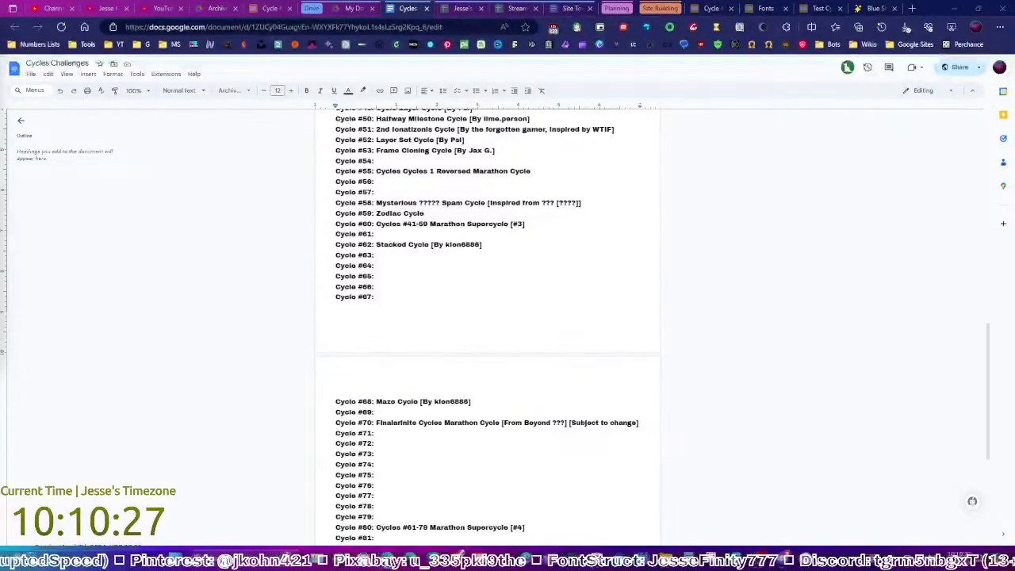
pyautogui.scroll(3, 428, 294)
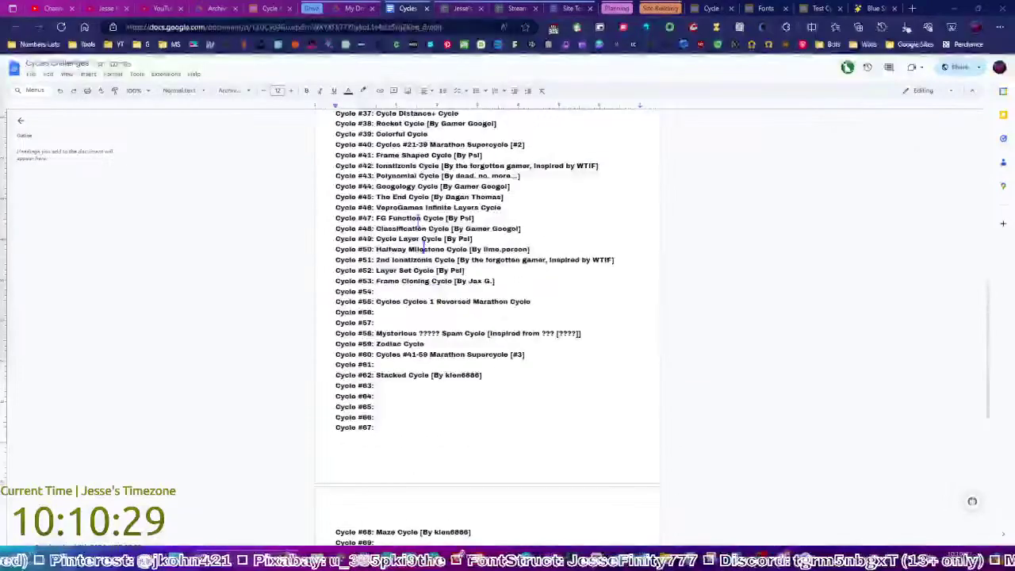
pyautogui.click(162, 7)
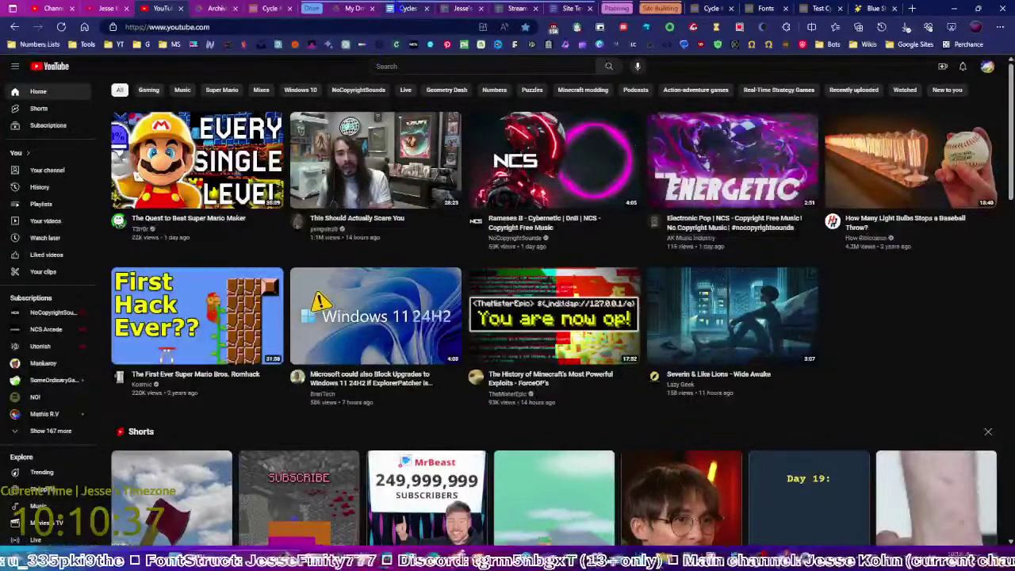
pyautogui.click(408, 8)
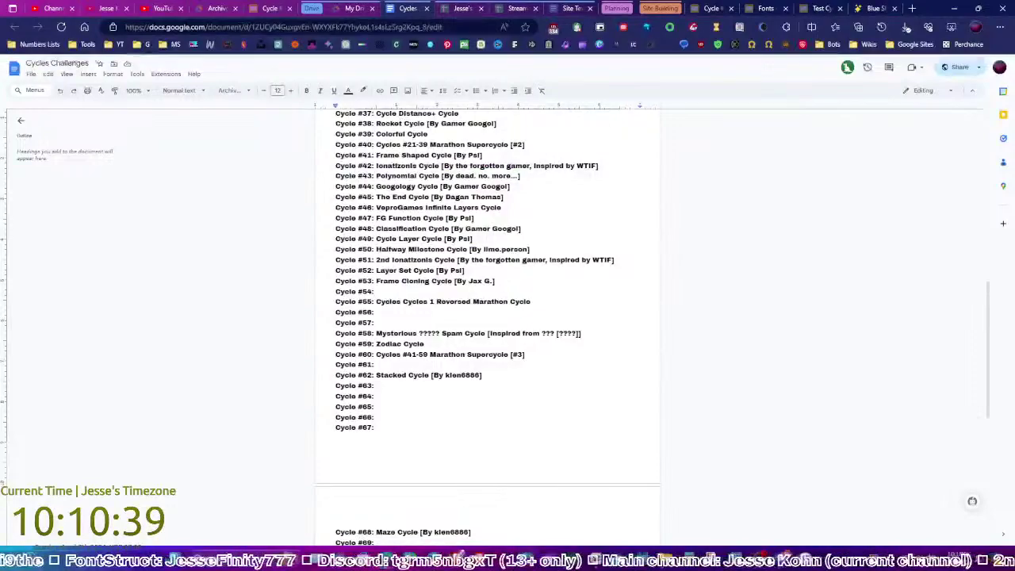
# Switch to CapCut and preview the SGJ Part 2 video at an early and a late point of its timeline
pyautogui.hotkey('alt', 'Tab')
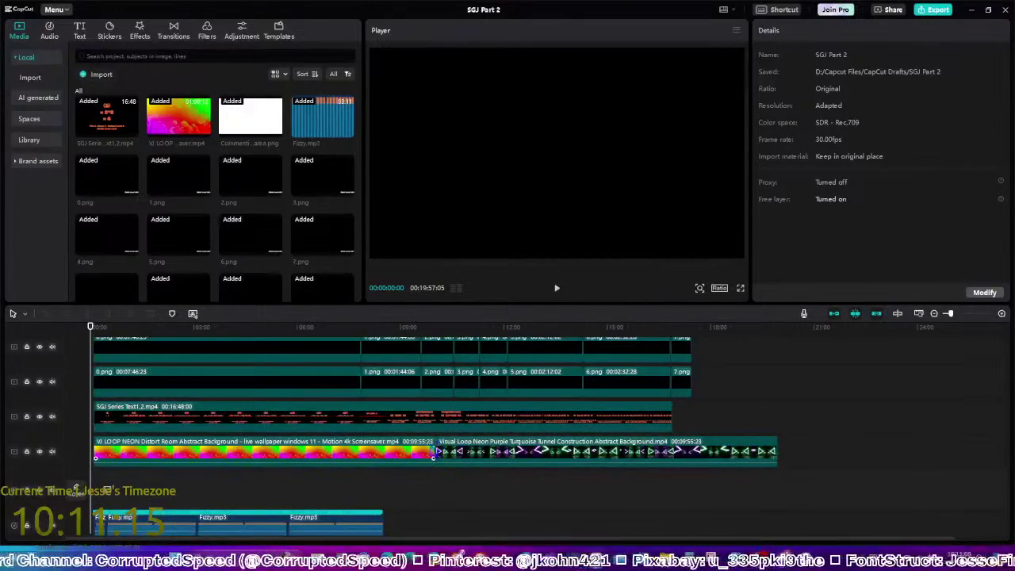
pyautogui.scroll(-1, 434, 460)
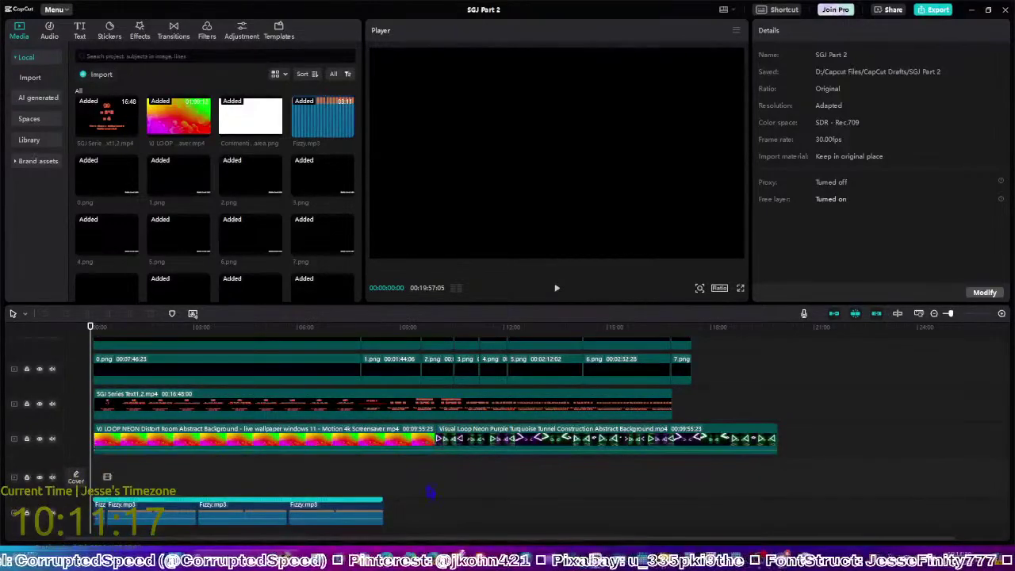
pyautogui.scroll(3, 431, 497)
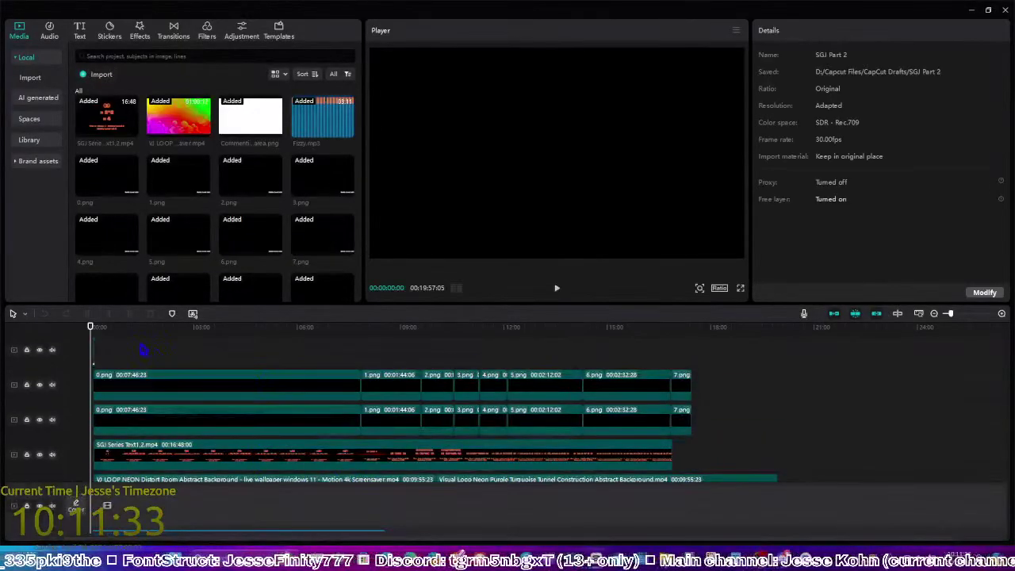
pyautogui.click(155, 355)
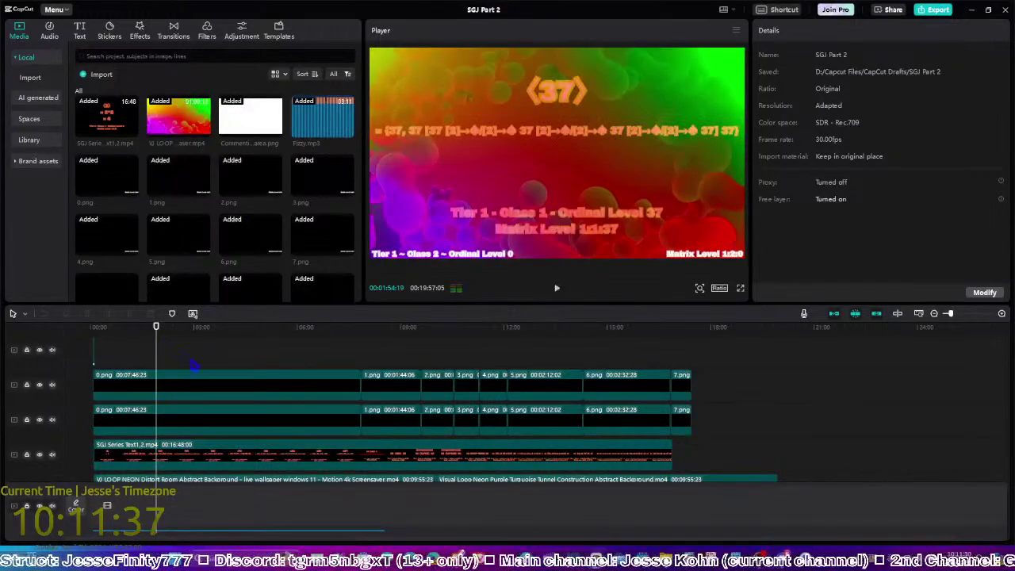
pyautogui.moveTo(235, 363); pyautogui.dragTo(666, 357)
pyautogui.click(668, 358)
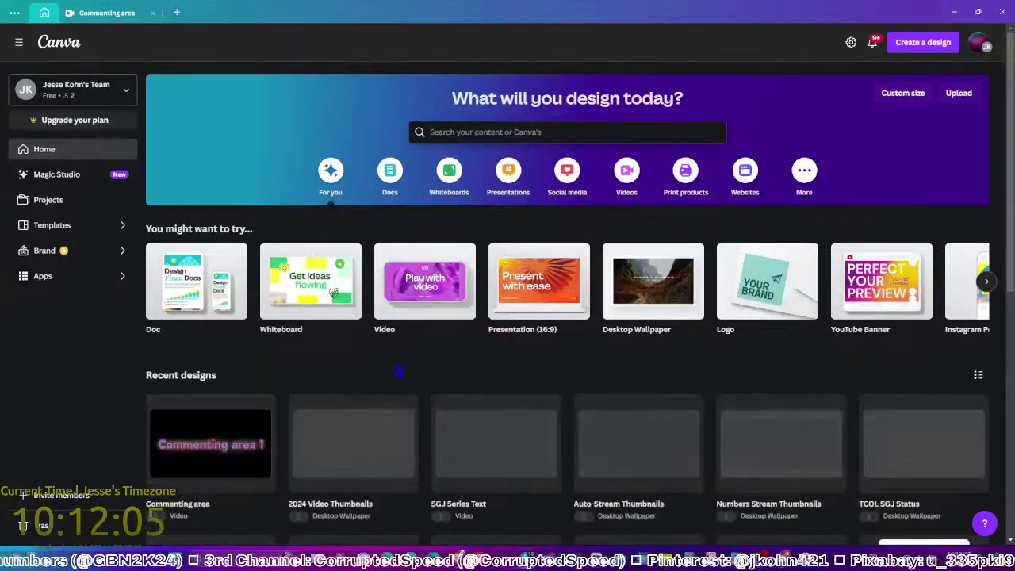
# In Canva, open the recent designs SGJ Series Text, TCOL SGJ Status and Matrix SGJ Status, each in its own tab
pyautogui.scroll(-2, 397, 370)
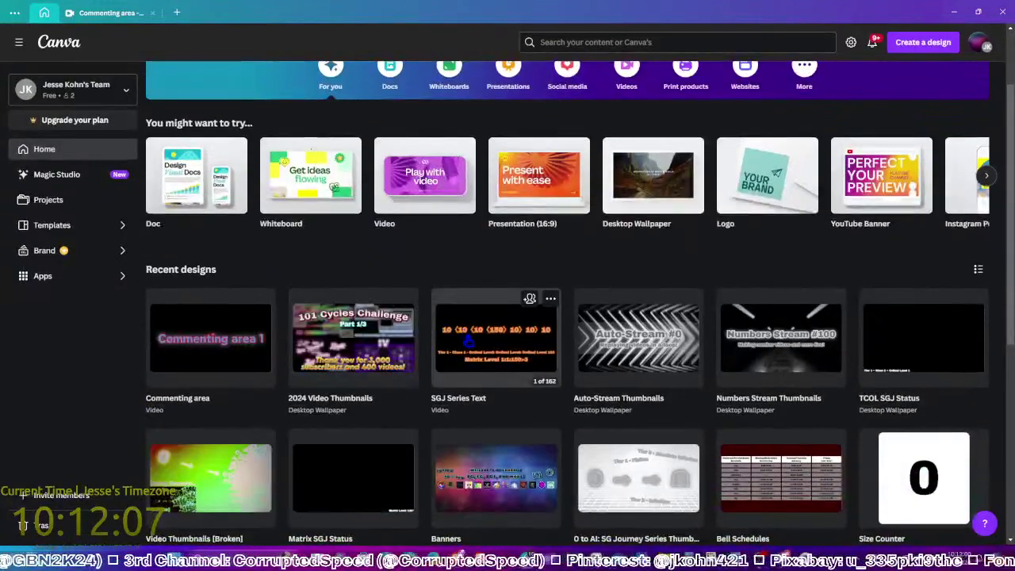
pyautogui.click(466, 336)
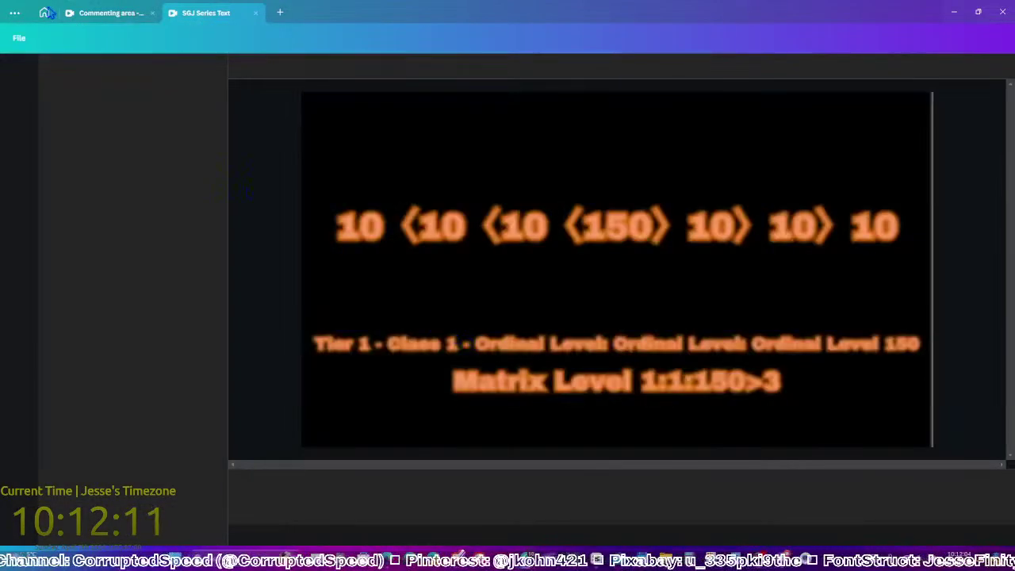
pyautogui.click(44, 13)
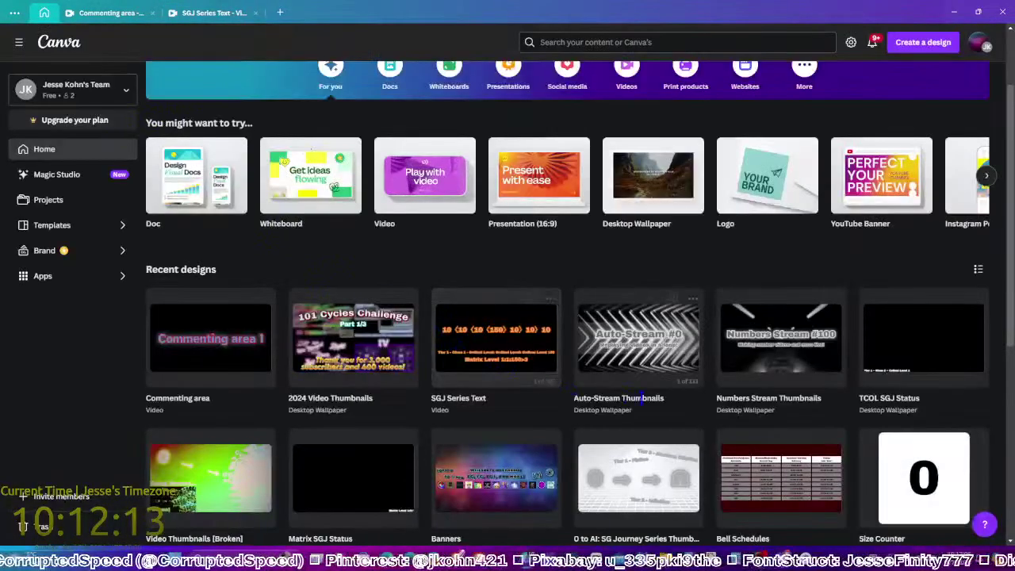
pyautogui.click(924, 337)
pyautogui.click(44, 13)
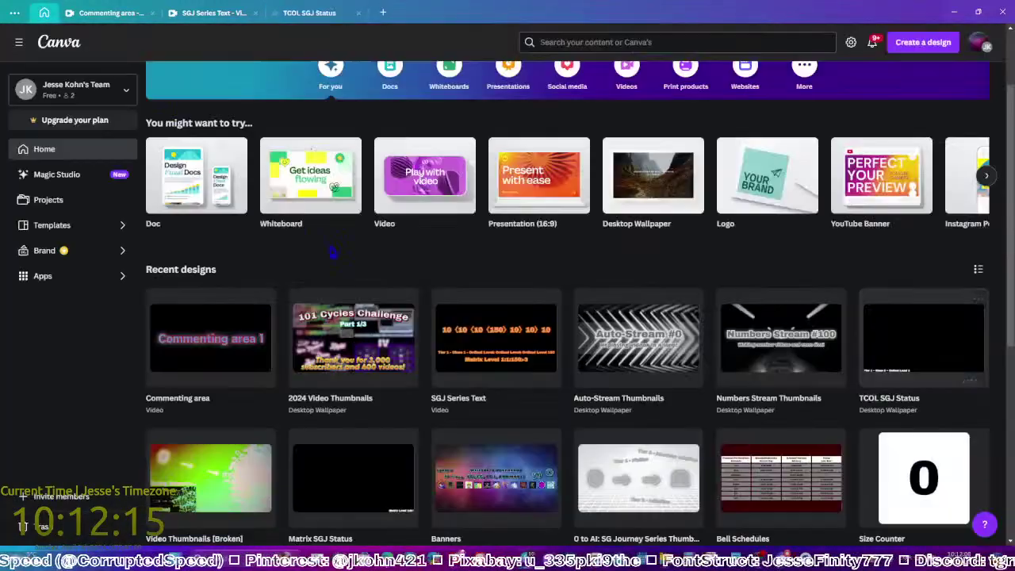
pyautogui.scroll(-1, 331, 252)
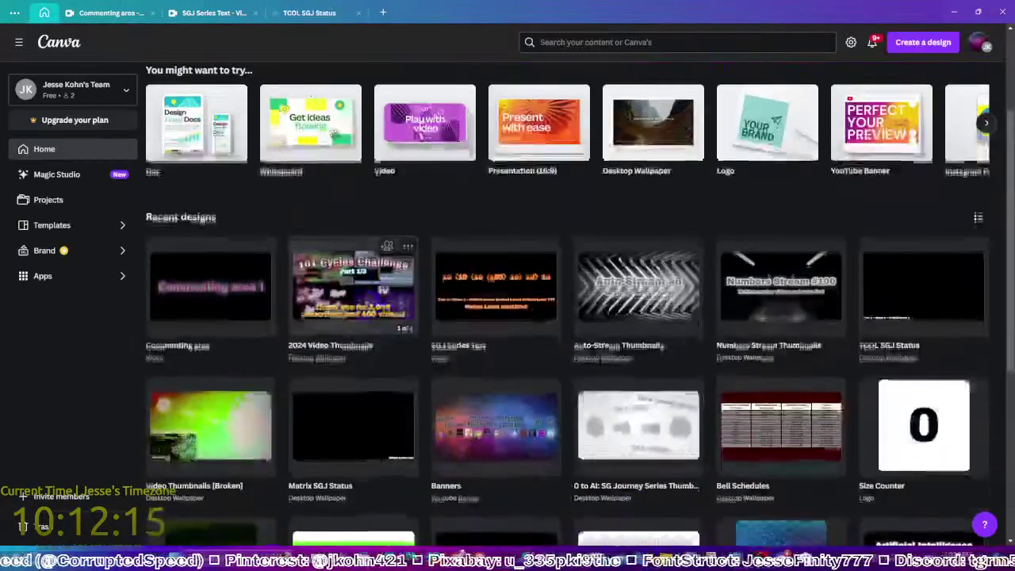
pyautogui.click(349, 445)
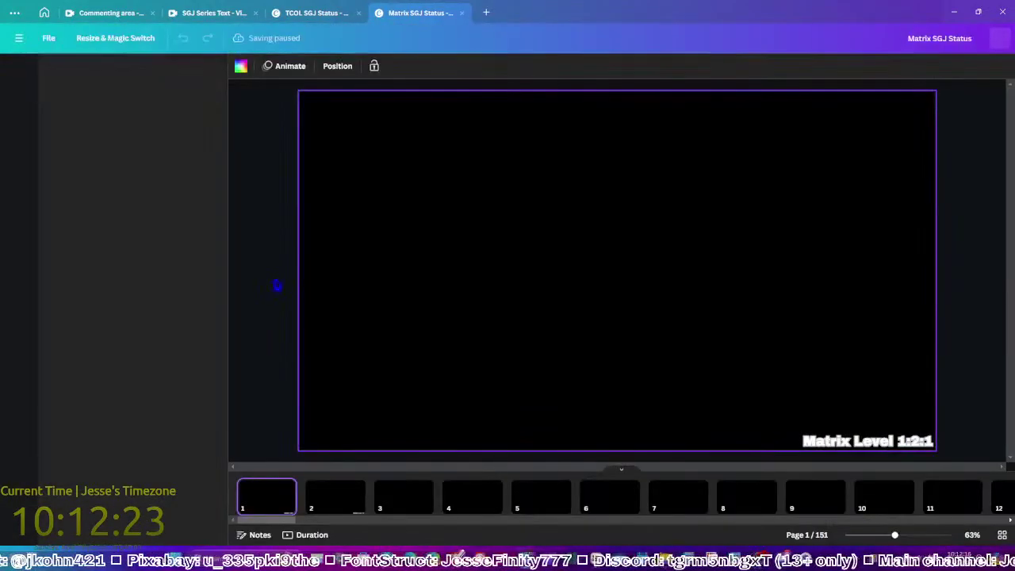
# Go to the SGJ Series Text design and view its last page
pyautogui.click(204, 14)
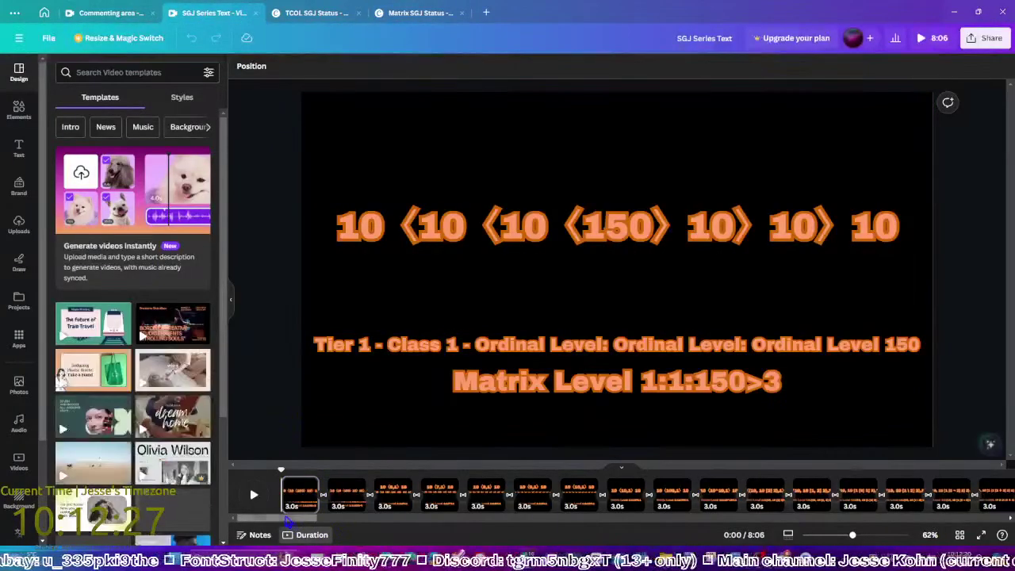
pyautogui.hscroll(3, 661, 517)
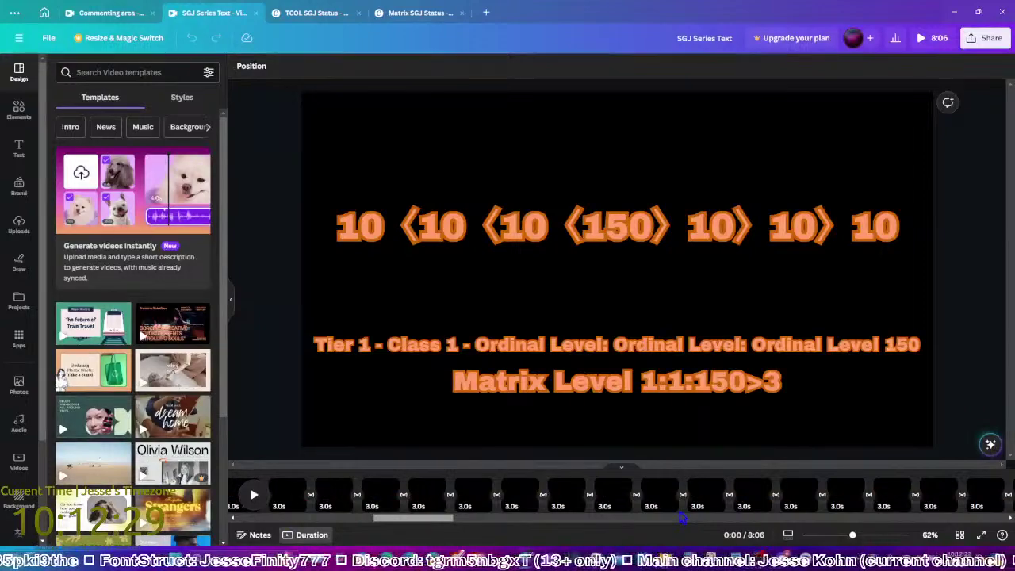
pyautogui.hscroll(15, 682, 517)
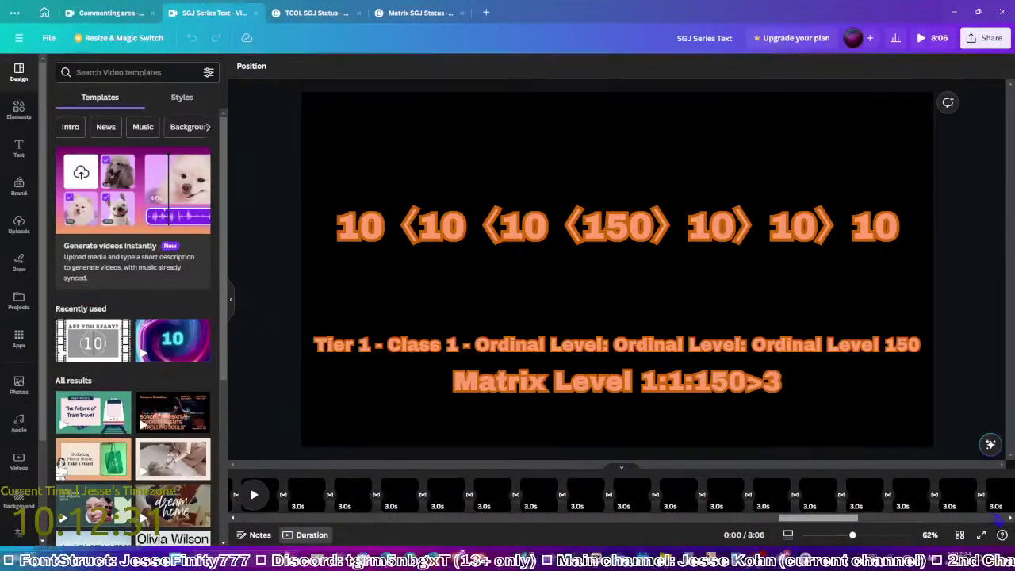
pyautogui.hscroll(2, 998, 518)
pyautogui.click(933, 495)
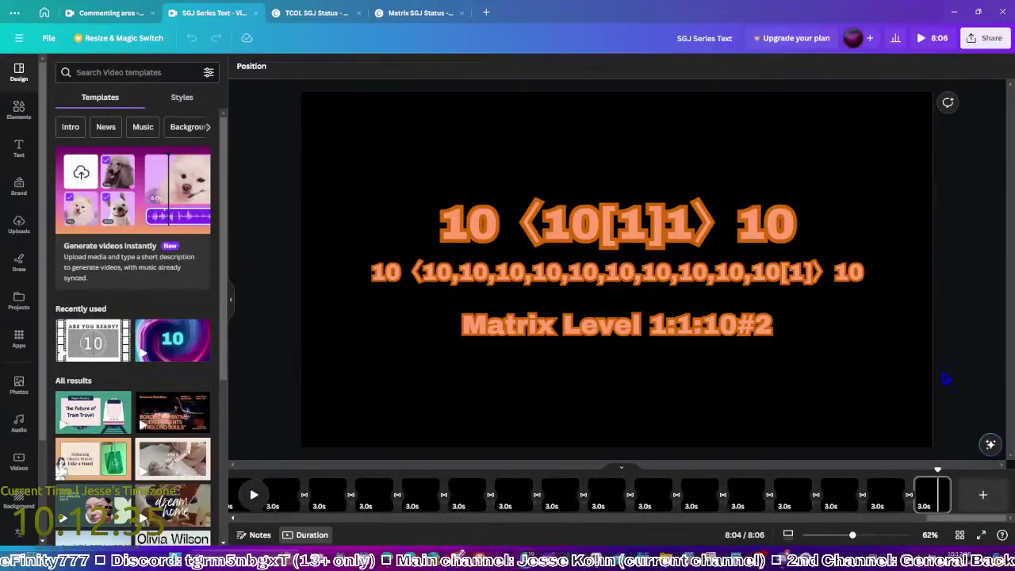
pyautogui.click(925, 493)
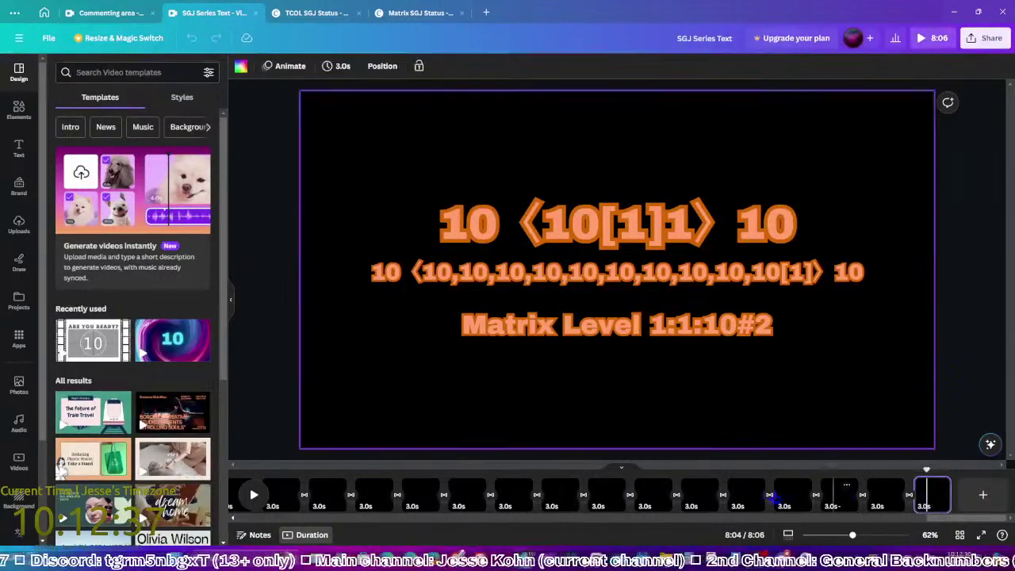
# Review the pages backwards from the end of SGJ Series Text until the page reading "10〈10,10,10,10〉10"
pyautogui.click(559, 500)
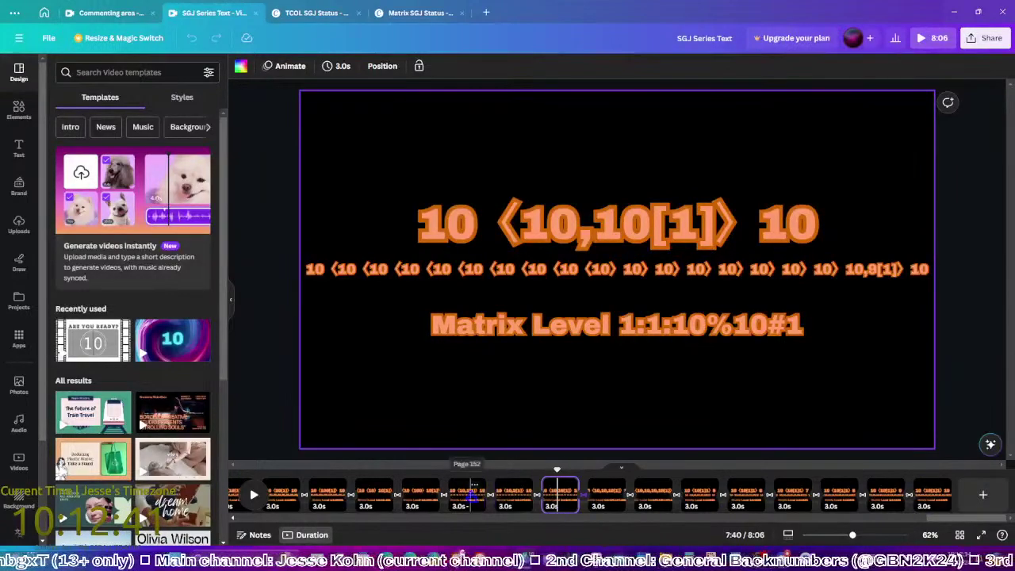
pyautogui.click(473, 492)
pyautogui.click(420, 493)
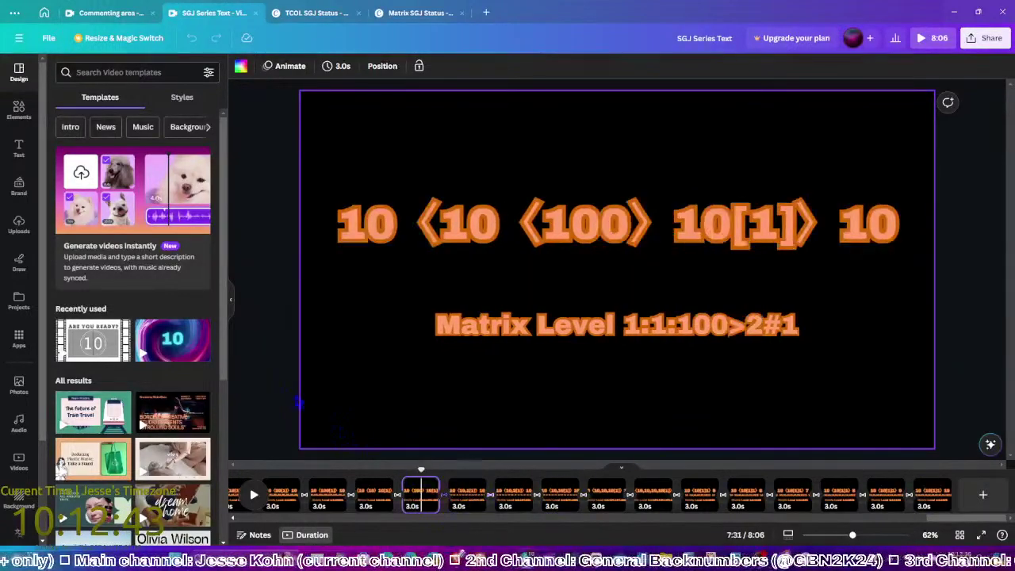
pyautogui.click(285, 399)
pyautogui.press('Left')
pyautogui.press('Left')
pyautogui.press('Left')
pyautogui.press('Left')
pyautogui.press('Left')
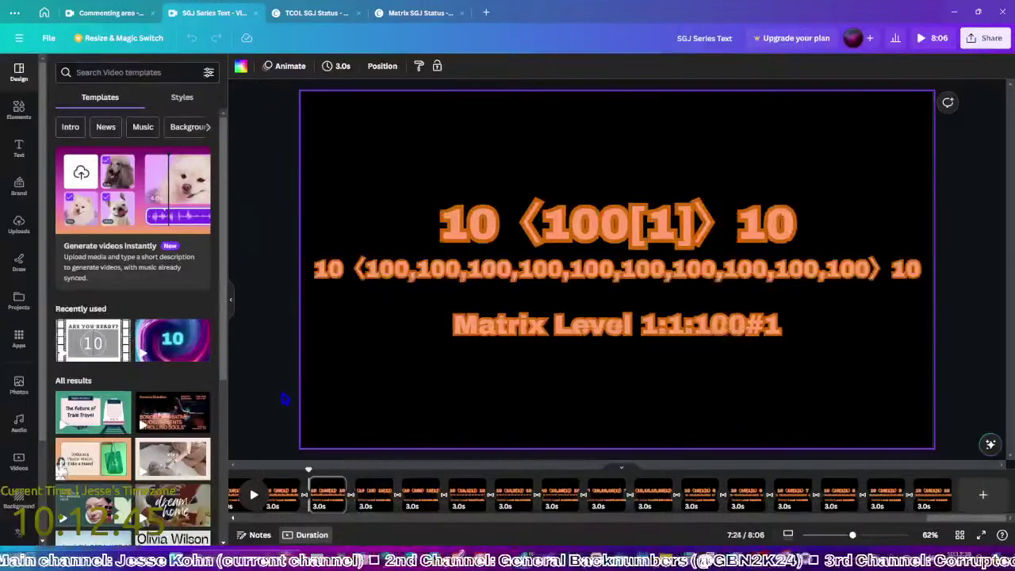
pyautogui.press('Left')
pyautogui.press('Left')
pyautogui.press('Left')
pyautogui.press('Left')
pyautogui.press('Left')
pyautogui.press('Left')
pyautogui.press('Left')
pyautogui.press('Left')
pyautogui.press('Left')
pyautogui.press('Left')
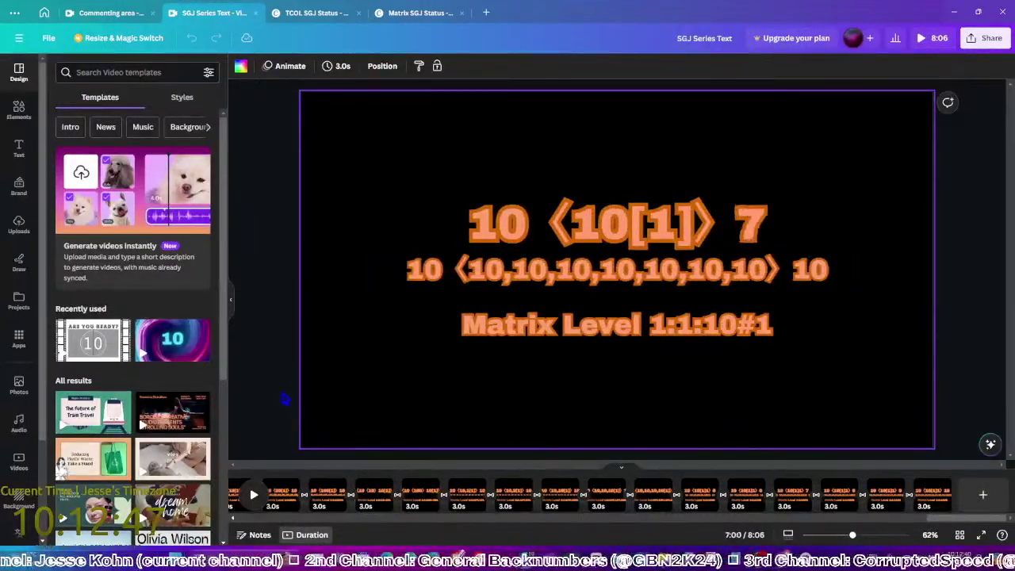
pyautogui.press('Right')
pyautogui.press('Right')
pyautogui.press('Right')
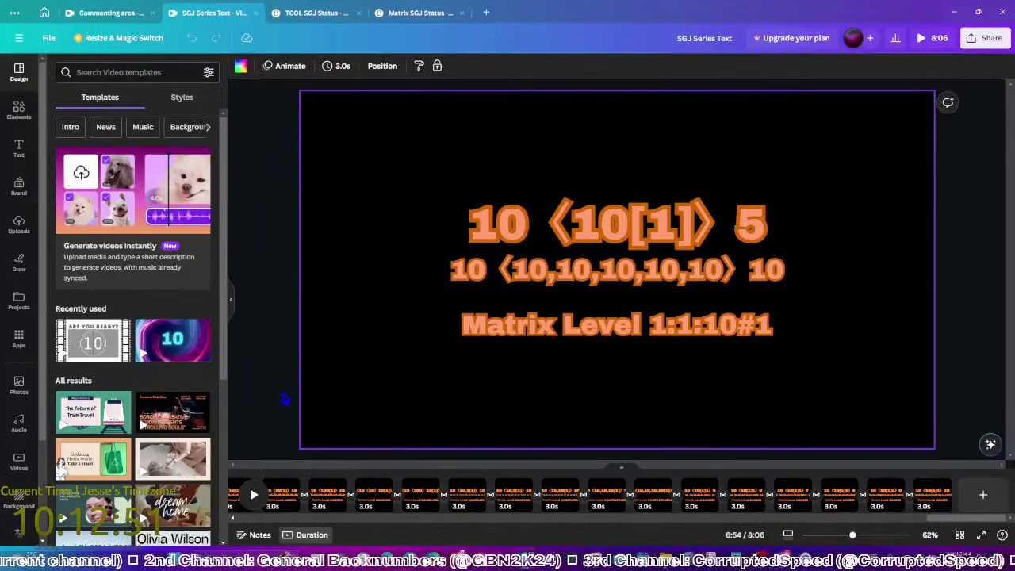
pyautogui.press('Left')
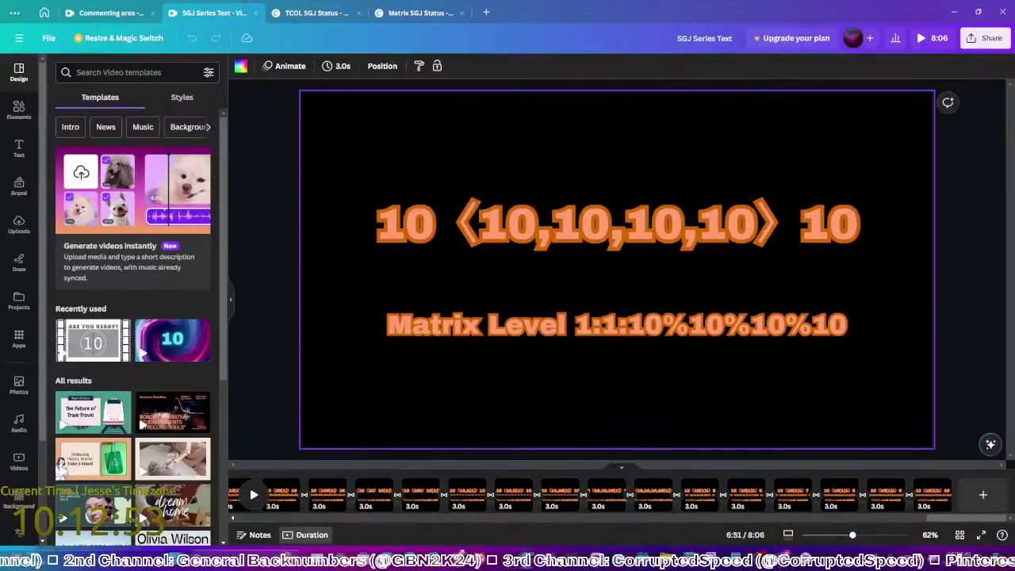
# Delete every page after the "10〈10,10,10,10〉10" page and duplicate that page at the end
pyautogui.moveTo(937, 519); pyautogui.dragTo(797, 520)
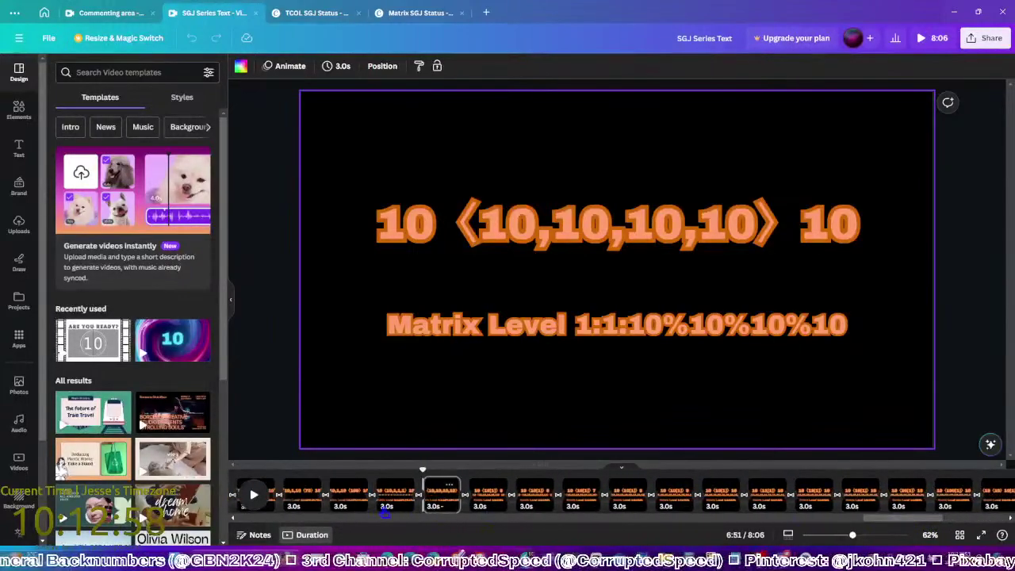
pyautogui.click(485, 495)
pyautogui.moveTo(908, 520); pyautogui.dragTo(972, 520)
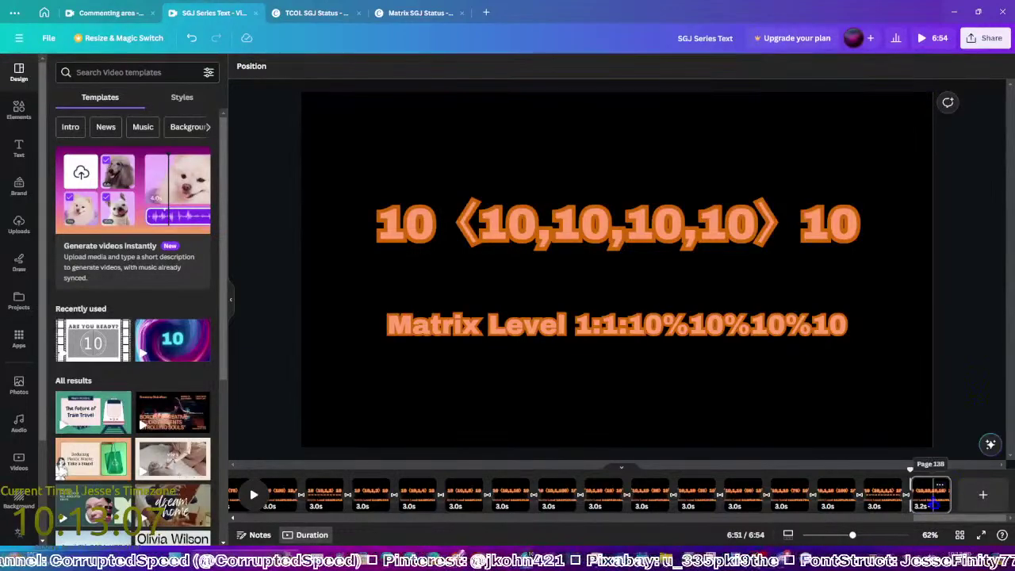
pyautogui.click(844, 390)
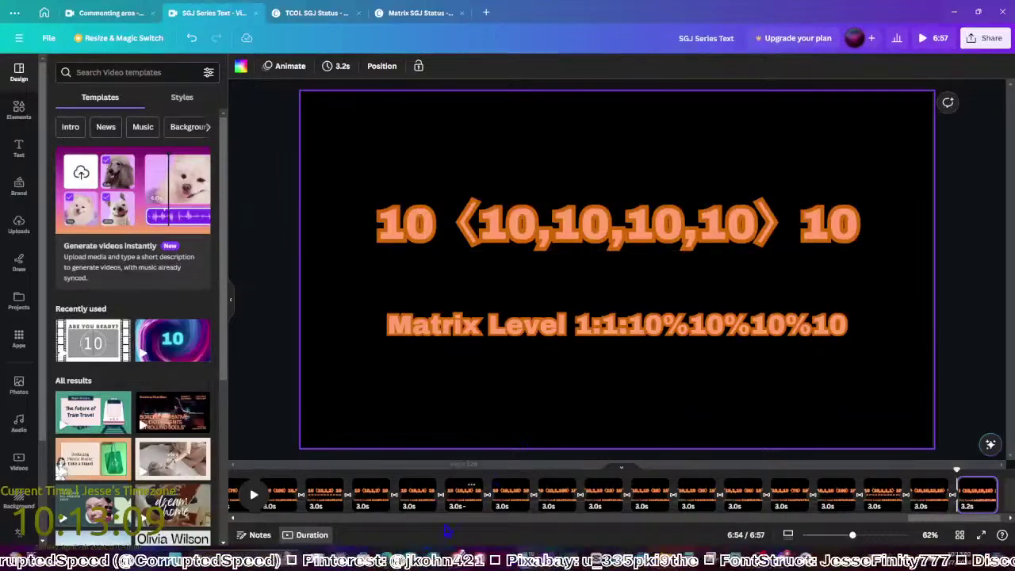
# Switch to the browser, expand the Planning tab group and bring up the Standard Googology Journey Rulebook
pyautogui.click(357, 503)
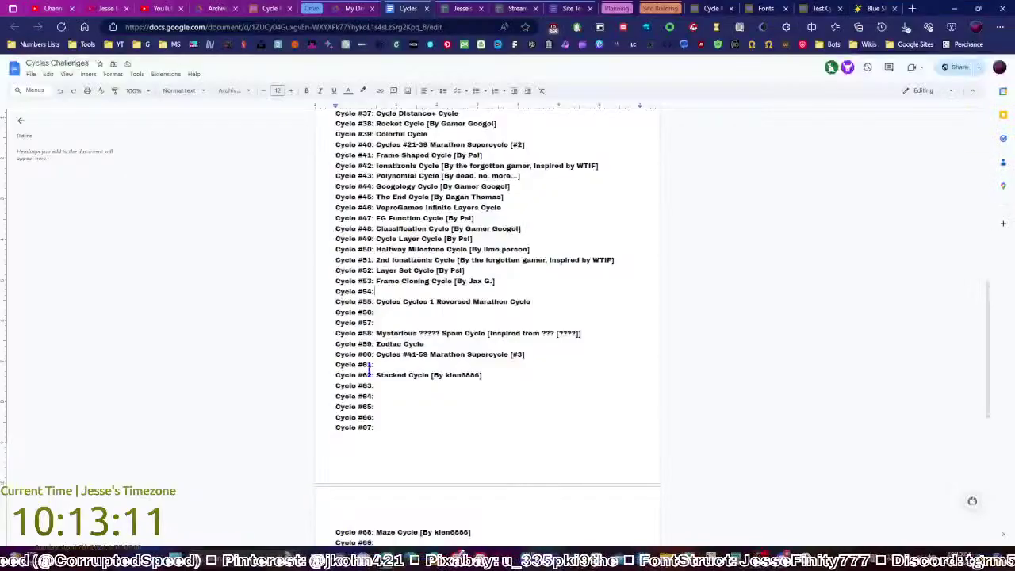
pyautogui.click(374, 291)
pyautogui.click(615, 7)
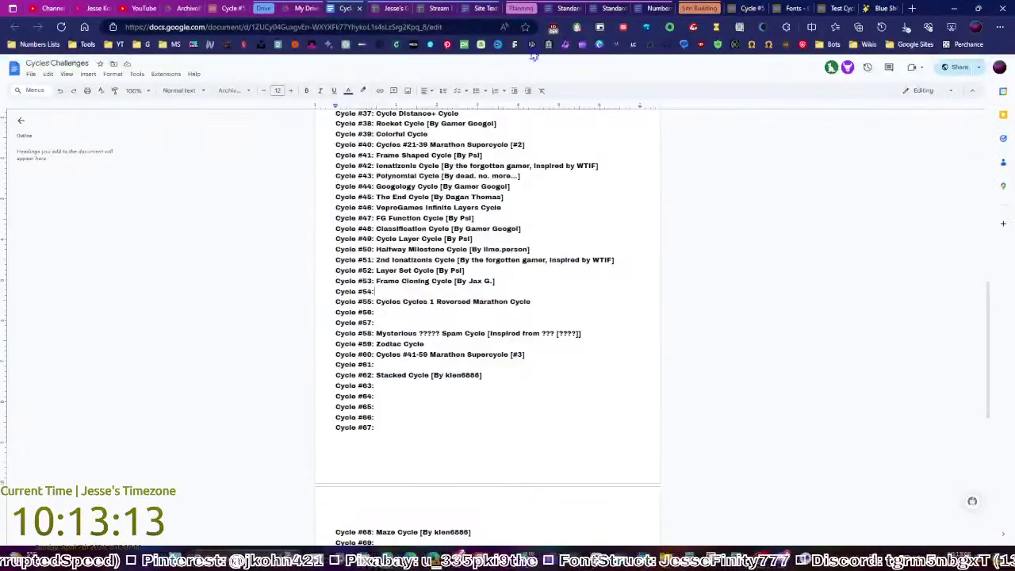
pyautogui.hotkey('ctrl', 'Tab')
pyautogui.hotkey('ctrl', 'Tab')
pyautogui.hotkey('ctrl', 'Tab')
pyautogui.hotkey('ctrl', 'Tab')
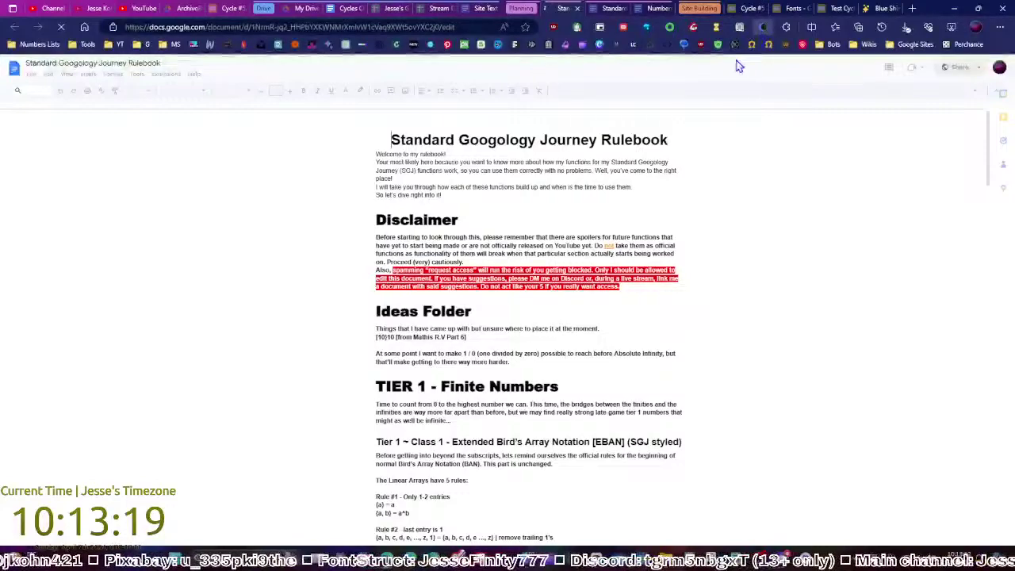
# Enable Lunar Reader's dark mode for docs.google.com
pyautogui.click(763, 27)
pyautogui.click(756, 76)
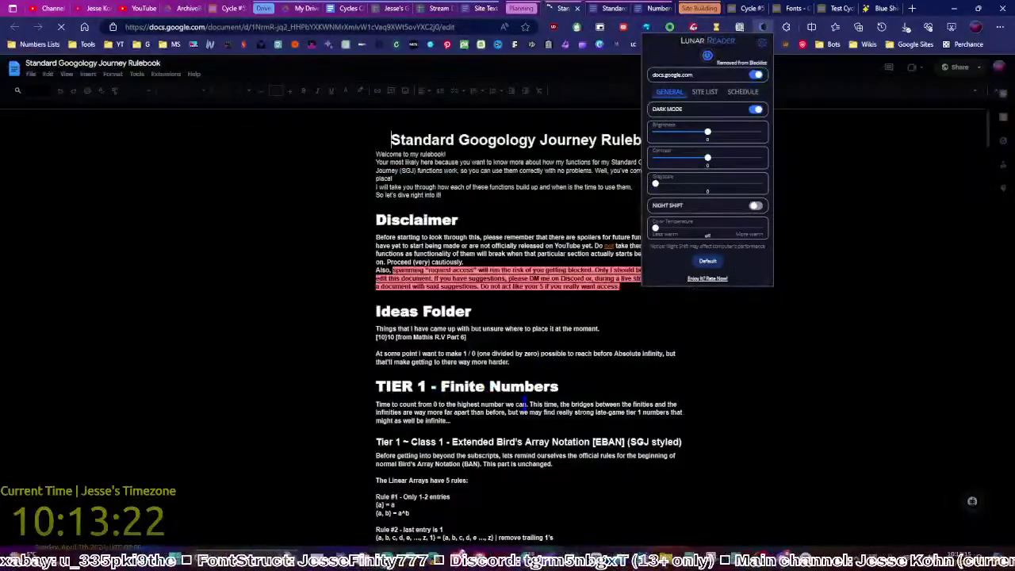
pyautogui.click(525, 403)
# Look through the Tier 1 ~ Class 1 rules, then examine the Class 2 stacking, multiple-comma and nesting examples in the rulebook
pyautogui.scroll(-3, 539, 413)
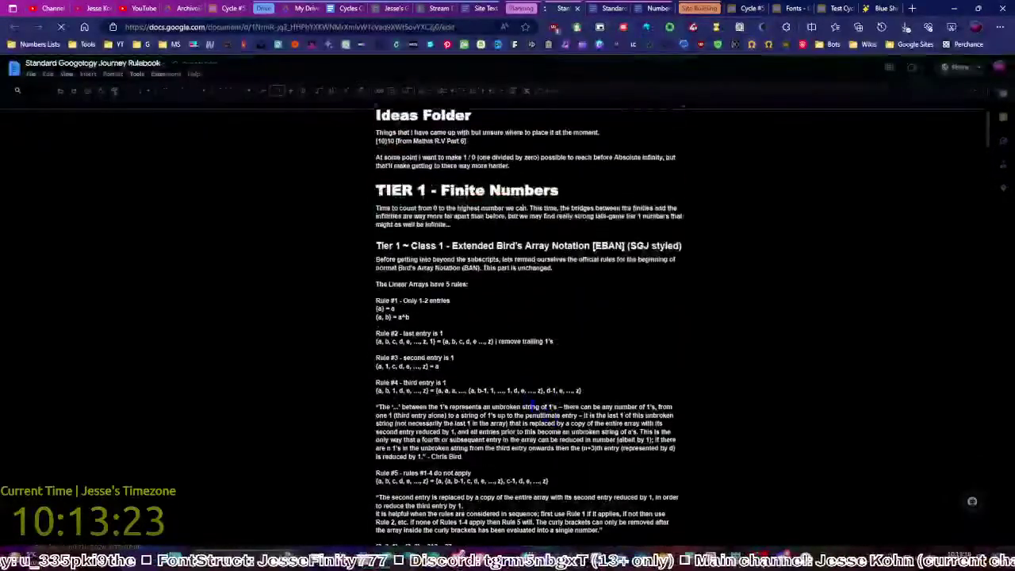
pyautogui.scroll(-20, 573, 429)
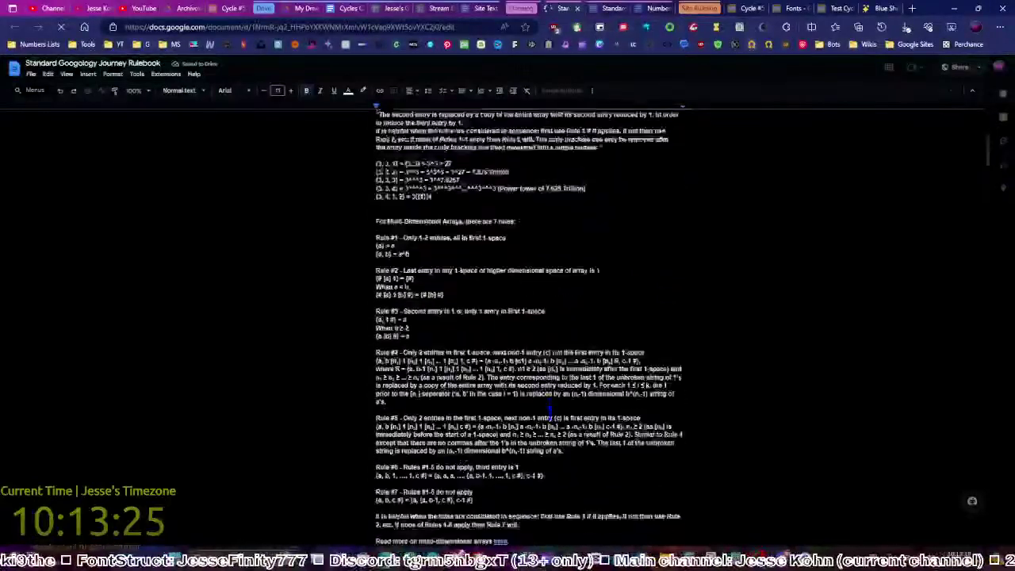
pyautogui.scroll(-5, 544, 404)
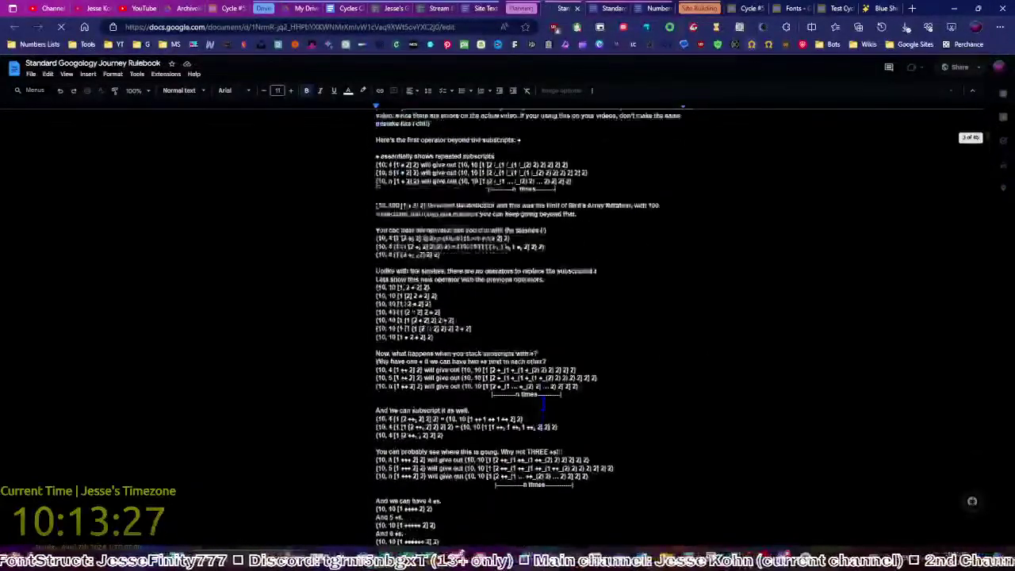
pyautogui.scroll(-5, 533, 396)
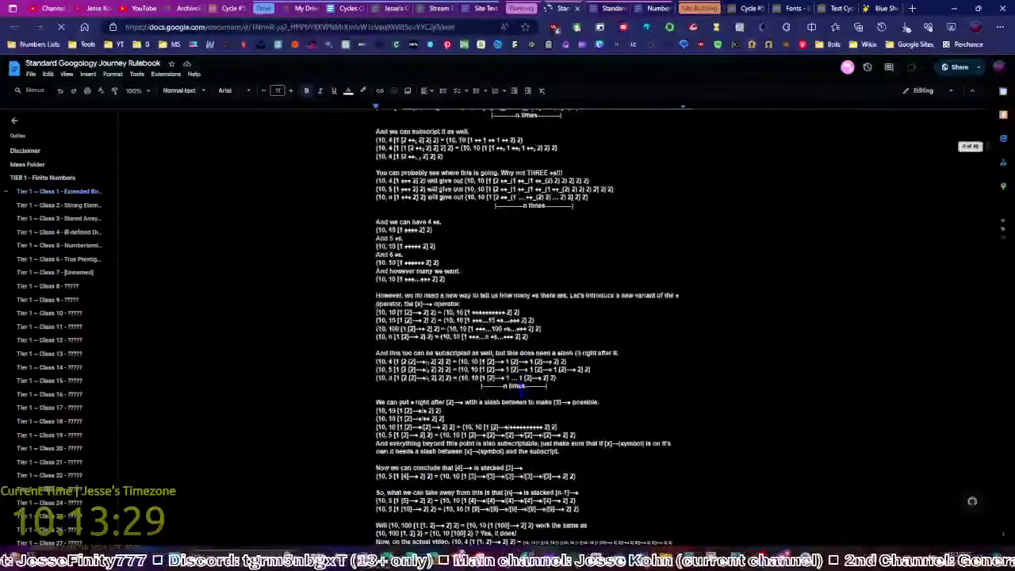
pyautogui.scroll(-3, 474, 383)
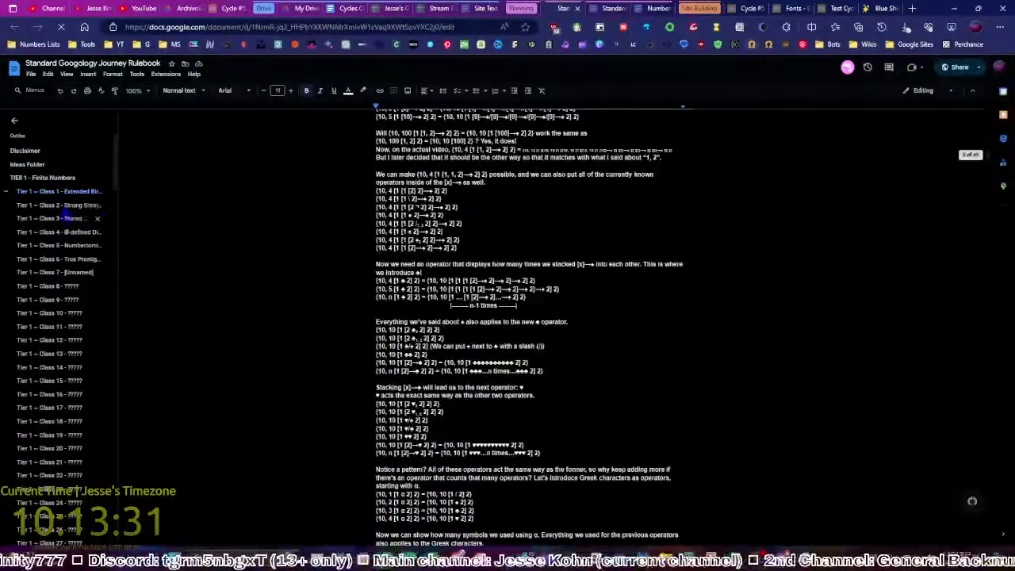
pyautogui.click(79, 205)
pyautogui.scroll(-14, 524, 329)
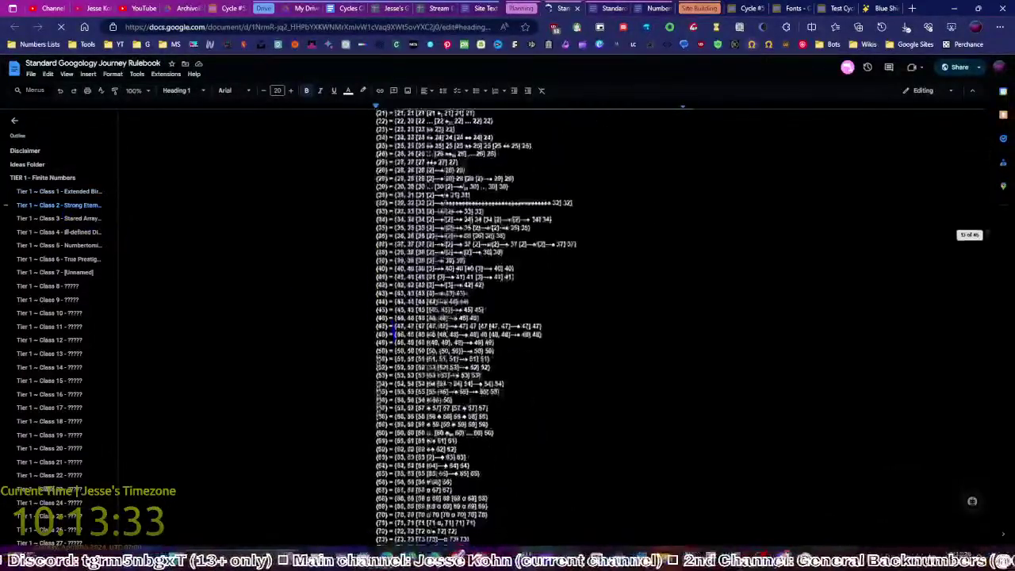
pyautogui.scroll(-5, 392, 333)
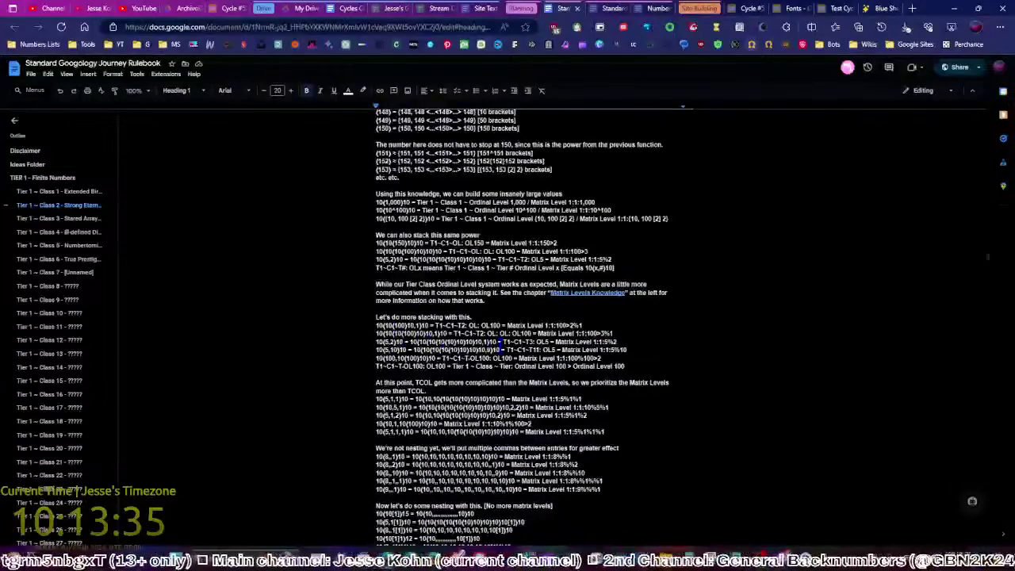
pyautogui.scroll(-1, 491, 341)
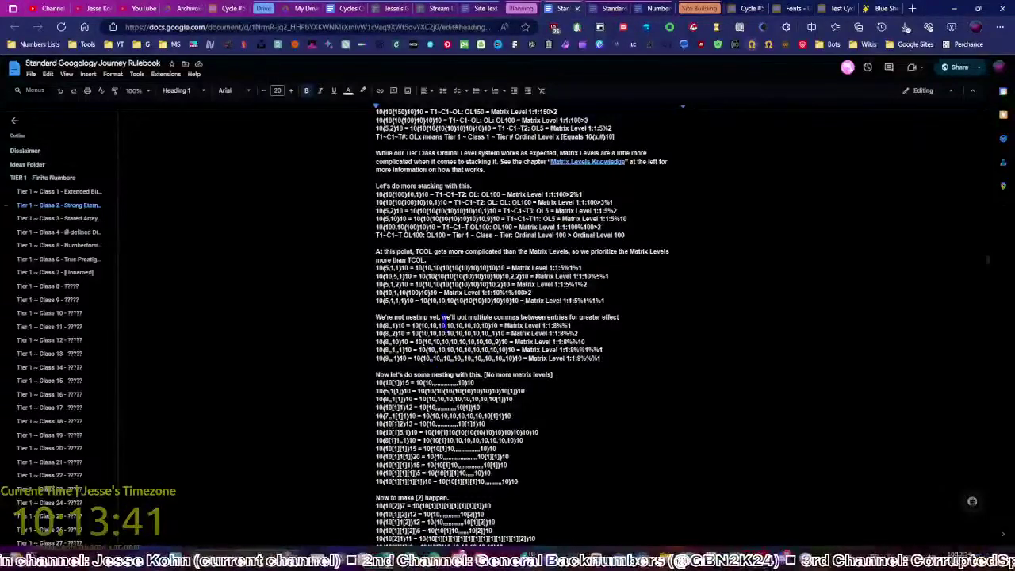
# Switch to the SGJ Series Text design in Canva and delete one of the two identical "10〈10,10,10,10〉10" pages at the end
pyautogui.moveTo(783, 560)
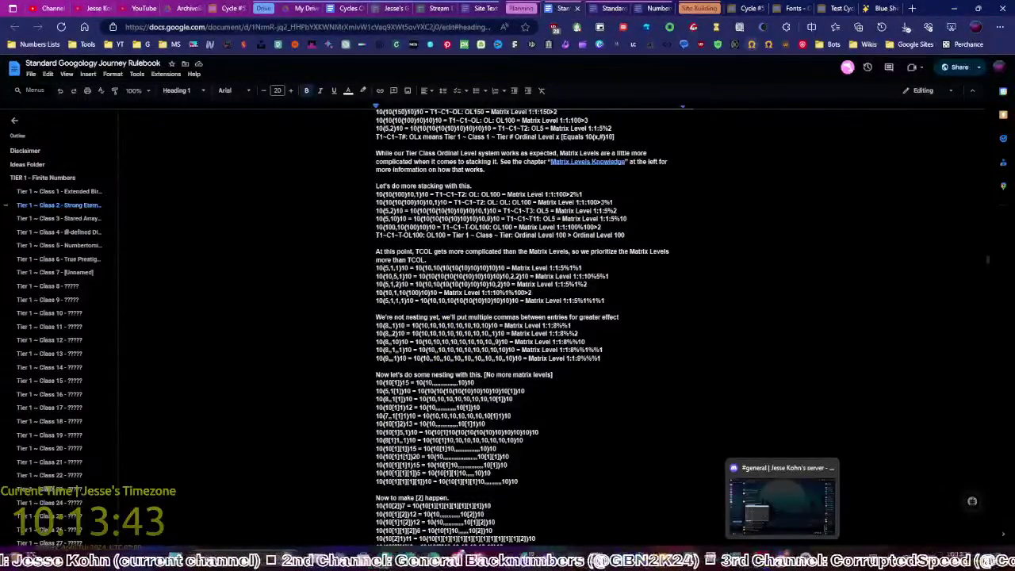
pyautogui.moveTo(527, 560)
pyautogui.click(526, 515)
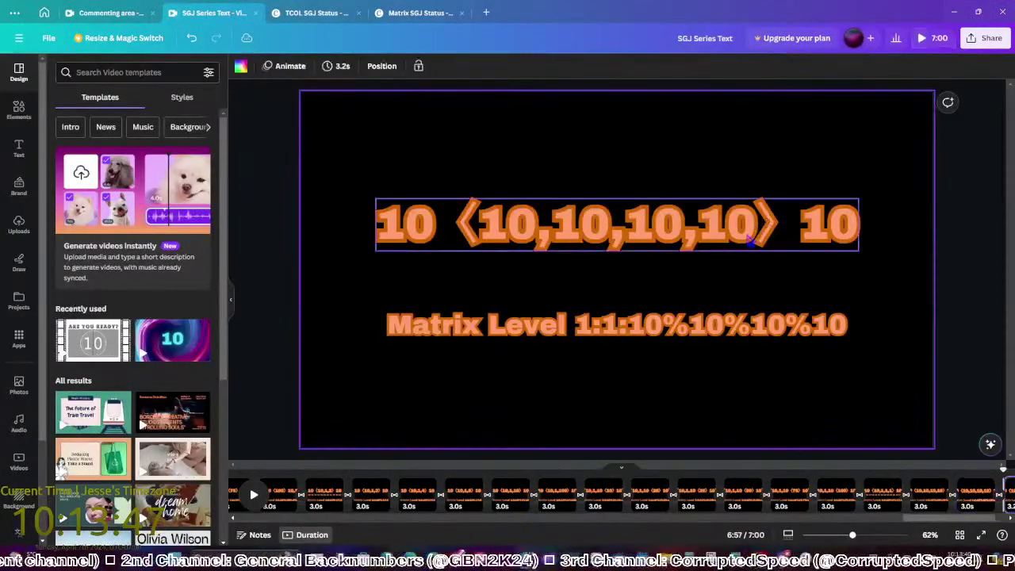
pyautogui.click(888, 488)
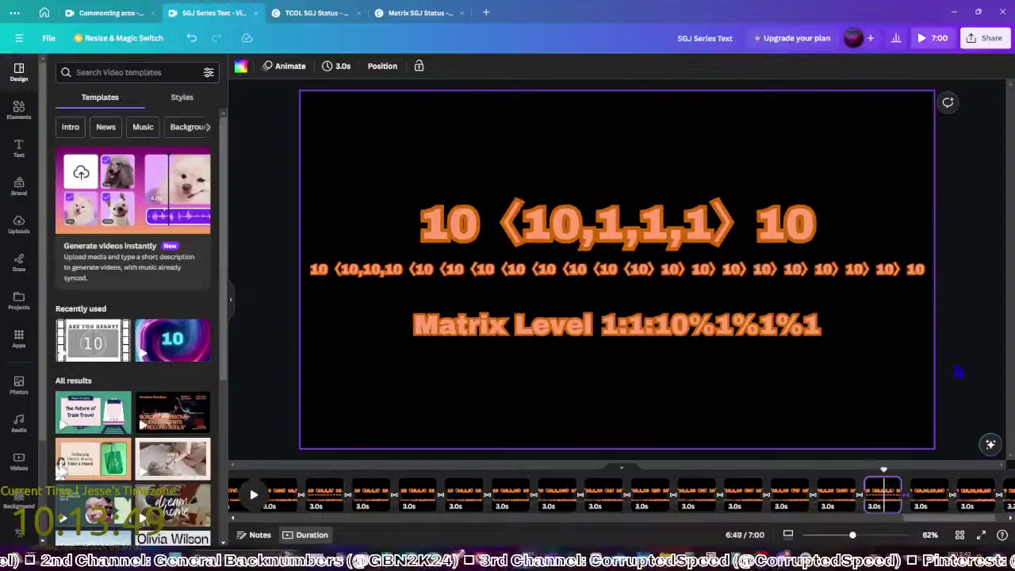
pyautogui.press('Right')
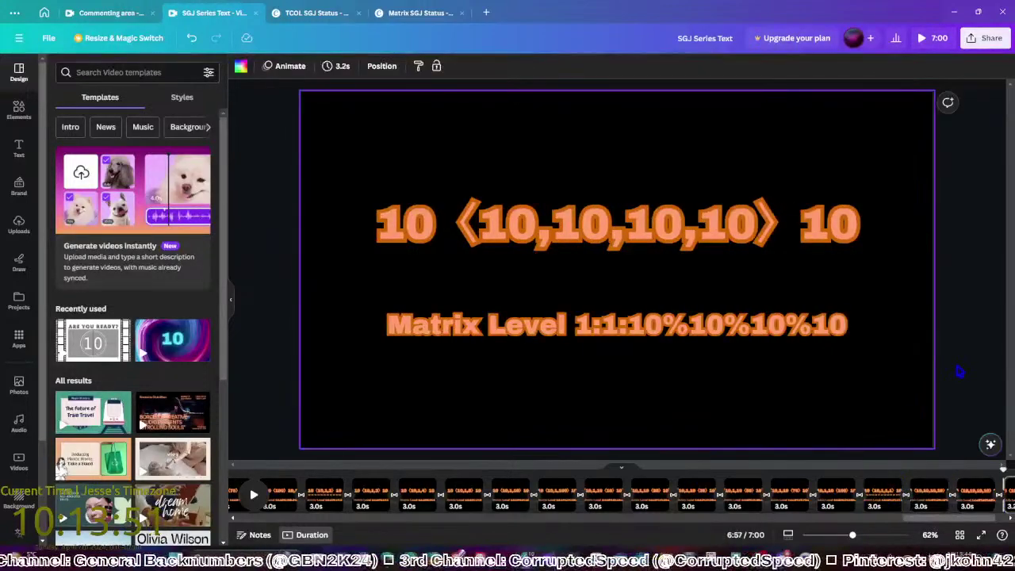
pyautogui.press('Right')
pyautogui.press('Right')
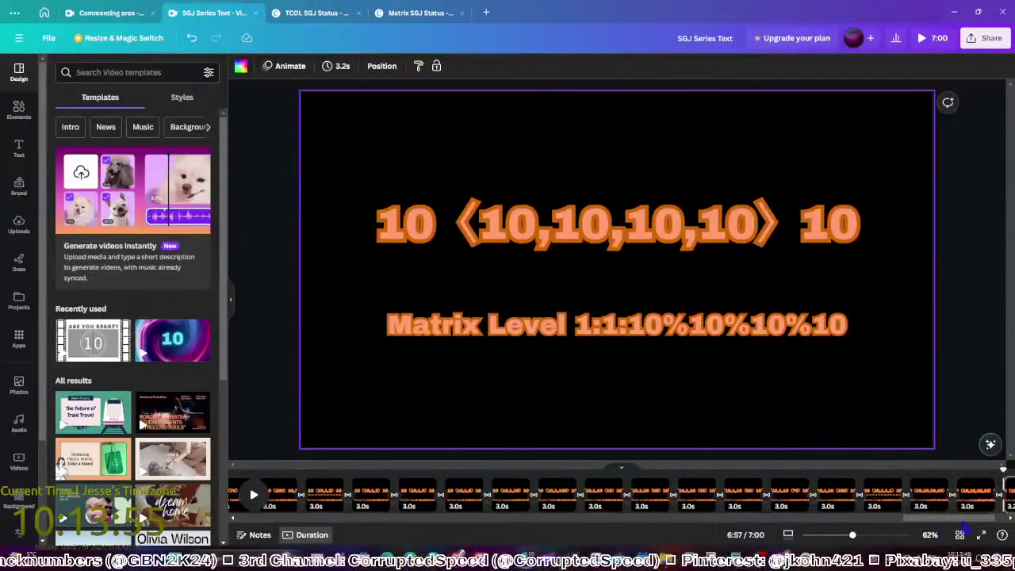
pyautogui.press('Delete')
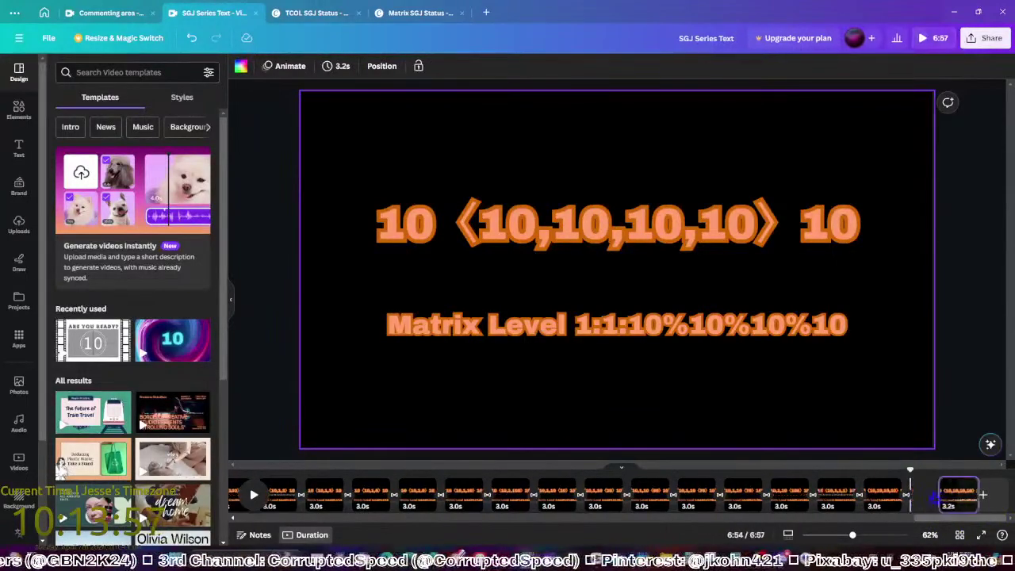
# On the last page, extend the heading to "10〈10,10,10,10,10〉10" and the line beneath to "Matrix Level 1:1:10%10%10%10%10"
pyautogui.click(747, 228)
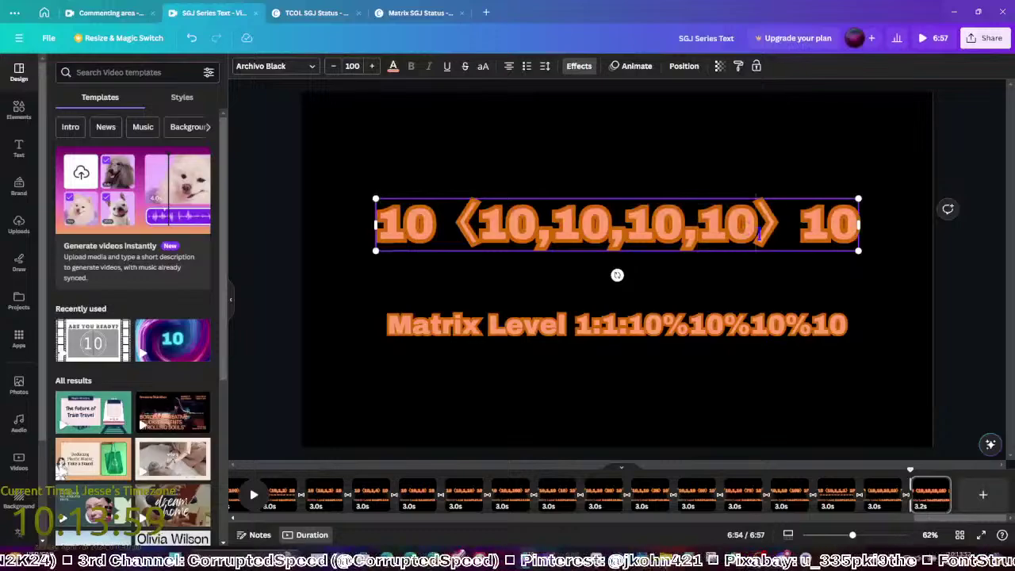
pyautogui.write(',10')
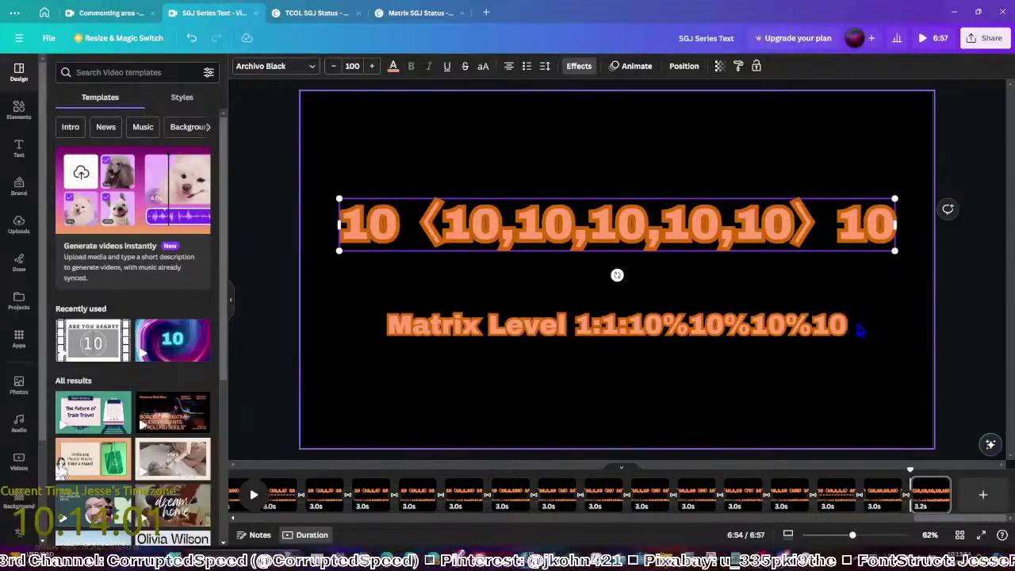
pyautogui.click(843, 325)
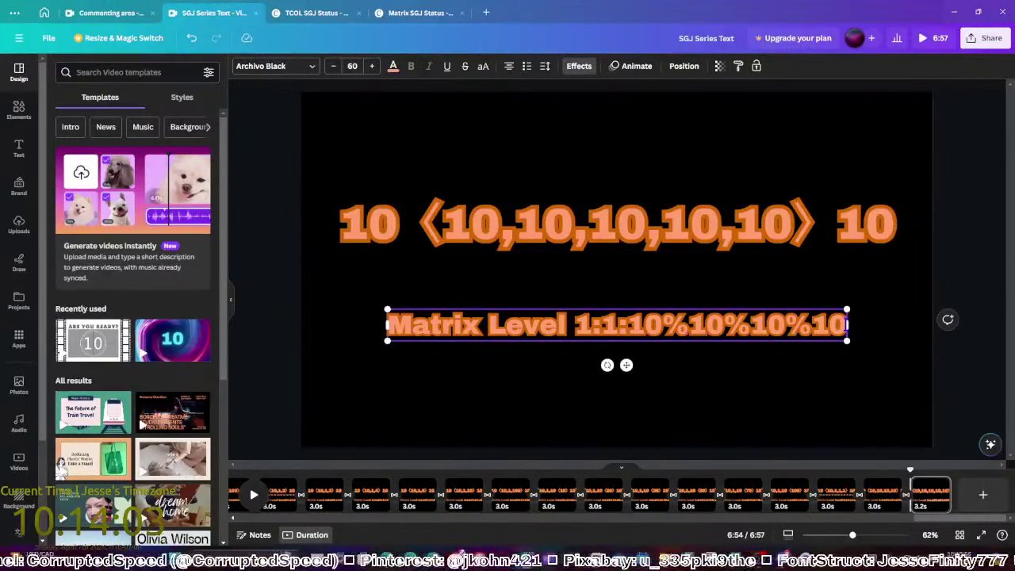
pyautogui.write('%10')
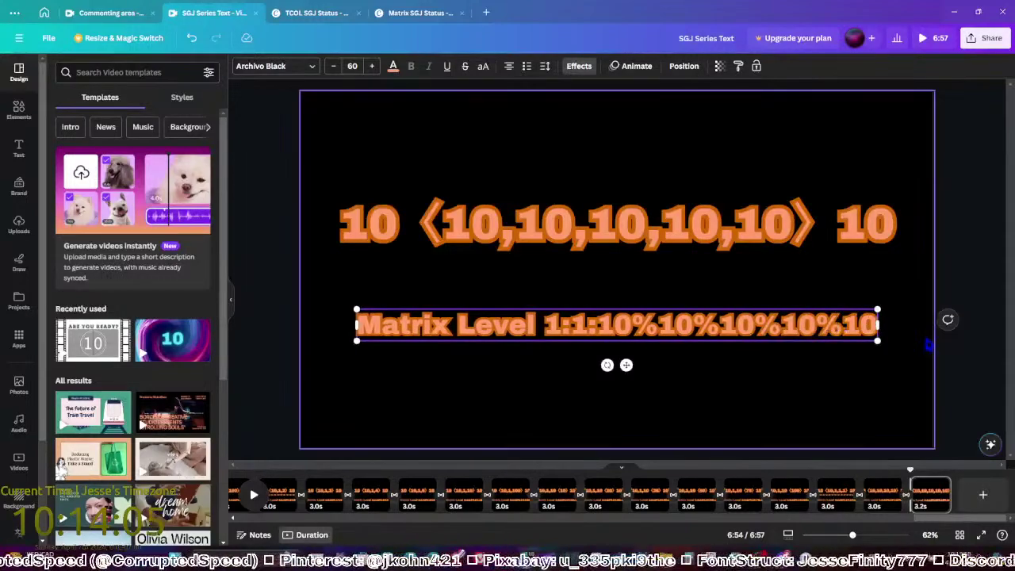
pyautogui.click(982, 382)
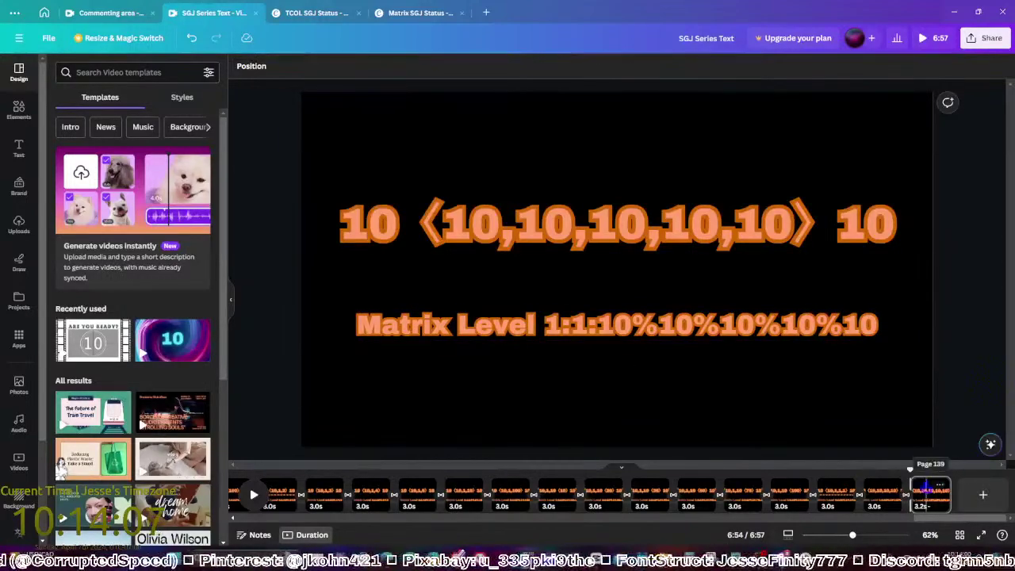
# Duplicate the last page and add a second copy of its heading at font size 70
pyautogui.click(925, 494)
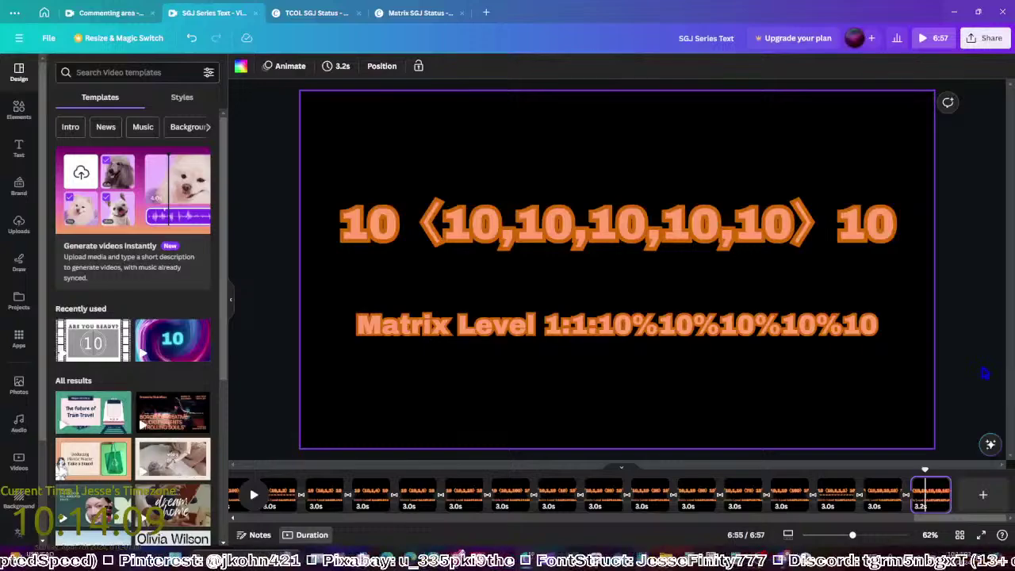
pyautogui.hotkey('ctrl', 'd')
pyautogui.click(782, 231)
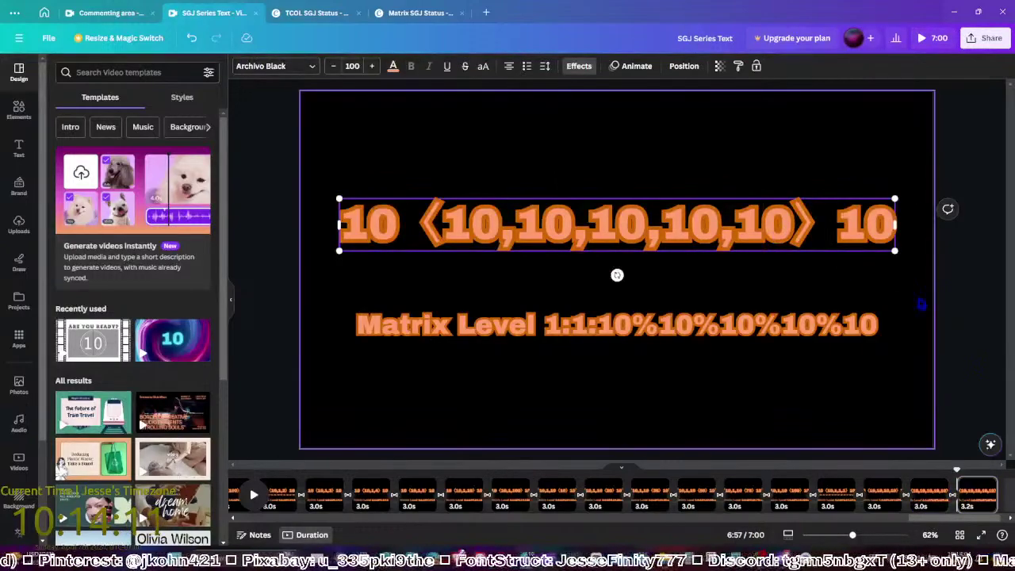
pyautogui.moveTo(603, 226); pyautogui.dragTo(608, 231)
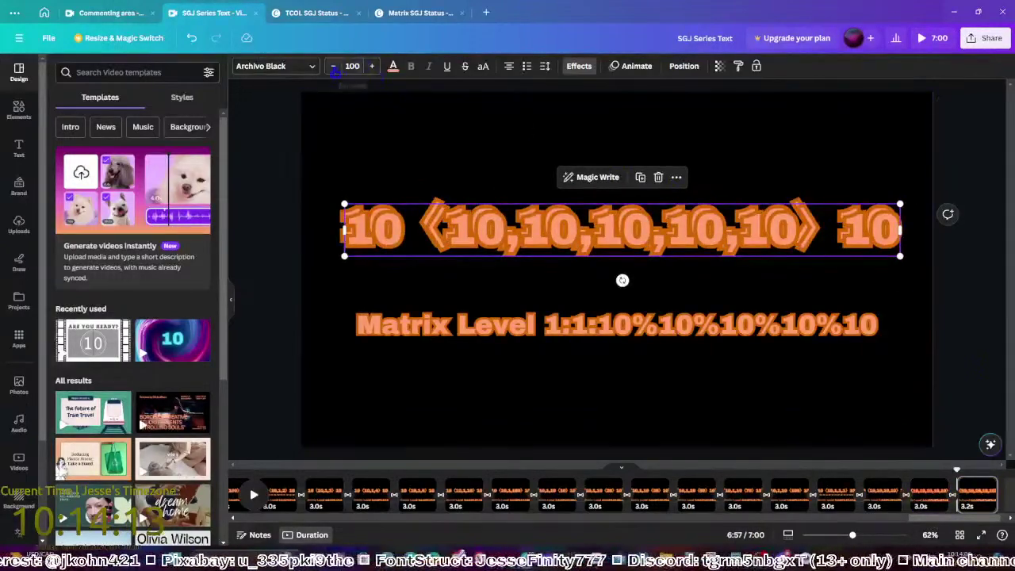
pyautogui.click(334, 66)
pyautogui.click(334, 66)
pyautogui.click(334, 67)
pyautogui.click(334, 67)
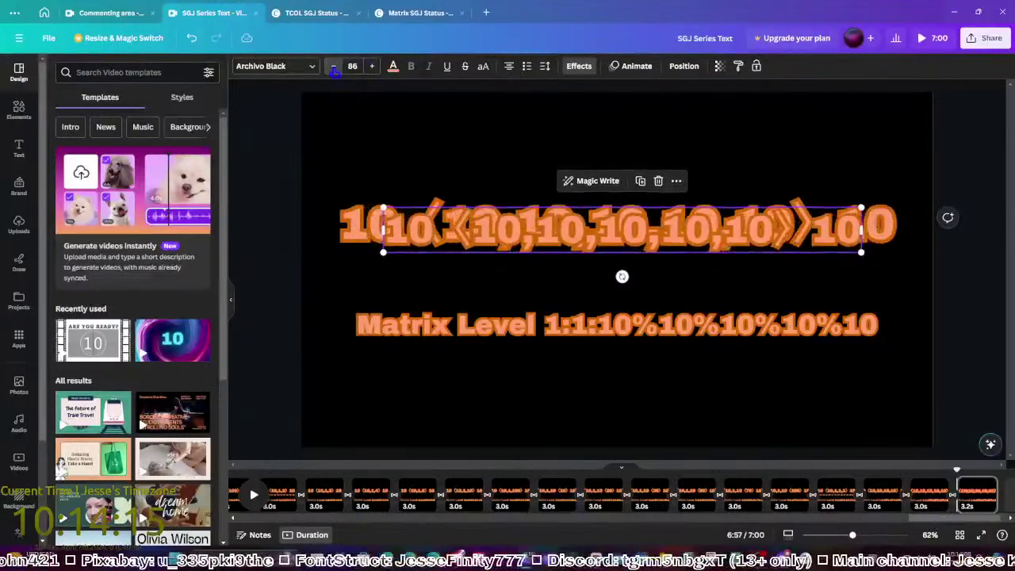
pyautogui.click(334, 67)
pyautogui.click(334, 66)
pyautogui.click(334, 67)
pyautogui.click(334, 67)
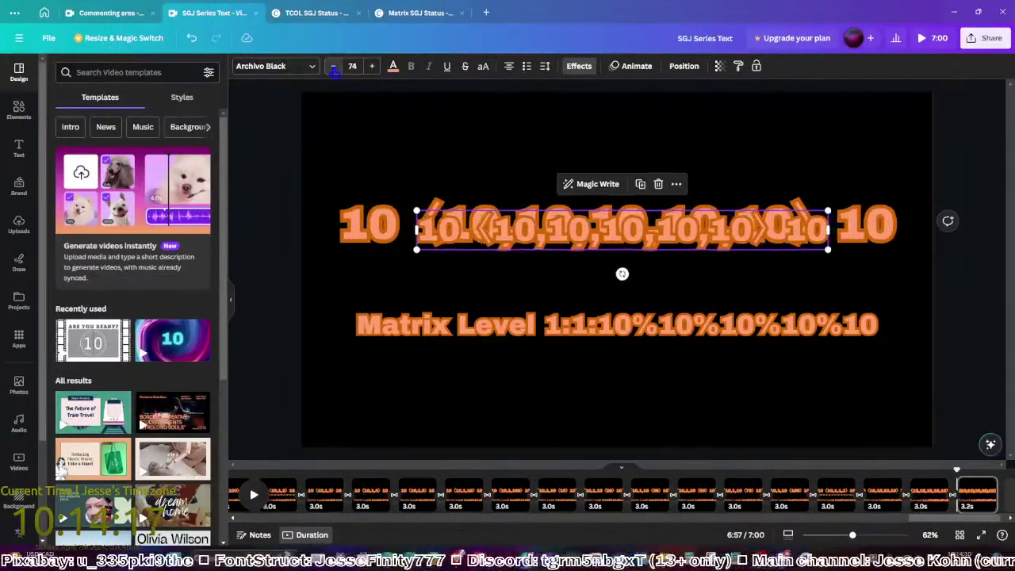
pyautogui.click(334, 67)
pyautogui.click(334, 67)
pyautogui.click(334, 66)
pyautogui.click(442, 261)
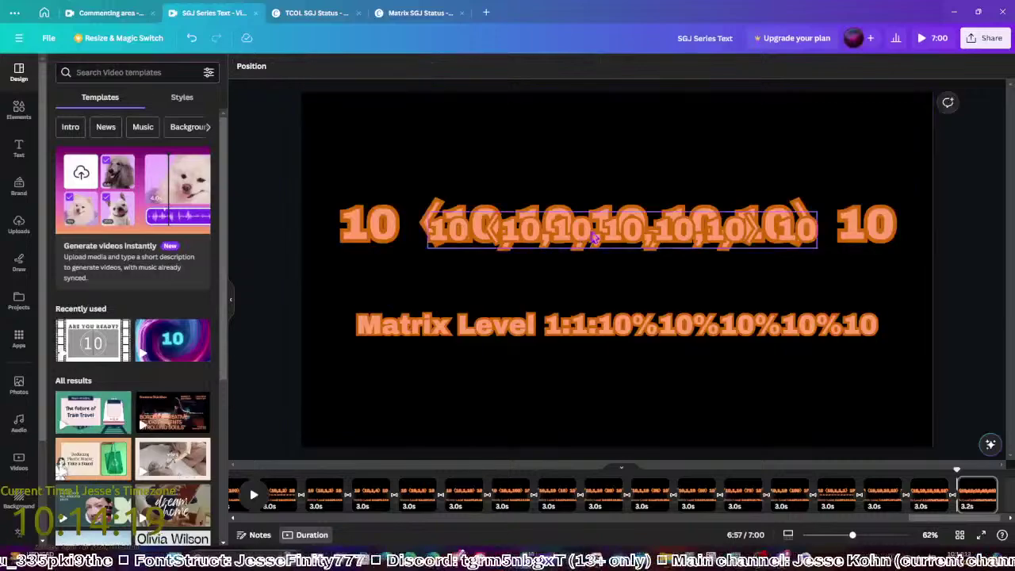
# Place the smaller heading copy between the main heading and the Matrix Level line, and extend it to "10〈10,10,10,10,10,10〉10"
pyautogui.moveTo(593, 238); pyautogui.dragTo(591, 275)
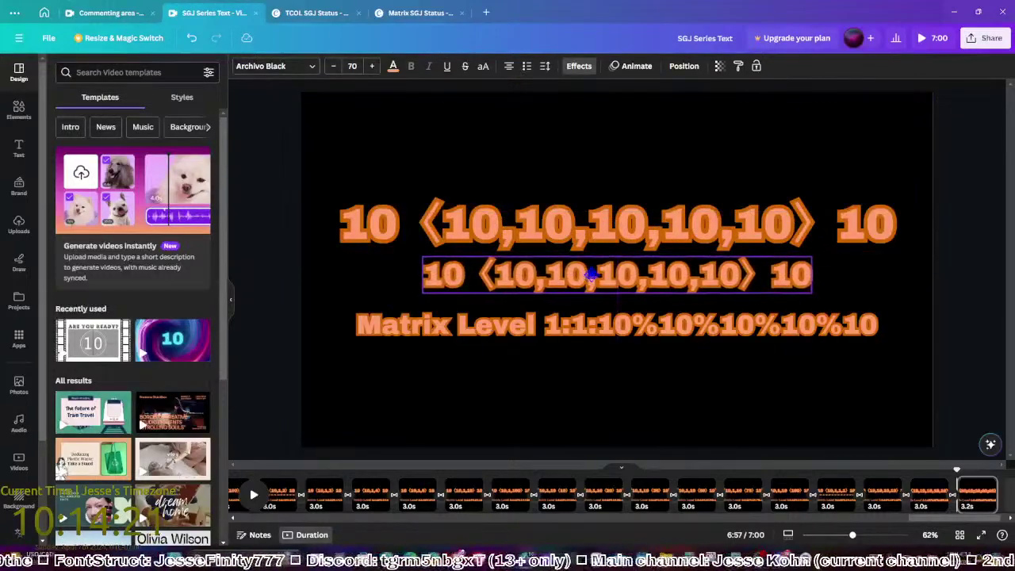
pyautogui.doubleClick(591, 275)
pyautogui.click(732, 275)
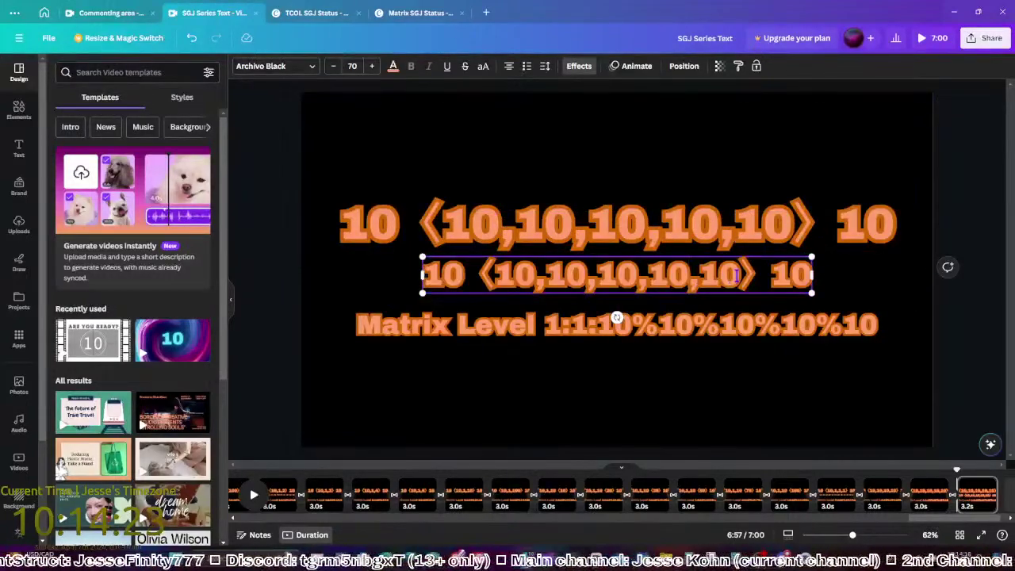
pyautogui.write(',10')
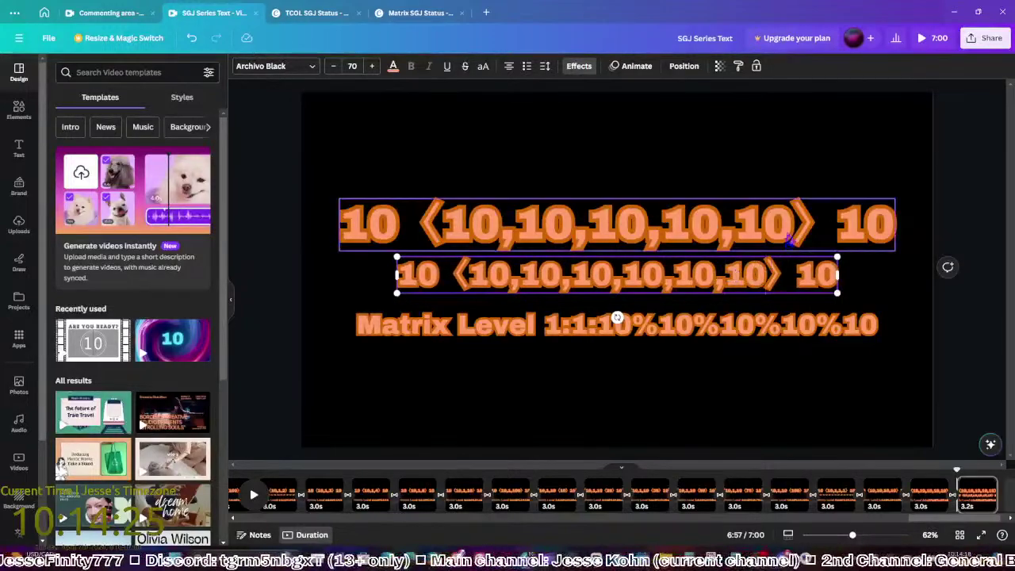
# Change the large main heading on the last page to "10〈6,,1〉10"
pyautogui.click(791, 226)
pyautogui.moveTo(791, 226); pyautogui.dragTo(517, 230)
pyautogui.write(',')
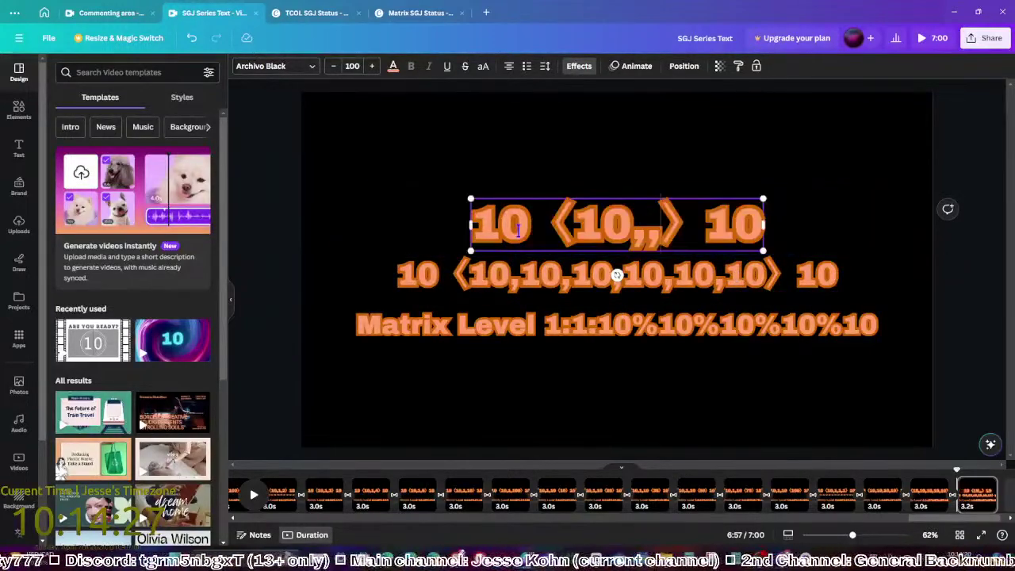
pyautogui.write('1')
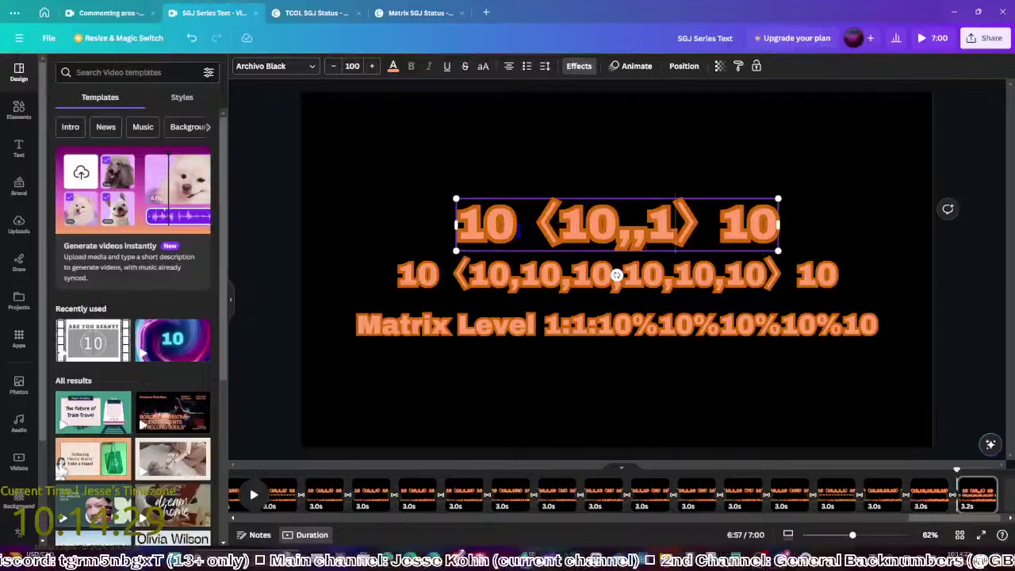
pyautogui.press('Left')
pyautogui.press('Left')
pyautogui.press('Left')
pyautogui.press('BackSpace')
pyautogui.press('BackSpace')
pyautogui.write('6')
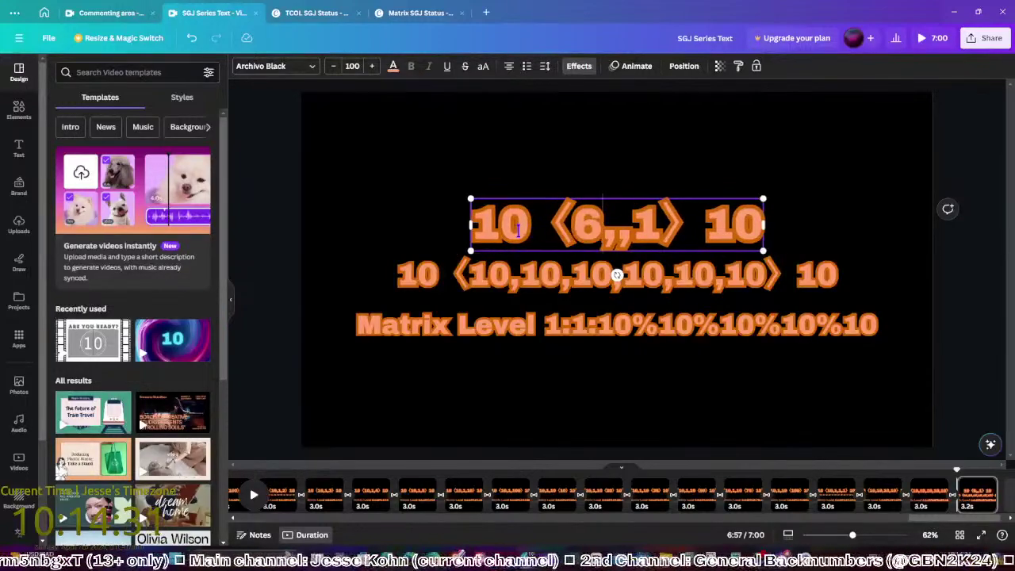
pyautogui.click(972, 440)
pyautogui.moveTo(942, 522); pyautogui.dragTo(993, 479)
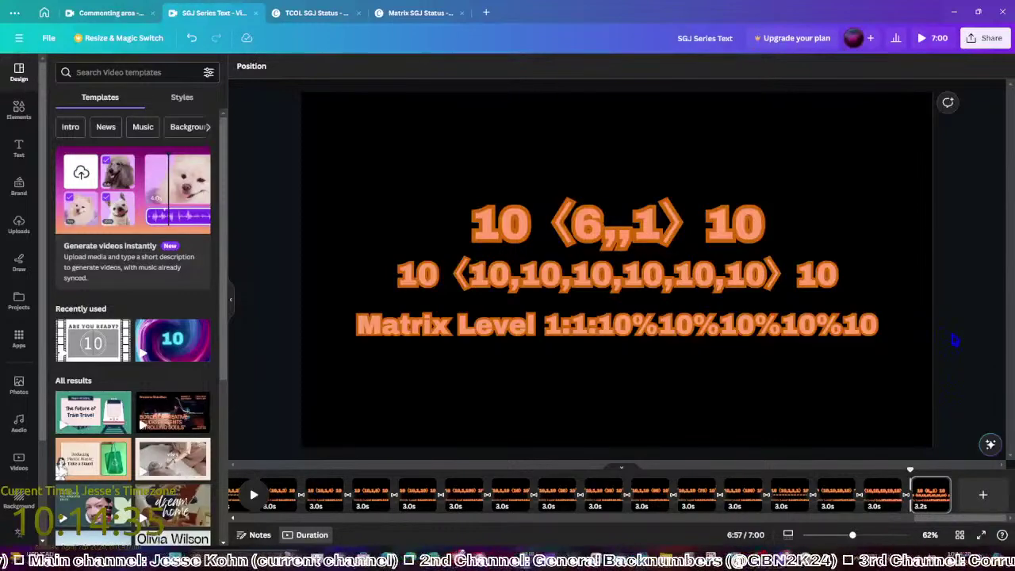
# Delete the Matrix Level line from the "10〈6,,1〉10" page and move both remaining text lines down to the page's vertical centre
pyautogui.click(818, 319)
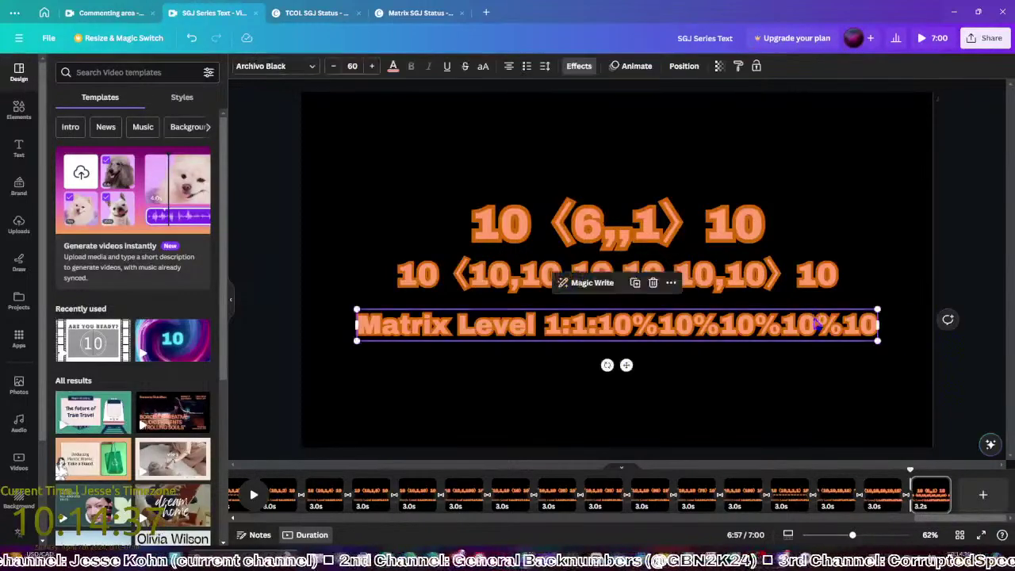
pyautogui.press('Delete')
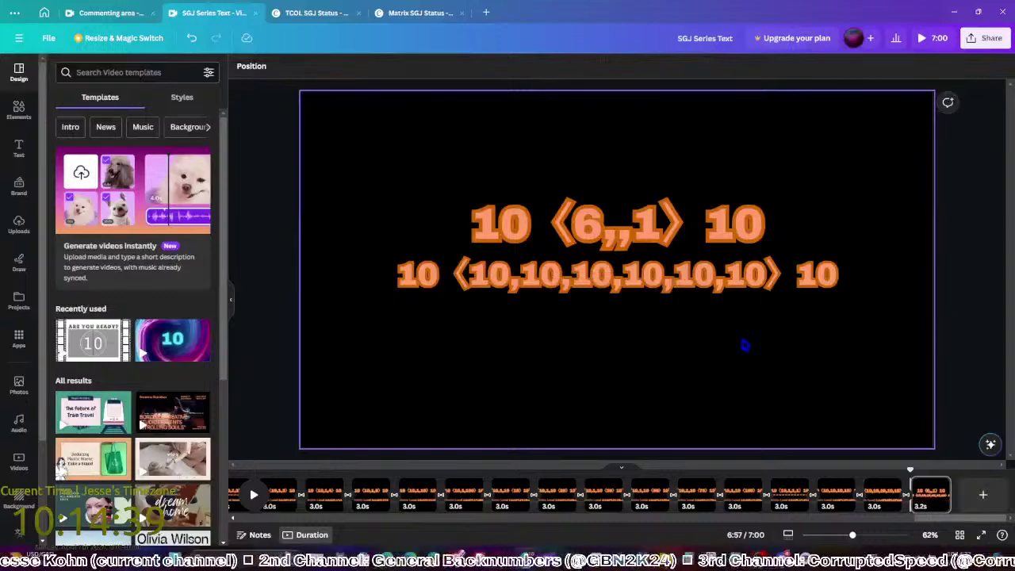
pyautogui.moveTo(744, 344); pyautogui.dragTo(635, 223)
pyautogui.moveTo(635, 222); pyautogui.dragTo(636, 245)
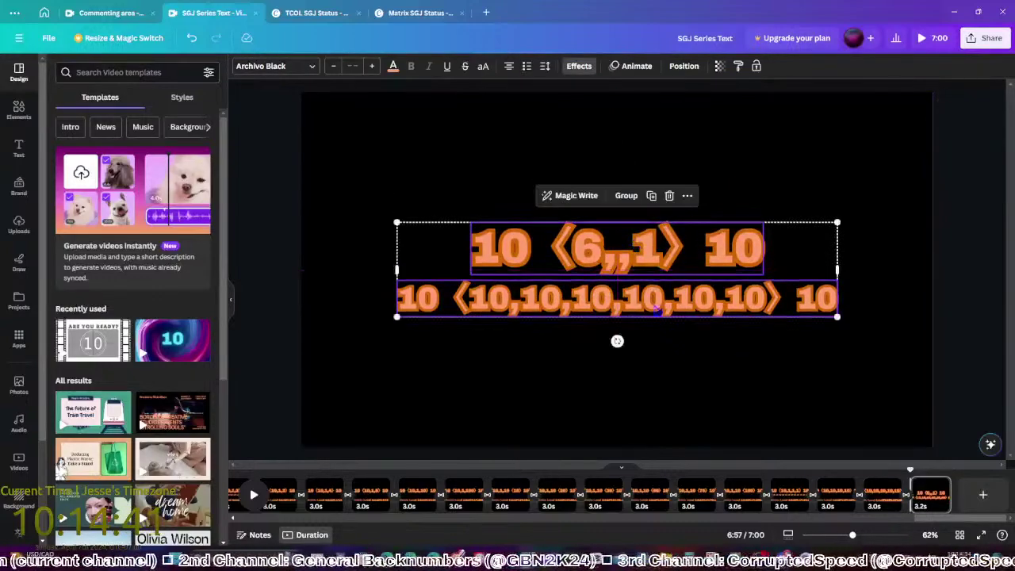
# Switch to the Standard Googology Journey Rulebook in Google Docs, check its multiple-comma notation examples, and return to the Canva design
pyautogui.click(673, 381)
pyautogui.click(950, 351)
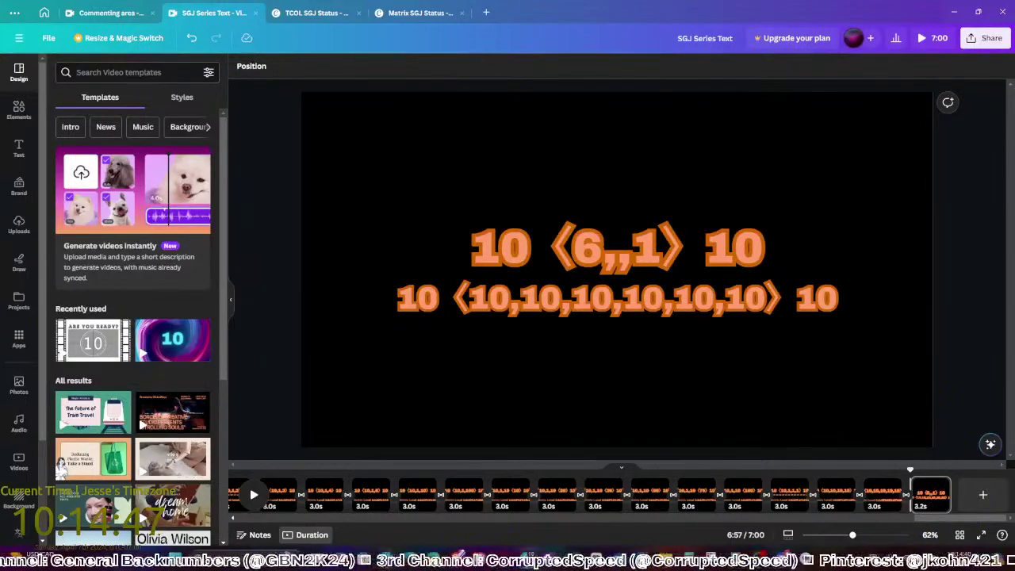
pyautogui.click(357, 520)
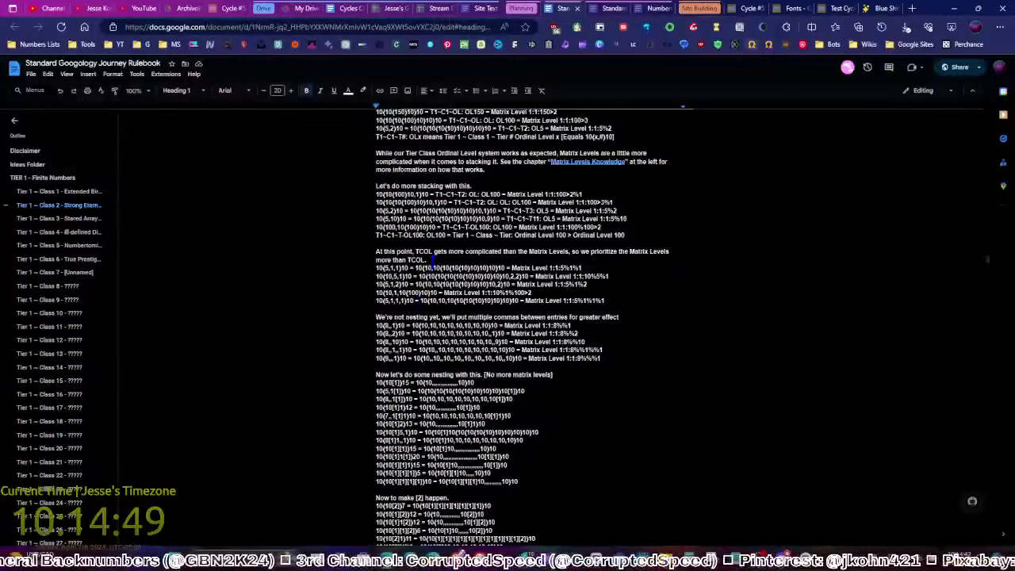
pyautogui.click(526, 484)
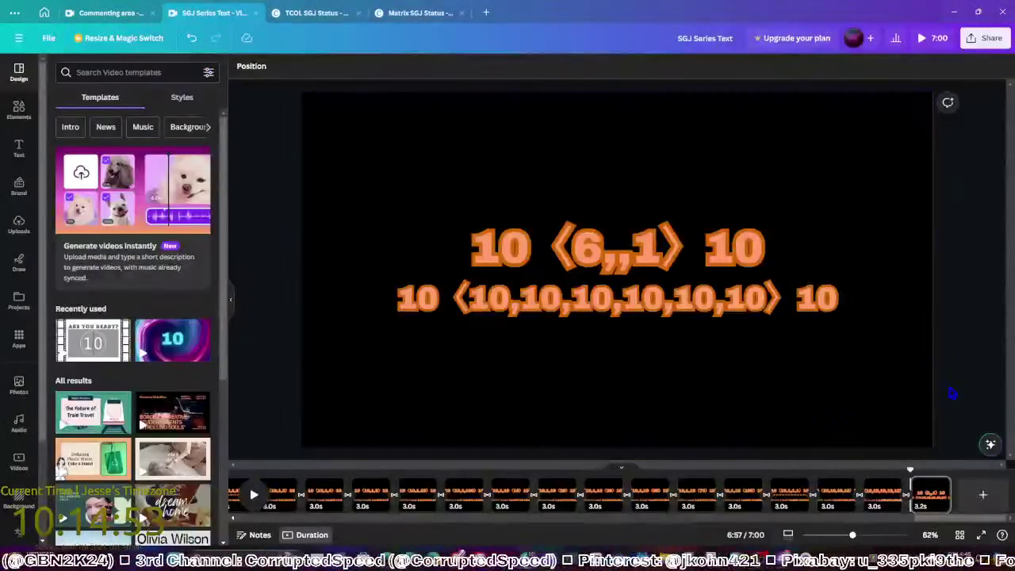
# Review the pages preceding "10〈6,,1〉10", back to "10〈10,1,10〈75〉10〉10", and return to the last page
pyautogui.press('Left')
pyautogui.press('Left')
pyautogui.press('Left')
pyautogui.press('Left')
pyautogui.press('Left')
pyautogui.press('Left')
pyautogui.press('Left')
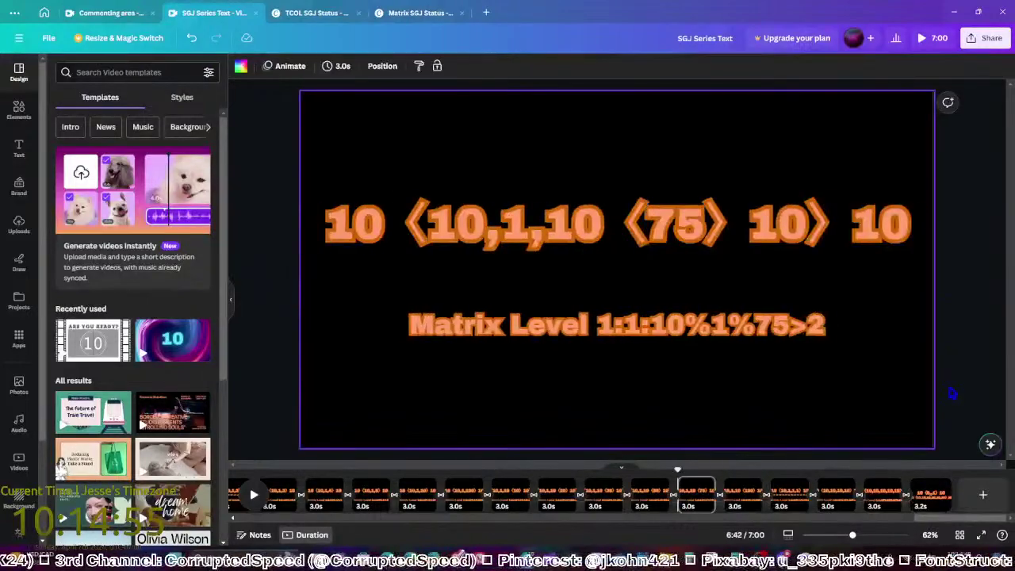
pyautogui.press('Right')
pyautogui.press('Right')
pyautogui.press('Right')
pyautogui.press('Right')
pyautogui.press('Right')
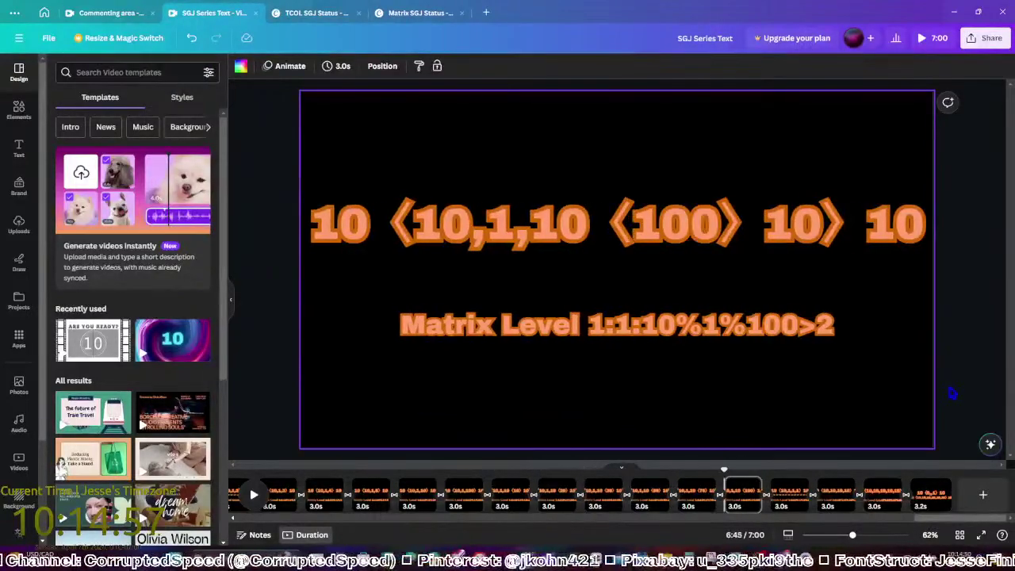
pyautogui.press('Right')
pyautogui.press('Left')
pyautogui.press('Left')
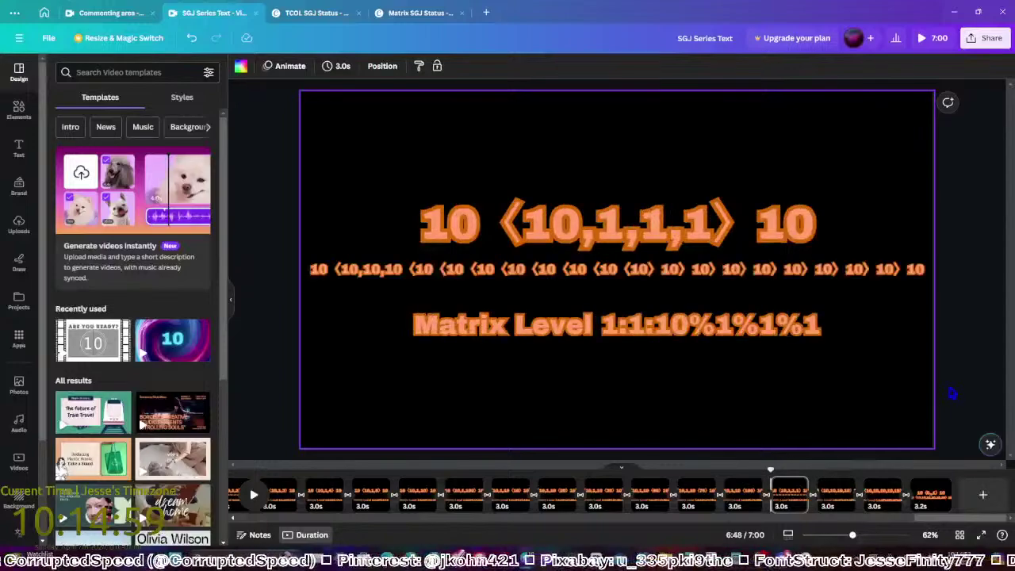
pyautogui.press('Right')
pyautogui.press('Right')
pyautogui.press('Right')
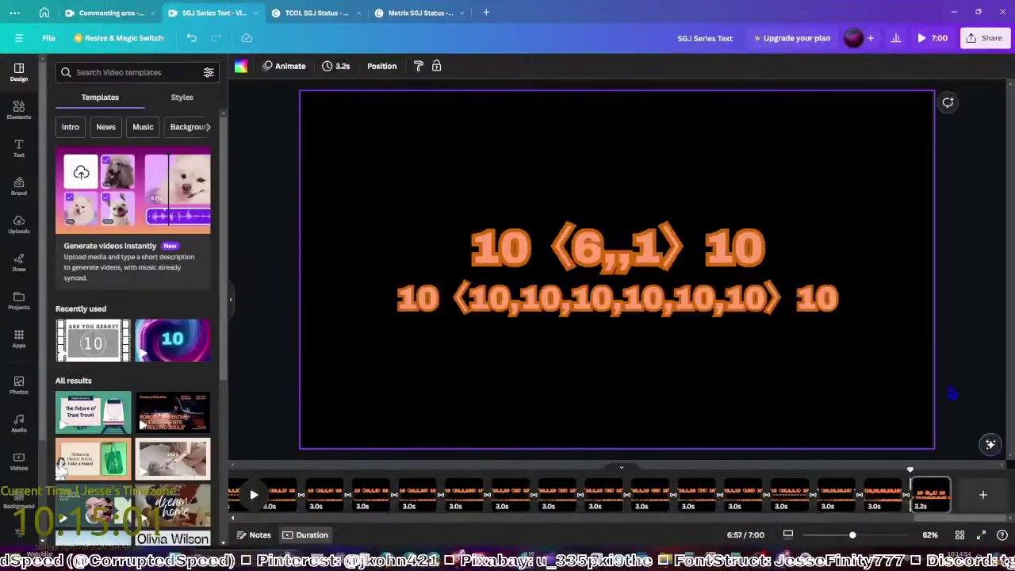
# Duplicate the "10〈6,,1〉10" page, change the copy's heading to "10〈7,,1〉10" and extend the lower line to "10〈10,10,10,10,10,10,10〉10"
pyautogui.click(925, 491)
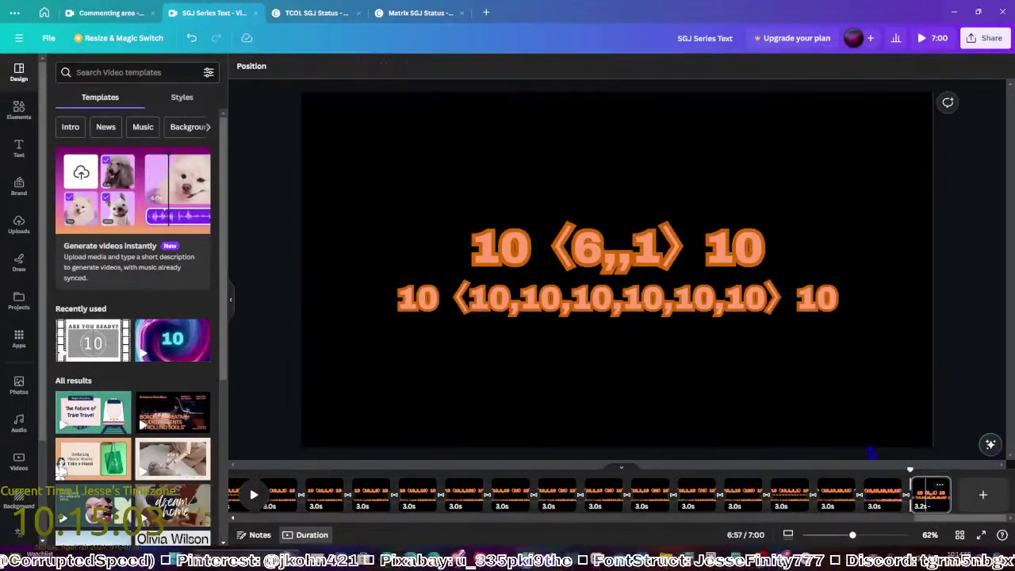
pyautogui.click(608, 254)
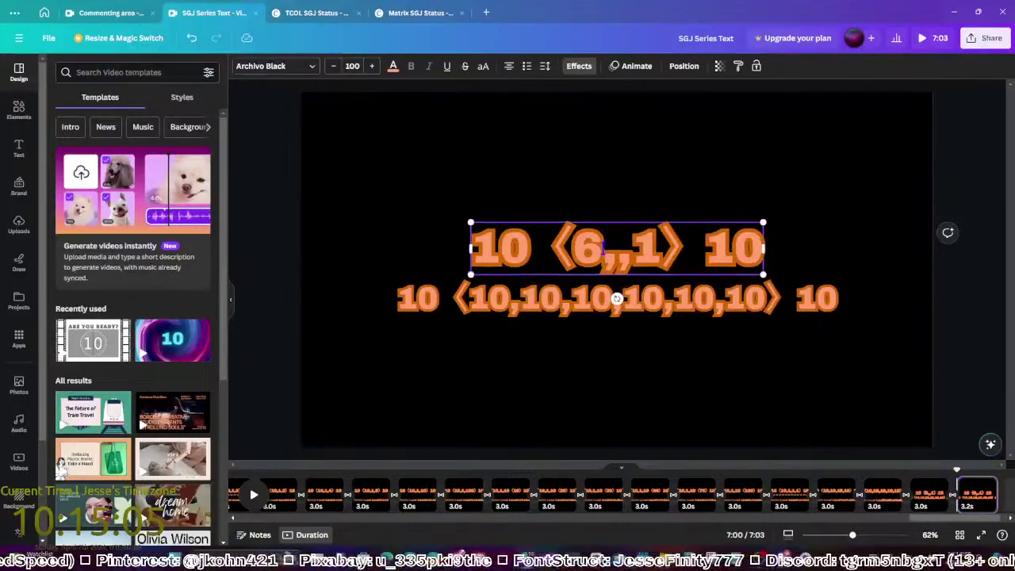
pyautogui.press('BackSpace')
pyautogui.write('7')
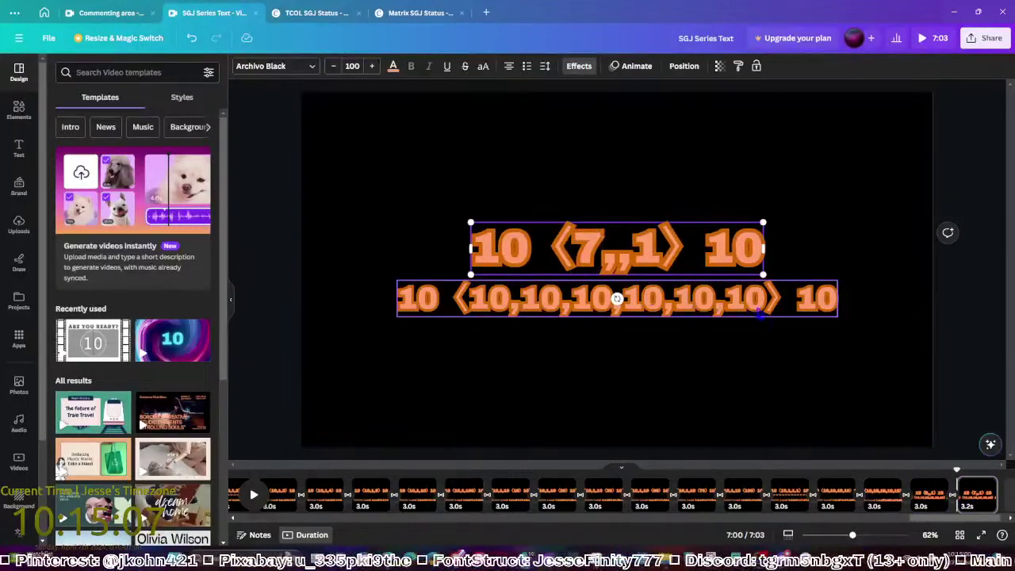
pyautogui.click(760, 309)
pyautogui.click(760, 309)
pyautogui.write(',10')
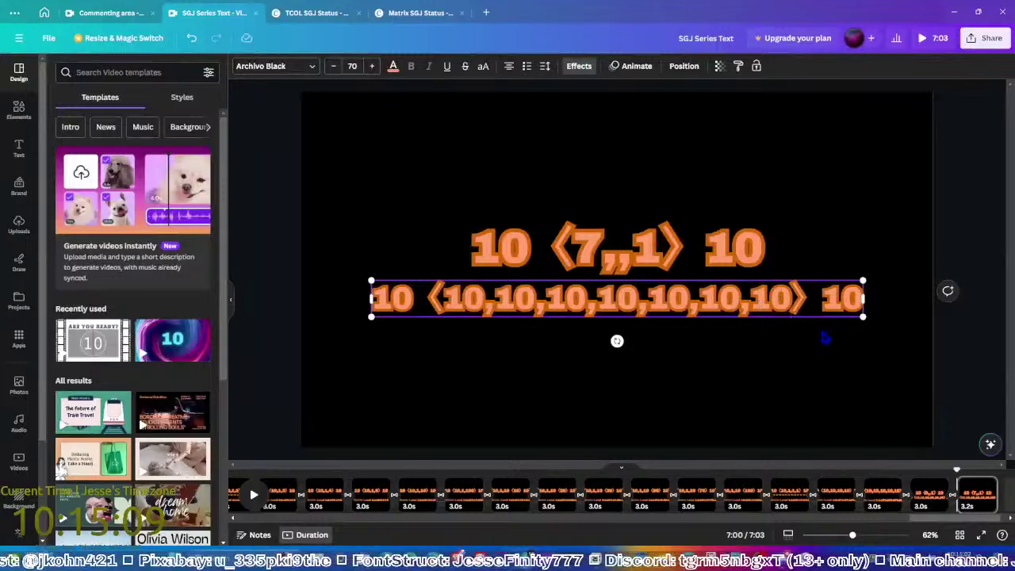
pyautogui.click(825, 338)
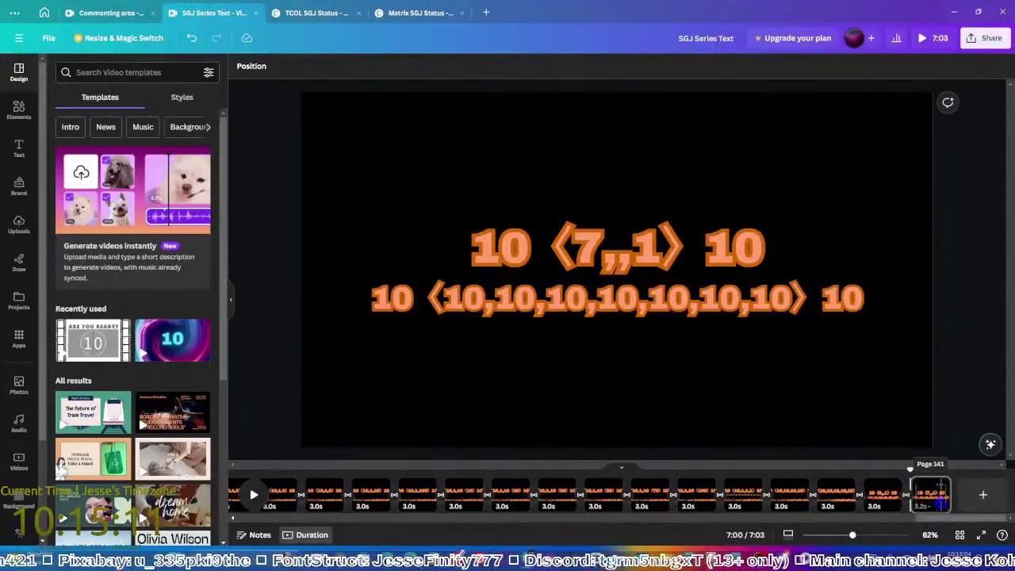
# Duplicate the "10〈7,,1〉10" page, change the copy's heading to "10〈8,,1〉10" and extend the lower line to "10〈10,10,10,10,10,10,10,10〉10"
pyautogui.click(933, 493)
pyautogui.hotkey('ctrl', 'd')
pyautogui.click(624, 231)
pyautogui.click(603, 260)
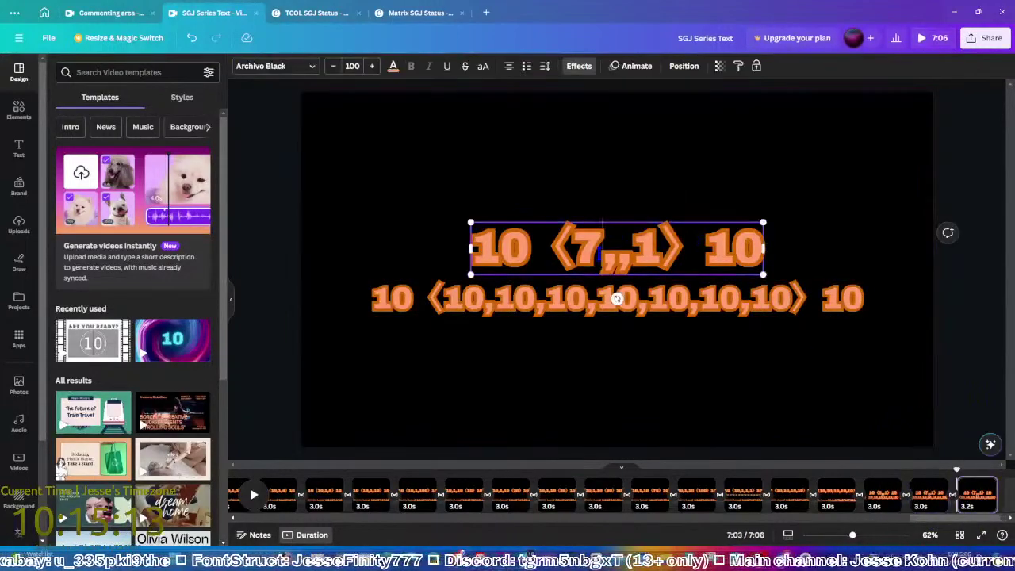
pyautogui.press('BackSpace')
pyautogui.write('8')
pyautogui.click(737, 299)
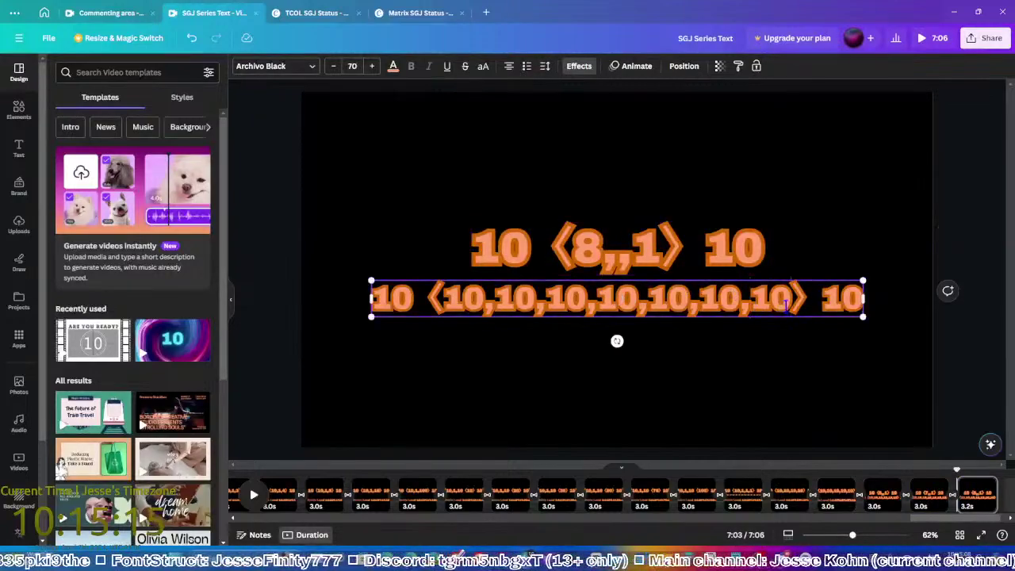
pyautogui.write(',10')
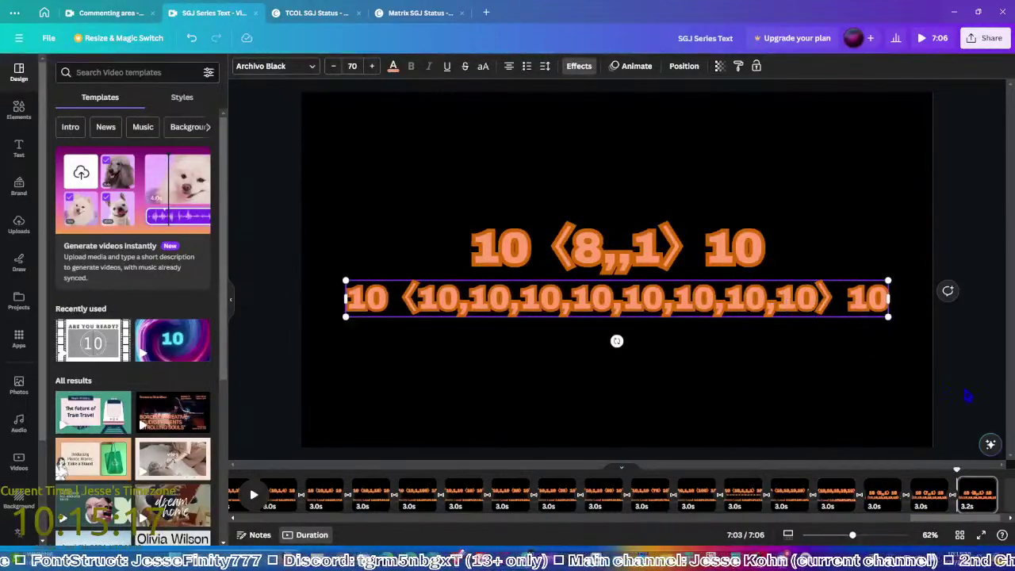
pyautogui.click(839, 320)
# Duplicate the "10〈8,,1〉10" page, change the copy's heading to "10〈9,,1〉10" and extend the lower line to "10〈10,10,10,10,10,10,10,10,10〉10"
pyautogui.hotkey('ctrl', 'd')
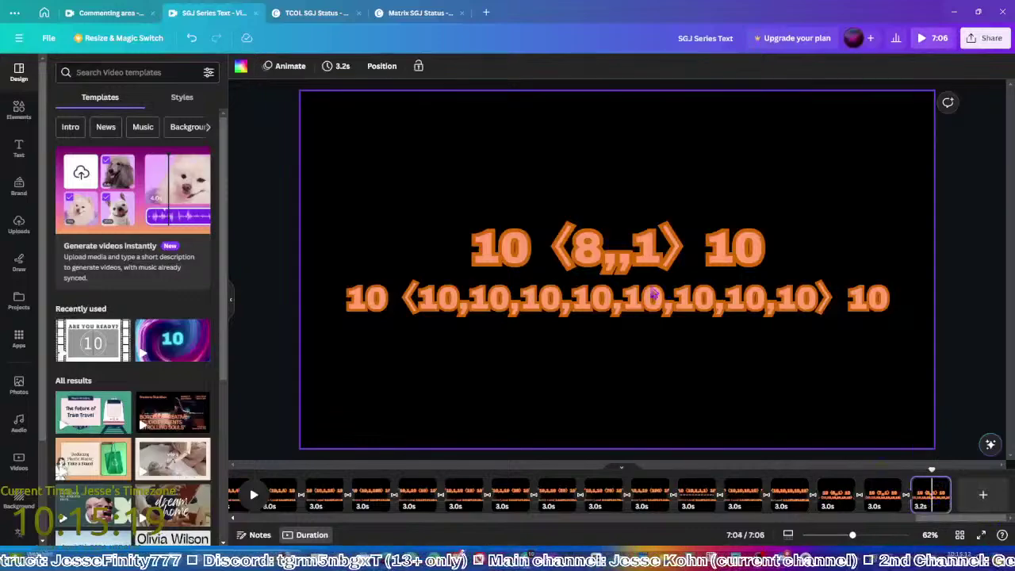
pyautogui.click(591, 252)
pyautogui.click(591, 252)
pyautogui.press('BackSpace')
pyautogui.write('9')
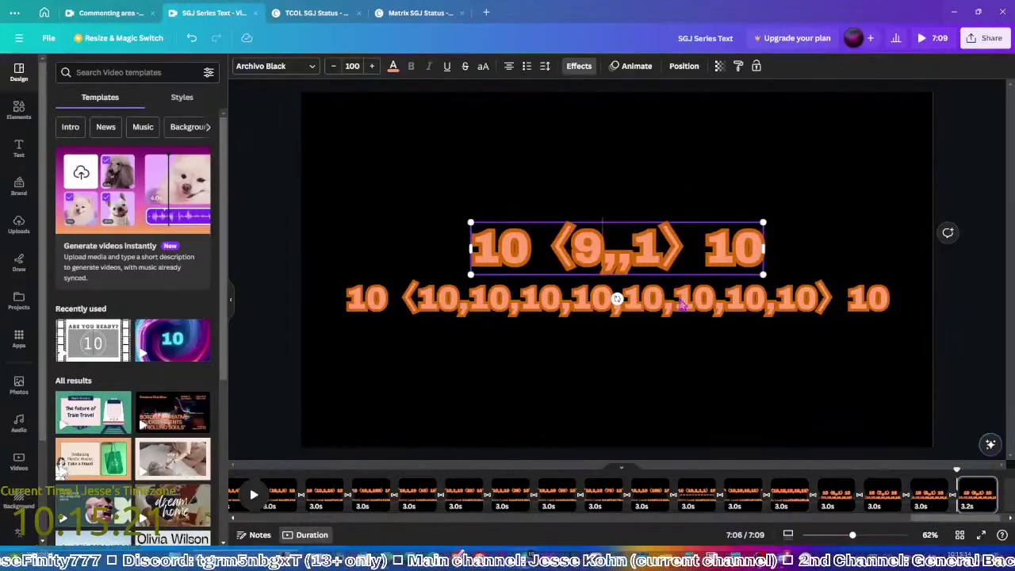
pyautogui.click(813, 301)
pyautogui.click(813, 301)
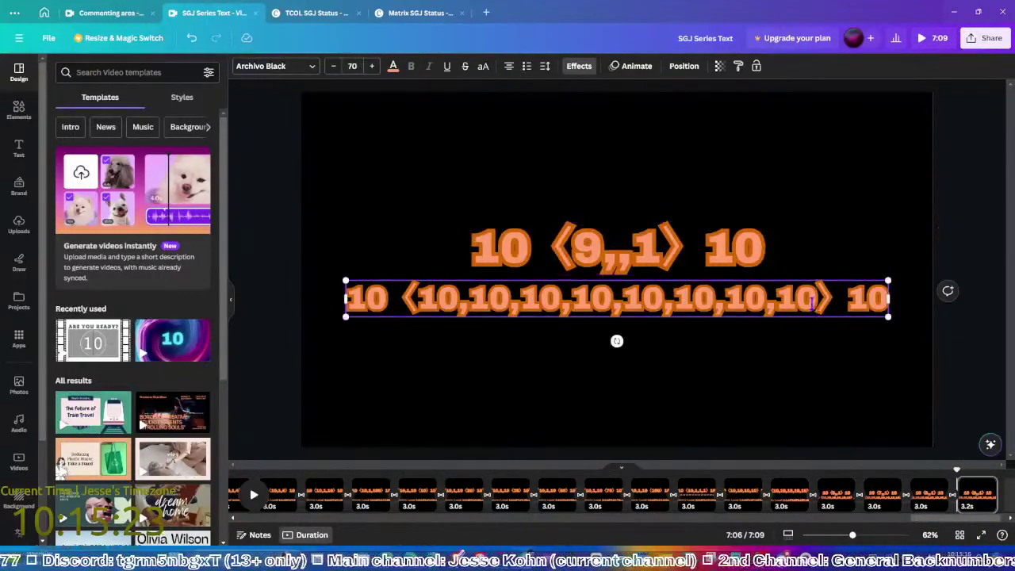
pyautogui.write(',10')
pyautogui.click(914, 379)
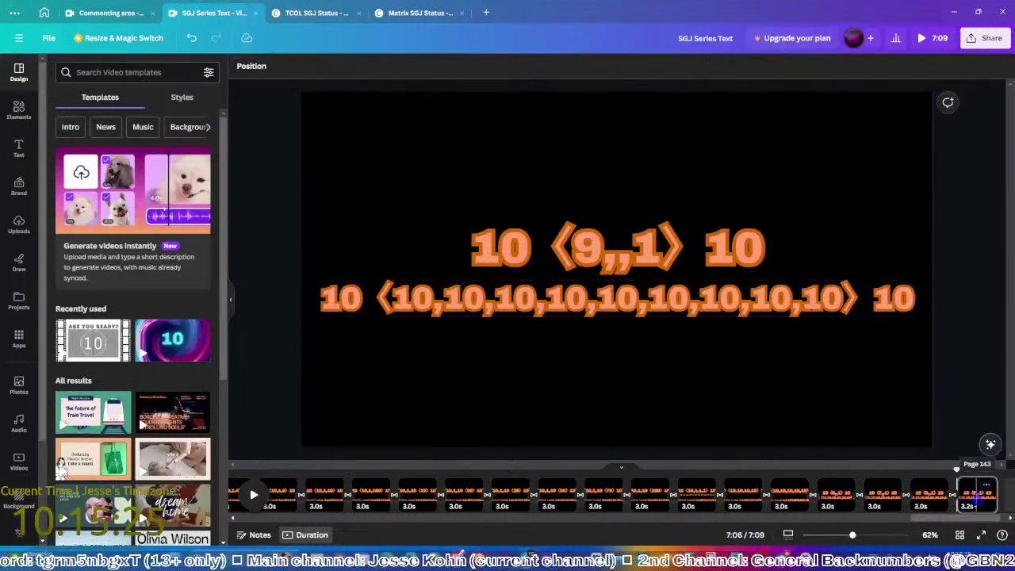
# Duplicate the "10〈9,,1〉10" page and change the copy's heading to "10〈10,,1〉10"
pyautogui.hotkey('ctrl', 'd')
pyautogui.click(599, 254)
pyautogui.click(599, 254)
pyautogui.press('BackSpace')
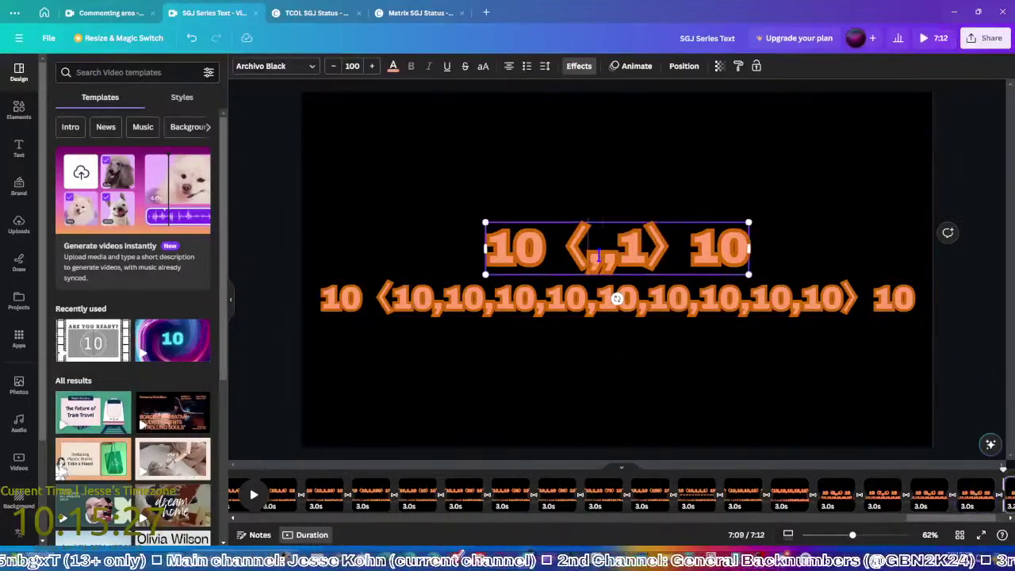
pyautogui.write('10')
# Extend the last page's lower line to "10〈10,10,10,10,10,10,10,10,10,10〉10" and reduce its font size to 65
pyautogui.click(823, 311)
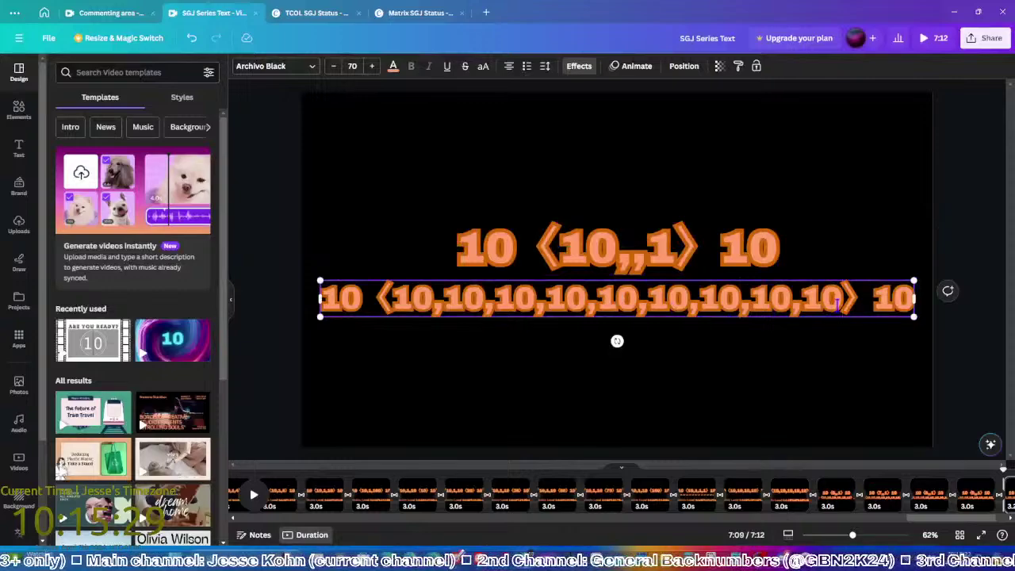
pyautogui.write(',10')
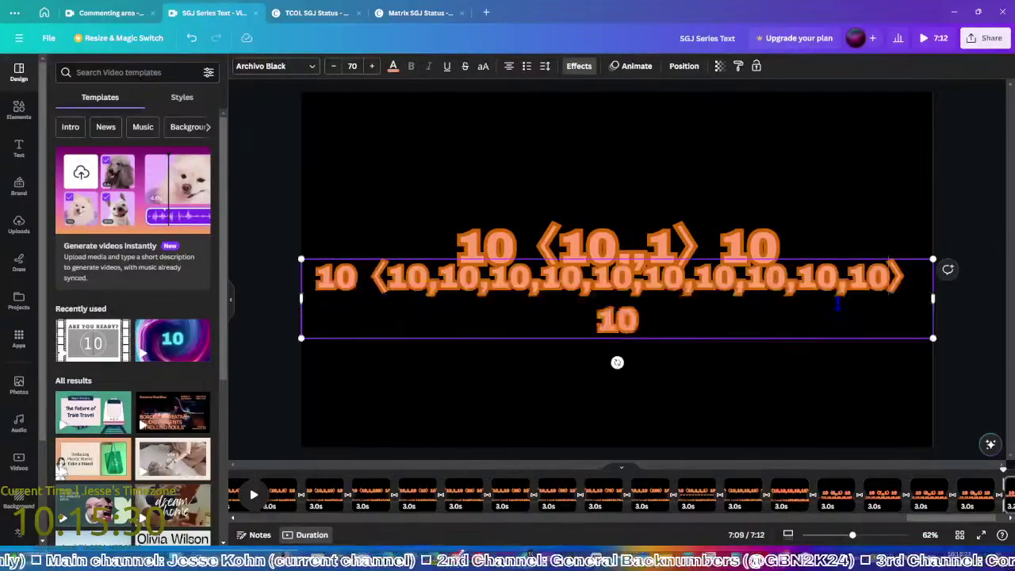
pyautogui.click(334, 66)
pyautogui.click(334, 65)
pyautogui.click(334, 65)
pyautogui.click(334, 66)
pyautogui.click(334, 66)
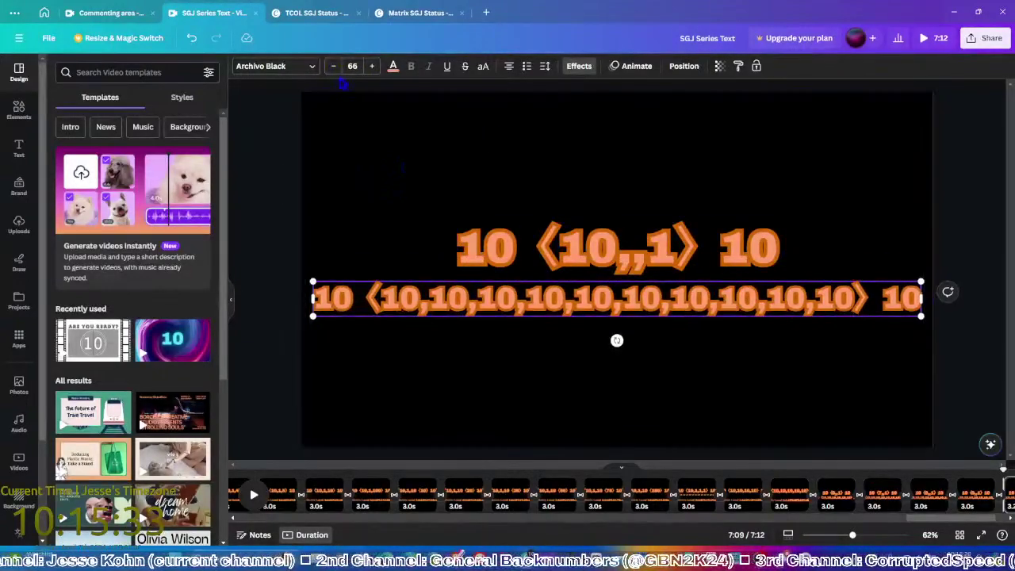
pyautogui.click(259, 155)
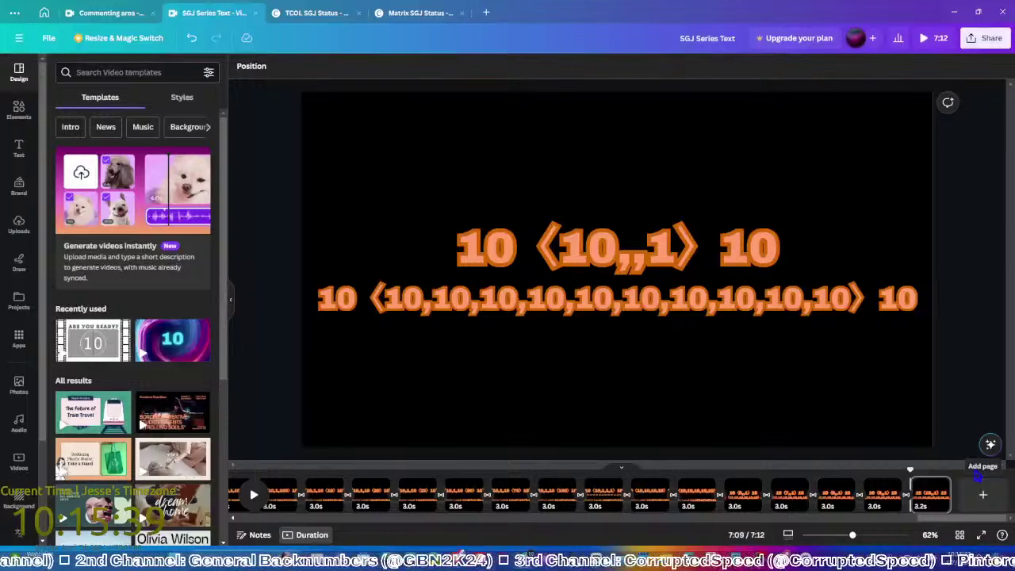
# Duplicate the "10〈10,,1〉10" page at the end of the design
pyautogui.click(924, 492)
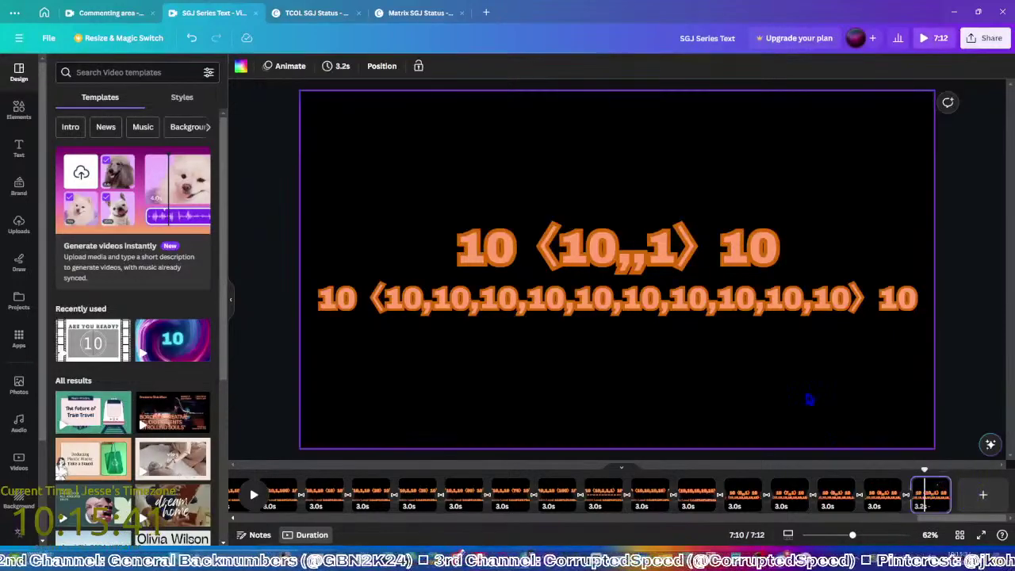
pyautogui.hotkey('ctrl', 'd')
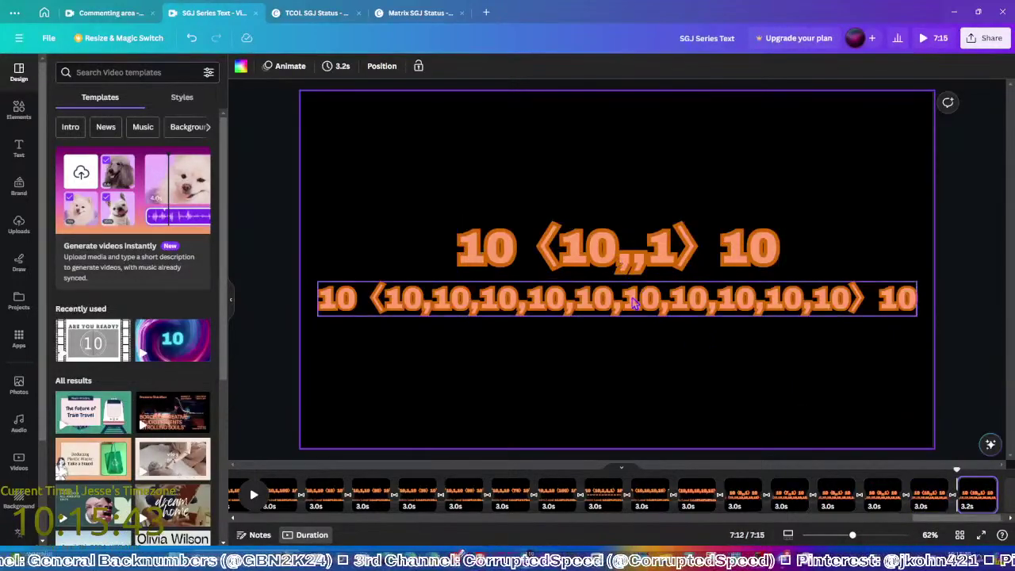
# Check the Standard Googology Journey Rulebook and the SGJ Part 2 project in CapCut, and return to the Canva design
pyautogui.click(393, 475)
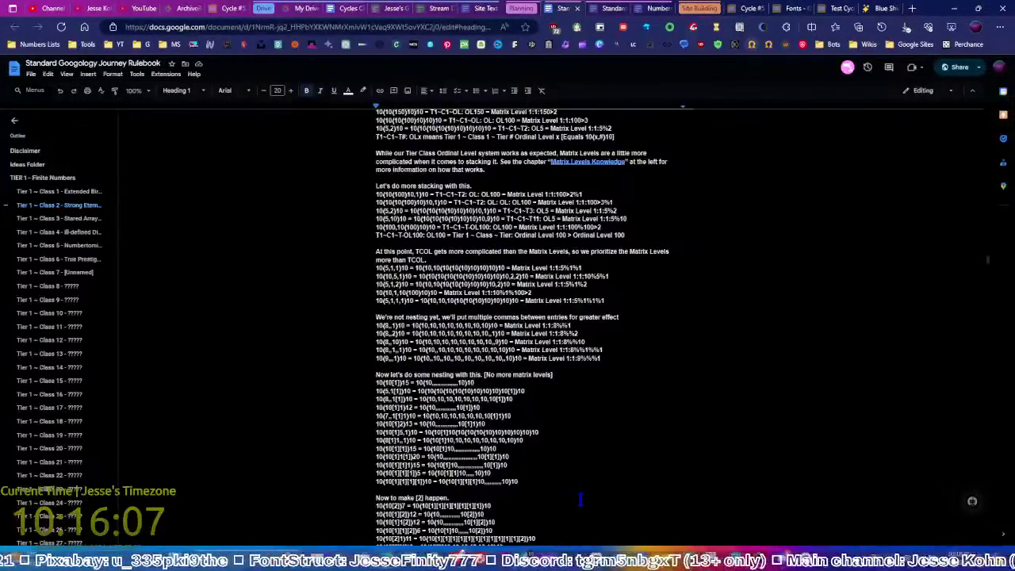
pyautogui.click(601, 564)
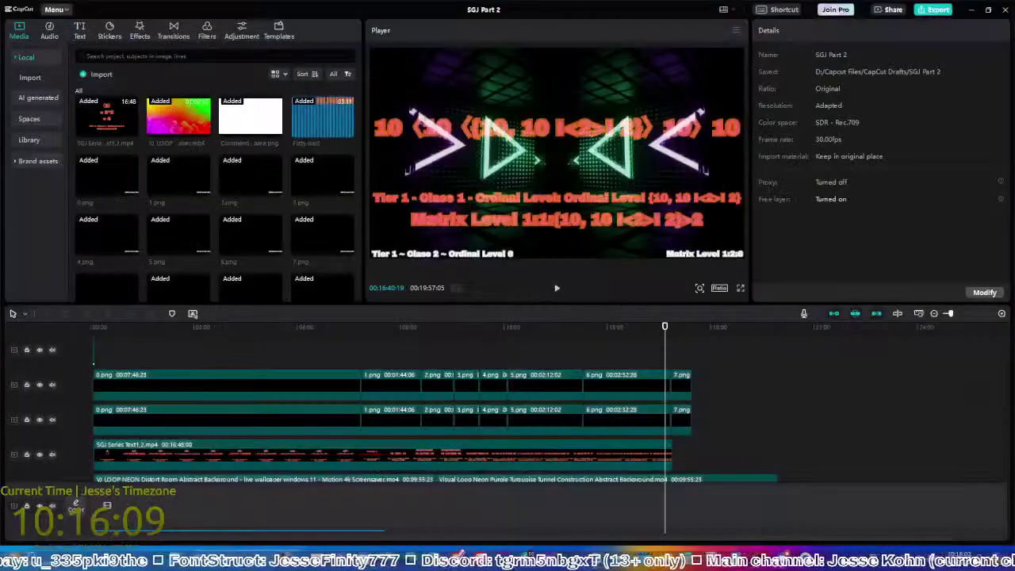
pyautogui.hotkey('alt', 'Tab')
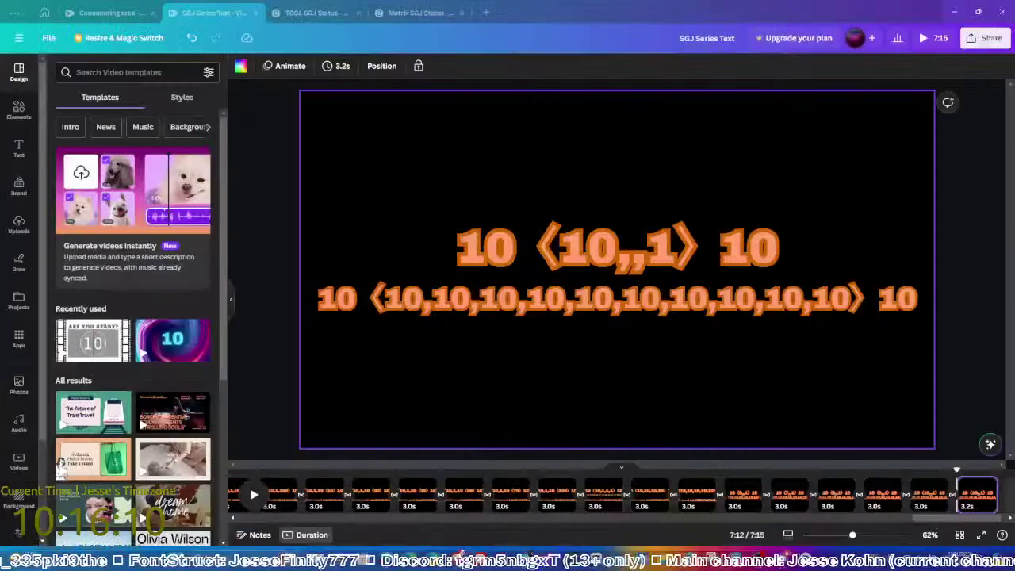
# Duplicate the last page once more and change the new copy's heading to "10〈100,,1〉10"
pyautogui.click(973, 377)
pyautogui.click(977, 498)
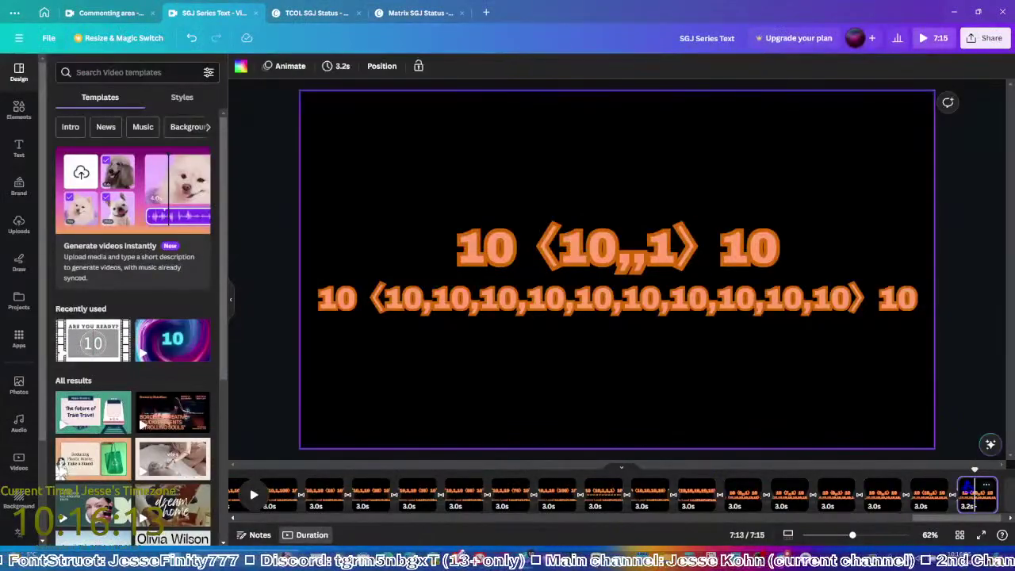
pyautogui.click(618, 254)
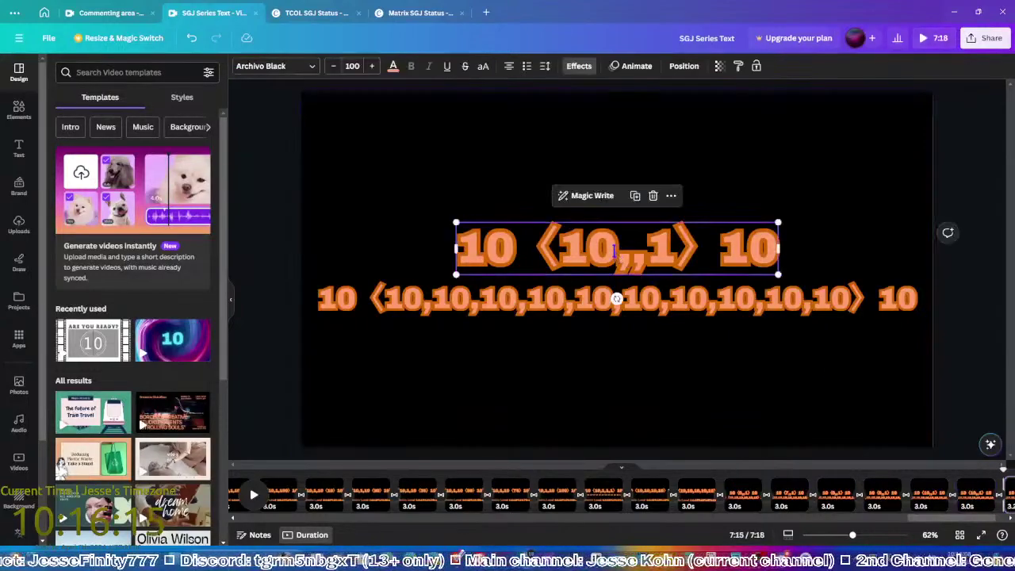
pyautogui.click(617, 252)
pyautogui.write('0')
# Delete the expanded line below the "10〈100,,1〉10" heading and move the heading down to the page's vertical centre
pyautogui.click(631, 310)
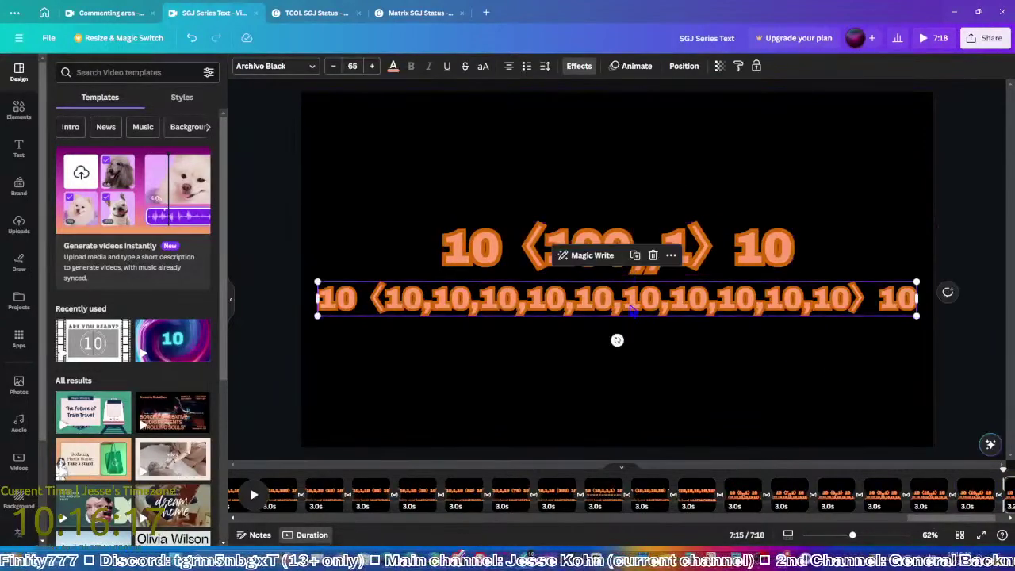
pyautogui.press('Delete')
pyautogui.click(627, 248)
pyautogui.moveTo(627, 247); pyautogui.dragTo(626, 269)
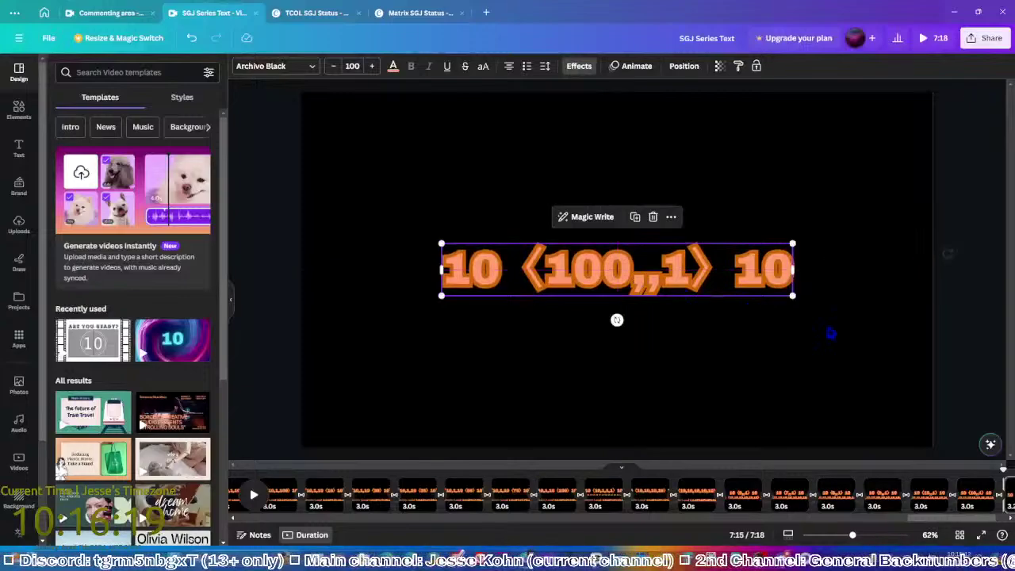
pyautogui.click(944, 419)
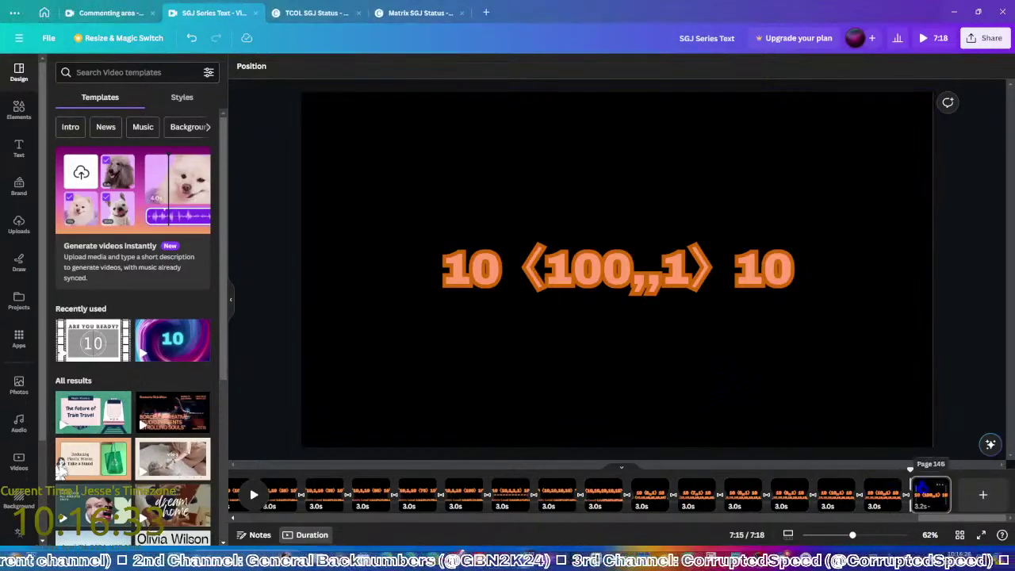
# Duplicate the "10〈100,,1〉10" page and change the new copy's heading to "10〈1000,,1〉10"
pyautogui.hotkey('ctrl', 'd')
pyautogui.rightClick(930, 487)
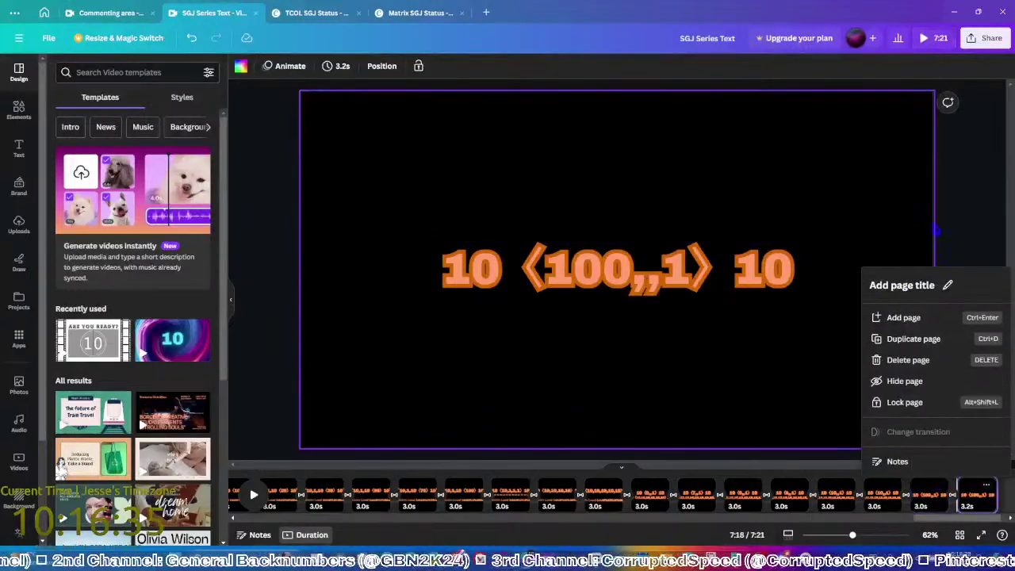
pyautogui.click(944, 270)
pyautogui.click(629, 293)
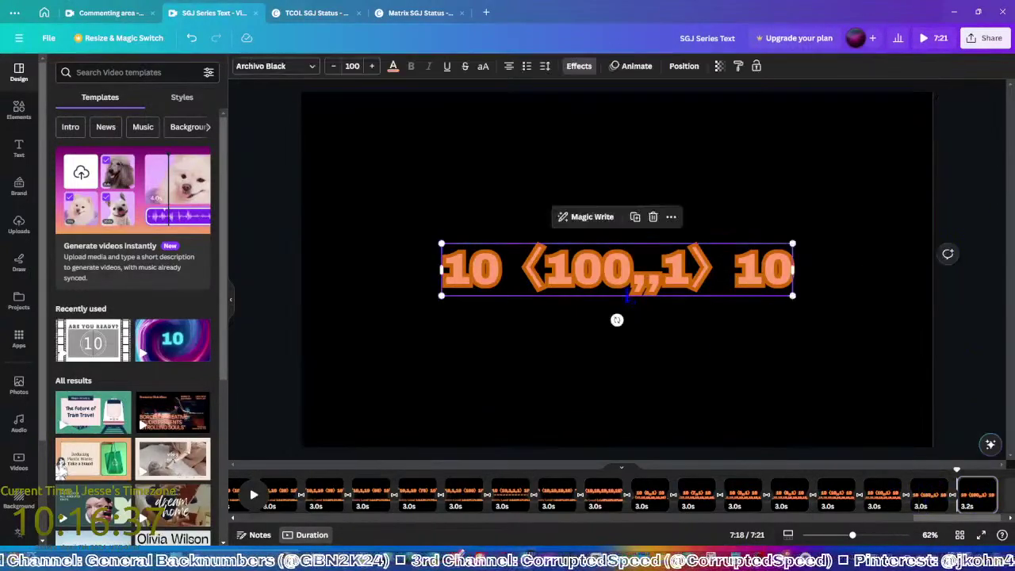
pyautogui.click(627, 286)
pyautogui.moveTo(632, 273); pyautogui.dragTo(610, 273)
pyautogui.click(619, 274)
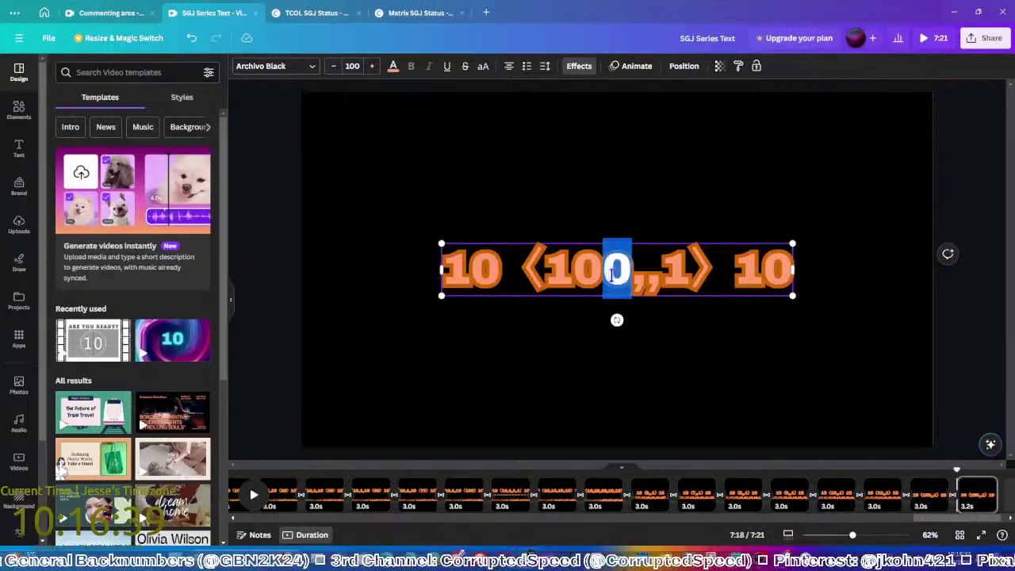
pyautogui.write('00')
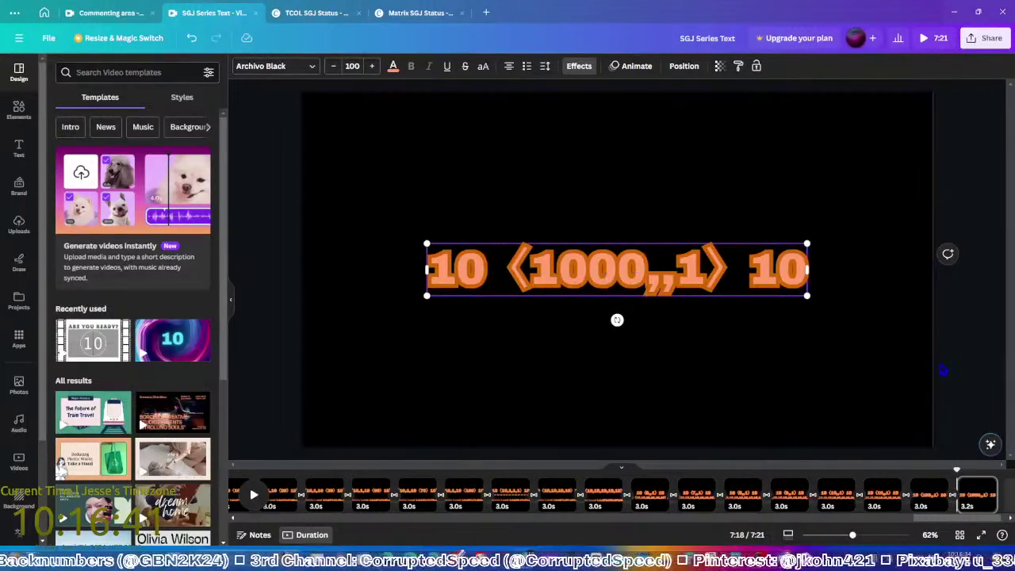
pyautogui.click(942, 369)
# Duplicate the "10〈1000,,1〉10" page and replace the 1000 in the copy's heading so it reads "10〈10〈4〉10,,1〉10"
pyautogui.hotkey('ctrl', 'd')
pyautogui.click(602, 271)
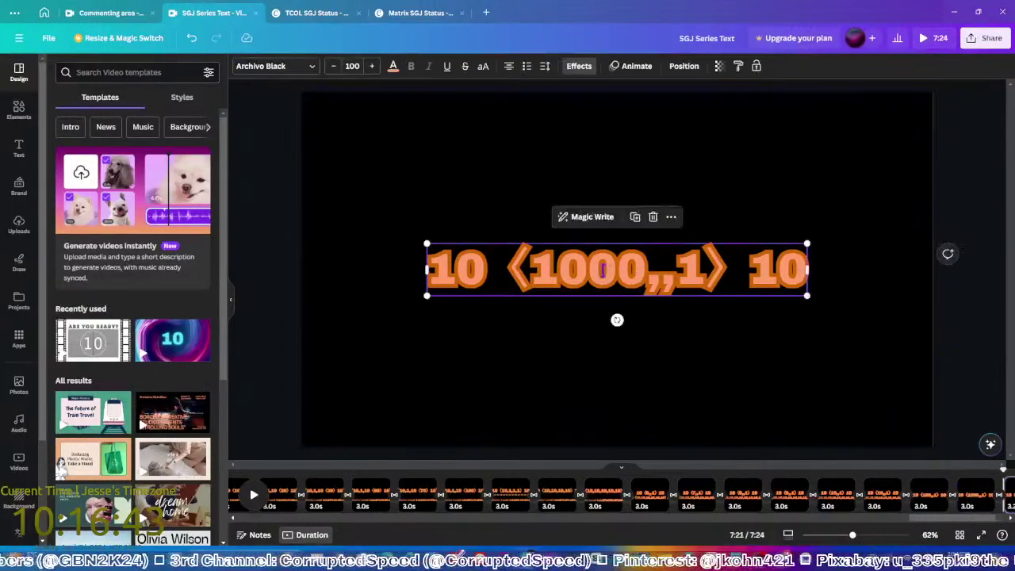
pyautogui.click(602, 272)
pyautogui.moveTo(645, 271); pyautogui.dragTo(538, 272)
pyautogui.write('1')
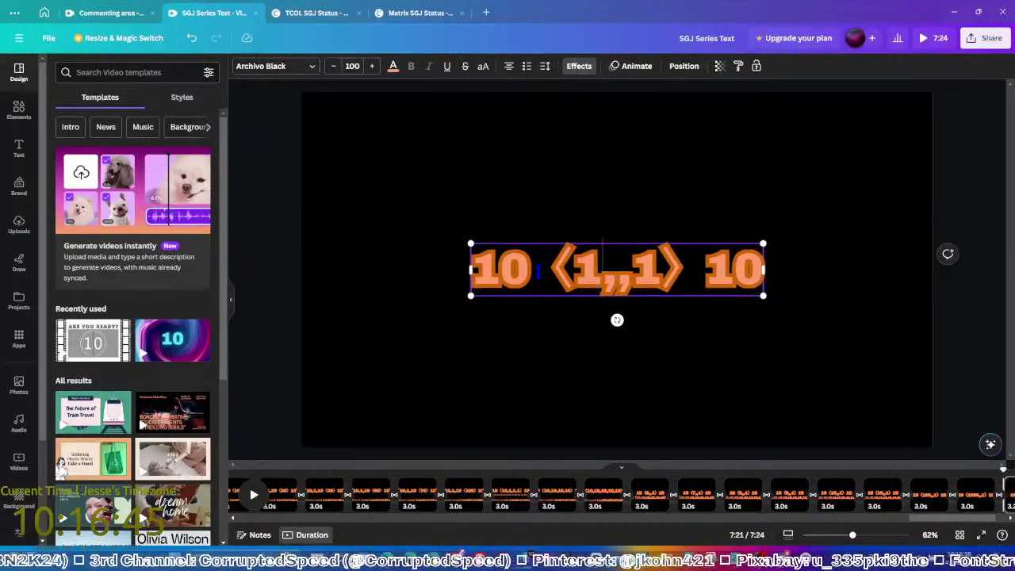
pyautogui.write('0 ⟨⟩ 10')
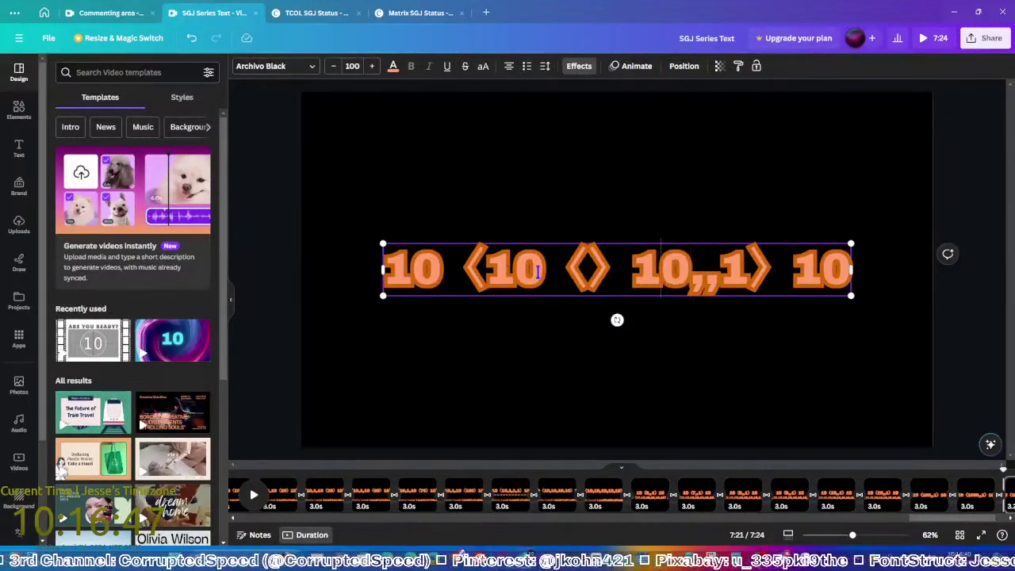
pyautogui.write('5')
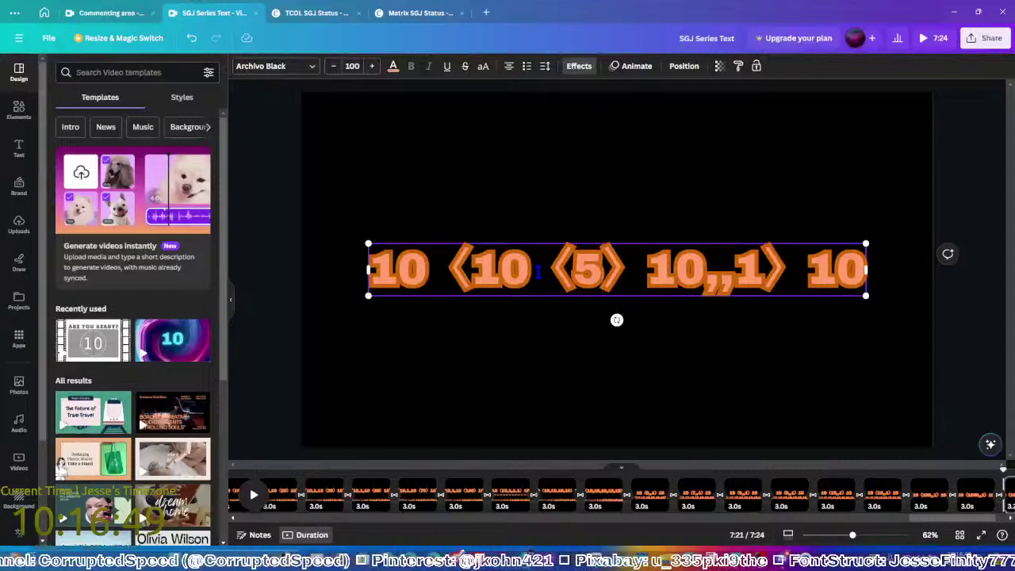
pyautogui.press('BackSpace')
pyautogui.write('4')
pyautogui.click(948, 365)
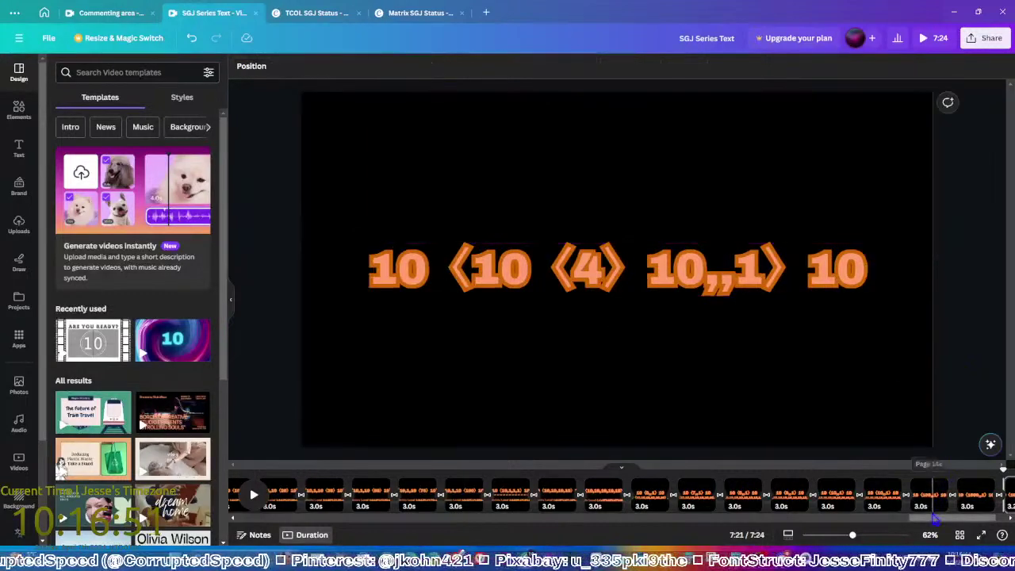
# Duplicate the last page and change the inner 4 in the new copy's heading to 7
pyautogui.hotkey('ctrl', 'd')
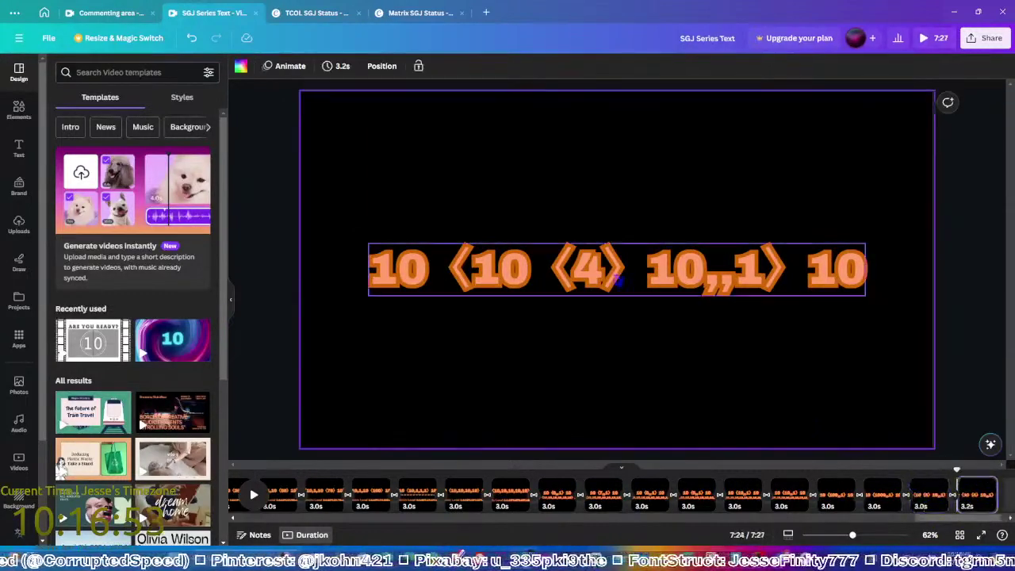
pyautogui.doubleClick(605, 279)
pyautogui.press('BackSpace')
pyautogui.write('7')
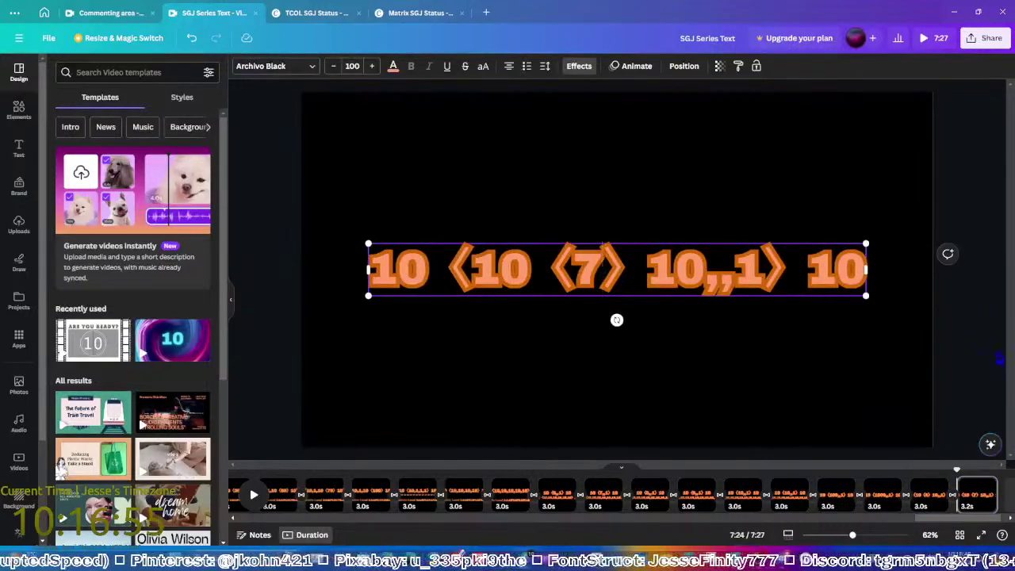
pyautogui.press('Escape')
# Duplicate the "10〈10〈7〉10,,1〉10" page and change the copy's heading to "10〈10〈10〉10,,1〉10"
pyautogui.hotkey('ctrl', 'd')
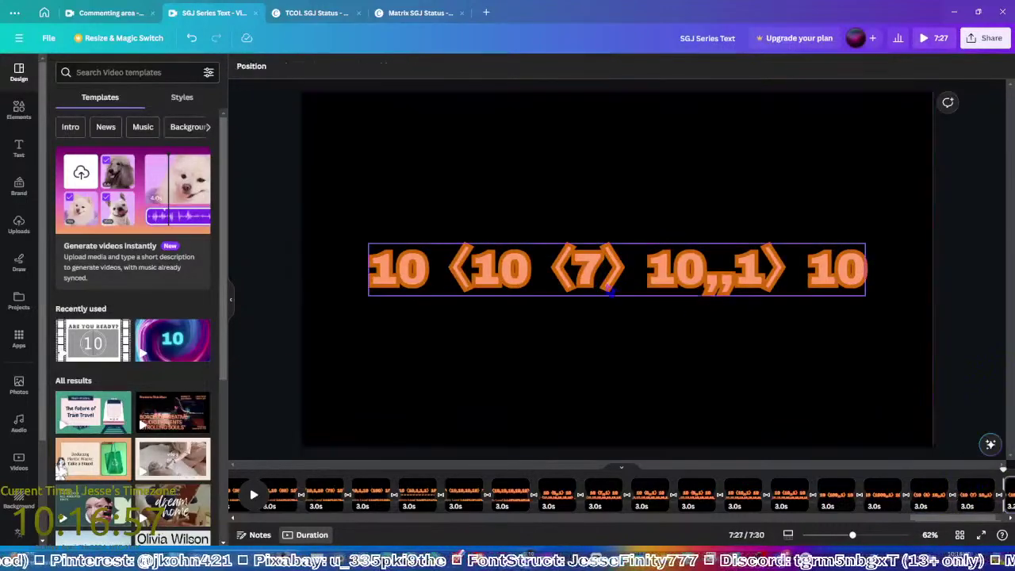
pyautogui.click(608, 290)
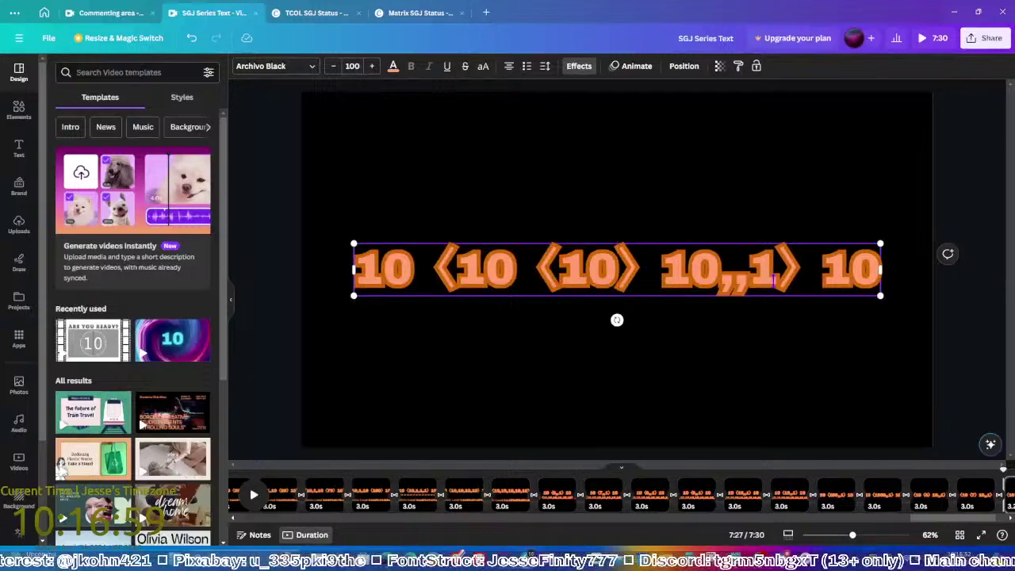
pyautogui.click(940, 355)
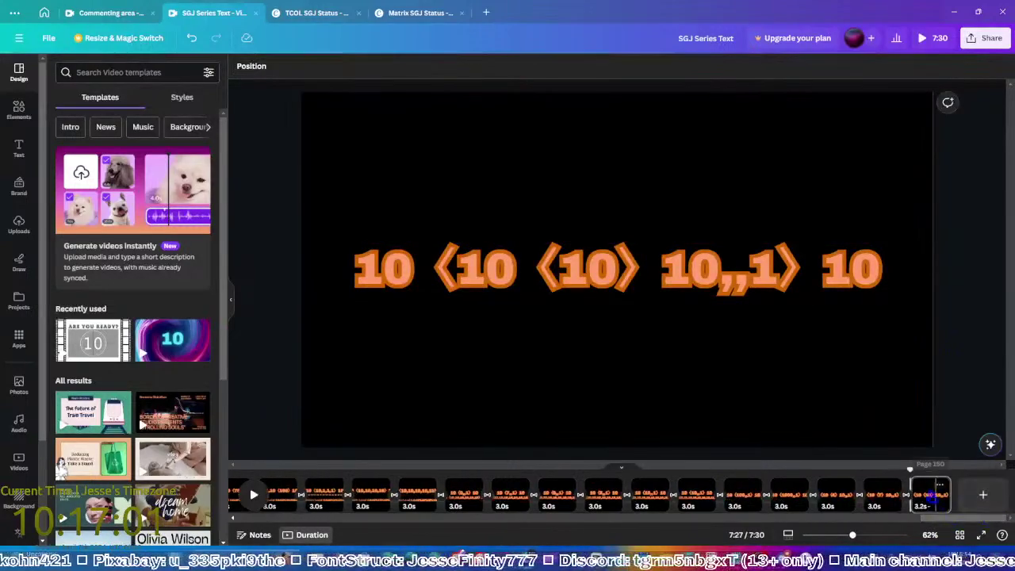
# Duplicate the last page again and change the innermost bracketed number in the copy's heading to 50
pyautogui.hotkey('ctrl', 'd')
pyautogui.click(613, 274)
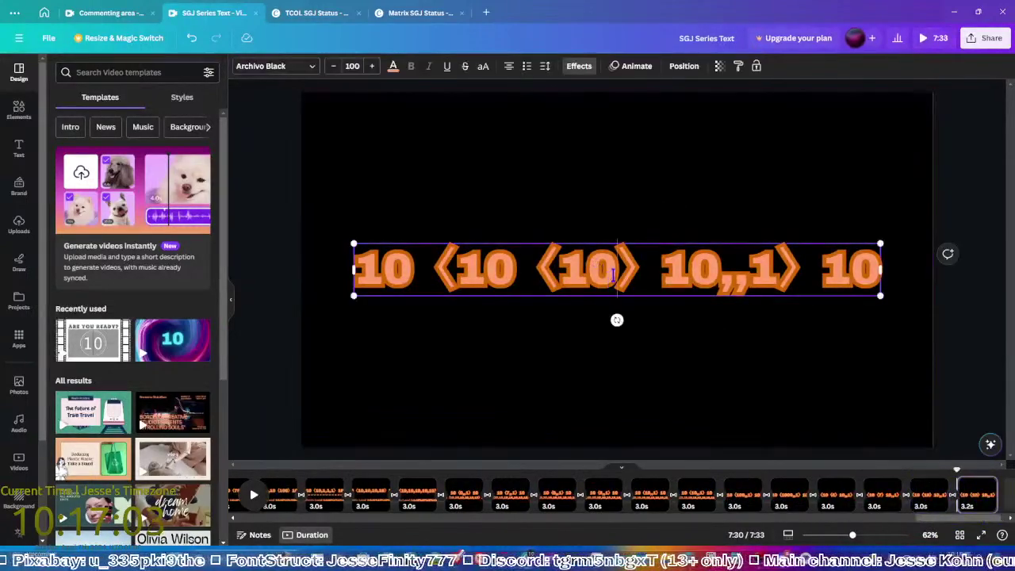
pyautogui.click(613, 274)
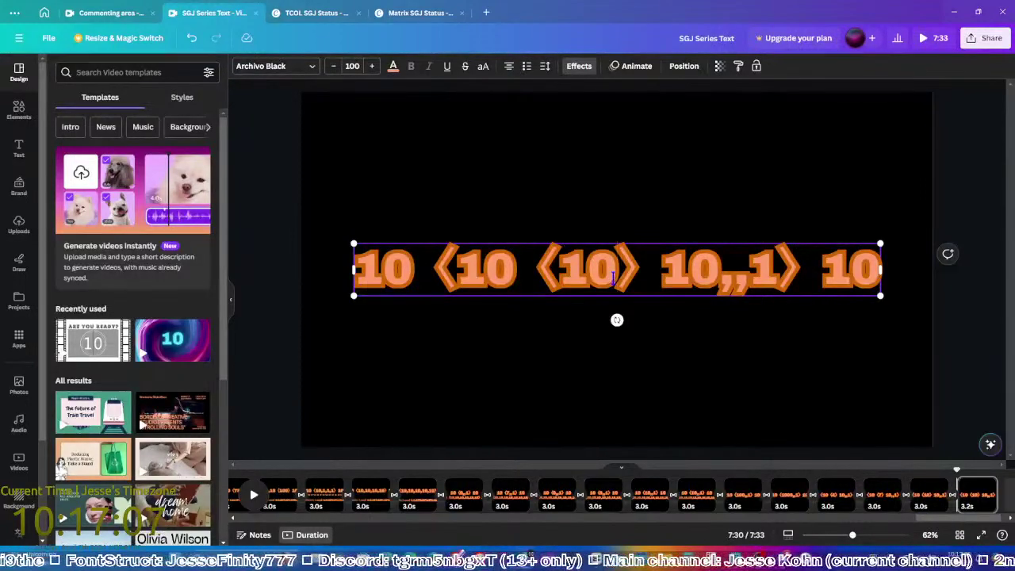
pyautogui.moveTo(612, 274); pyautogui.dragTo(568, 276)
pyautogui.write('50')
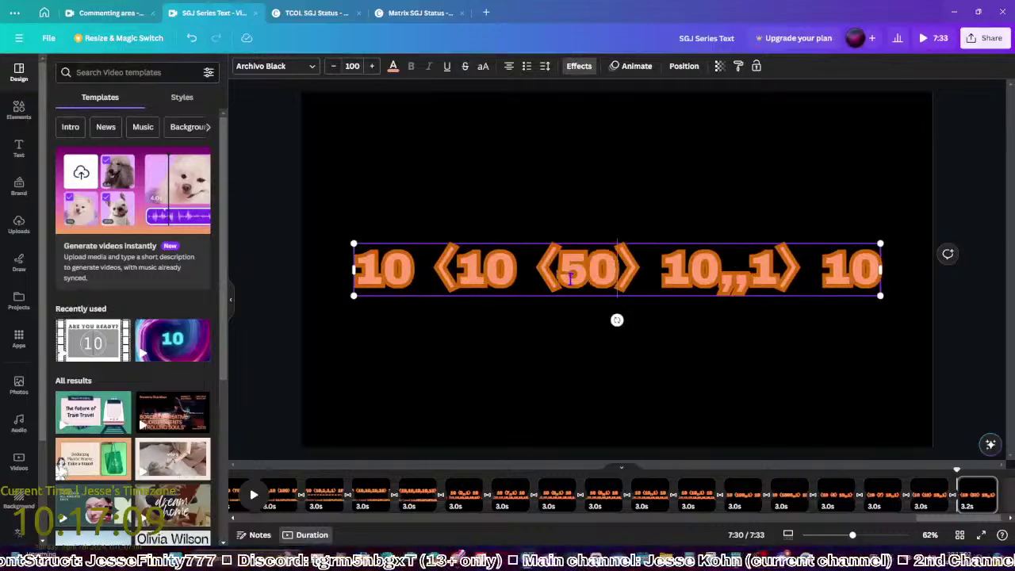
pyautogui.click(577, 297)
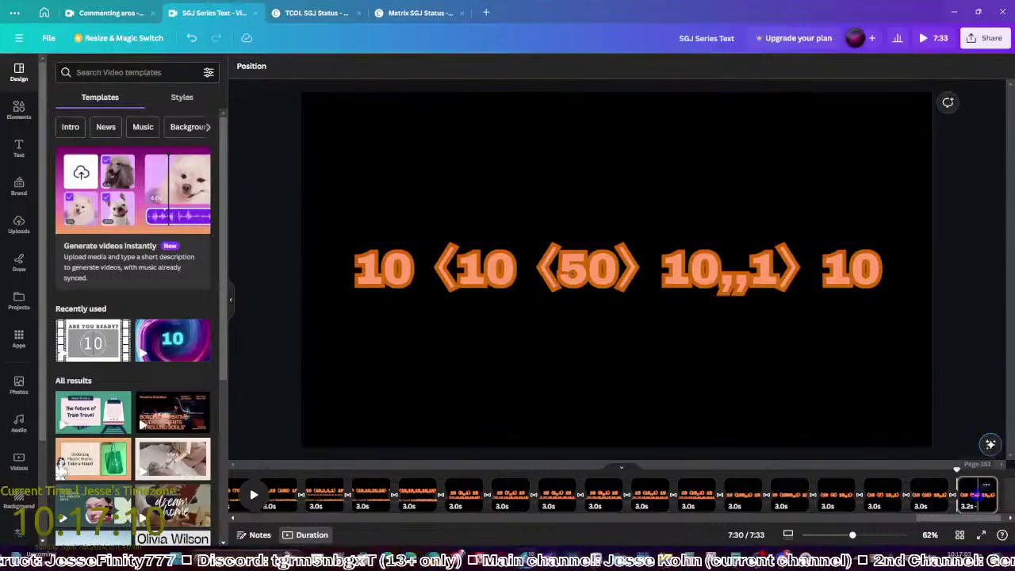
# On a further copy of the last page, change the heading to "10〈10〈100〉10,,1〉10"
pyautogui.click(569, 290)
pyautogui.doubleClick(587, 271)
pyautogui.write('100')
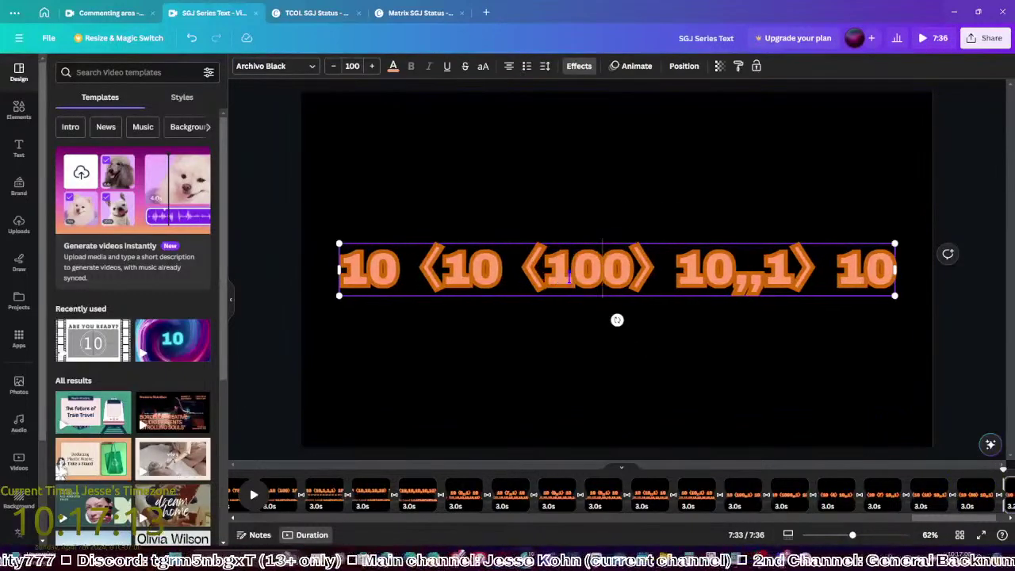
pyautogui.press('Escape')
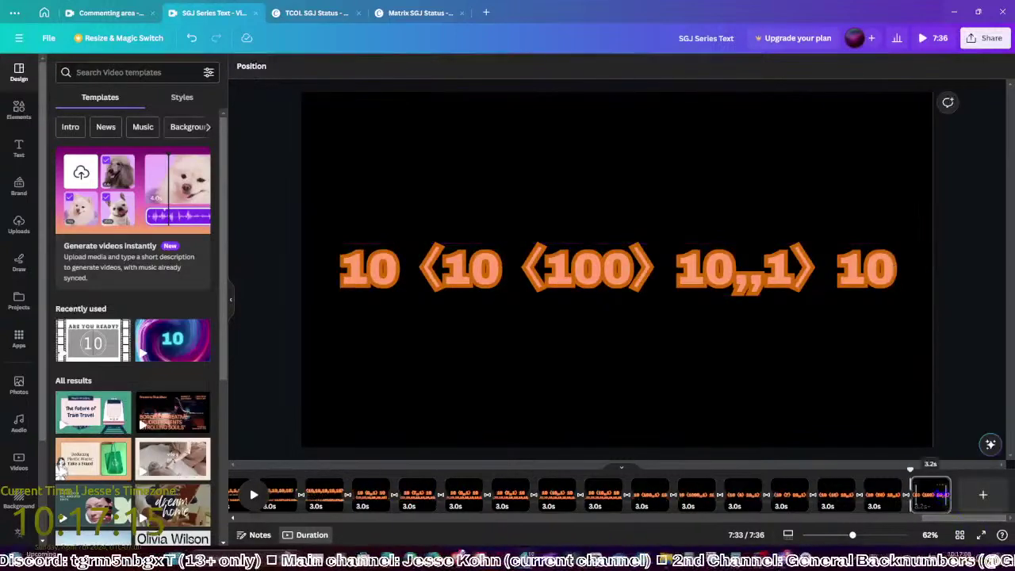
# Duplicate the "10〈10〈100〉10,,1〉10" page and change the inner 100 in the copy's heading to 150
pyautogui.hotkey('ctrl', 'd')
pyautogui.click(587, 270)
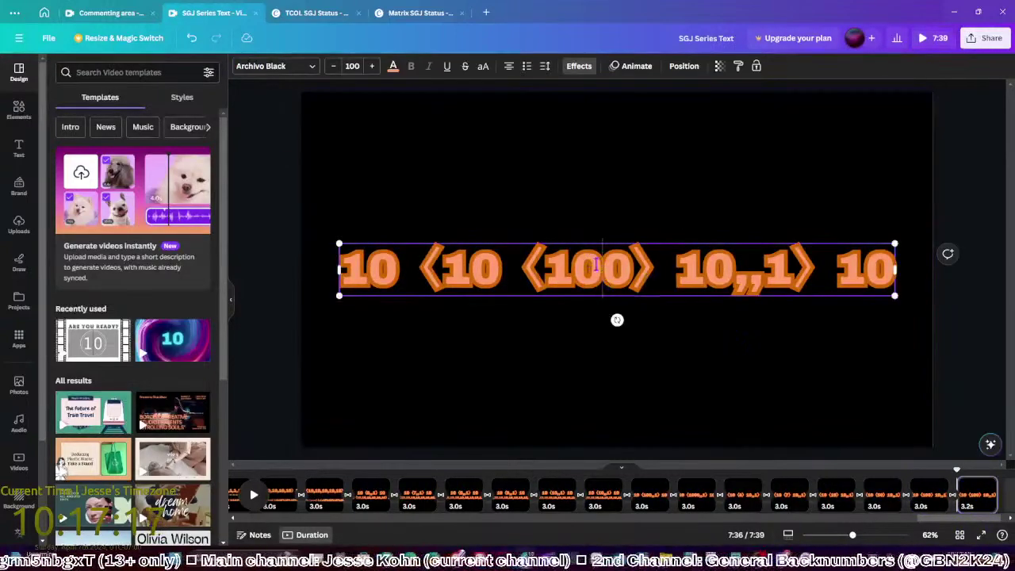
pyautogui.doubleClick(587, 268)
pyautogui.write('5')
pyautogui.click(956, 397)
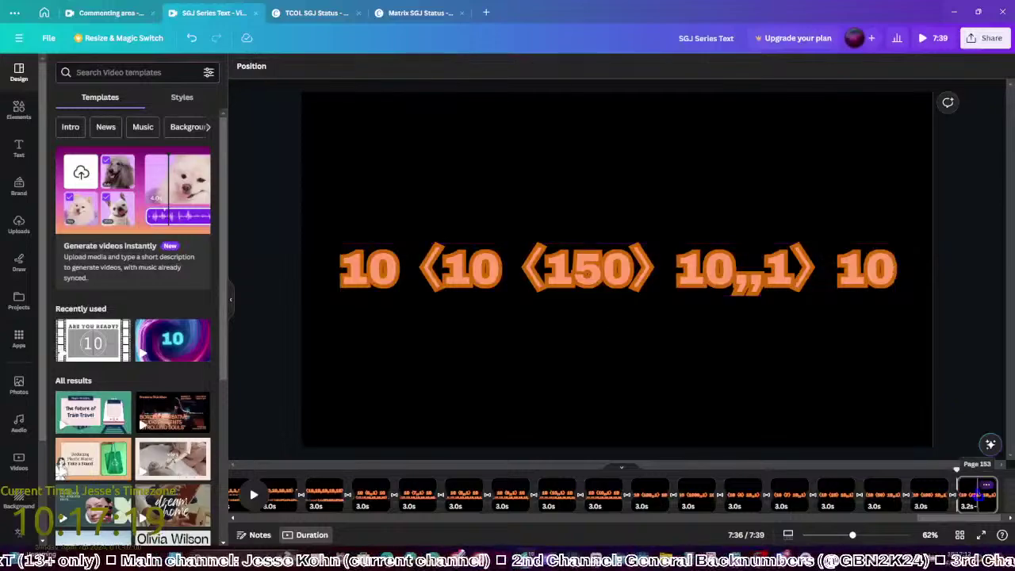
# On a new copy of the last page, replace the nested "〈150〉10" part so the heading reads "10〈10,1,,1〉10"
pyautogui.click(821, 325)
pyautogui.click(706, 272)
pyautogui.click(730, 274)
pyautogui.moveTo(731, 274); pyautogui.dragTo(512, 276)
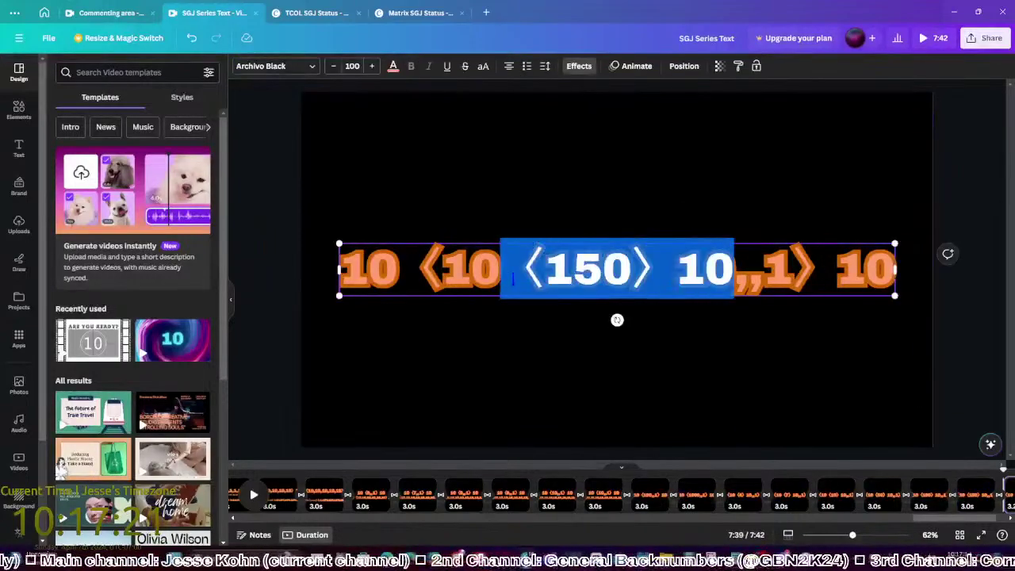
pyautogui.press('BackSpace')
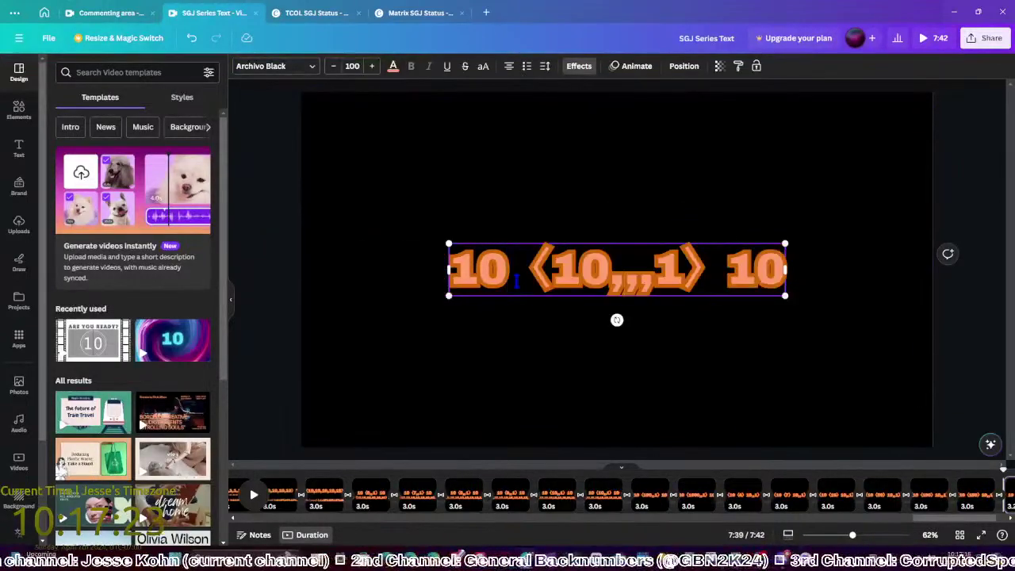
pyautogui.write('1')
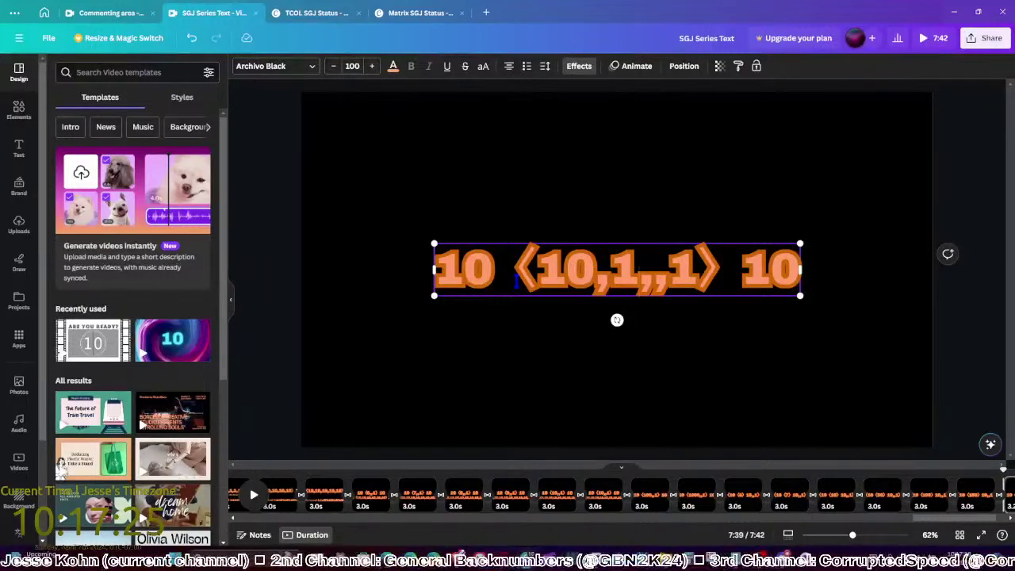
pyautogui.click(930, 331)
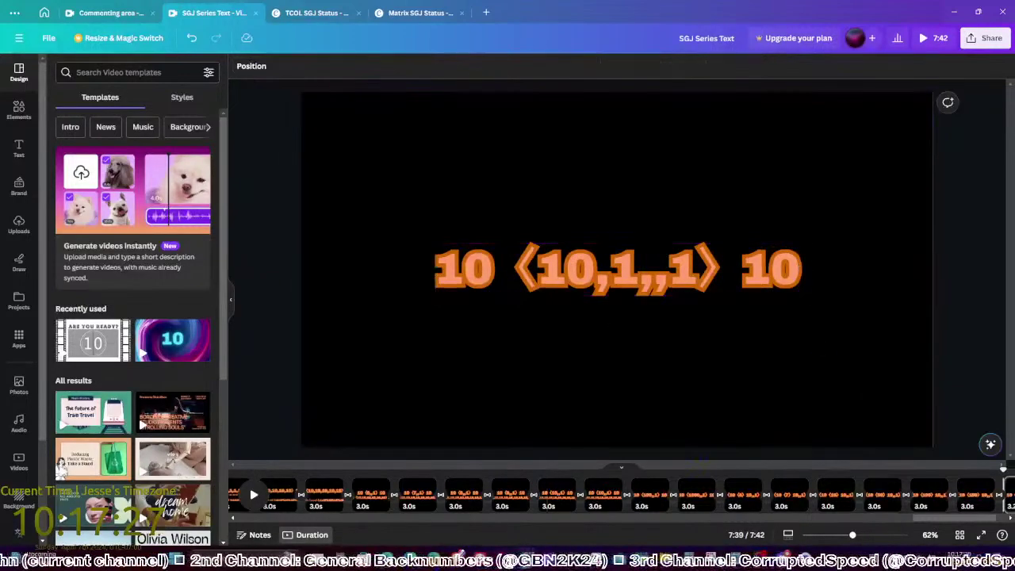
# Check the multiple-comma rules in the Standard Googology Journey Rulebook and the CapCut project, and return to the Canva design
pyautogui.click(353, 484)
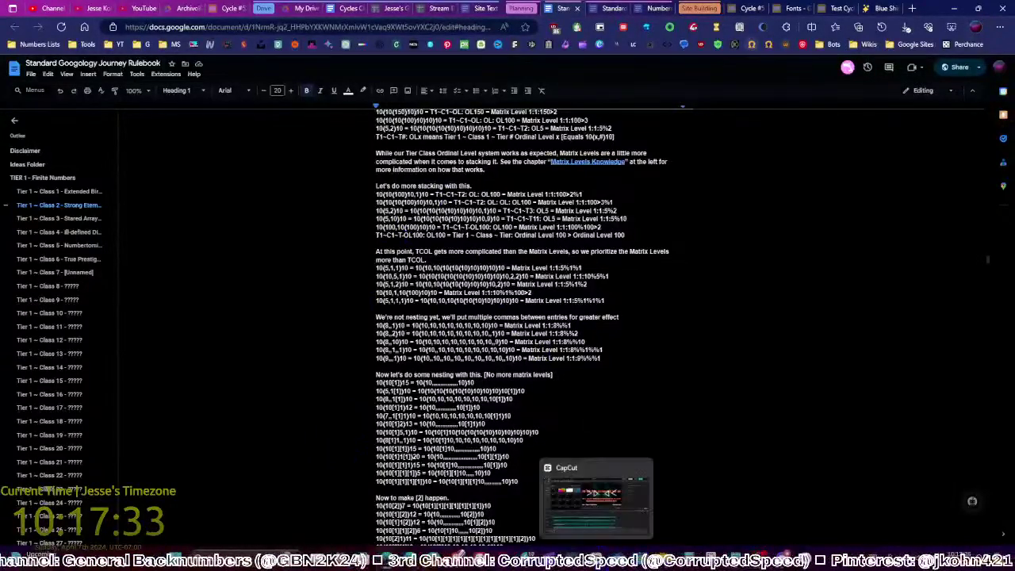
pyautogui.click(603, 482)
pyautogui.hotkey('alt', 'Tab')
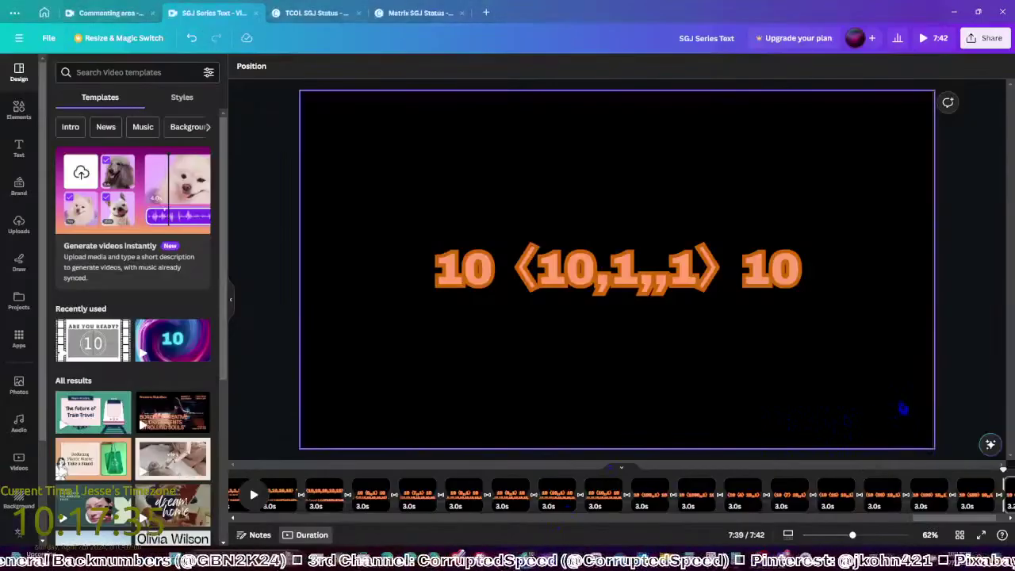
# Duplicate the "10〈10,1,,1〉10" page at the end and change the copy's heading to "10〈10,2,,1〉10"
pyautogui.moveTo(923, 520); pyautogui.dragTo(936, 520)
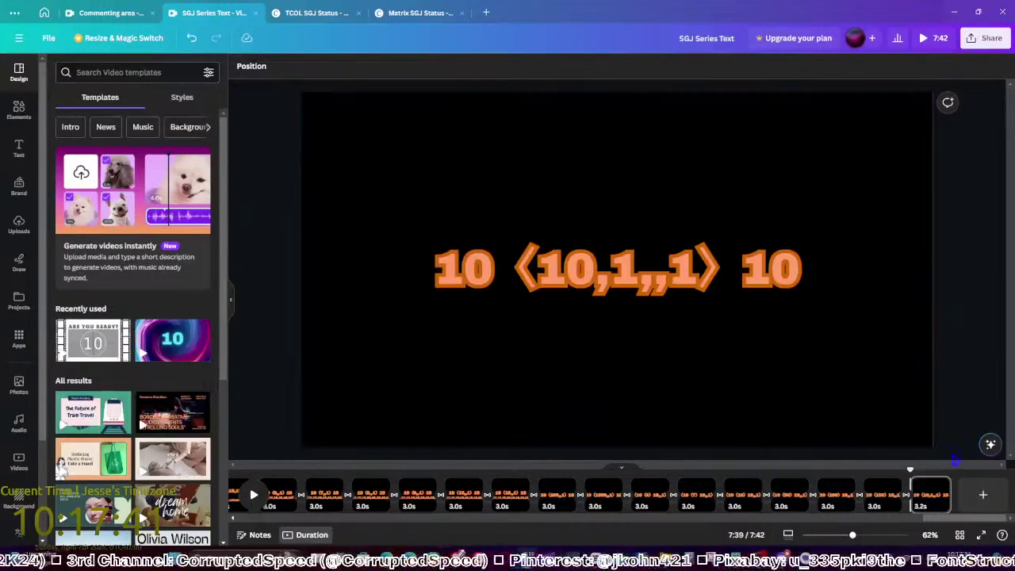
pyautogui.click(927, 491)
pyautogui.hotkey('ctrl', 'd')
pyautogui.click(638, 269)
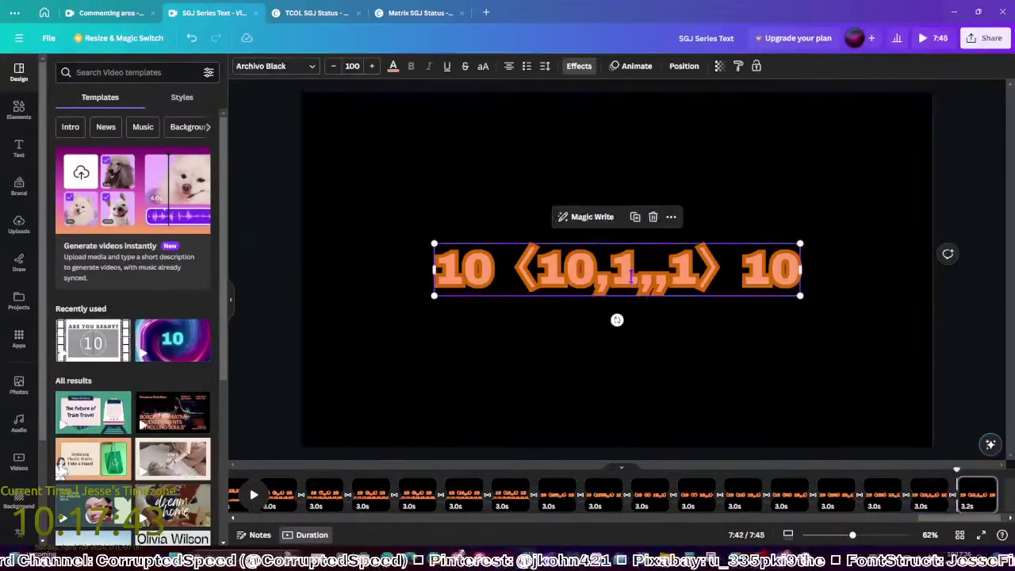
pyautogui.click(638, 269)
pyautogui.press('BackSpace')
pyautogui.write('2')
pyautogui.click(947, 408)
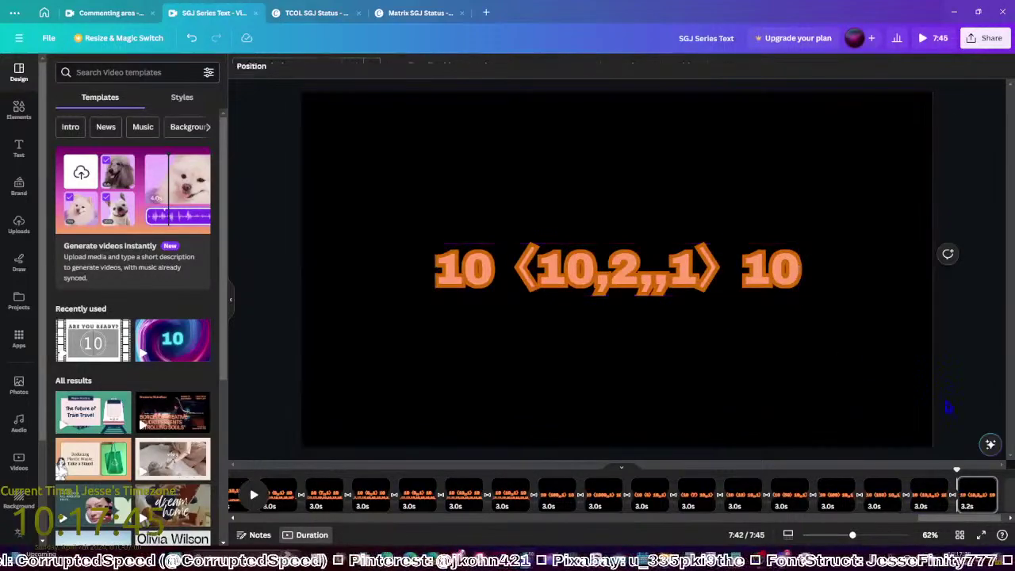
# Duplicate the "10〈10,2,,1〉10" page and change the copy's heading to "10〈10,3,,1〉10"
pyautogui.click(721, 335)
pyautogui.hotkey('ctrl', 'd')
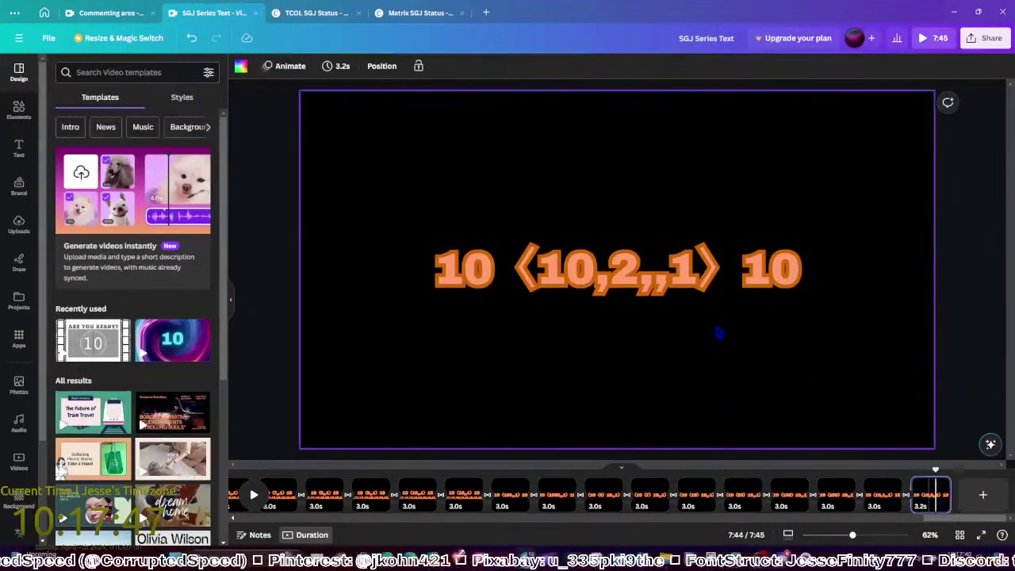
pyautogui.click(670, 296)
pyautogui.click(635, 288)
pyautogui.press('BackSpace')
pyautogui.write('3')
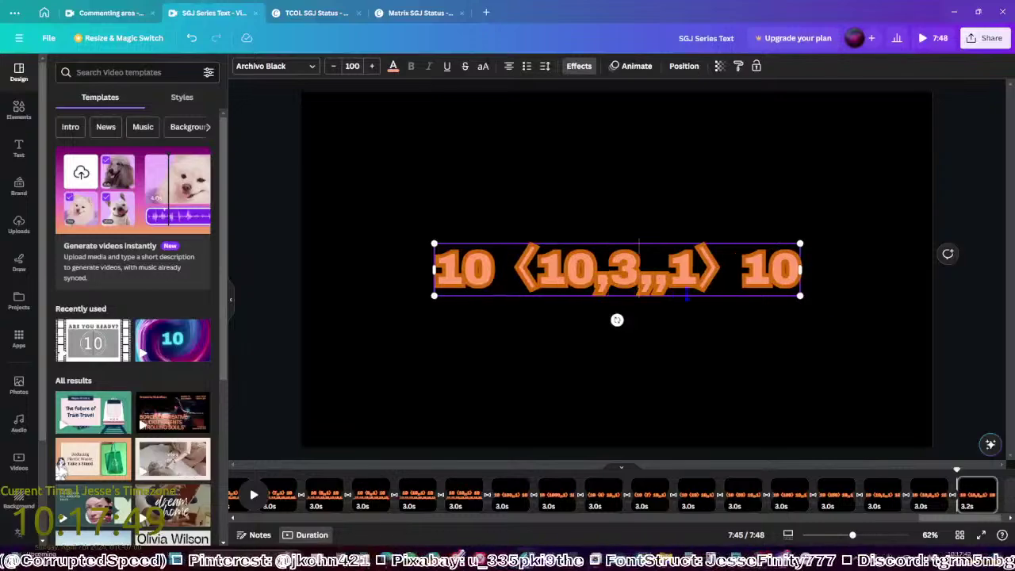
pyautogui.click(966, 357)
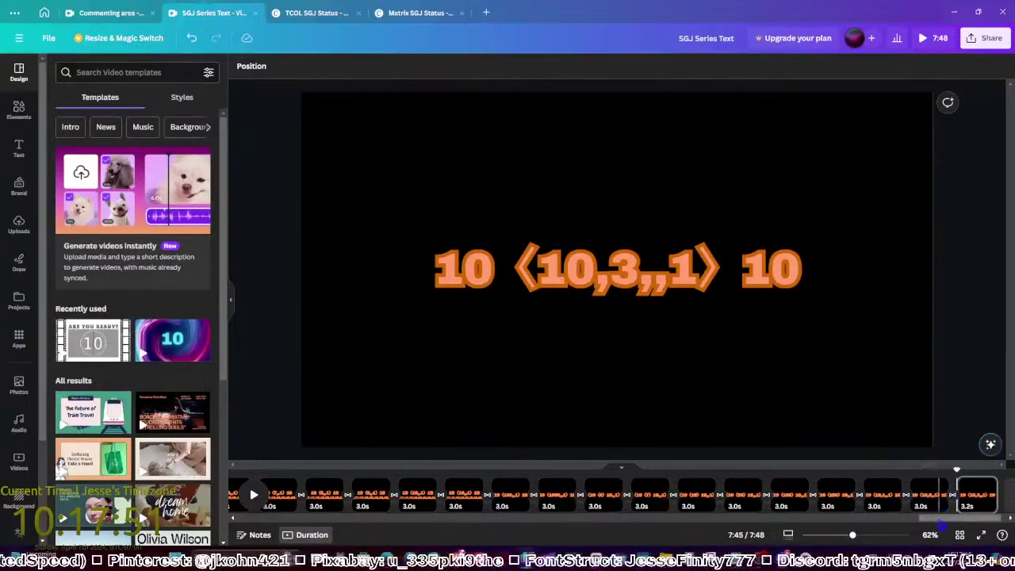
# Duplicate the "10〈10,3,,1〉10" page and change the copy's heading to "10〈10,5,,1〉10"
pyautogui.click(850, 413)
pyautogui.hotkey('ctrl', 'd')
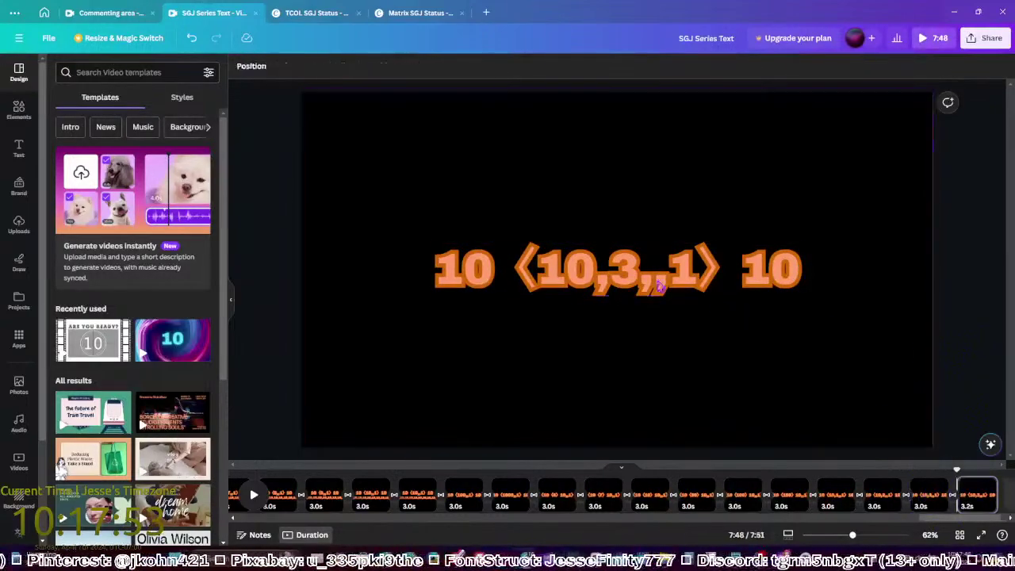
pyautogui.click(658, 288)
pyautogui.click(643, 286)
pyautogui.press('BackSpace')
pyautogui.write('5')
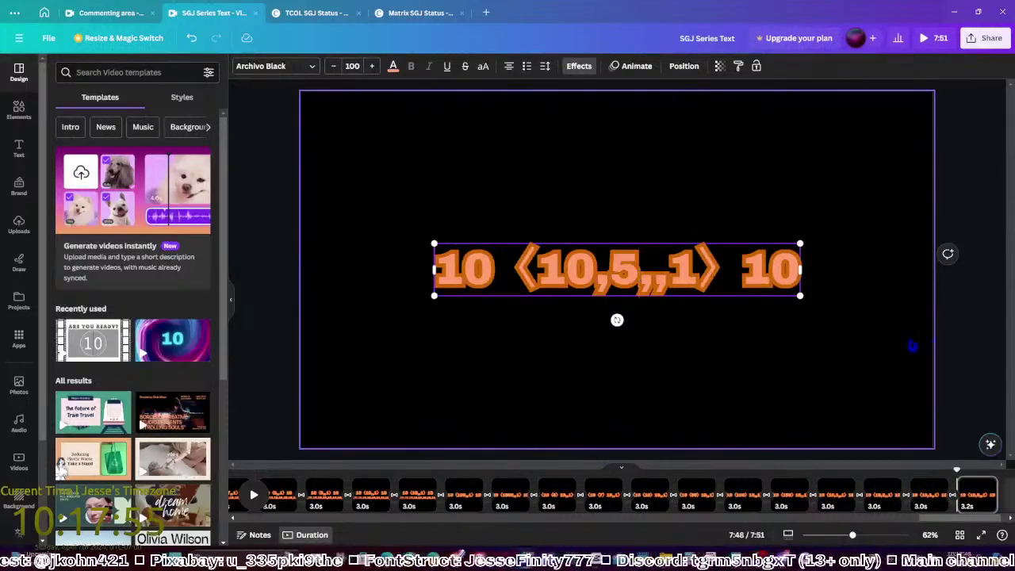
pyautogui.click(960, 399)
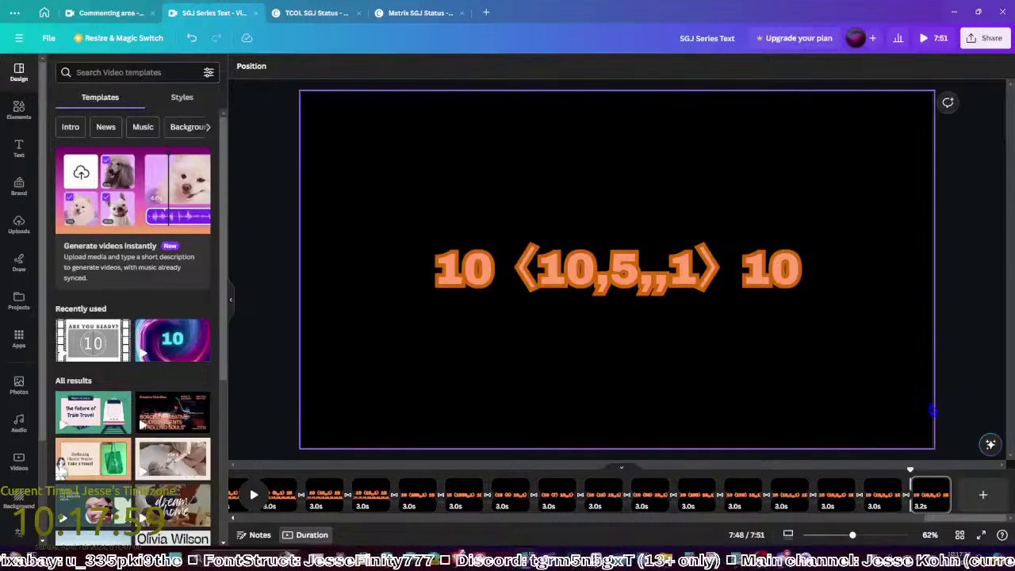
# Duplicate the "10〈10,5,,1〉10" page and change the copy's heading to "10〈10,7,,1〉10"
pyautogui.hotkey('ctrl', 'd')
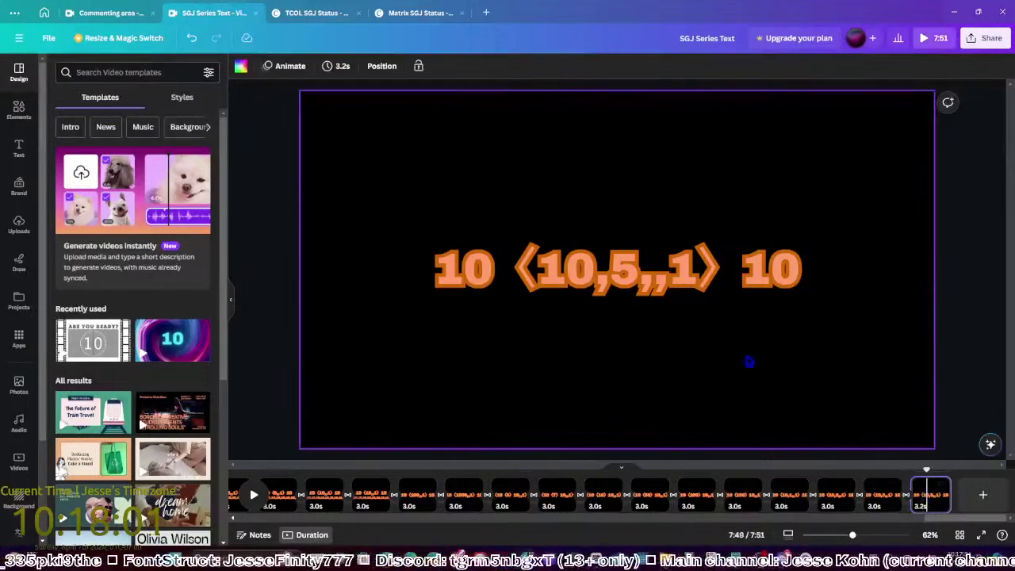
pyautogui.click(639, 273)
pyautogui.press('BackSpace')
pyautogui.write('7')
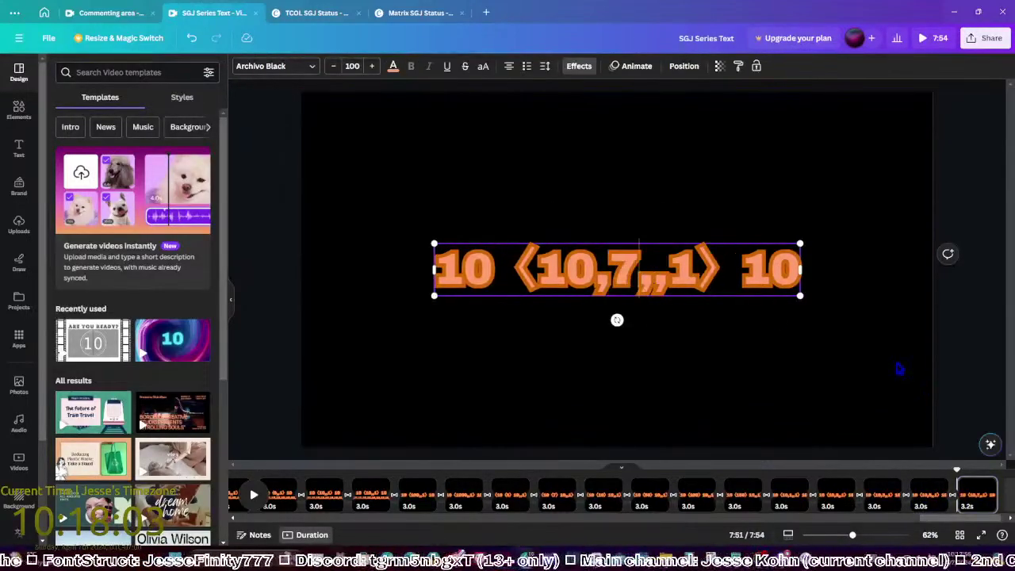
pyautogui.click(899, 370)
# Duplicate the "10〈10,7,,1〉10" page and change the copy's heading to "10〈10,10,,1〉10"
pyautogui.hotkey('ctrl', 'd')
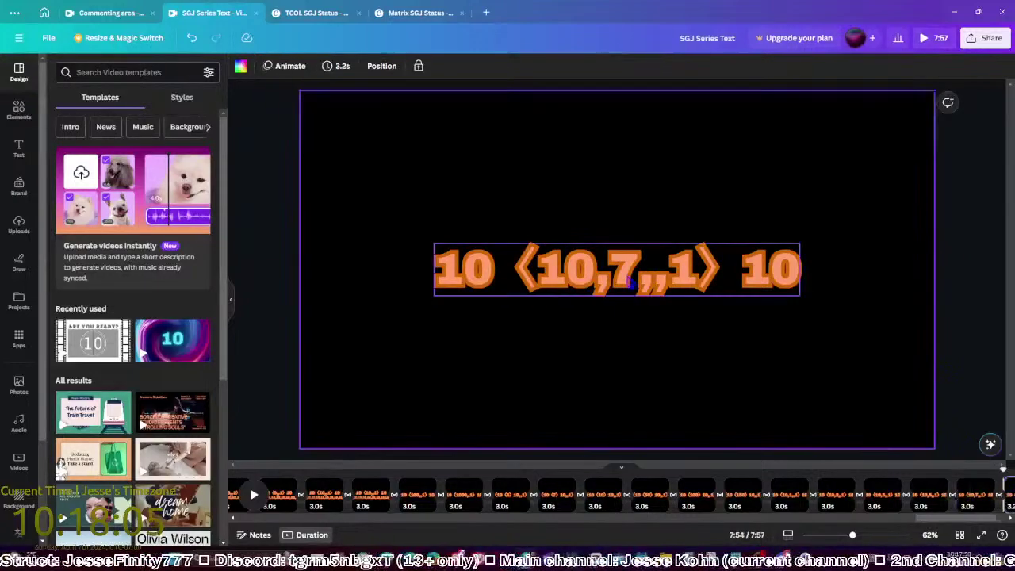
pyautogui.click(622, 274)
pyautogui.doubleClick(621, 274)
pyautogui.write('10')
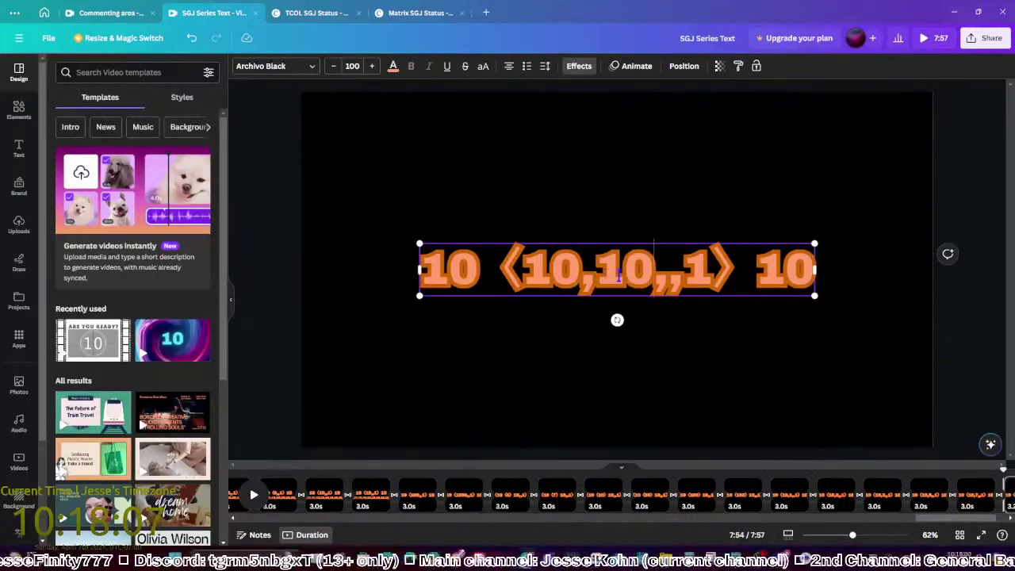
pyautogui.click(952, 414)
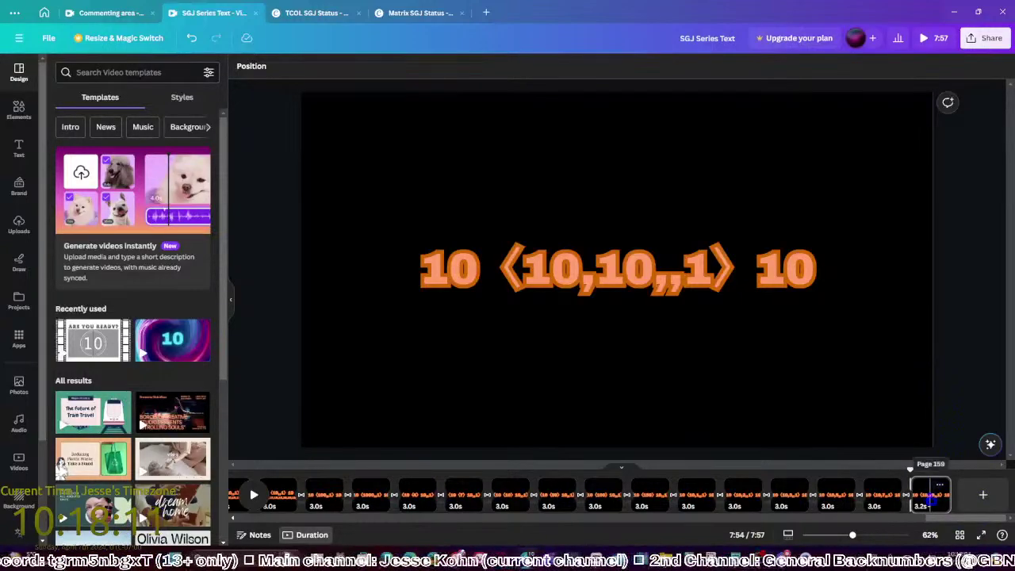
# Duplicate the "10〈10,10,,1〉10" page and insert another 10 entry so the copy's heading reads "10〈10,10,10,,1〉10"
pyautogui.hotkey('ctrl', 'd')
pyautogui.click(652, 288)
pyautogui.click(652, 289)
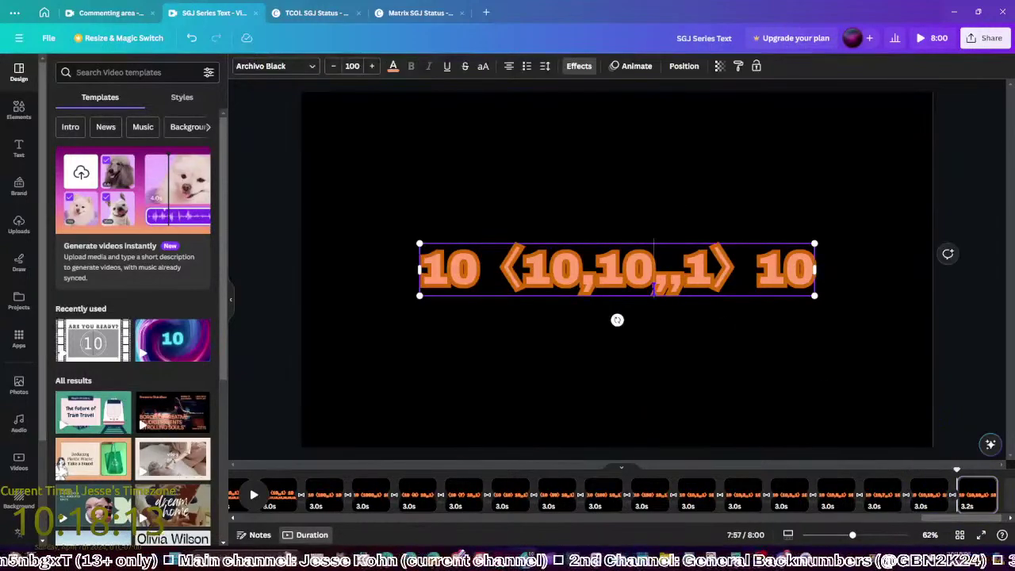
pyautogui.write('10,')
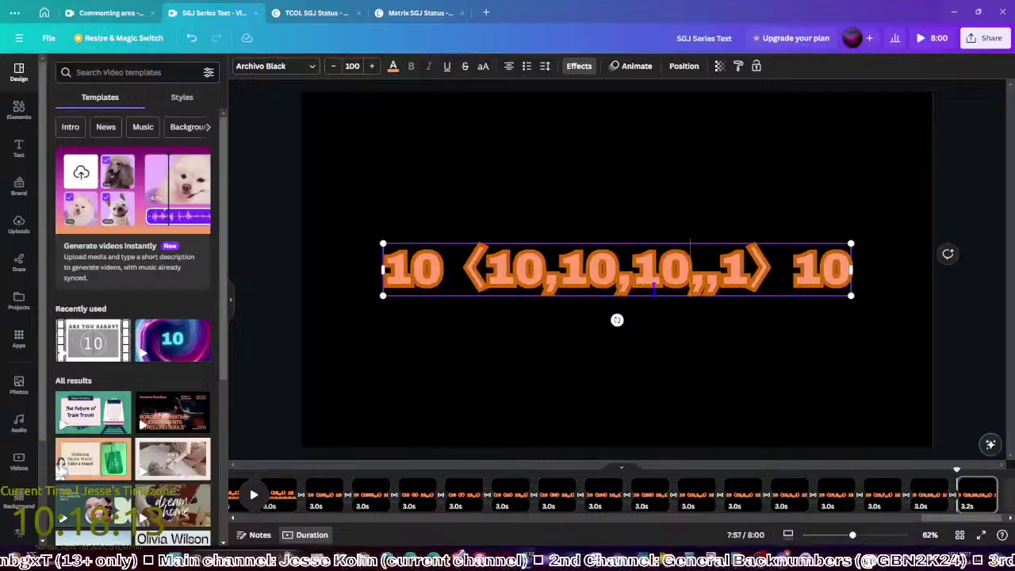
pyautogui.click(942, 407)
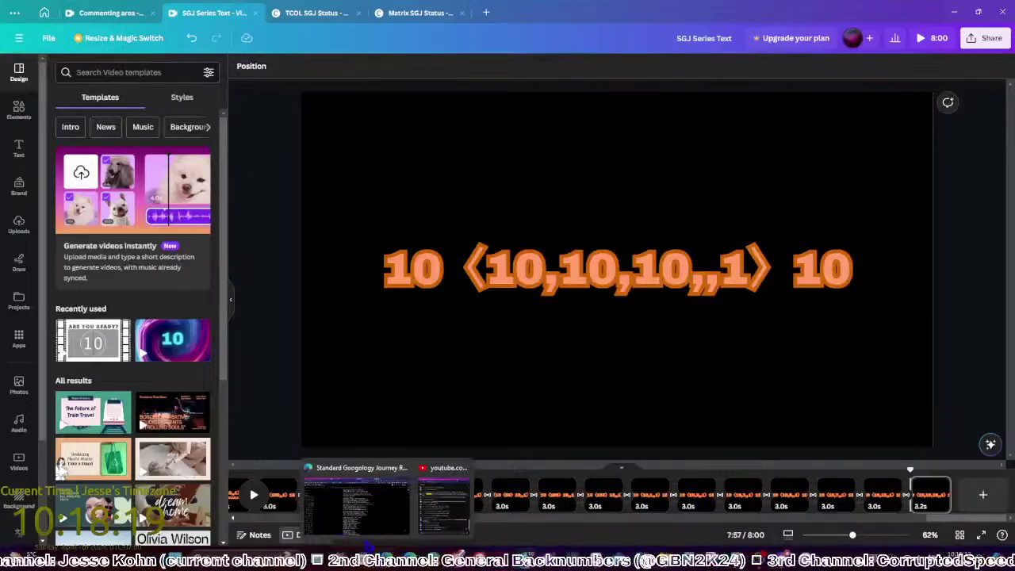
# Check the multiple-comma rules in the Standard Googology Journey Rulebook, return to Canva and duplicate the last page with the heading "10〈10,10,10,10,,1〉10"
pyautogui.click(349, 490)
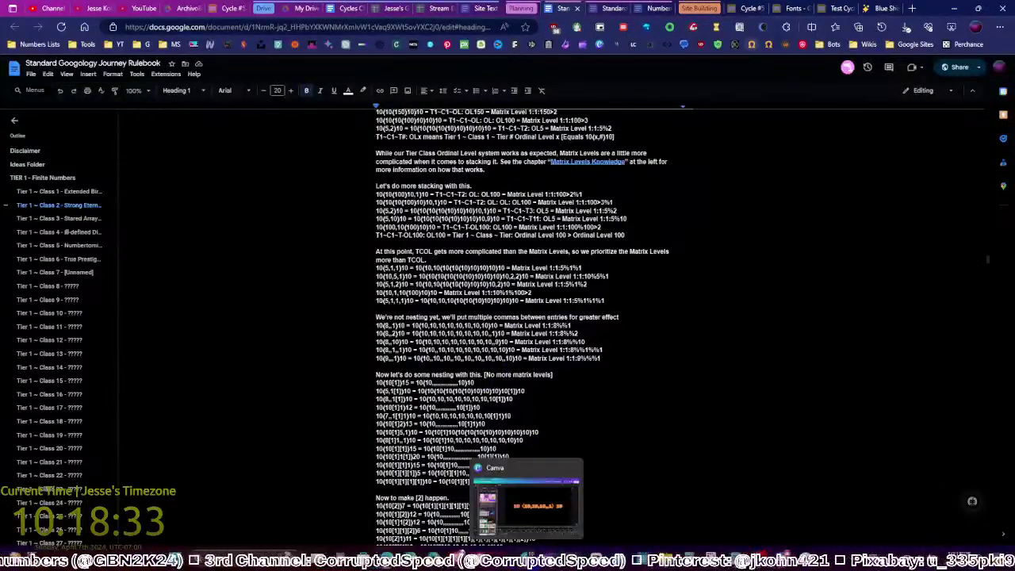
pyautogui.click(524, 441)
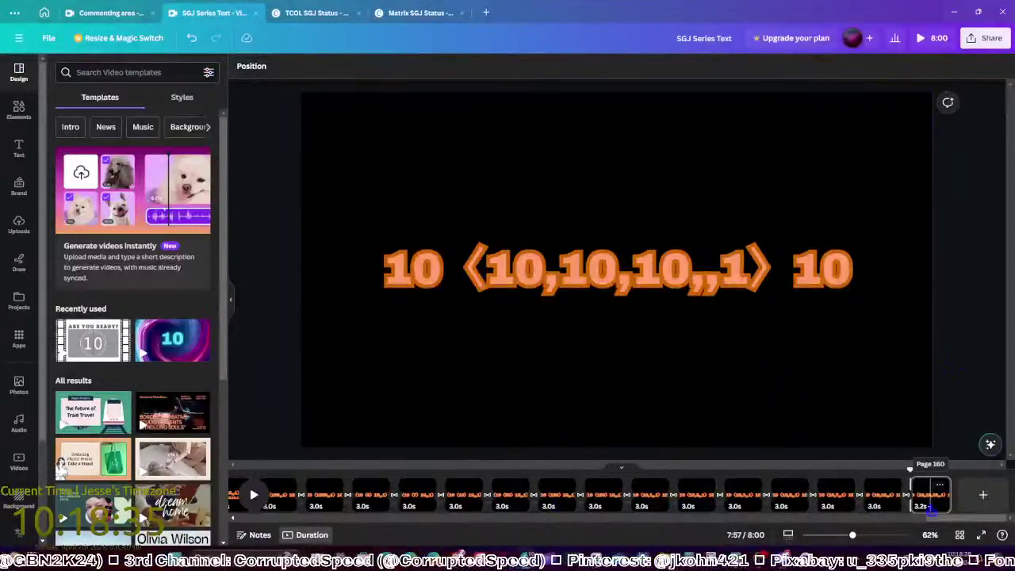
pyautogui.click(931, 502)
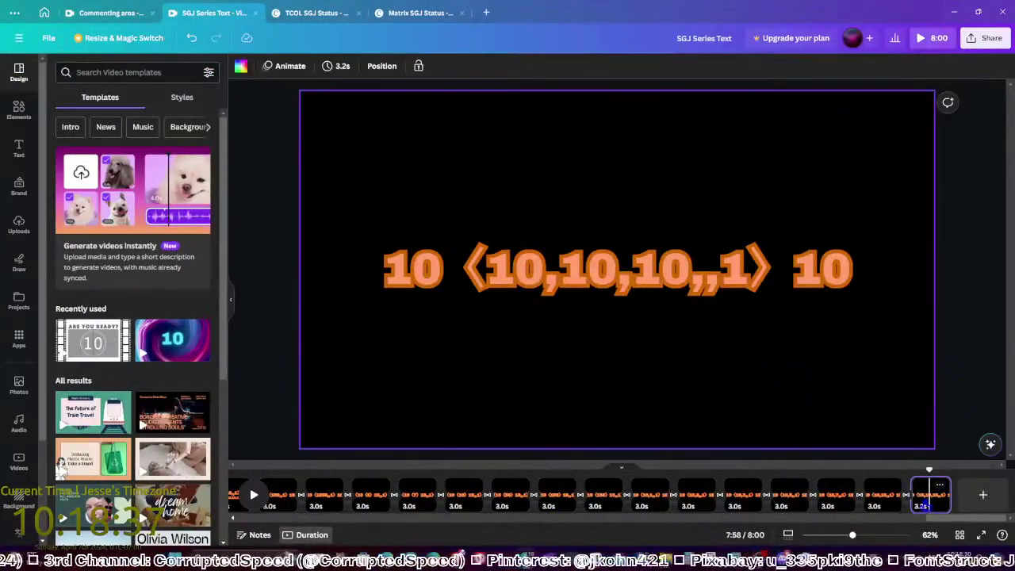
pyautogui.hotkey('ctrl', 'd')
pyautogui.click(692, 288)
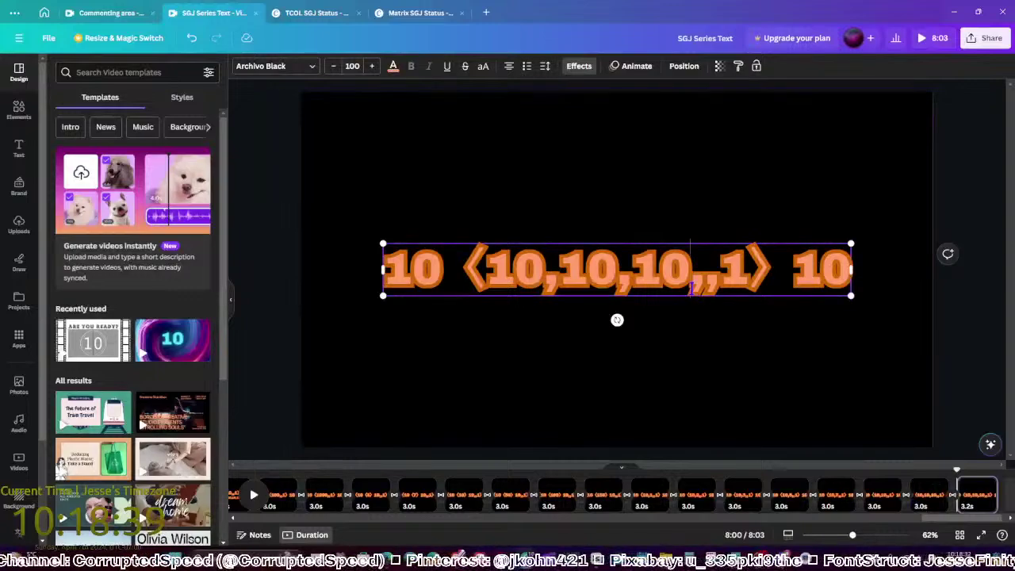
pyautogui.write(',10')
pyautogui.click(760, 337)
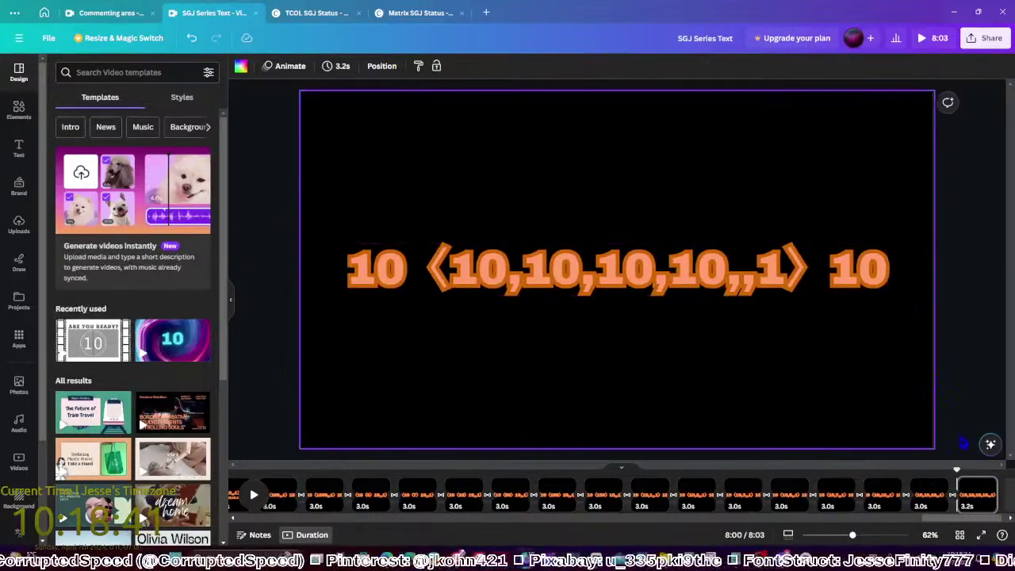
# Duplicate the "10〈10,10,10,10,,1〉10" page and extend the copy's heading to "10〈10,10,10,10,10,,1〉10"
pyautogui.hotkey('ctrl', 'd')
pyautogui.click(725, 283)
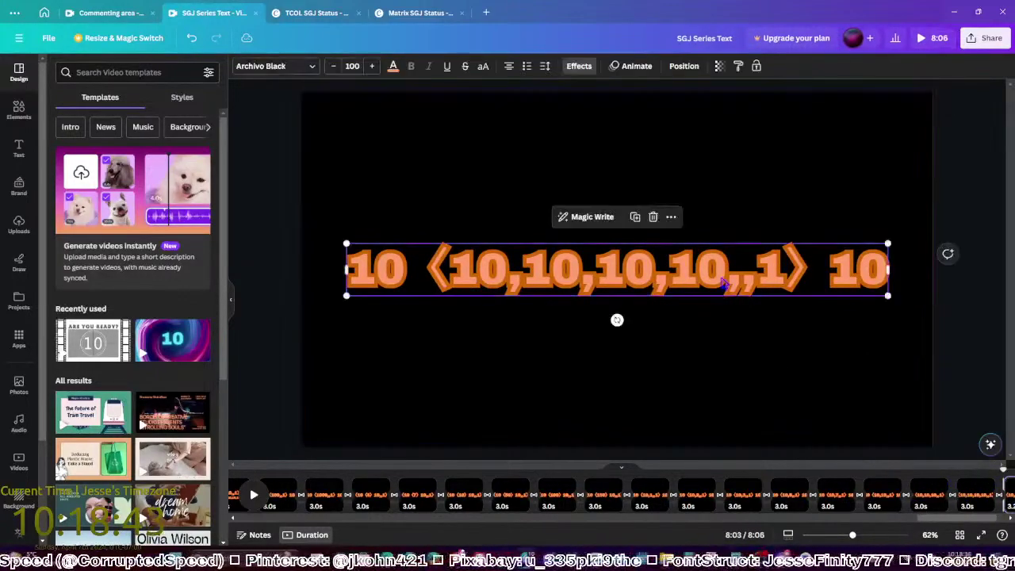
pyautogui.click(723, 283)
pyautogui.write(',10')
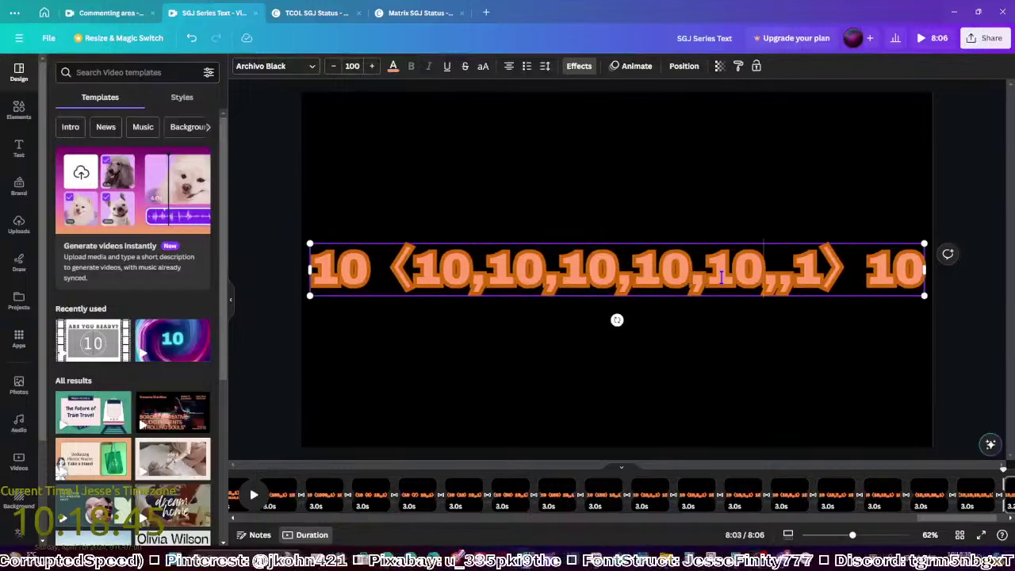
pyautogui.click(974, 376)
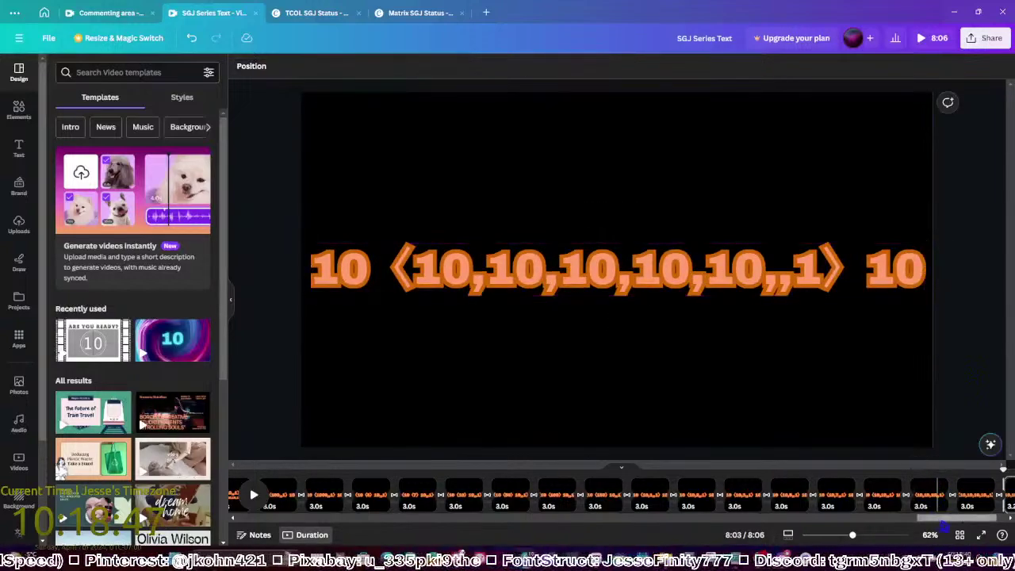
# Duplicate the last page and change the entry after the double comma to 2, giving "10〈10,10,10,10,10,,2〉10"
pyautogui.hotkey('ctrl', 'd')
pyautogui.click(653, 276)
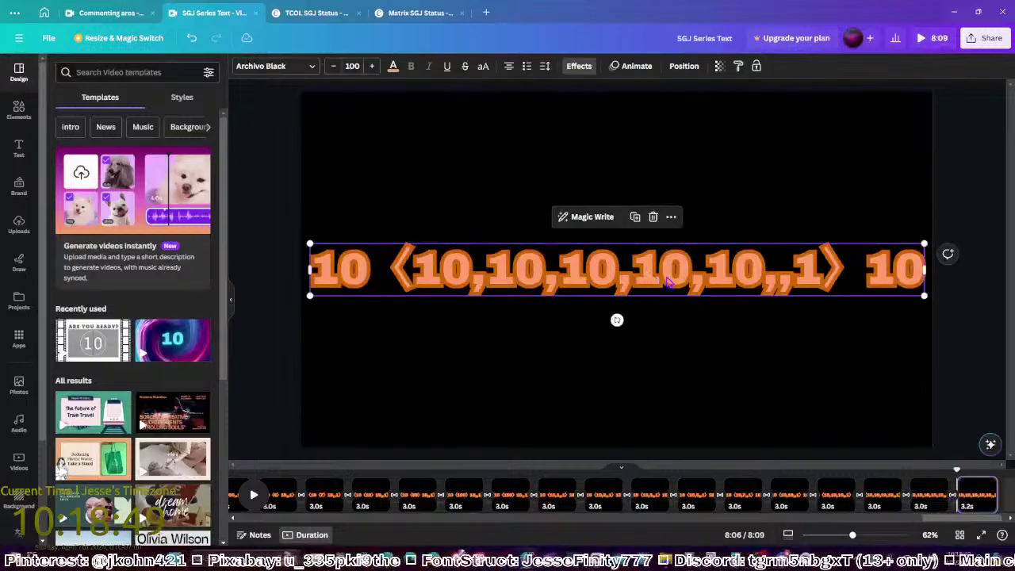
pyautogui.hotkey('shift', 'Left')
pyautogui.write('2')
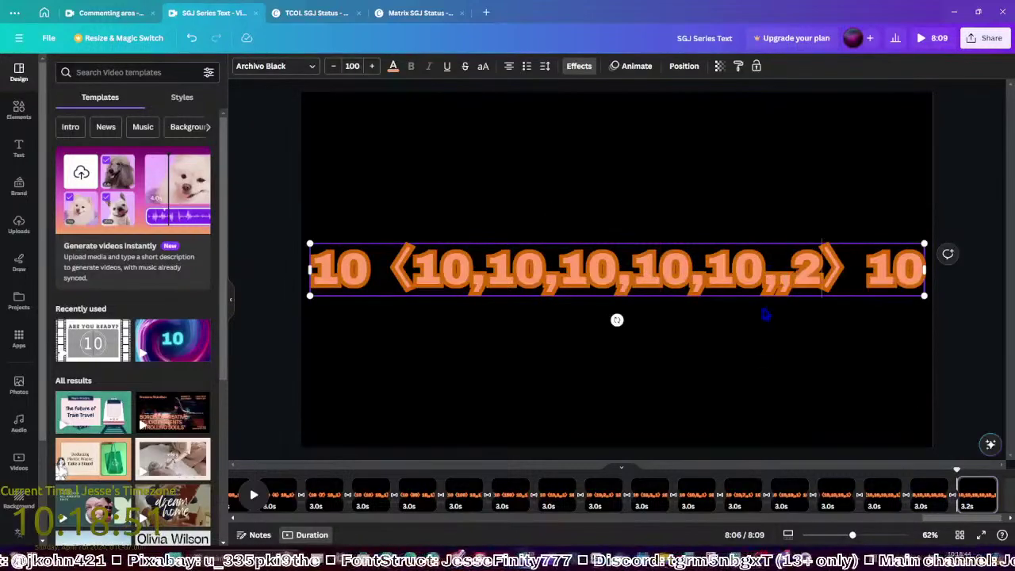
pyautogui.click(763, 366)
# Duplicate the heading directly below itself, change the copy to "10〈10,10,10,10,10,,1〉10" and set its font size to 50
pyautogui.moveTo(752, 313); pyautogui.dragTo(751, 347)
pyautogui.hotkey('ctrl', 'd')
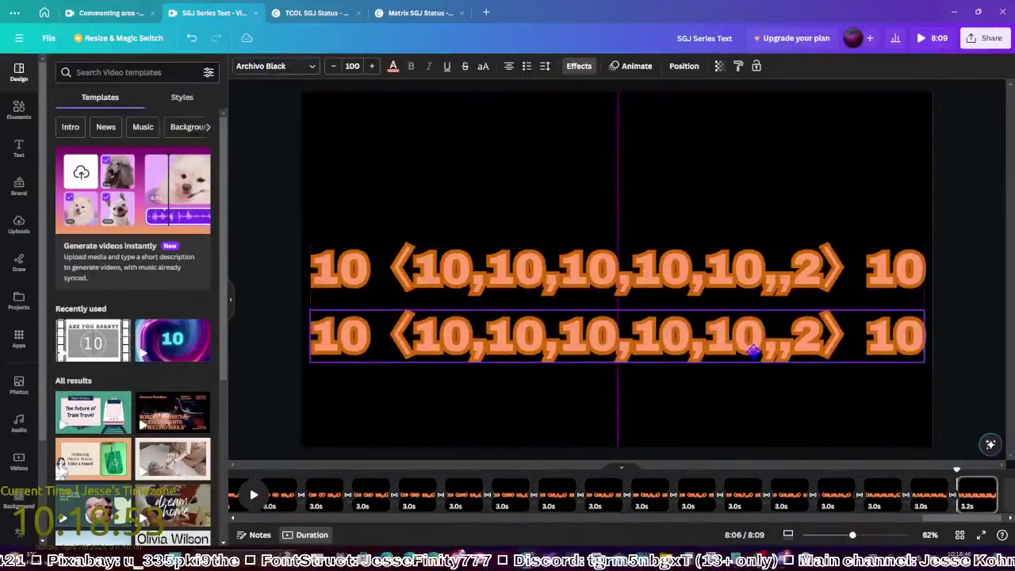
pyautogui.doubleClick(806, 336)
pyautogui.write('1')
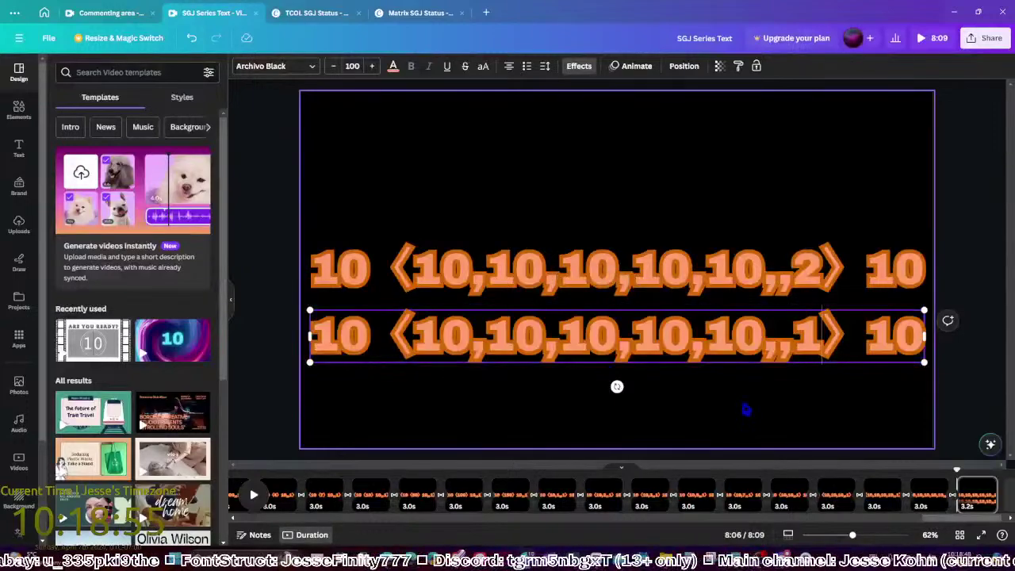
pyautogui.click(352, 65)
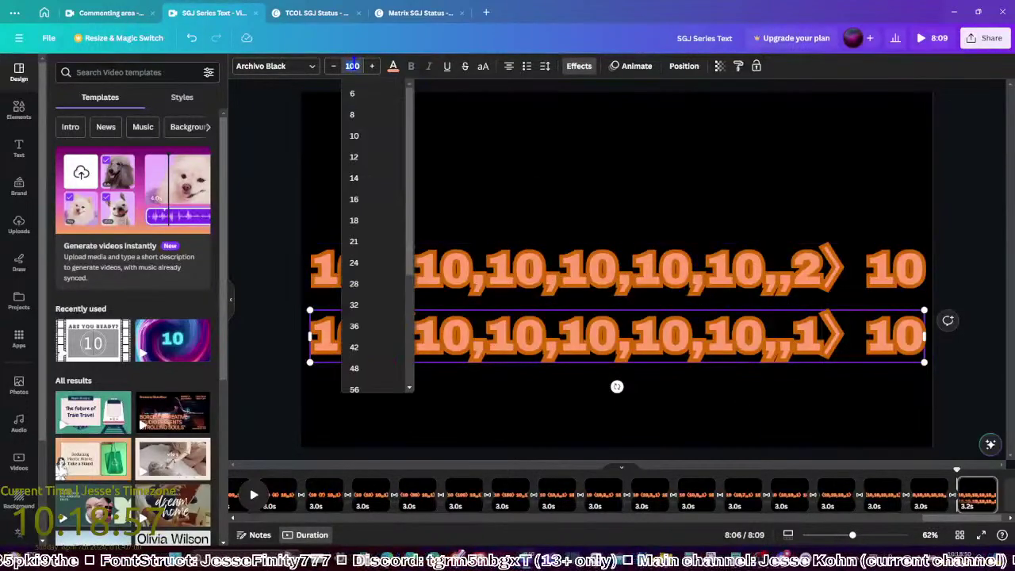
pyautogui.write('50')
pyautogui.press('Return')
# Replace the run of 10 entries in the upper heading with 5 so it reads "10〈5,,2〉10"
pyautogui.click(737, 273)
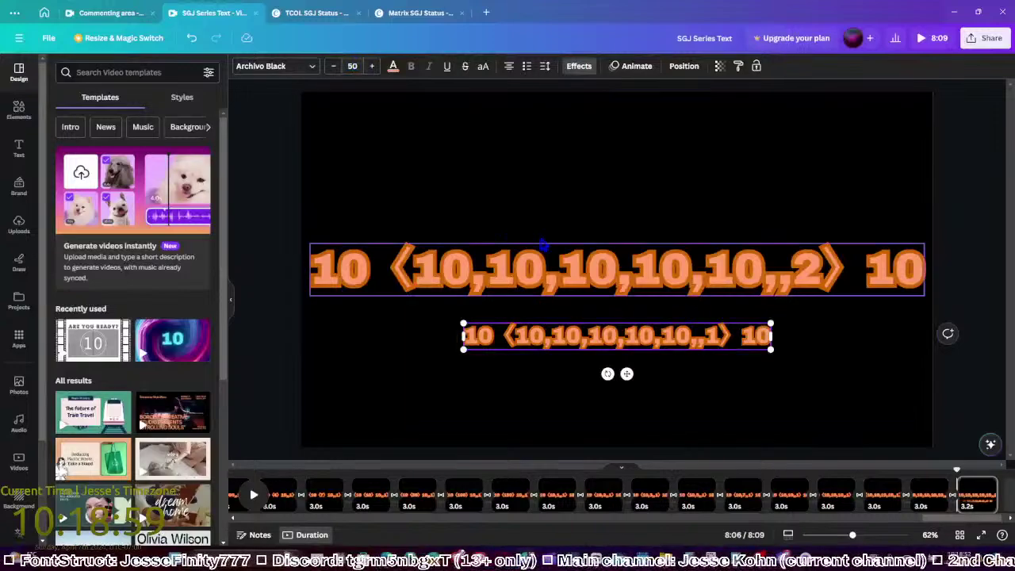
pyautogui.moveTo(754, 271); pyautogui.dragTo(423, 265)
pyautogui.write('5')
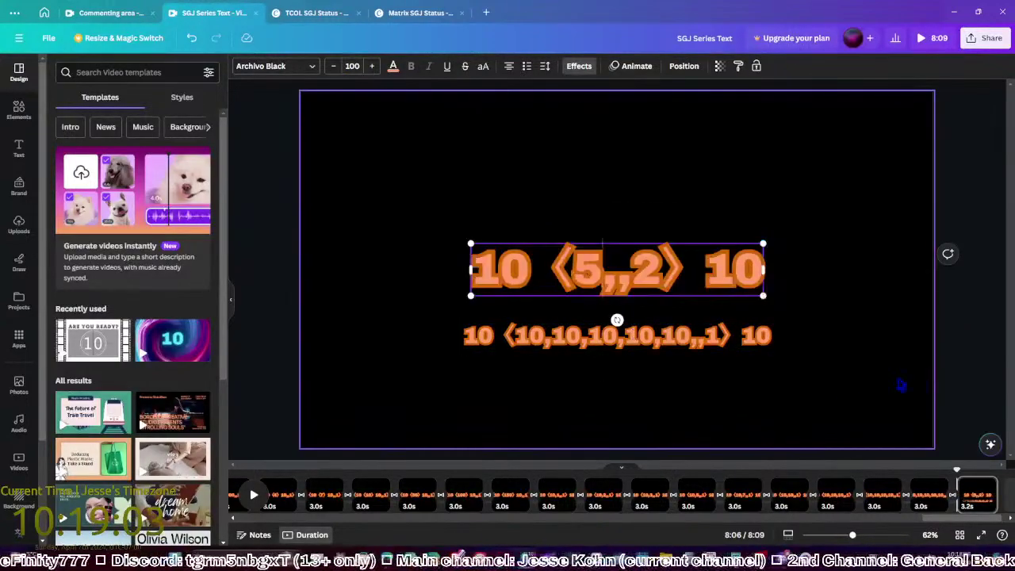
pyautogui.click(902, 392)
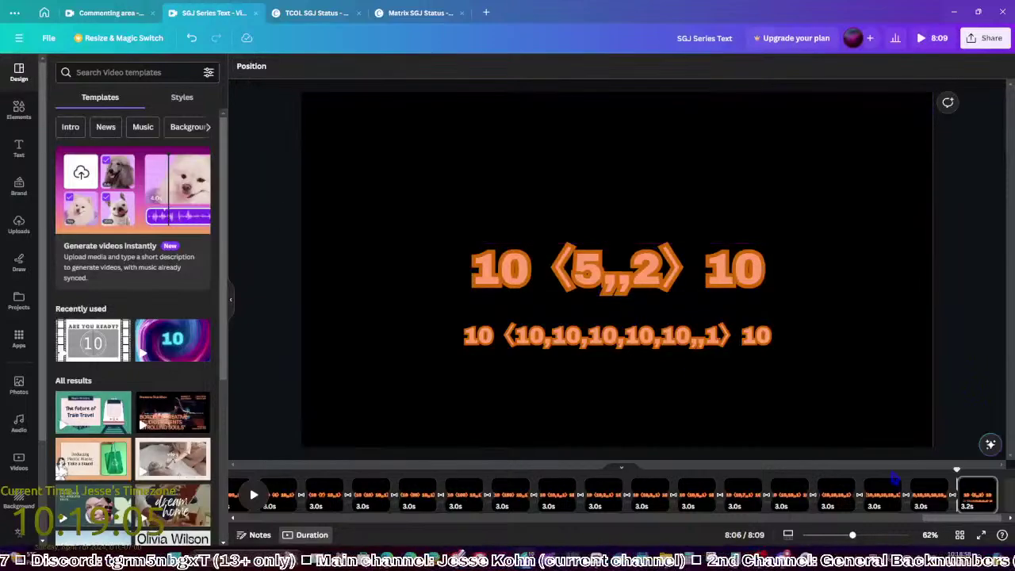
# On the last page, change the heading to "10〈6,,2〉10" and extend the smaller line to "10〈10,10,10,10,10,10,,1〉10"
pyautogui.click(922, 496)
pyautogui.click(977, 496)
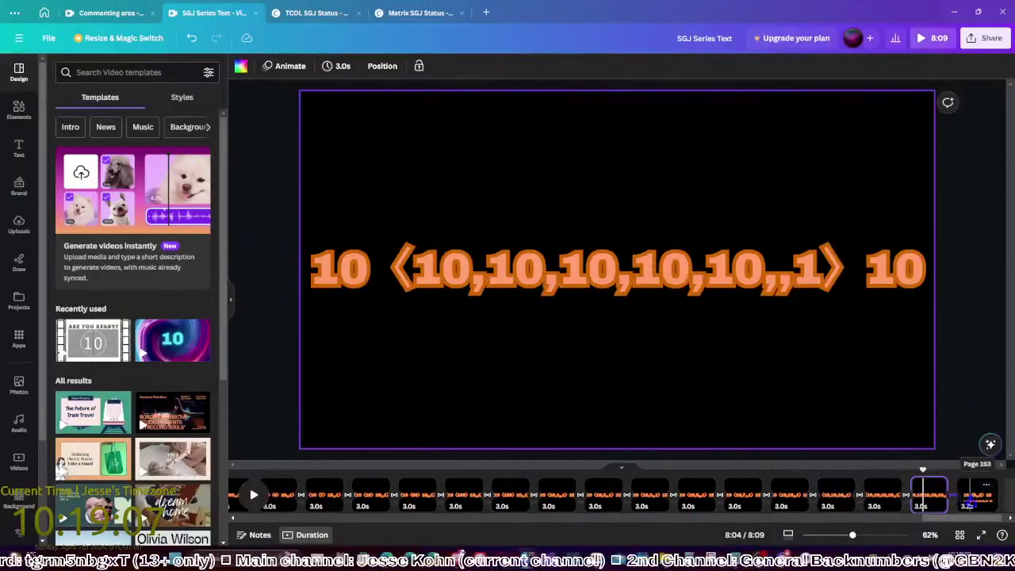
pyautogui.click(603, 276)
pyautogui.press('BackSpace')
pyautogui.write('6')
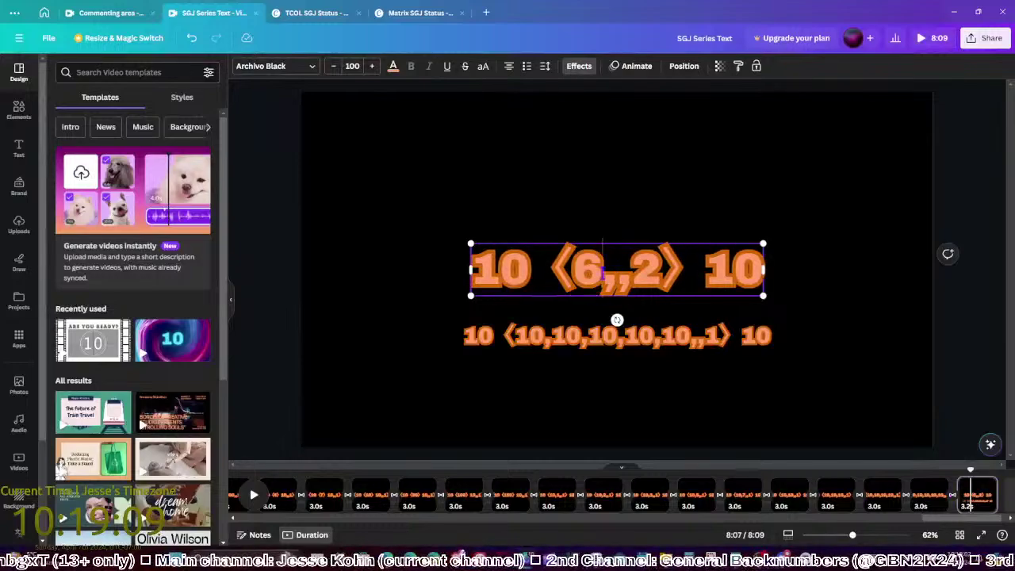
pyautogui.doubleClick(692, 343)
pyautogui.write(',10')
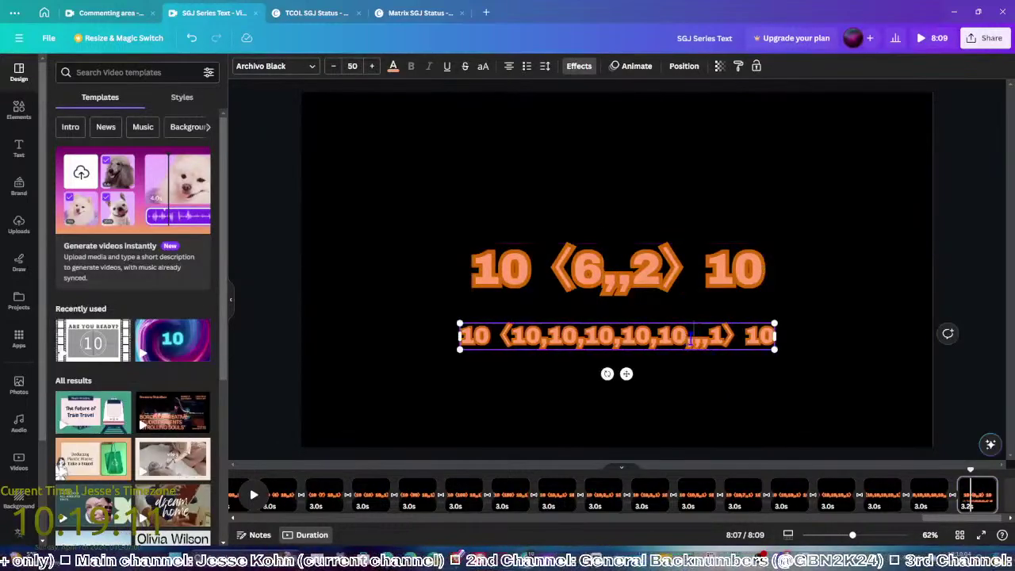
pyautogui.press('Escape')
pyautogui.press('Escape')
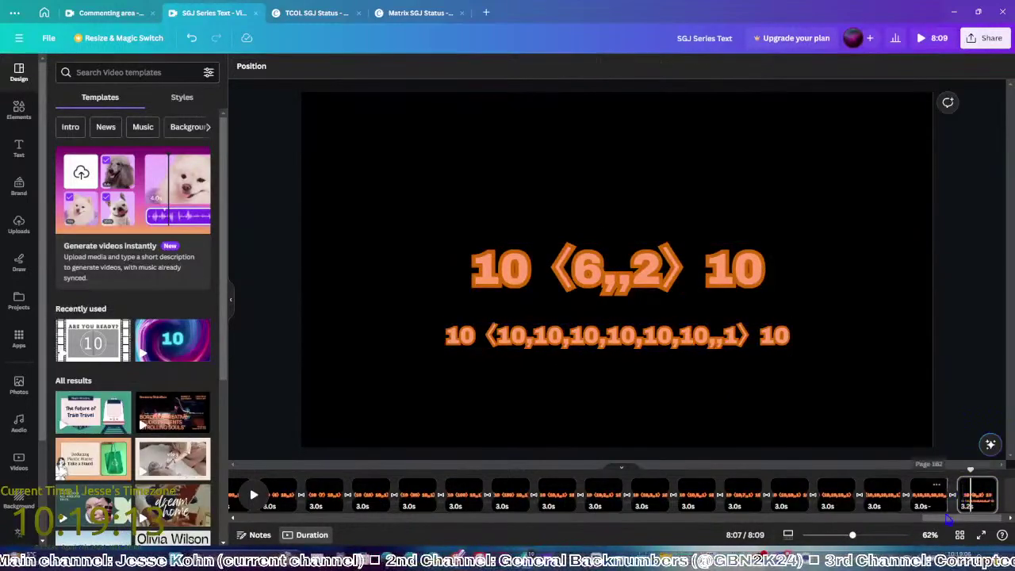
# Duplicate the "10〈6,,2〉10" page, changing the copy's heading to "10〈7,,2〉10" and its smaller line to "10〈10,10,10,10,10,10,10,,1〉10"
pyautogui.click(778, 402)
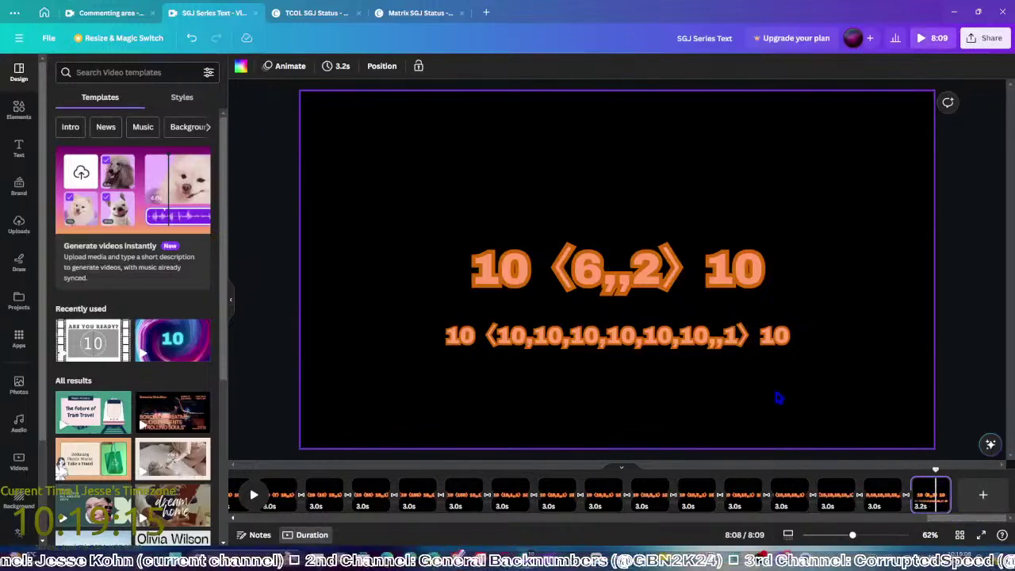
pyautogui.click(595, 274)
pyautogui.doubleClick(595, 274)
pyautogui.write('7')
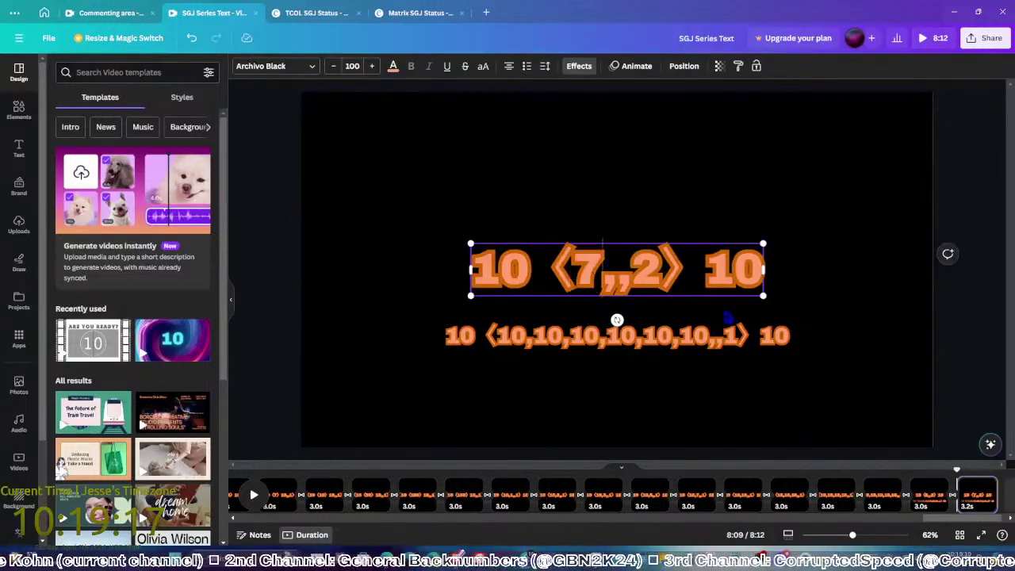
pyautogui.click(712, 336)
pyautogui.click(711, 335)
pyautogui.write(',10')
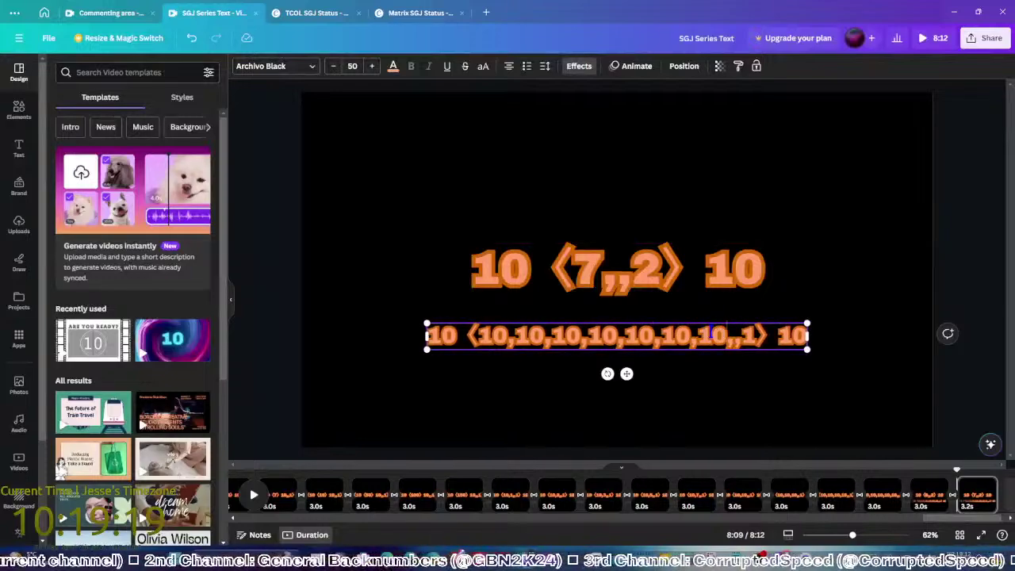
pyautogui.press('Escape')
# Duplicate the "10〈7,,2〉10" page, changing the copy's heading to "10〈8,,2〉10" and its smaller line to "10〈10,10,10,10,10,10,10,10,,1〉10"
pyautogui.hotkey('ctrl', 'd')
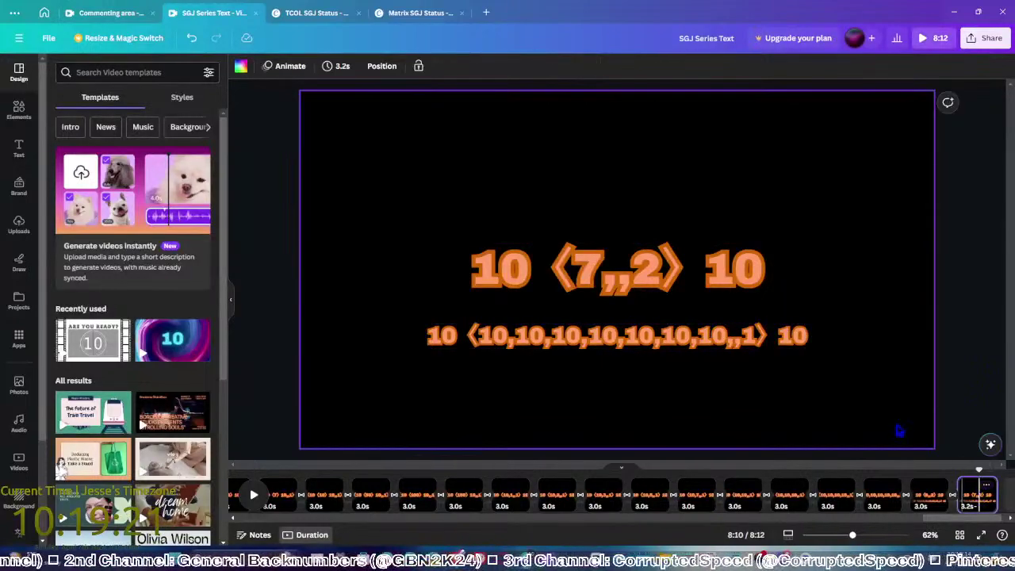
pyautogui.doubleClick(616, 271)
pyautogui.write('8')
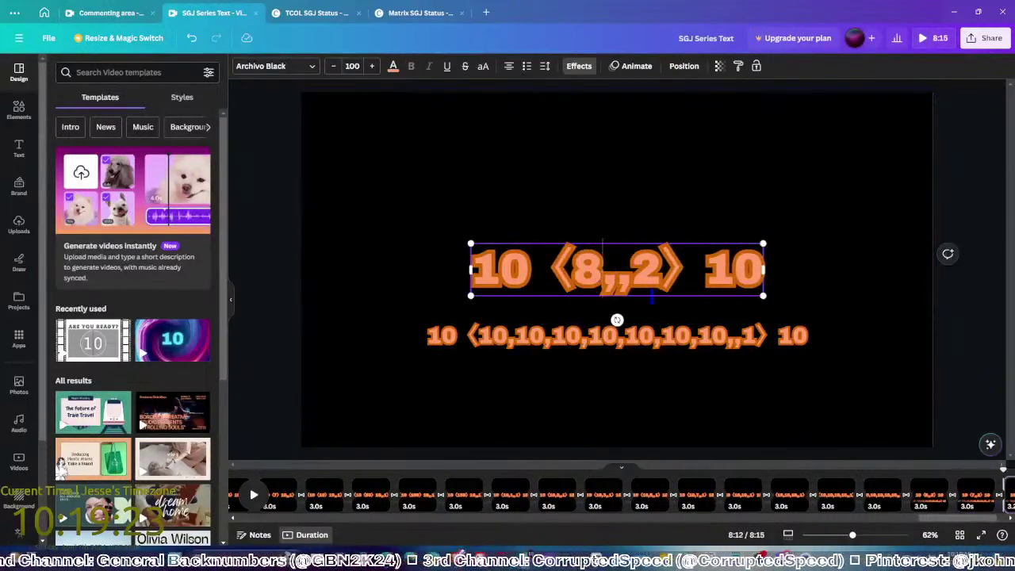
pyautogui.click(722, 339)
pyautogui.click(726, 337)
pyautogui.write(',10')
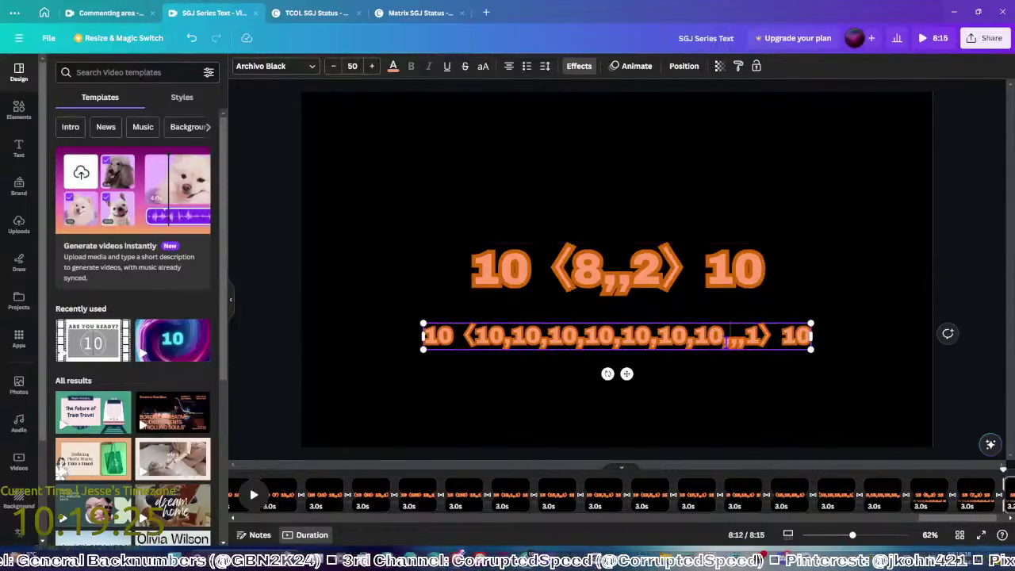
pyautogui.press('Escape')
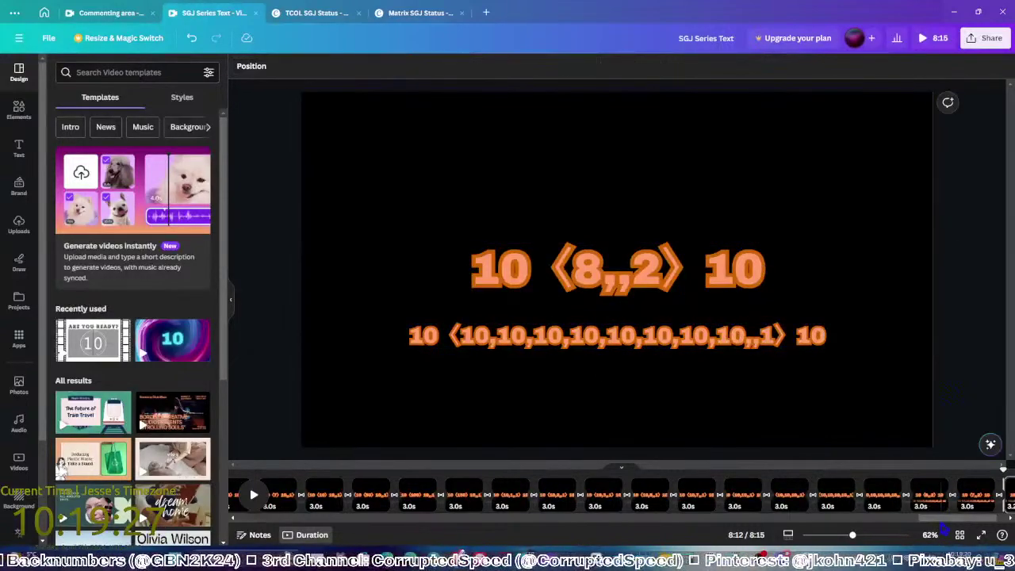
# Duplicate the "10〈8,,2〉10" page, changing the copy's heading to "10〈9,,2〉10" and its smaller line to "10〈10,10,10,10,10,10,10,10,10,,1〉10"
pyautogui.click(936, 492)
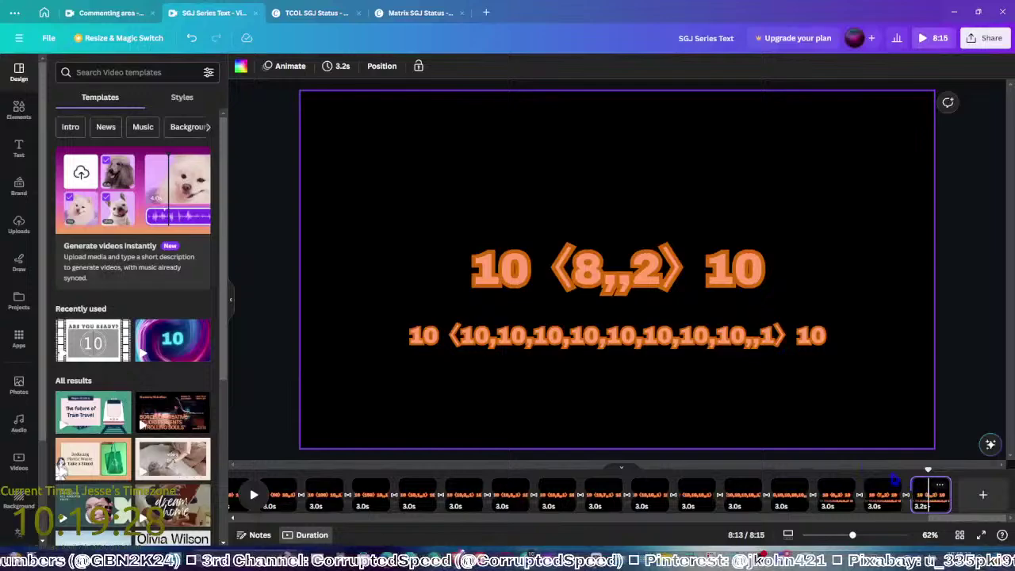
pyautogui.click(599, 278)
pyautogui.doubleClick(599, 278)
pyautogui.write('9')
pyautogui.click(737, 338)
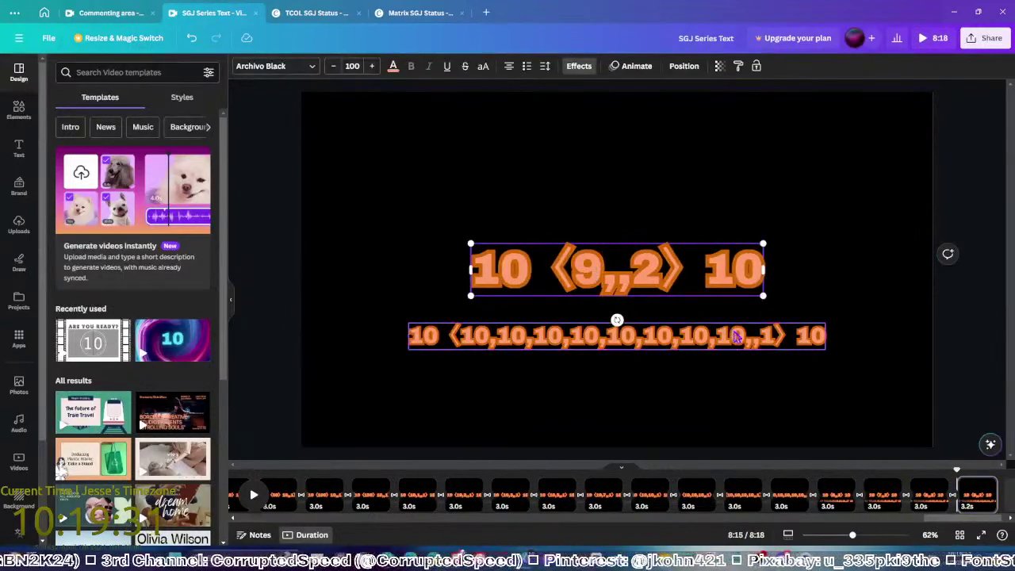
pyautogui.click(739, 338)
pyautogui.write('10,')
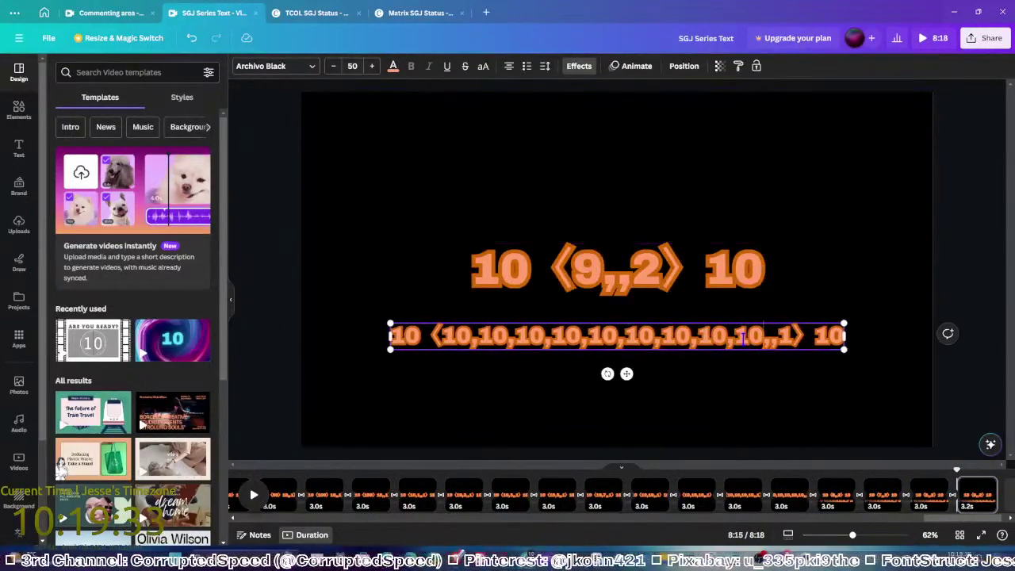
pyautogui.click(930, 391)
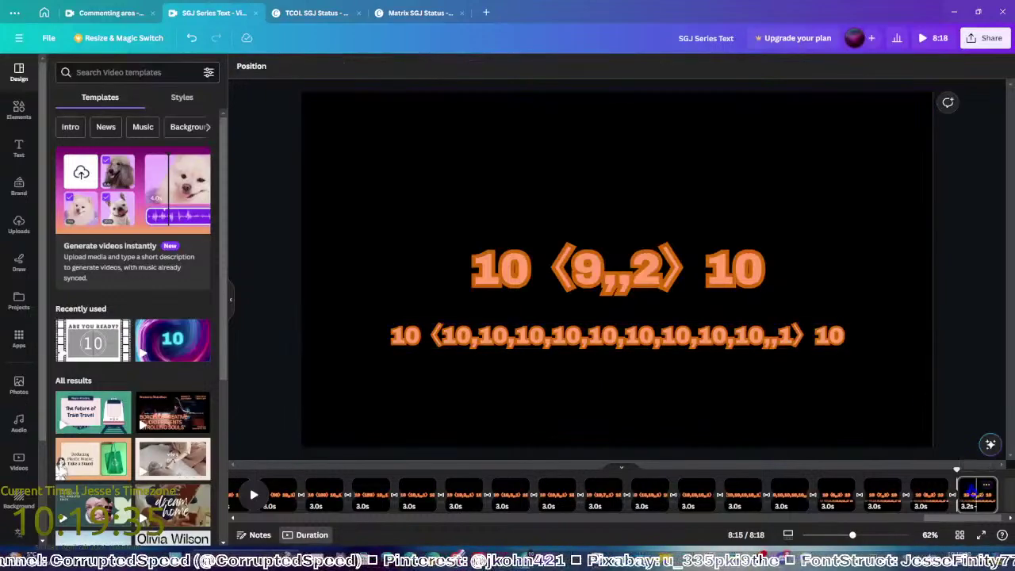
# Duplicate the "10〈9,,2〉10" page, changing the copy's heading to "10〈10,,2〉10" and its smaller line to "10〈10,10,10,10,10,10,10,10,10,10,,1〉10"
pyautogui.click(977, 463)
pyautogui.doubleClick(593, 270)
pyautogui.write('10')
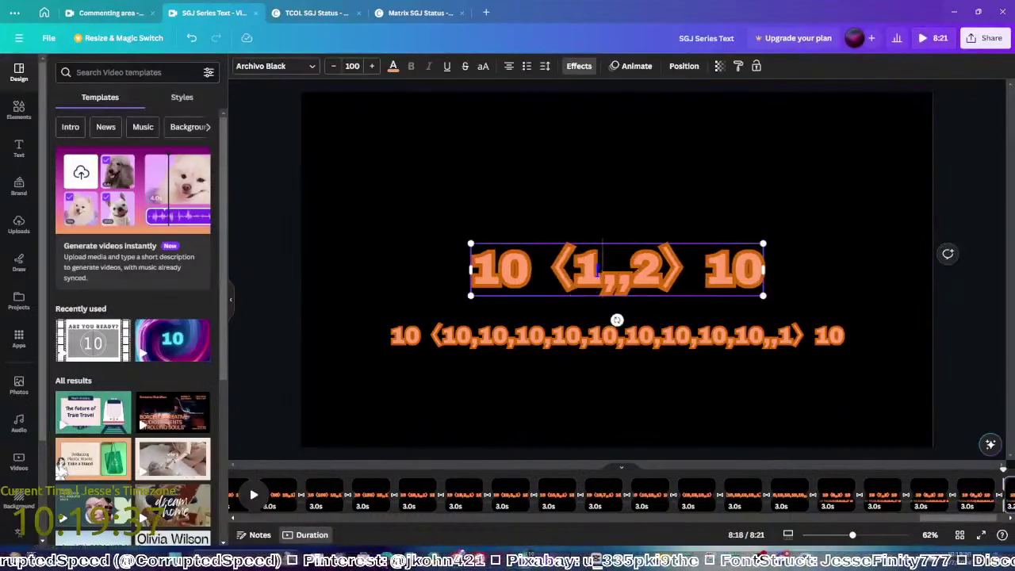
pyautogui.click(760, 340)
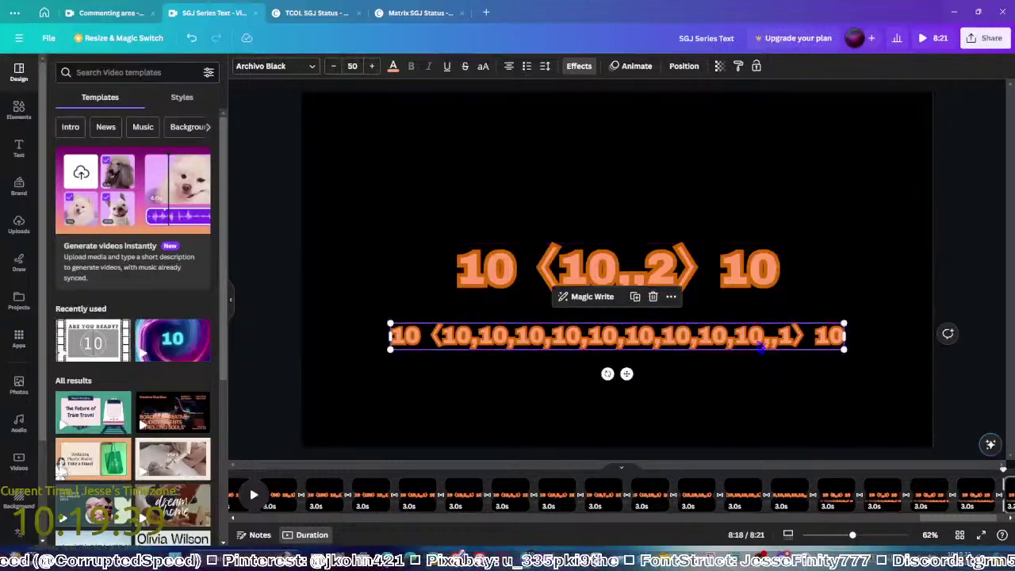
pyautogui.write(',10')
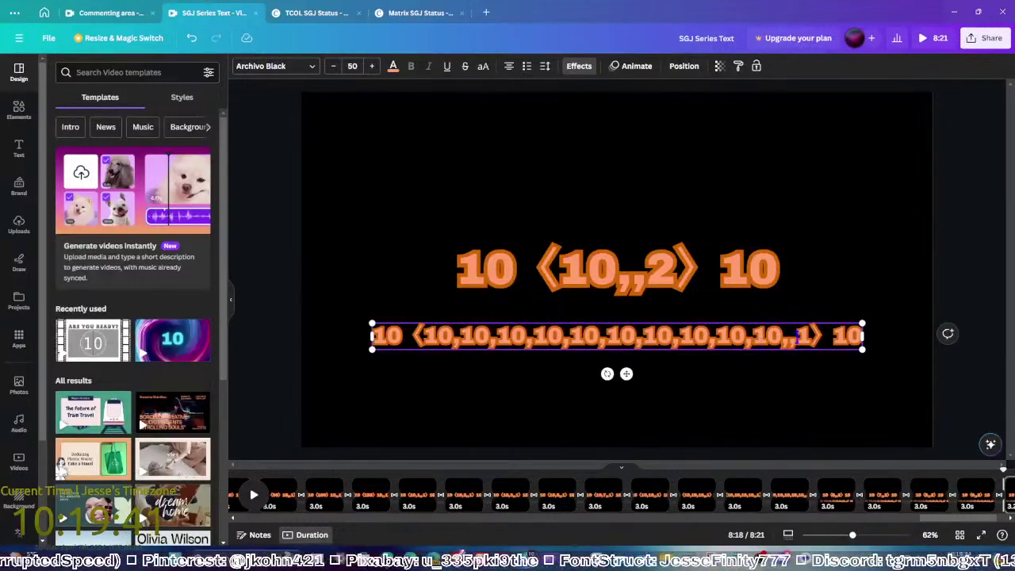
pyautogui.click(960, 429)
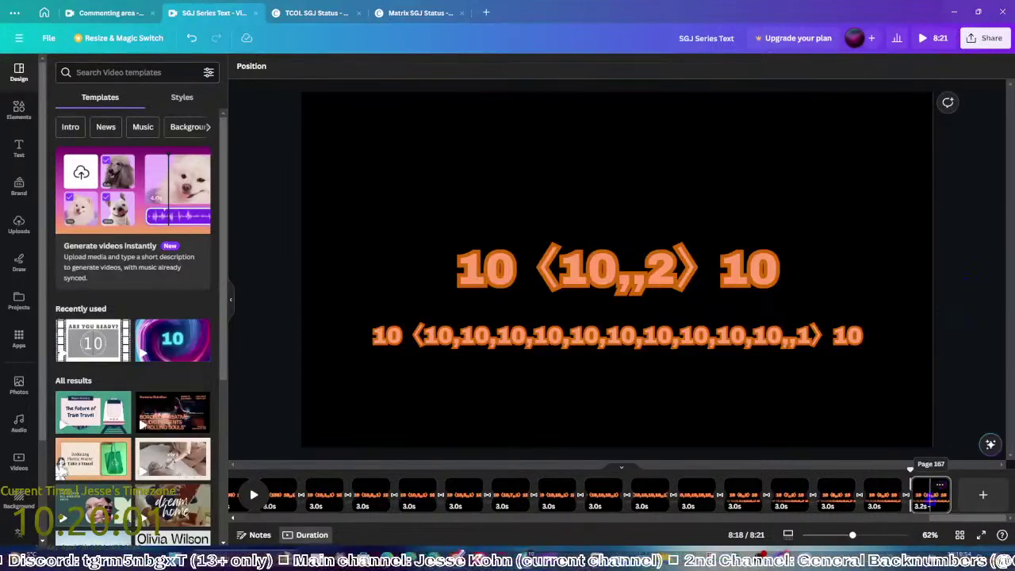
# Duplicate the "10〈10,,2〉10" page and delete the smaller expansion line from the copy
pyautogui.click(926, 494)
pyautogui.click(655, 335)
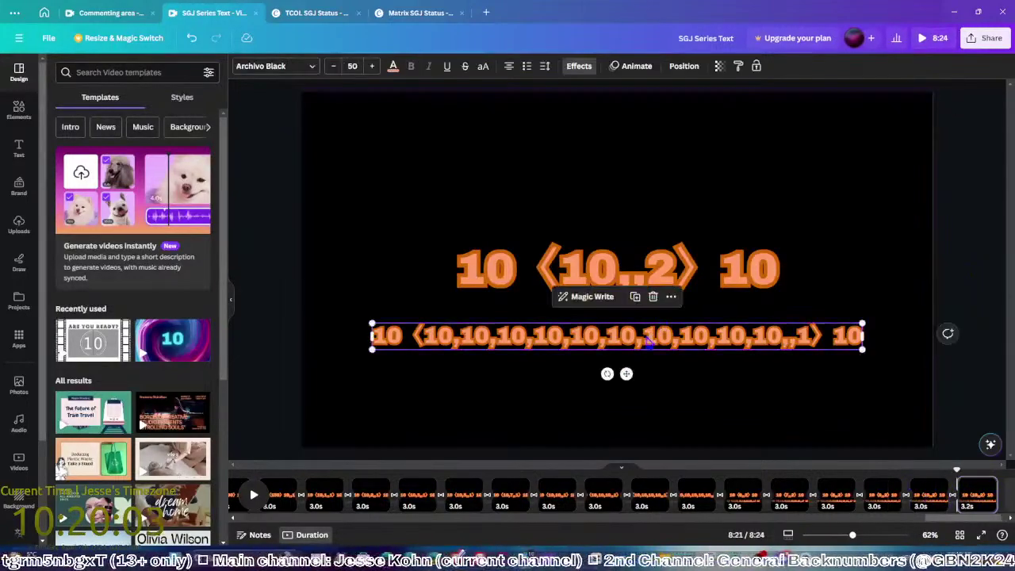
pyautogui.press('Delete')
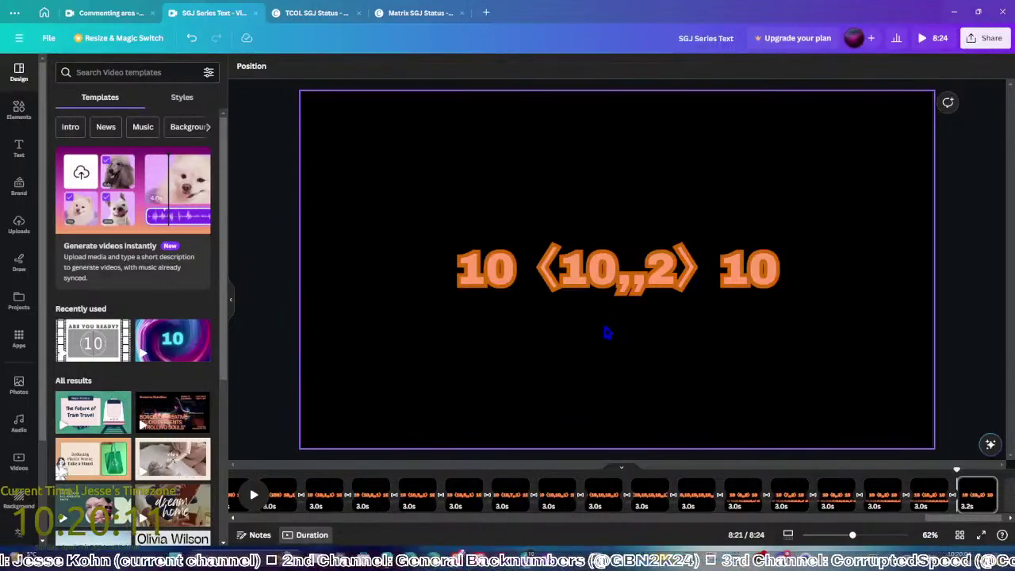
pyautogui.click(976, 375)
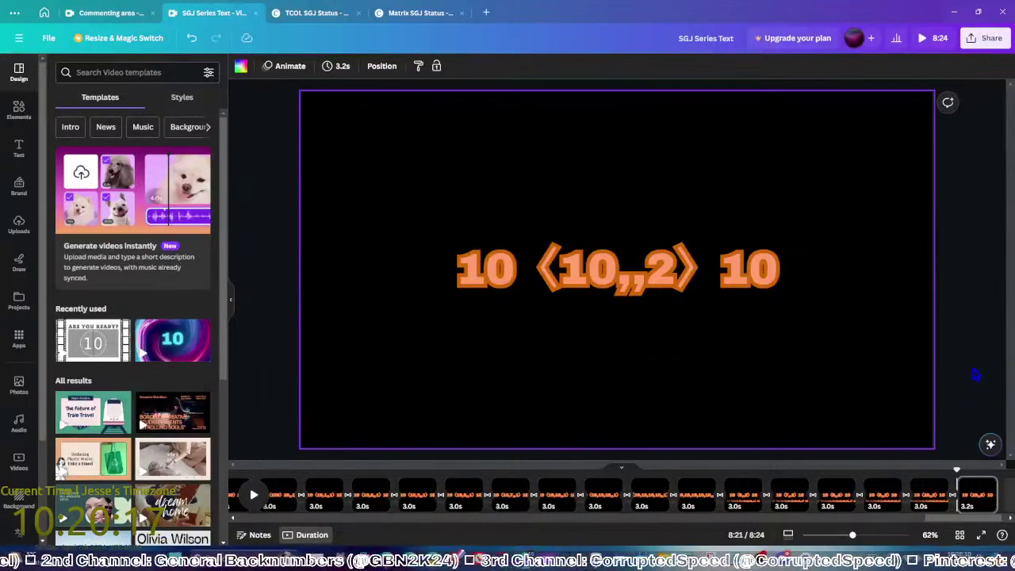
# Change the heading on the last page to "10〈100,,2〉10"
pyautogui.click(627, 284)
pyautogui.write('0')
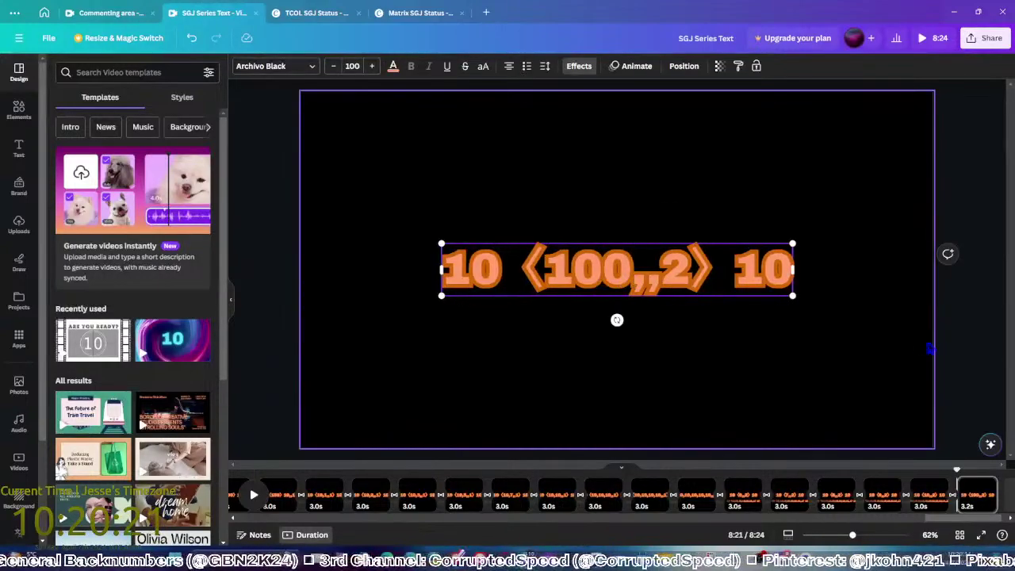
pyautogui.click(956, 373)
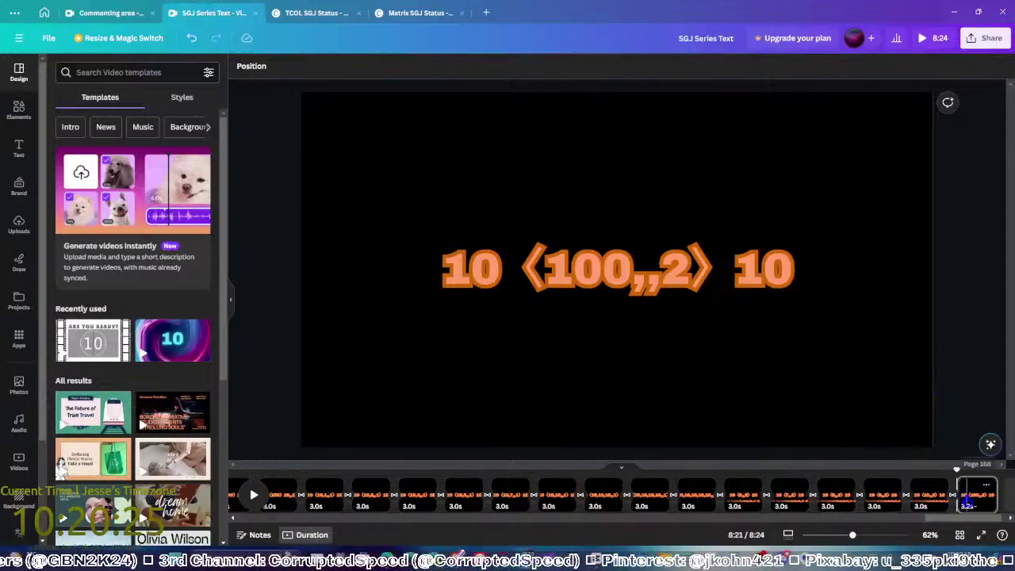
# Duplicate the "10〈100,,2〉10" page and change the copy's heading to the nested form "10〈10〈4〉10,,2〉10"
pyautogui.click(972, 483)
pyautogui.click(631, 276)
pyautogui.click(631, 276)
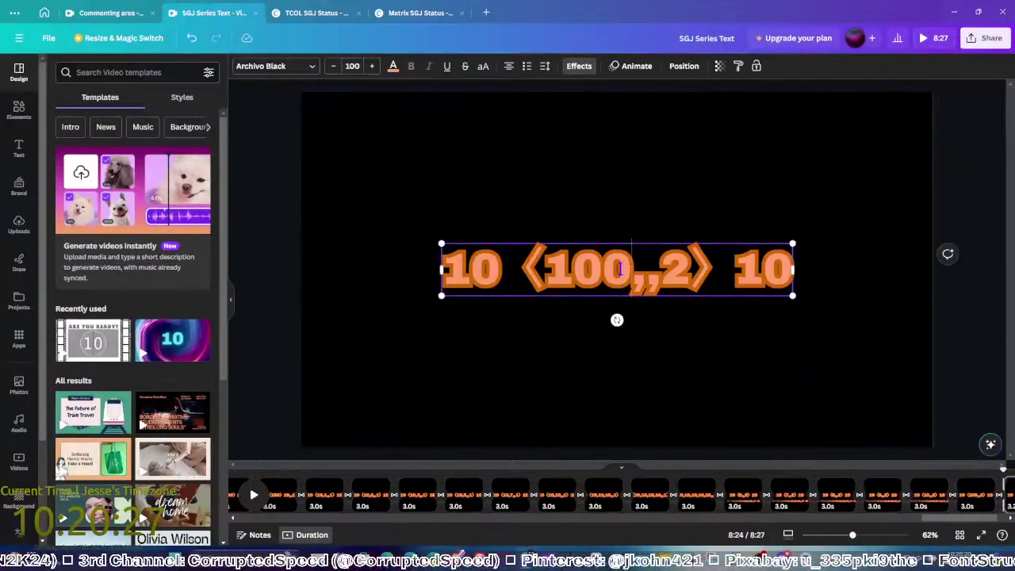
pyautogui.hotkey('shift', 'Left')
pyautogui.write('〈〉')
pyautogui.write('10 ⟨')
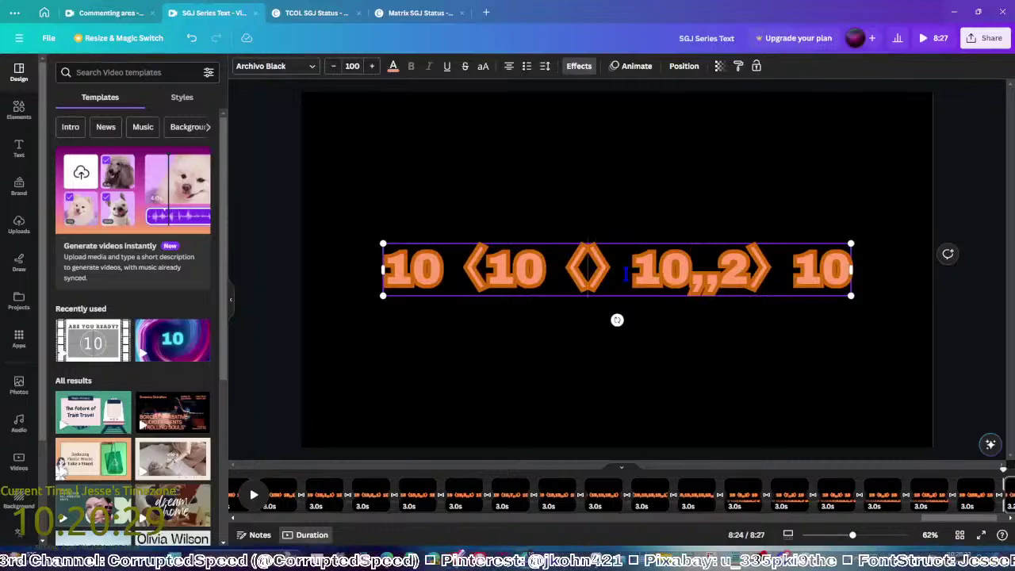
pyautogui.write('4')
pyautogui.press('Escape')
pyautogui.press('Escape')
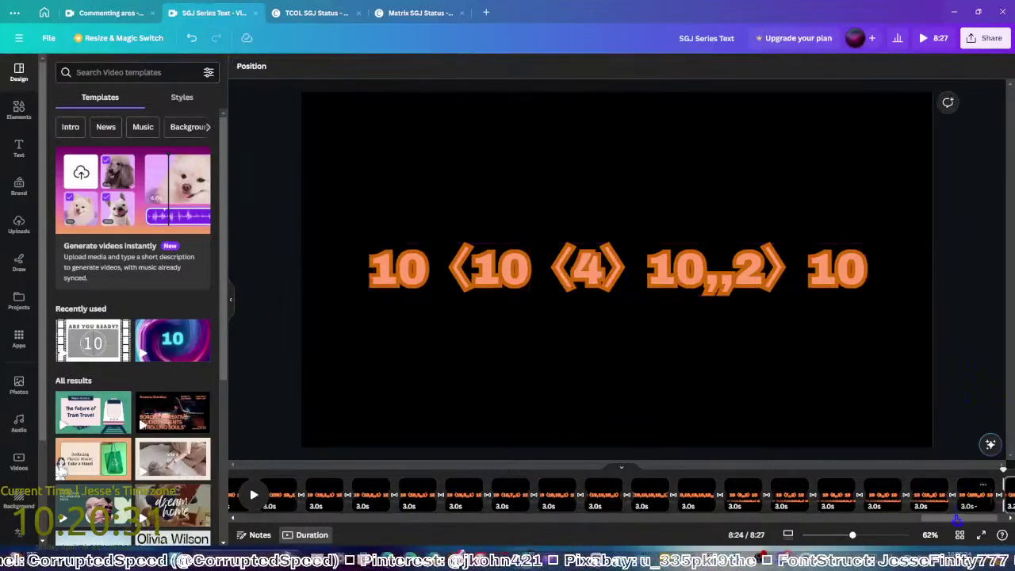
# Duplicate the "10〈10〈4〉10,,2〉10" page and change the copy's inner value to 7 so it reads "10〈10〈7〉10,,2〉10"
pyautogui.hotkey('ctrl', 'd')
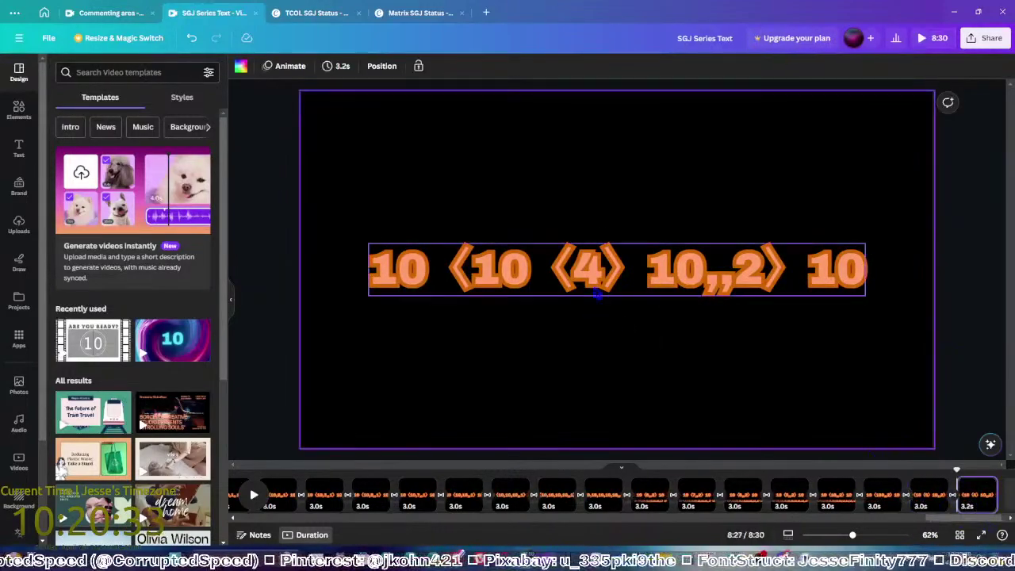
pyautogui.doubleClick(587, 269)
pyautogui.write('7')
# Duplicate the "10〈10〈7〉10,,2〉10" page and change the copy's inner value to 10 so it reads "10〈10〈10〉10,,2〉10"
pyautogui.click(974, 493)
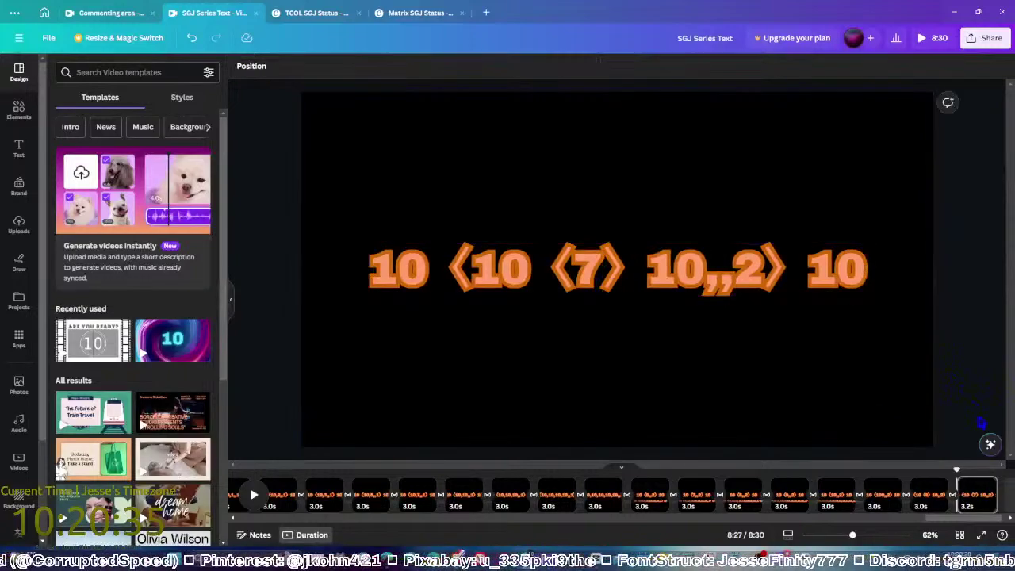
pyautogui.hotkey('ctrl', 'd')
pyautogui.doubleClick(589, 272)
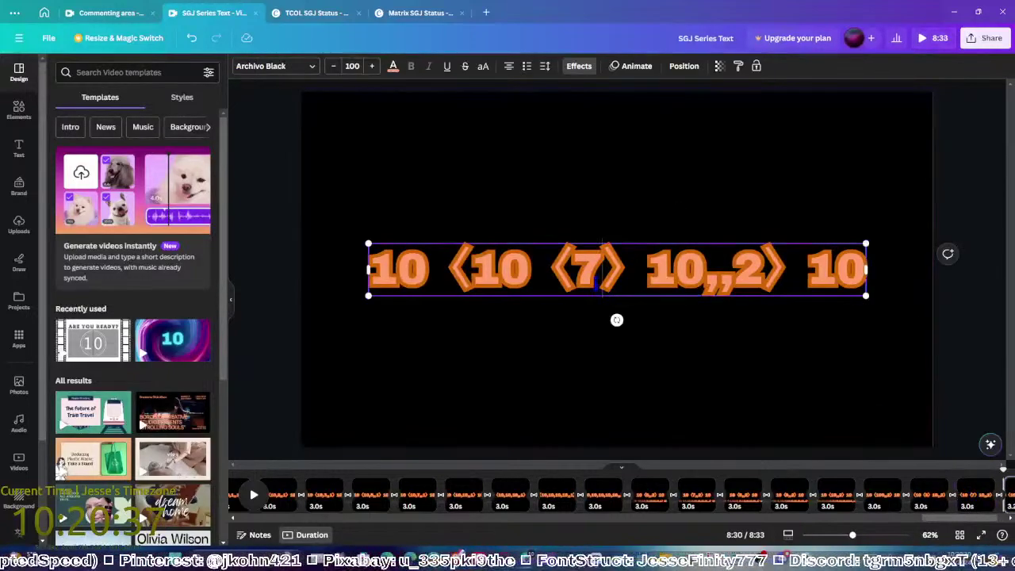
pyautogui.write('10')
pyautogui.press('Escape')
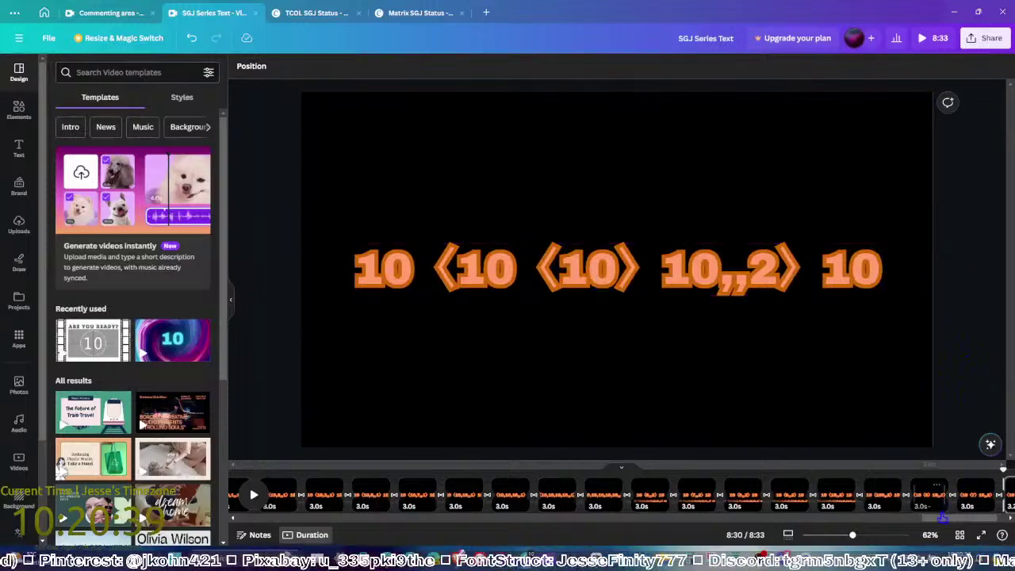
# Duplicate the "10〈10〈10〉10,,2〉10" page and change the copy's inner value to 100 so it reads "10〈10〈100〉10,,2〉10"
pyautogui.hotkey('ctrl', 'd')
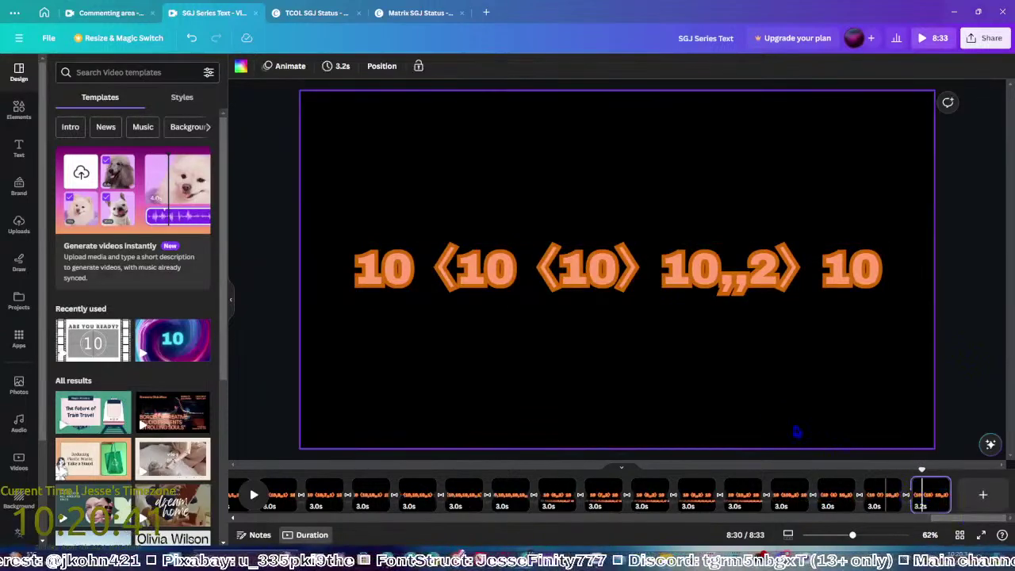
pyautogui.click(617, 287)
pyautogui.click(606, 277)
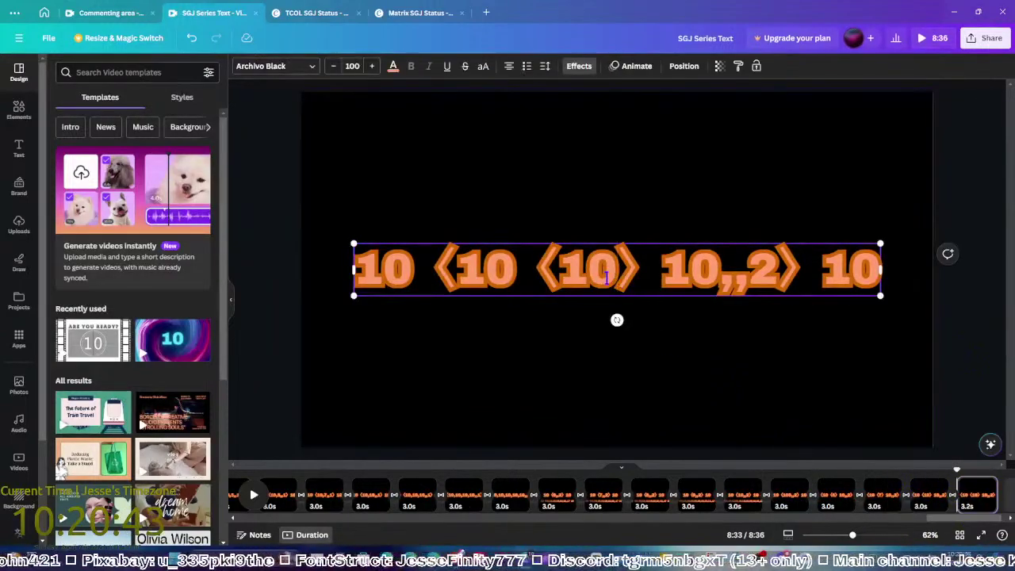
pyautogui.write('0')
pyautogui.press('Escape')
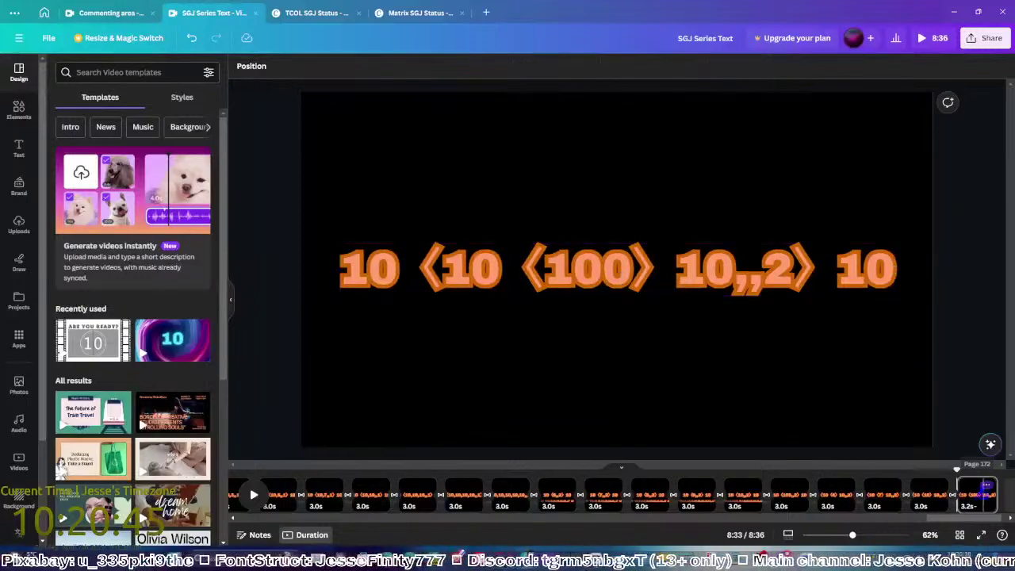
# On a duplicate of the "10〈10〈100〉10,,2〉10" page, replace the nested part so the heading reads "10〈10,1,,2〉10"
pyautogui.click(637, 274)
pyautogui.click(730, 276)
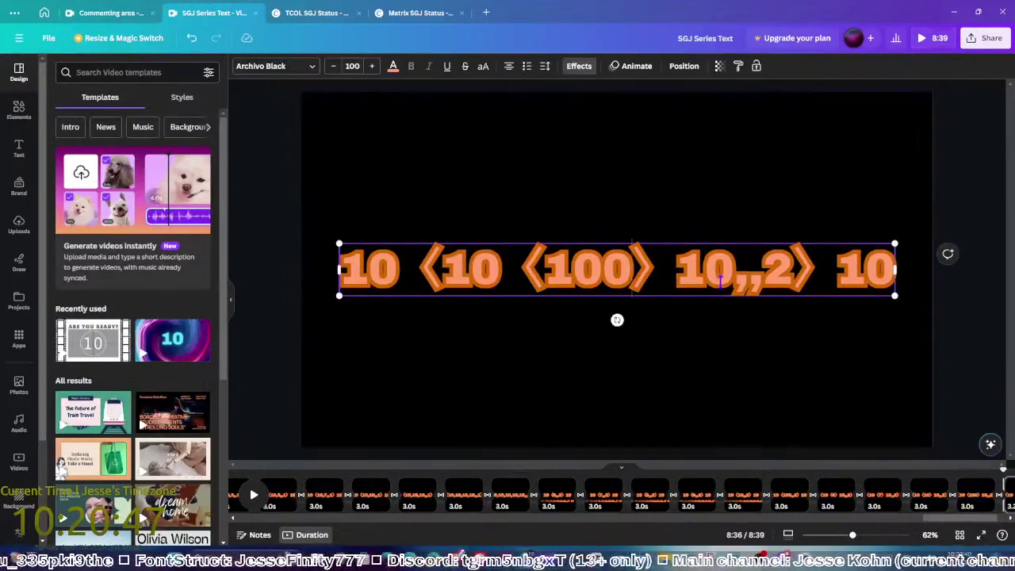
pyautogui.moveTo(730, 276); pyautogui.dragTo(511, 270)
pyautogui.write(',2')
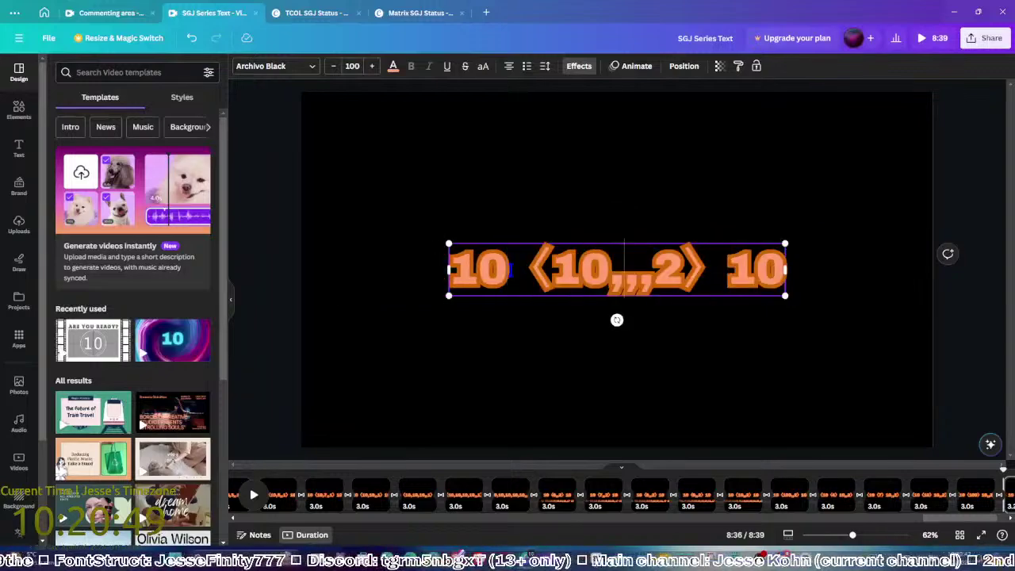
pyautogui.press('BackSpace')
pyautogui.write('1')
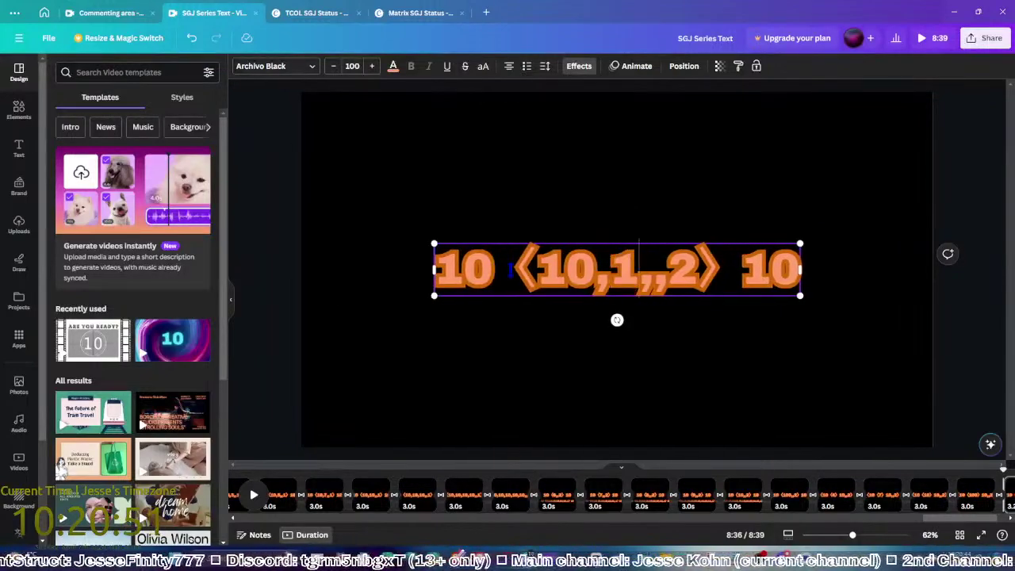
pyautogui.click(944, 384)
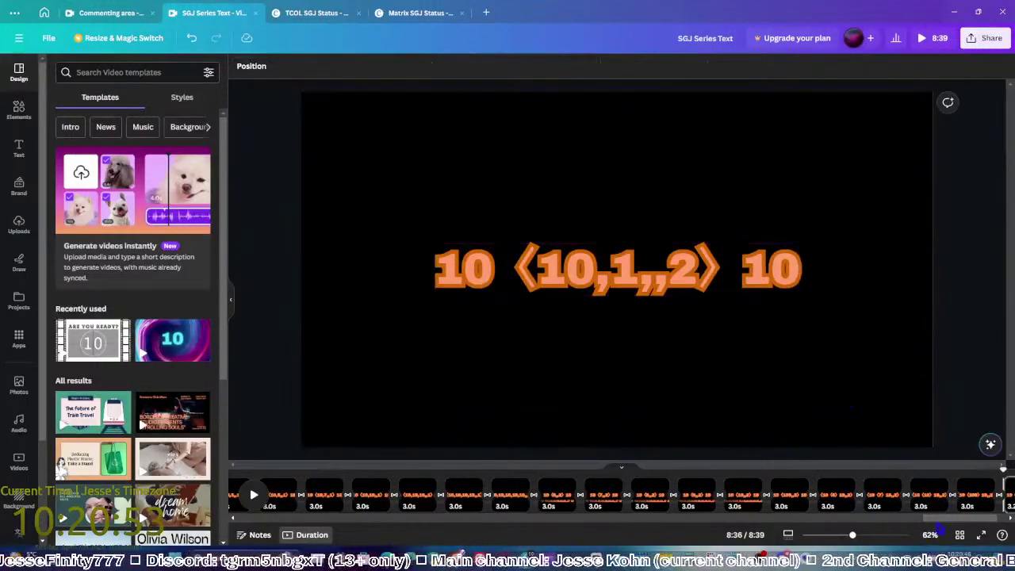
# Duplicate the "10〈10,1,,2〉10" page and change the copy's heading to "10〈10,5,,2〉10"
pyautogui.click(933, 498)
pyautogui.hotkey('ctrl', 'd')
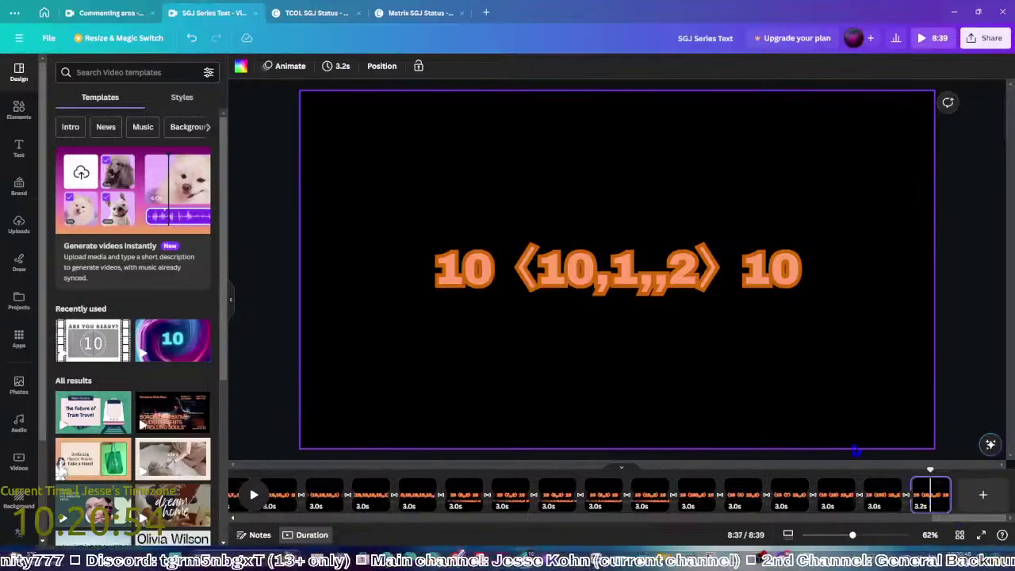
pyautogui.click(639, 285)
pyautogui.press('BackSpace')
pyautogui.write('5')
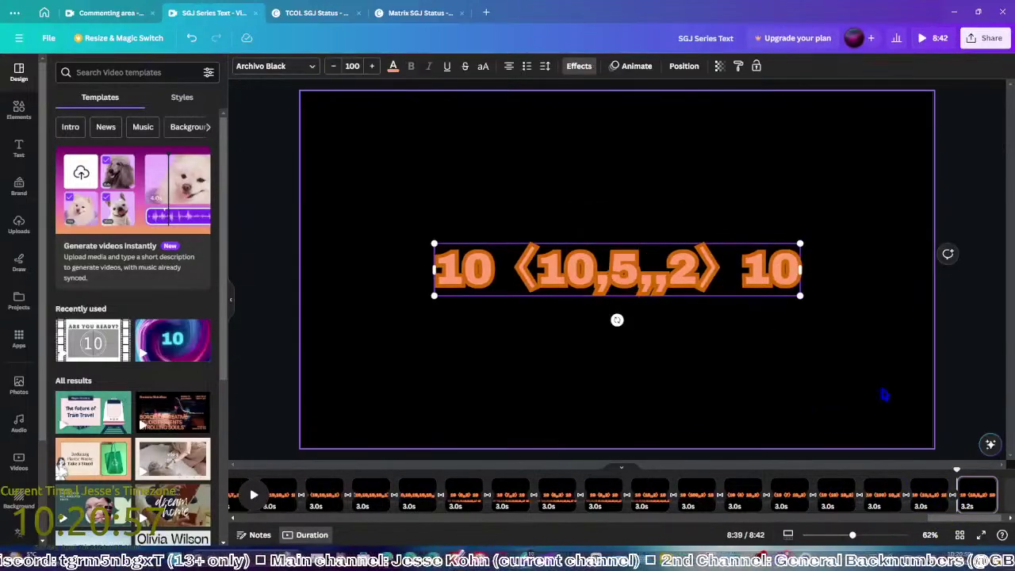
pyautogui.click(964, 401)
# Duplicate the "10〈10,5,,2〉10" page and change the copy's heading to "10〈10,10,,2〉10"
pyautogui.hotkey('ctrl', 'd')
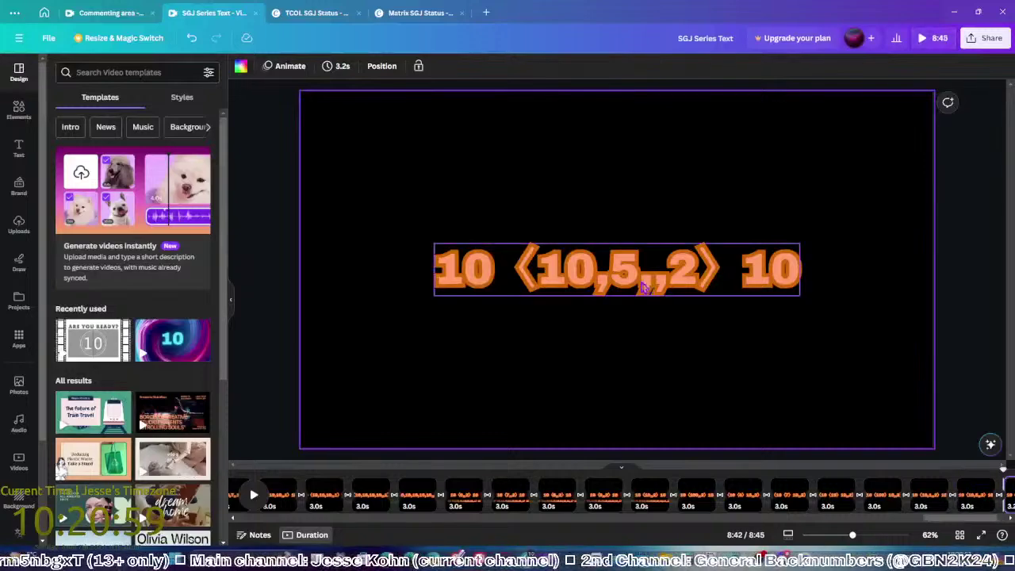
pyautogui.click(639, 285)
pyautogui.press('BackSpace')
pyautogui.write('10')
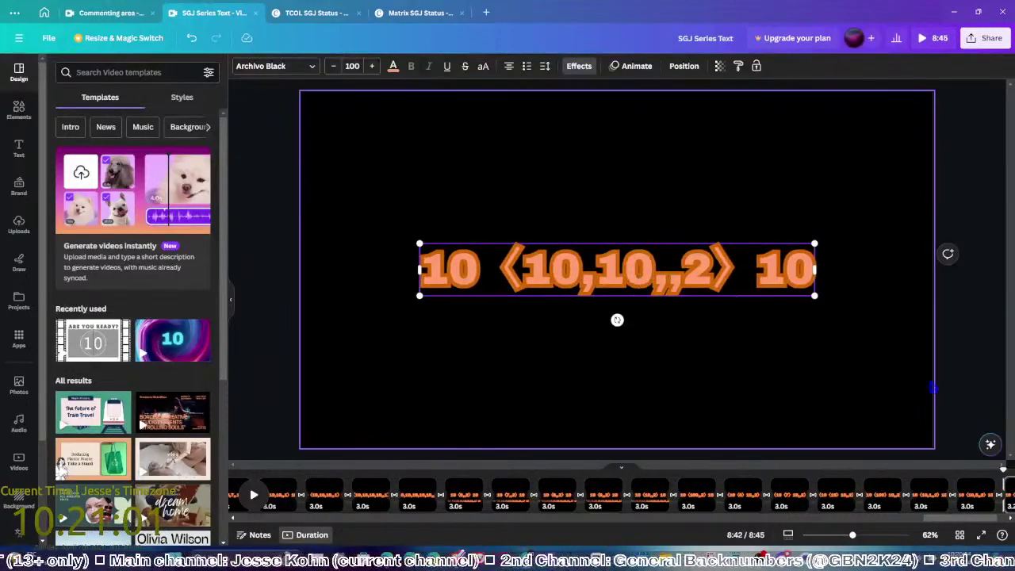
# Duplicate the "10〈10,10,,2〉10" page and add another 10 to the copy's heading so it reads "10〈10,10,10,,2〉10"
pyautogui.click(931, 387)
pyautogui.moveTo(940, 521); pyautogui.dragTo(941, 408)
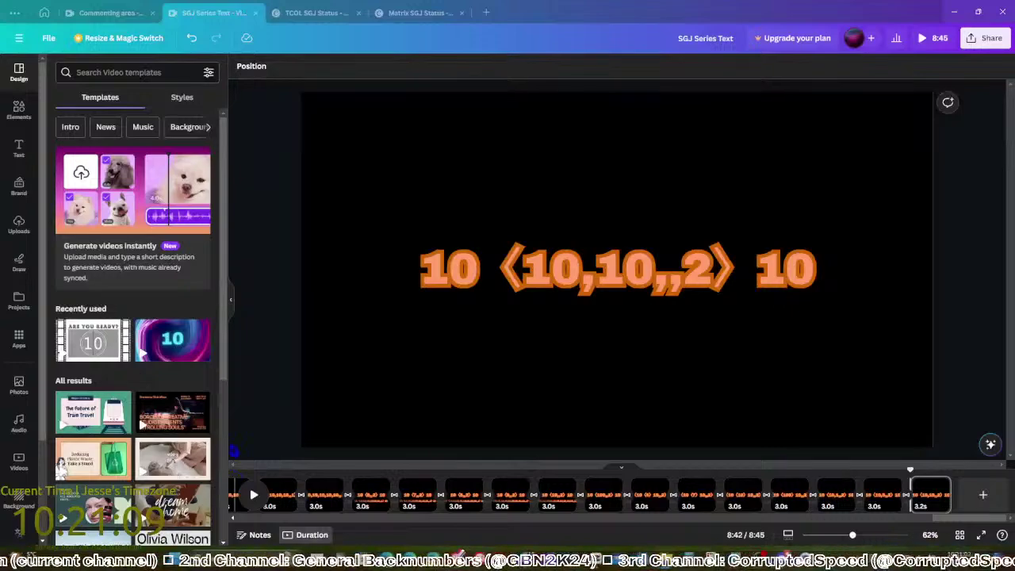
pyautogui.click(274, 389)
pyautogui.hotkey('ctrl', 'd')
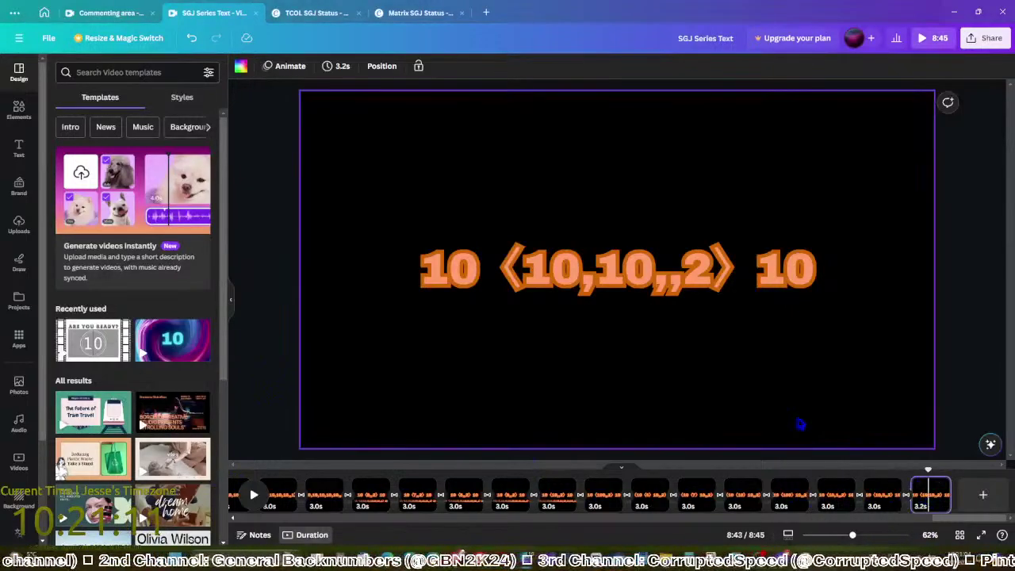
pyautogui.click(658, 279)
pyautogui.click(655, 280)
pyautogui.write('10,')
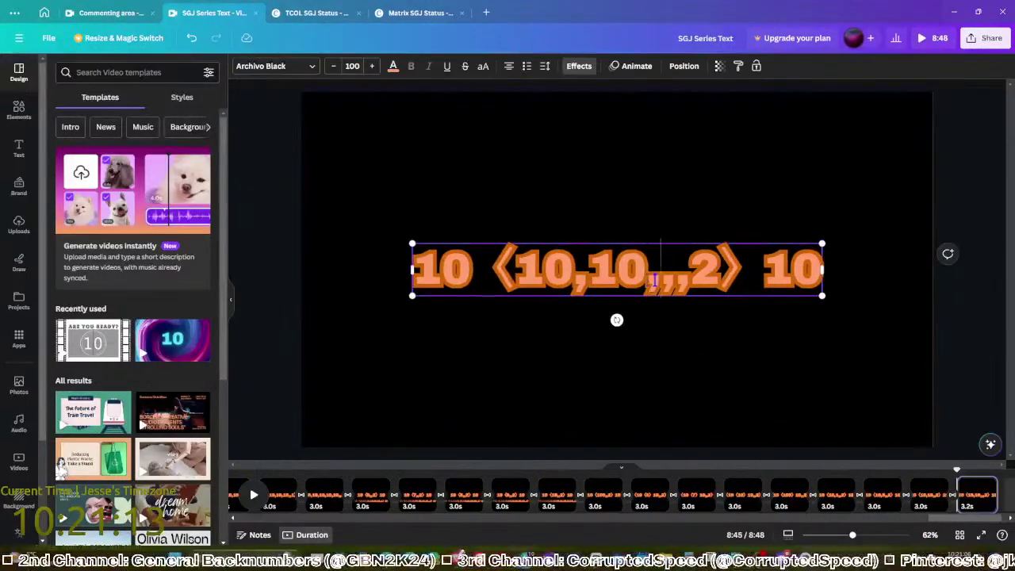
pyautogui.click(970, 428)
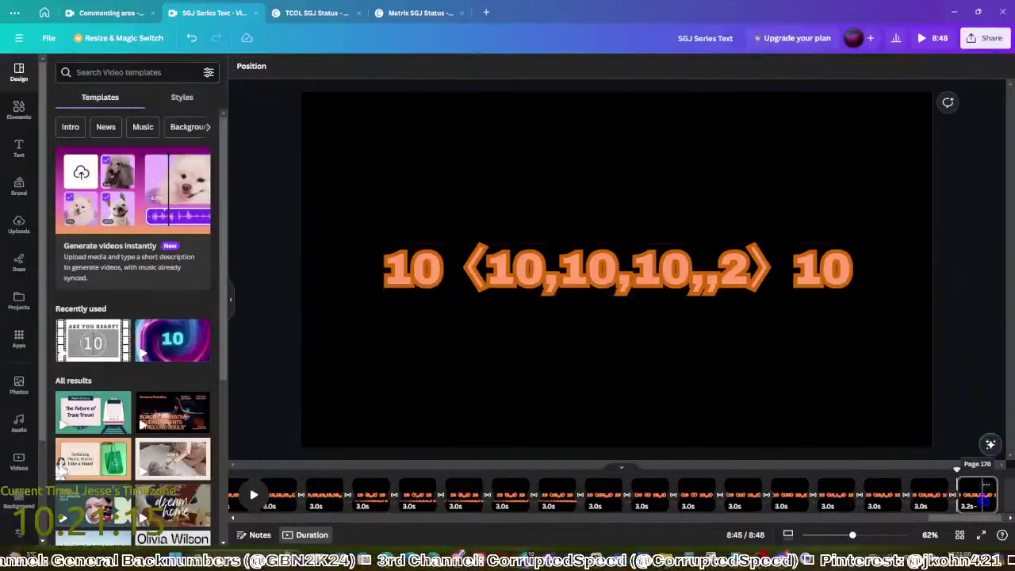
# Duplicate the "10〈10,10,10,,2〉10" page and extend the copy's heading to "10〈10,10,10,10,10,,2〉10"
pyautogui.hotkey('ctrl', 'd')
pyautogui.click(690, 284)
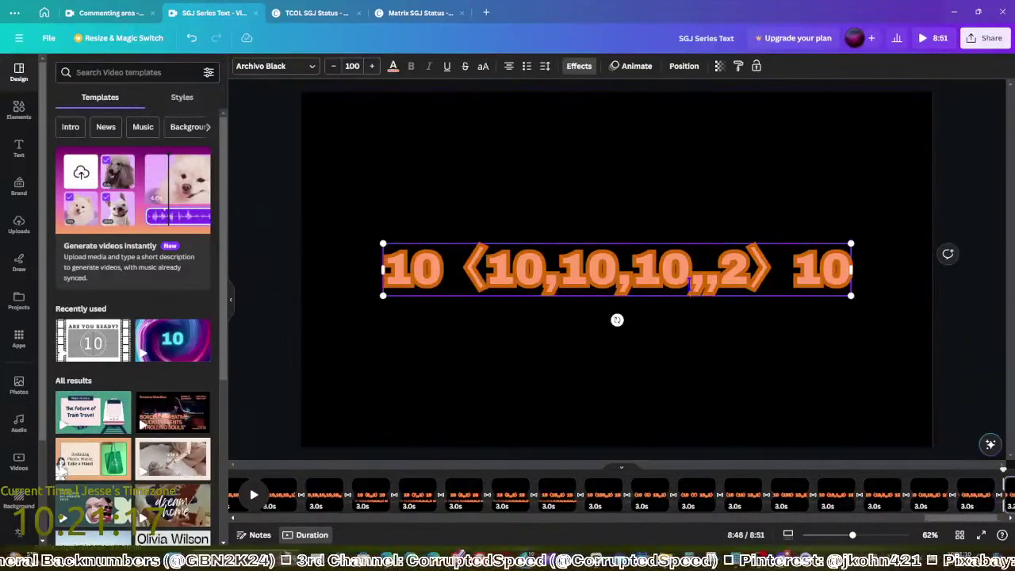
pyautogui.write(',10,10')
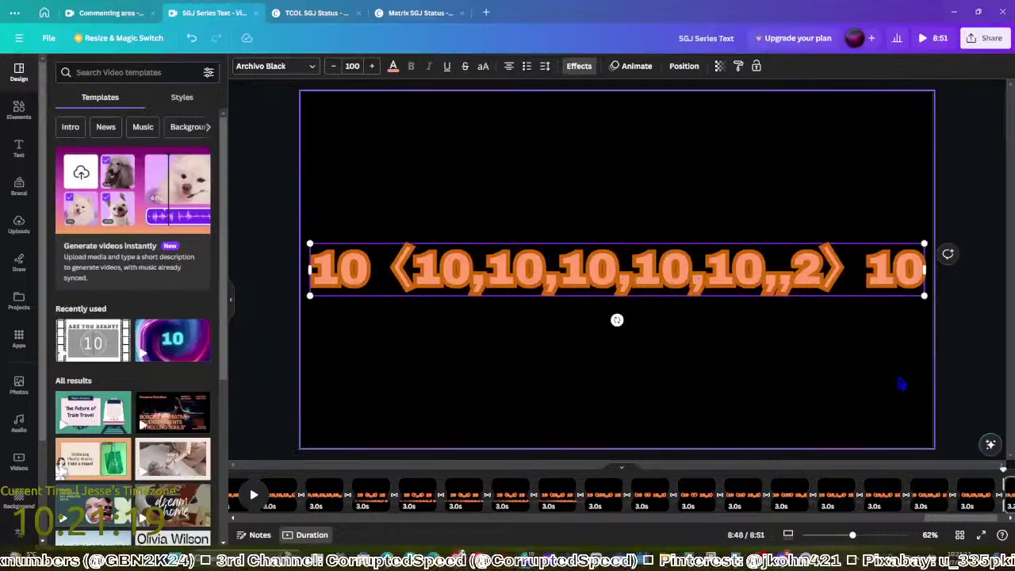
pyautogui.click(902, 384)
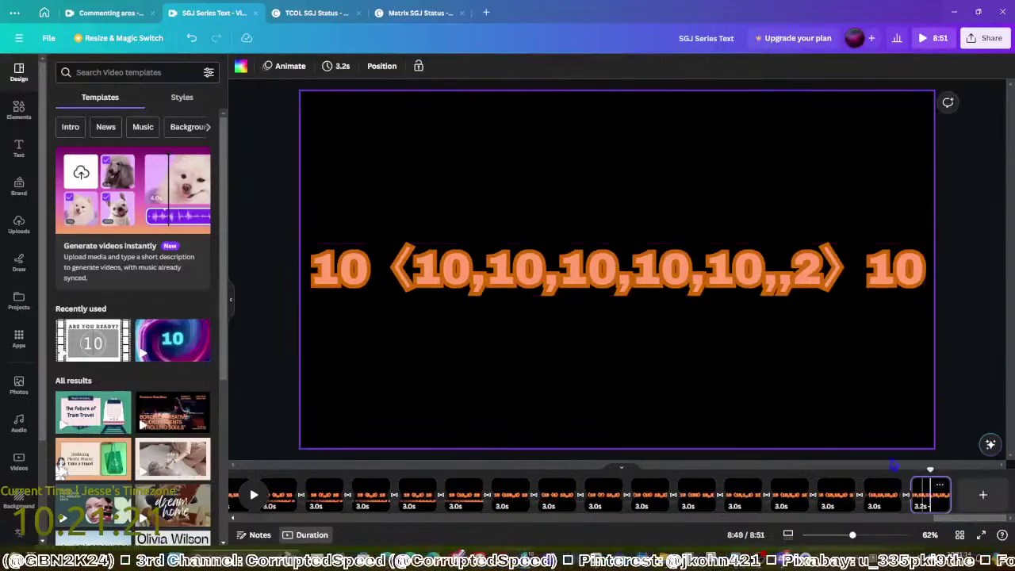
# On a duplicate of the "10〈10,10,10,10,10,,2〉10" page, shorten the heading to "10〈10,,3〉10"
pyautogui.click(674, 274)
pyautogui.click(686, 276)
pyautogui.moveTo(762, 278); pyautogui.dragTo(476, 278)
pyautogui.press('BackSpace')
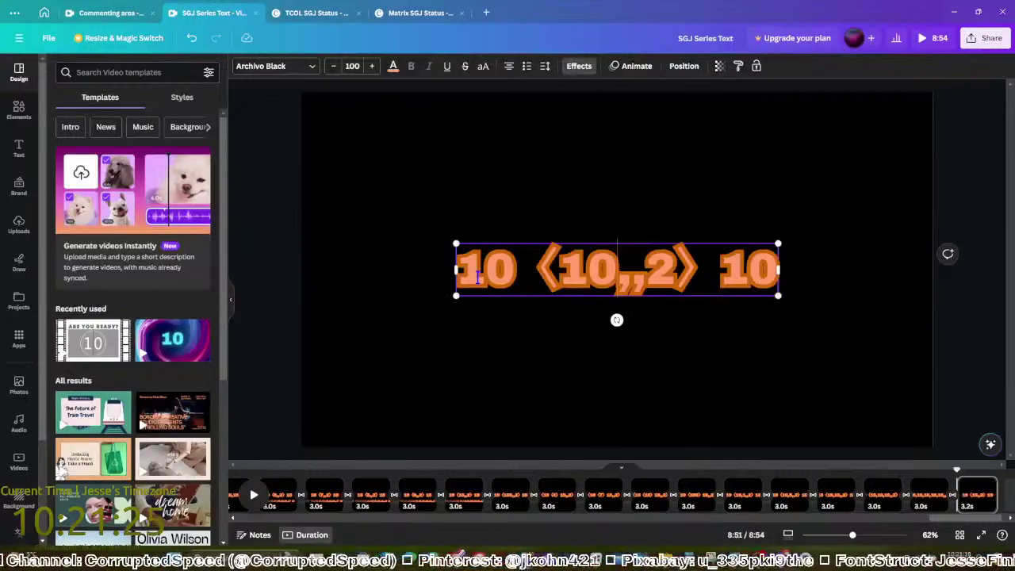
pyautogui.press('Right')
pyautogui.press('Right')
pyautogui.press('Delete')
pyautogui.write('3')
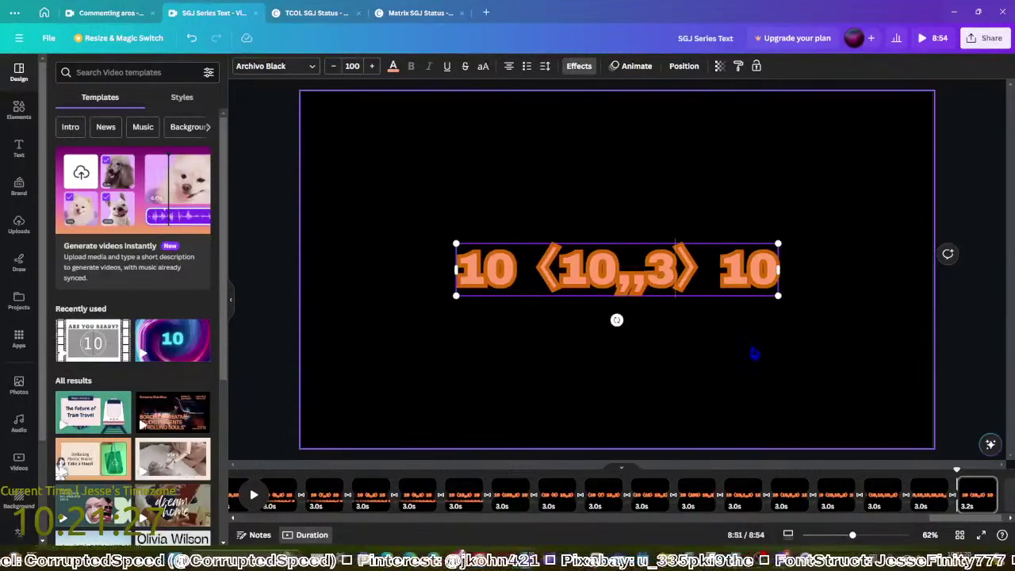
pyautogui.click(929, 361)
# Duplicate the "10〈10,,3〉10" page and change the copy's heading to "10〈10,,4〉10"
pyautogui.click(973, 494)
pyautogui.hotkey('ctrl', 'd')
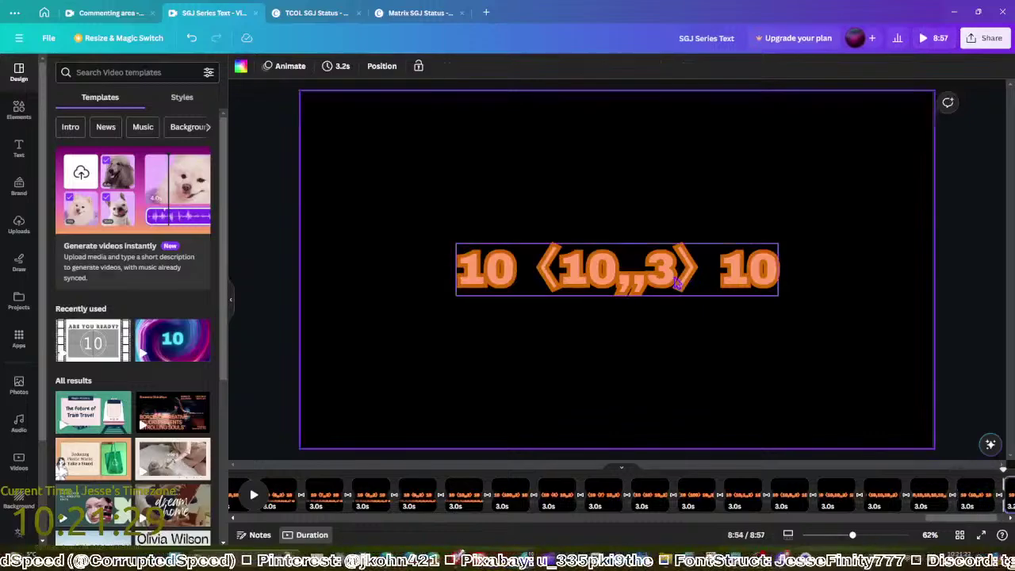
pyautogui.doubleClick(660, 270)
pyautogui.press('BackSpace')
pyautogui.write('4')
pyautogui.click(913, 361)
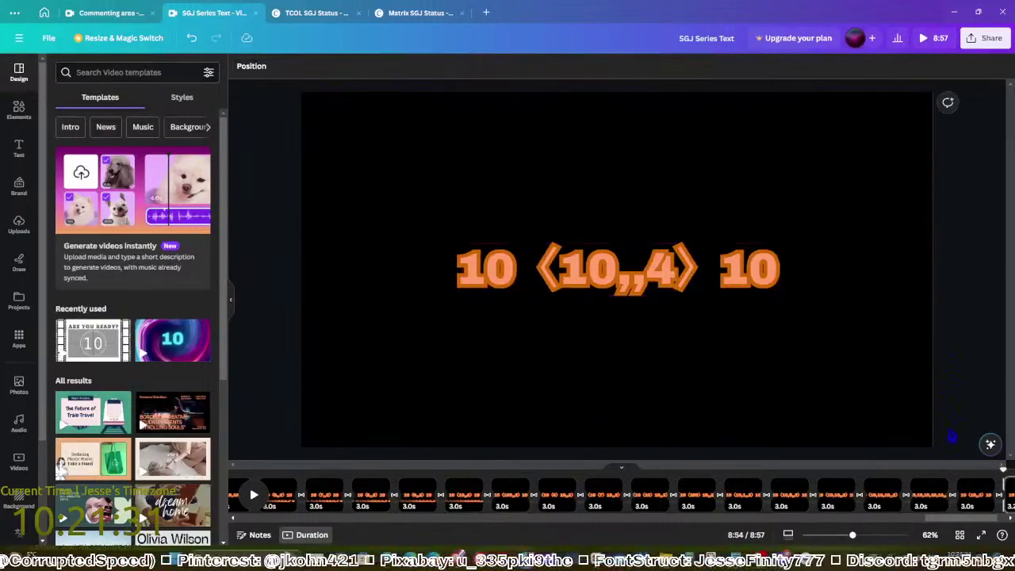
# Duplicate the "10〈10,,4〉10" page and change the copy's heading to "10〈10,,5〉10"
pyautogui.hotkey('ctrl', 'd')
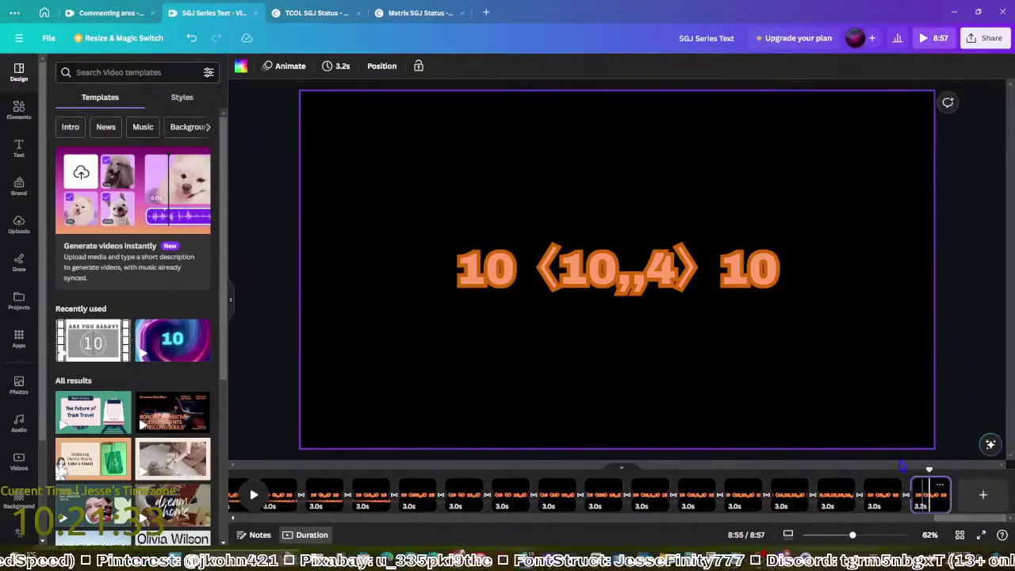
pyautogui.click(673, 274)
pyautogui.click(674, 273)
pyautogui.press('BackSpace')
pyautogui.write('5')
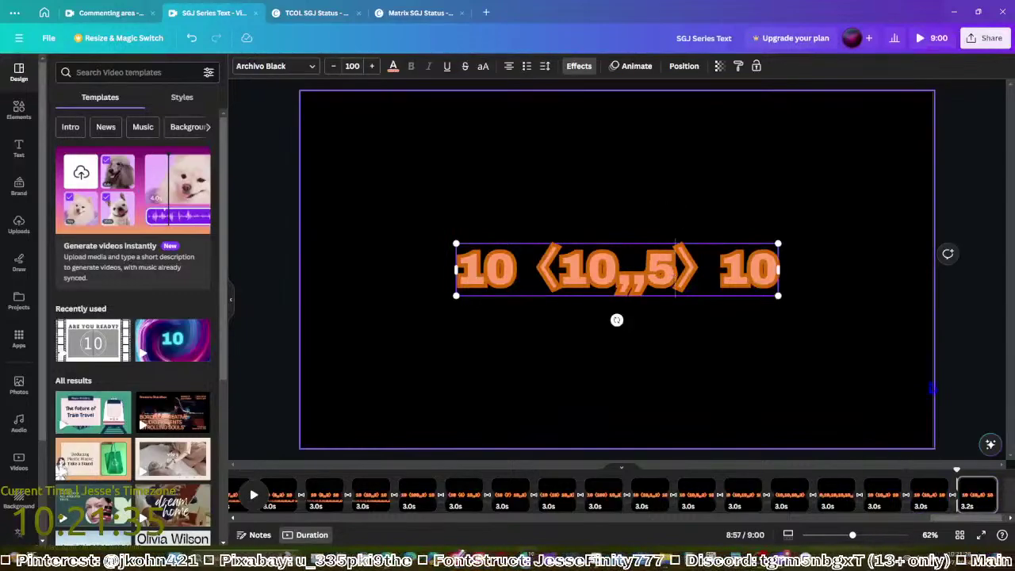
pyautogui.press('Escape')
pyautogui.press('Escape')
# Duplicate the "10〈10,,5〉10" page and change the copy's heading to "10〈10,,10〉10"
pyautogui.hotkey('ctrl', 'd')
pyautogui.click(673, 277)
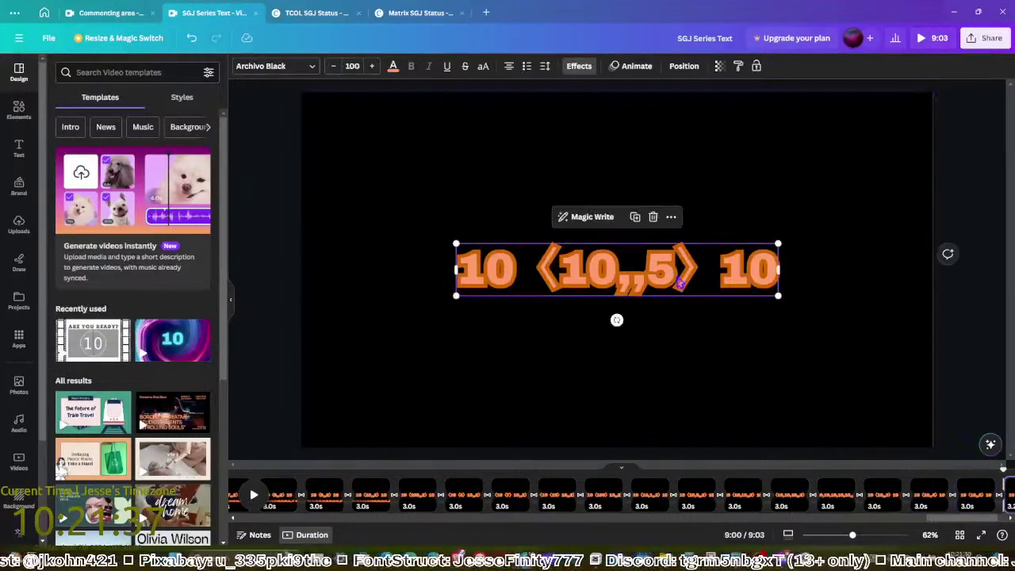
pyautogui.click(673, 277)
pyautogui.press('BackSpace')
pyautogui.write('10')
pyautogui.press('Escape')
pyautogui.press('Escape')
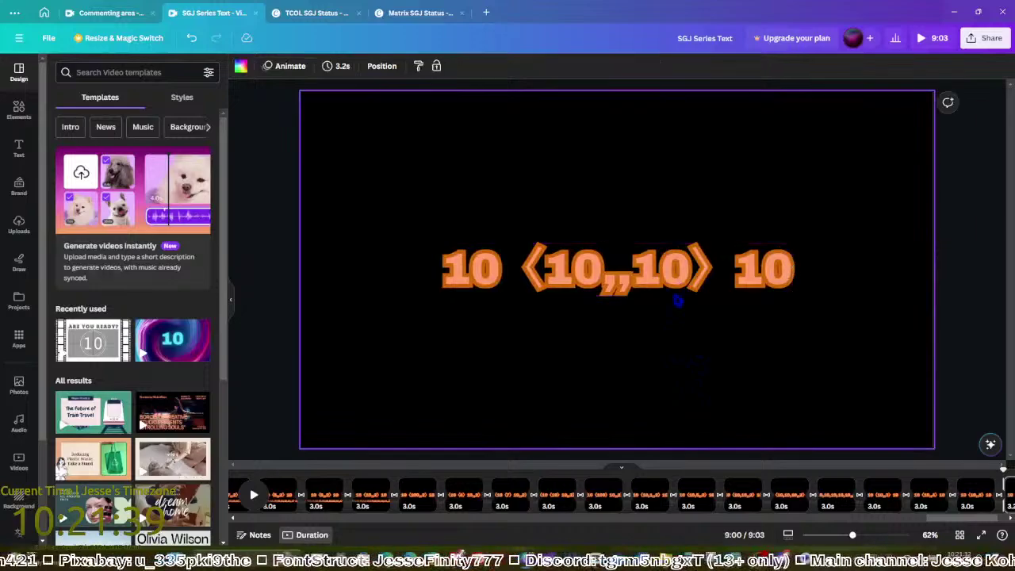
# Place a copy of the "10〈10,,10〉10" heading above the original near the page's upper edge and open its text for editing
pyautogui.click(658, 270)
pyautogui.moveTo(658, 270); pyautogui.dragTo(650, 149)
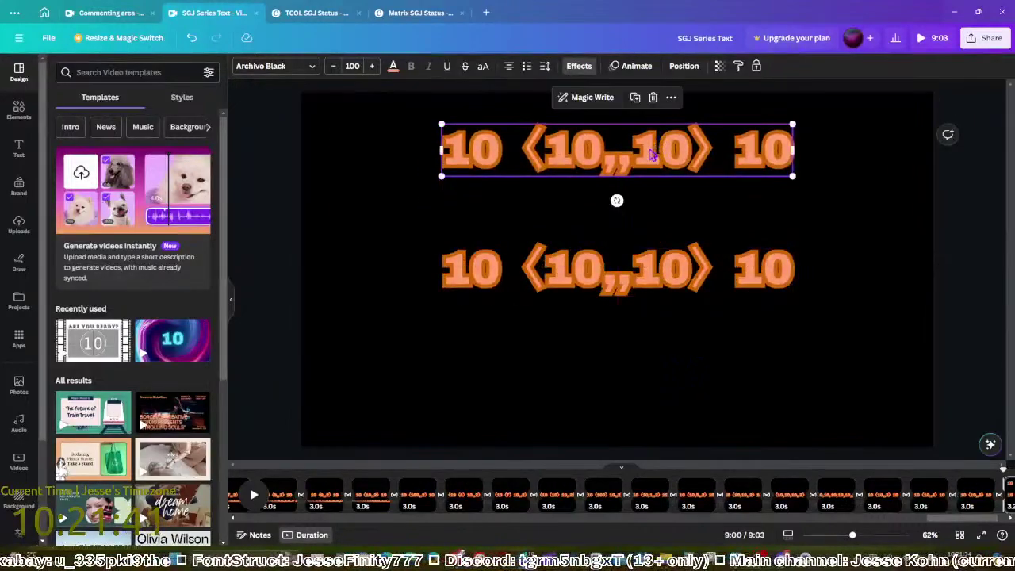
pyautogui.click(649, 149)
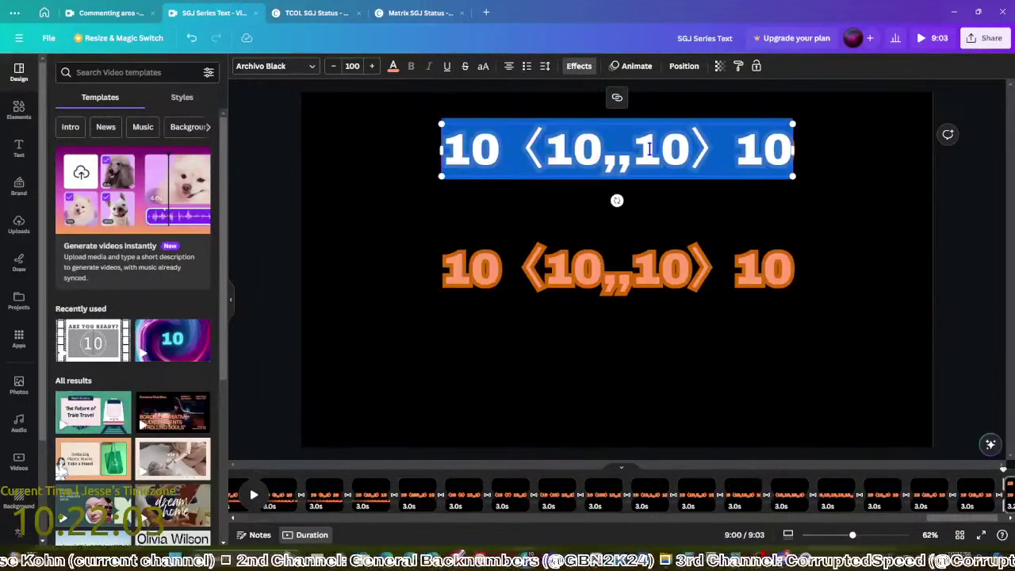
# Replace the upper copy's text with the title "Tetripsicador"
pyautogui.write('Tetri')
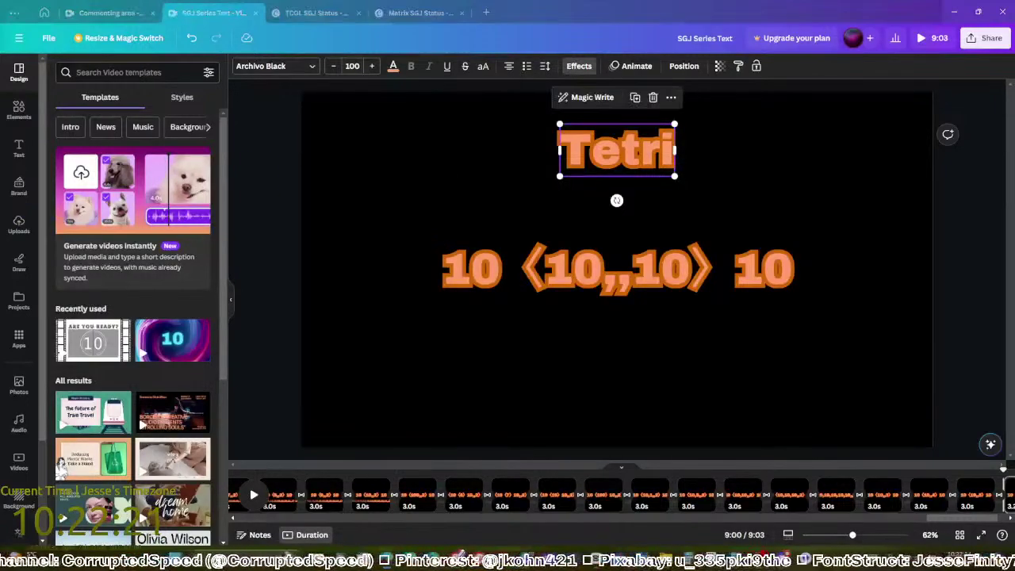
pyautogui.doubleClick(667, 158)
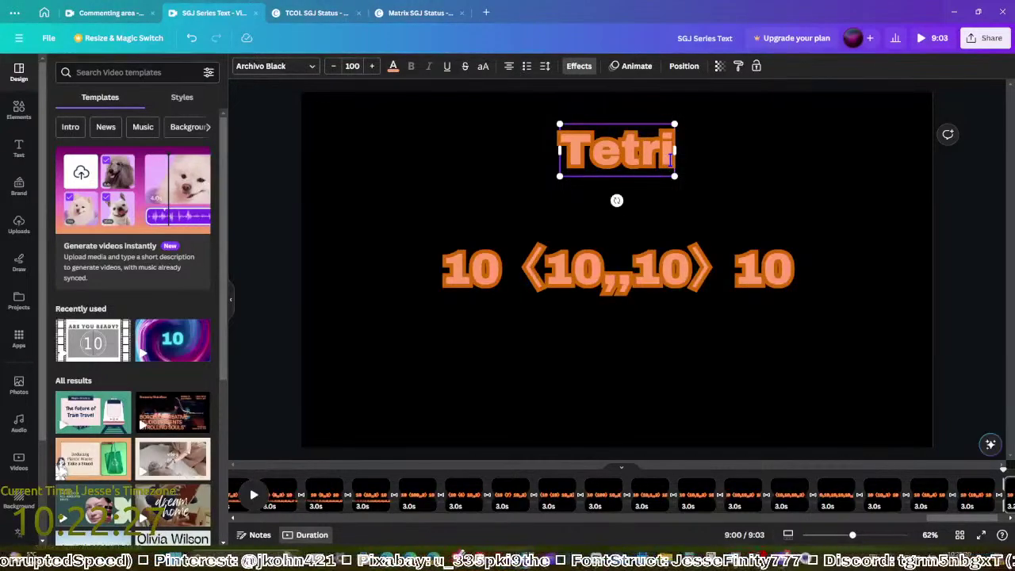
pyautogui.write('psi')
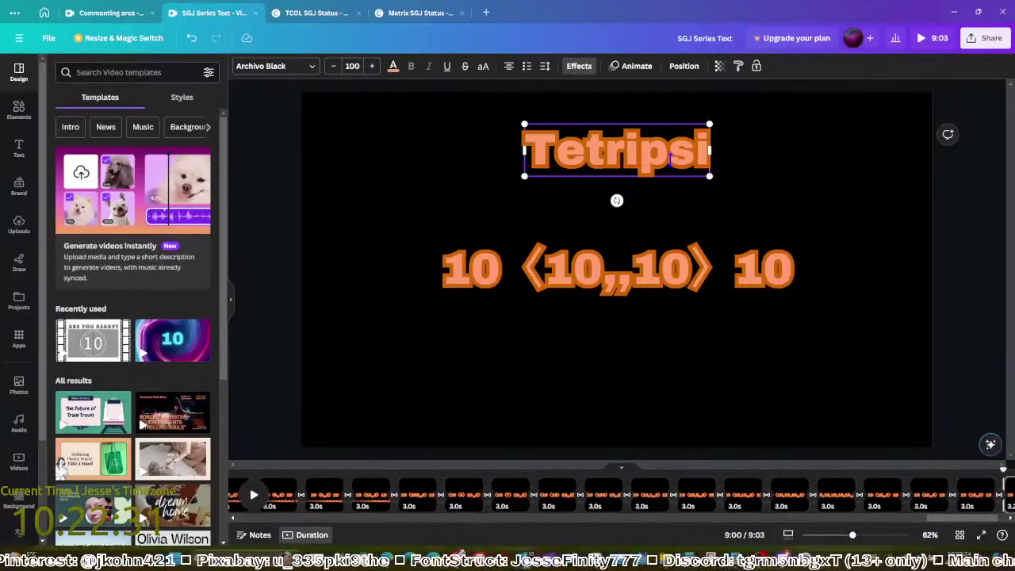
pyautogui.write('ca')
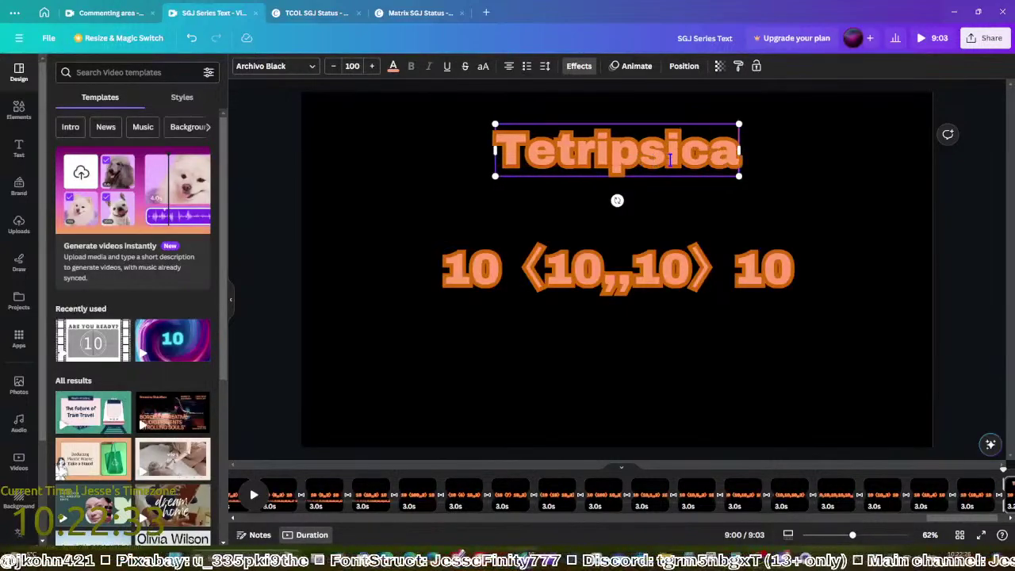
pyautogui.write('dor')
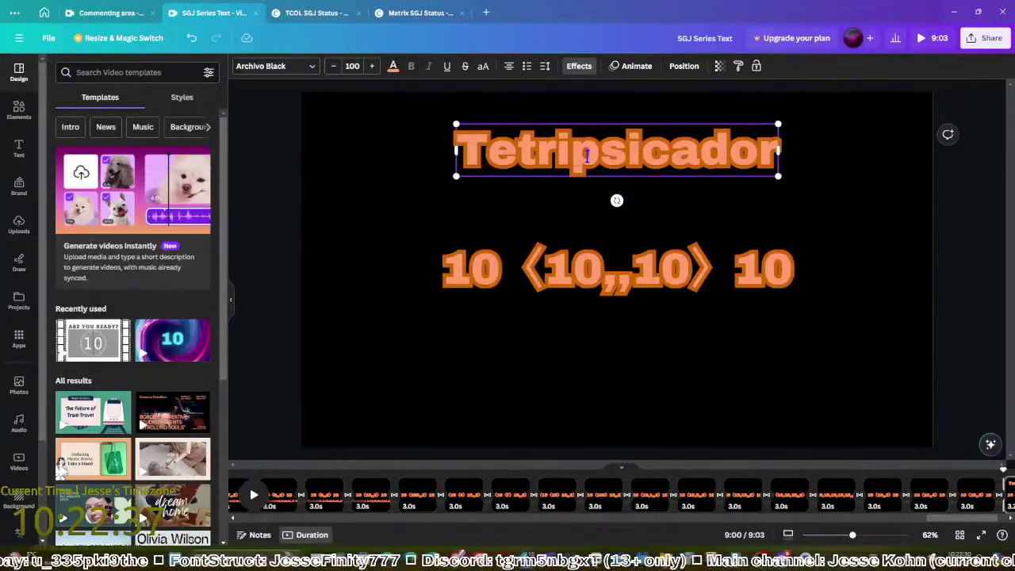
# Clear the title above "10〈10,,10〉10" and enter the placeholder "[Name?]" instead
pyautogui.hotkey('ctrl', 'a')
pyautogui.press('BackSpace')
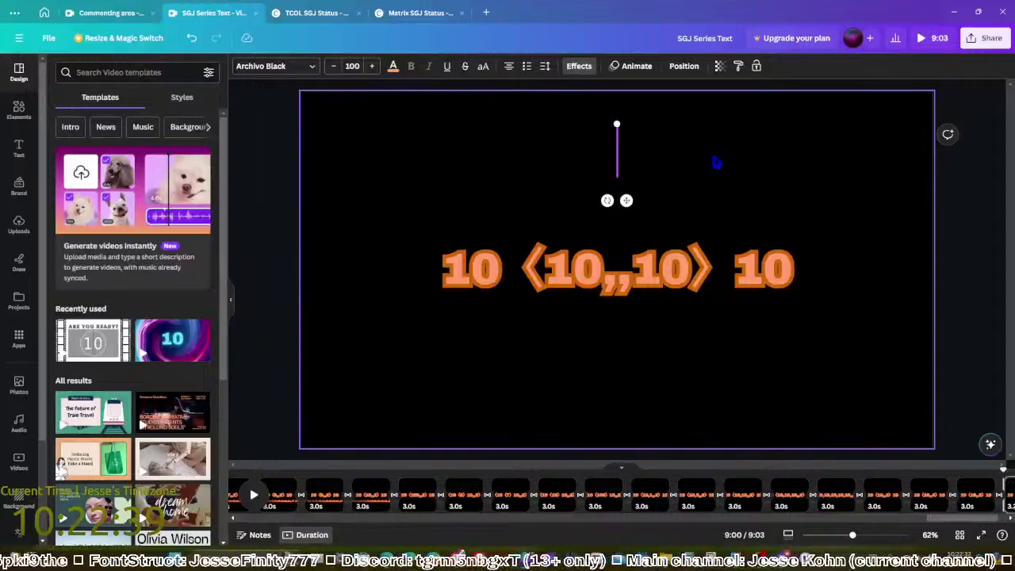
pyautogui.write('P')
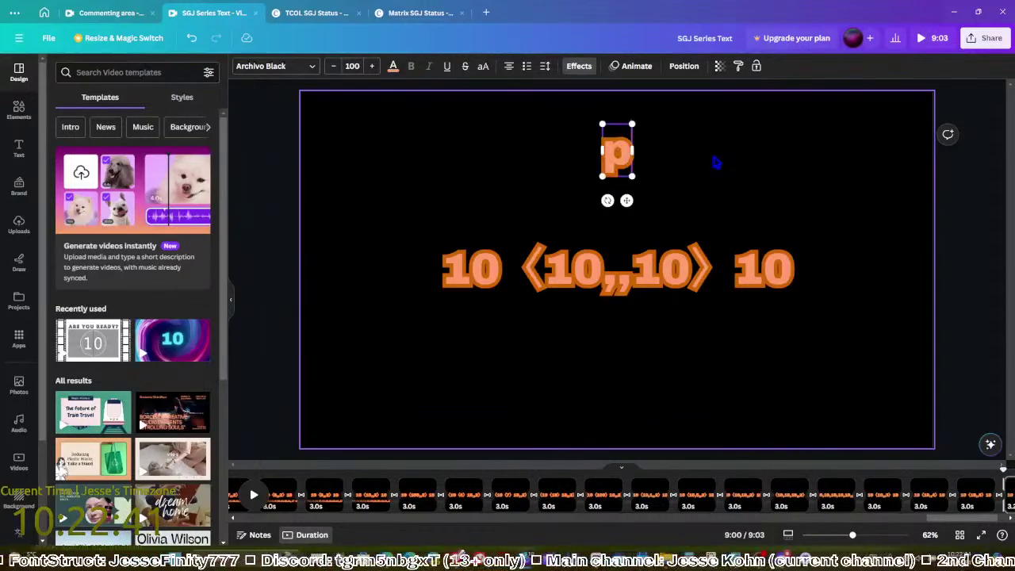
pyautogui.press('BackSpace')
pyautogui.write('[Name?]')
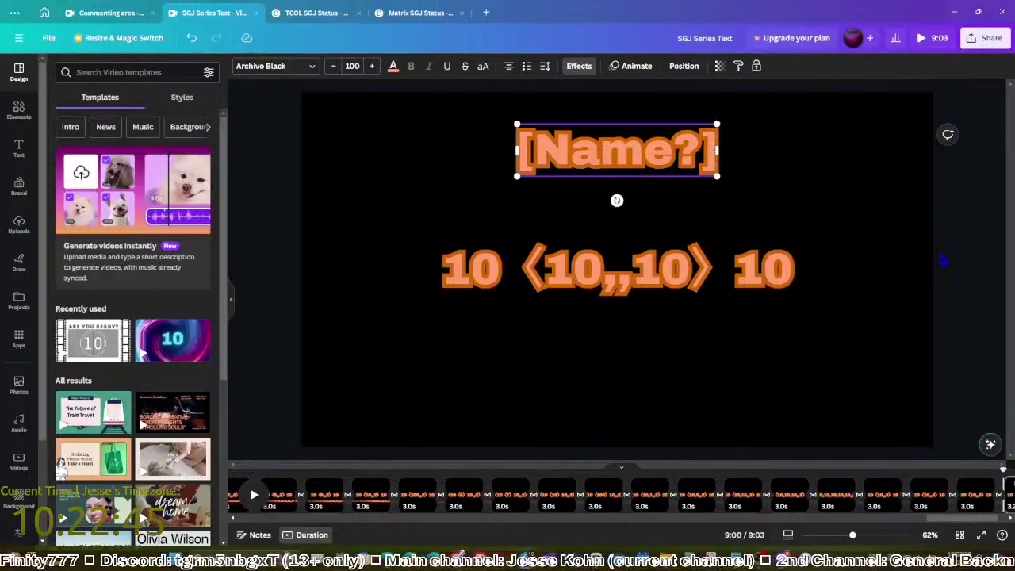
pyautogui.click(969, 529)
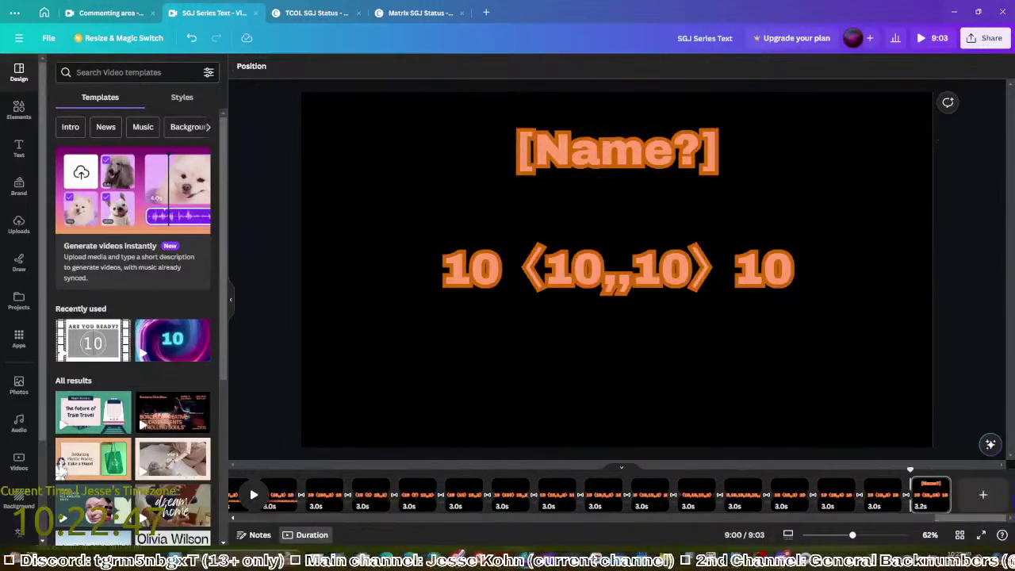
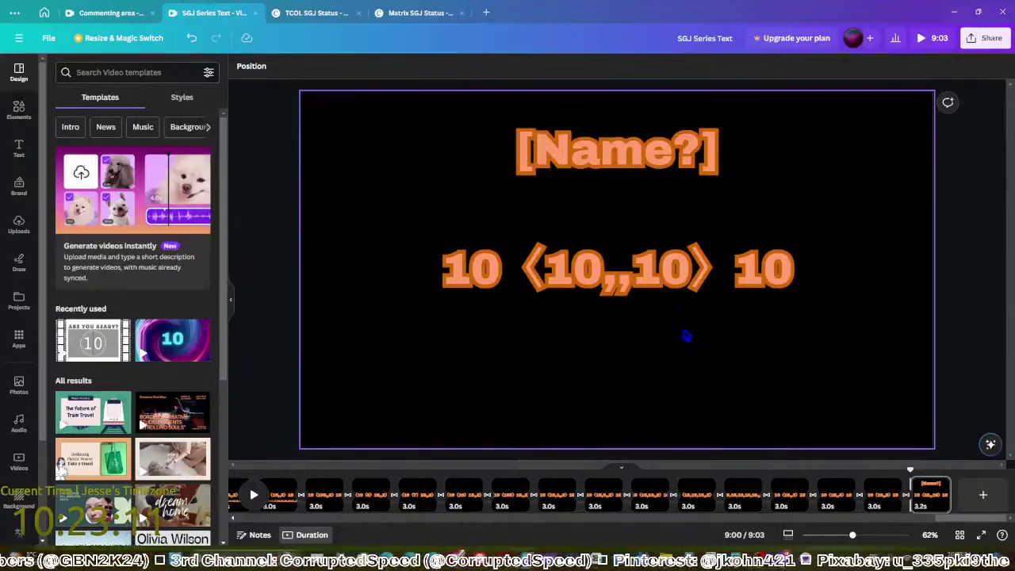
pyautogui.click(637, 290)
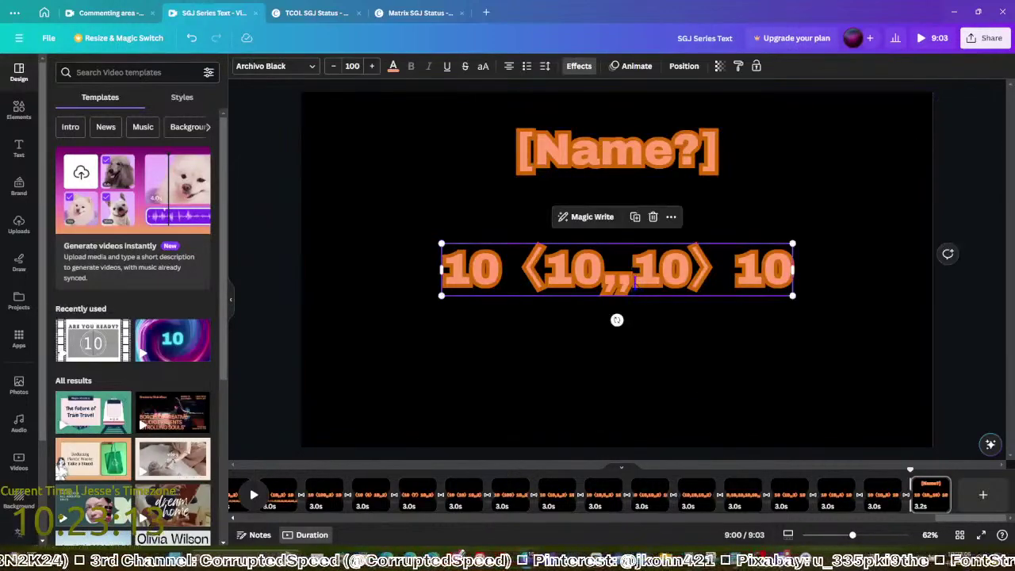
pyautogui.click(637, 290)
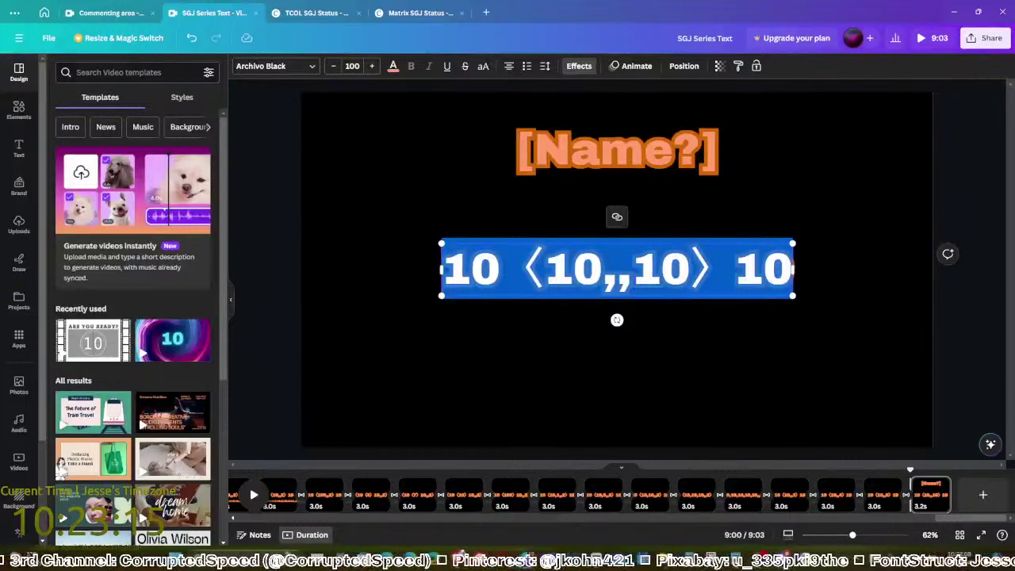
pyautogui.press('Escape')
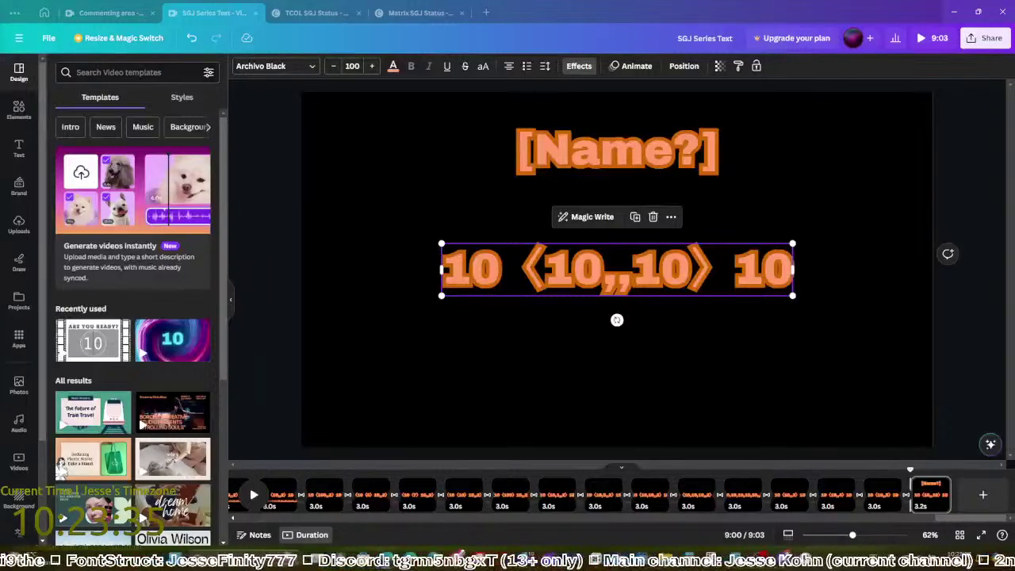
# Replace the title above the "10〈10,,10〉10" heading with "Quadroador"
pyautogui.doubleClick(608, 143)
pyautogui.write('quadroador')
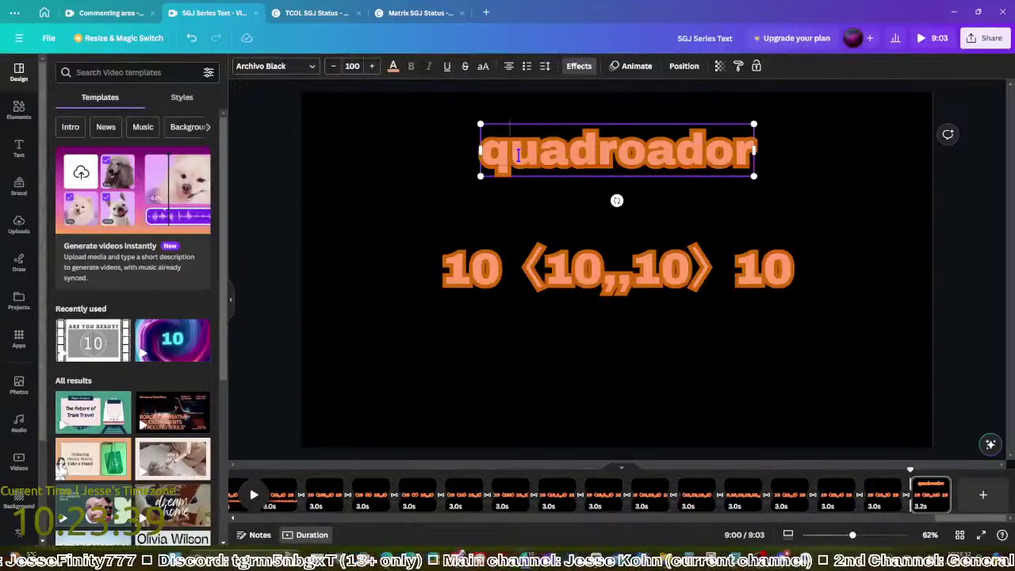
pyautogui.press('BackSpace')
pyautogui.write('Q')
pyautogui.click(966, 508)
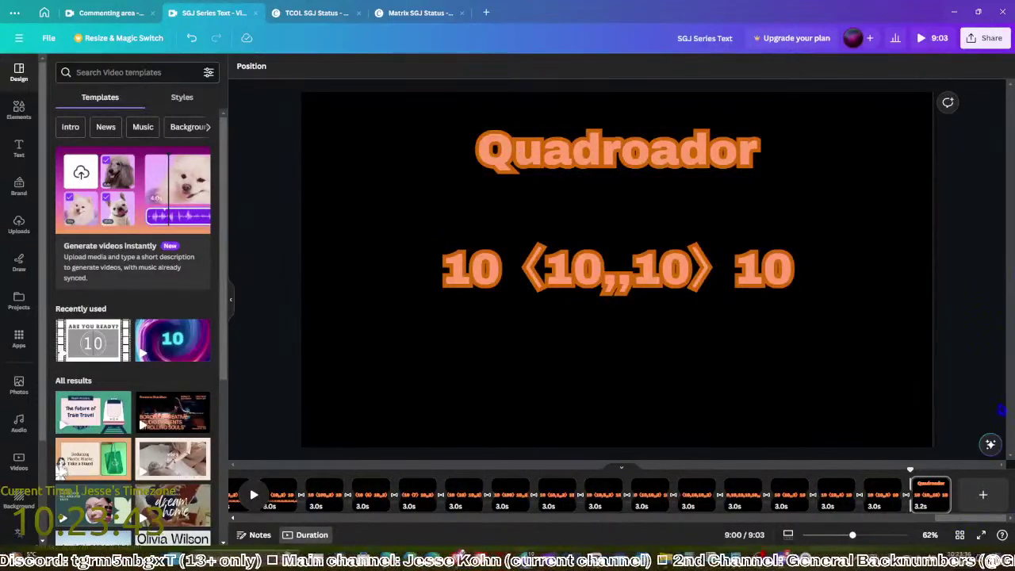
# Duplicate the Quadroador page, delete the copy's title and change its heading to "10〈10,,100〉10"
pyautogui.hotkey('ctrl', 'd')
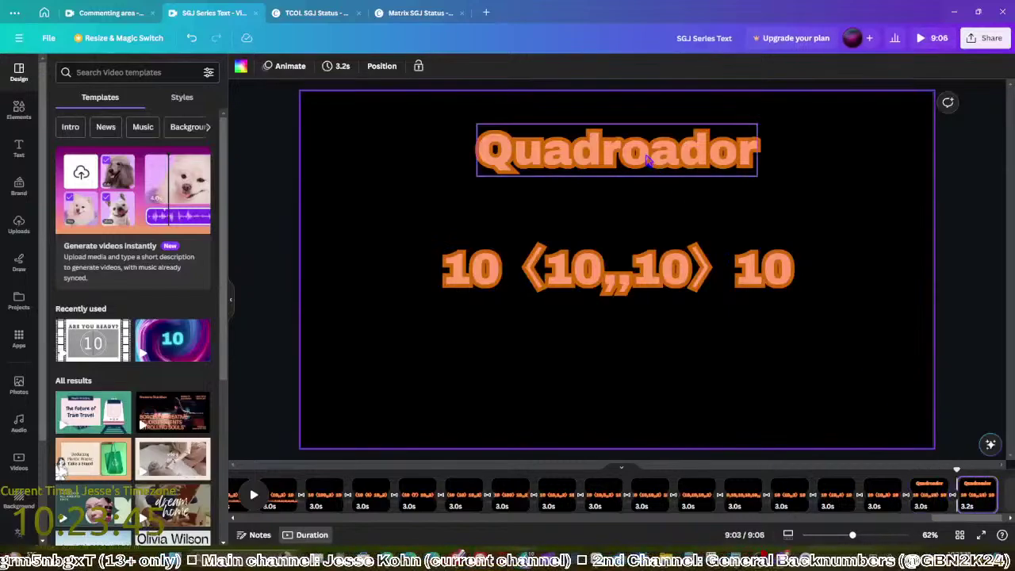
pyautogui.click(647, 158)
pyautogui.press('Delete')
pyautogui.click(689, 279)
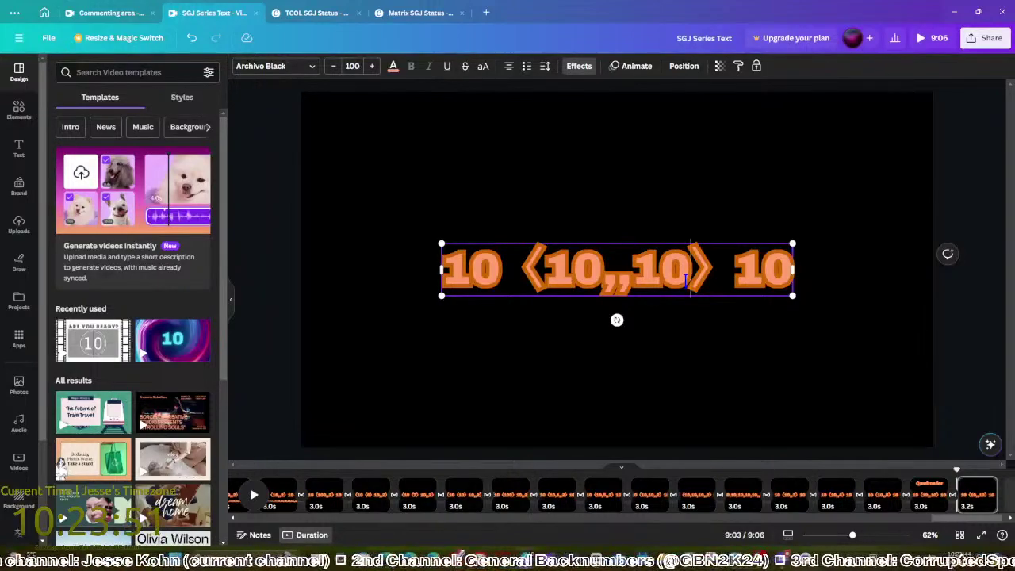
pyautogui.write('0')
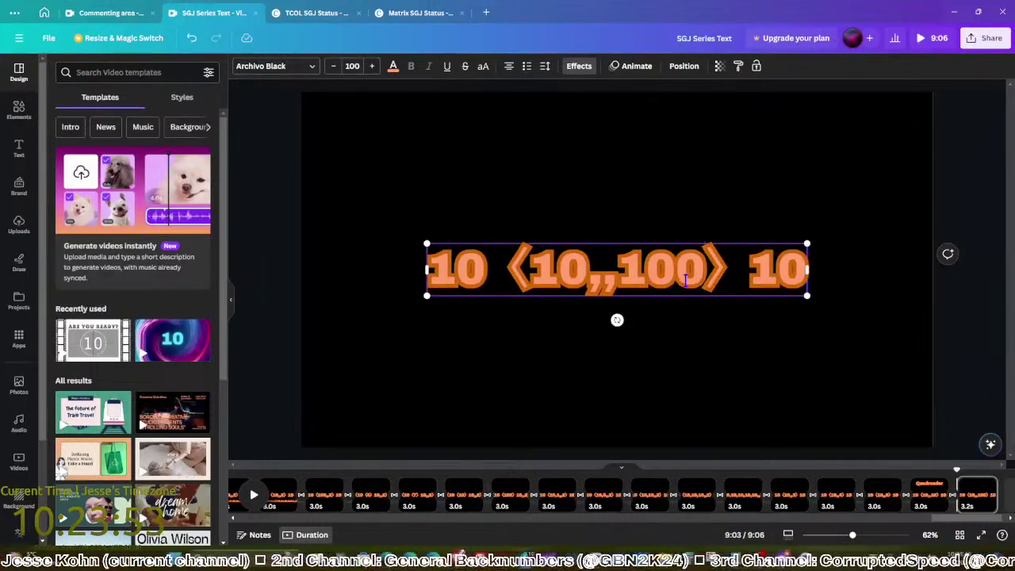
# Duplicate the "10〈10,,100〉10" page and change the copy's heading to "10〈10,,10〈〉10〉10", leaving the inner brackets empty
pyautogui.click(981, 383)
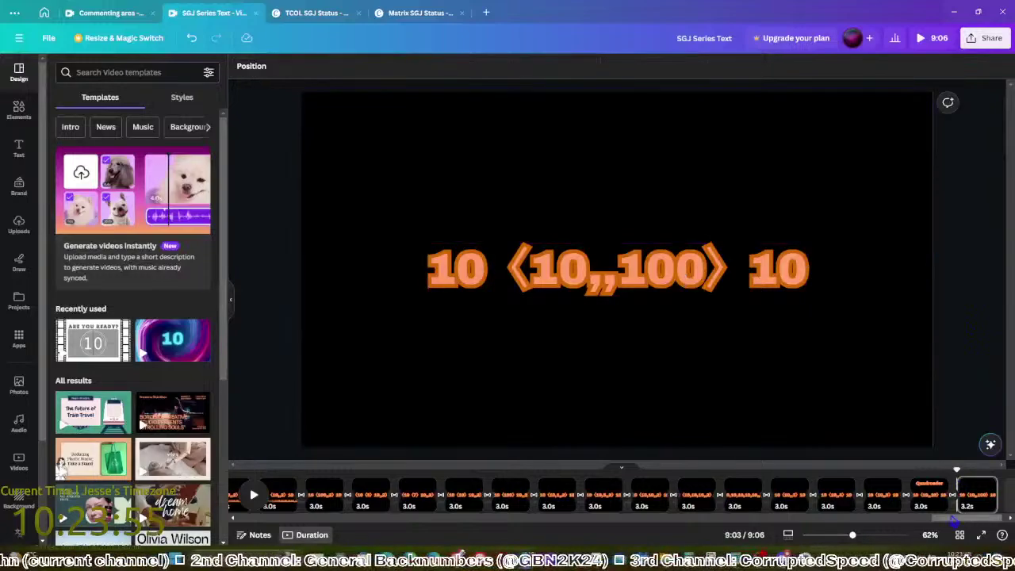
pyautogui.hscroll(2, 955, 508)
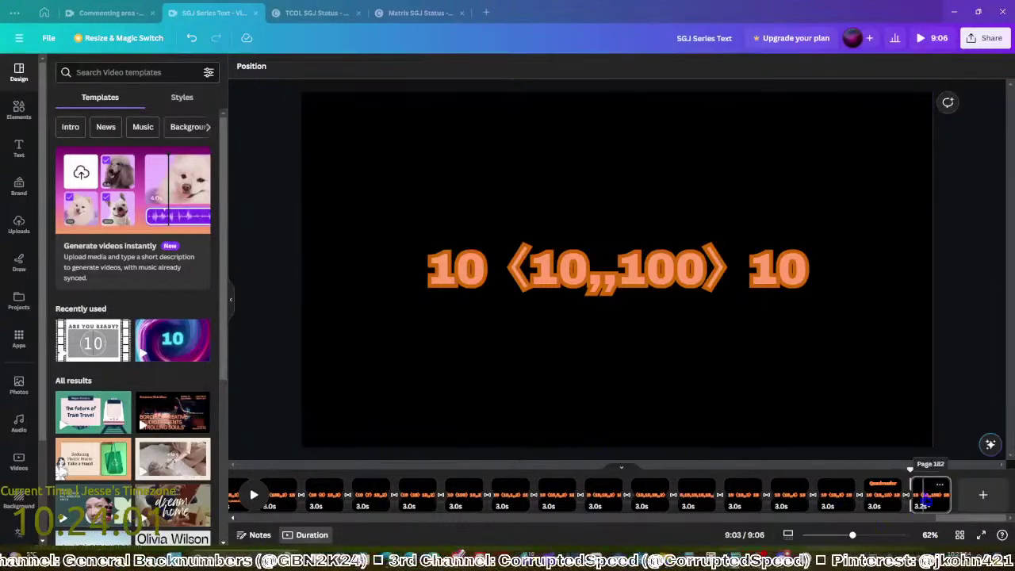
pyautogui.click(983, 494)
pyautogui.click(711, 284)
pyautogui.click(708, 280)
pyautogui.hotkey('shift', 'Left')
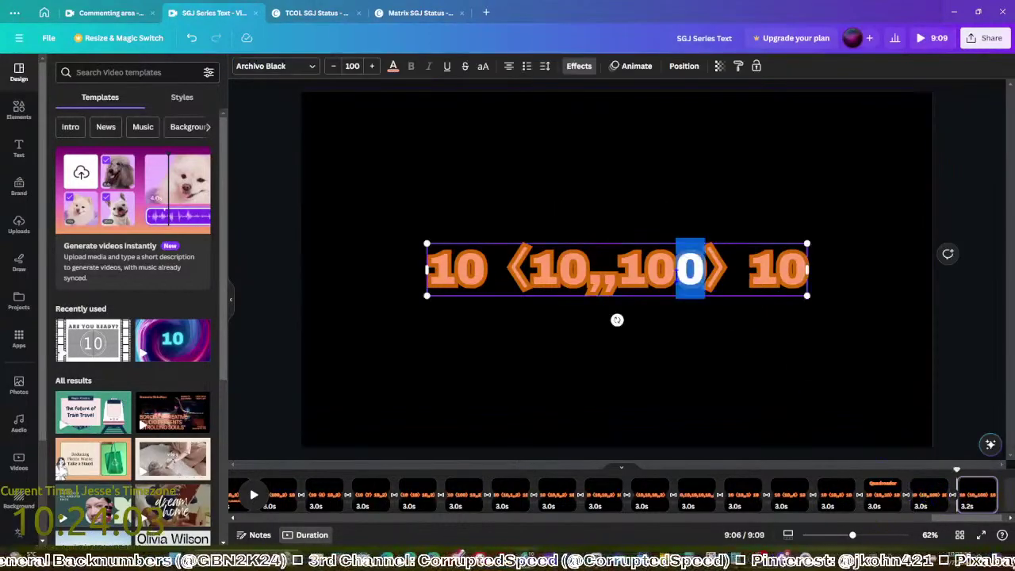
pyautogui.hotkey('ctrl', 'v')
pyautogui.write('10')
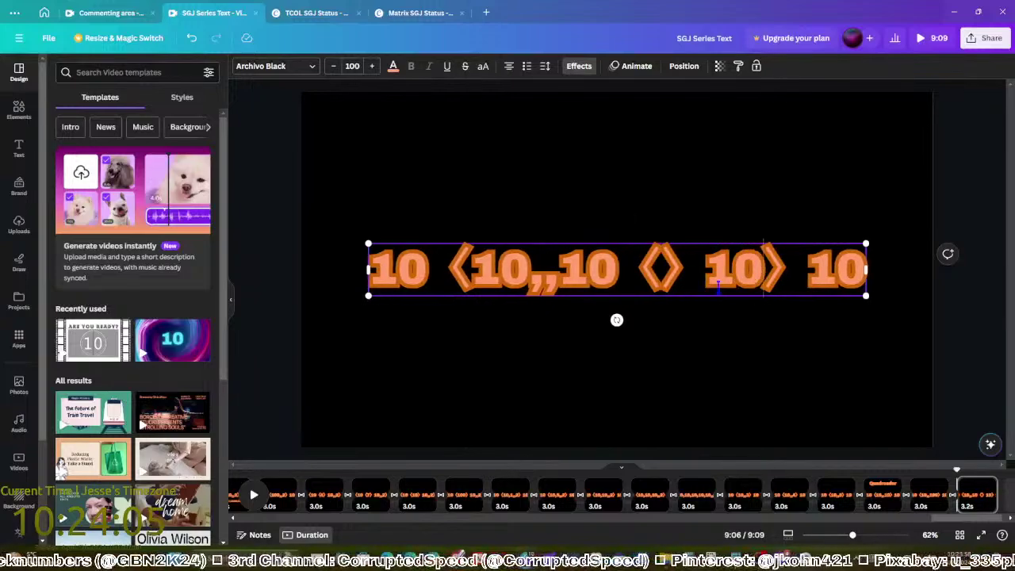
# Enter 4 inside the empty inner brackets so the heading reads "10〈10,,10〈4〉10〉10"
pyautogui.press('Left')
pyautogui.press('Left')
pyautogui.press('Left')
pyautogui.press('Left')
pyautogui.write('3')
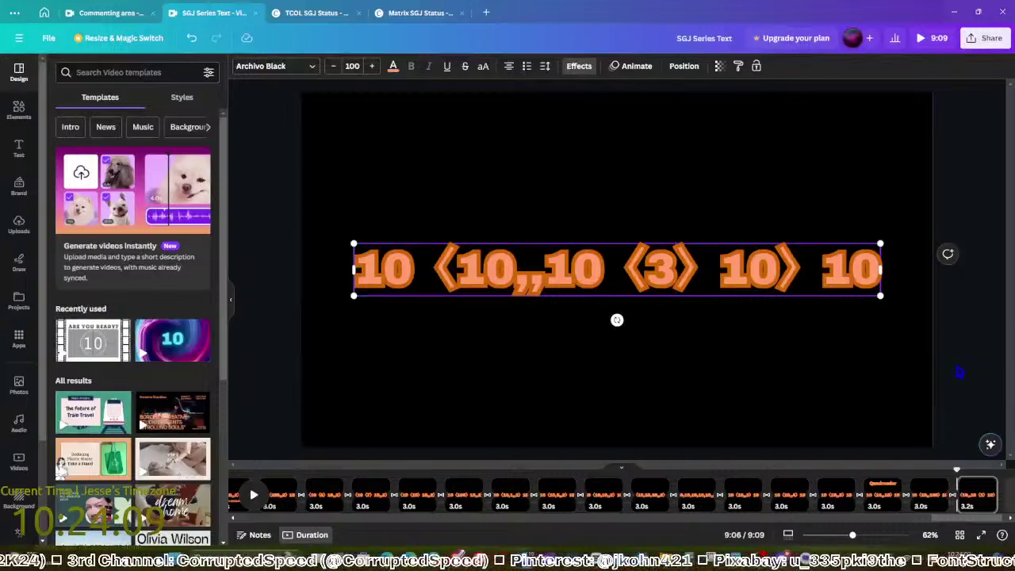
pyautogui.press('BackSpace')
pyautogui.write('4')
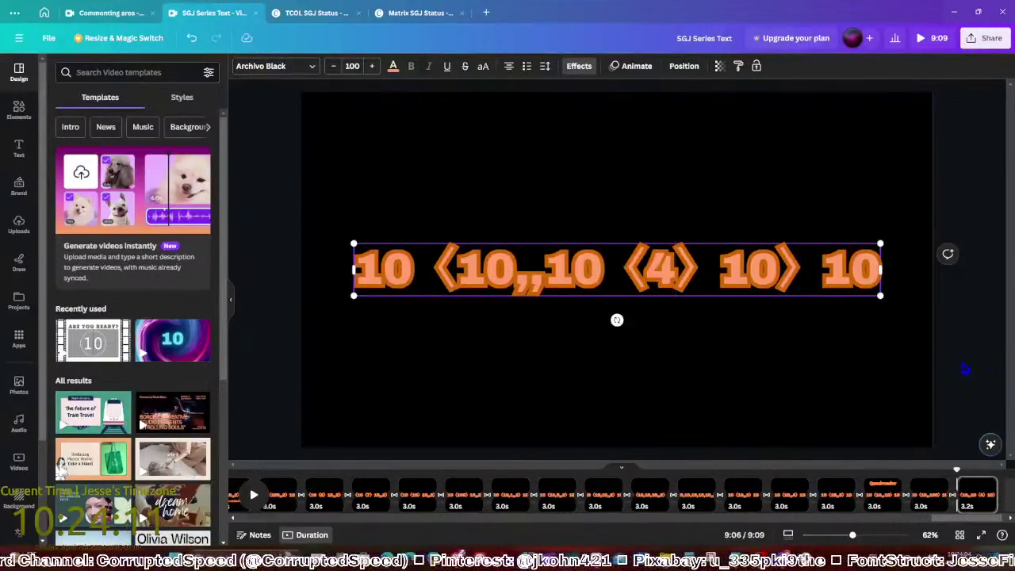
pyautogui.click(966, 365)
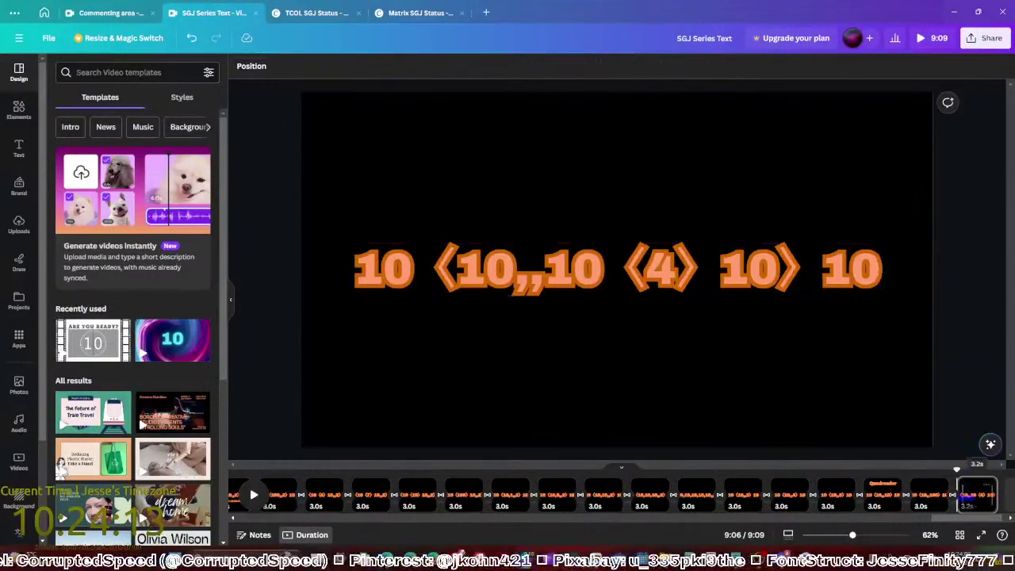
# Duplicate this page and change the copy's heading to "10〈10,,10〈7〉10〉10"
pyautogui.hotkey('ctrl', 'd')
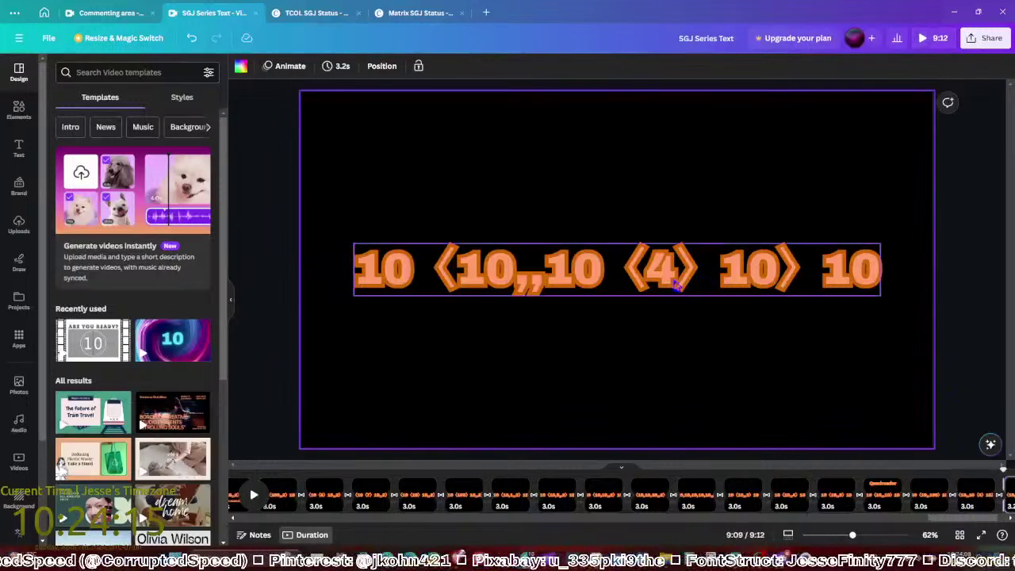
pyautogui.doubleClick(662, 269)
pyautogui.write('7')
pyautogui.click(925, 460)
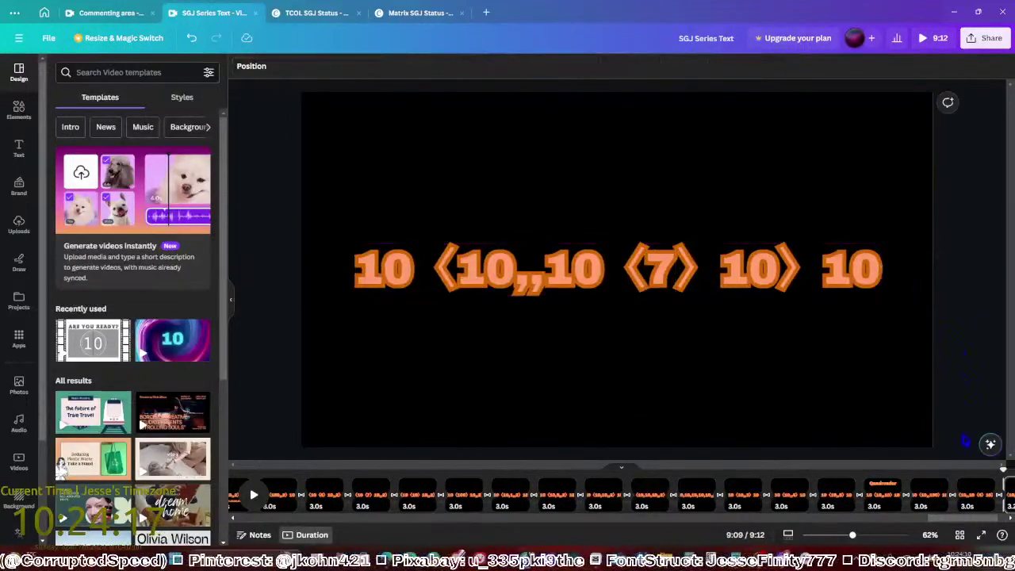
# Duplicate the page again and set the new heading to "10〈10,,10〈10〉10〉10"
pyautogui.hotkey('ctrl', 'd')
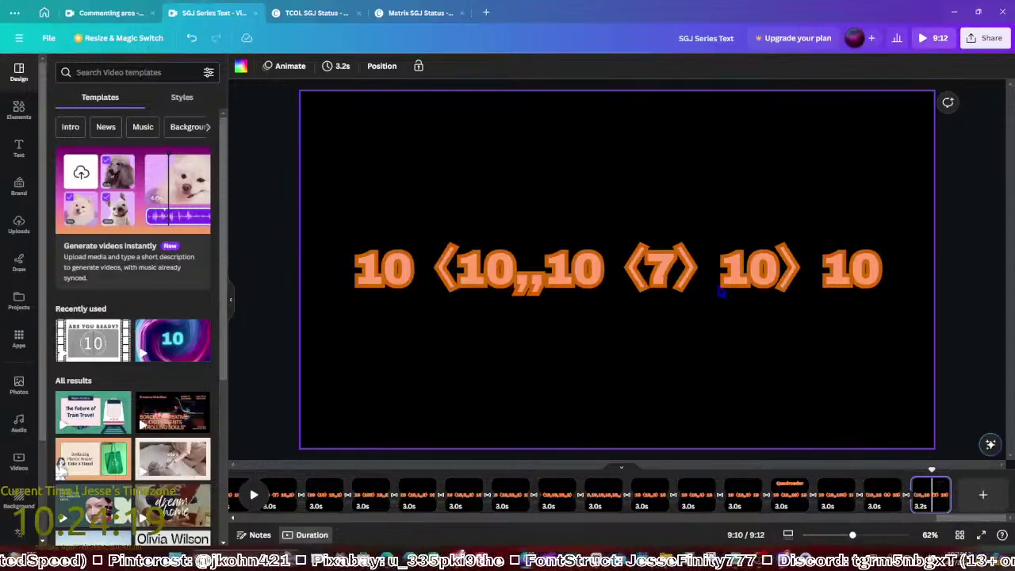
pyautogui.doubleClick(672, 270)
pyautogui.write('10')
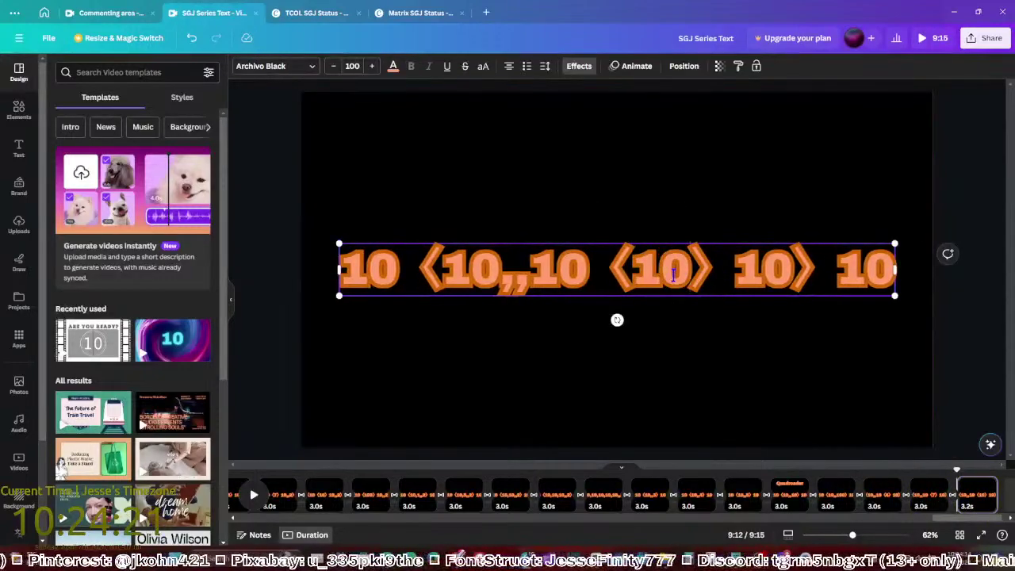
pyautogui.click(945, 359)
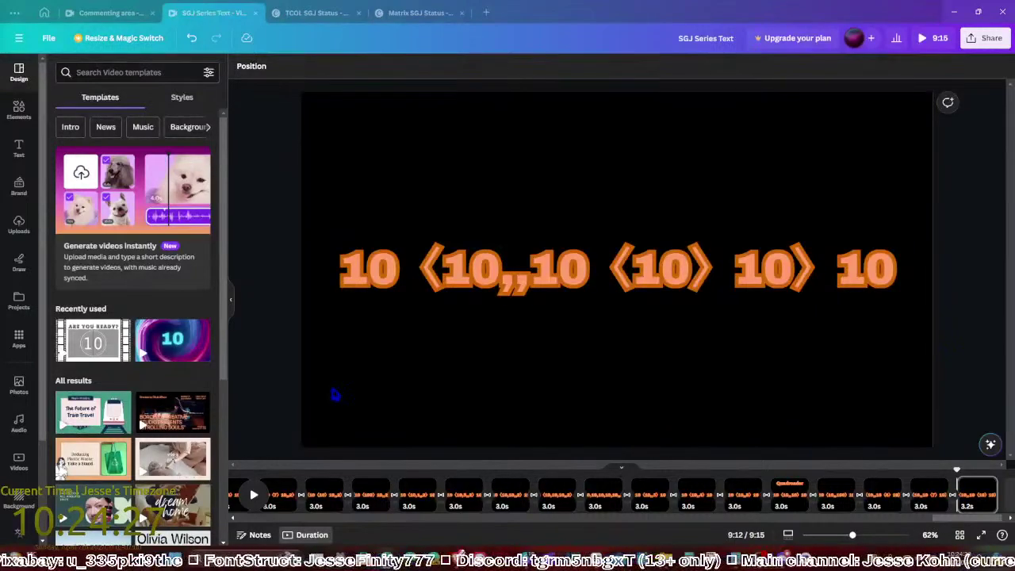
# Add another duplicate page with the innermost value extended to 100, giving "10〈10,,10〈100〉10〉10"
pyautogui.click(885, 385)
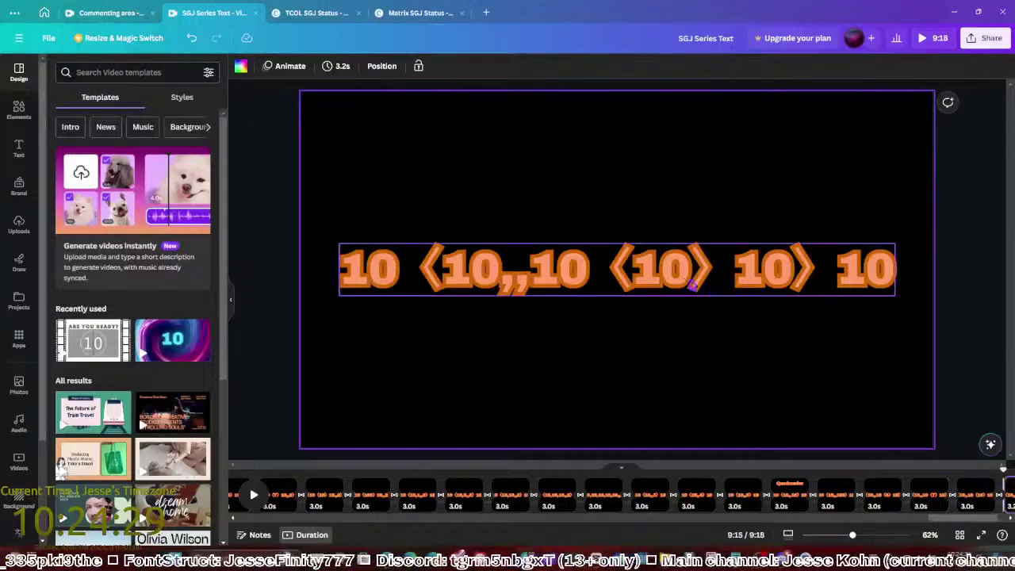
pyautogui.click(691, 283)
pyautogui.write('0')
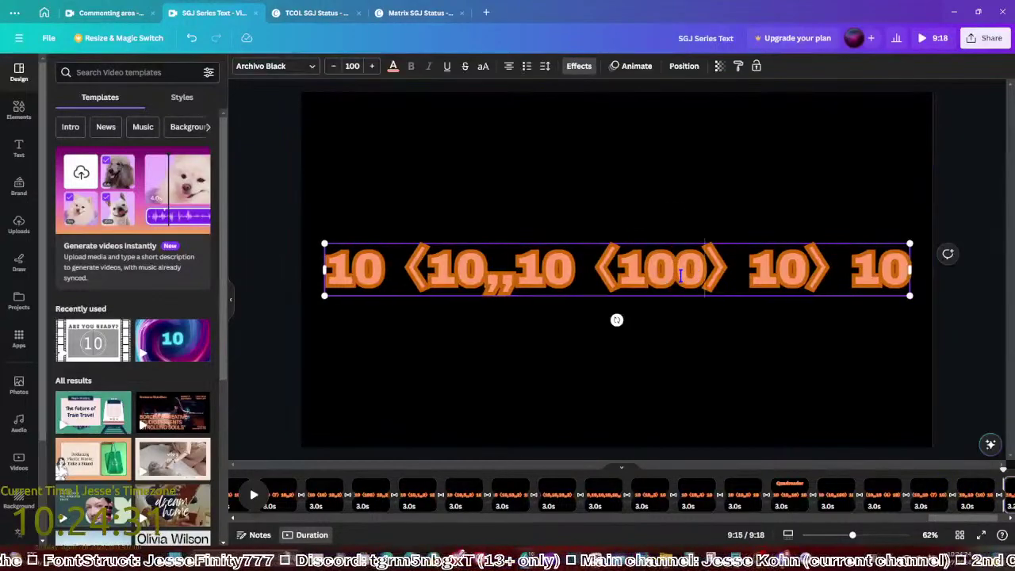
pyautogui.click(924, 352)
# Review the headings and Matrix Level lines on earlier pages, including the "10〈5,1,1〉10", "10〈6,1〉10" and "10〈10,1〉10" pages
pyautogui.hscroll(2, 942, 508)
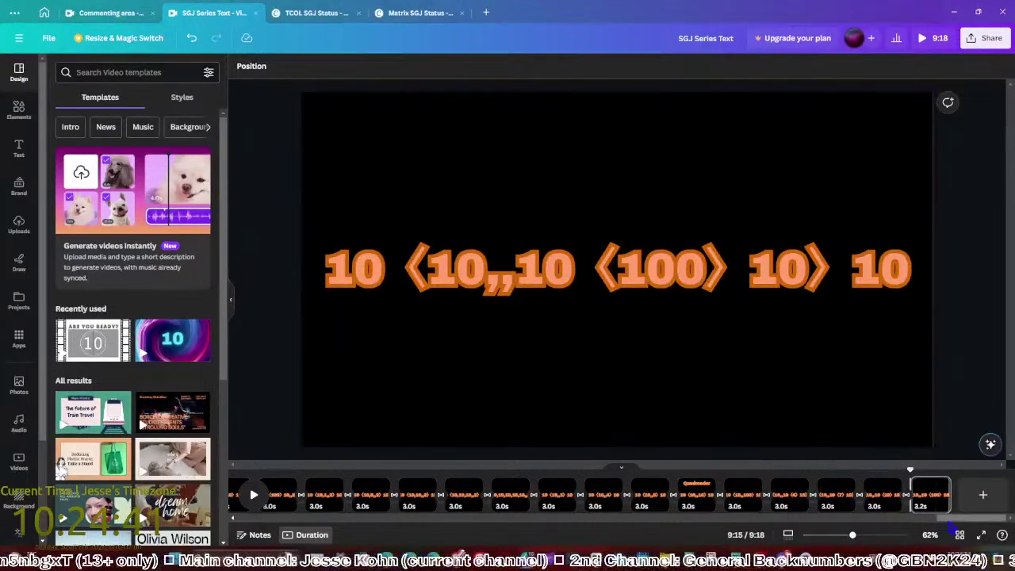
pyautogui.moveTo(950, 521); pyautogui.dragTo(589, 519)
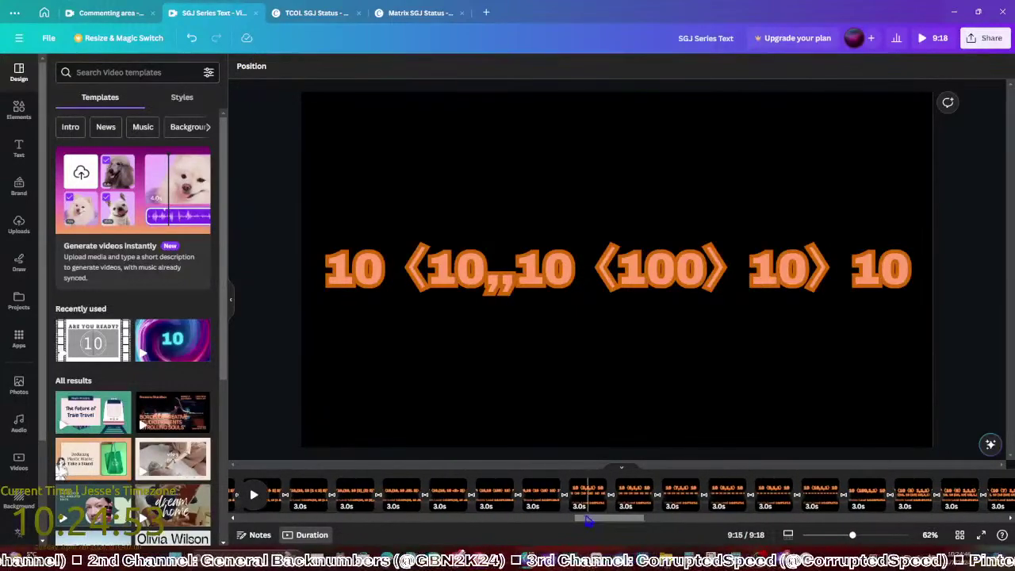
pyautogui.click(541, 495)
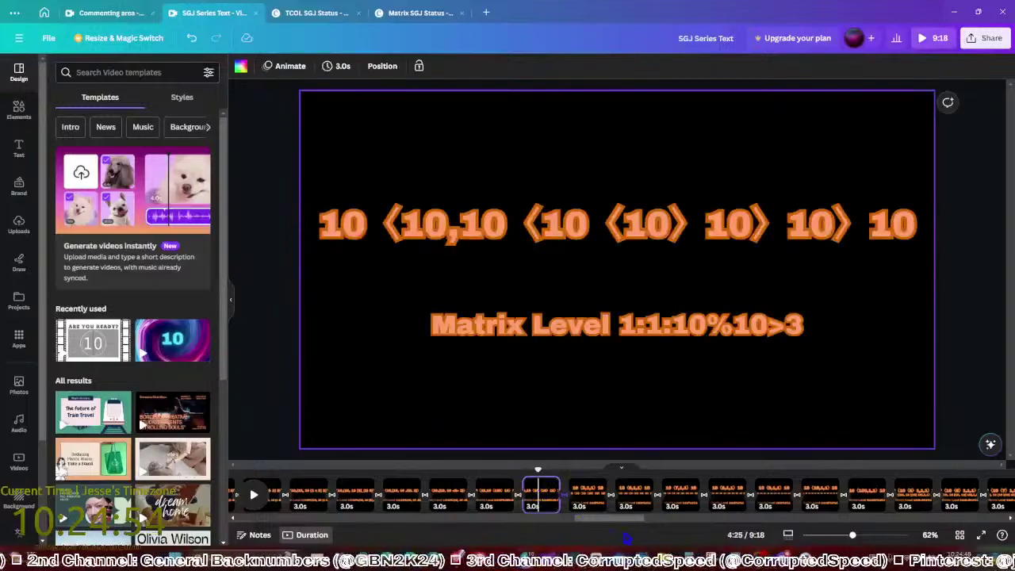
pyautogui.click(588, 495)
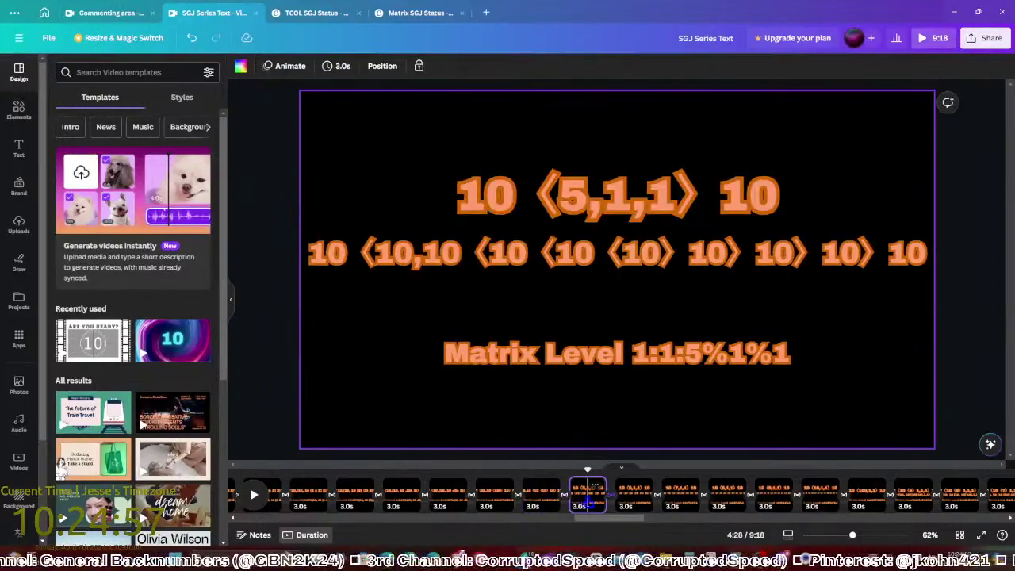
pyautogui.click(547, 495)
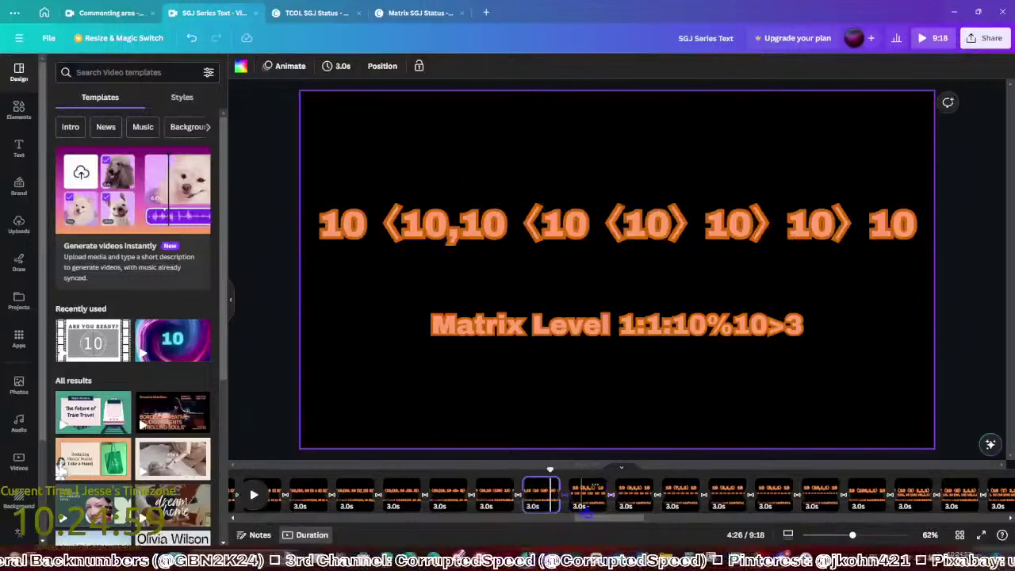
pyautogui.moveTo(587, 514); pyautogui.dragTo(279, 520)
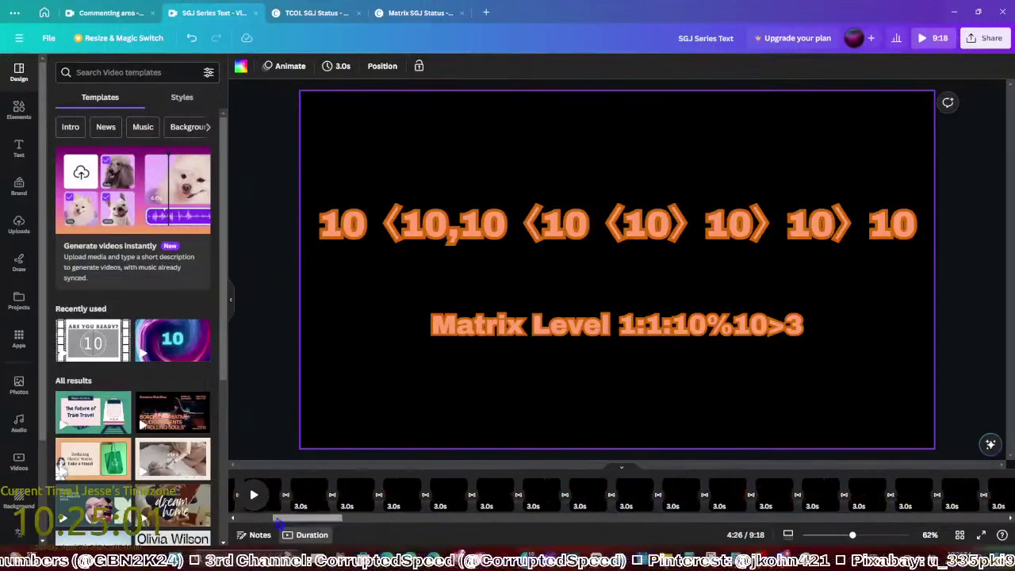
pyautogui.click(299, 494)
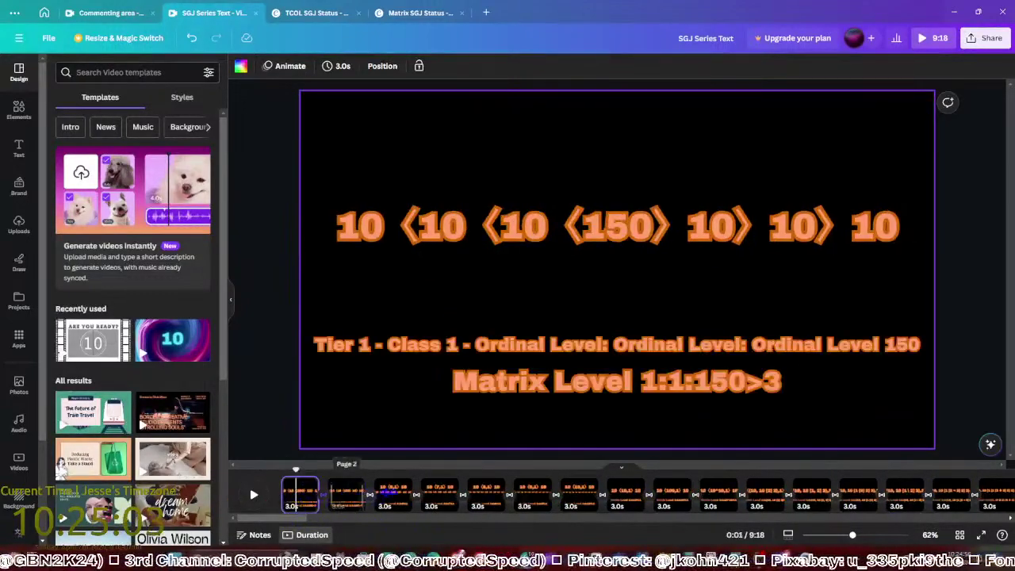
pyautogui.click(393, 494)
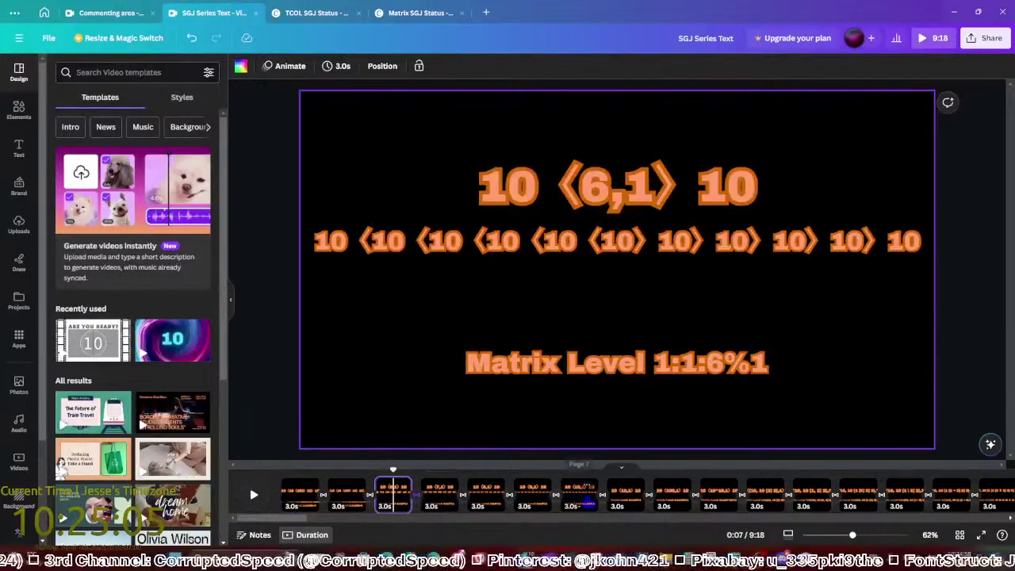
pyautogui.click(625, 493)
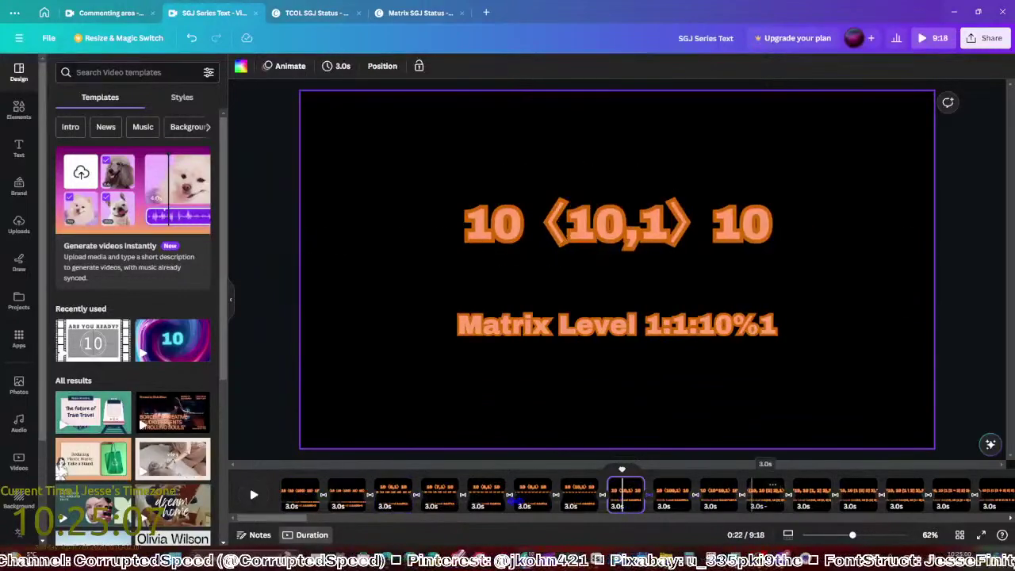
pyautogui.moveTo(293, 519); pyautogui.dragTo(319, 523)
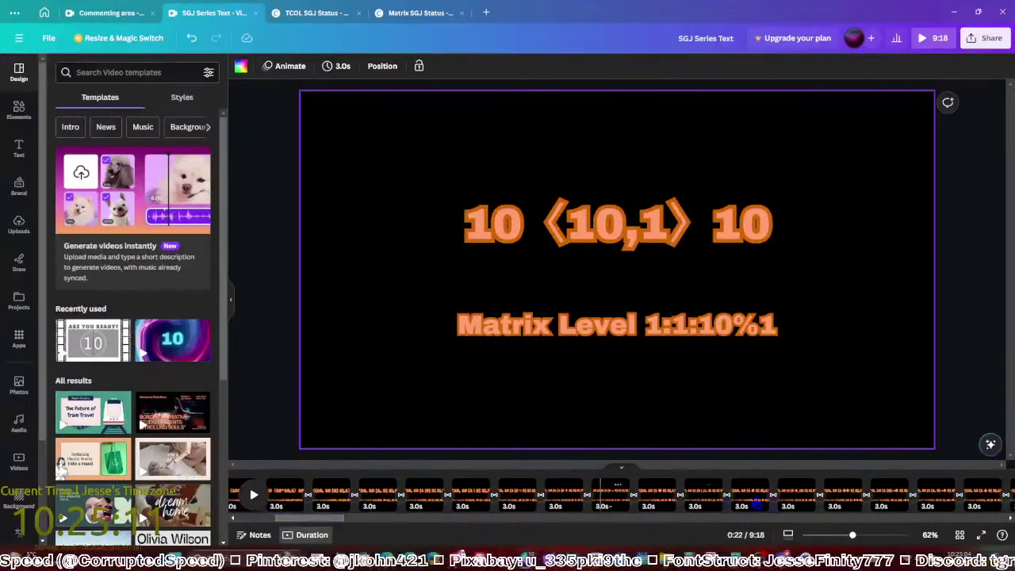
pyautogui.click(847, 493)
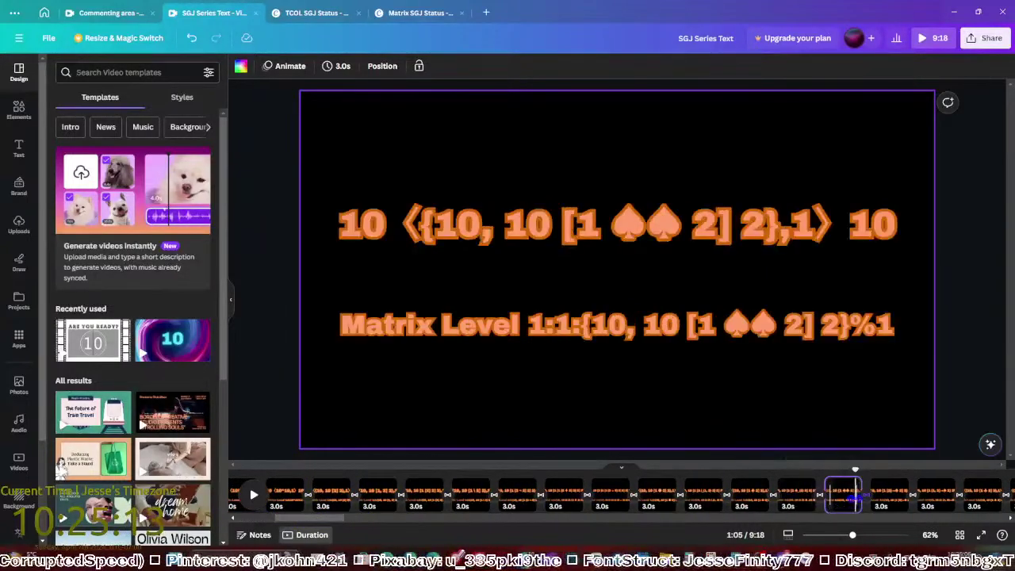
pyautogui.click(906, 408)
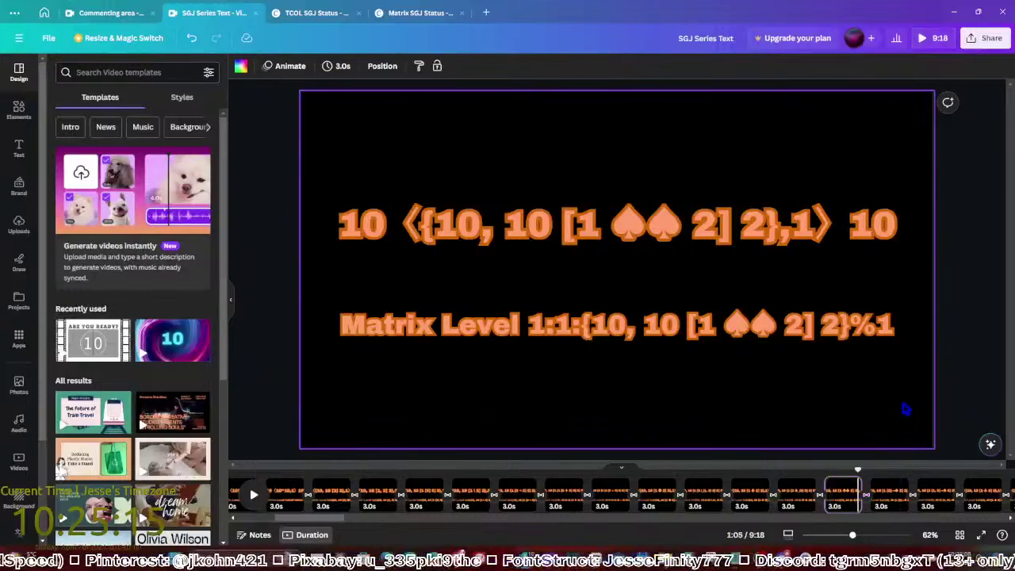
# Go through the earlier pages one by one, from the double-spade notation page to the "Diatrocator" page
pyautogui.press('Right')
pyautogui.press('Right')
pyautogui.press('Right')
pyautogui.press('Right')
pyautogui.press('Right')
pyautogui.press('Right')
pyautogui.press('Right')
pyautogui.press('Right')
pyautogui.press('Right')
pyautogui.press('Right')
pyautogui.press('Right')
pyautogui.press('Right')
pyautogui.press('Right')
pyautogui.press('Right')
pyautogui.press('Right')
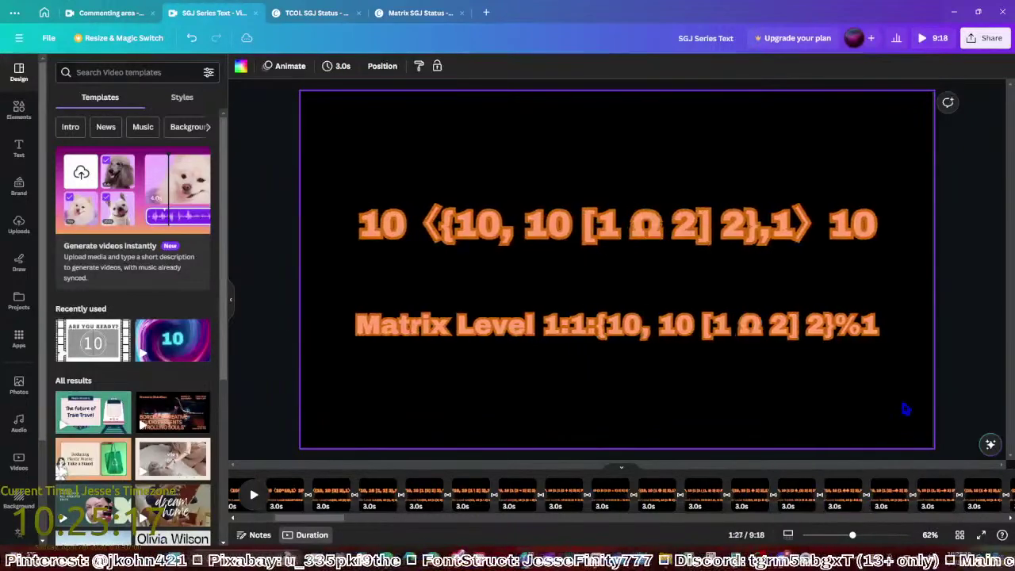
pyautogui.press('Right')
pyautogui.press('Right')
pyautogui.press('Right')
pyautogui.press('Right')
pyautogui.press('Right')
pyautogui.press('Right')
pyautogui.press('Right')
pyautogui.press('Right')
pyautogui.press('Right')
pyautogui.press('Right')
pyautogui.press('Right')
pyautogui.press('Right')
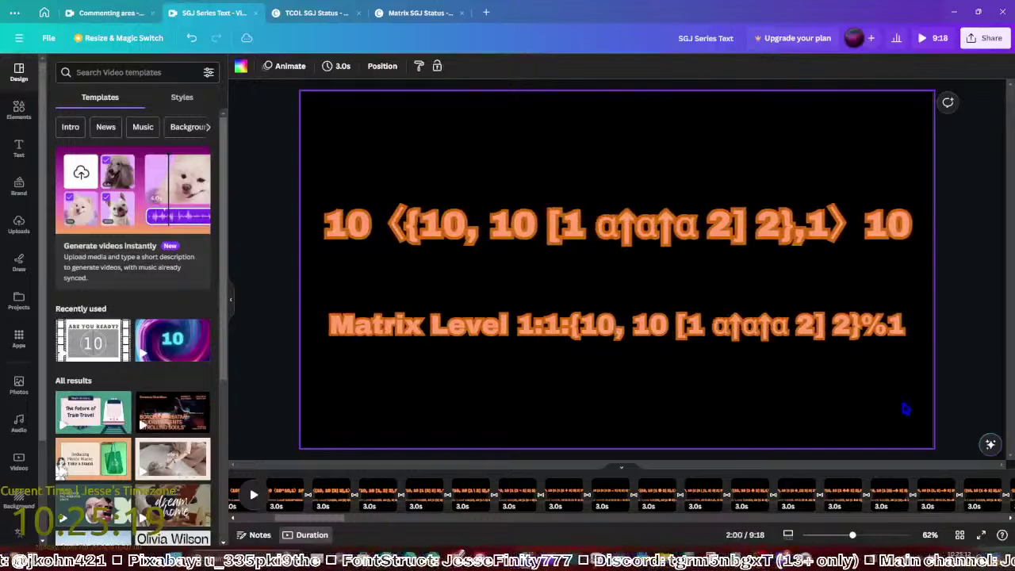
pyautogui.press('Right')
pyautogui.press('Right')
pyautogui.press('Right')
pyautogui.press('Right')
pyautogui.press('Right')
pyautogui.press('Right')
pyautogui.press('Right')
pyautogui.press('Right')
pyautogui.press('Right')
pyautogui.press('Right')
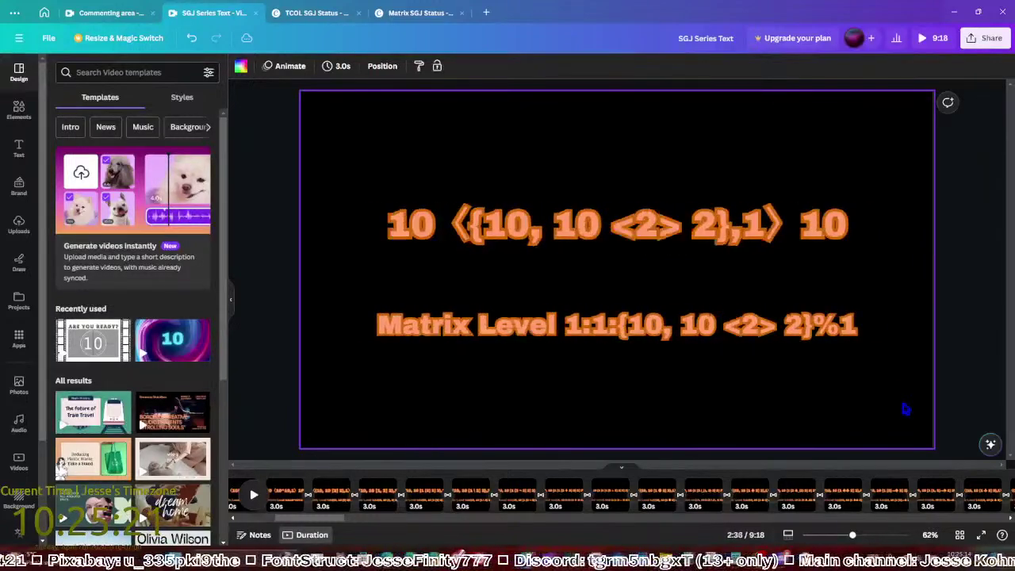
pyautogui.press('Right')
pyautogui.press('Right')
pyautogui.press('Right')
pyautogui.press('Right')
pyautogui.press('Right')
pyautogui.press('Right')
pyautogui.press('Right')
pyautogui.press('Right')
pyautogui.press('Right')
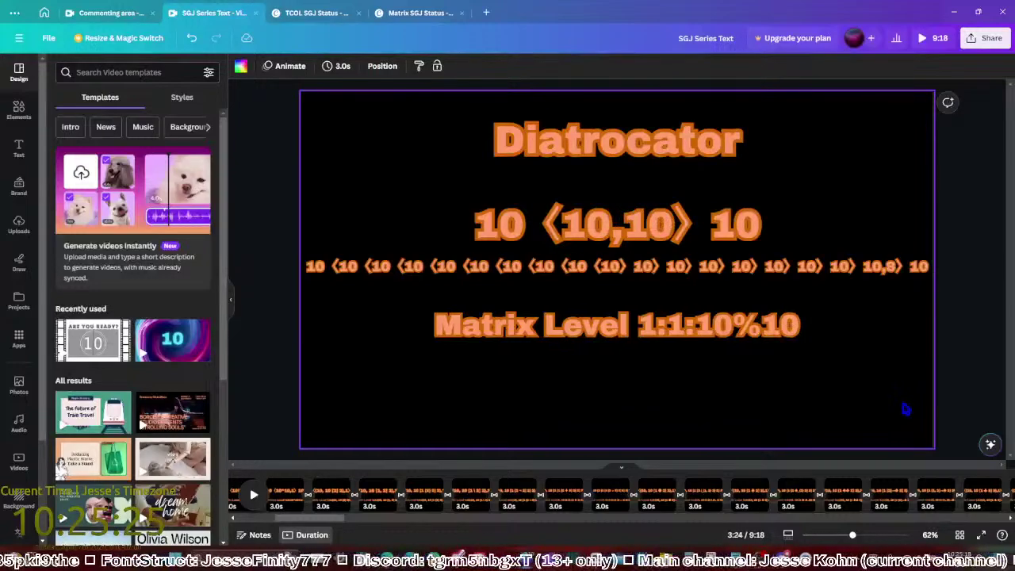
# Check the "Diatrocator" title on the "10〈10,10〉10" page, then bring the end of the page timeline back into view
pyautogui.doubleClick(593, 155)
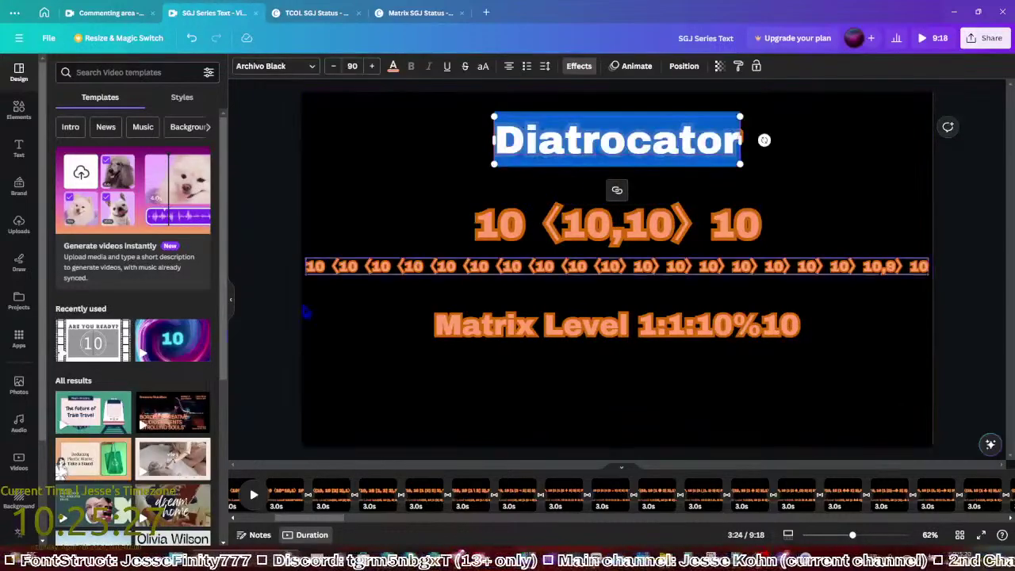
pyautogui.hotkey('alt', 'Tab')
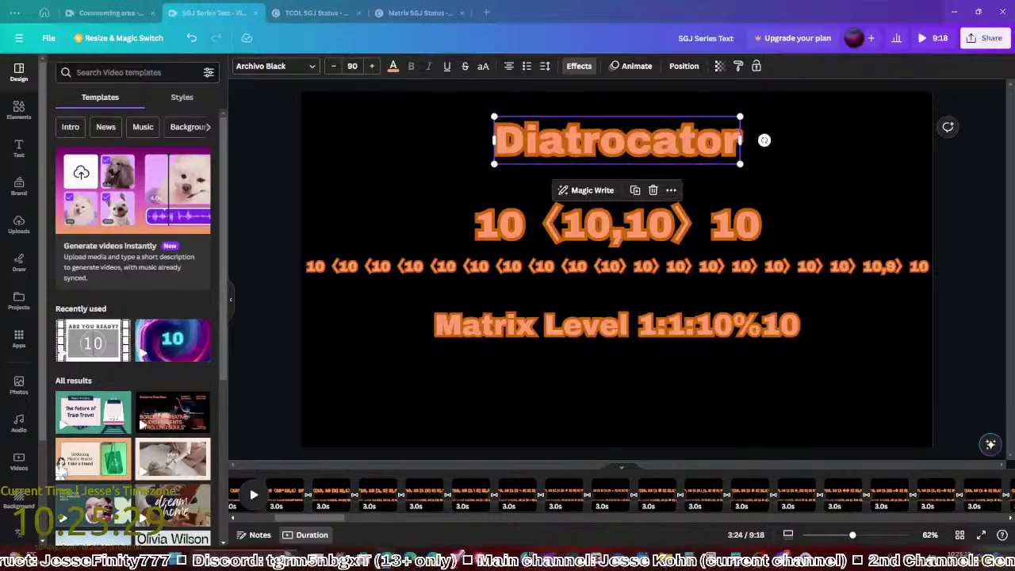
pyautogui.click(528, 435)
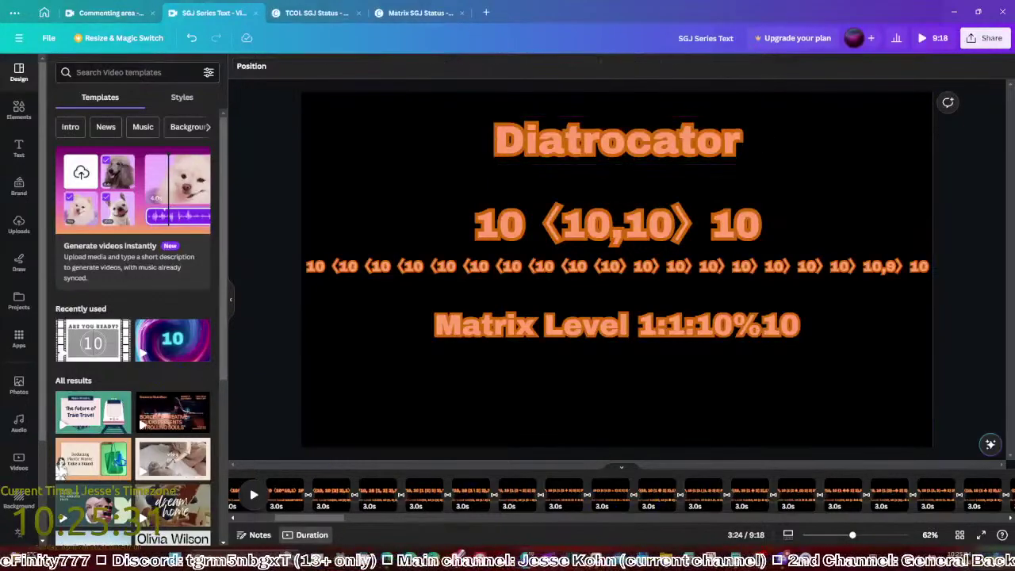
pyautogui.hotkey('alt', 'Tab')
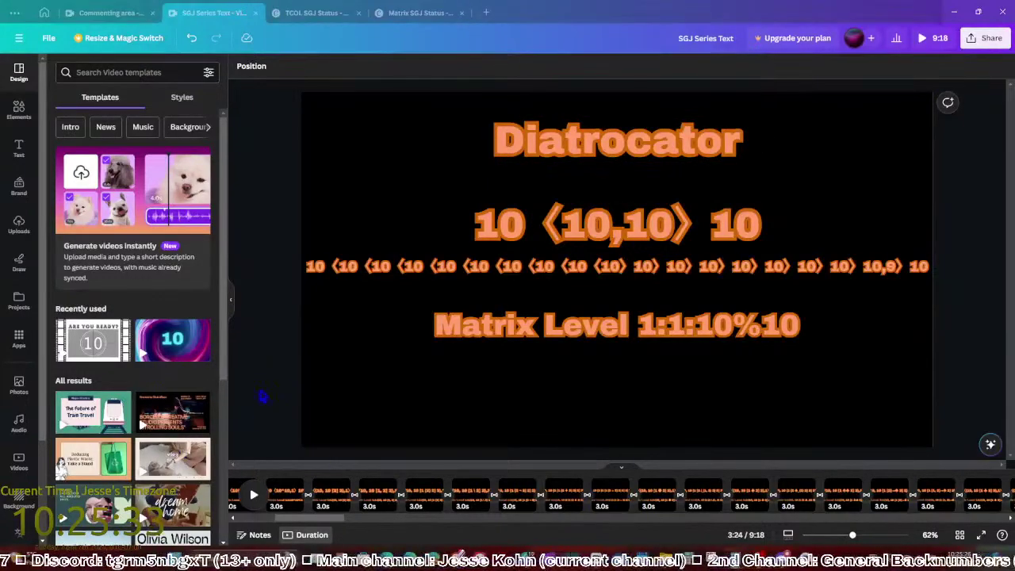
pyautogui.hotkey('alt', 'Tab')
pyautogui.moveTo(324, 517); pyautogui.dragTo(1003, 518)
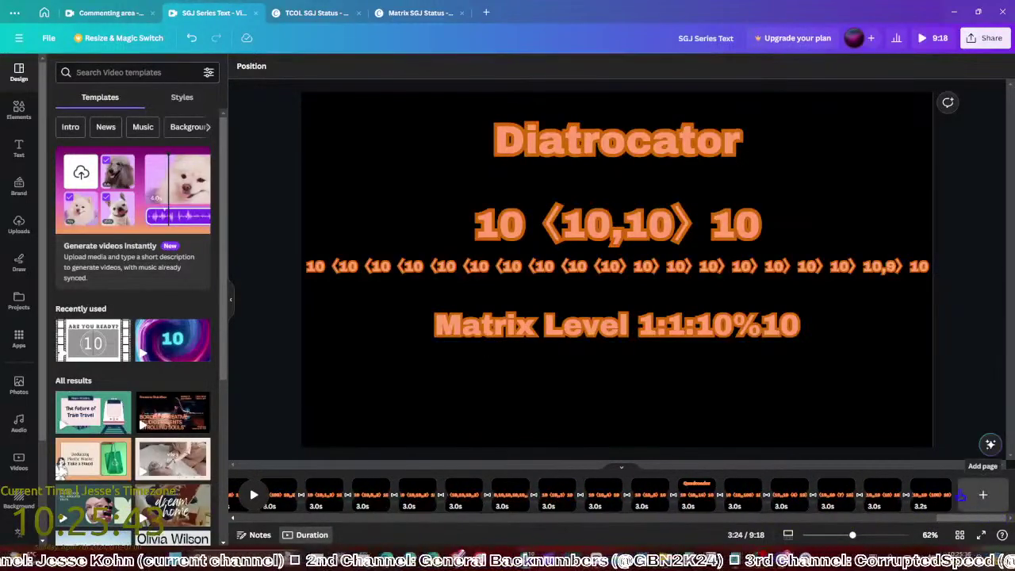
# Duplicate the last page, the one reading "10〈10,,10〈100〉10〉10"
pyautogui.click(932, 495)
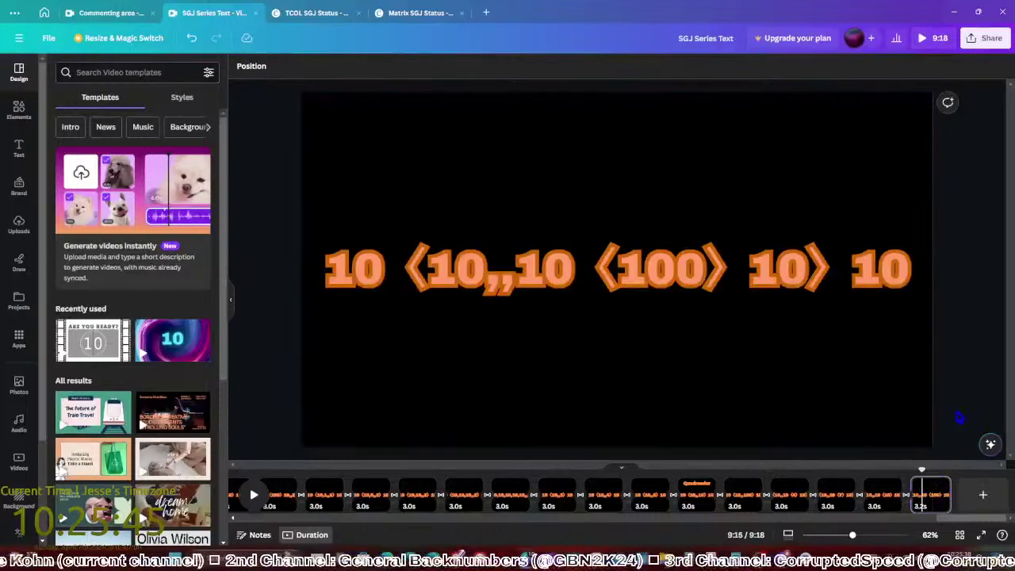
pyautogui.click(930, 493)
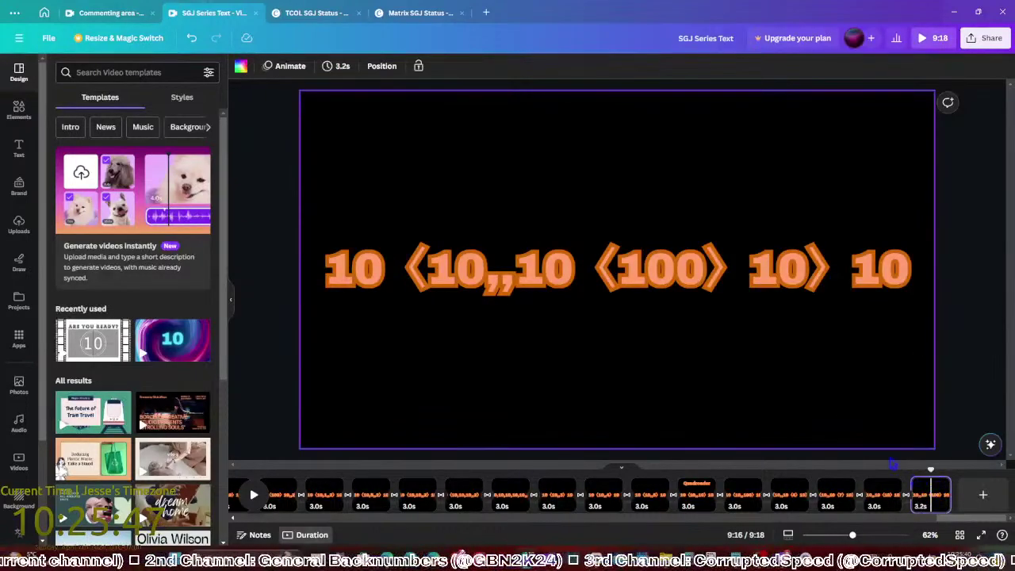
pyautogui.hotkey('ctrl', 'd')
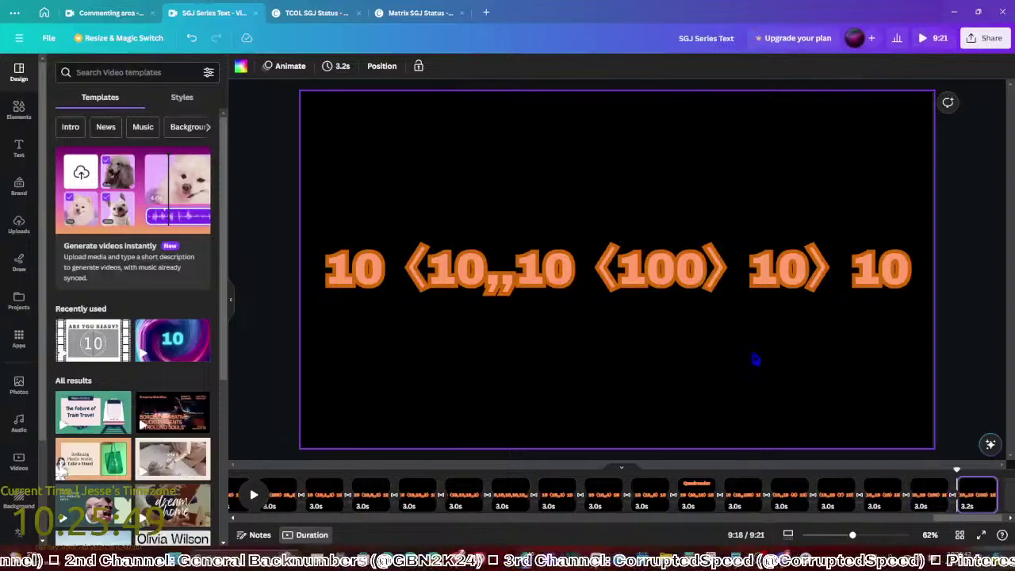
# Switch to the Standard Googology Journey Rulebook and correct the last "stack this same power" example to 10(5,1)10 and Matrix Level 1:1:5%1
pyautogui.moveTo(389, 562)
pyautogui.click(358, 496)
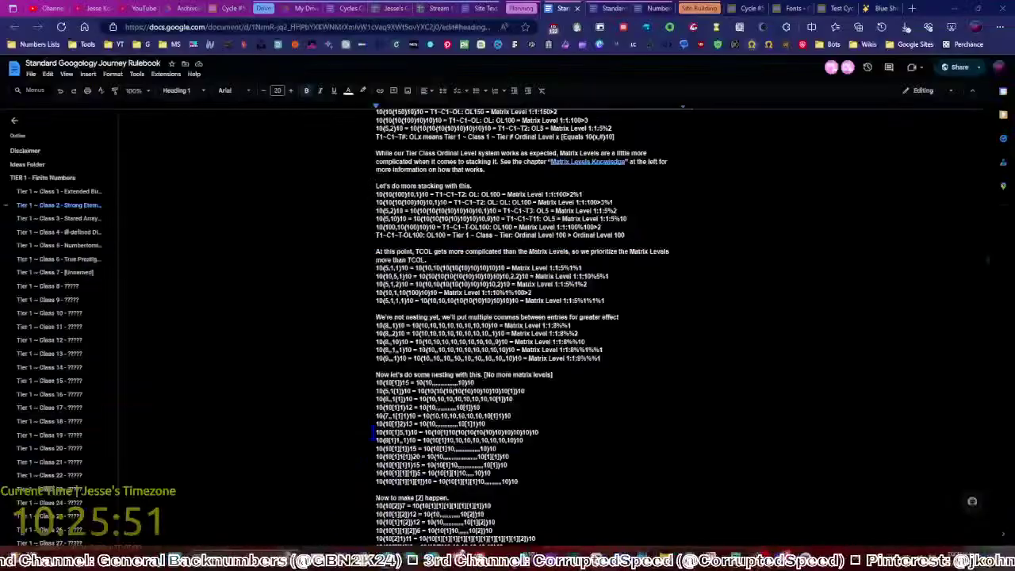
pyautogui.scroll(1, 420, 273)
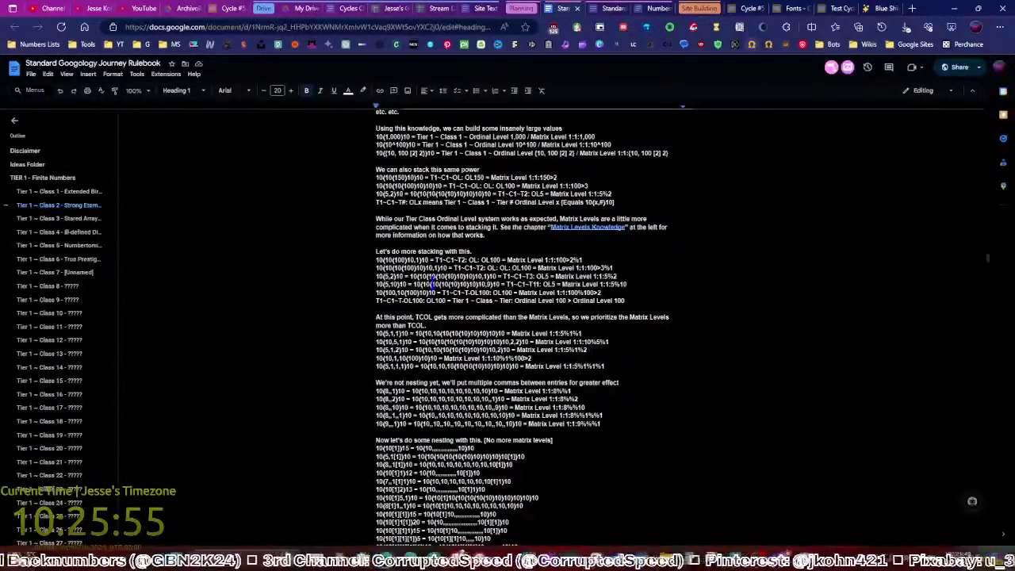
pyautogui.scroll(1, 429, 262)
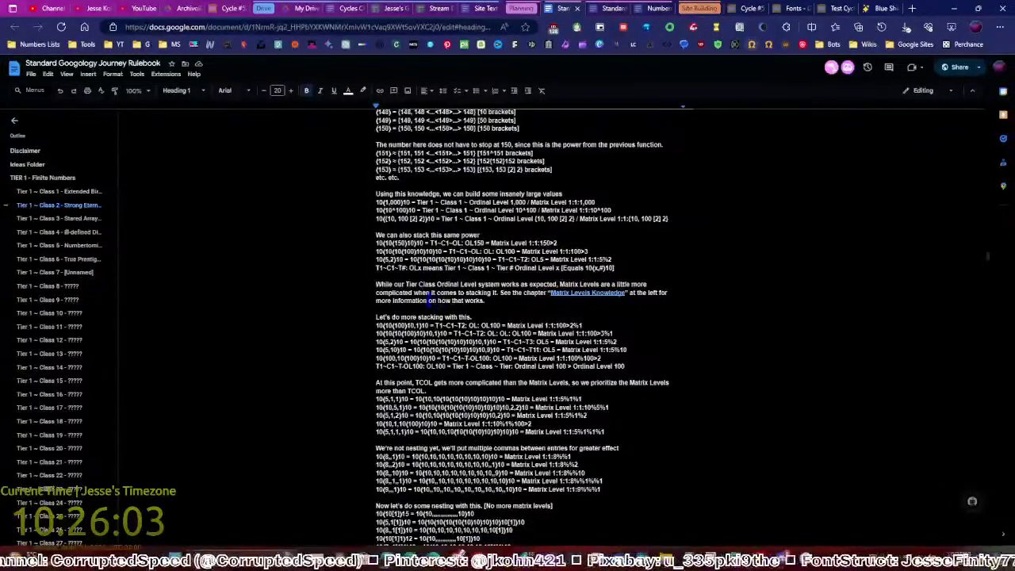
pyautogui.click(392, 258)
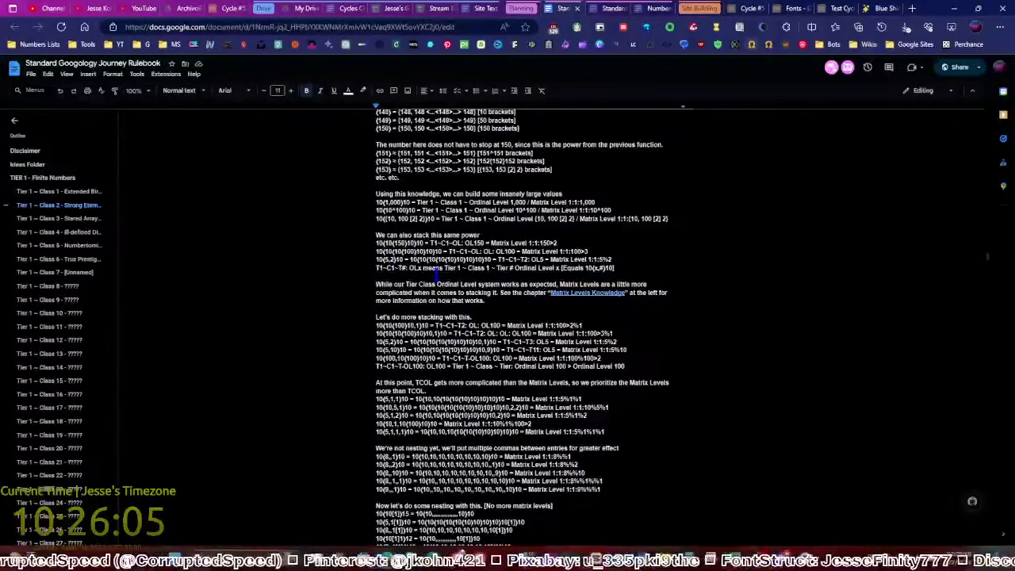
pyautogui.press('BackSpace')
pyautogui.write('1')
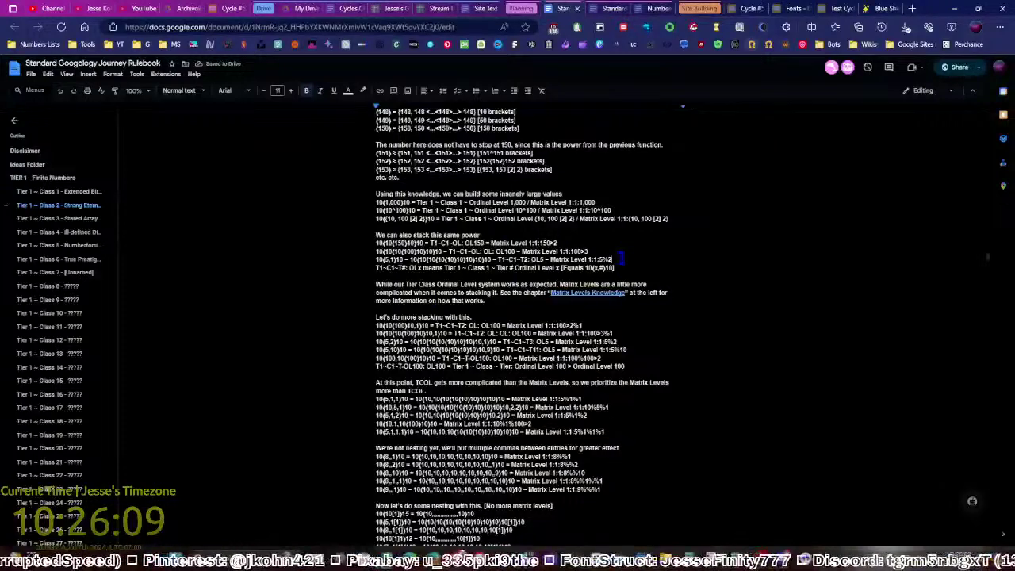
pyautogui.press('BackSpace')
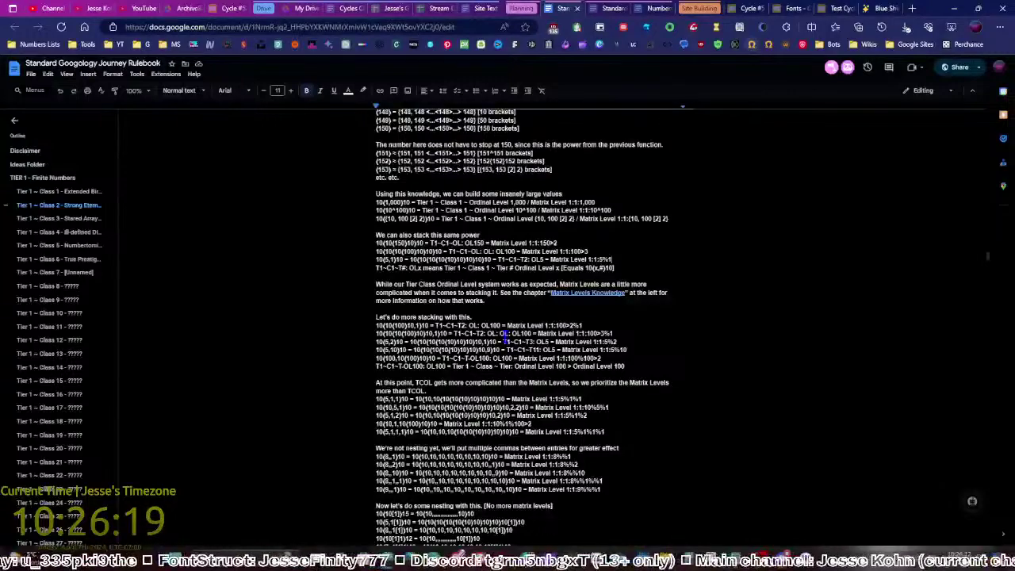
pyautogui.scroll(-1, 476, 309)
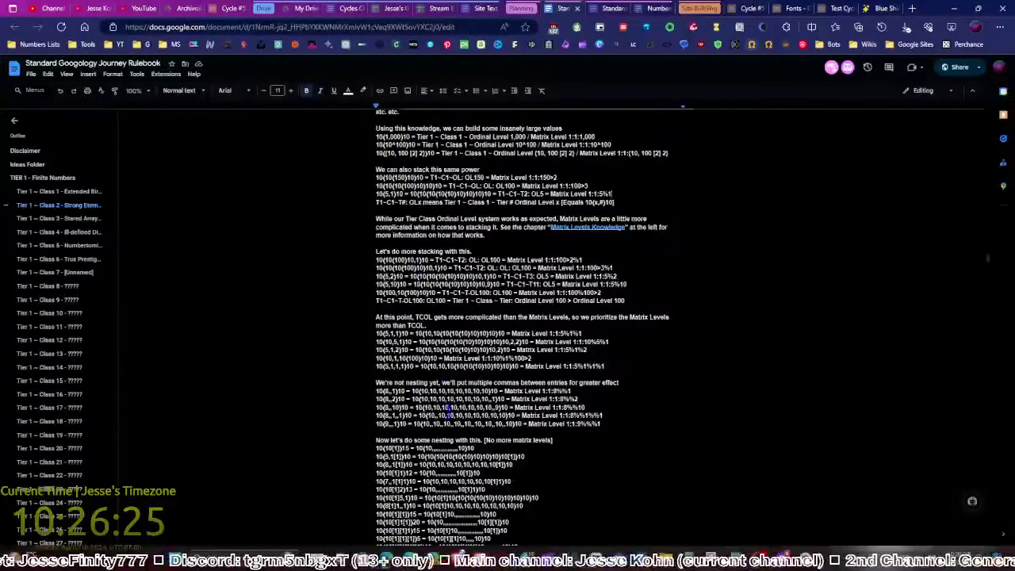
# Return to the SGJ Series Text design in Canva and add a duplicate page reading "10〈10,,10,1〉10"
pyautogui.hotkey('alt', 'Tab')
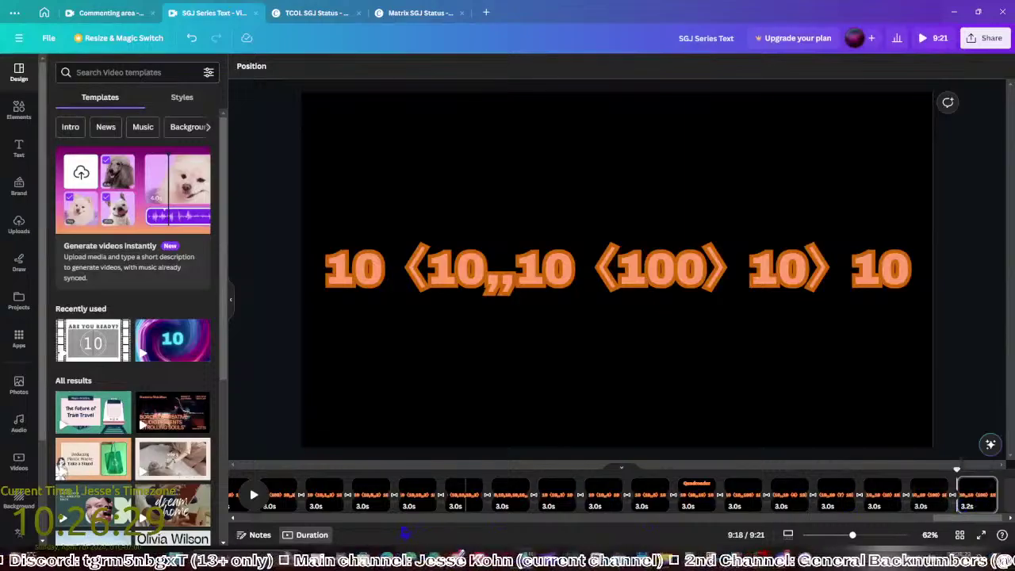
pyautogui.hotkey('alt', 'Tab')
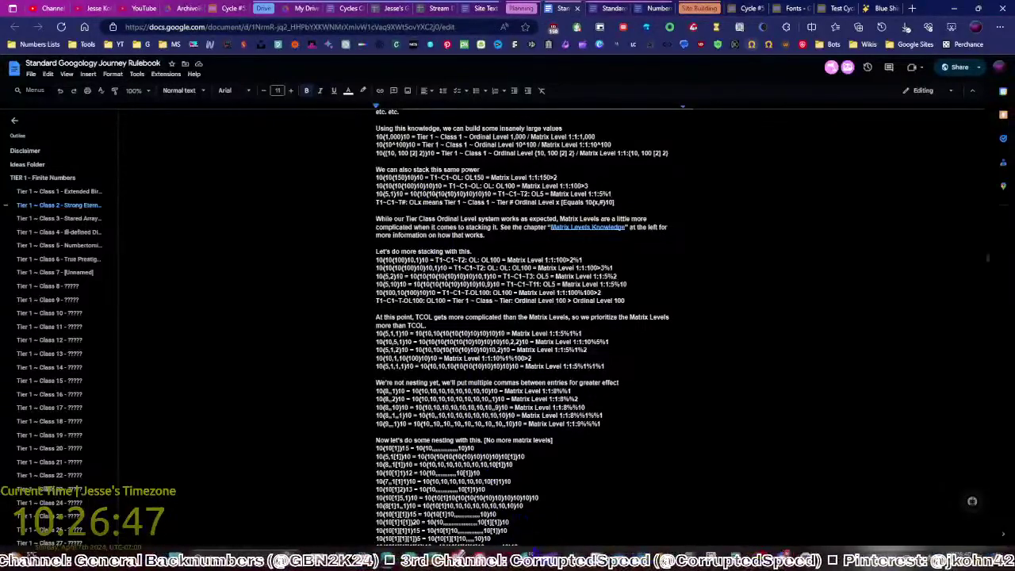
pyautogui.hotkey('alt', 'Tab')
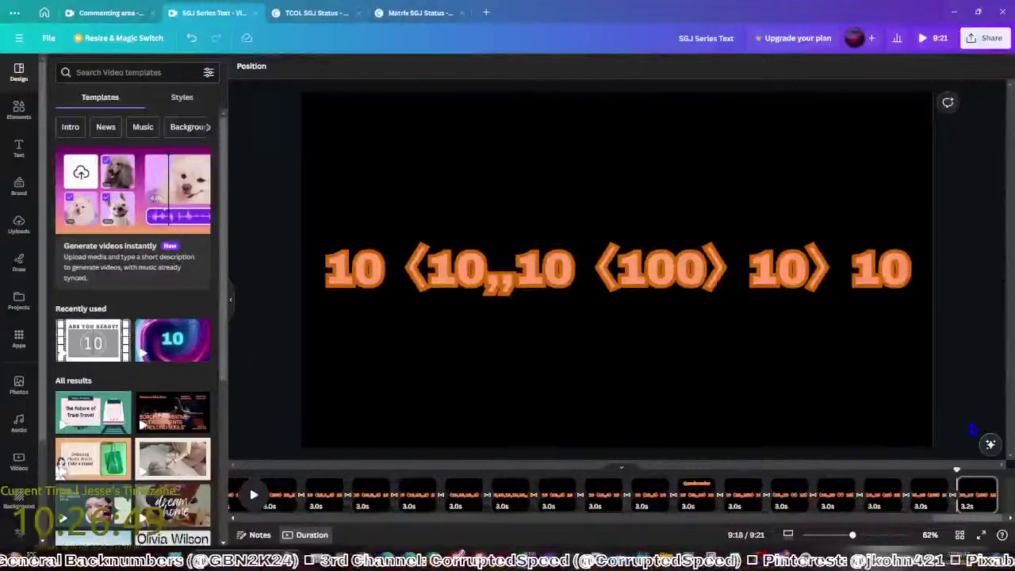
pyautogui.hotkey('ctrl', 'd')
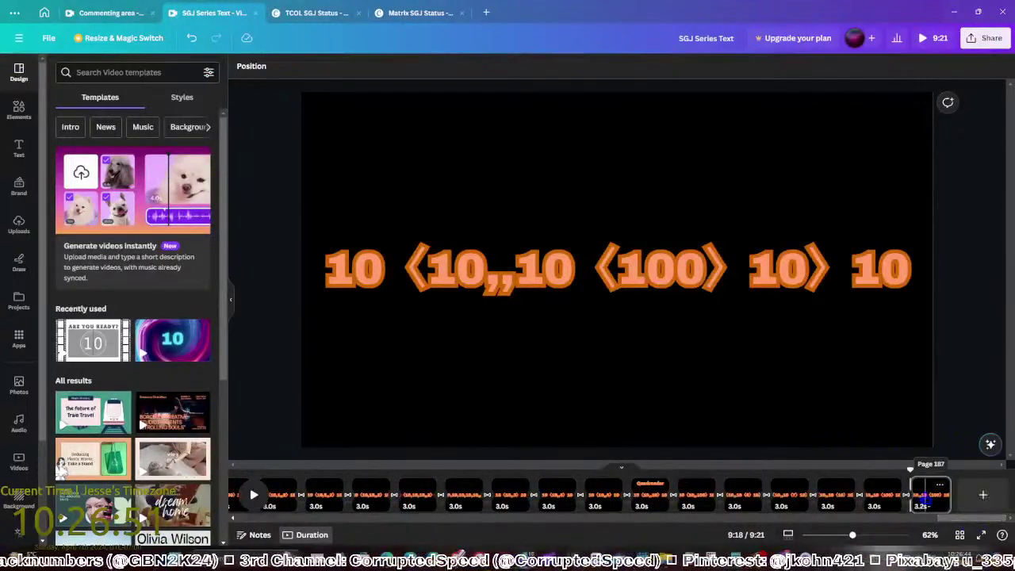
pyautogui.click(791, 324)
pyautogui.click(785, 269)
pyautogui.moveTo(807, 270); pyautogui.dragTo(573, 270)
pyautogui.write(',2⟩ 10')
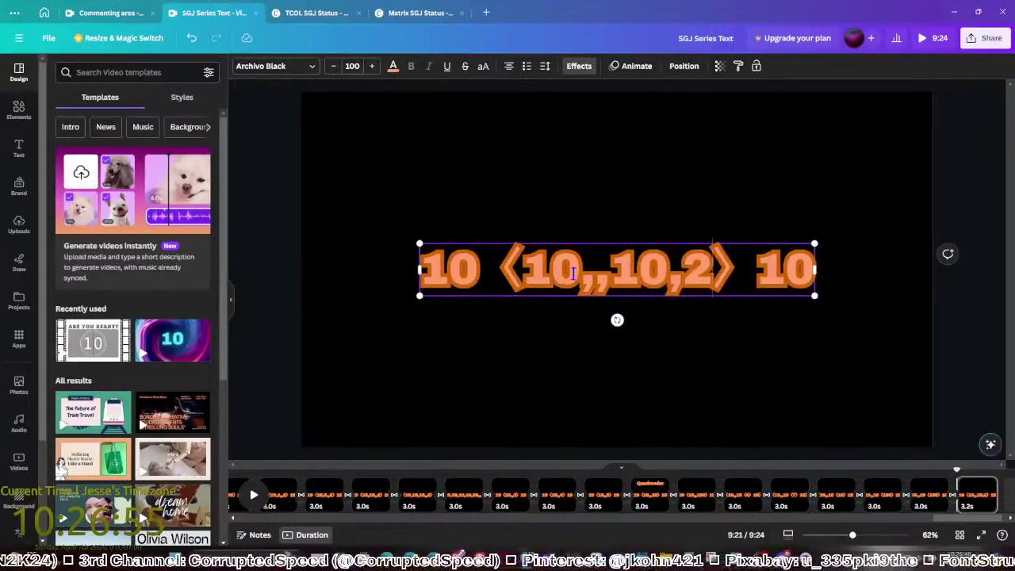
pyautogui.press('BackSpace')
pyautogui.write('1')
pyautogui.click(985, 368)
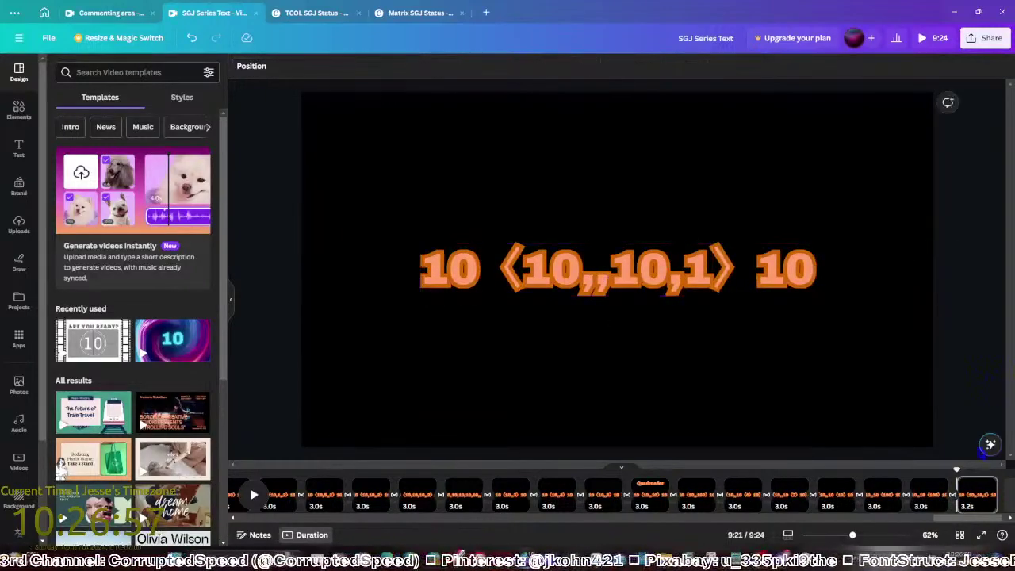
# Add another duplicate page with the last entry inside the brackets set to 2, giving "10〈10,,10,2〉10"
pyautogui.click(755, 372)
pyautogui.doubleClick(708, 287)
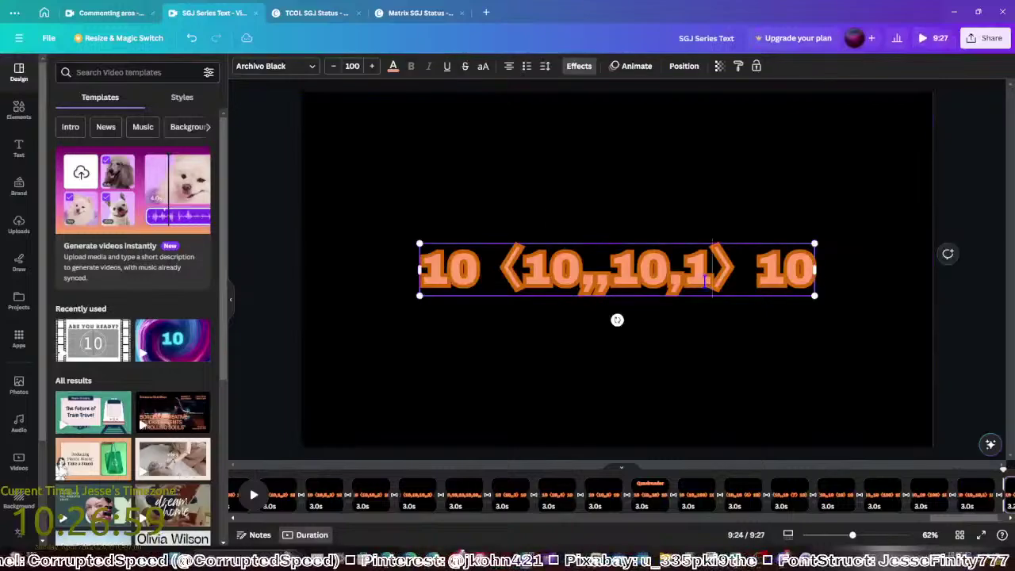
pyautogui.write('2')
pyautogui.click(941, 370)
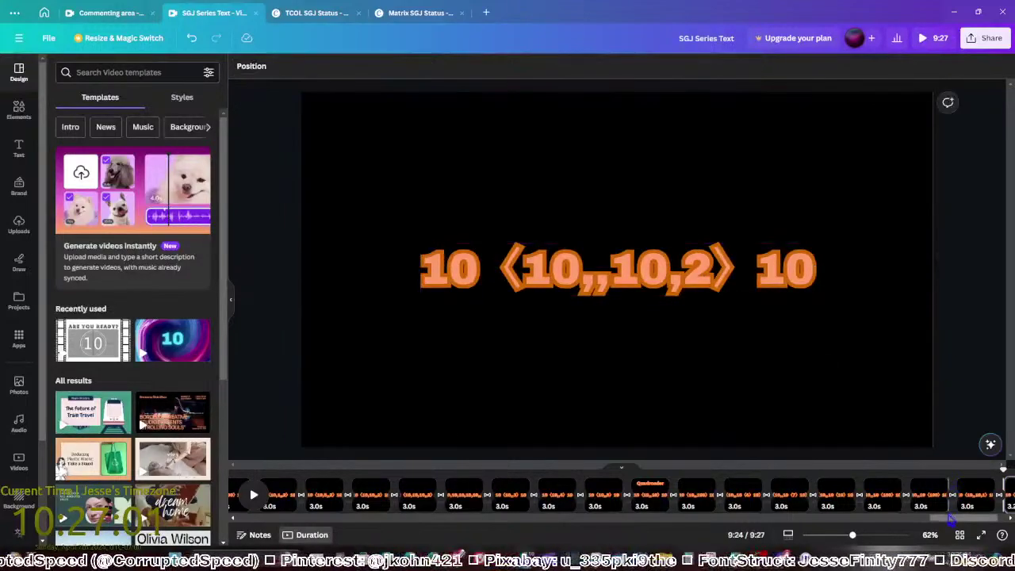
# Duplicate the last page and change its final bracketed entry to 3, giving "10〈10,,10,3〉10"
pyautogui.click(949, 487)
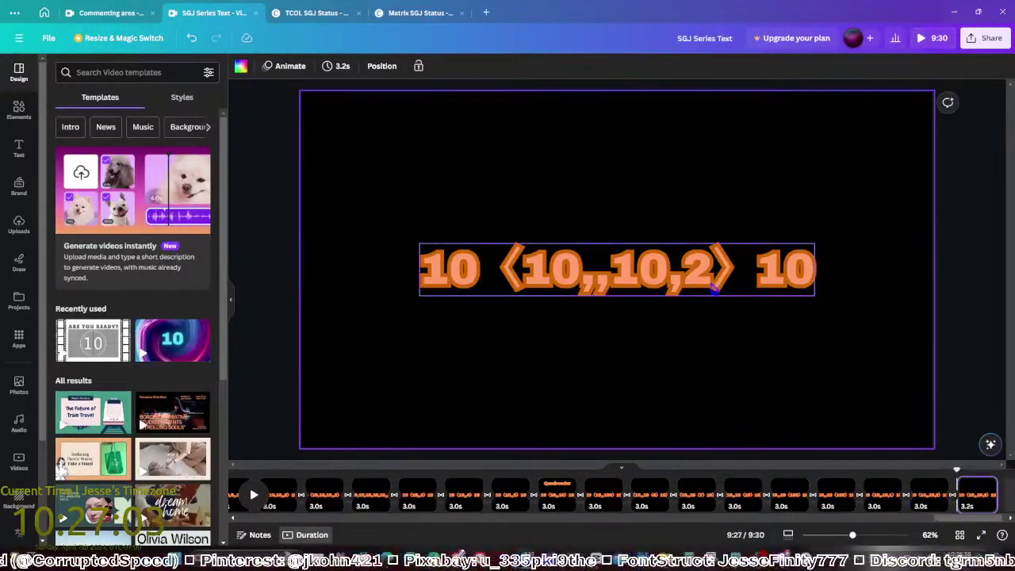
pyautogui.doubleClick(714, 288)
pyautogui.write('3')
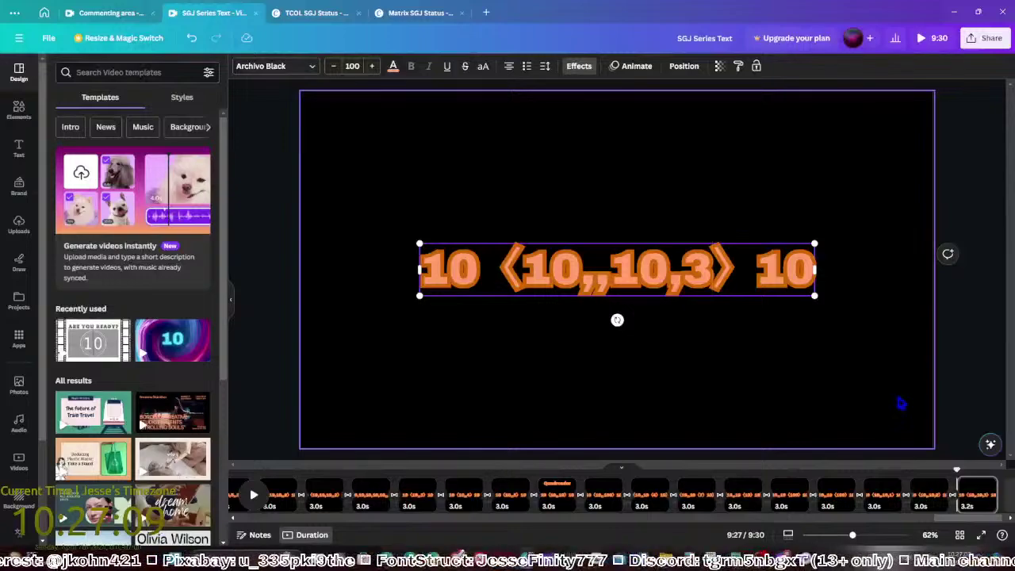
pyautogui.click(959, 432)
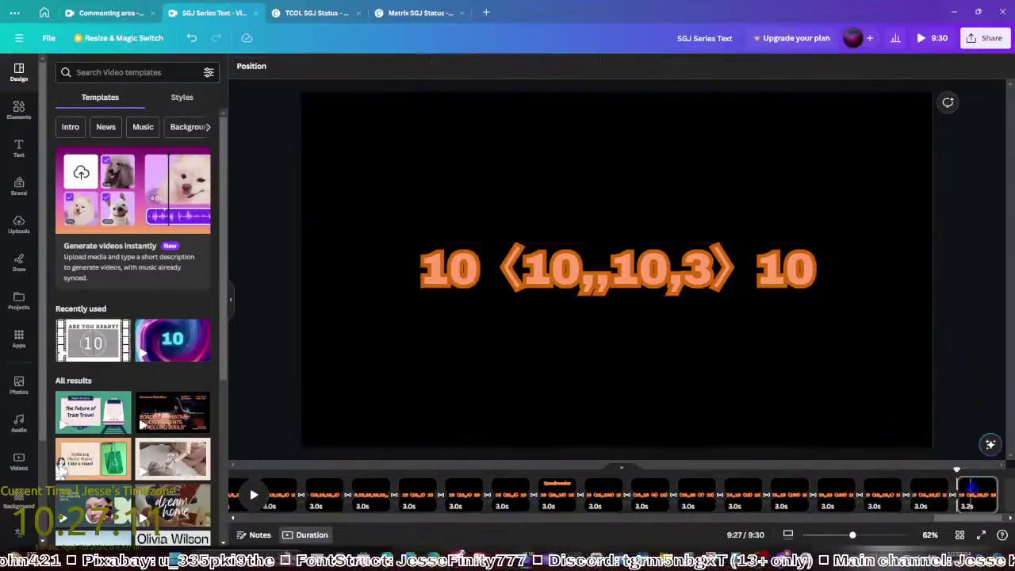
# Add a duplicate page with the final bracketed entry set to 5, giving "10〈10,,10,5〉10"
pyautogui.click(713, 280)
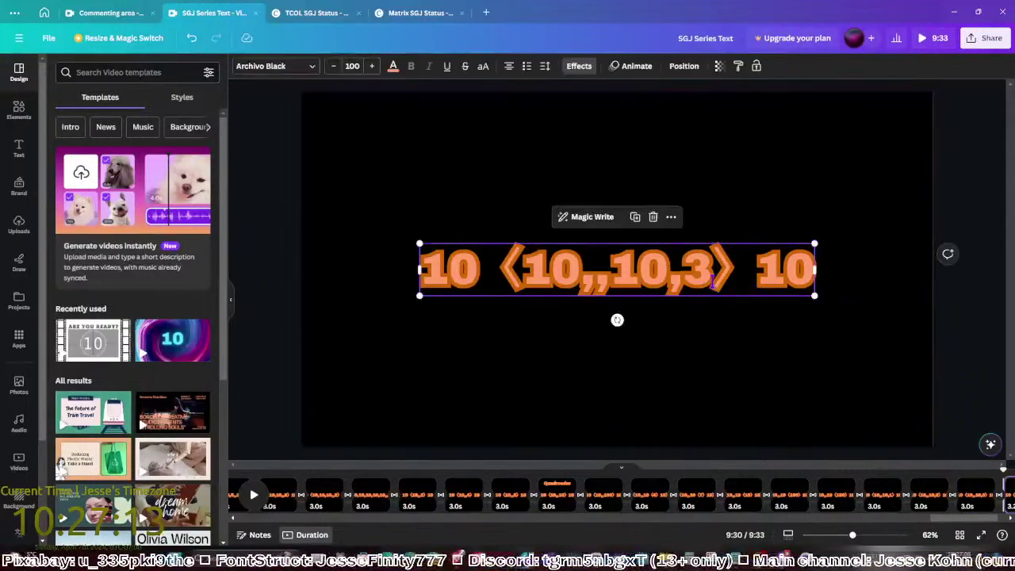
pyautogui.press('BackSpace')
pyautogui.write('5')
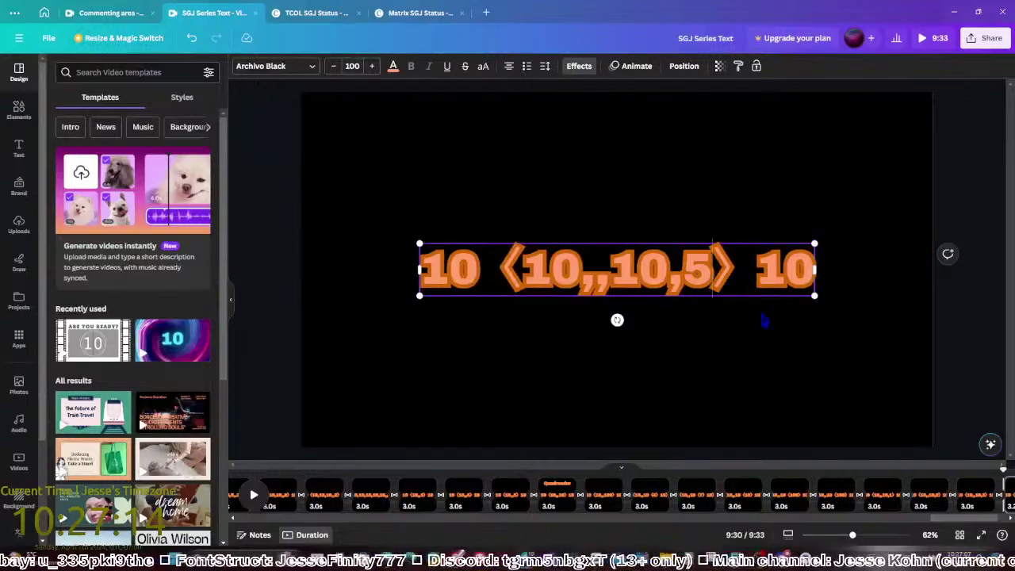
pyautogui.click(982, 416)
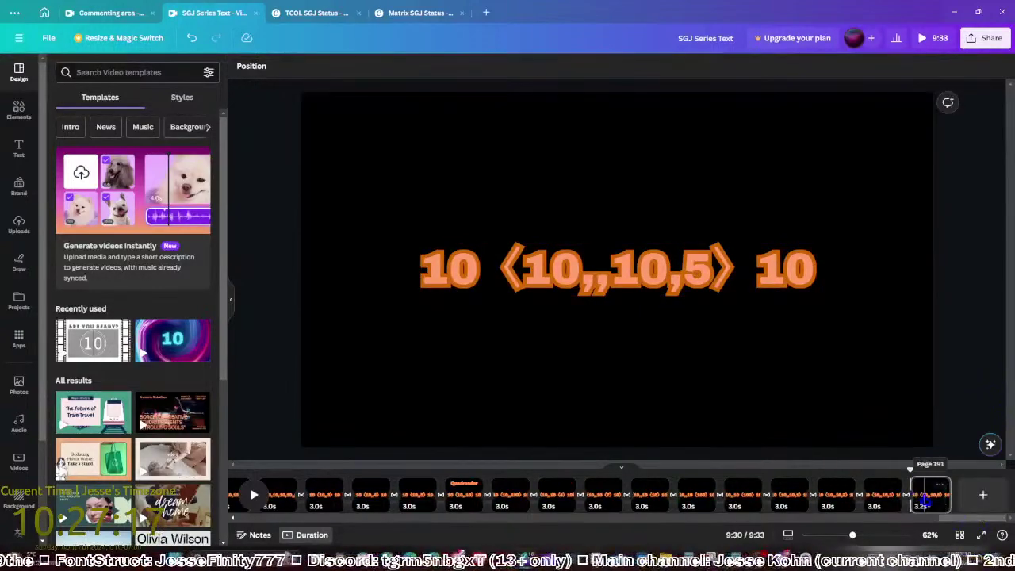
# Duplicate the last page and set the final bracketed entry to 10, giving "10〈10,,10,10〉10"
pyautogui.hotkey('ctrl', 'd')
pyautogui.click(710, 265)
pyautogui.click(710, 266)
pyautogui.press('BackSpace')
pyautogui.write('10')
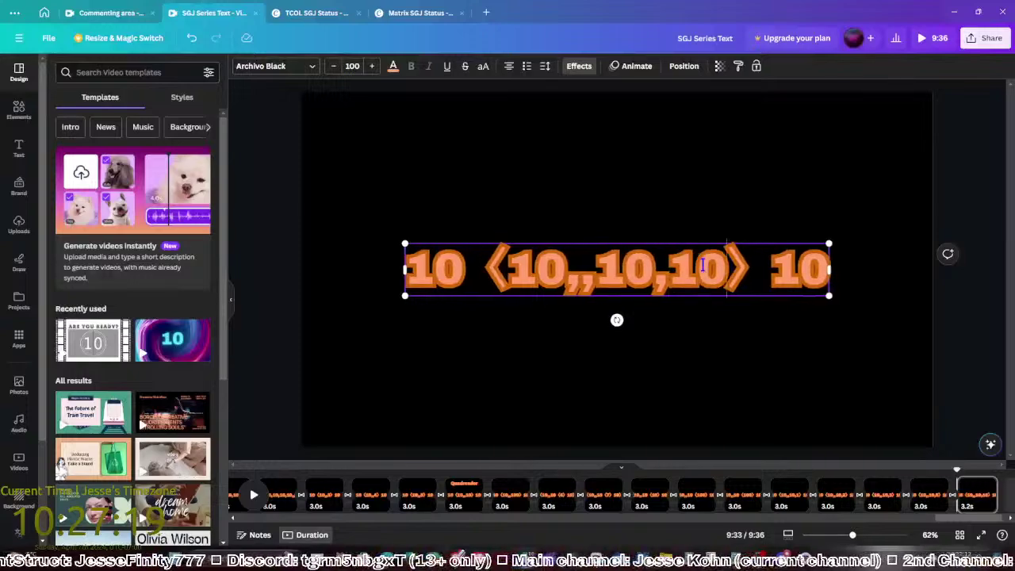
pyautogui.click(884, 344)
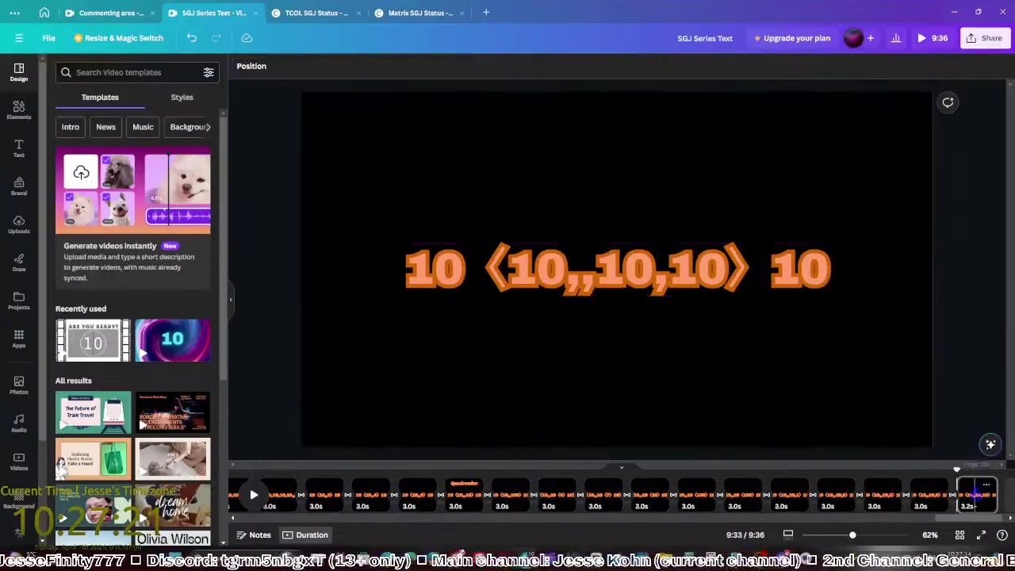
# Duplicate that page and append another ",10" inside the brackets, giving "10〈10,,10,10,10〉10"
pyautogui.click(977, 496)
pyautogui.hotkey('ctrl', 'd')
pyautogui.click(717, 274)
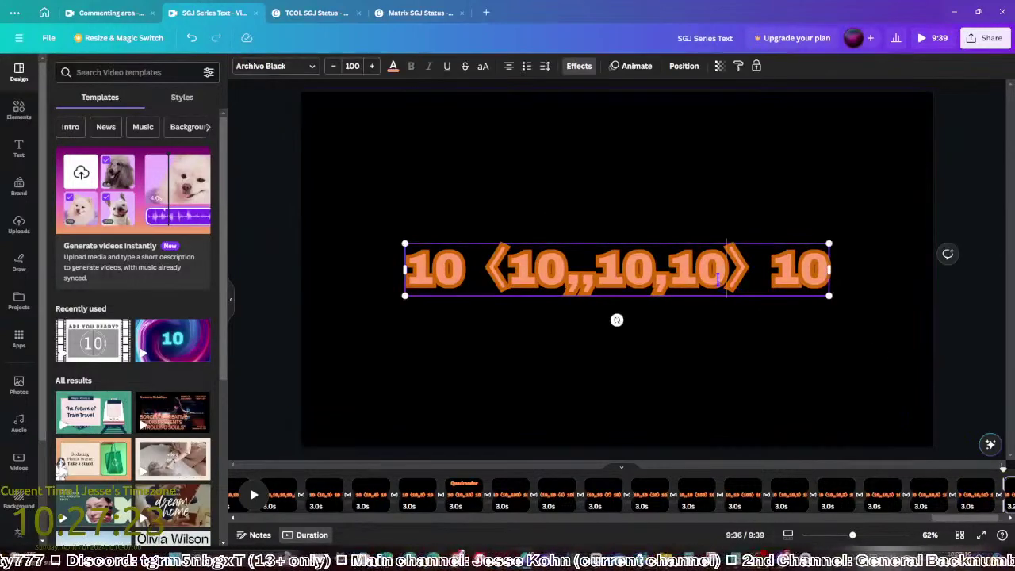
pyautogui.click(718, 274)
pyautogui.write(',10')
pyautogui.click(952, 373)
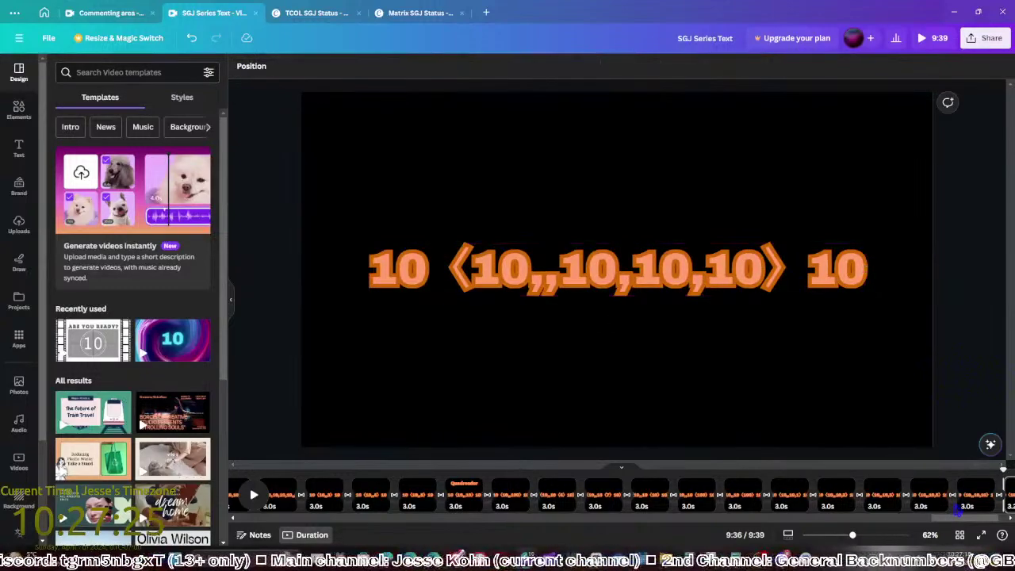
# Duplicate the "10〈10,,10,10,10〉10" page and place a copy of its notation line below the original
pyautogui.click(929, 496)
pyautogui.hotkey('ctrl', 'd')
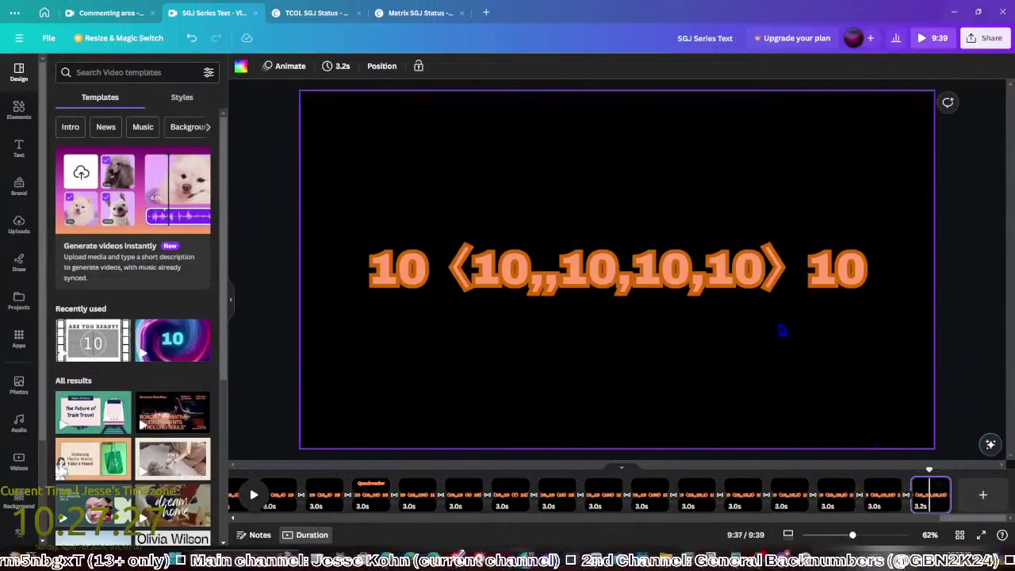
pyautogui.click(765, 283)
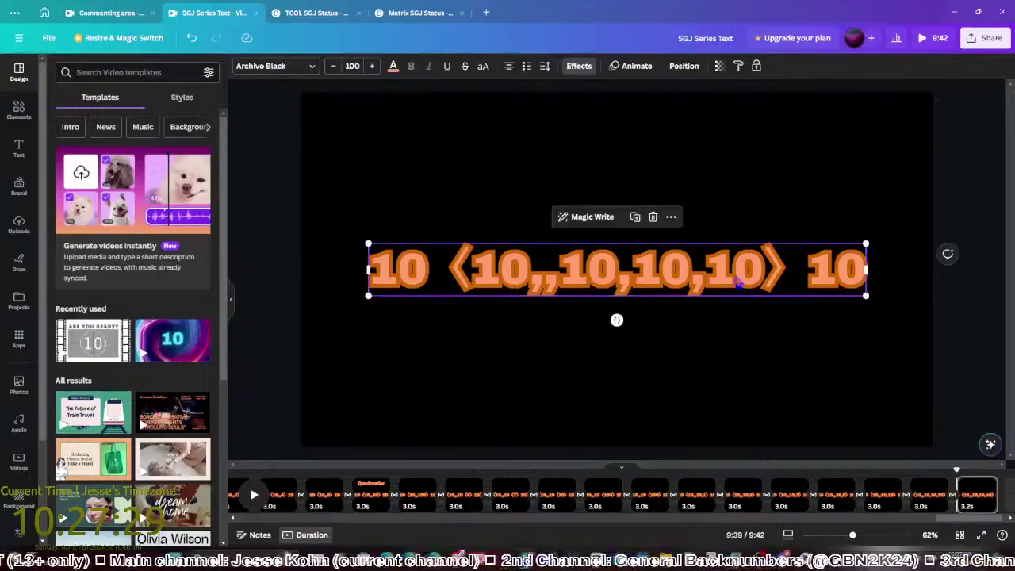
pyautogui.moveTo(730, 274); pyautogui.dragTo(731, 353)
pyautogui.doubleClick(731, 353)
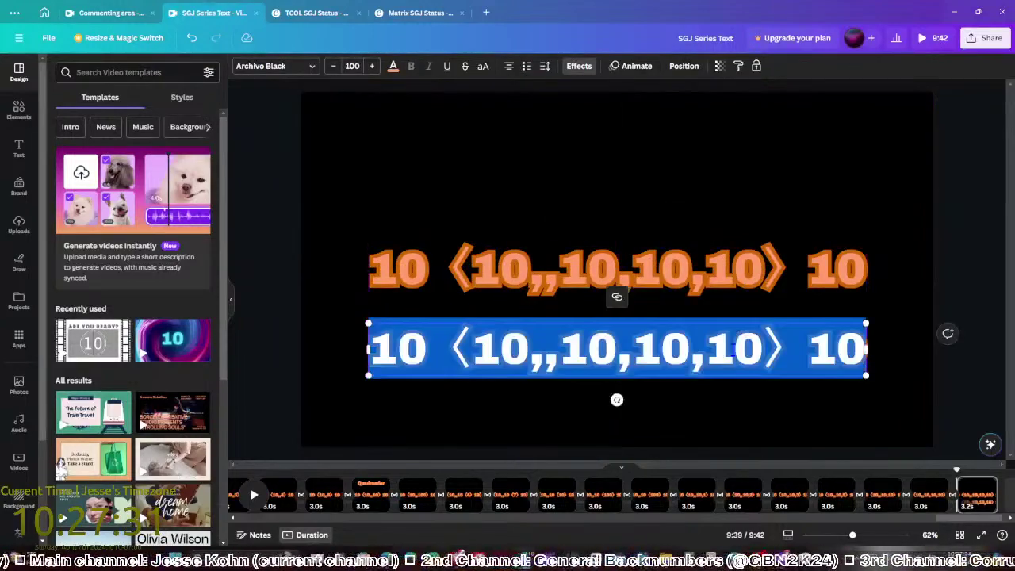
# Set the lower notation line's font size to 60 and extend it to ten comma-separated 10s following the double comma
pyautogui.click(352, 66)
pyautogui.write('60')
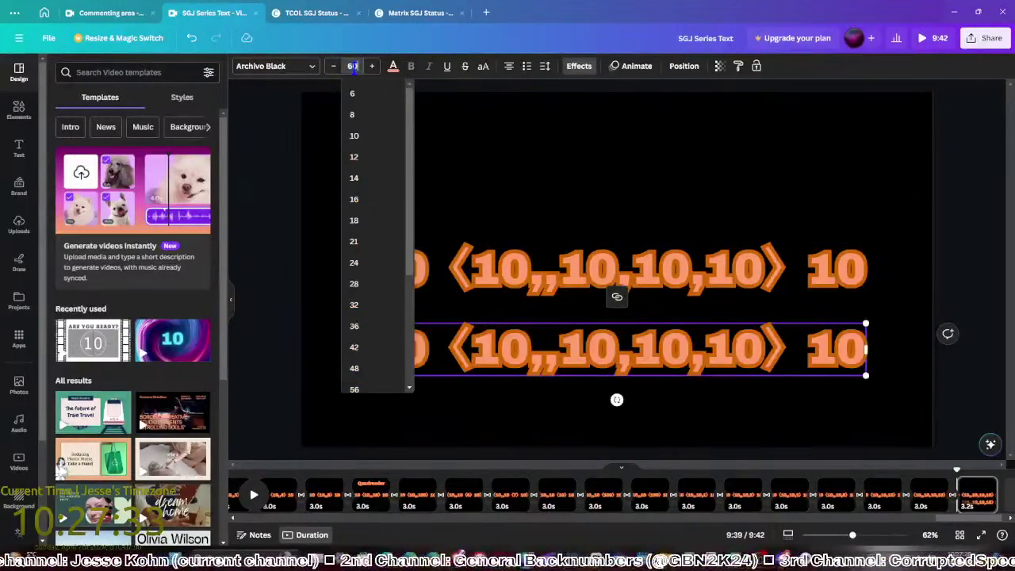
pyautogui.press('Return')
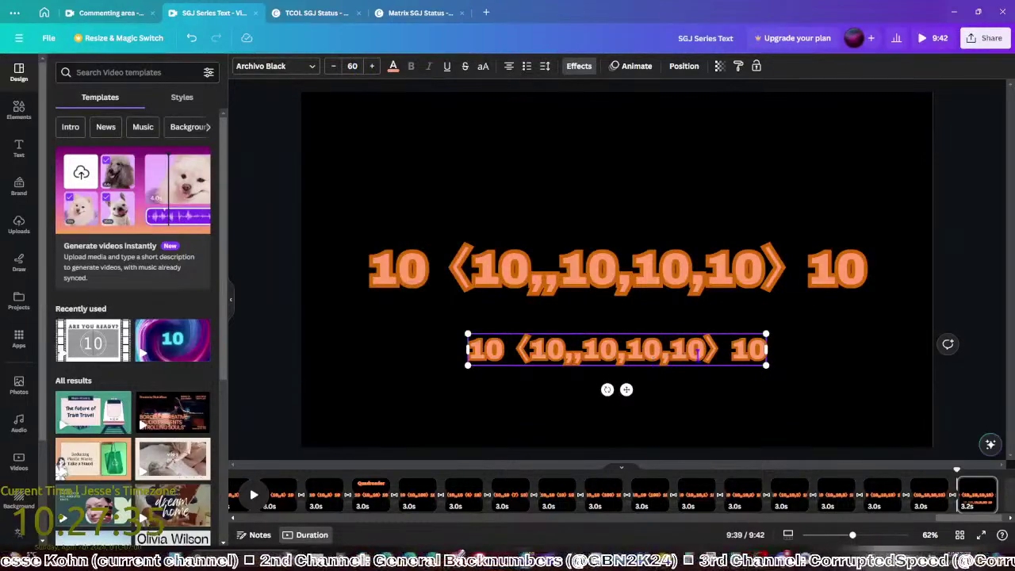
pyautogui.write(',')
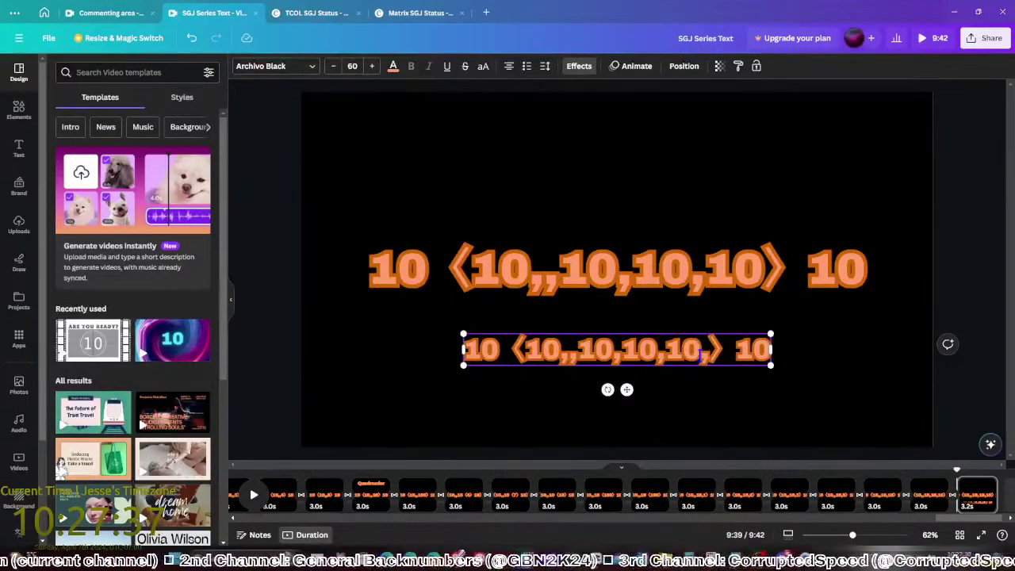
pyautogui.write('10,10,10')
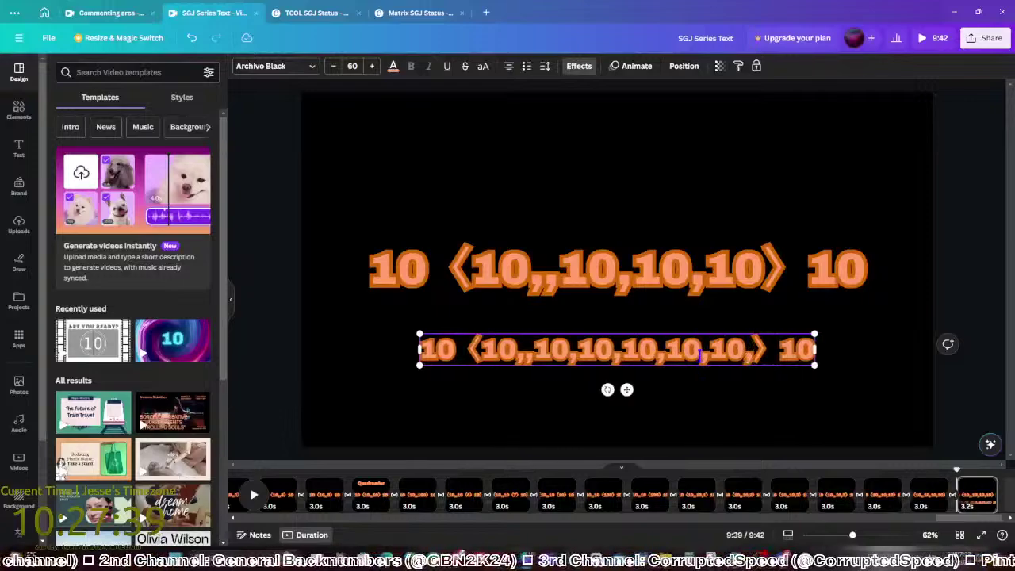
pyautogui.write(',10,10,10,10')
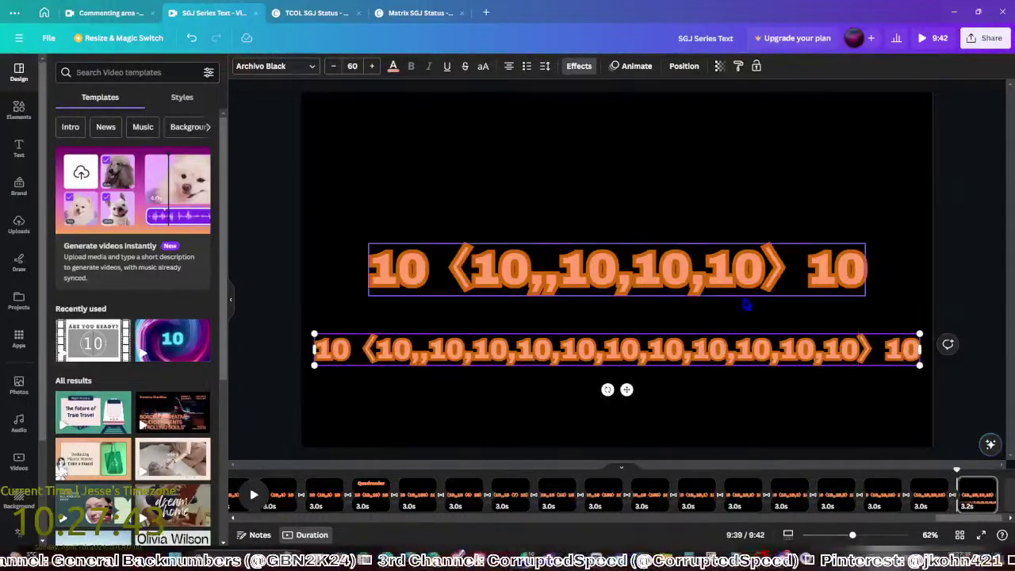
# Consult the Standard Googology Journey Rulebook's multi-comma examples and rewrite the upper notation line as "10〈11,,1,,1〉10"
pyautogui.click(762, 275)
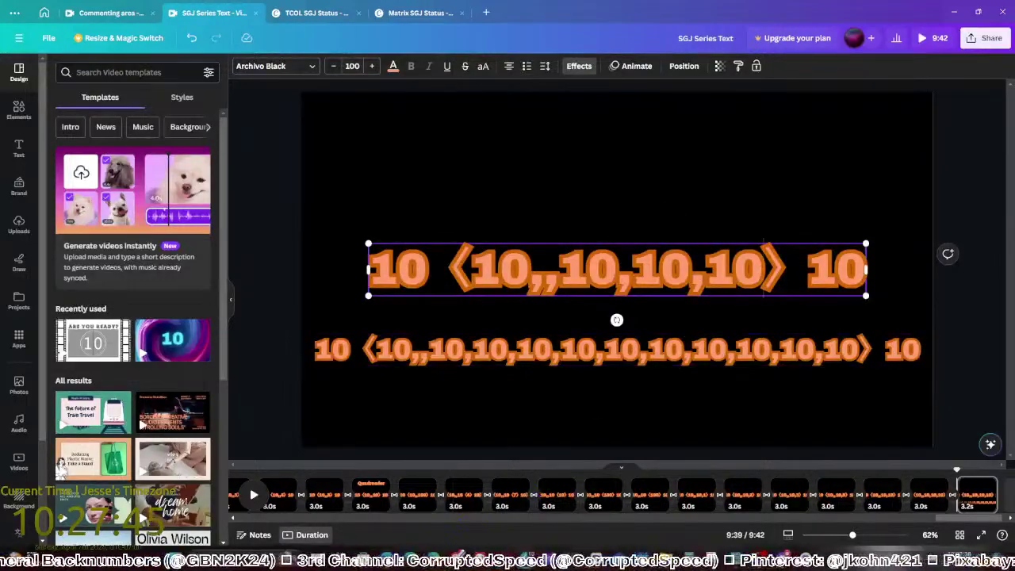
pyautogui.click(390, 476)
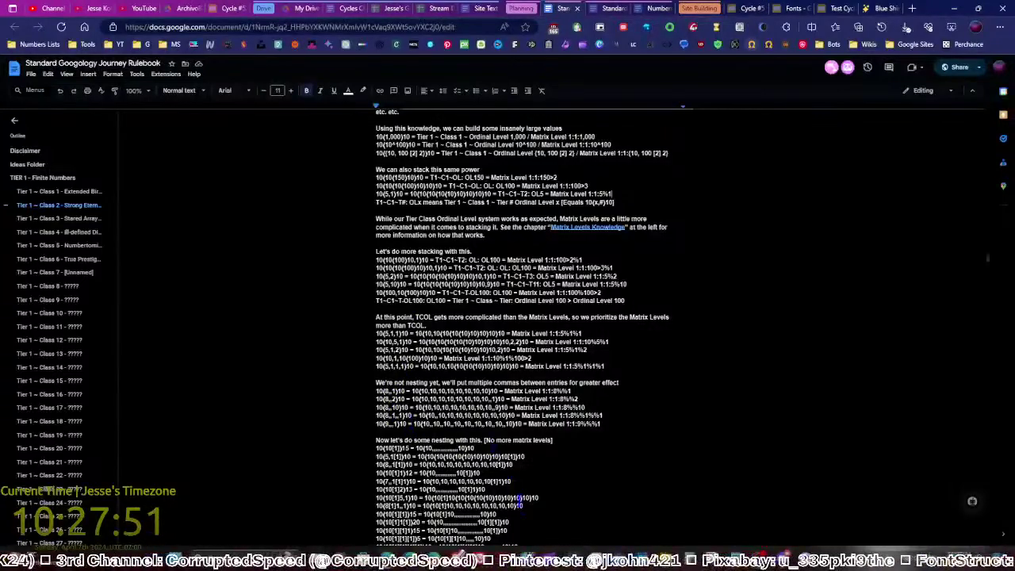
pyautogui.moveTo(528, 559)
pyautogui.click(540, 480)
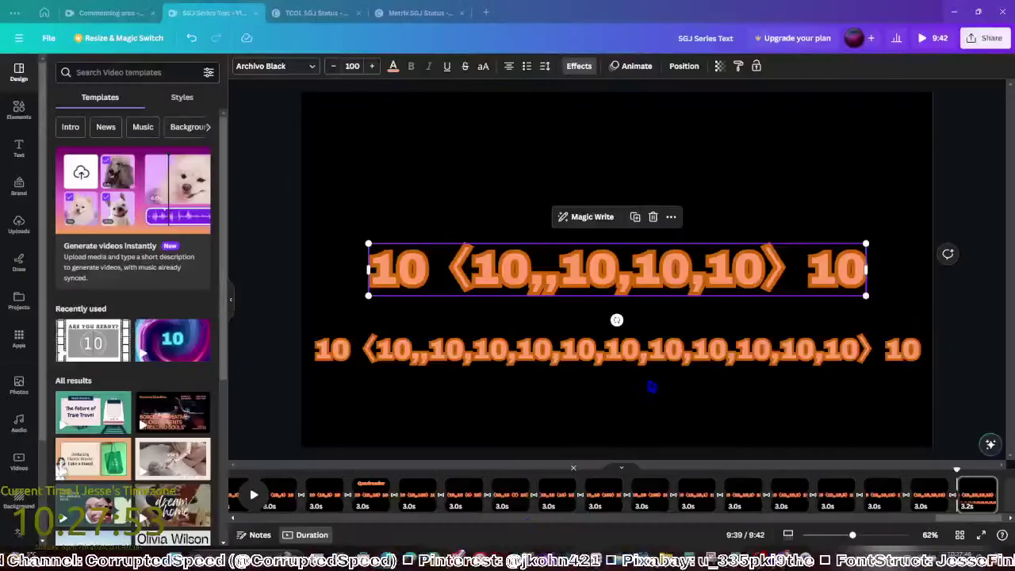
pyautogui.doubleClick(508, 270)
pyautogui.click(560, 270)
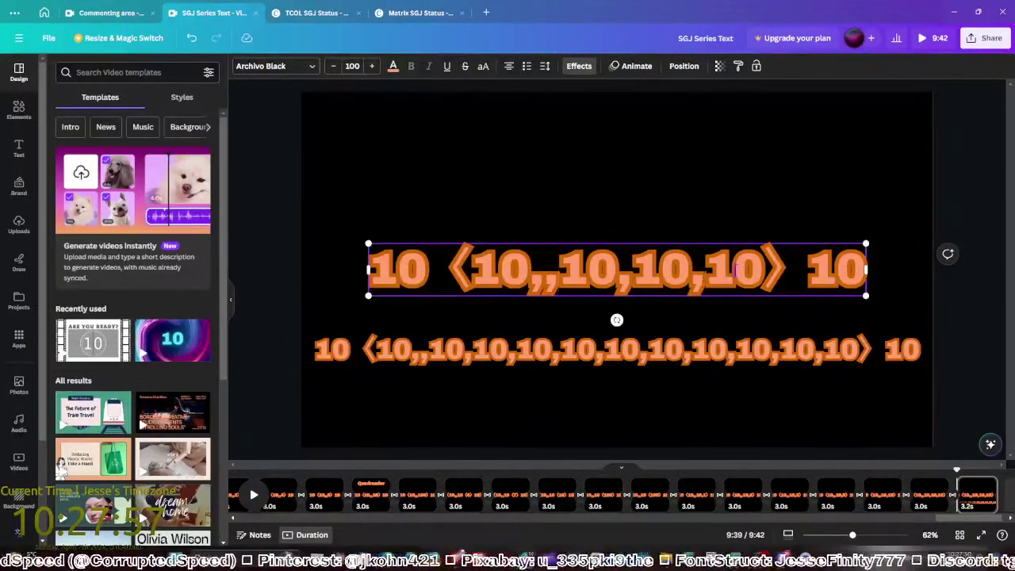
pyautogui.moveTo(752, 272); pyautogui.dragTo(585, 268)
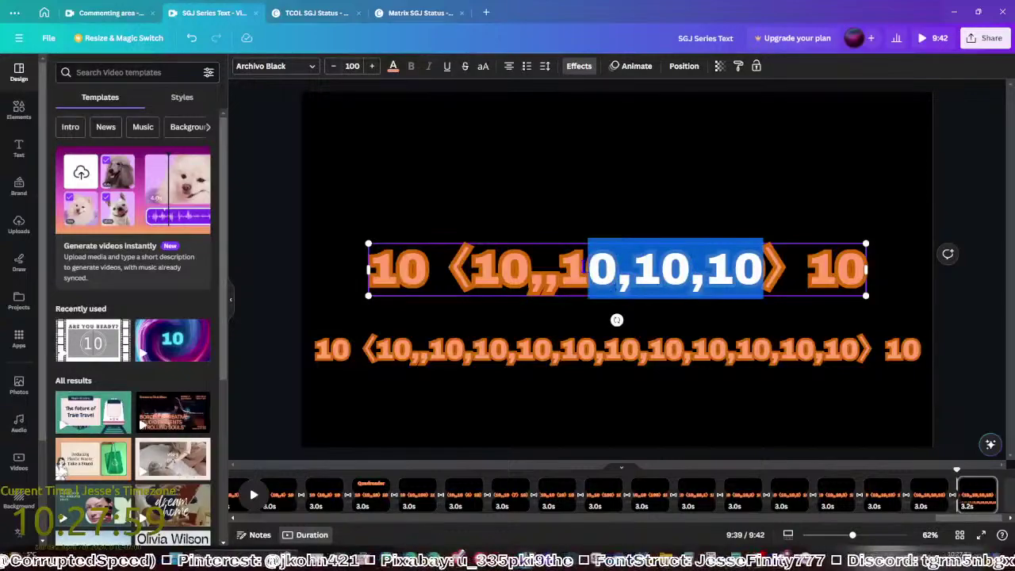
pyautogui.write(',,1')
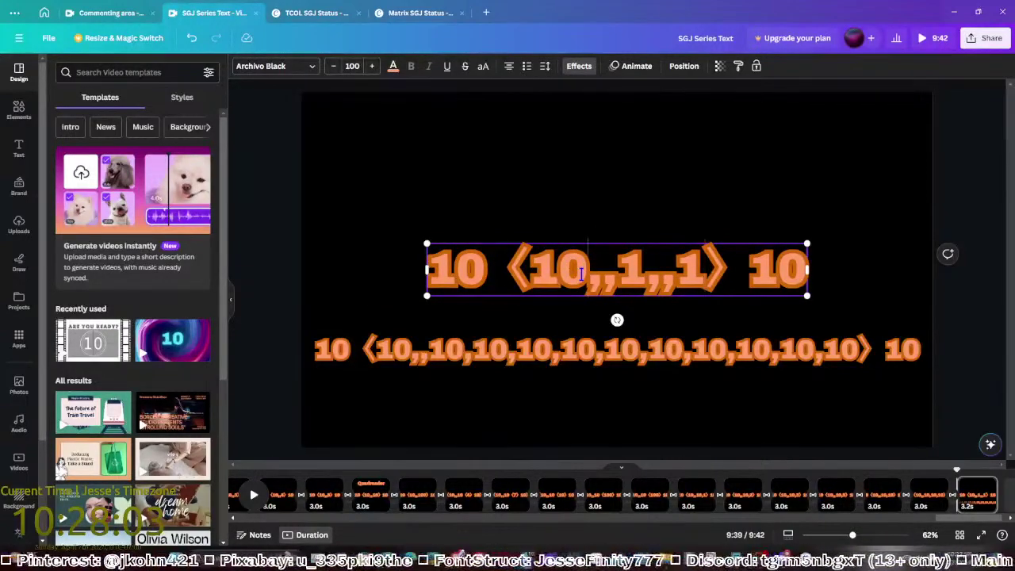
pyautogui.press('BackSpace')
pyautogui.write('1')
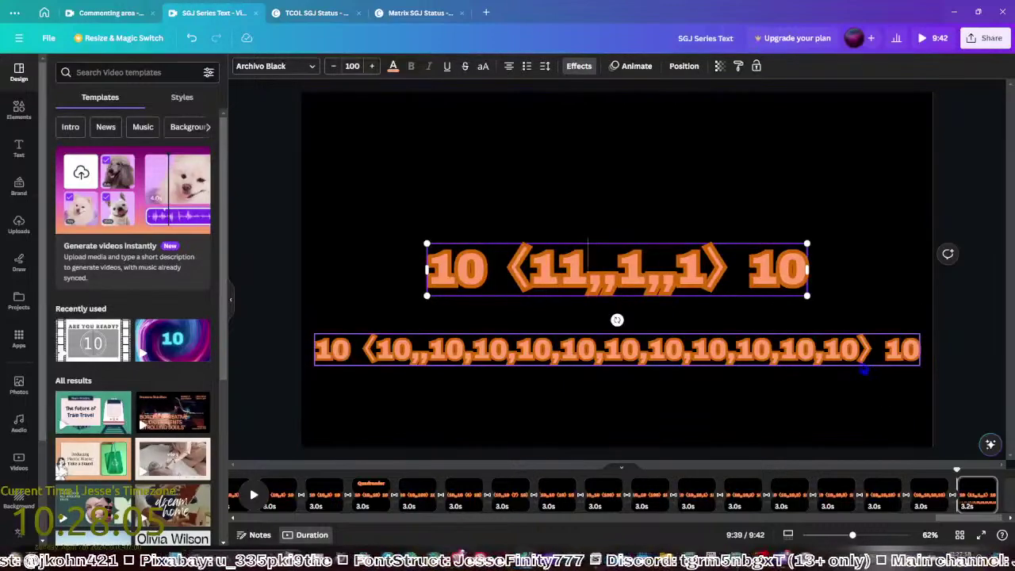
# Shorten the lower notation line to nine comma-separated 10s following the double comma
pyautogui.click(855, 363)
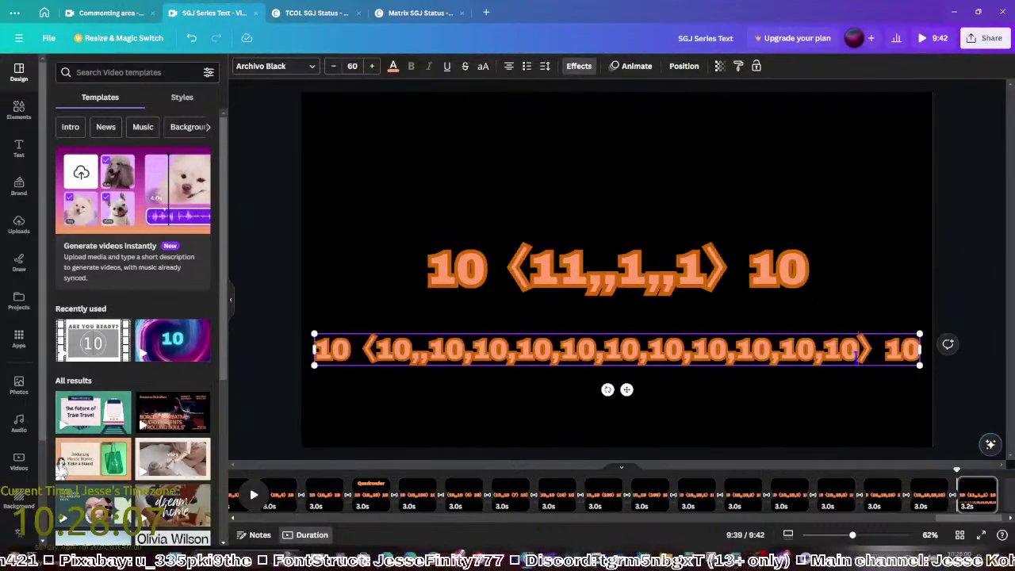
pyautogui.click(857, 359)
pyautogui.write(',10')
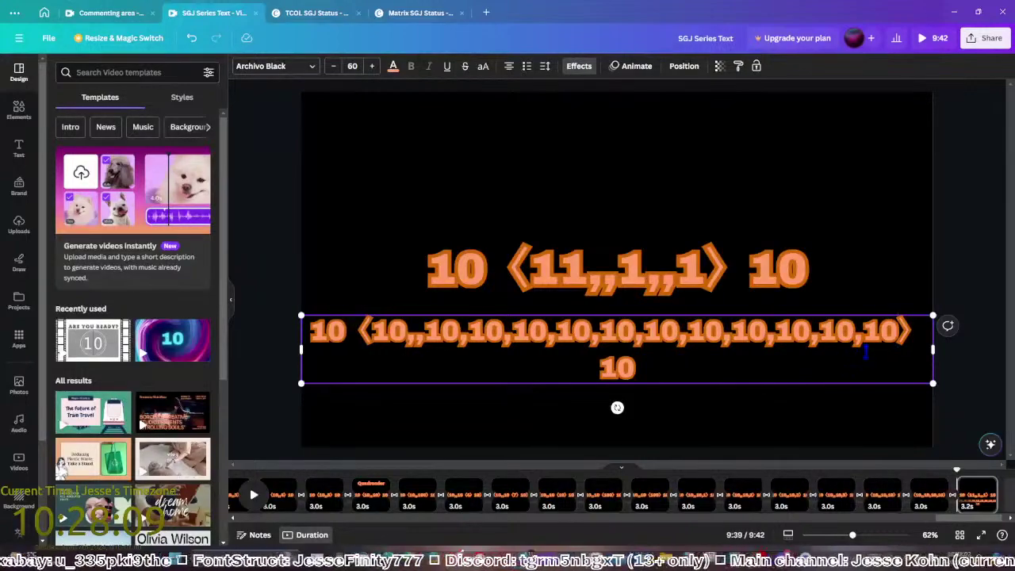
pyautogui.moveTo(899, 337); pyautogui.dragTo(821, 334)
pyautogui.write('10')
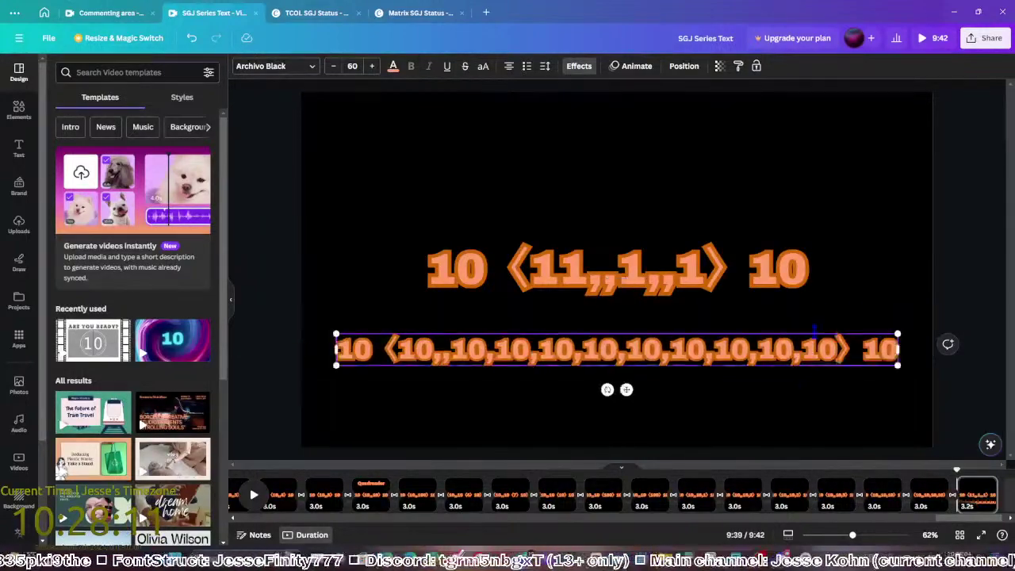
# Set the upper line's first bracketed entry to 9, giving "10〈9,,1,,1〉10"
pyautogui.click(590, 264)
pyautogui.click(591, 263)
pyautogui.press('BackSpace')
pyautogui.press('BackSpace')
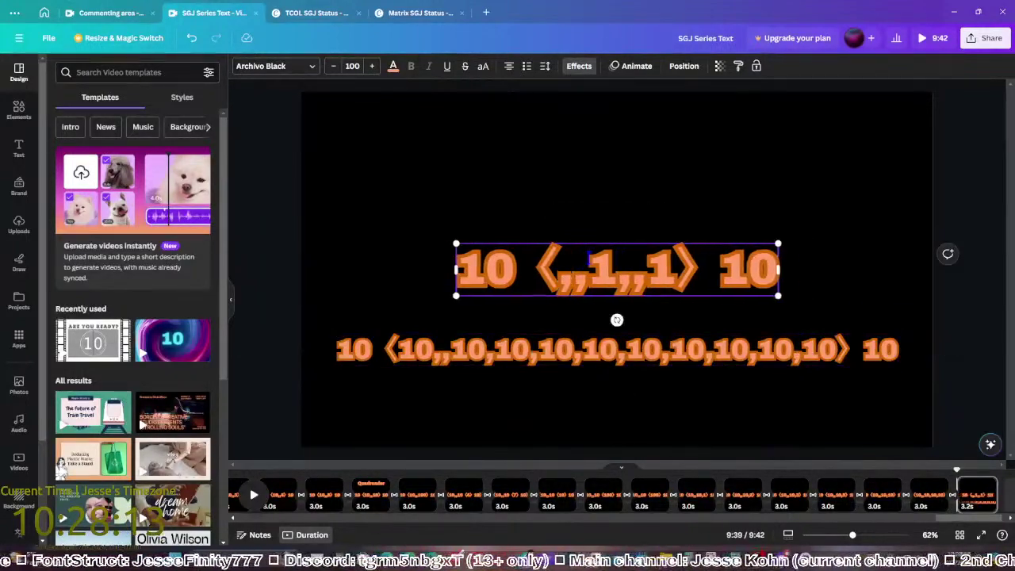
pyautogui.write('9')
pyautogui.click(959, 400)
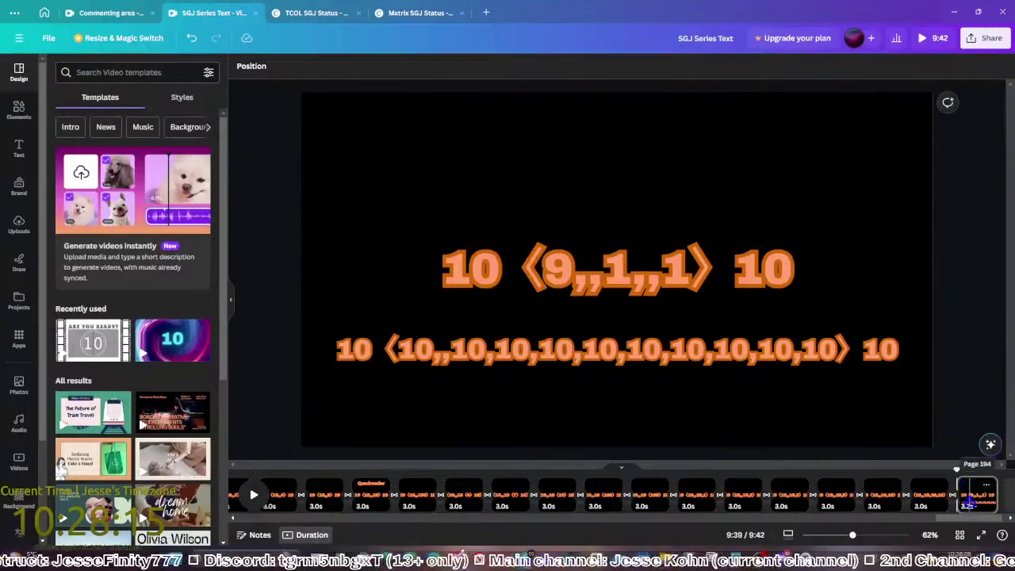
# Duplicate the page, set the upper line's first bracketed entry to 10, and append one more ",10" inside the lower line's brackets
pyautogui.click(969, 493)
pyautogui.click(573, 268)
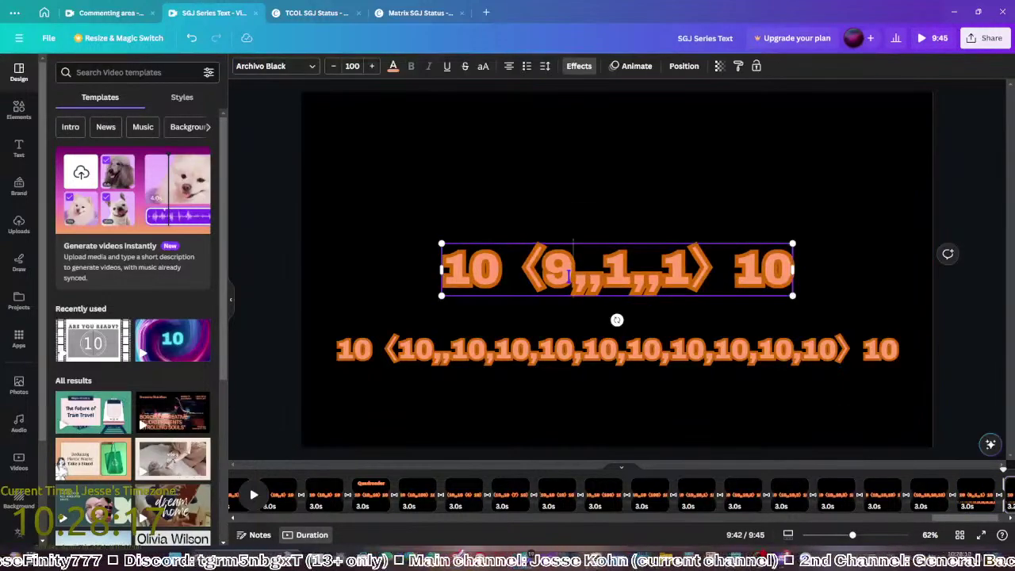
pyautogui.click(573, 268)
pyautogui.press('BackSpace')
pyautogui.write('10')
pyautogui.click(867, 355)
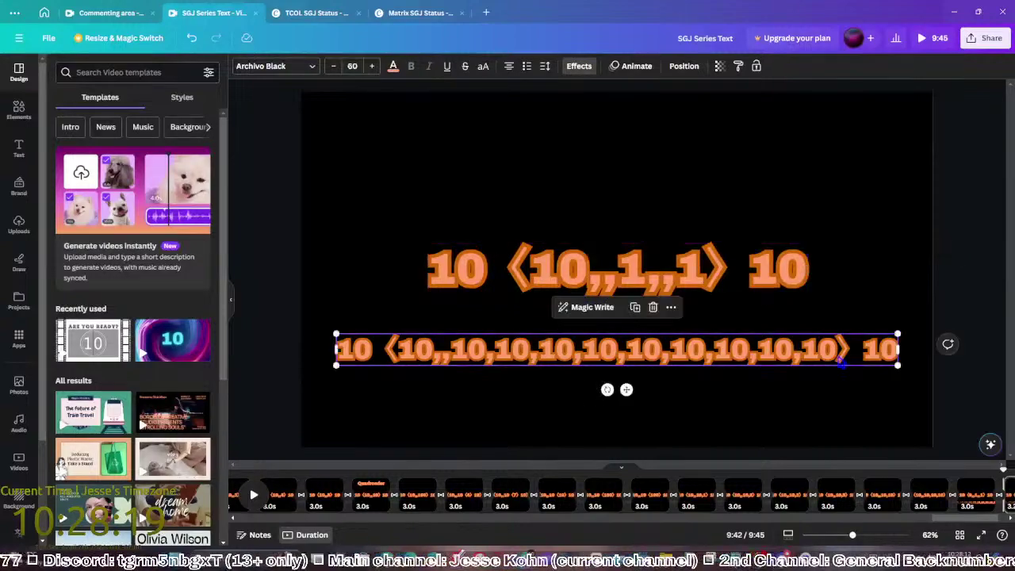
pyautogui.write(',10')
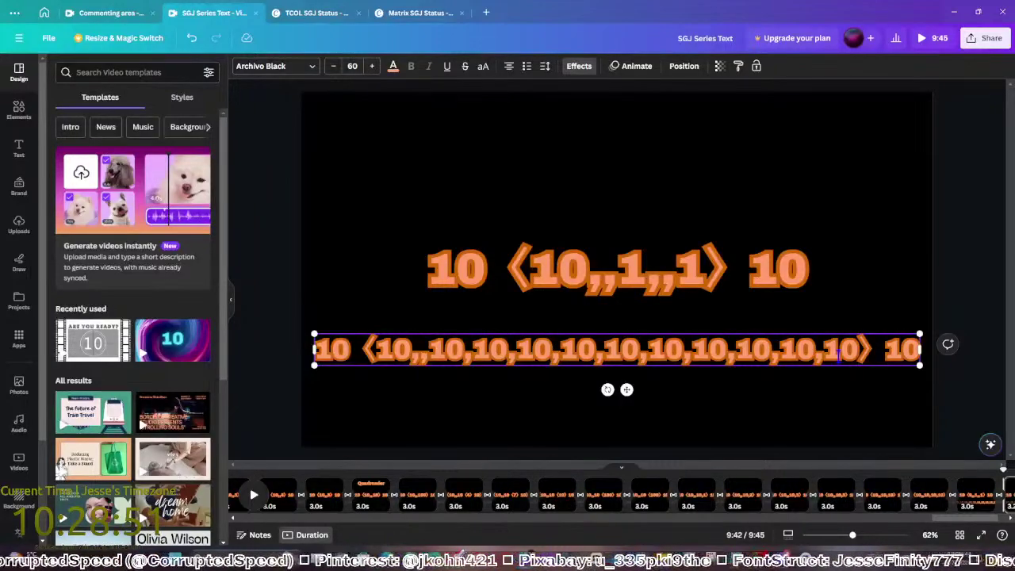
pyautogui.click(930, 295)
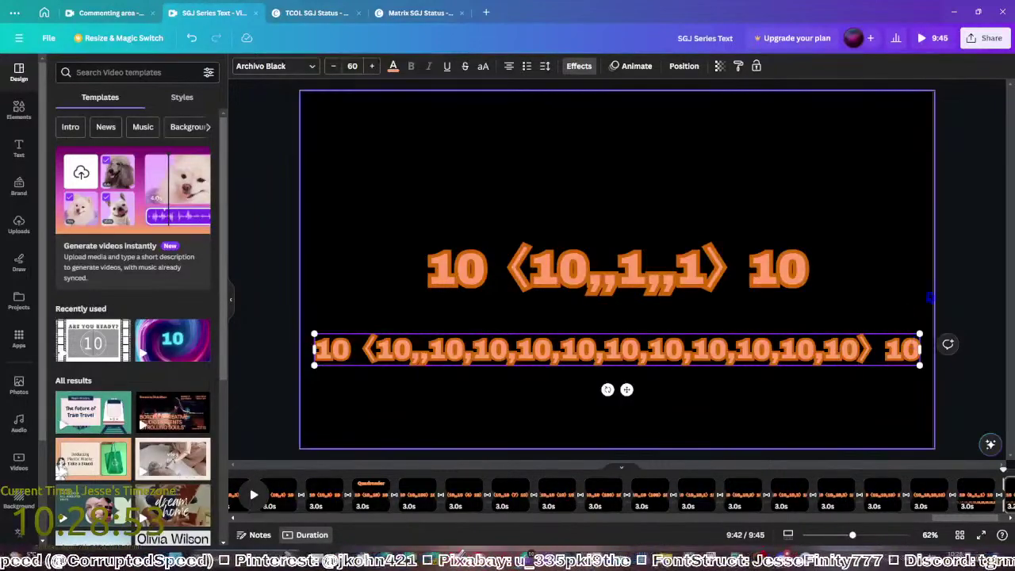
pyautogui.click(976, 314)
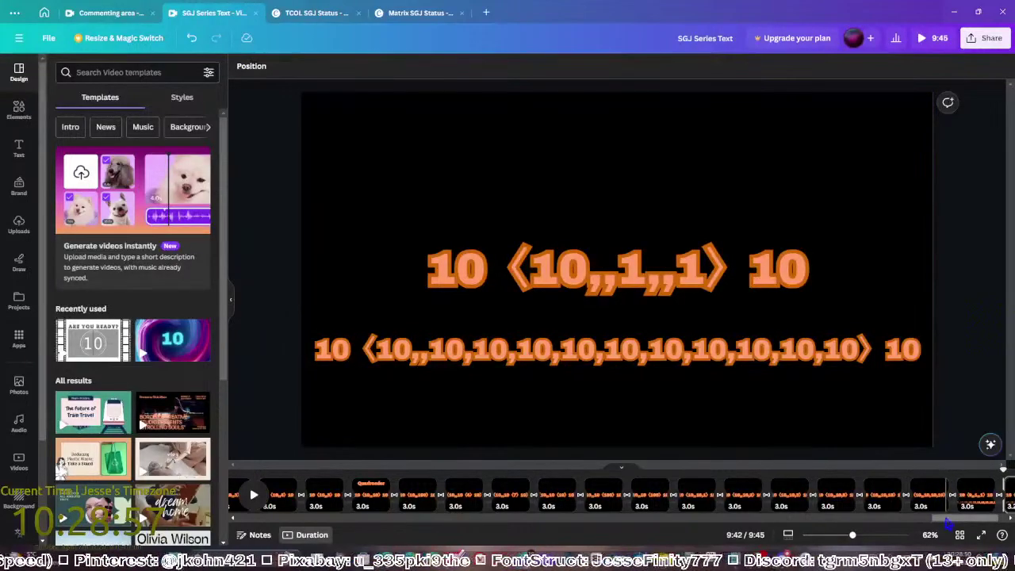
# Duplicate the "10〈10,,1,,1〉10" page and delete the long expansion line from the copy
pyautogui.hscroll(2, 987, 519)
pyautogui.click(925, 498)
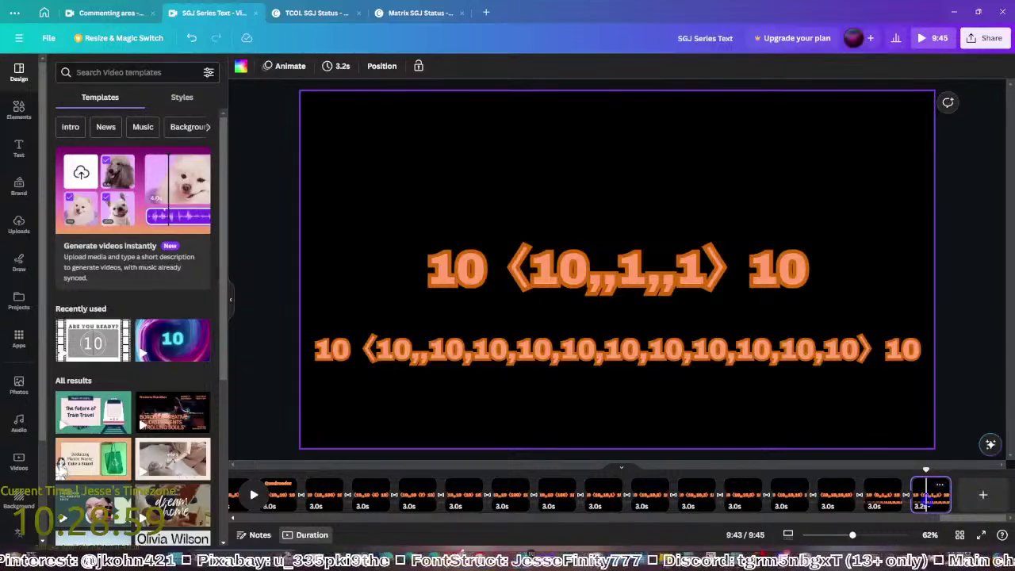
pyautogui.hotkey('ctrl', 'd')
pyautogui.click(838, 368)
pyautogui.press('Delete')
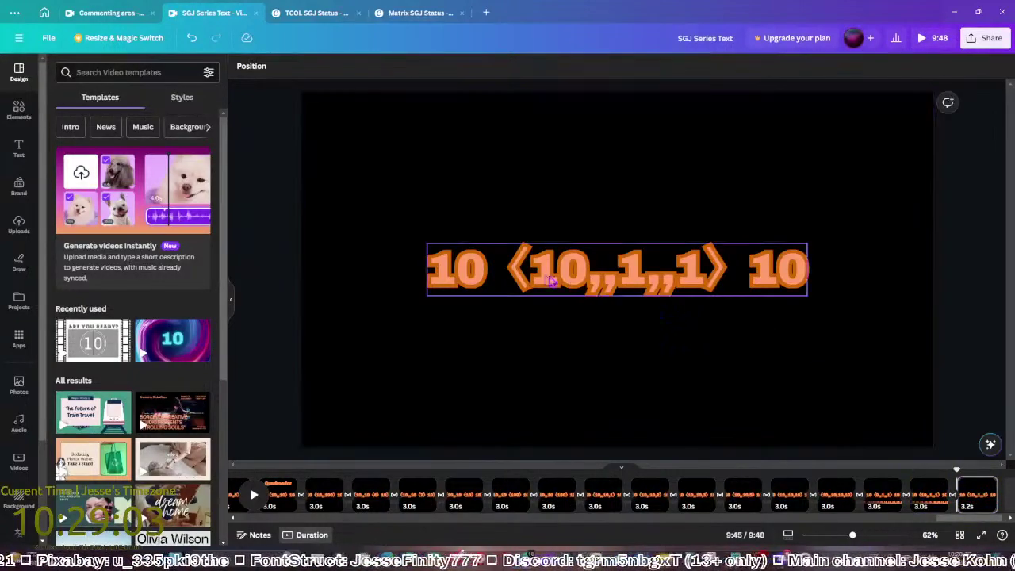
# Set the first bracketed entry on the new page to 100, giving "10〈100,,1,,1〉10"
pyautogui.click(577, 282)
pyautogui.write('0')
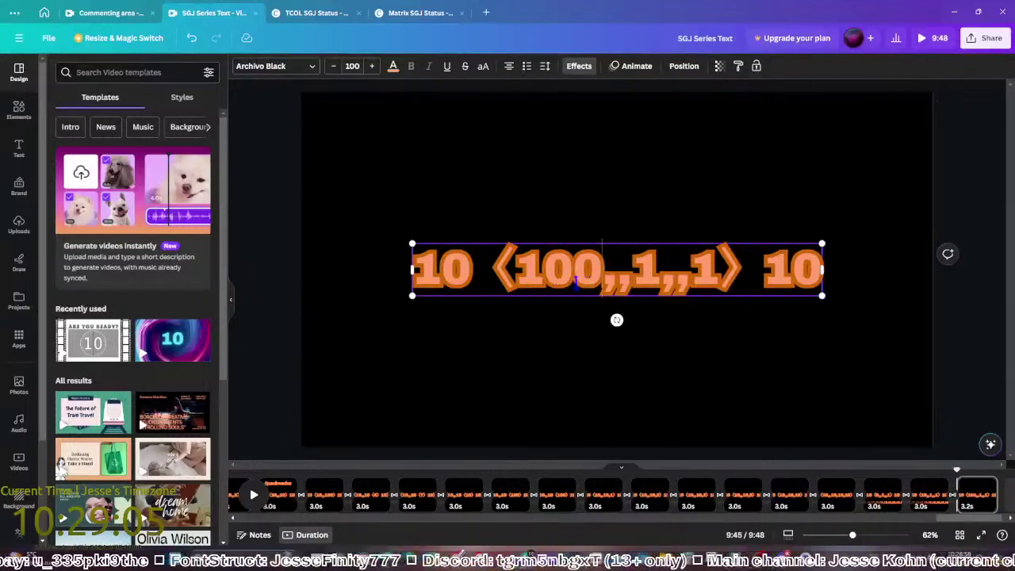
pyautogui.click(908, 372)
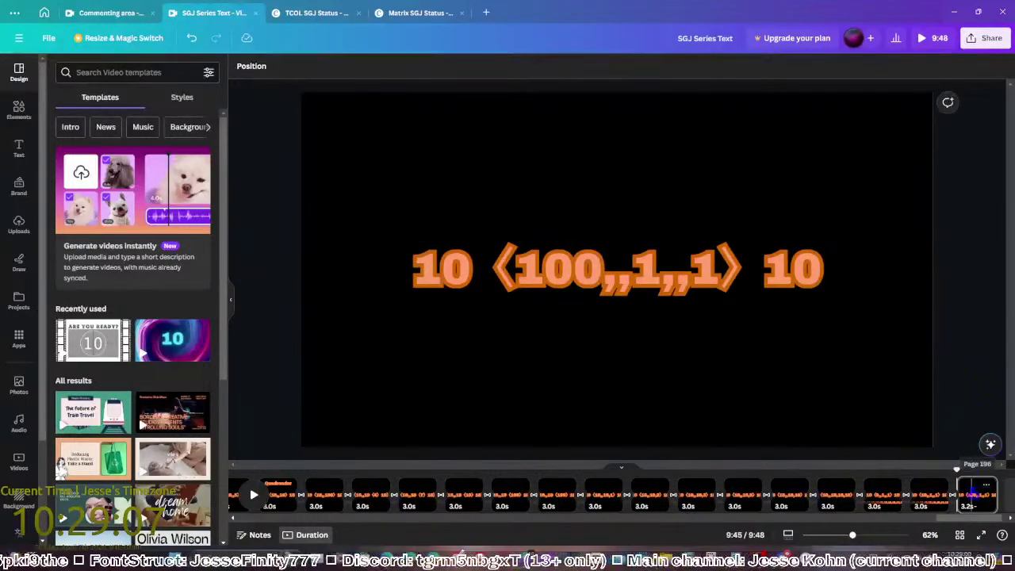
# On a duplicate of the last page, replace the 100 with "10,1", giving "10〈10,1,,1,,1〉10"
pyautogui.click(601, 267)
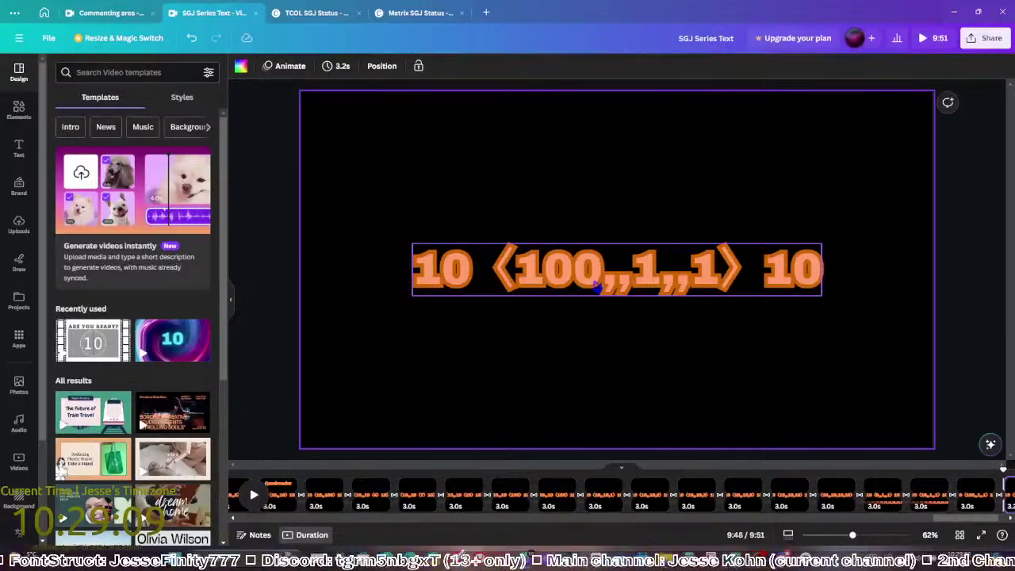
pyautogui.click(595, 279)
pyautogui.moveTo(594, 279); pyautogui.dragTo(572, 275)
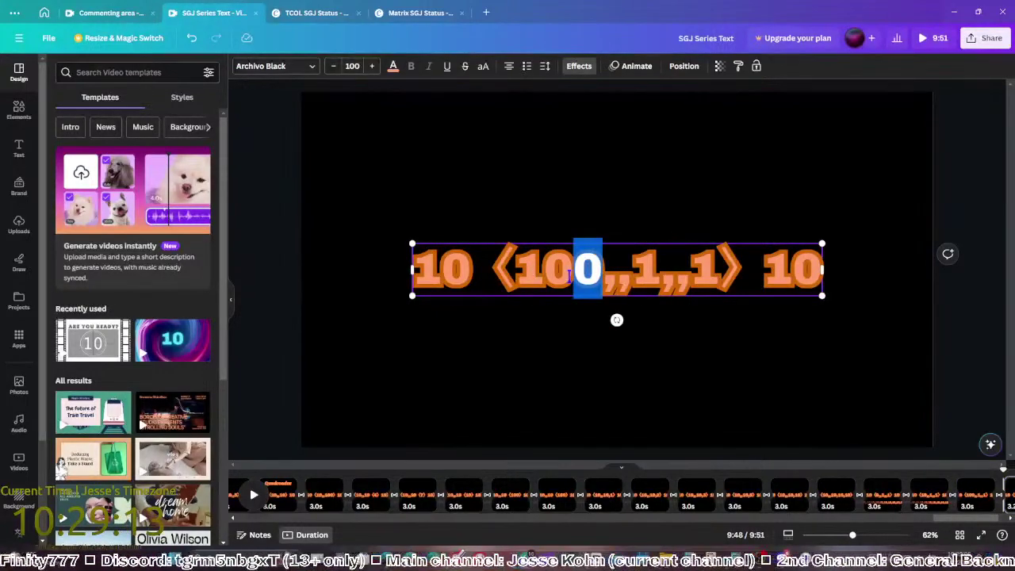
pyautogui.write(',1')
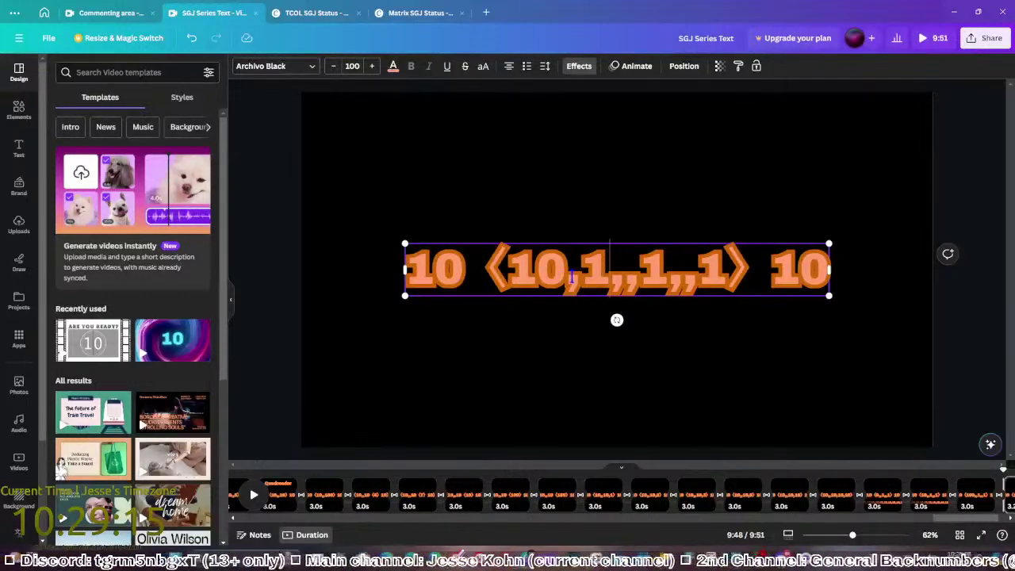
pyautogui.click(952, 359)
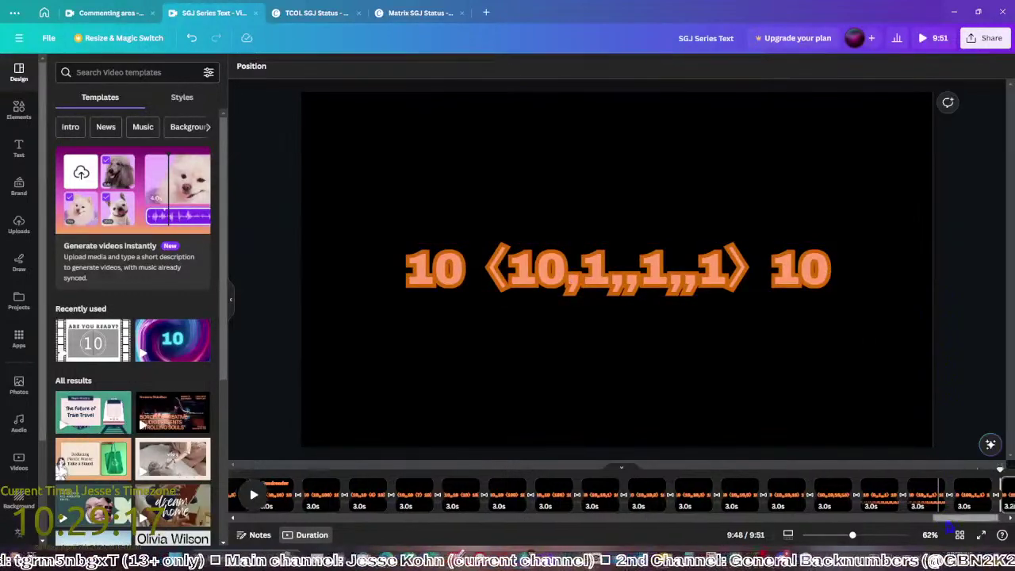
# Duplicate the last page and set the second bracketed entry to 2, giving "10〈10,2,,1,,1〉10"
pyautogui.hscroll(2, 928, 496)
pyautogui.hotkey('ctrl', 'd')
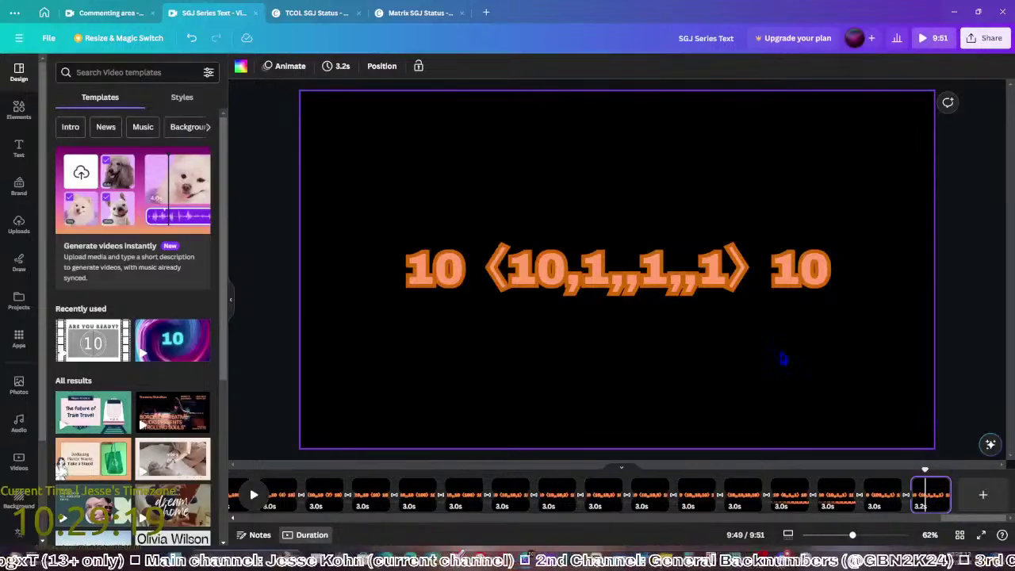
pyautogui.click(605, 291)
pyautogui.doubleClick(595, 273)
pyautogui.write('2')
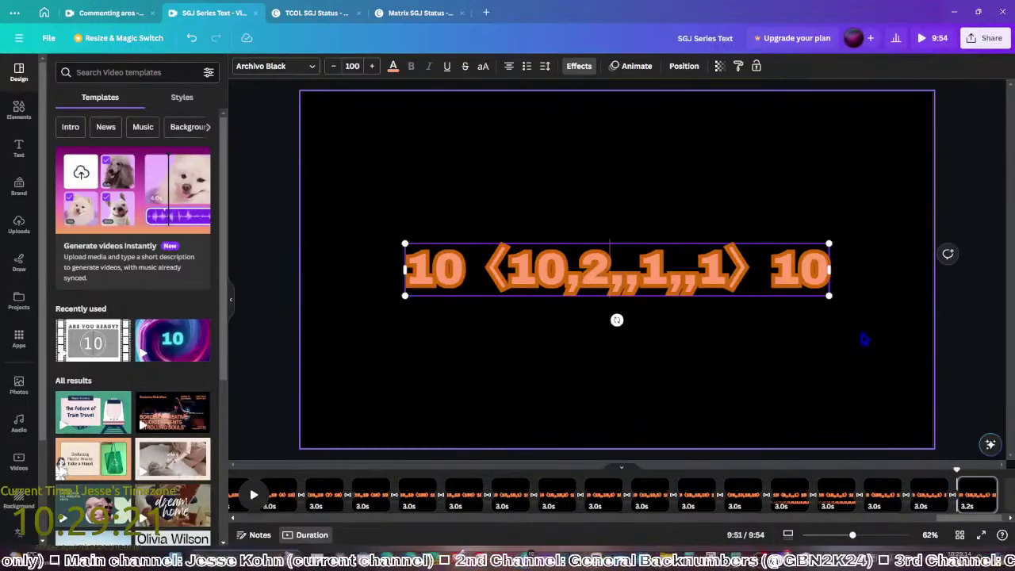
pyautogui.click(865, 340)
# Add another duplicate page with the second bracketed entry set to 3, giving "10〈10,3,,1,,1〉10"
pyautogui.hscroll(1, 977, 501)
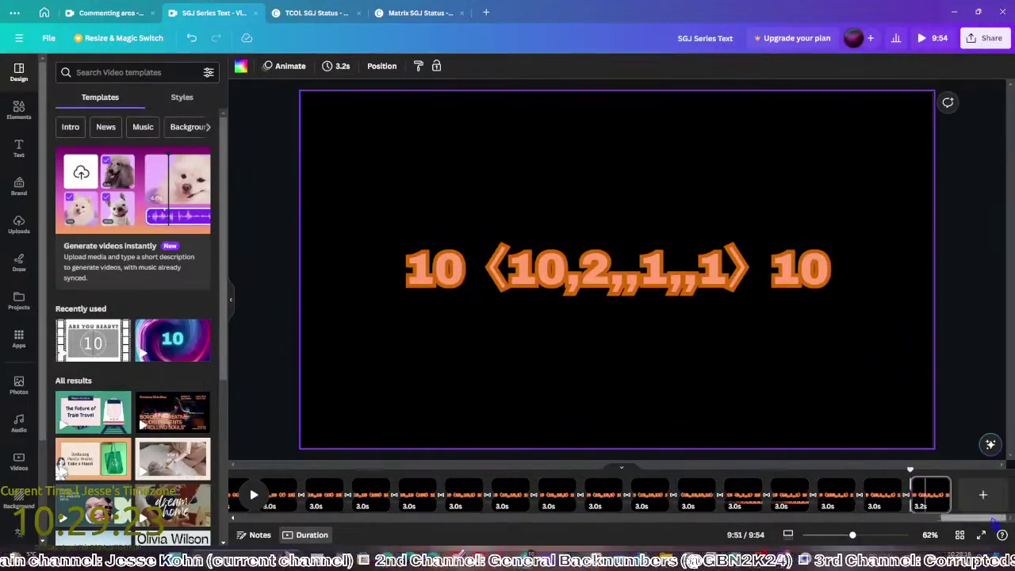
pyautogui.hotkey('ctrl', 'd')
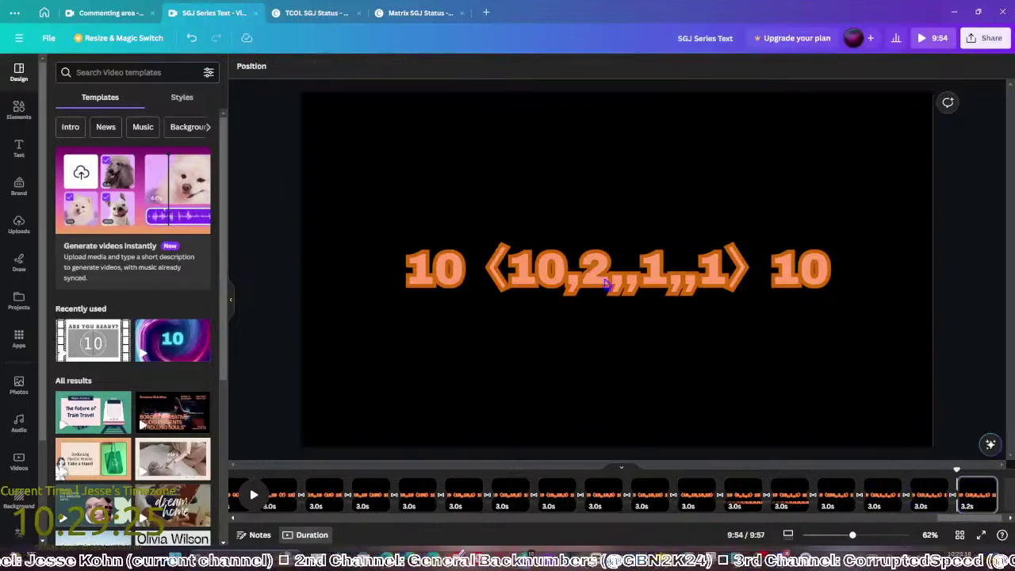
pyautogui.click(594, 272)
pyautogui.click(605, 279)
pyautogui.press('BackSpace')
pyautogui.write('3')
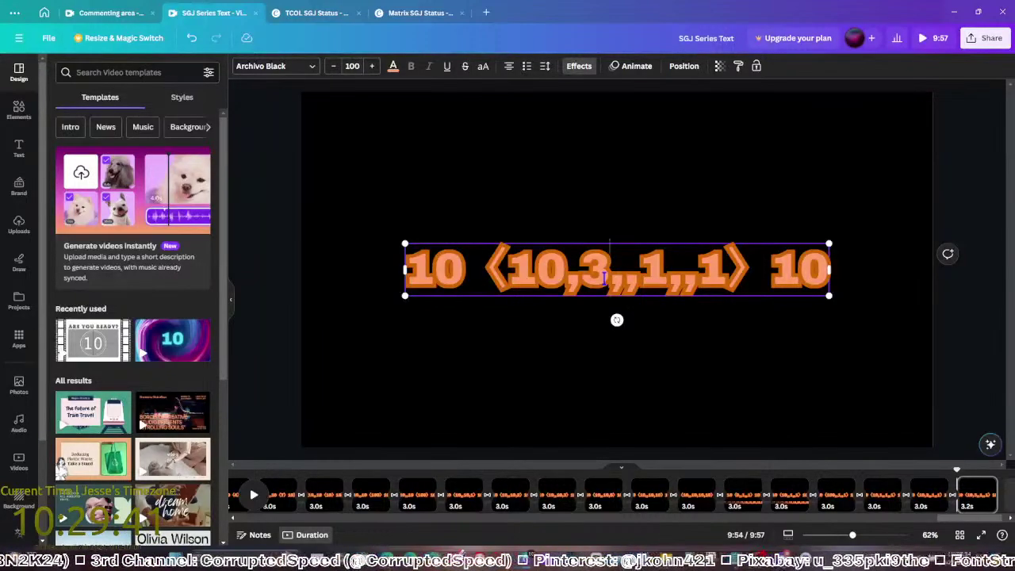
# Duplicate the last page and replace the second bracketed entry with 10, giving "10〈10,10,,1,,1〉10"
pyautogui.click(952, 337)
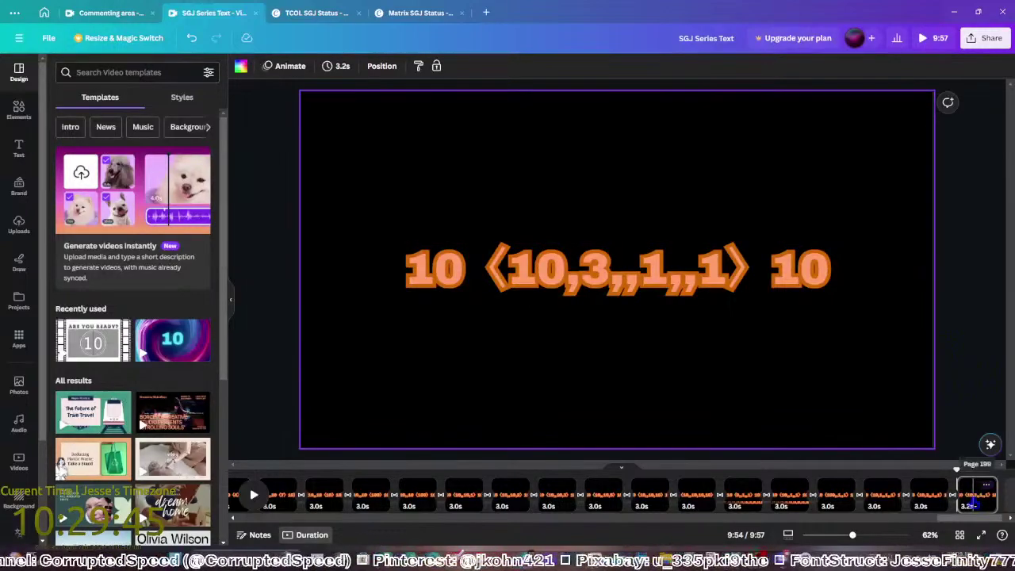
pyautogui.hotkey('ctrl', 'd')
pyautogui.click(611, 273)
pyautogui.press('BackSpace')
pyautogui.write('10')
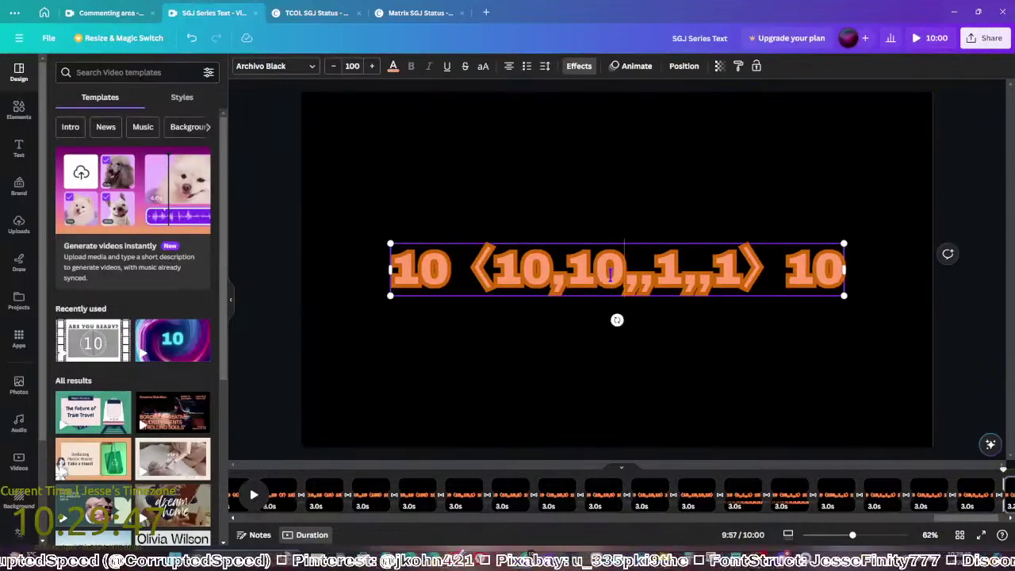
pyautogui.click(928, 343)
# On another duplicate of the last page, add ",10" after the second bracketed entry, giving "10〈10,10,10,,1,,1〉10"
pyautogui.moveTo(943, 520); pyautogui.dragTo(956, 520)
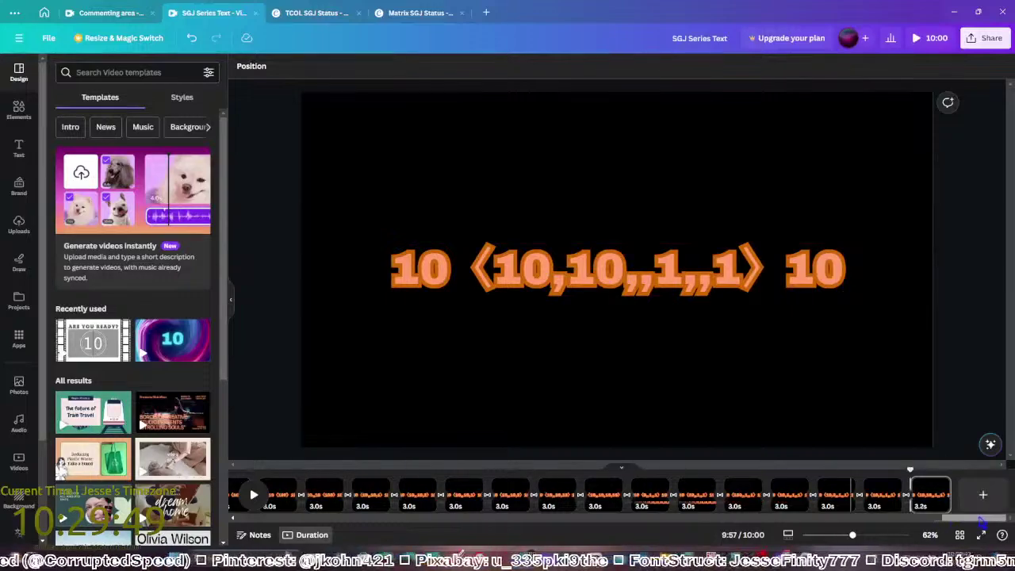
pyautogui.click(870, 373)
pyautogui.hotkey('ctrl', 'd')
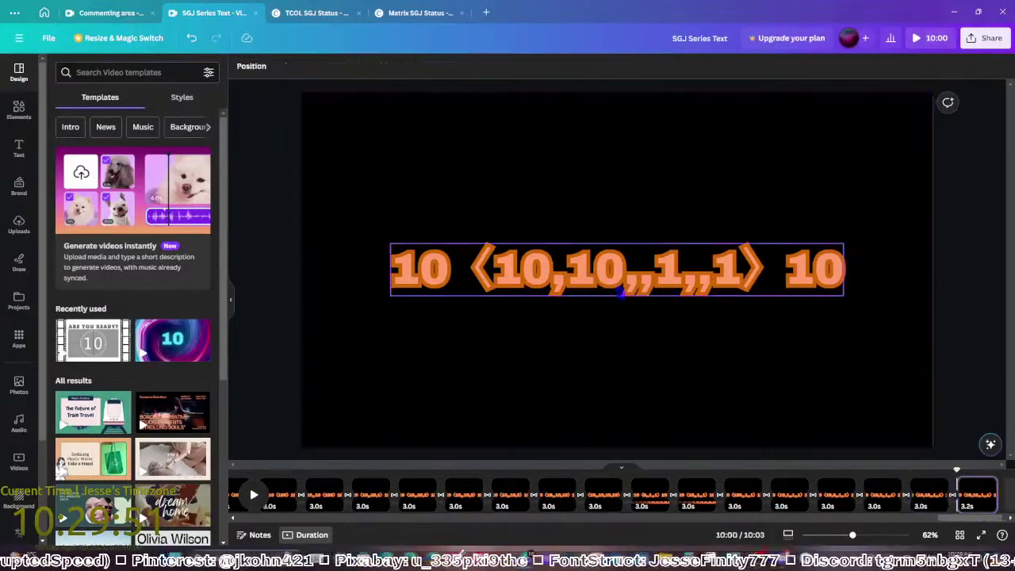
pyautogui.click(612, 268)
pyautogui.click(623, 285)
pyautogui.write(',10')
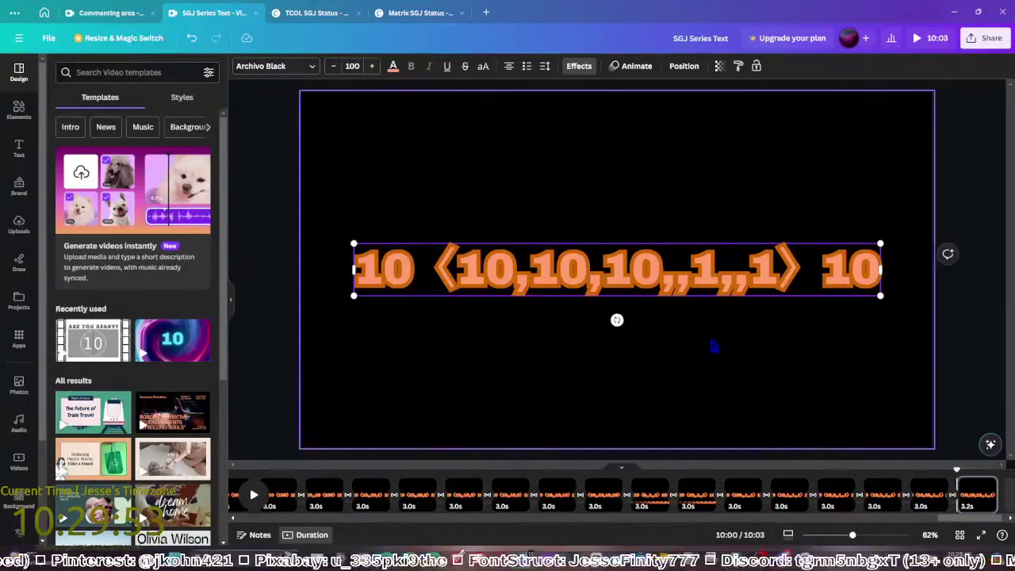
pyautogui.click(968, 384)
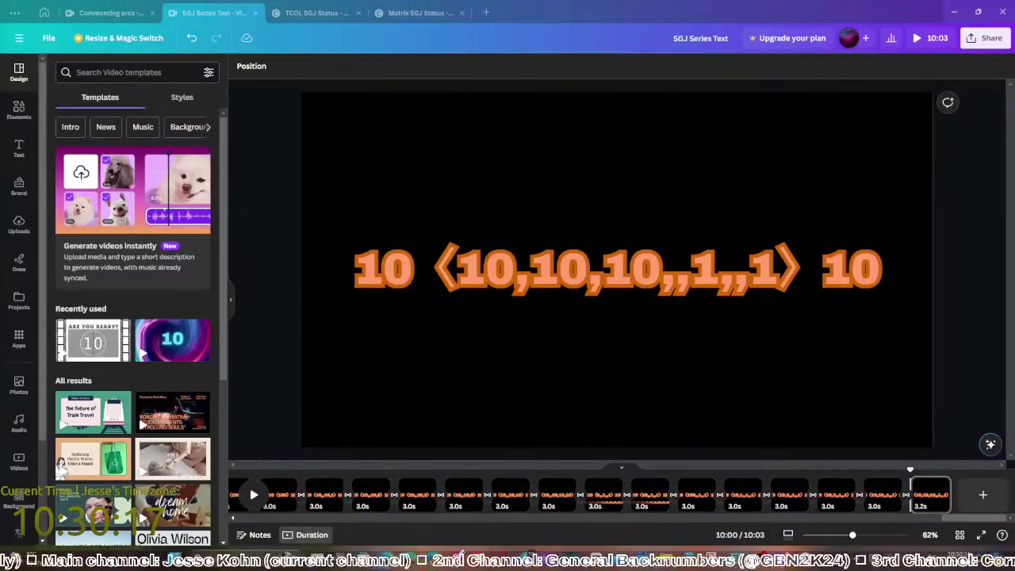
# Duplicate the last page and add a fourth 10 before the first double comma, giving "10〈10,10,10,10,,1,,1〉10"
pyautogui.click(270, 368)
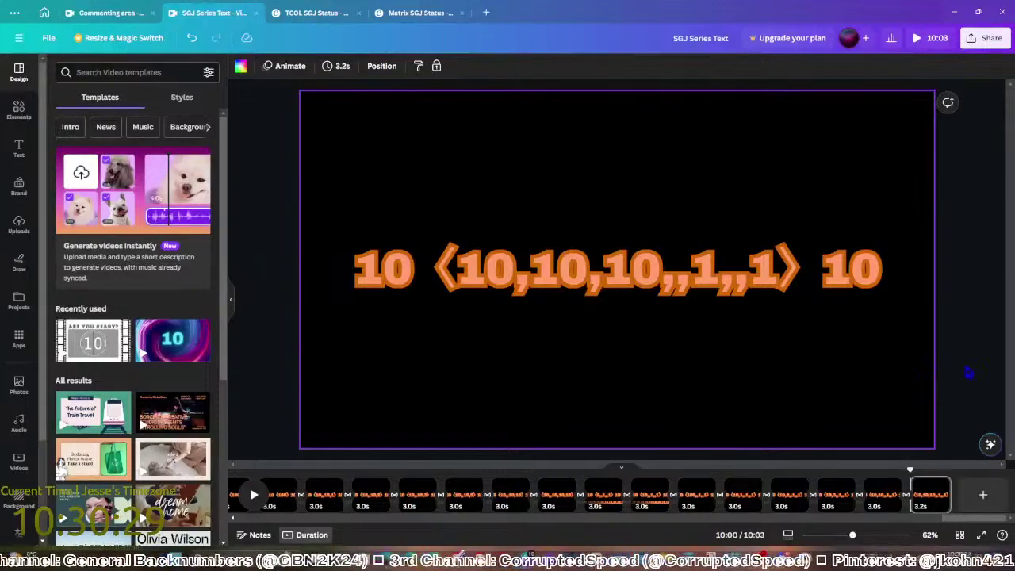
pyautogui.hotkey('ctrl', 'd')
pyautogui.click(655, 293)
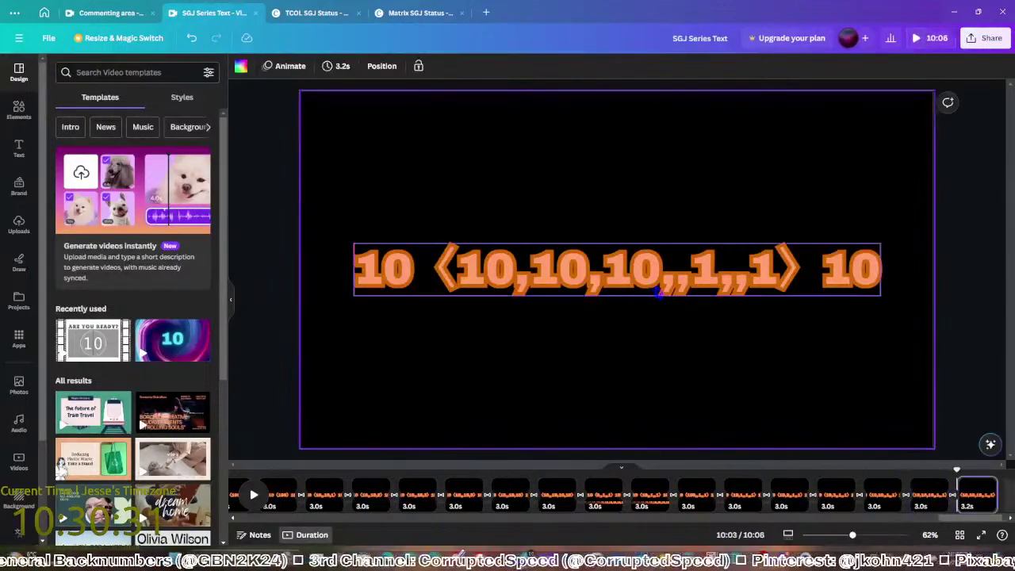
pyautogui.click(657, 294)
pyautogui.write(',10')
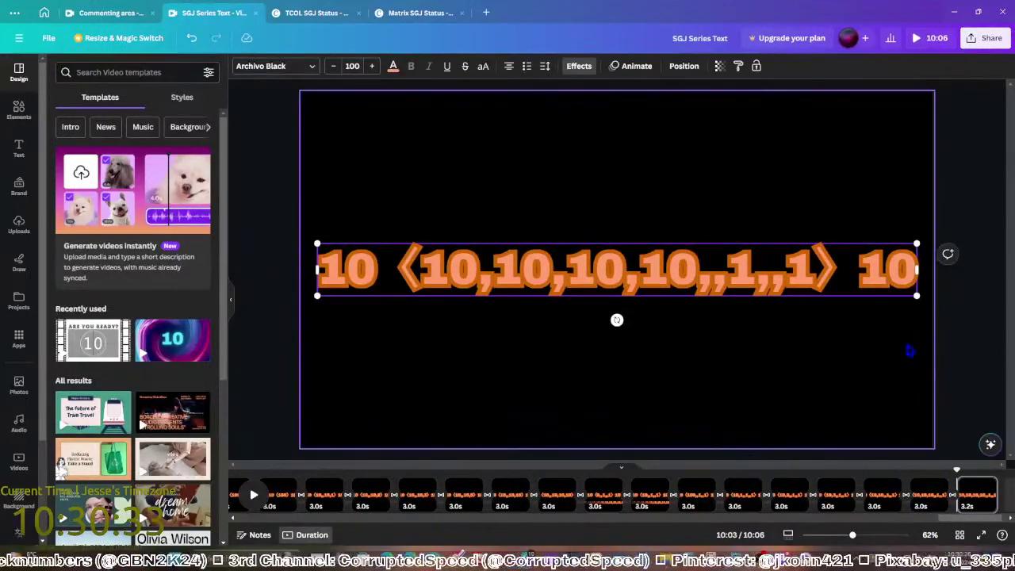
pyautogui.press('Escape')
pyautogui.press('Escape')
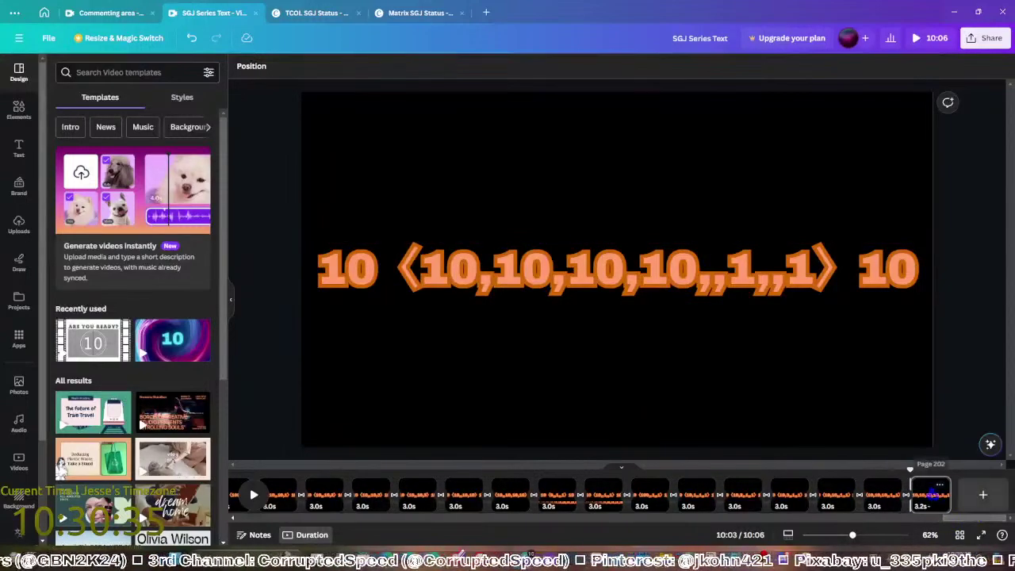
# On a new duplicate page, cut the first group to a single 10 and set the middle entry to 2, giving "10〈10,,2,,1〉10"
pyautogui.hotkey('ctrl', 'd')
pyautogui.click(690, 282)
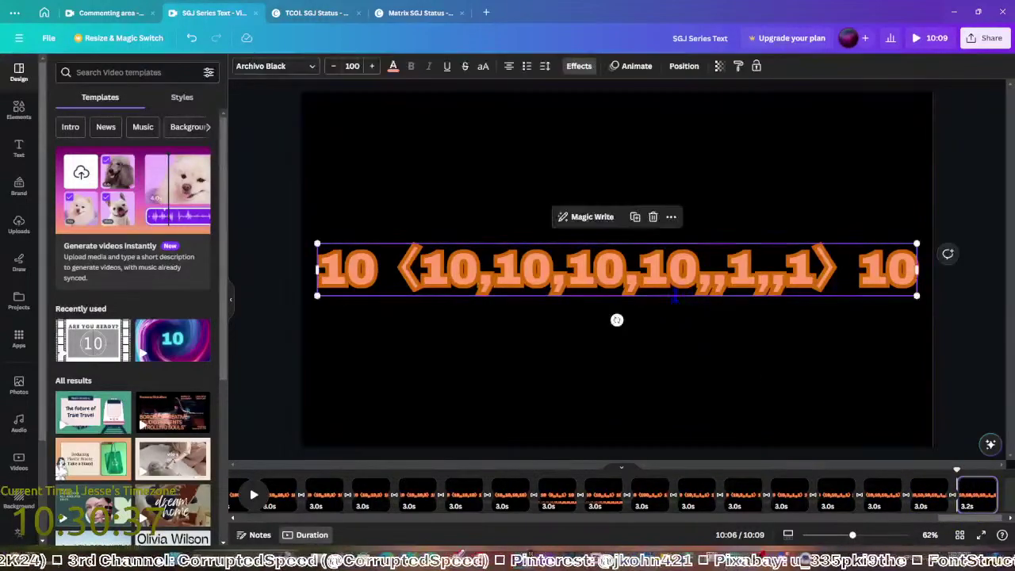
pyautogui.moveTo(696, 283); pyautogui.dragTo(497, 282)
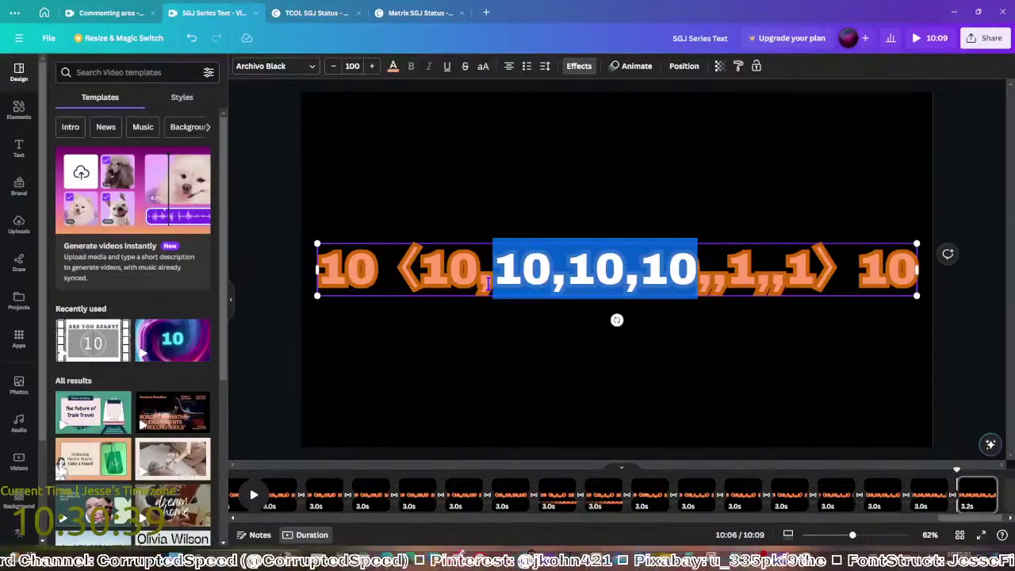
pyautogui.press('BackSpace')
pyautogui.press('BackSpace')
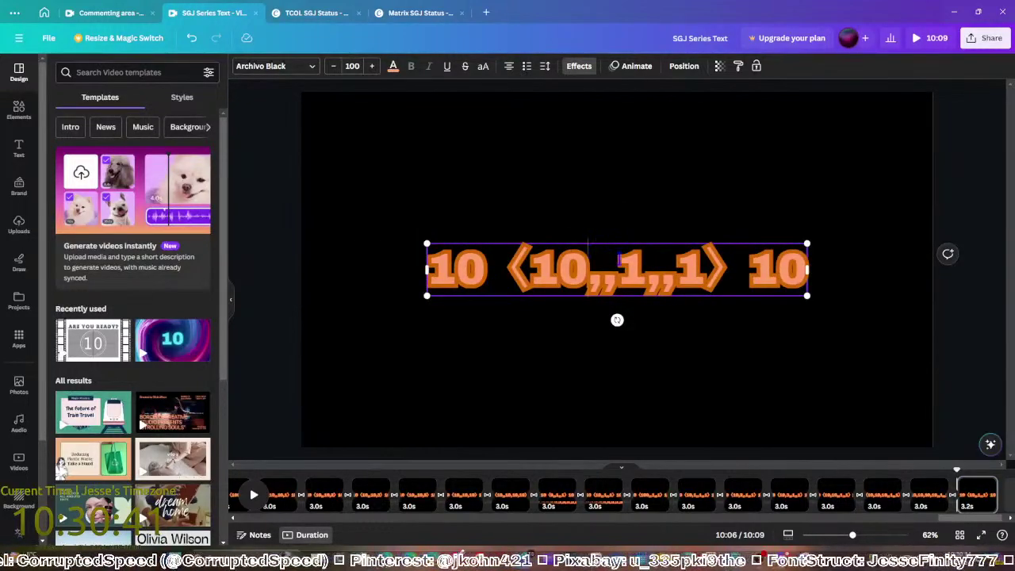
pyautogui.press('Delete')
pyautogui.write('2')
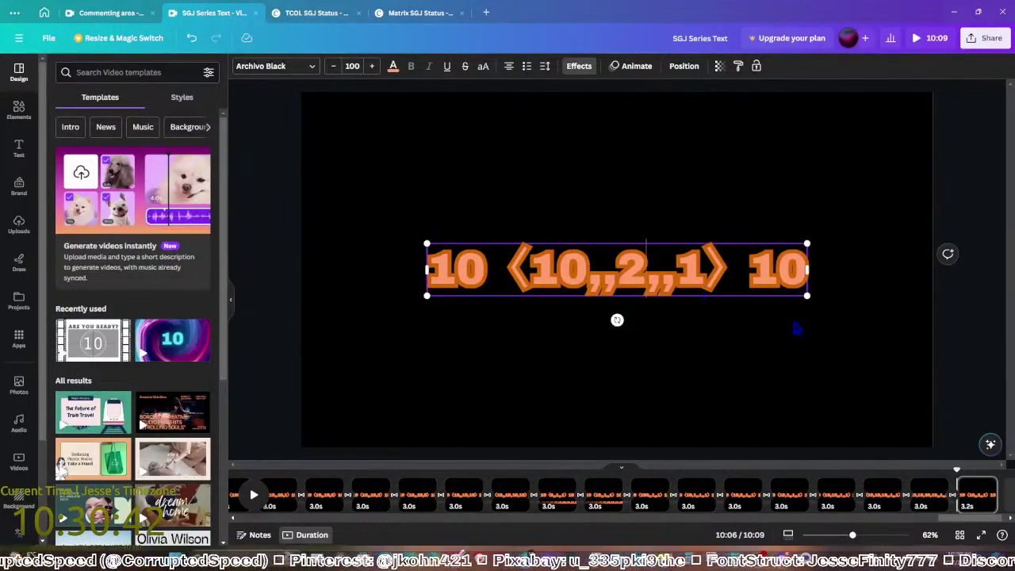
pyautogui.click(945, 389)
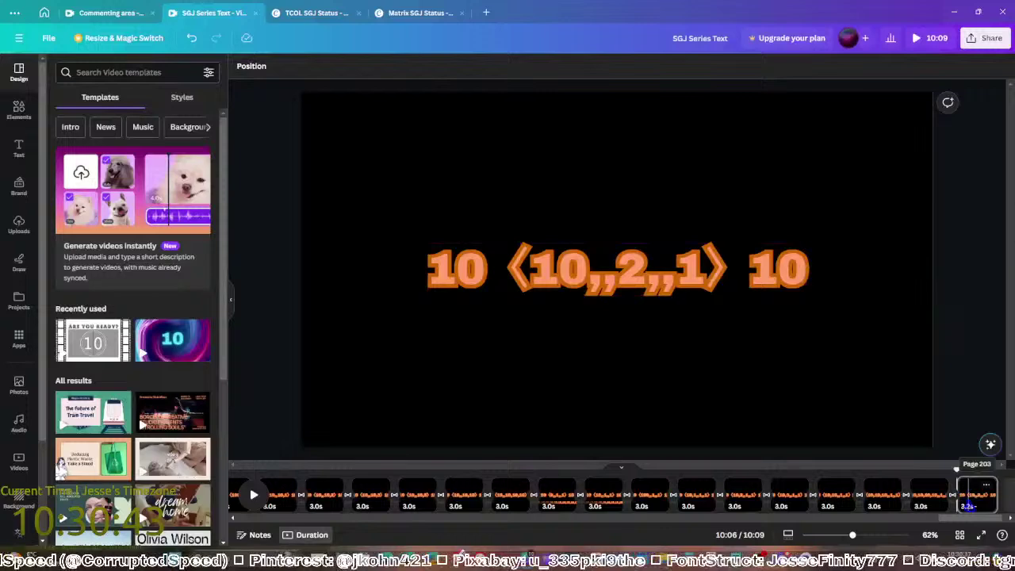
# Review the preceding notation pages back to "10〈10,,10,10〉10" and return to the last page
pyautogui.click(968, 410)
pyautogui.press('Left')
pyautogui.press('Left')
pyautogui.press('Left')
pyautogui.press('Left')
pyautogui.press('Left')
pyautogui.press('Left')
pyautogui.press('Left')
pyautogui.press('Left')
pyautogui.press('Left')
pyautogui.press('Left')
pyautogui.press('Left')
pyautogui.press('Left')
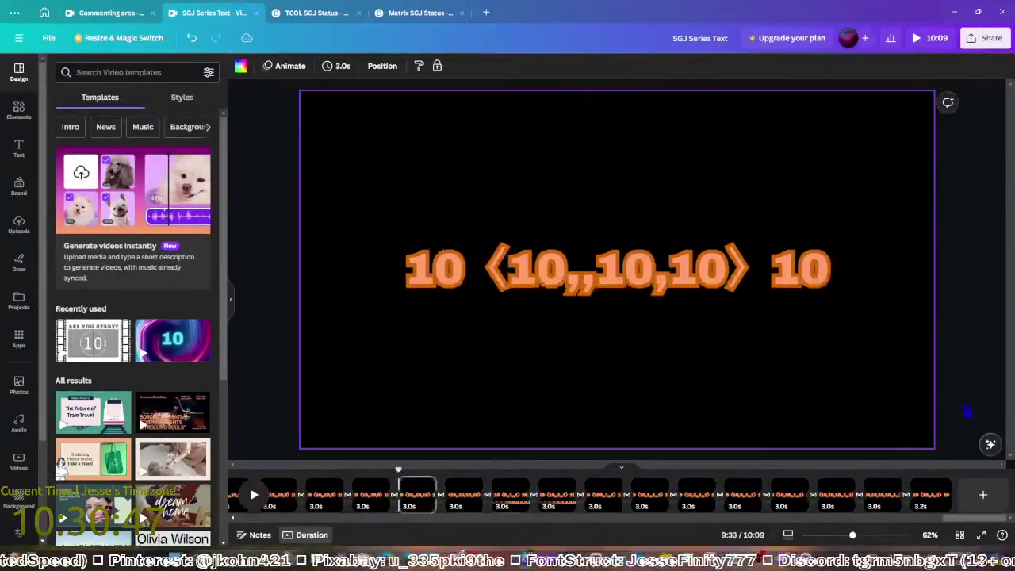
pyautogui.press('Right')
pyautogui.press('Right')
pyautogui.press('Right')
pyautogui.press('Right')
pyautogui.press('Right')
pyautogui.press('Right')
pyautogui.press('Right')
pyautogui.press('Right')
pyautogui.press('Right')
pyautogui.press('Right')
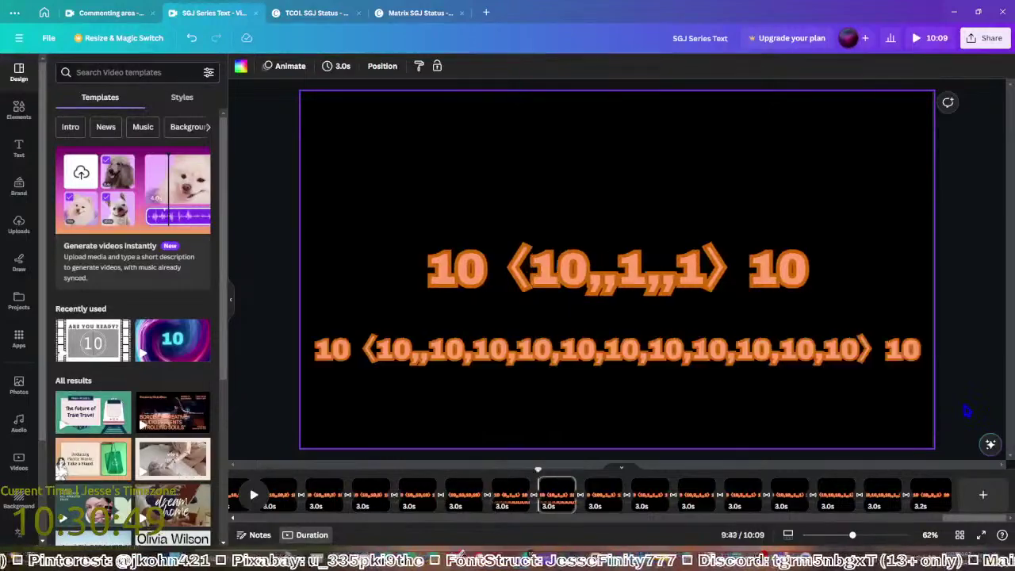
pyautogui.press('Right')
pyautogui.press('Right')
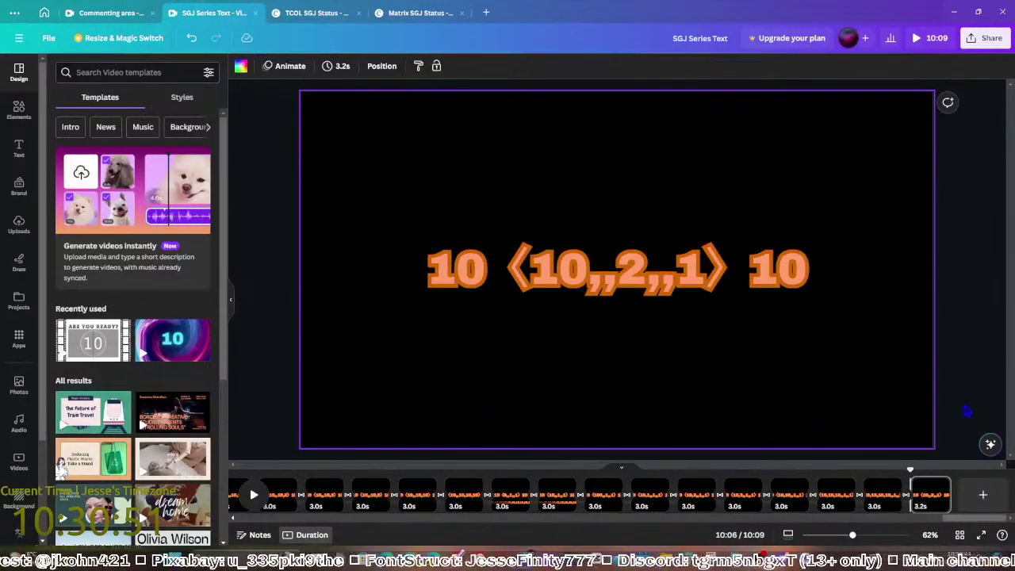
pyautogui.press('Left')
pyautogui.press('Right')
# Duplicate the last page and set the middle entry to 3, giving "10〈10,,3,,1〉10"
pyautogui.click(967, 405)
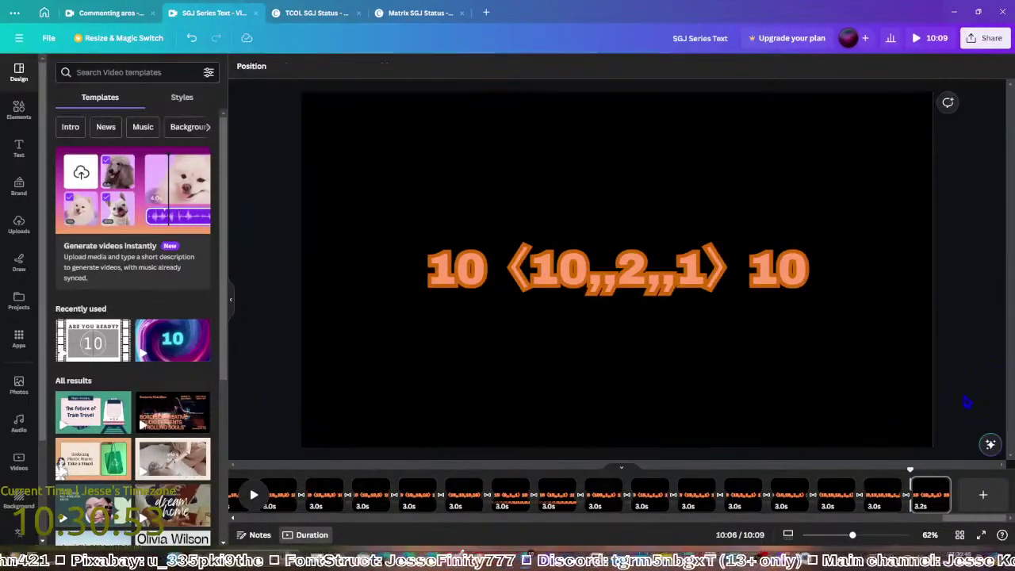
pyautogui.hotkey('ctrl', 'd')
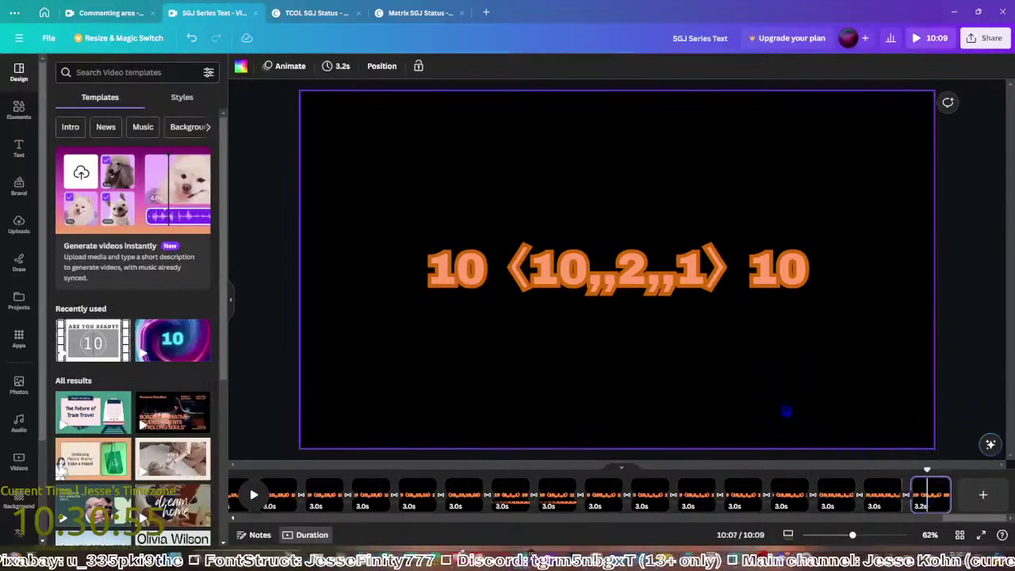
pyautogui.click(640, 279)
pyautogui.click(639, 280)
pyautogui.press('BackSpace')
pyautogui.write('3')
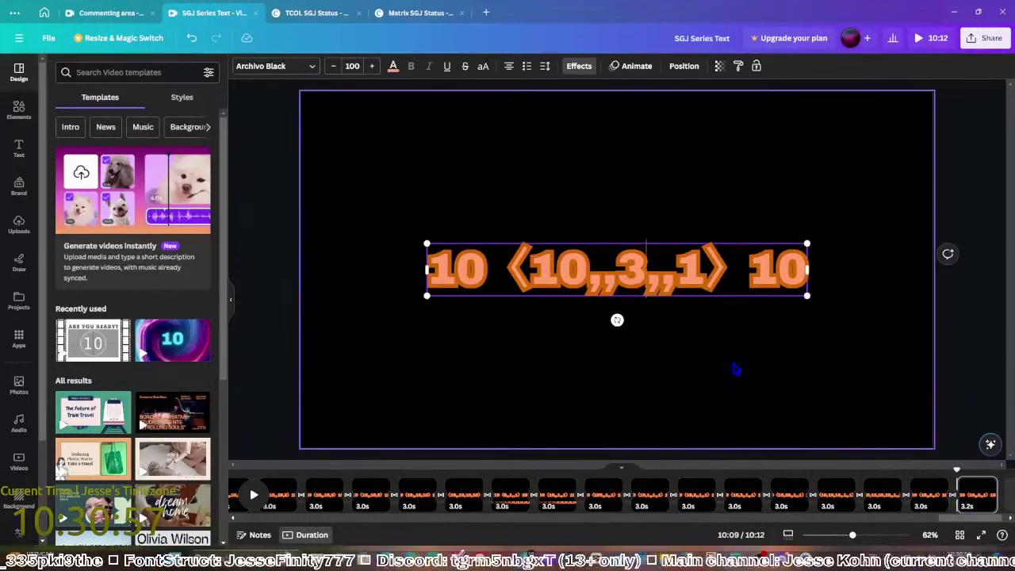
# Add another duplicate page with the middle entry set to 4, giving "10〈10,,4,,1〉10"
pyautogui.click(968, 492)
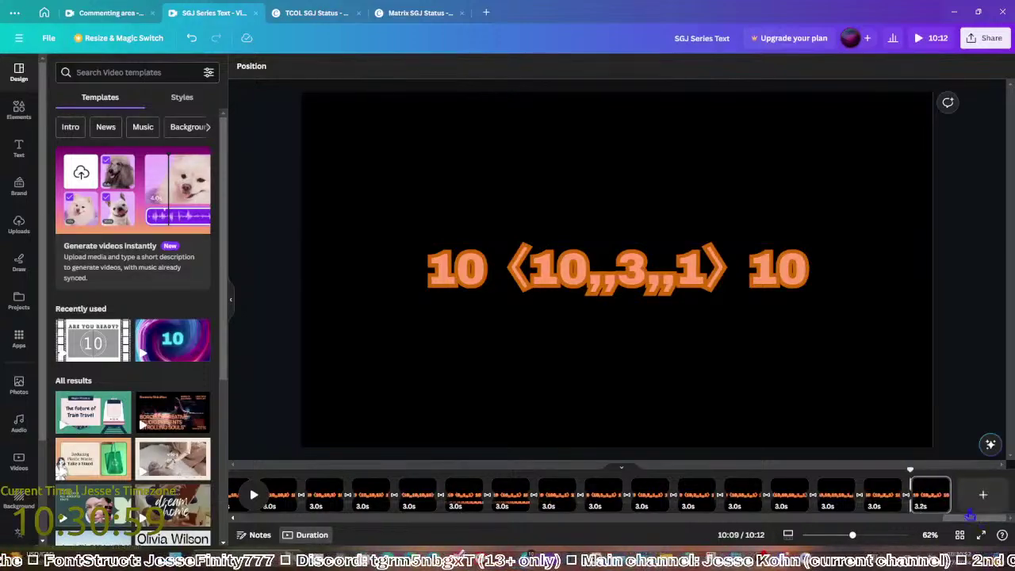
pyautogui.hotkey('ctrl', 'd')
pyautogui.click(641, 279)
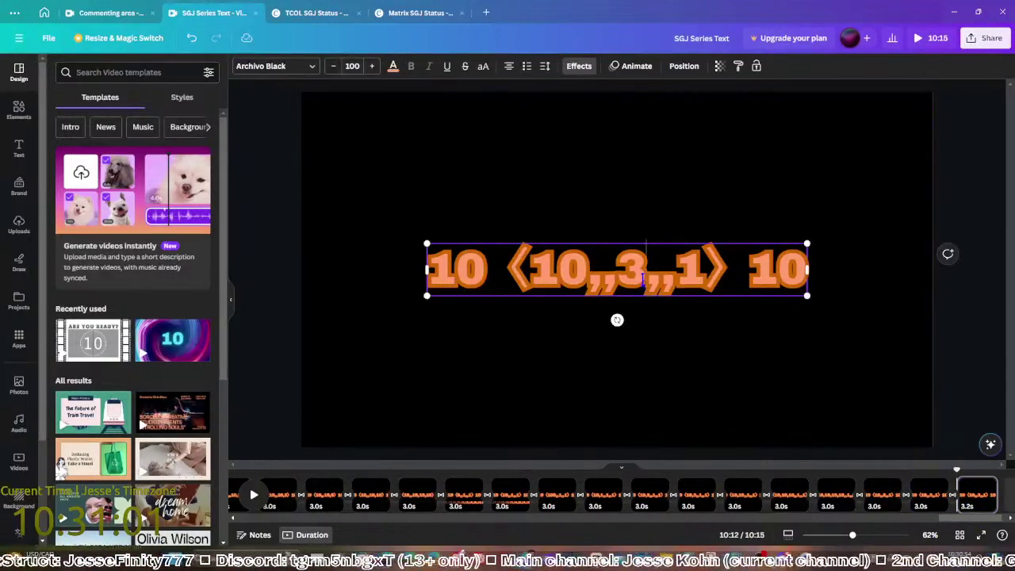
pyautogui.click(641, 279)
pyautogui.press('BackSpace')
pyautogui.write('4')
pyautogui.click(881, 369)
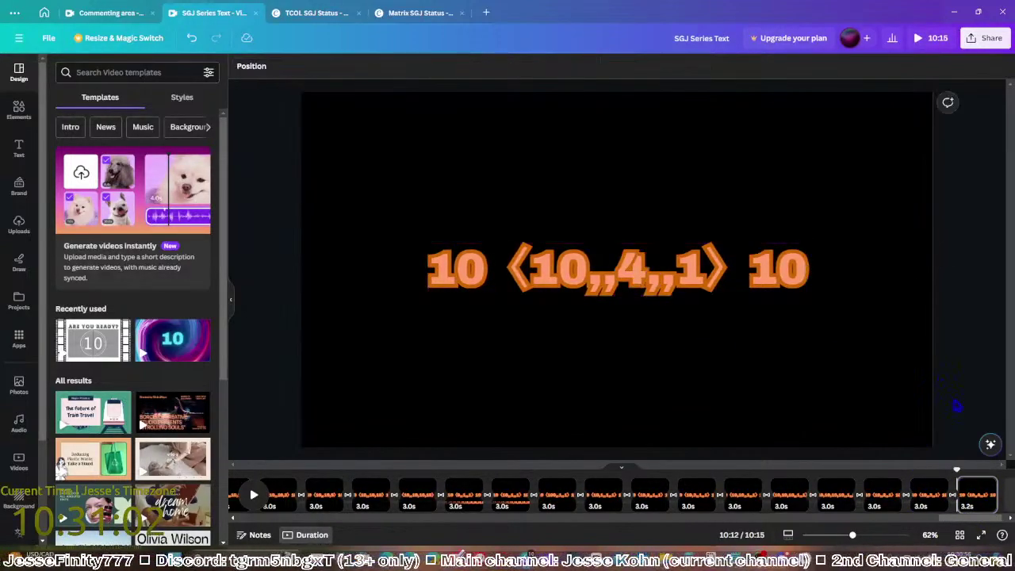
# Duplicate the last page and replace the middle entry with 10, giving "10〈10,,10,,1〉10"
pyautogui.click(968, 492)
pyautogui.hotkey('ctrl', 'd')
pyautogui.click(639, 283)
pyautogui.click(639, 283)
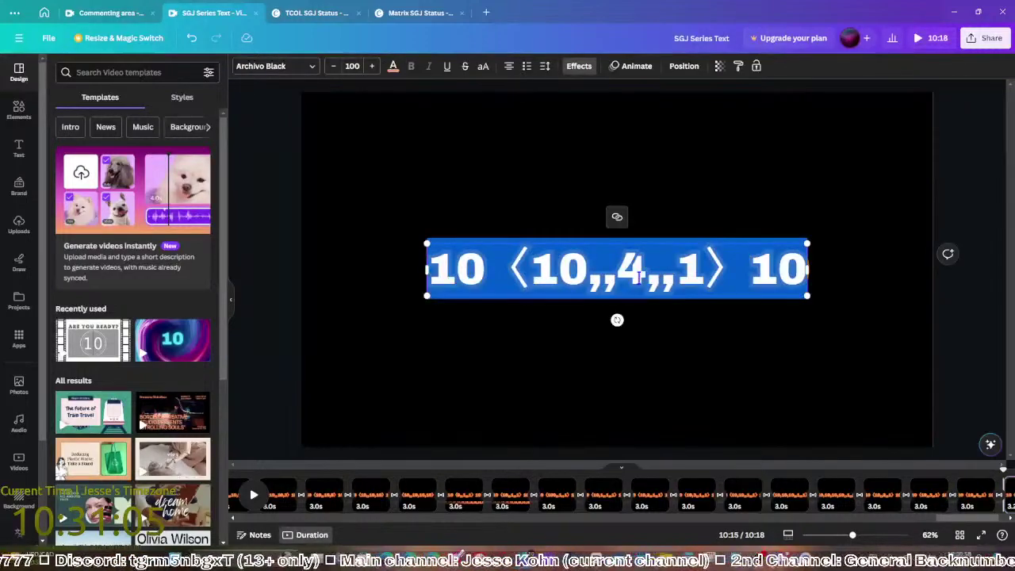
pyautogui.click(639, 281)
pyautogui.press('BackSpace')
pyautogui.write('10')
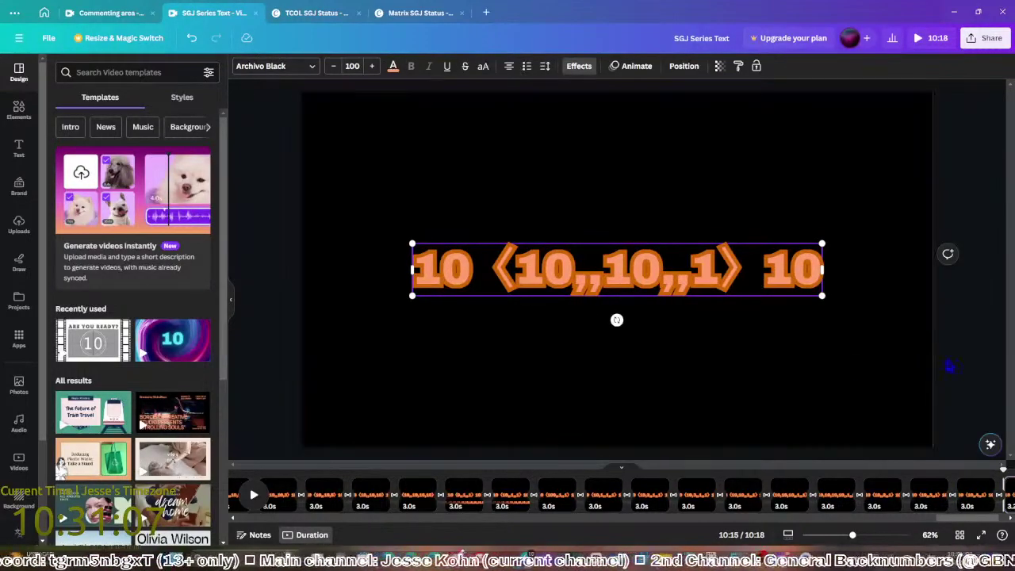
pyautogui.click(873, 363)
# Duplicate the "10〈10,,10,,1〉10" page and select its notation text for editing
pyautogui.hscroll(2, 958, 525)
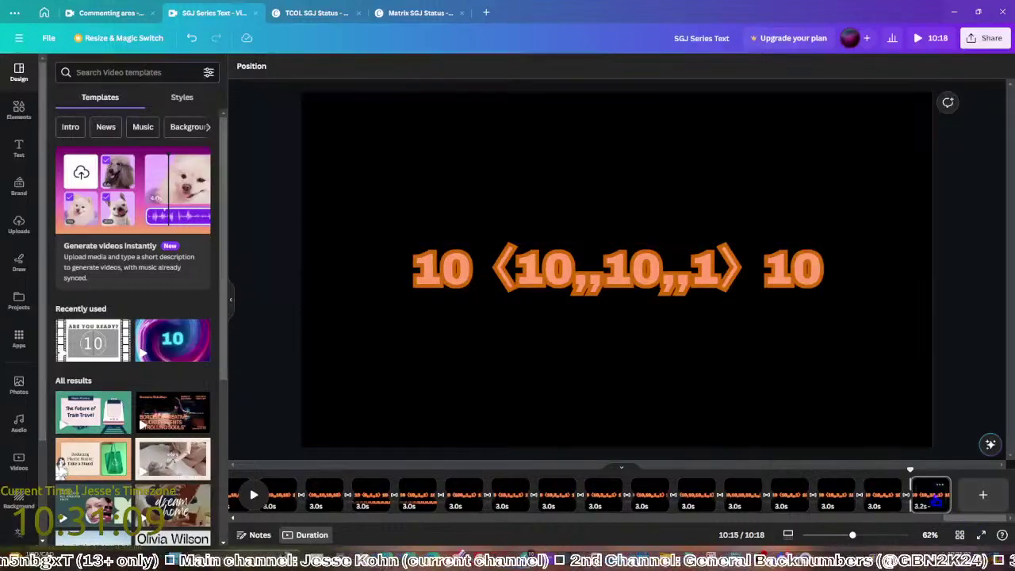
pyautogui.click(933, 497)
pyautogui.hotkey('ctrl', 'd')
pyautogui.click(666, 281)
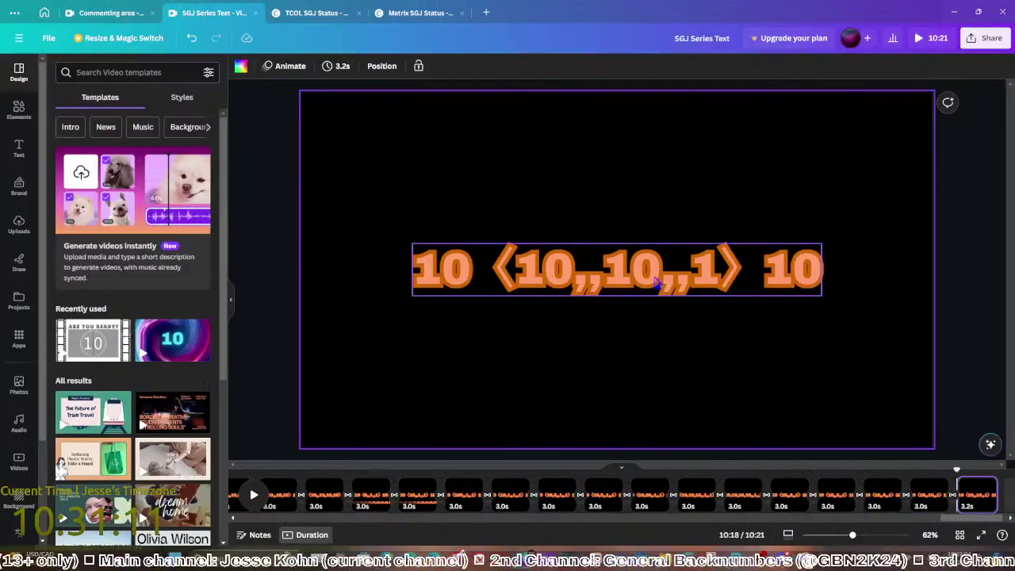
# Extend the middle number to 100 so the text reads "10〈10,,100,,1〉10"
pyautogui.write('0')
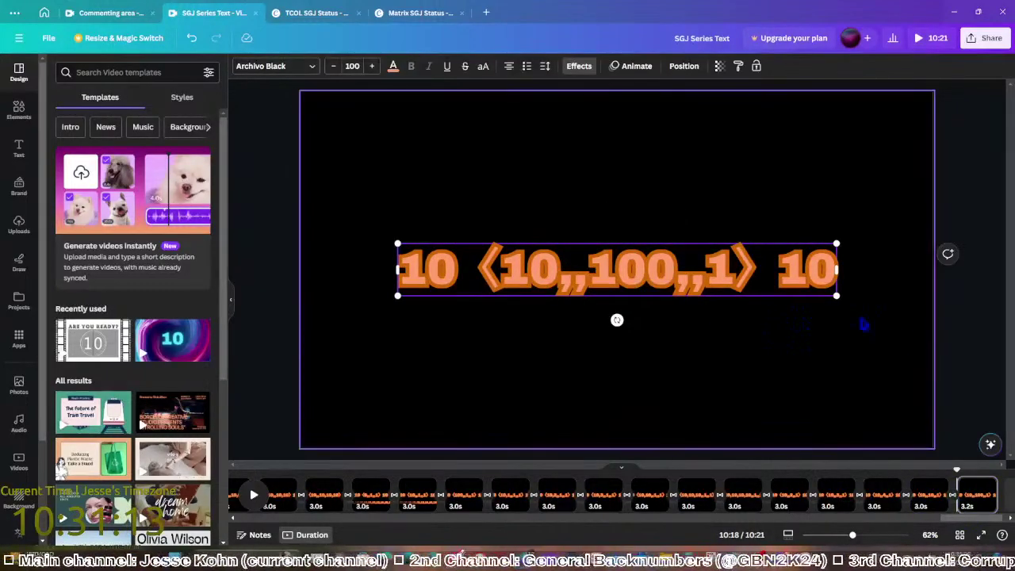
pyautogui.click(916, 357)
pyautogui.click(817, 364)
# Duplicate the page and change the copy's text to "10〈10,,1,,2〉10"
pyautogui.hotkey('ctrl', 'd')
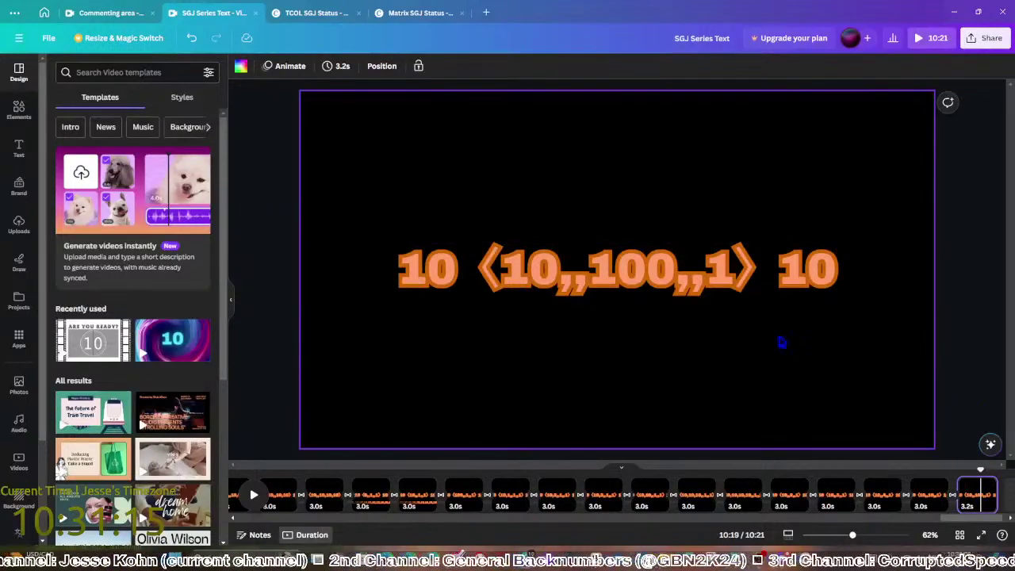
pyautogui.click(671, 275)
pyautogui.moveTo(671, 275); pyautogui.dragTo(595, 274)
pyautogui.write('1')
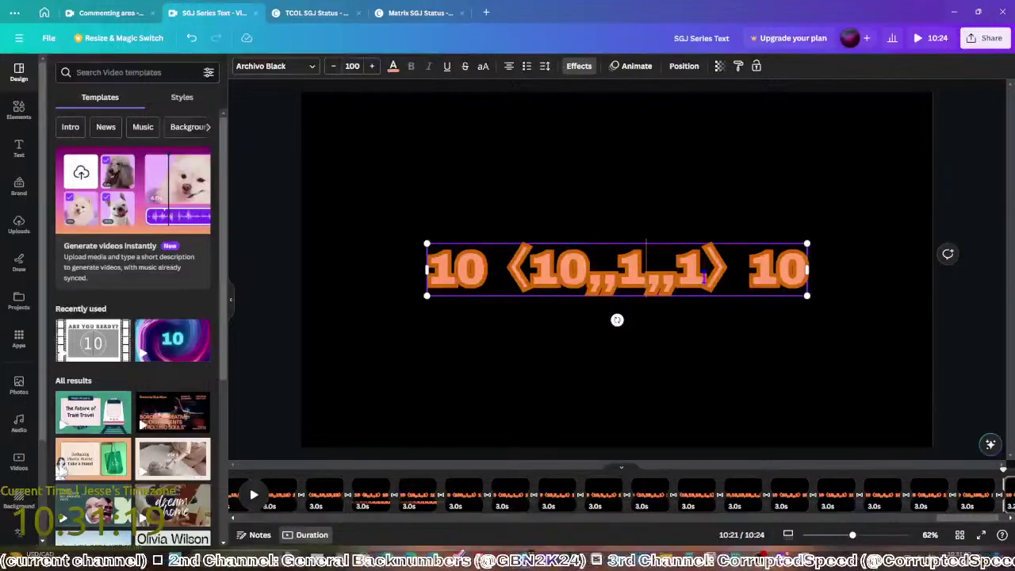
pyautogui.click(720, 295)
pyautogui.press('BackSpace')
pyautogui.write('2')
pyautogui.click(770, 412)
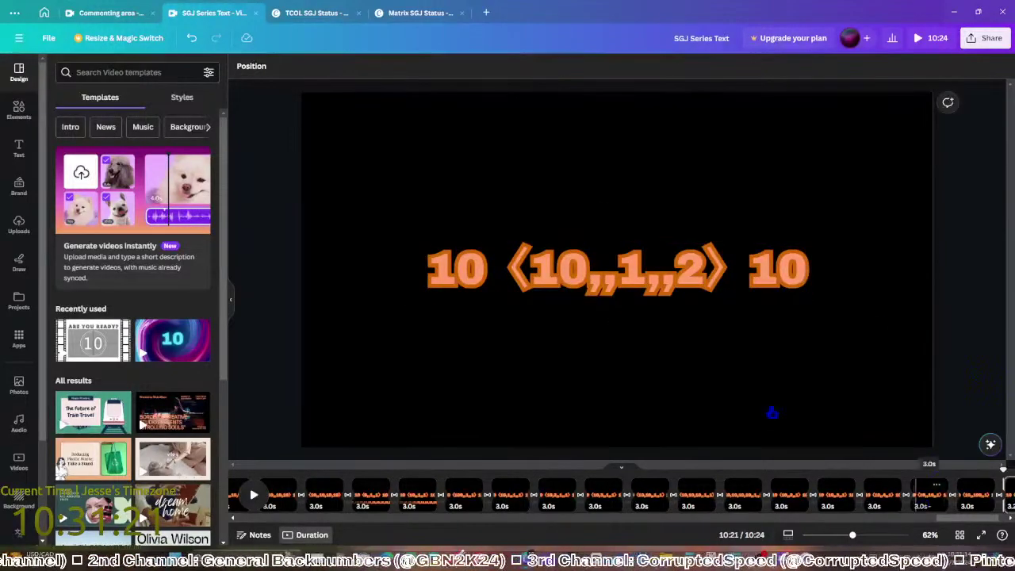
# Place a copy of the text line below the original and set the copy's font size to 60
pyautogui.click(627, 283)
pyautogui.moveTo(627, 283); pyautogui.dragTo(632, 363)
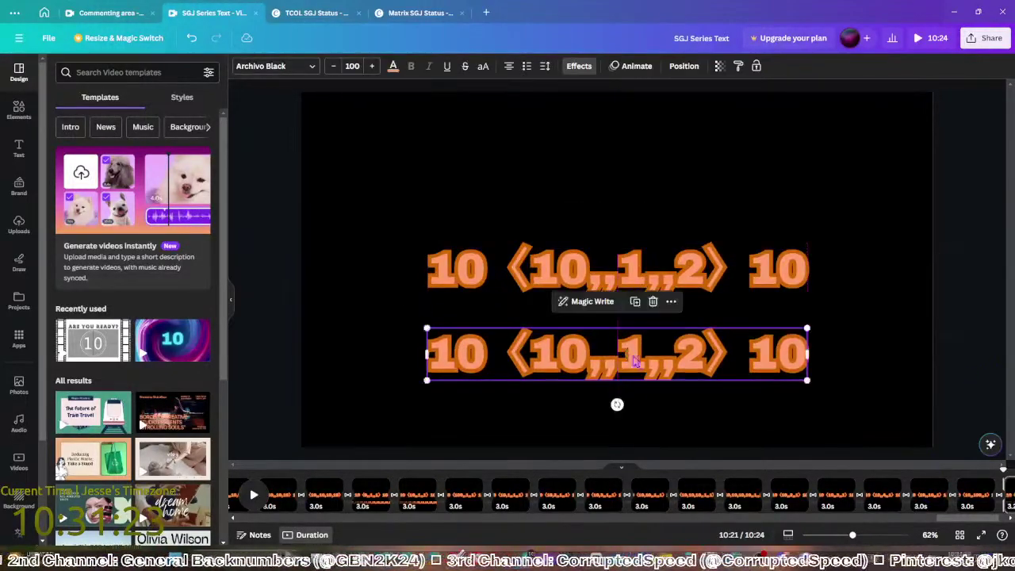
pyautogui.doubleClick(641, 360)
pyautogui.click(352, 66)
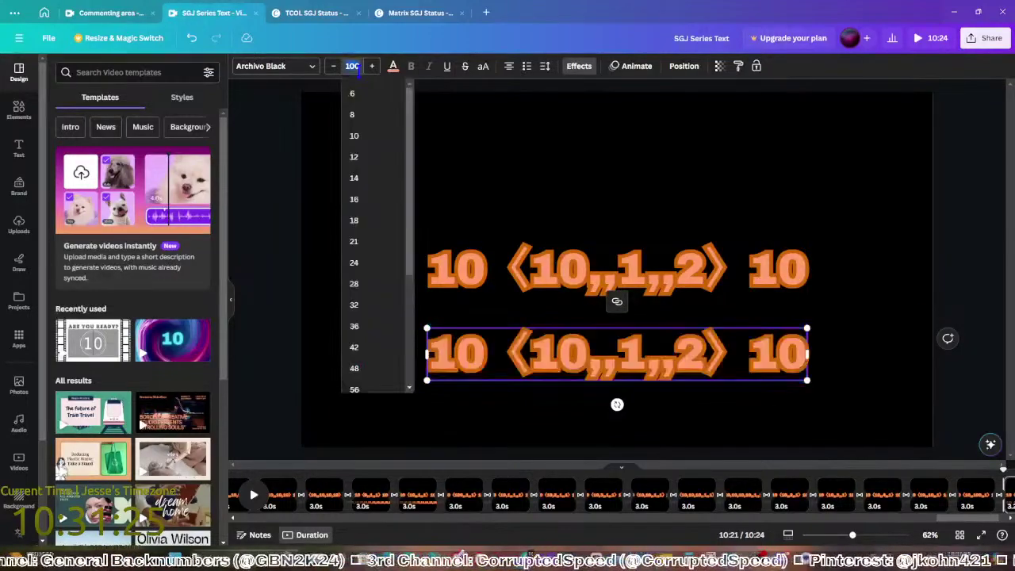
pyautogui.press('Return')
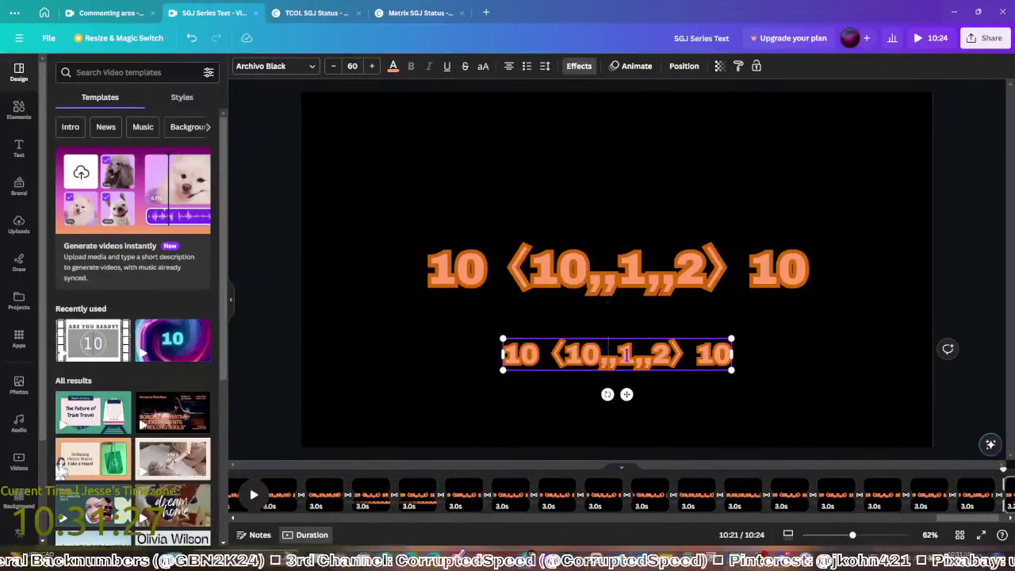
# Edit the lower line to read "10〈10,,10,10,10,10,10,10,10,10,10,10,,1〉10", with ten comma-separated 10s in the middle group
pyautogui.doubleClick(665, 358)
pyautogui.write('1')
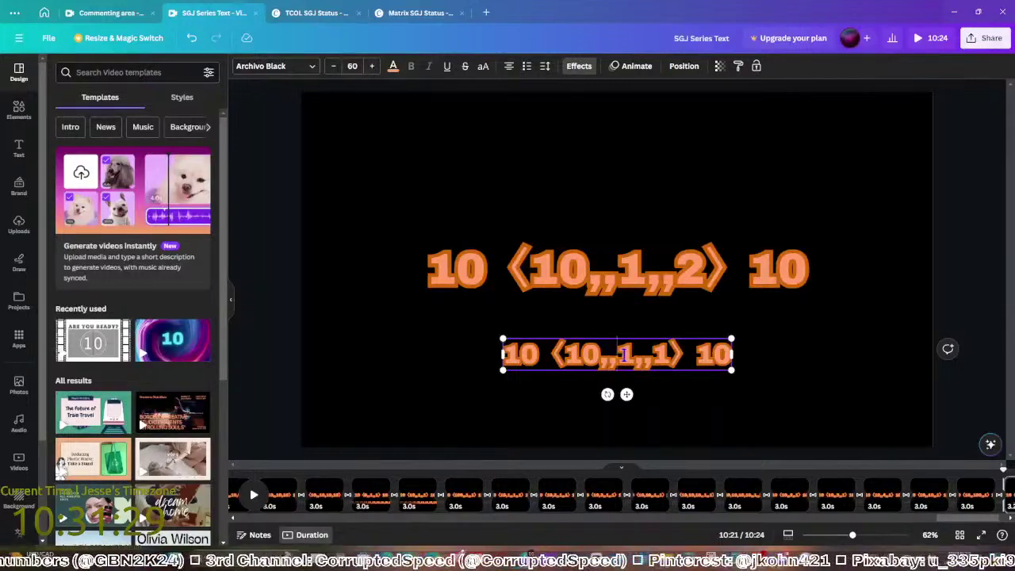
pyautogui.click(636, 357)
pyautogui.write('0,10,1')
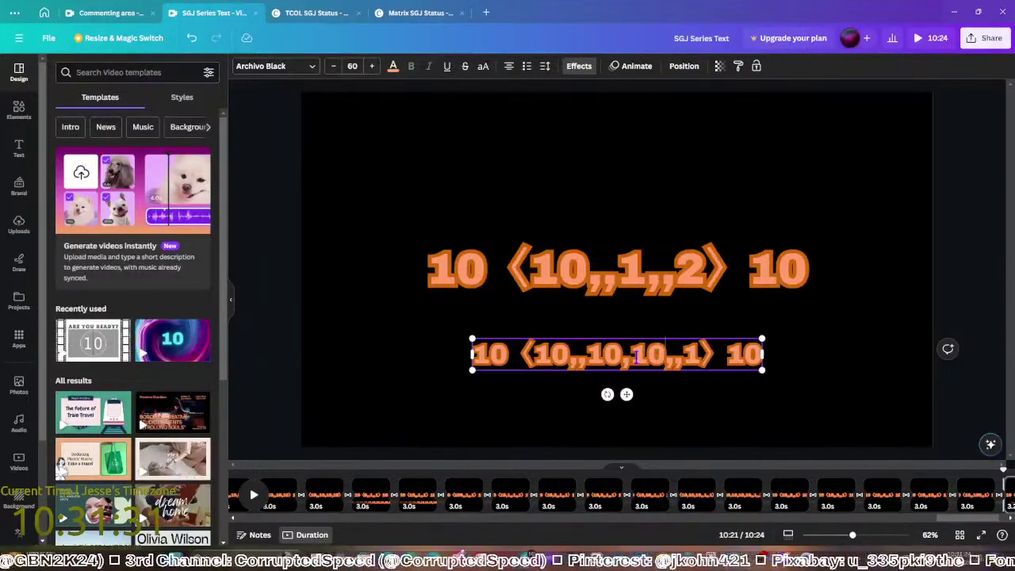
pyautogui.write('0,10,10,10')
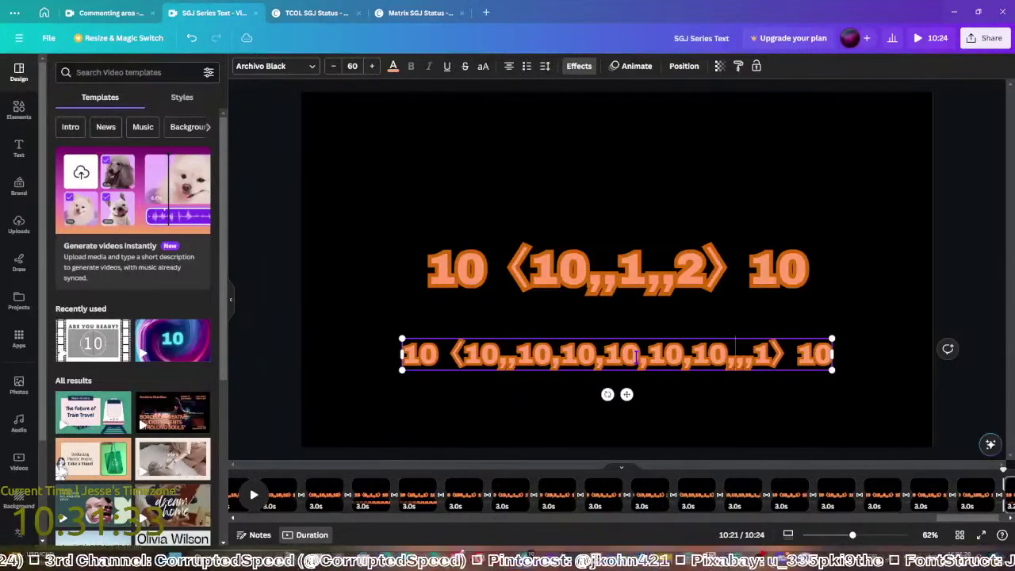
pyautogui.write(',10,10,1')
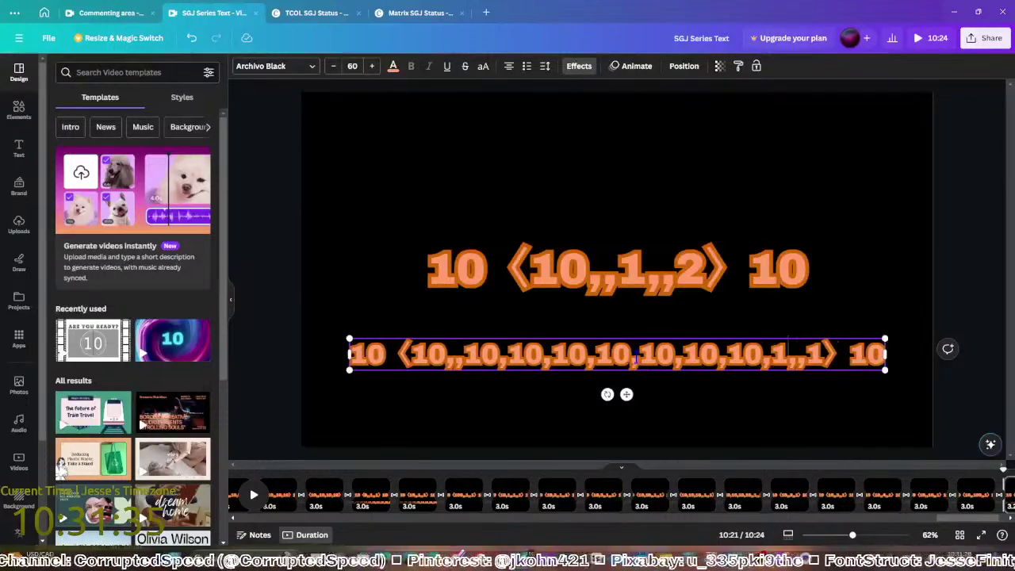
pyautogui.write('0,10')
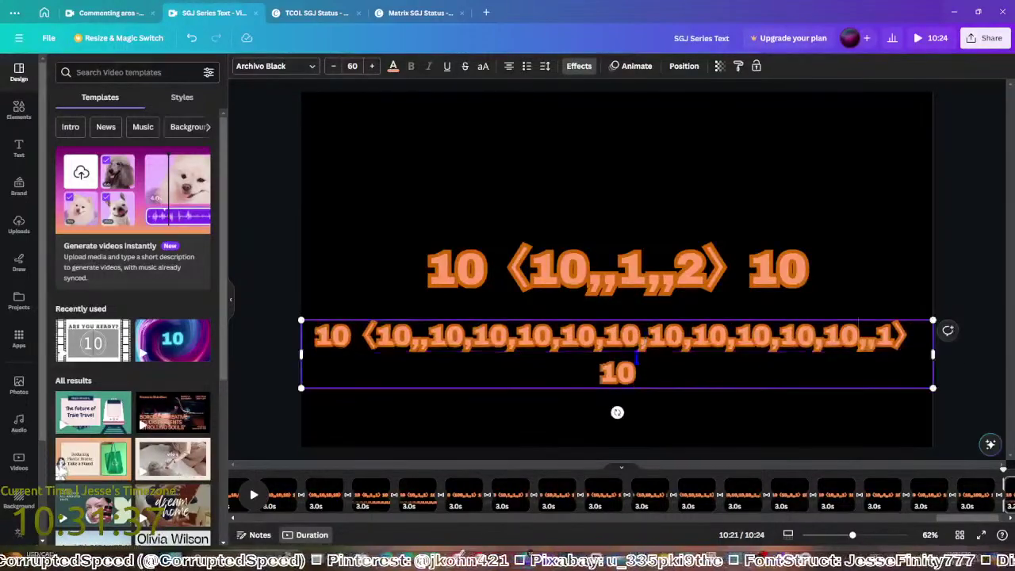
# Reduce the lower text line's font size to 55 so it fits on one line, and deselect it
pyautogui.click(334, 67)
pyautogui.click(333, 66)
pyautogui.click(333, 67)
pyautogui.click(333, 66)
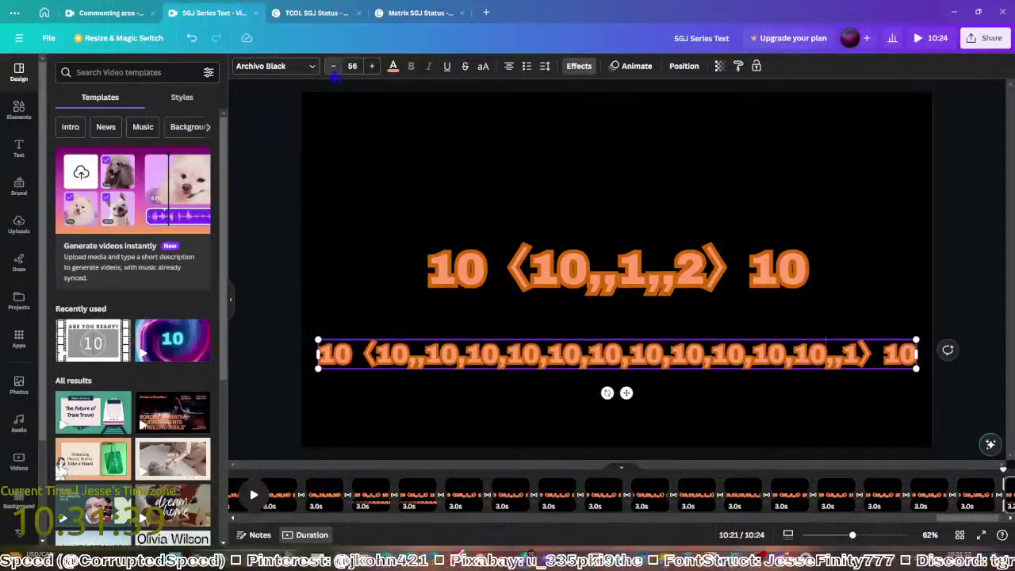
pyautogui.click(334, 67)
pyautogui.click(334, 67)
pyautogui.click(372, 67)
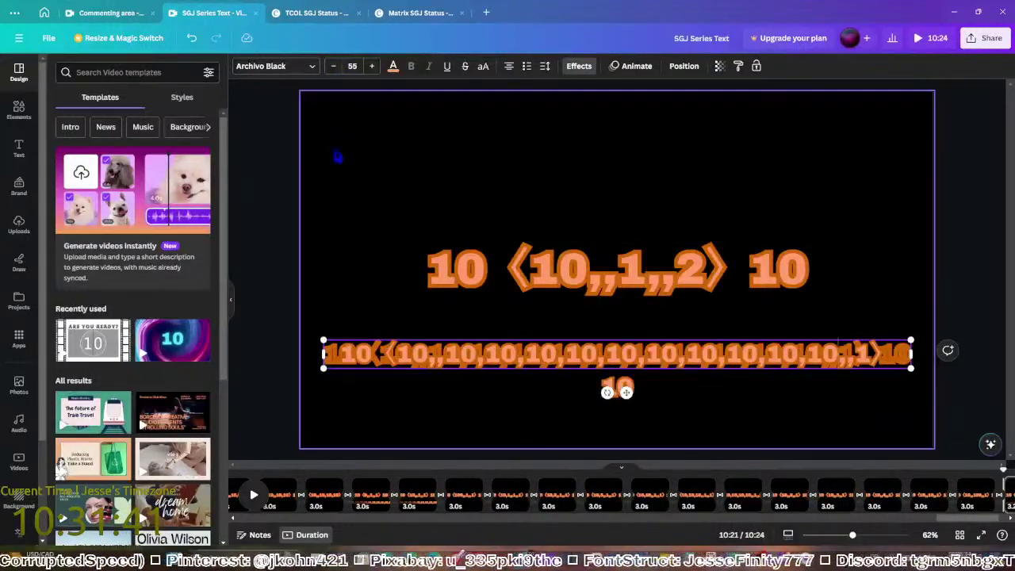
pyautogui.click(338, 159)
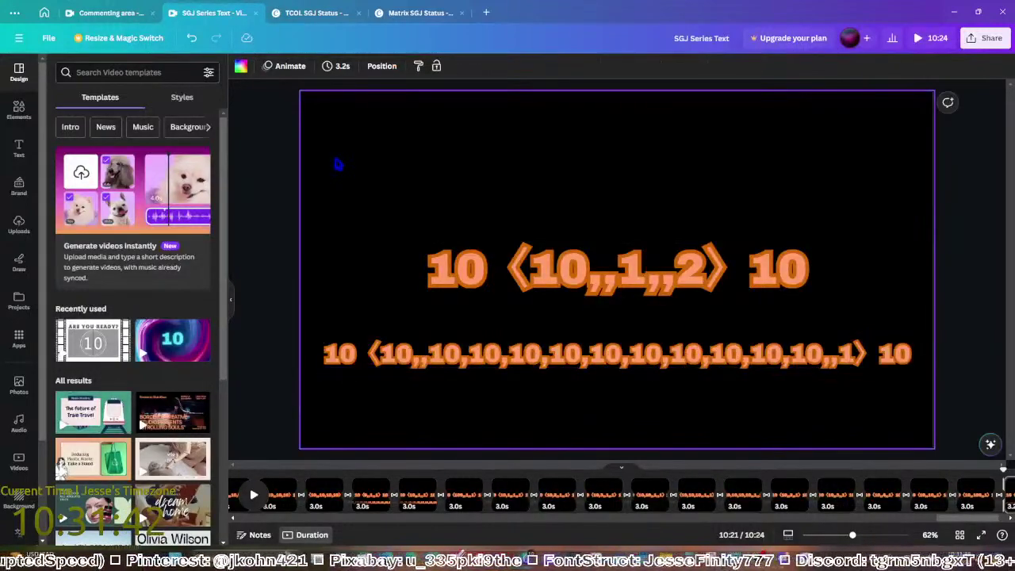
pyautogui.click(967, 394)
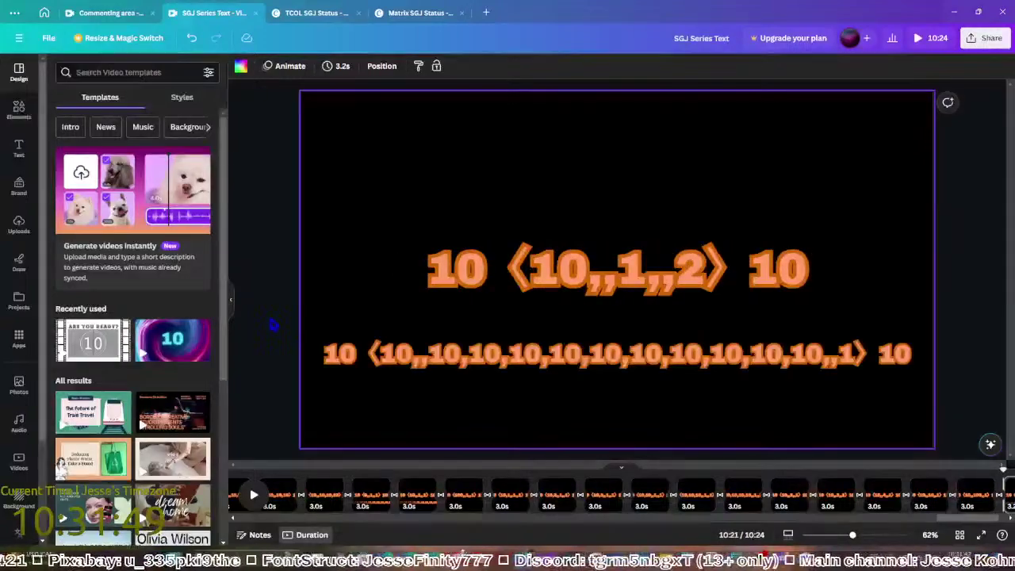
pyautogui.click(971, 349)
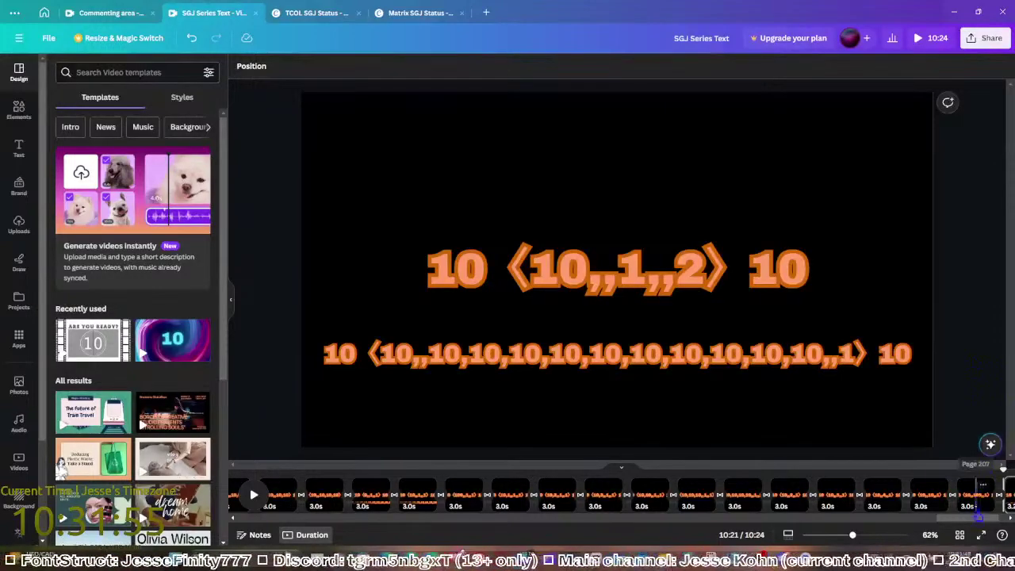
# Duplicate the last page and delete the smaller lower text line from the copy
pyautogui.hscroll(2, 976, 492)
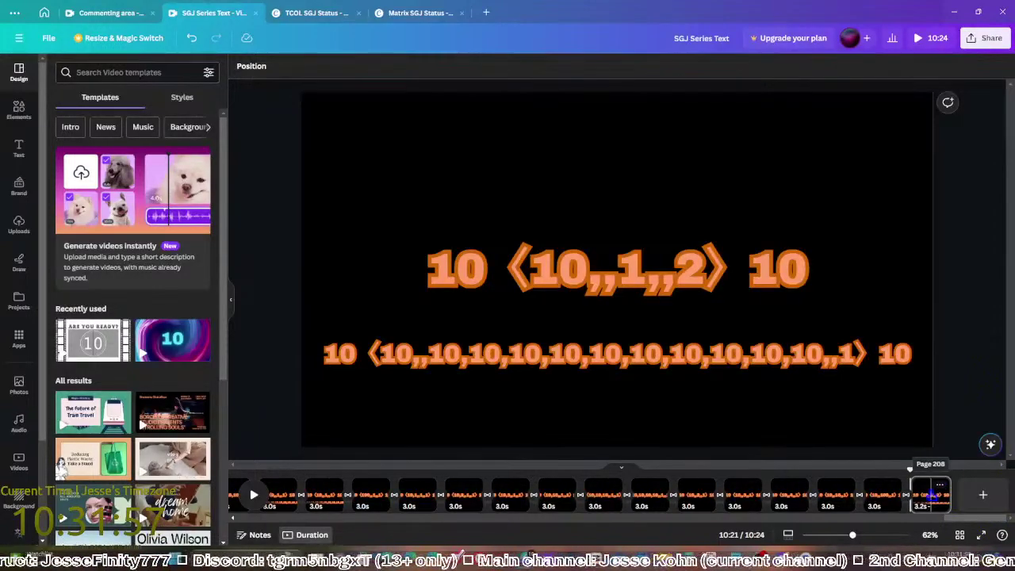
pyautogui.click(931, 495)
pyautogui.hotkey('ctrl', 'd')
pyautogui.click(642, 282)
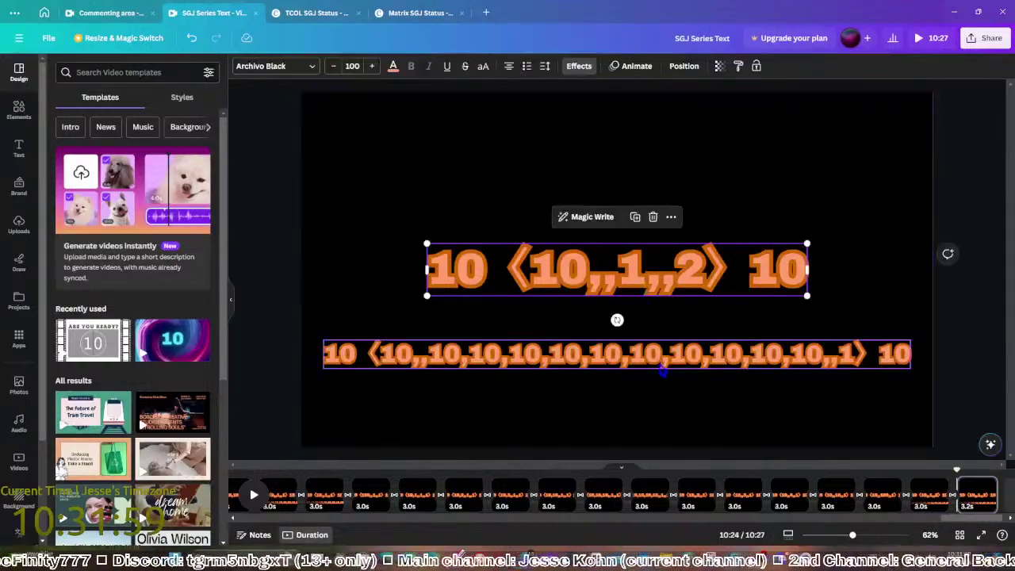
pyautogui.click(658, 358)
pyautogui.press('Delete')
# Insert ",10" after the first bracketed 10 so the text reads "10〈10,10,,1,,2〉10"
pyautogui.click(637, 286)
pyautogui.click(635, 283)
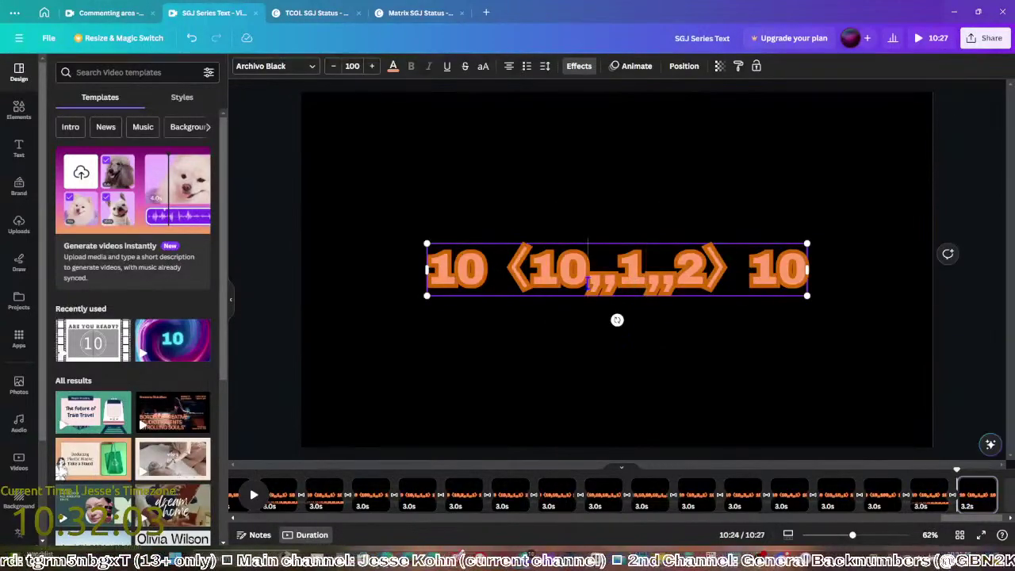
pyautogui.write(',10')
pyautogui.click(963, 368)
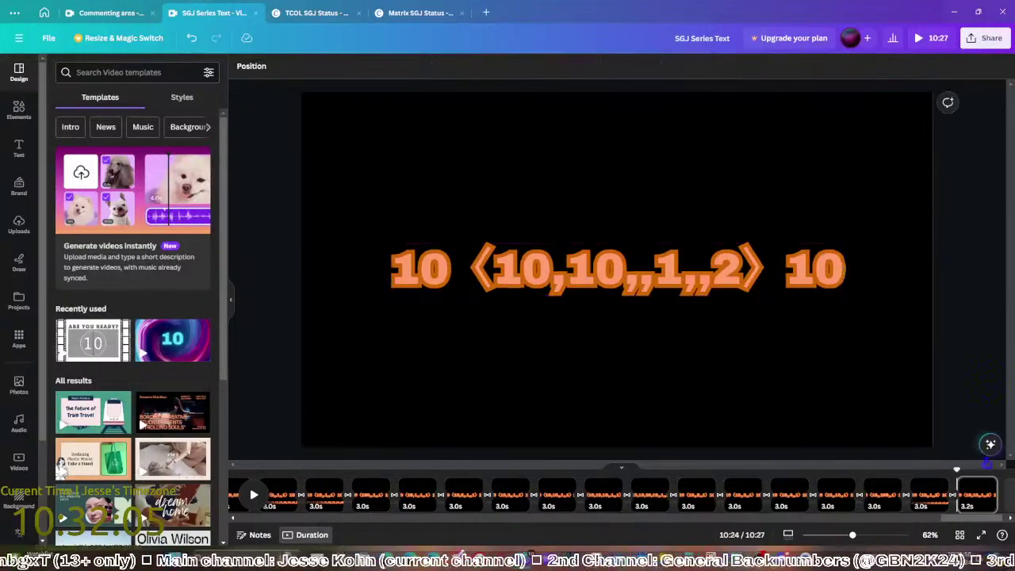
# Duplicate the page and add another ",10" to the first group, making "10〈10,10,10,,1,,2〉10"
pyautogui.click(764, 386)
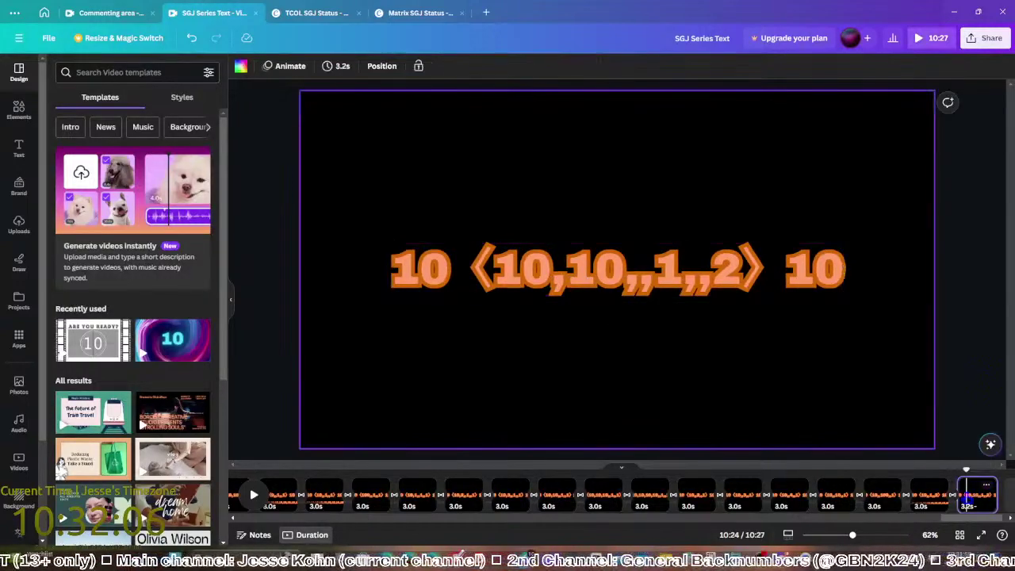
pyautogui.click(606, 294)
pyautogui.click(621, 286)
pyautogui.write(',10')
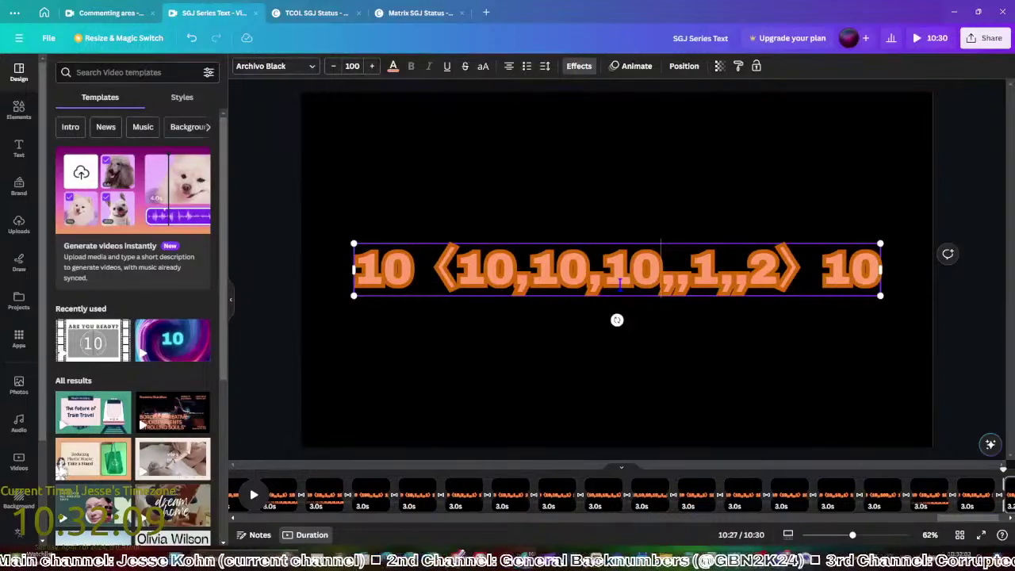
pyautogui.click(979, 378)
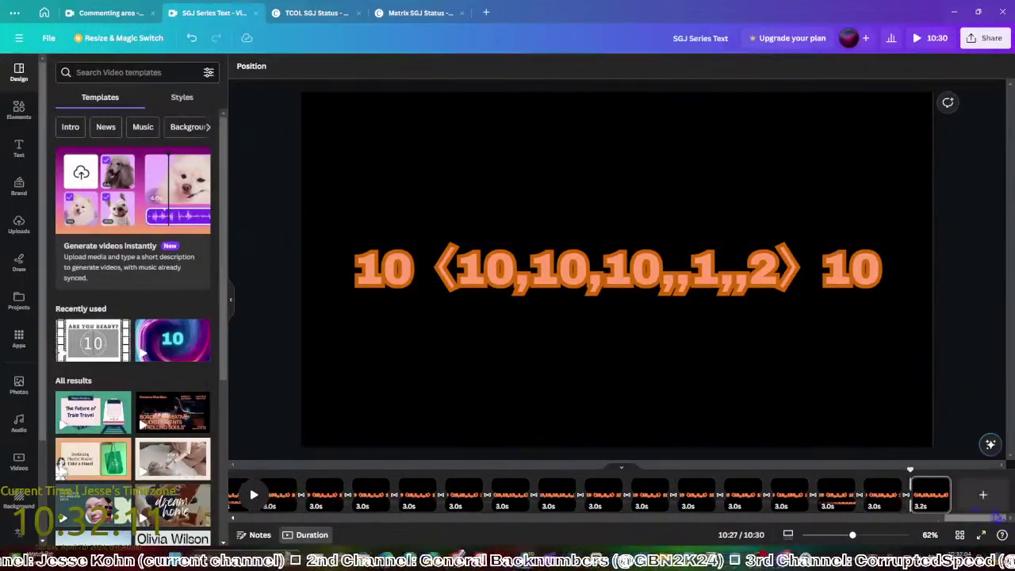
# Duplicate the last page and extend the copy's first group to four 10s, making "10〈10,10,10,10,,1,,2〉10"
pyautogui.hotkey('ctrl', 'd')
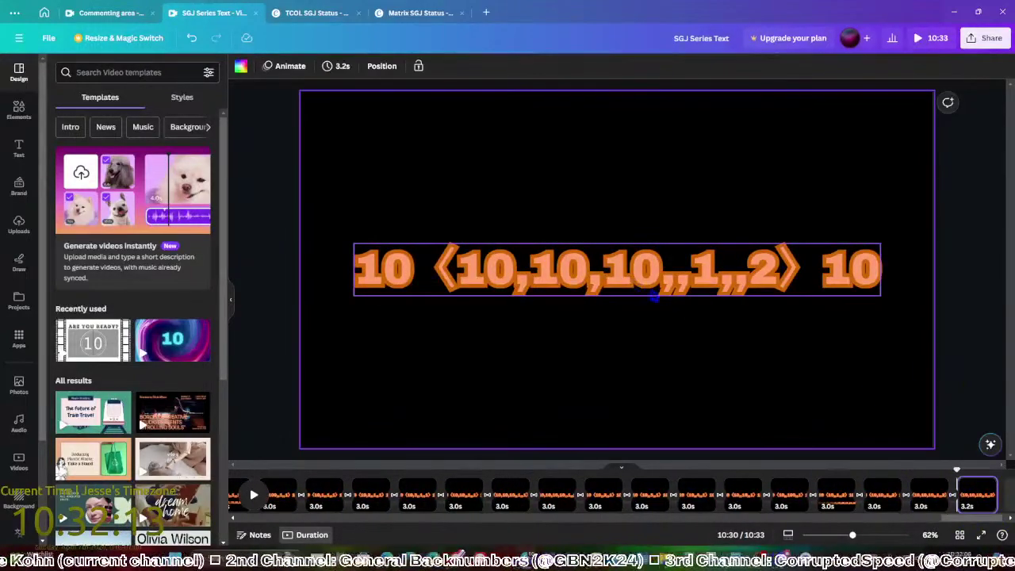
pyautogui.click(655, 295)
pyautogui.click(655, 295)
pyautogui.write(',10')
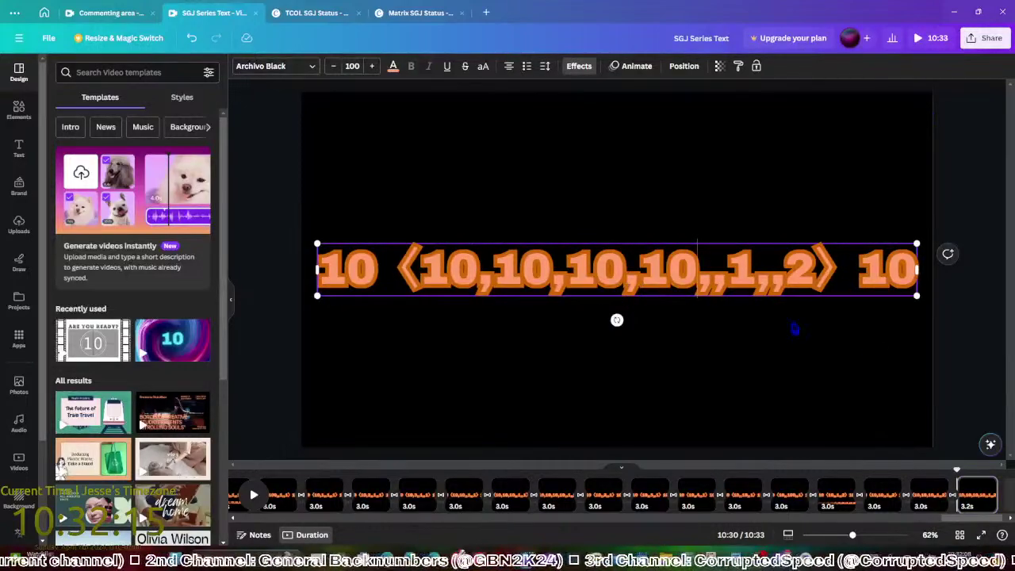
pyautogui.click(980, 368)
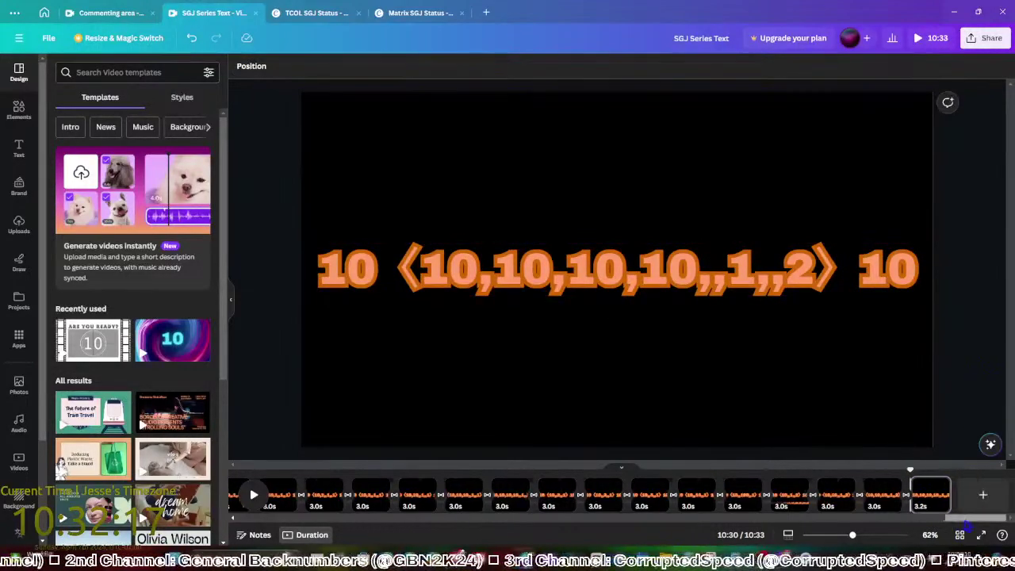
# Duplicate the last page, cut its first group to a single 10 and set the middle number to 2, making "10〈10,,2,,2〉10"
pyautogui.click(929, 509)
pyautogui.hotkey('ctrl', 'd')
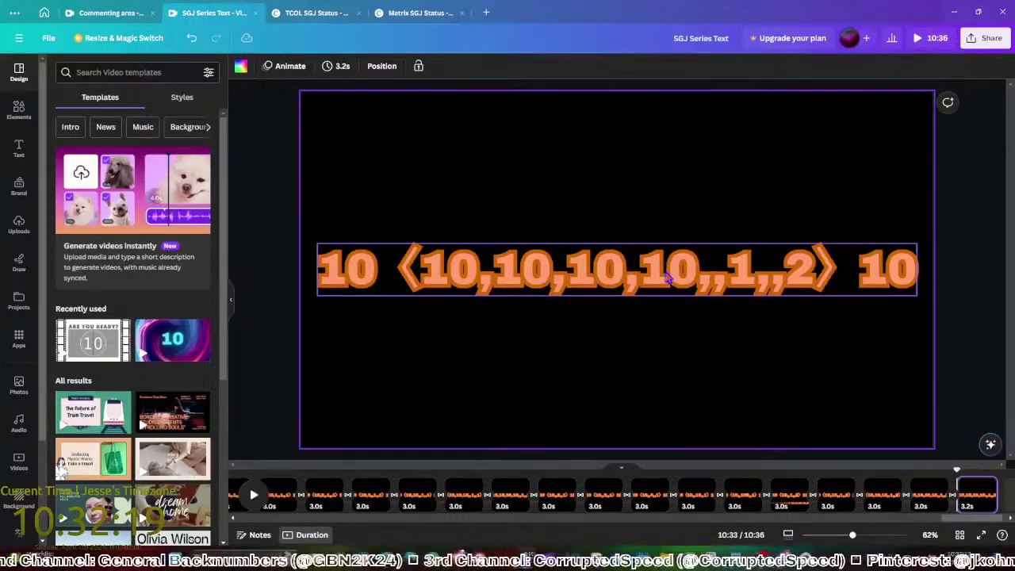
pyautogui.click(654, 264)
pyautogui.moveTo(698, 269); pyautogui.dragTo(479, 271)
pyautogui.press('BackSpace')
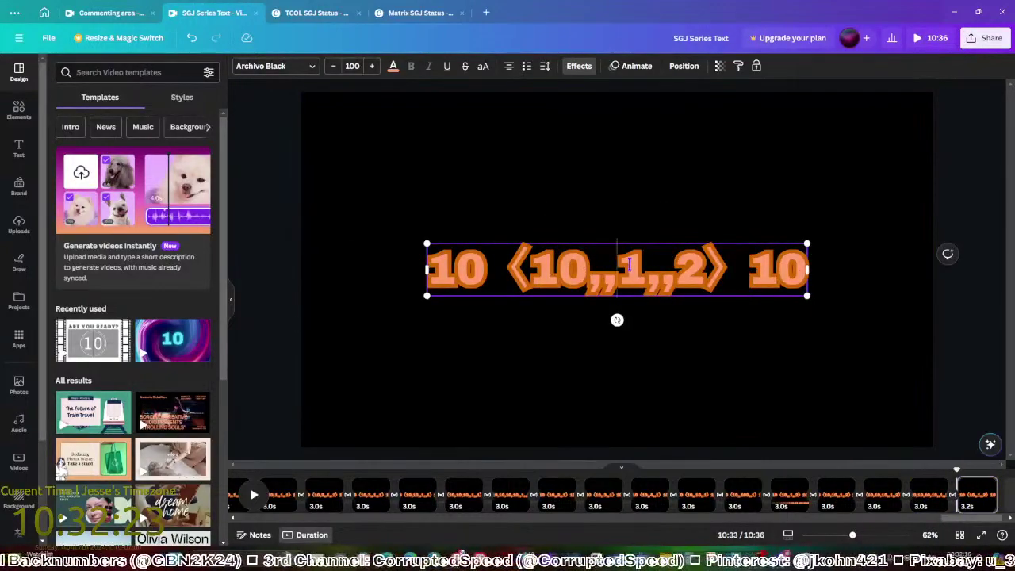
pyautogui.doubleClick(629, 265)
pyautogui.write('2')
pyautogui.click(920, 365)
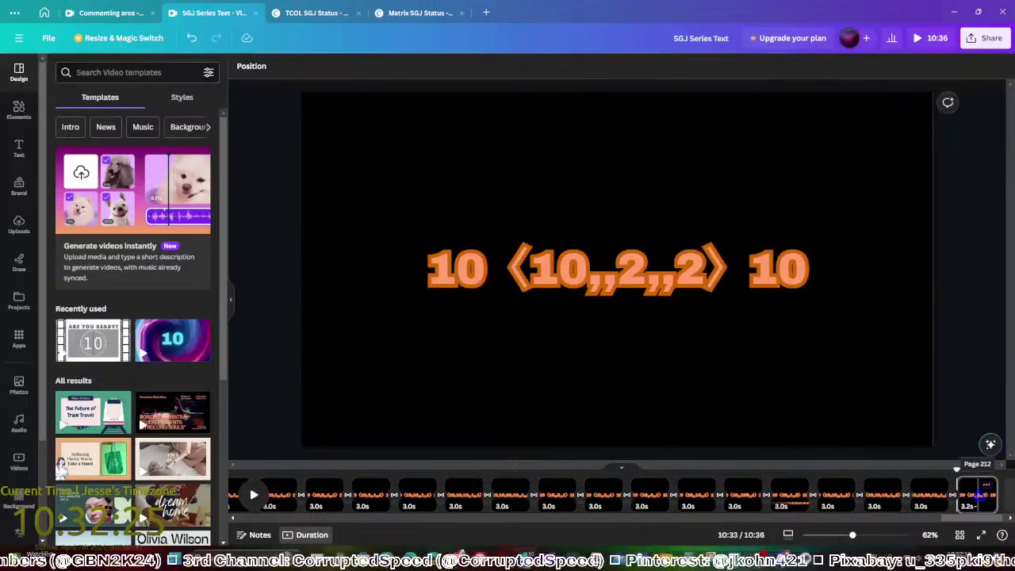
# Duplicate the page and set the copy's middle number to 3, making "10〈10,,3,,2〉10"
pyautogui.hotkey('ctrl', 'd')
pyautogui.click(644, 270)
pyautogui.doubleClick(632, 269)
pyautogui.write('3')
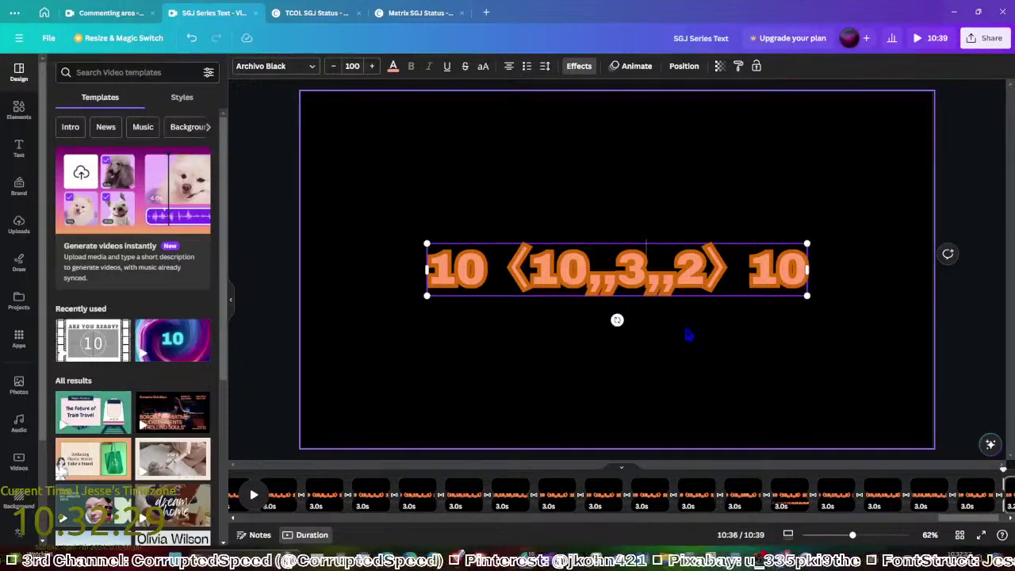
pyautogui.click(668, 377)
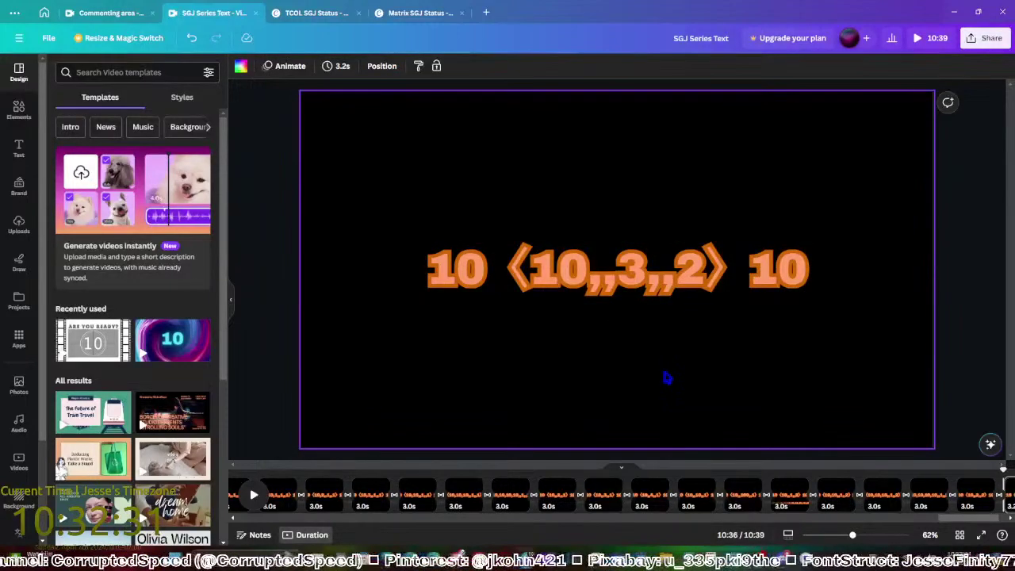
# Duplicate the last page and replace the copy's middle number with "1,1", making "10〈10,,1,1,,2〉10"
pyautogui.click(989, 407)
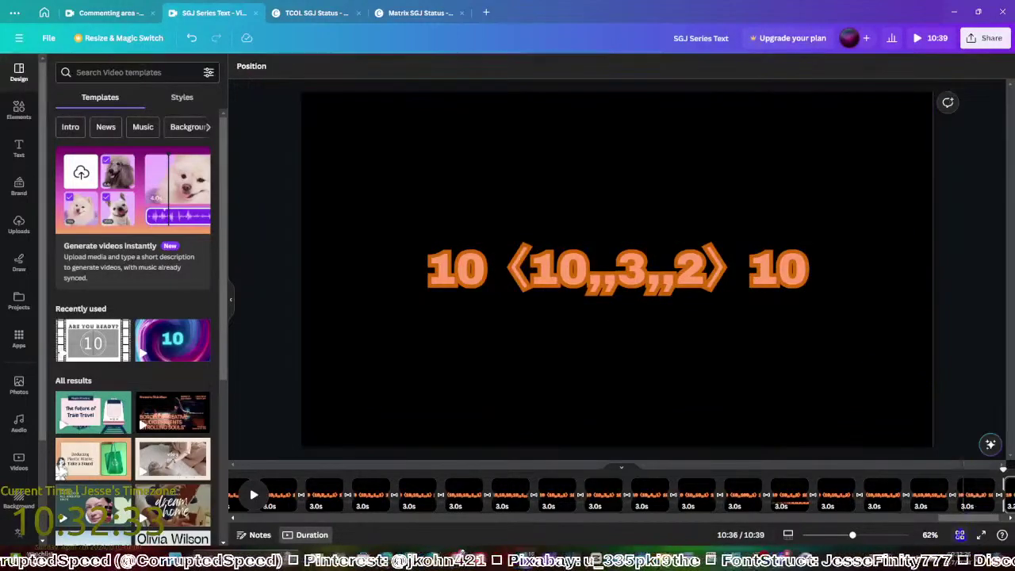
pyautogui.hscroll(3, 956, 519)
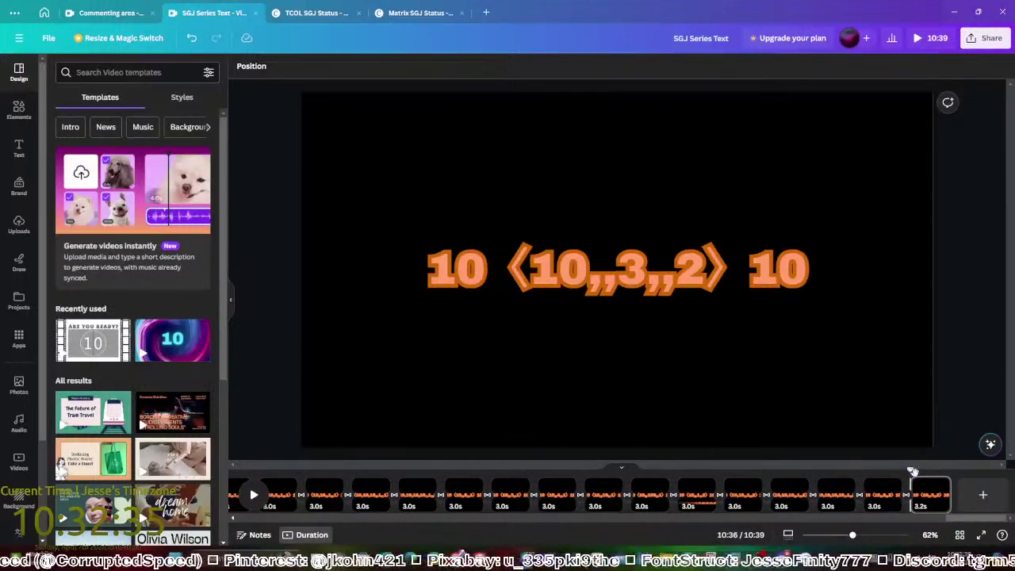
pyautogui.click(644, 278)
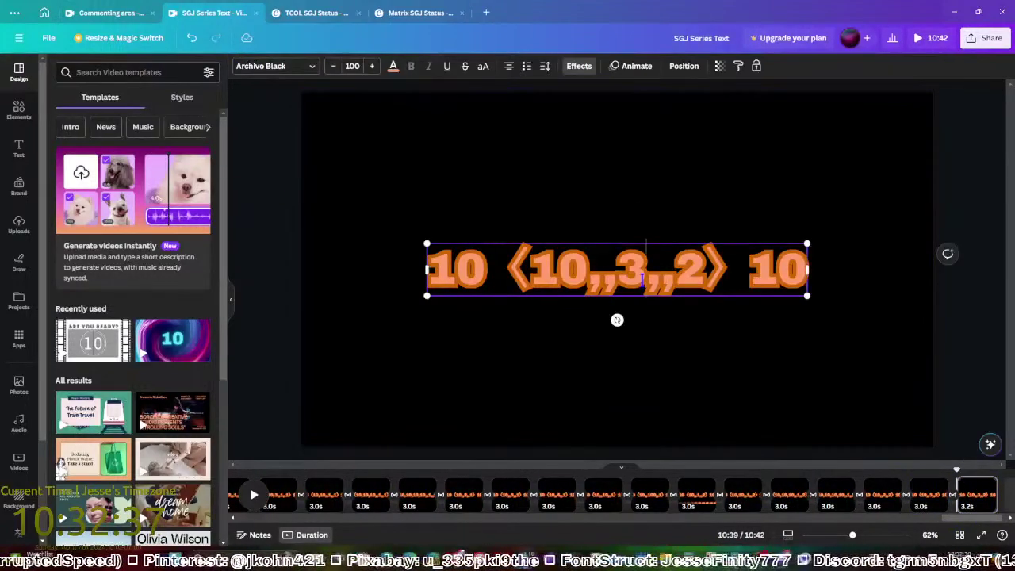
pyautogui.press('BackSpace')
pyautogui.write('1,')
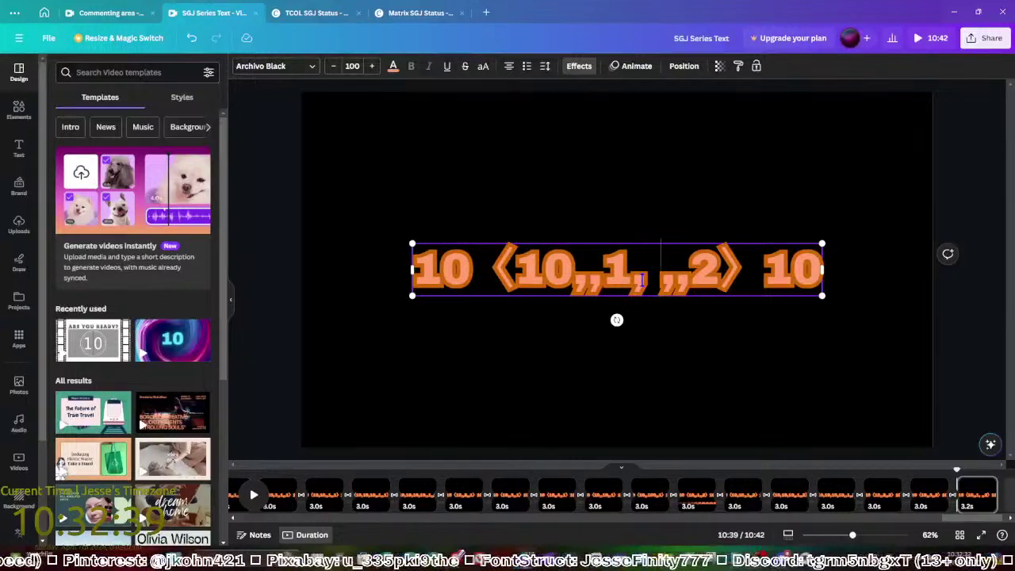
pyautogui.write('1')
pyautogui.click(966, 377)
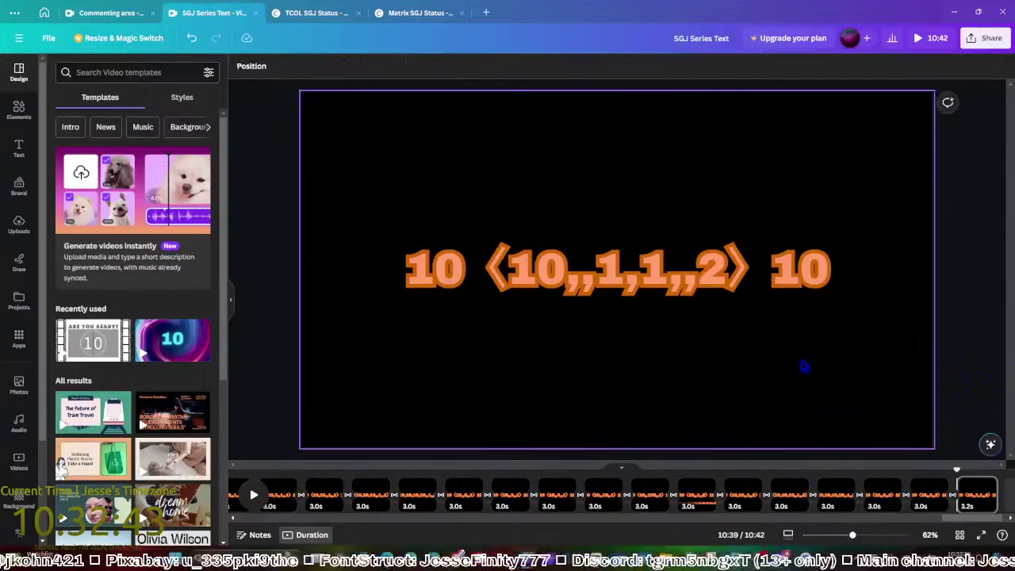
# Duplicate the page and turn both middle 1s into 10s, making "10〈10,,10,10,,2〉10"
pyautogui.click(976, 488)
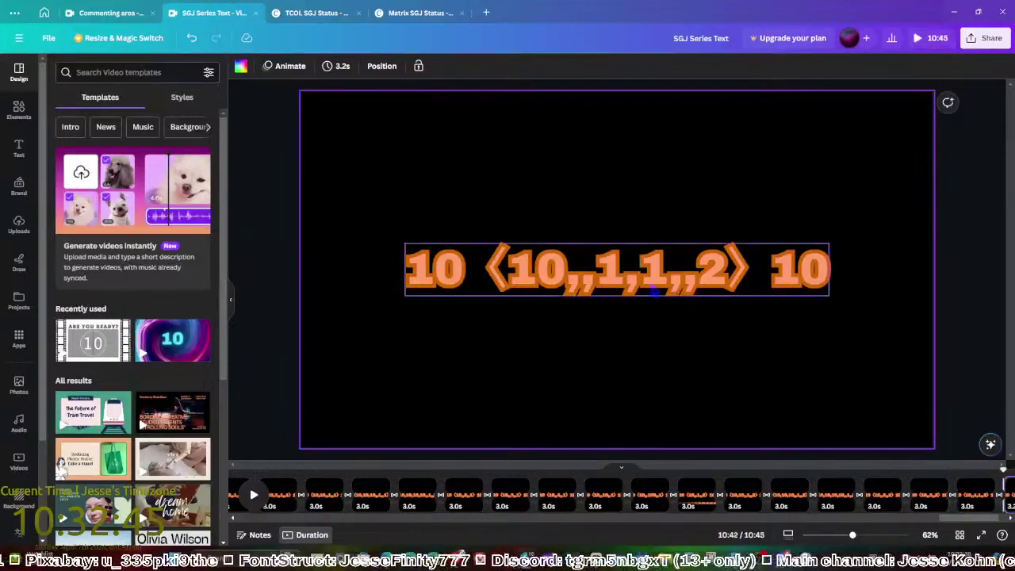
pyautogui.click(625, 274)
pyautogui.click(626, 278)
pyautogui.write('-')
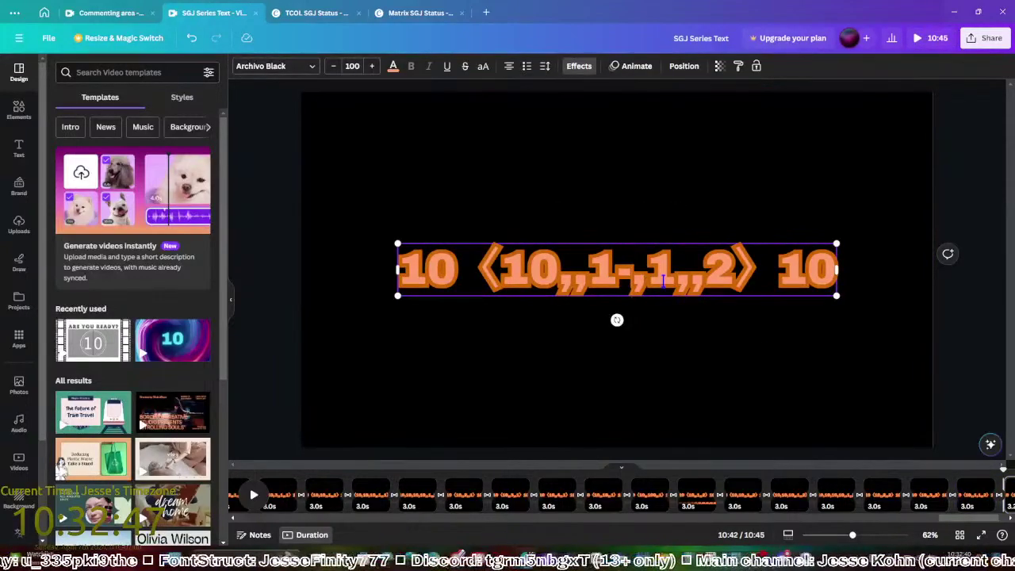
pyautogui.press('BackSpace')
pyautogui.write('0,1')
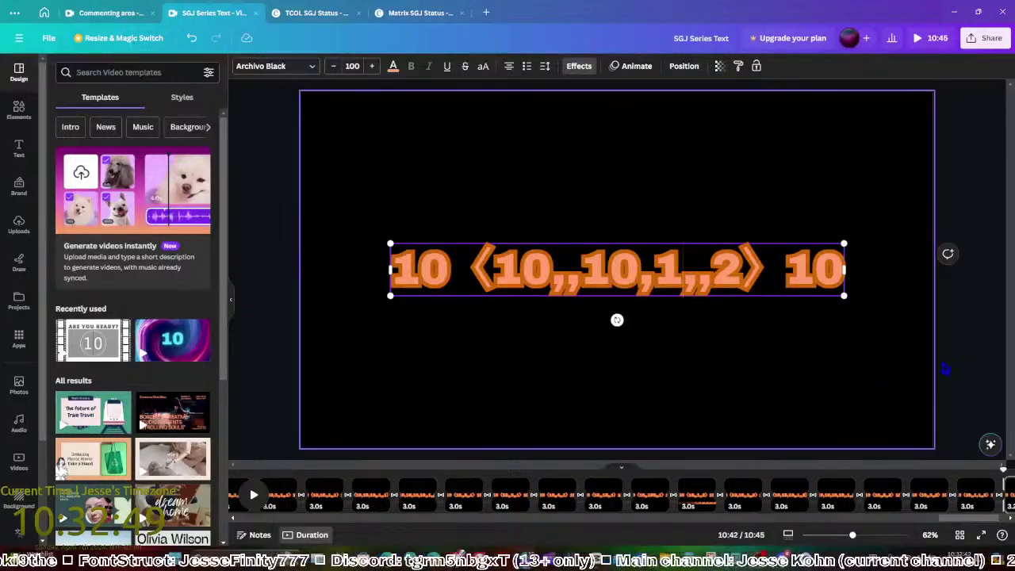
pyautogui.write('0')
pyautogui.press('Escape')
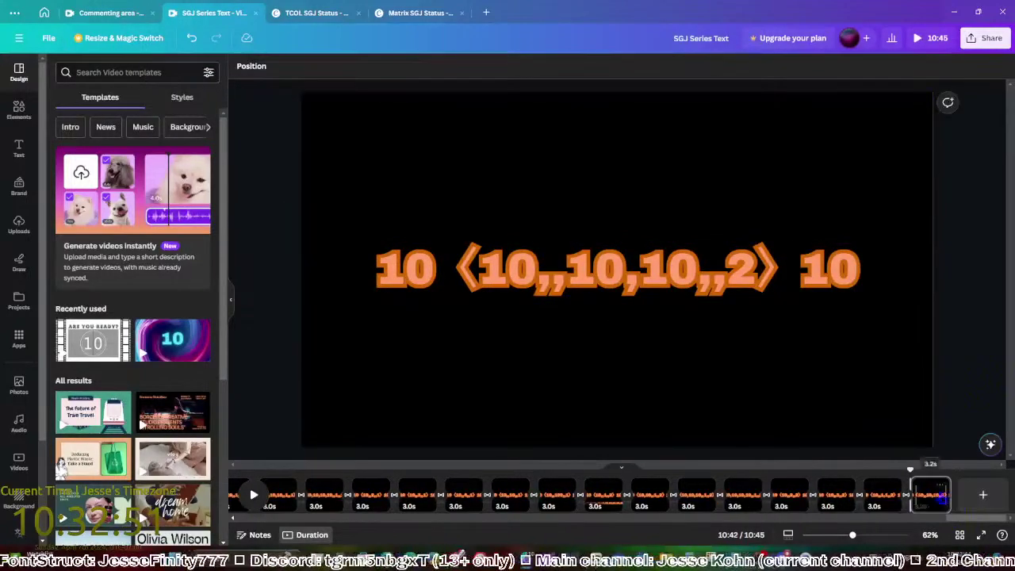
# Duplicate the page and add another ",10" to the middle group, making "10〈10,,10,10,10,,2〉10"
pyautogui.click(932, 488)
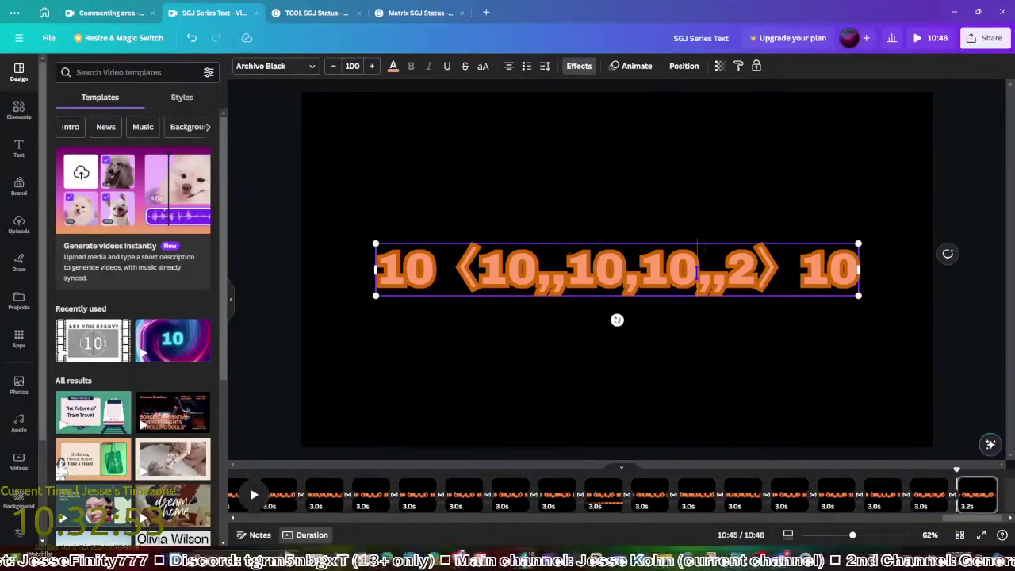
pyautogui.write(',10')
pyautogui.press('Escape')
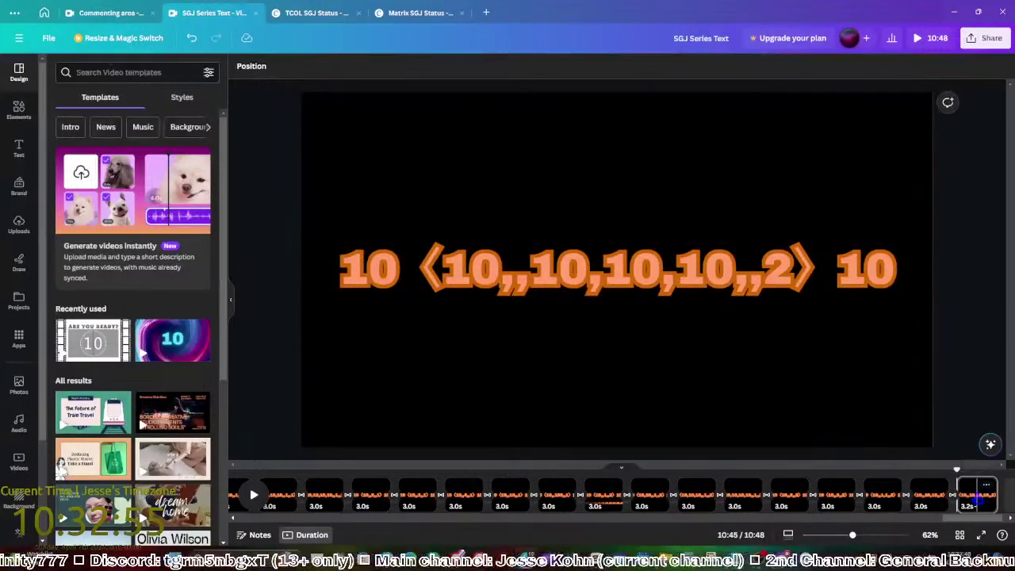
# Duplicate the page, cut its middle group to a single 1 and set the last bracketed number to 3, making "10〈10,,1,,3〉10"
pyautogui.click(980, 470)
pyautogui.click(720, 270)
pyautogui.moveTo(735, 270); pyautogui.dragTo(530, 274)
pyautogui.write('10 ⟨10,,1,,2⟩ 10')
pyautogui.moveTo(706, 270); pyautogui.dragTo(684, 273)
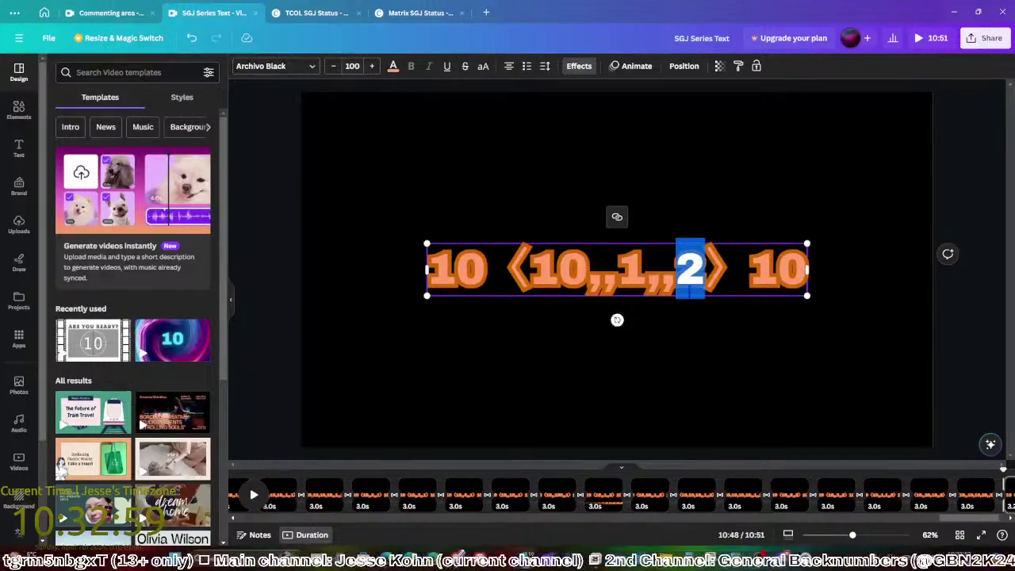
pyautogui.write('3')
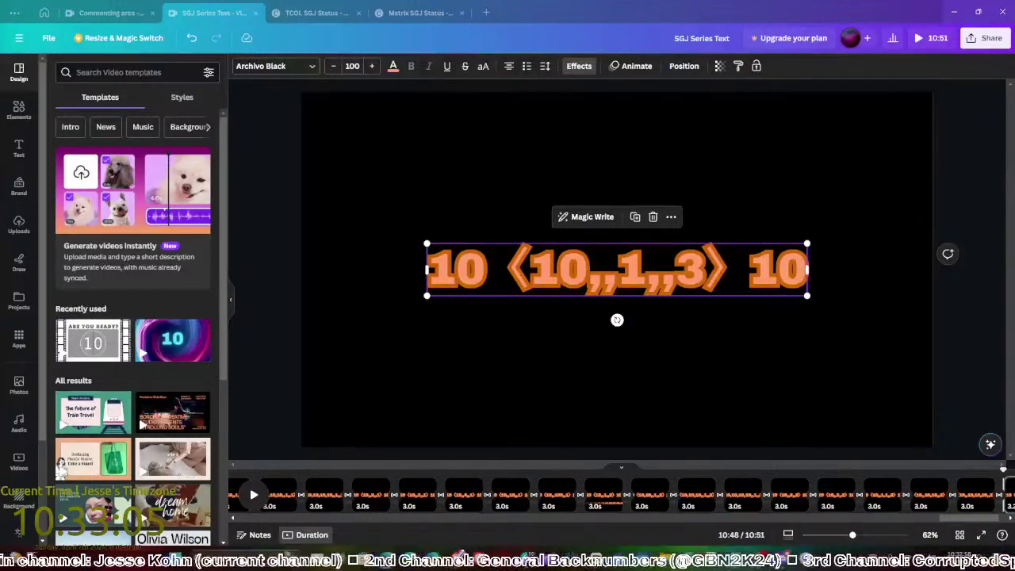
# Duplicate the last page and set the copy's last bracketed number to 4, making "10〈10,,1,,4〉10"
pyautogui.click(957, 515)
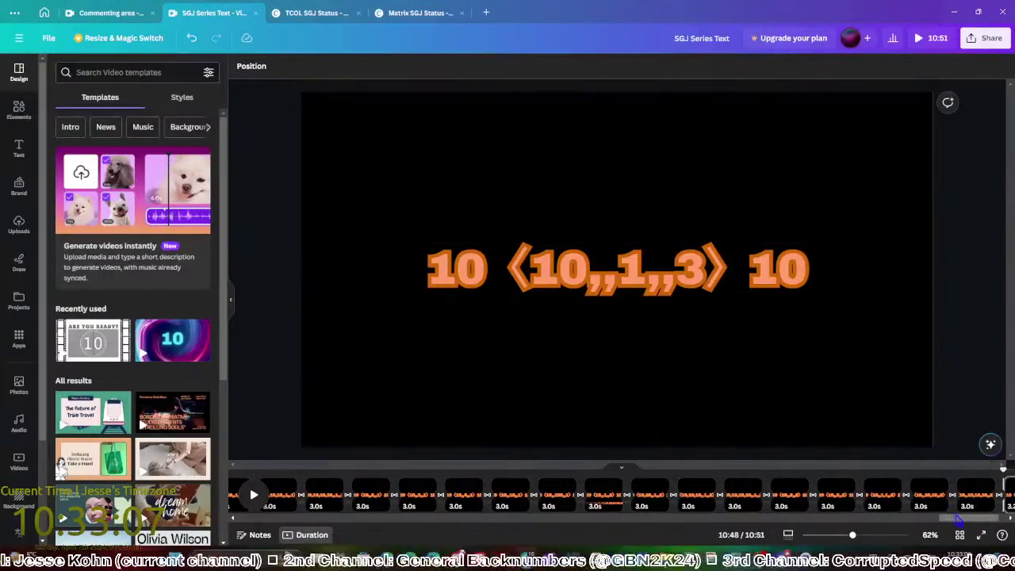
pyautogui.click(931, 488)
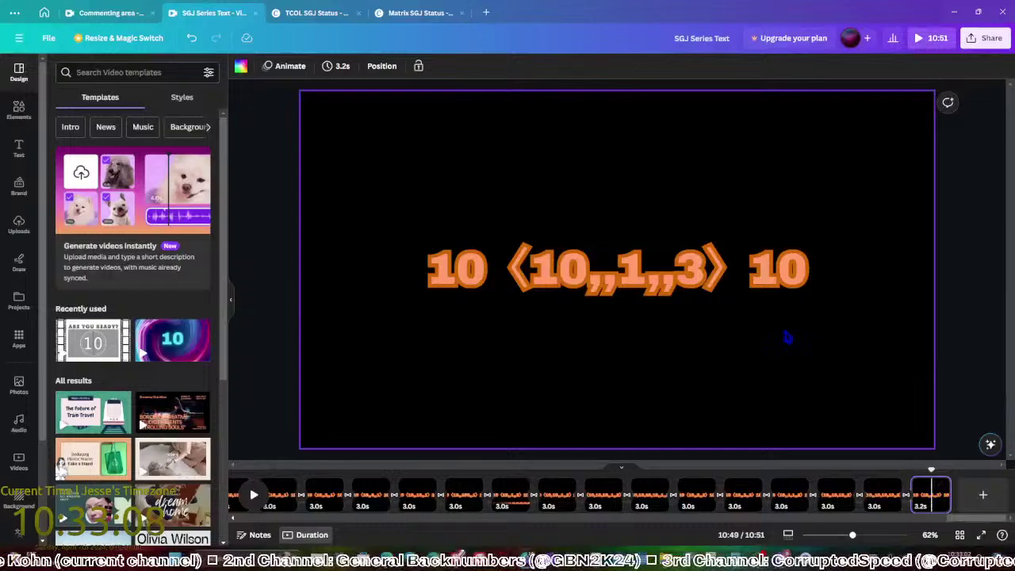
pyautogui.doubleClick(702, 272)
pyautogui.press('BackSpace')
pyautogui.write('4⟩ 10')
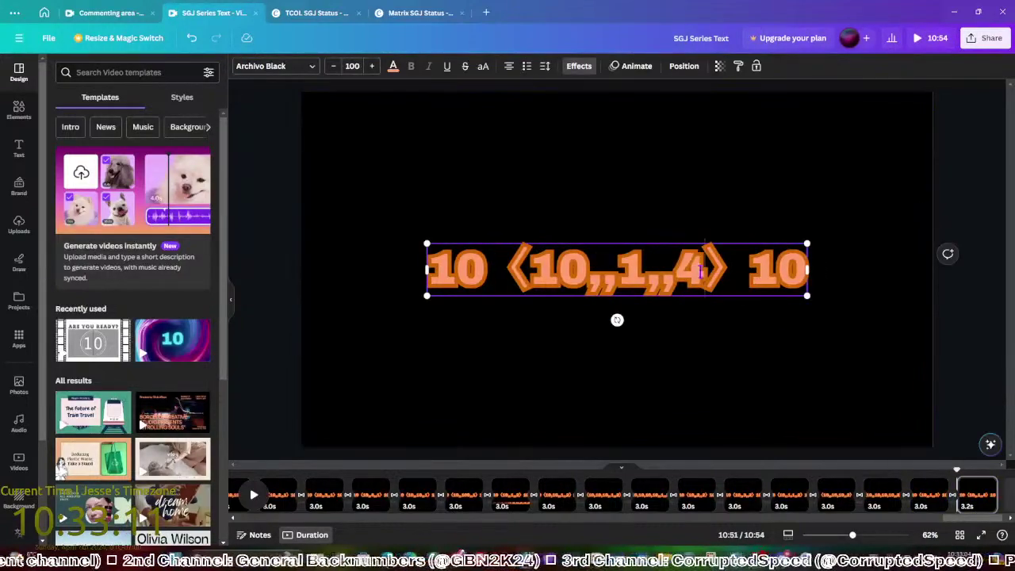
pyautogui.click(948, 400)
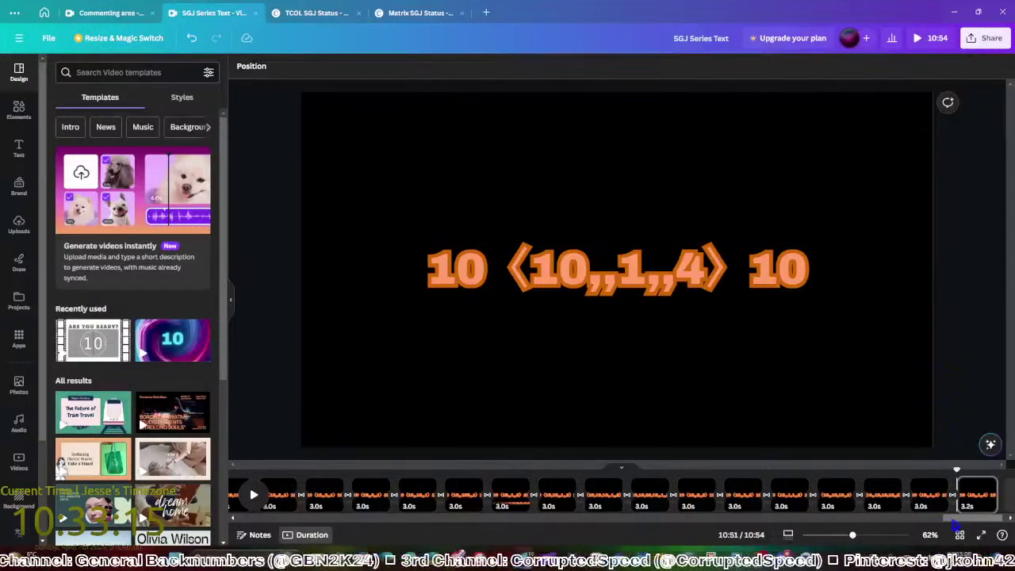
# Duplicate the last page and set the copy's last bracketed number to 5, making "10〈10,,1,,5〉10"
pyautogui.hscroll(1, 936, 496)
pyautogui.hotkey('ctrl', 'd')
pyautogui.click(698, 272)
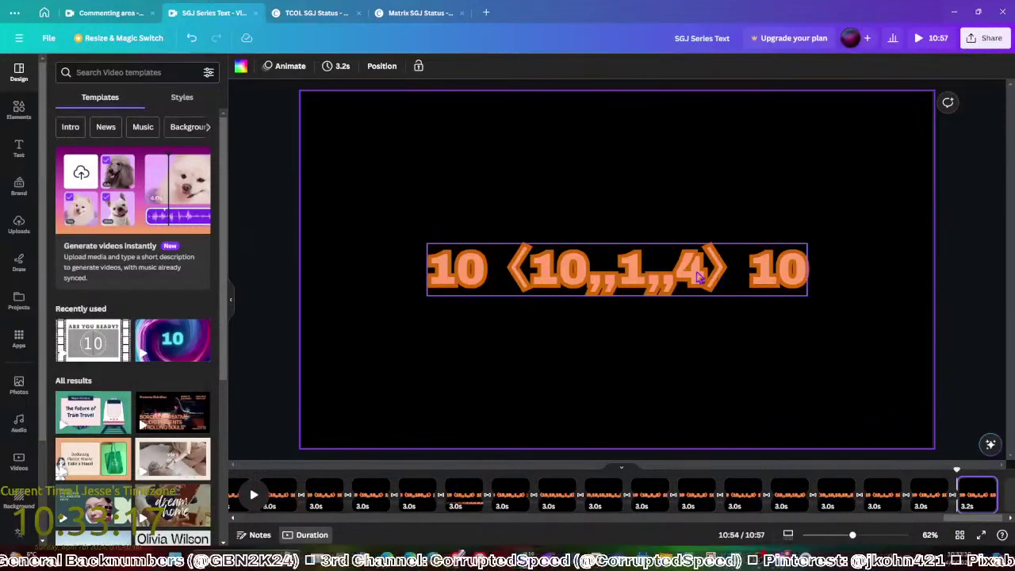
pyautogui.press('BackSpace')
pyautogui.write('5')
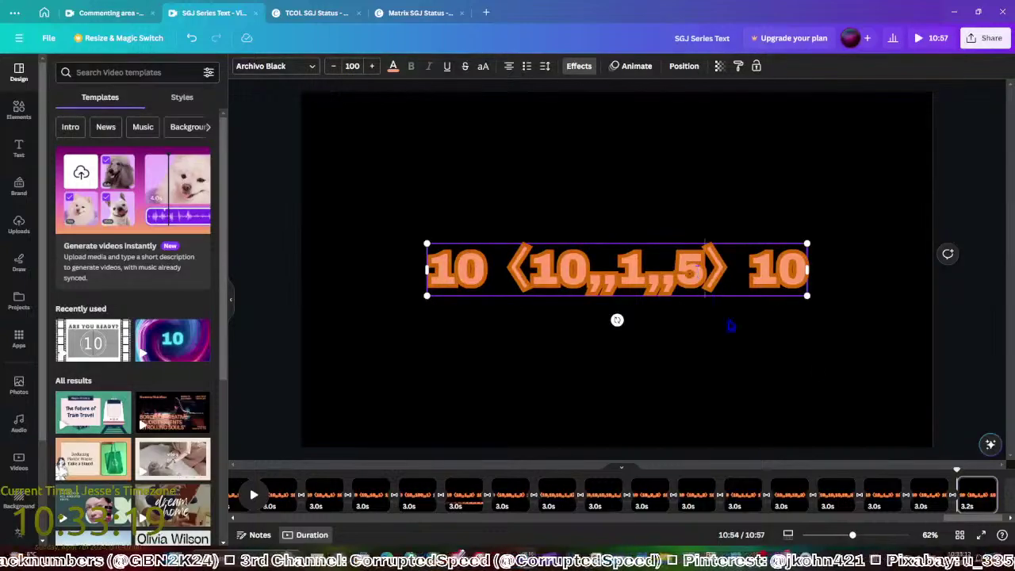
pyautogui.click(974, 370)
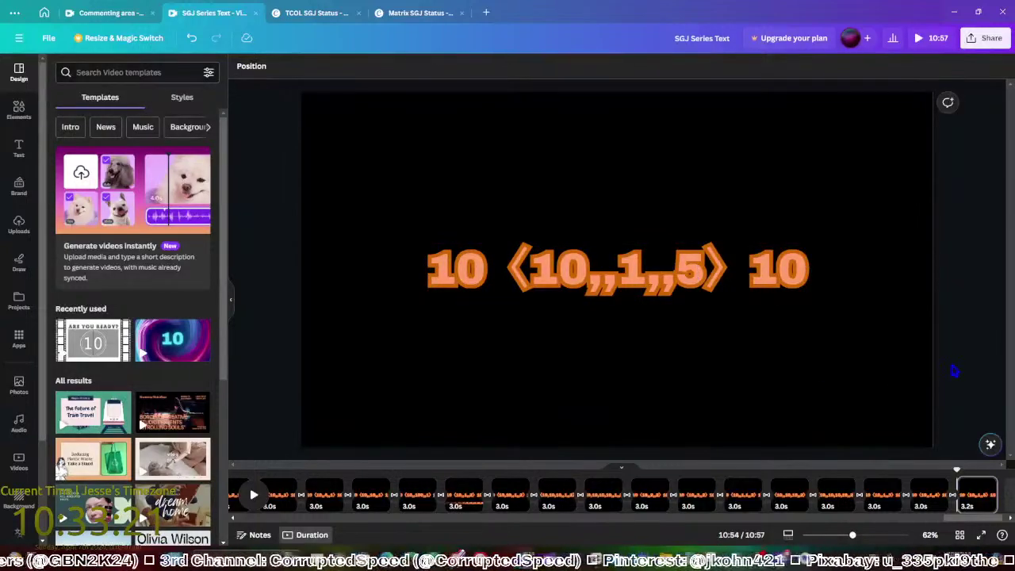
# Duplicate the page and set the copy's last bracketed number to 10, making "10〈10,,1,,10〉10"
pyautogui.hotkey('ctrl', 'd')
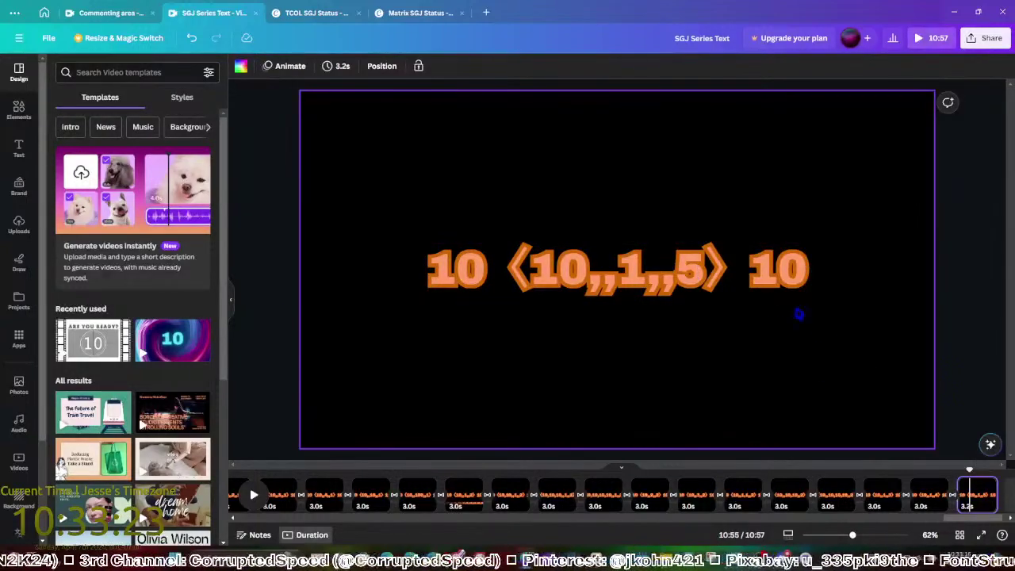
pyautogui.click(689, 282)
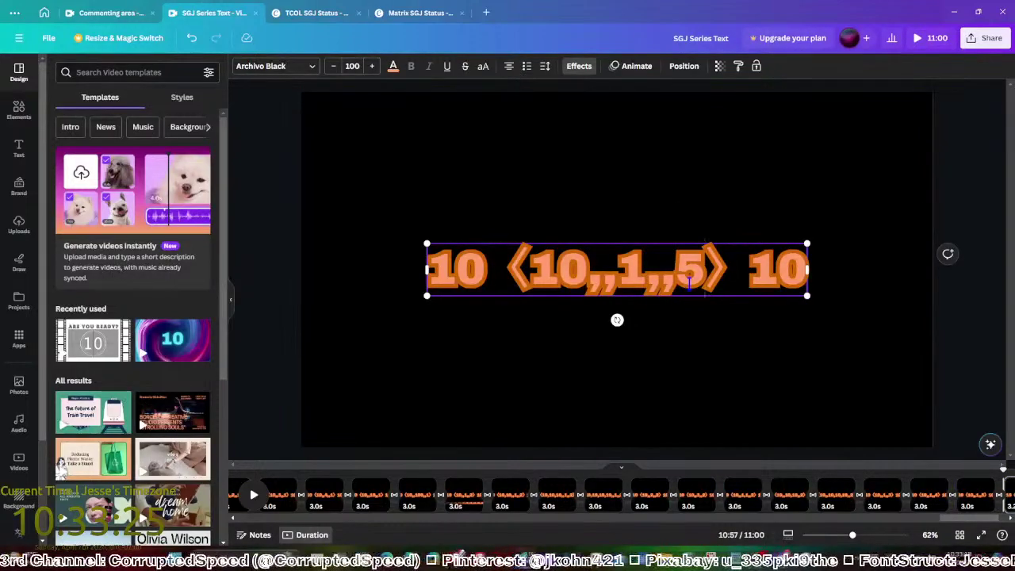
pyautogui.press('BackSpace')
pyautogui.write('10')
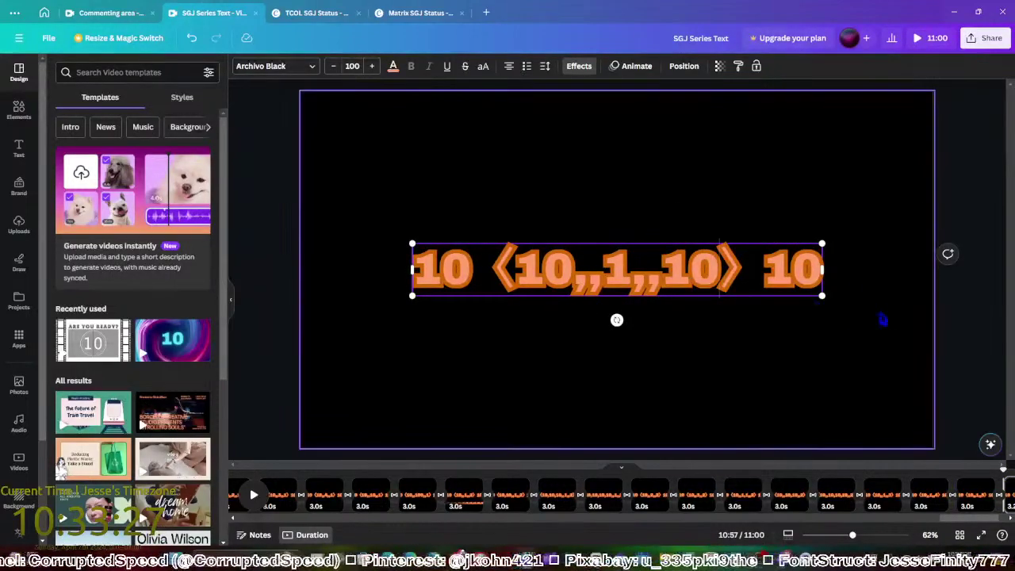
pyautogui.press('Escape')
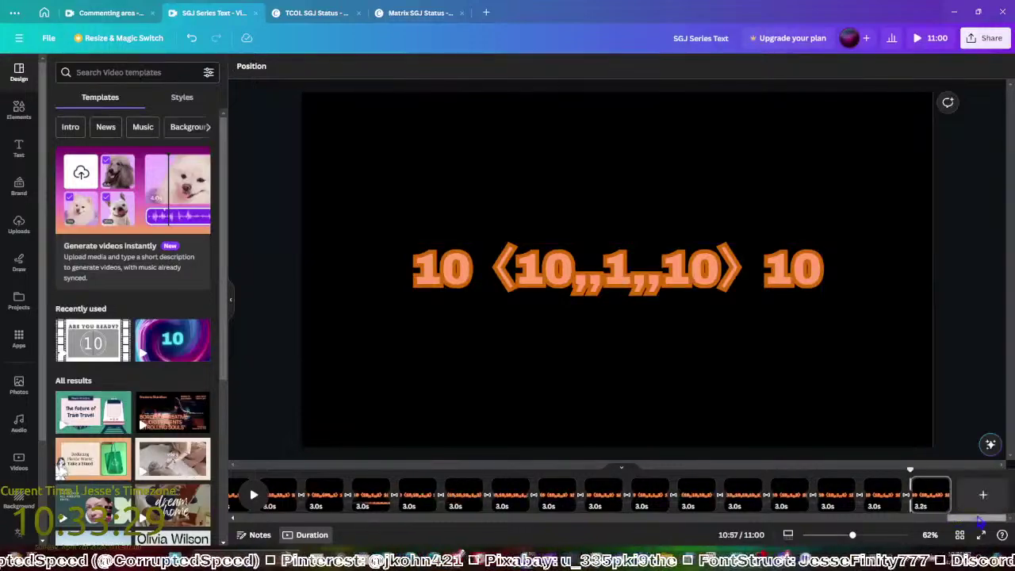
# Duplicate the page and change the copy's middle number to 10, making "10〈10,,10,,10〉10"
pyautogui.hotkey('ctrl', 'd')
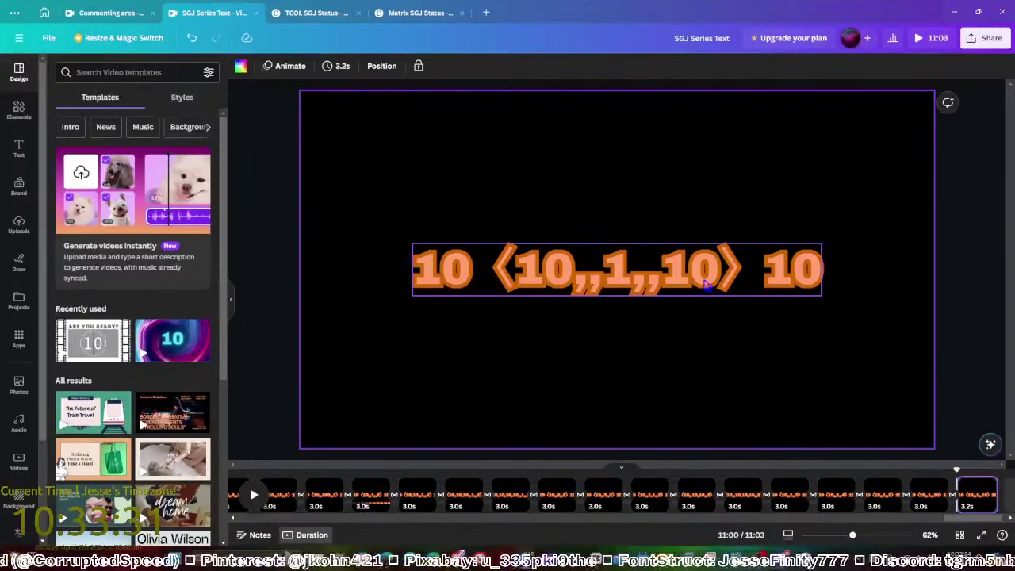
pyautogui.click(634, 288)
pyautogui.click(634, 285)
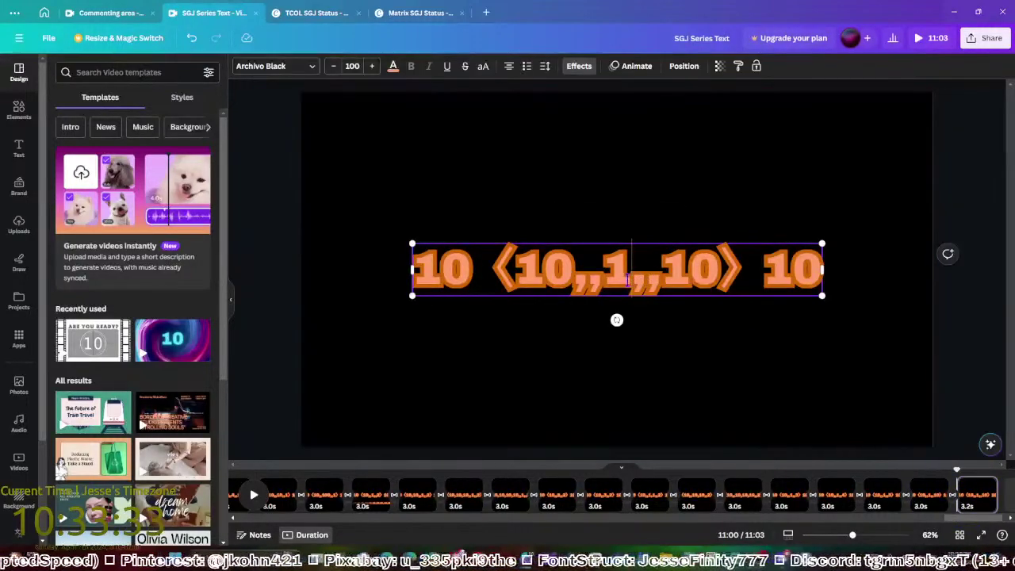
pyautogui.write('0')
pyautogui.click(957, 392)
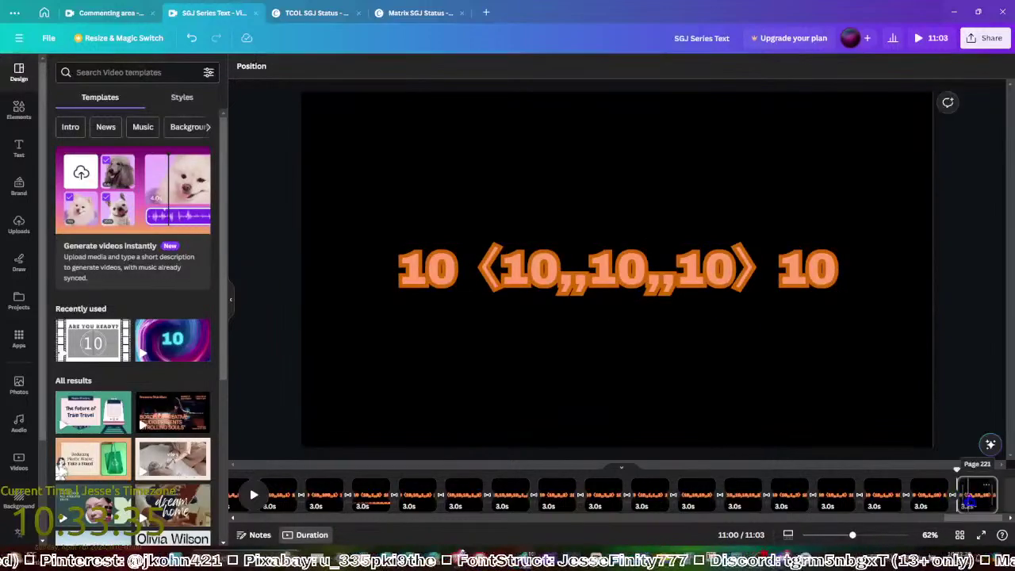
# Duplicate the page and append ",10" to the last group inside the brackets, making "10〈10,,10,,10,10〉10"
pyautogui.click(978, 493)
pyautogui.hotkey('ctrl', 'd')
pyautogui.doubleClick(736, 287)
pyautogui.write(',10')
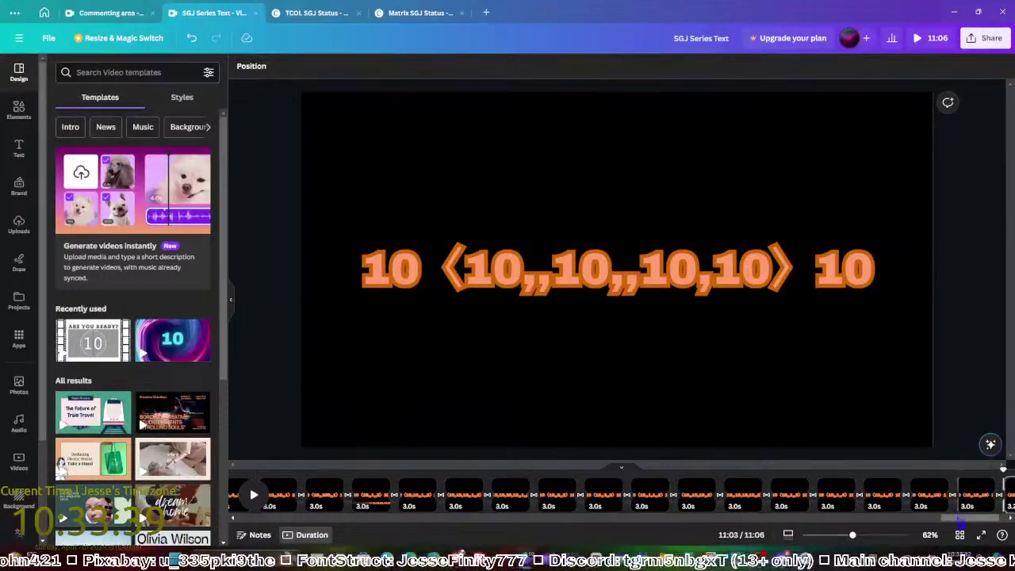
# Duplicate the last page and double the comma before the final bracketed 10, making "10〈10,,10,,10,,10〉10"
pyautogui.click(932, 496)
pyautogui.hotkey('ctrl', 'd')
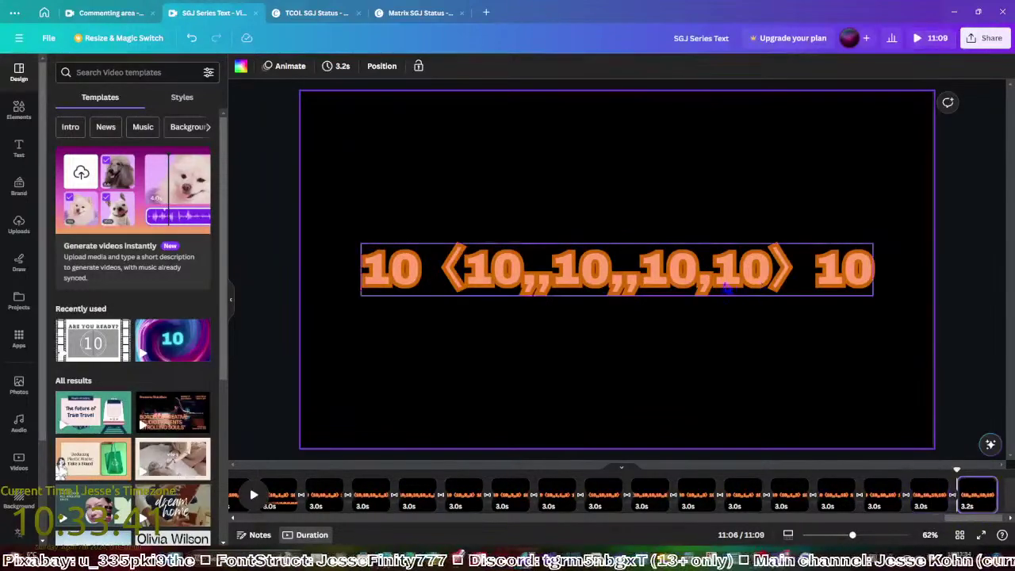
pyautogui.click(720, 273)
pyautogui.click(713, 270)
pyautogui.write(',')
pyautogui.click(953, 365)
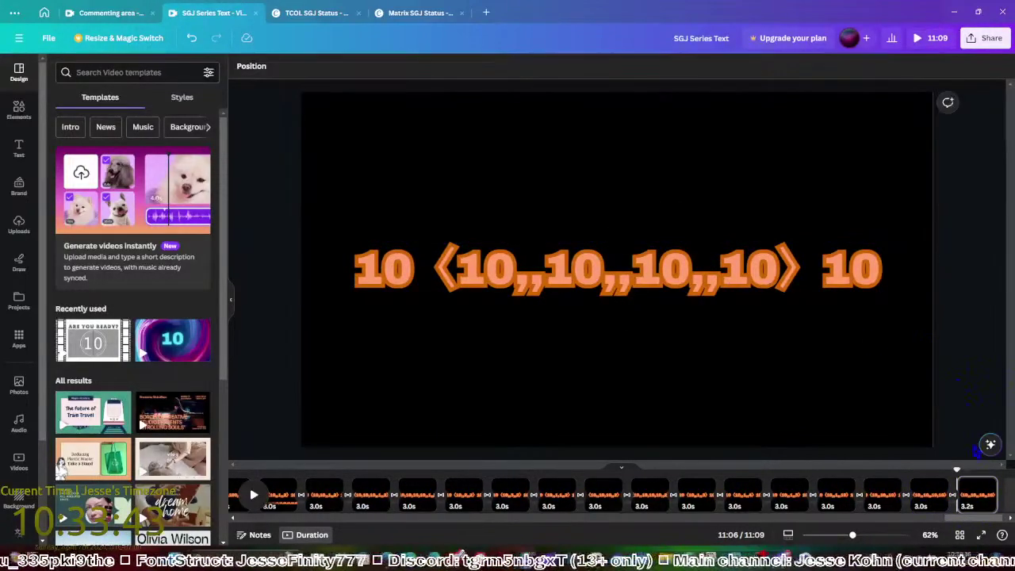
# Duplicate the page and append ",10" inside the closing bracket, making "10〈10,,10,,10,,10,10〉10"
pyautogui.click(975, 494)
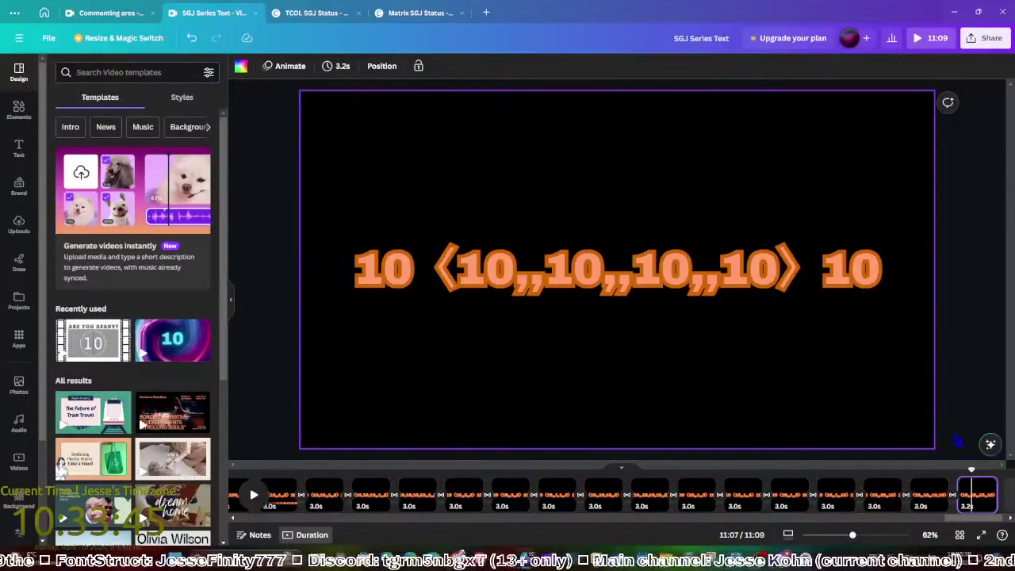
pyautogui.hotkey('ctrl', 'd')
pyautogui.click(777, 287)
pyautogui.write(',10')
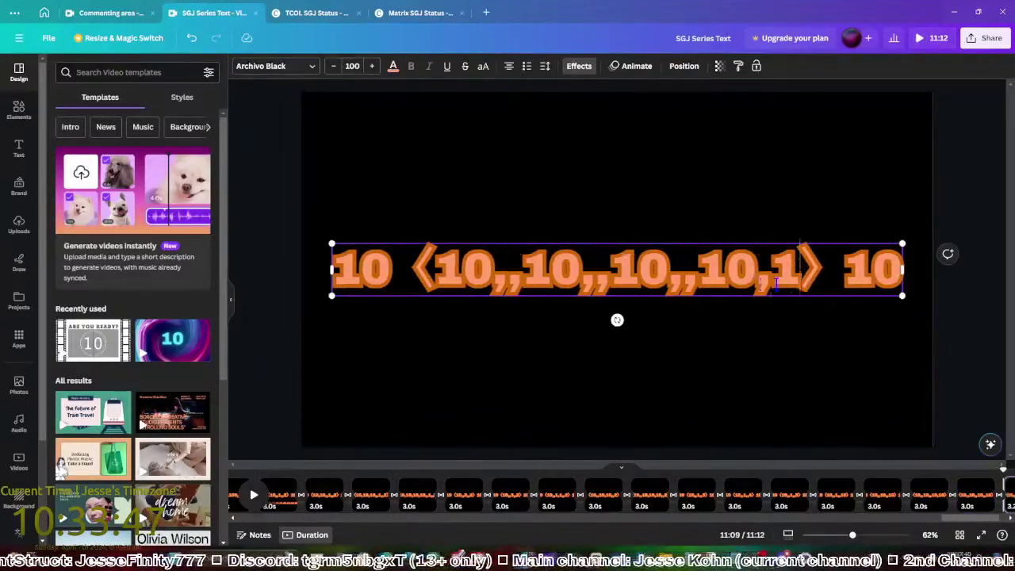
pyautogui.click(974, 344)
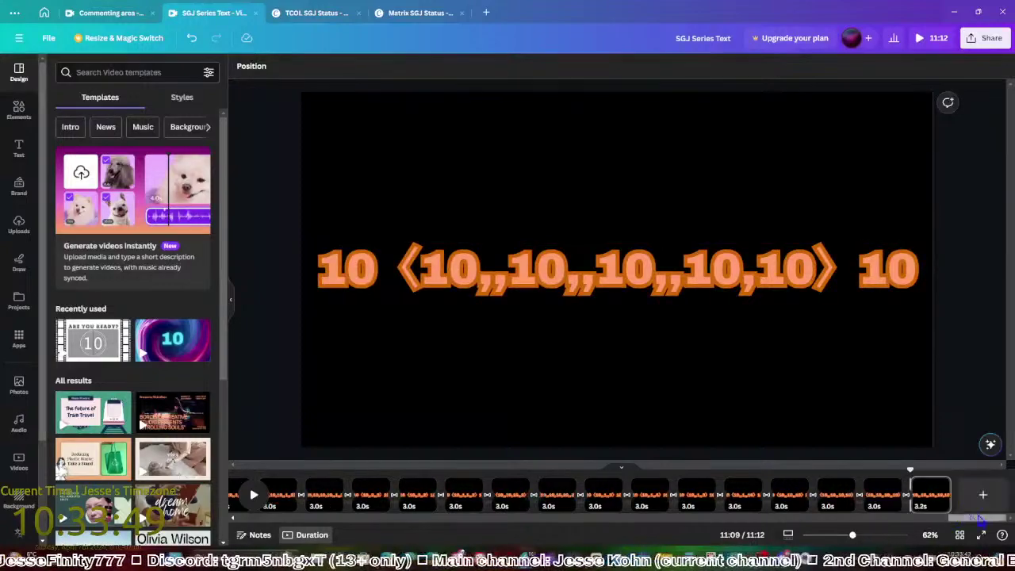
# Duplicate the last page and double the copy's only single comma, making "10〈10,,10,,10,,10,,10〉10"
pyautogui.click(930, 493)
pyautogui.hotkey('ctrl', 'd')
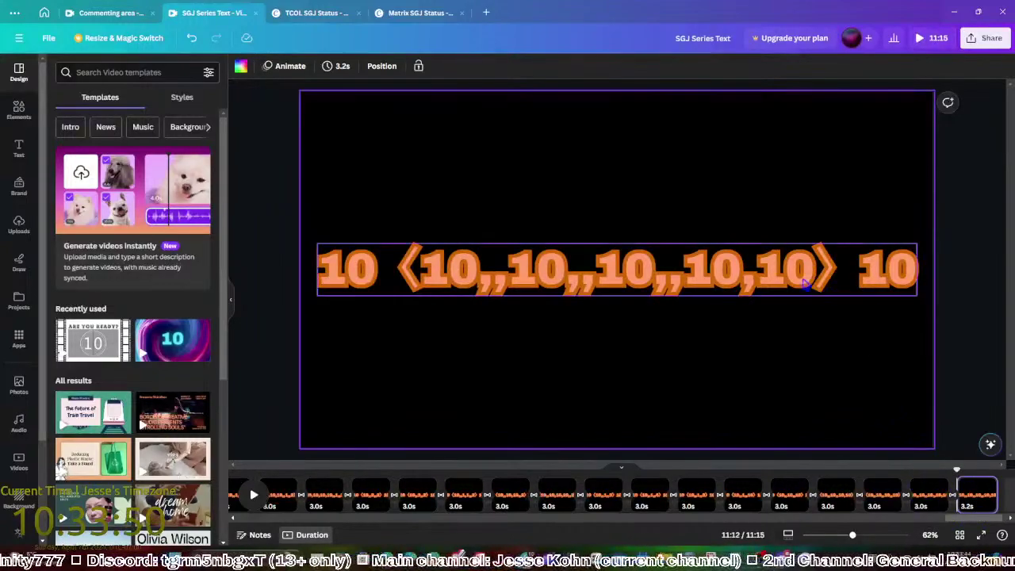
pyautogui.click(752, 284)
pyautogui.click(753, 284)
pyautogui.write(',')
pyautogui.click(977, 355)
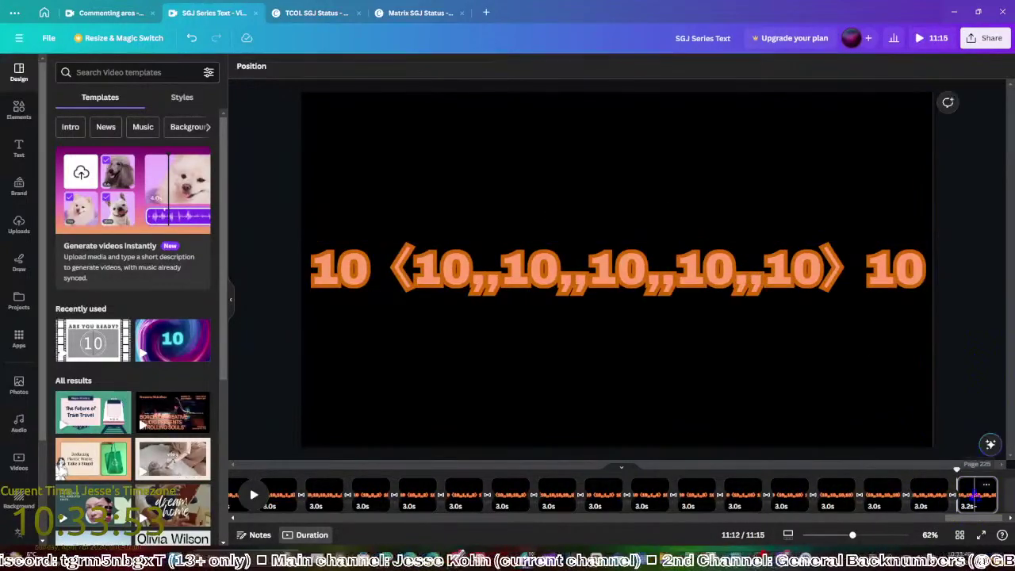
# Duplicate the last page and place a copy of its text line above the original
pyautogui.click(838, 408)
pyautogui.hotkey('ctrl', 'd')
pyautogui.click(734, 349)
pyautogui.click(716, 291)
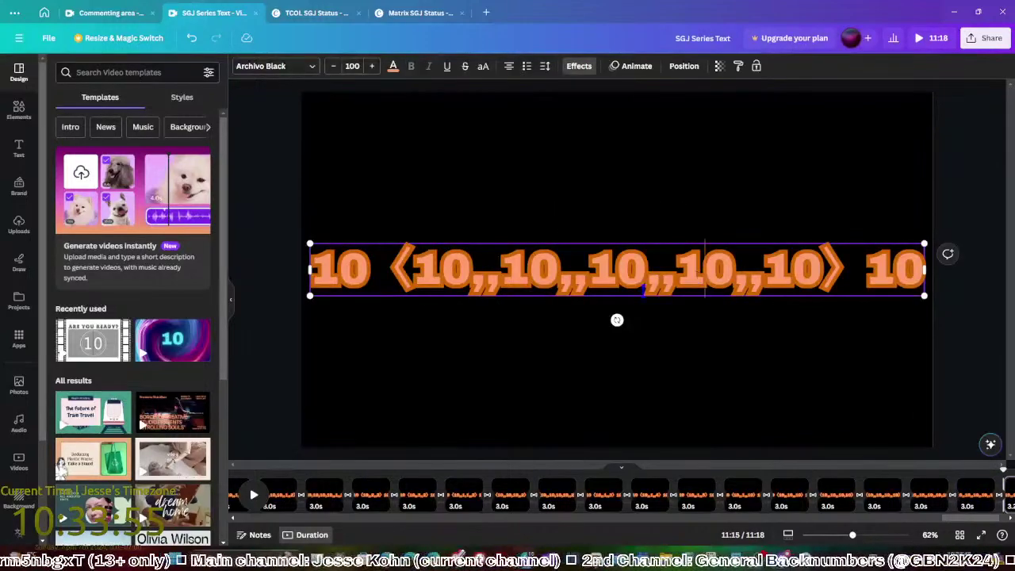
pyautogui.press('Escape')
pyautogui.click(717, 291)
pyautogui.hotkey('ctrl', 'd')
pyautogui.moveTo(642, 259); pyautogui.dragTo(643, 179)
# Shorten the upper line to "10〈6,,,1〉10" by removing the middle groups and replacing the first bracketed 10 with 6
pyautogui.doubleClick(626, 185)
pyautogui.click(626, 185)
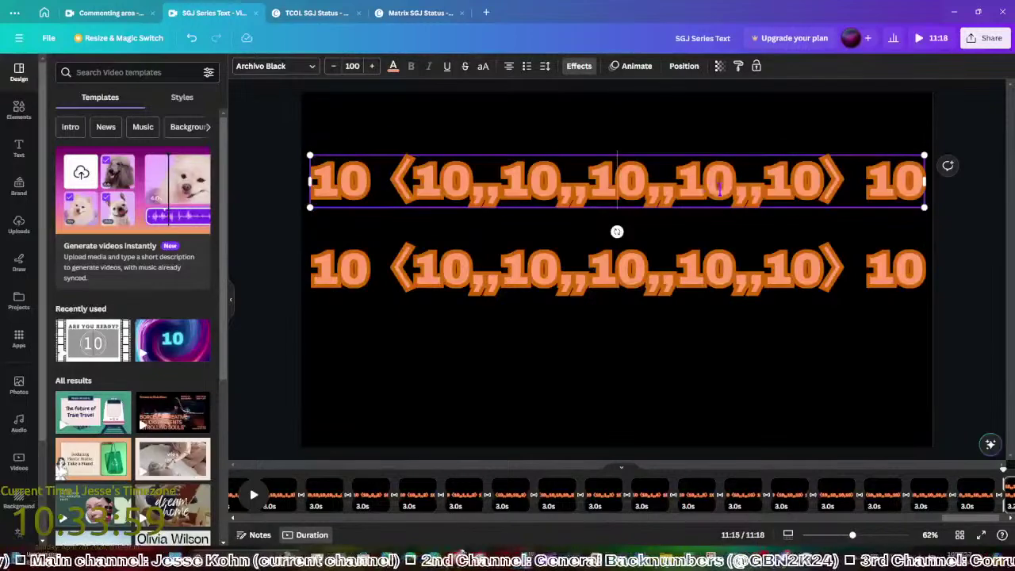
pyautogui.moveTo(735, 186); pyautogui.dragTo(491, 182)
pyautogui.press('BackSpace')
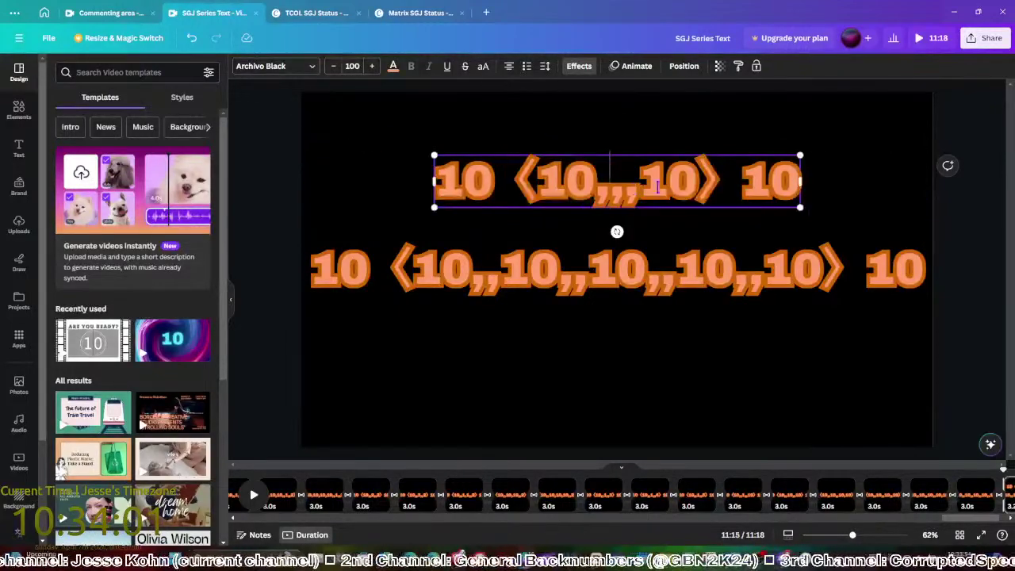
pyautogui.press('Right')
pyautogui.press('Right')
pyautogui.press('Right')
pyautogui.press('Right')
pyautogui.press('BackSpace')
pyautogui.moveTo(612, 174); pyautogui.dragTo(553, 179)
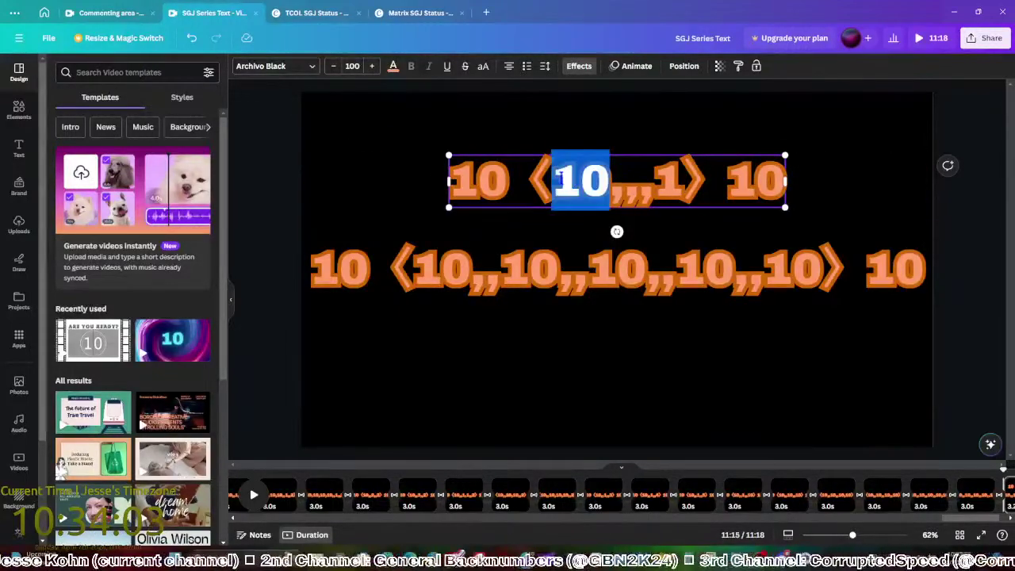
pyautogui.write('6')
# Set the lower line's font size to 50 and append ",,10" inside its closing bracket
pyautogui.click(616, 368)
pyautogui.click(607, 285)
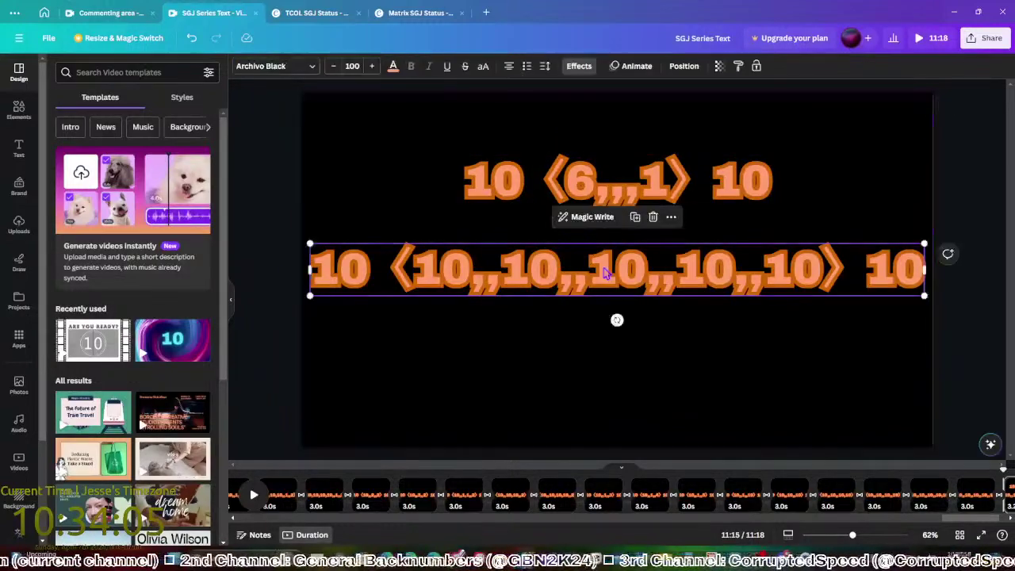
pyautogui.click(353, 66)
pyautogui.press('Return')
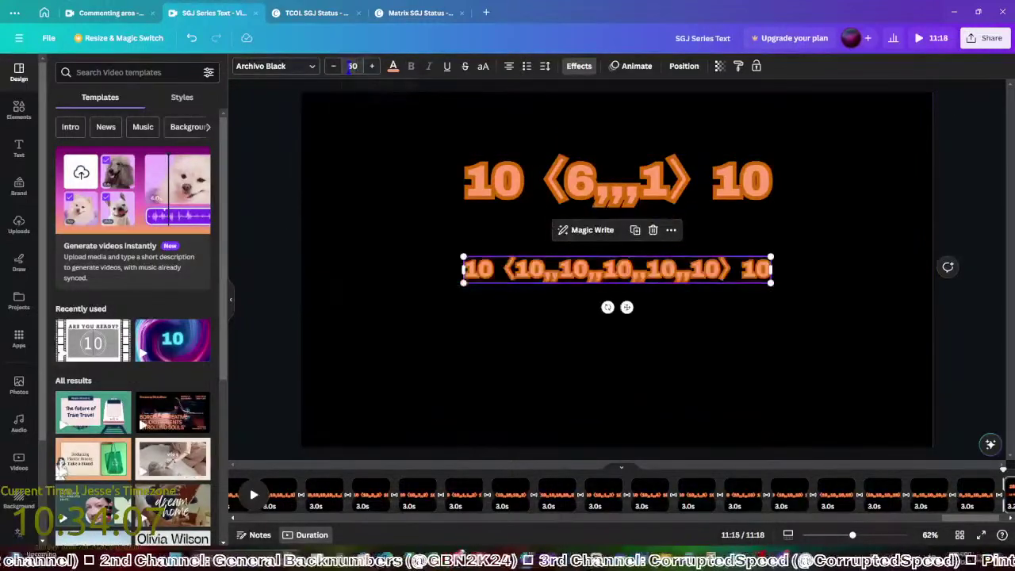
pyautogui.click(720, 271)
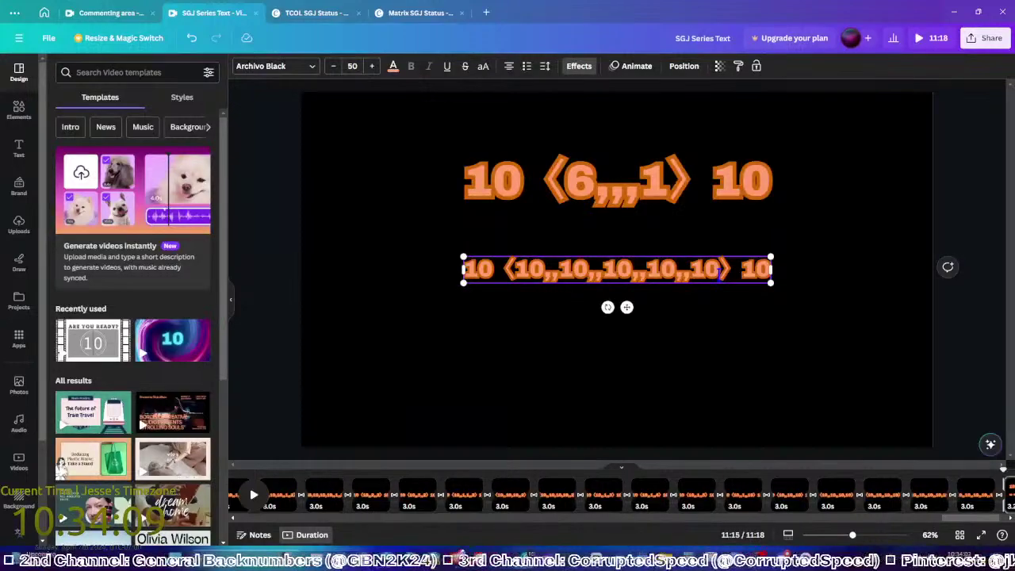
pyautogui.write(',,10')
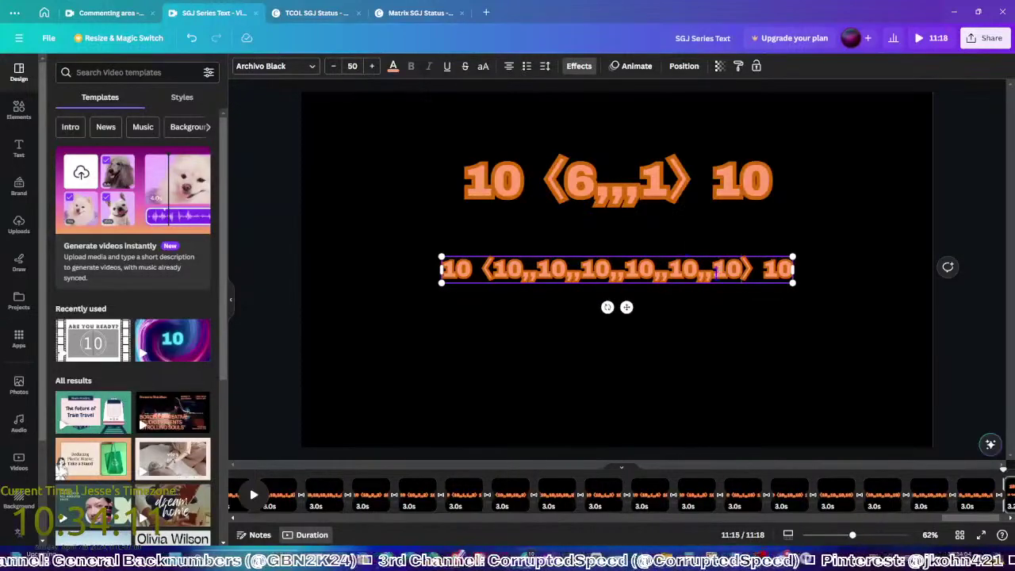
# Move both text lines down together toward the vertical middle of the page
pyautogui.click(392, 170)
pyautogui.moveTo(392, 170); pyautogui.dragTo(590, 269)
pyautogui.moveTo(615, 235); pyautogui.dragTo(616, 286)
pyautogui.click(955, 390)
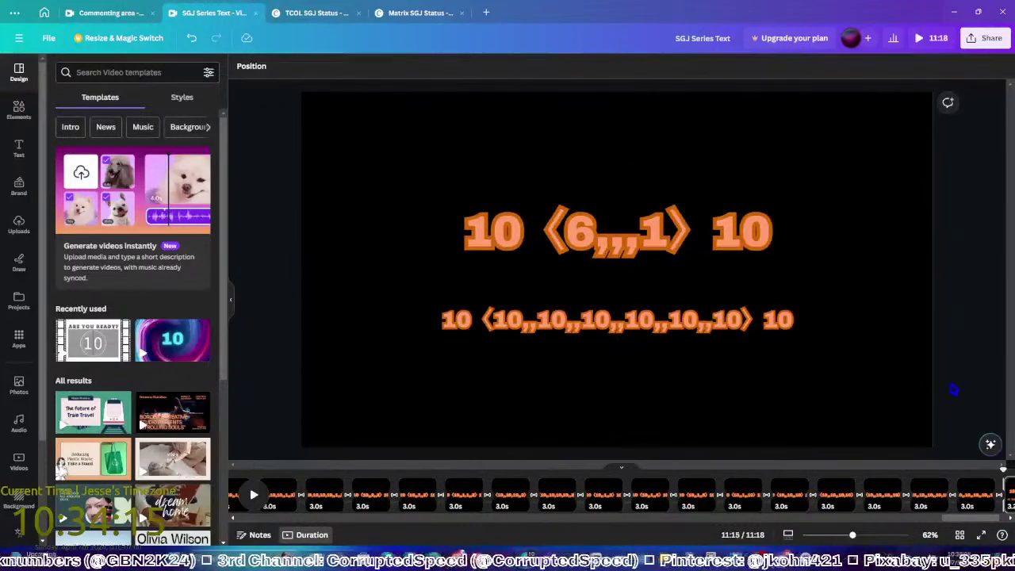
pyautogui.click(949, 391)
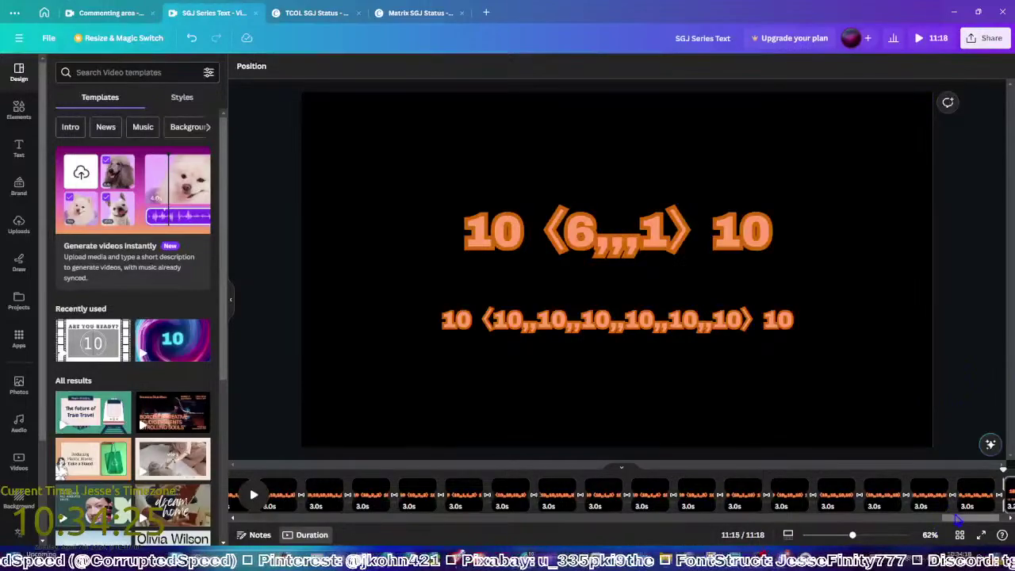
# Move the upper line closer to the lower one and shift the pair up slightly to centre it vertically
pyautogui.hscroll(2, 794, 493)
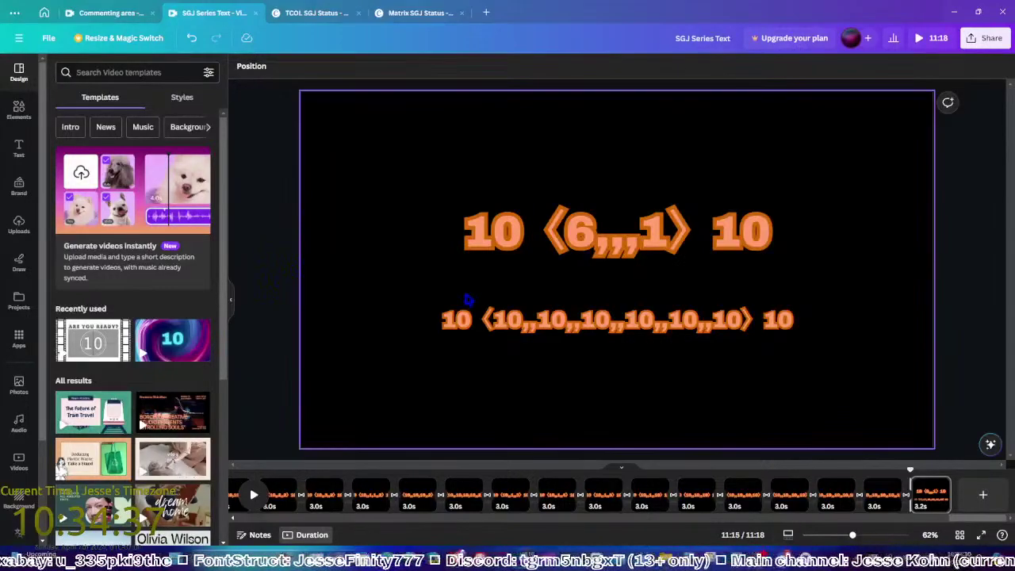
pyautogui.moveTo(583, 247); pyautogui.dragTo(583, 267)
pyautogui.moveTo(407, 216); pyautogui.dragTo(795, 374)
pyautogui.moveTo(580, 258); pyautogui.dragTo(581, 247)
pyautogui.click(561, 399)
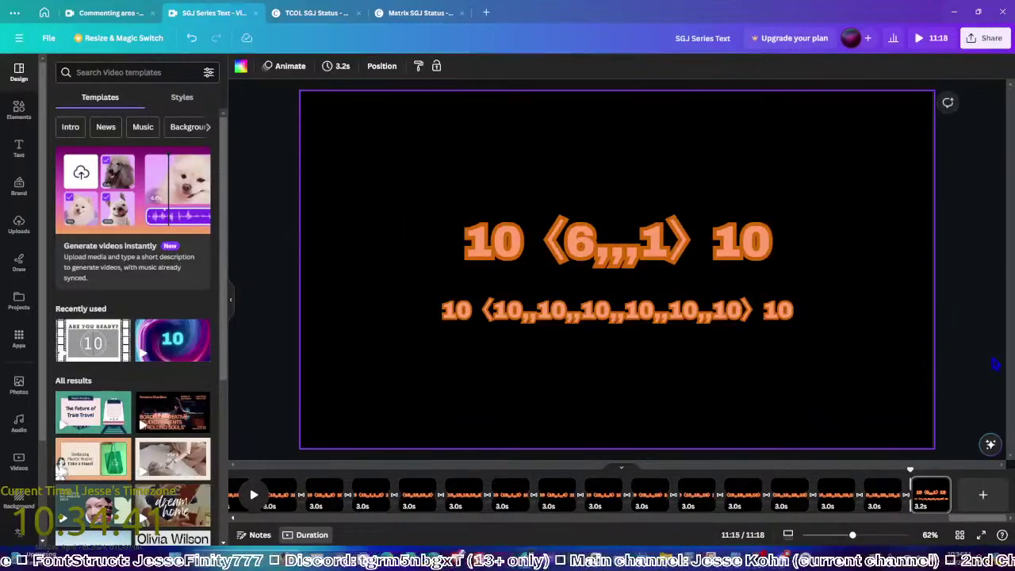
pyautogui.click(969, 366)
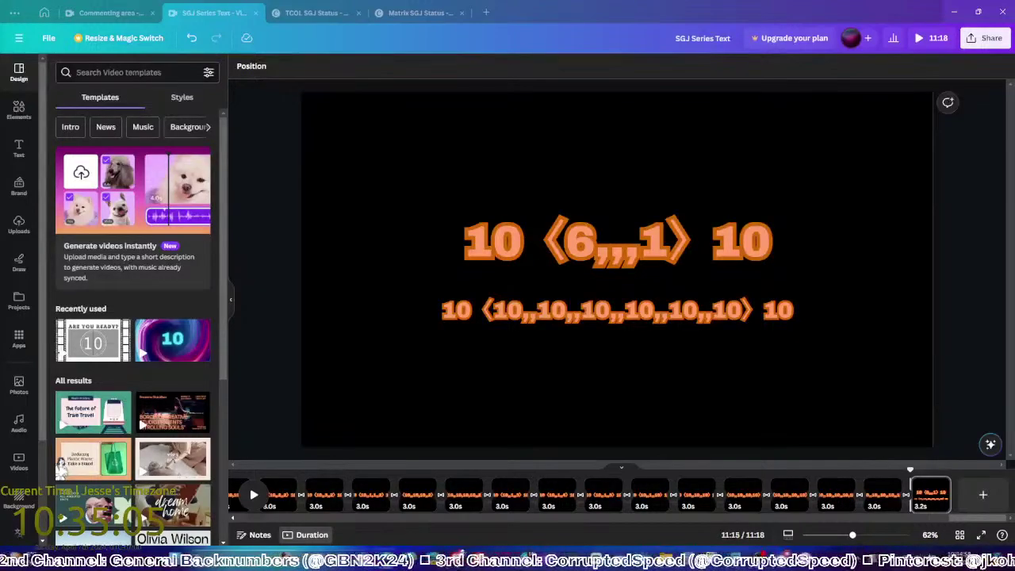
# Duplicate the last page and advance the copy to "10〈7,,,1〉10", with ",,10" appended inside the lower line's brackets
pyautogui.click(274, 364)
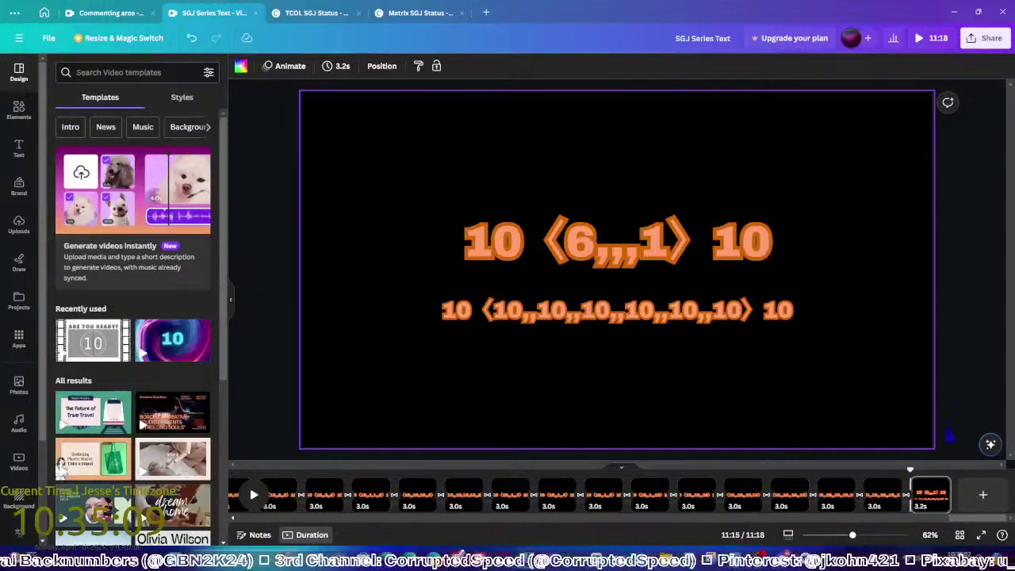
pyautogui.click(930, 502)
pyautogui.hotkey('ctrl', 'd')
pyautogui.click(591, 244)
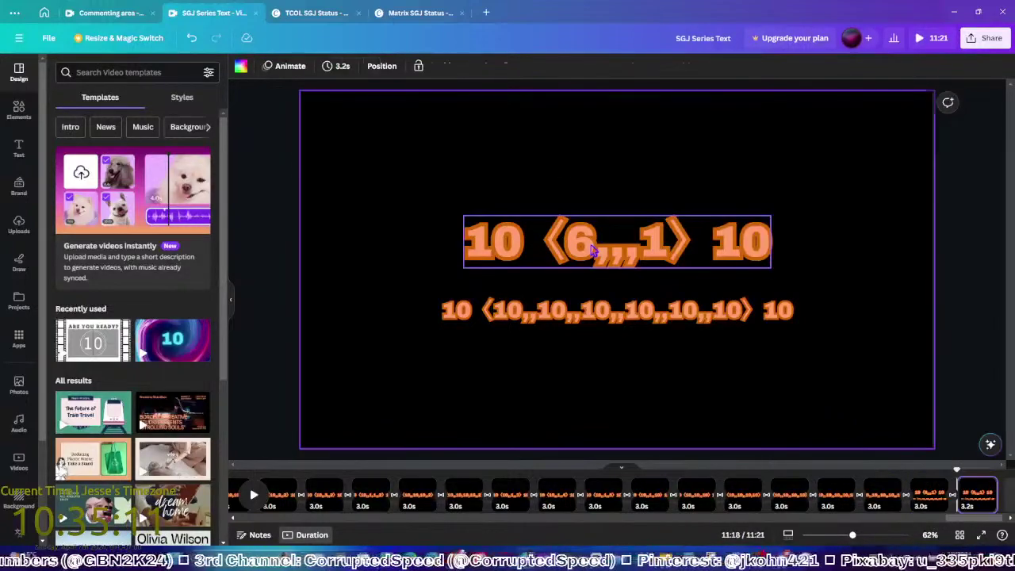
pyautogui.press('BackSpace')
pyautogui.write('7')
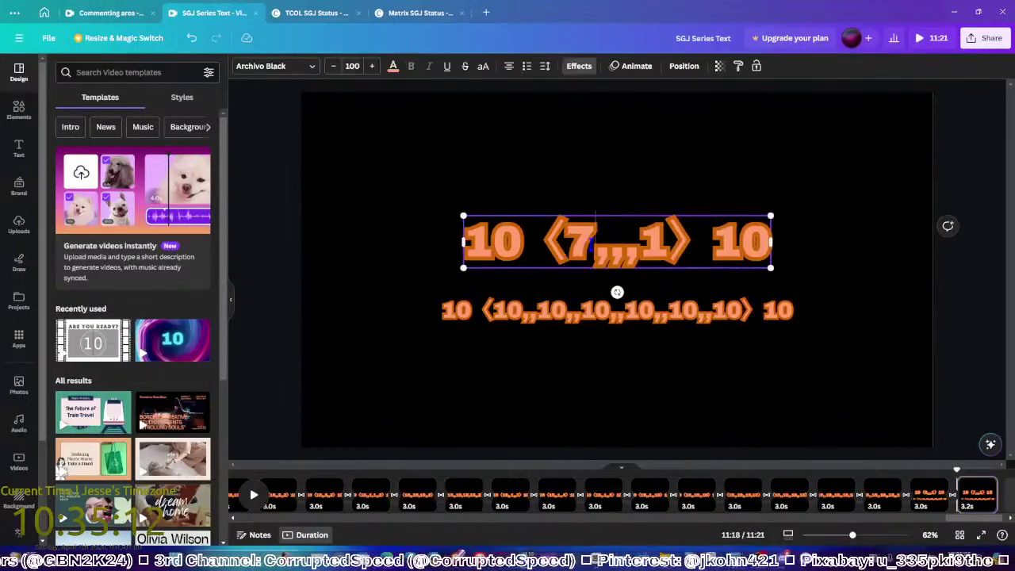
pyautogui.click(738, 318)
pyautogui.write(',,10')
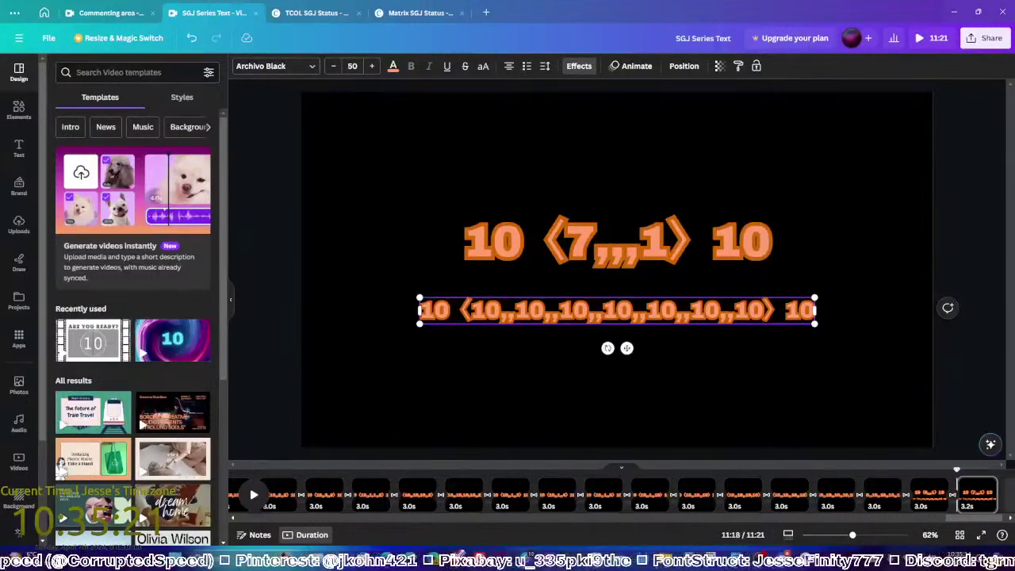
pyautogui.click(258, 315)
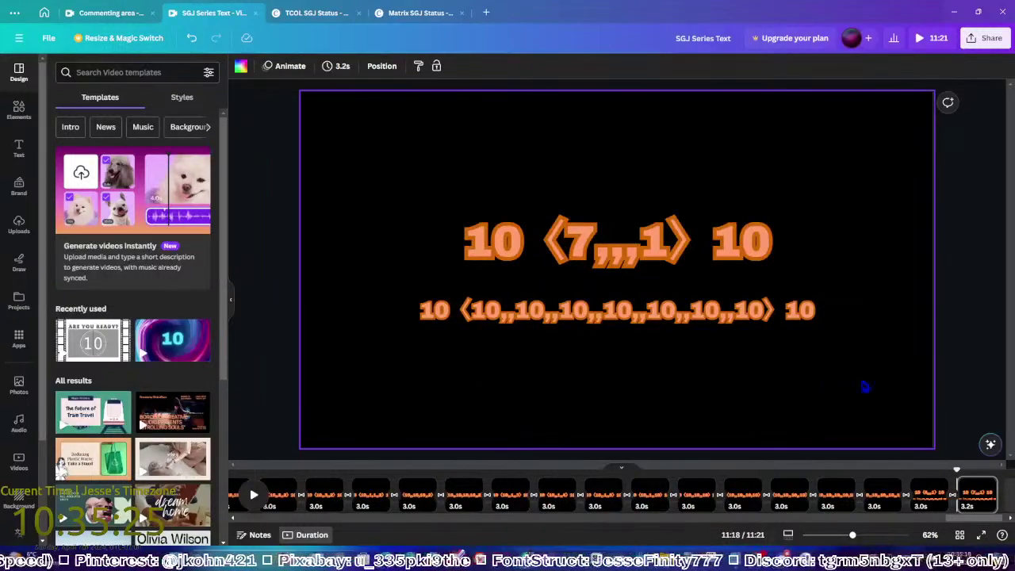
# Duplicate the page and change its upper line to "10〈8,,,1〉10", adding another ",,10" inside the lower line's brackets
pyautogui.hotkey('ctrl', 'd')
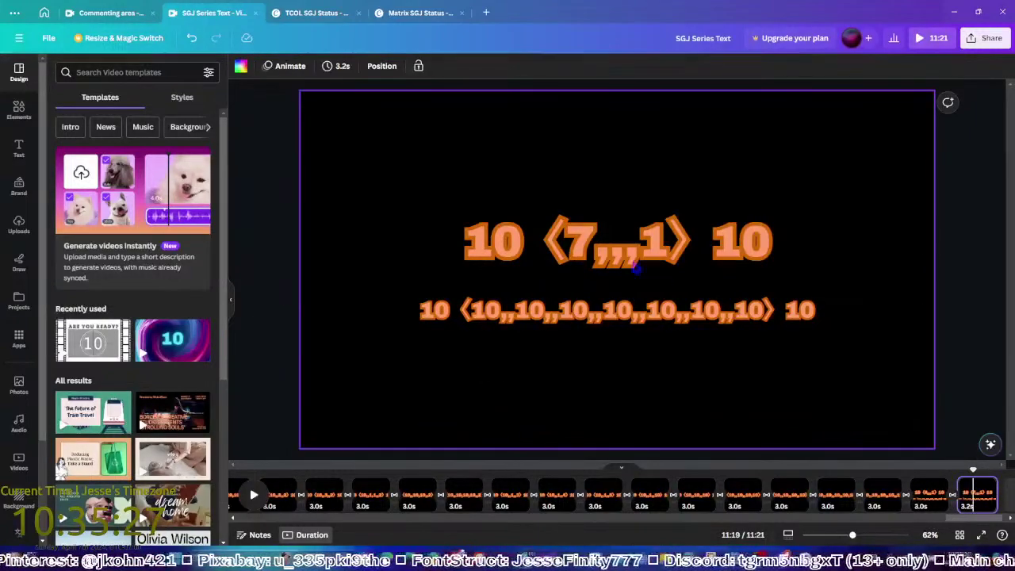
pyautogui.doubleClick(588, 255)
pyautogui.write('8')
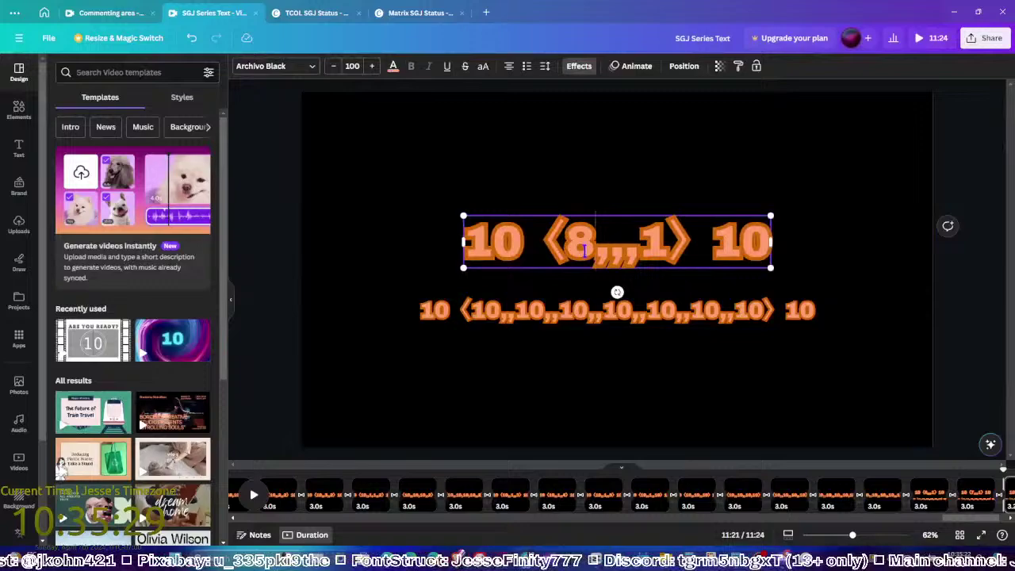
pyautogui.doubleClick(761, 318)
pyautogui.write(',,10')
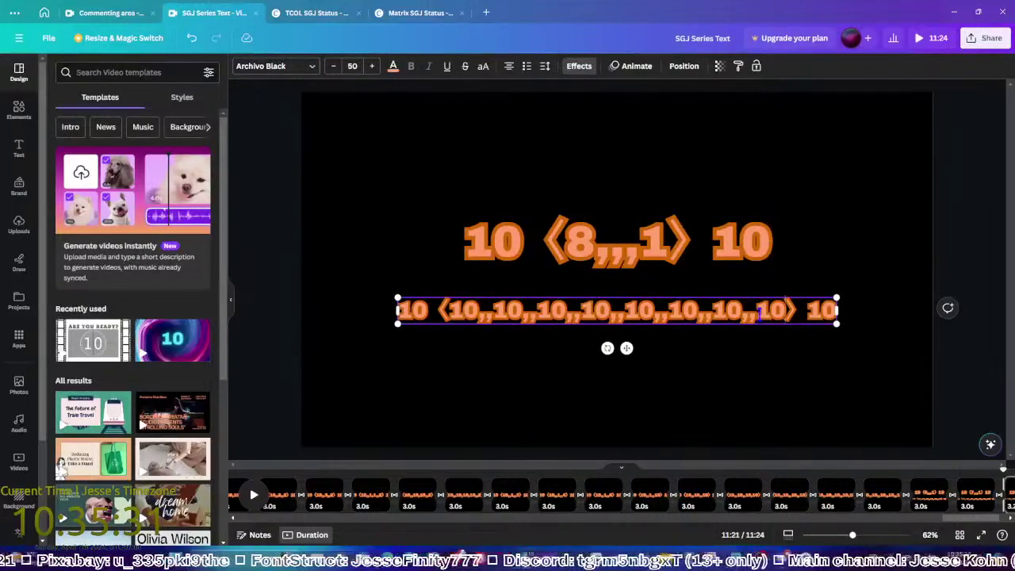
pyautogui.click(966, 382)
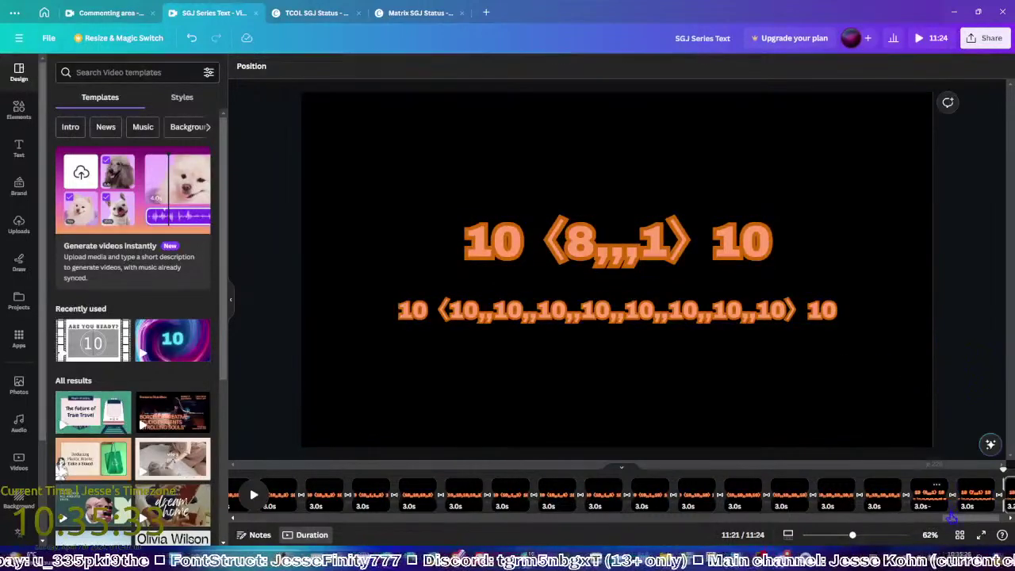
pyautogui.hscroll(3, 982, 508)
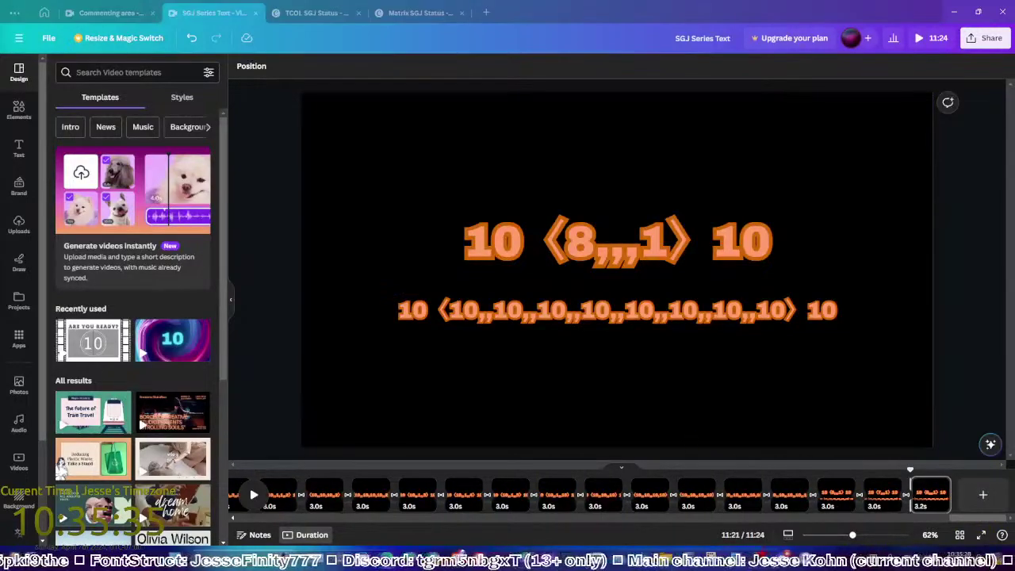
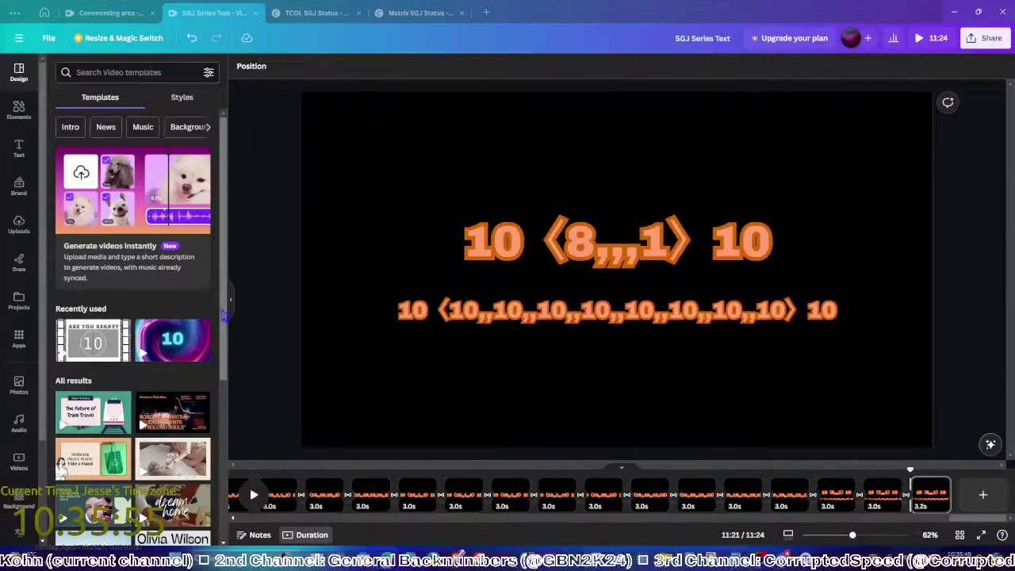
# Duplicate the last page and advance the copy to "10〈9,,,1〉10", with one more ",,10" inside the lower line's brackets
pyautogui.click(291, 334)
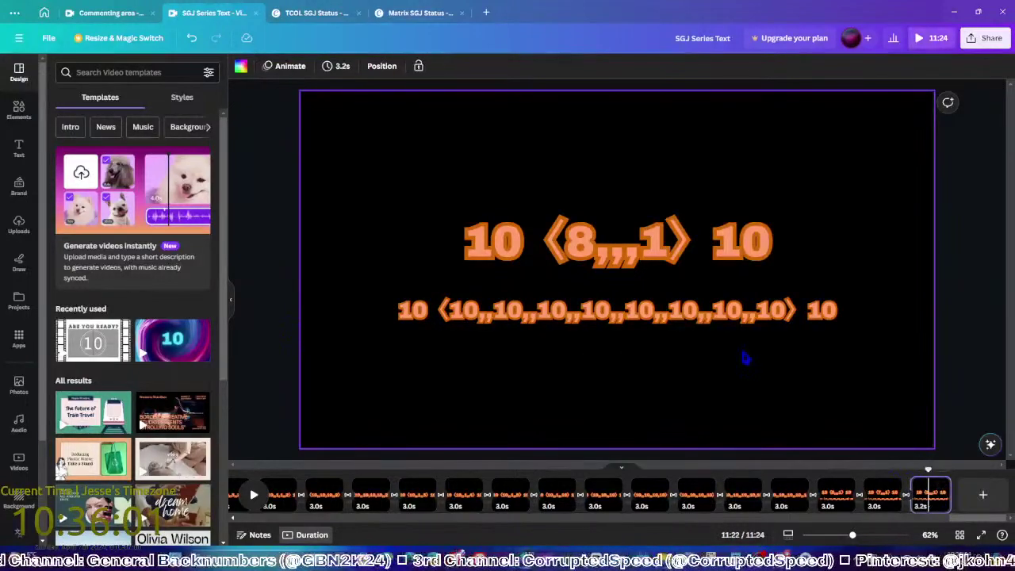
pyautogui.click(643, 254)
pyautogui.click(591, 248)
pyautogui.press('BackSpace')
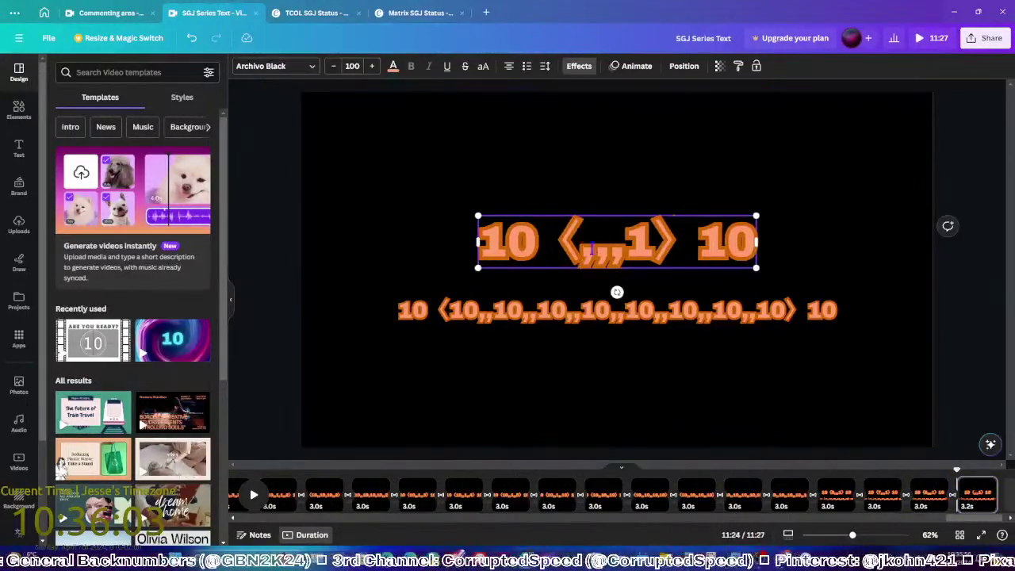
pyautogui.write('9')
pyautogui.click(784, 321)
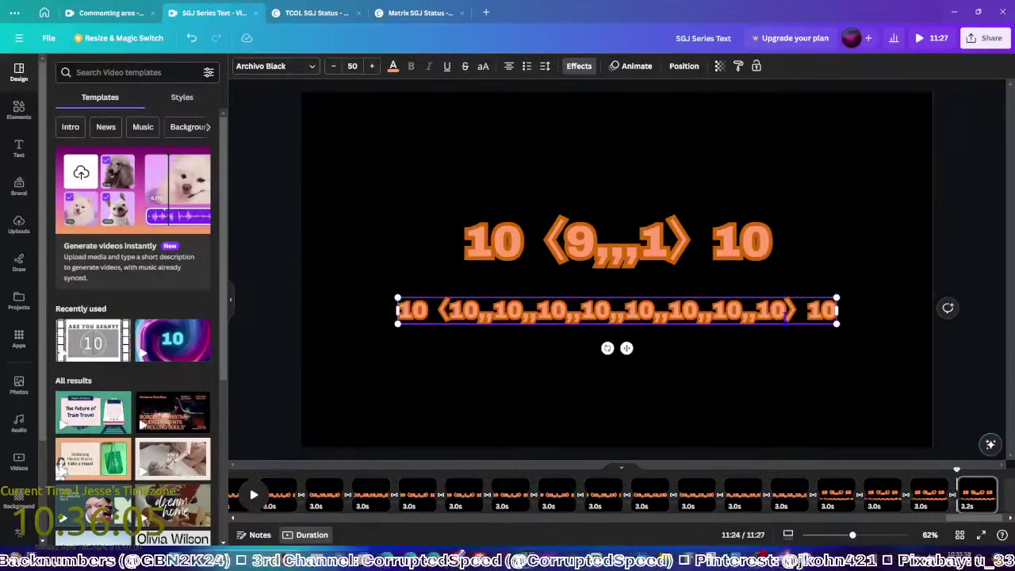
pyautogui.write(',,10')
pyautogui.click(976, 373)
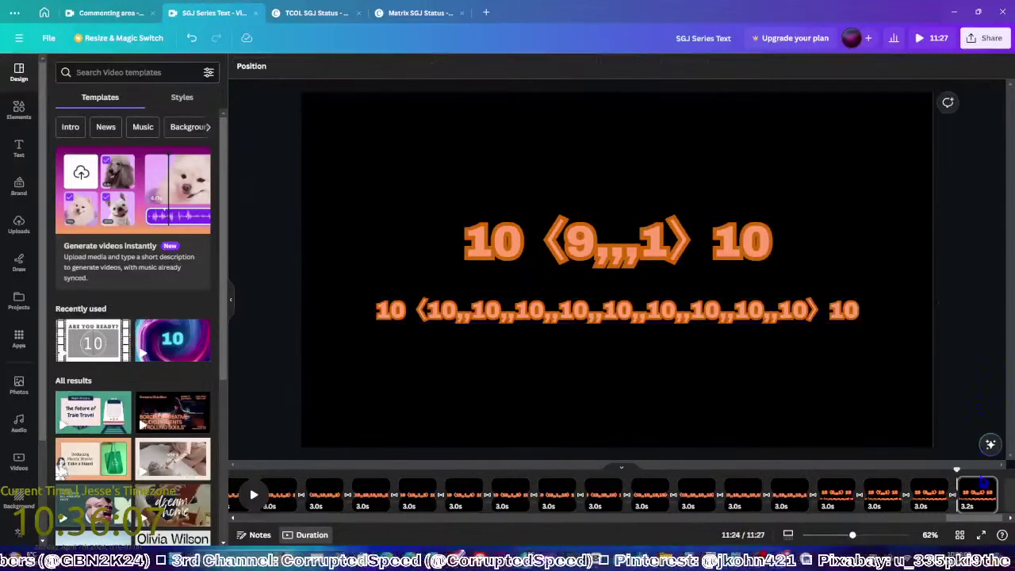
# Duplicate the page and change its upper line to "10〈10,,,1〉10", adding ",,10" before the lower line's closing bracket
pyautogui.click(984, 483)
pyautogui.doubleClick(584, 250)
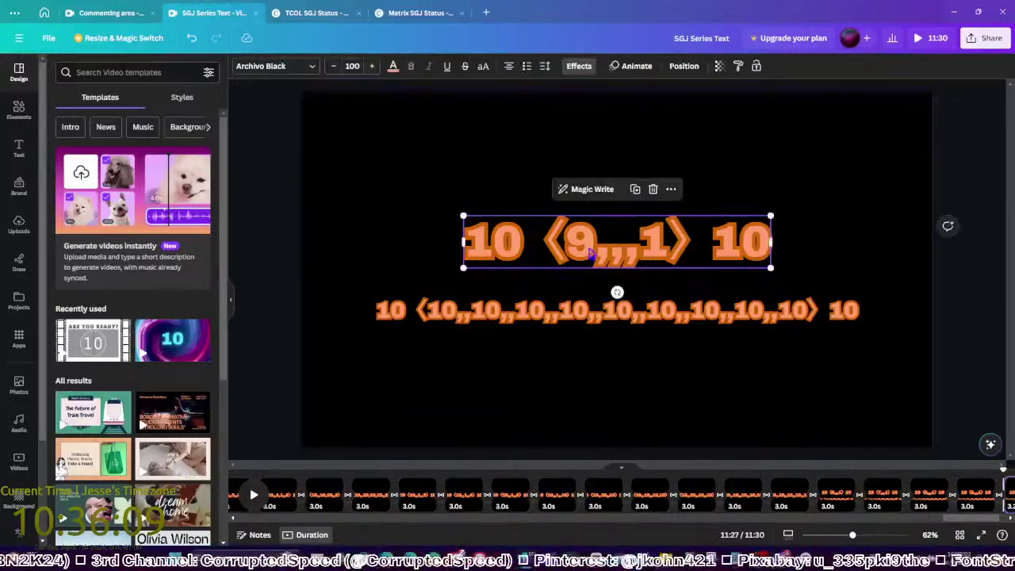
pyautogui.press('BackSpace')
pyautogui.write('10')
pyautogui.doubleClick(803, 313)
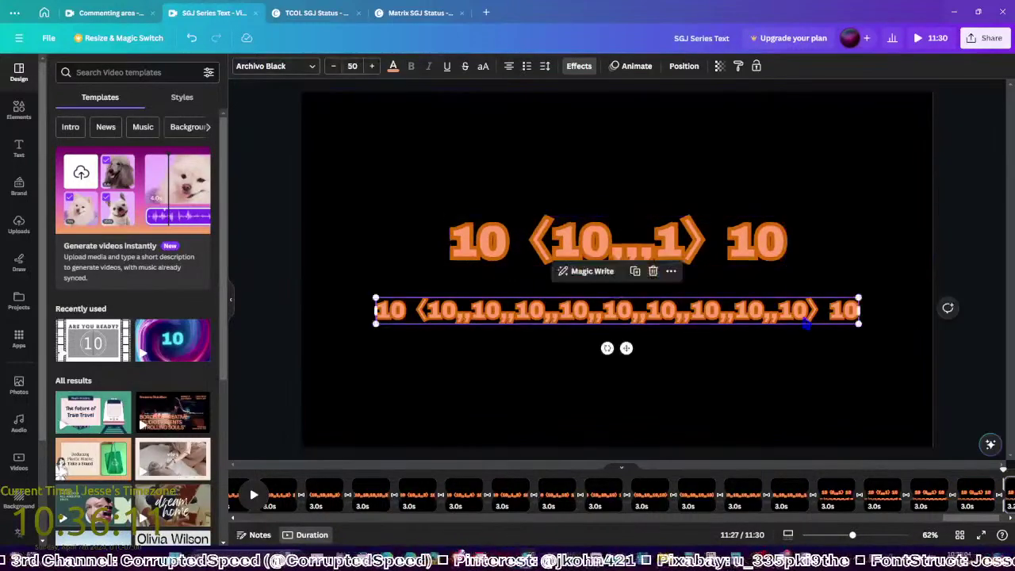
pyautogui.write(',,10')
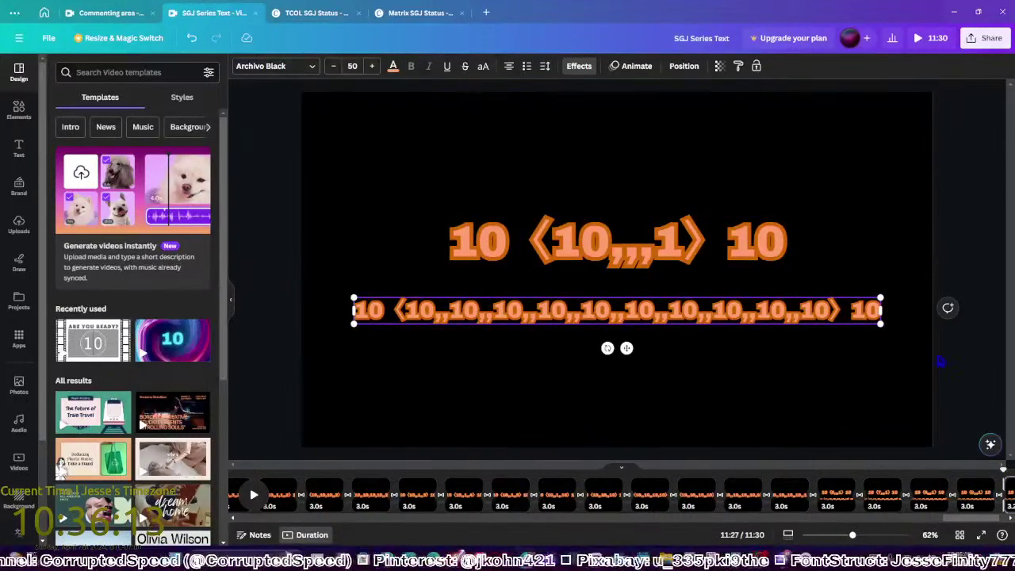
pyautogui.click(940, 361)
pyautogui.hscroll(2, 957, 521)
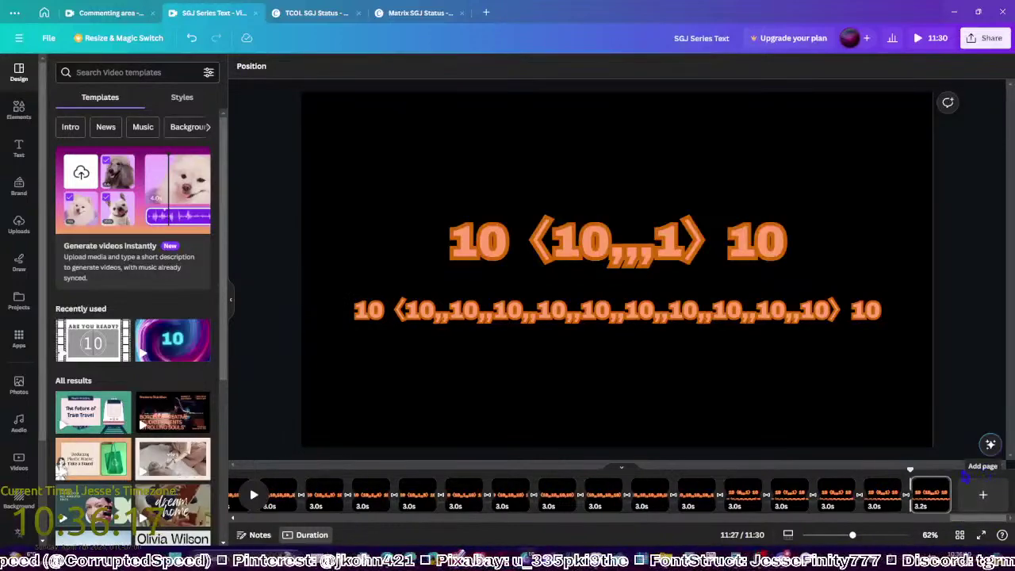
# Duplicate the last page and reduce the copy to a single vertically centred line reading "10〈100,,,1〉10"
pyautogui.click(932, 493)
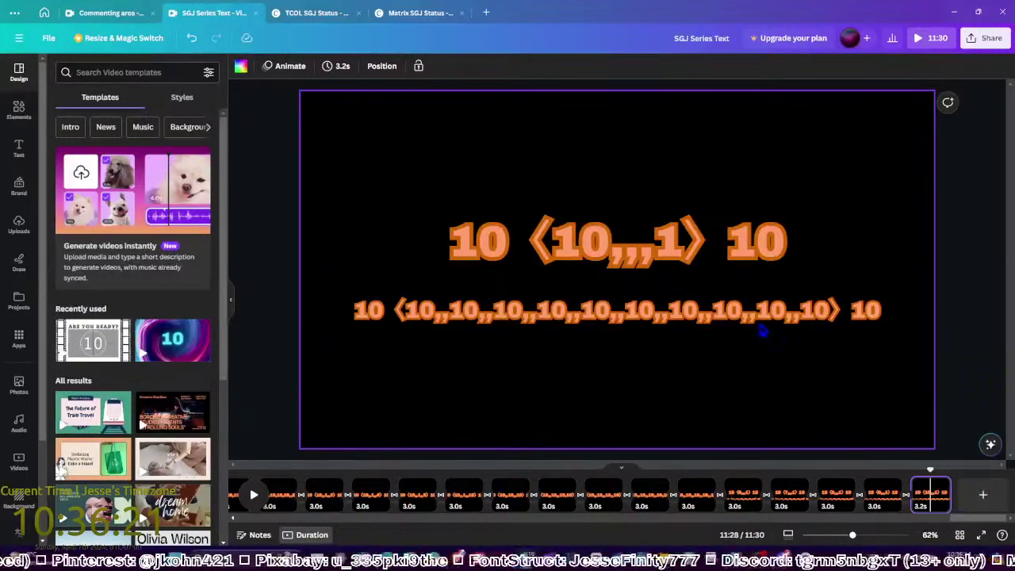
pyautogui.click(732, 321)
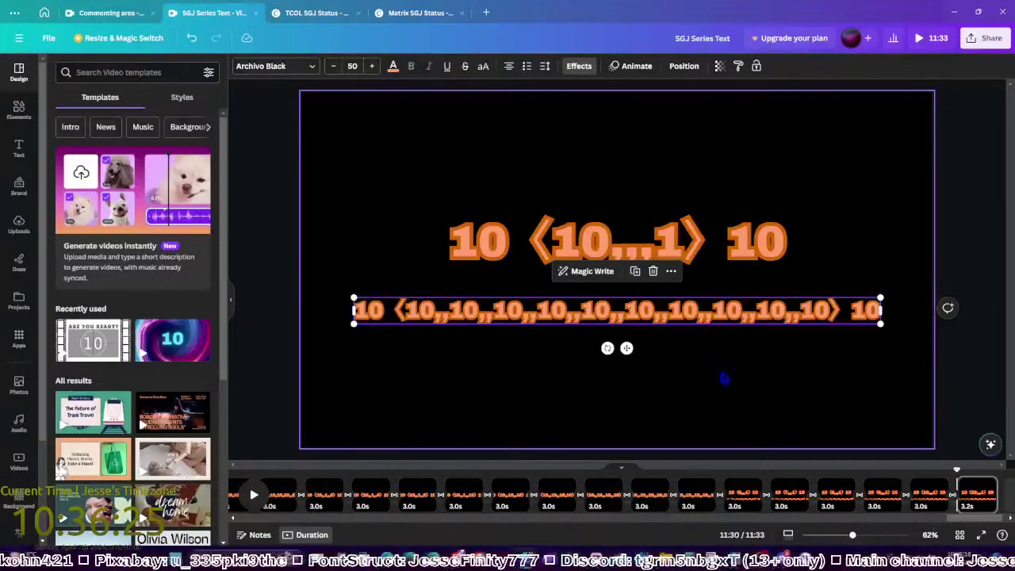
pyautogui.press('Delete')
pyautogui.moveTo(605, 242); pyautogui.dragTo(608, 272)
pyautogui.write('0')
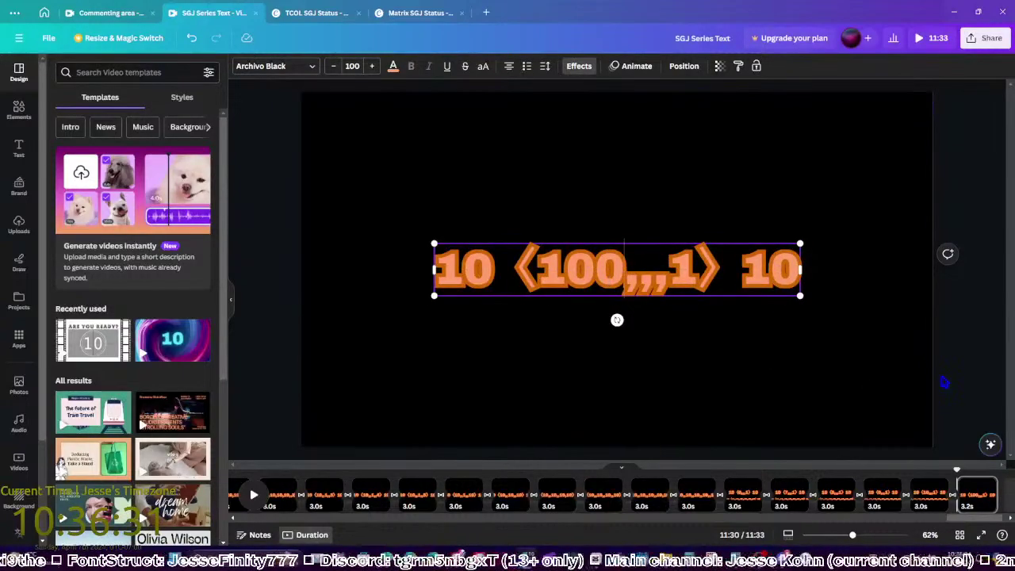
# Duplicate the last page and change the copy's line to "10〈10〈10〉10,,,1〉10"
pyautogui.click(970, 385)
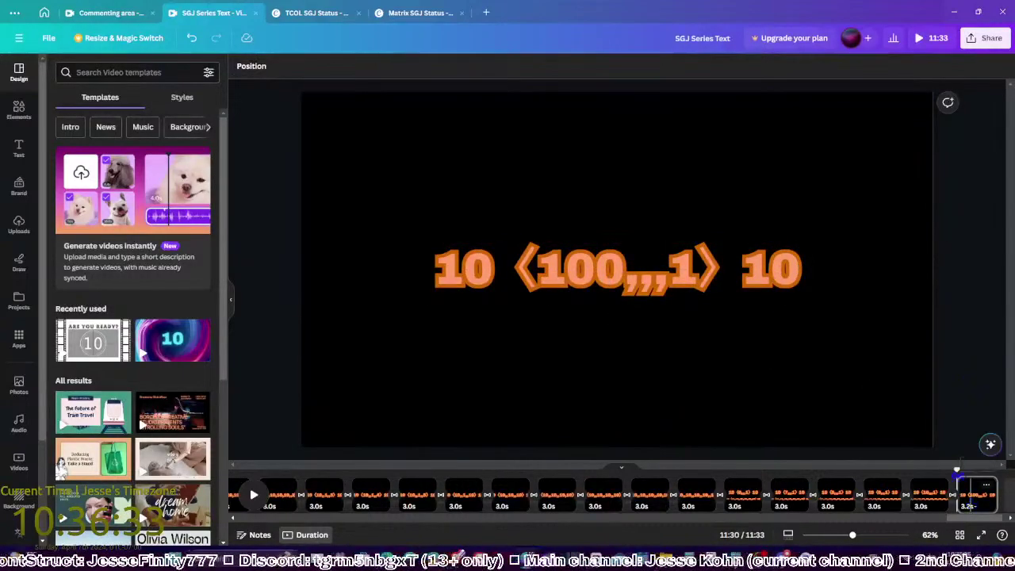
pyautogui.hotkey('ctrl', 'd')
pyautogui.click(615, 276)
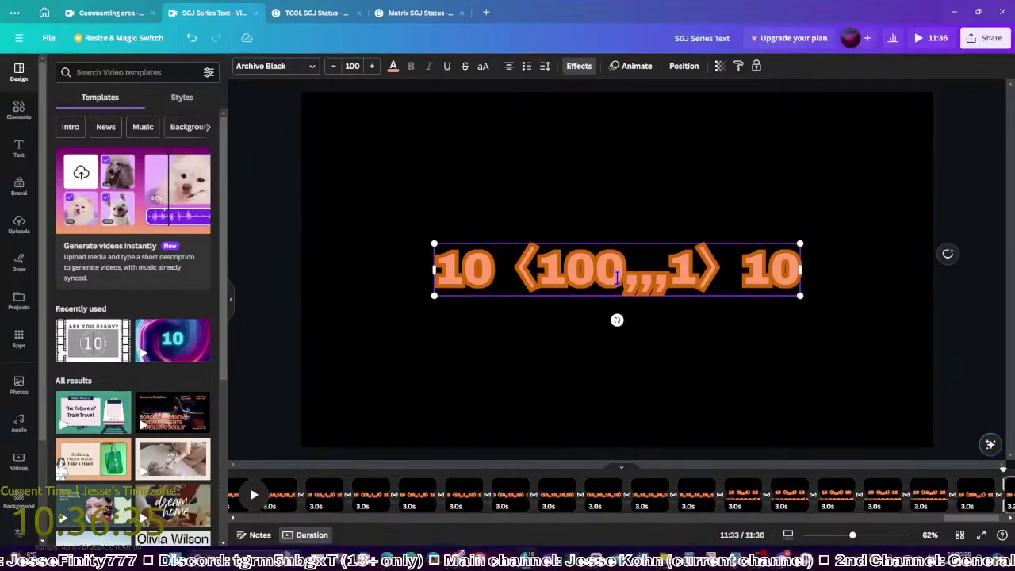
pyautogui.moveTo(615, 276); pyautogui.dragTo(585, 284)
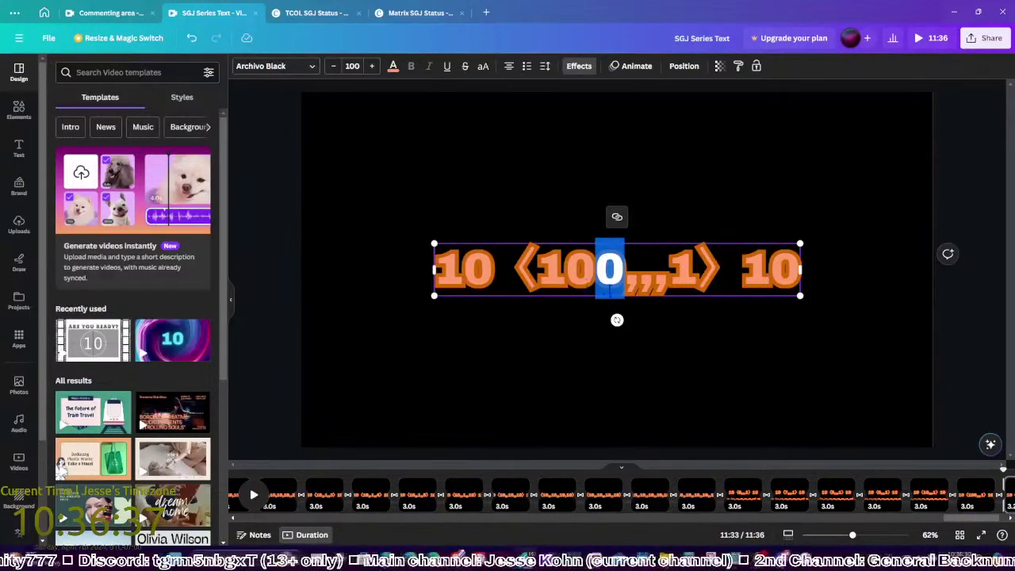
pyautogui.write('⟨⟩')
pyautogui.write('10')
pyautogui.press('Left')
pyautogui.press('Left')
pyautogui.press('Left')
pyautogui.press('Left')
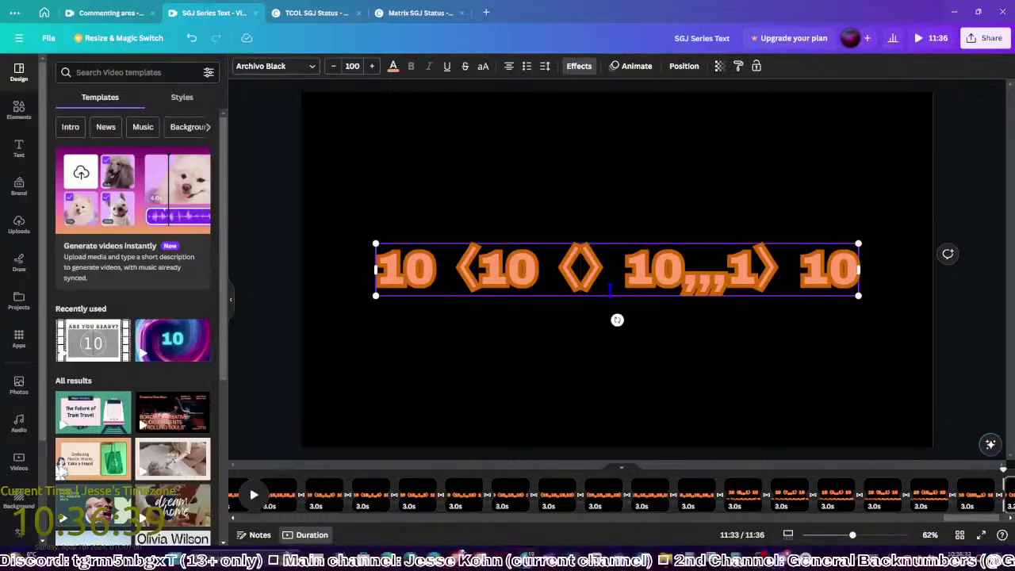
pyautogui.write('10')
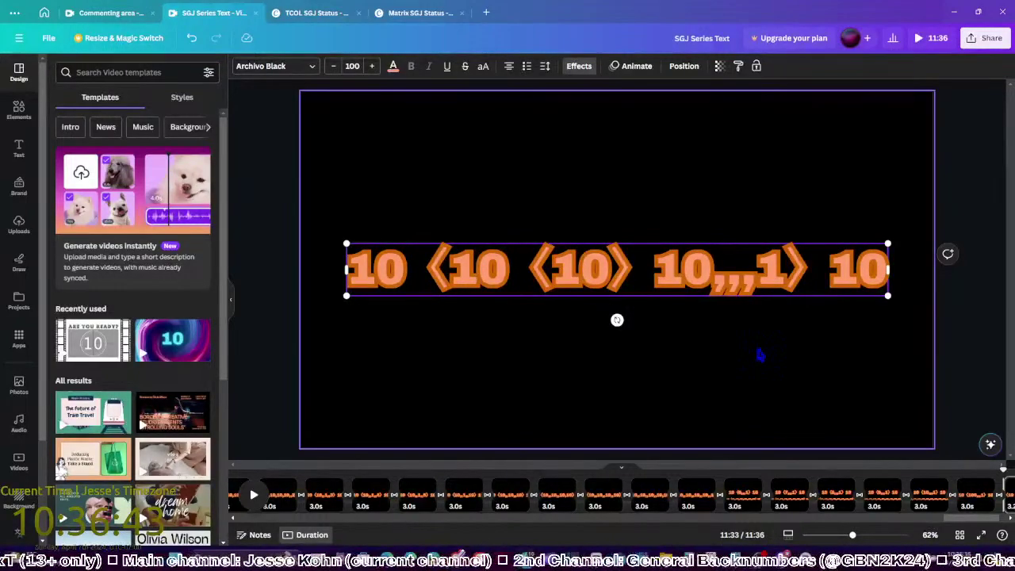
pyautogui.click(948, 358)
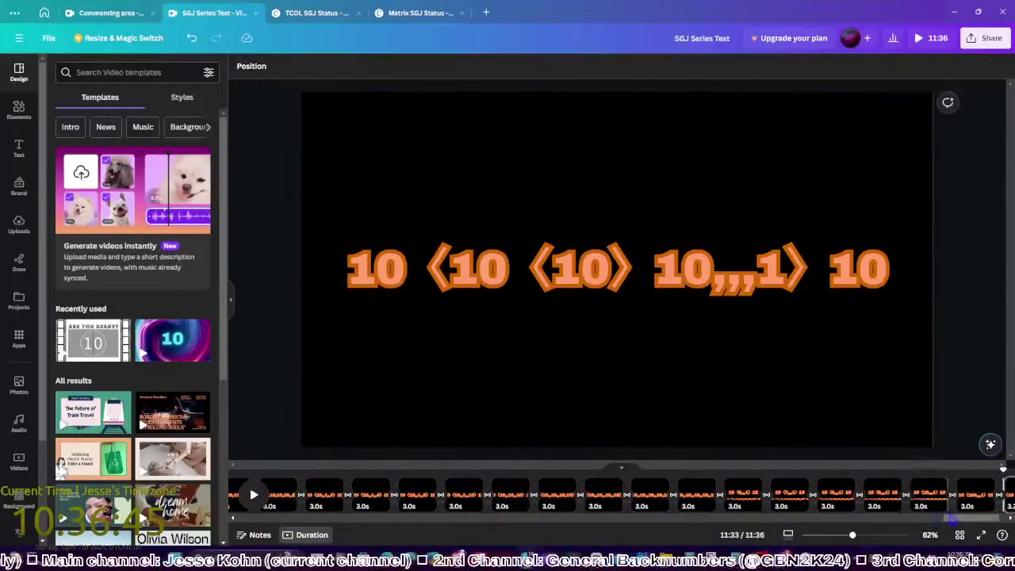
# Duplicate the last page and change the copy's innermost bracketed number to 100, giving "10〈10〈100〉10,,,1〉10"
pyautogui.hscroll(2, 956, 520)
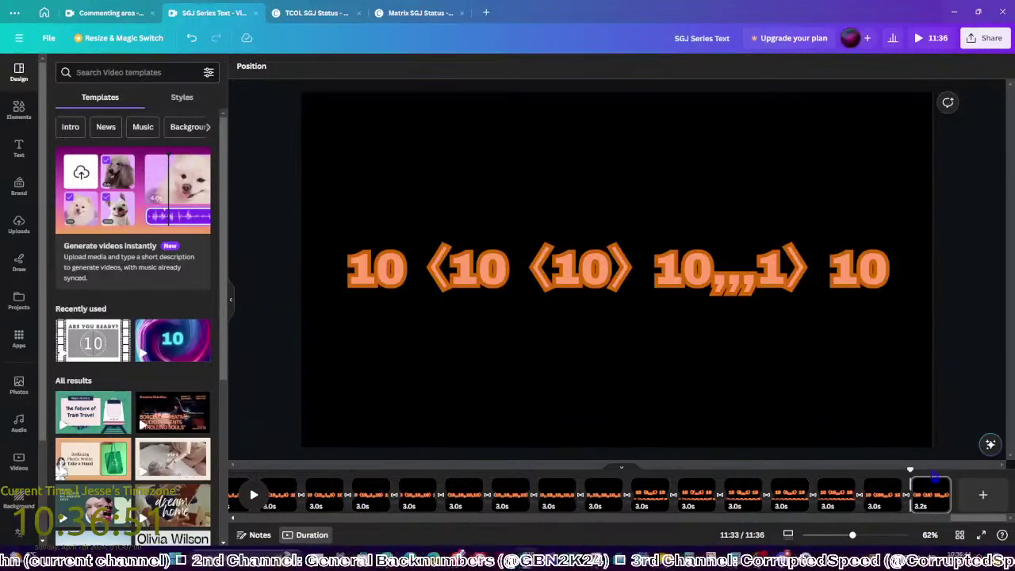
pyautogui.click(609, 290)
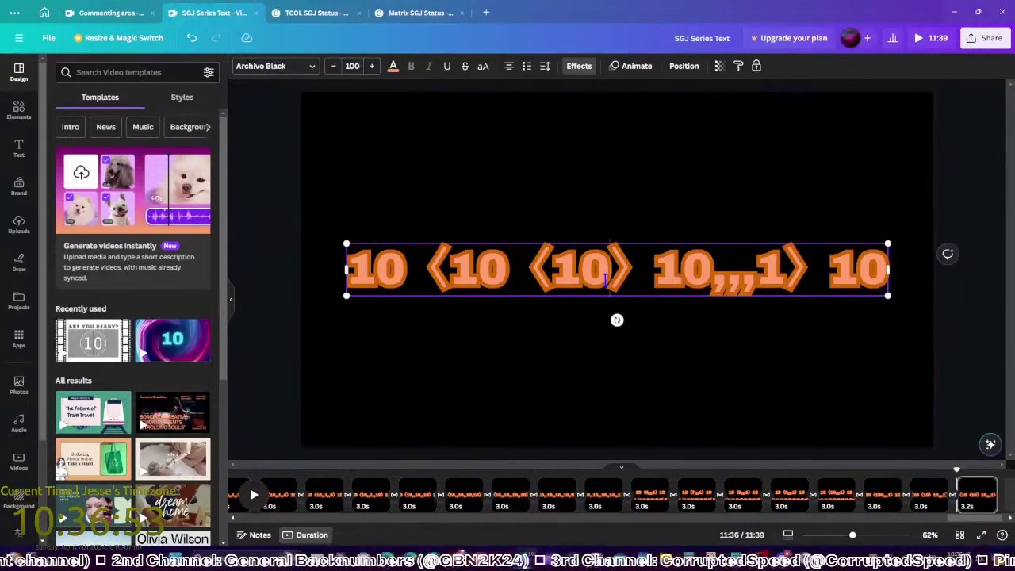
pyautogui.click(912, 325)
# Duplicate the page and replace the copy's nested "〈100〉10" with ",1" so the line reads "10〈10,1,,,1〉10"
pyautogui.hotkey('ctrl', 'd')
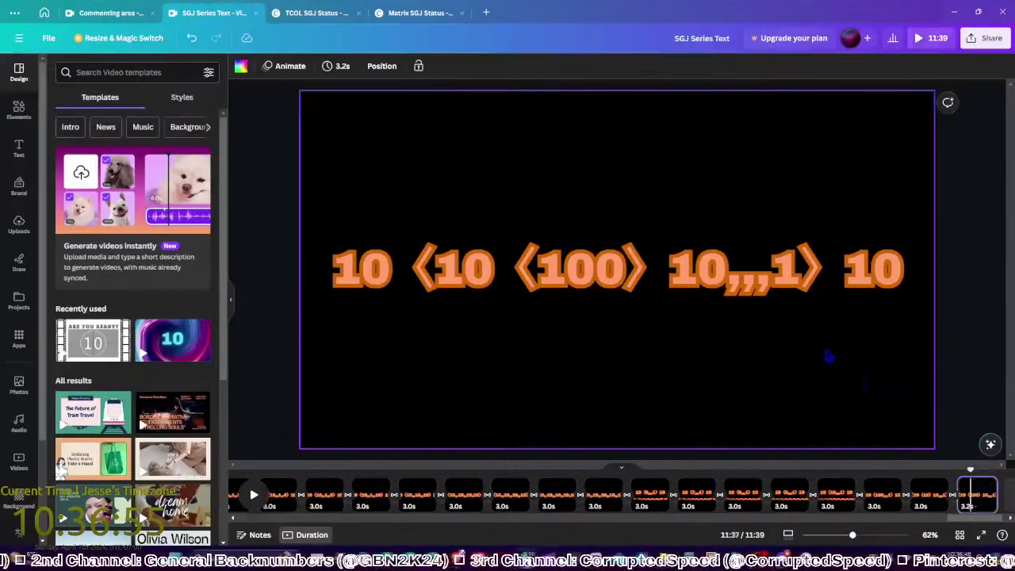
pyautogui.click(660, 262)
pyautogui.click(725, 270)
pyautogui.moveTo(725, 270); pyautogui.dragTo(498, 269)
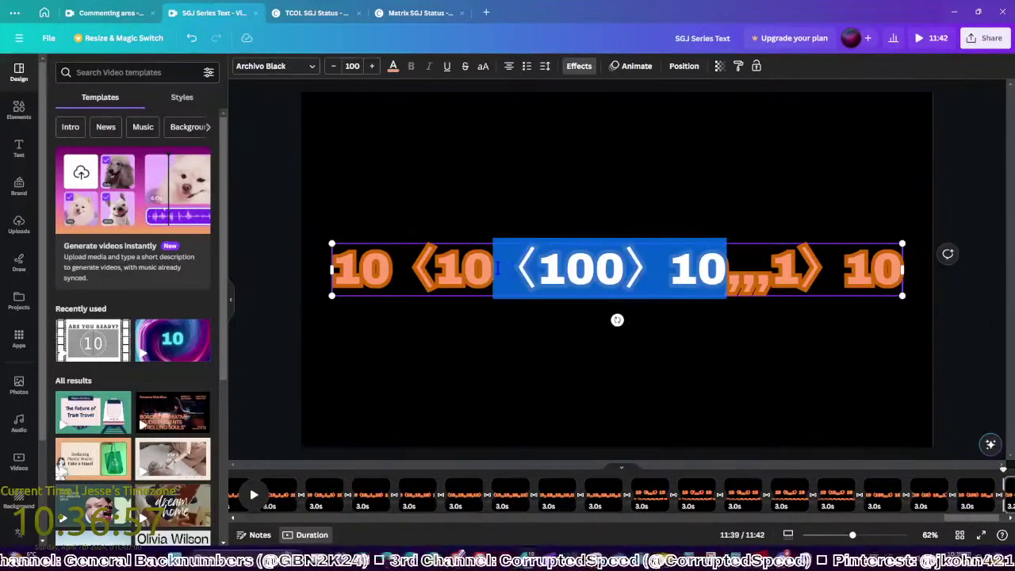
pyautogui.write(',1')
pyautogui.click(974, 373)
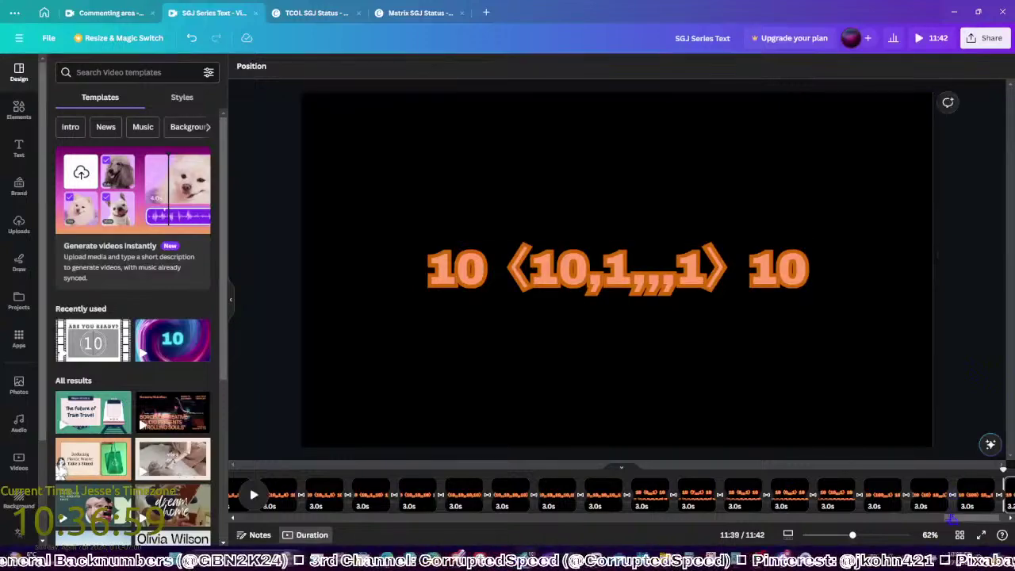
# Duplicate the last page and advance the copy's line to "10〈10,10,,,1〉10"
pyautogui.hscroll(2, 936, 496)
pyautogui.hotkey('ctrl', 'd')
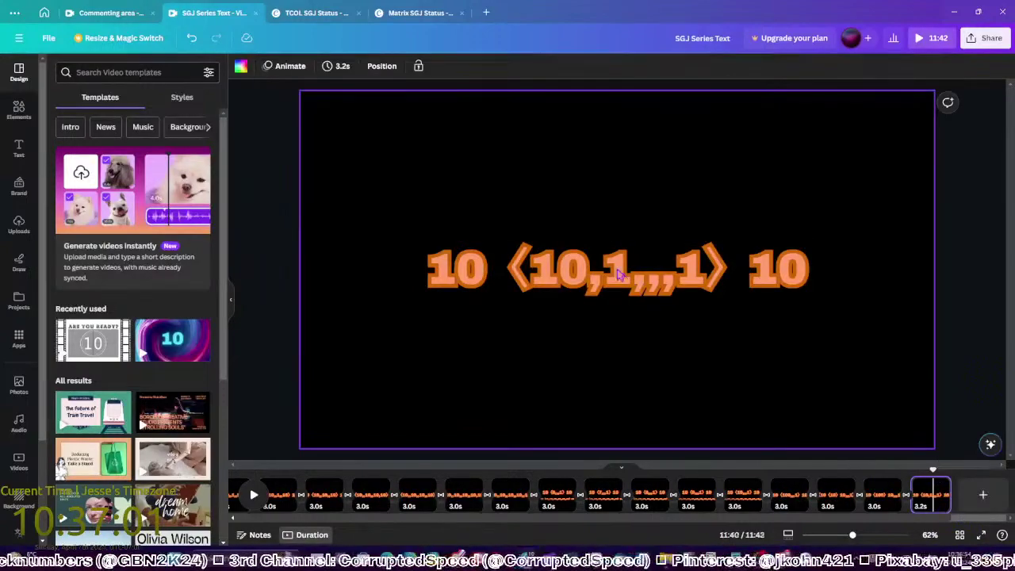
pyautogui.click(631, 270)
pyautogui.write('0')
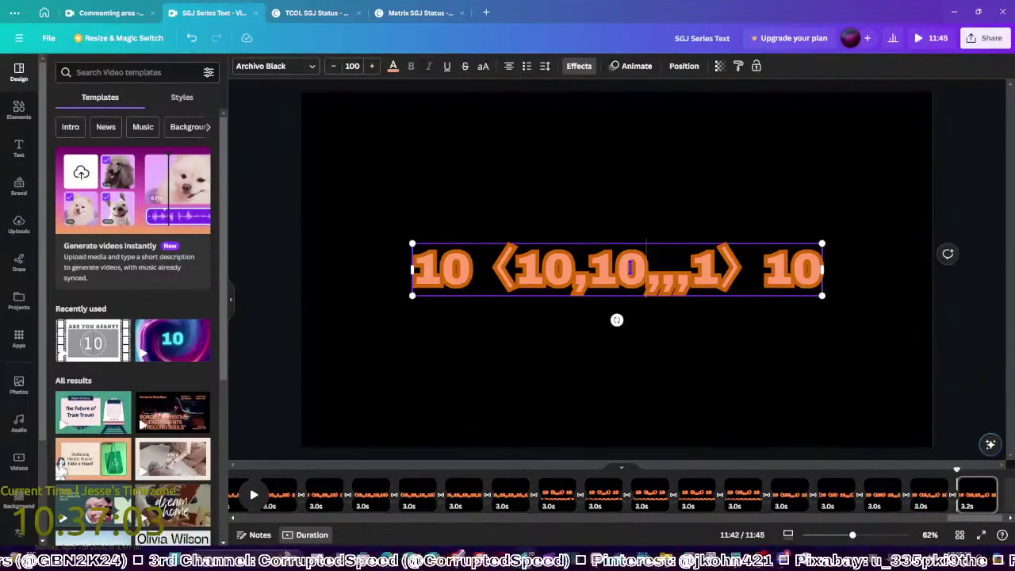
pyautogui.click(947, 365)
# Duplicate the page and insert another "10," inside the brackets so the line reads "10〈10,10,10,,,1〉10"
pyautogui.hotkey('ctrl', 'd')
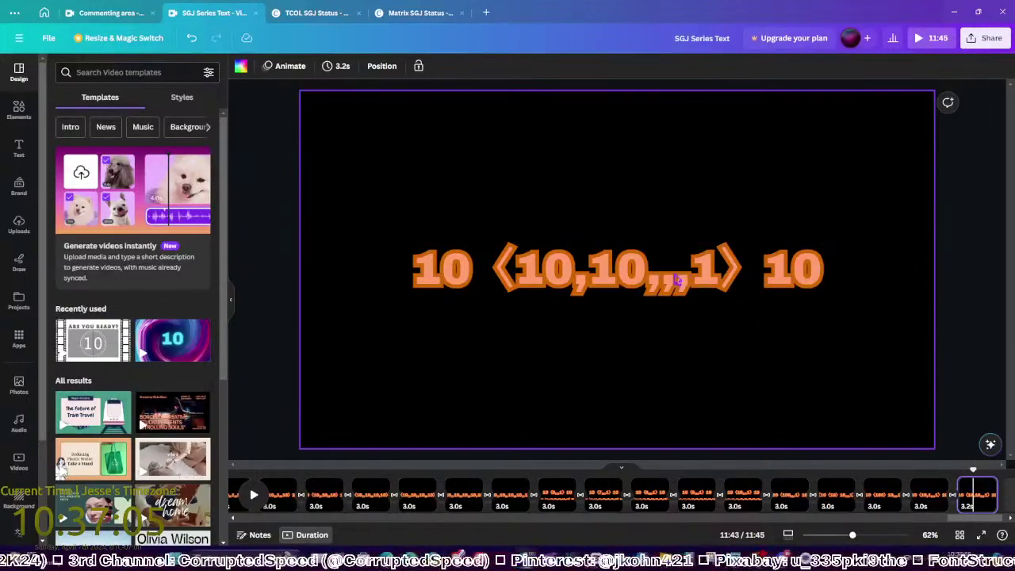
pyautogui.click(647, 280)
pyautogui.write('10,')
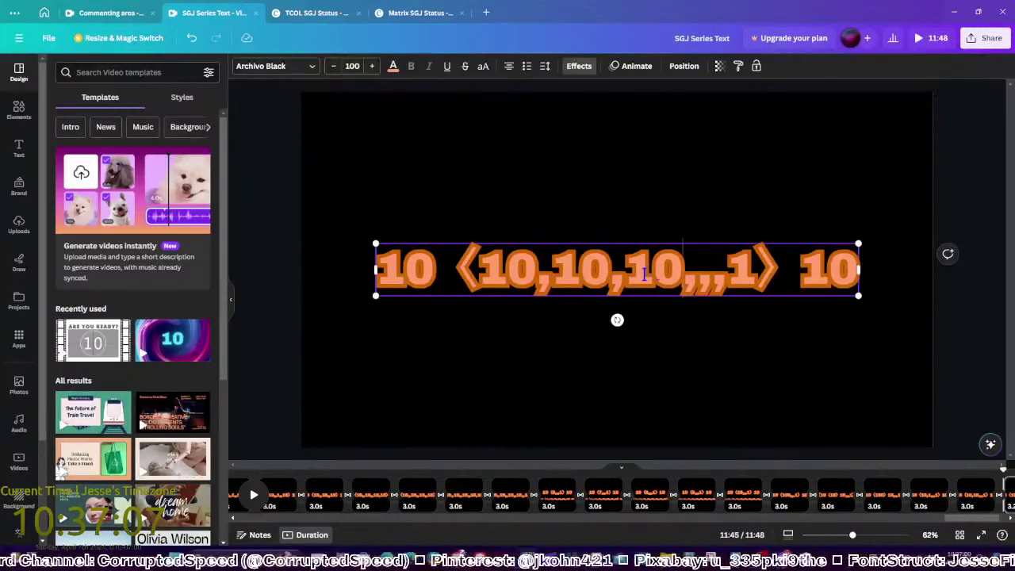
pyautogui.click(942, 364)
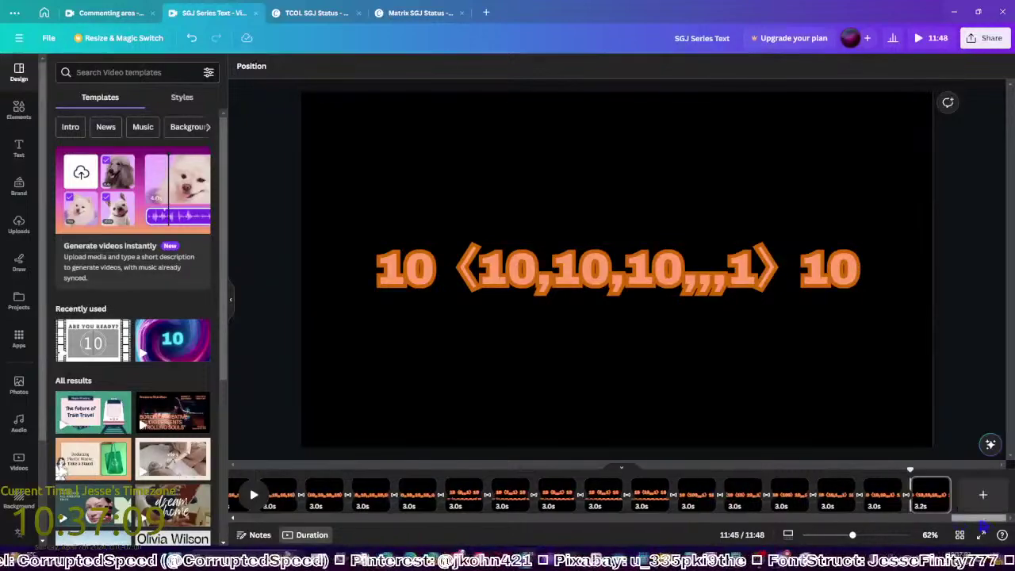
# Duplicate the last page and extend the copy's line to "10〈10,10,10,10,,,1〉10"
pyautogui.click(933, 505)
pyautogui.hotkey('ctrl', 'd')
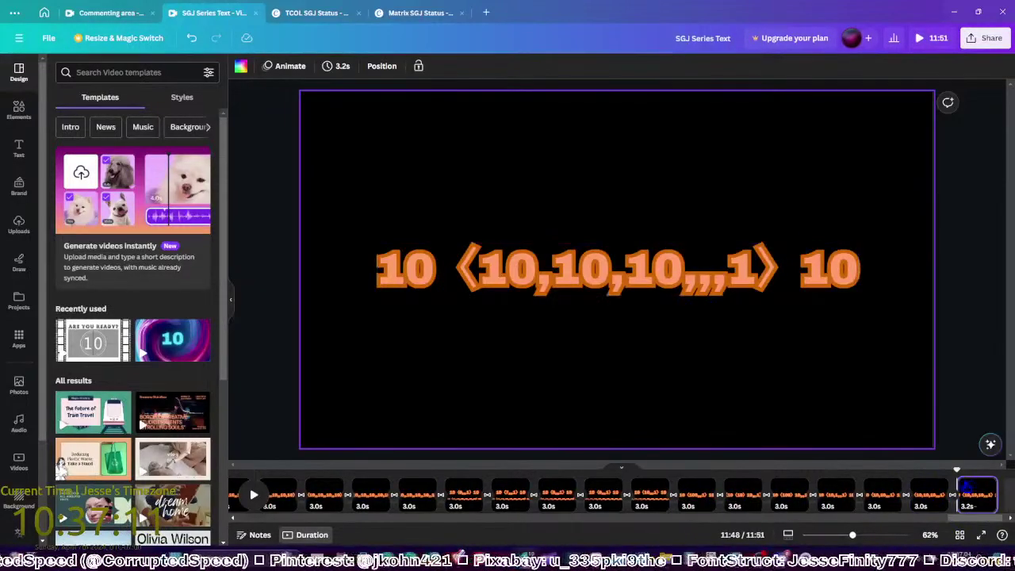
pyautogui.click(679, 279)
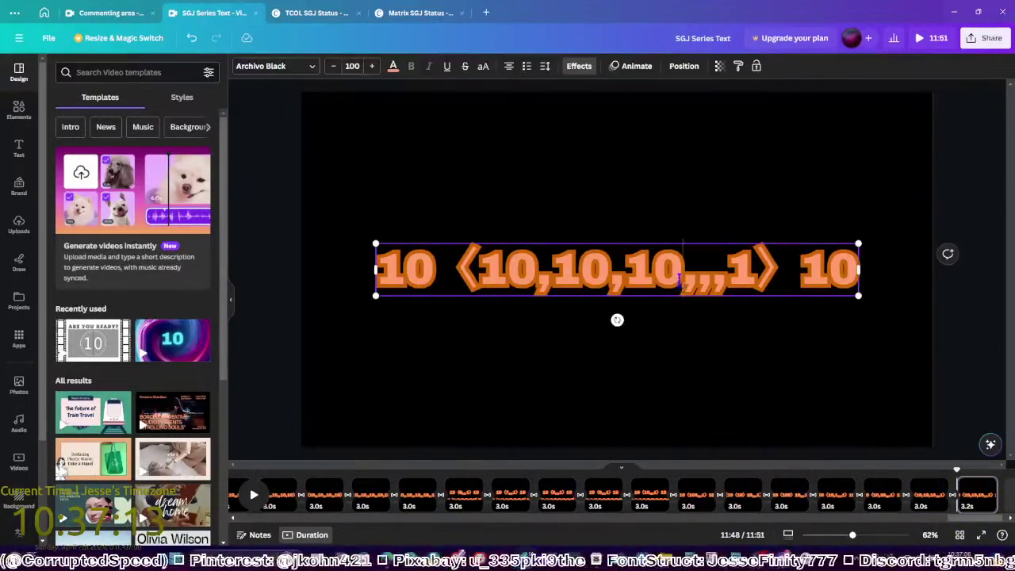
pyautogui.write('10,')
# Duplicate the page and replace the bracketed tens after the first with ",,1", making the line "10〈10,,1,,,1〉10"
pyautogui.click(979, 493)
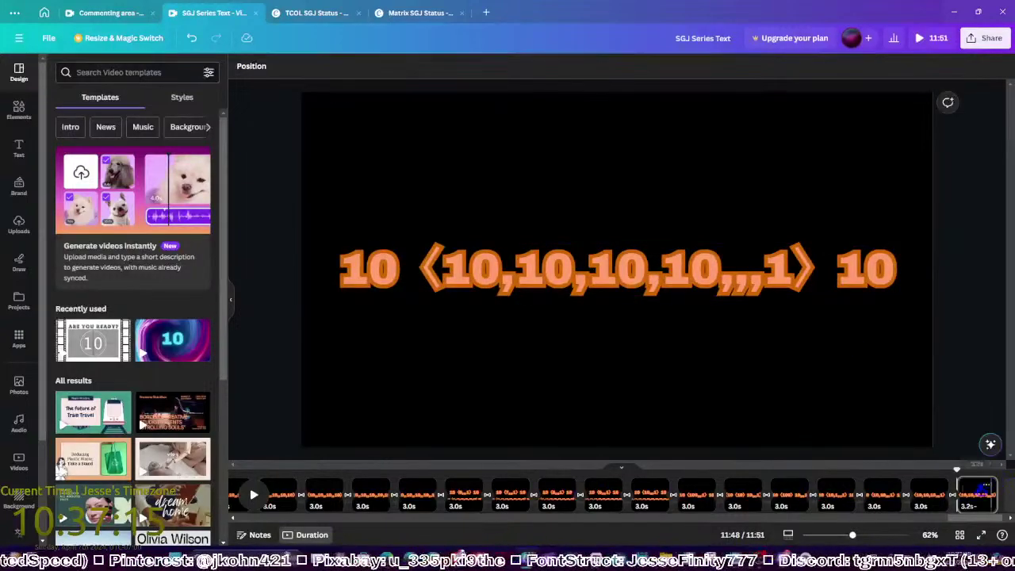
pyautogui.hotkey('ctrl', 'd')
pyautogui.click(714, 270)
pyautogui.moveTo(719, 269); pyautogui.dragTo(505, 264)
pyautogui.write(',,1')
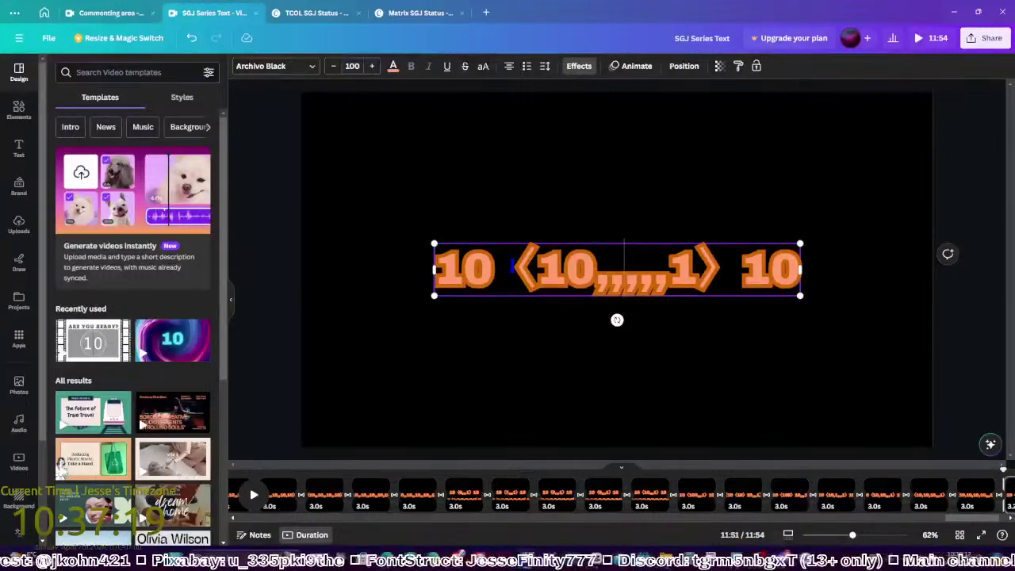
pyautogui.click(941, 344)
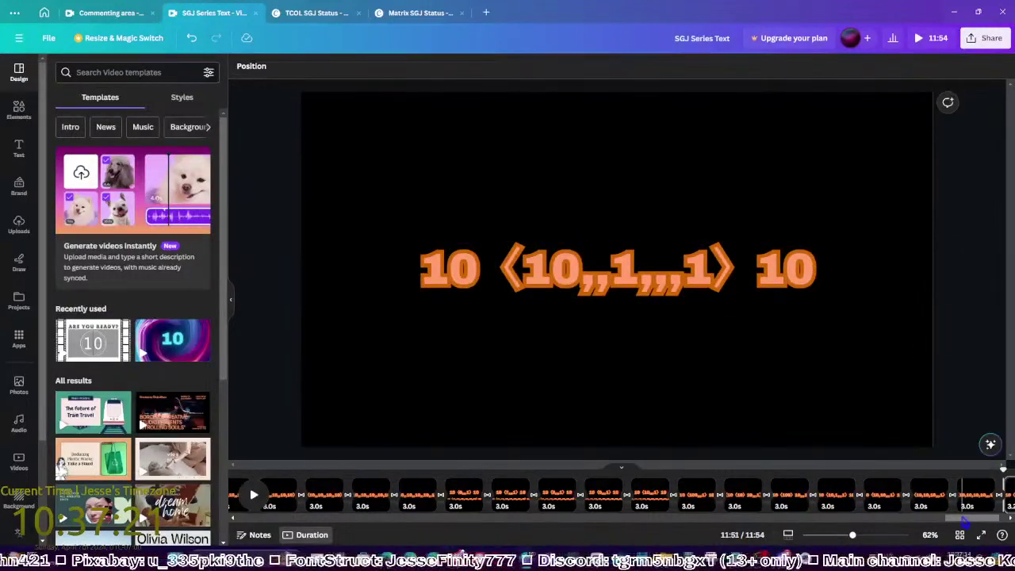
# Duplicate the last page and add "10," inside the copy's brackets so it reads "10〈10,10,,1,,,1〉10"
pyautogui.hotkey('ctrl', 'd')
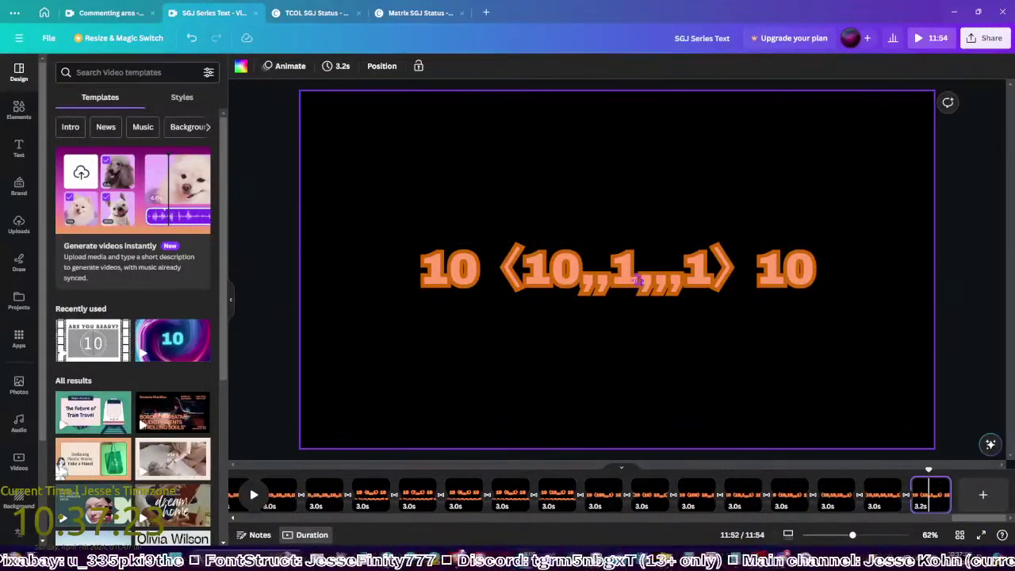
pyautogui.click(646, 279)
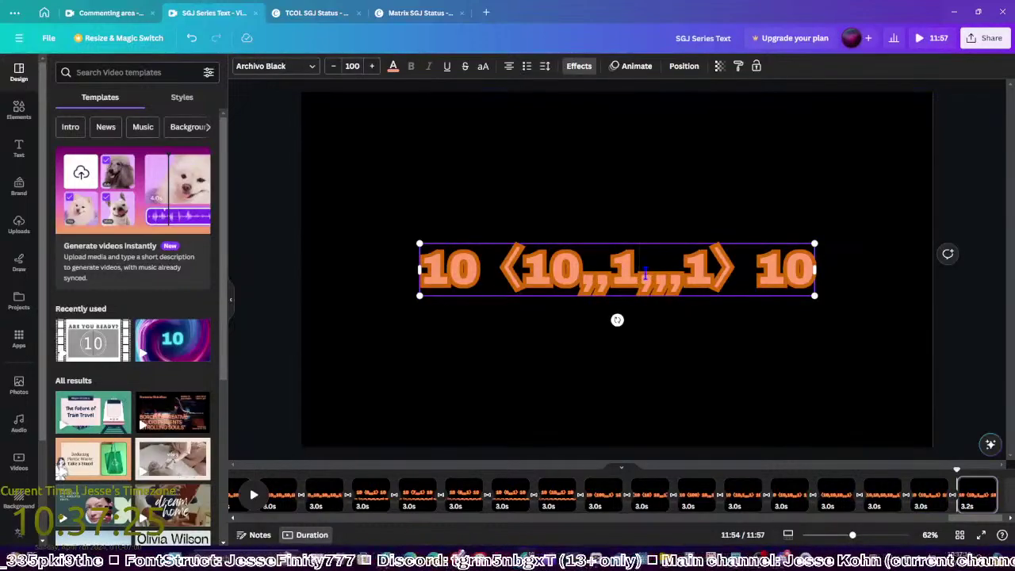
pyautogui.write('10,')
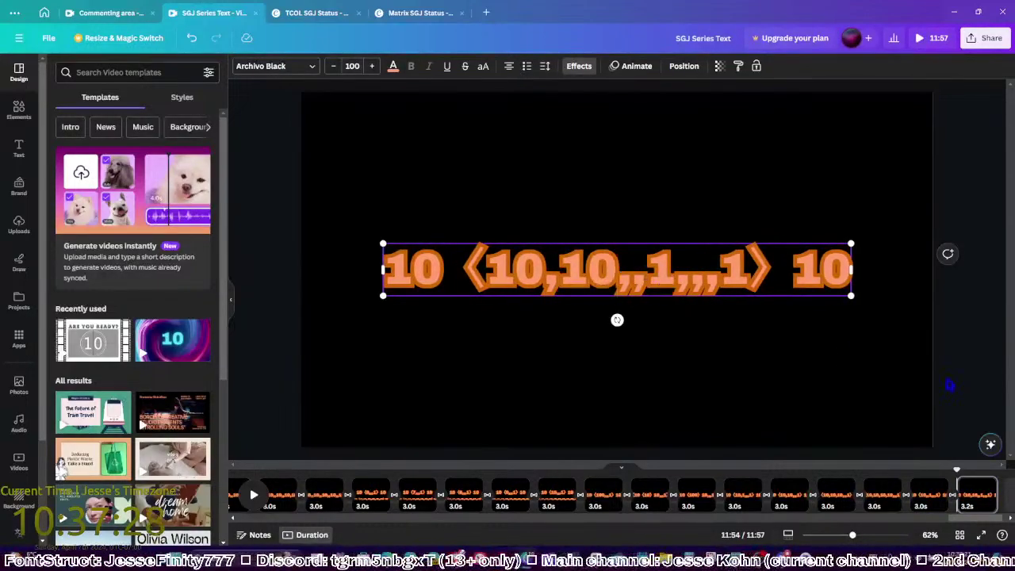
pyautogui.click(952, 389)
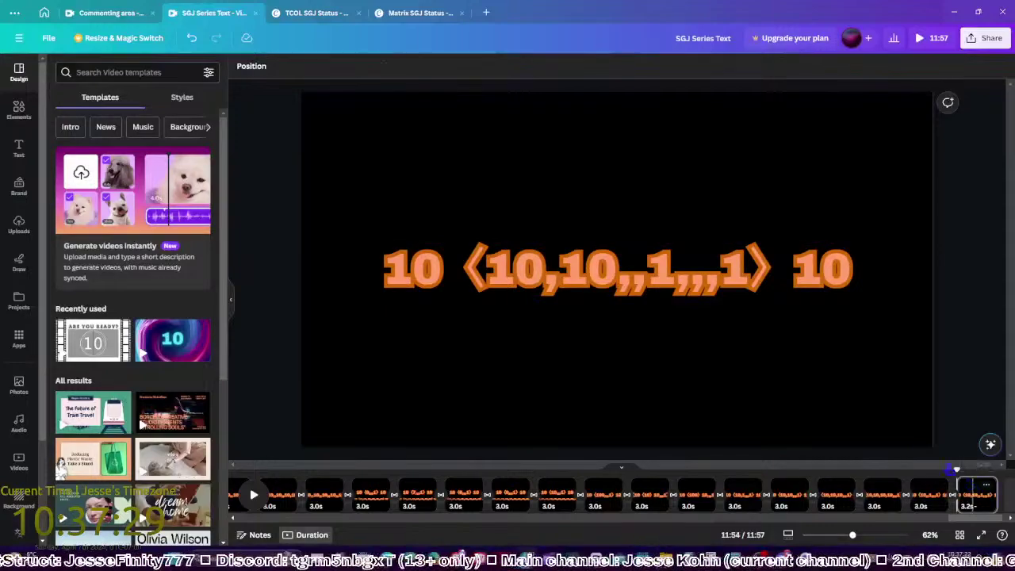
# Duplicate the page and change the copy's bracketed numbers so the line reads "10〈5,,2,,,1〉10"
pyautogui.hotkey('ctrl', 'd')
pyautogui.click(618, 278)
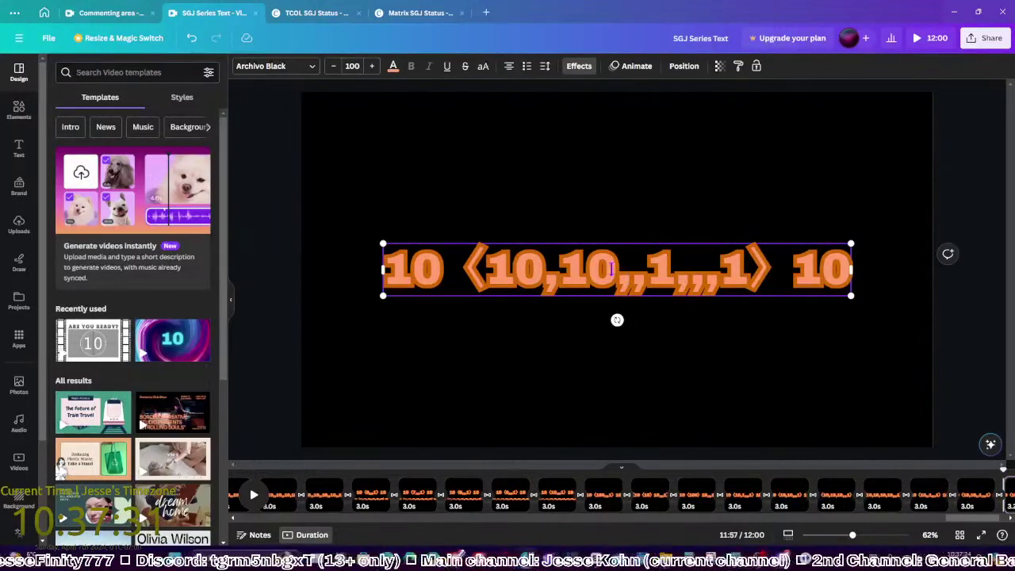
pyautogui.doubleClick(591, 266)
pyautogui.write('5')
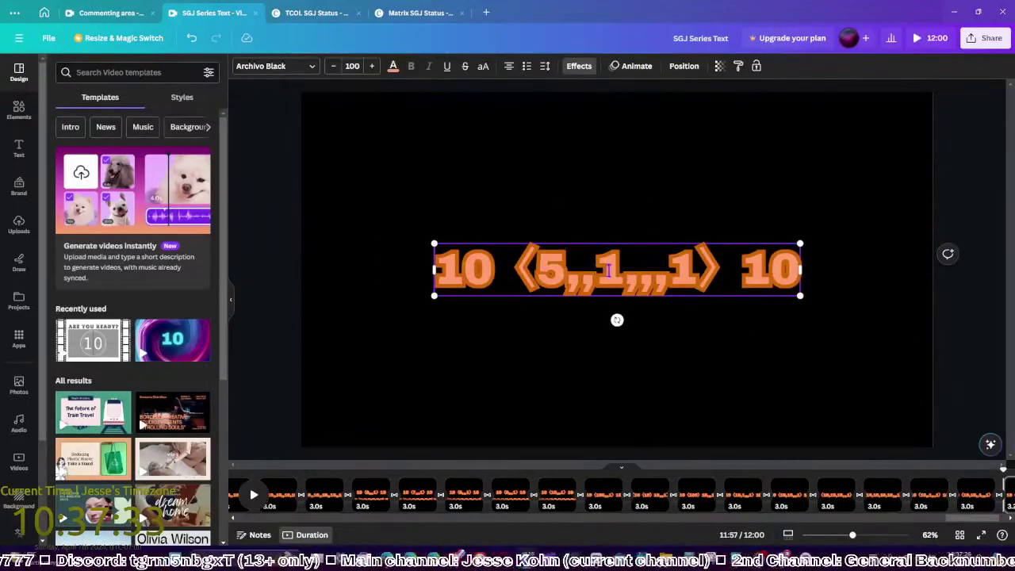
pyautogui.doubleClick(605, 270)
pyautogui.write('2')
pyautogui.click(893, 380)
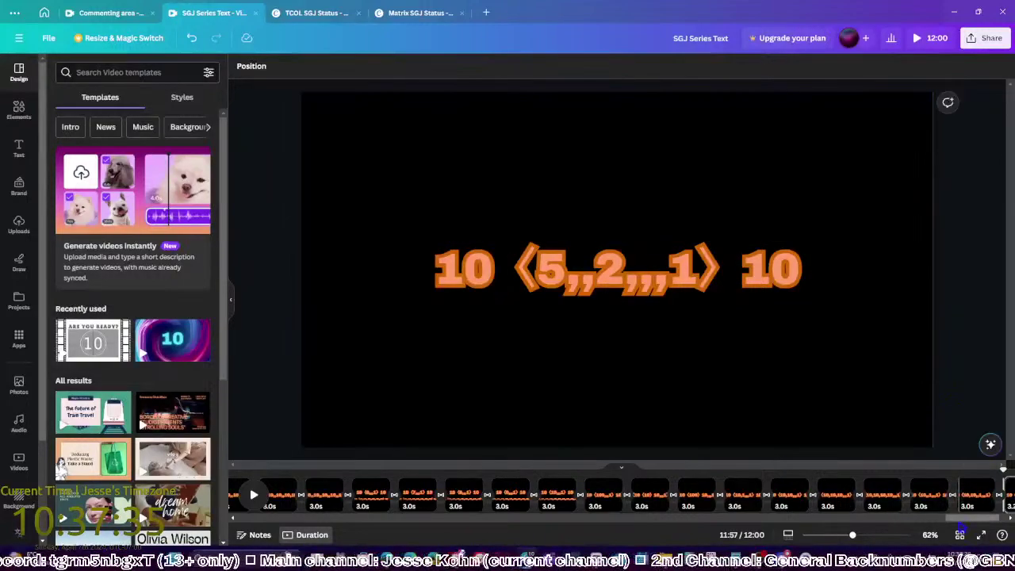
pyautogui.hotkey('ctrl', 'd')
pyautogui.click(566, 271)
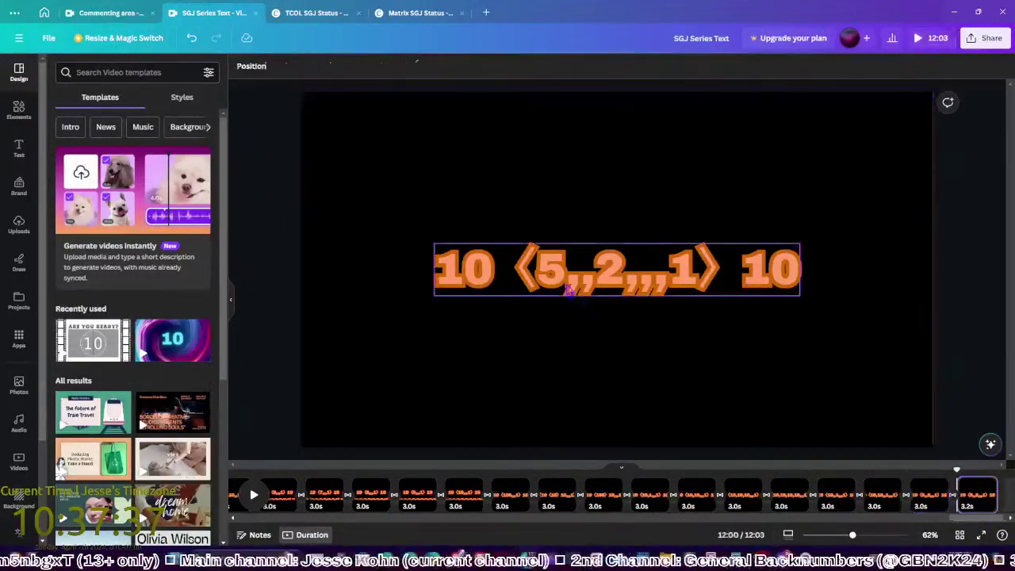
pyautogui.click(569, 336)
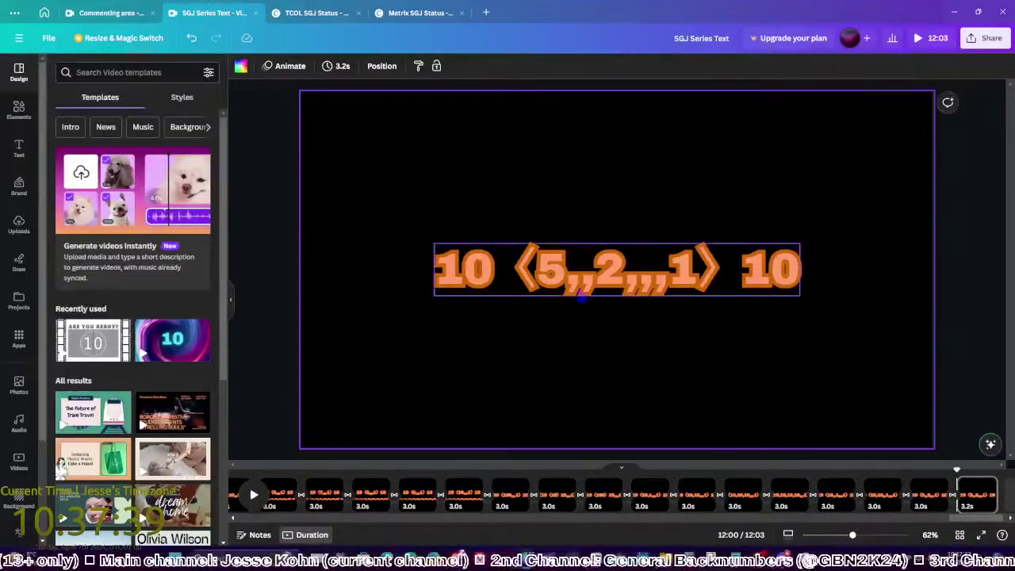
pyautogui.click(585, 290)
pyautogui.click(982, 498)
pyautogui.press('Delete')
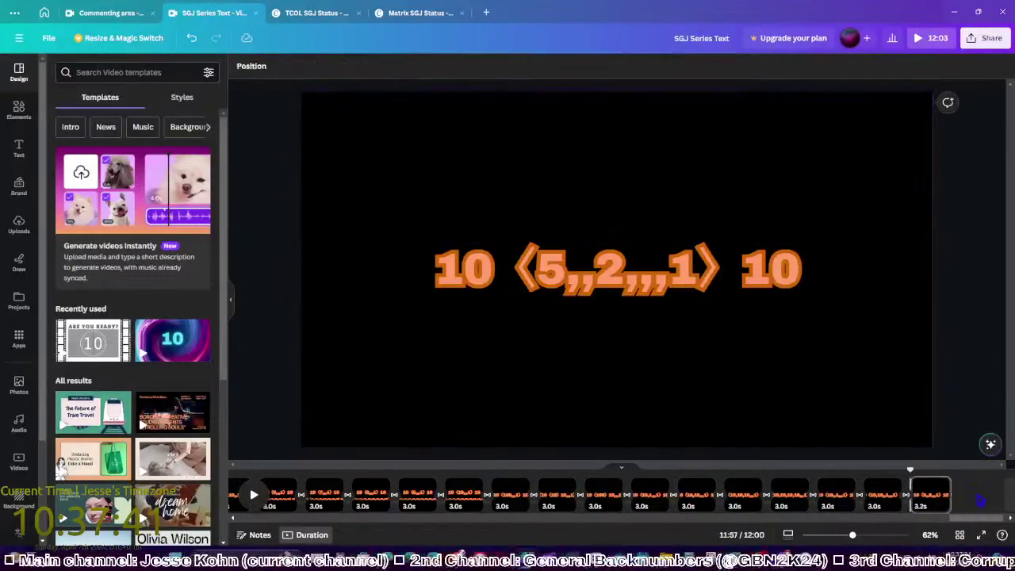
# Duplicate the "10〈5,,2,,,1〉10" line, centre the copy beneath the original and set its font size to 50
pyautogui.click(675, 288)
pyautogui.hotkey('ctrl', 'd')
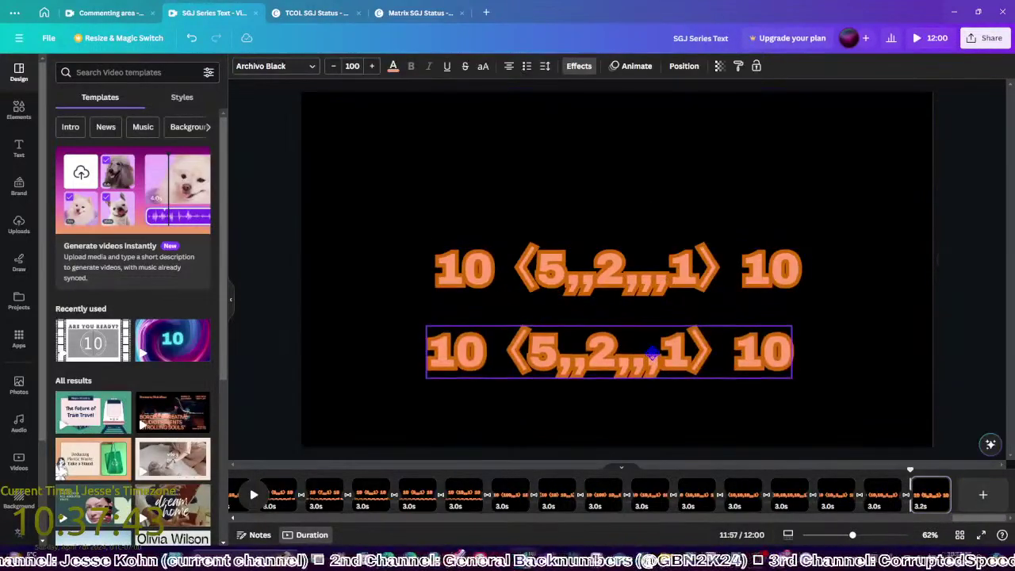
pyautogui.moveTo(655, 351); pyautogui.dragTo(655, 355)
pyautogui.click(349, 66)
pyautogui.write('50')
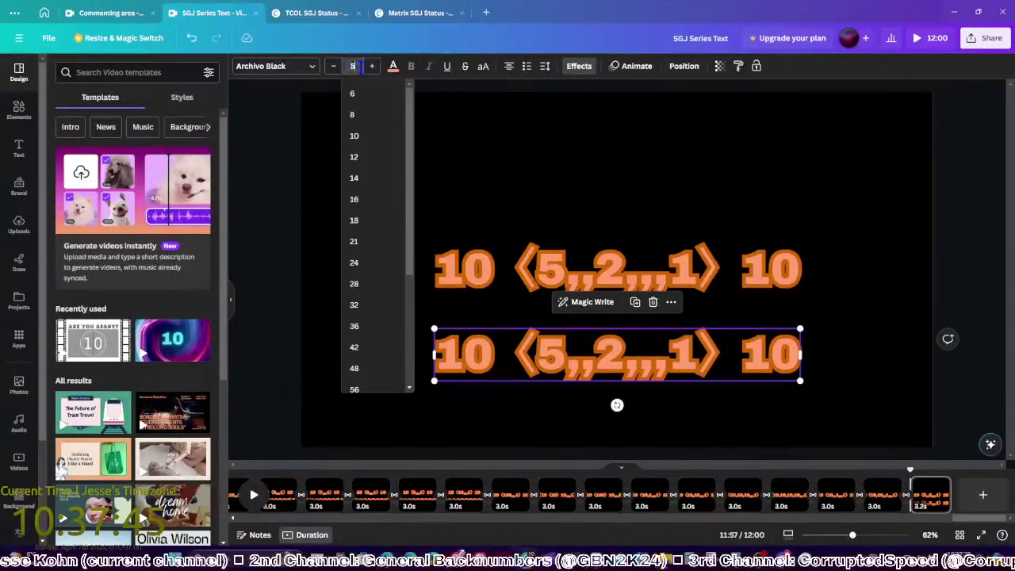
pyautogui.press('Return')
# Change the smaller line beneath to "10〈10,10,10,10,10,,1,,,1〉10" and duplicate the page
pyautogui.doubleClick(608, 354)
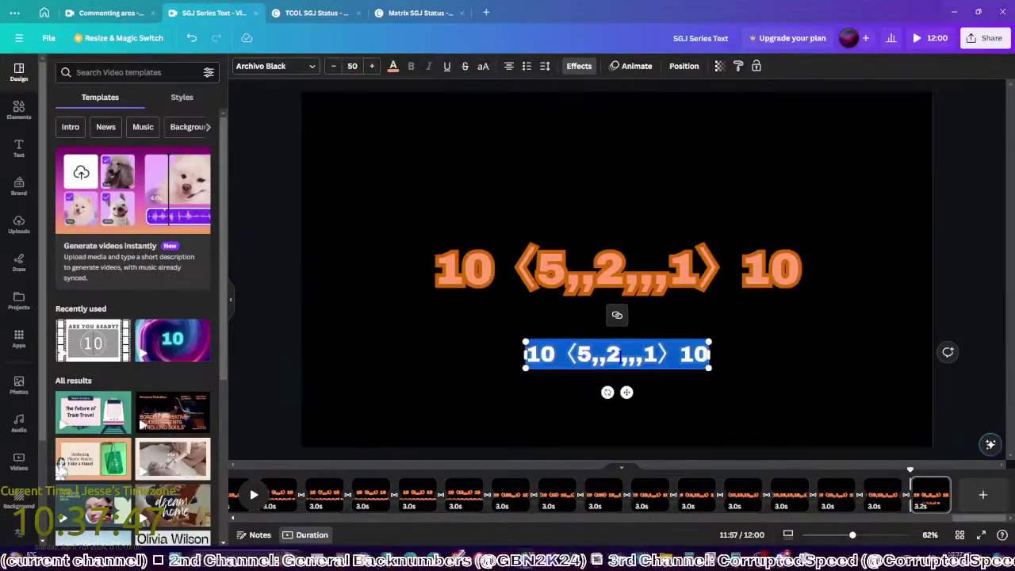
pyautogui.click(613, 355)
pyautogui.press('BackSpace')
pyautogui.write('1')
pyautogui.press('BackSpace')
pyautogui.write('10')
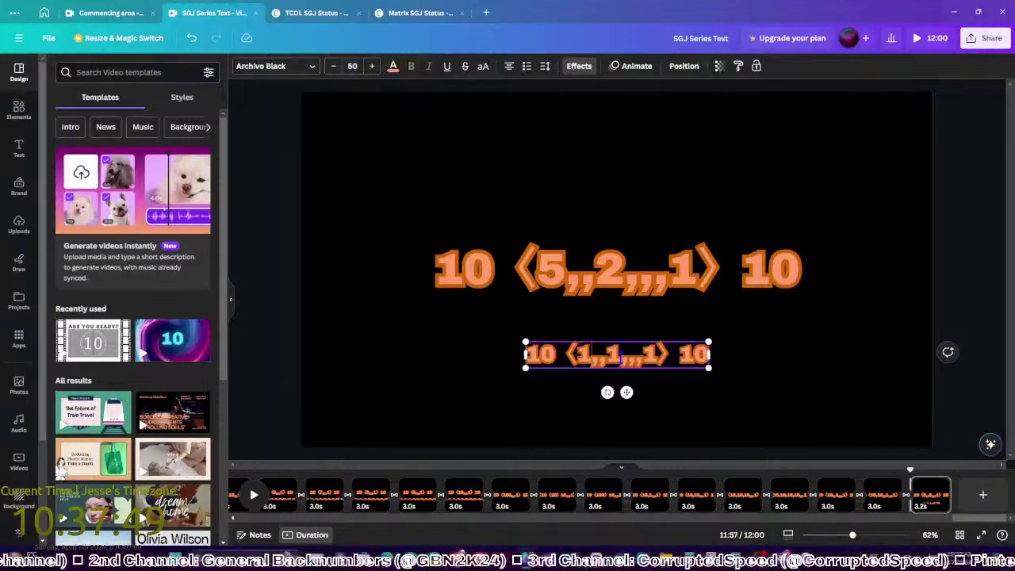
pyautogui.write(',10,10,10')
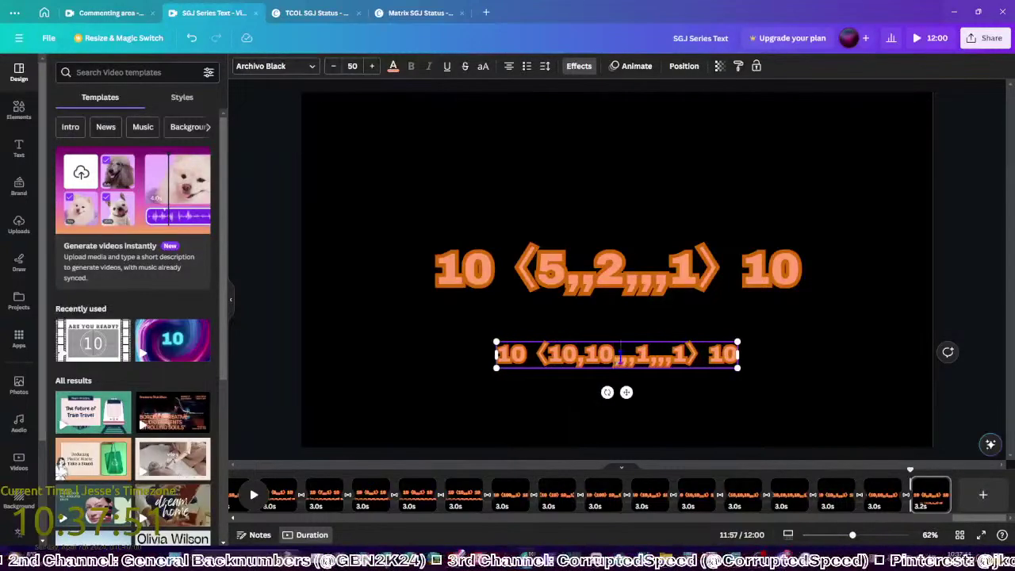
pyautogui.write(',10')
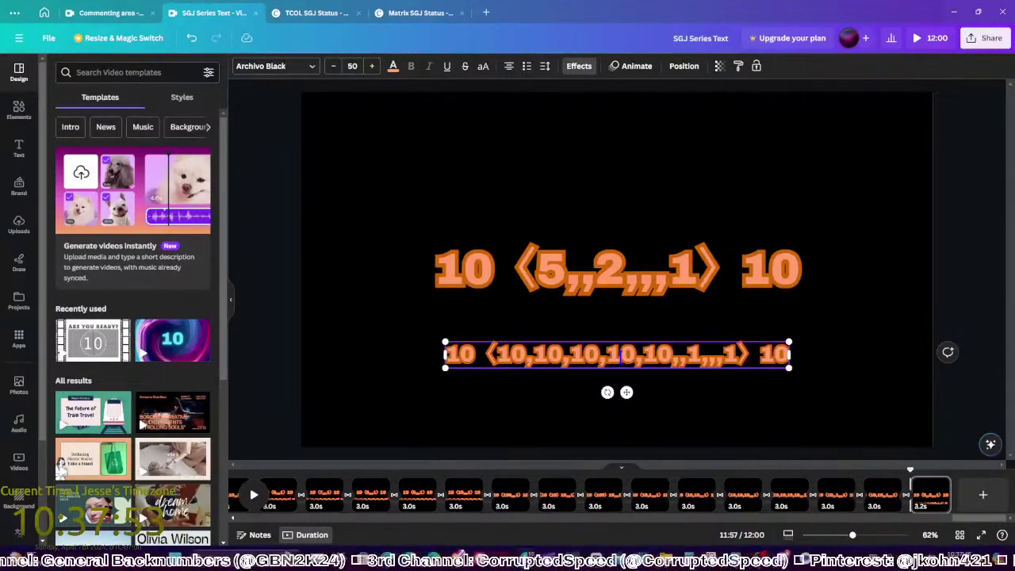
pyautogui.click(981, 403)
pyautogui.hotkey('ctrl', 'd')
pyautogui.click(625, 354)
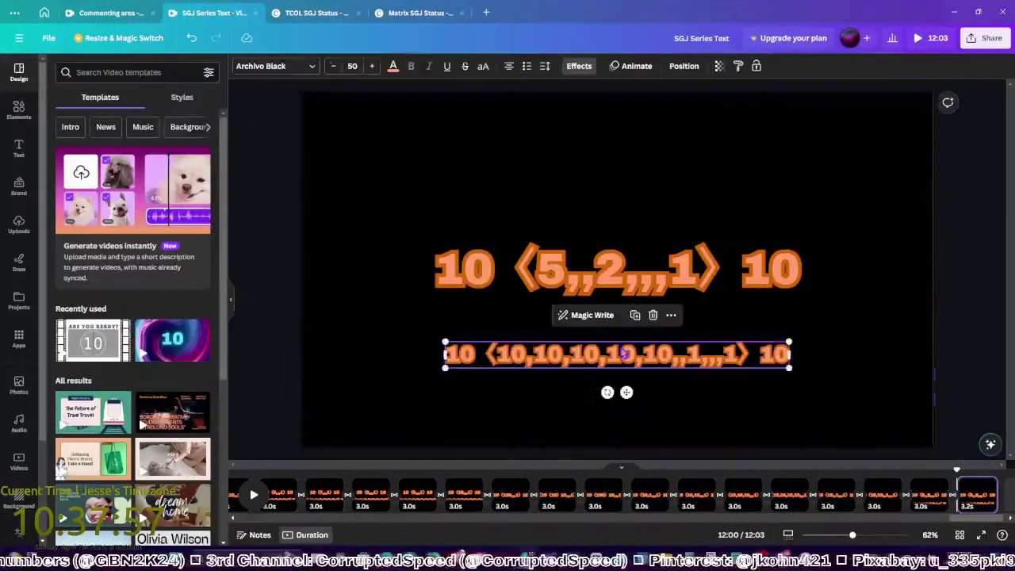
pyautogui.press('Delete')
pyautogui.doubleClick(551, 270)
pyautogui.write('10')
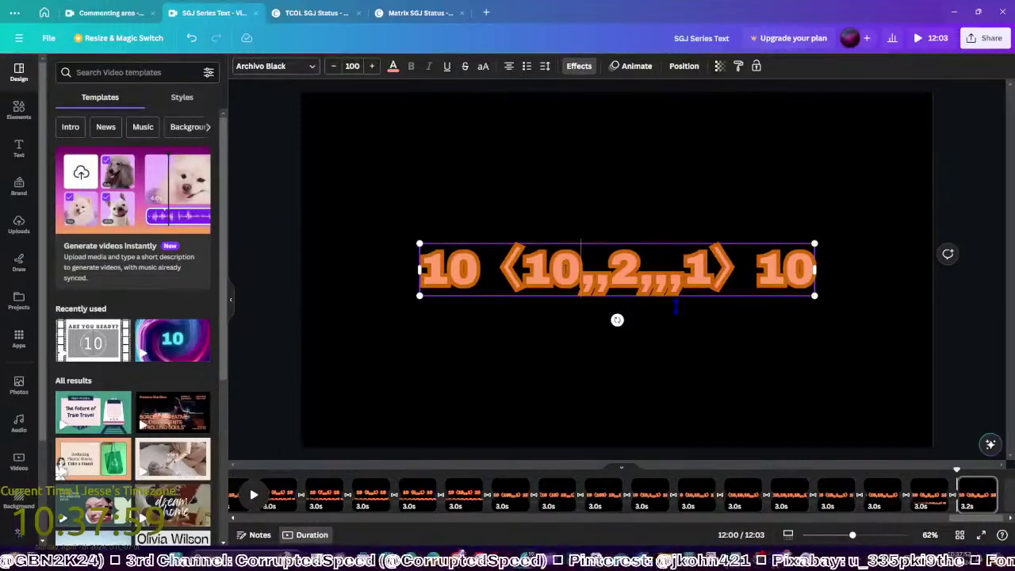
pyautogui.press('Escape')
pyautogui.hotkey('ctrl', 'z')
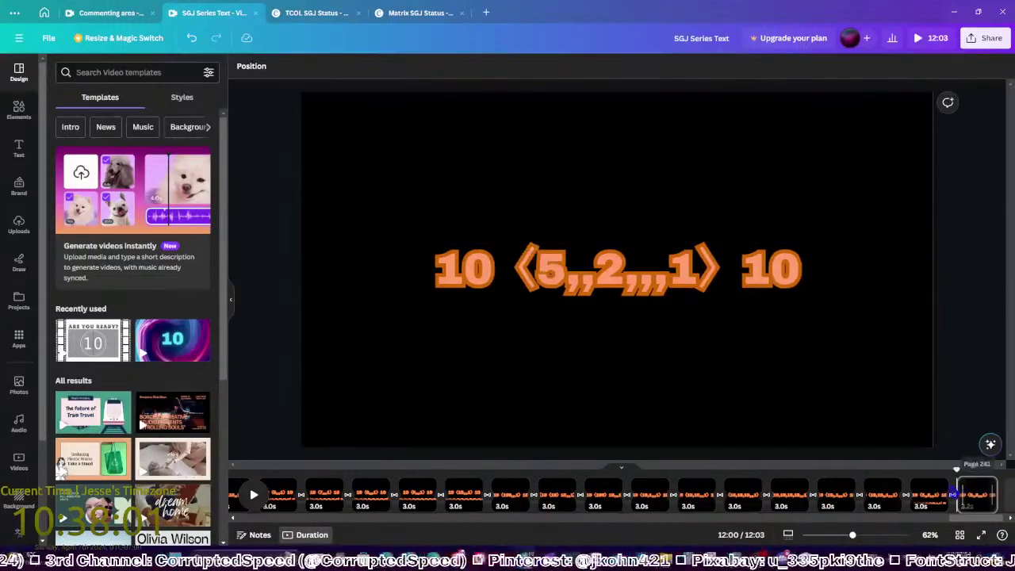
pyautogui.hotkey('ctrl', 'z')
# Replace the 5 in the copy's large line with 10 so it reads "10〈10,,2,,,1〉10"
pyautogui.click(558, 283)
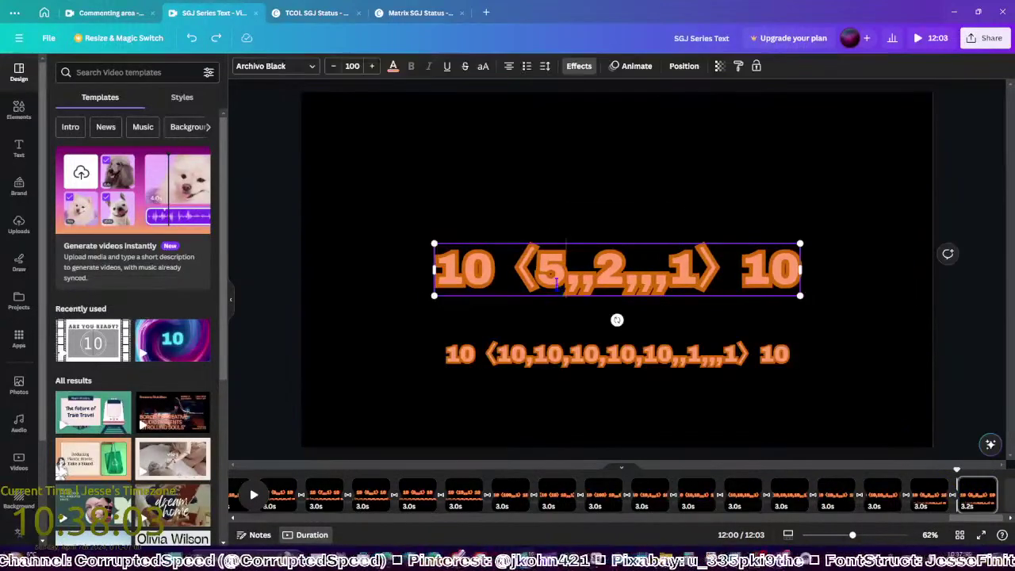
pyautogui.doubleClick(556, 284)
pyautogui.write('10')
# Add five more tens after the bracketed tens in the smaller line, making ten tens before ",,1,,,1"
pyautogui.click(665, 356)
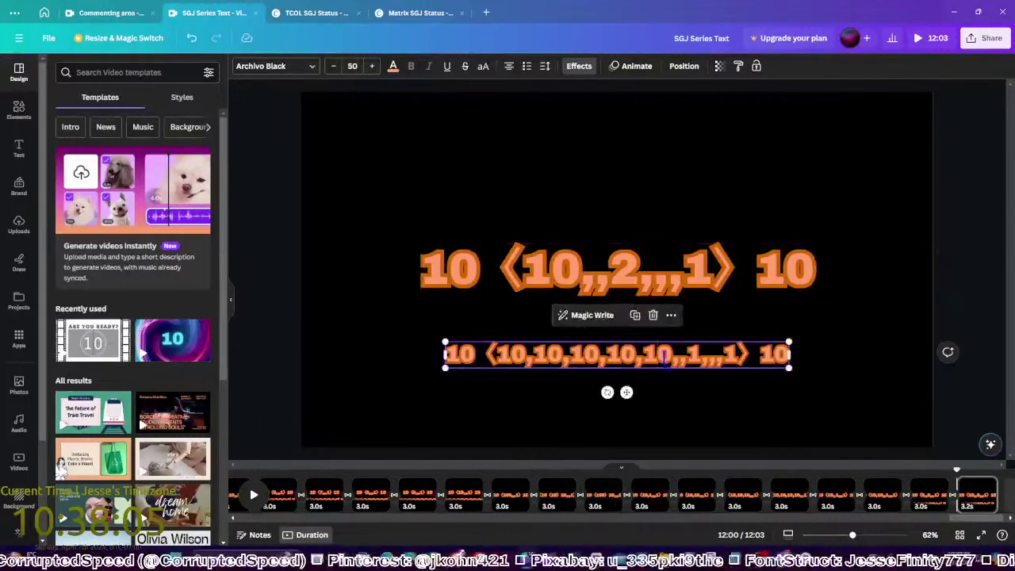
pyautogui.click(665, 357)
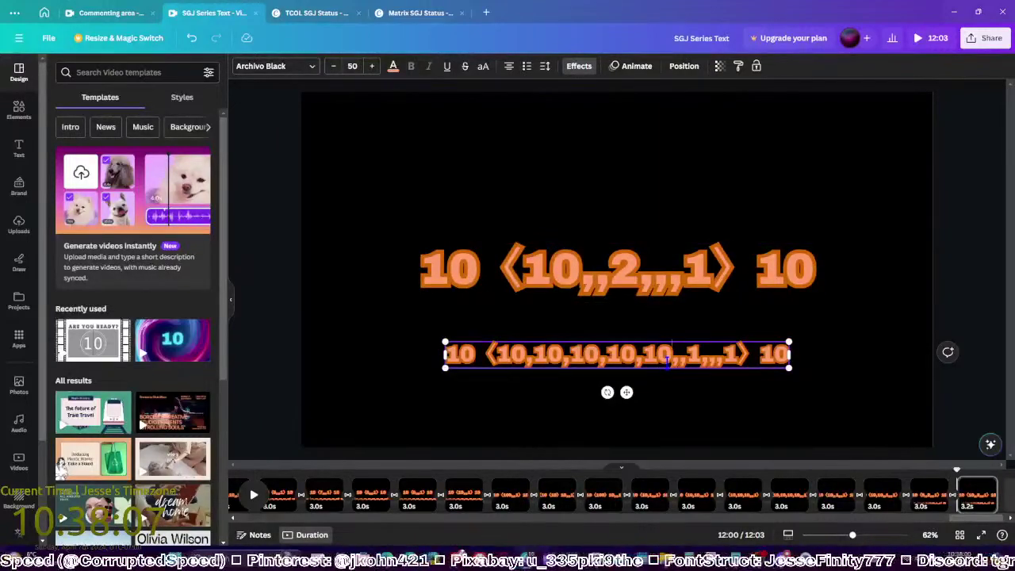
pyautogui.write(',10,')
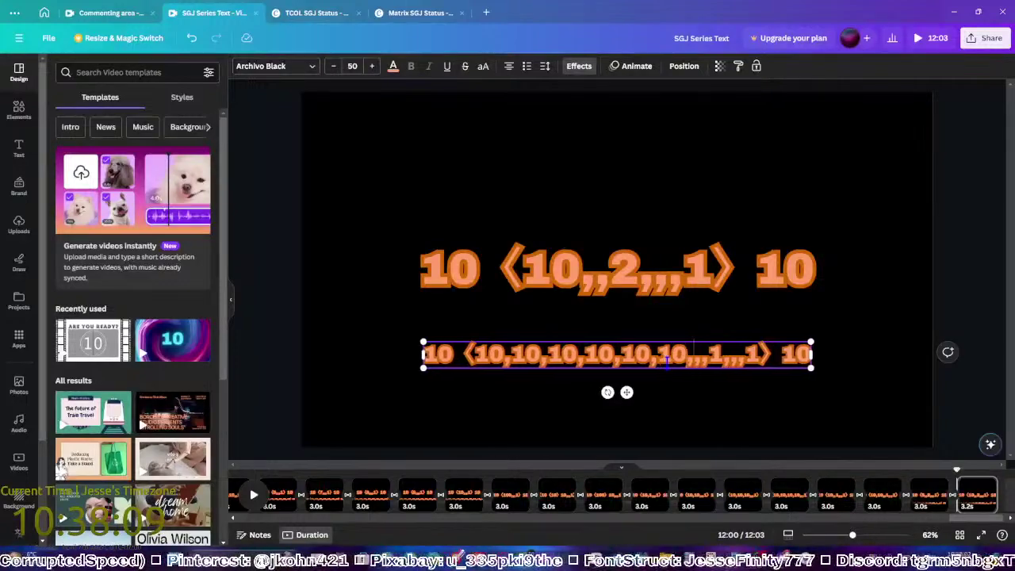
pyautogui.write('10,10,10,10,')
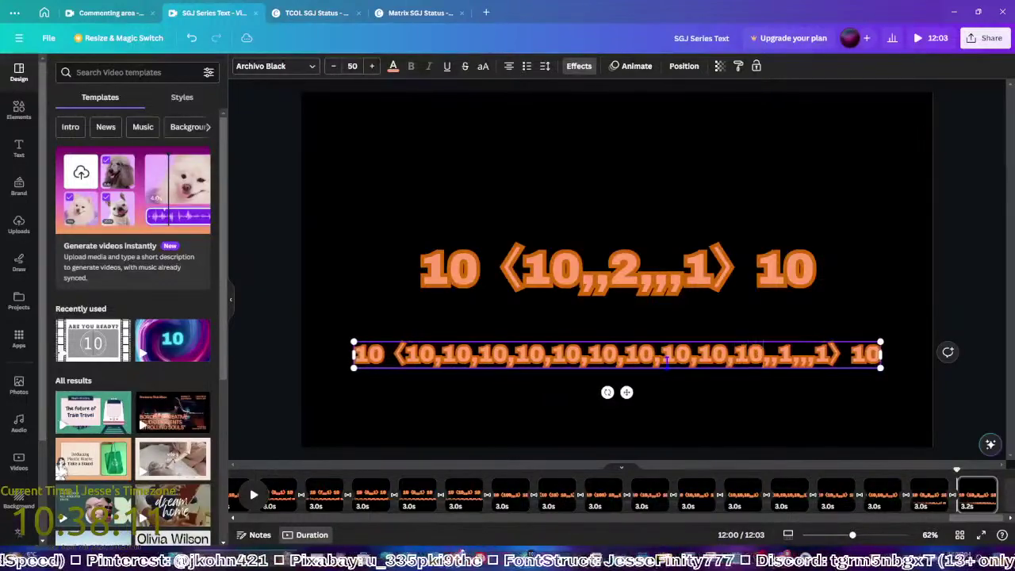
pyautogui.click(926, 402)
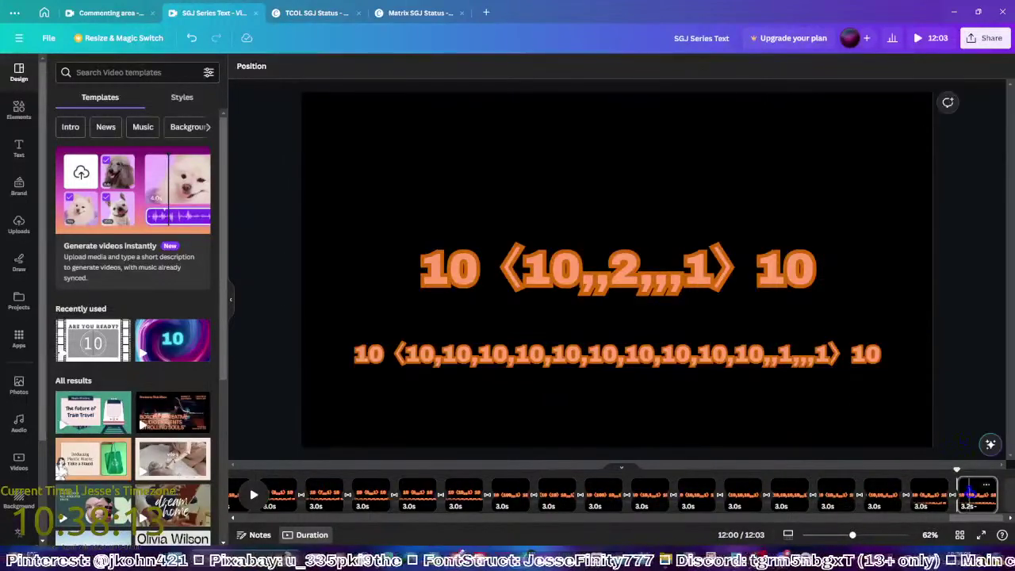
# Duplicate the page and delete the smaller line from the copy
pyautogui.hotkey('ctrl', 'd')
pyautogui.click(710, 361)
pyautogui.press('Delete')
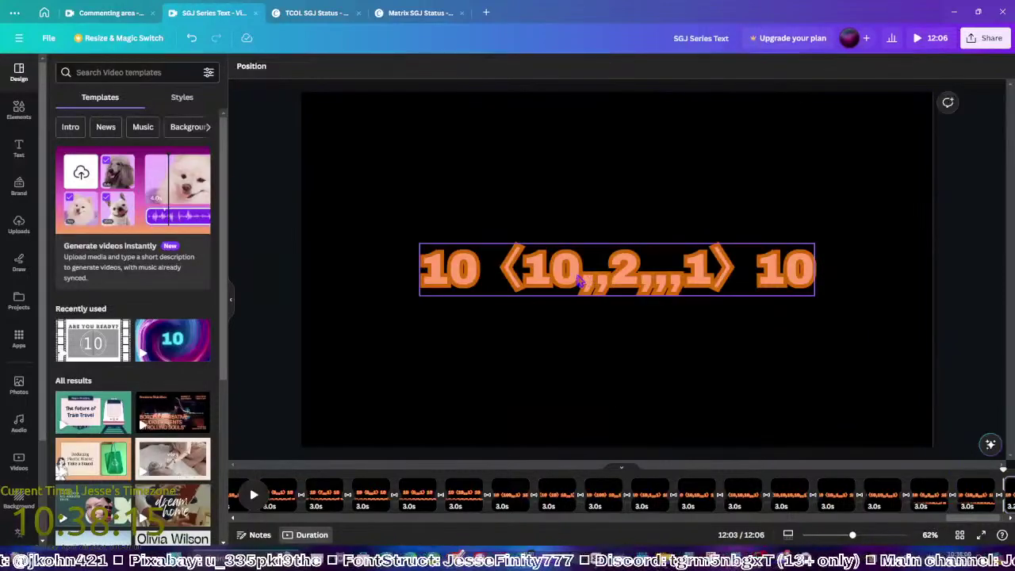
# Insert ",10" after the first bracketed ten so the line reads "10〈10,10,,2,,,1〉10", and duplicate the page
pyautogui.click(577, 274)
pyautogui.click(577, 274)
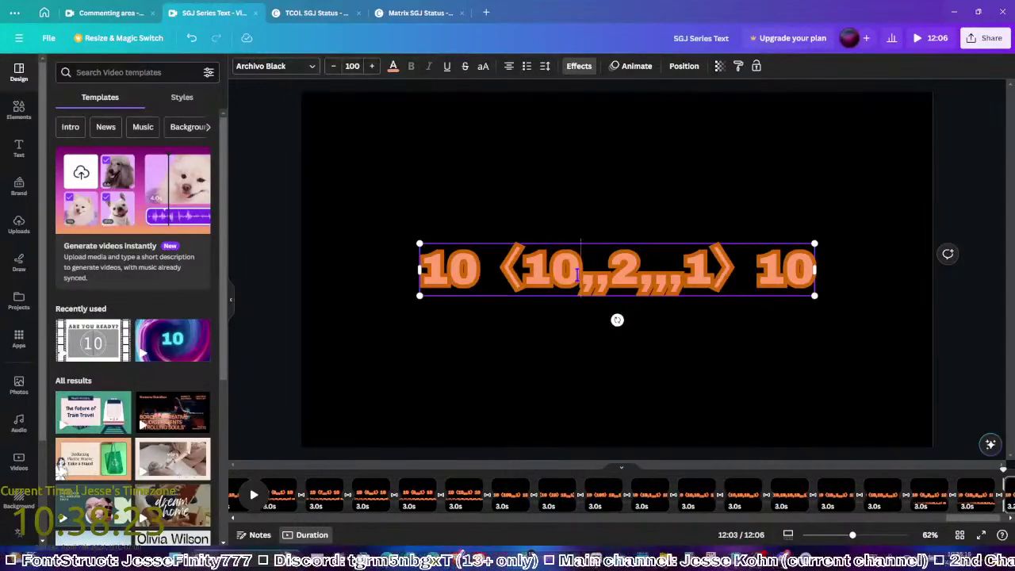
pyautogui.write(',10')
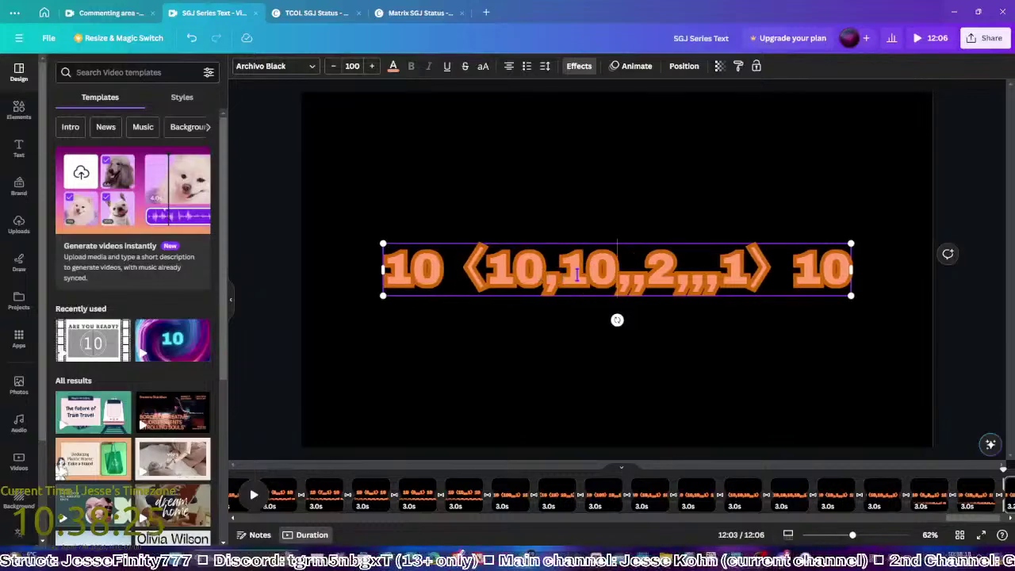
pyautogui.click(915, 385)
pyautogui.click(1009, 496)
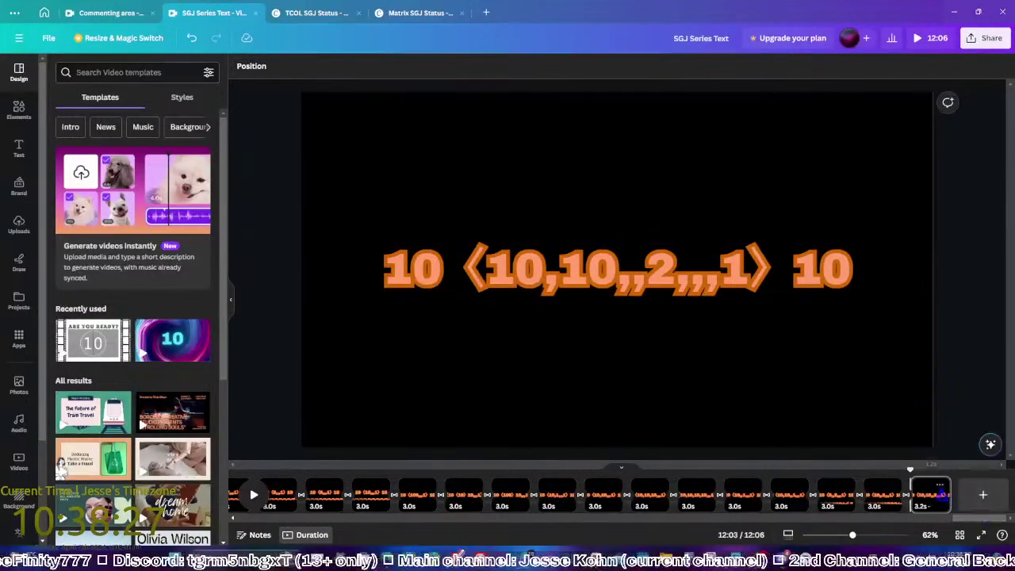
pyautogui.click(637, 292)
pyautogui.click(611, 280)
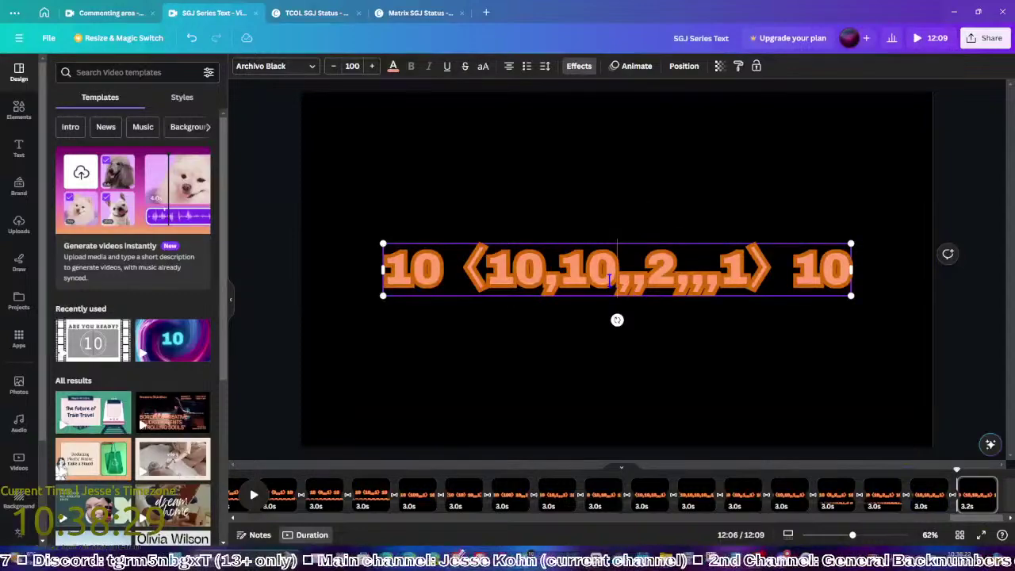
pyautogui.write(',10,10,01')
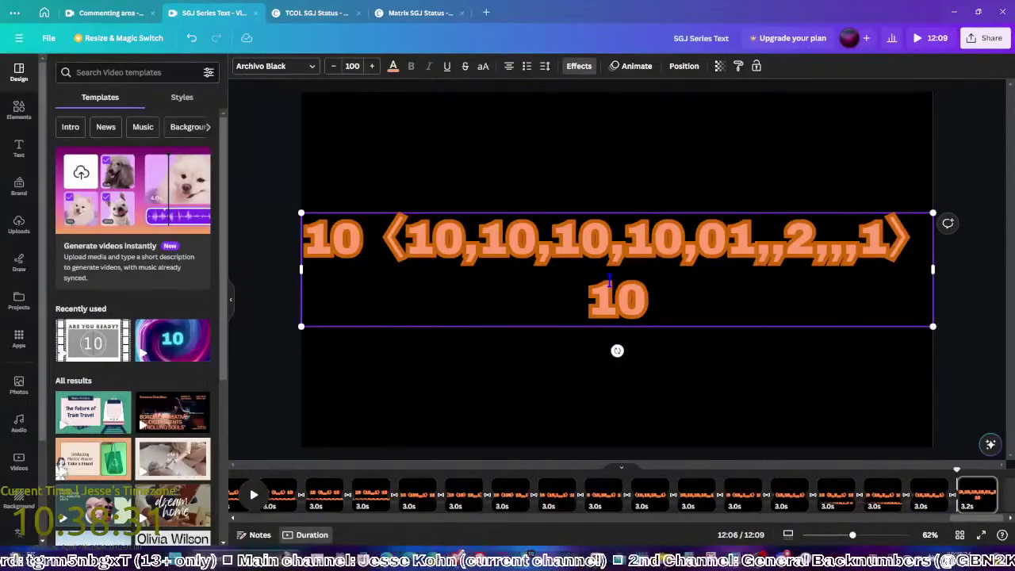
pyautogui.press('BackSpace')
pyautogui.press('BackSpace')
pyautogui.write('10')
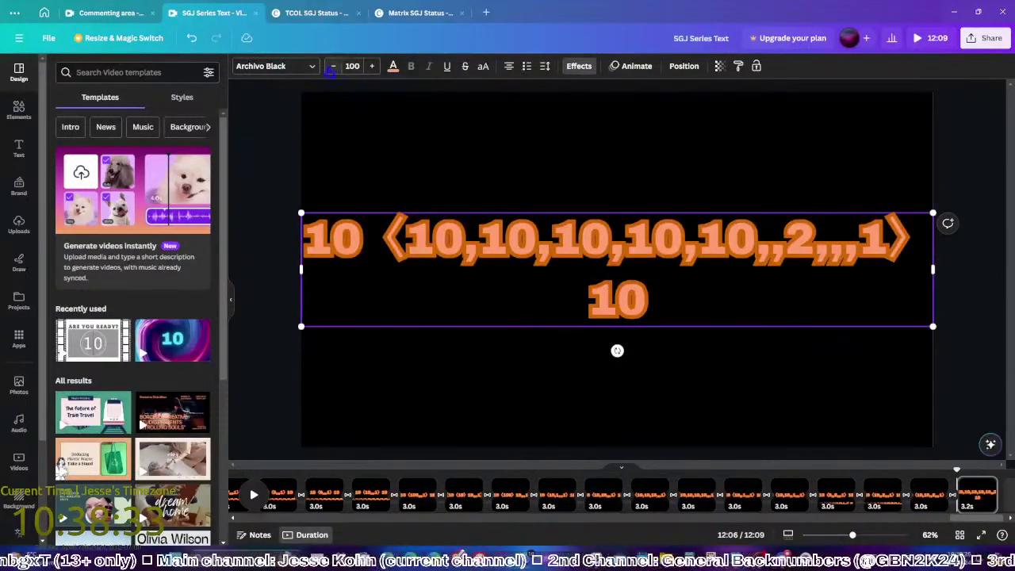
pyautogui.click(332, 66)
pyautogui.click(332, 66)
pyautogui.click(332, 66)
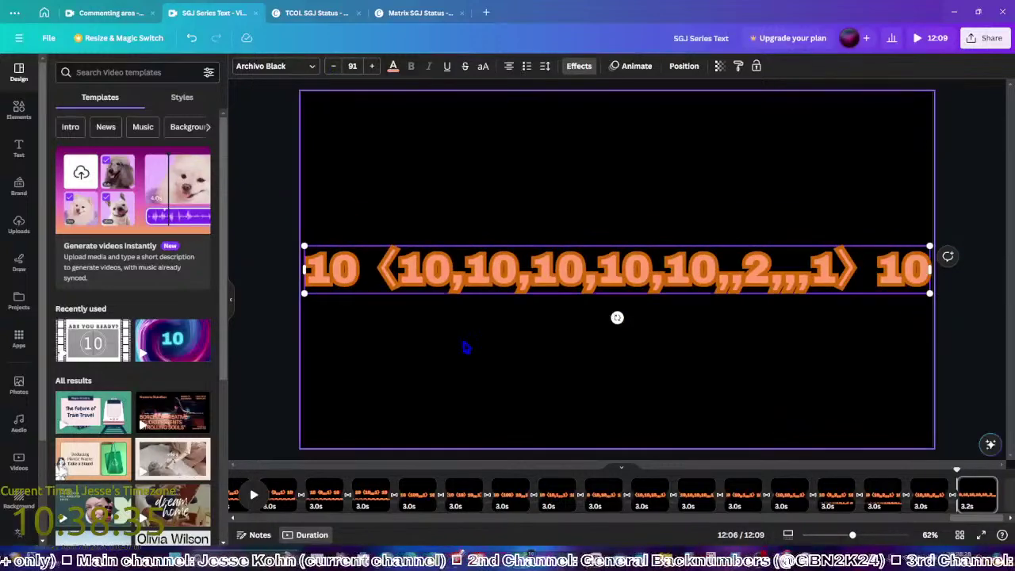
pyautogui.hotkey('ctrl', 'z')
pyautogui.hotkey('ctrl', 'z')
pyautogui.hotkey('ctrl', 'z')
pyautogui.hotkey('ctrl', 'z')
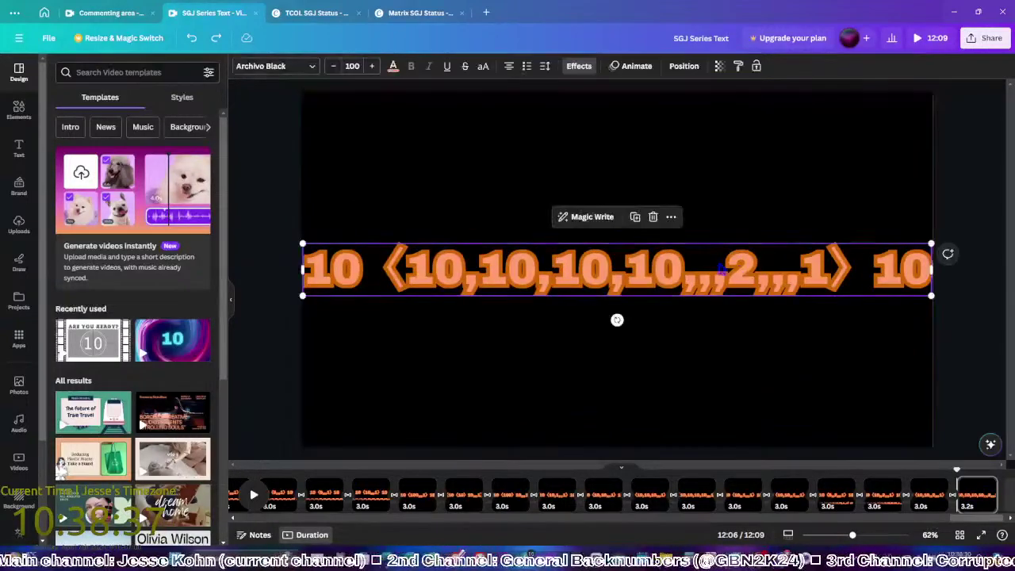
# Replace the bracketed tens with 5 and the 2 with 3 so the line reads "10〈5,,,3,,,1〉10"
pyautogui.moveTo(695, 269); pyautogui.dragTo(411, 260)
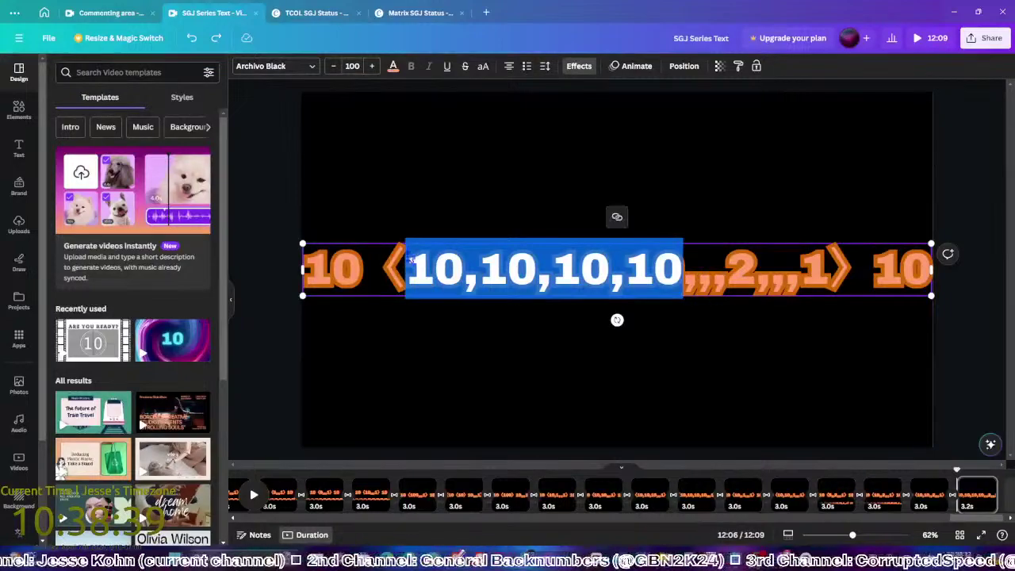
pyautogui.write('5,,')
pyautogui.press('Delete')
pyautogui.press('Delete')
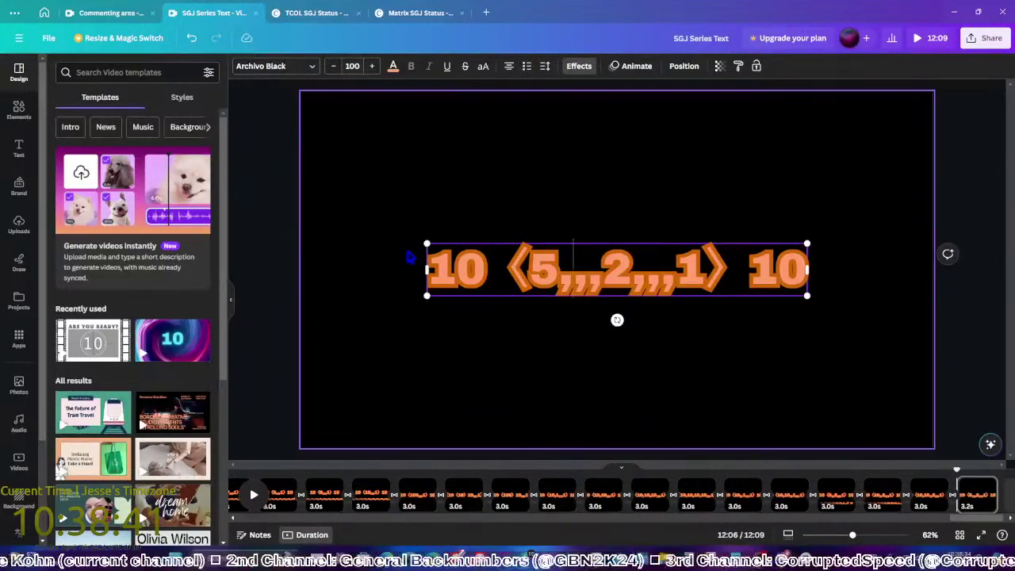
pyautogui.press('Delete')
pyautogui.write('3')
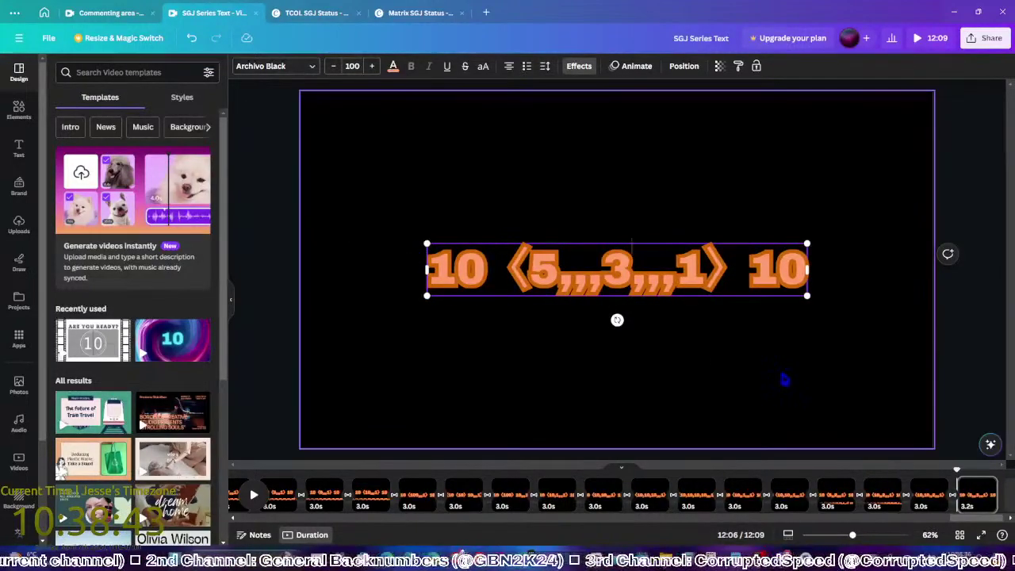
pyautogui.click(879, 380)
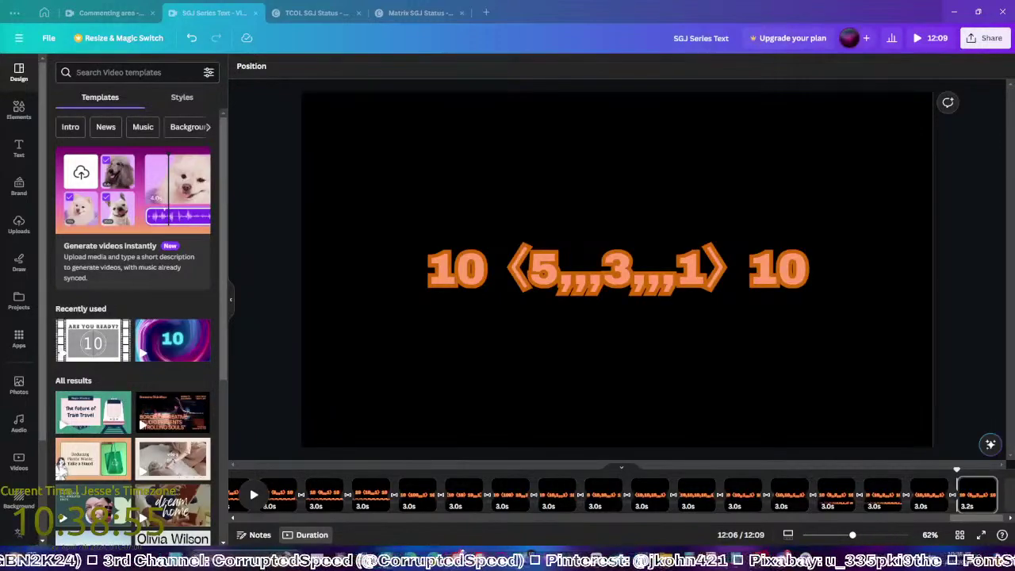
# Remove one comma between the 5 and the 3 so the line reads "10〈5,,3,,,1〉10"
pyautogui.click(261, 334)
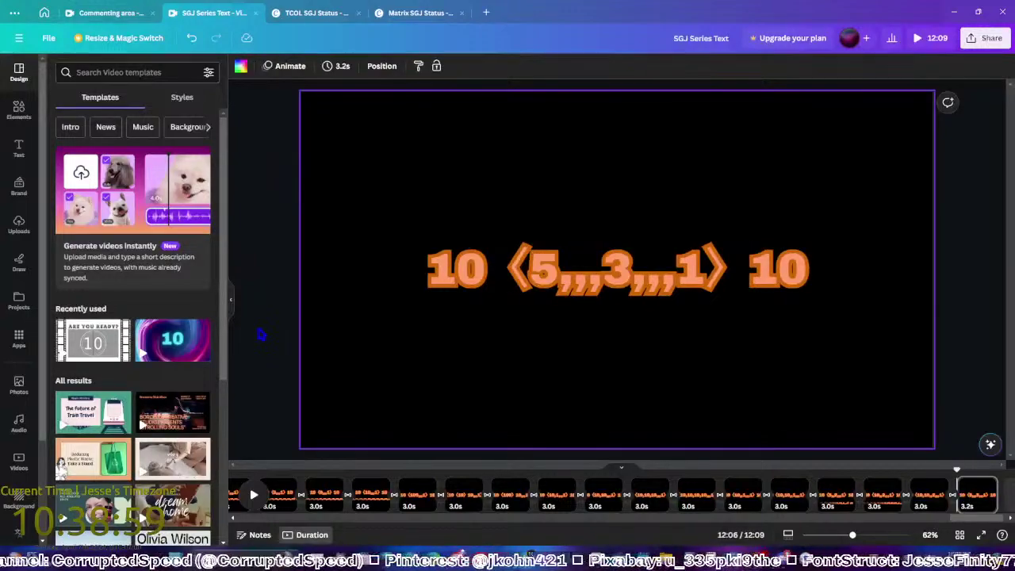
pyautogui.click(971, 404)
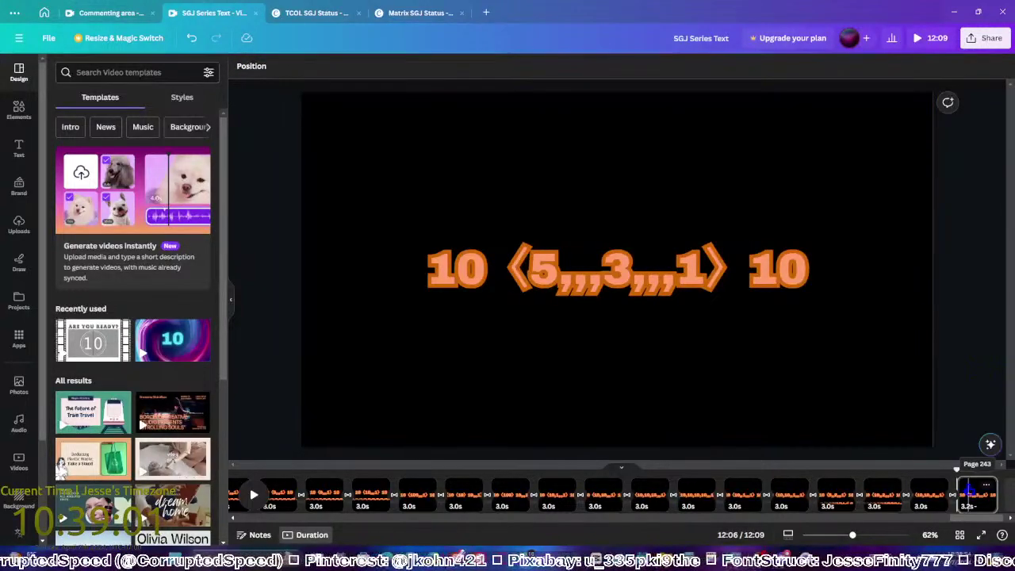
pyautogui.click(975, 405)
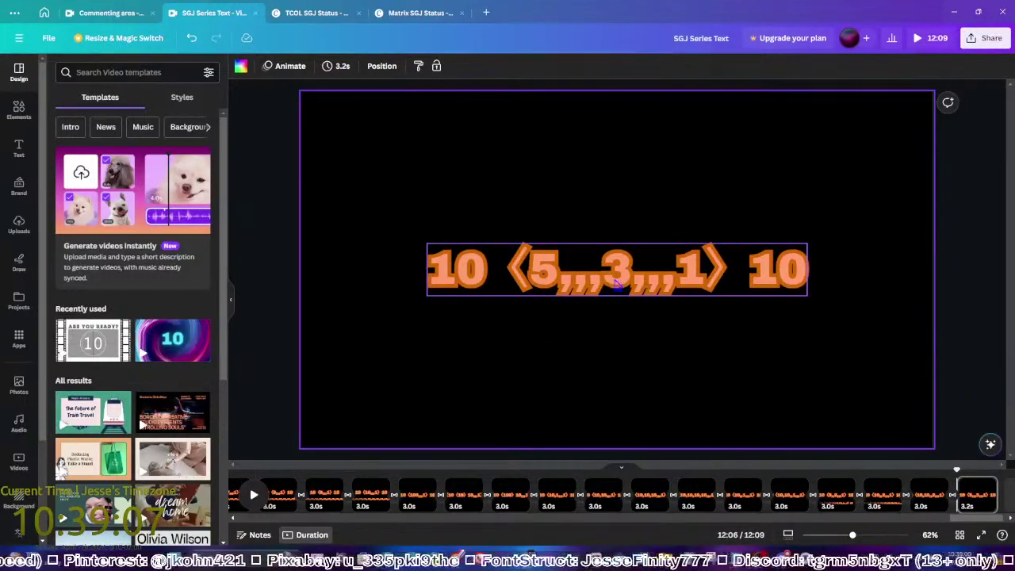
pyautogui.click(606, 289)
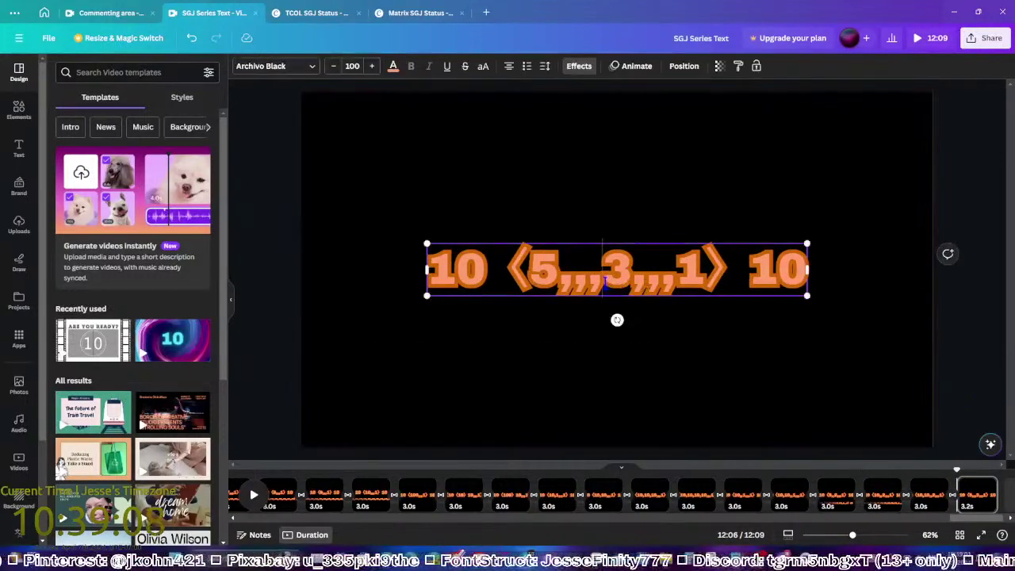
pyautogui.click(962, 359)
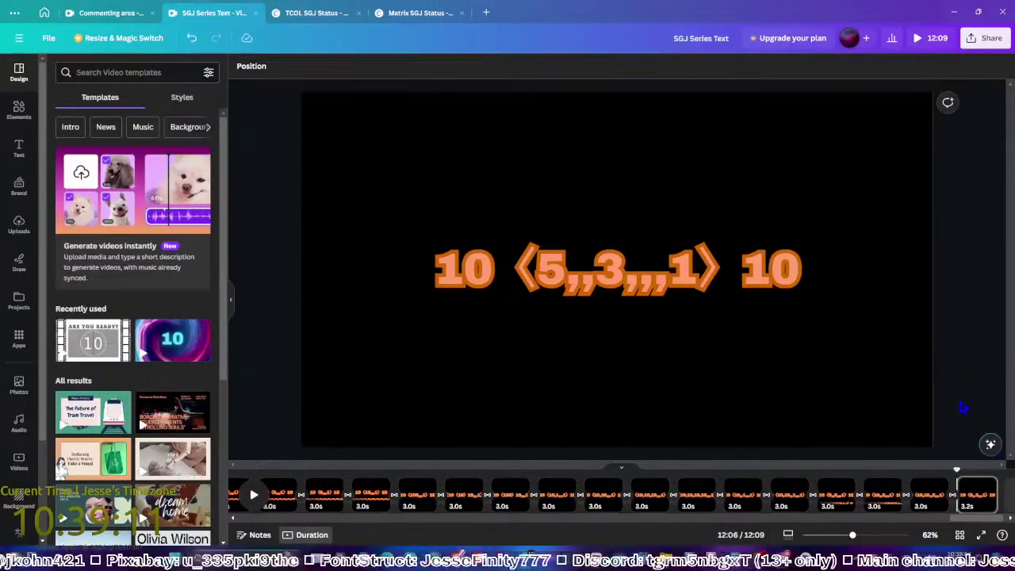
# Duplicate the page and replace the copy's 5 with 10 so the line reads "10〈10,,3,,,1〉10"
pyautogui.click(956, 432)
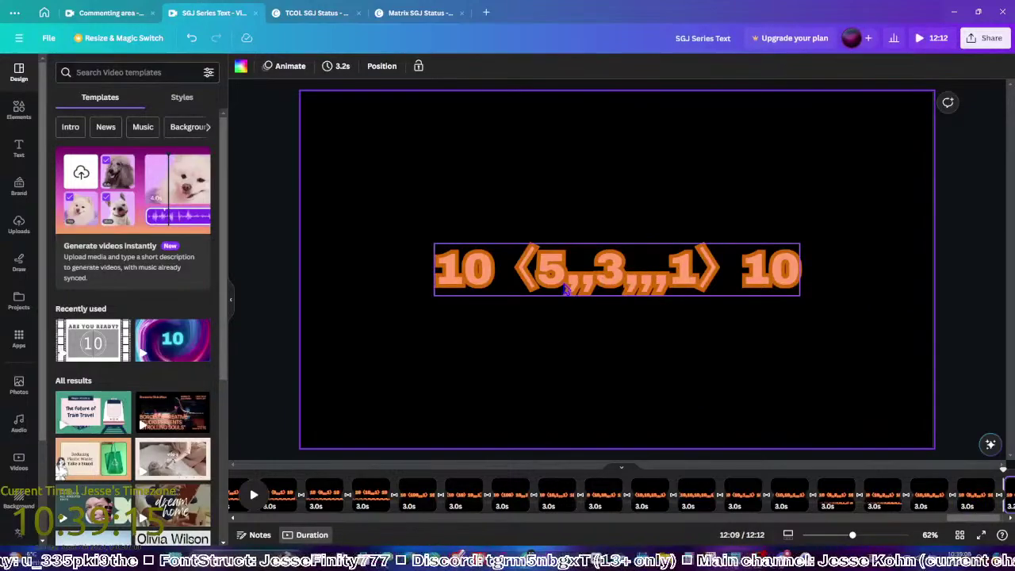
pyautogui.doubleClick(563, 282)
pyautogui.write('10')
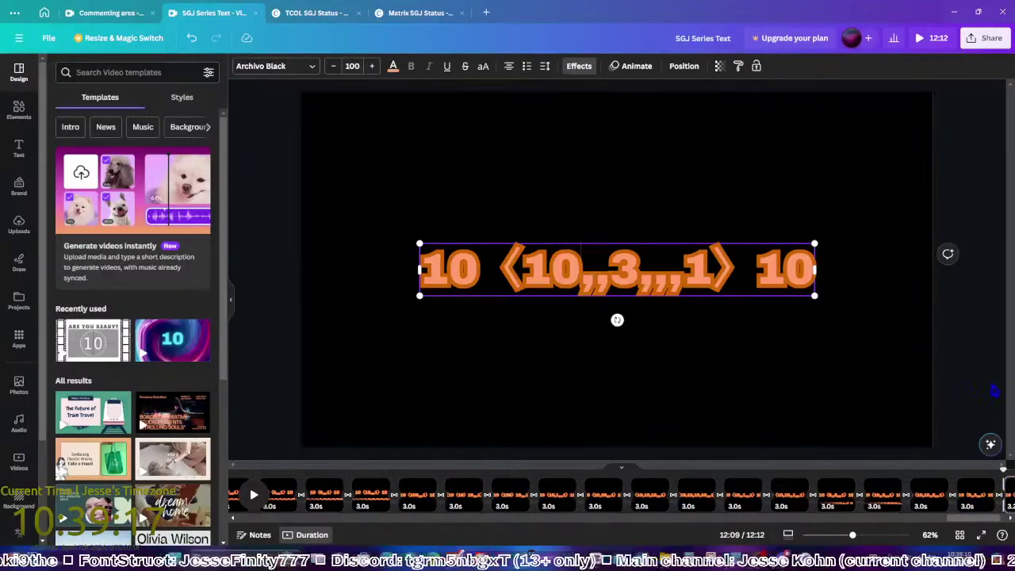
pyautogui.press('Escape')
pyautogui.press('Escape')
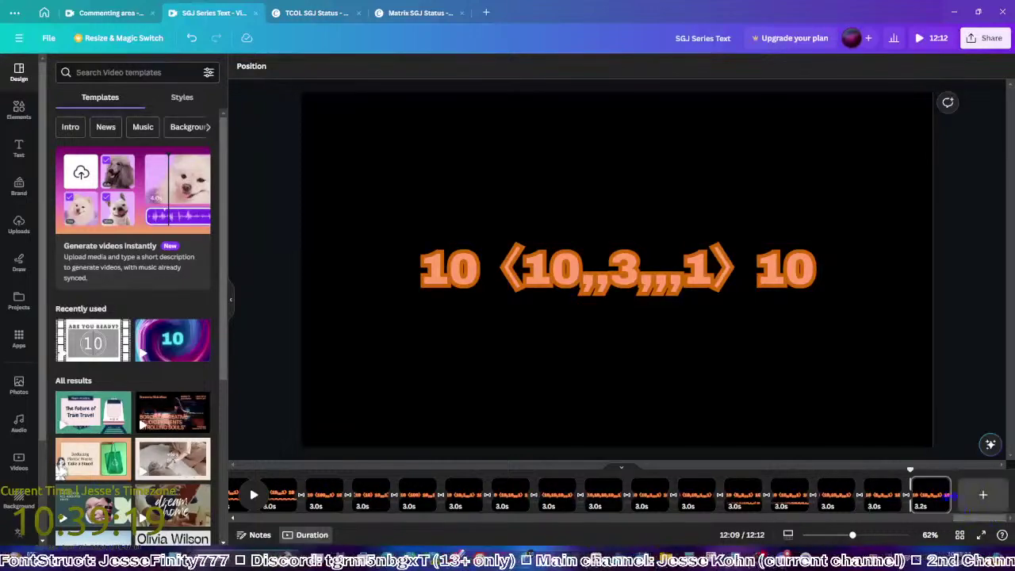
# Duplicate the page and replace the copy's 3 with 4 so the line reads "10〈10,,4,,,1〉10"
pyautogui.click(979, 496)
pyautogui.doubleClick(635, 290)
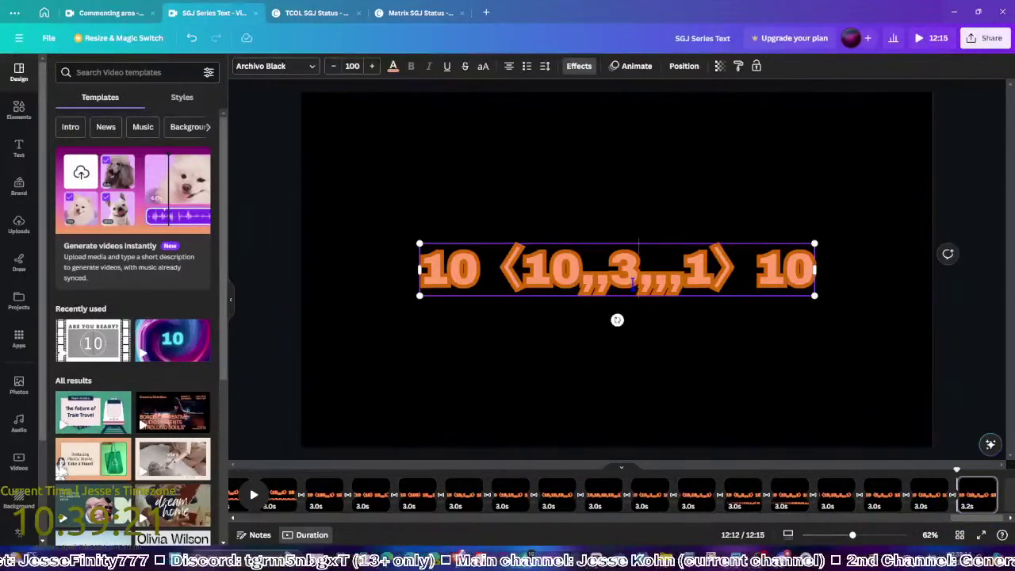
pyautogui.write('4')
pyautogui.click(951, 376)
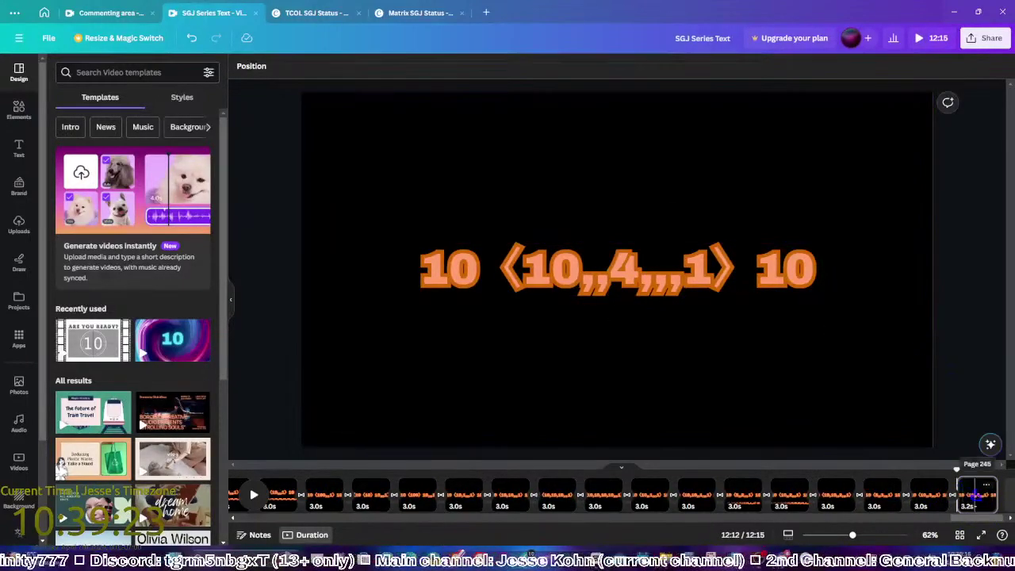
# Duplicate the page and replace the copy's 4 with 7 so the line reads "10〈10,,7,,,1〉10"
pyautogui.hotkey('ctrl', 'd')
pyautogui.click(636, 275)
pyautogui.press('BackSpace')
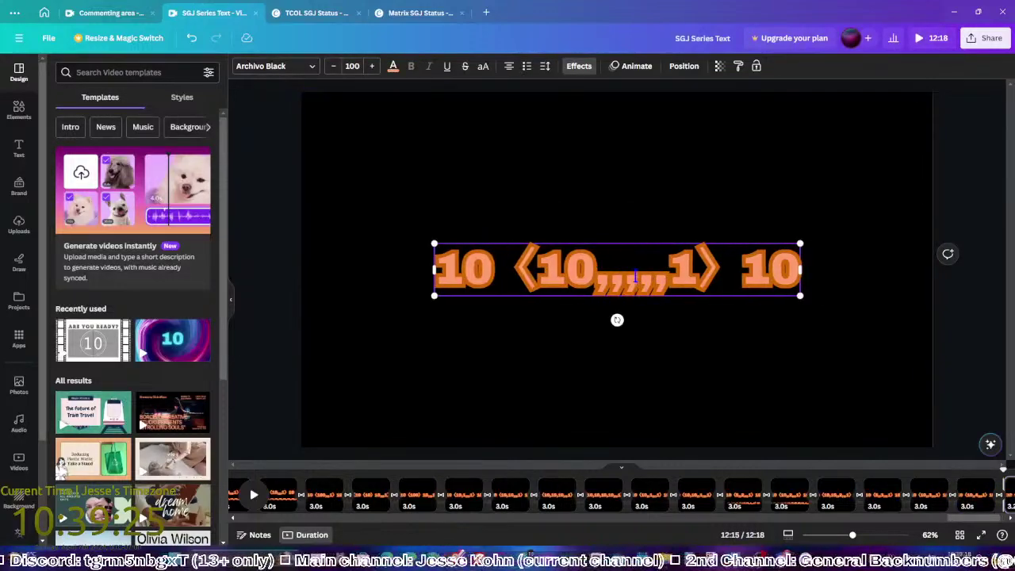
pyautogui.write('7')
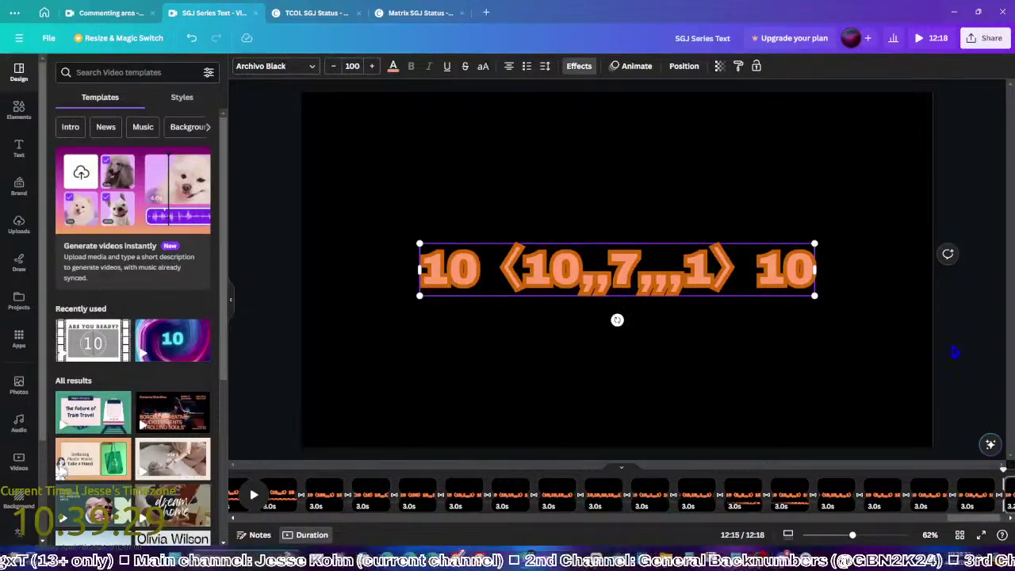
pyautogui.click(962, 396)
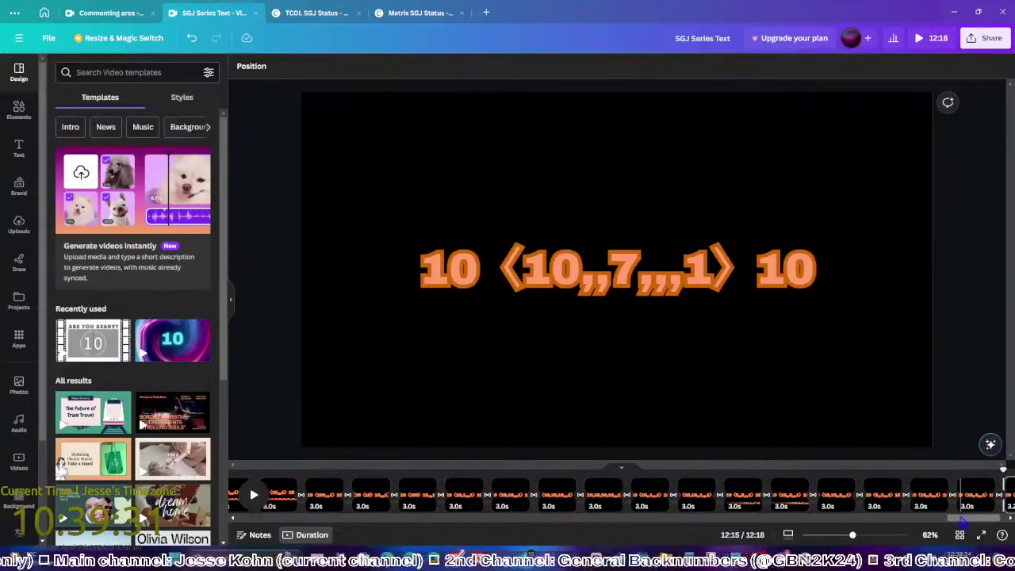
# Duplicate the page and replace the copy's 7 with 10 so the line reads "10〈10,,10,,,1〉10"
pyautogui.hscroll(2, 960, 488)
pyautogui.hotkey('ctrl', 'd')
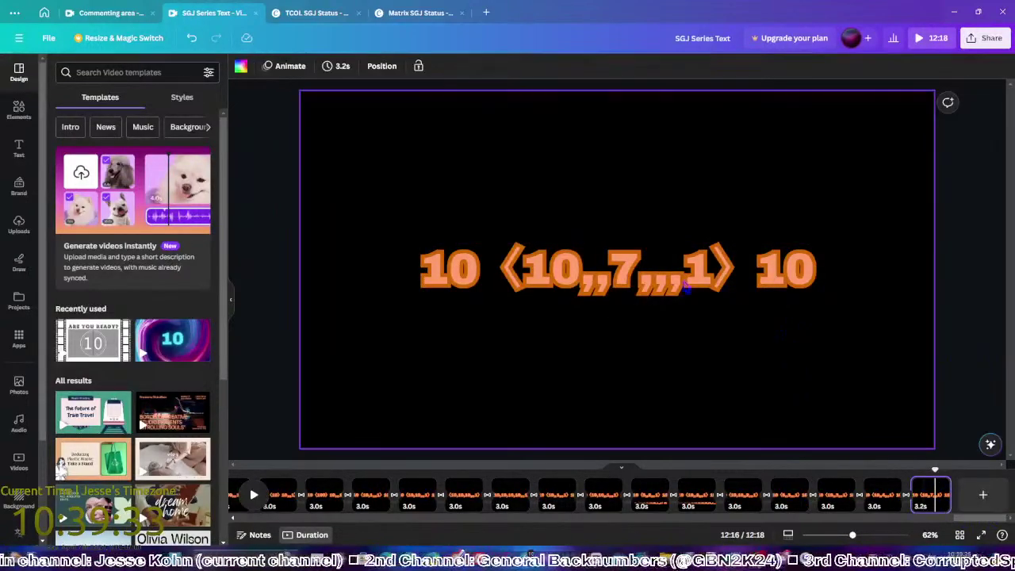
pyautogui.click(640, 269)
pyautogui.press('BackSpace')
pyautogui.write('10')
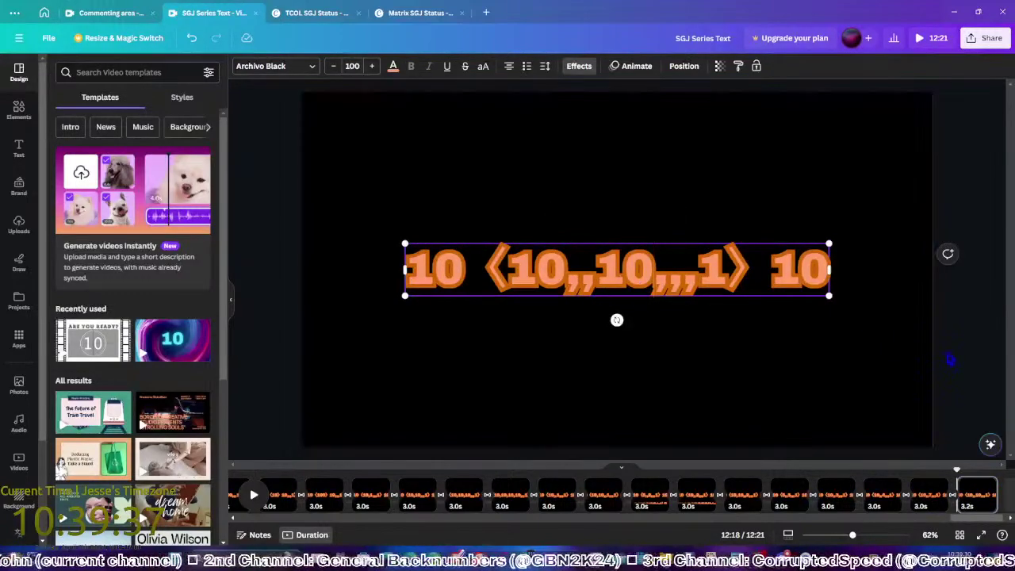
pyautogui.click(920, 359)
# Duplicate the page and add another bracketed ten so the line reads "10〈10,,10,,10,,,1〉10"
pyautogui.hotkey('ctrl', 'd')
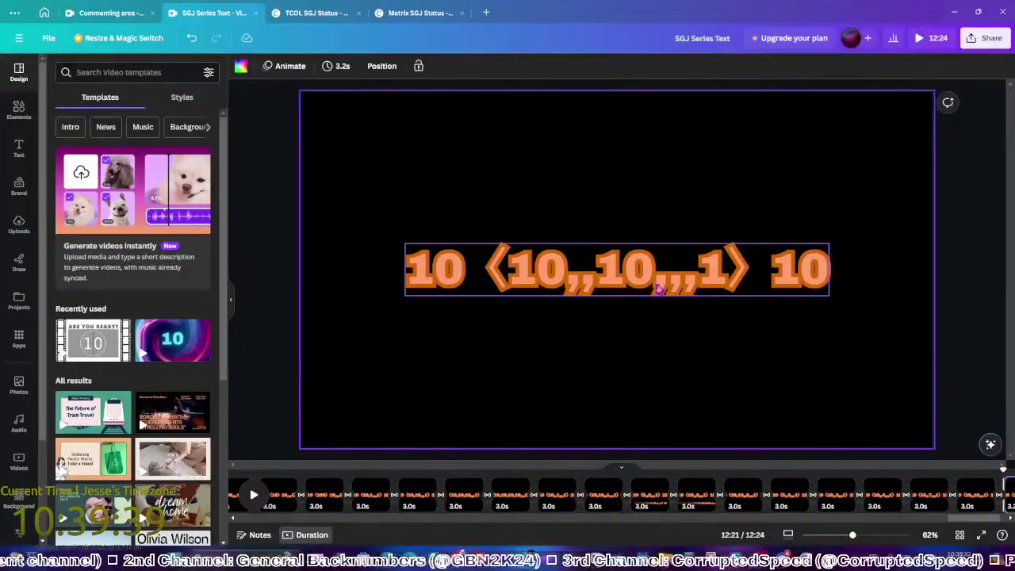
pyautogui.click(657, 283)
pyautogui.click(656, 283)
pyautogui.write('10,,')
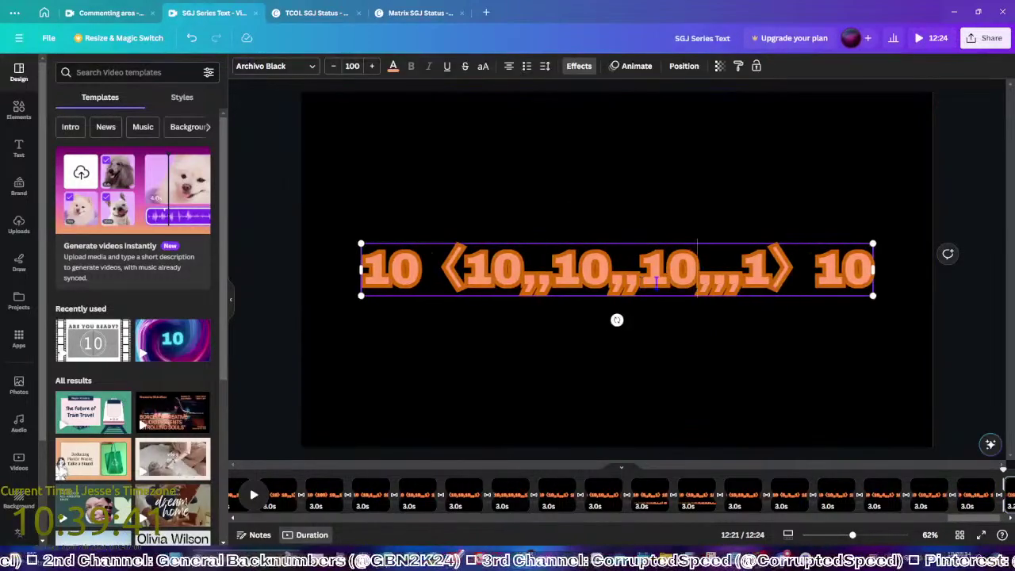
pyautogui.click(954, 415)
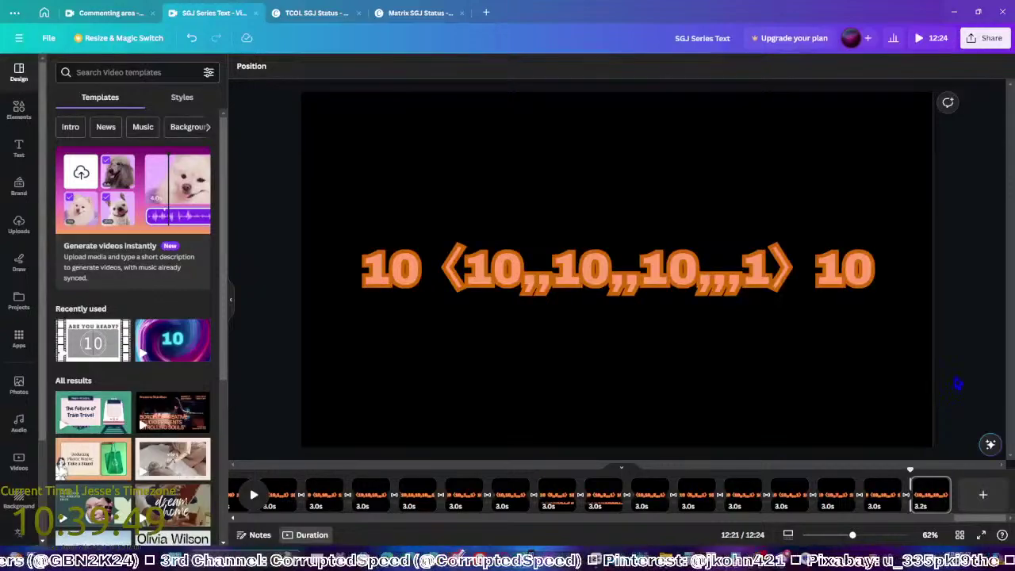
# Duplicate the page and insert ",,10" before the triple comma so the line reads "10〈10,,10,,10,,10,,,1〉10"
pyautogui.click(934, 496)
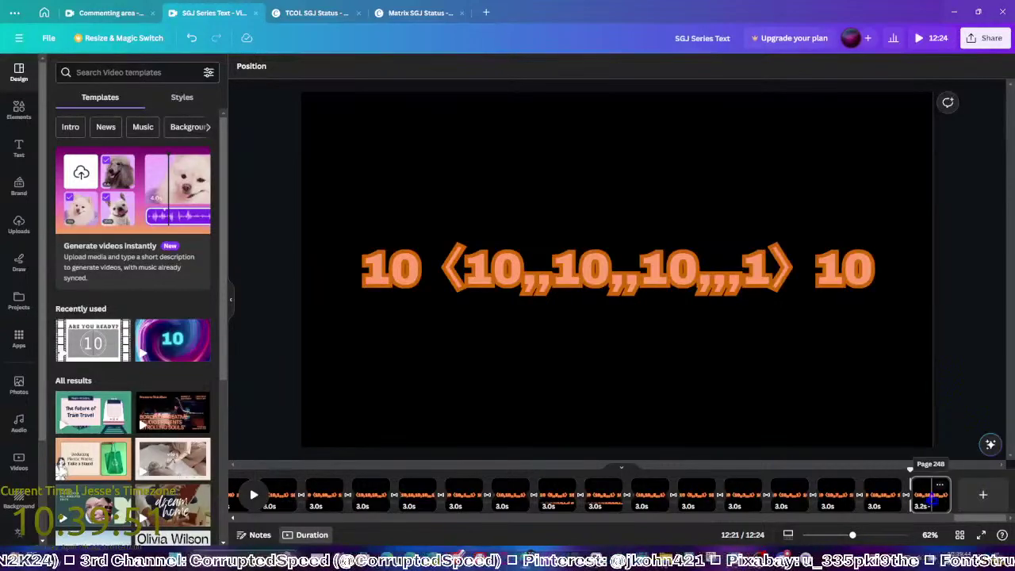
pyautogui.click(668, 294)
pyautogui.click(693, 284)
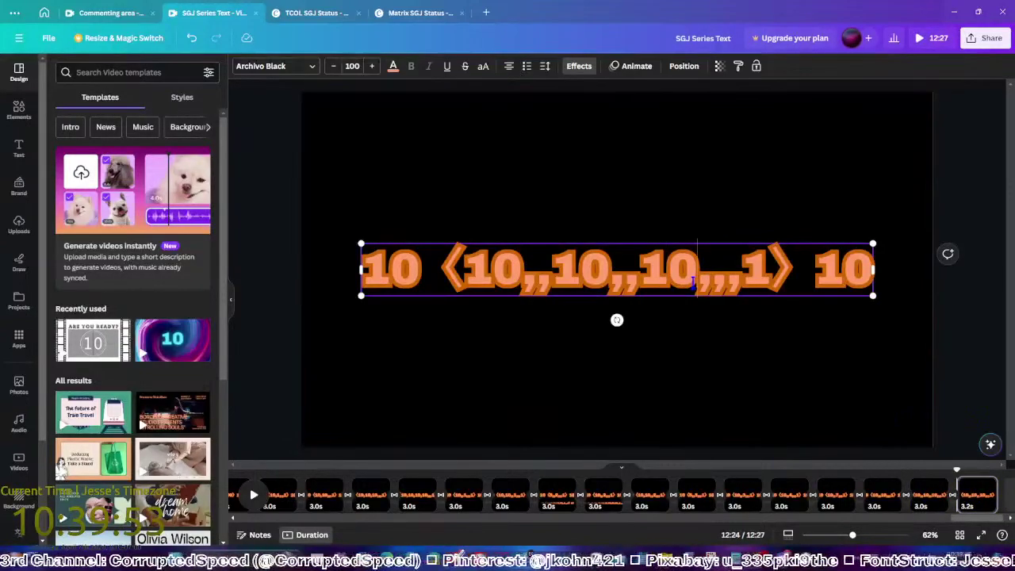
pyautogui.write(',,10')
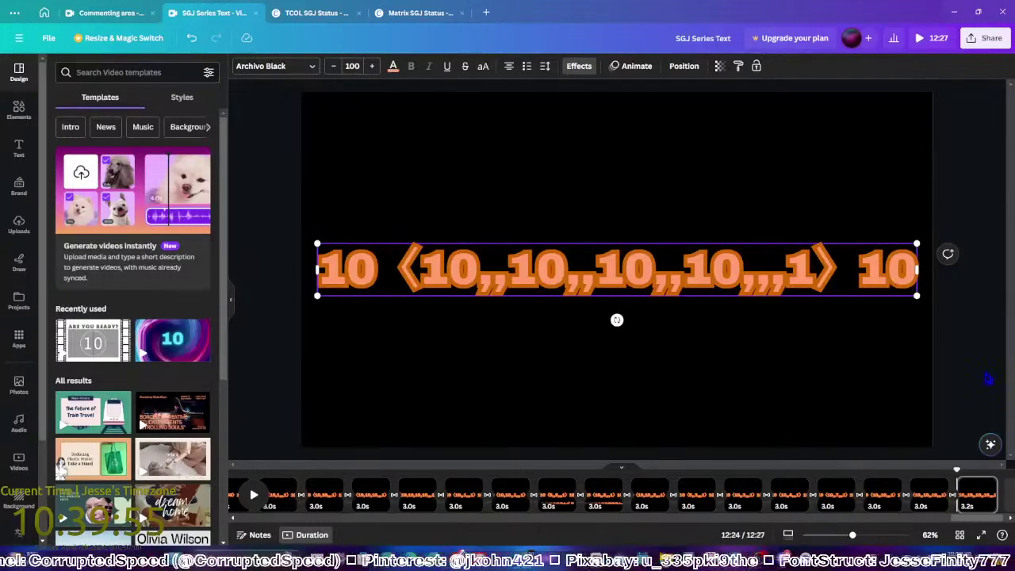
pyautogui.click(941, 428)
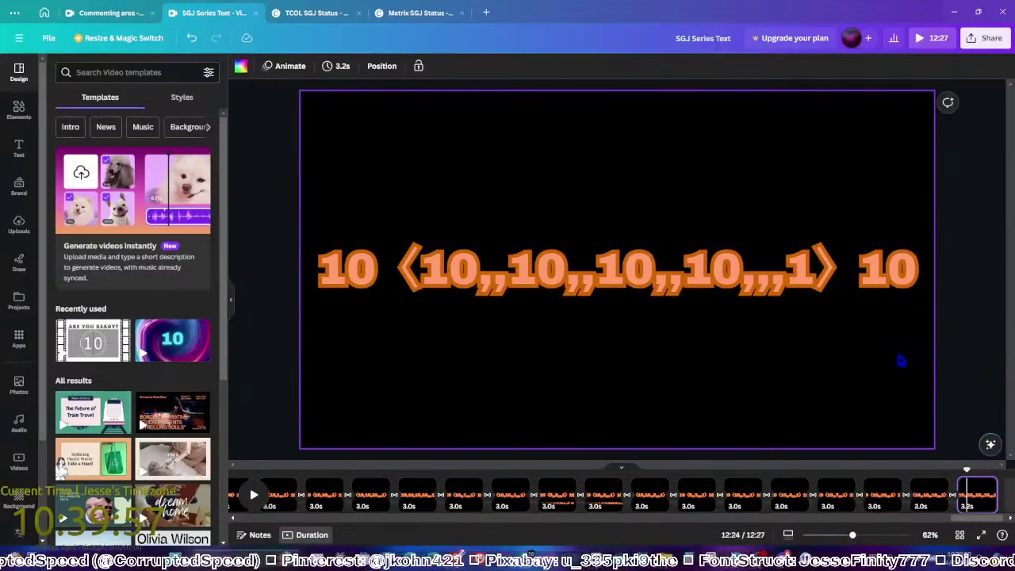
# On a duplicate of the page, place a copy of the text line above the original and set the lower line's font size to 60
pyautogui.click(641, 267)
pyautogui.keyDown('alt'); pyautogui.moveTo(623, 269); pyautogui.dragTo(626, 174); pyautogui.keyUp('alt')
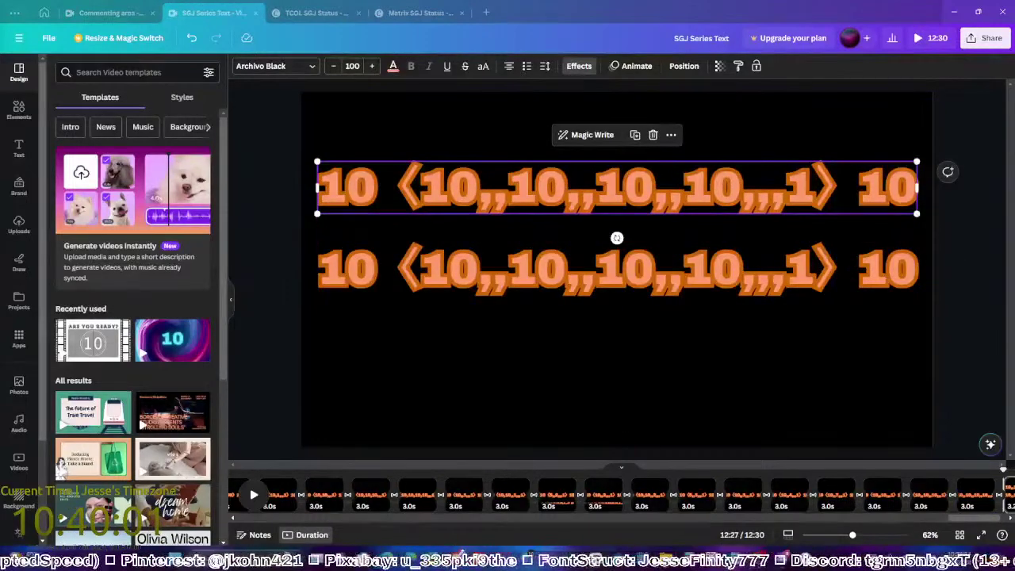
pyautogui.click(609, 267)
pyautogui.click(352, 66)
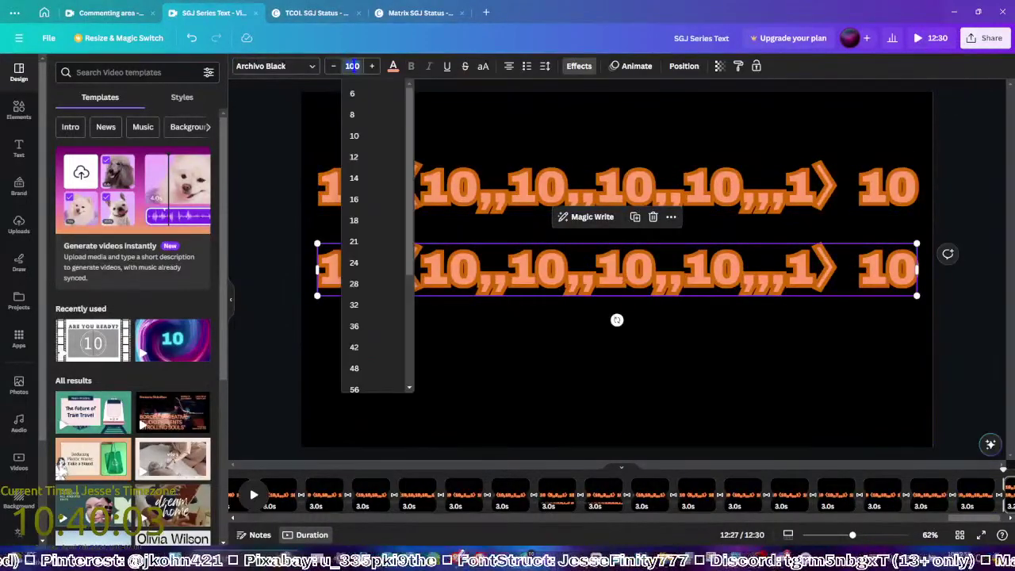
pyautogui.write('60')
pyautogui.press('Return')
# Insert ",,10" after the lower line's last bracketed ten so it reads "10〈10,,10,,10,,10,,10,,,1〉10"
pyautogui.click(695, 273)
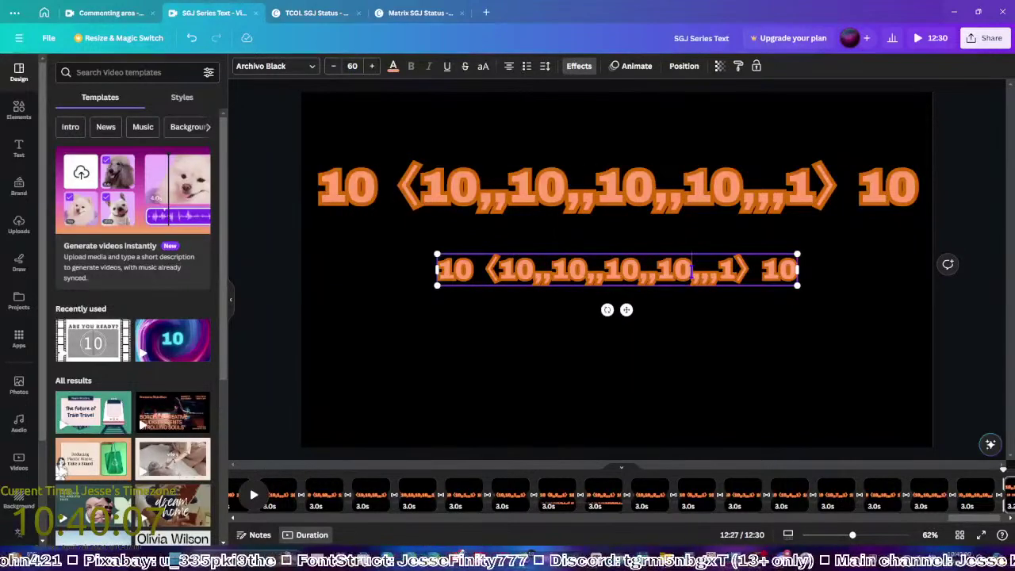
pyautogui.write(',10')
pyautogui.press('BackSpace')
pyautogui.press('BackSpace')
pyautogui.press('BackSpace')
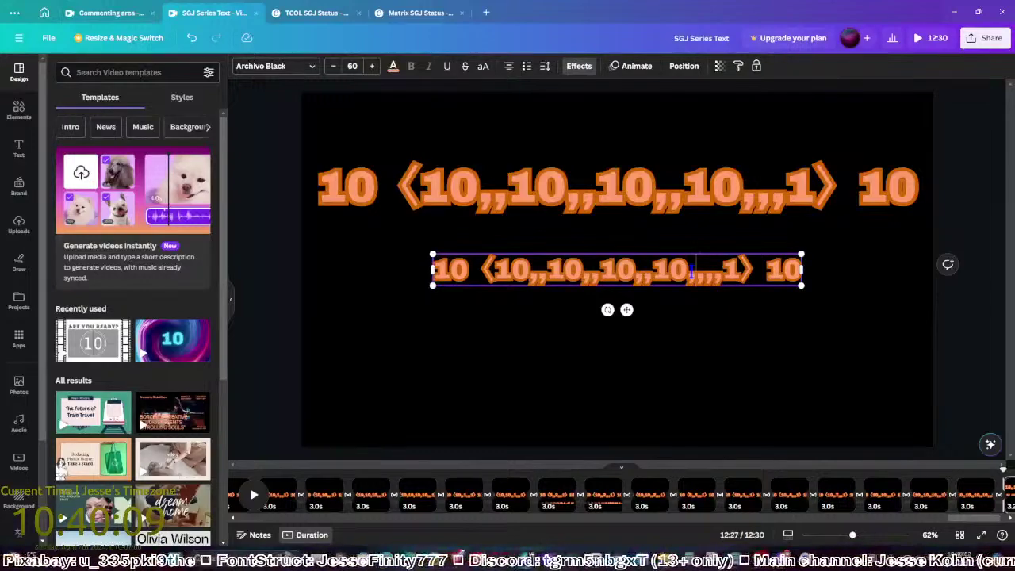
pyautogui.write(',10')
# Replace the upper line's 1 with 2 and its bracketed tens with a single 5 so it reads "10〈5,,,2〉10"
pyautogui.doubleClick(776, 191)
pyautogui.click(776, 191)
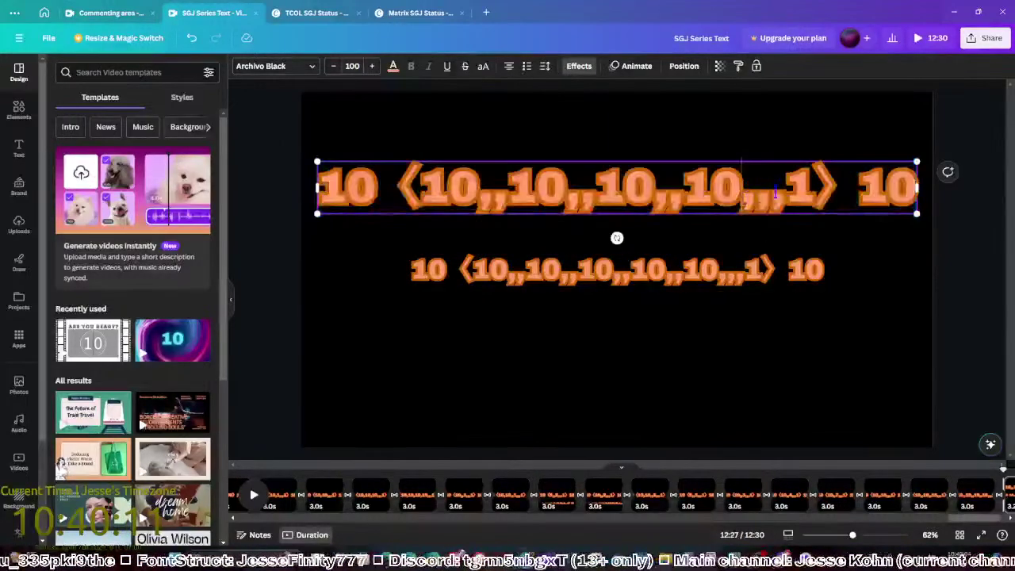
pyautogui.press('Delete')
pyautogui.write('2')
pyautogui.moveTo(734, 188); pyautogui.dragTo(421, 188)
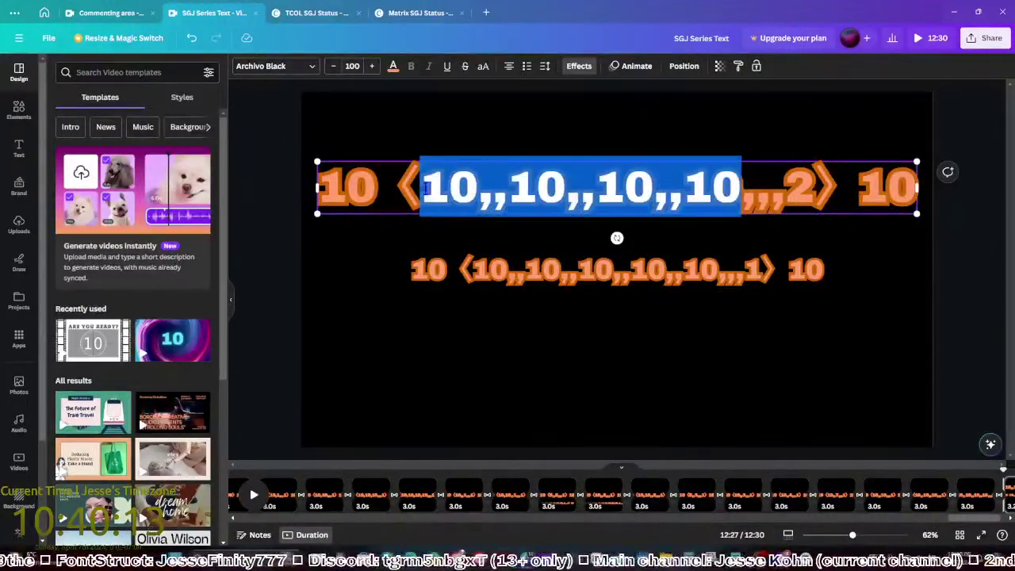
pyautogui.write('5')
# Select both text lines and move them down together to the middle of the page, keeping them horizontally centred
pyautogui.click(418, 159)
pyautogui.hotkey('ctrl', 'a')
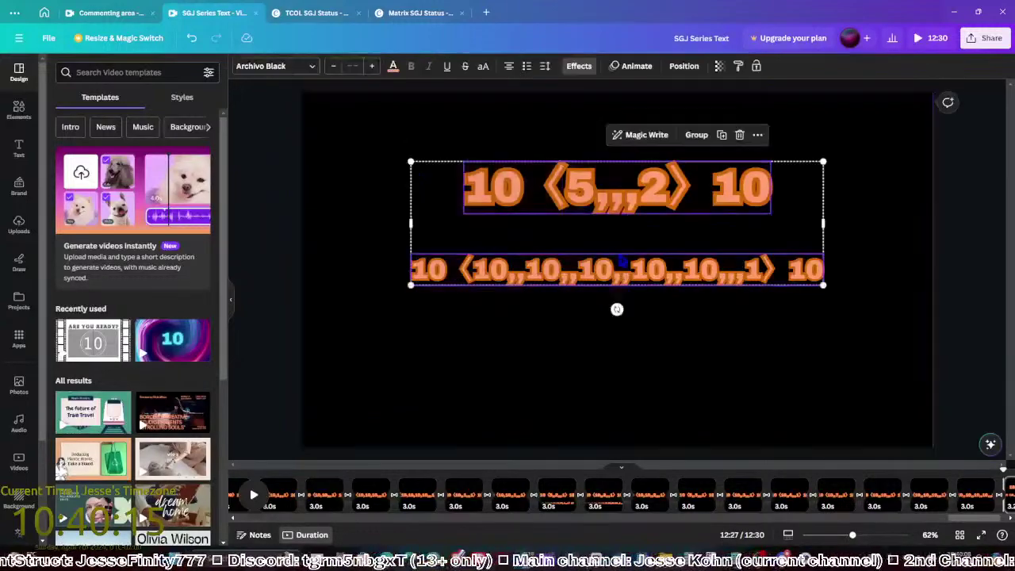
pyautogui.moveTo(617, 191); pyautogui.dragTo(620, 260)
pyautogui.moveTo(617, 260); pyautogui.dragTo(617, 262)
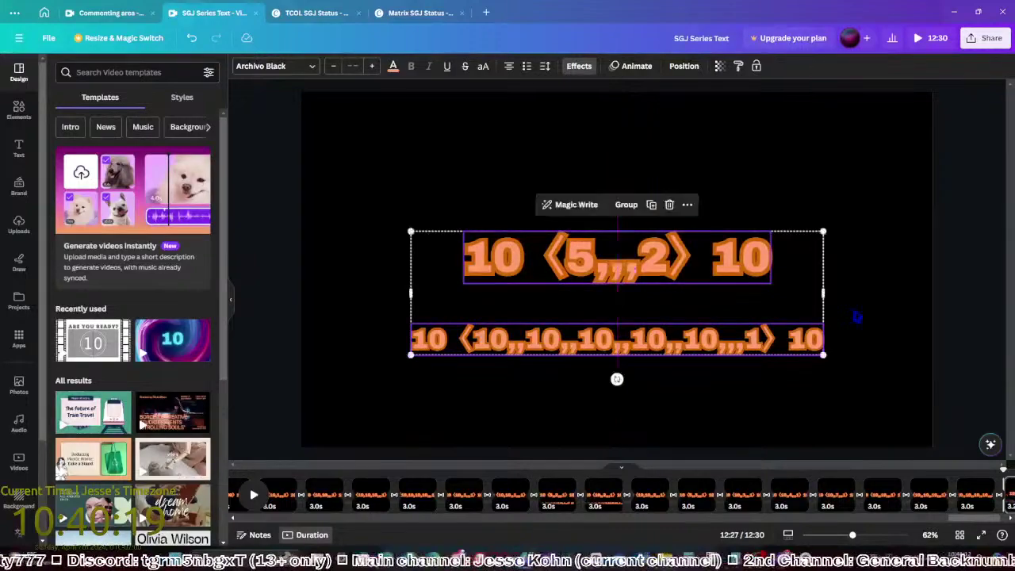
pyautogui.click(852, 317)
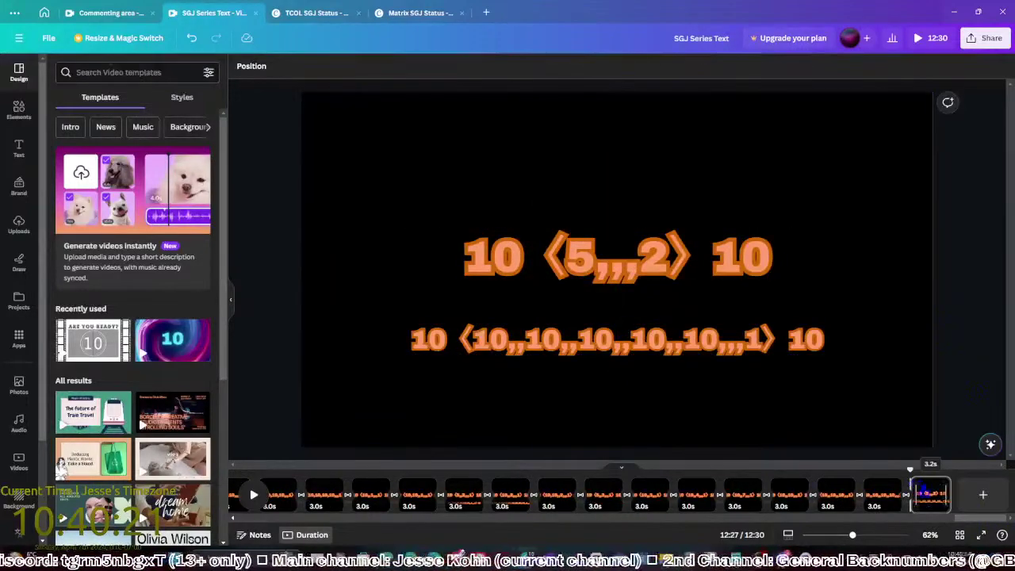
# Duplicate the two-line page and replace the upper line's 5 with 6 so it reads "10〈6,,,2〉10"
pyautogui.click(879, 415)
pyautogui.hotkey('ctrl', 'd')
pyautogui.click(593, 271)
pyautogui.doubleClick(593, 271)
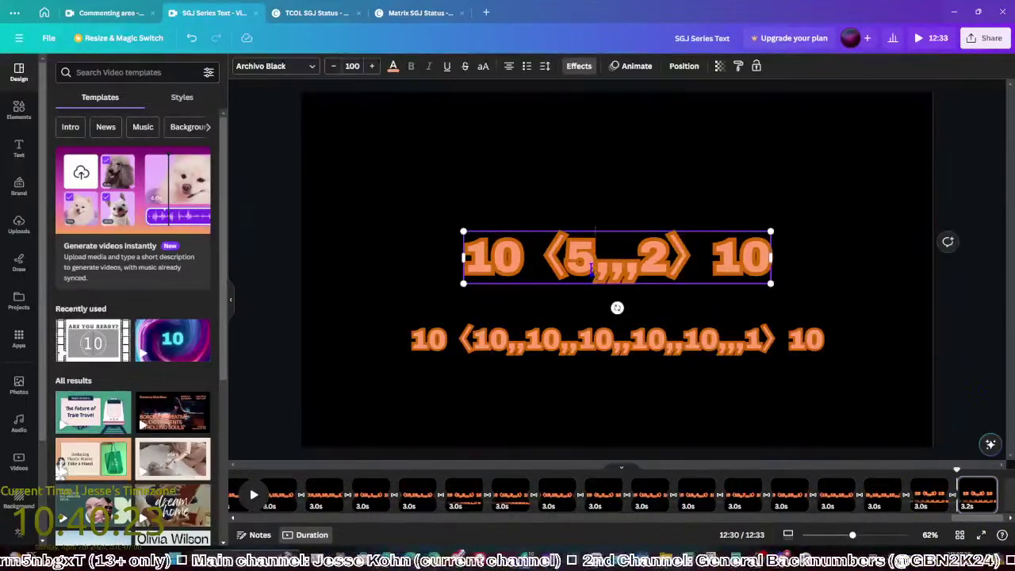
pyautogui.write('6')
# Insert ",,10" in the lower line so it reads "10〈10,,10,,10,,10,,10,,10,,,1〉10"
pyautogui.doubleClick(723, 355)
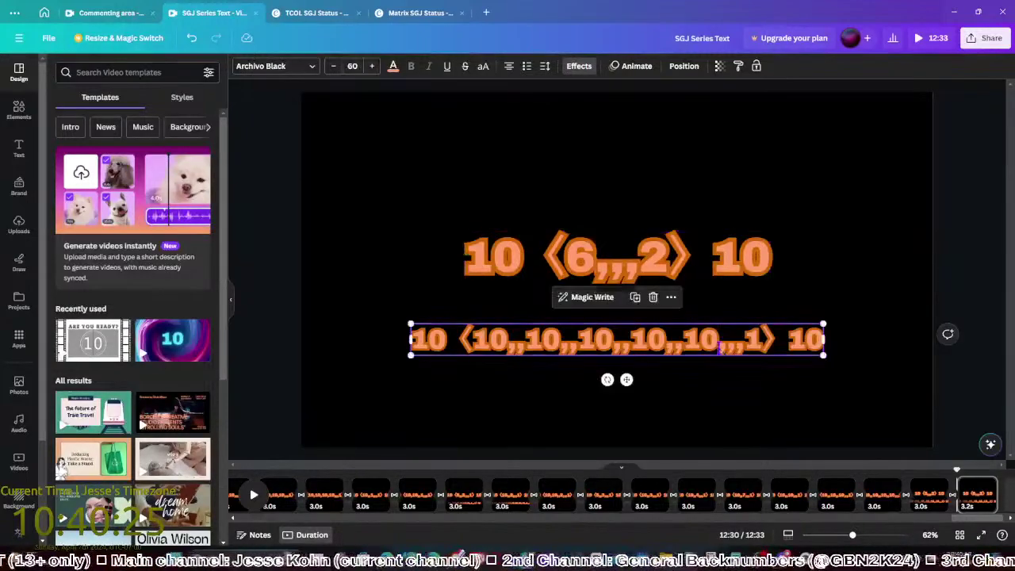
pyautogui.write(',,10')
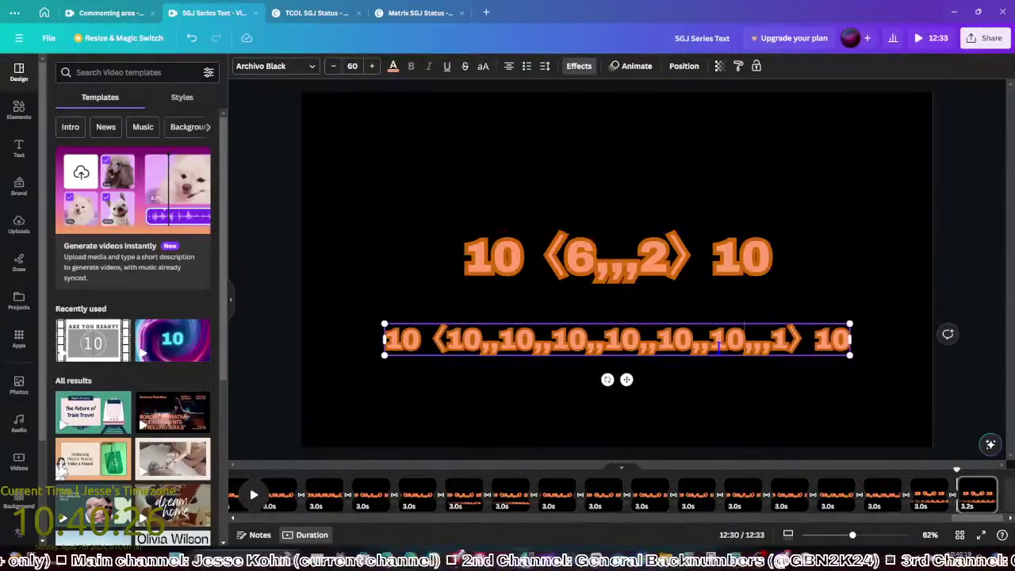
pyautogui.click(960, 389)
# Duplicate the page and replace the upper line's 6 with 7 so it reads "10〈7,,,2〉10"
pyautogui.click(680, 312)
pyautogui.hotkey('ctrl', 'd')
pyautogui.click(588, 263)
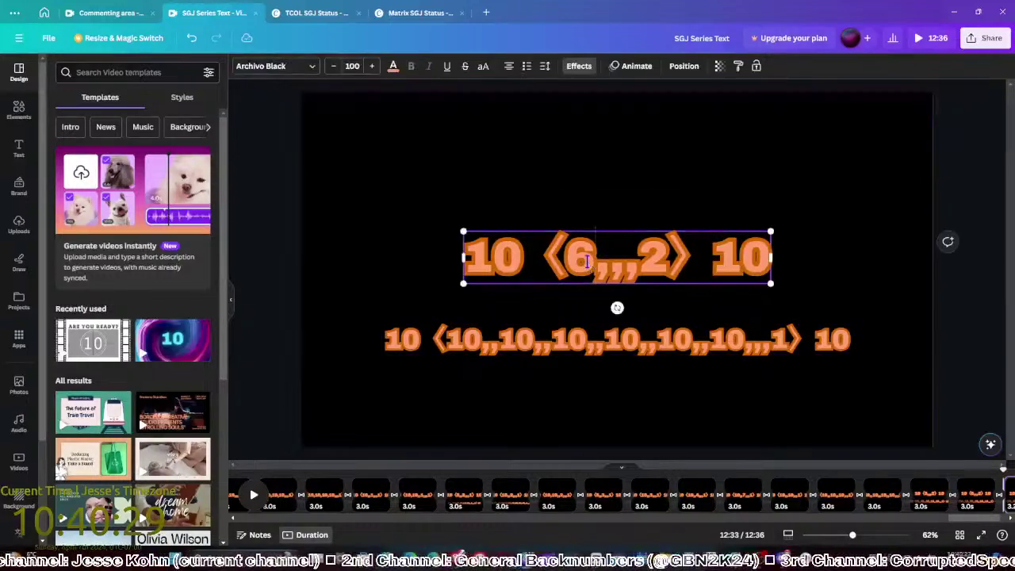
pyautogui.doubleClick(588, 264)
pyautogui.write('7')
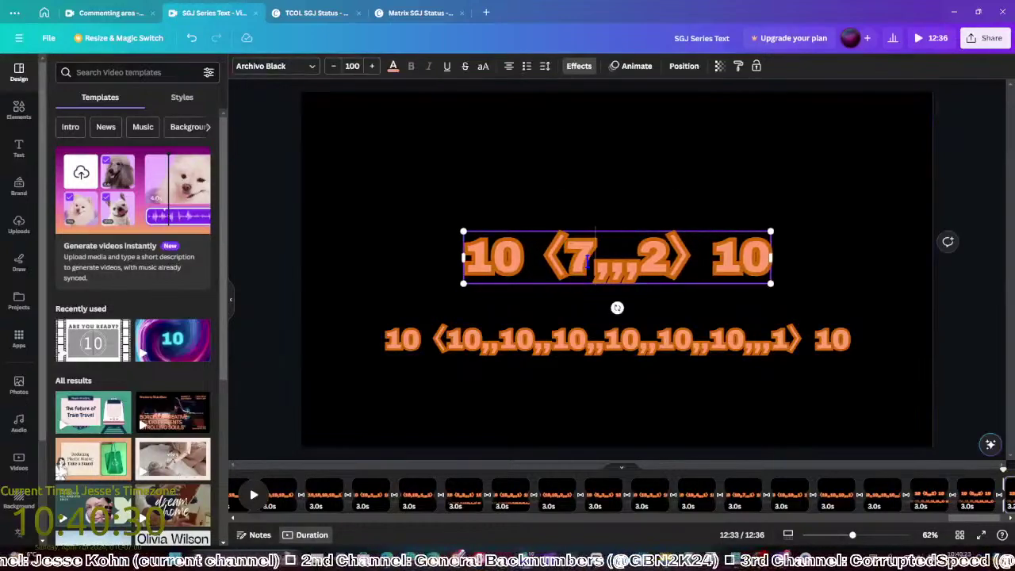
# Insert ",,10" in the lower line so it reads "10〈10,,10,,10,,10,,10,,10,,10,,,1〉10"
pyautogui.click(738, 349)
pyautogui.click(738, 349)
pyautogui.write(',,10')
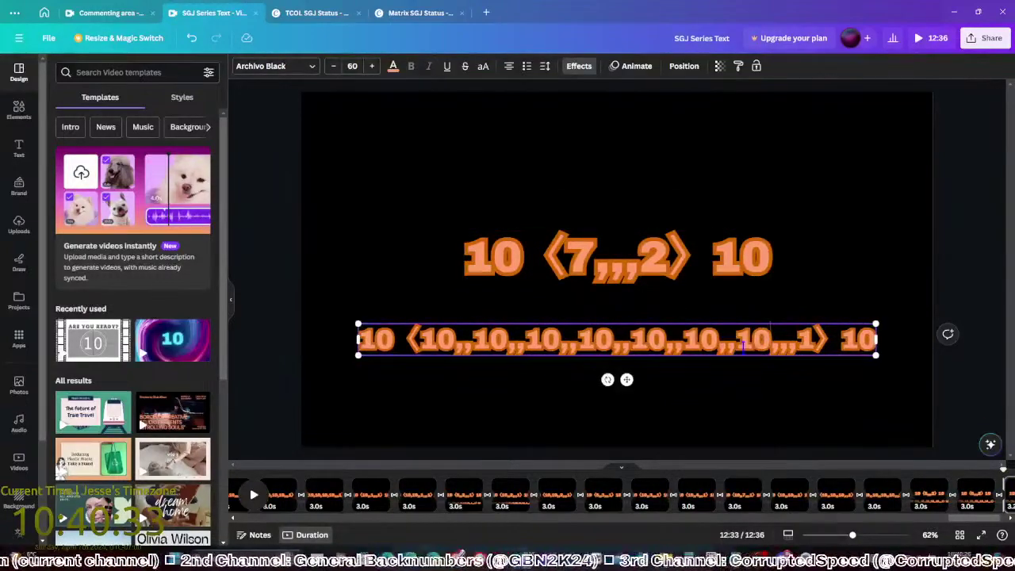
pyautogui.click(1007, 386)
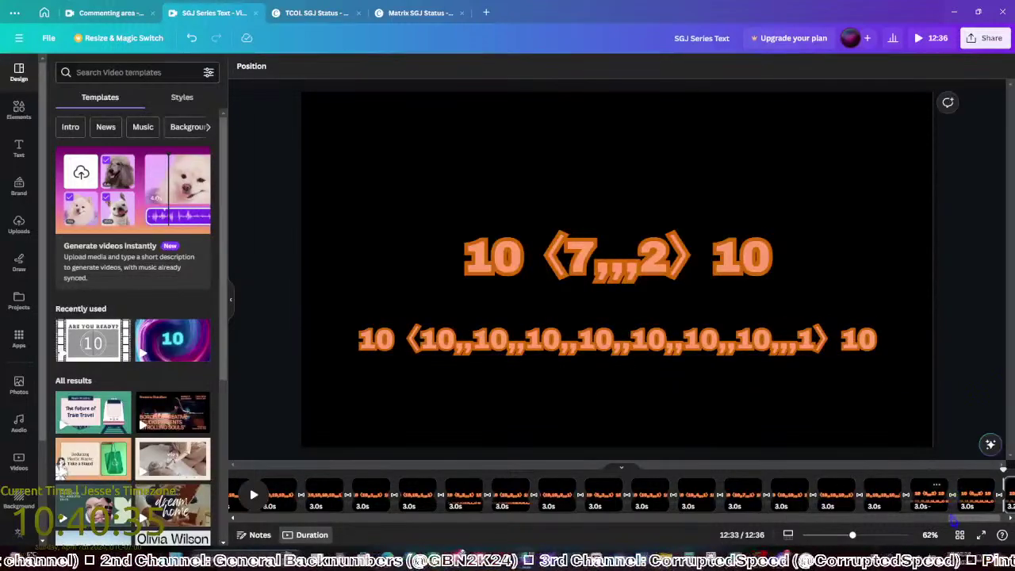
# Duplicate the last page, whose upper line reads "10〈7,,,2〉10"
pyautogui.moveTo(981, 522); pyautogui.dragTo(1004, 522)
pyautogui.click(932, 494)
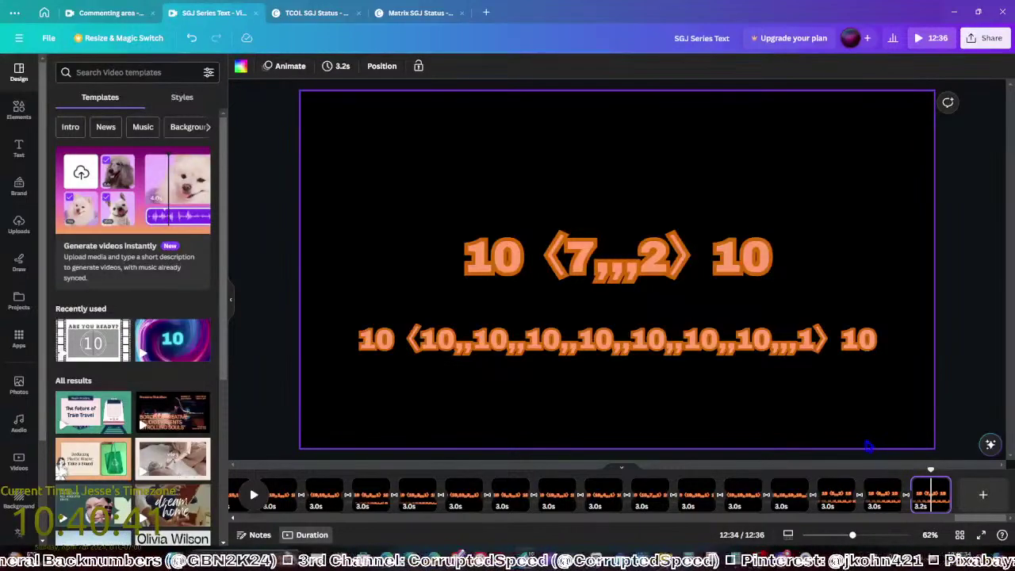
pyautogui.hotkey('ctrl', 'd')
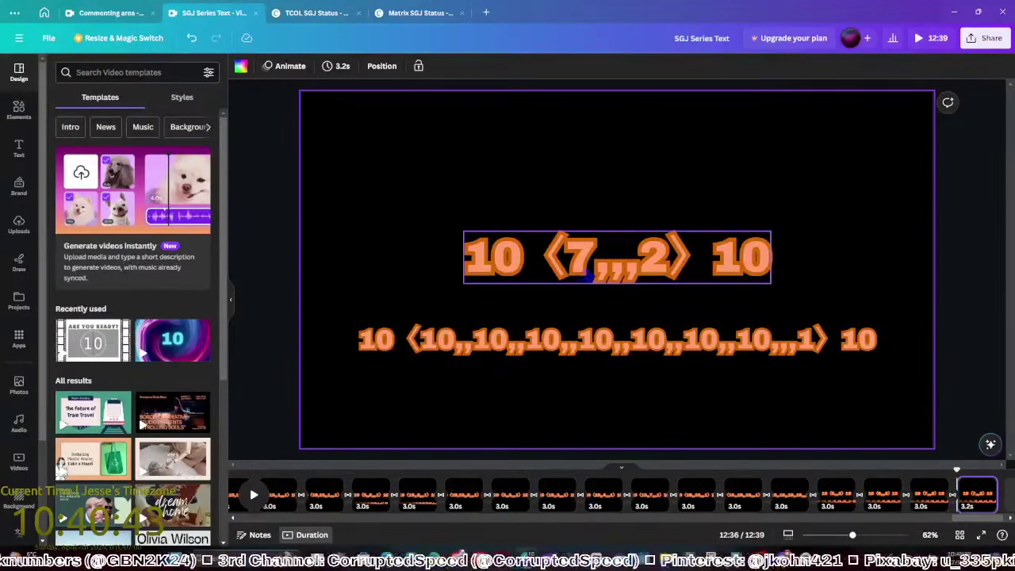
# Replace the upper line's 7 with 8 and insert ",,10" after the last bracketed ten in the lower line
pyautogui.click(587, 272)
pyautogui.click(587, 272)
pyautogui.press('BackSpace')
pyautogui.write('10')
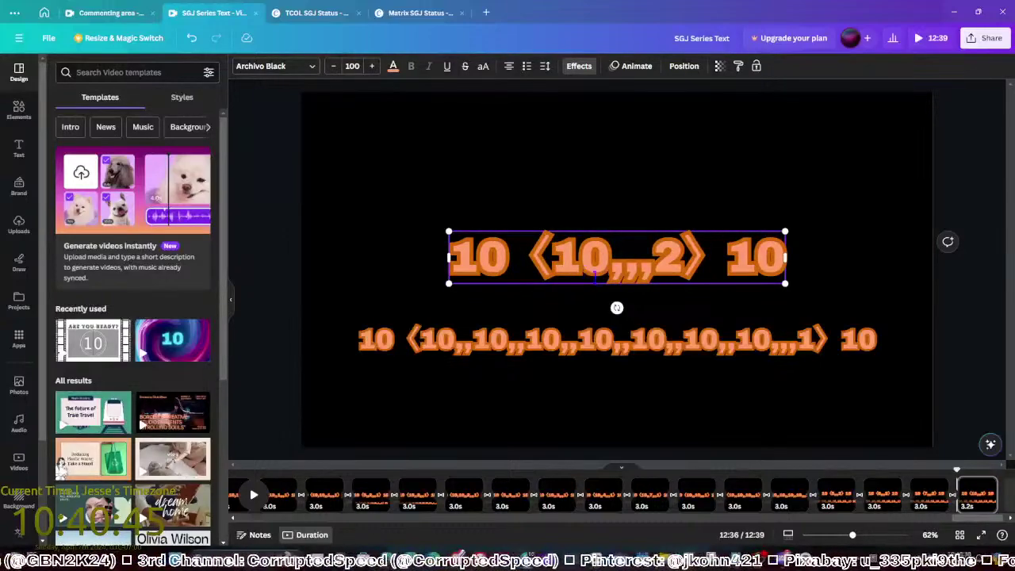
pyautogui.press('BackSpace')
pyautogui.press('BackSpace')
pyautogui.write('8')
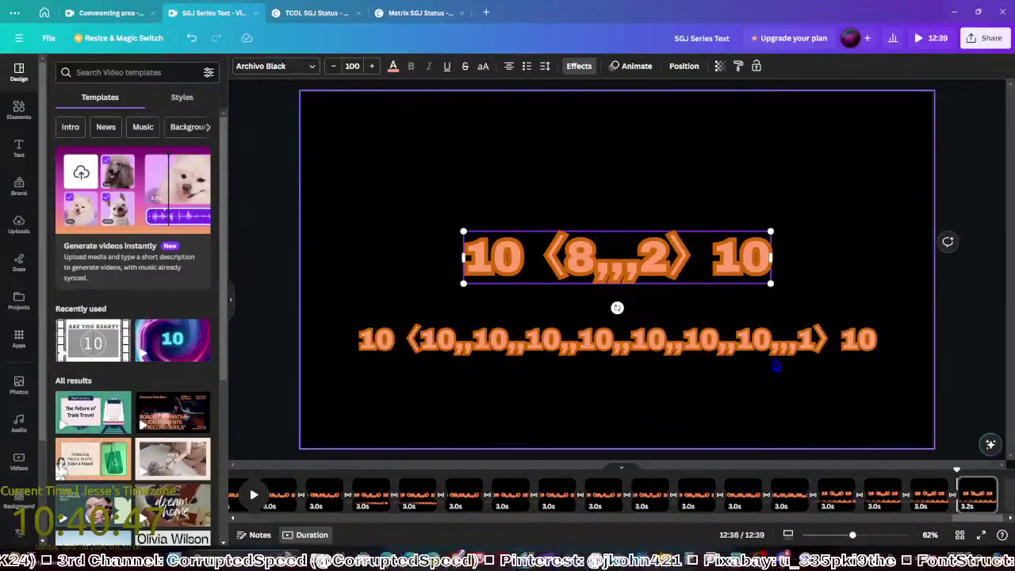
pyautogui.click(777, 353)
pyautogui.write(',,10')
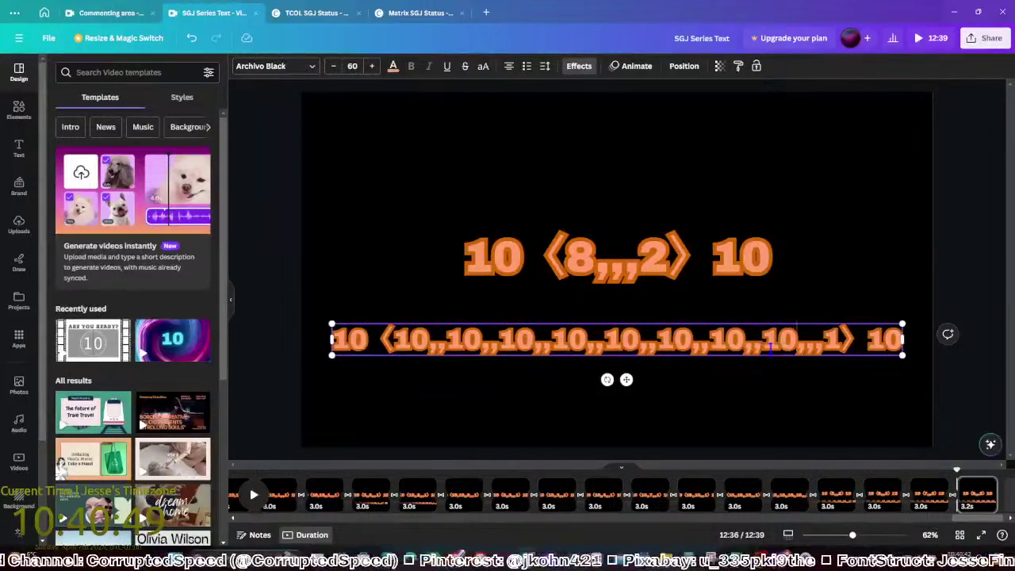
# Duplicate the last page and replace the upper line's 8 with 9 so it reads "10〈9,,,2〉10"
pyautogui.click(974, 408)
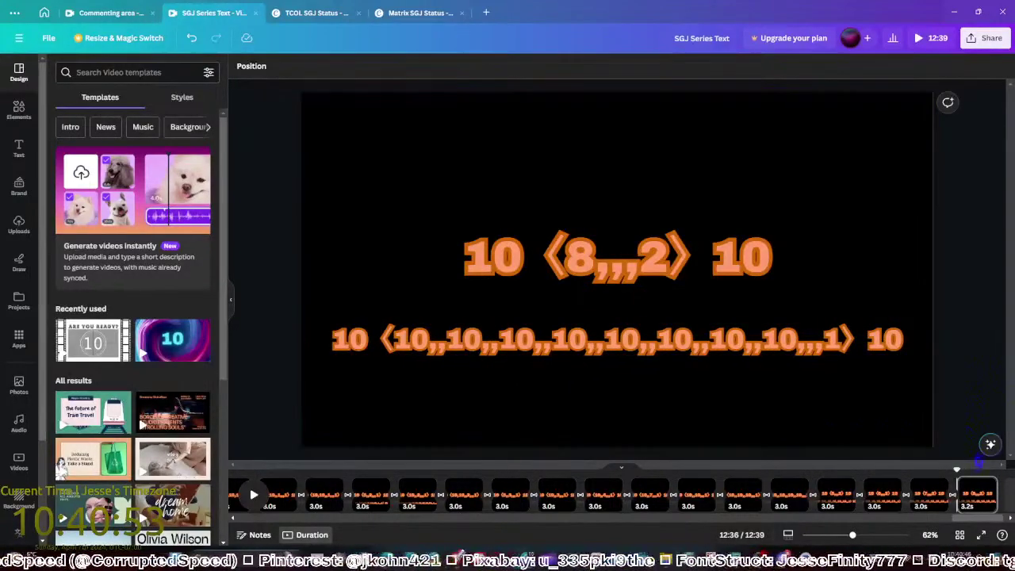
pyautogui.click(970, 492)
pyautogui.hotkey('ctrl', 'd')
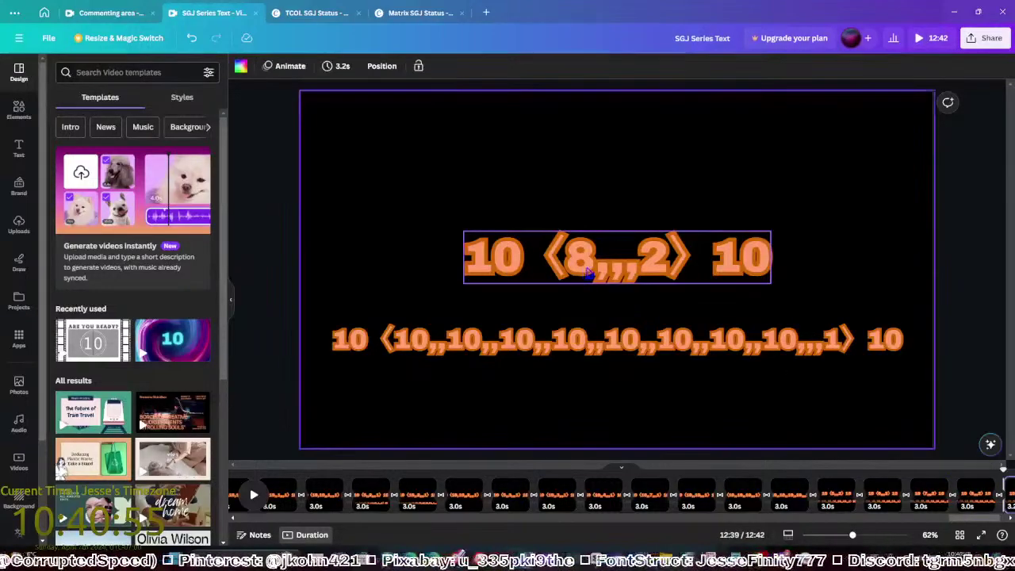
pyautogui.click(508, 269)
pyautogui.write('9')
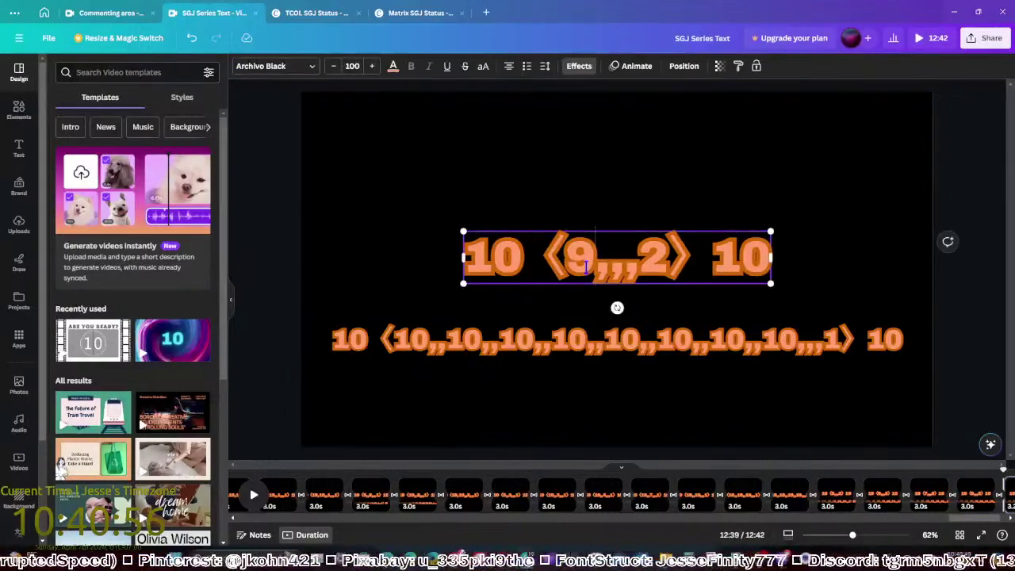
# Insert ",,10" after the last bracketed ten in the lower line, making nine tens before ",,,1"
pyautogui.click(789, 344)
pyautogui.click(791, 343)
pyautogui.write(',,10')
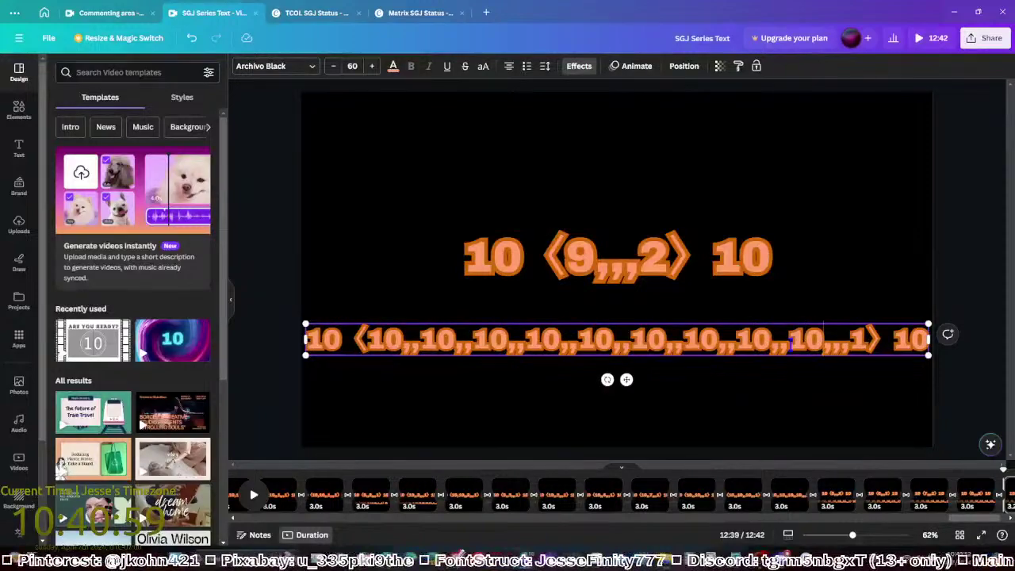
pyautogui.click(993, 385)
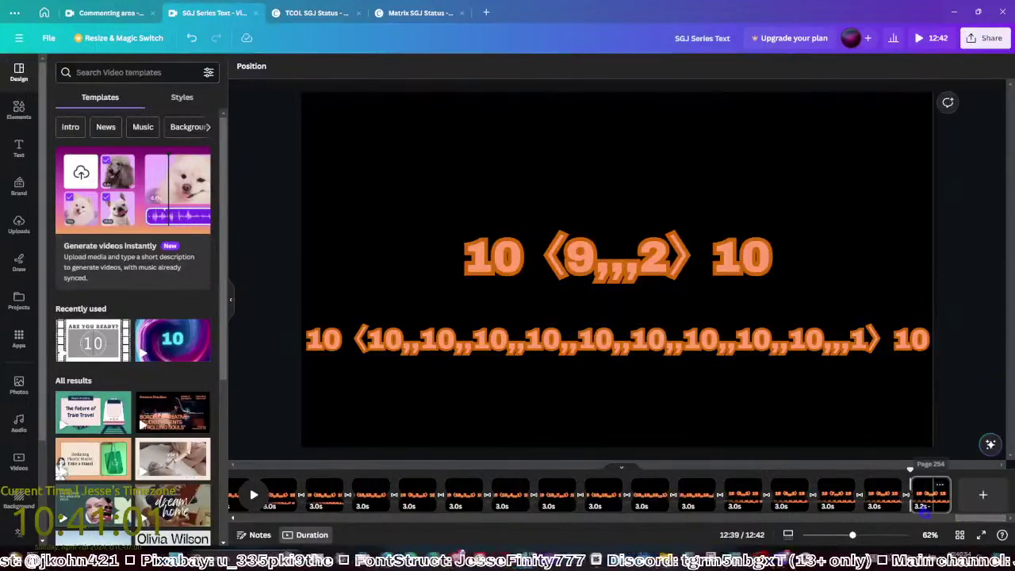
# Duplicate the last page and replace the upper line's 9 with 10 so it reads "10〈10,,,2〉10"
pyautogui.click(930, 484)
pyautogui.click(587, 262)
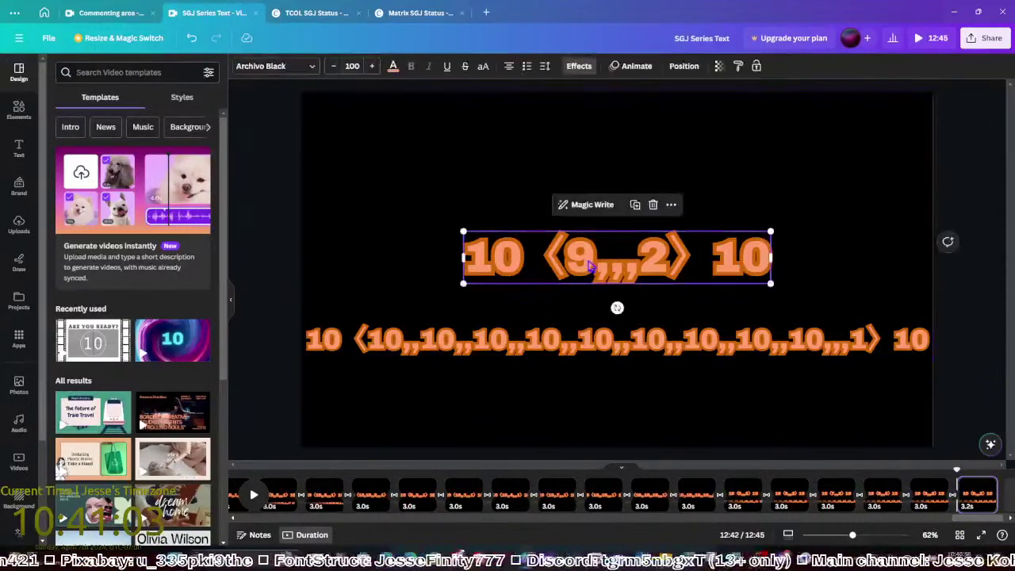
pyautogui.doubleClick(585, 262)
pyautogui.write('10')
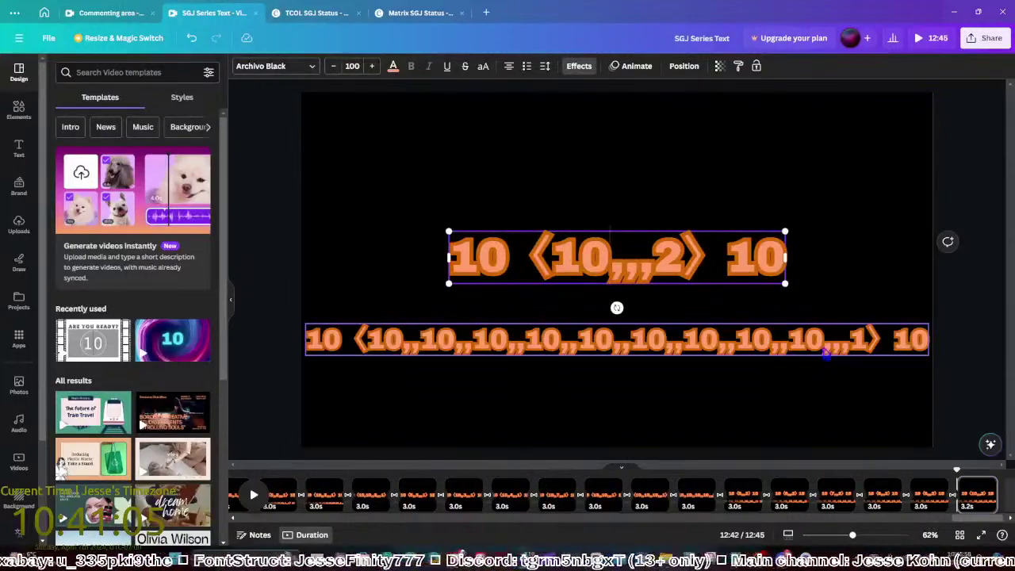
# Add a tenth bracketed ten to the lower line, just before its ",,,1" ending
pyautogui.click(823, 350)
pyautogui.click(824, 345)
pyautogui.write('10,,')
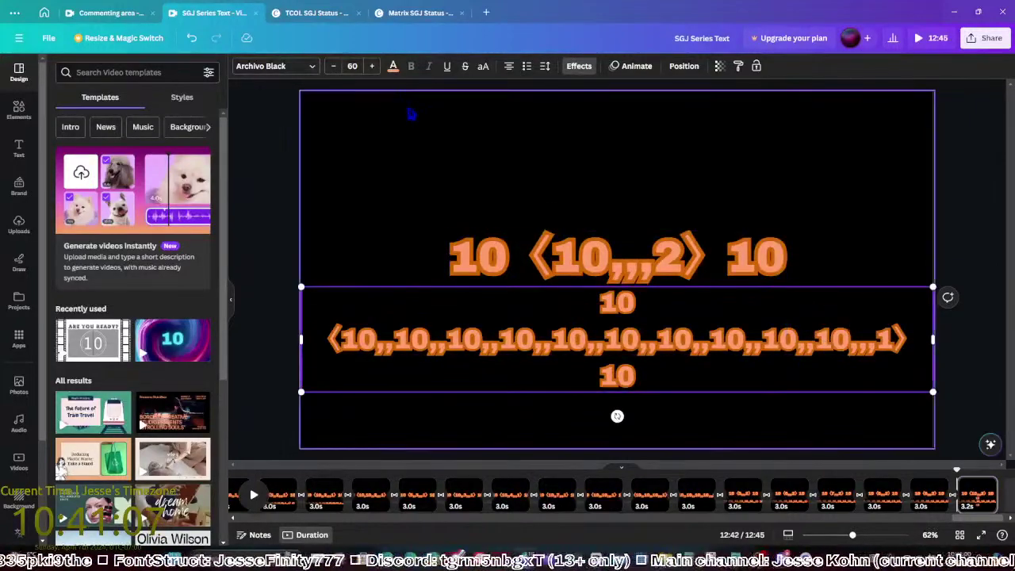
# Reduce the lower line's font size to 55 so it fits on one row
pyautogui.click(339, 68)
pyautogui.click(339, 68)
pyautogui.click(339, 68)
pyautogui.click(338, 69)
pyautogui.click(338, 68)
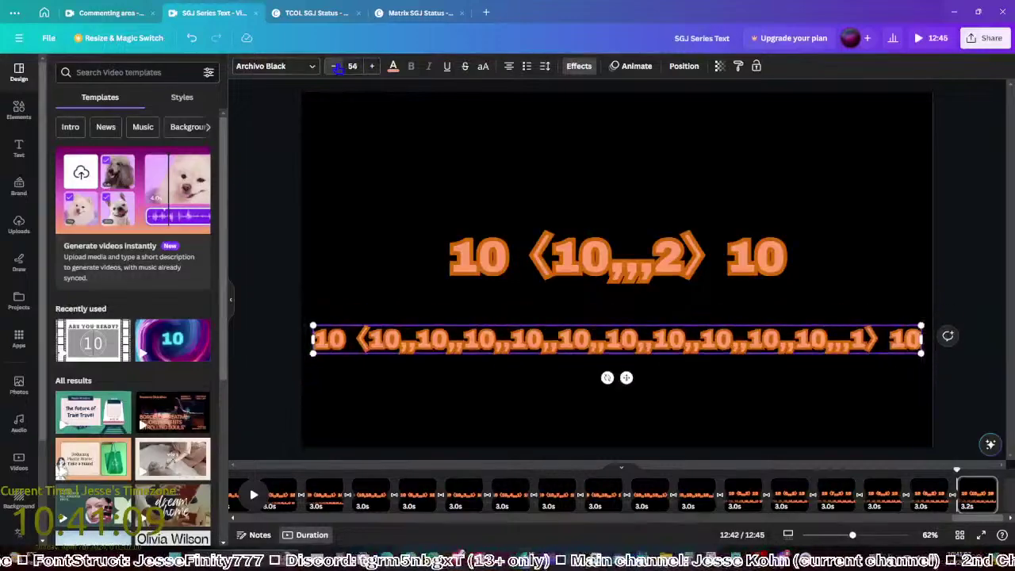
pyautogui.click(339, 68)
pyautogui.click(339, 68)
pyautogui.click(370, 68)
pyautogui.click(370, 68)
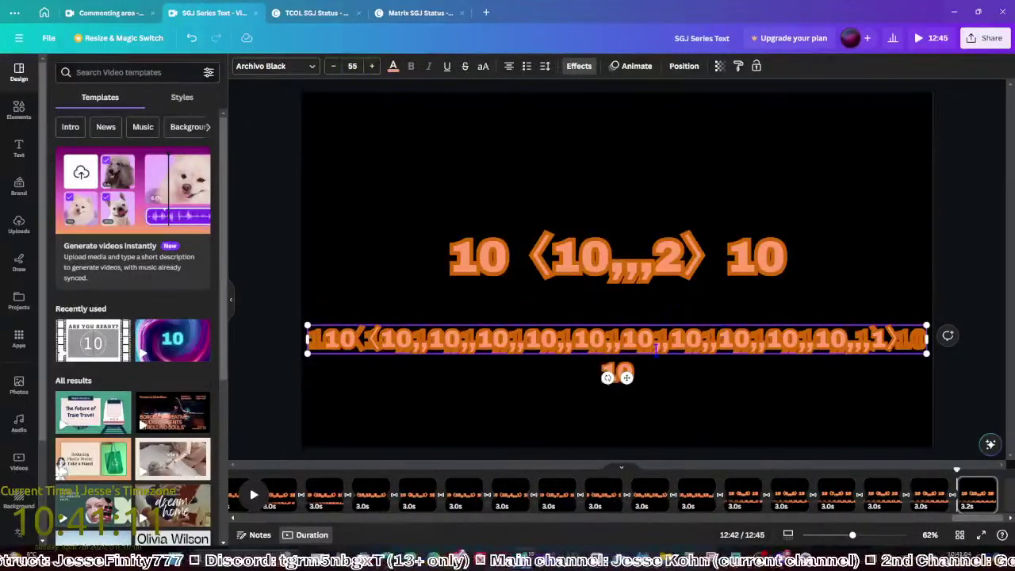
pyautogui.click(930, 416)
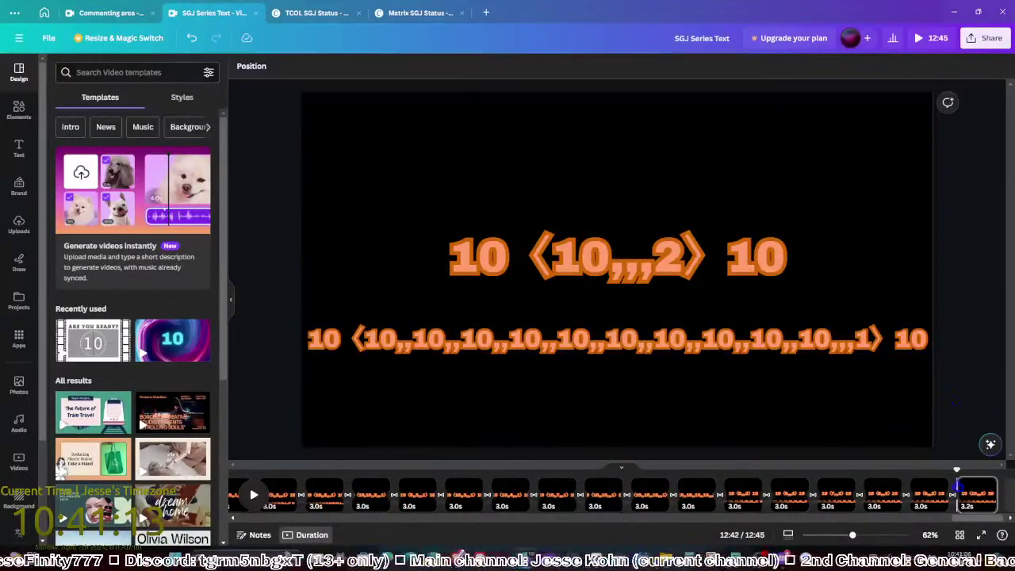
pyautogui.click(863, 358)
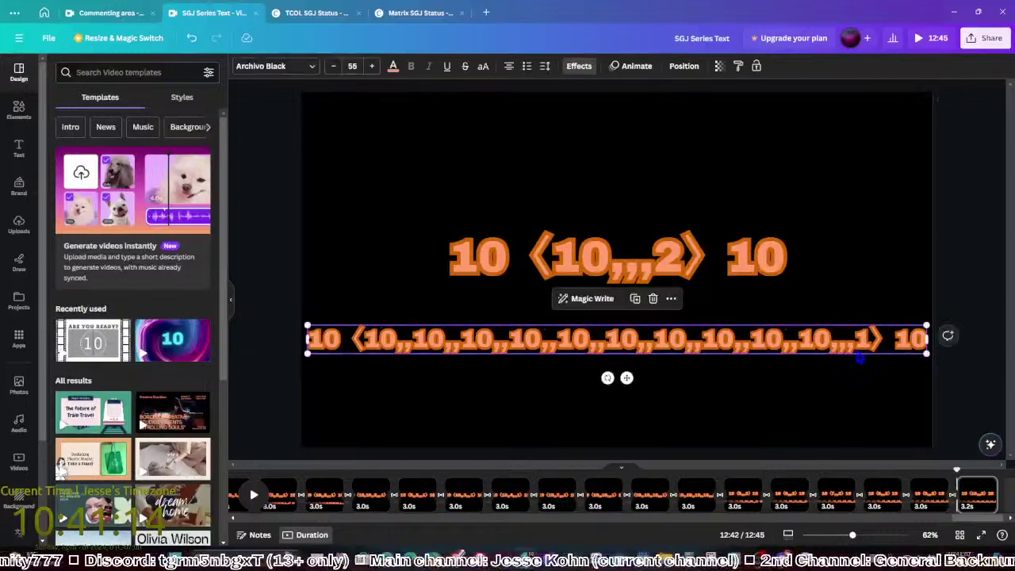
pyautogui.click(958, 408)
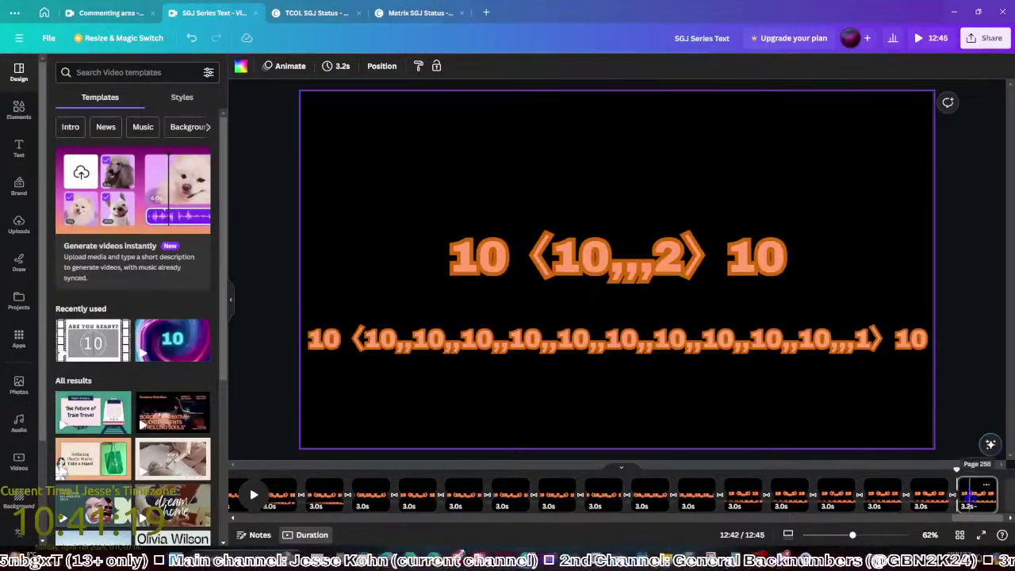
pyautogui.click(706, 341)
pyautogui.press('Delete')
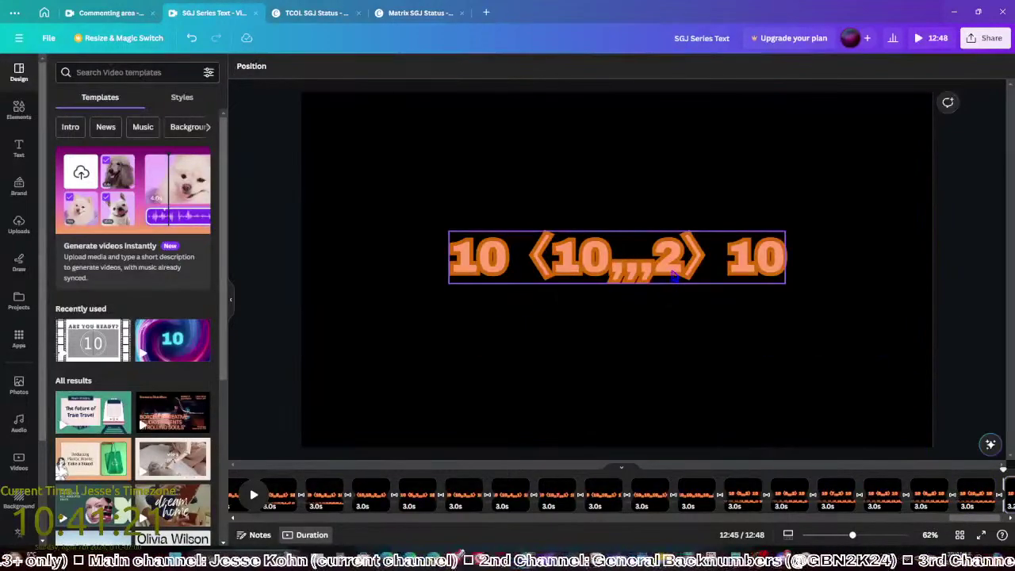
pyautogui.hotkey('ctrl', 'z')
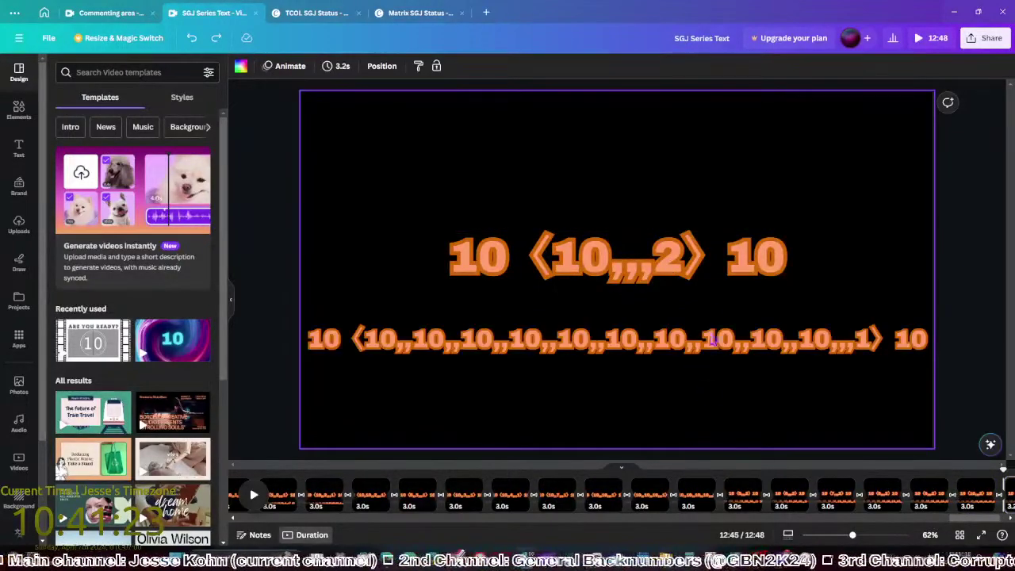
# Change the ending inside the upper line's brackets so it reads "10〈10,,,,1〉10"
pyautogui.click(682, 268)
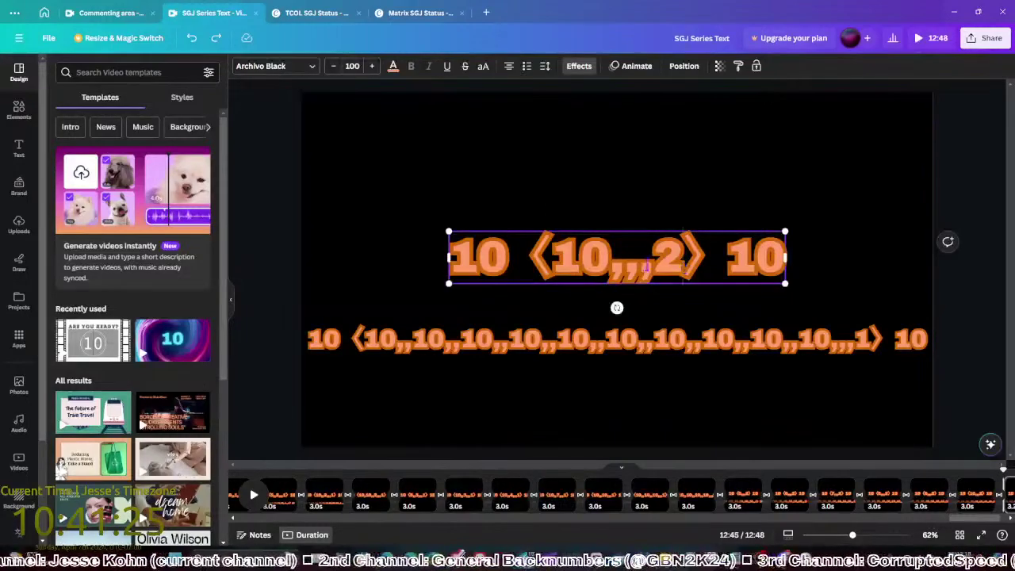
pyautogui.doubleClick(671, 259)
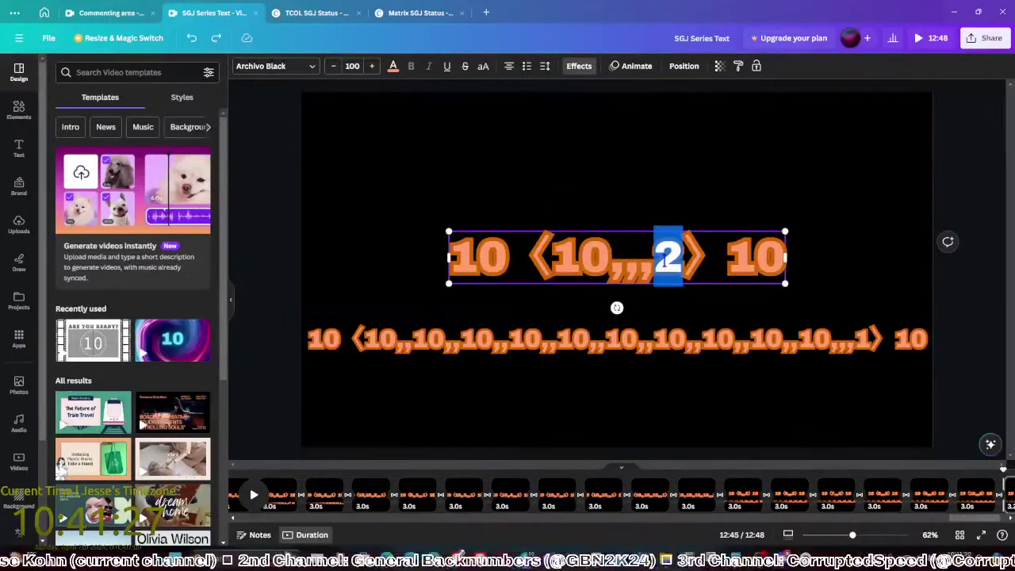
pyautogui.write('1')
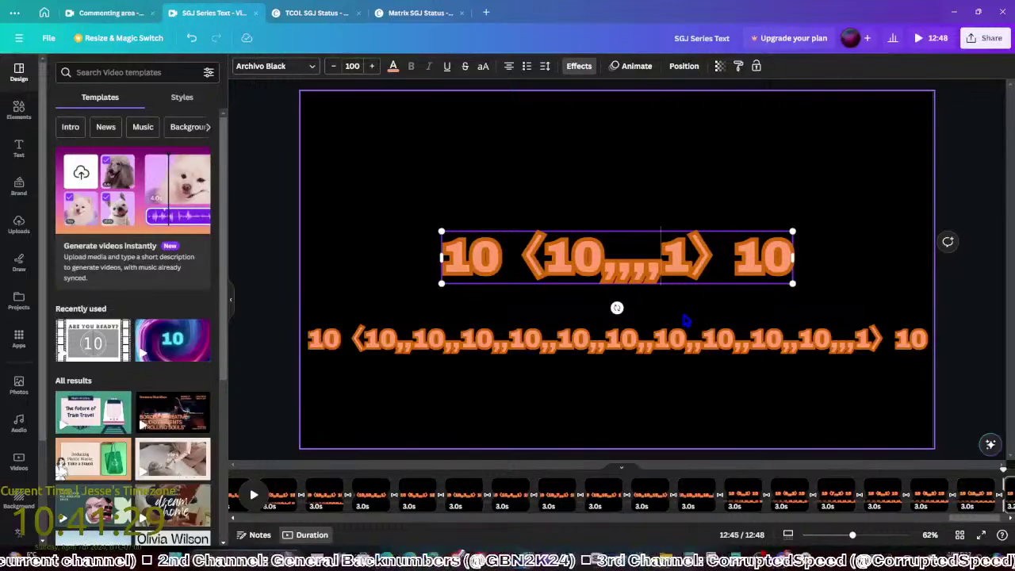
pyautogui.click(709, 337)
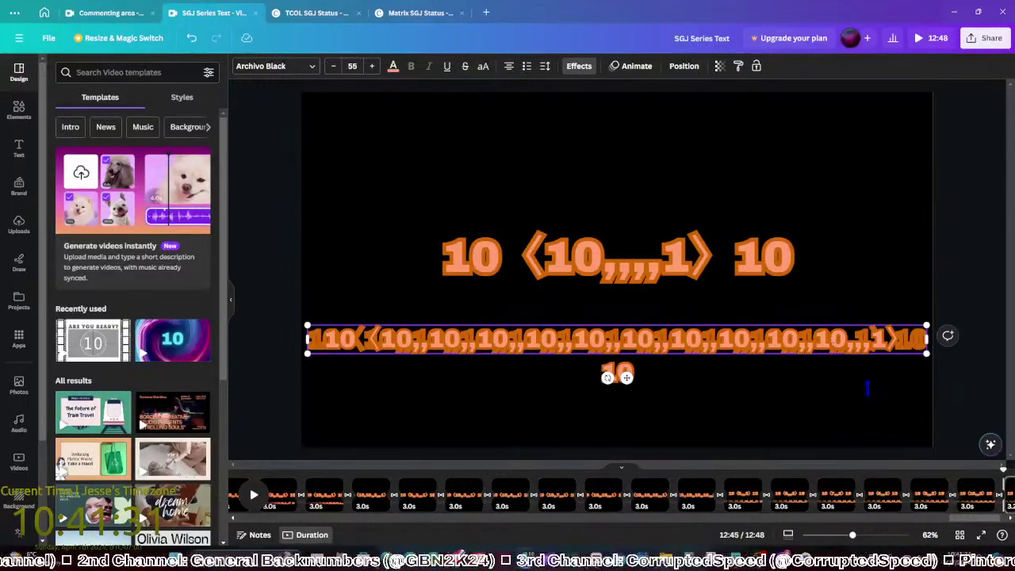
pyautogui.click(873, 400)
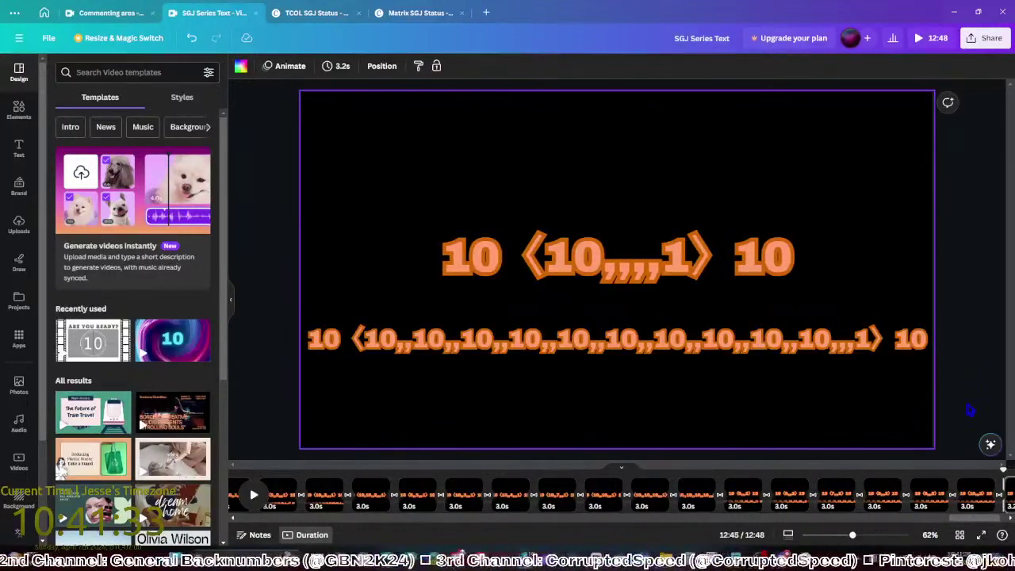
# Rewrite the contents of the upper line's brackets so it reads "10〈5,,,1,,,1〉10"
pyautogui.click(687, 274)
pyautogui.click(687, 274)
pyautogui.press('BackSpace')
pyautogui.press('BackSpace')
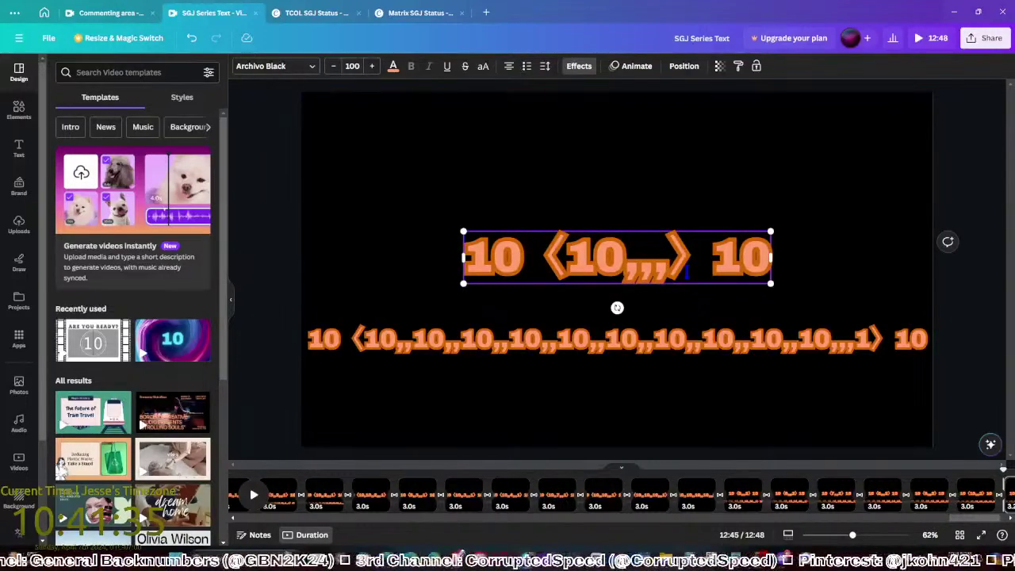
pyautogui.write('1,,,1')
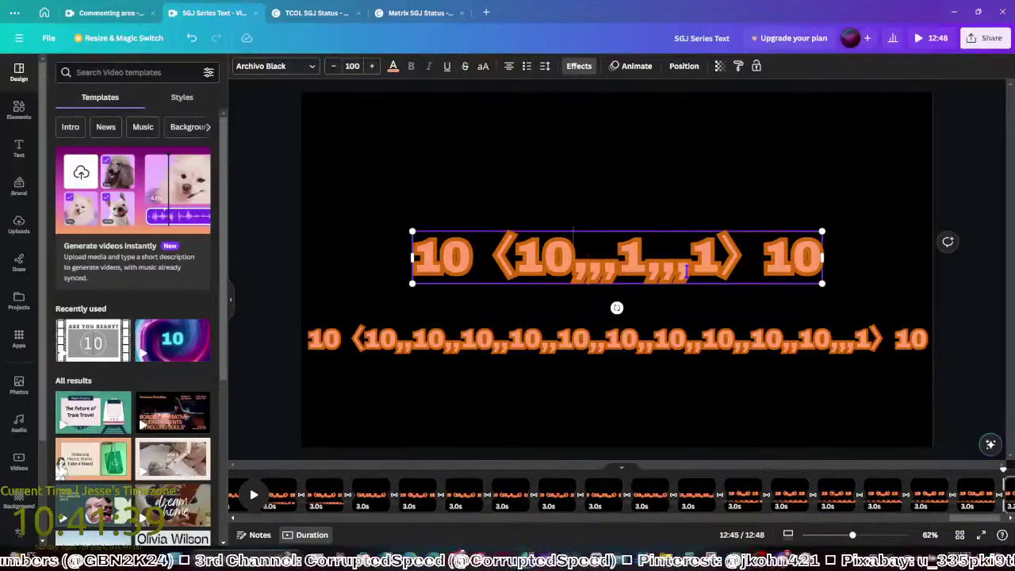
pyautogui.press('BackSpace')
pyautogui.press('BackSpace')
pyautogui.write('5')
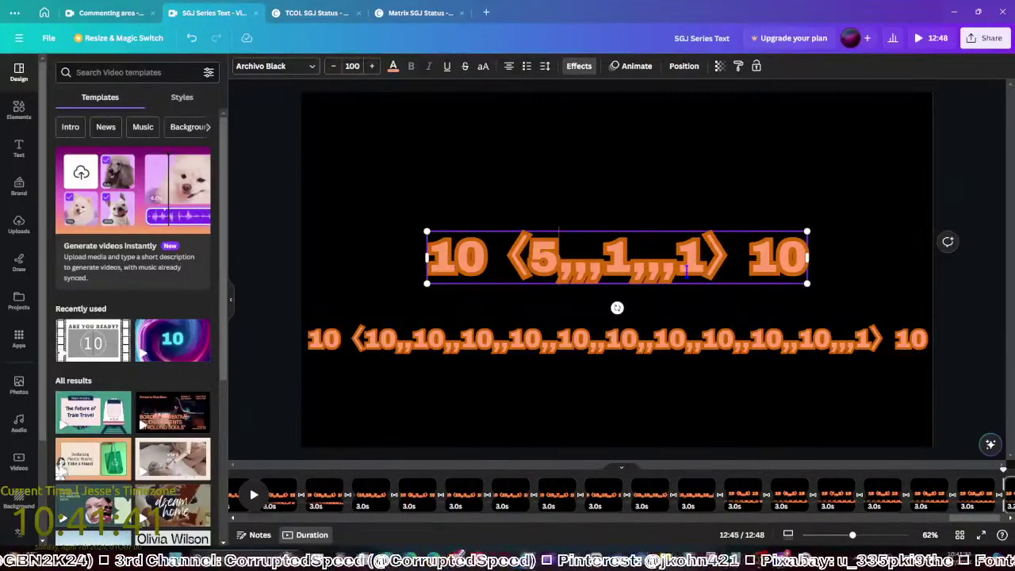
# Clear everything between the lower line's brackets and set its font size to 56
pyautogui.click(738, 341)
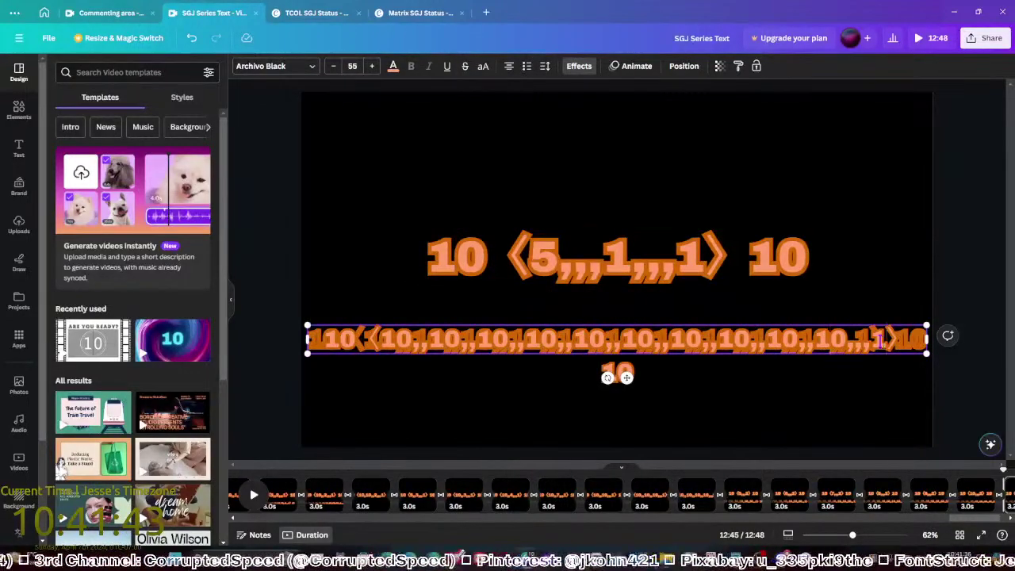
pyautogui.moveTo(879, 341); pyautogui.dragTo(389, 343)
pyautogui.press('BackSpace')
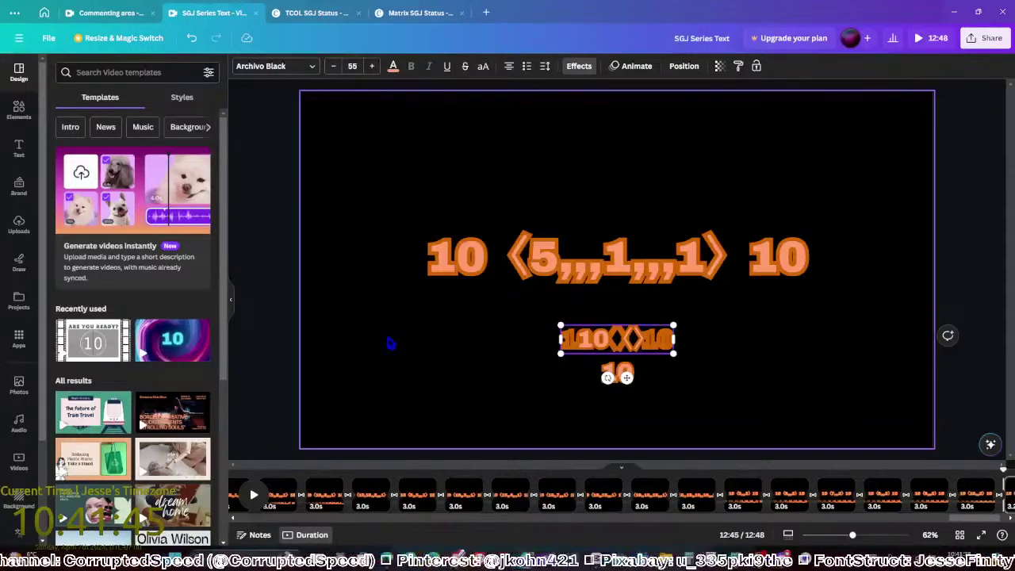
pyautogui.click(471, 351)
pyautogui.click(609, 340)
pyautogui.click(610, 340)
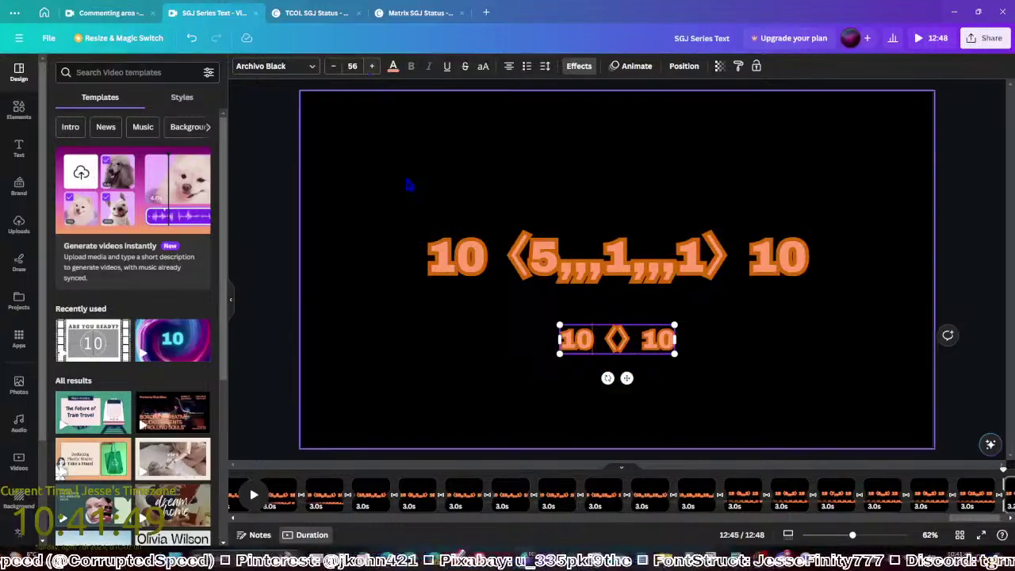
# Enter "10,,10" between the lower line's empty brackets
pyautogui.click(618, 340)
pyautogui.click(617, 340)
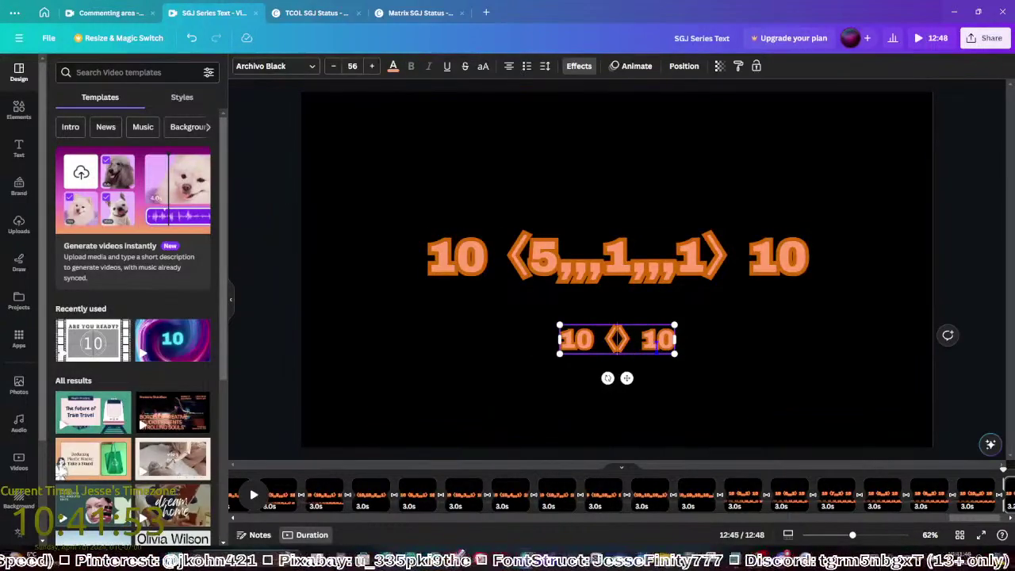
pyautogui.write('10')
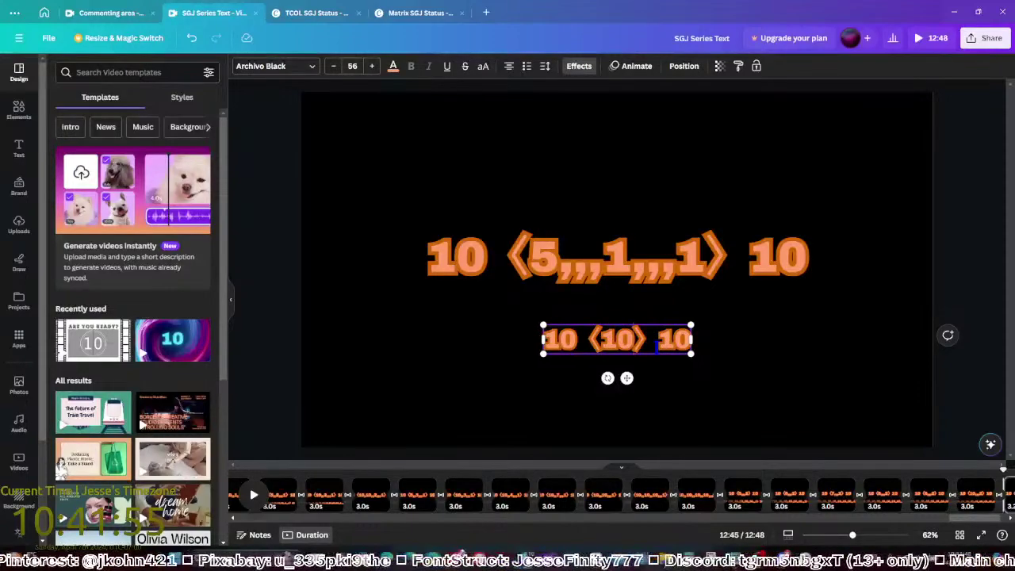
pyautogui.write(',,10')
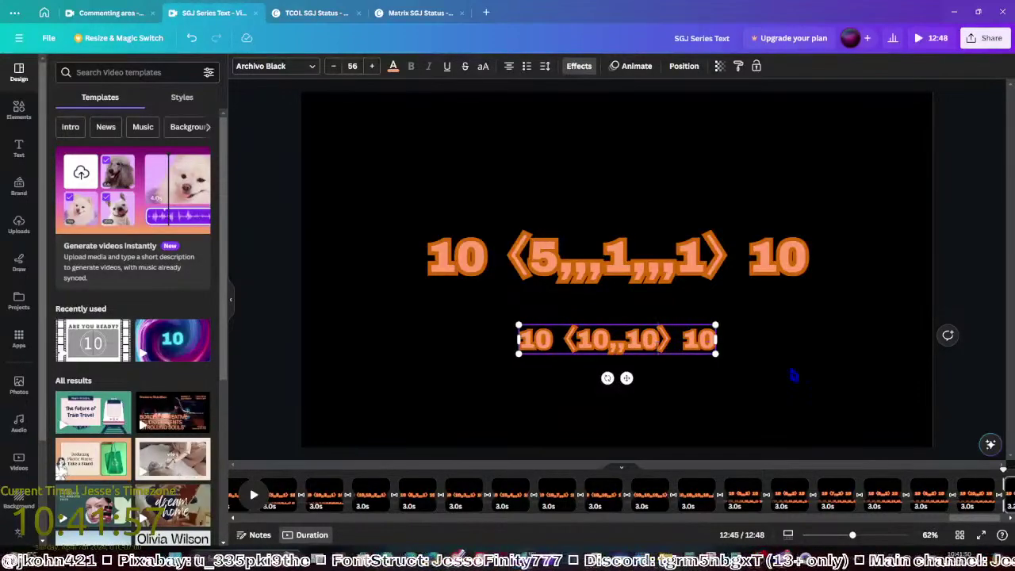
pyautogui.click(944, 393)
pyautogui.scroll(1, 949, 393)
pyautogui.scroll(-1, 949, 394)
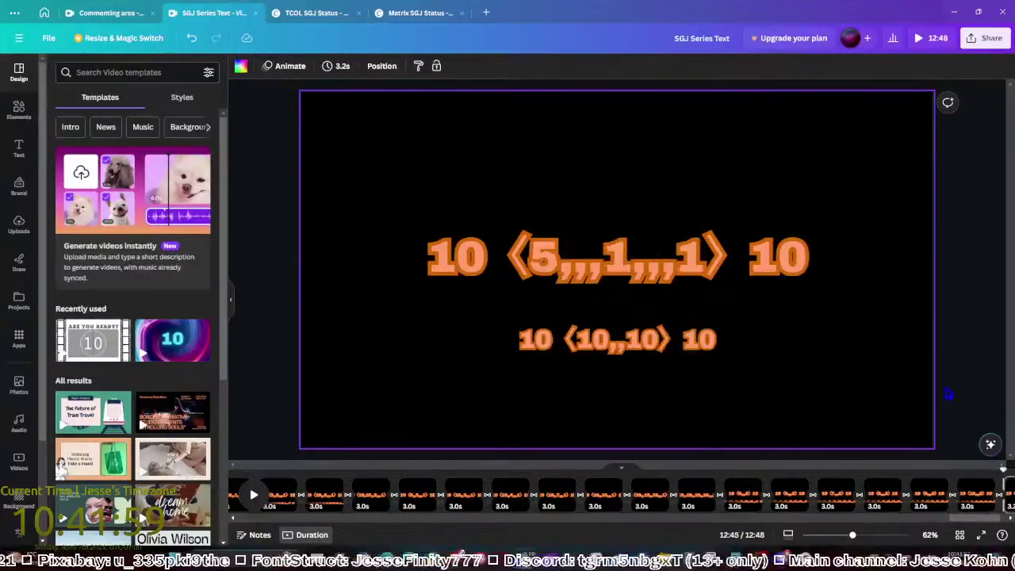
# Insert a third comma between the lower line's bracketed tens and append ",,10,,10,,10,,10" before the closing bracket
pyautogui.click(622, 343)
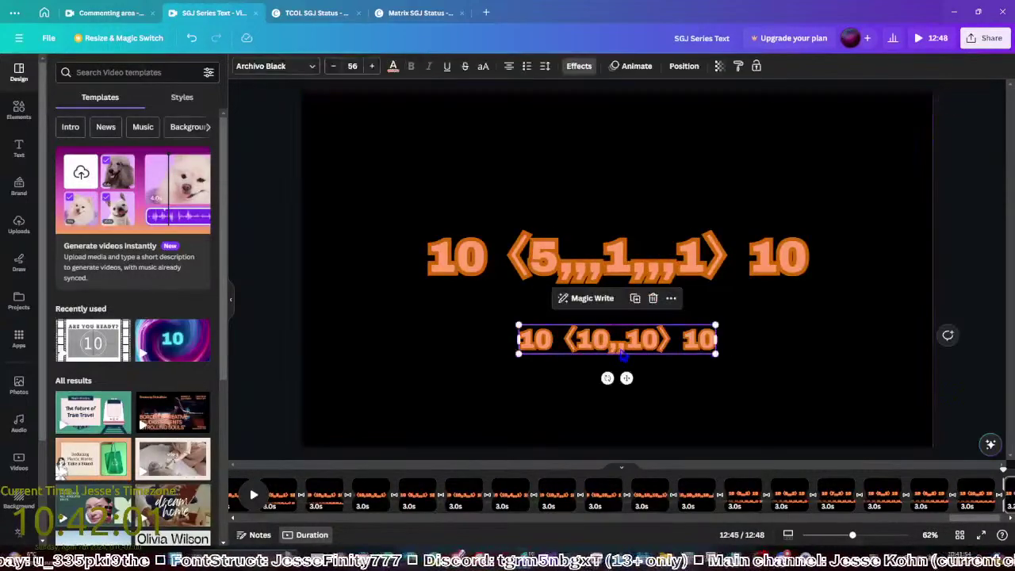
pyautogui.click(616, 347)
pyautogui.write(',')
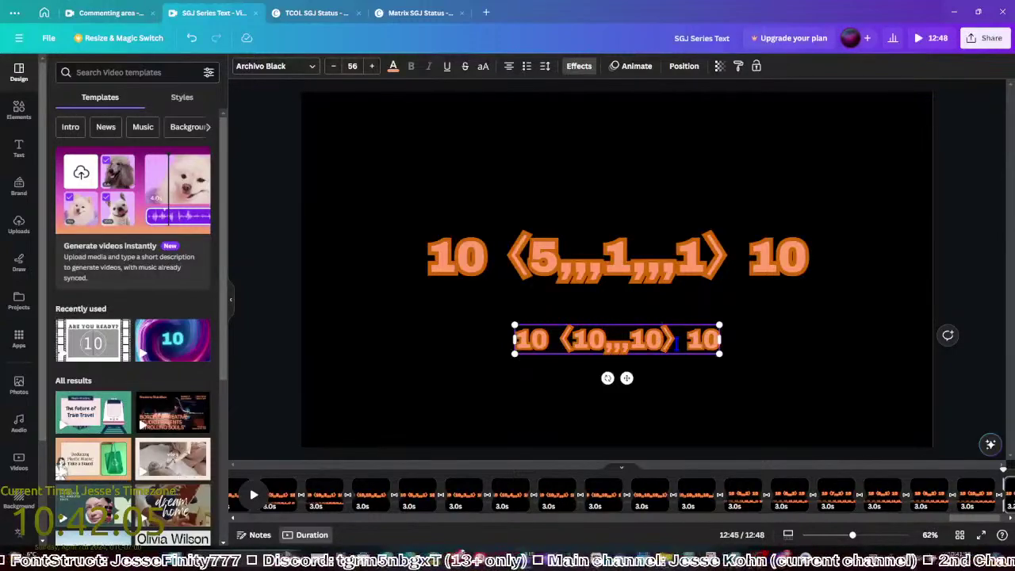
pyautogui.write(',,10,,')
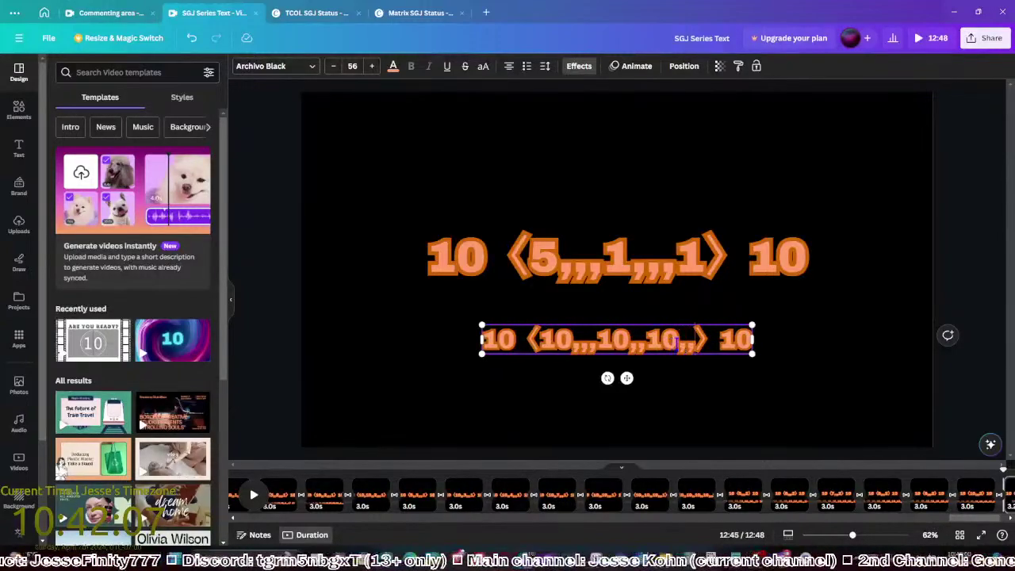
pyautogui.write('10,,10,,1')
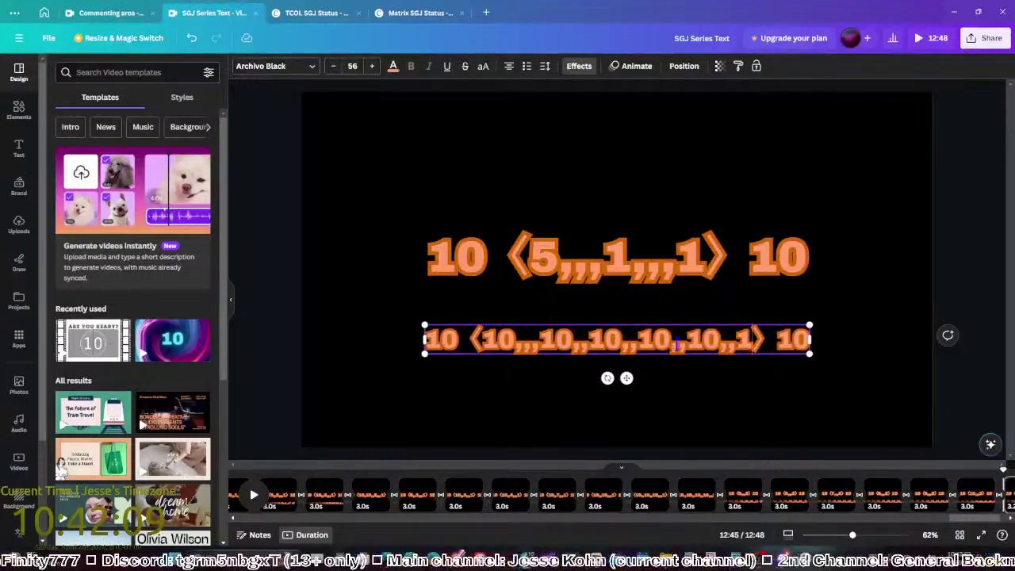
pyautogui.write('0')
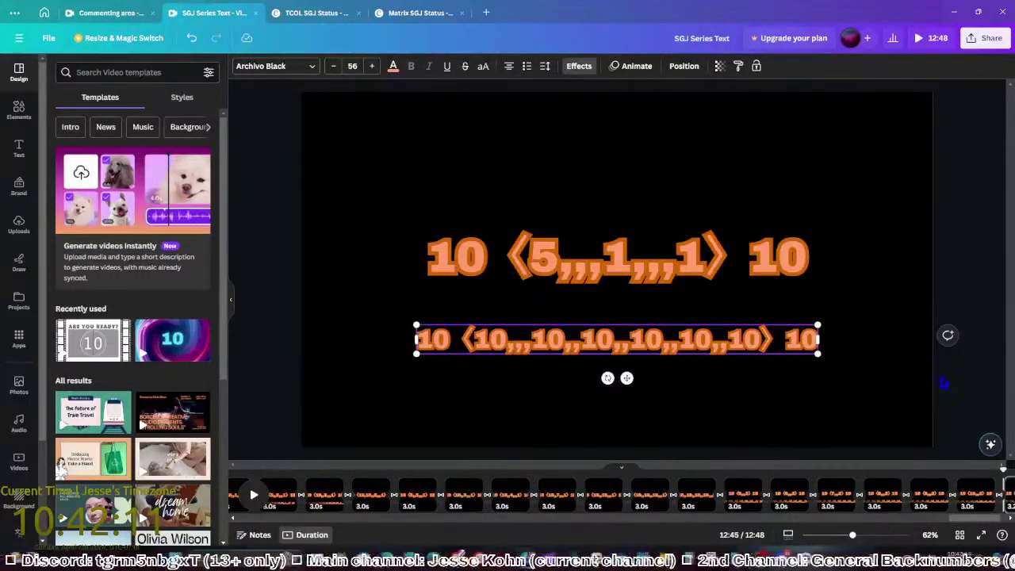
# Duplicate the last page and change the first number inside the upper line's brackets to 6 on the copy
pyautogui.click(956, 428)
pyautogui.hscroll(2, 982, 519)
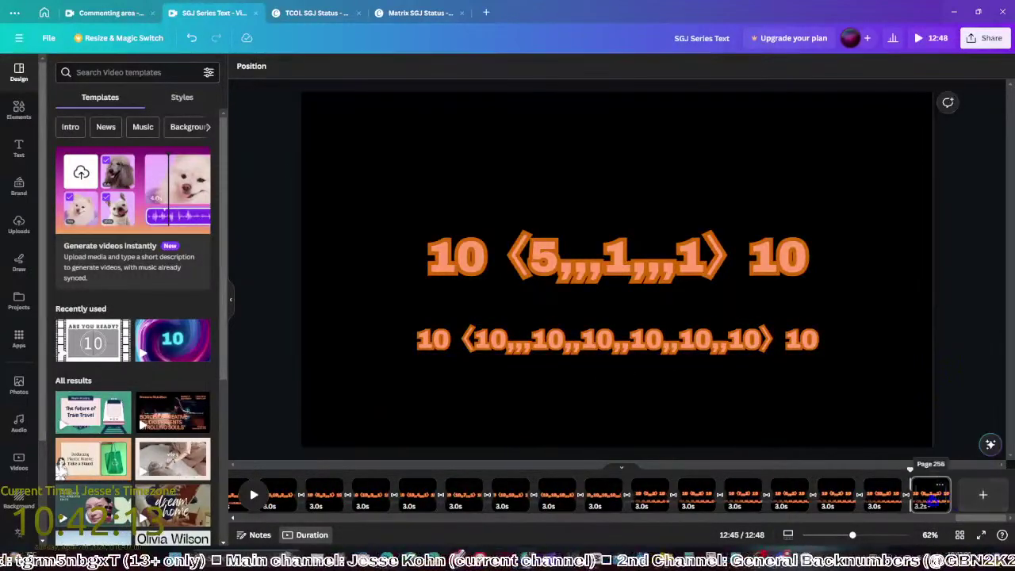
pyautogui.click(929, 493)
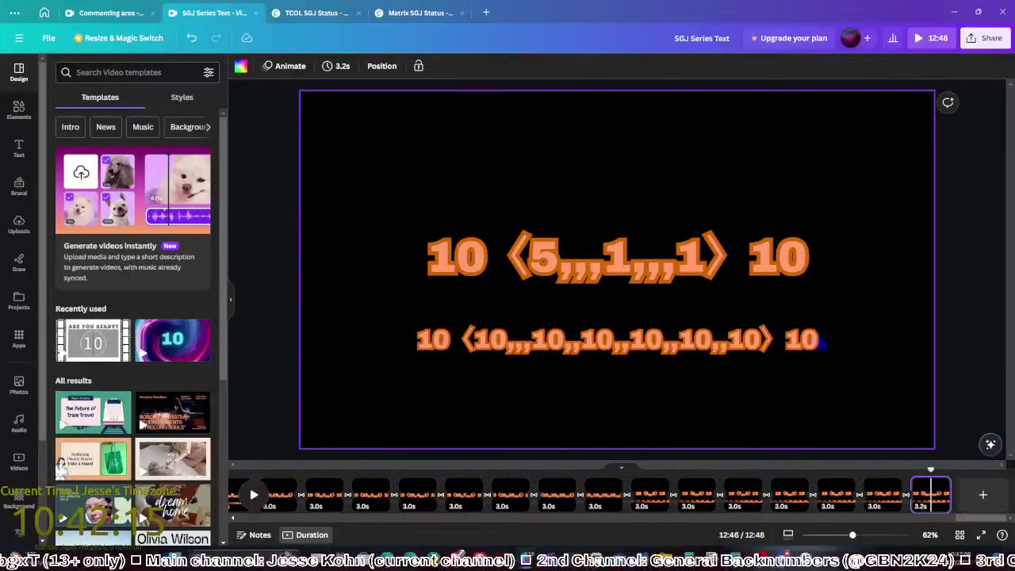
pyautogui.click(559, 271)
pyautogui.doubleClick(545, 258)
pyautogui.write('6')
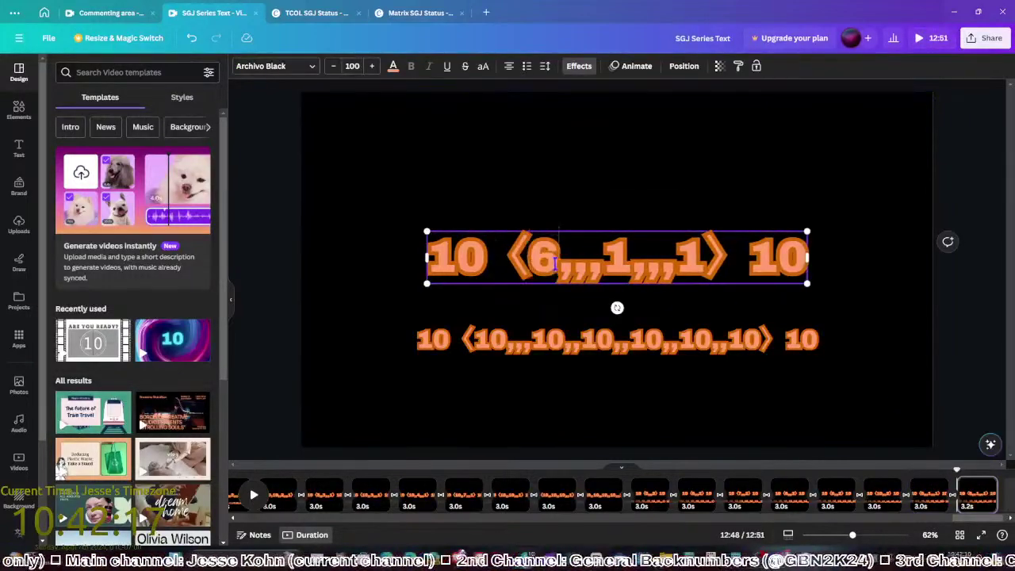
# Append ",,10" before the closing bracket of the lower line
pyautogui.click(726, 343)
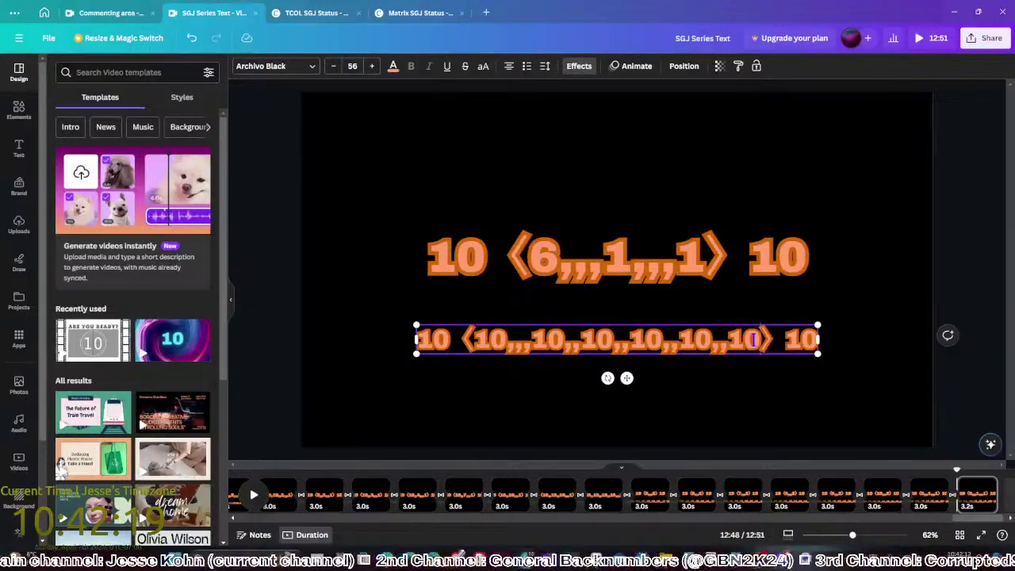
pyautogui.click(754, 340)
pyautogui.write(',,10')
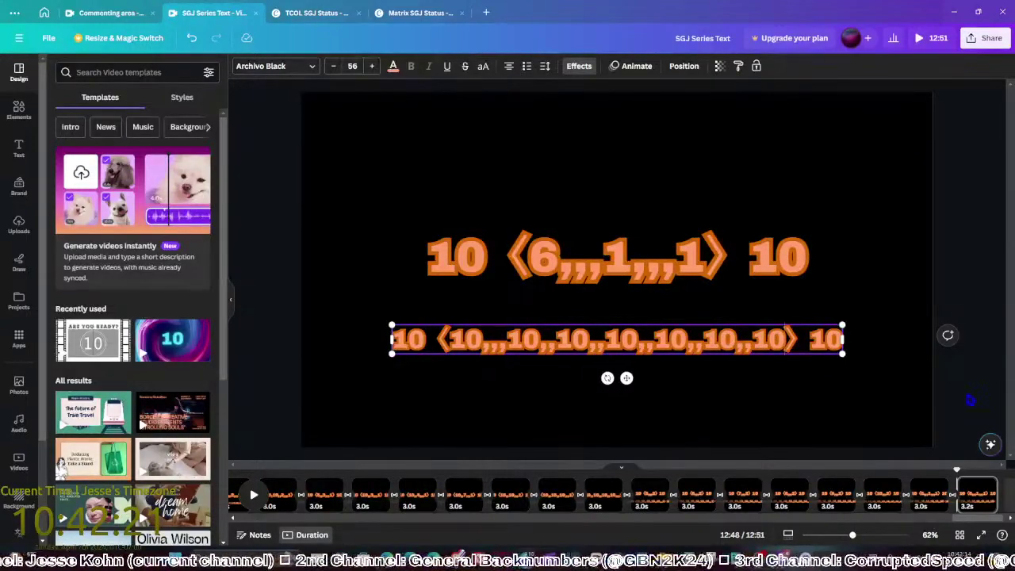
pyautogui.click(969, 400)
# On a duplicate of the page, change the upper line's first bracketed number to 8 and append ",,10,,10" inside the lower line's brackets
pyautogui.click(868, 438)
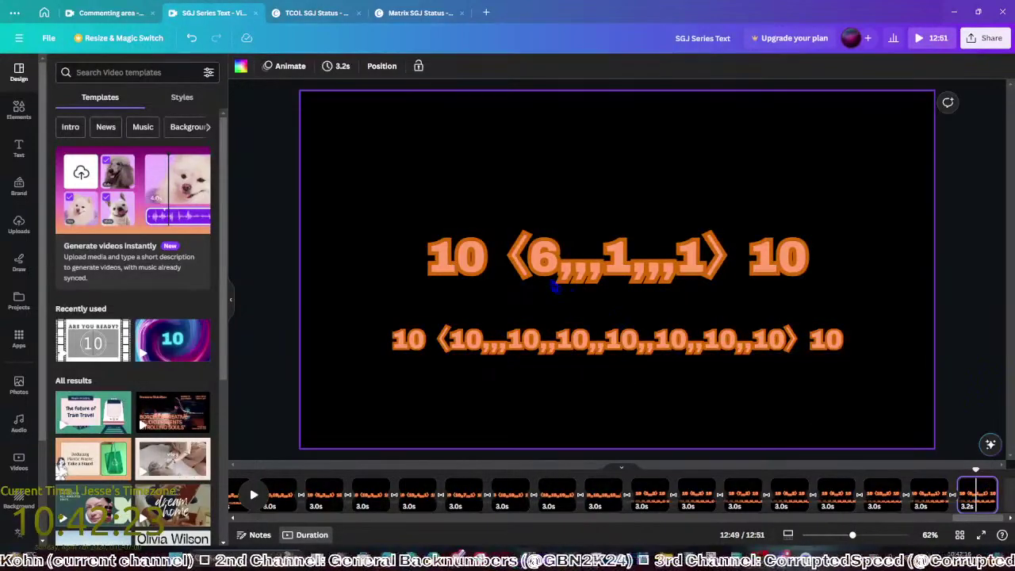
pyautogui.click(559, 279)
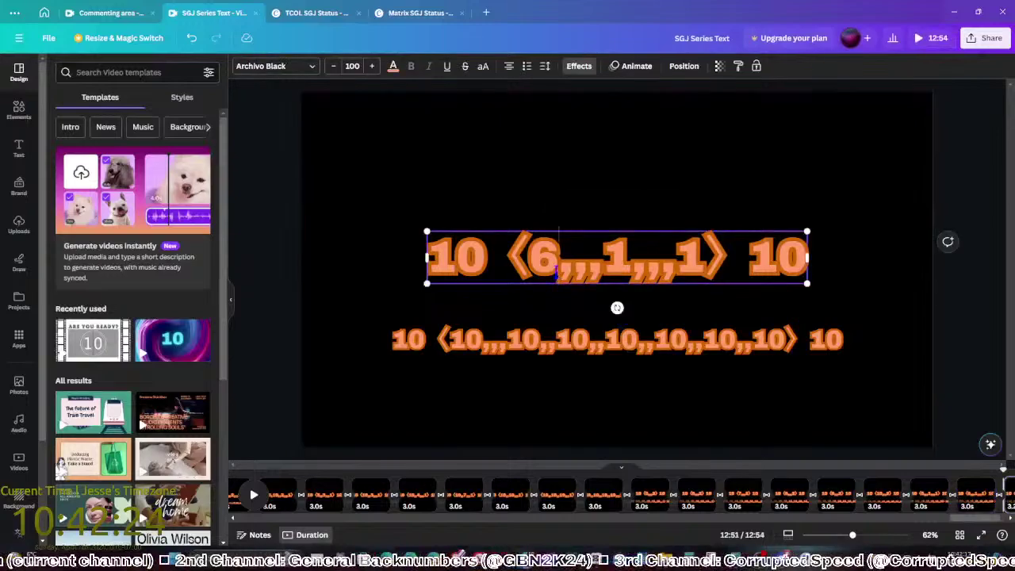
pyautogui.click(783, 344)
pyautogui.write(',,10,,1')
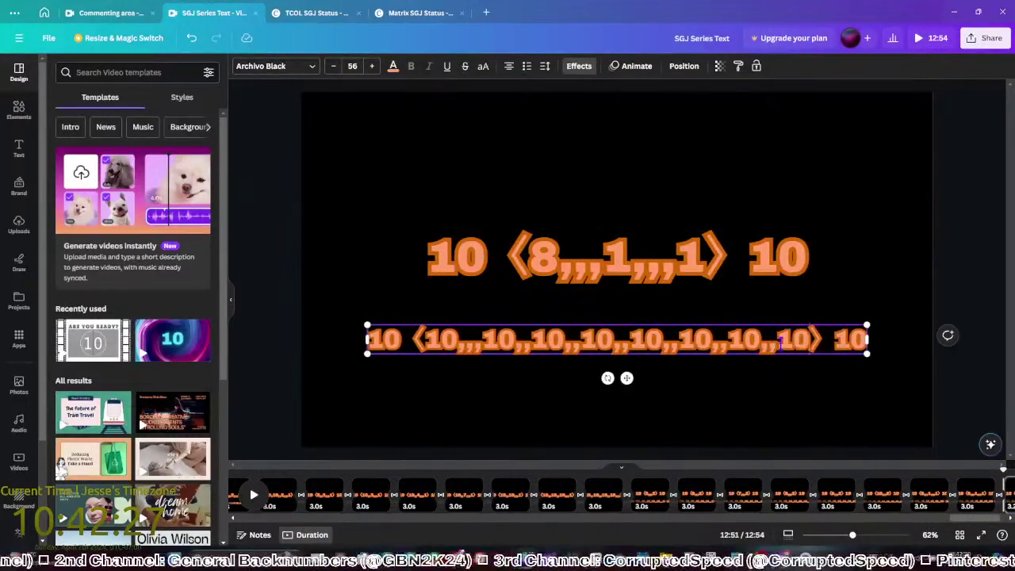
pyautogui.write('0')
pyautogui.click(952, 421)
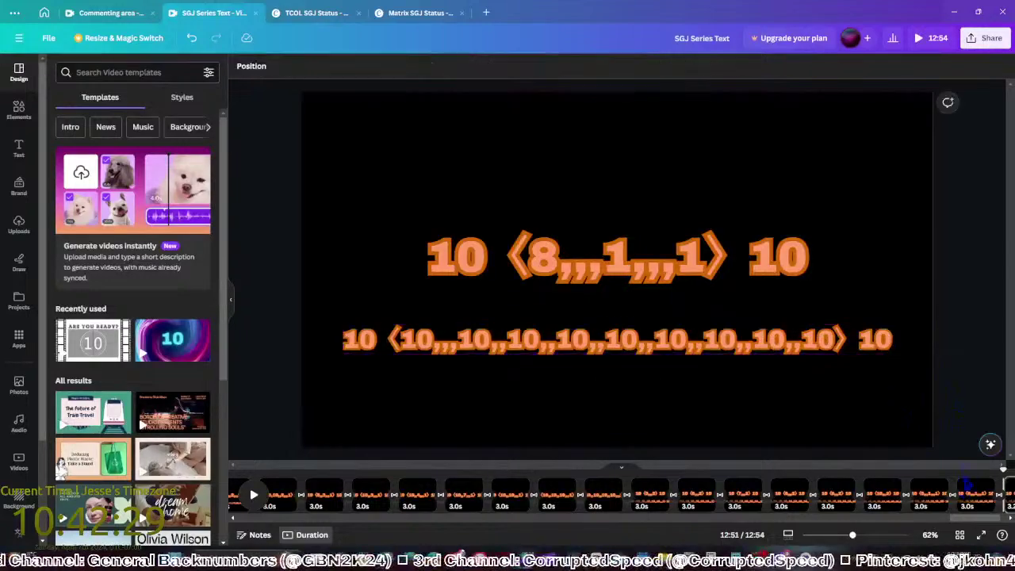
# Duplicate the page and change the first number inside the upper line's brackets to 10
pyautogui.hotkey('ctrl', 'd')
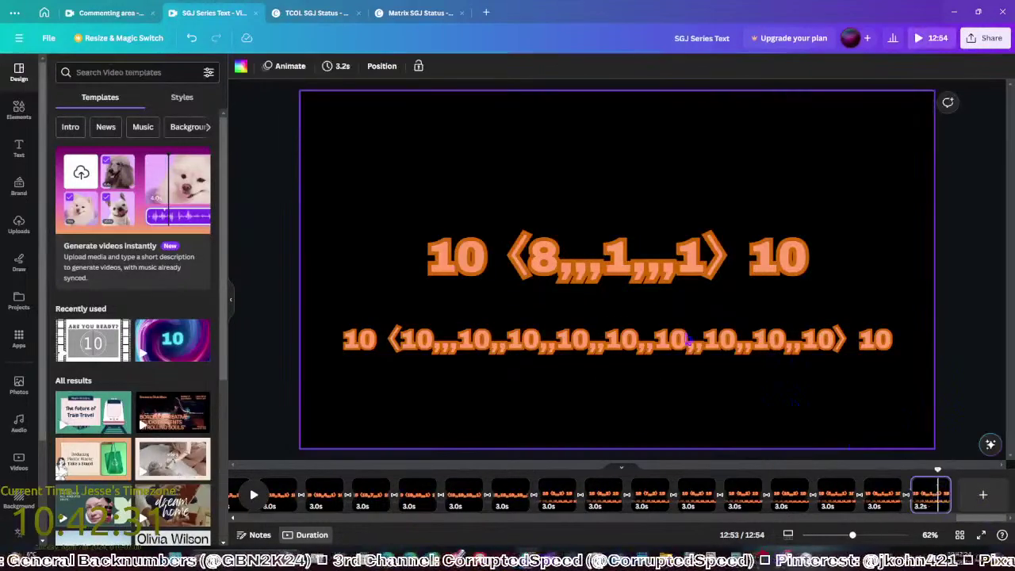
pyautogui.click(522, 275)
pyautogui.doubleClick(539, 262)
pyautogui.write('10')
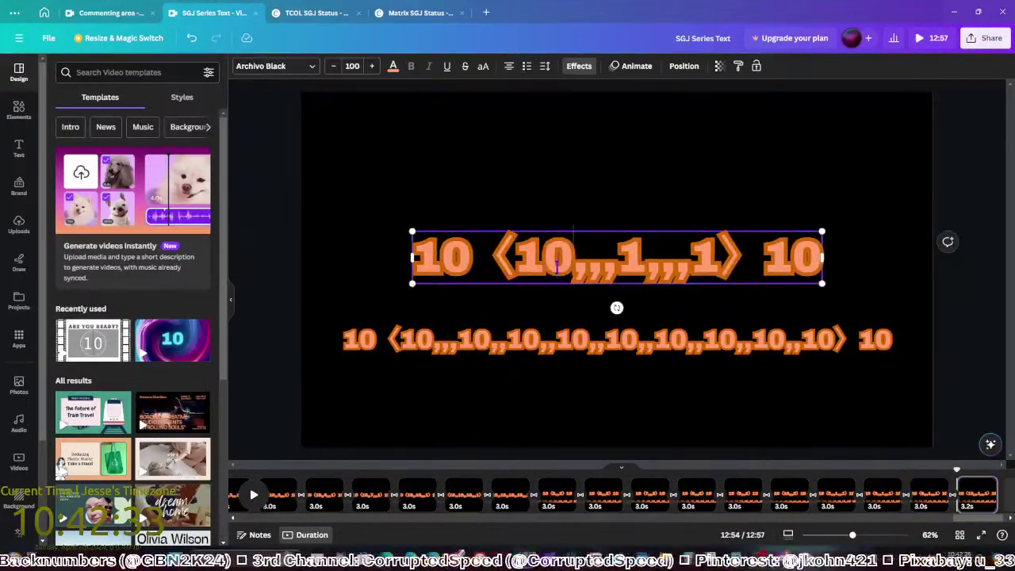
# Append ",,10,,10" before the lower line's closing bracket and reduce that line's font size to 54
pyautogui.click(833, 341)
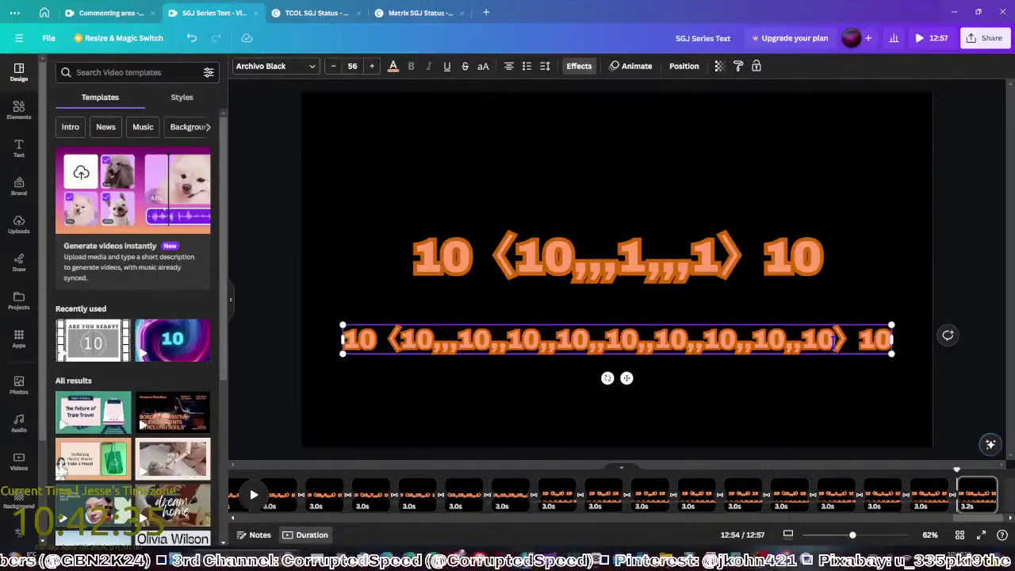
pyautogui.write(',,10,,10')
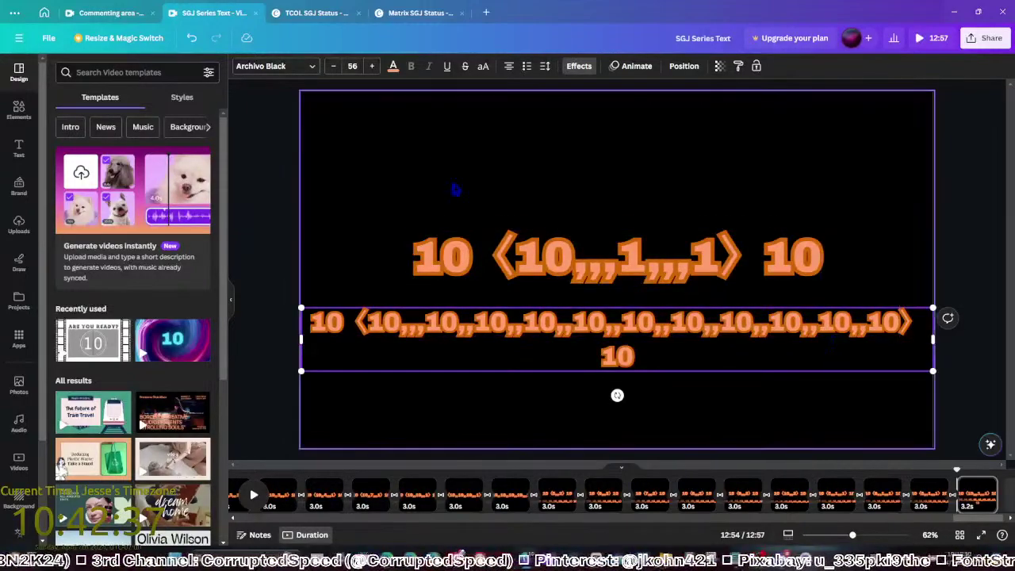
pyautogui.click(332, 66)
pyautogui.click(332, 65)
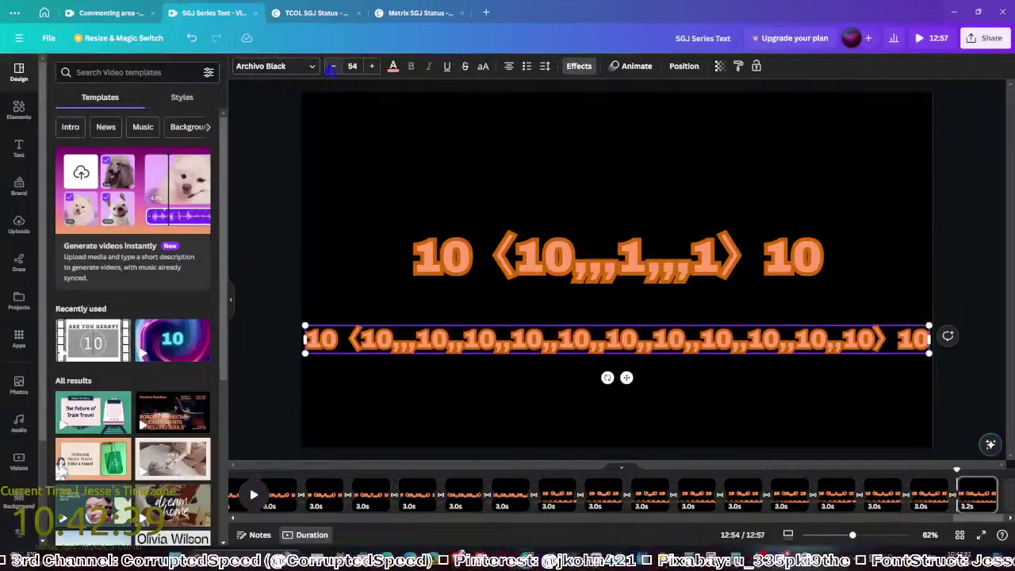
pyautogui.click(283, 181)
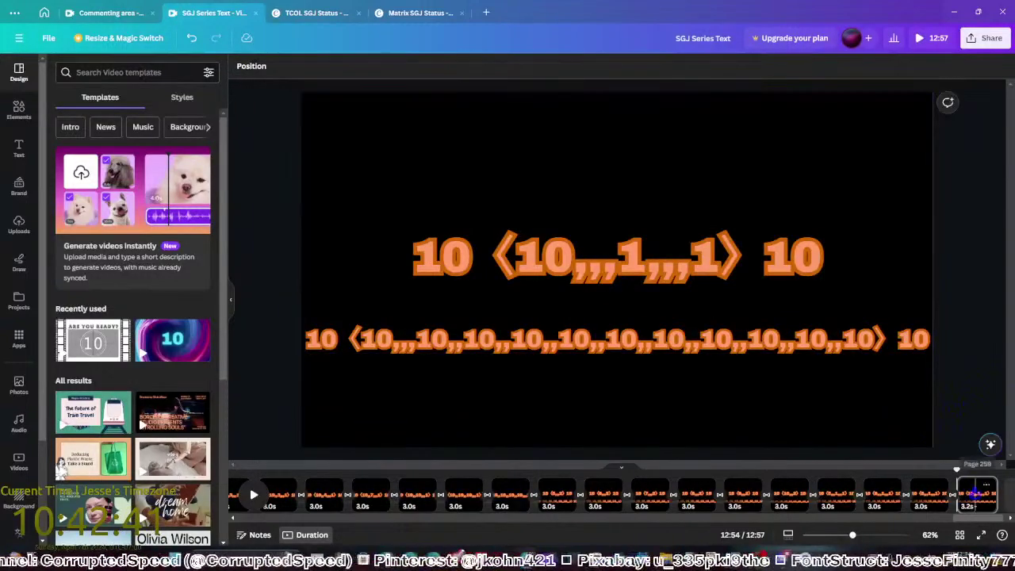
# On a duplicate of the page, delete the lower line and move the remaining line slightly down
pyautogui.click(772, 365)
pyautogui.click(689, 339)
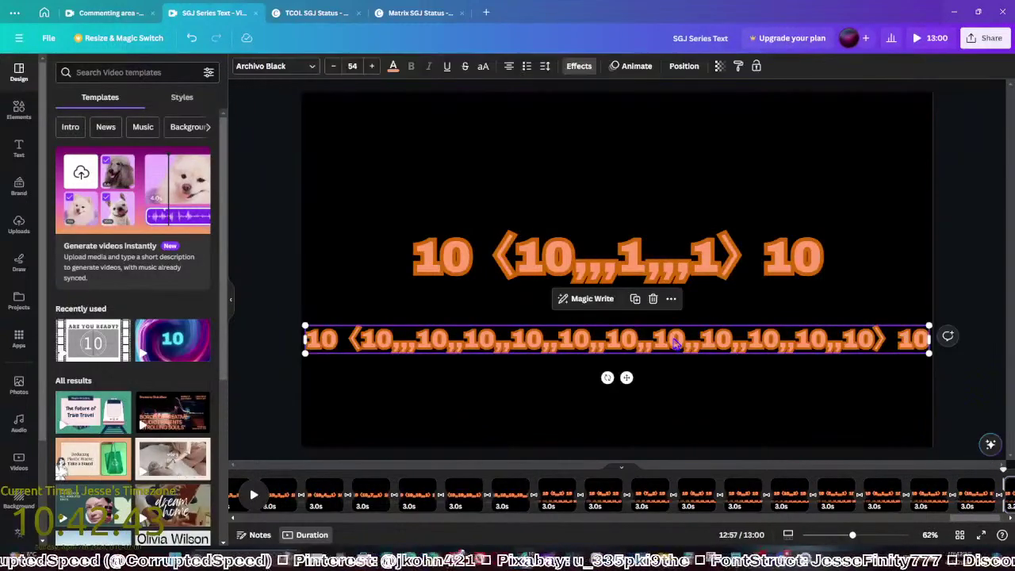
pyautogui.press('Delete')
pyautogui.moveTo(664, 276); pyautogui.dragTo(664, 287)
pyautogui.click(561, 500)
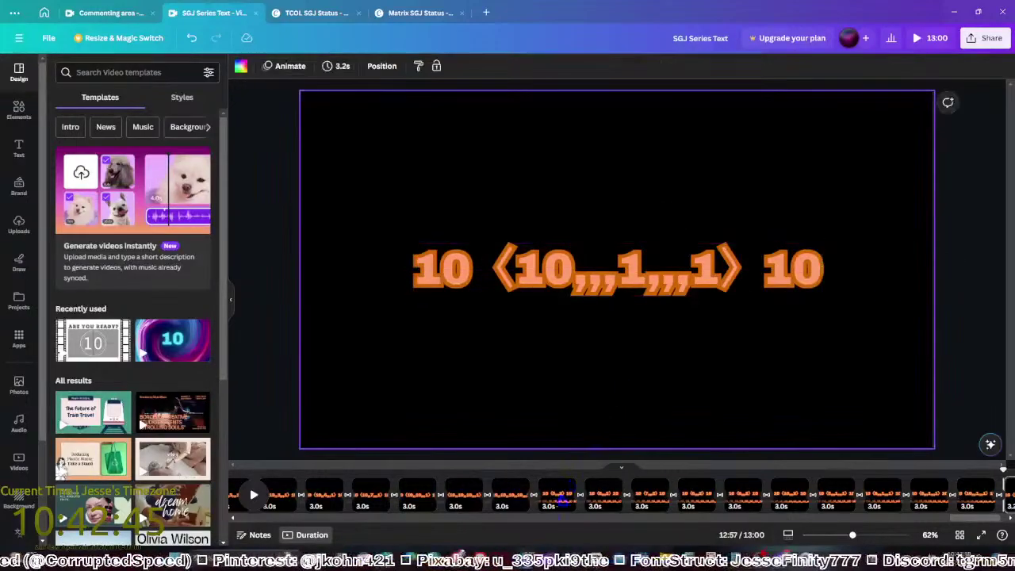
# Switch to the YouTube window, confirm continued playback of the paused video, and return to the Canva design
pyautogui.hotkey('alt', 'Tab')
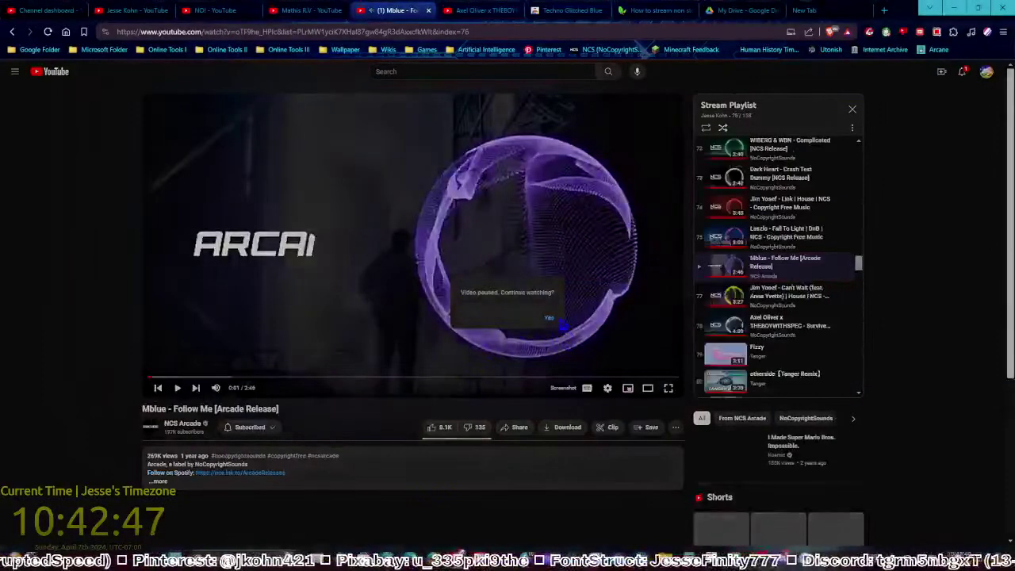
pyautogui.click(549, 318)
pyautogui.hotkey('alt', 'Tab')
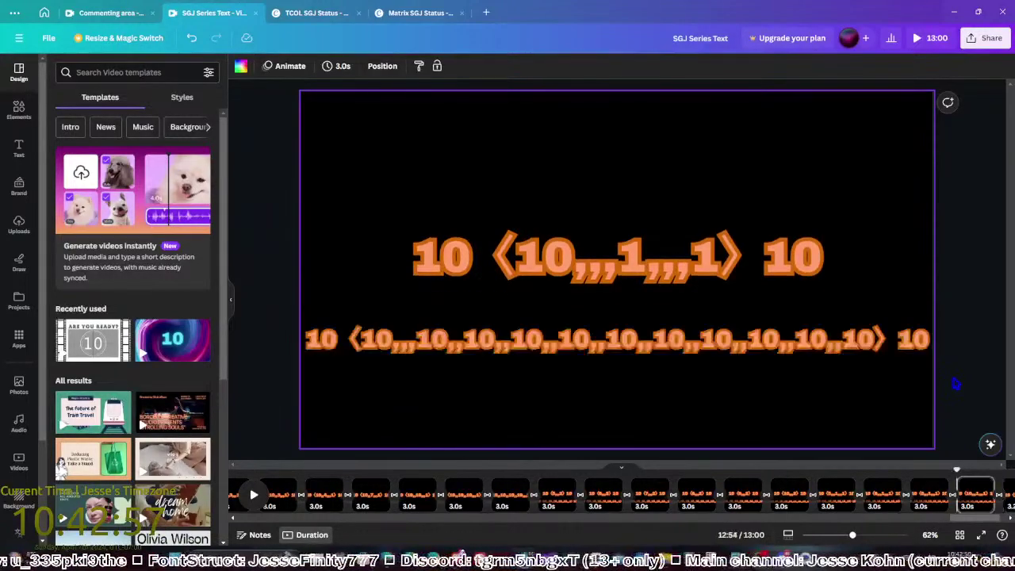
# Change both bracketed ones on the last page to tens so the line reads "10〈10,,,10,,,10〉10"
pyautogui.click(718, 290)
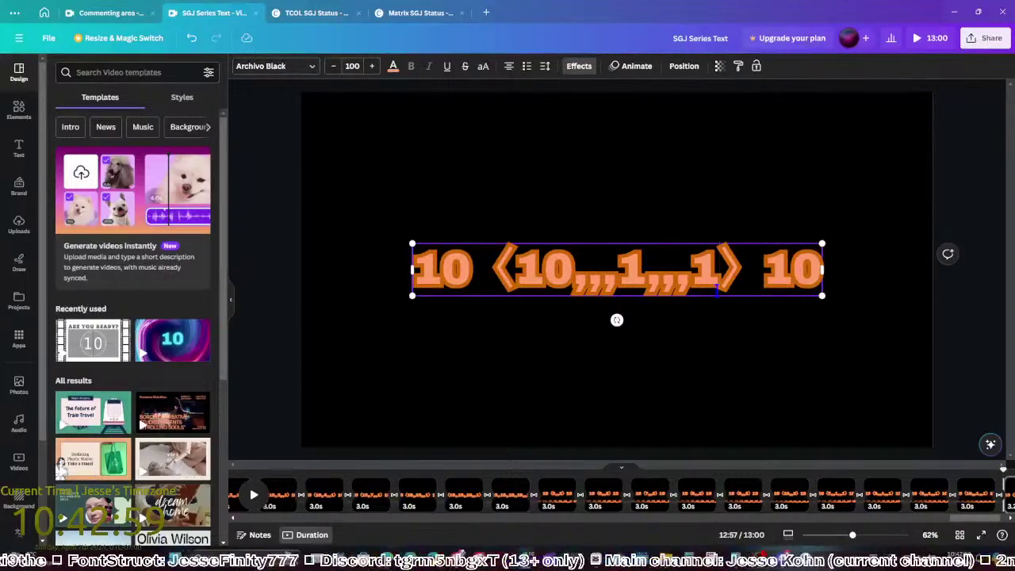
pyautogui.write('0 ⟨1')
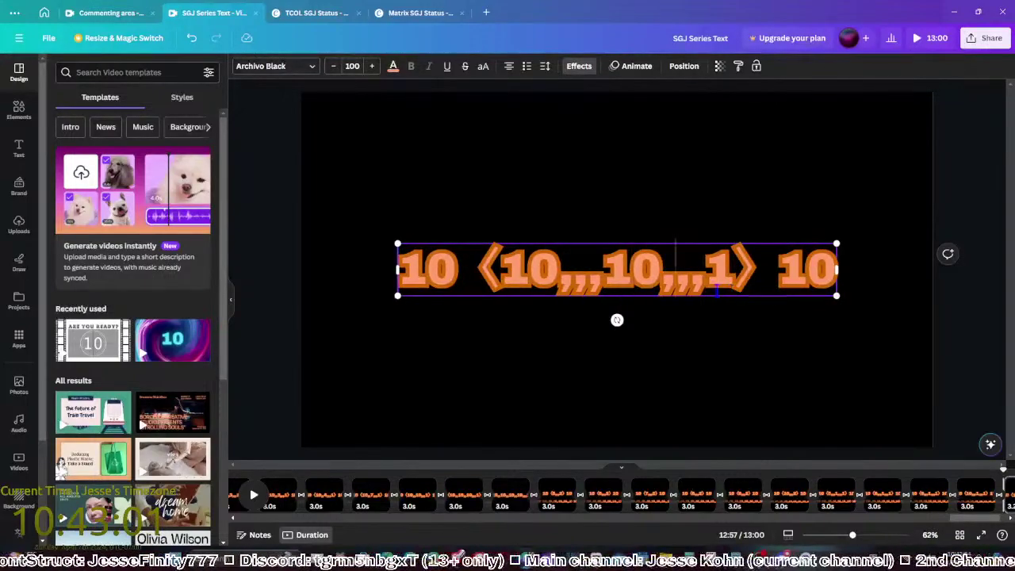
pyautogui.write('0')
pyautogui.press('Escape')
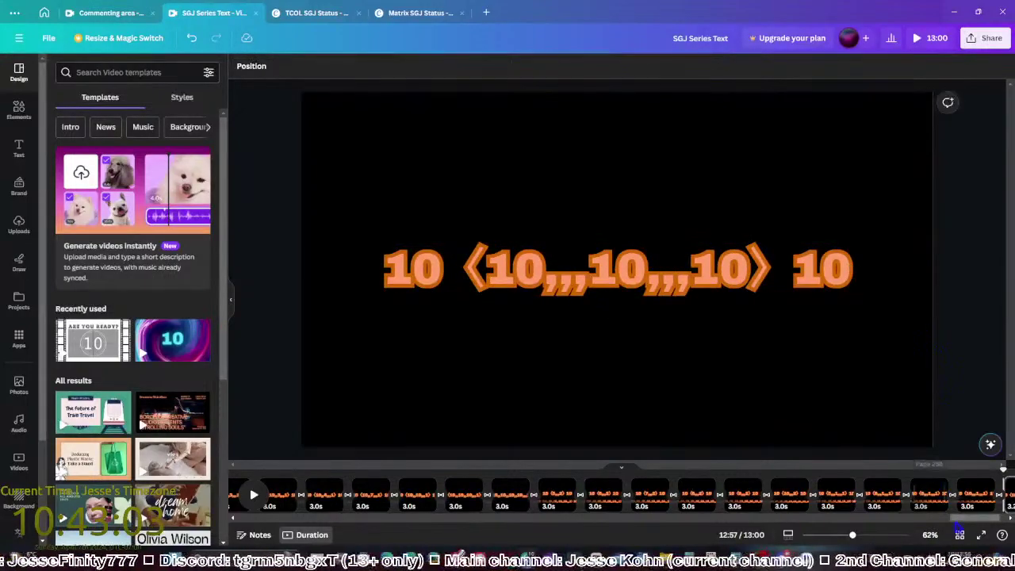
pyautogui.click(929, 494)
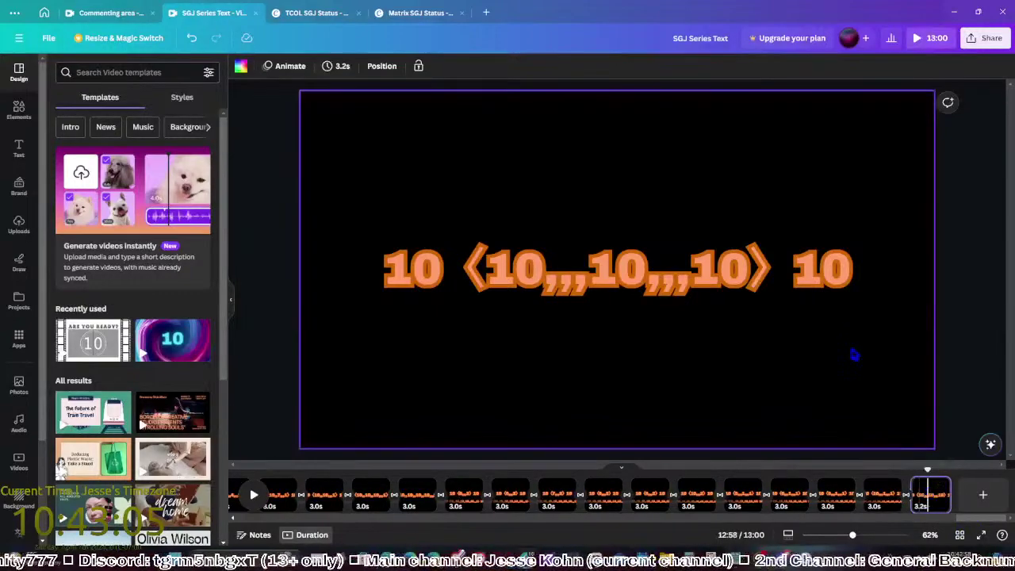
pyautogui.click(749, 273)
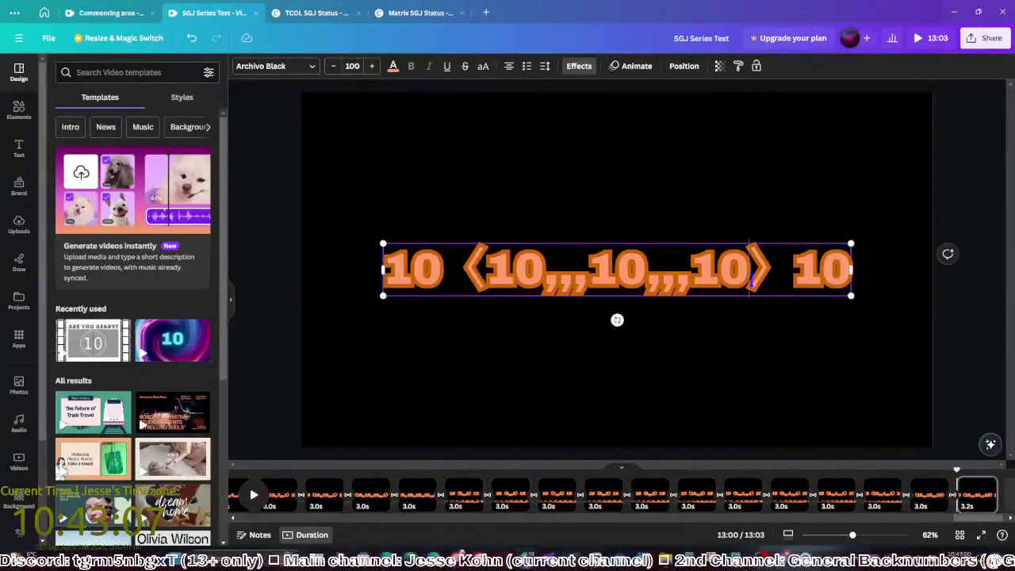
pyautogui.press('Escape')
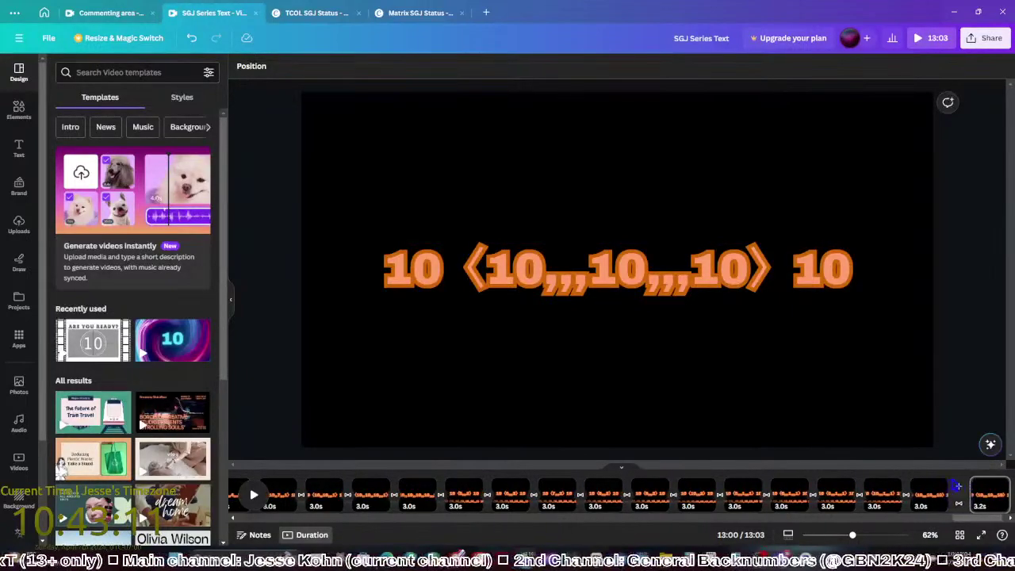
pyautogui.click(977, 493)
pyautogui.press('Delete')
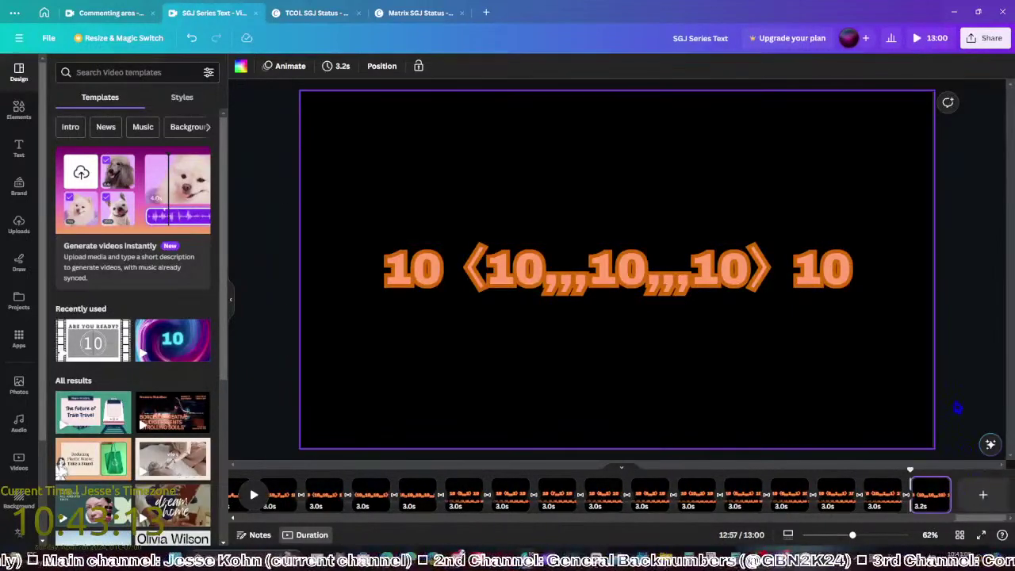
# Change the last two bracketed numbers on the final page so the line reads "10〈10,,,2,,,1〉10"
pyautogui.click(695, 280)
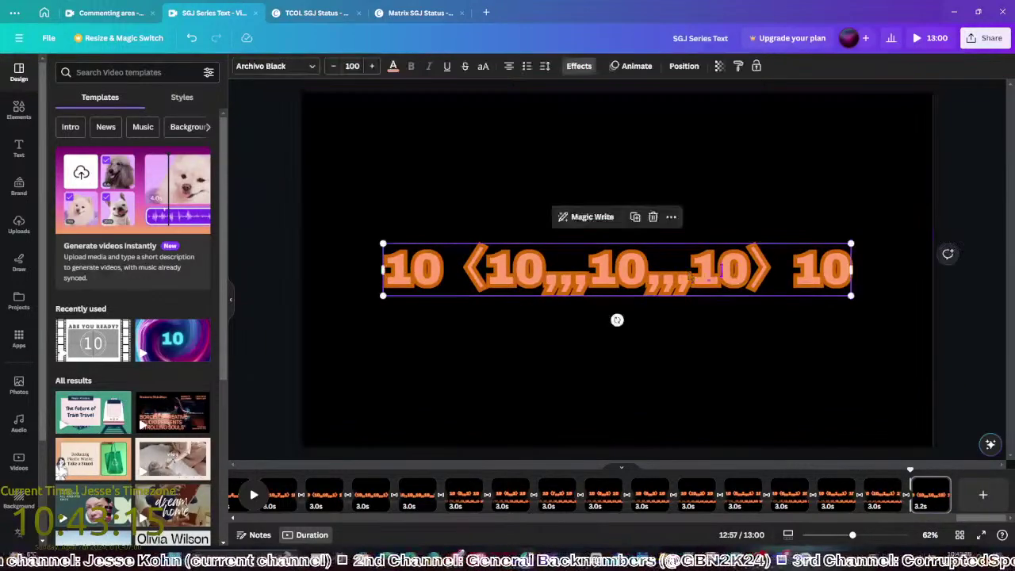
pyautogui.click(742, 272)
pyautogui.press('BackSpace')
pyautogui.press('Left')
pyautogui.press('Left')
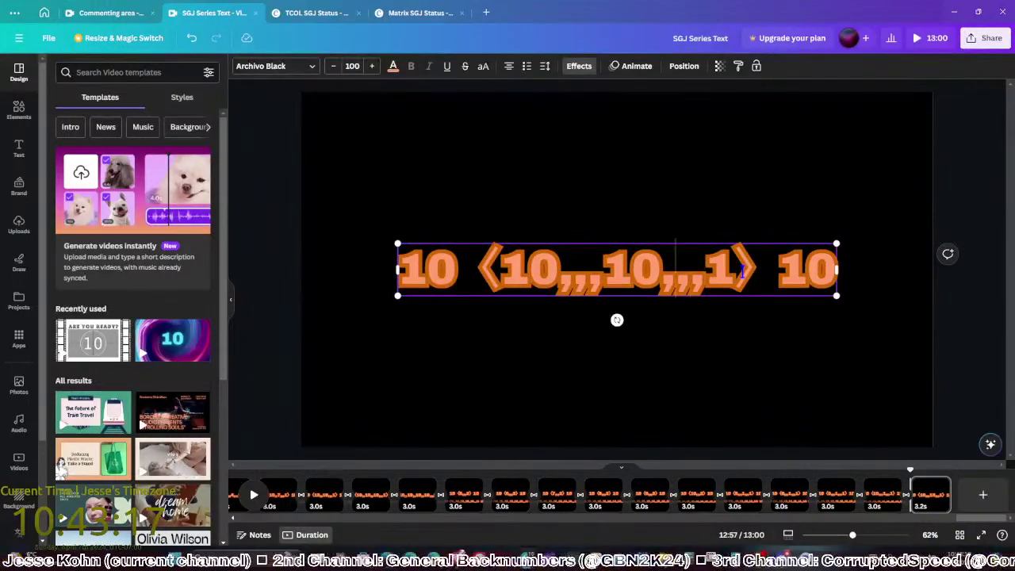
pyautogui.press('BackSpace')
pyautogui.press('BackSpace')
pyautogui.write('2')
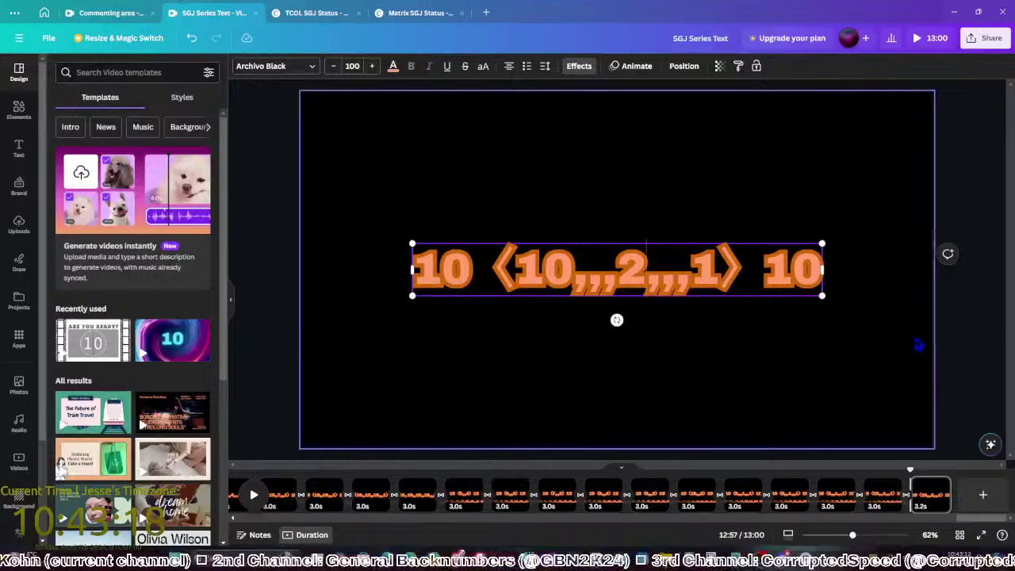
pyautogui.click(984, 381)
# Duplicate the page and replace the bracketed 2 with "5,1" on the copy
pyautogui.click(753, 336)
pyautogui.click(690, 292)
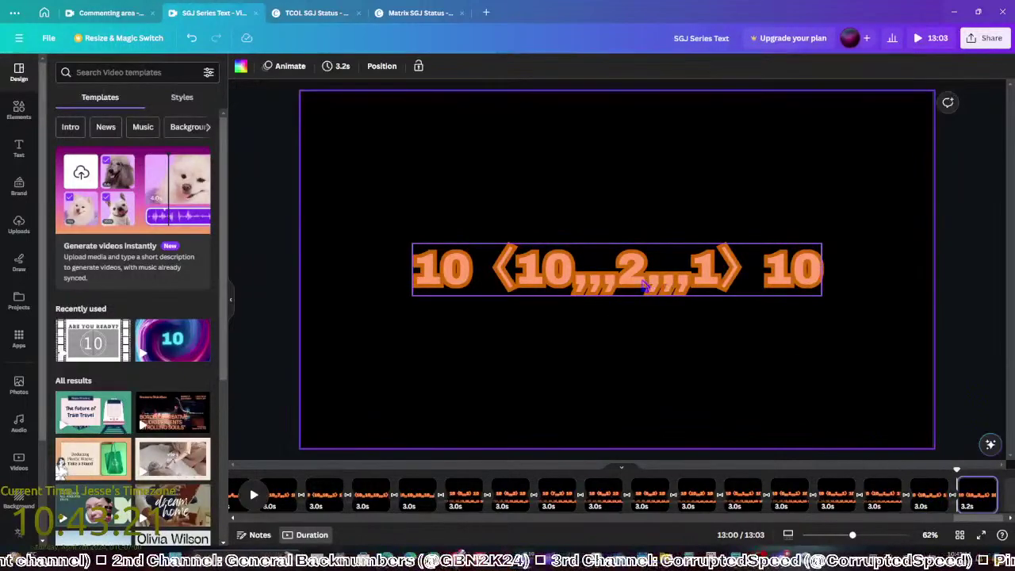
pyautogui.doubleClick(634, 274)
pyautogui.write('5,1')
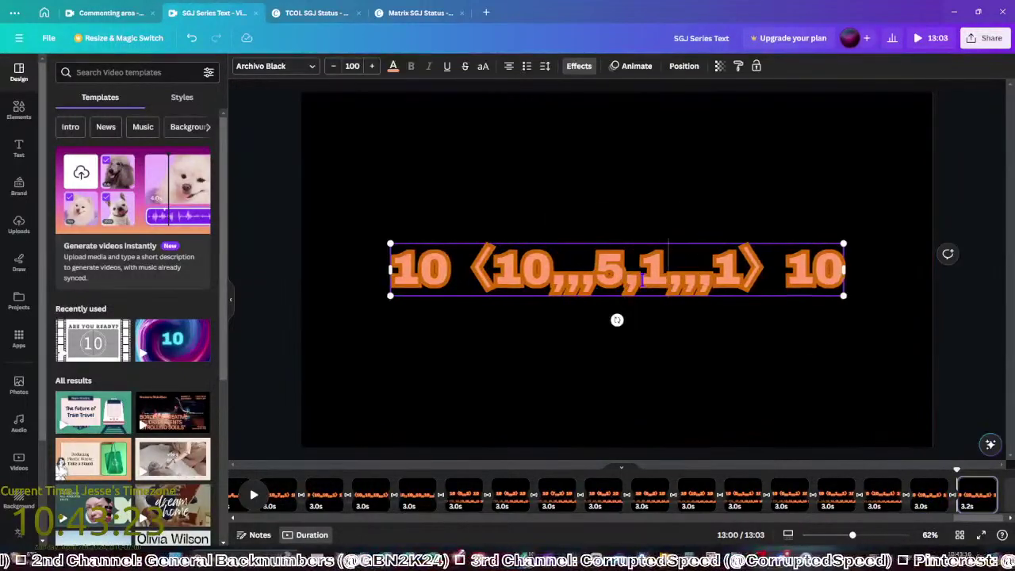
pyautogui.click(974, 367)
# Duplicate the page and insert a second comma between the 5 and the 1 so the line reads "10〈10,,,5,,1,,,1〉10"
pyautogui.click(762, 364)
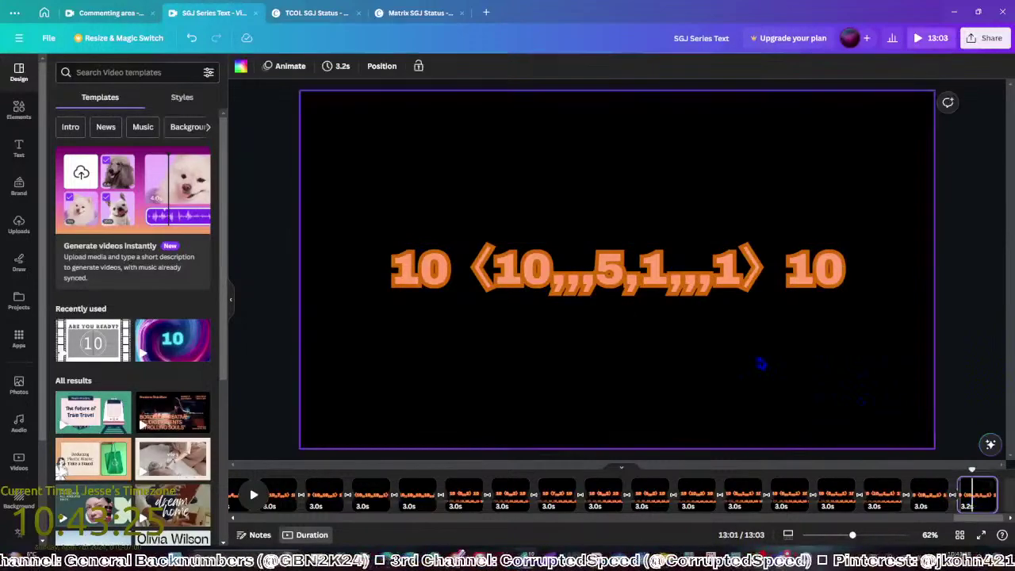
pyautogui.click(647, 285)
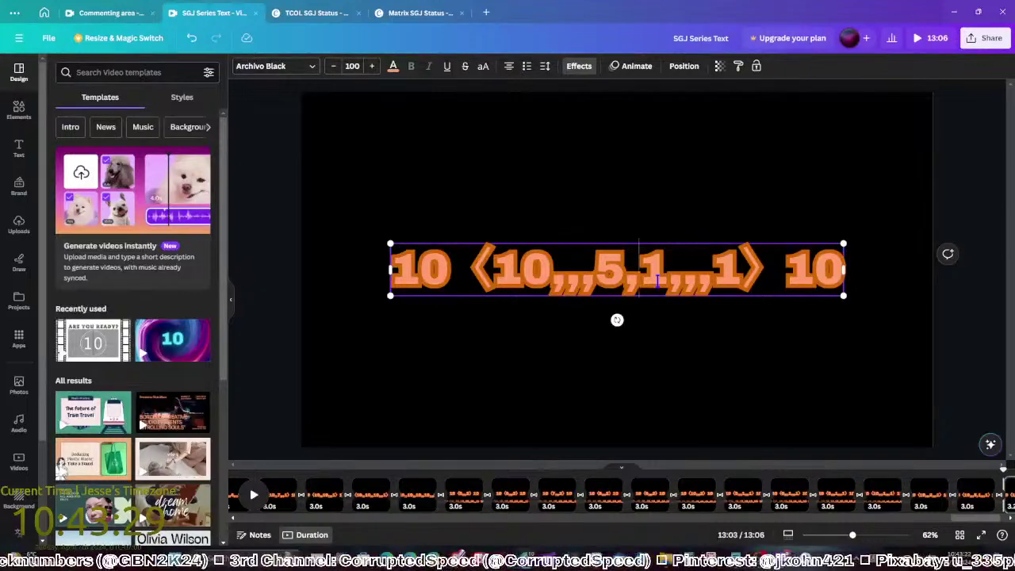
pyautogui.write(',')
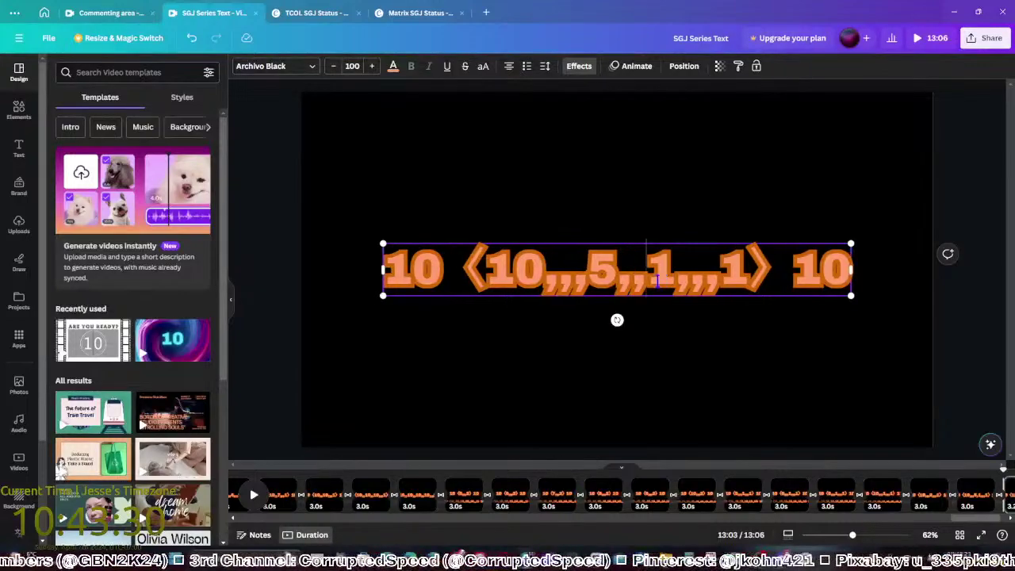
pyautogui.click(954, 378)
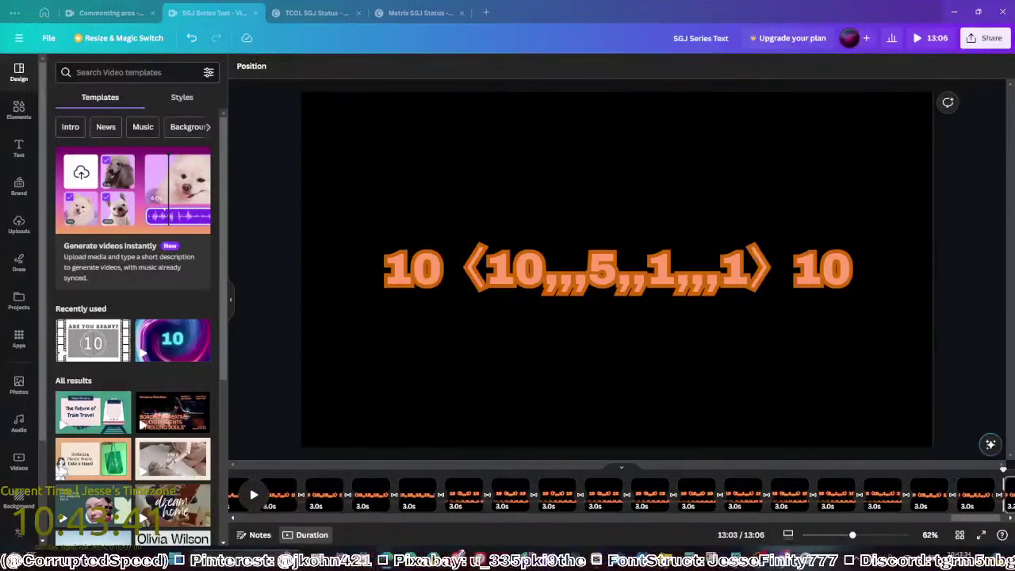
# Duplicate the last page reading "10〈10,,,5,,1,,,1〉10"
pyautogui.click(294, 308)
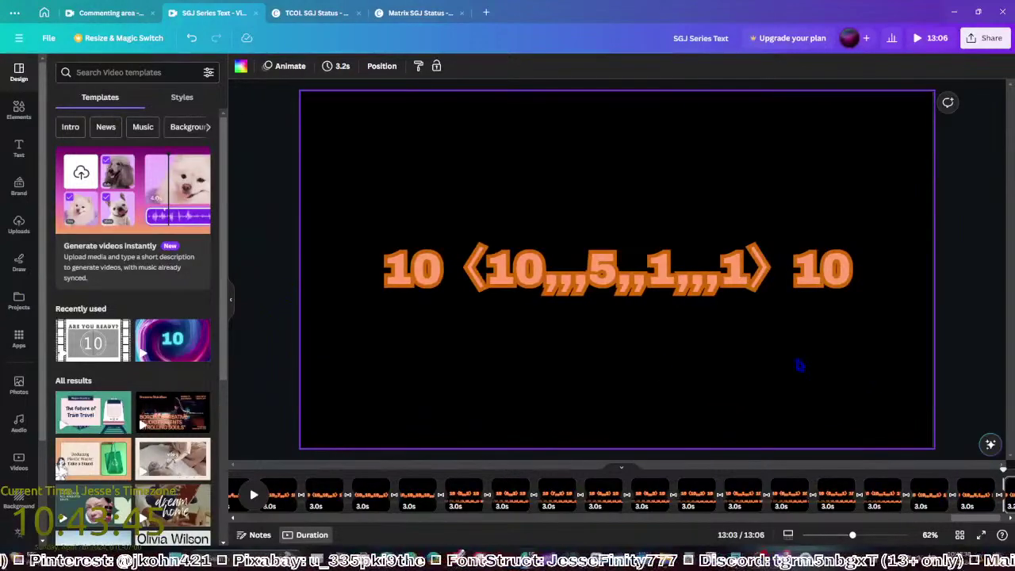
pyautogui.click(964, 388)
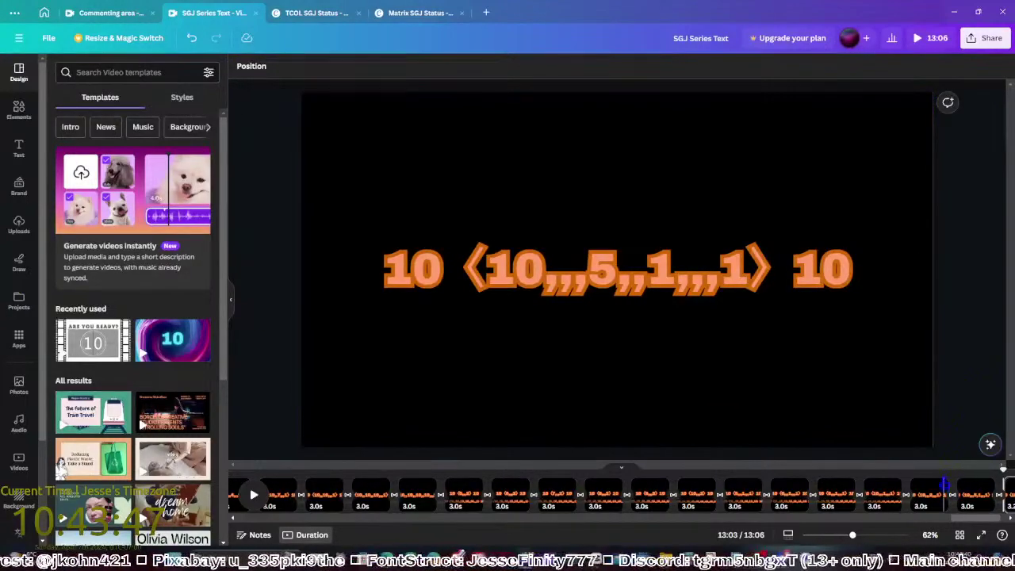
pyautogui.hscroll(1, 977, 520)
pyautogui.click(930, 496)
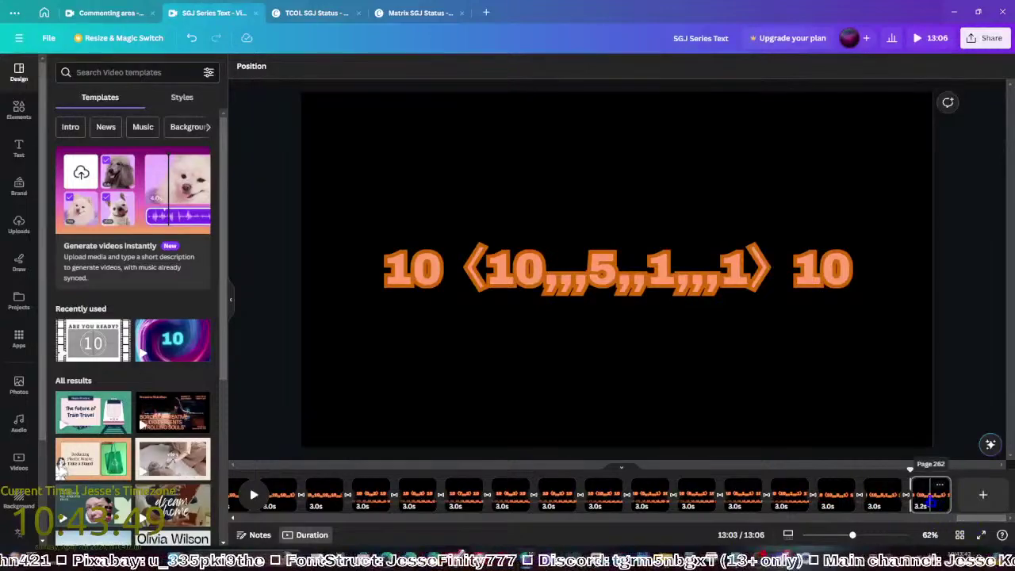
pyautogui.click(799, 347)
# Change the bracketed notation on the new last page so the line reads "10〈10,,,1,,,2〉10"
pyautogui.click(682, 298)
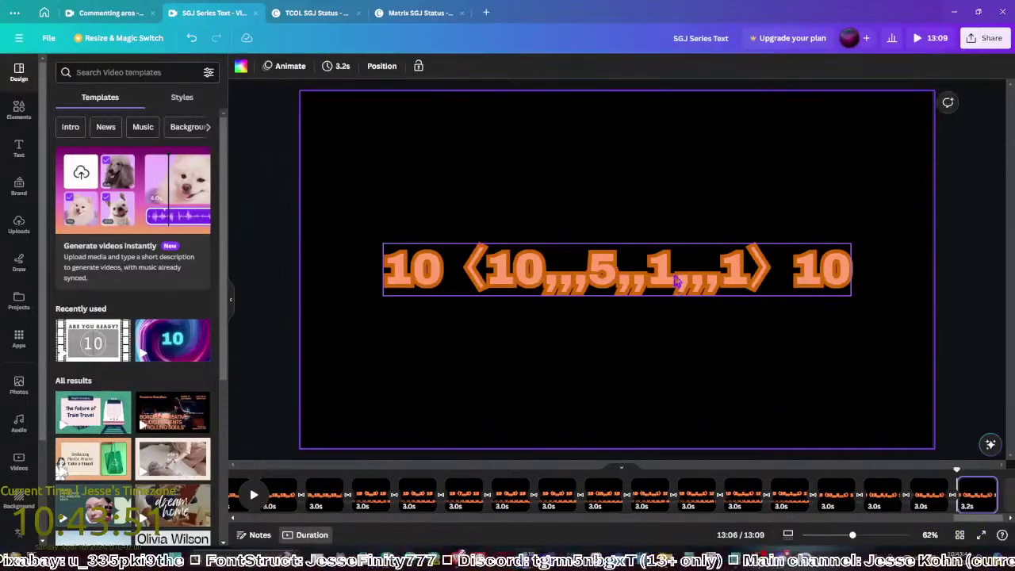
pyautogui.click(683, 299)
pyautogui.press('BackSpace')
pyautogui.press('BackSpace')
pyautogui.press('BackSpace')
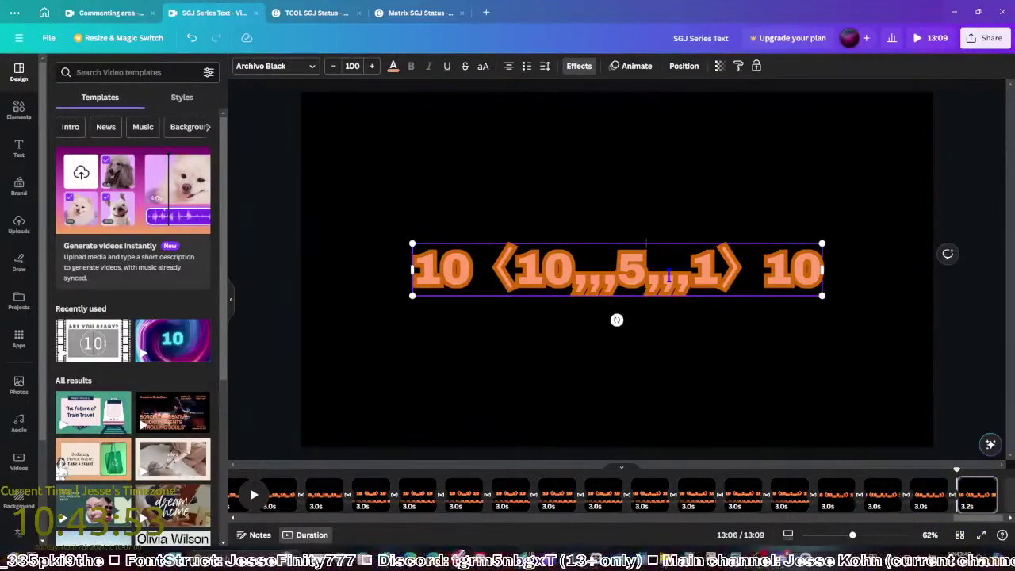
pyautogui.press('BackSpace')
pyautogui.write('1')
pyautogui.press('BackSpace')
pyautogui.write('2')
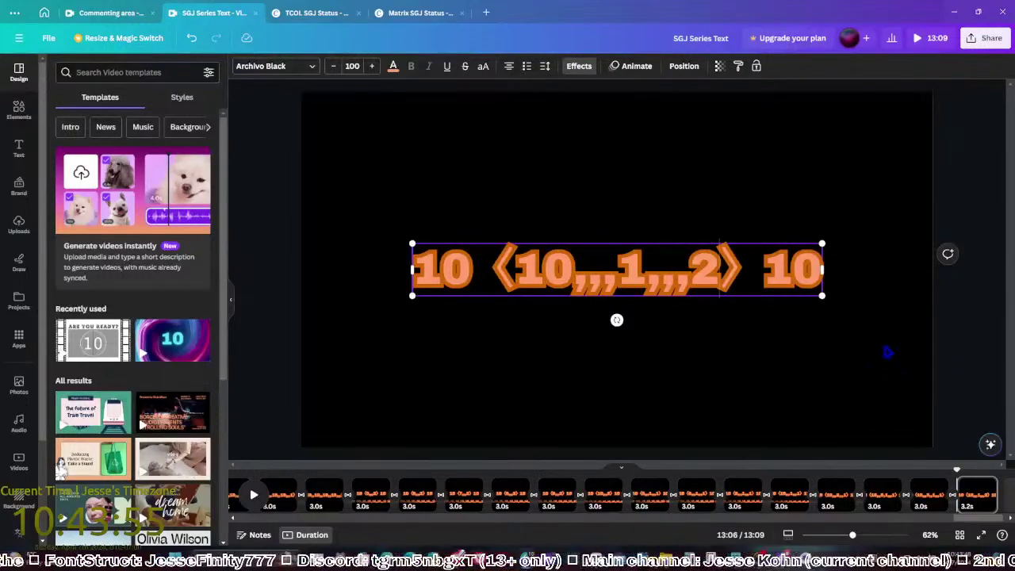
pyautogui.click(974, 367)
# Duplicate the last page and change the final bracketed number on the copy to 3
pyautogui.click(930, 493)
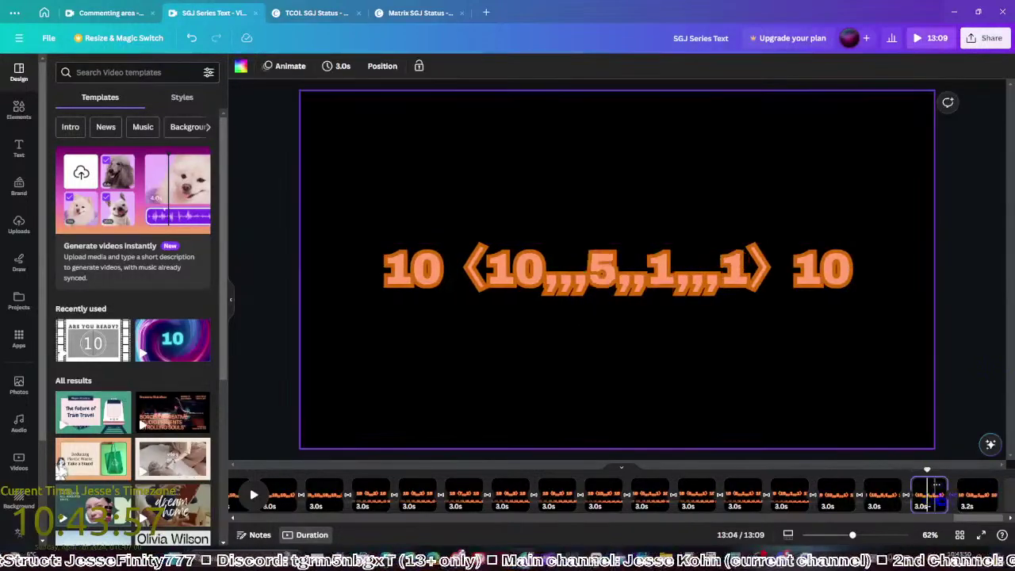
pyautogui.click(976, 493)
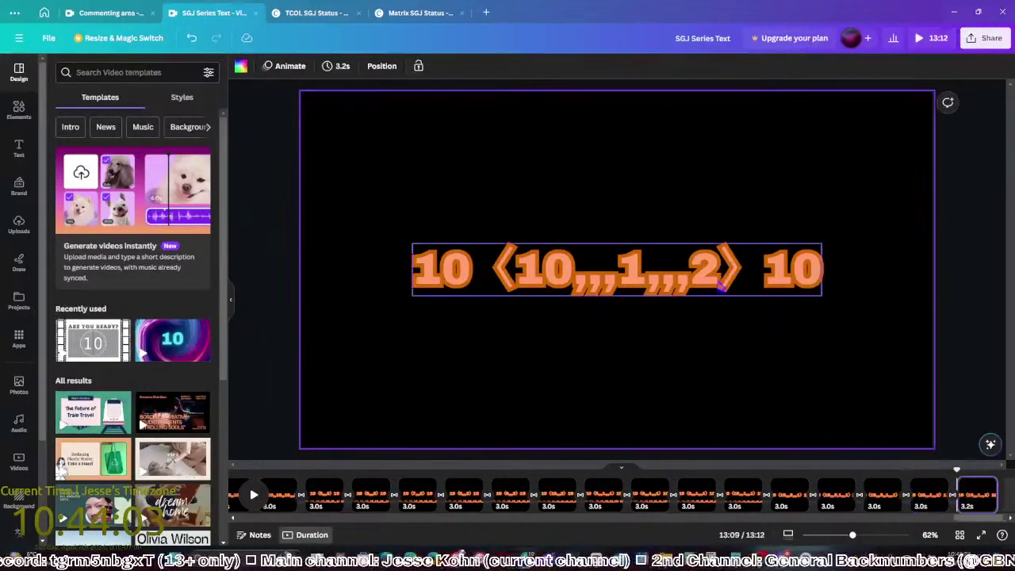
pyautogui.click(722, 287)
pyautogui.doubleClick(722, 278)
pyautogui.write('3')
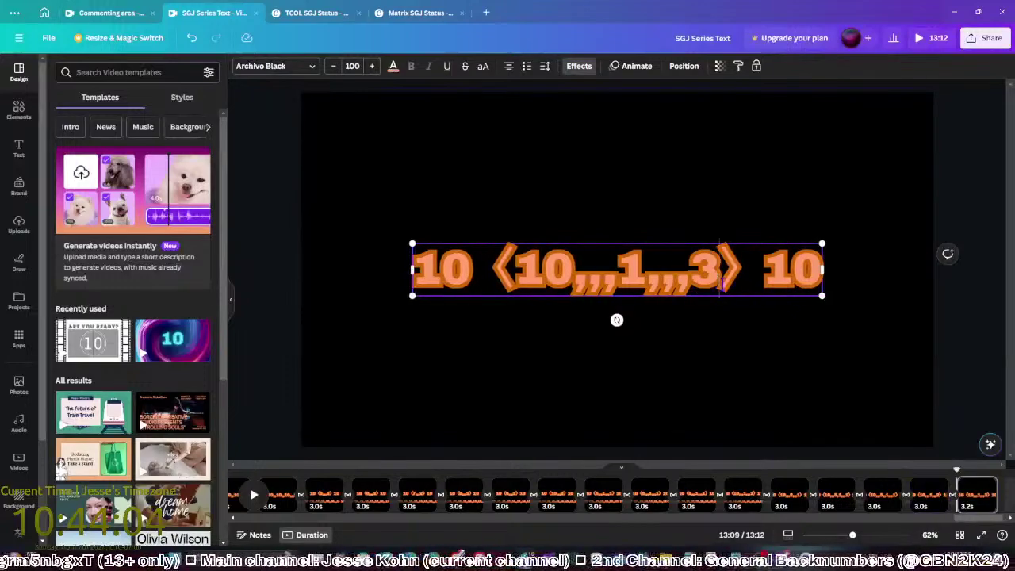
pyautogui.click(957, 395)
# Duplicate the page and change the final bracketed number so the line reads "10〈10,,,1,,,5〉10"
pyautogui.click(719, 284)
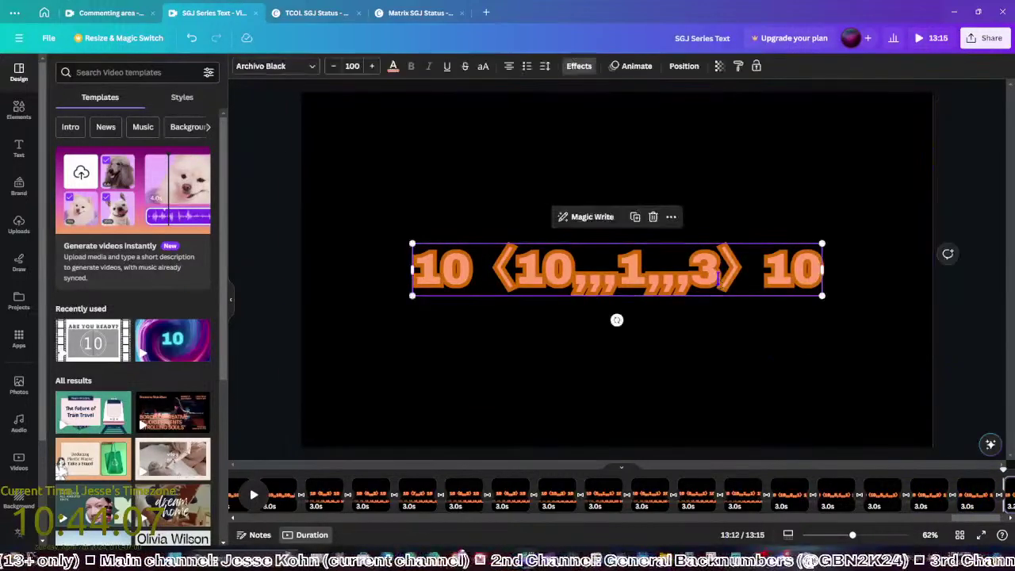
pyautogui.doubleClick(705, 273)
pyautogui.write('5')
pyautogui.click(952, 396)
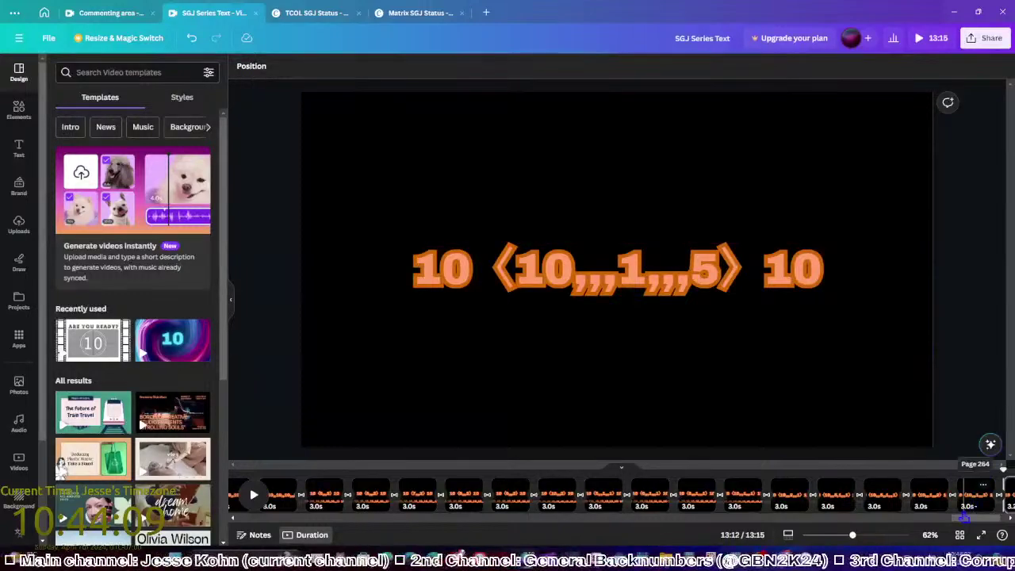
# Duplicate the page and change the last two bracketed numbers to tens so the line reads "10〈10,,,10,,,10〉10"
pyautogui.click(930, 494)
pyautogui.click(653, 295)
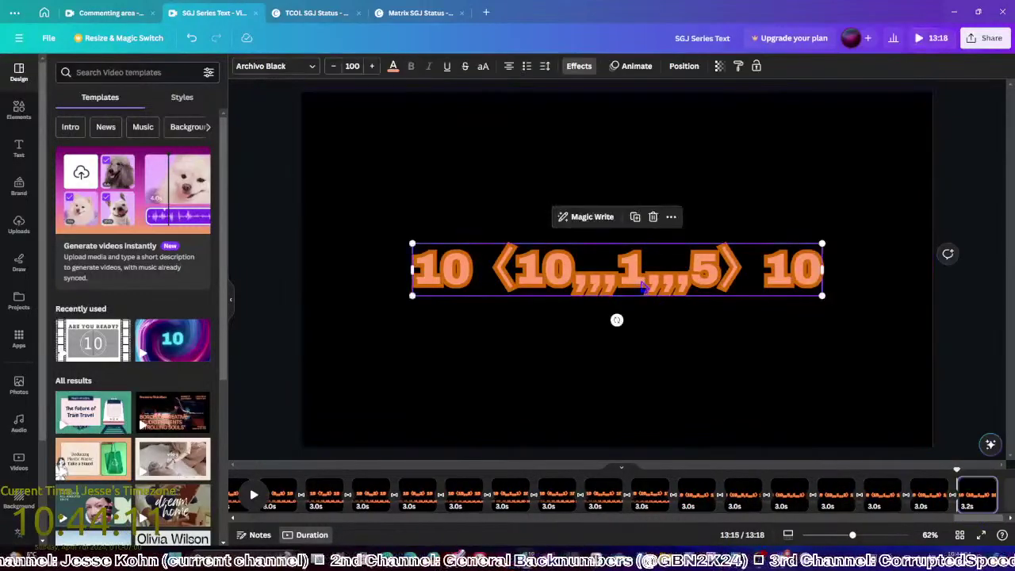
pyautogui.click(642, 278)
pyautogui.write('0 〈')
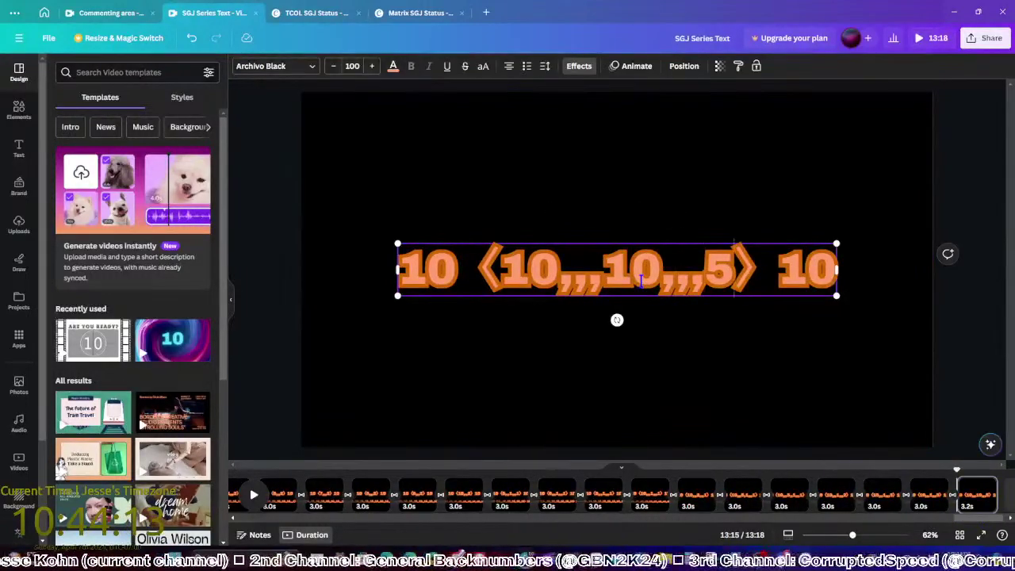
pyautogui.write('10')
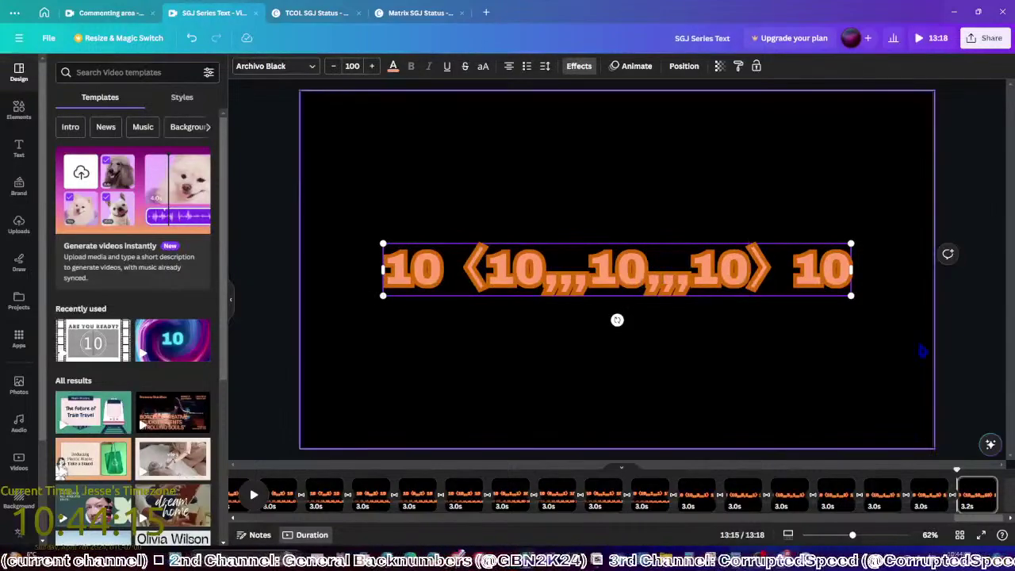
pyautogui.click(952, 357)
# Duplicate the page and append ",,,10" inside the brackets so they hold four tens
pyautogui.click(977, 492)
pyautogui.hotkey('ctrl', 'd')
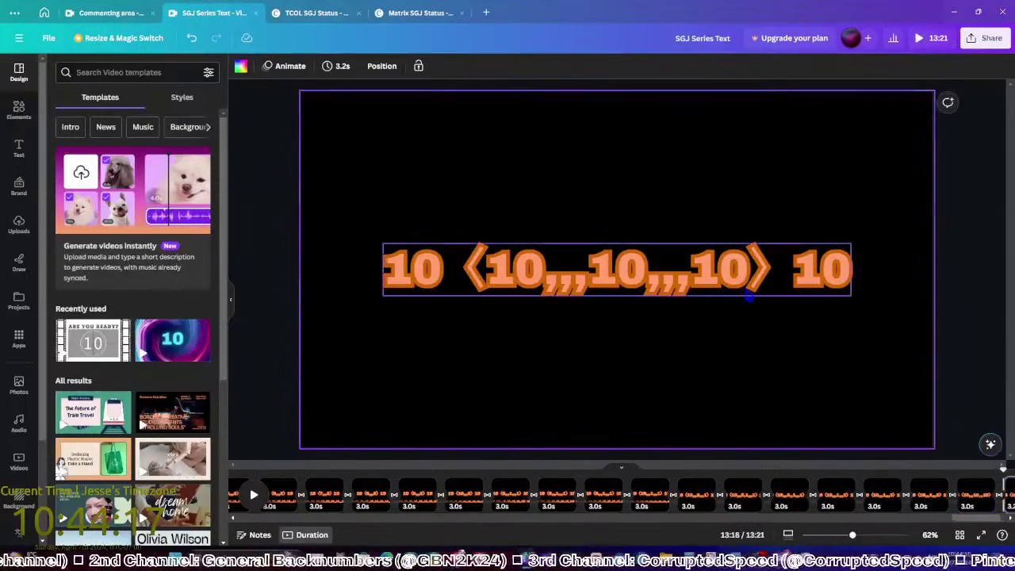
pyautogui.click(754, 282)
pyautogui.write(',,,10')
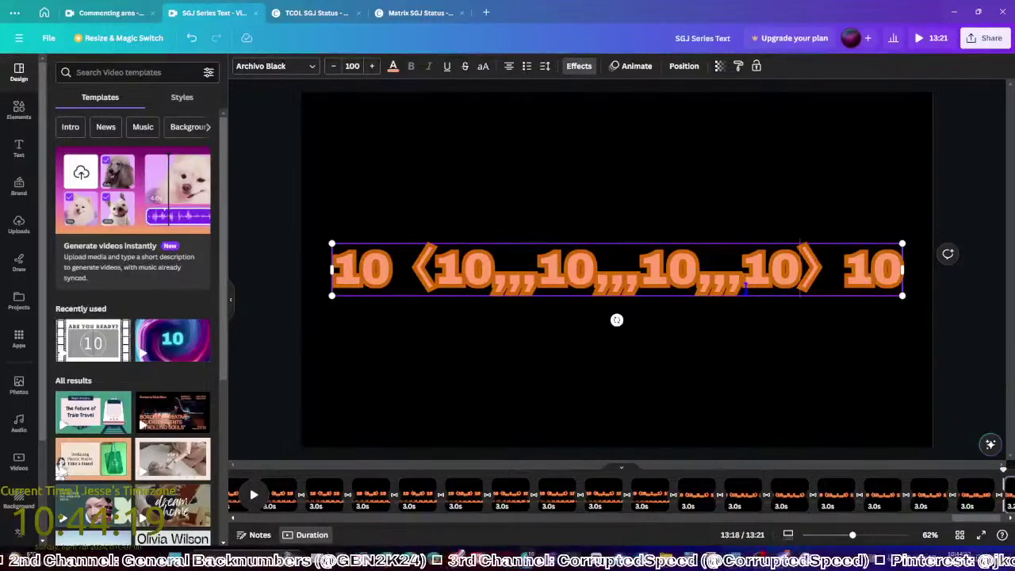
pyautogui.click(905, 366)
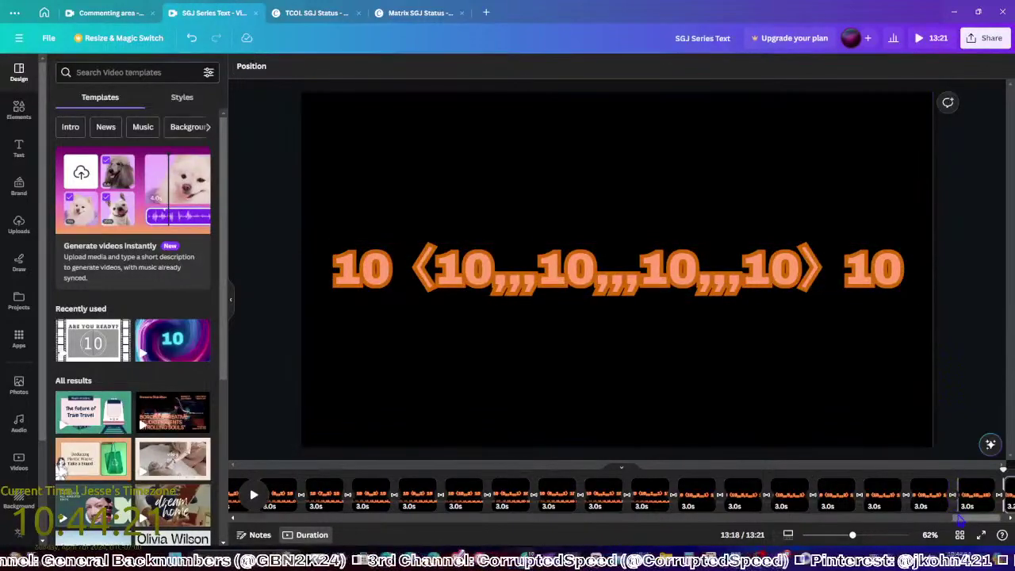
# Duplicate the page and append ",,,10" inside the brackets so the line reads "10〈10,,,10,,,10,,,10,,,10〉10"
pyautogui.click(950, 496)
pyautogui.hotkey('ctrl', 'd')
pyautogui.click(676, 278)
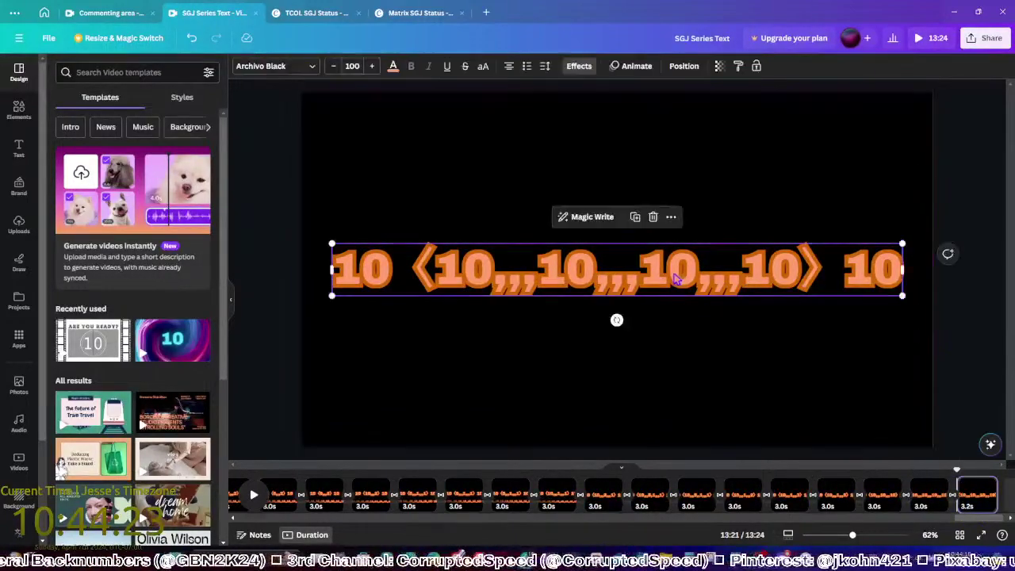
pyautogui.hotkey('ctrl', 'f')
pyautogui.click(985, 101)
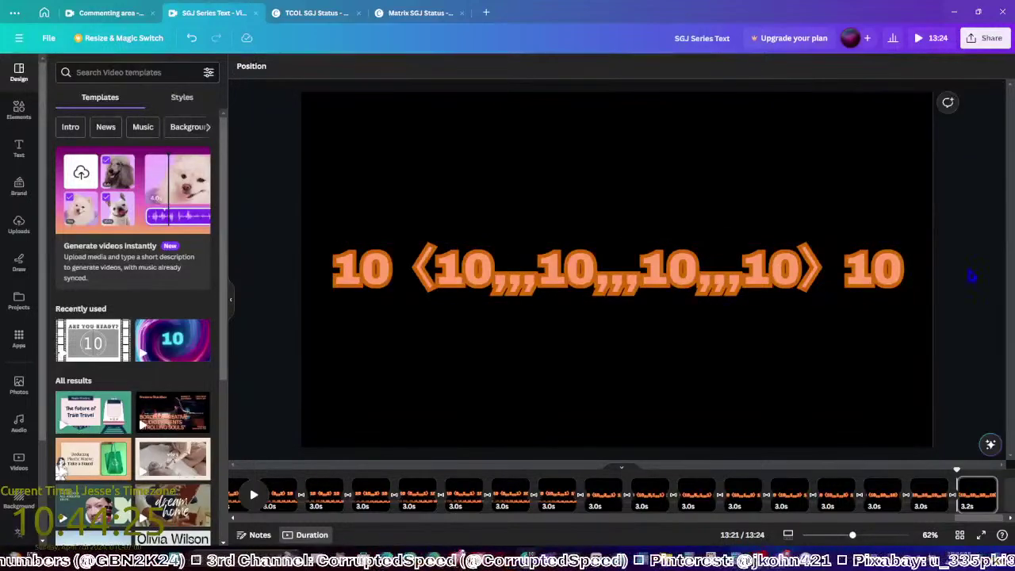
pyautogui.click(970, 493)
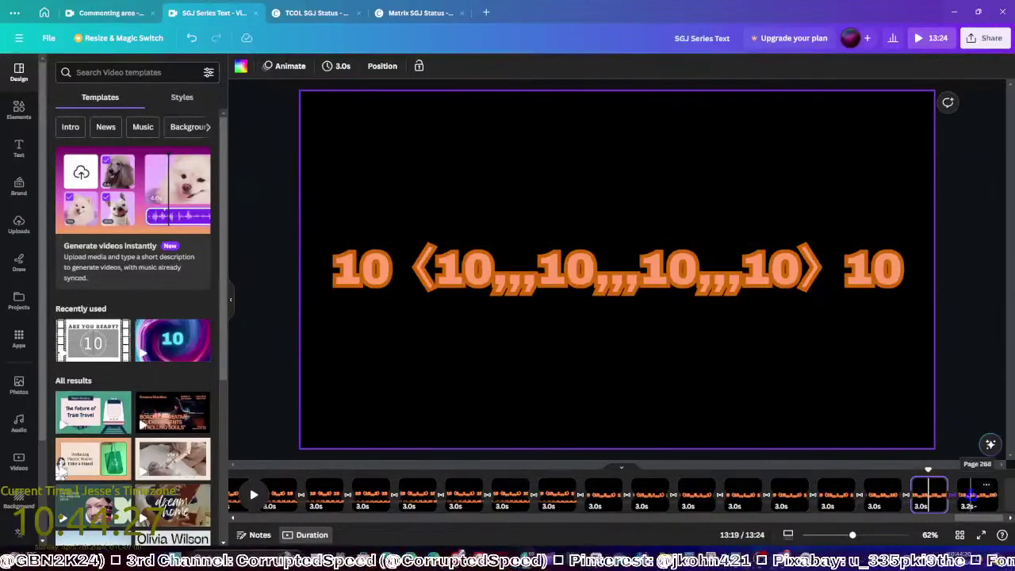
pyautogui.click(750, 282)
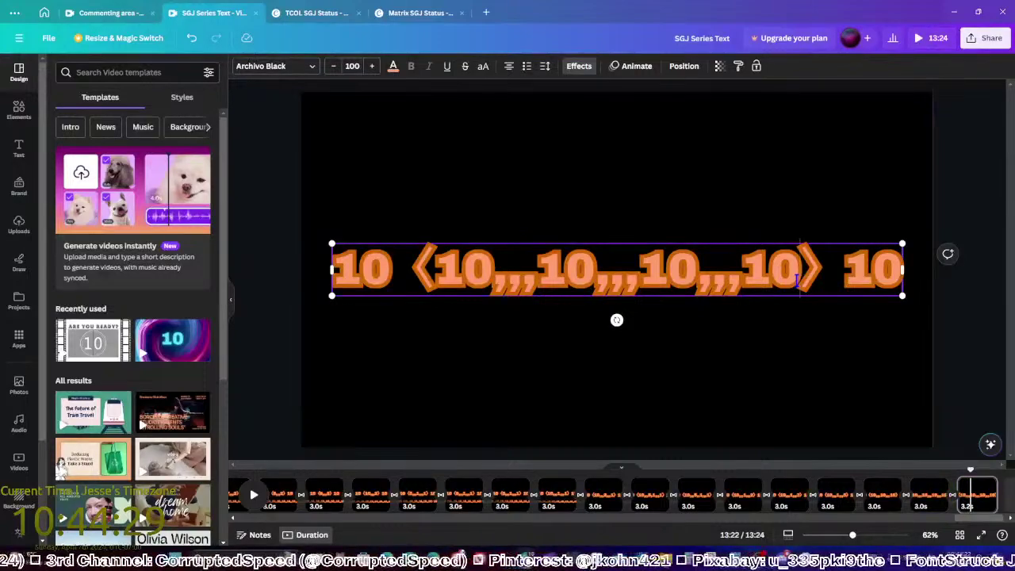
pyautogui.click(797, 278)
pyautogui.write(',,,10')
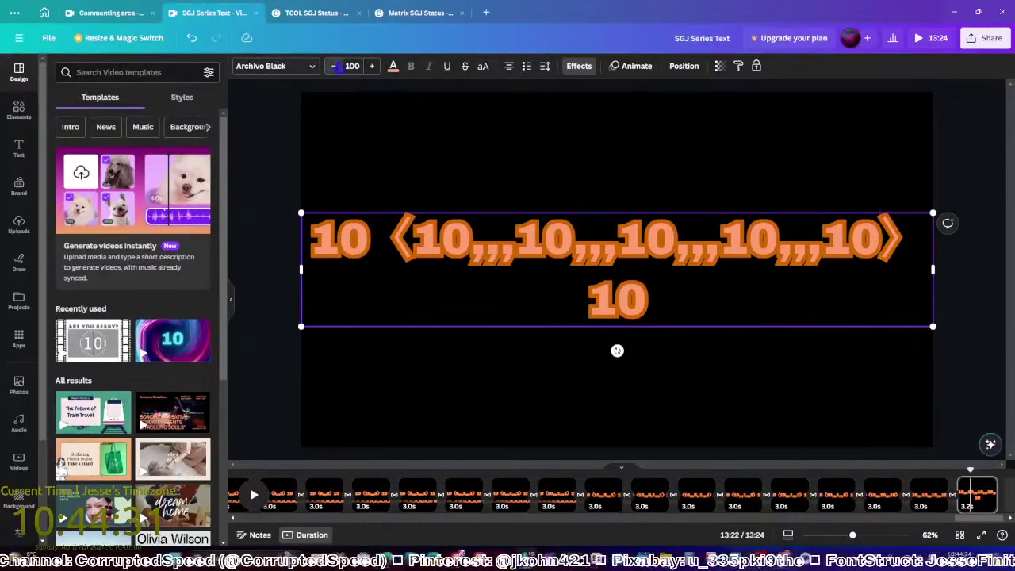
# Reduce the font size of the five-ten line to 91 so it fits on one row
pyautogui.click(334, 66)
pyautogui.click(334, 66)
pyautogui.click(334, 65)
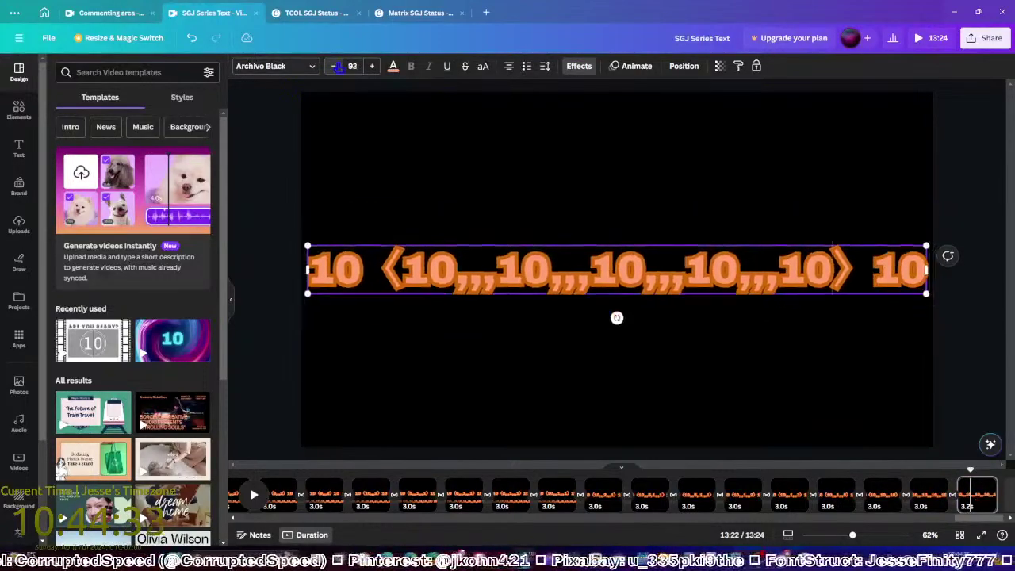
pyautogui.click(384, 150)
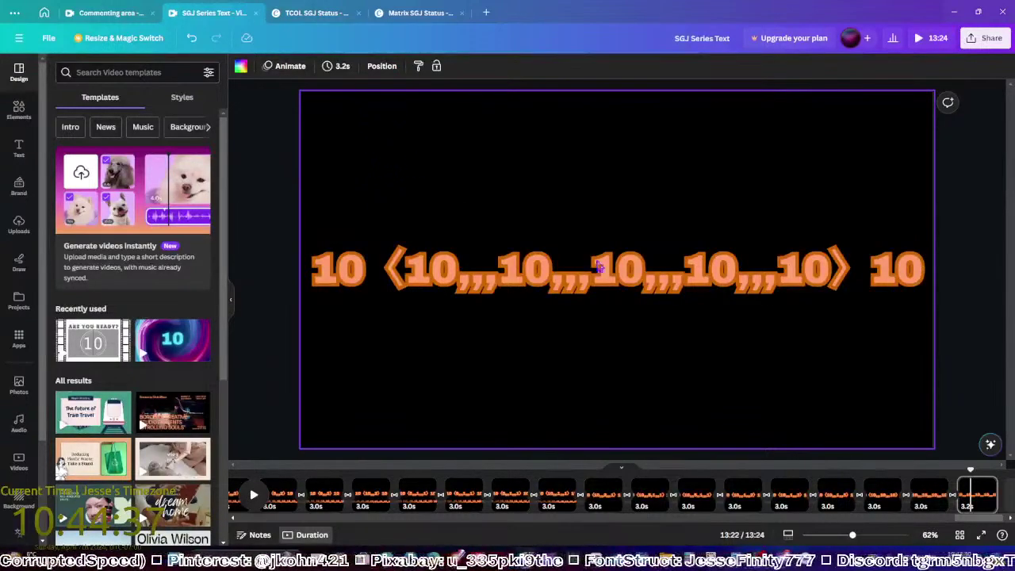
# Duplicate the page and place a second copy of the text line above the original
pyautogui.click(977, 493)
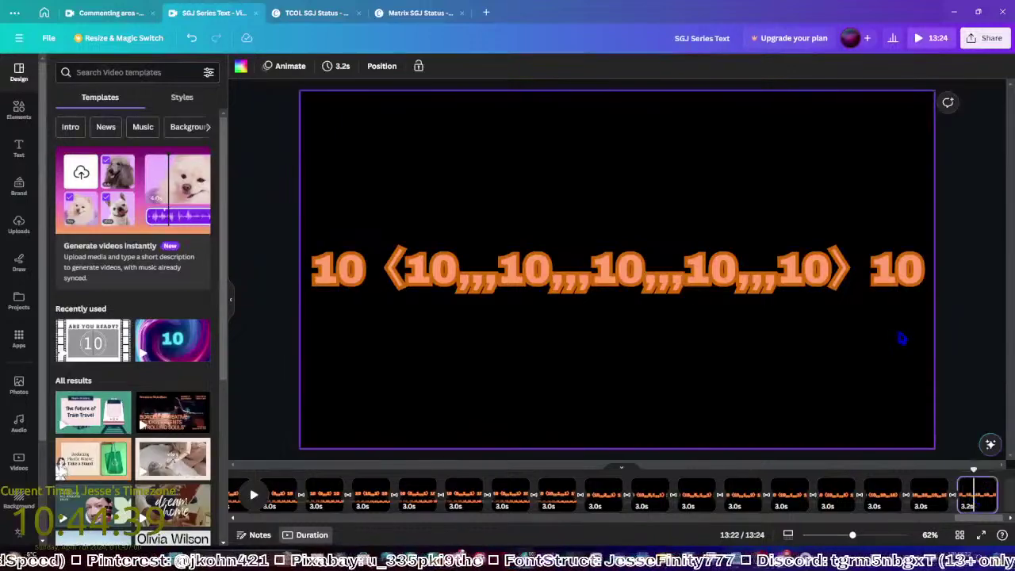
pyautogui.click(745, 266)
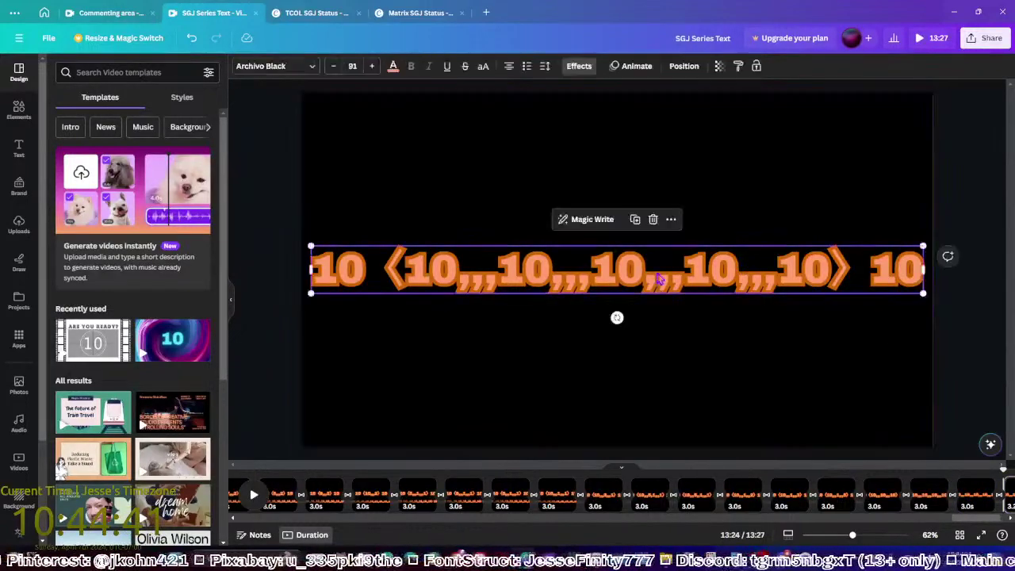
pyautogui.moveTo(648, 248); pyautogui.dragTo(652, 147)
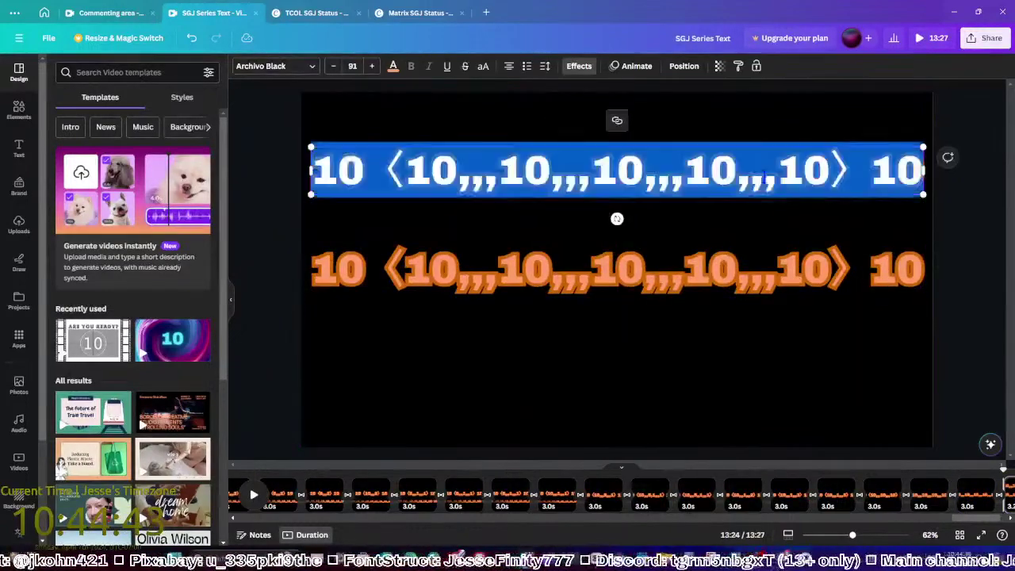
# Change the upper text line to "10〈11,,,,1〉10"
pyautogui.moveTo(813, 179); pyautogui.dragTo(495, 179)
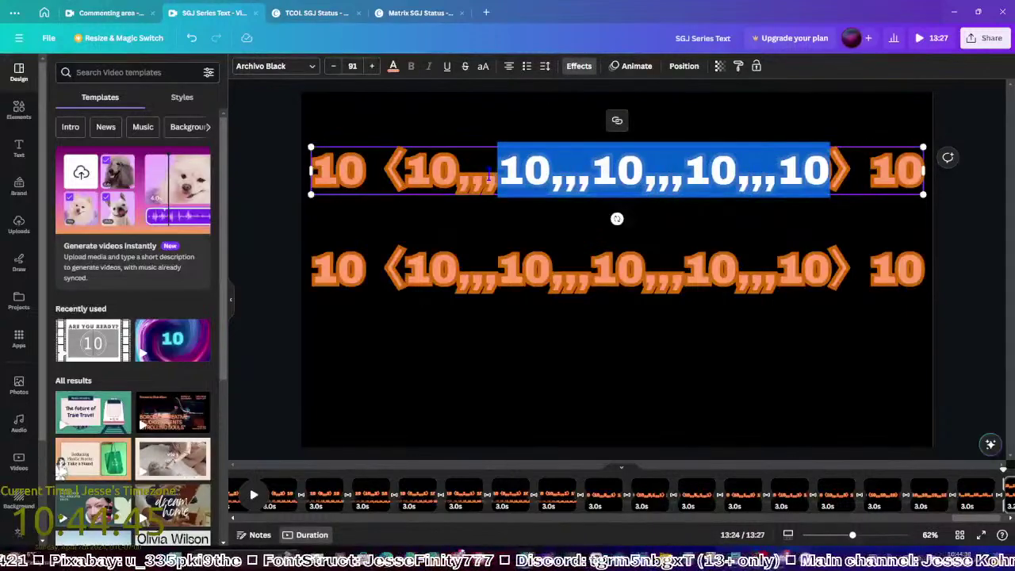
pyautogui.write(',1')
pyautogui.doubleClick(581, 182)
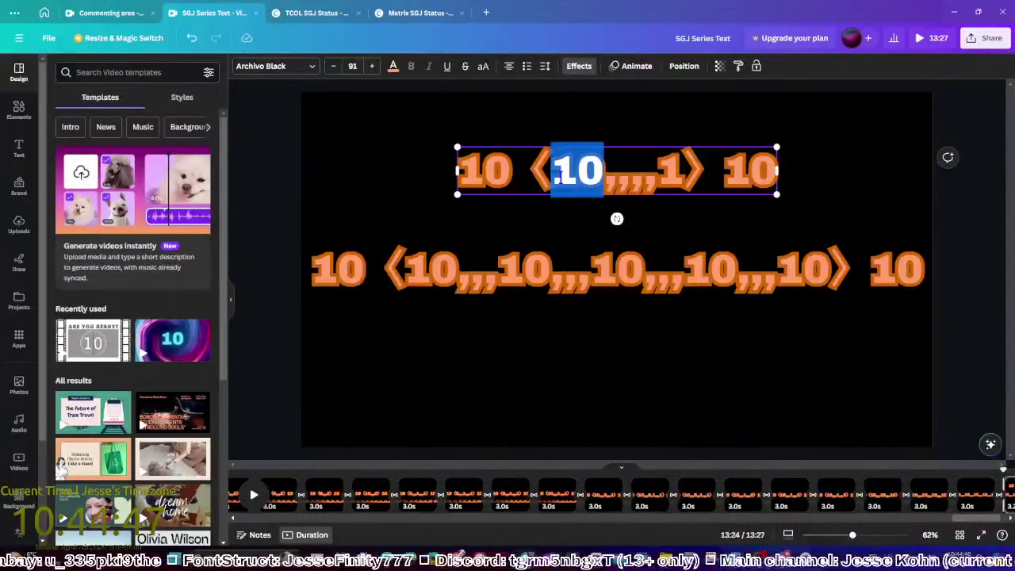
pyautogui.write('11')
# Copy ",,,10" in the lower line and paste it six times inside the brackets so they hold eleven tens
pyautogui.click(725, 290)
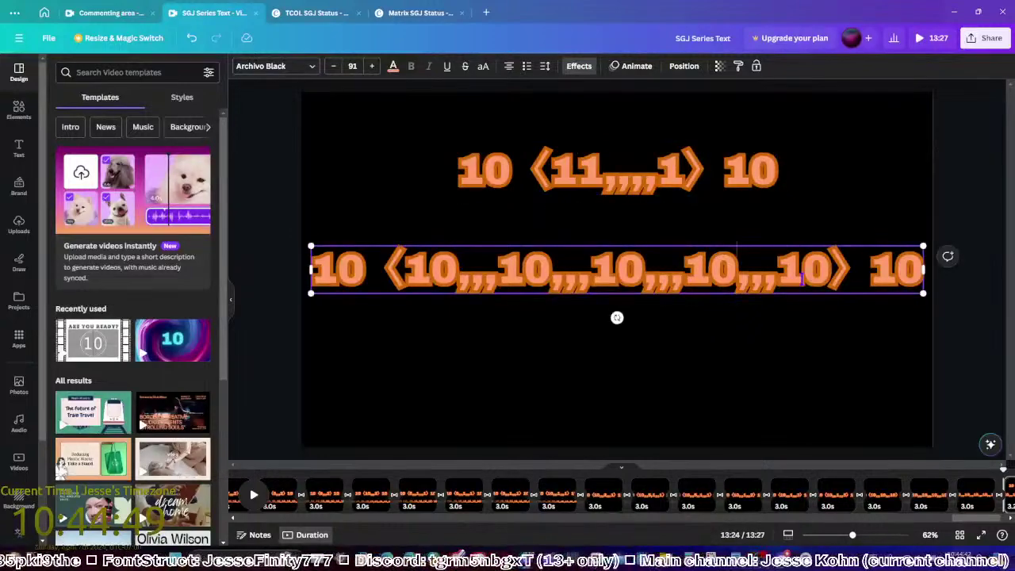
pyautogui.moveTo(823, 272); pyautogui.dragTo(737, 273)
pyautogui.hotkey('ctrl', 'c')
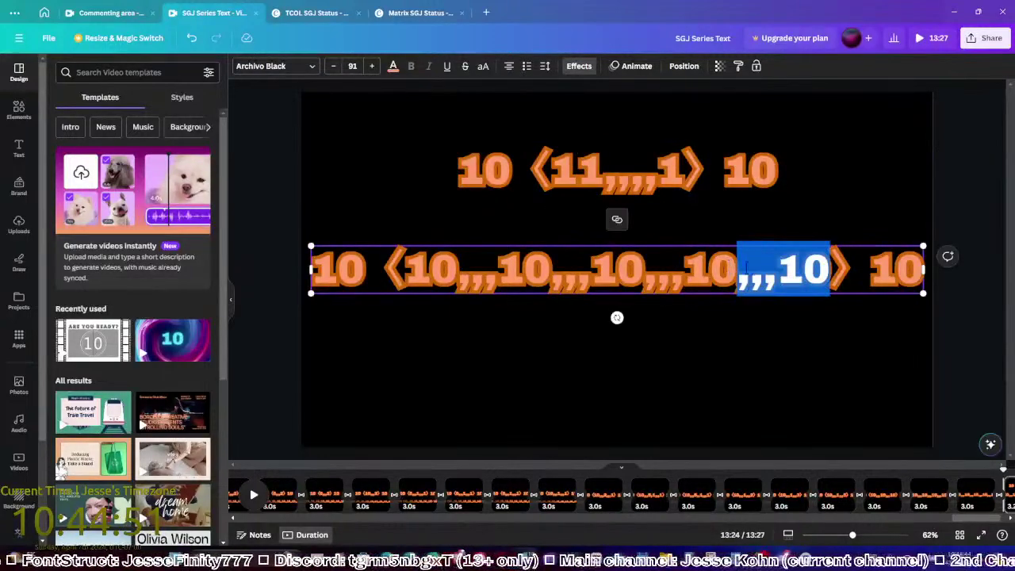
pyautogui.click(781, 276)
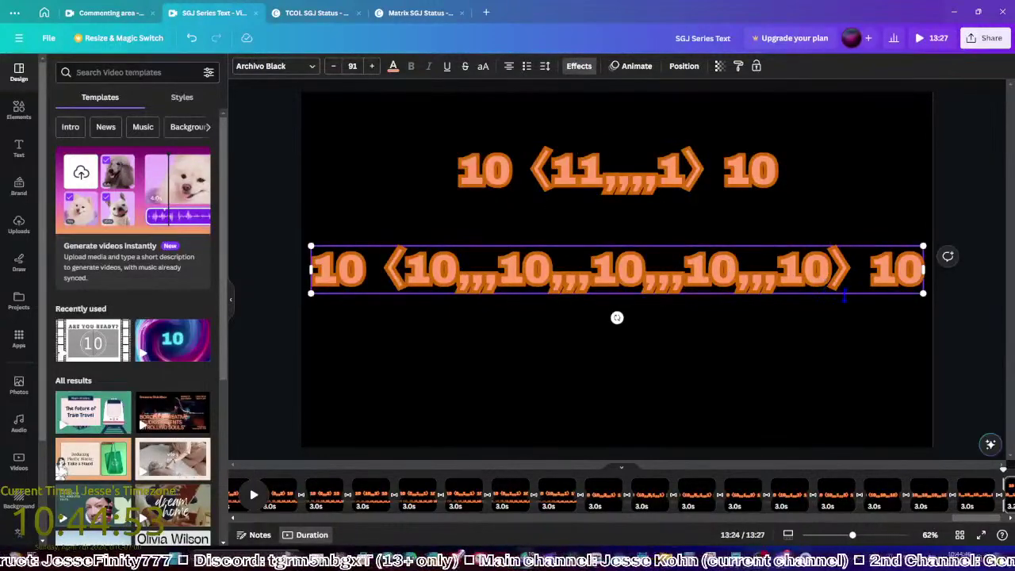
pyautogui.hotkey('ctrl', 'v')
pyautogui.hotkey('ctrl', 'v')
pyautogui.hotkey('ctrl', 'v')
pyautogui.hotkey('ctrl', 'v')
pyautogui.hotkey('ctrl', 'v')
pyautogui.hotkey('ctrl', 'v')
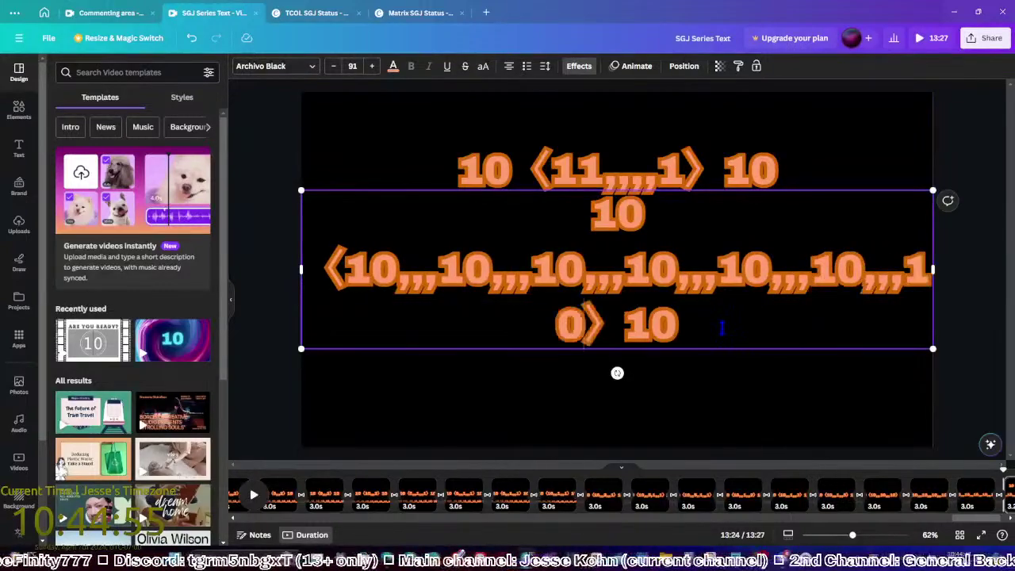
# Reduce the font size of the eleven-ten line to 47 so it fits on one row
pyautogui.click(334, 66)
pyautogui.click(334, 67)
pyautogui.click(334, 66)
pyautogui.click(334, 66)
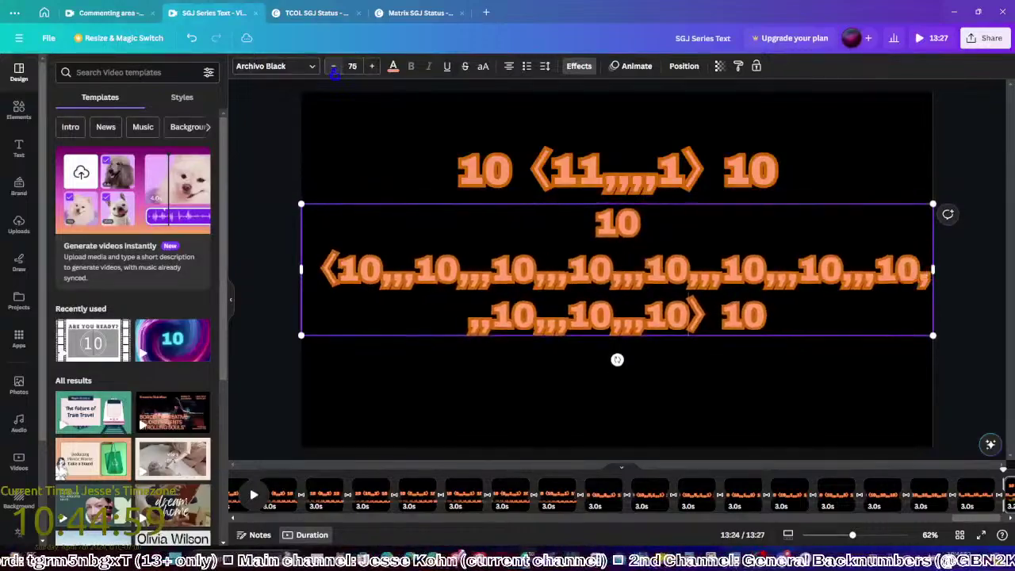
pyautogui.click(334, 67)
pyautogui.click(334, 66)
pyautogui.click(334, 66)
pyautogui.click(334, 66)
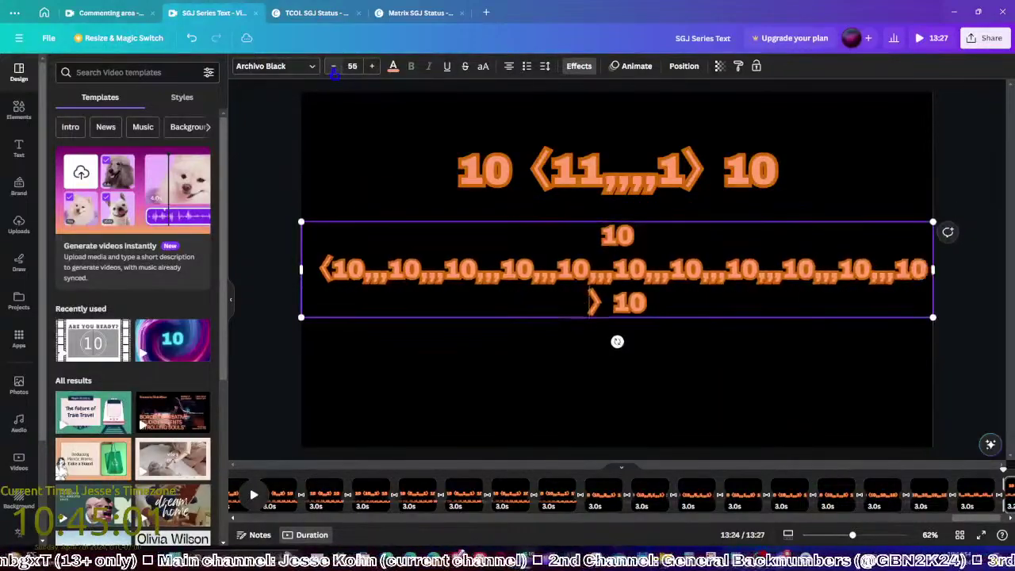
pyautogui.click(334, 66)
pyautogui.click(334, 67)
pyautogui.click(342, 173)
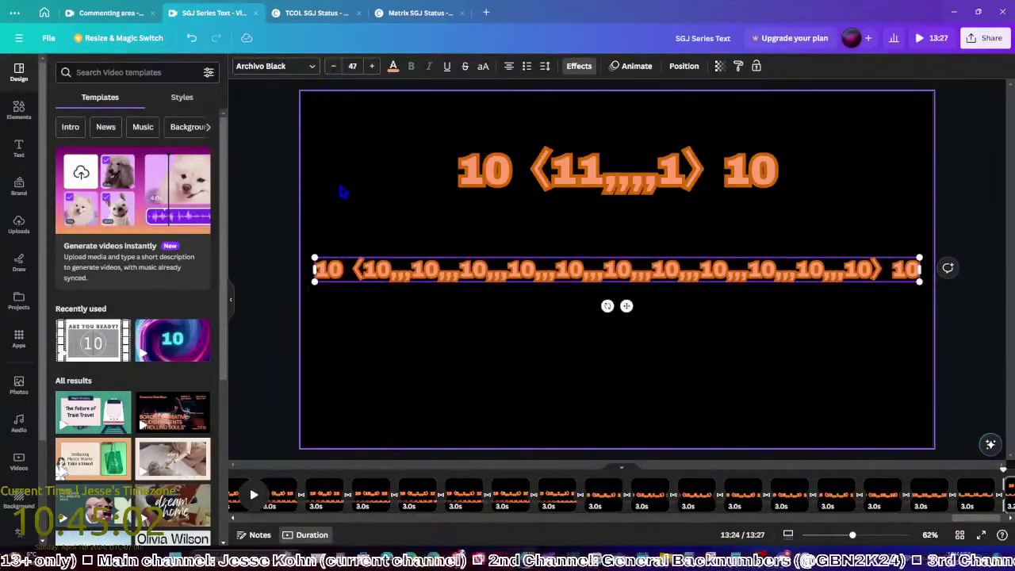
# Move the "10〈11,,,,1〉10" line to the center of the page and set its font size to 100
pyautogui.click(502, 183)
pyautogui.moveTo(617, 171); pyautogui.dragTo(598, 274)
pyautogui.click(352, 66)
pyautogui.write('100')
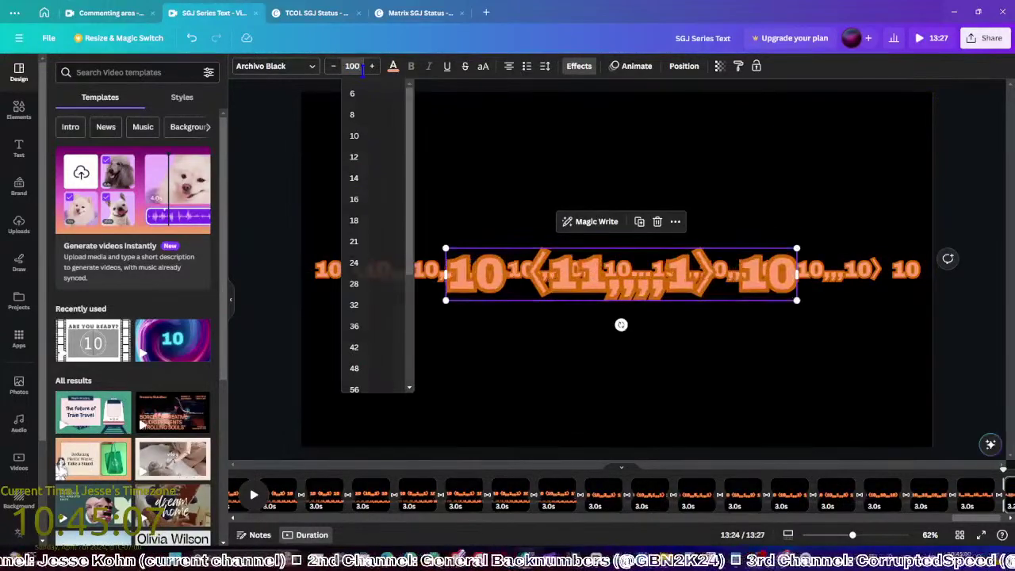
pyautogui.press('Return')
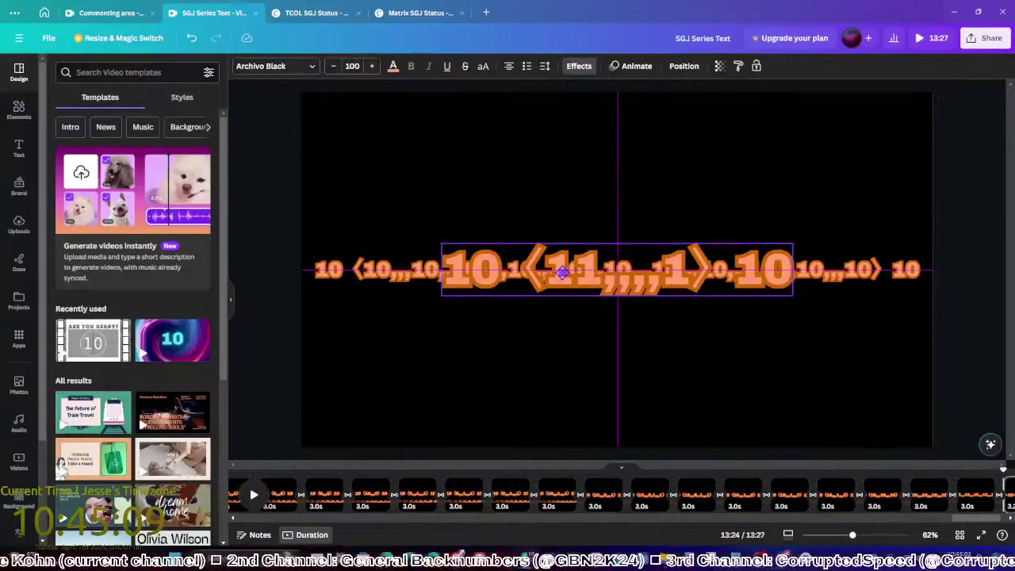
# Move the eleven-ten line straight down so it sits just below the large centered line
pyautogui.click(429, 353)
pyautogui.moveTo(401, 273); pyautogui.dragTo(400, 329)
pyautogui.click(958, 443)
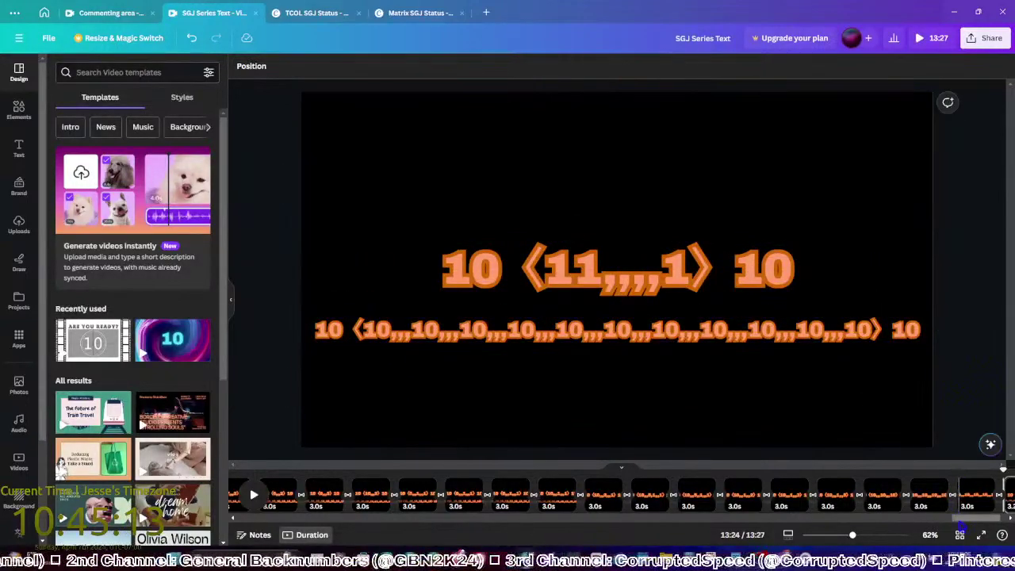
# Duplicate the page and change the large text line to "10〈11,,,,,1〉10"
pyautogui.click(932, 494)
pyautogui.click(627, 256)
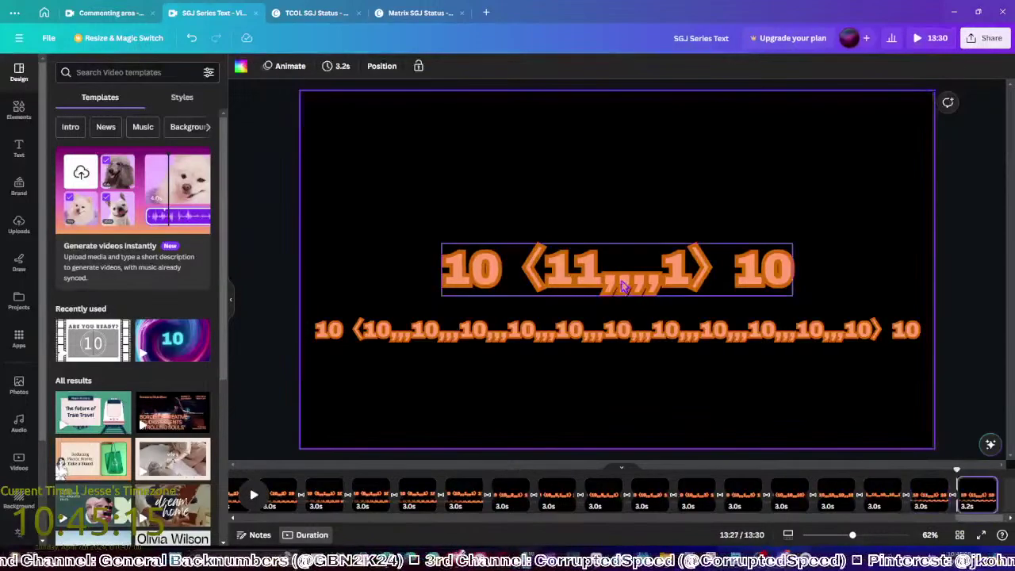
# Add one comma to every gap in the eleven-ten line so four commas separate each pair of tens
pyautogui.click(729, 338)
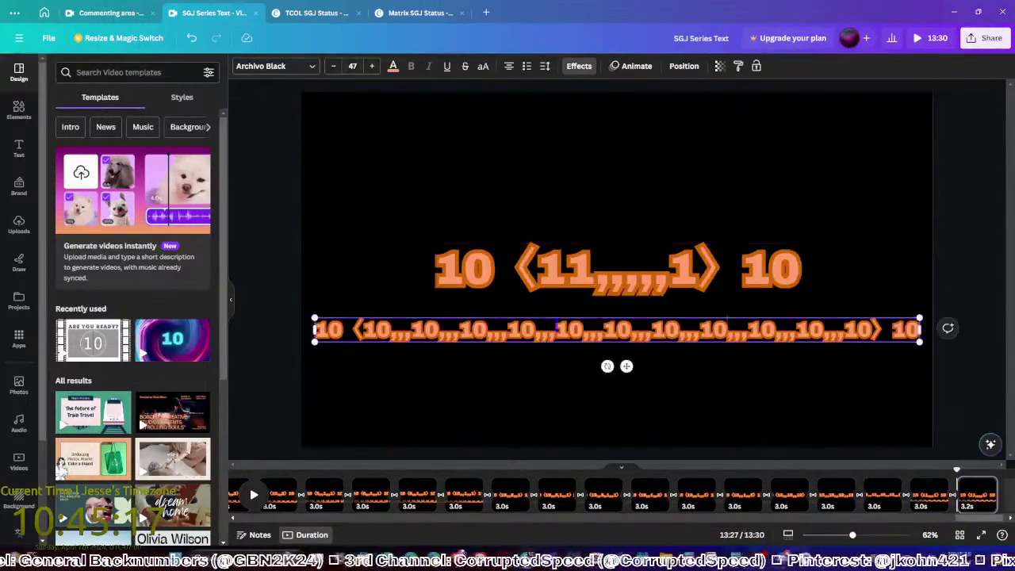
pyautogui.write(',')
pyautogui.press('Right')
pyautogui.press('Right')
pyautogui.press('Right')
pyautogui.press('Right')
pyautogui.press('Right')
pyautogui.write(',')
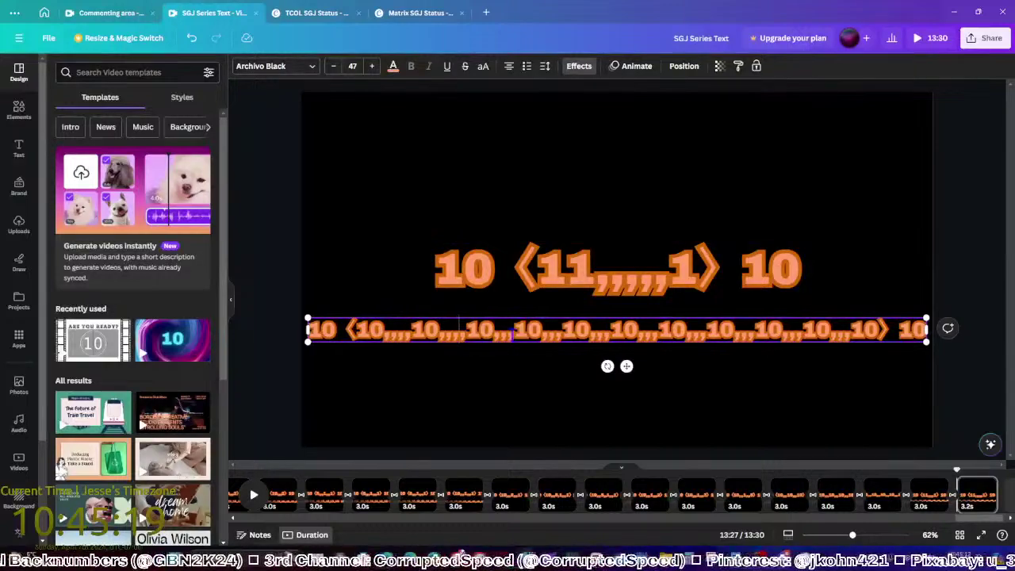
pyautogui.press('Right')
pyautogui.press('Right')
pyautogui.press('Right')
pyautogui.press('Right')
pyautogui.press('Right')
pyautogui.write(',,')
pyautogui.press('Right')
pyautogui.press('Right')
pyautogui.press('Right')
pyautogui.press('Right')
pyautogui.press('Right')
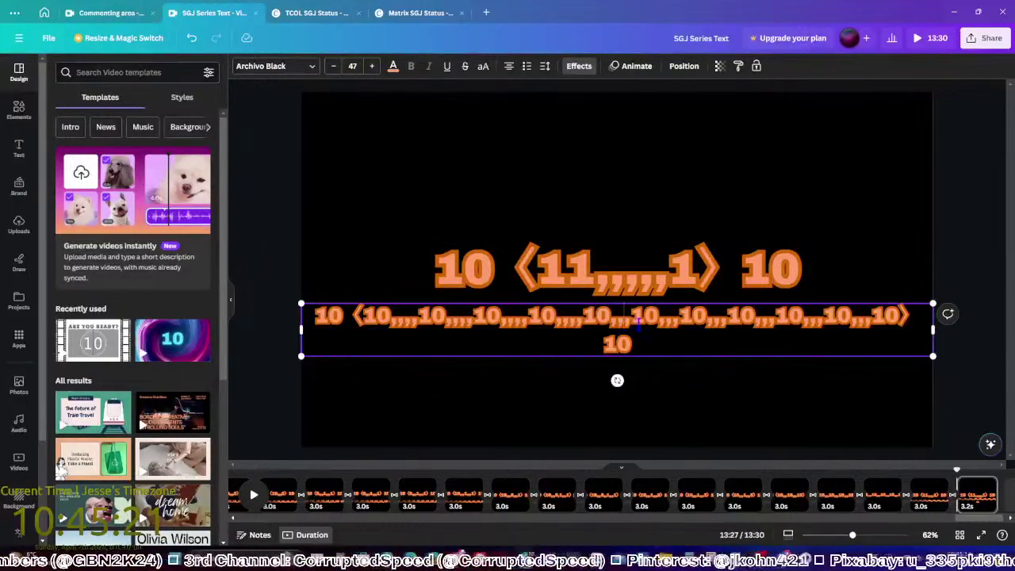
pyautogui.write(',')
pyautogui.press('Right')
pyautogui.press('Right')
pyautogui.press('Right')
pyautogui.press('Right')
pyautogui.press('Right')
pyautogui.write(',')
pyautogui.press('Right')
pyautogui.press('Right')
pyautogui.press('Right')
pyautogui.press('Right')
pyautogui.press('Right')
pyautogui.write(',')
pyautogui.press('Right')
pyautogui.press('Right')
pyautogui.press('Right')
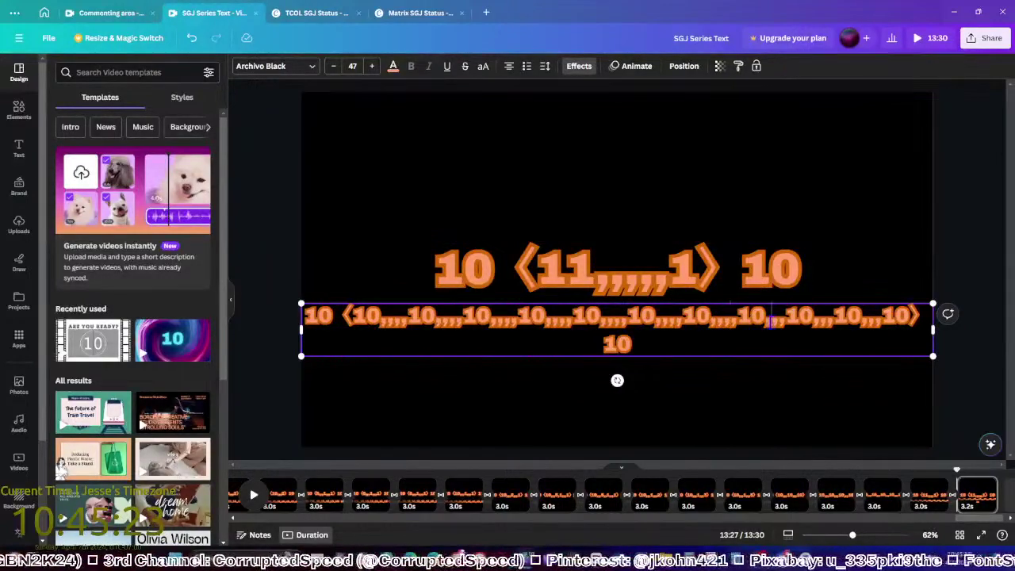
pyautogui.write(',')
pyautogui.press('Right')
pyautogui.press('Right')
pyautogui.press('Right')
pyautogui.press('Right')
pyautogui.press('Right')
pyautogui.write(',')
pyautogui.press('Right')
pyautogui.press('Right')
pyautogui.press('Right')
pyautogui.press('Right')
pyautogui.press('Right')
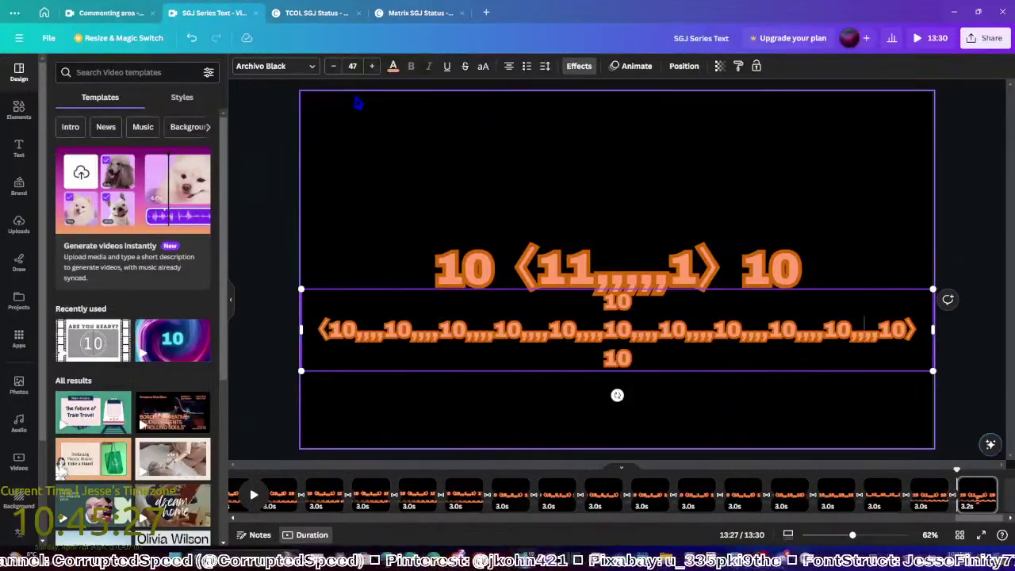
# Reduce the font size of the four-comma expansion line to 43 so it fits on one row
pyautogui.click(333, 66)
pyautogui.click(333, 66)
pyautogui.click(333, 66)
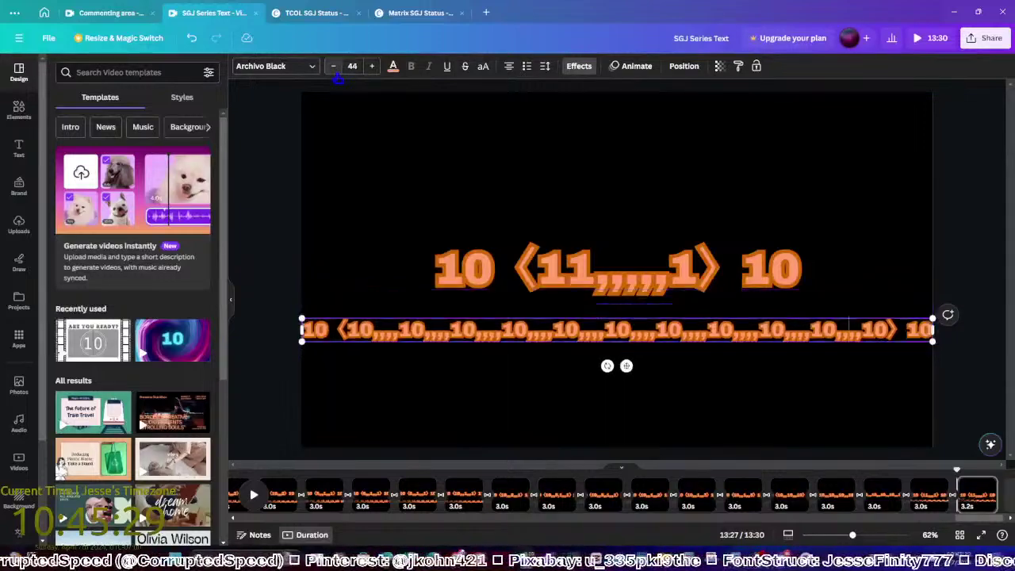
pyautogui.click(334, 66)
pyautogui.click(970, 406)
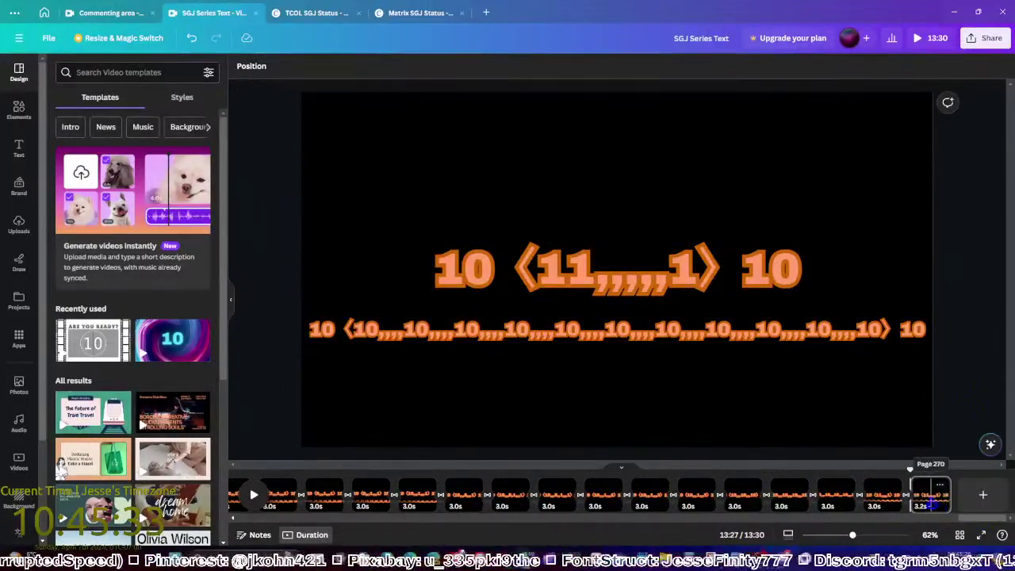
# Duplicate the page and change the large text line to "10〈11,,,,,,1〉10"
pyautogui.click(932, 495)
pyautogui.hotkey('ctrl', 'd')
pyautogui.click(618, 288)
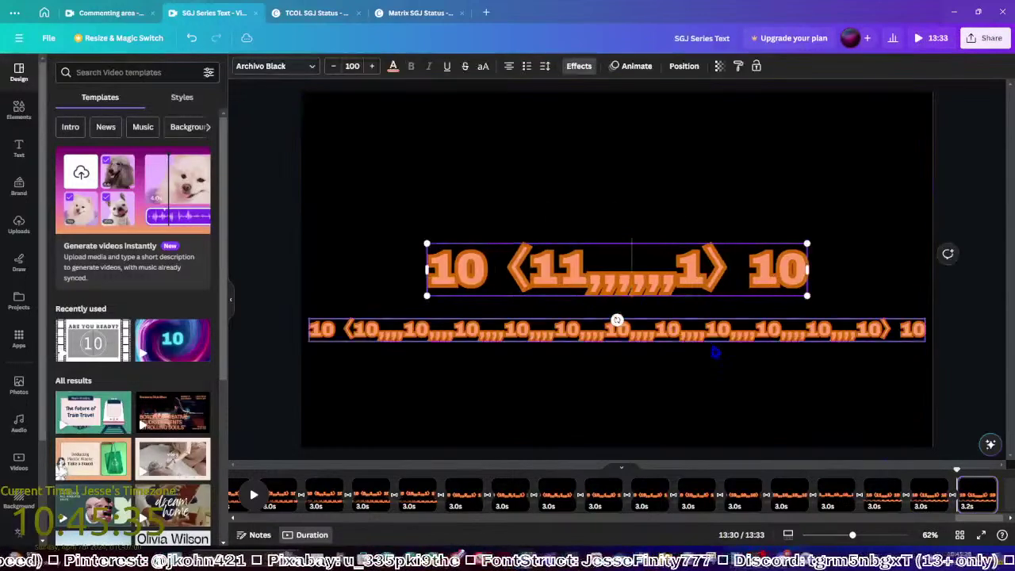
# Add one comma to every gap in the eleven-ten line so five commas separate each pair of tens
pyautogui.doubleClick(391, 337)
pyautogui.write(',')
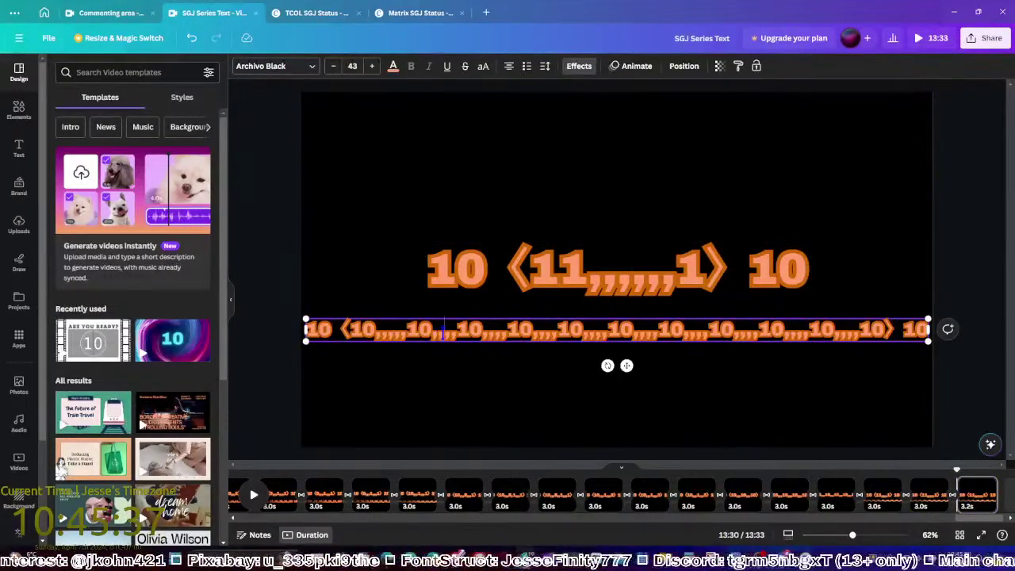
pyautogui.press('Right')
pyautogui.press('Right')
pyautogui.press('Right')
pyautogui.press('Right')
pyautogui.press('Right')
pyautogui.press('Right')
pyautogui.write(',')
pyautogui.press('Right')
pyautogui.press('Right')
pyautogui.press('Right')
pyautogui.press('Right')
pyautogui.press('Right')
pyautogui.press('Right')
pyautogui.write(',,')
pyautogui.press('Right')
pyautogui.press('Right')
pyautogui.press('Right')
pyautogui.press('Right')
pyautogui.press('Right')
pyautogui.press('Right')
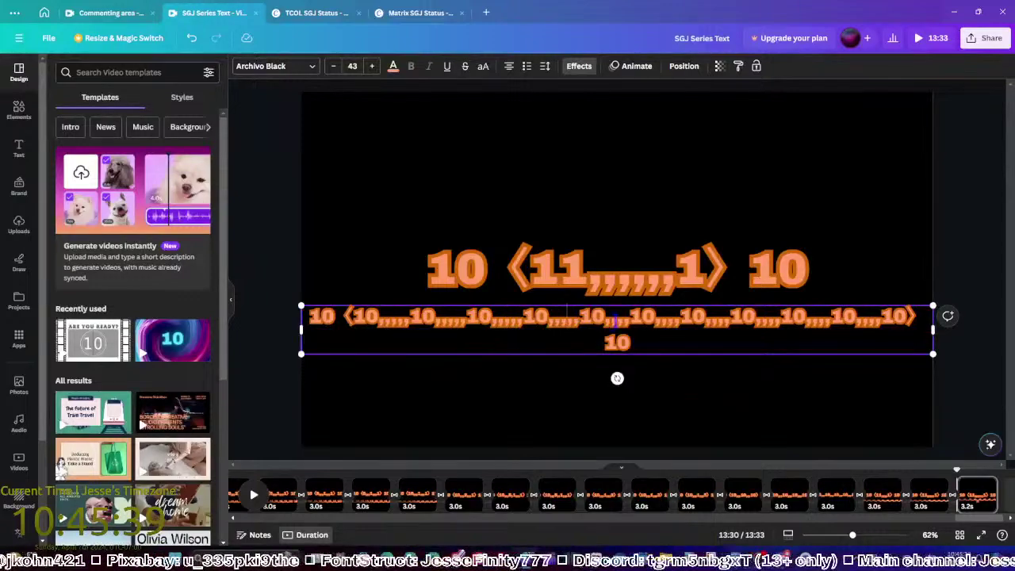
pyautogui.write(',')
pyautogui.press('Right')
pyautogui.press('Right')
pyautogui.press('Right')
pyautogui.press('Right')
pyautogui.press('Right')
pyautogui.press('Right')
pyautogui.write(',,')
pyautogui.press('Right')
pyautogui.press('Right')
pyautogui.press('Right')
pyautogui.press('Right')
pyautogui.press('Right')
pyautogui.press('Right')
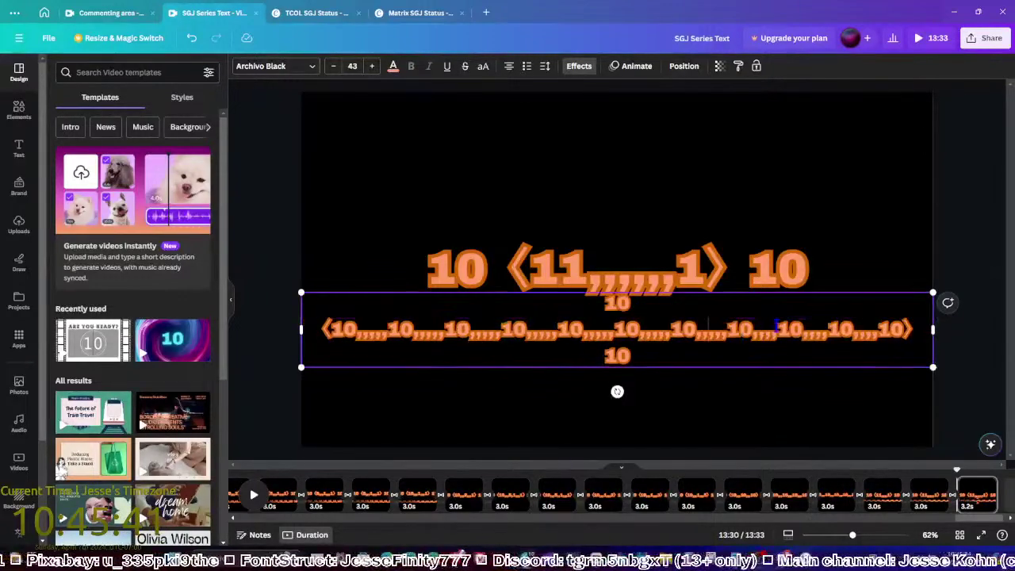
pyautogui.write(',')
pyautogui.press('Right')
pyautogui.press('Right')
pyautogui.press('Right')
pyautogui.press('Right')
pyautogui.press('Right')
pyautogui.press('Right')
pyautogui.write(',')
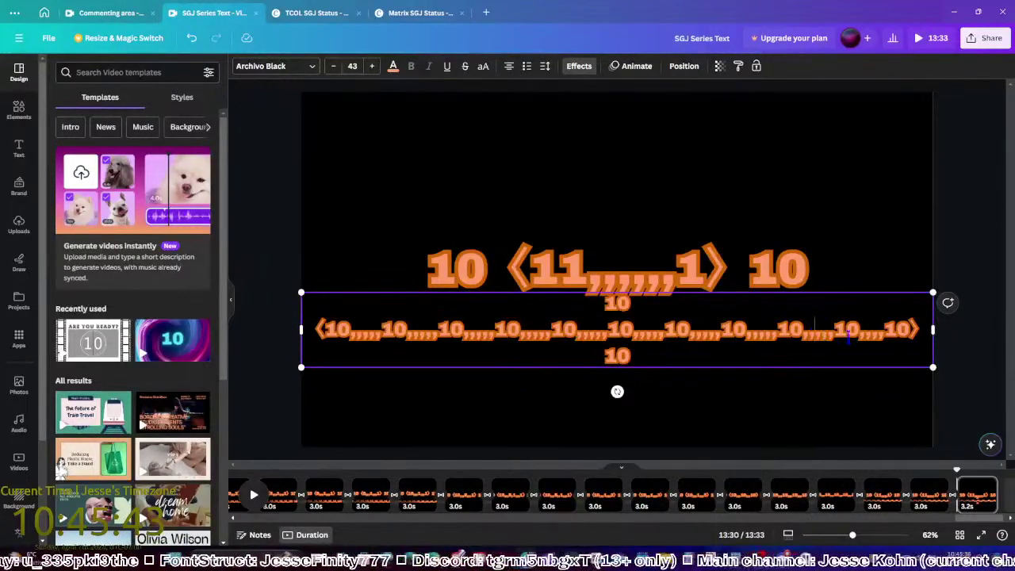
pyautogui.write(',')
# Reduce the font size of the five-comma expansion line to 39 so it fits on one row
pyautogui.click(334, 66)
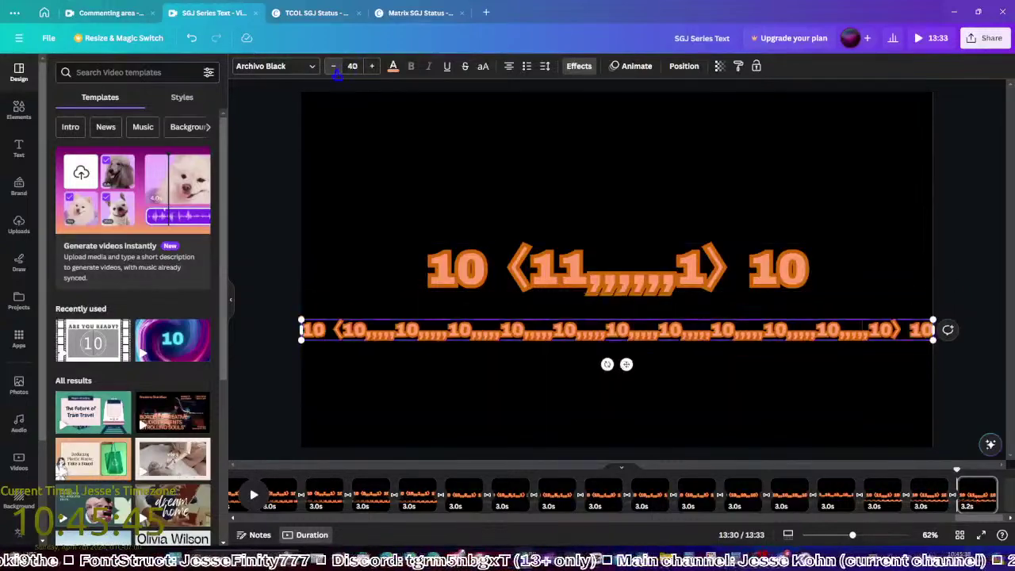
pyautogui.click(956, 401)
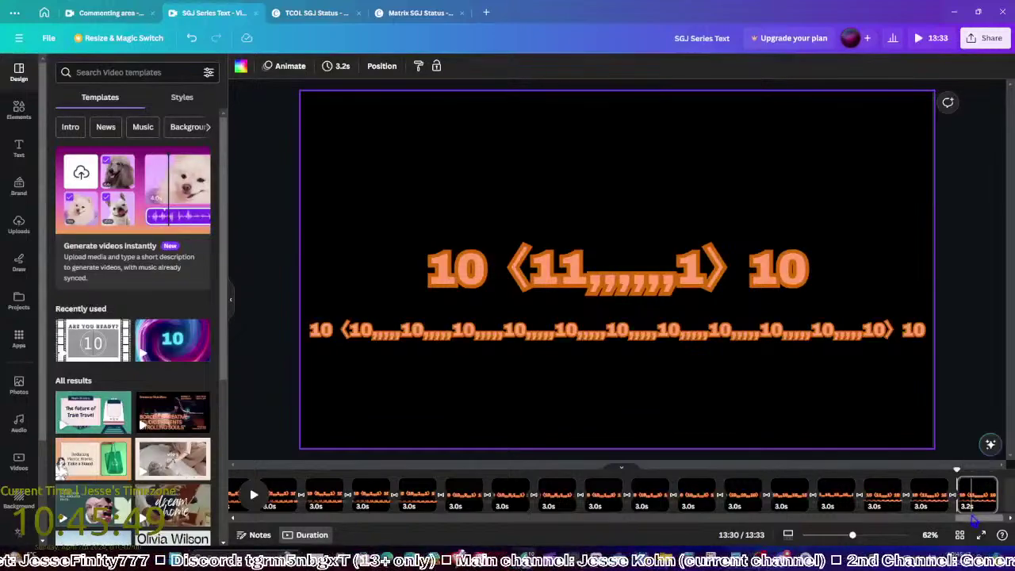
# Duplicate the page and change the large text line to "10〈11,,,,,,,1〉10"
pyautogui.click(974, 508)
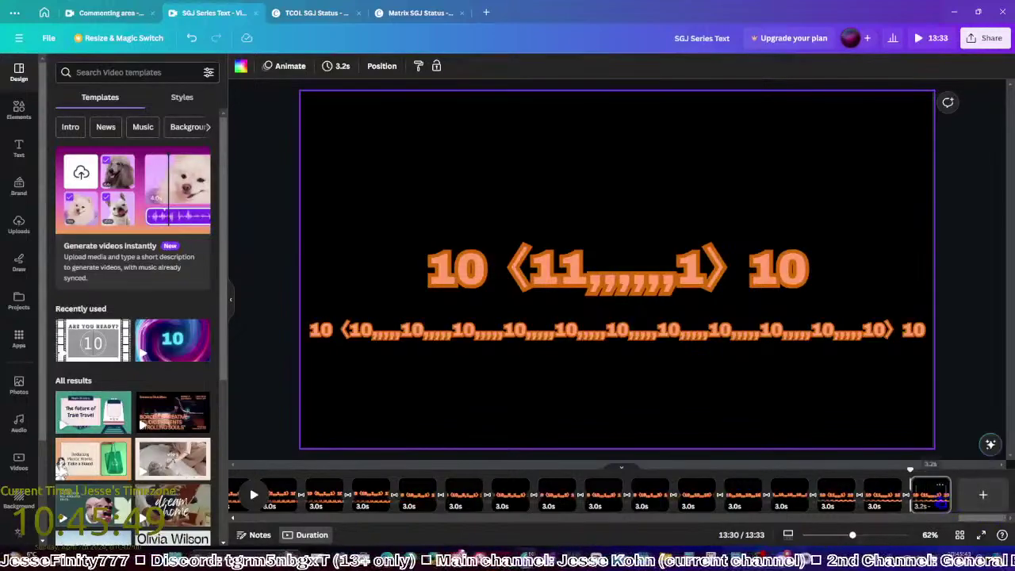
pyautogui.hotkey('ctrl', 'd')
pyautogui.click(644, 292)
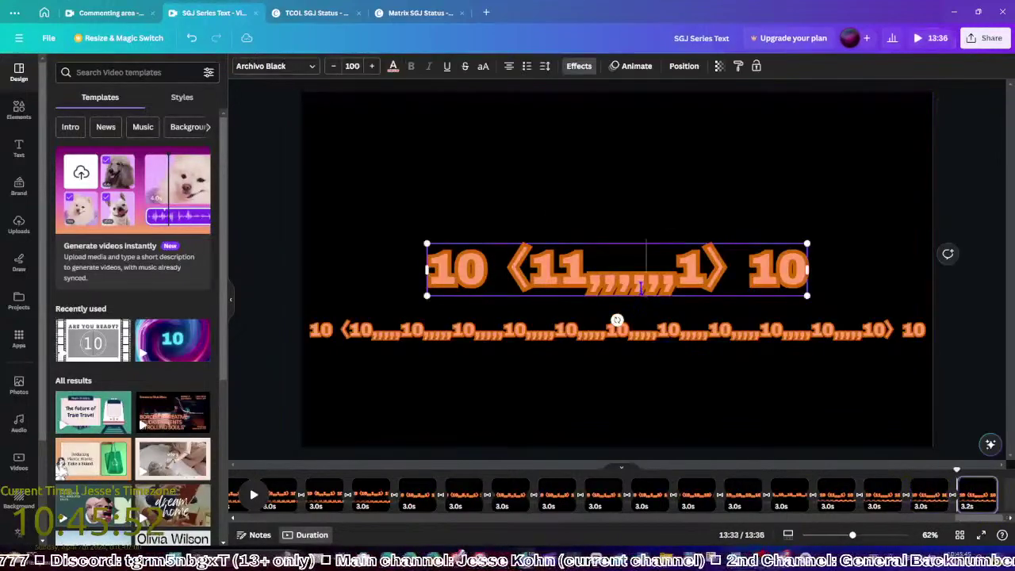
# Add one comma to every gap in the eleven-ten line so six commas separate each pair of tens
pyautogui.click(357, 334)
pyautogui.write(',')
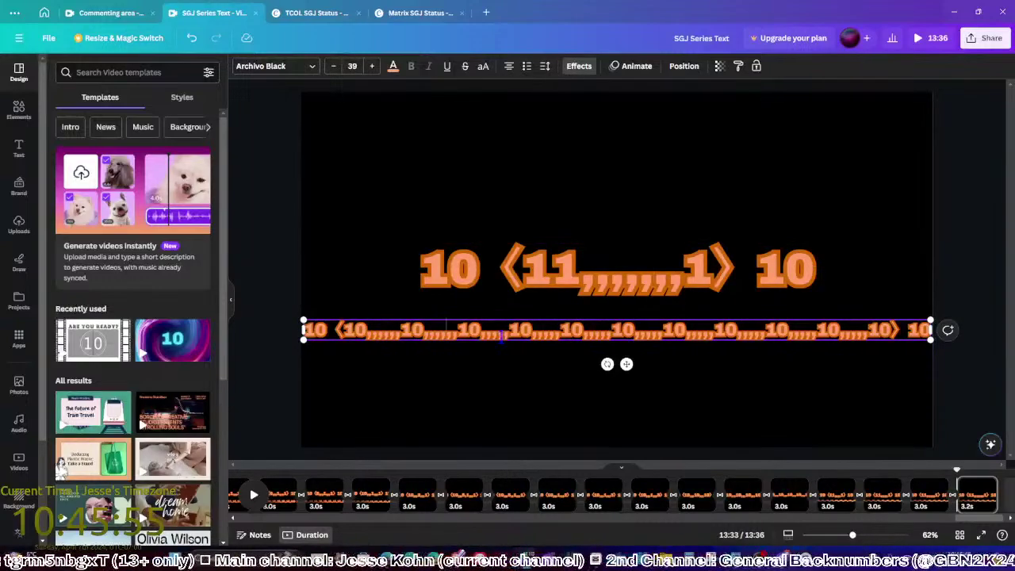
pyautogui.write(',')
pyautogui.press('Right')
pyautogui.press('Right')
pyautogui.press('Right')
pyautogui.press('Right')
pyautogui.press('Right')
pyautogui.press('Right')
pyautogui.press('Right')
pyautogui.write(',')
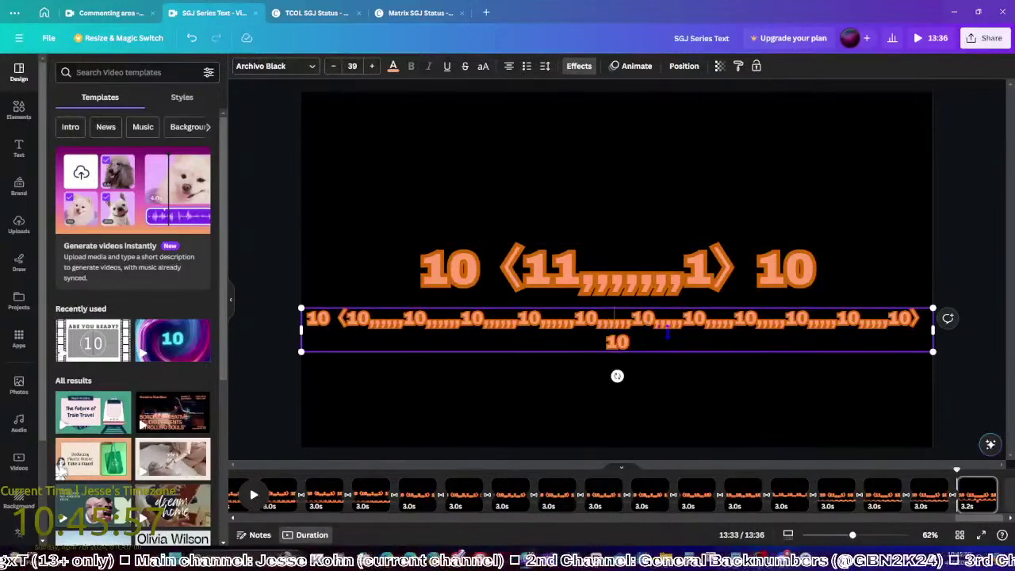
pyautogui.write(',')
pyautogui.press('Right')
pyautogui.press('Right')
pyautogui.press('Right')
pyautogui.press('Right')
pyautogui.press('Right')
pyautogui.press('Right')
pyautogui.press('Right')
pyautogui.write(',')
pyautogui.press('Right')
pyautogui.press('Right')
pyautogui.press('Right')
pyautogui.press('Right')
pyautogui.press('Right')
pyautogui.press('Right')
pyautogui.press('Right')
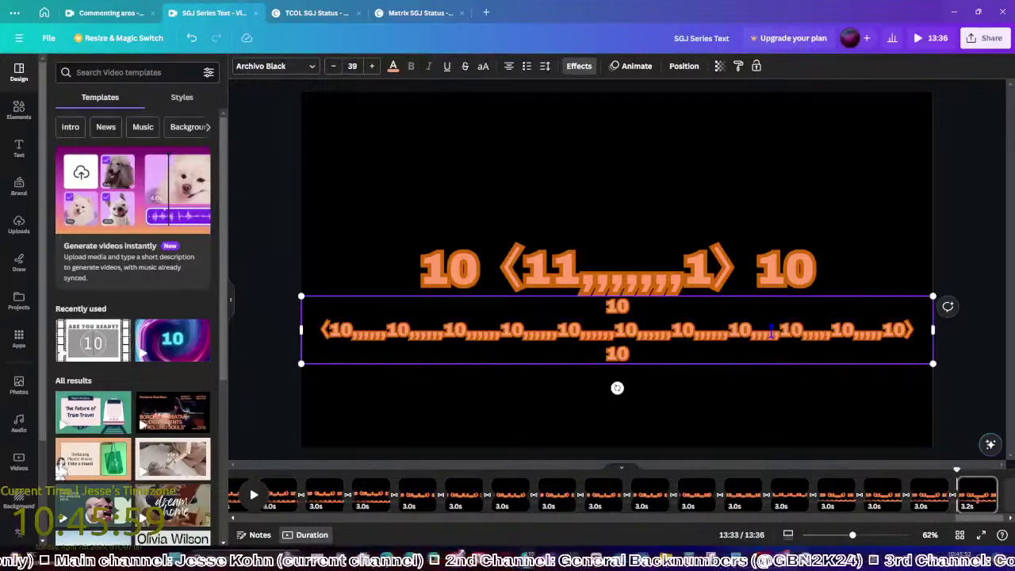
pyautogui.write(',,')
pyautogui.press('Right')
pyautogui.press('Right')
pyautogui.press('Right')
pyautogui.press('Right')
pyautogui.press('Right')
pyautogui.press('Right')
pyautogui.press('Right')
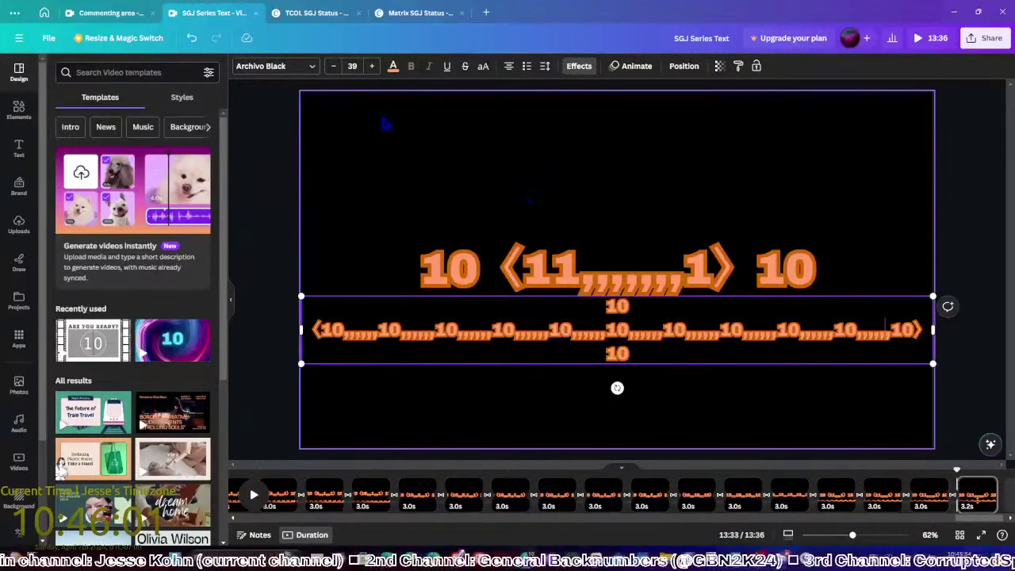
# Reduce the font size of the six-comma expansion line to 35 so it fits on one row
pyautogui.click(334, 67)
pyautogui.click(334, 66)
pyautogui.click(334, 67)
pyautogui.click(334, 67)
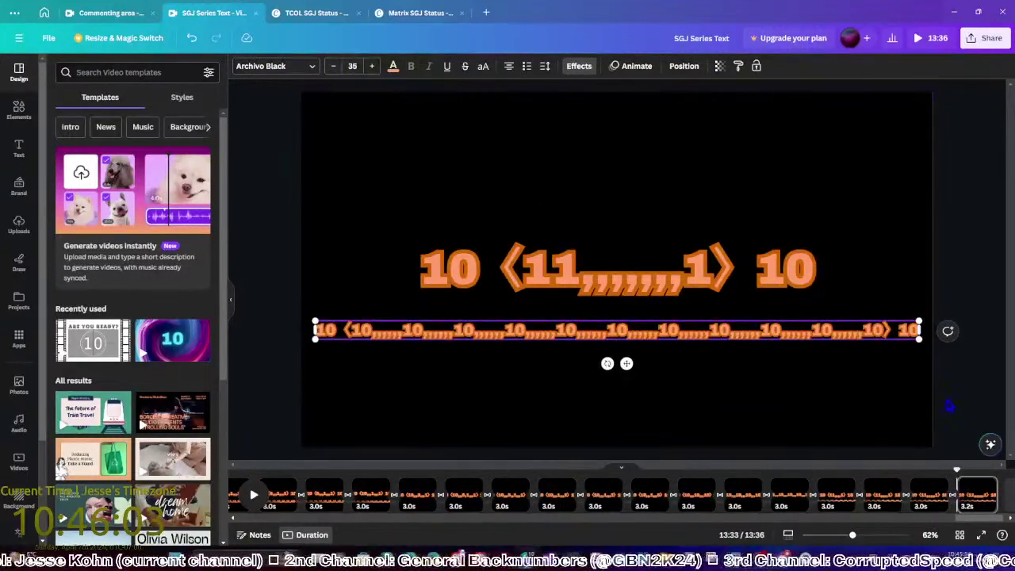
# Duplicate the page and change the large text line to "10〈11,,,,,,,,1〉10"
pyautogui.click(977, 494)
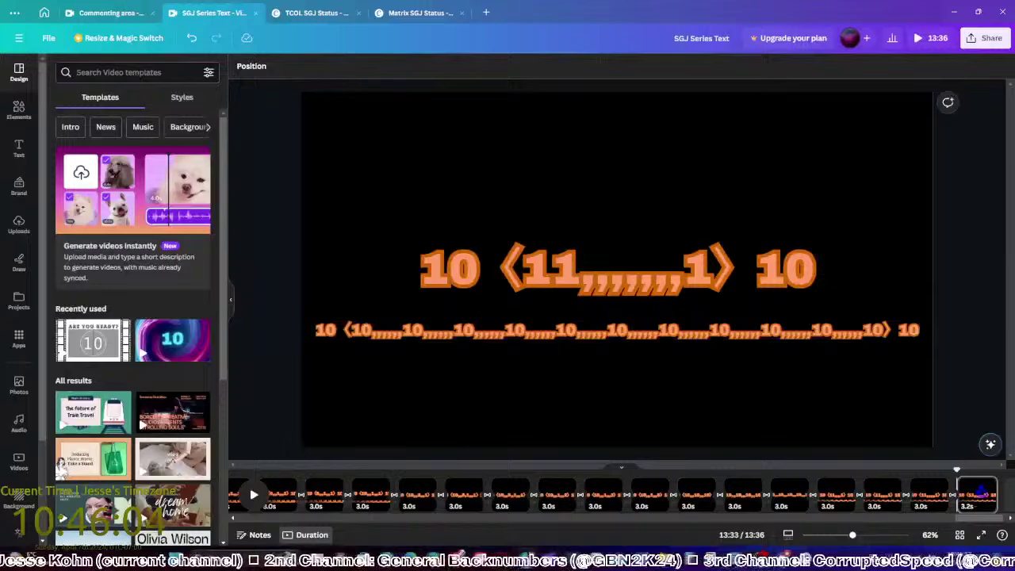
pyautogui.click(617, 288)
# Add one comma to every gap in the eleven-ten line so seven commas separate each pair of tens
pyautogui.click(413, 334)
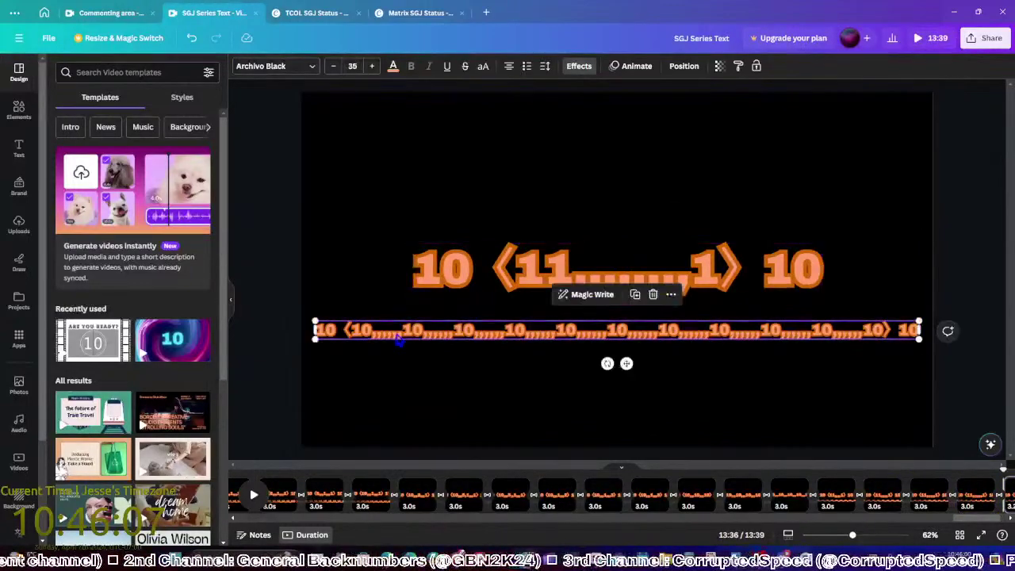
pyautogui.write(',')
pyautogui.press('Right')
pyautogui.press('Right')
pyautogui.press('Right')
pyautogui.press('Right')
pyautogui.press('Right')
pyautogui.press('Right')
pyautogui.press('Right')
pyautogui.write(',,')
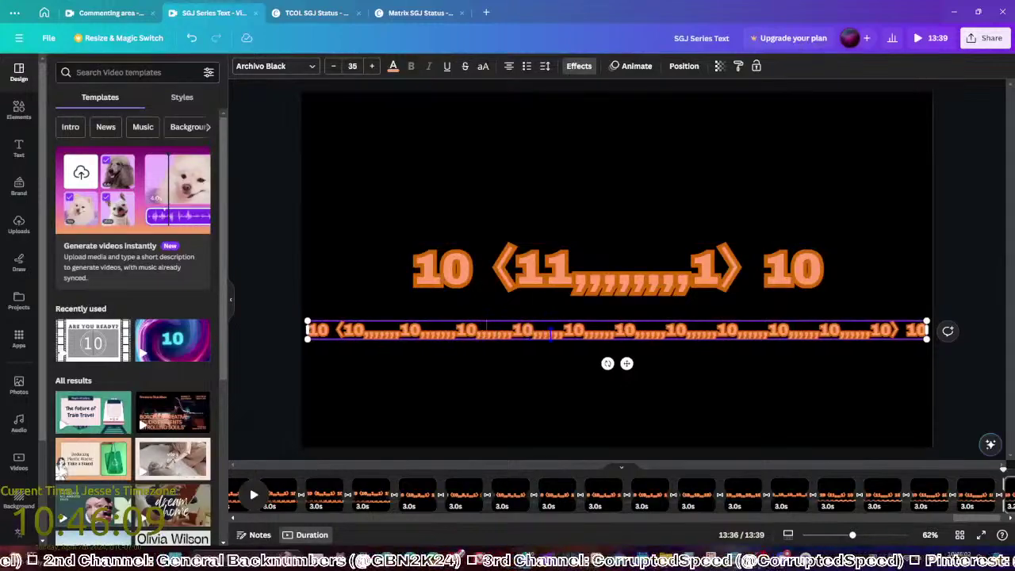
pyautogui.write(',')
pyautogui.press('Right')
pyautogui.press('Right')
pyautogui.press('Right')
pyautogui.press('Right')
pyautogui.press('Right')
pyautogui.press('Right')
pyautogui.press('Right')
pyautogui.write(',')
pyautogui.press('Right')
pyautogui.press('Right')
pyautogui.press('Right')
pyautogui.press('Right')
pyautogui.press('Right')
pyautogui.press('Right')
pyautogui.press('Right')
pyautogui.write(',')
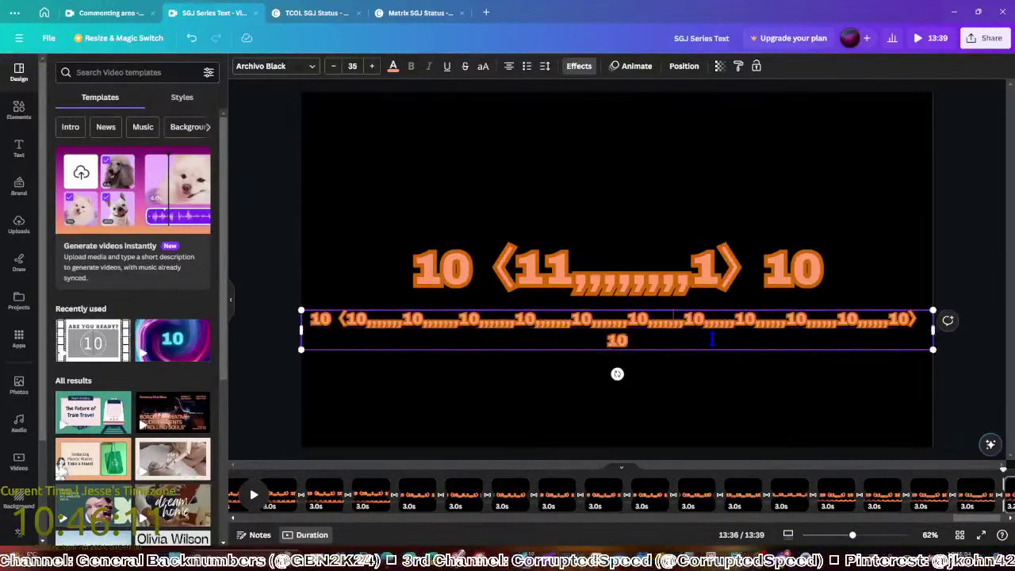
pyautogui.write(',')
pyautogui.press('Right')
pyautogui.press('Right')
pyautogui.press('Right')
pyautogui.press('Right')
pyautogui.press('Right')
pyautogui.press('Right')
pyautogui.press('Right')
pyautogui.write(',')
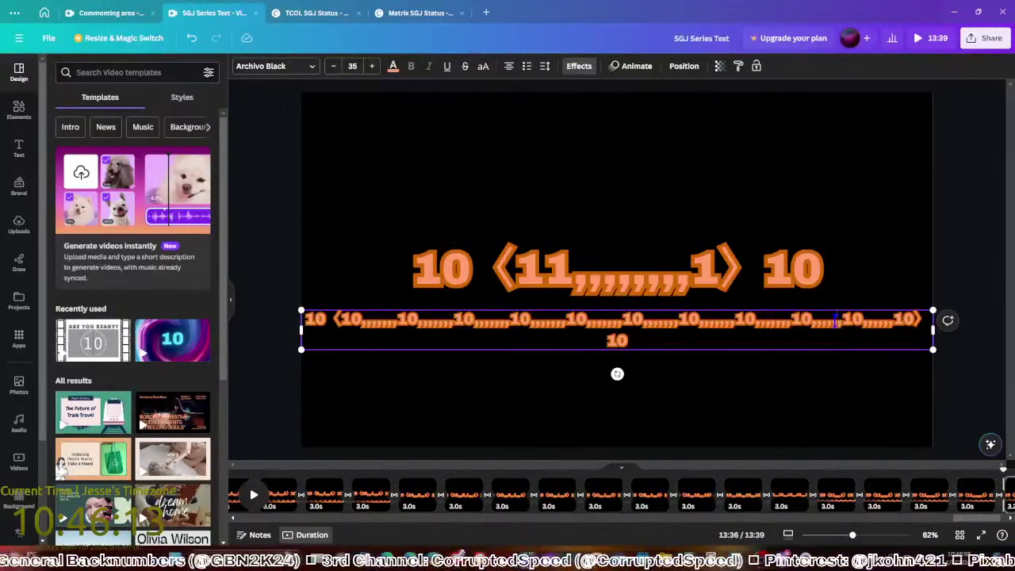
pyautogui.write(',')
pyautogui.press('Right')
pyautogui.press('Right')
pyautogui.press('Right')
pyautogui.press('Right')
pyautogui.press('Right')
pyautogui.press('Right')
pyautogui.press('Right')
pyautogui.write(',')
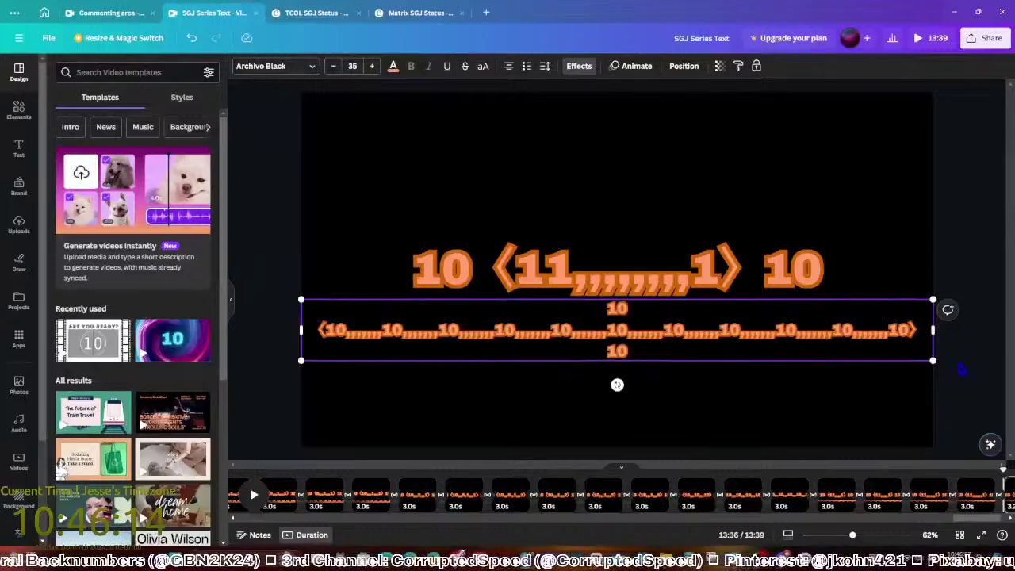
# Set the font size of the seven-comma expansion line to 33 so it fits on one row
pyautogui.click(353, 66)
pyautogui.write('33')
pyautogui.press('Return')
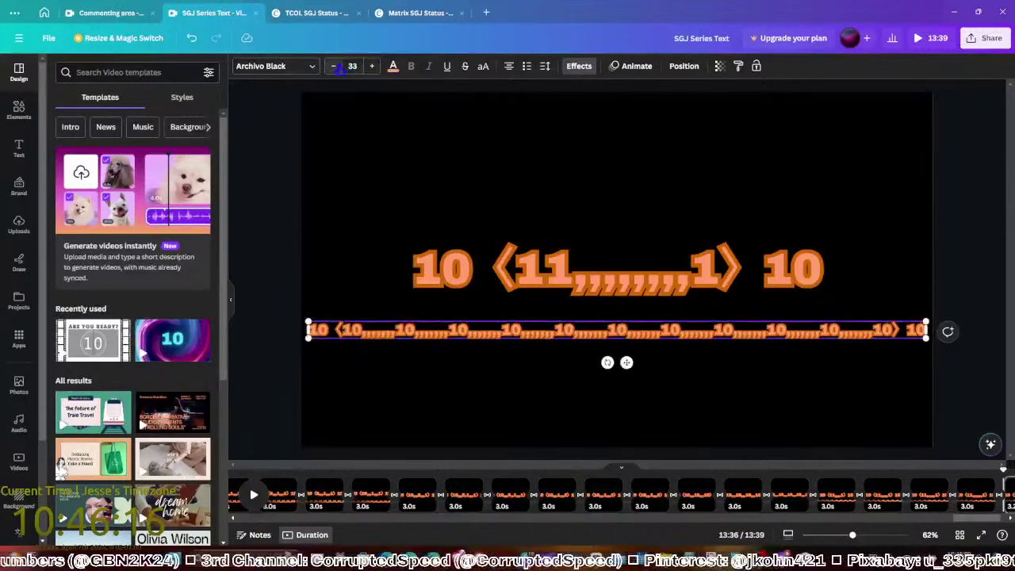
pyautogui.click(960, 376)
# Duplicate the page and change the large text line to "10〈11,,,,,,,,,1〉10"
pyautogui.click(938, 498)
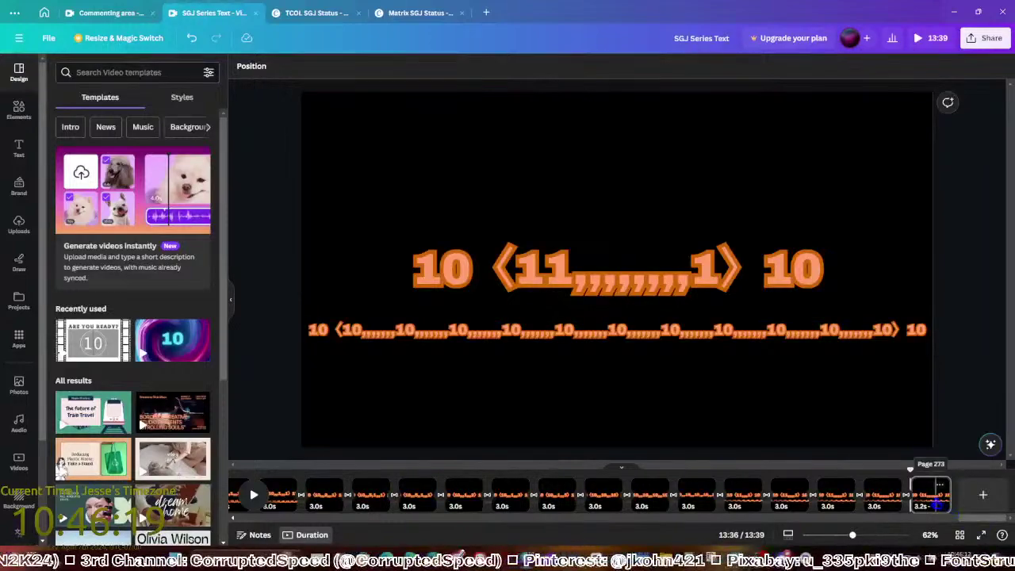
pyautogui.click(842, 414)
pyautogui.hotkey('ctrl', 'd')
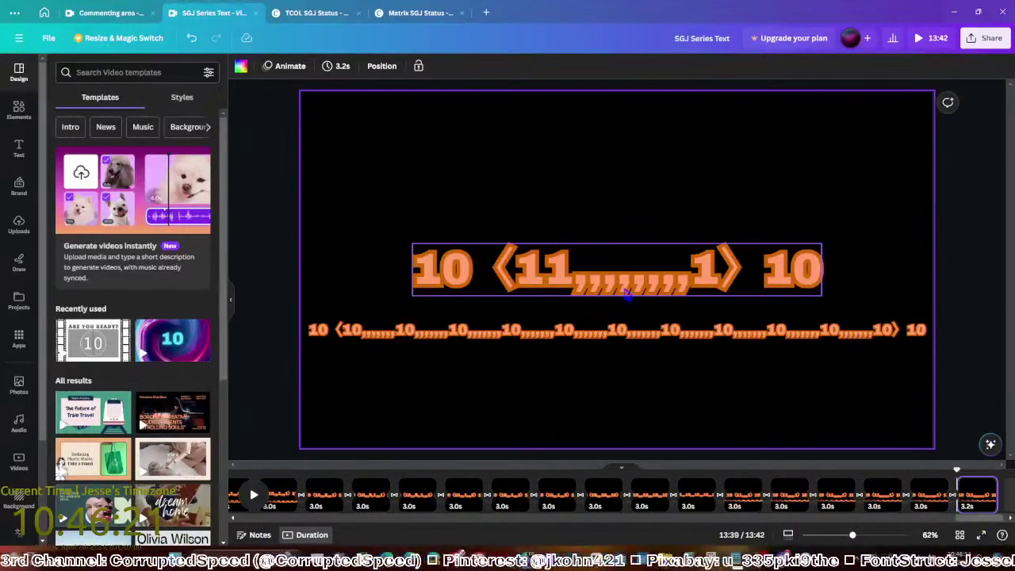
pyautogui.click(627, 287)
# Add one comma to every gap in the eleven-ten line so eight commas separate each pair of tens
pyautogui.click(501, 331)
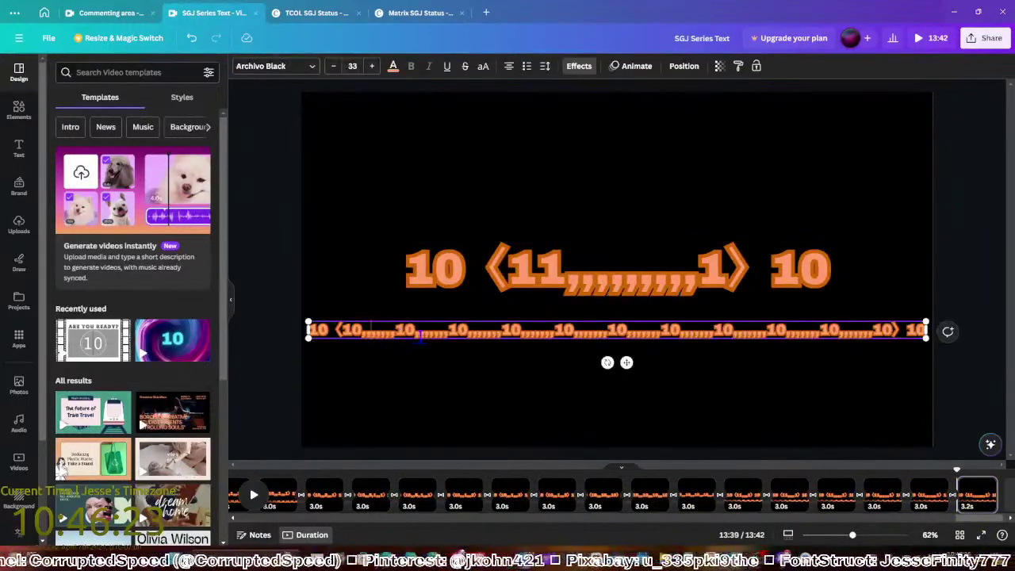
pyautogui.write(',')
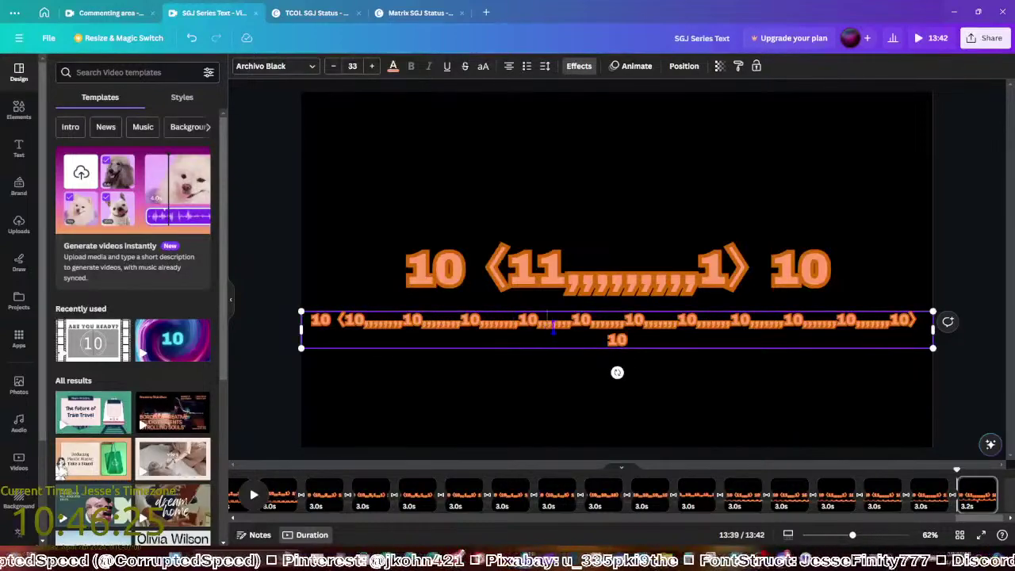
pyautogui.write(',')
pyautogui.click(611, 325)
pyautogui.write(',,,,,,')
pyautogui.click(668, 322)
pyautogui.write(',,,,,,10,,,,,,,,10,,,,,,,,')
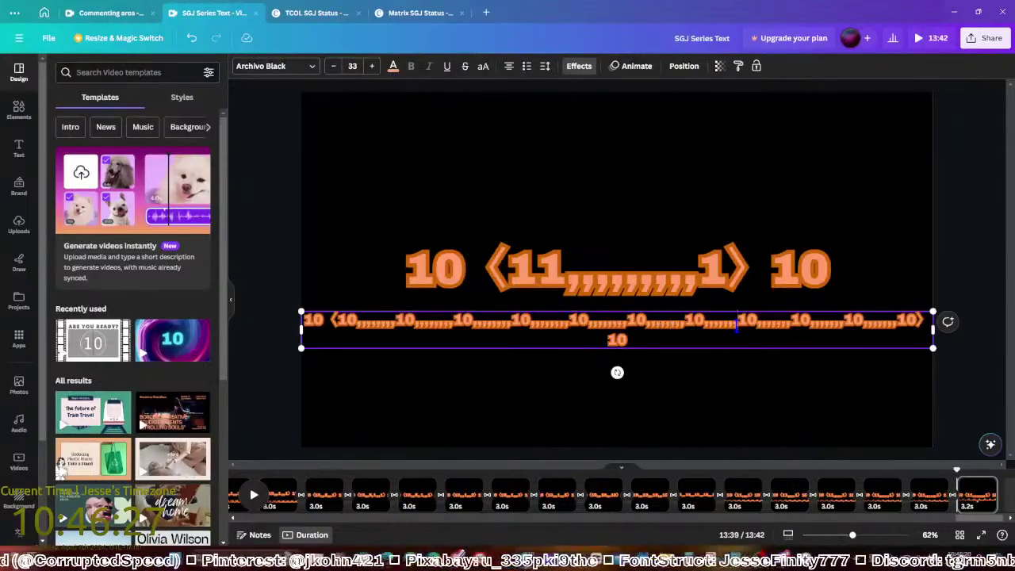
pyautogui.click(781, 325)
pyautogui.write(',,')
pyautogui.click(826, 332)
pyautogui.write(',,')
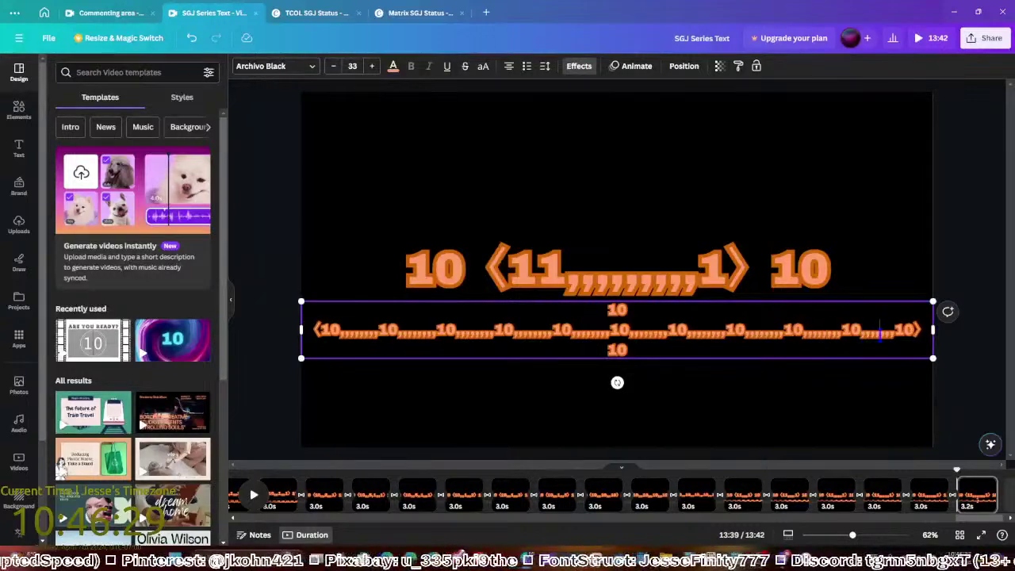
# Reduce the font size of the eight-comma expansion line to 31 so it fits on one row
pyautogui.click(334, 67)
pyautogui.click(334, 66)
pyautogui.click(334, 67)
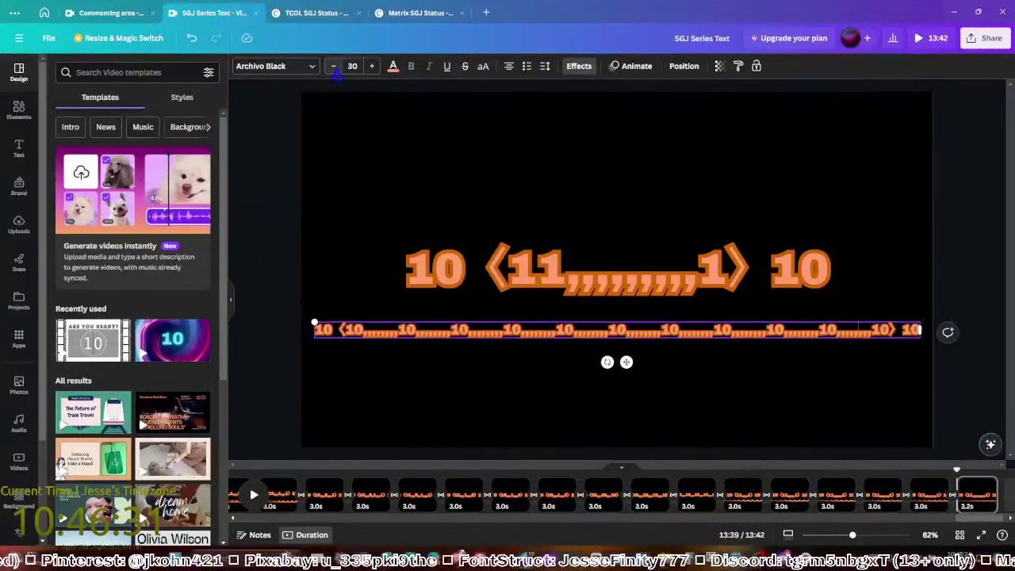
pyautogui.click(334, 67)
pyautogui.click(372, 66)
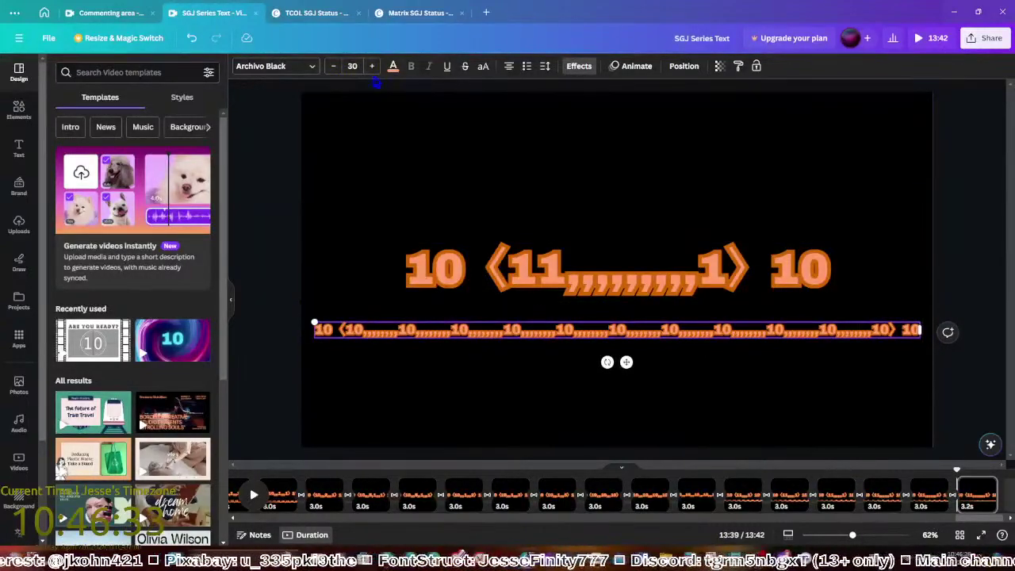
# Duplicate the page and change the large text line to "10〈11,,,,,,,,,,1〉10"
pyautogui.click(896, 425)
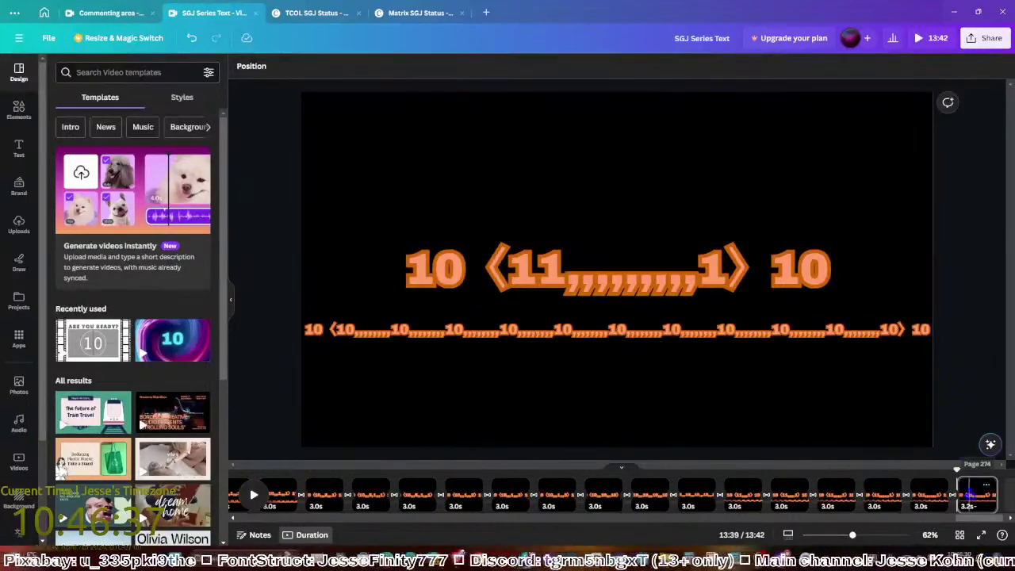
pyautogui.click(614, 277)
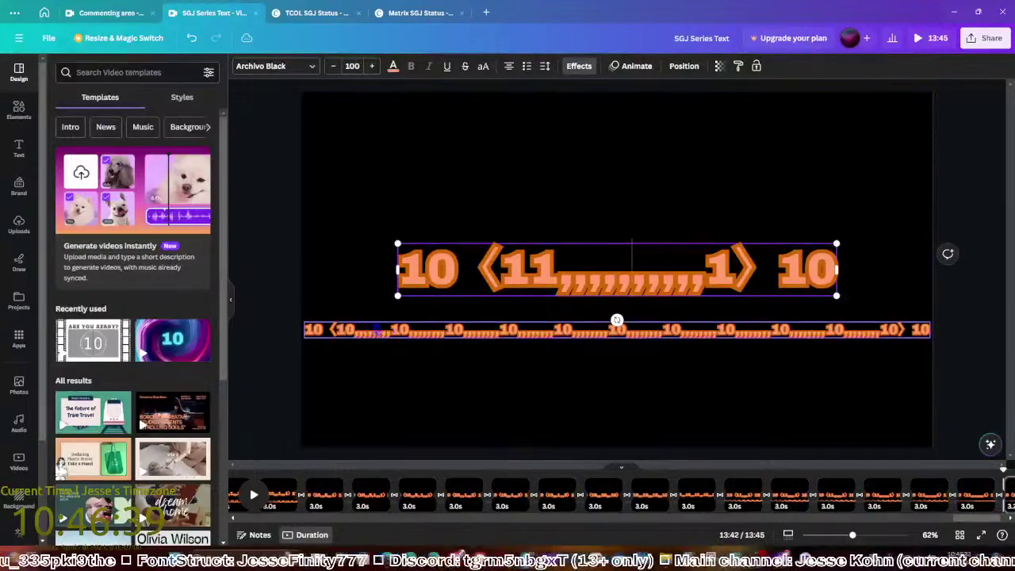
# Add one comma to every gap in the eleven-ten line so nine commas separate each pair of tens
pyautogui.click(373, 330)
pyautogui.write(',,,,10')
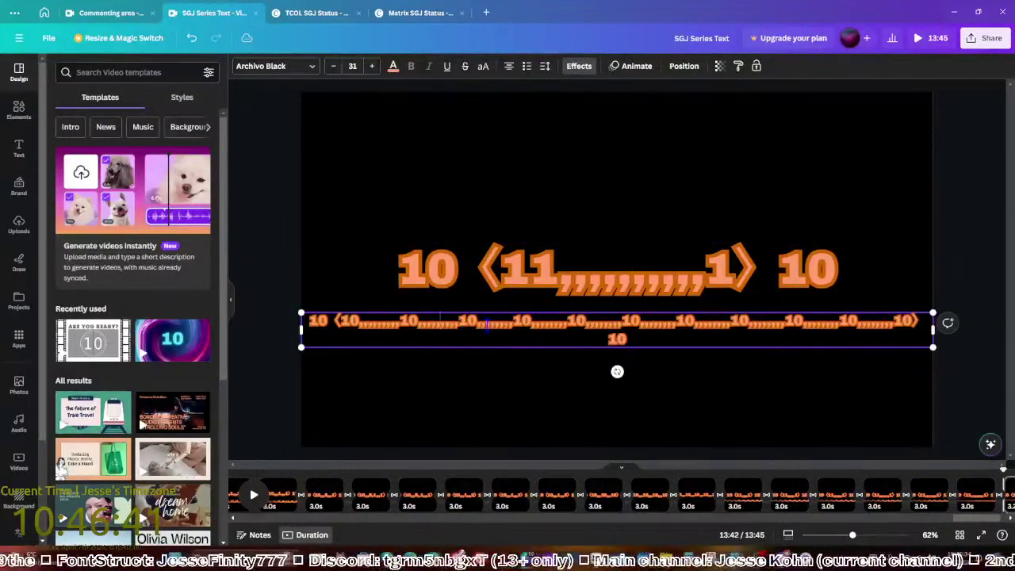
pyautogui.write(',,,,')
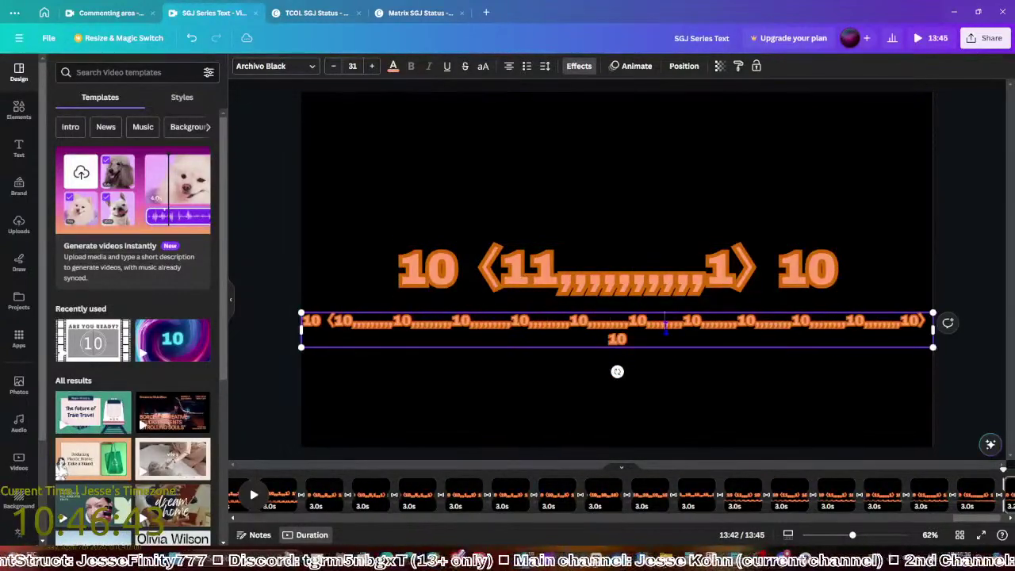
pyautogui.write(',,,')
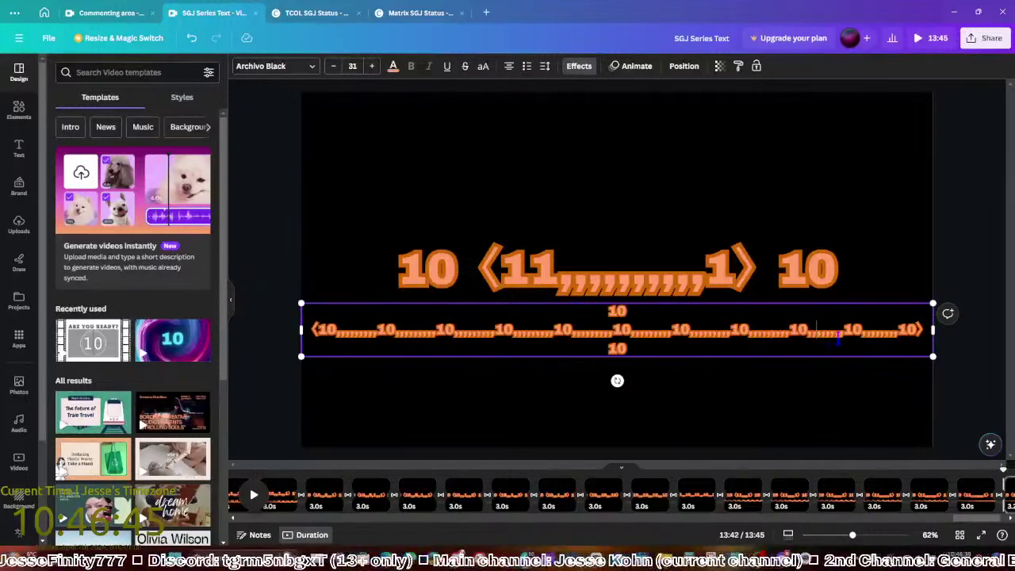
pyautogui.press('BackSpace')
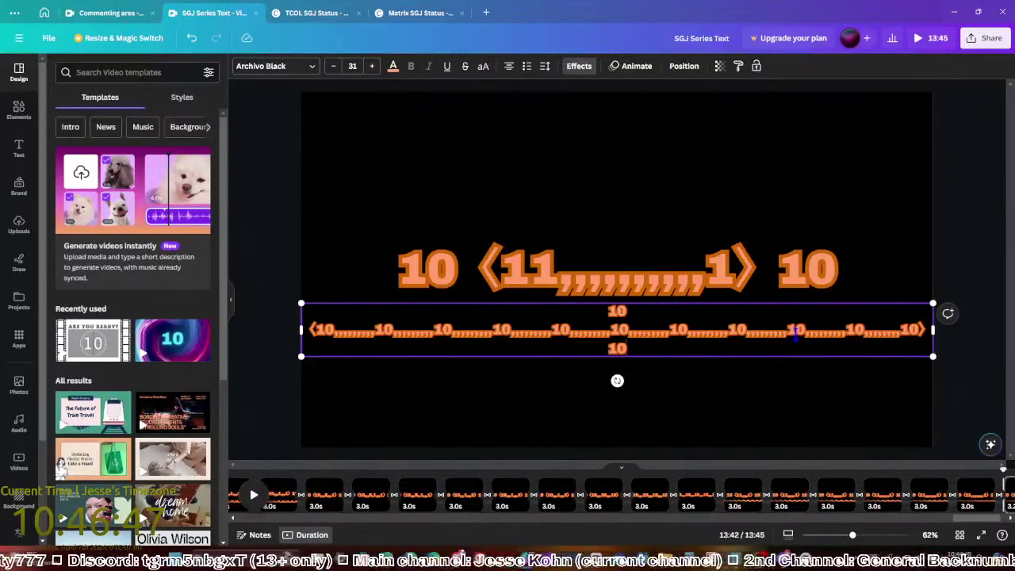
# Reduce the font size of the nine-comma expansion line until it fits on one row
pyautogui.click(333, 65)
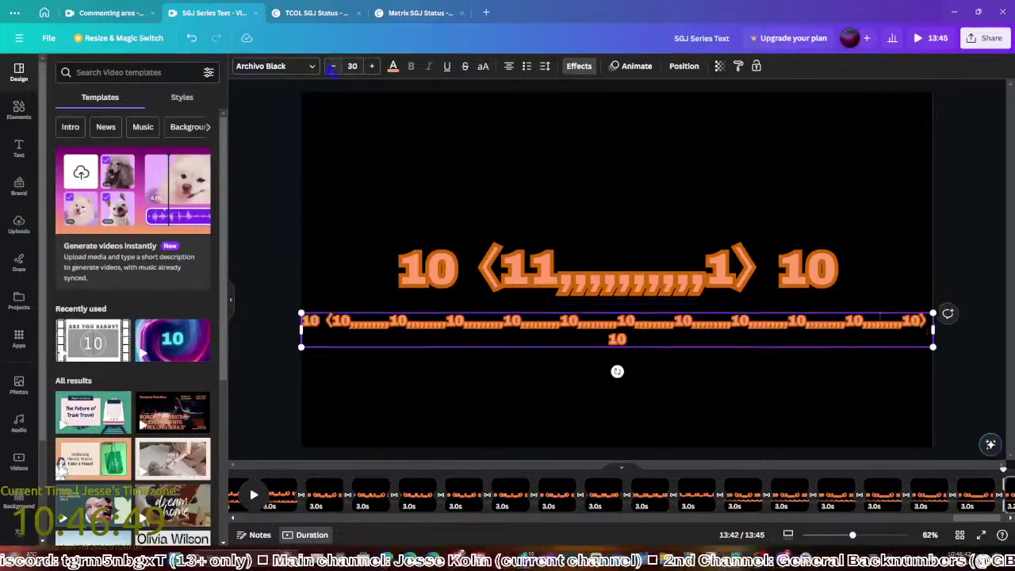
pyautogui.click(333, 66)
pyautogui.click(332, 66)
pyautogui.click(278, 254)
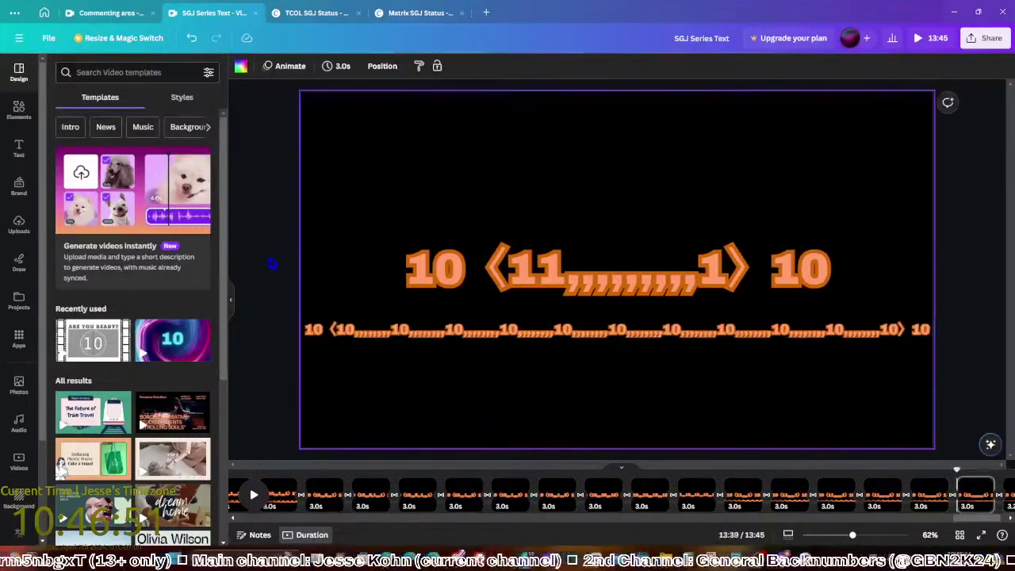
# Duplicate the last page and delete the small expansion line from the copy
pyautogui.click(974, 407)
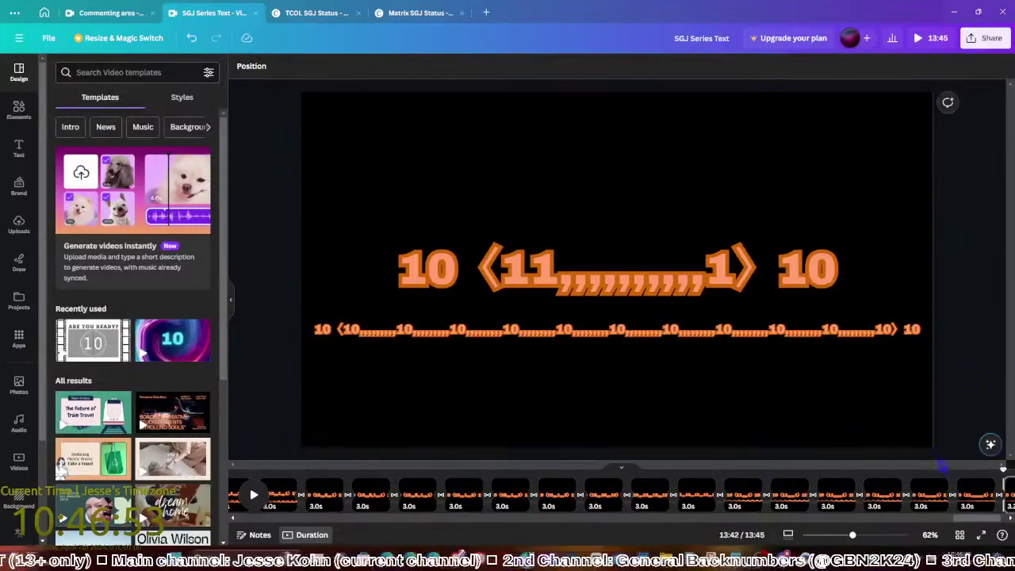
pyautogui.hscroll(2, 960, 525)
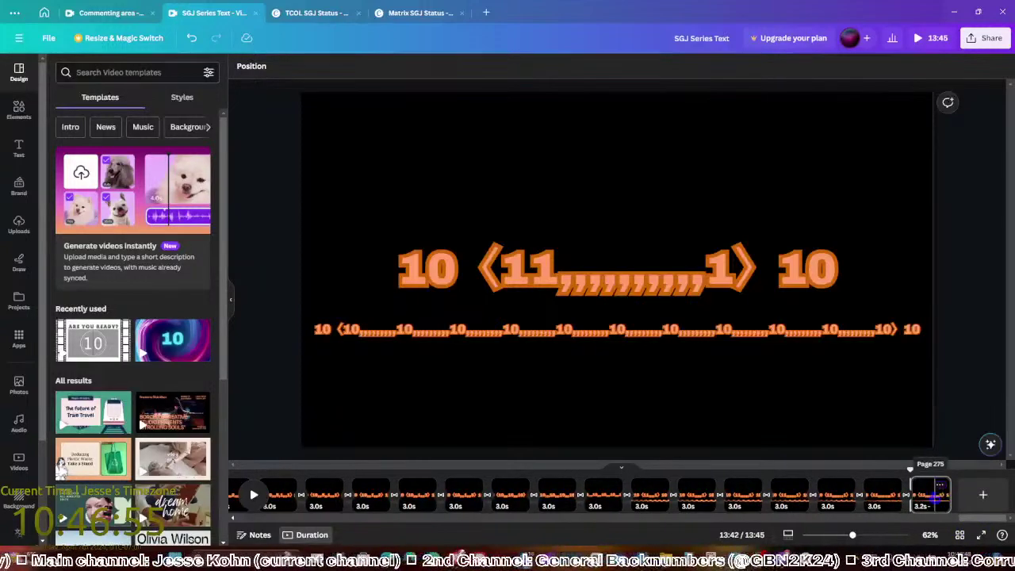
pyautogui.click(932, 496)
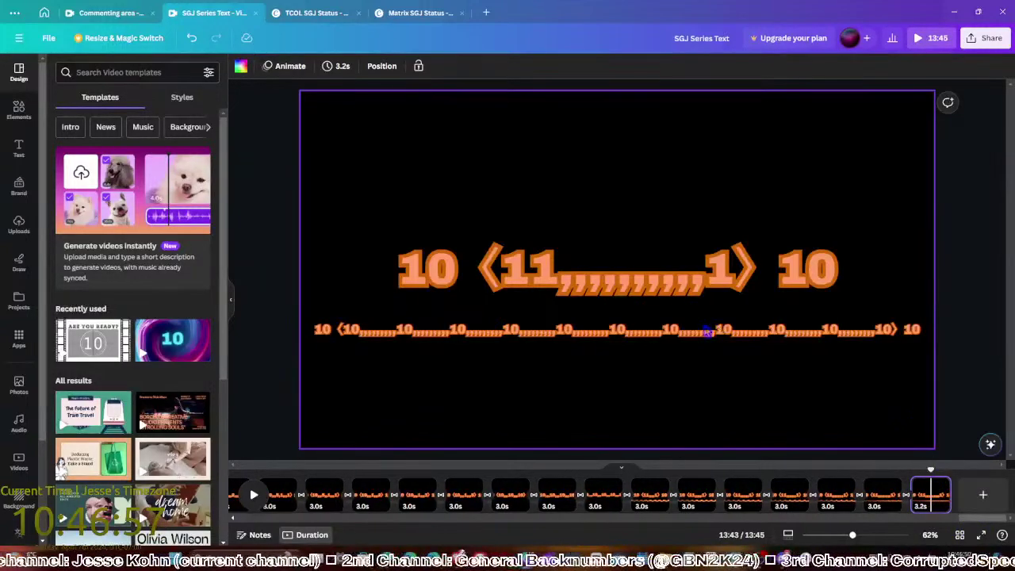
pyautogui.press('Delete')
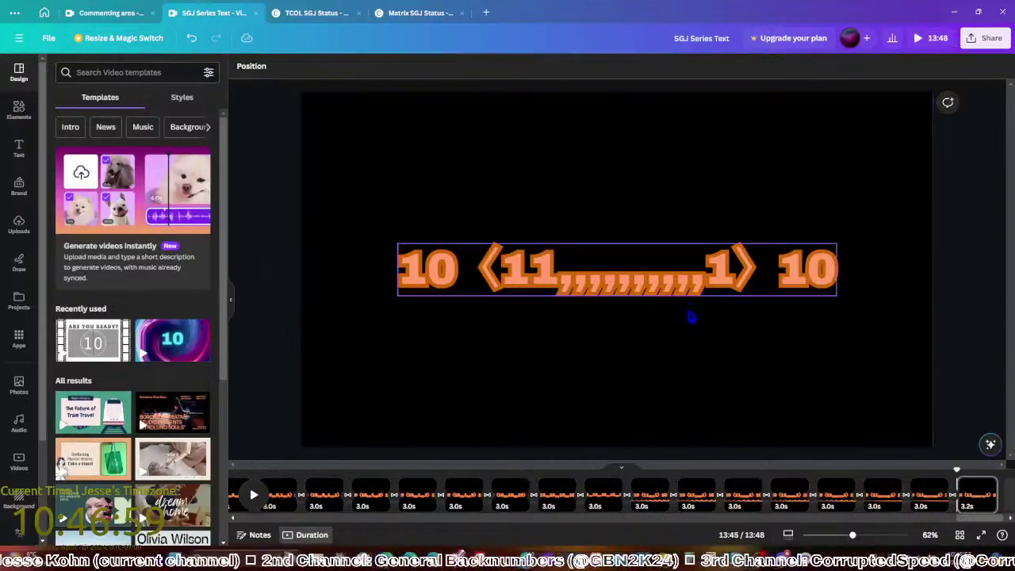
# Replace the commas and final 1 in the large text line so it reads "10〈11[1]〉10"
pyautogui.click(644, 299)
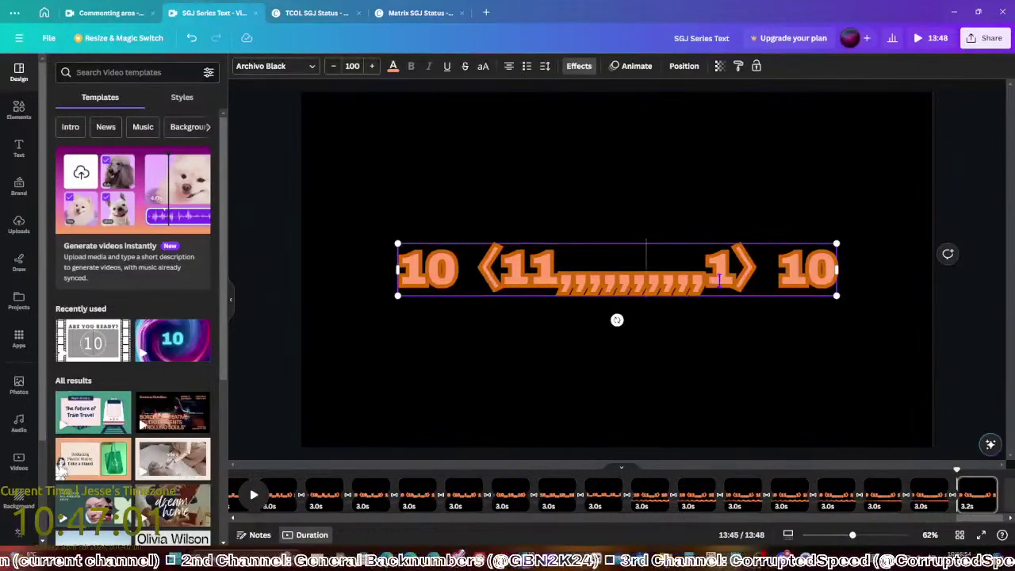
pyautogui.doubleClick(645, 294)
pyautogui.write('[1]')
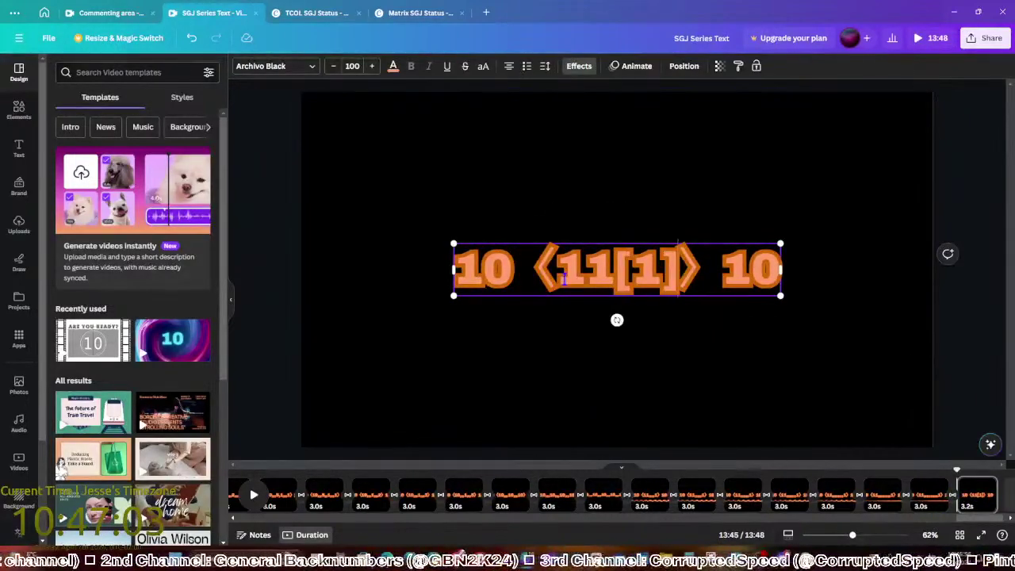
# Switch to the Standard Googology Journey Rulebook, examine the bracket nesting rules, and return to the Canva design
pyautogui.moveTo(387, 562)
pyautogui.click(357, 500)
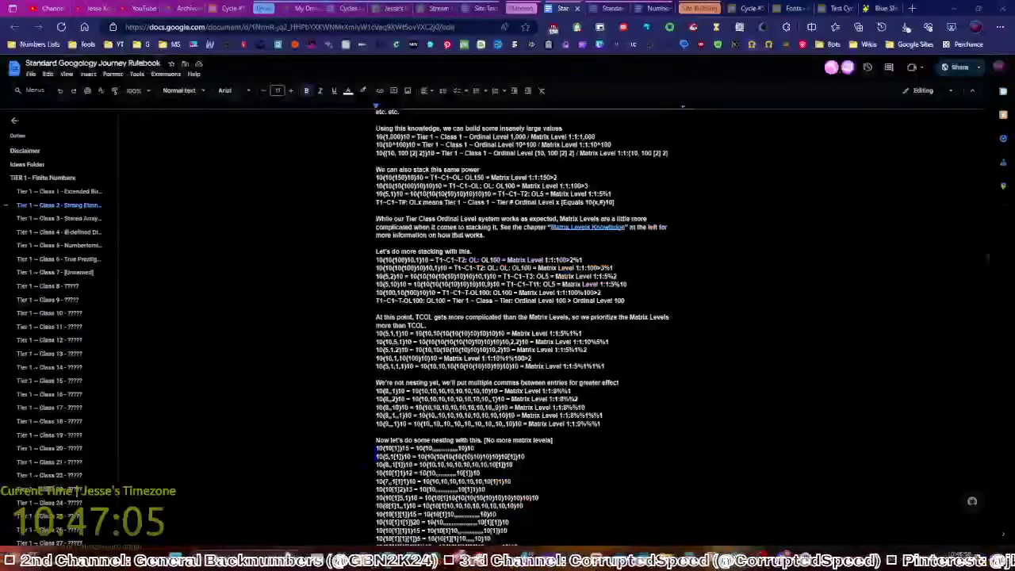
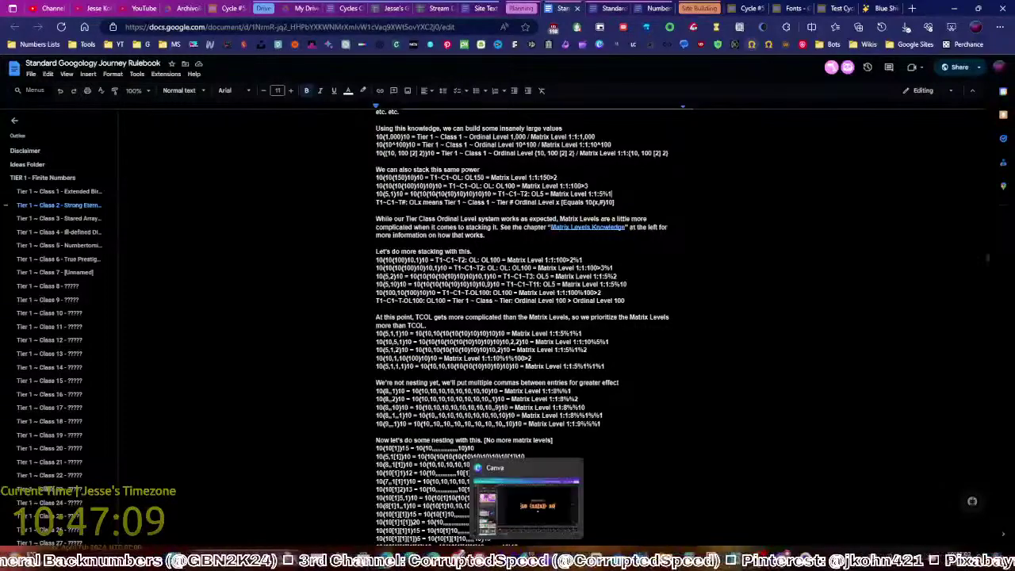
pyautogui.click(526, 480)
pyautogui.click(711, 396)
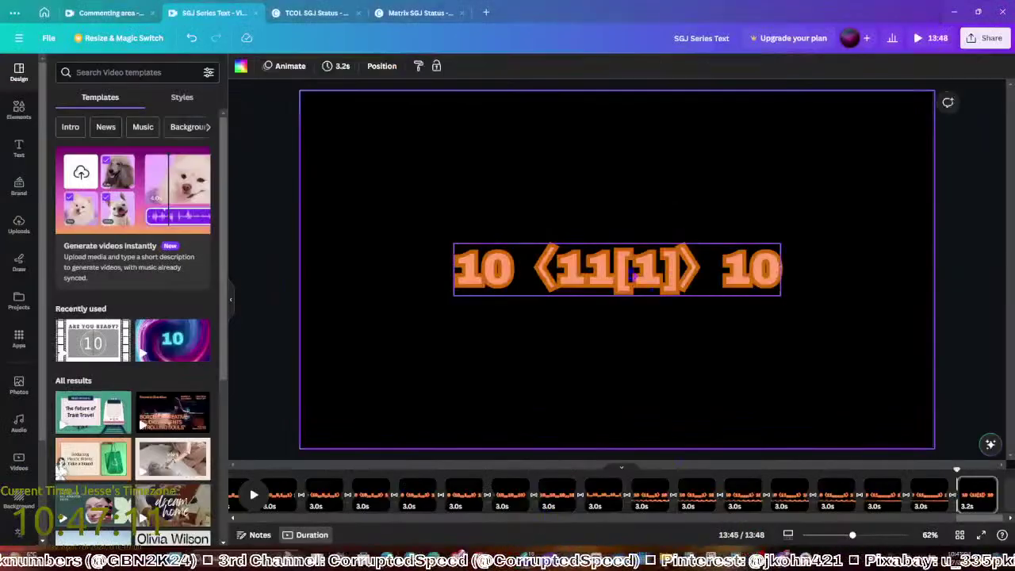
# Duplicate the "10〈11[1]〉10" text, place the copy centered beneath it, and change the copy to "10〈10〉10"
pyautogui.click(619, 270)
pyautogui.hotkey('ctrl', 'd')
pyautogui.moveTo(623, 274); pyautogui.dragTo(593, 361)
pyautogui.doubleClick(630, 374)
pyautogui.write('0')
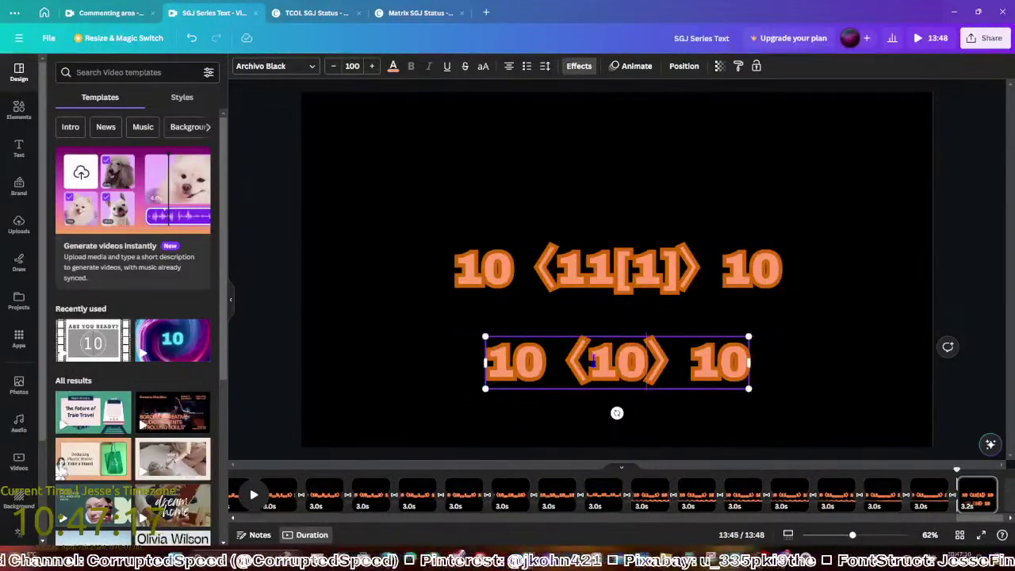
# Complete the lower expression as 10〈10,,,,,,,,,,,10〉10, with eleven commas between the two inner tens
pyautogui.write(',10')
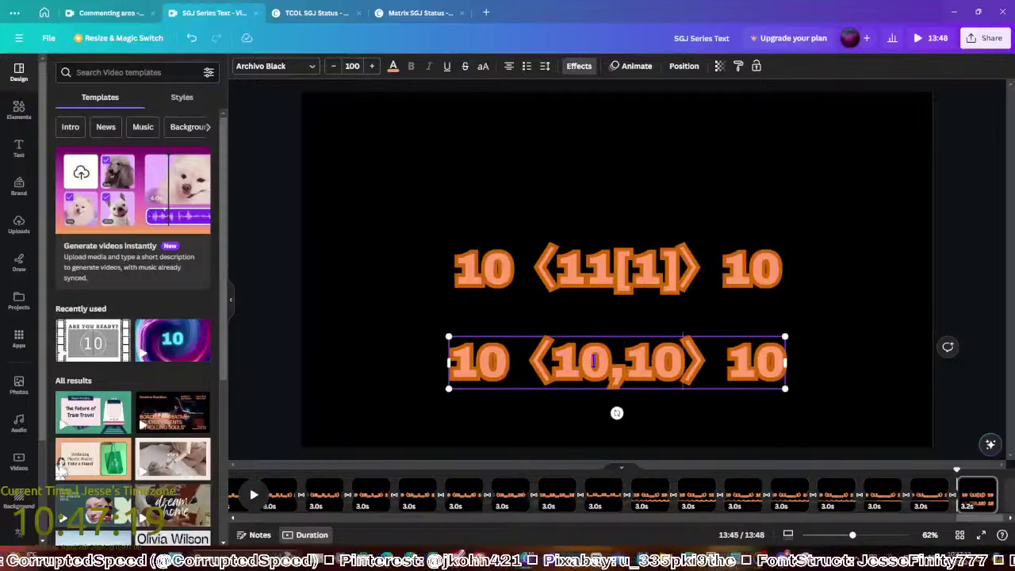
pyautogui.press('BackSpace')
pyautogui.press('BackSpace')
pyautogui.write(',,,,')
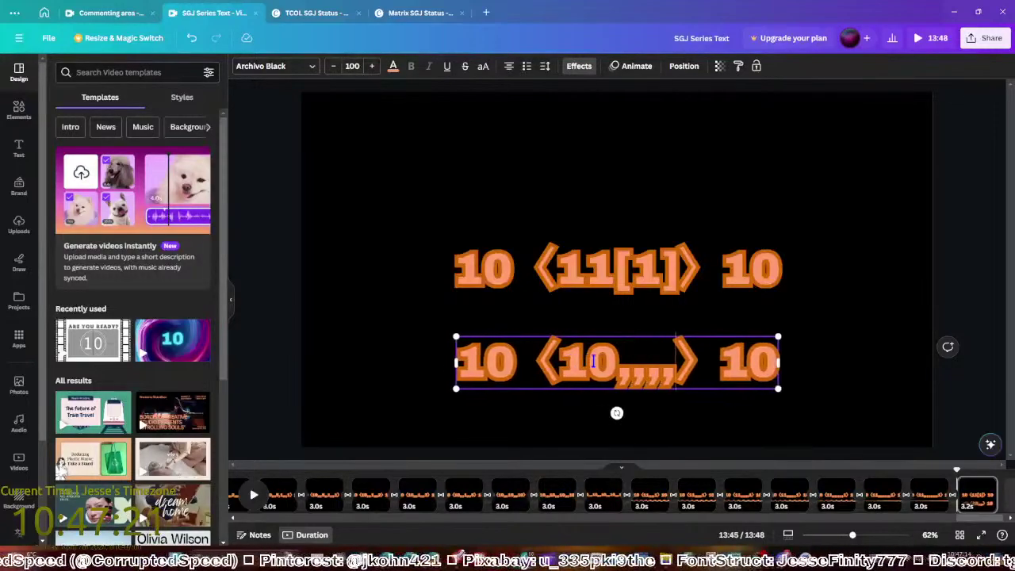
pyautogui.write(',,,,,,10')
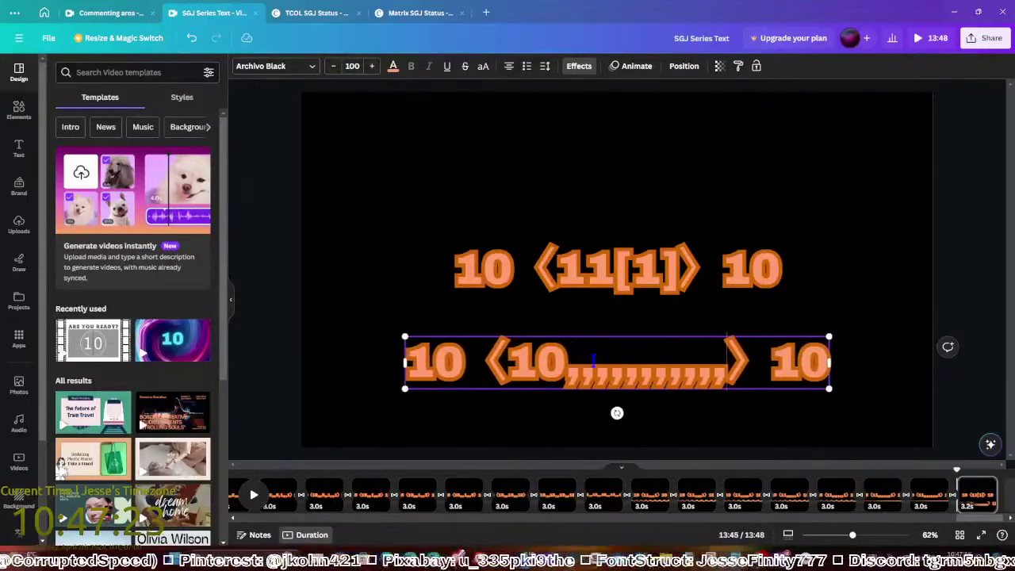
pyautogui.press('Escape')
pyautogui.press('Escape')
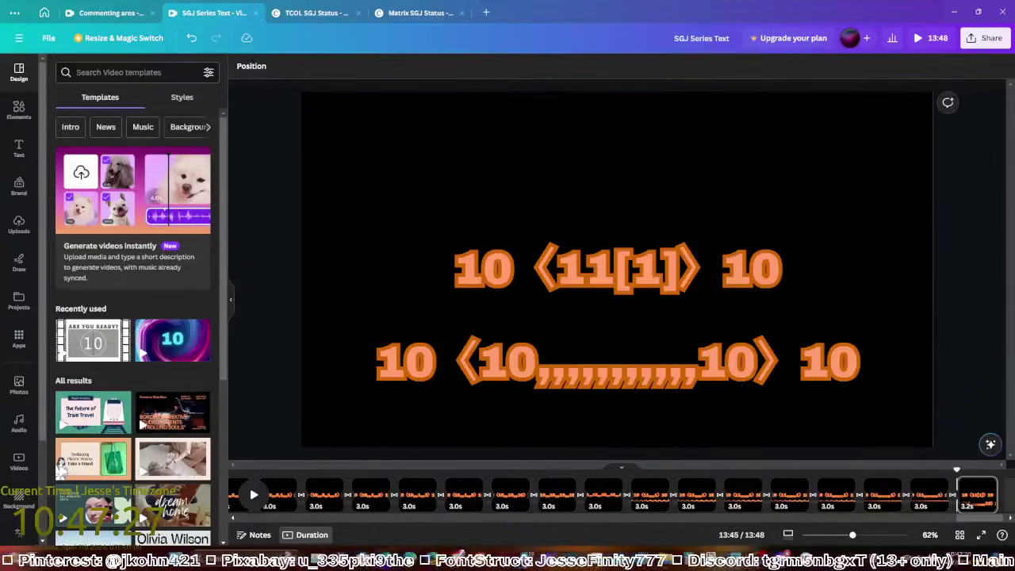
# Switch to the Standard Googology Journey Rulebook in Google Docs and read its nesting examples
pyautogui.click(386, 563)
pyautogui.click(357, 500)
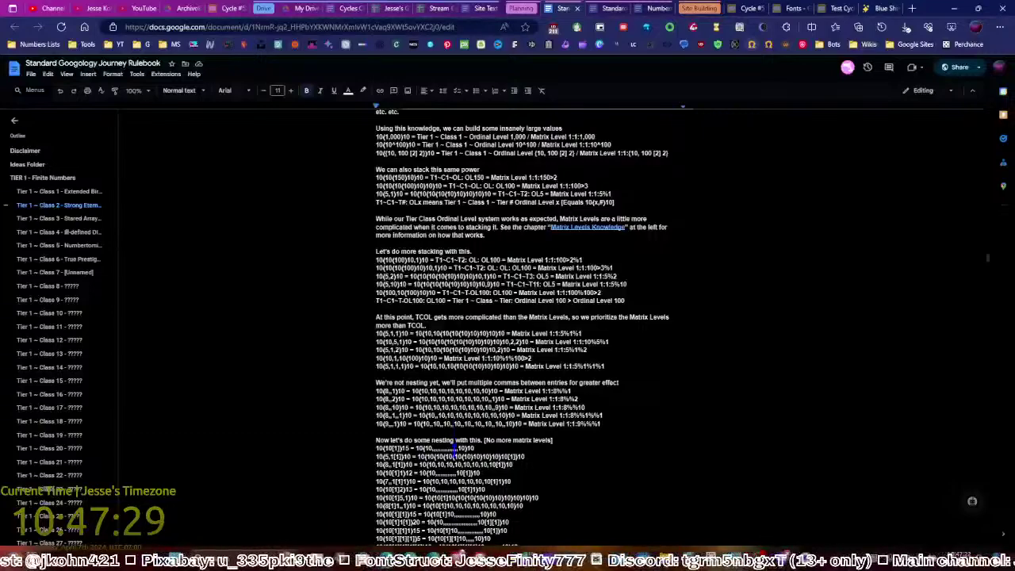
pyautogui.scroll(-1, 469, 449)
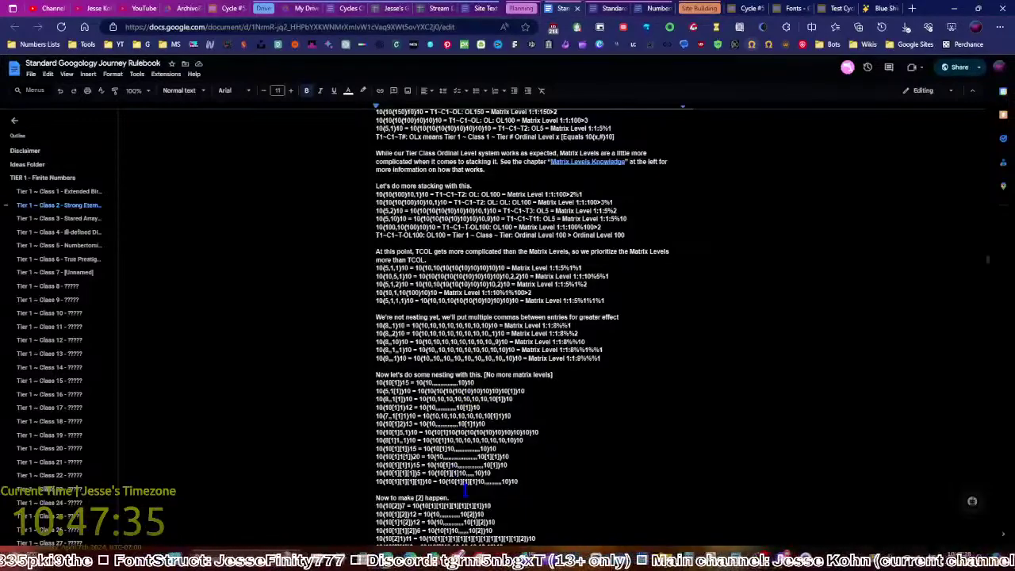
pyautogui.scroll(-1, 471, 491)
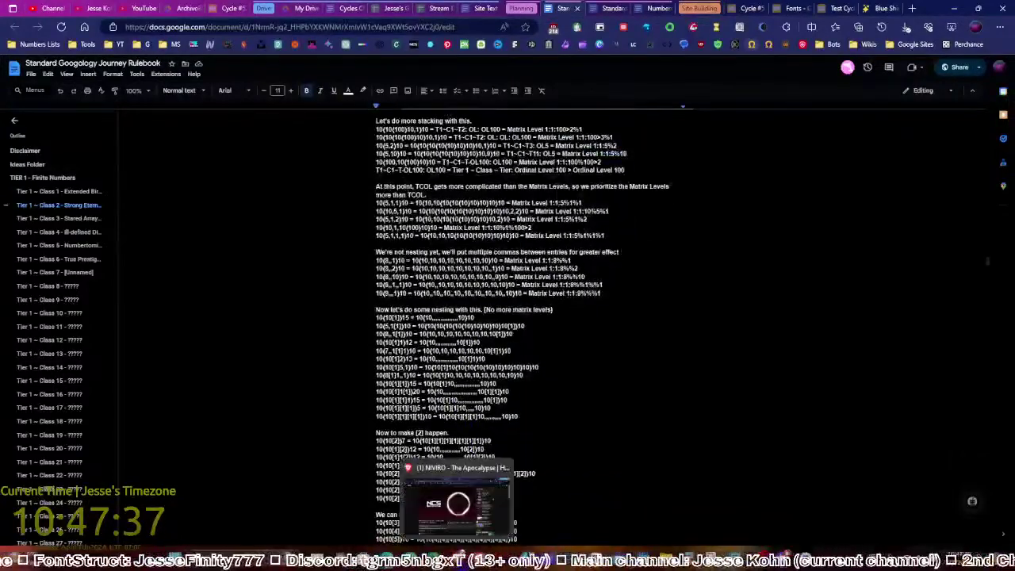
# Check the notifications on YouTube and return to the SGJ Series Text design in Canva
pyautogui.hotkey('alt', 'Tab')
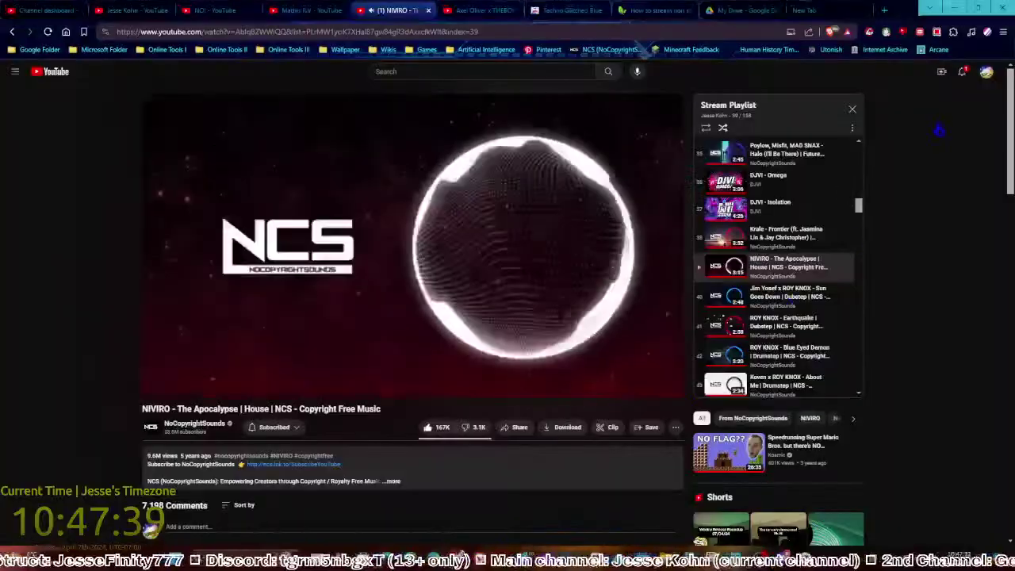
pyautogui.click(962, 72)
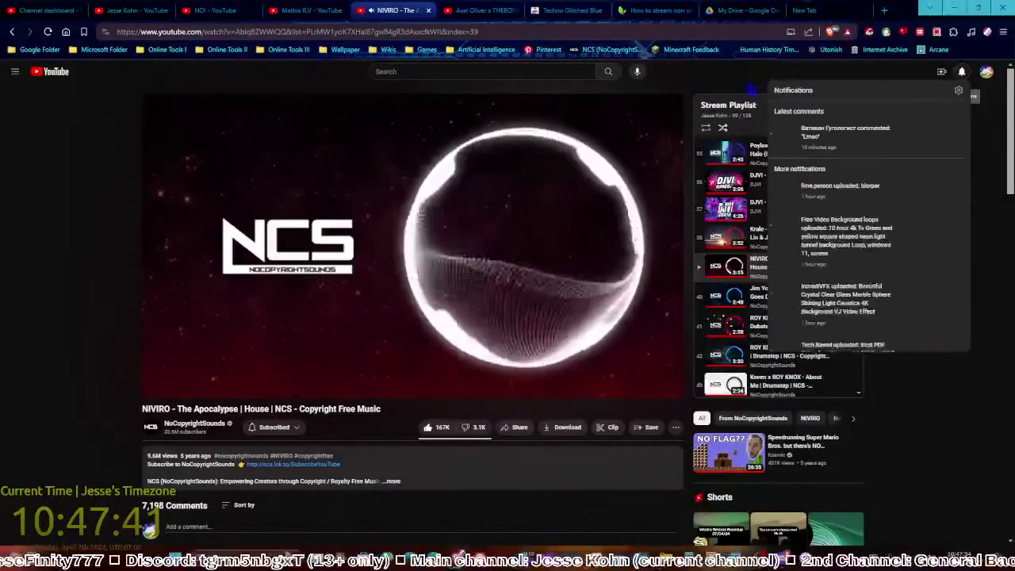
pyautogui.click(747, 82)
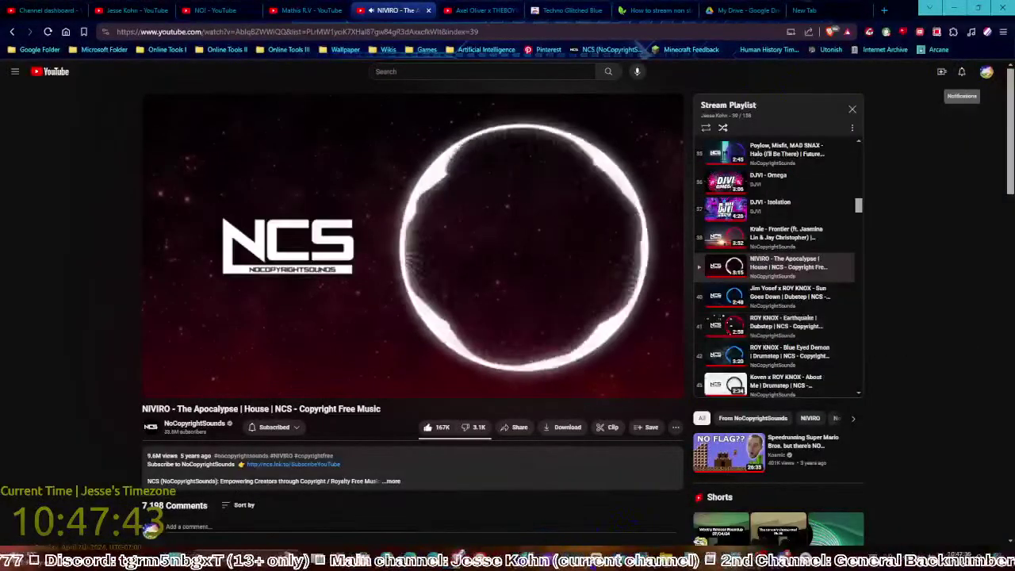
pyautogui.hotkey('alt', 'Tab')
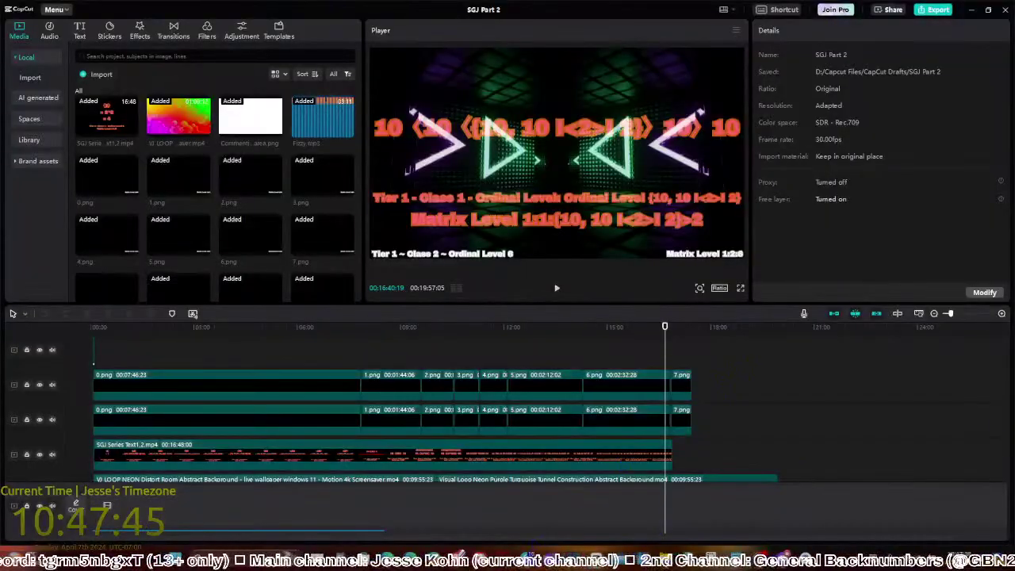
pyautogui.hotkey('alt', 'Tab')
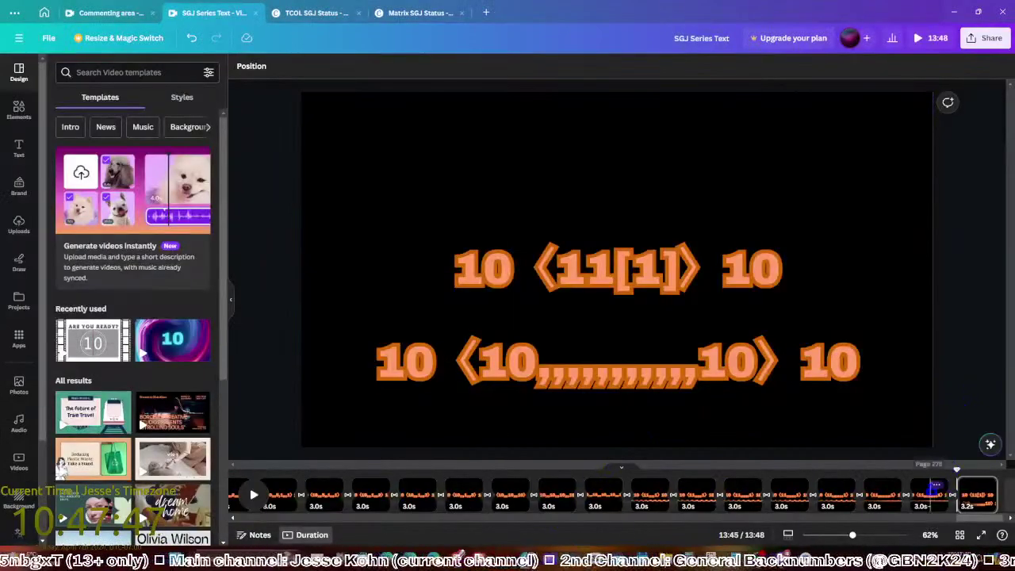
# Duplicate the last page, change its upper expression to 10〈12[1]〉10 and add one comma to the lower expression
pyautogui.hscroll(1, 936, 488)
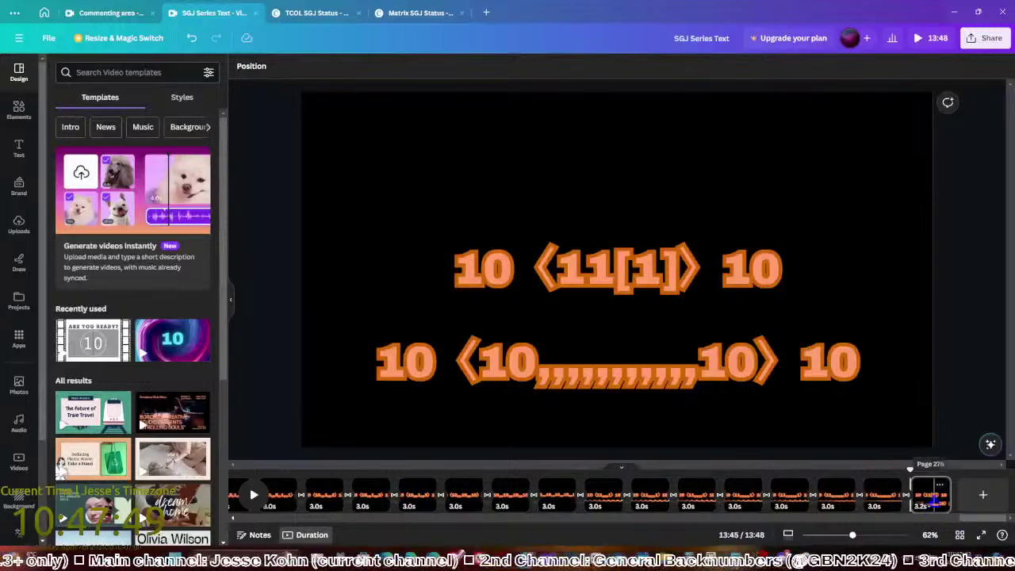
pyautogui.hotkey('ctrl', 'd')
pyautogui.click(616, 278)
pyautogui.click(615, 279)
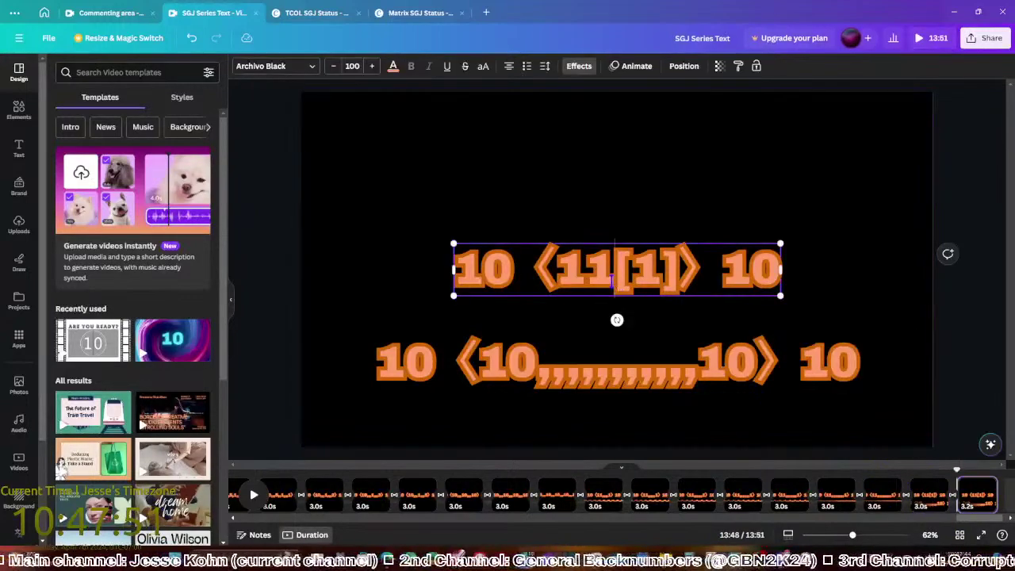
pyautogui.press('BackSpace')
pyautogui.write('2')
pyautogui.click(640, 373)
pyautogui.write(',')
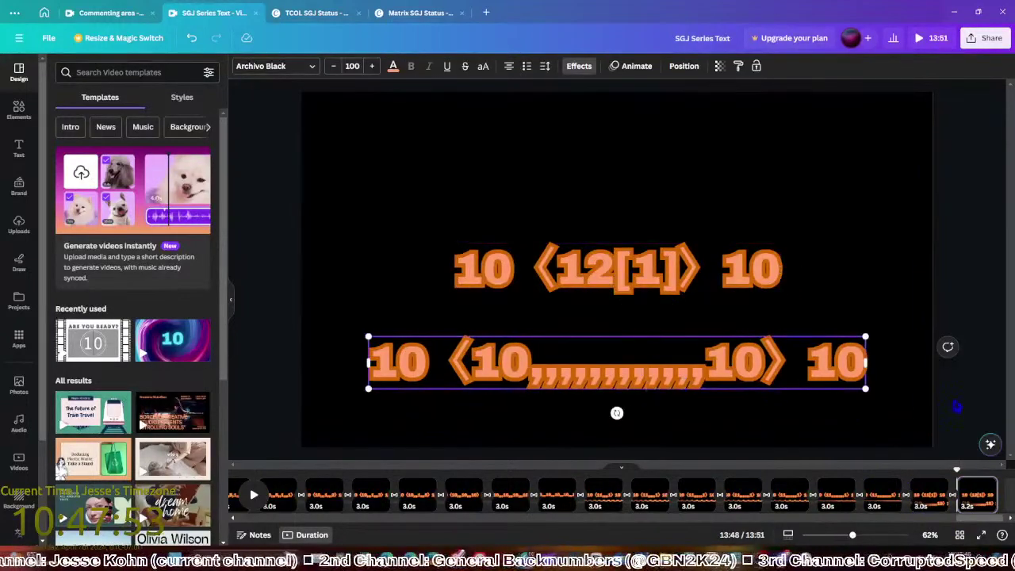
pyautogui.click(957, 406)
# Duplicate the 〈12[1]〉 page, change its upper expression to 10〈13[1]〉10 and add another comma to the lower expression
pyautogui.hotkey('ctrl', 'd')
pyautogui.click(605, 278)
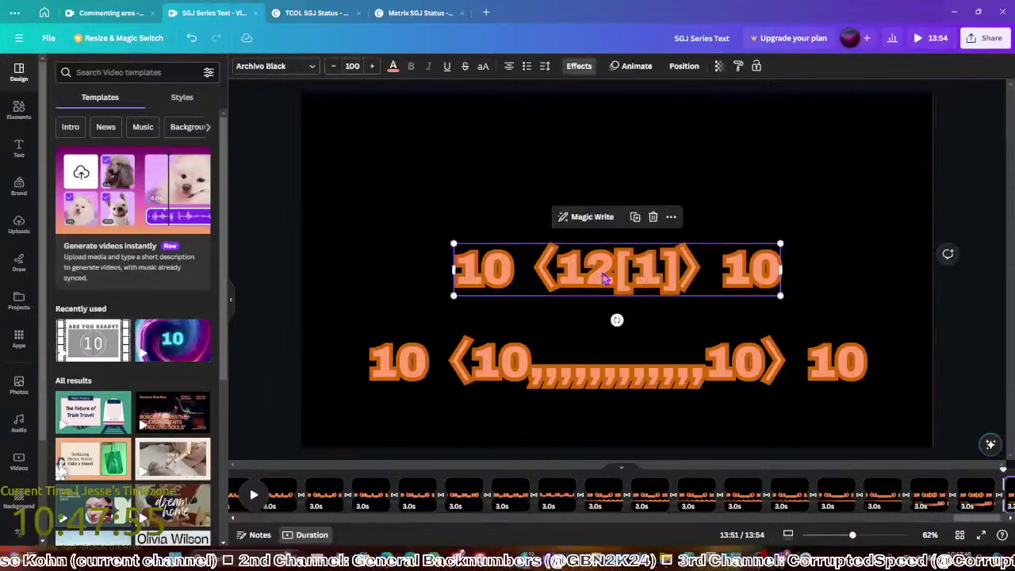
pyautogui.click(605, 277)
pyautogui.press('BackSpace')
pyautogui.write('3')
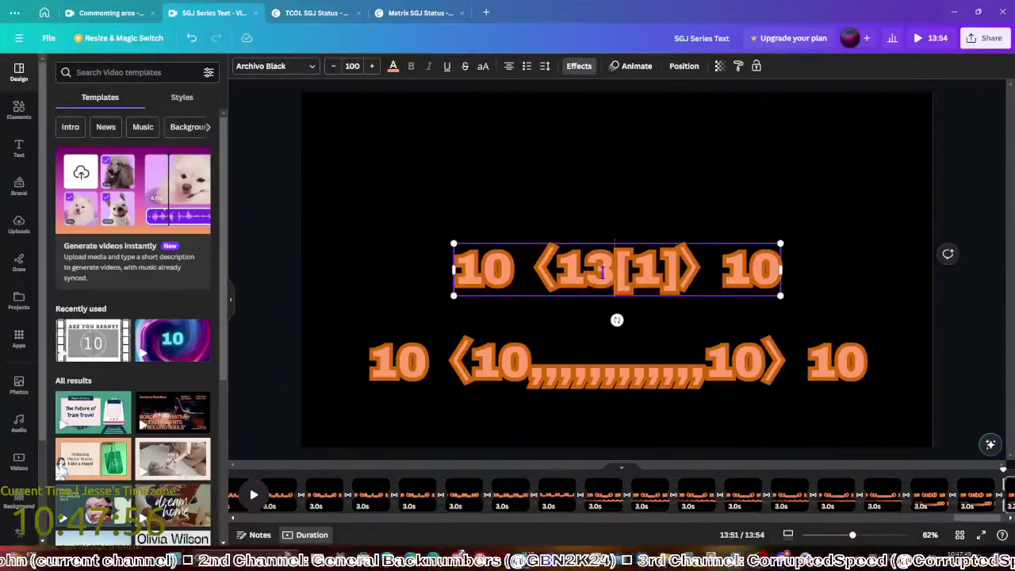
pyautogui.click(658, 384)
pyautogui.write(',')
pyautogui.click(918, 419)
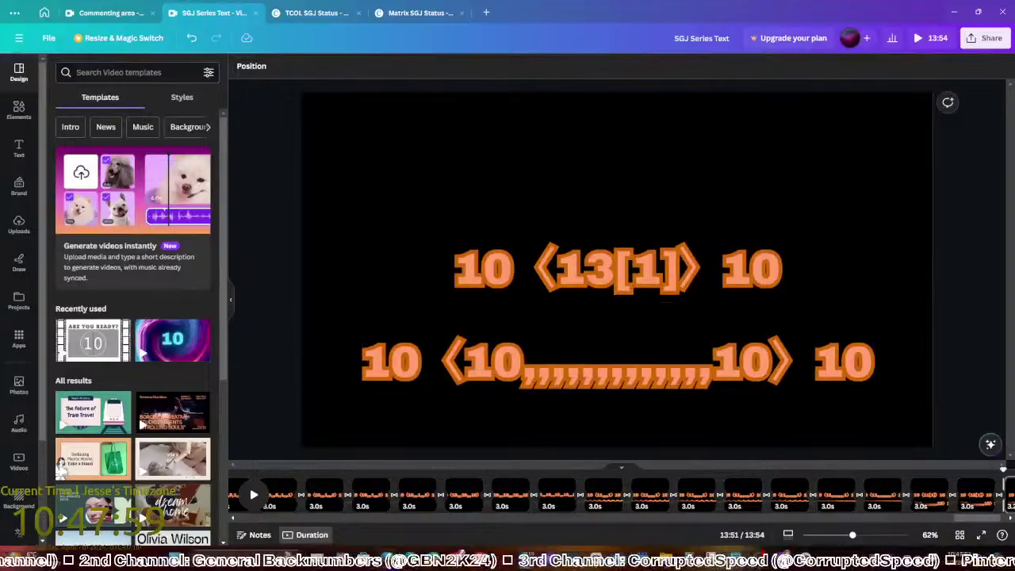
# Compare the nesting examples in the Standard Googology Journey Rulebook with the current Canva page
pyautogui.hotkey('alt', 'Tab')
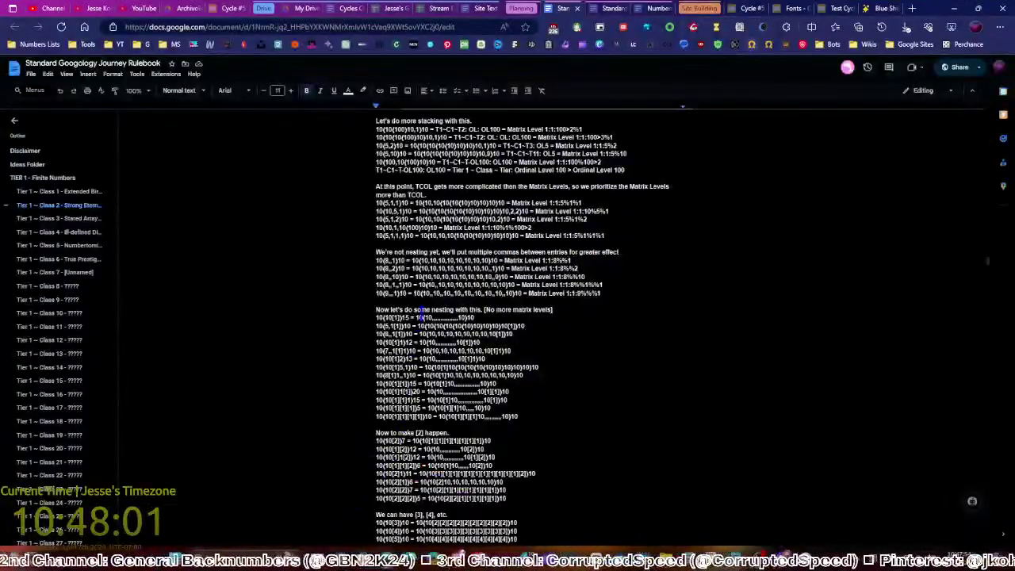
pyautogui.hotkey('alt', 'Tab')
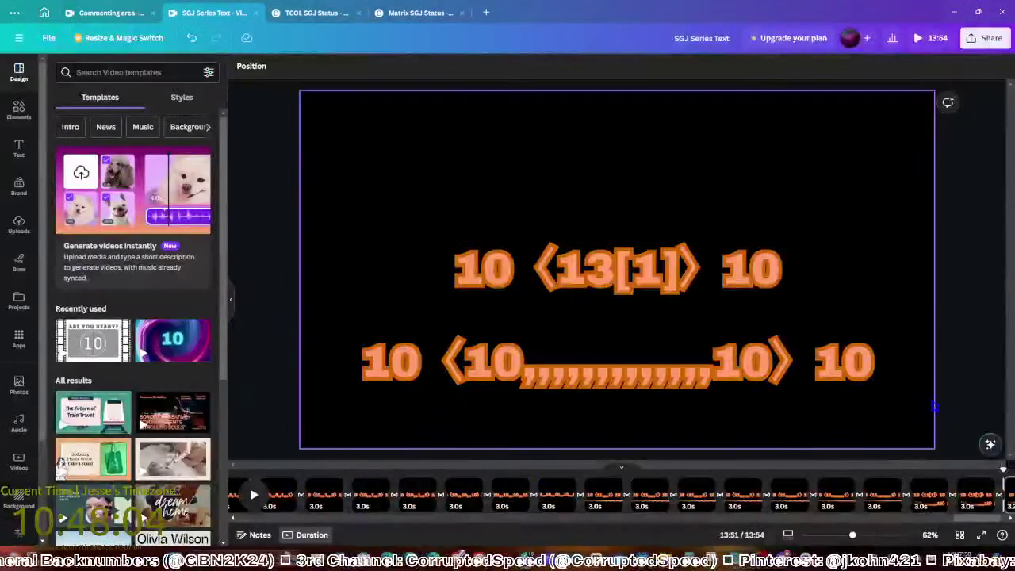
pyautogui.click(934, 406)
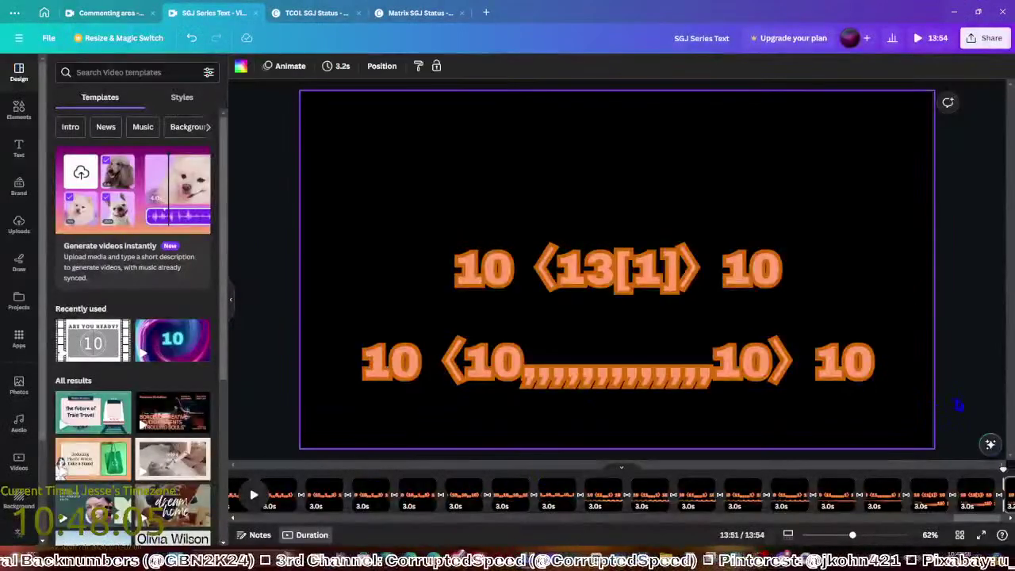
pyautogui.press('Left')
pyautogui.press('Left')
pyautogui.press('Right')
pyautogui.press('Right')
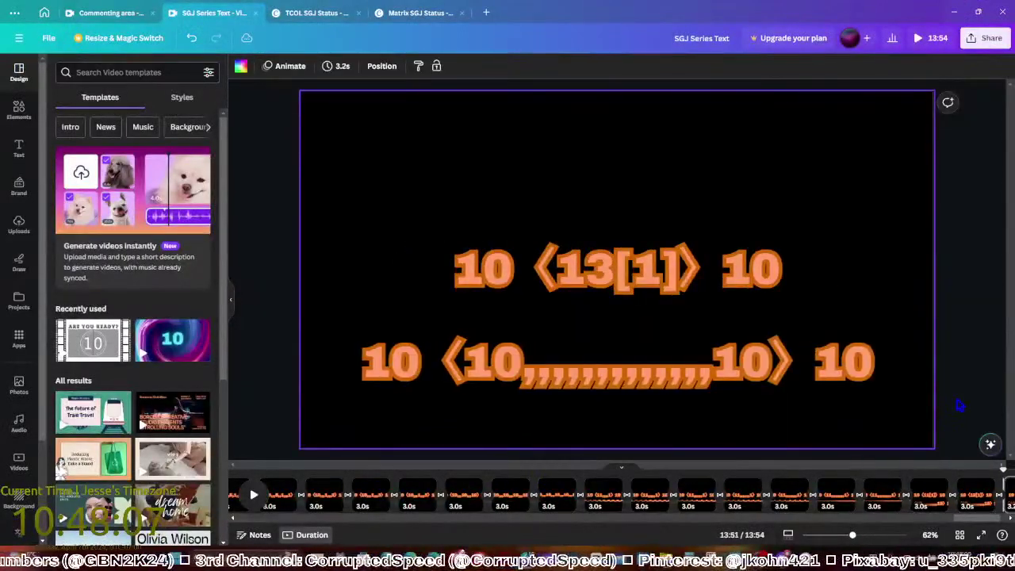
# Delete the two newest pages, the ones whose upper expressions contain 〈12[1]〉 and 〈13[1]〉
pyautogui.hscroll(2, 952, 500)
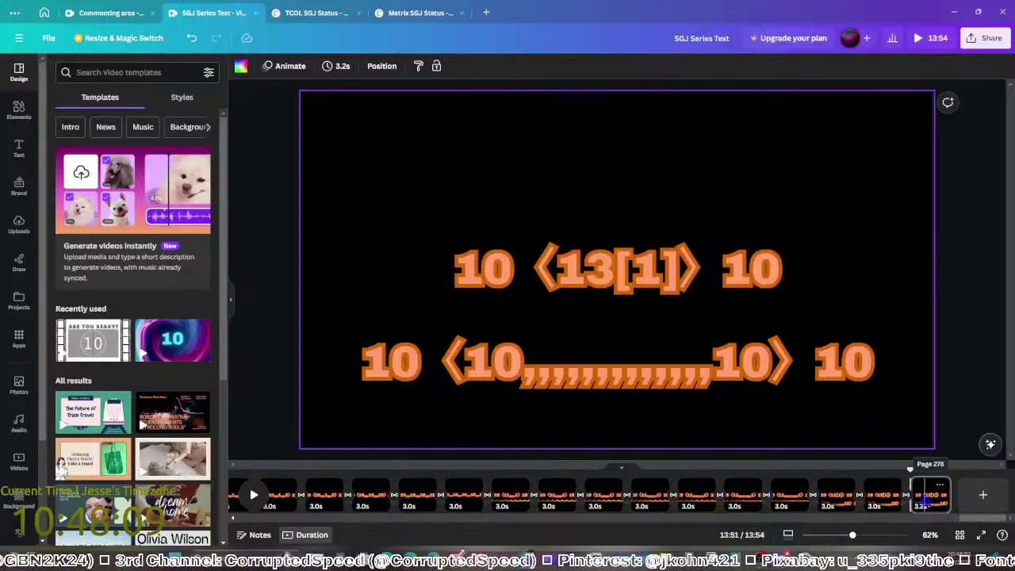
pyautogui.press('Delete')
pyautogui.press('Delete')
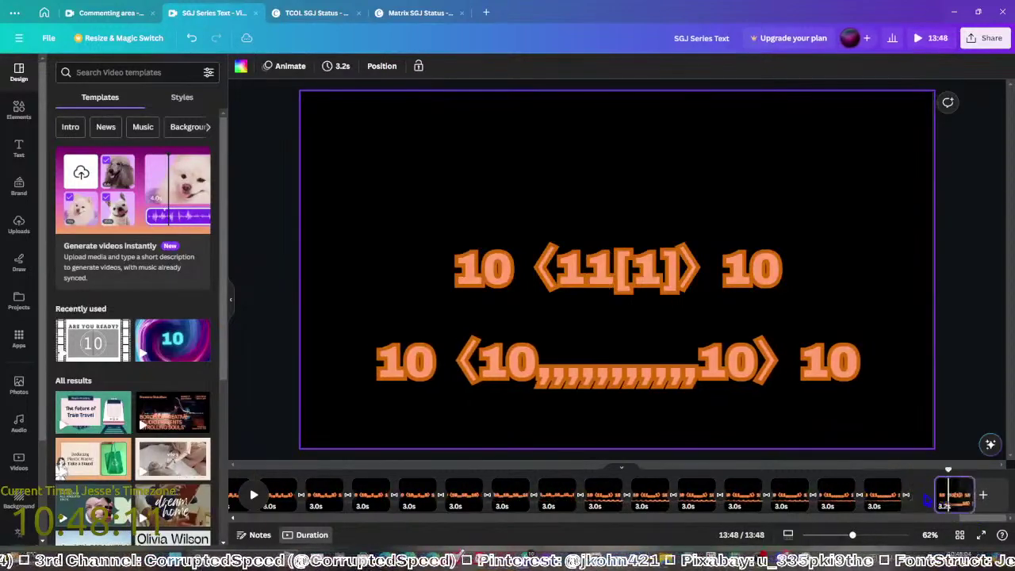
pyautogui.press('Left')
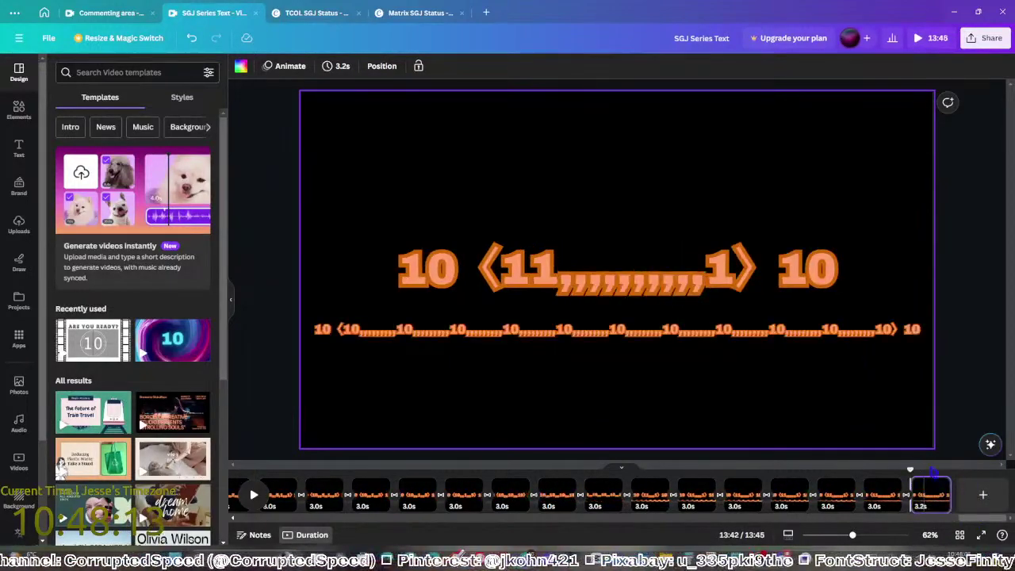
pyautogui.press('Right')
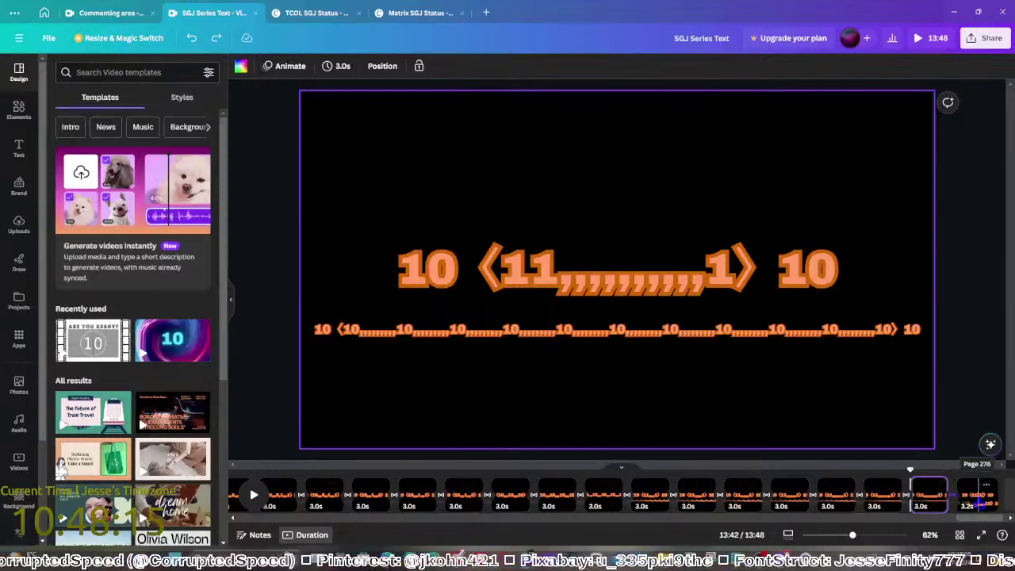
# Change the upper expression on the 〈11[1]〉 page to 10〈10[1]〉11
pyautogui.doubleClick(607, 281)
pyautogui.press('BackSpace')
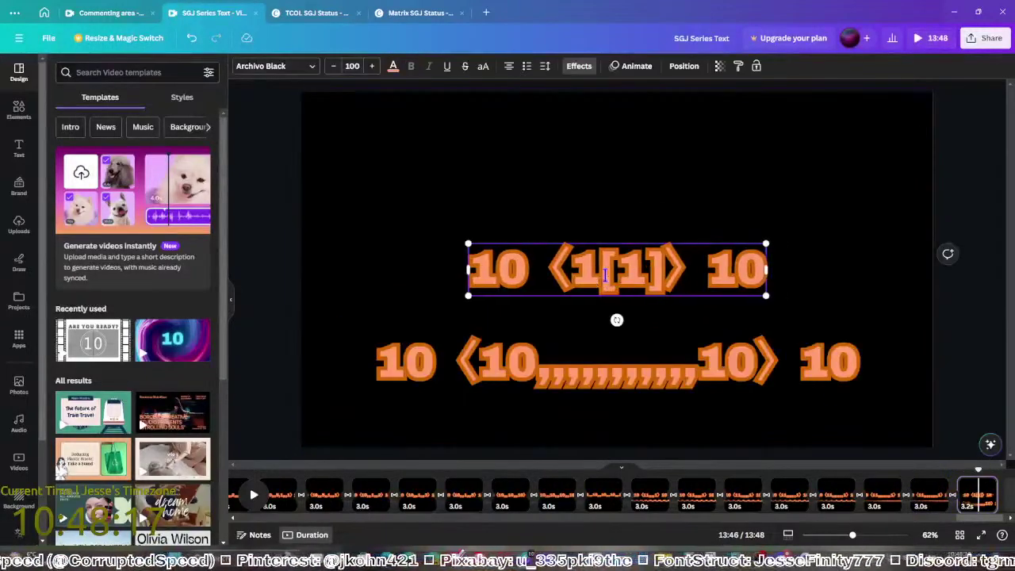
pyautogui.write('0')
pyautogui.moveTo(774, 276); pyautogui.dragTo(750, 274)
pyautogui.write('1')
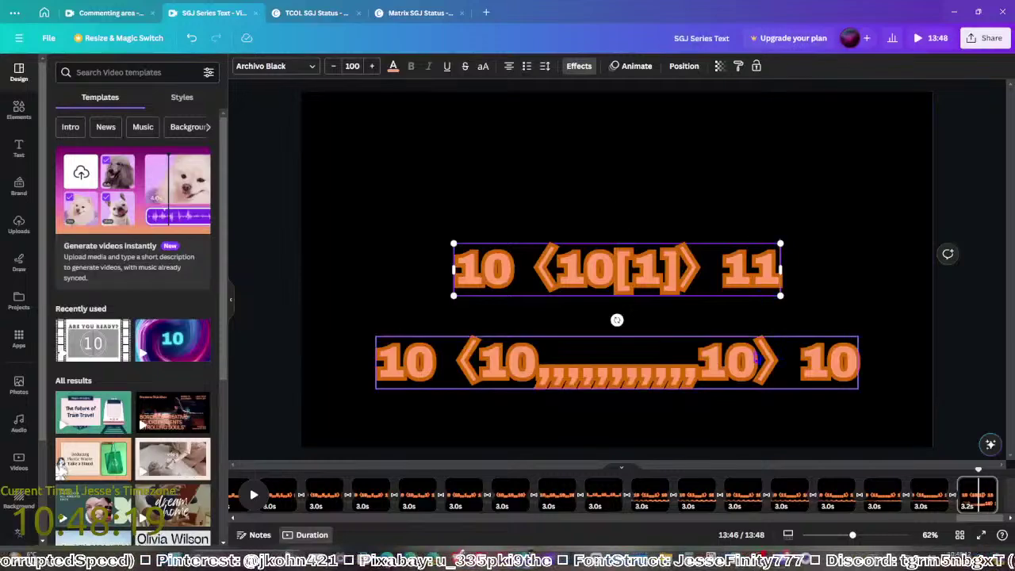
# Duplicate the last page and change the final number of the copy's upper expression to 12
pyautogui.click(981, 494)
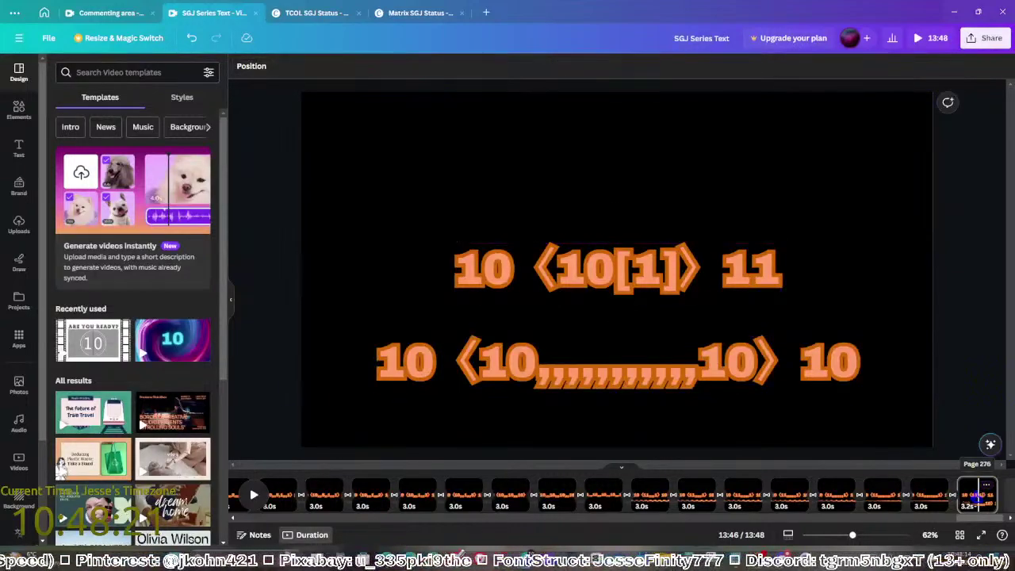
pyautogui.hotkey('ctrl', 'd')
pyautogui.click(782, 283)
pyautogui.doubleClick(769, 276)
pyautogui.write('12')
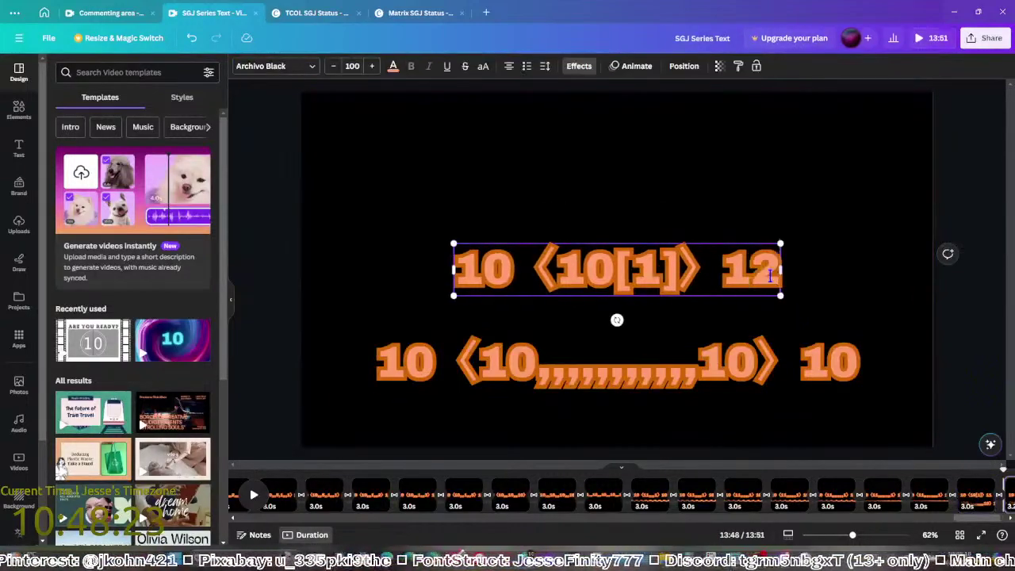
# Add one comma to the lower expression so that twelve commas separate its two inner tens
pyautogui.click(618, 357)
pyautogui.write('.')
pyautogui.click(952, 401)
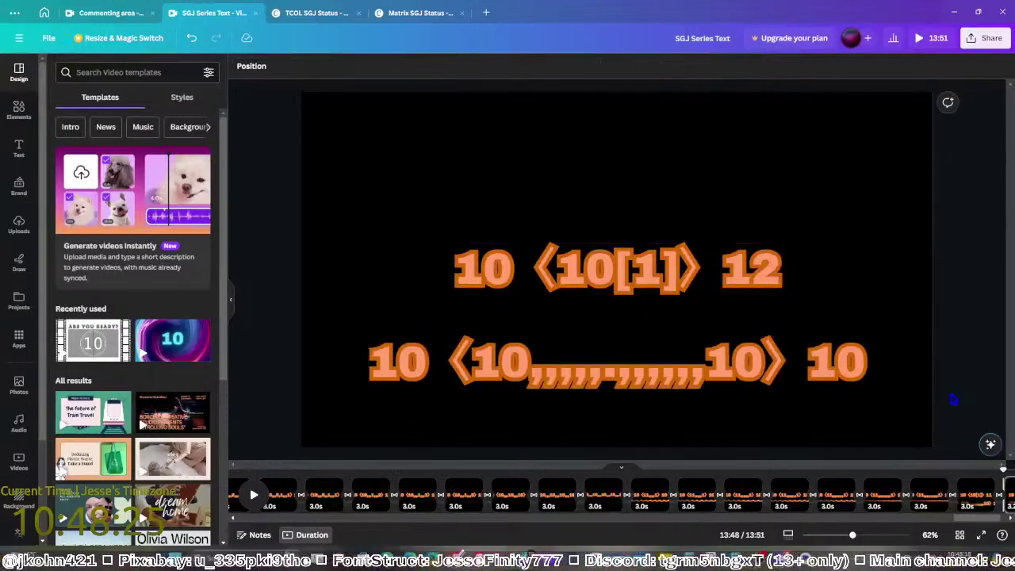
pyautogui.click(608, 383)
pyautogui.click(617, 373)
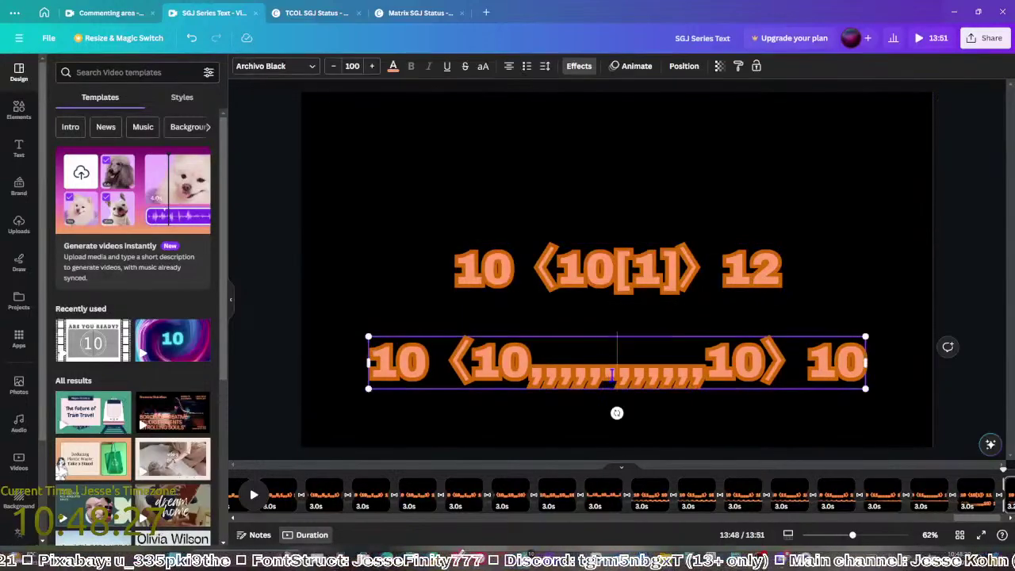
pyautogui.click(893, 410)
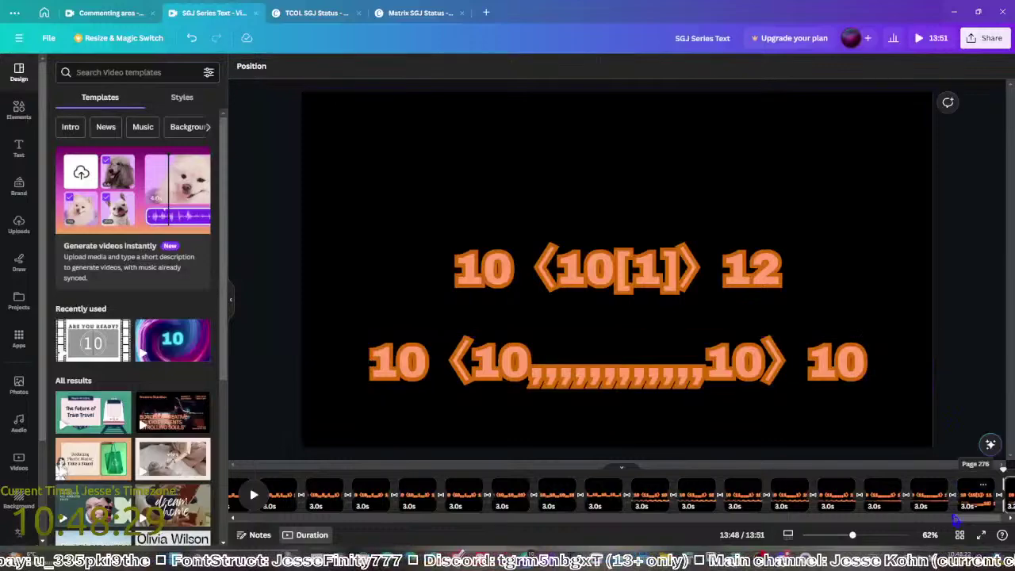
# Duplicate the last page and update the copy to 10〈10[1]〉13, with thirteen commas between the inner tens of the lower expression
pyautogui.hotkey('ctrl', 'd')
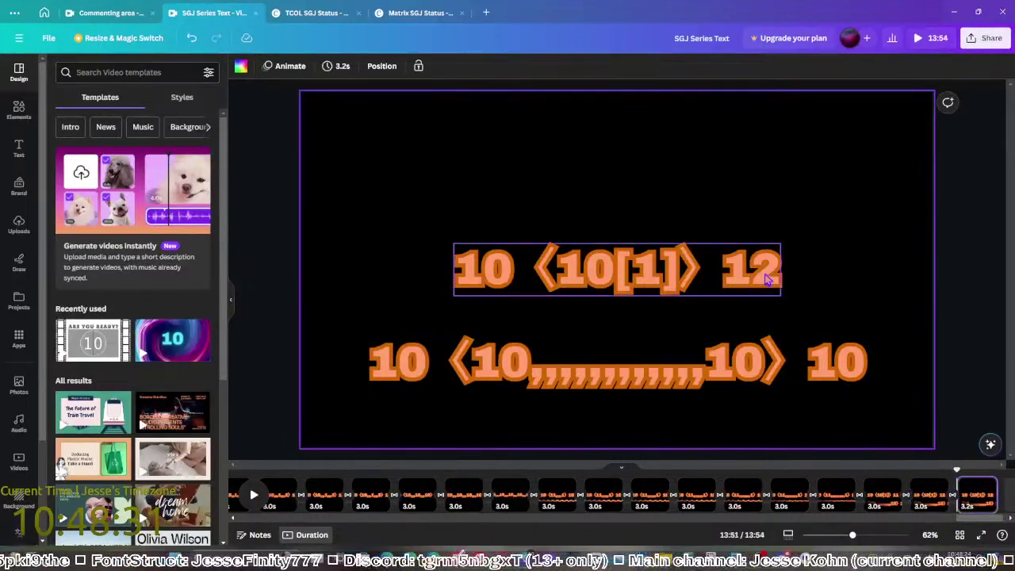
pyautogui.click(768, 278)
pyautogui.moveTo(781, 274); pyautogui.dragTo(765, 275)
pyautogui.write('3')
pyautogui.doubleClick(657, 349)
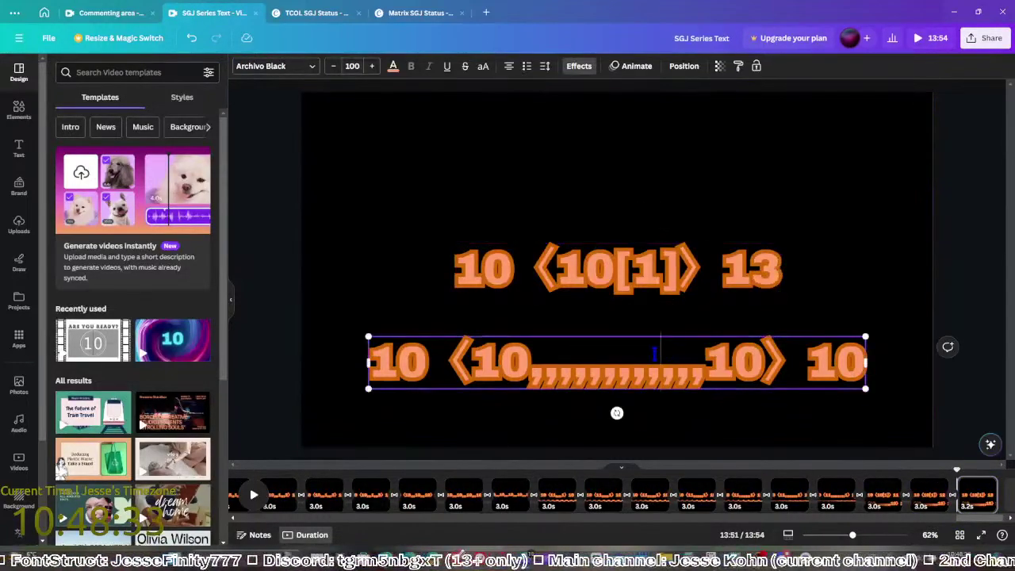
pyautogui.write(',')
pyautogui.click(948, 415)
# Duplicate the 10〈10[1]〉13 page and update the copy to 10〈10[1]〉14, adding one comma to its lower expression
pyautogui.hotkey('ctrl', 'd')
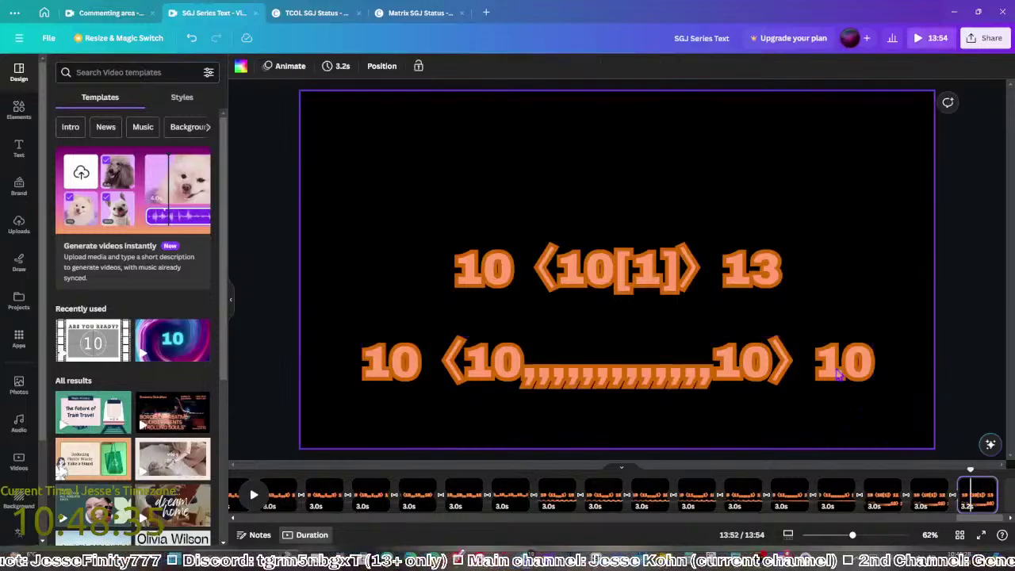
pyautogui.click(776, 277)
pyautogui.click(778, 278)
pyautogui.moveTo(781, 273); pyautogui.dragTo(766, 275)
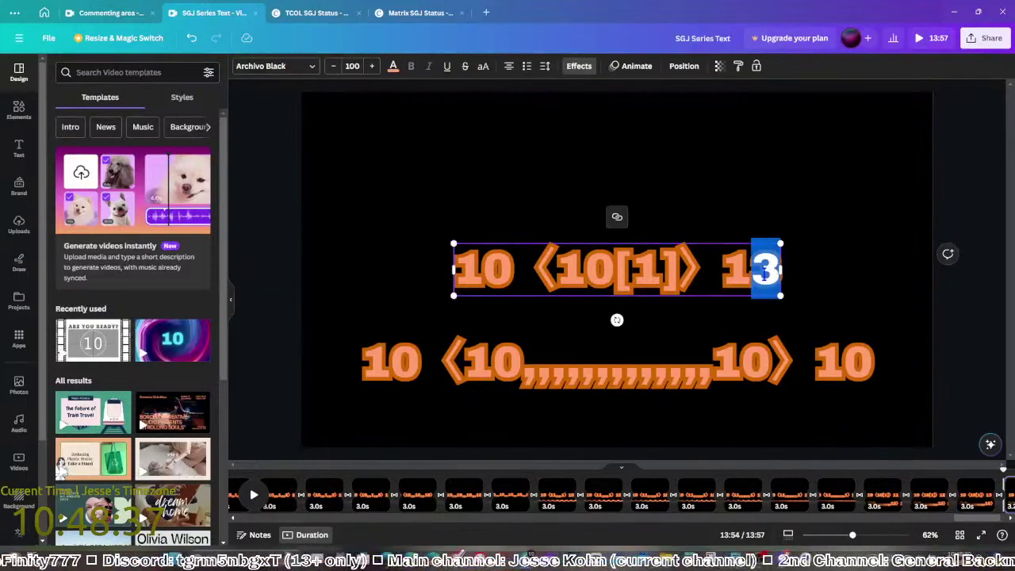
pyautogui.write('4')
pyautogui.click(658, 377)
pyautogui.click(658, 377)
pyautogui.write(',')
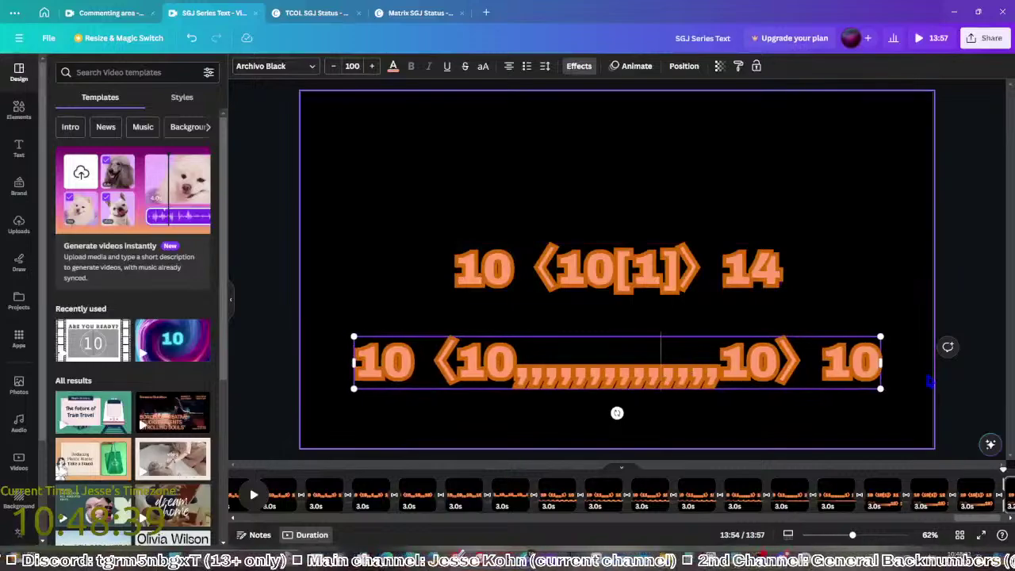
pyautogui.click(949, 428)
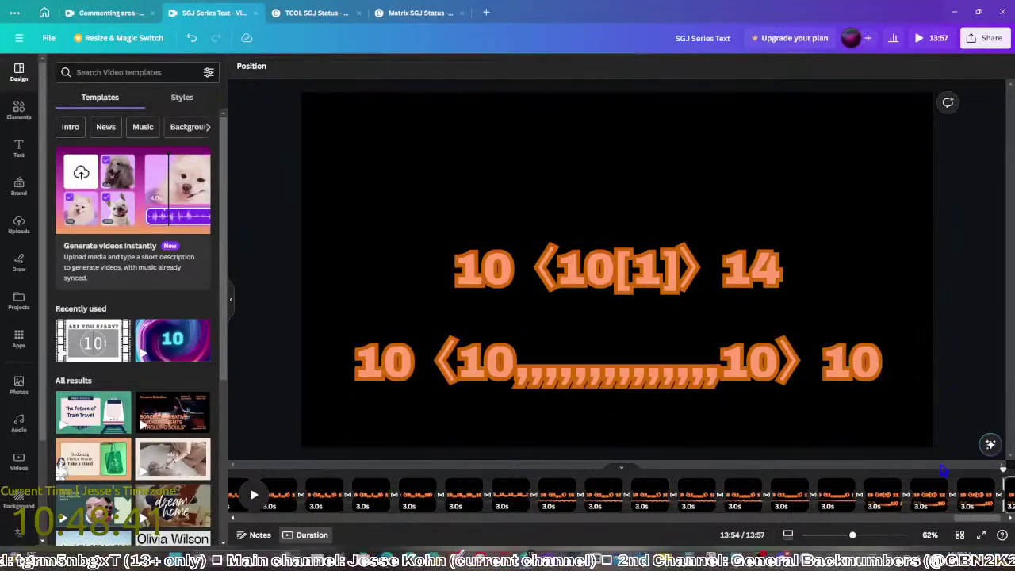
# Duplicate the 10〈10[1]〉14 page and update the copy to 10〈10[1]〉15, with fifteen commas in its lower expression
pyautogui.click(944, 498)
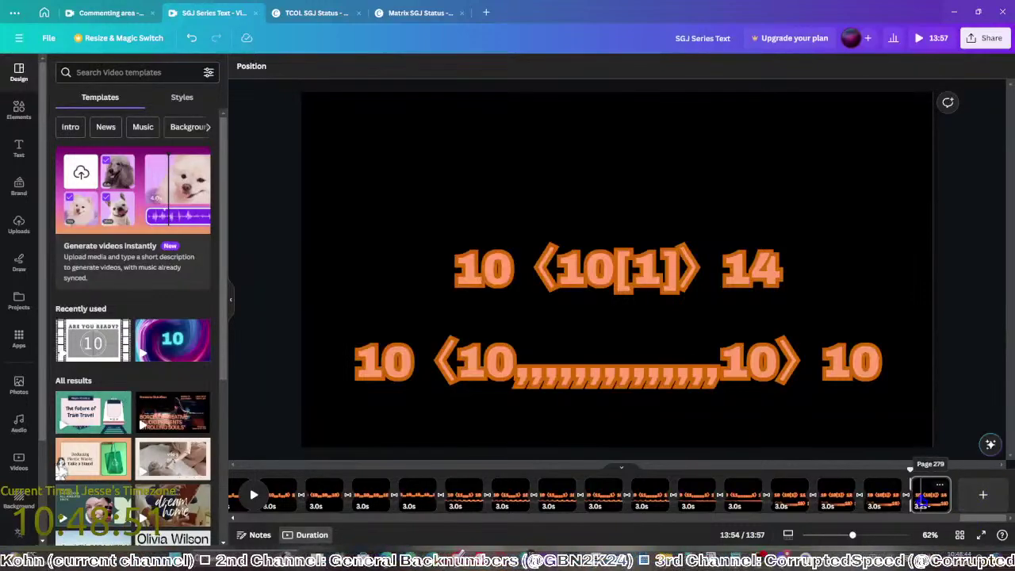
pyautogui.click(926, 500)
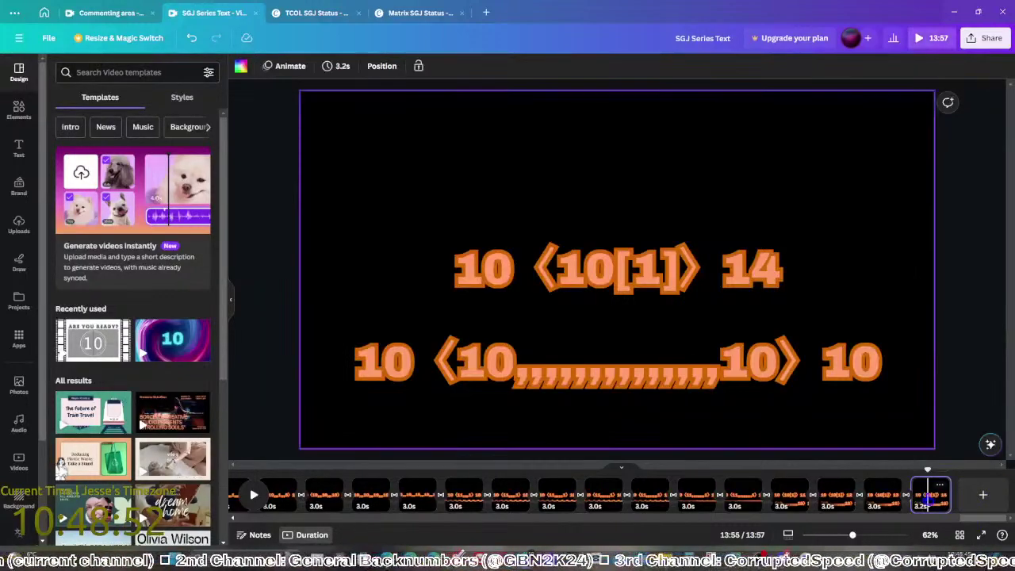
pyautogui.click(780, 277)
pyautogui.moveTo(778, 274); pyautogui.dragTo(750, 279)
pyautogui.write('5')
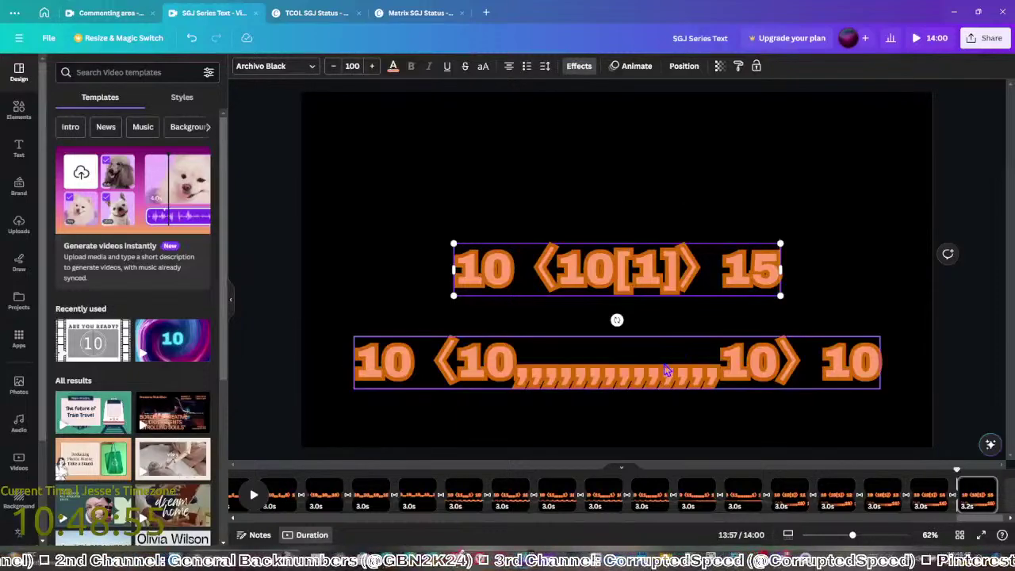
pyautogui.click(669, 369)
pyautogui.click(948, 415)
# Duplicate the 10〈10[1]〉15 page and change the final number of the copy's upper expression to 20
pyautogui.click(959, 485)
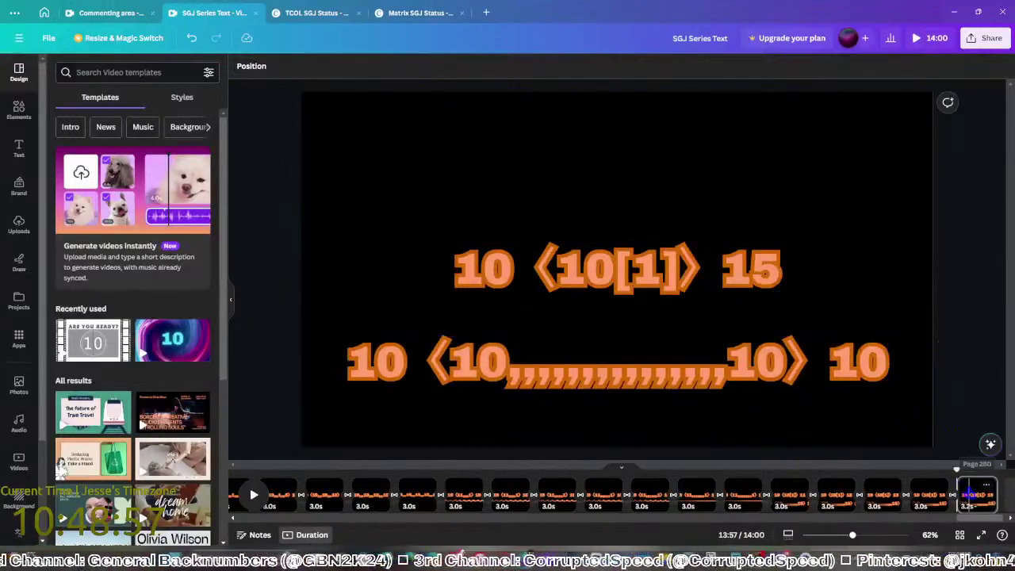
pyautogui.click(766, 269)
pyautogui.moveTo(780, 270); pyautogui.dragTo(752, 274)
pyautogui.hotkey('shift', 'Left')
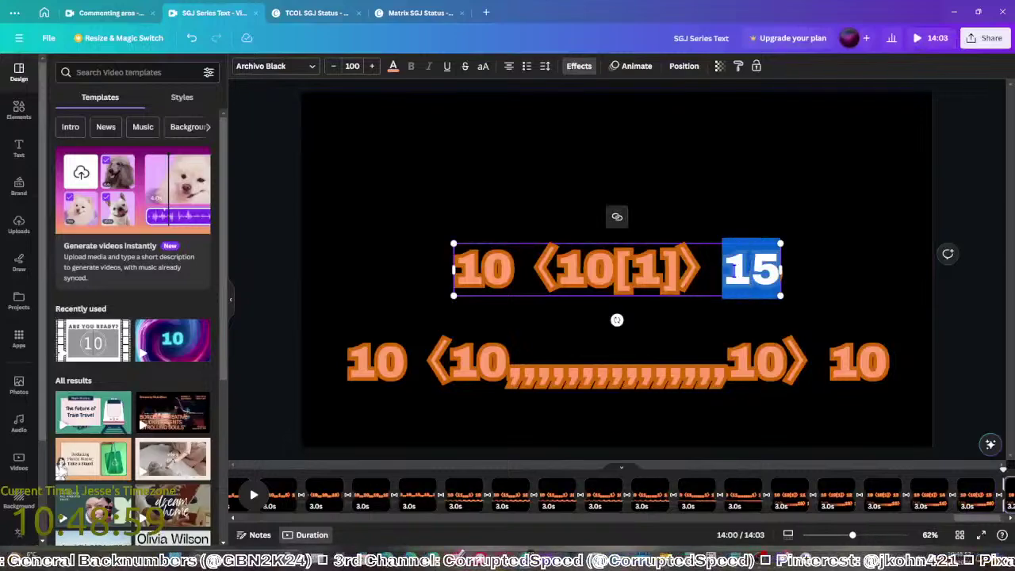
pyautogui.write('20')
# Copy five commas within the lower expression and paste them in, so that twenty commas separate its inner tens
pyautogui.click(725, 363)
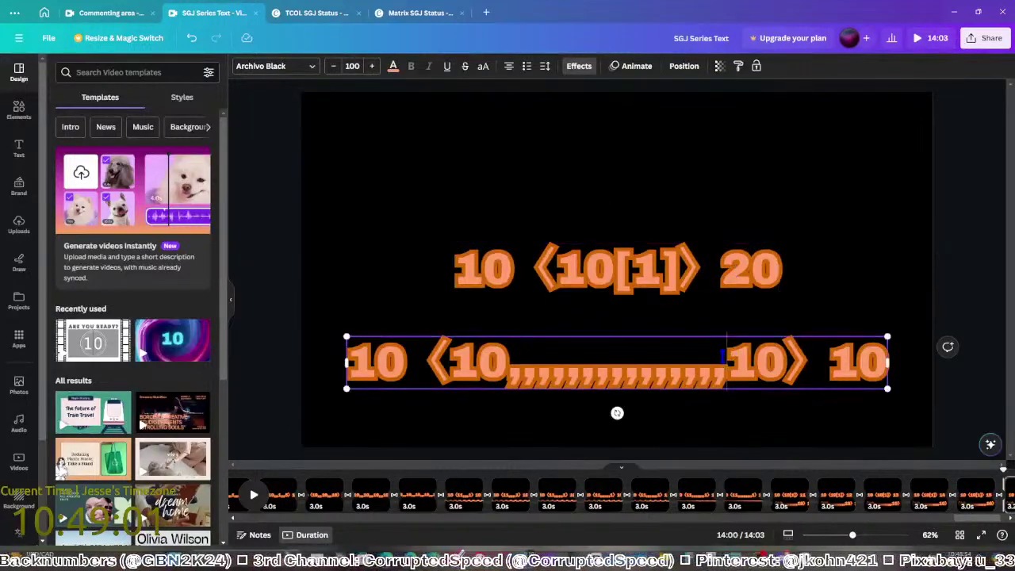
pyautogui.moveTo(724, 363); pyautogui.dragTo(653, 363)
pyautogui.hotkey('ctrl', 'c')
pyautogui.hotkey('ctrl', 'v')
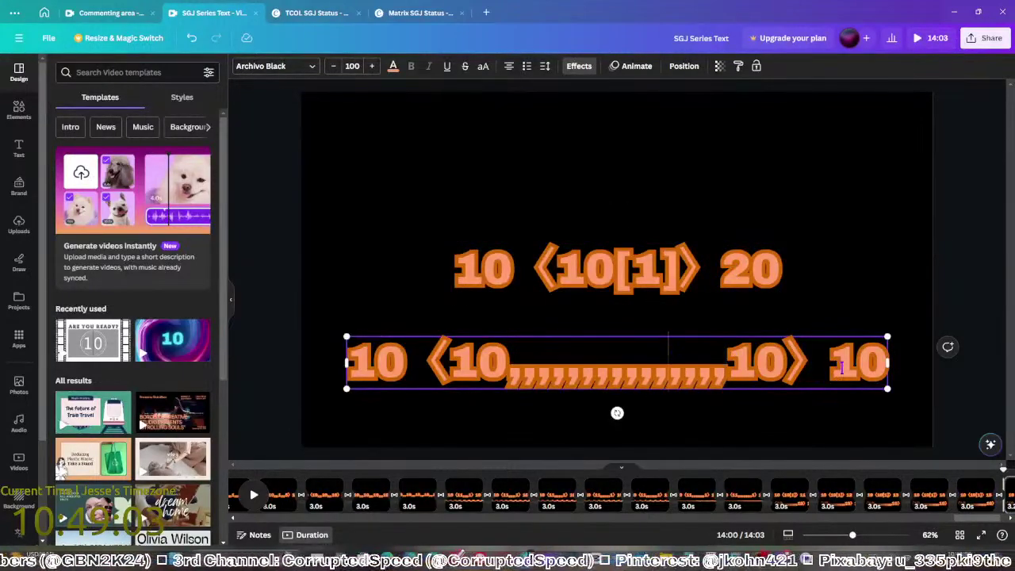
pyautogui.hotkey('ctrl', 'v')
pyautogui.click(960, 300)
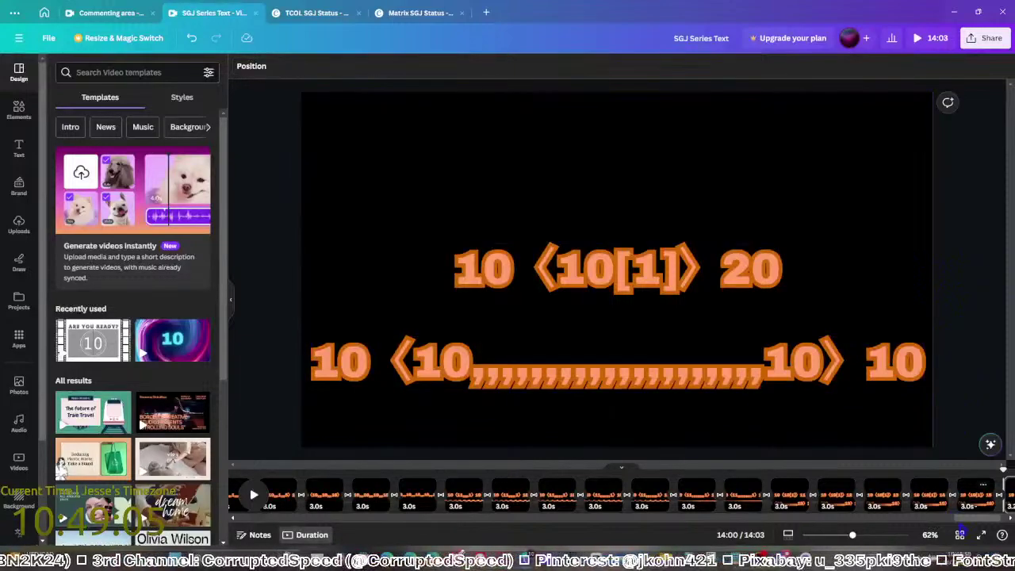
# Duplicate the 10〈10[1]〉20 page and change the final number of the copy's upper expression to 25
pyautogui.hscroll(2, 944, 495)
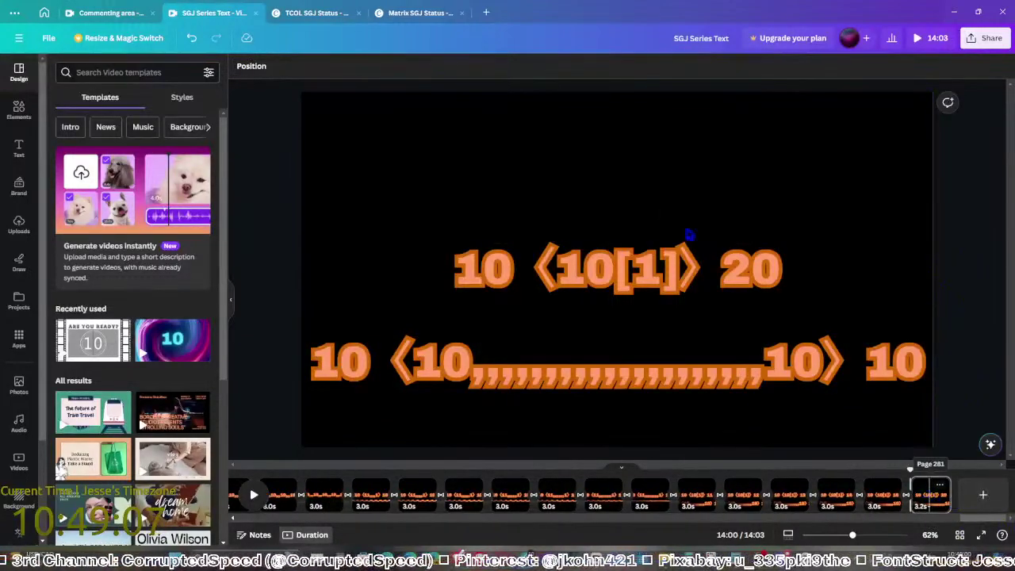
pyautogui.click(493, 169)
pyautogui.hotkey('ctrl', 'd')
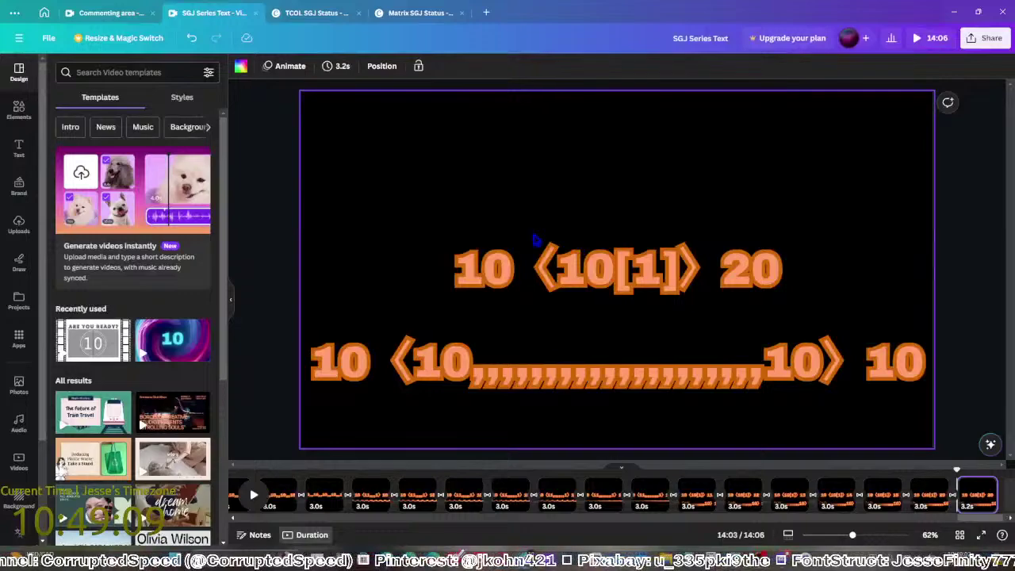
pyautogui.click(537, 247)
pyautogui.moveTo(743, 270); pyautogui.dragTo(721, 270)
pyautogui.write('3')
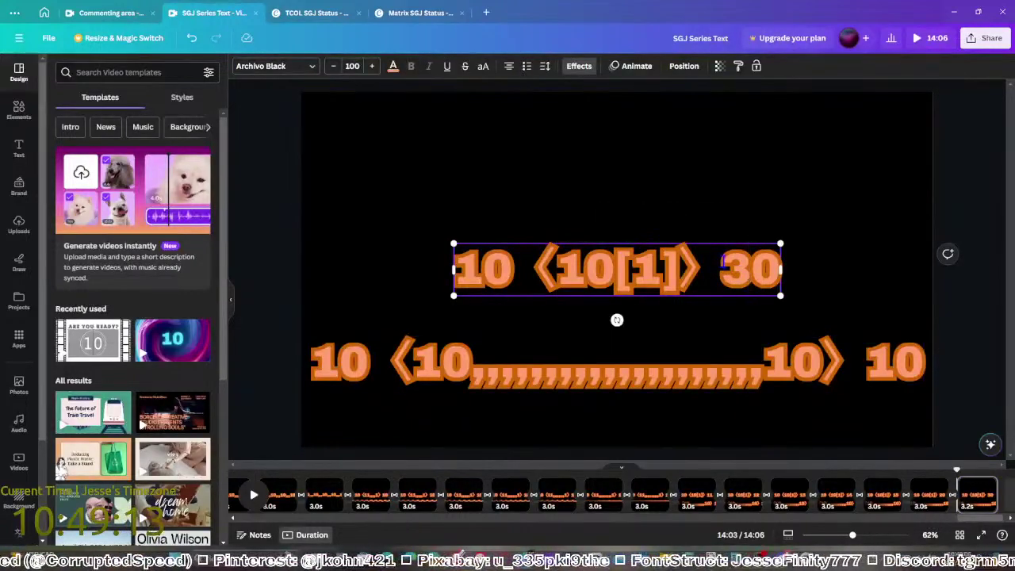
pyautogui.hotkey('shift', 'Right')
pyautogui.hotkey('shift', 'Right')
pyautogui.write('25')
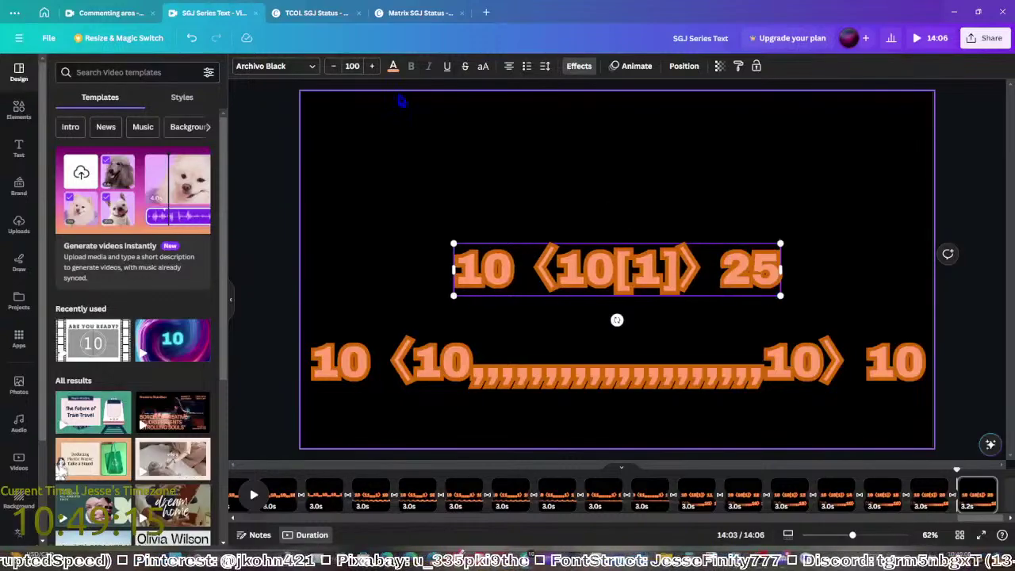
# Add five commas to the lower expression and reduce its font size to 89 so it fits on one line
pyautogui.doubleClick(644, 366)
pyautogui.write(',,,,,')
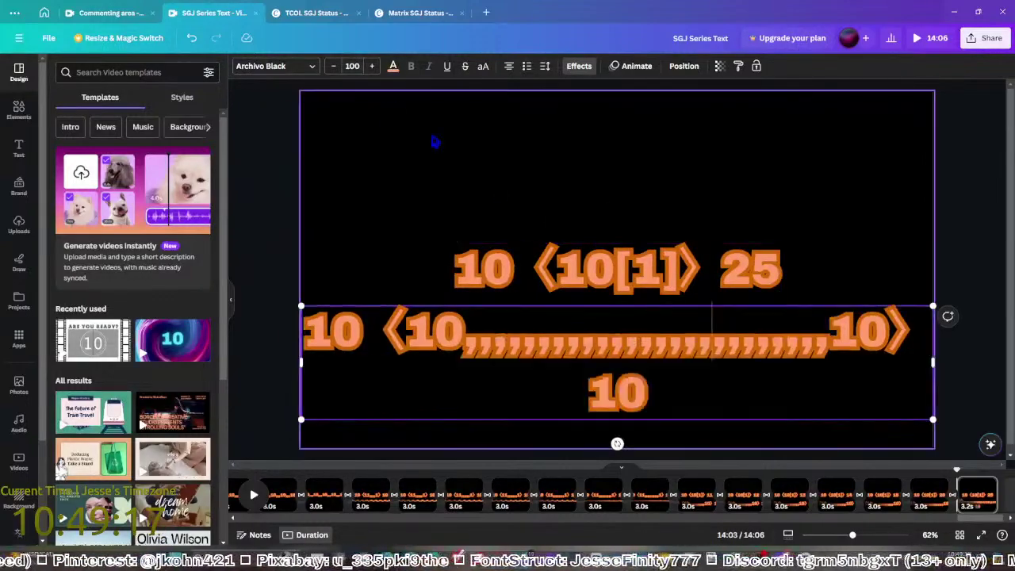
pyautogui.click(334, 66)
pyautogui.click(334, 66)
pyautogui.click(334, 66)
pyautogui.click(334, 66)
pyautogui.click(334, 66)
pyautogui.click(334, 66)
pyautogui.click(334, 65)
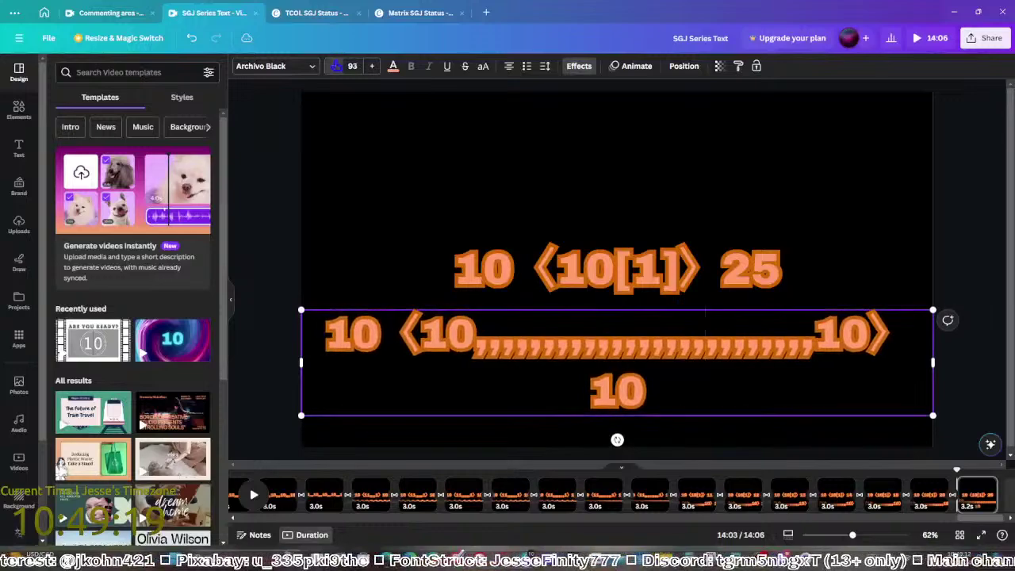
pyautogui.click(336, 66)
pyautogui.click(335, 66)
pyautogui.click(335, 66)
pyautogui.click(336, 66)
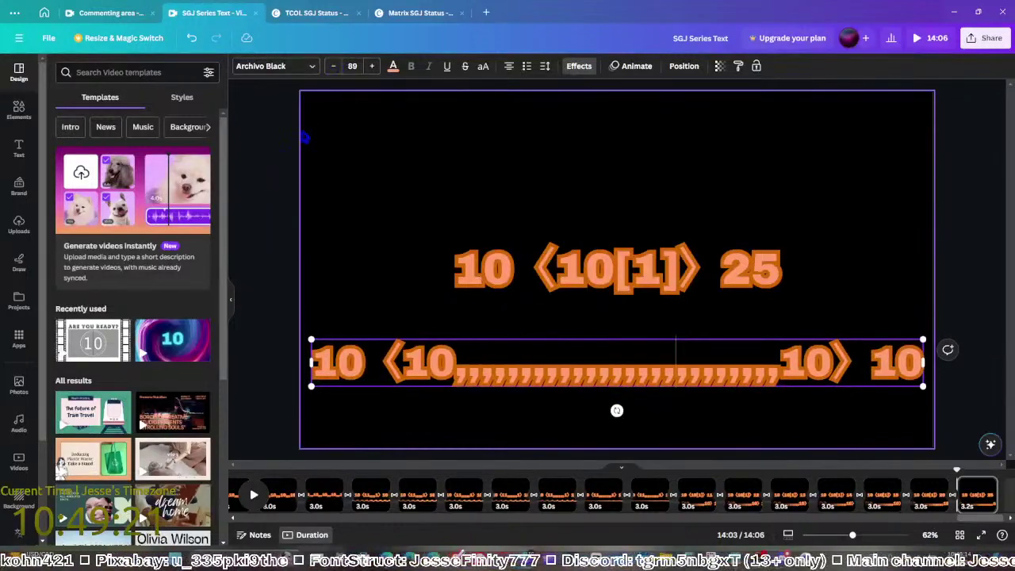
pyautogui.click(306, 138)
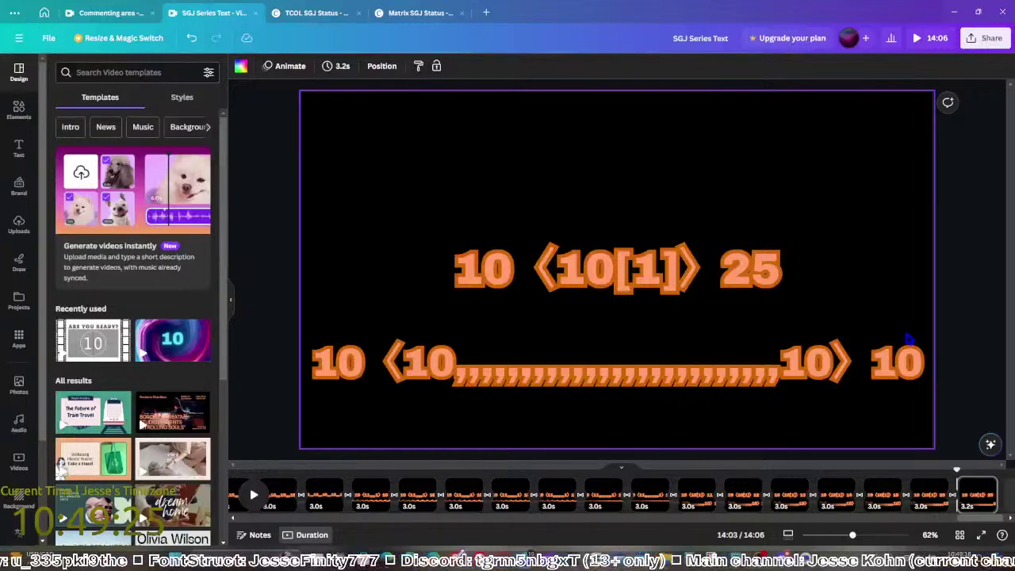
pyautogui.click(961, 331)
# Duplicate the 10〈10[1]〉25 page and change the final number of the copy's upper expression to 30
pyautogui.moveTo(983, 524); pyautogui.dragTo(998, 524)
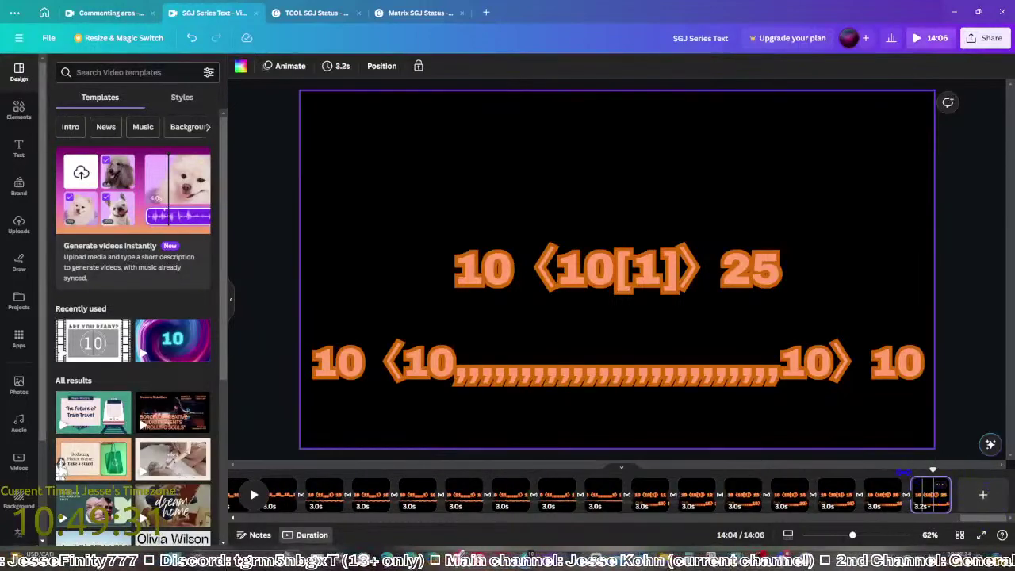
pyautogui.click(933, 494)
pyautogui.click(777, 269)
pyautogui.moveTo(779, 270); pyautogui.dragTo(736, 261)
pyautogui.write('30')
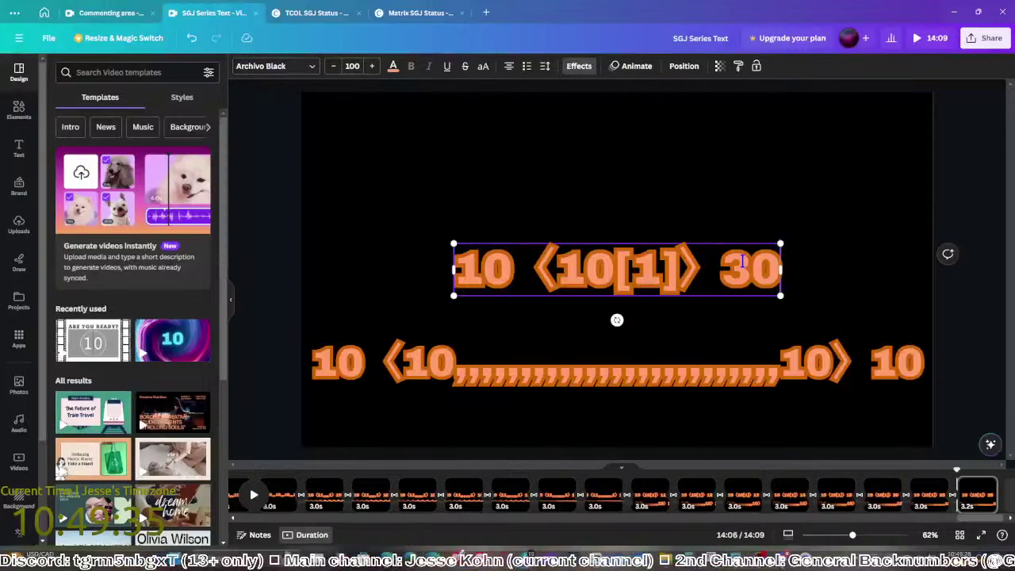
# Add five more commas to the lower expression and reduce its font size to 81 so it fits on one line
pyautogui.click(704, 381)
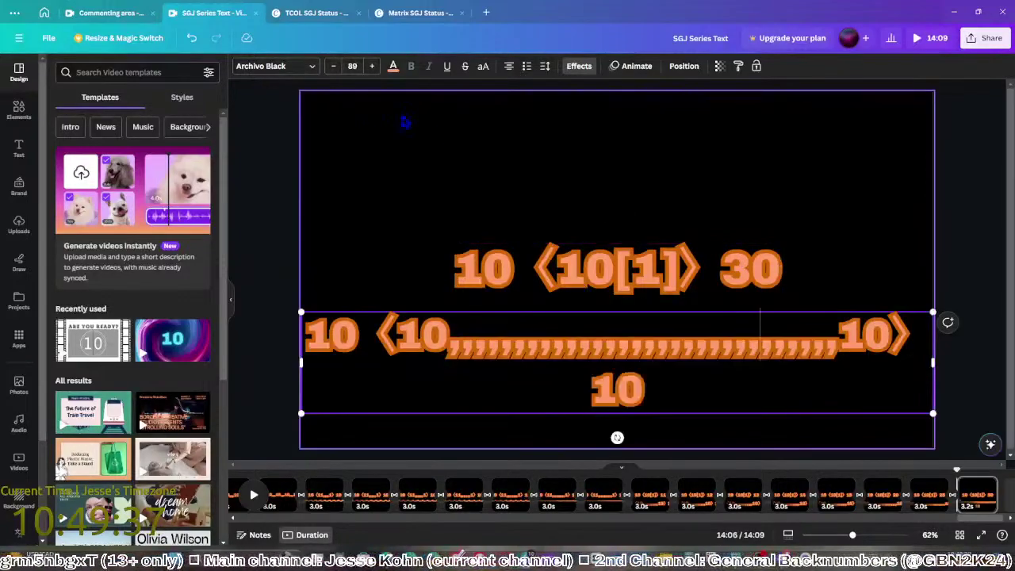
pyautogui.click(333, 66)
pyautogui.click(333, 65)
pyautogui.click(333, 66)
pyautogui.click(334, 66)
pyautogui.click(333, 66)
pyautogui.click(334, 66)
pyautogui.click(333, 66)
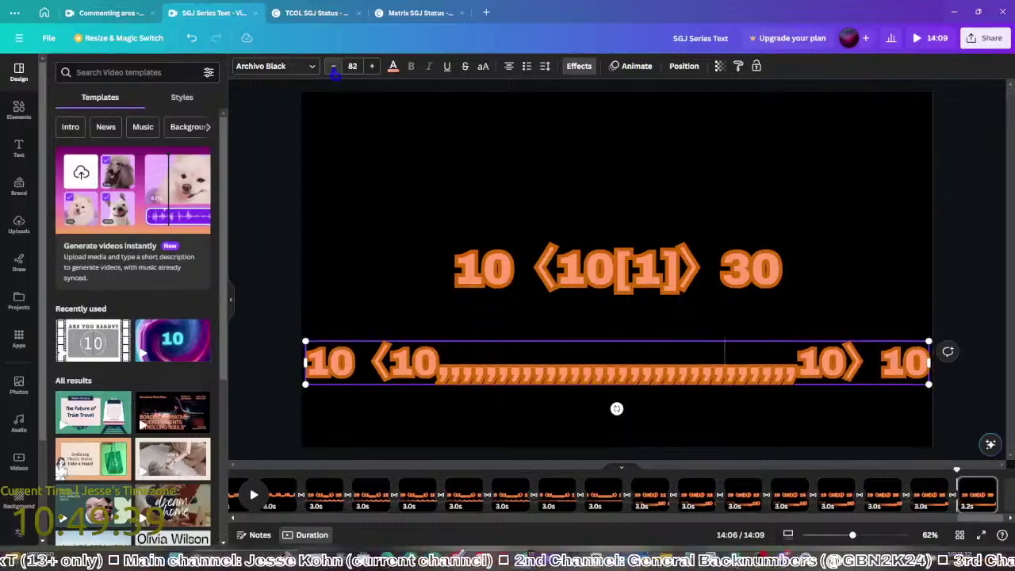
pyautogui.click(908, 330)
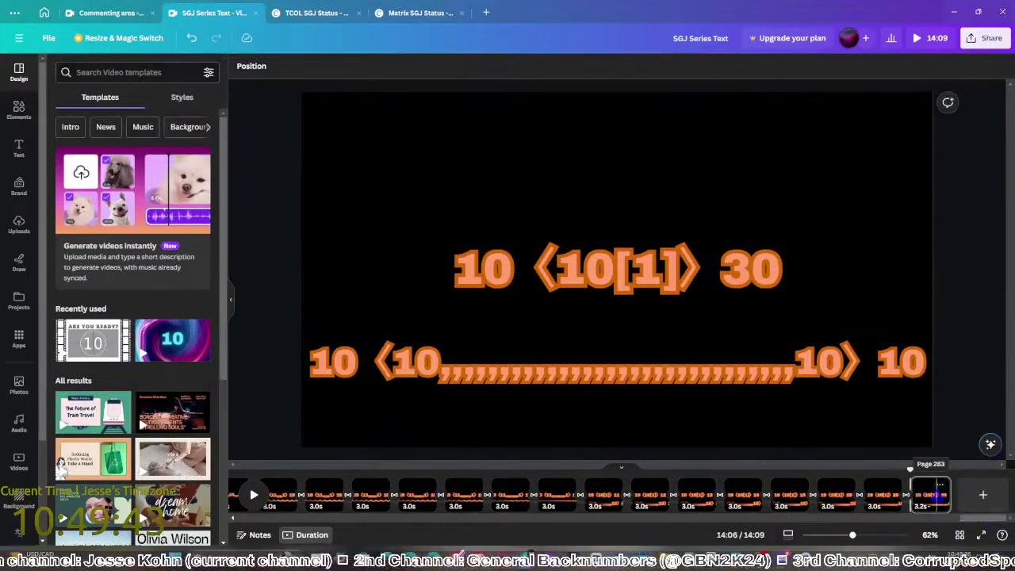
# Duplicate the 10〈10[1]〉30 page and change the final number of the copy's upper expression to 40
pyautogui.click(933, 493)
pyautogui.click(742, 270)
pyautogui.moveTo(751, 270); pyautogui.dragTo(725, 273)
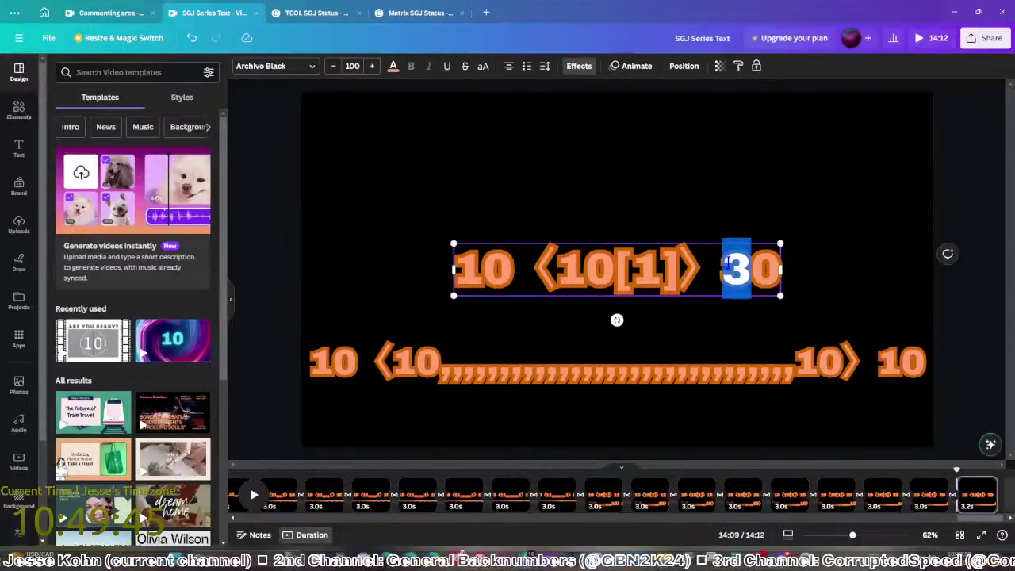
pyautogui.write('4')
# Add ten commas between the inner tens of the lower expression on the 10〈10[1]〉40 page
pyautogui.click(763, 366)
pyautogui.moveTo(794, 367); pyautogui.dragTo(679, 362)
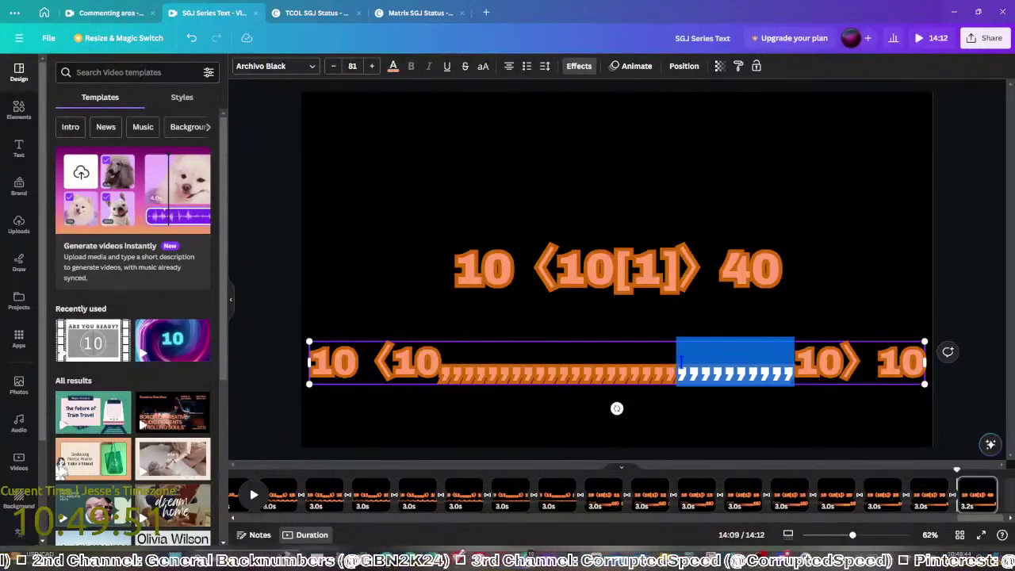
pyautogui.click(729, 368)
pyautogui.write(',,,,,,,,,,')
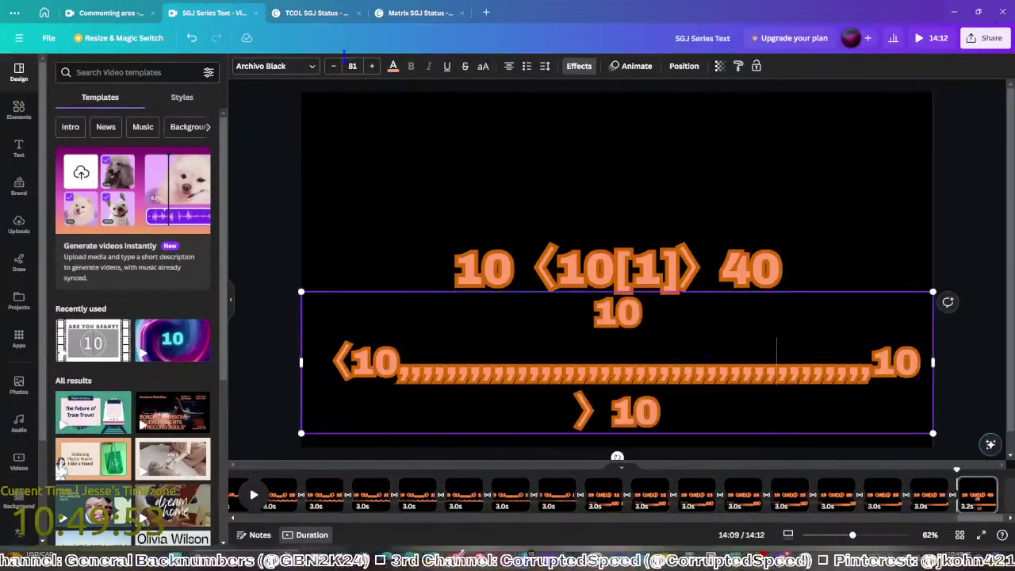
# Reduce the font size of the lower expression to 68 so the whole expression fits on one line
pyautogui.click(334, 67)
pyautogui.click(333, 67)
pyautogui.click(333, 66)
pyautogui.click(334, 67)
pyautogui.click(333, 67)
pyautogui.click(333, 66)
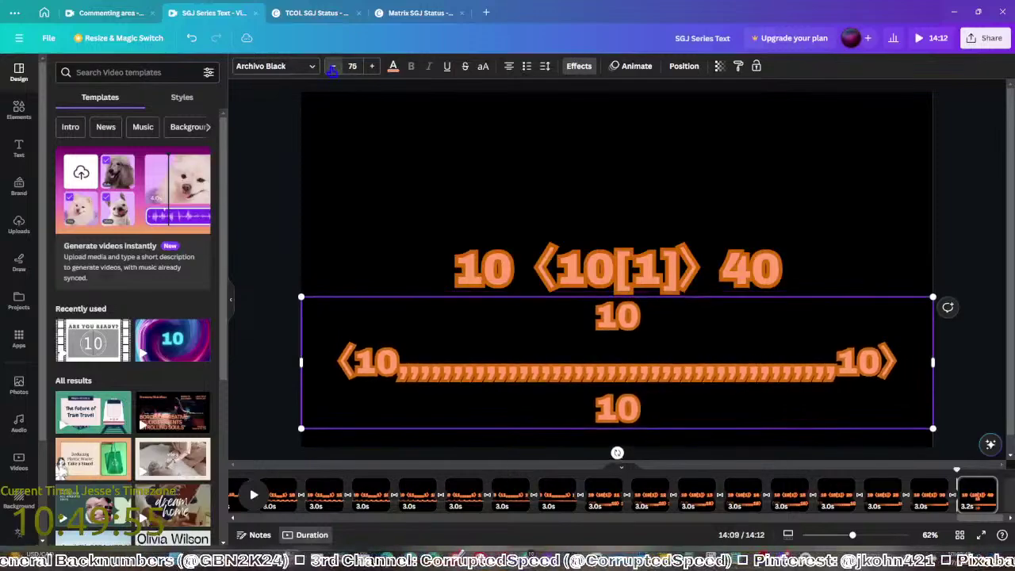
pyautogui.click(333, 66)
pyautogui.click(333, 67)
pyautogui.click(333, 67)
pyautogui.click(333, 66)
pyautogui.click(333, 66)
pyautogui.click(333, 67)
pyautogui.click(333, 67)
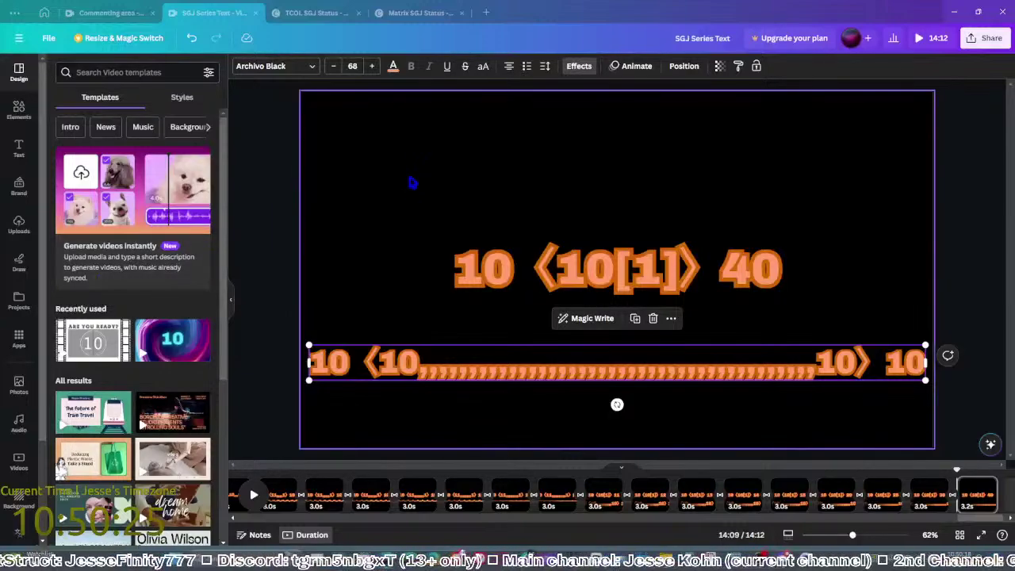
pyautogui.click(365, 210)
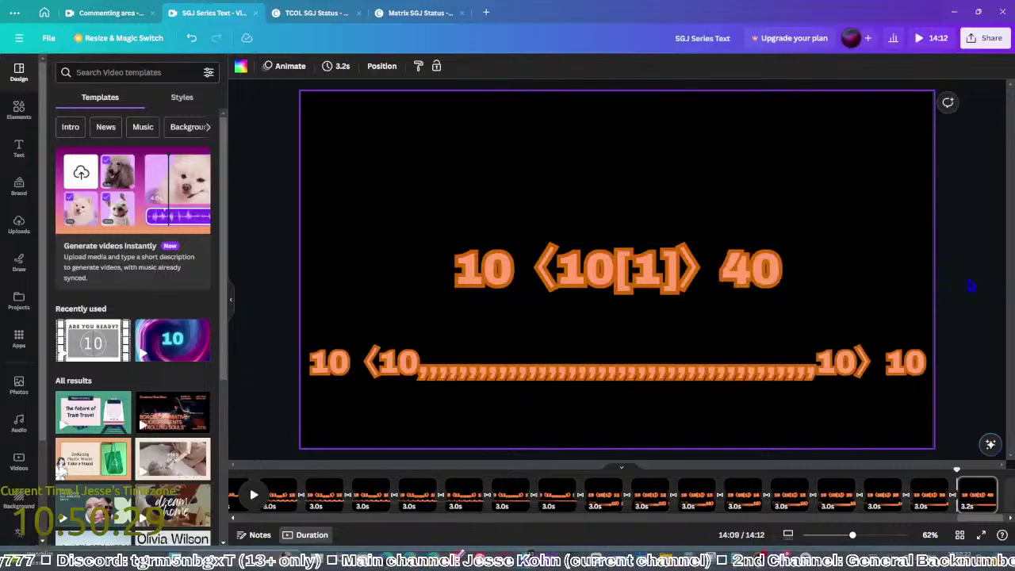
# Duplicate the 10〈10[1]〉40 page and change the final number of the copy's upper expression to 50
pyautogui.press('Escape')
pyautogui.hotkey('ctrl', 'd')
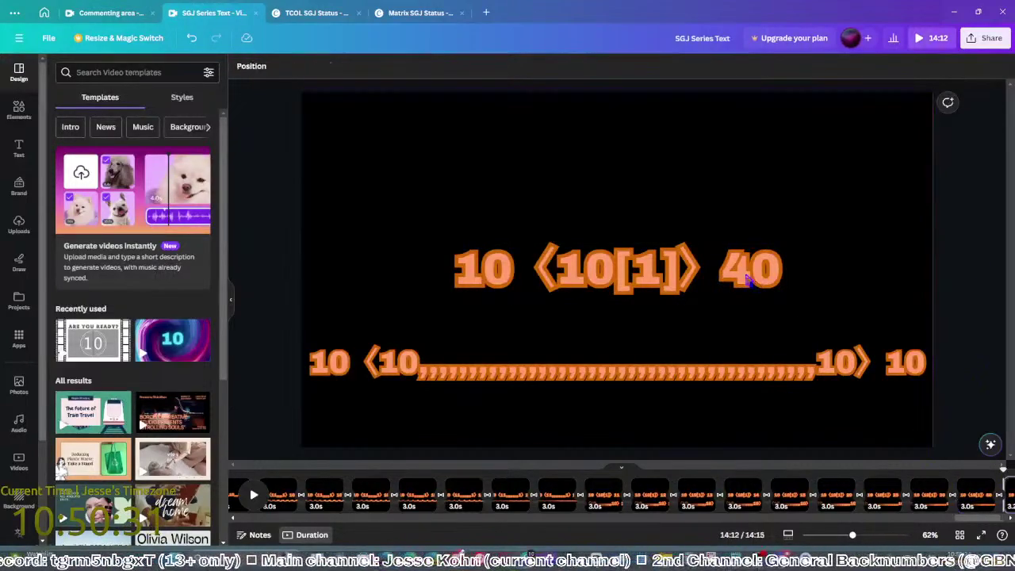
pyautogui.click(750, 273)
pyautogui.moveTo(748, 275); pyautogui.dragTo(721, 274)
pyautogui.write('5')
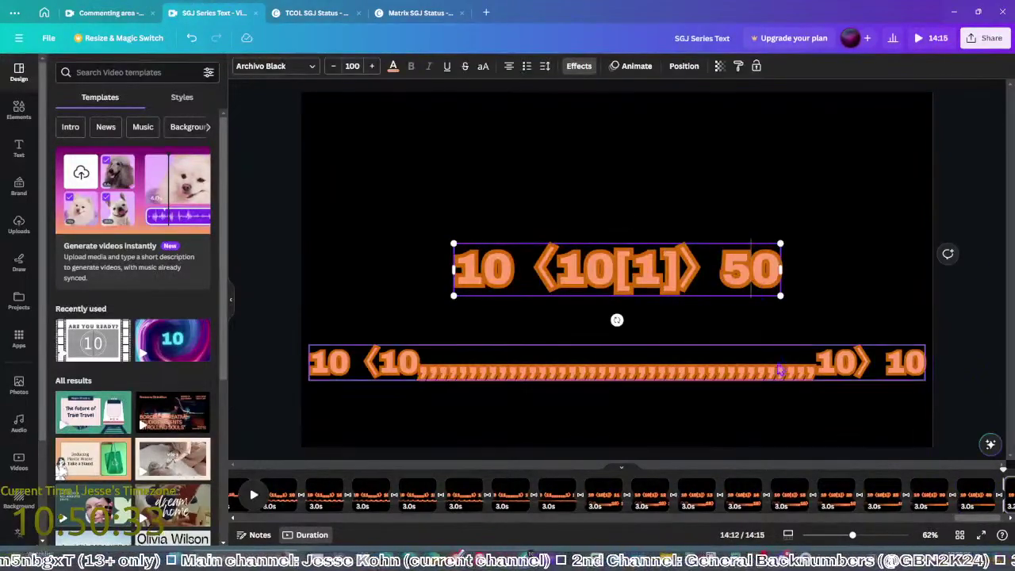
# Add ten commas between the inner tens of the lower expression on the 10〈10[1]〉50 page and set its font size to 60
pyautogui.click(776, 367)
pyautogui.write(',,,,,,,,,,,')
pyautogui.click(333, 67)
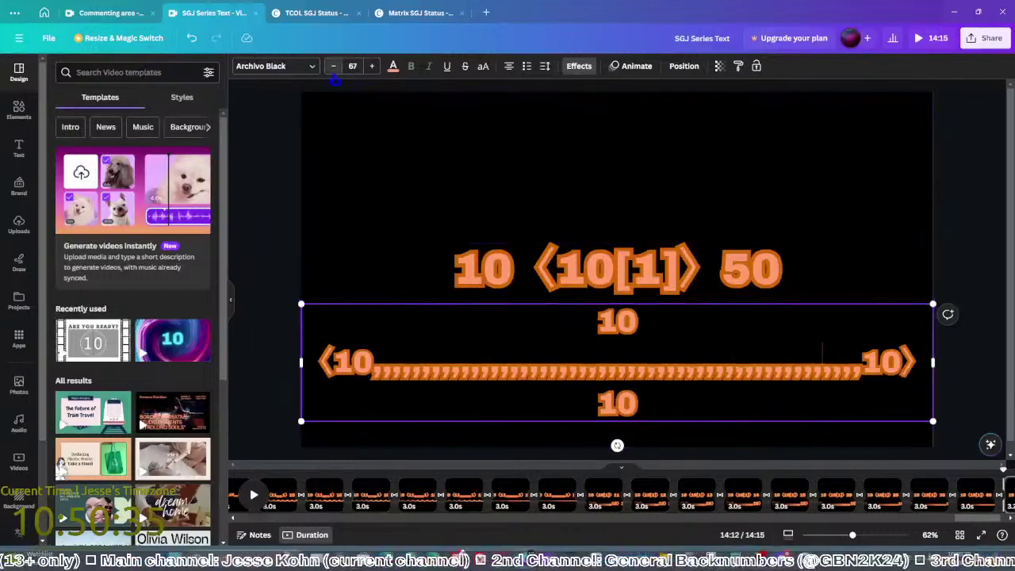
pyautogui.click(334, 67)
pyautogui.click(333, 66)
pyautogui.click(334, 66)
pyautogui.click(333, 66)
pyautogui.click(333, 67)
pyautogui.click(333, 66)
pyautogui.click(333, 66)
pyautogui.click(333, 67)
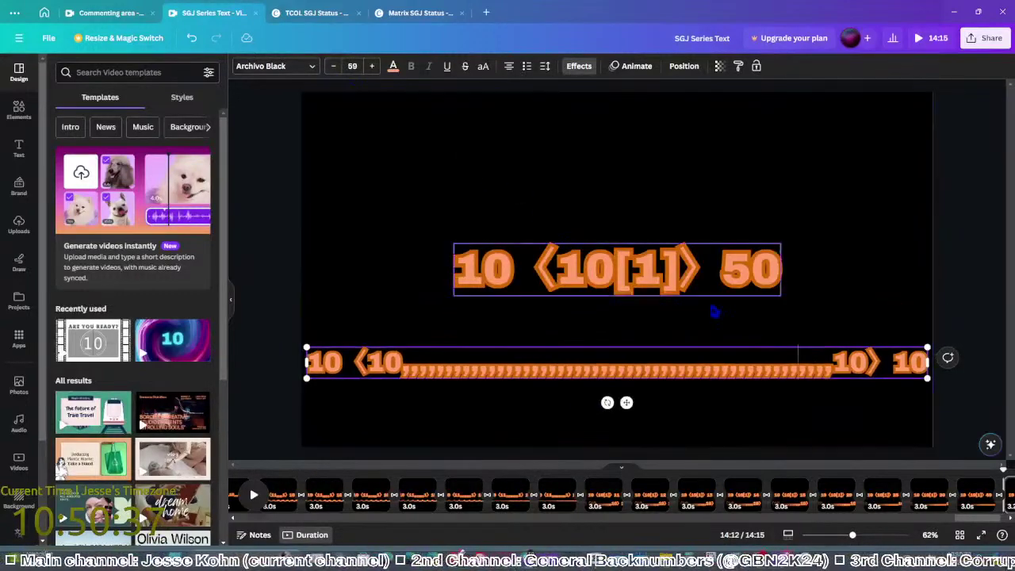
pyautogui.click(371, 66)
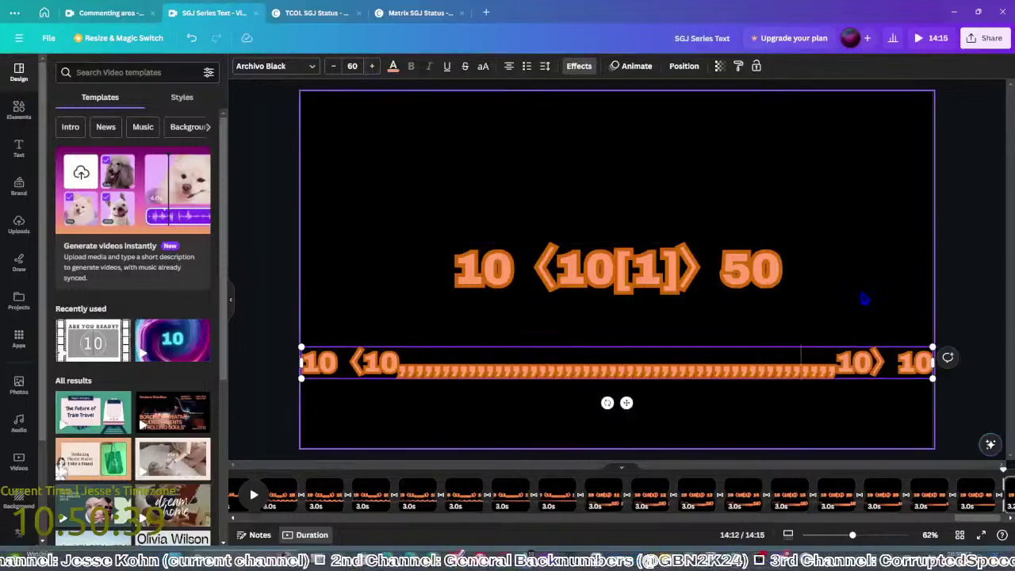
pyautogui.click(968, 311)
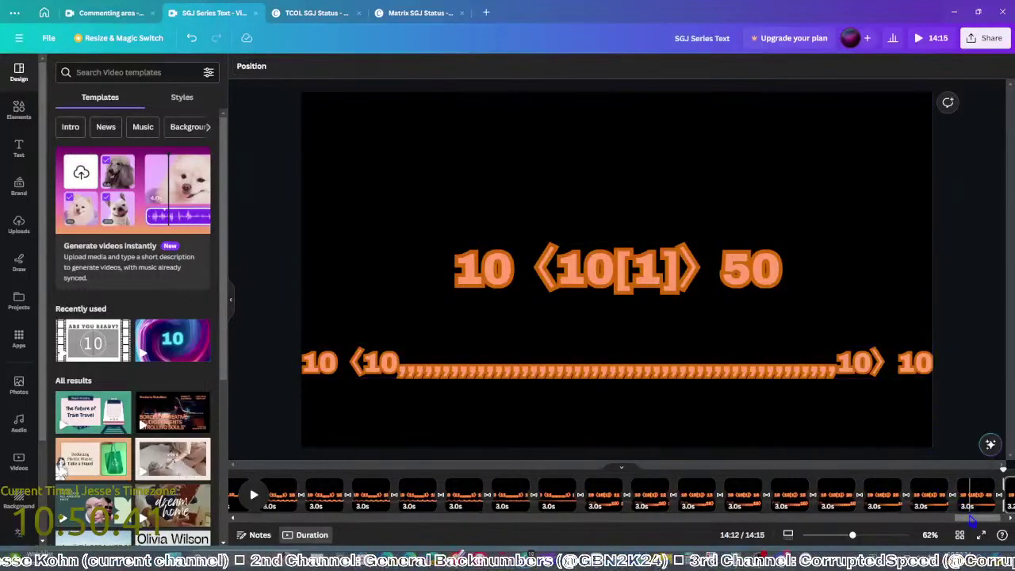
# Duplicate the 10〈10[1]〉50 page and change the final number of the copy's upper expression to 60
pyautogui.hotkey('ctrl', 'd')
pyautogui.click(741, 266)
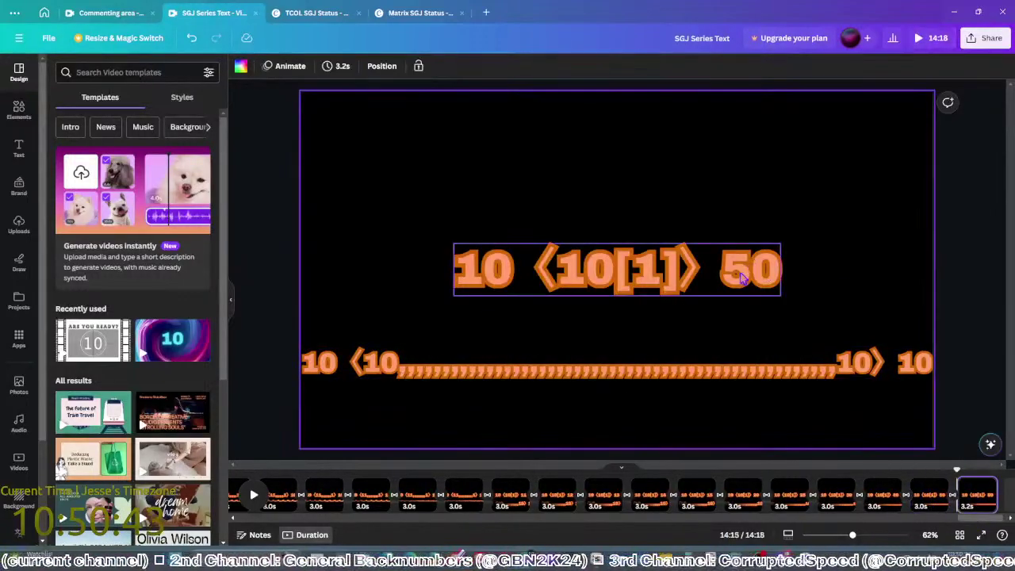
pyautogui.moveTo(741, 266); pyautogui.dragTo(721, 267)
pyautogui.write('6')
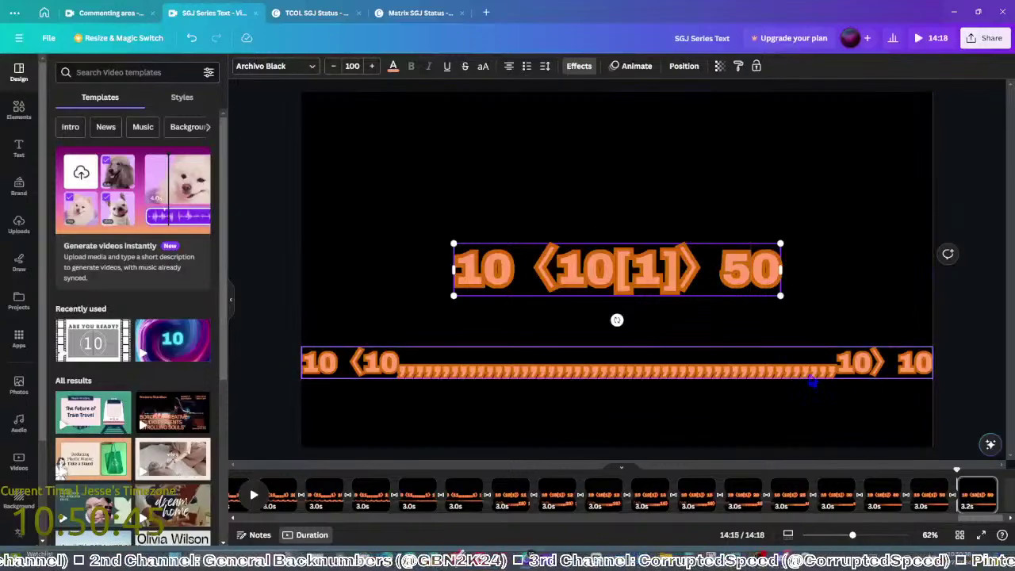
# Add ten commas between the inner tens of the lower expression on the 10〈10[1]〉60 page and set its font size to 51
pyautogui.click(814, 379)
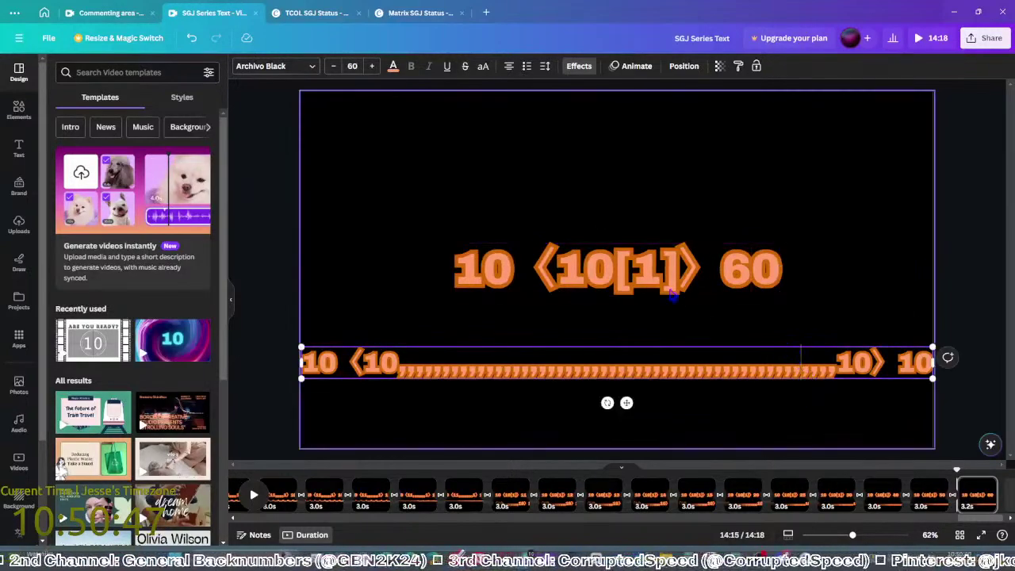
pyautogui.click(333, 66)
pyautogui.click(333, 66)
pyautogui.click(333, 66)
pyautogui.click(333, 66)
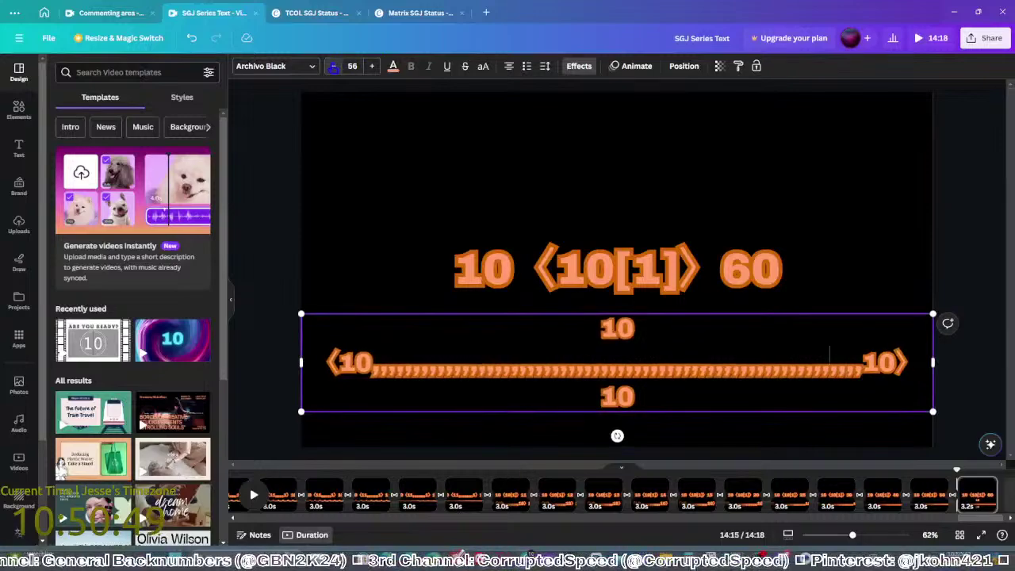
pyautogui.click(333, 66)
pyautogui.click(333, 66)
pyautogui.click(334, 66)
pyautogui.click(333, 66)
pyautogui.click(334, 66)
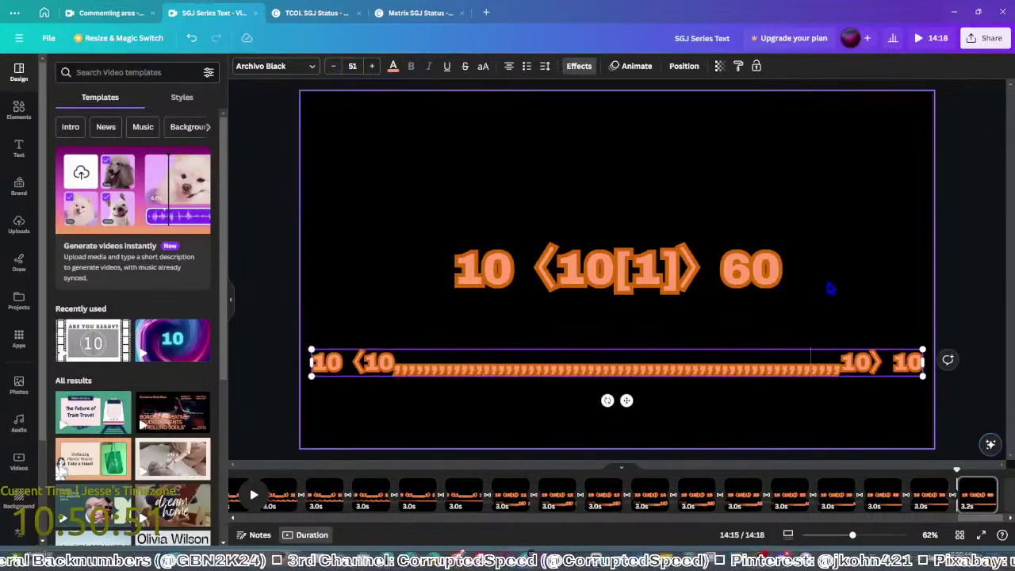
pyautogui.click(982, 294)
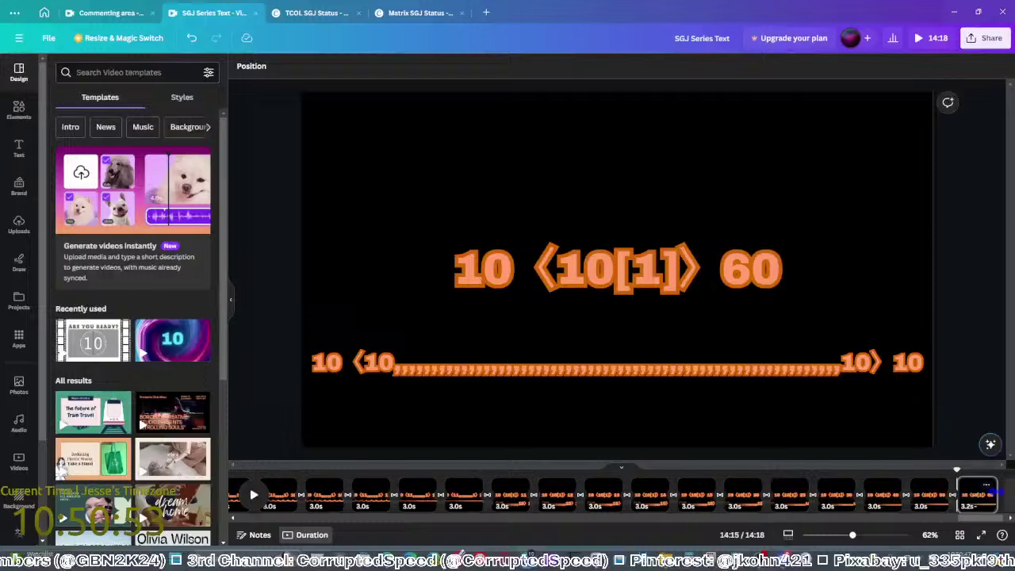
# Duplicate the 10〈10[1]〉60 page and change the final number of the copy's upper expression to 70
pyautogui.click(742, 269)
pyautogui.hotkey('ctrl', 'z')
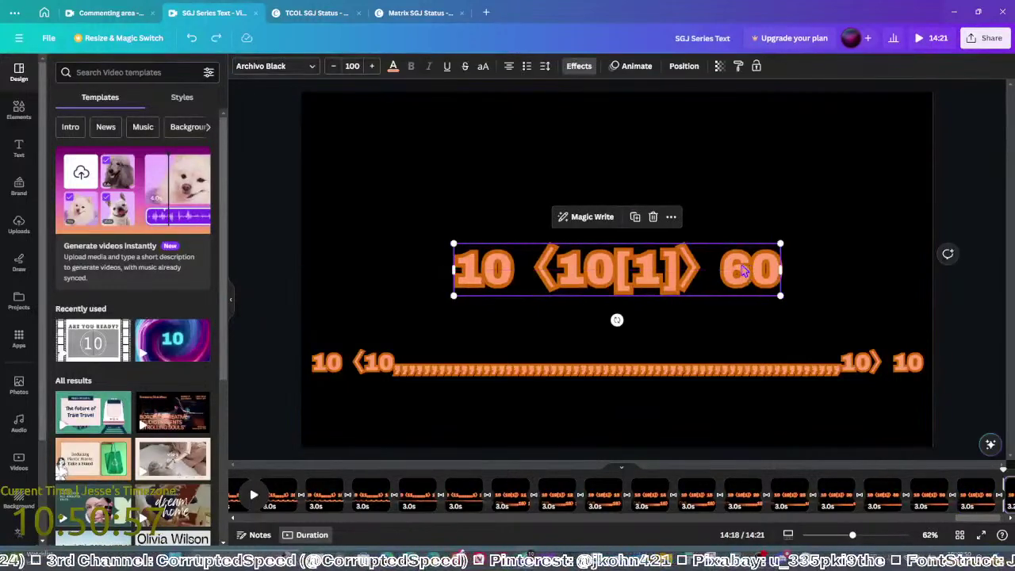
pyautogui.click(739, 267)
pyautogui.hotkey('shift', 'Left')
pyautogui.write('7')
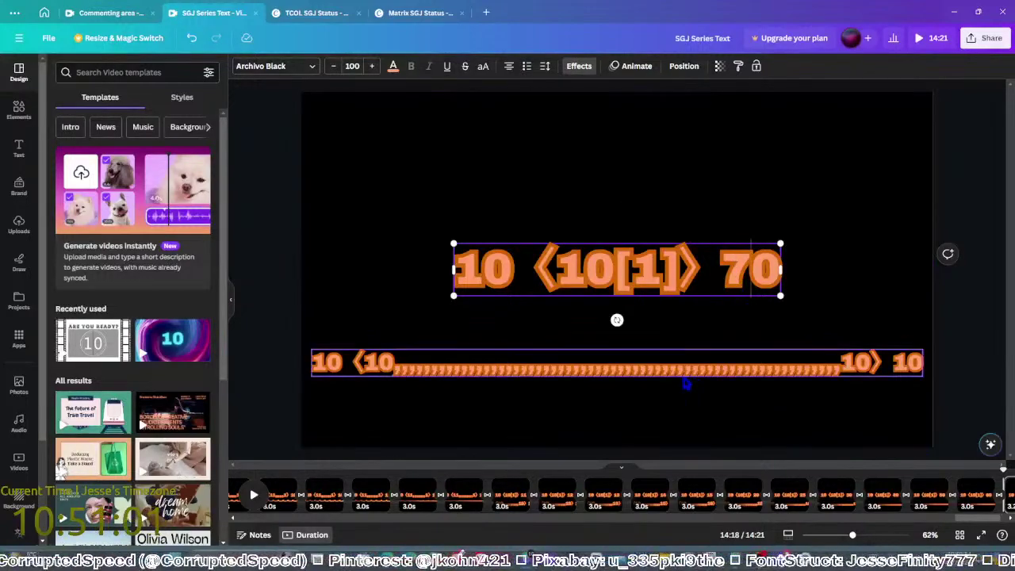
# Add ten commas between the inner tens of the lower expression on the 10〈10[1]〉70 page and set its font size to 46
pyautogui.click(714, 363)
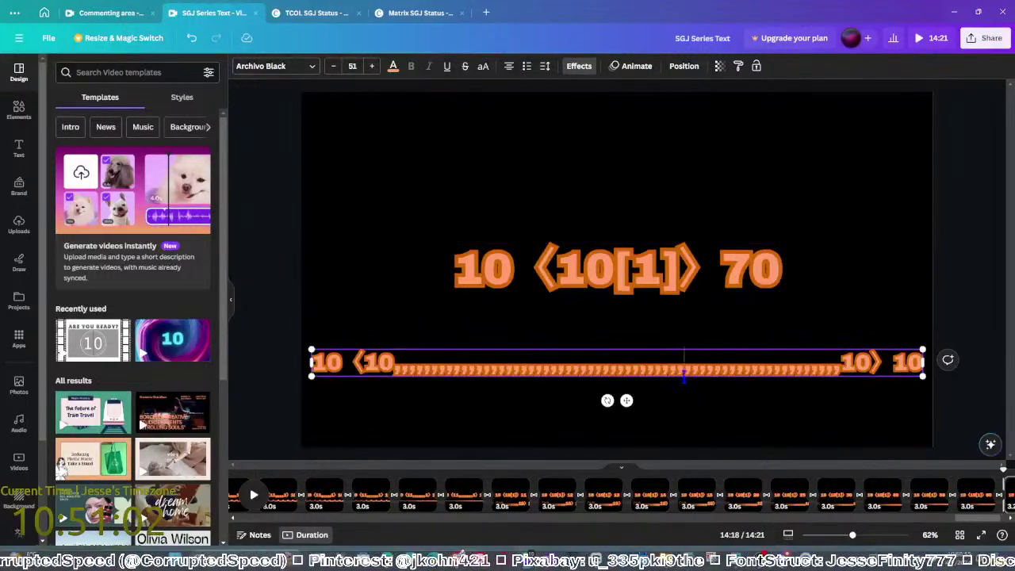
pyautogui.click(334, 66)
pyautogui.click(333, 65)
pyautogui.click(333, 66)
pyautogui.click(333, 66)
pyautogui.click(333, 66)
pyautogui.click(334, 66)
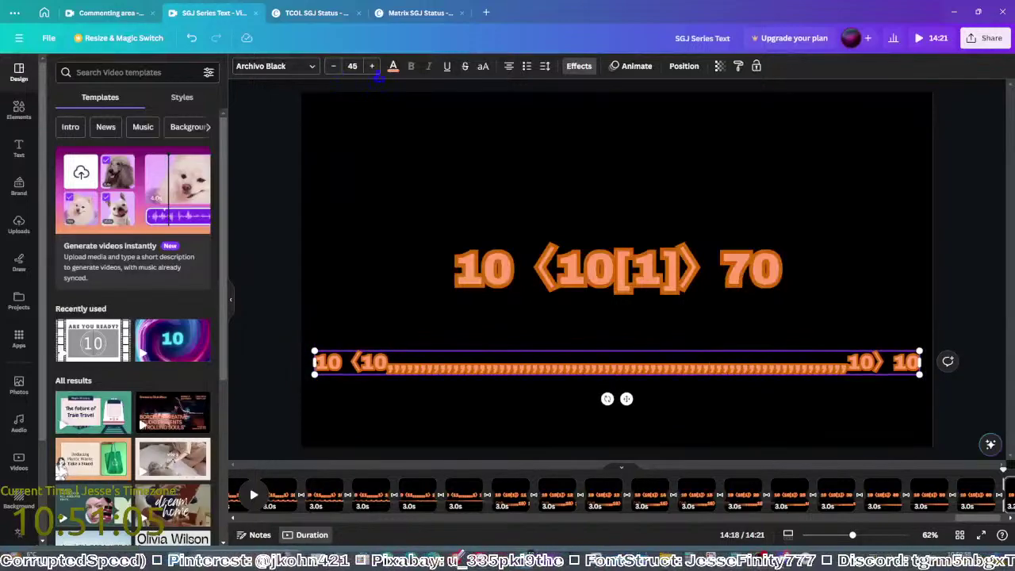
pyautogui.click(301, 226)
# Switch to Discord, look through the joins-and-leaves channel for new members, and return to the general channel
pyautogui.hotkey('alt', 'Tab')
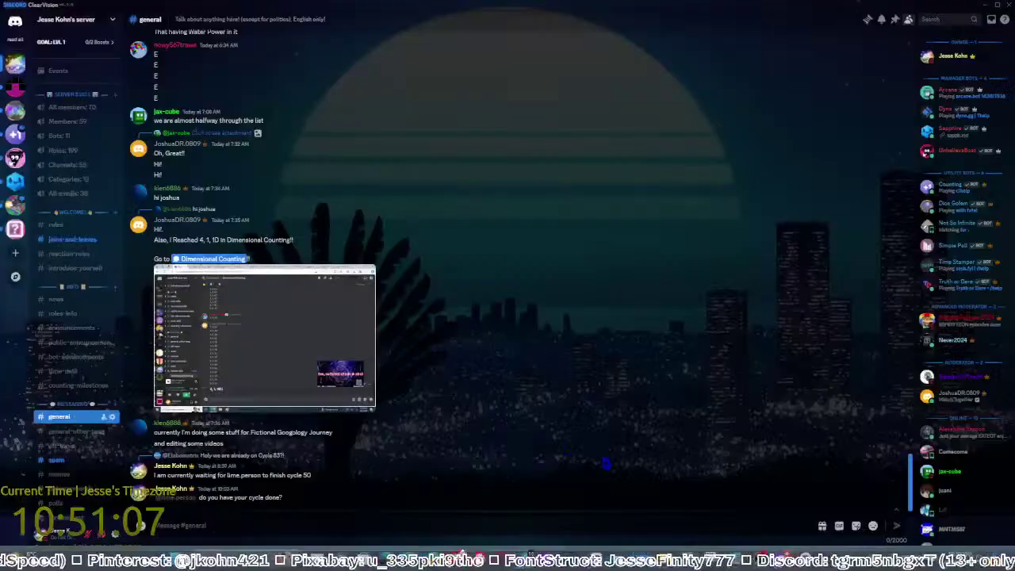
pyautogui.click(292, 523)
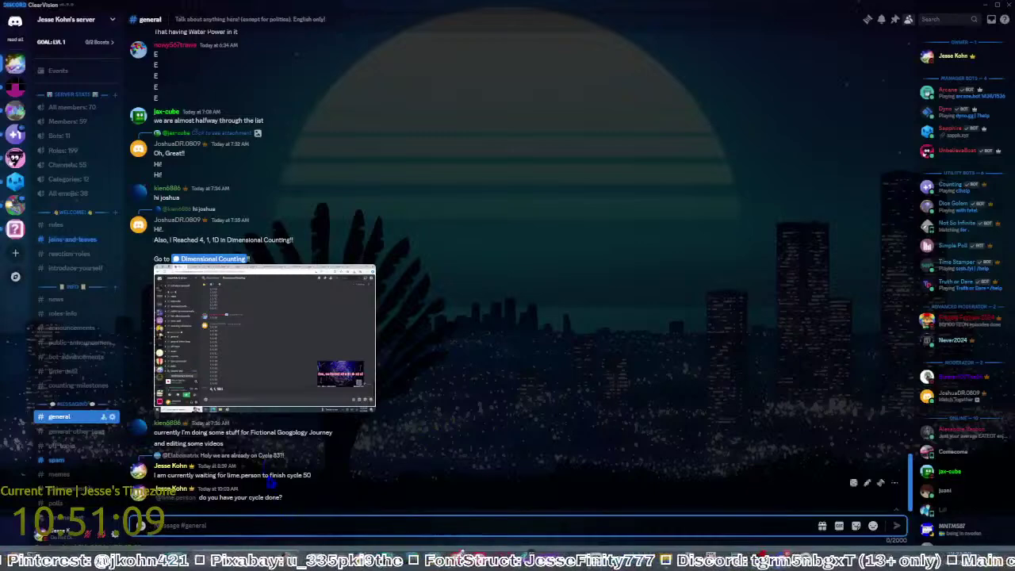
pyautogui.click(71, 240)
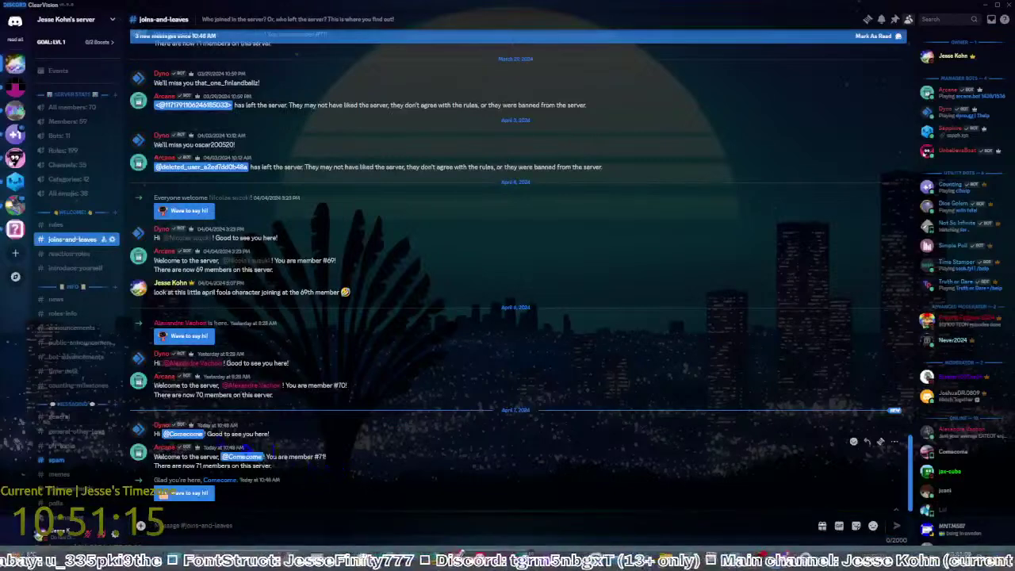
pyautogui.click(70, 424)
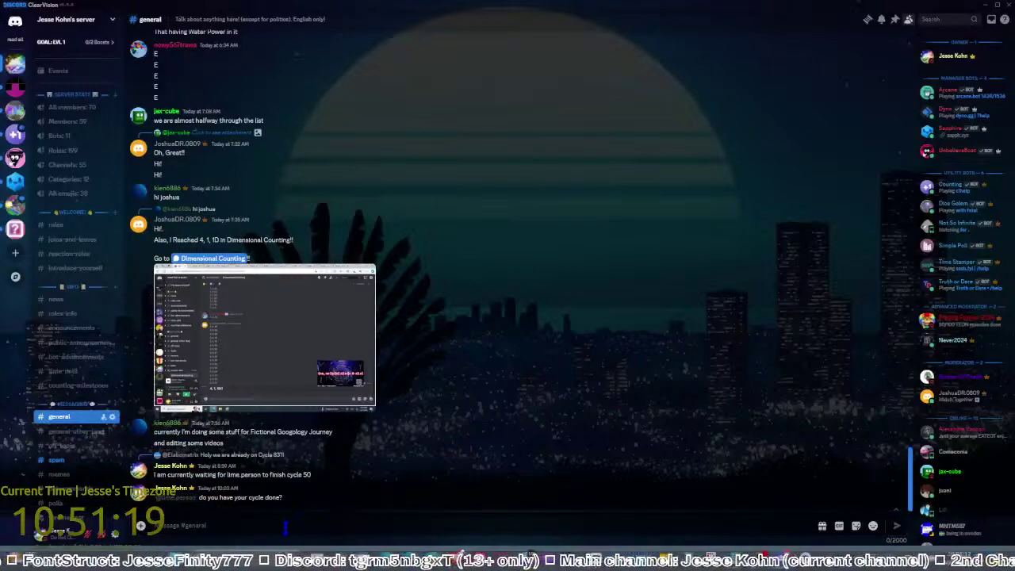
# Write a message in the general channel mentioning the member responsible for the cycle: "reminder to give me cycle #50 by this Saturday"
pyautogui.write('@lim')
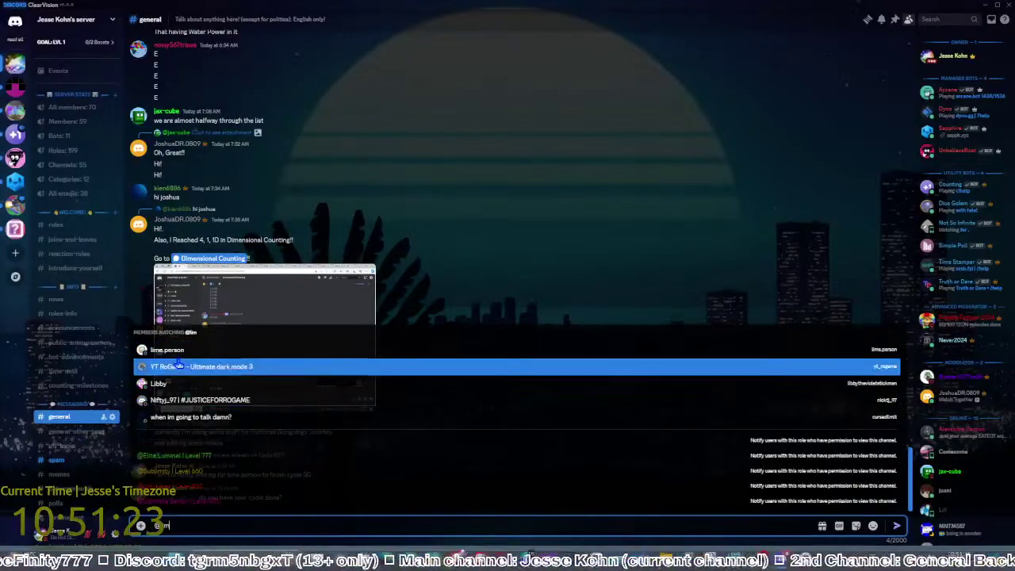
pyautogui.press('Tab')
pyautogui.write('reminde')
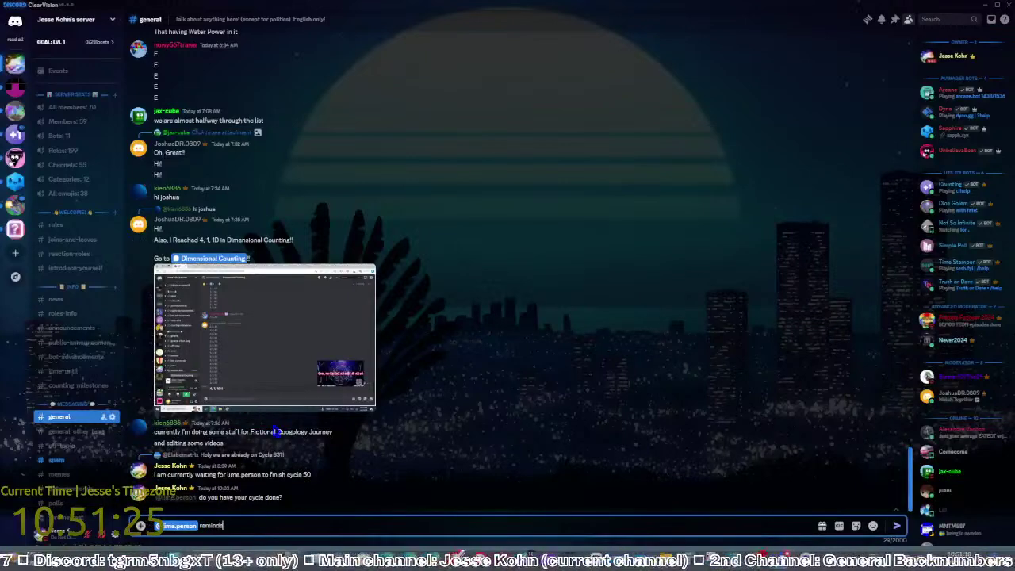
pyautogui.write('r to giv')
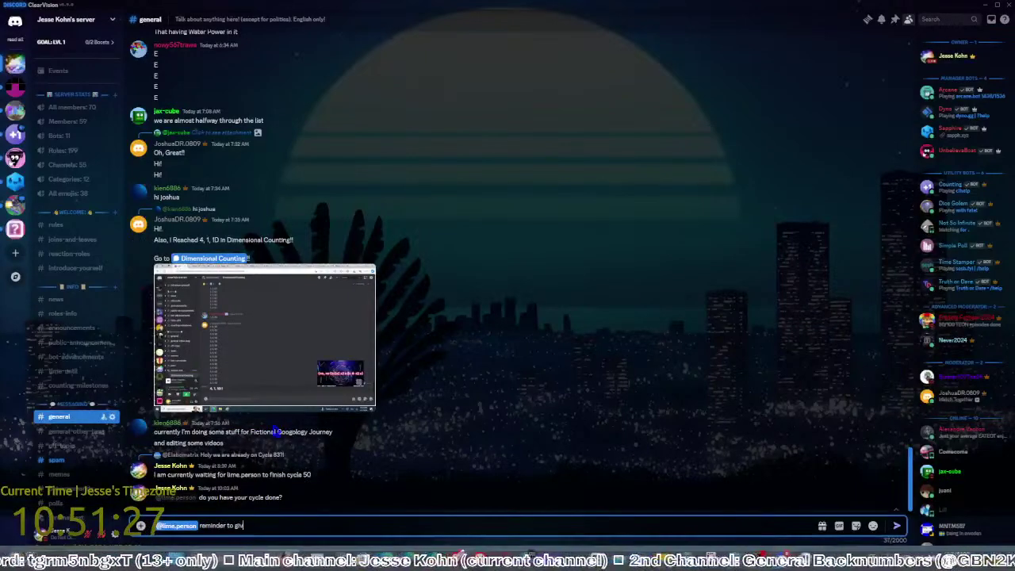
pyautogui.write('e me')
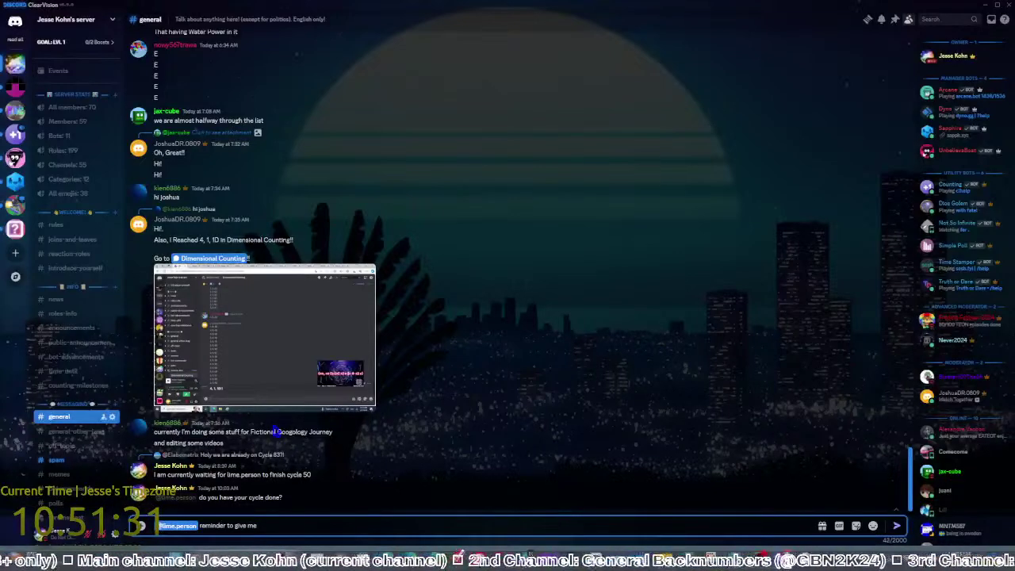
pyautogui.write(' cycle')
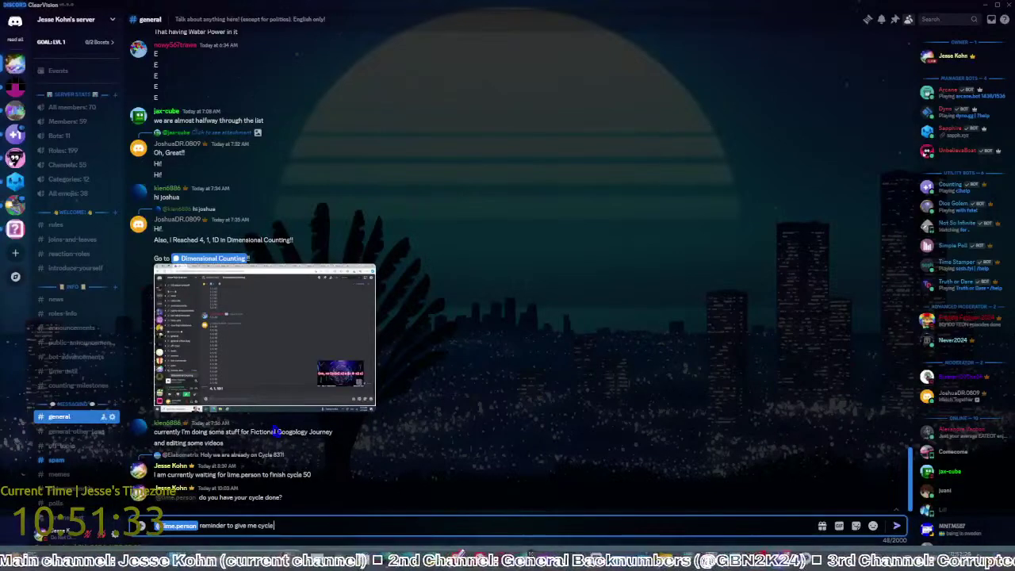
pyautogui.write(' #50 by this Saturday')
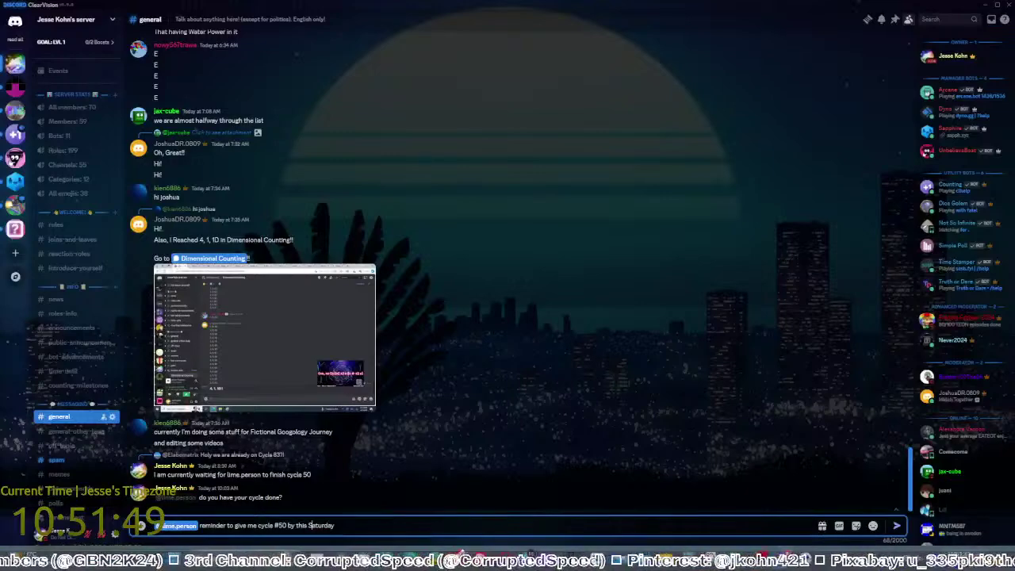
# Check Saturday's date in the system calendar, append "[4/13 MM/DD]" to the reminder and send it
pyautogui.click(952, 538)
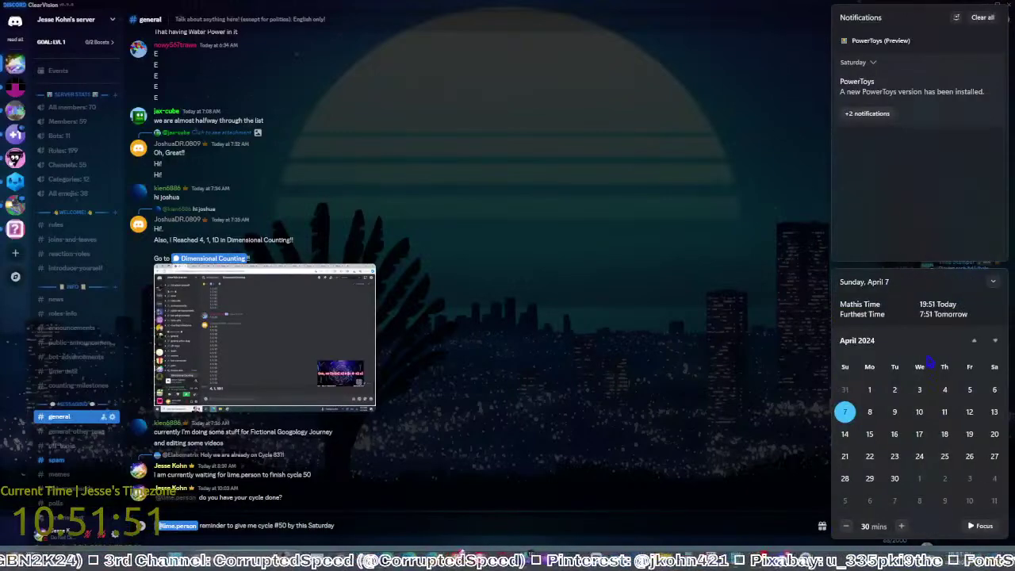
pyautogui.click(371, 525)
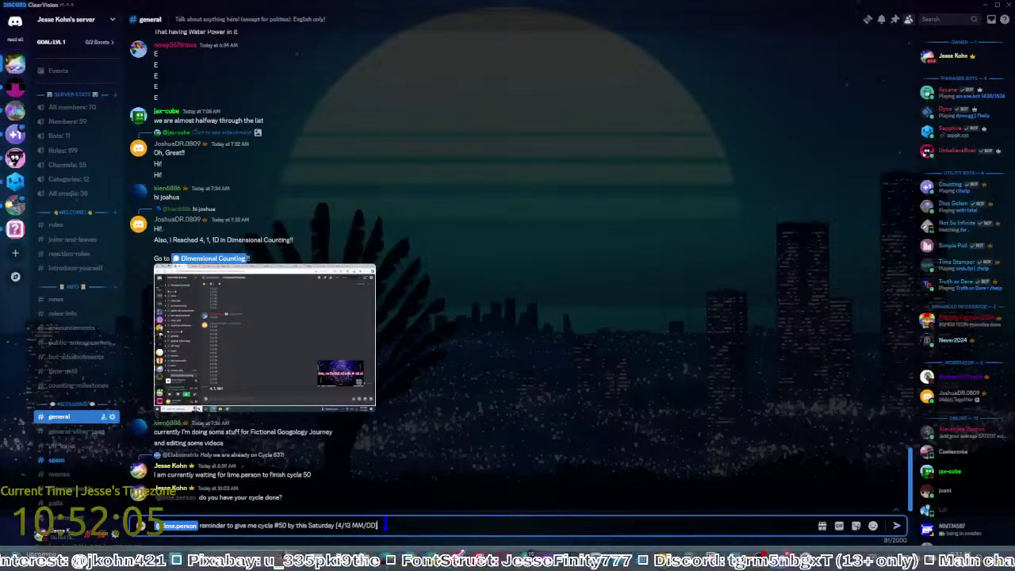
pyautogui.press('Return')
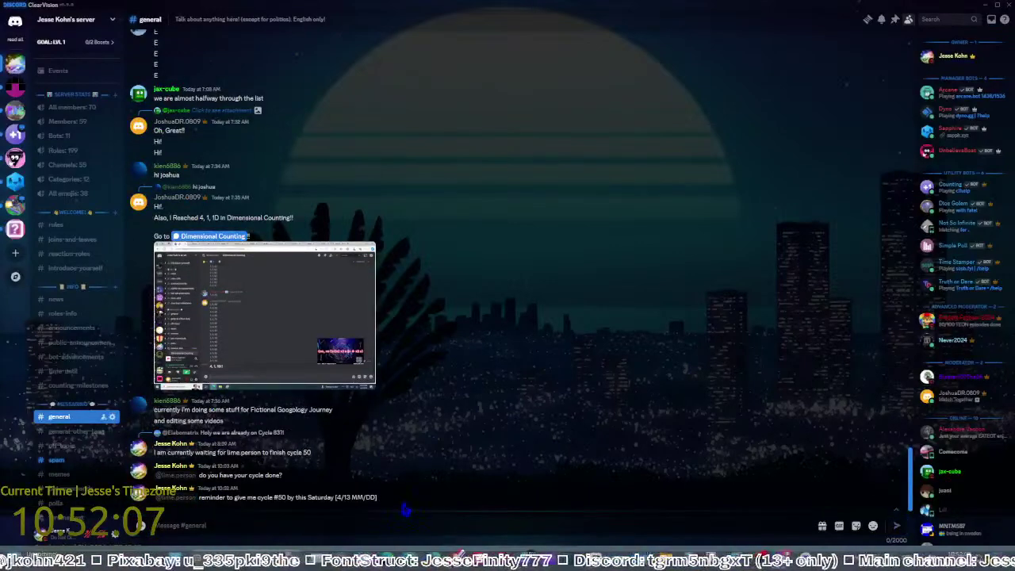
# Switch back to Canva, duplicate the 10〈10[1]〉70 page and change the final number of the copy's upper expression to 80
pyautogui.moveTo(596, 561)
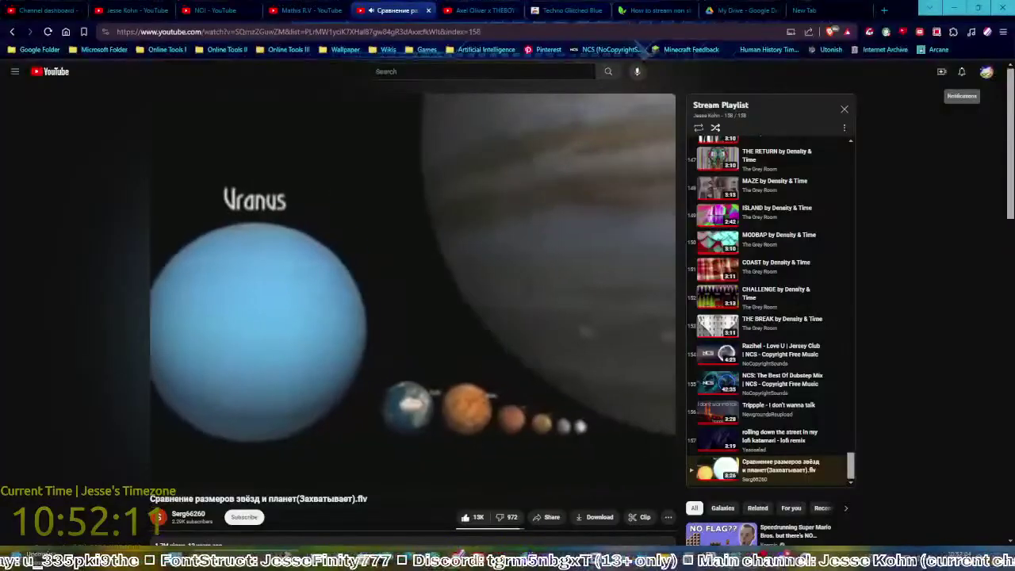
pyautogui.click(773, 508)
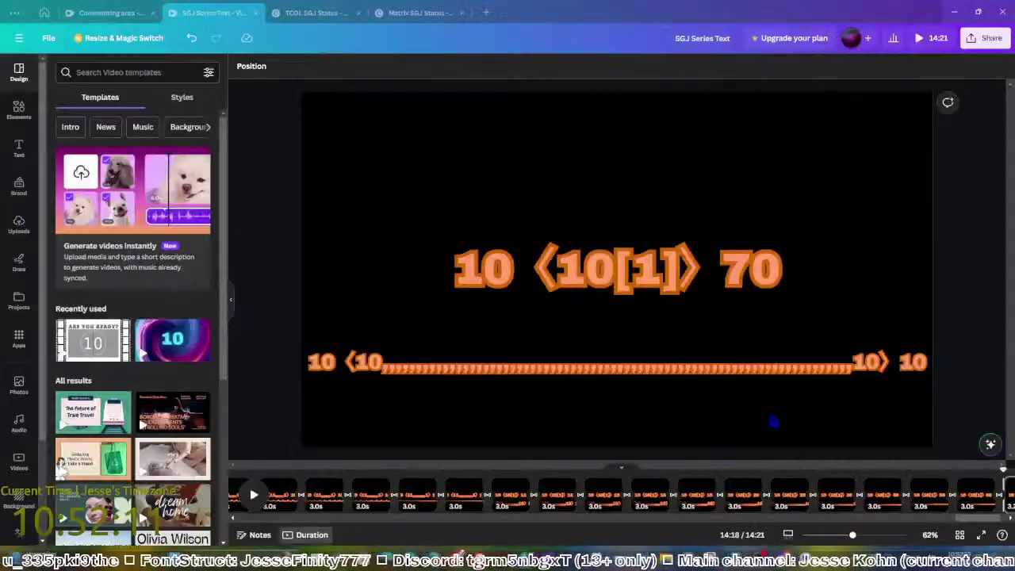
pyautogui.click(978, 495)
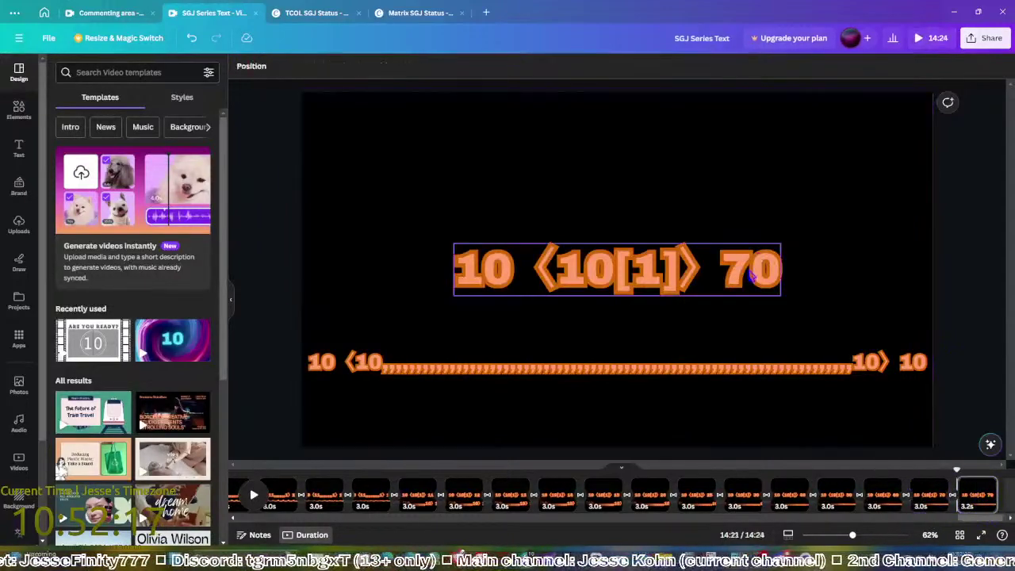
pyautogui.click(752, 274)
pyautogui.click(752, 274)
pyautogui.press('BackSpace')
pyautogui.write('8')
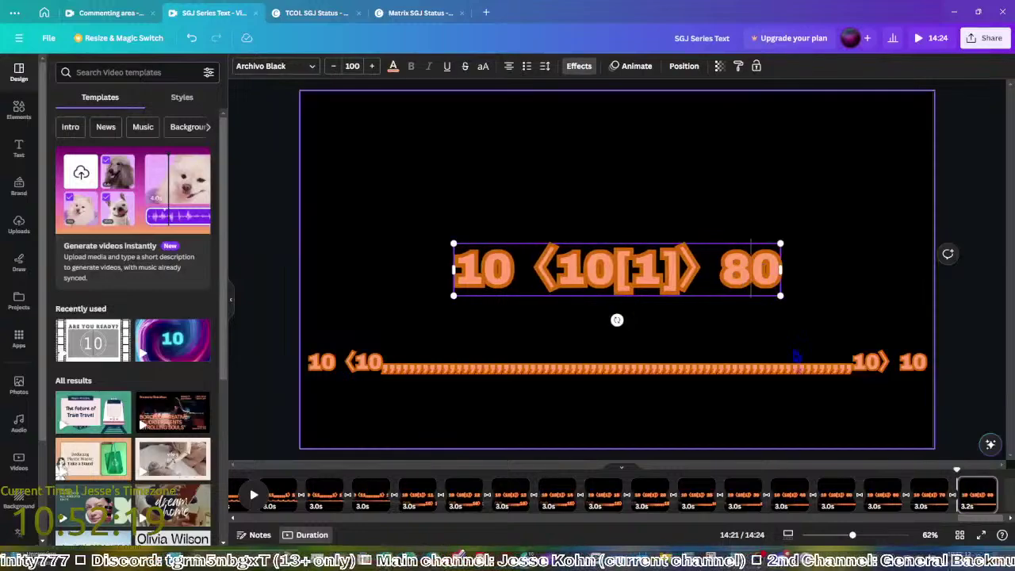
# Add ten commas between the inner tens of the lower expression on the 10〈10[1]〉80 page and set its font size to 41
pyautogui.click(793, 354)
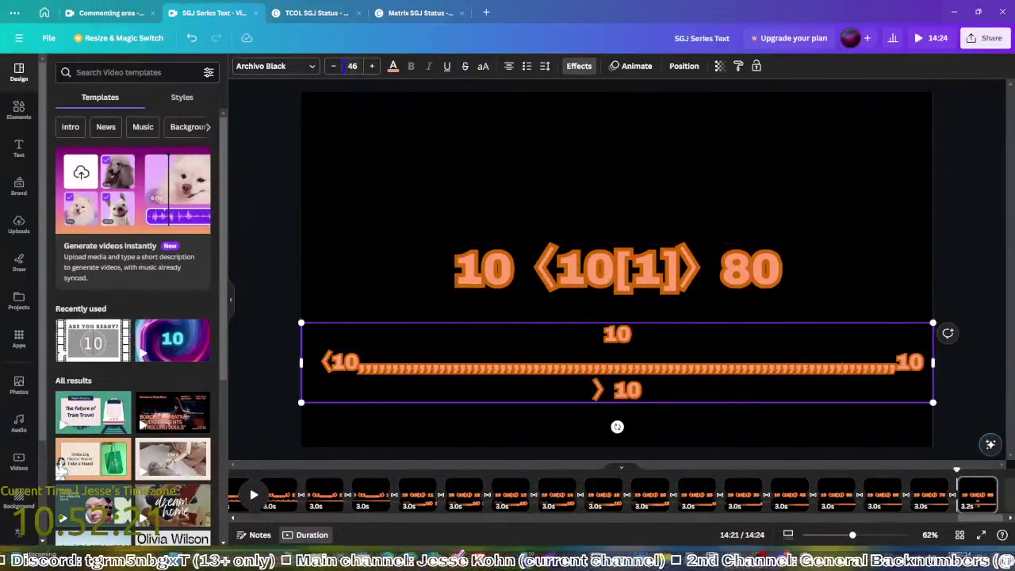
pyautogui.click(333, 66)
pyautogui.click(333, 66)
pyautogui.click(333, 66)
pyautogui.click(333, 66)
pyautogui.click(333, 65)
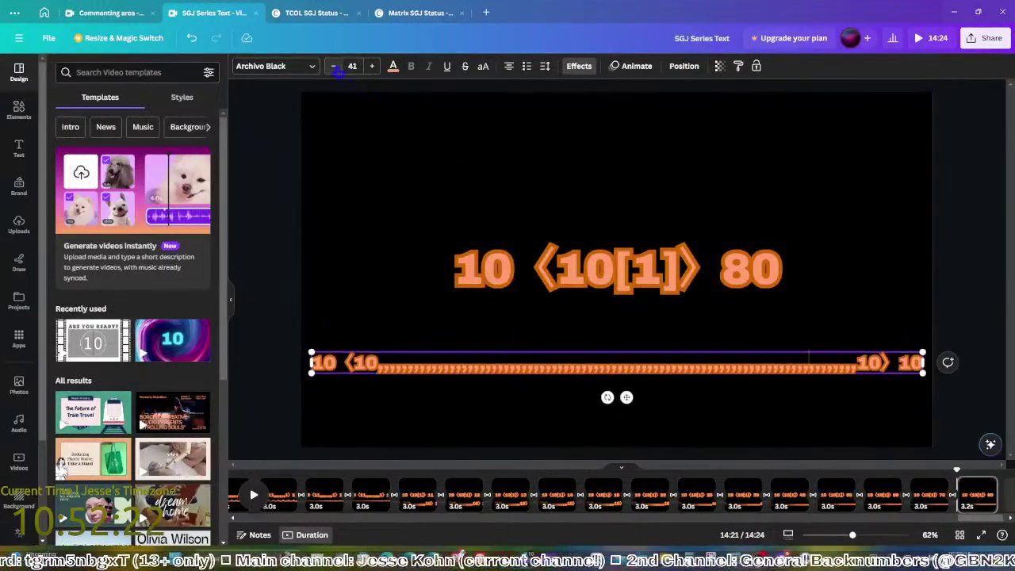
pyautogui.click(876, 329)
# Switch to Discord and send "otherwise I have to skip to get the video moving" in the general channel
pyautogui.hotkey('alt', 'Tab')
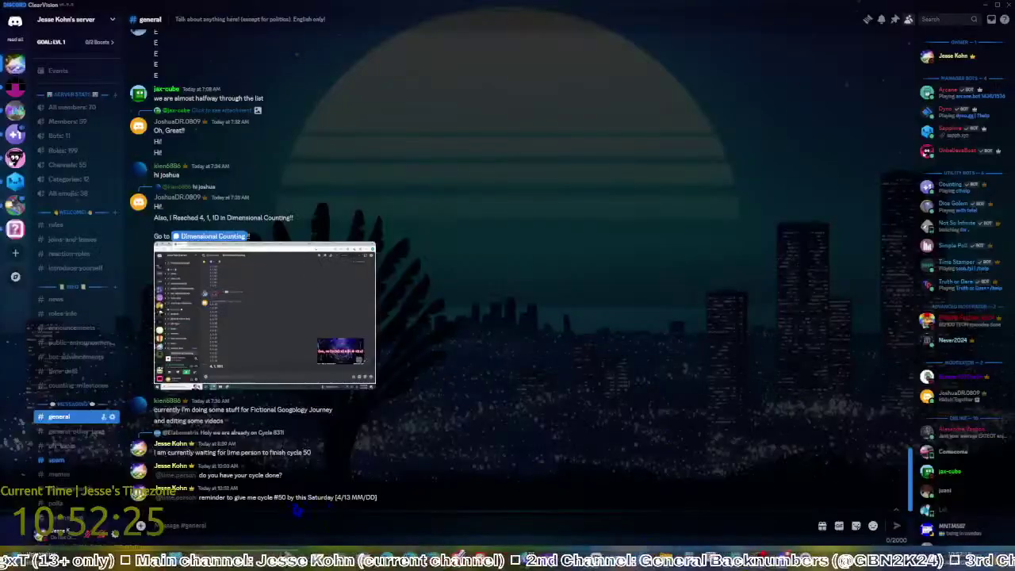
pyautogui.write('otherw')
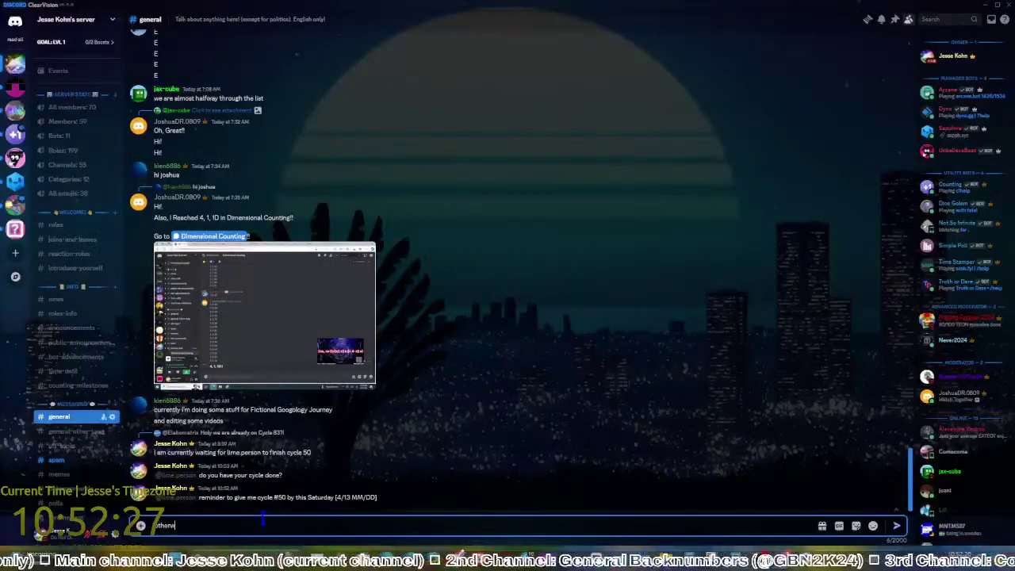
pyautogui.write('ise I have to skip to get the video moving')
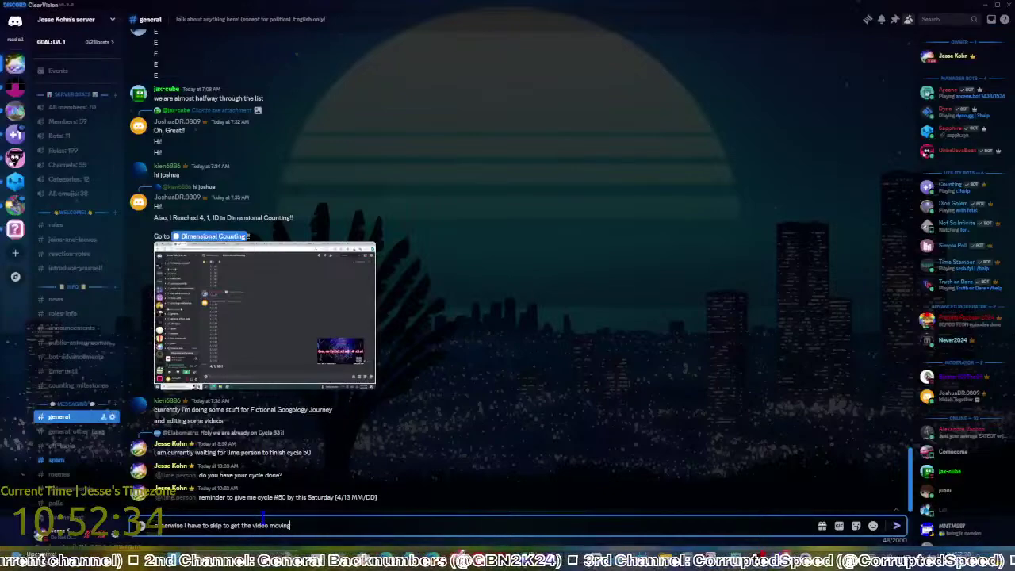
pyautogui.press('Return')
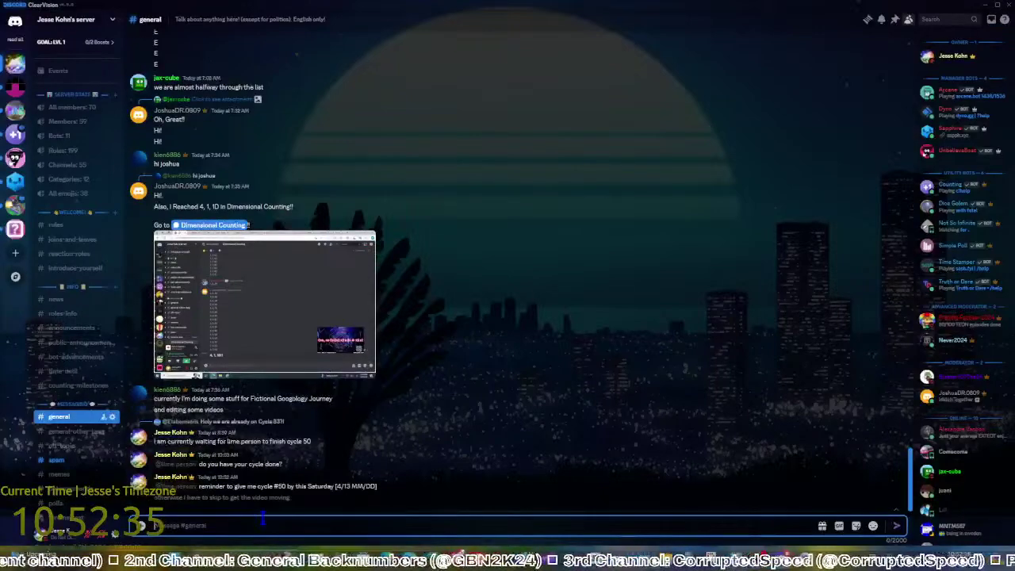
# Switch back to Canva, duplicate the 10〈10[1]〉80 page and change the final number of the copy's upper expression to 90
pyautogui.hotkey('alt', 'Tab')
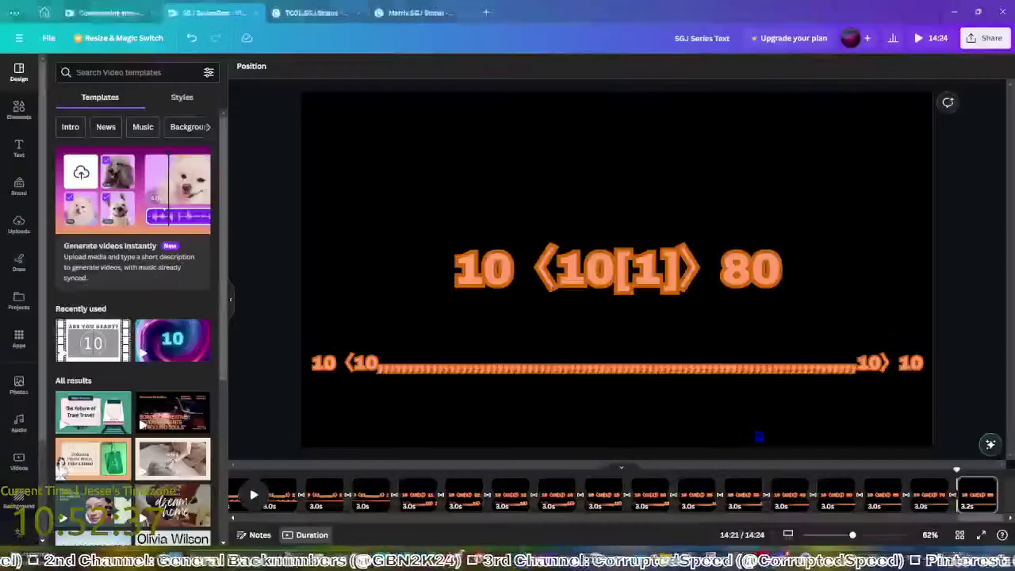
pyautogui.hotkey('ctrl', 'd')
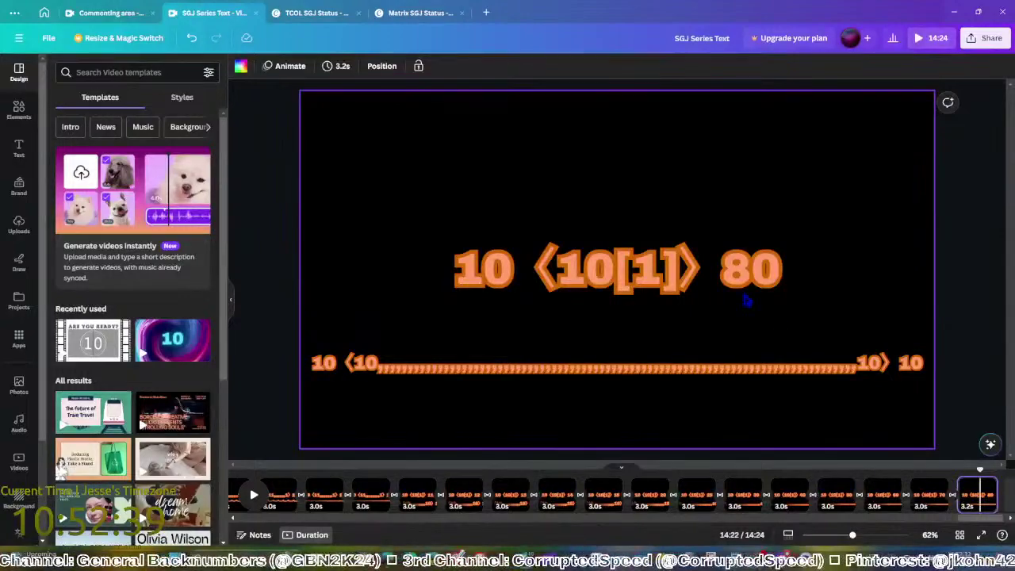
pyautogui.doubleClick(750, 270)
pyautogui.press('BackSpace')
pyautogui.write('9')
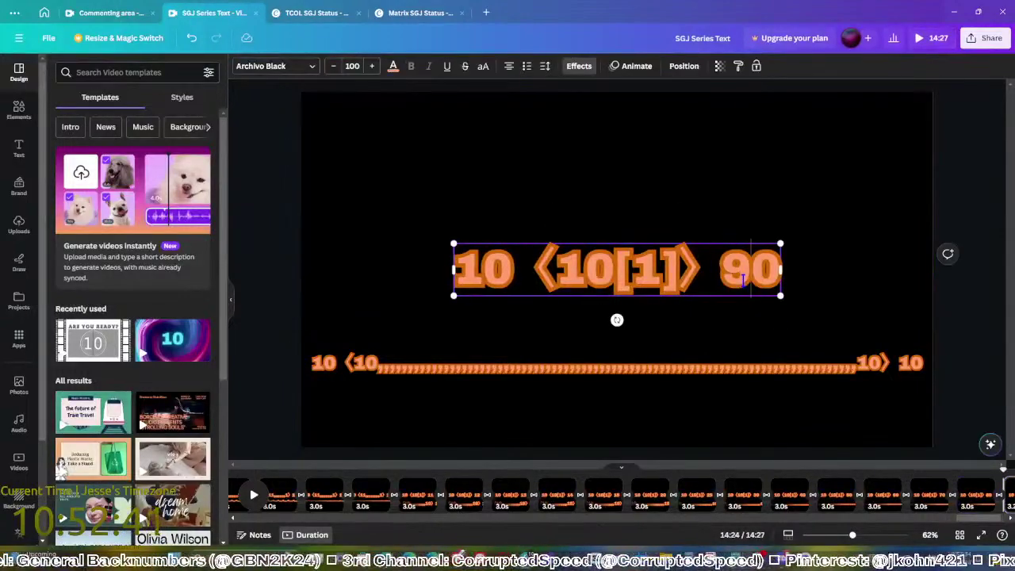
# Add more commas between the inner tens of the lower expression on the 10〈10[1]〉90 page and set its font size to 37
pyautogui.click(762, 365)
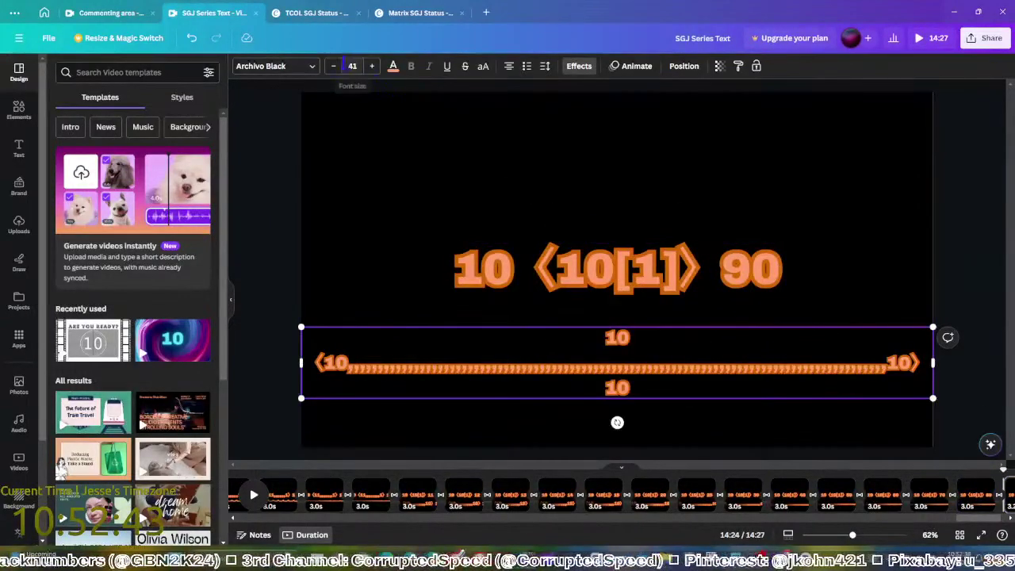
pyautogui.click(333, 66)
pyautogui.click(333, 66)
pyautogui.click(334, 66)
pyautogui.click(333, 66)
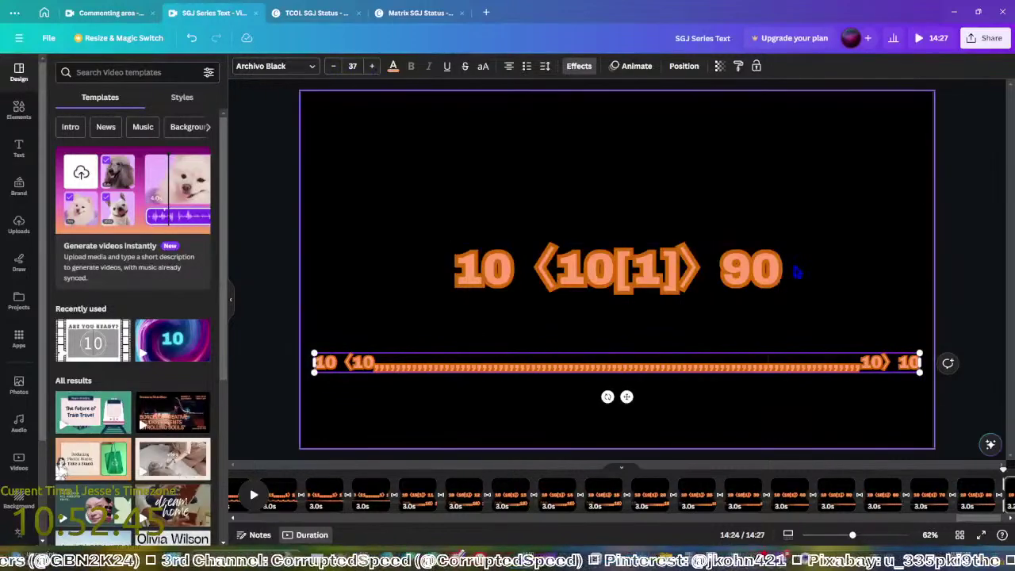
pyautogui.click(987, 395)
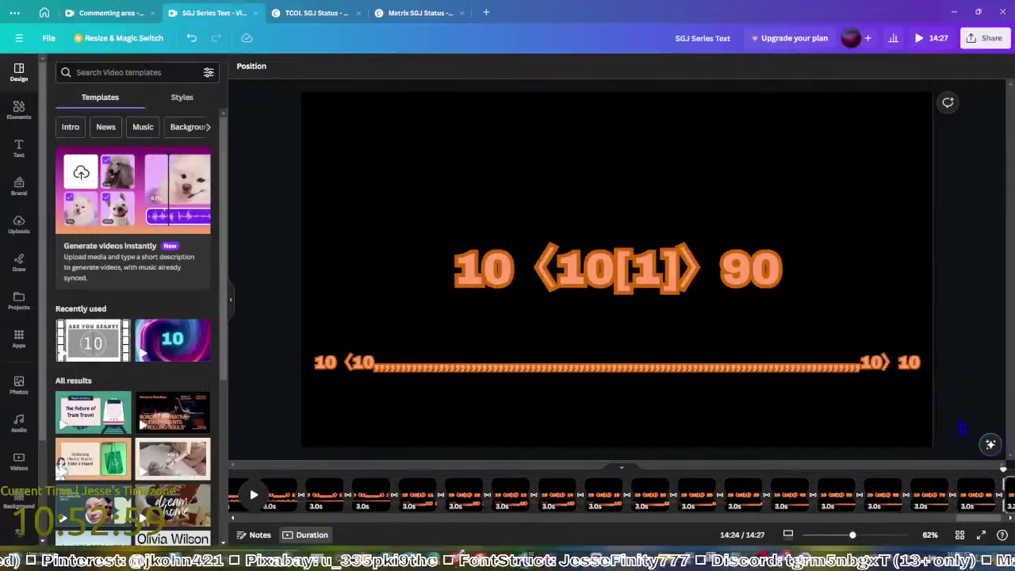
# Duplicate the 10〈10[1]〉90 page and change the final number of the copy's upper expression to 100
pyautogui.click(963, 492)
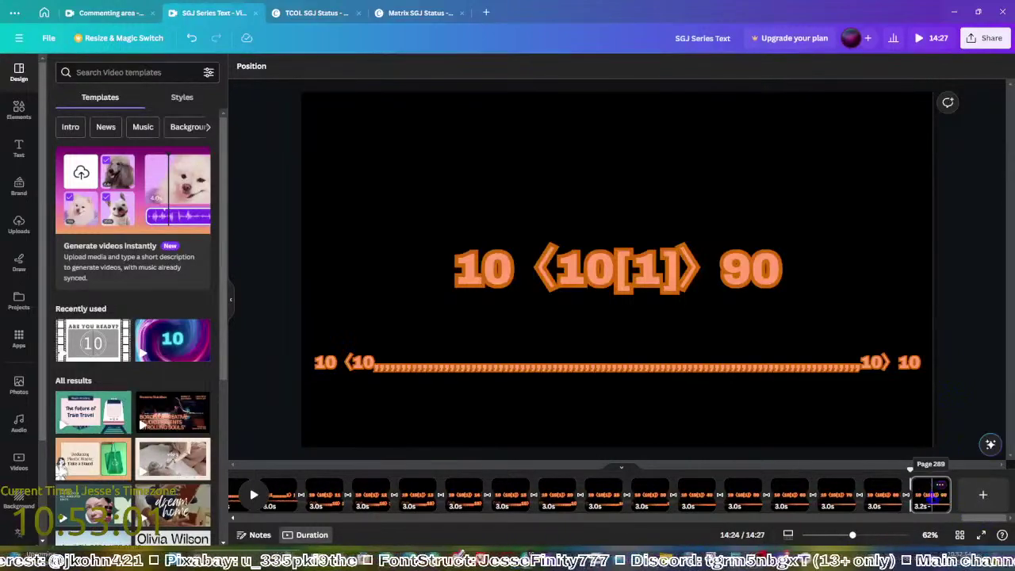
pyautogui.hotkey('ctrl', 'd')
pyautogui.click(745, 271)
pyautogui.press('BackSpace')
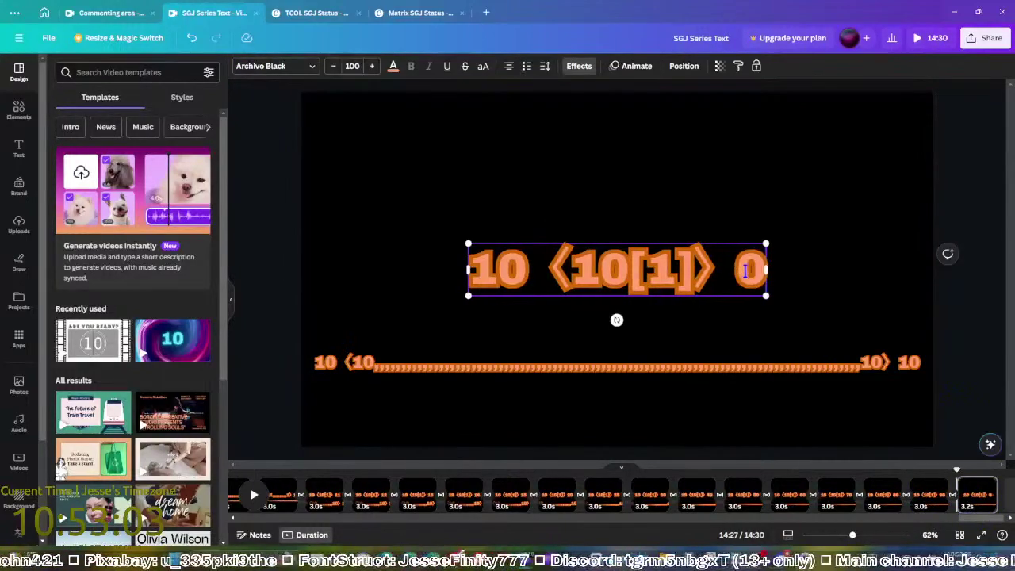
pyautogui.write('10')
# Add more commas between the inner tens of the lower expression on the 10〈10[1]〉100 page and set its font size to 35
pyautogui.click(682, 359)
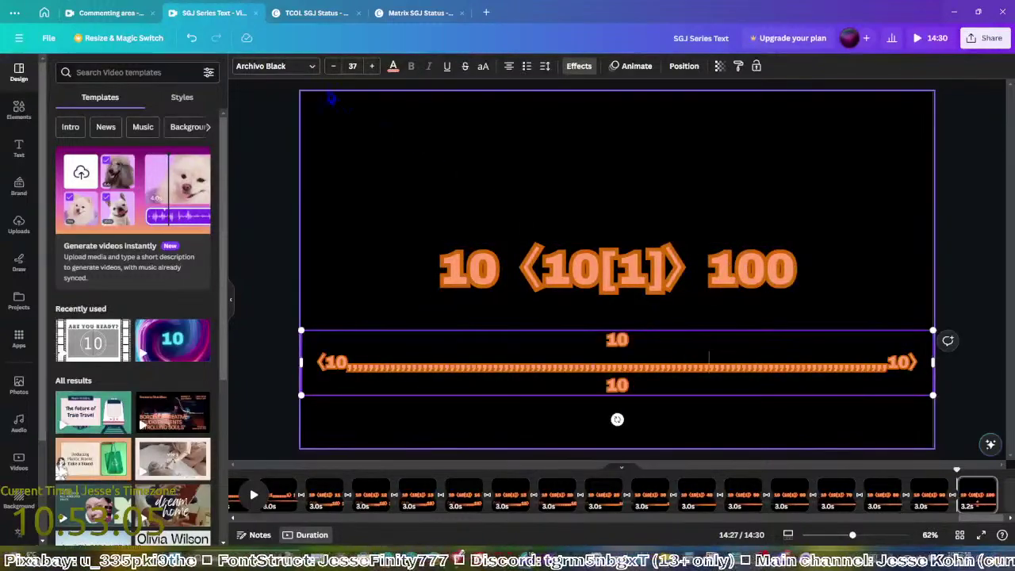
pyautogui.click(333, 66)
pyautogui.click(333, 66)
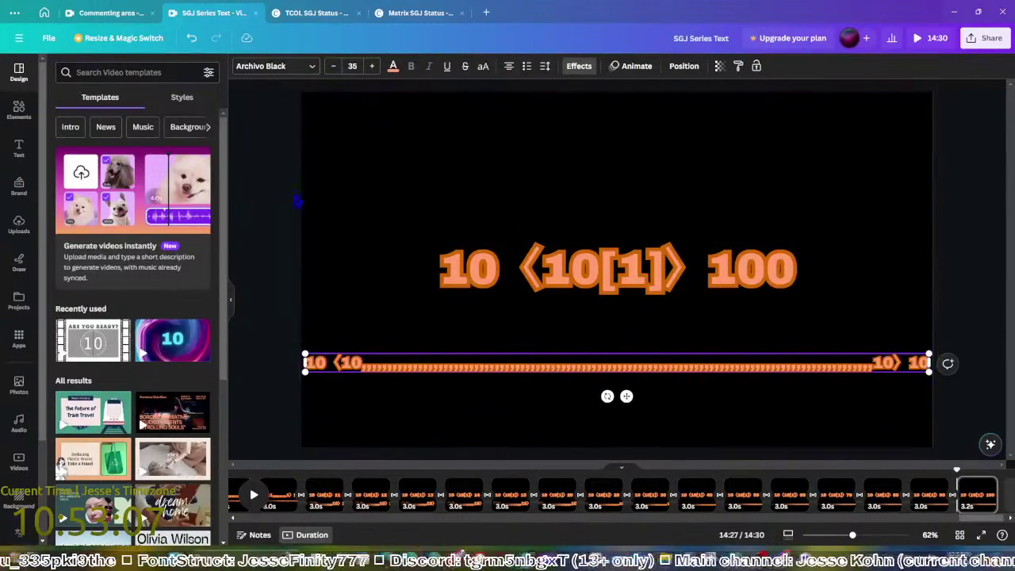
pyautogui.click(952, 440)
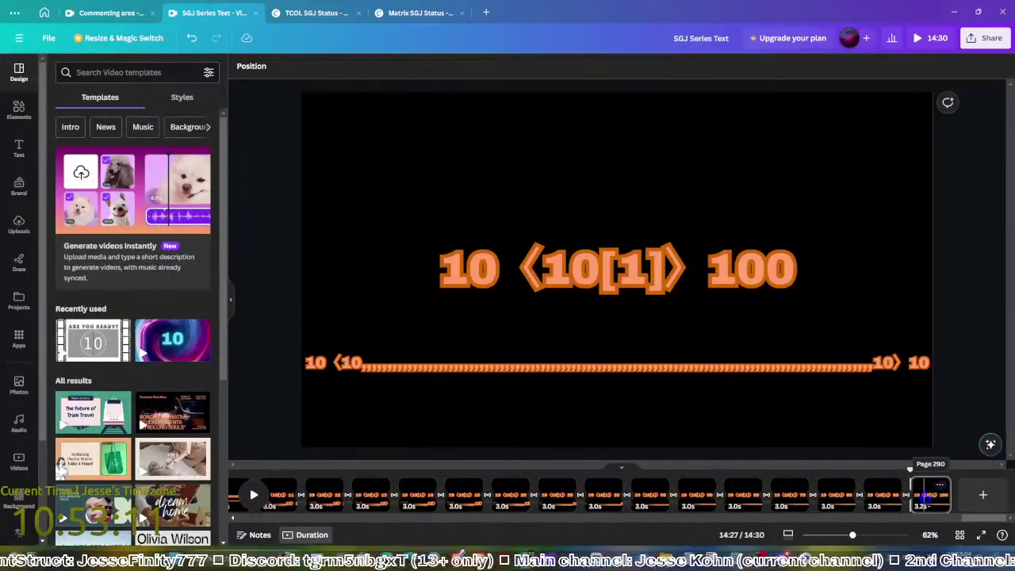
# Duplicate the 10〈10[1]〉100 page and delete the lower comma expression from the copy
pyautogui.click(929, 494)
pyautogui.click(707, 362)
pyautogui.press('Delete')
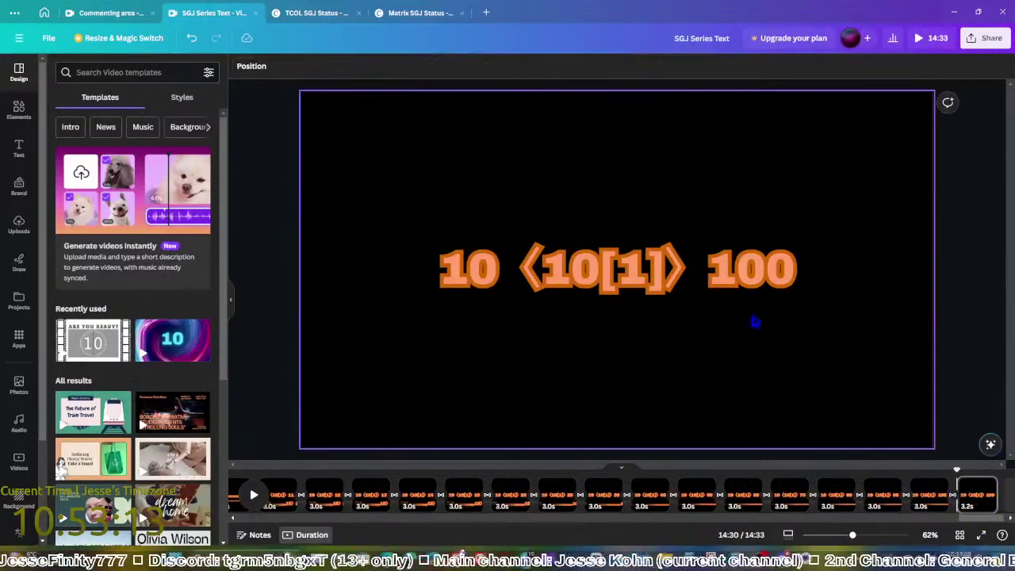
# Change the final number of the remaining expression on the last page to 1,000
pyautogui.click(743, 286)
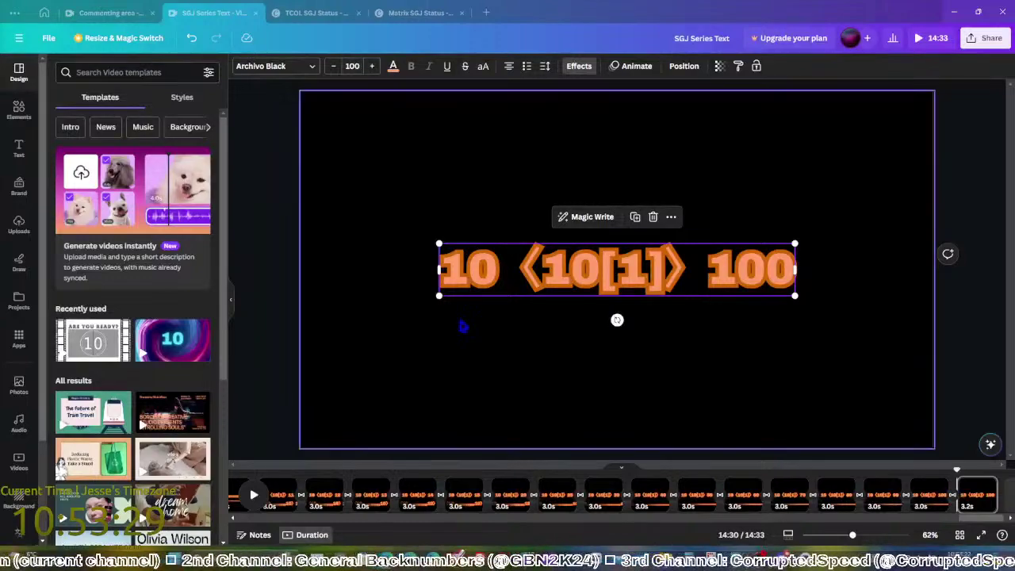
pyautogui.click(853, 336)
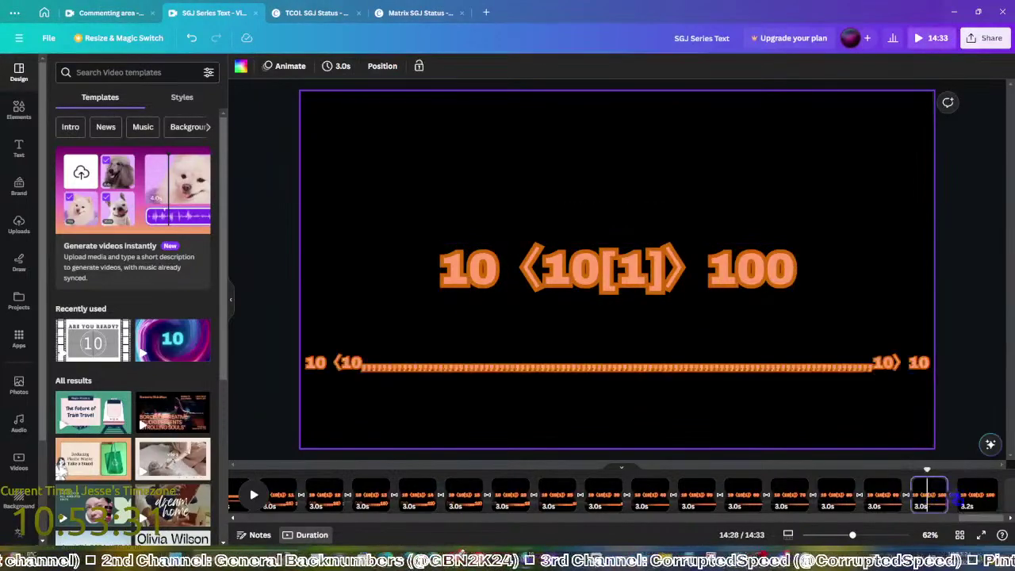
pyautogui.click(754, 276)
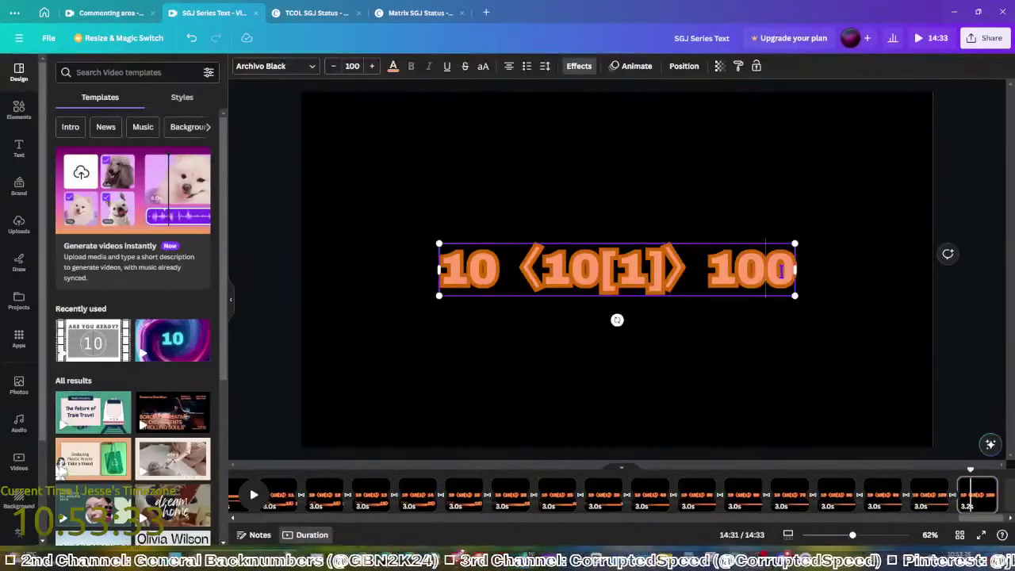
pyautogui.write(',0')
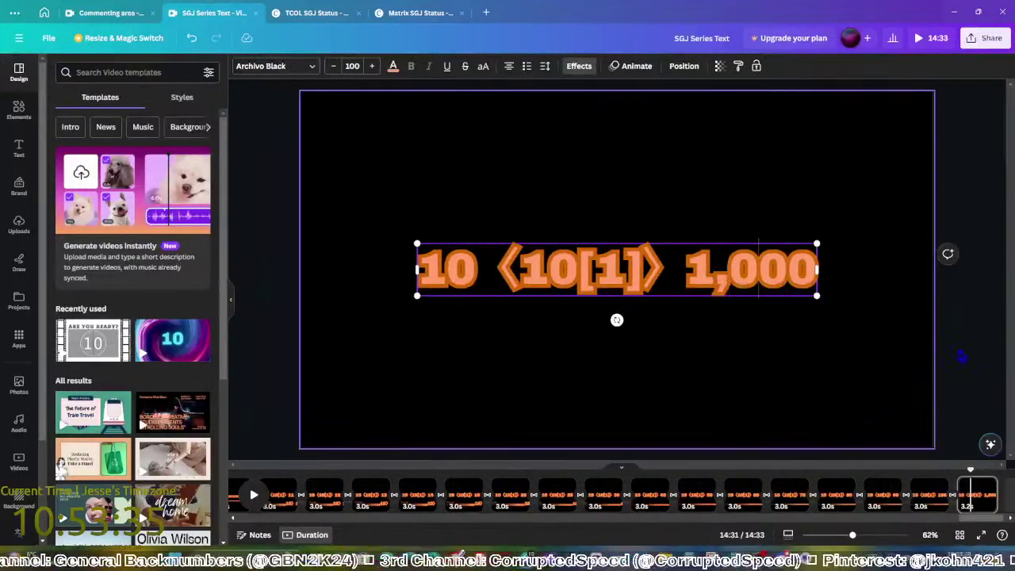
pyautogui.click(963, 352)
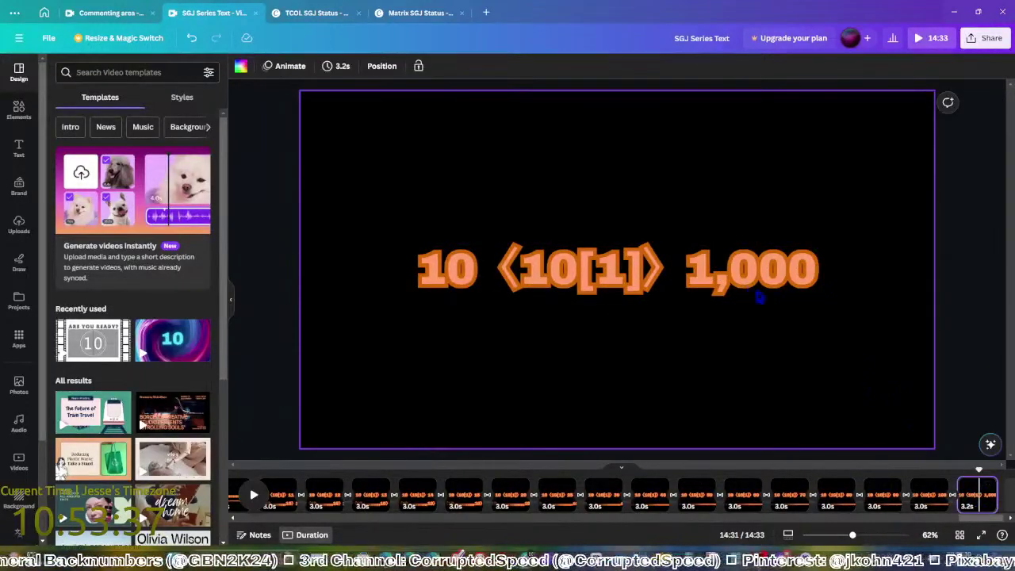
# Duplicate the 10〈10[1]〉1,000 page and extend the copy's final number to 1,000,000
pyautogui.click(732, 282)
pyautogui.click(799, 289)
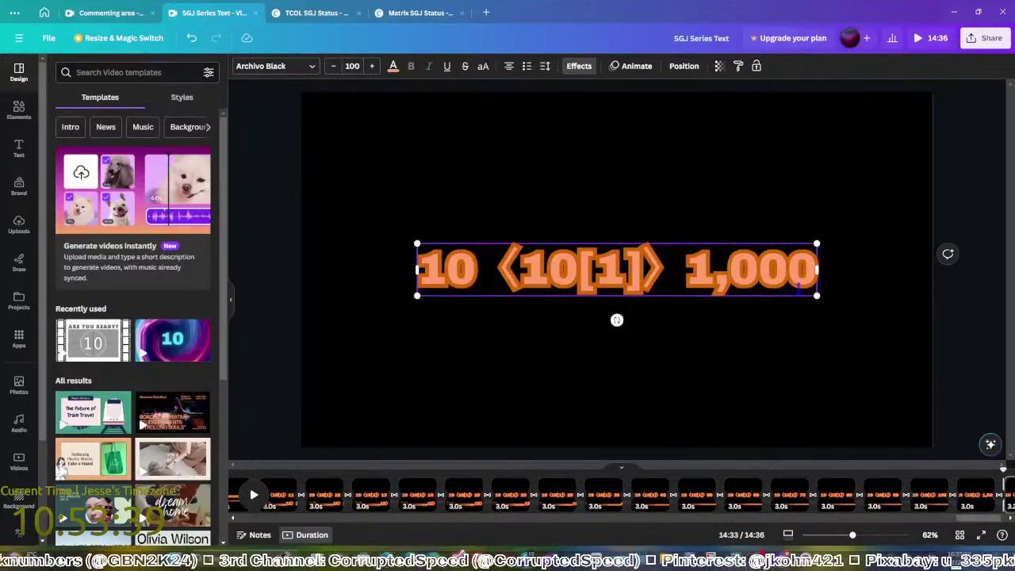
pyautogui.write(',000')
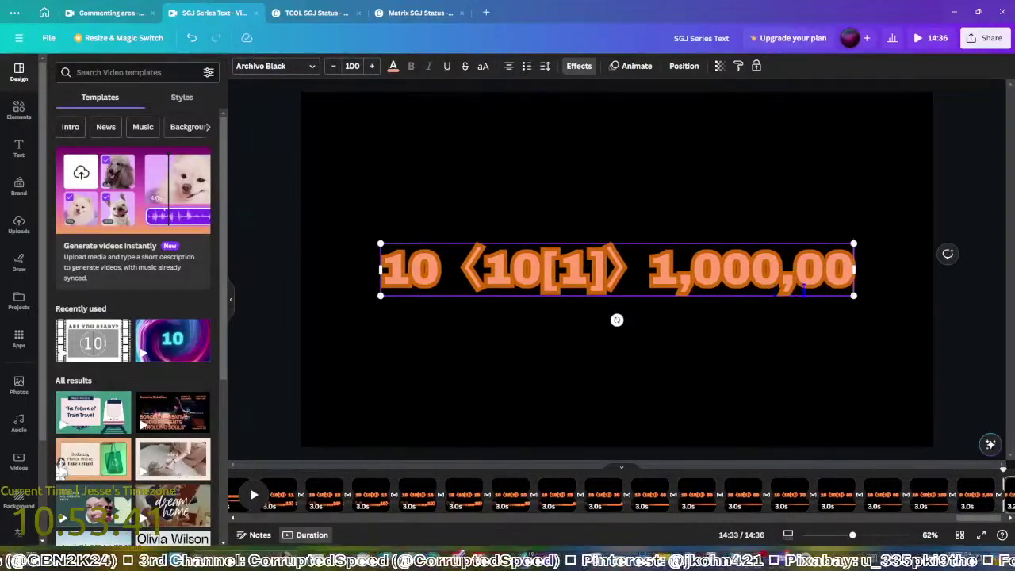
pyautogui.click(941, 378)
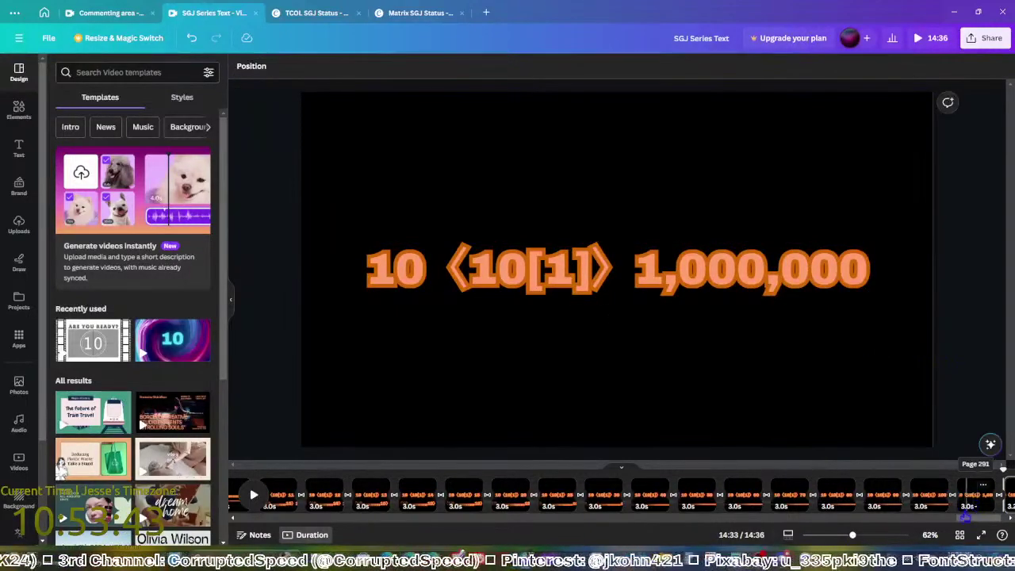
# Find every "10[1]" in the design and replace all occurrences with "1[1]"
pyautogui.hscroll(2, 972, 494)
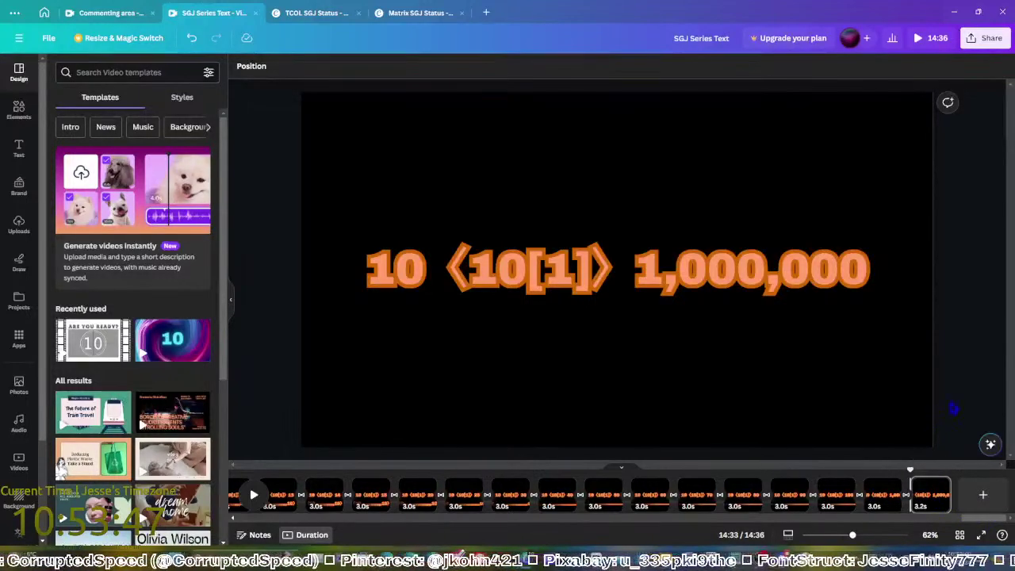
pyautogui.click(557, 495)
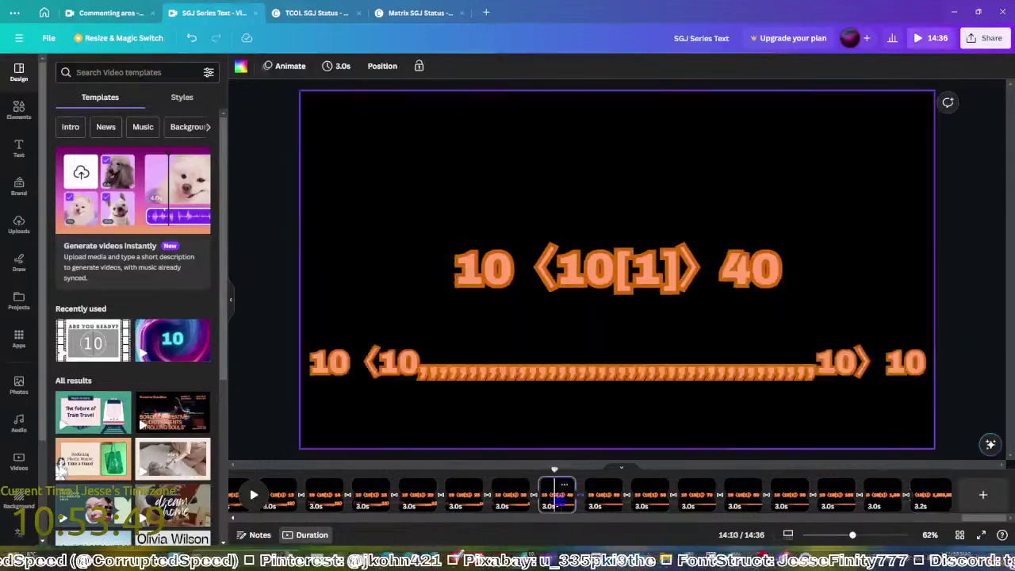
pyautogui.click(964, 341)
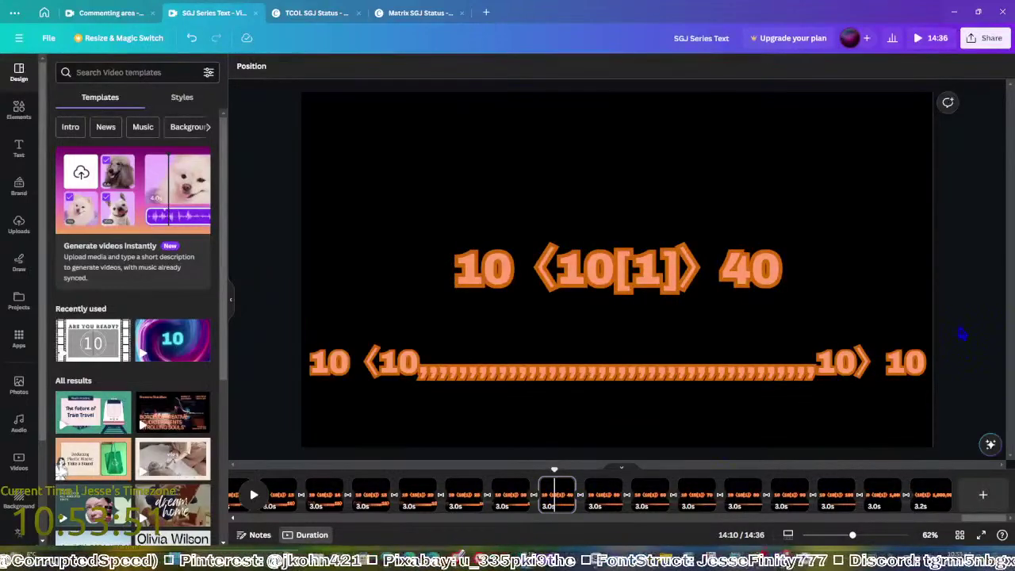
pyautogui.hotkey('ctrl', 'f')
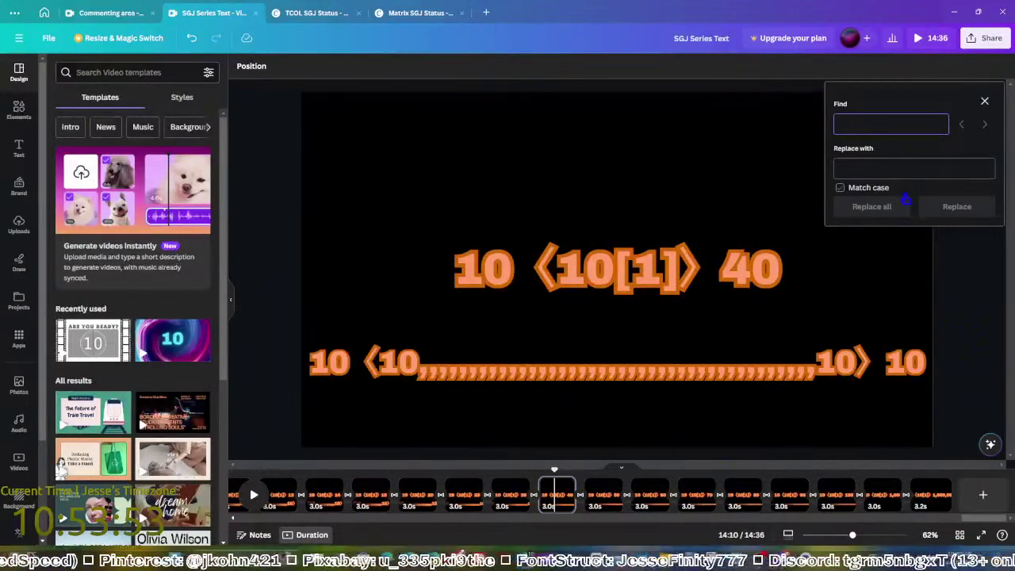
pyautogui.write('10[1]')
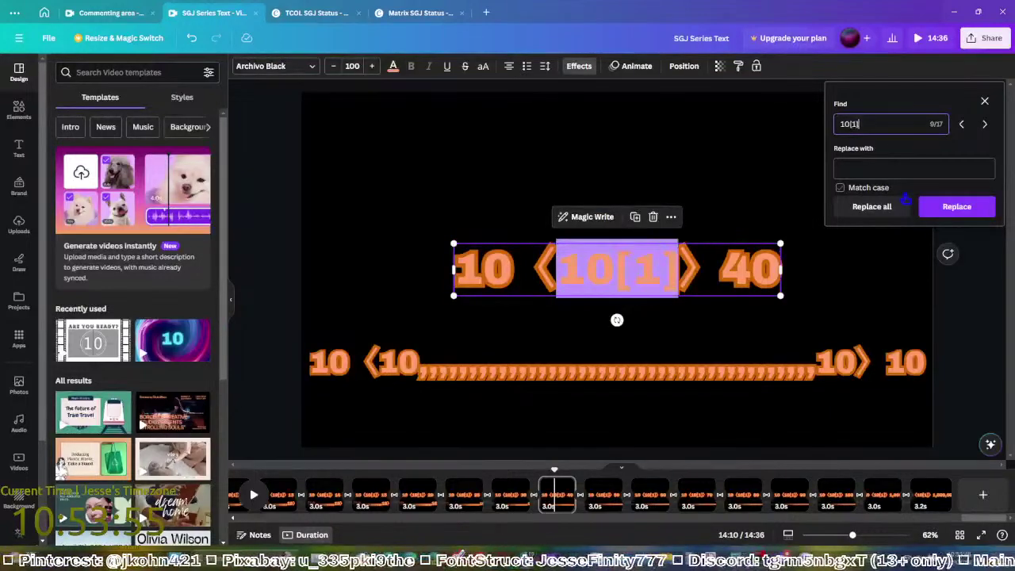
pyautogui.click(899, 169)
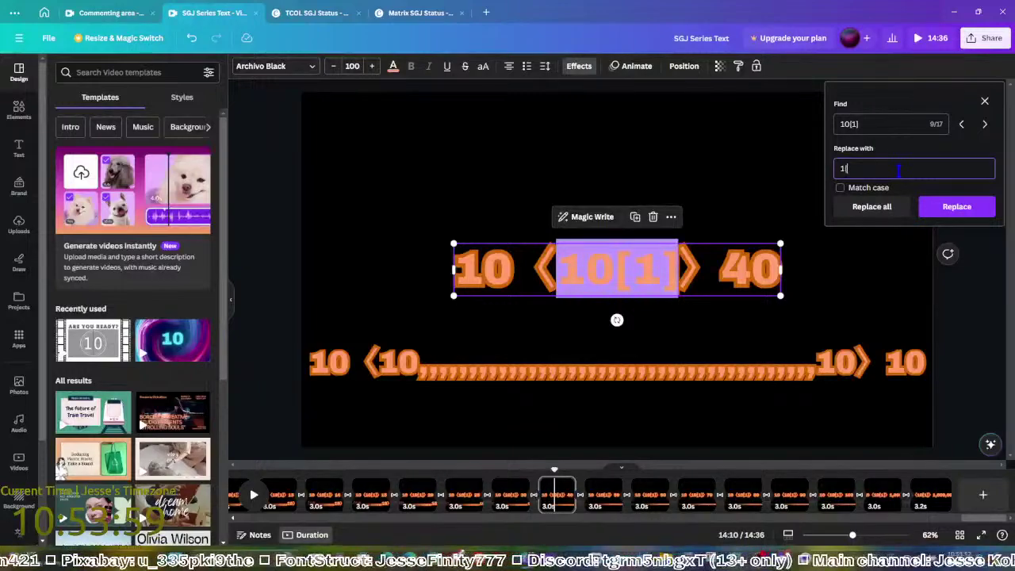
pyautogui.click(872, 206)
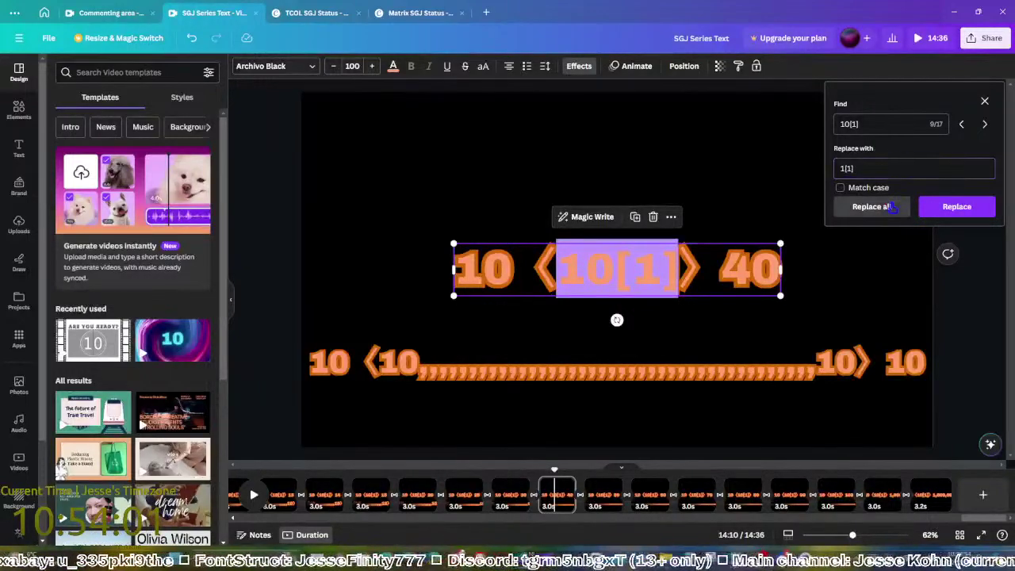
pyautogui.click(986, 101)
pyautogui.click(974, 179)
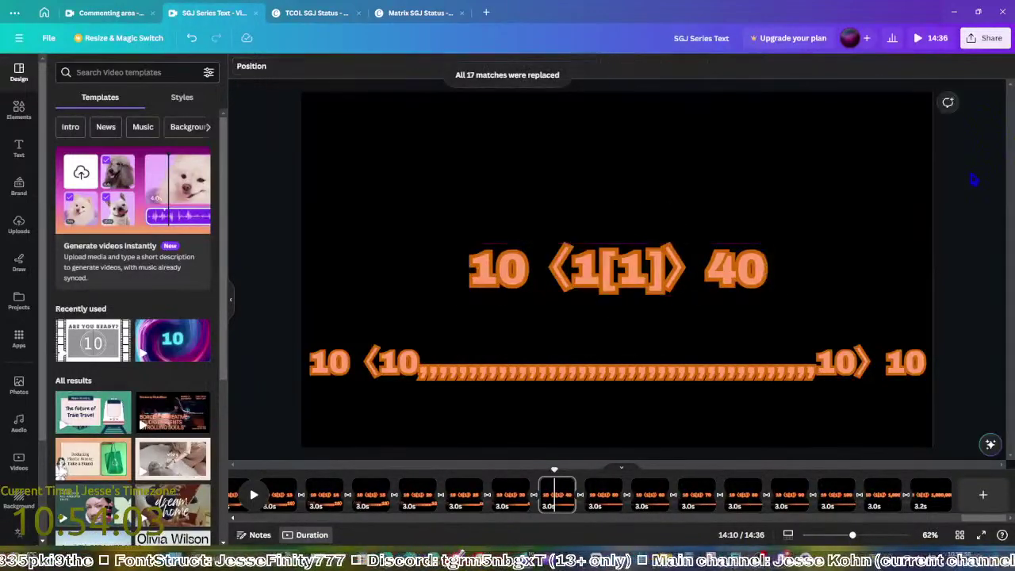
# Look through the pages in both directions to check the replaced upper expressions
pyautogui.scroll(-6, 975, 179)
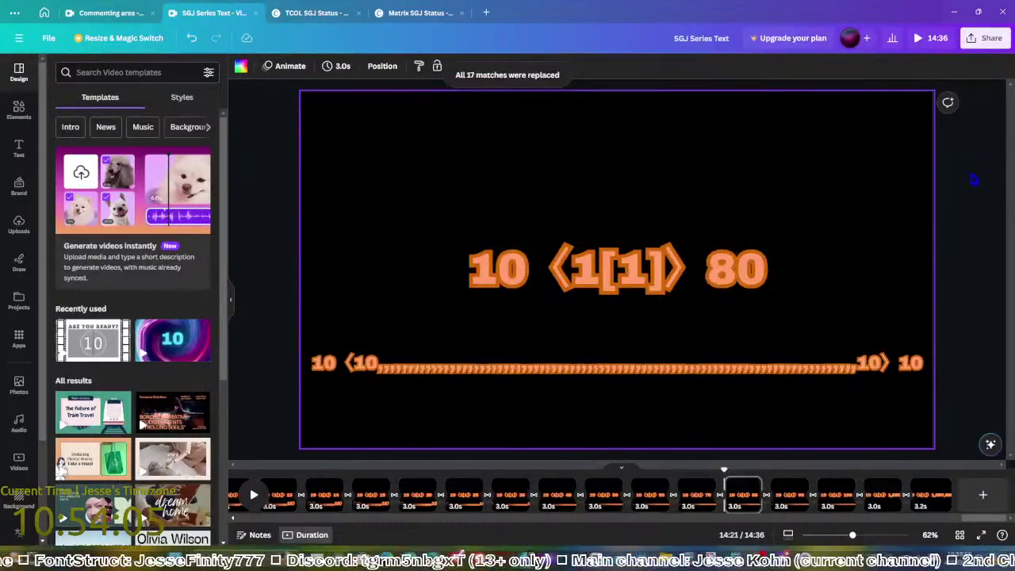
pyautogui.scroll(-2, 974, 179)
pyautogui.scroll(6, 974, 180)
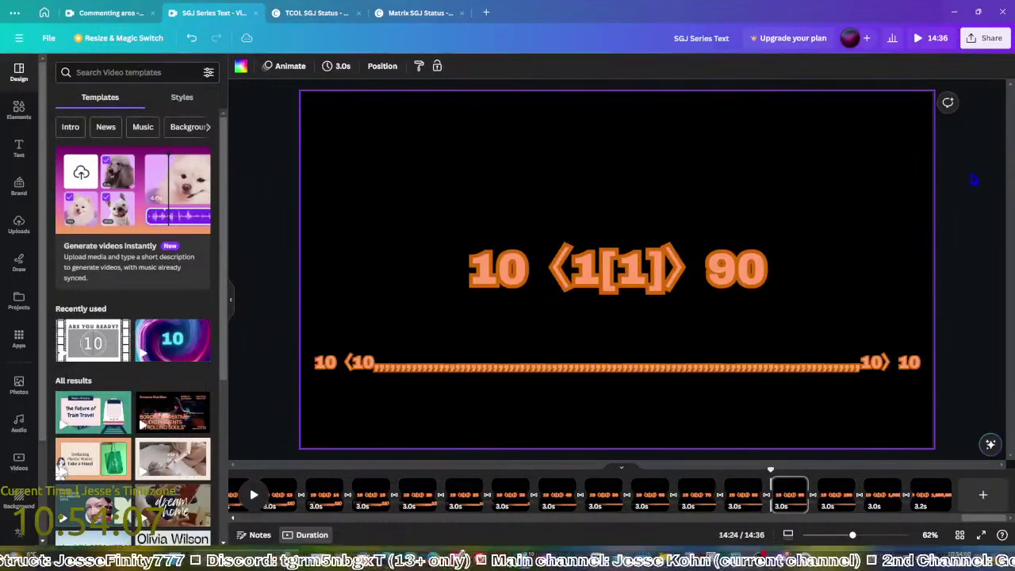
pyautogui.scroll(9, 975, 179)
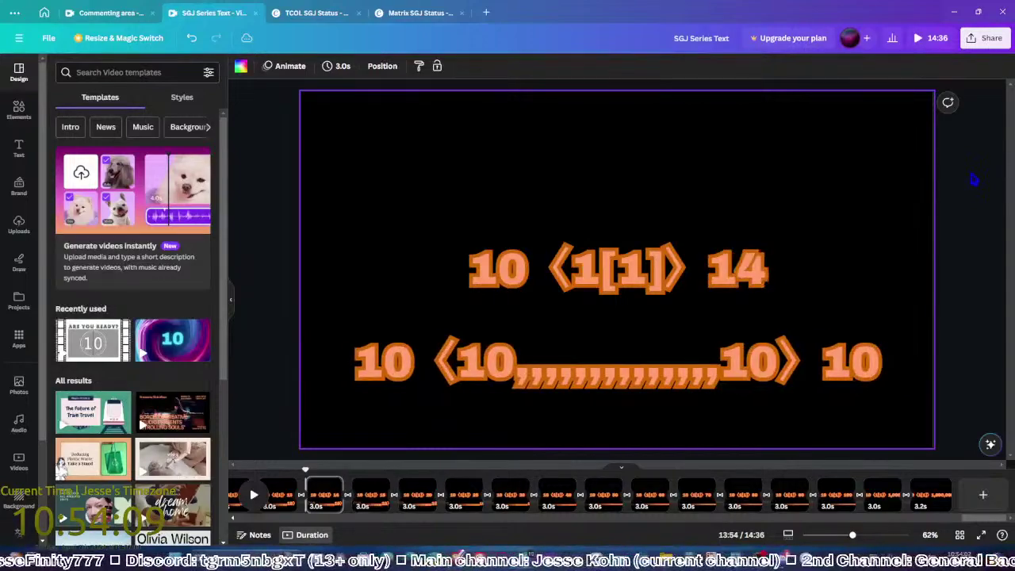
# Review the earlier comma-expansion pages and the 1[1] pages again, ending on the last page
pyautogui.scroll(9, 974, 179)
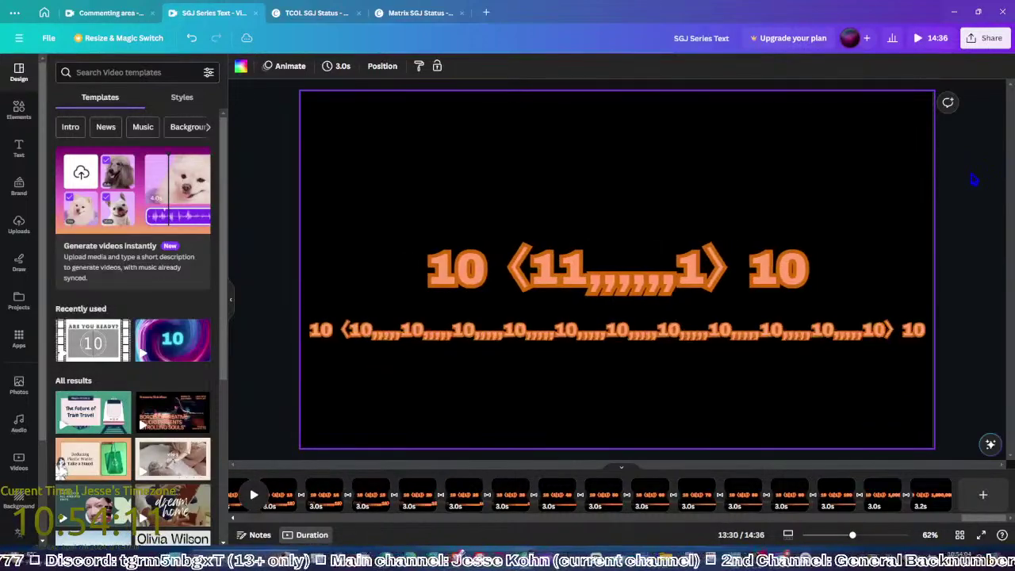
pyautogui.scroll(9, 974, 179)
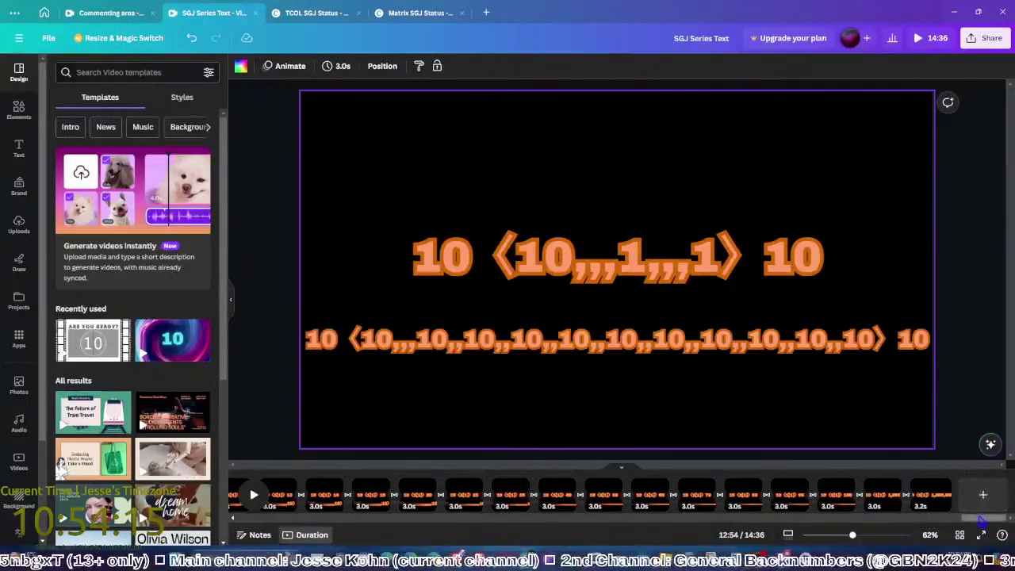
pyautogui.scroll(-5, 956, 397)
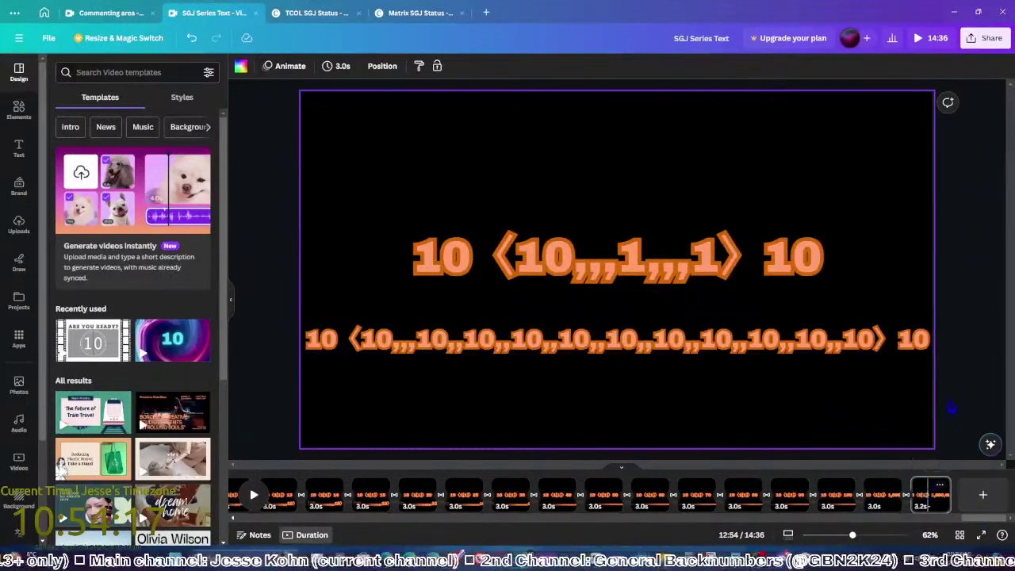
pyautogui.scroll(3, 952, 406)
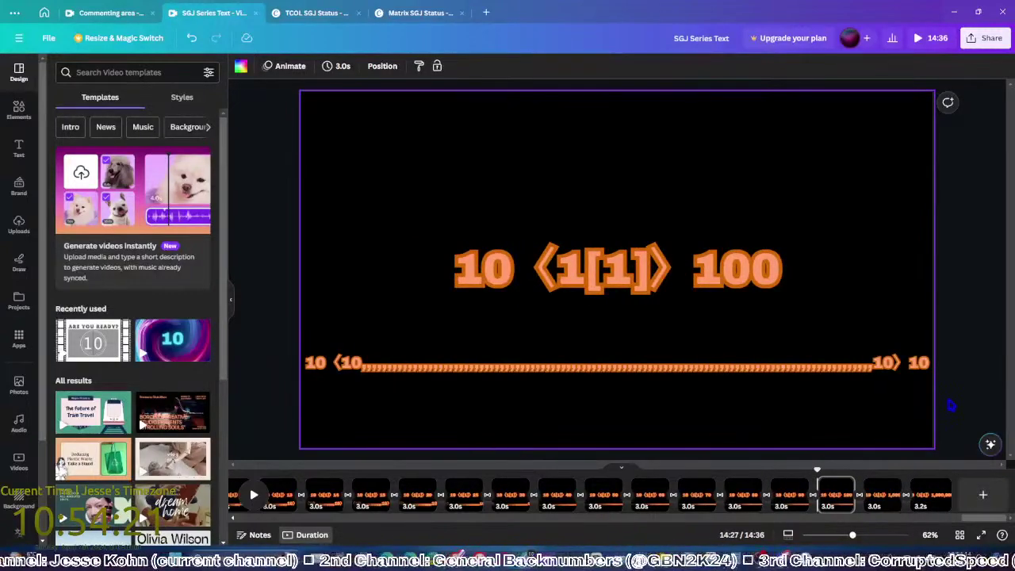
pyautogui.scroll(-1, 952, 406)
pyautogui.scroll(-1, 952, 406)
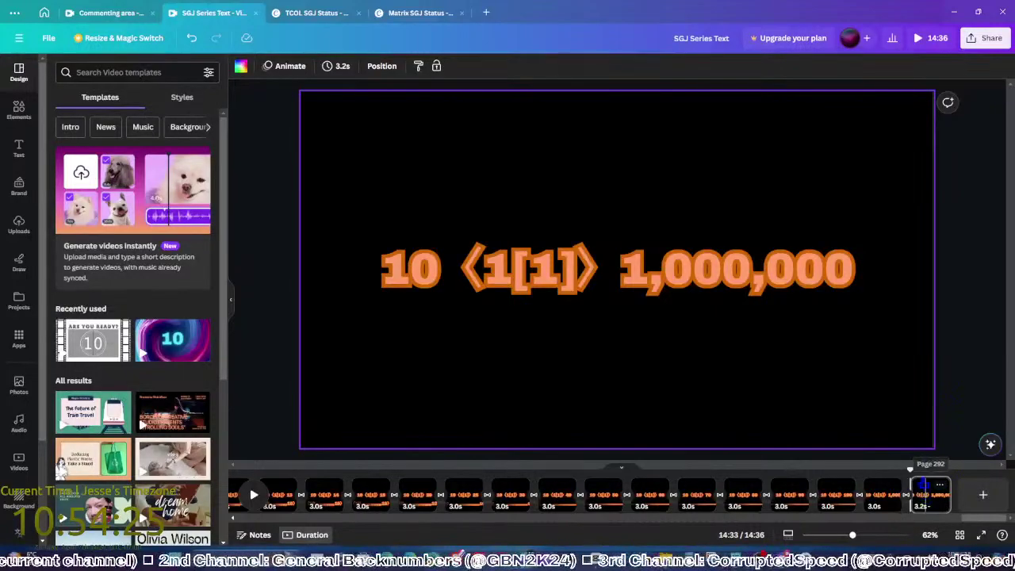
# Duplicate the 10〈1[1]〉1,000,000 page and change the copy's final number to 10^100
pyautogui.hotkey('ctrl', 'd')
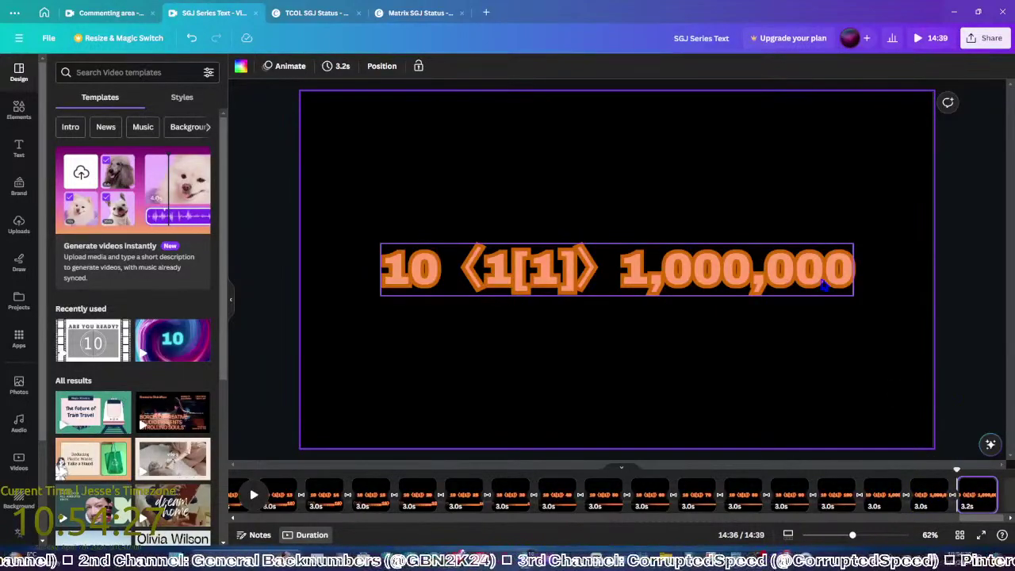
pyautogui.click(825, 285)
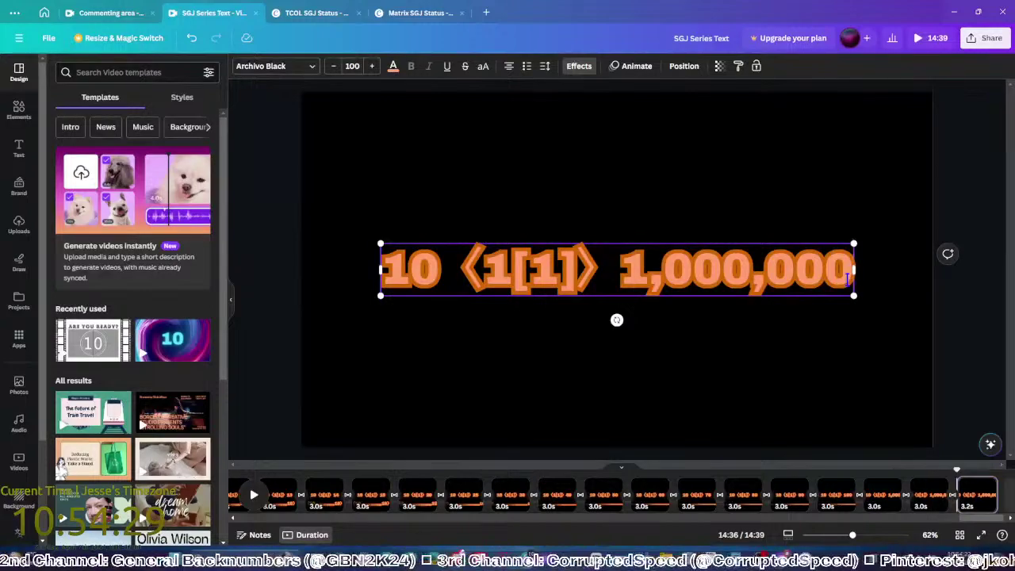
pyautogui.moveTo(848, 275); pyautogui.dragTo(650, 274)
pyautogui.write('0^10')
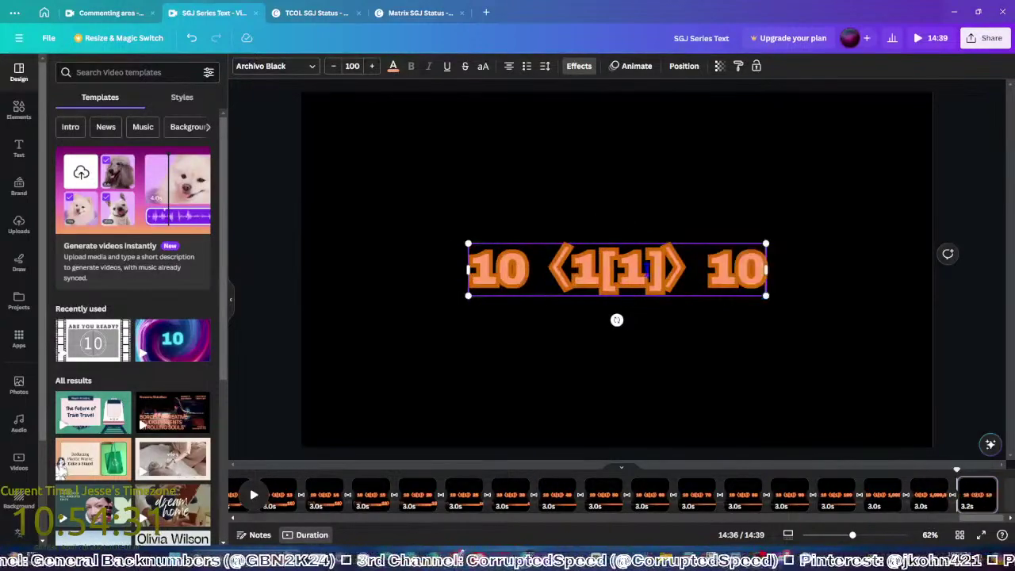
pyautogui.write('0')
pyautogui.click(923, 363)
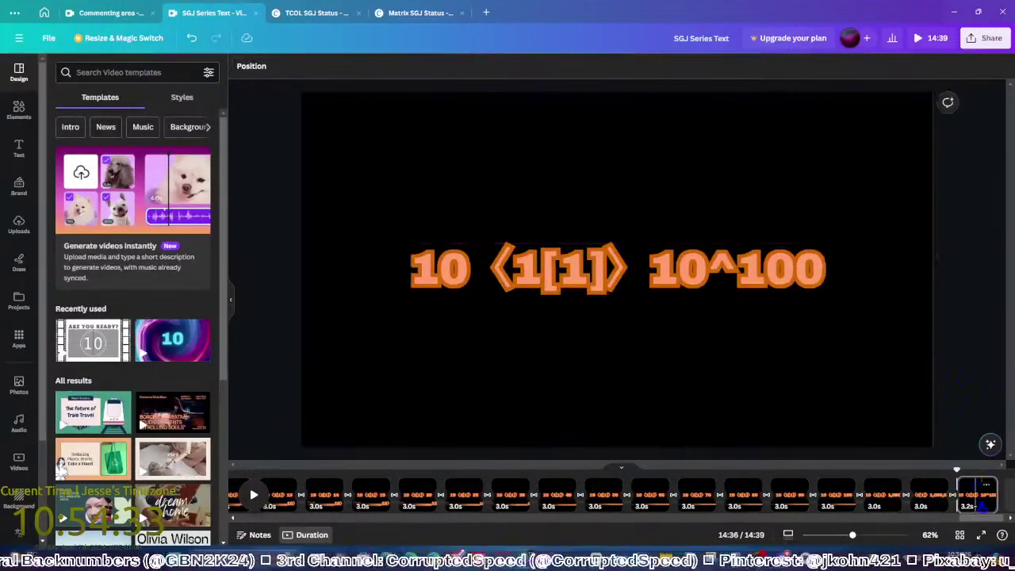
# Duplicate the 10^100 page and remove the ^100 exponent from the copy's expression
pyautogui.click(979, 496)
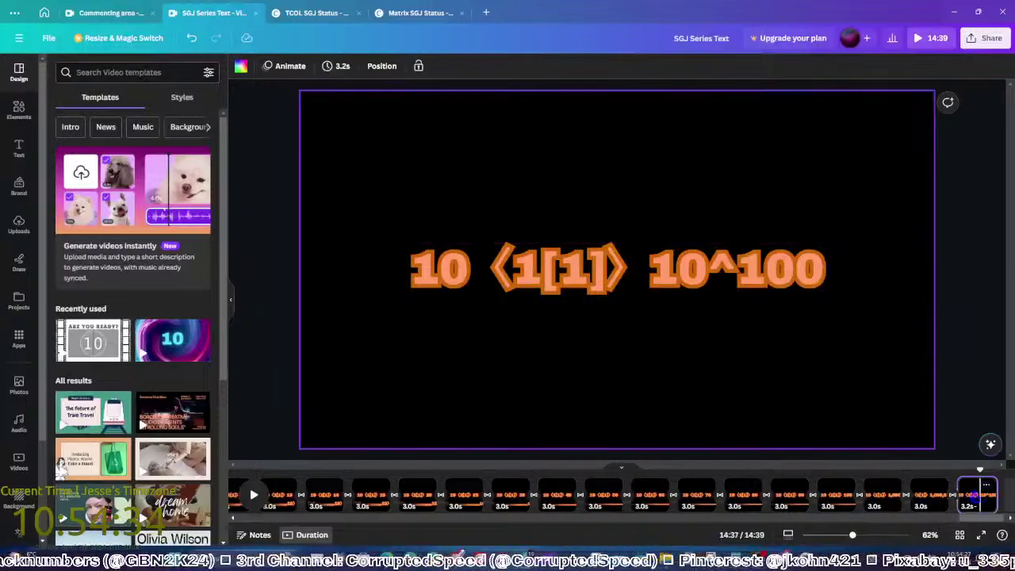
pyautogui.click(814, 284)
pyautogui.moveTo(819, 275); pyautogui.dragTo(713, 272)
pyautogui.write('{')
pyautogui.press('BackSpace')
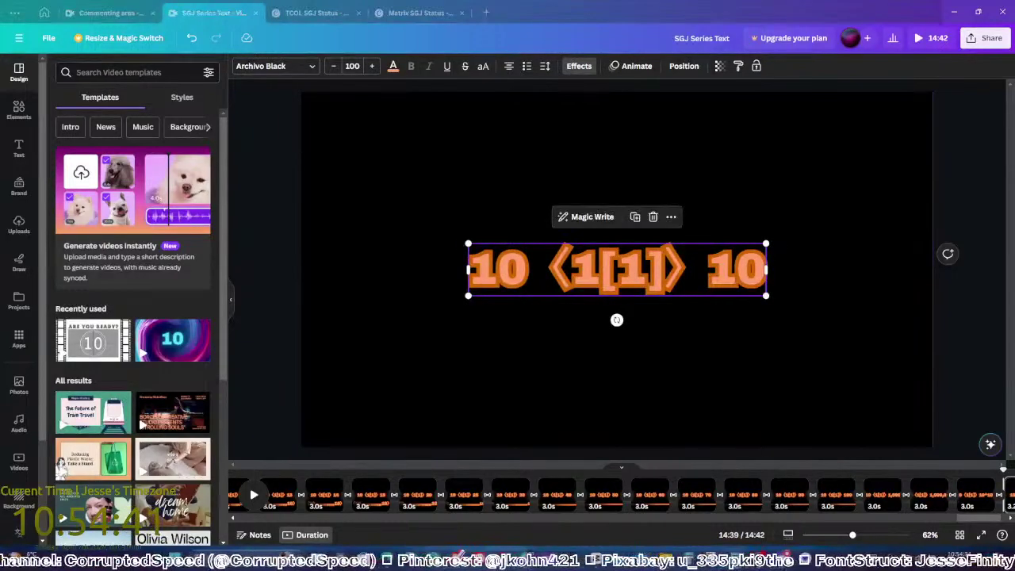
# Append 〈5〉10 to the copy so its expression reads 10〈1[1]〉10〈5〉10
pyautogui.hotkey('alt', 'Tab')
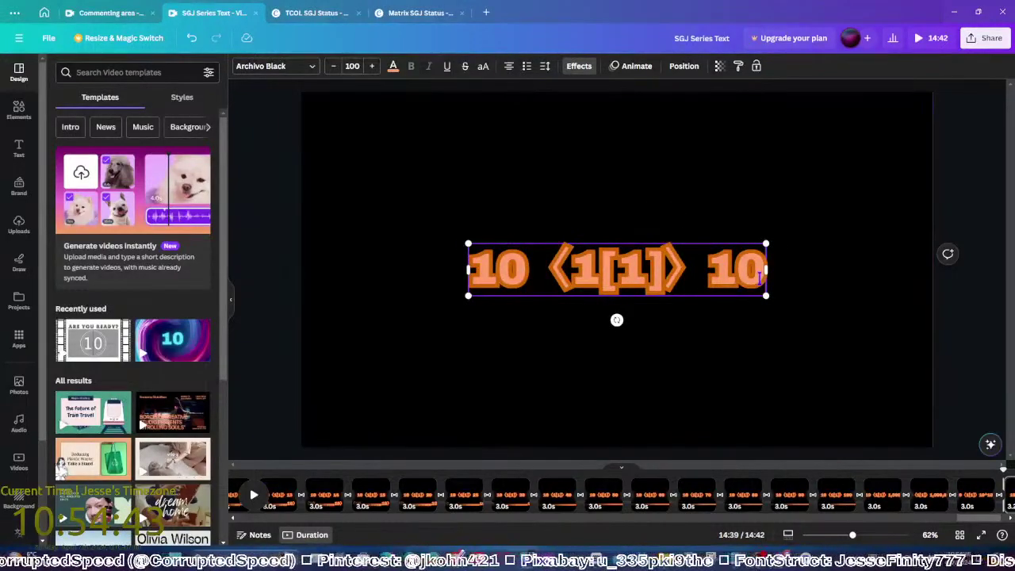
pyautogui.write('⟨⟩')
pyautogui.write('10')
pyautogui.press('Left')
pyautogui.press('Left')
pyautogui.press('Left')
pyautogui.press('Left')
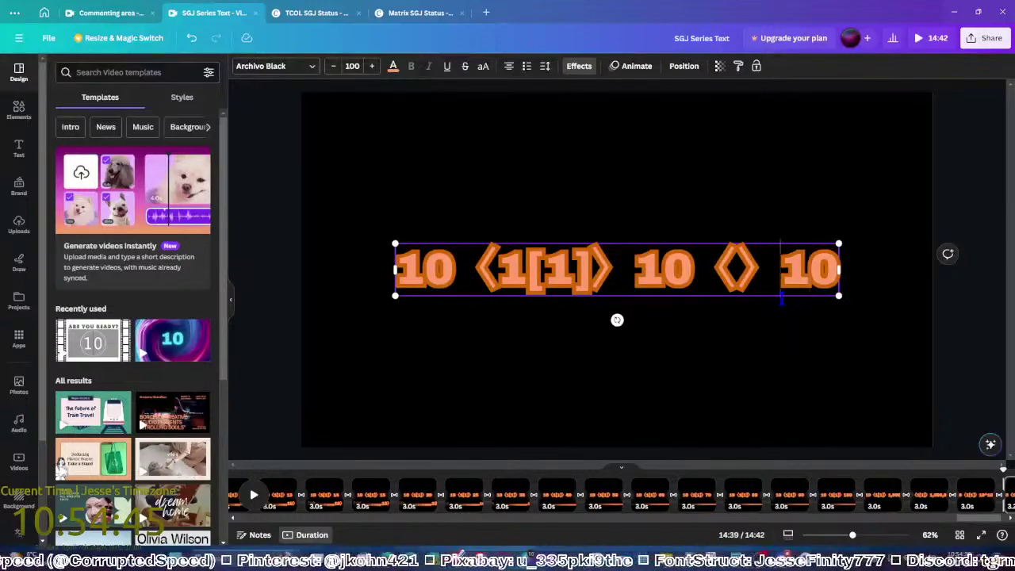
pyautogui.write('1')
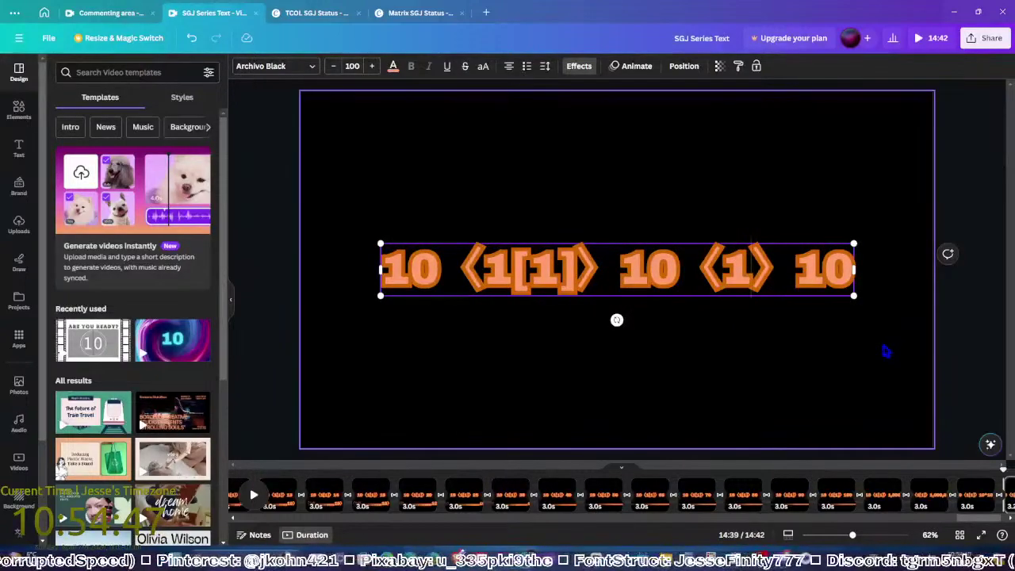
pyautogui.press('BackSpace')
pyautogui.write('5')
pyautogui.press('Escape')
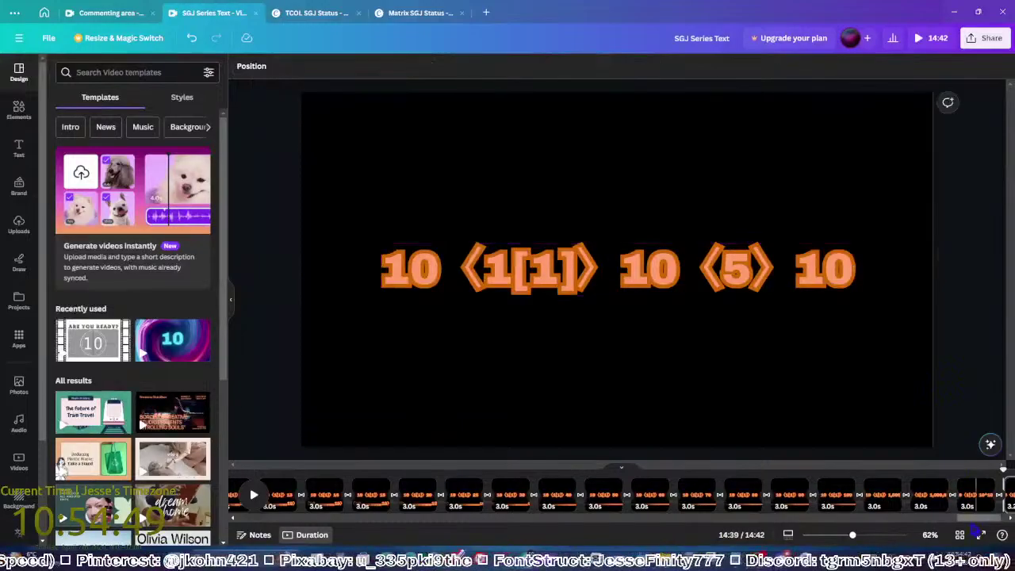
pyautogui.hotkey('alt', 'Tab')
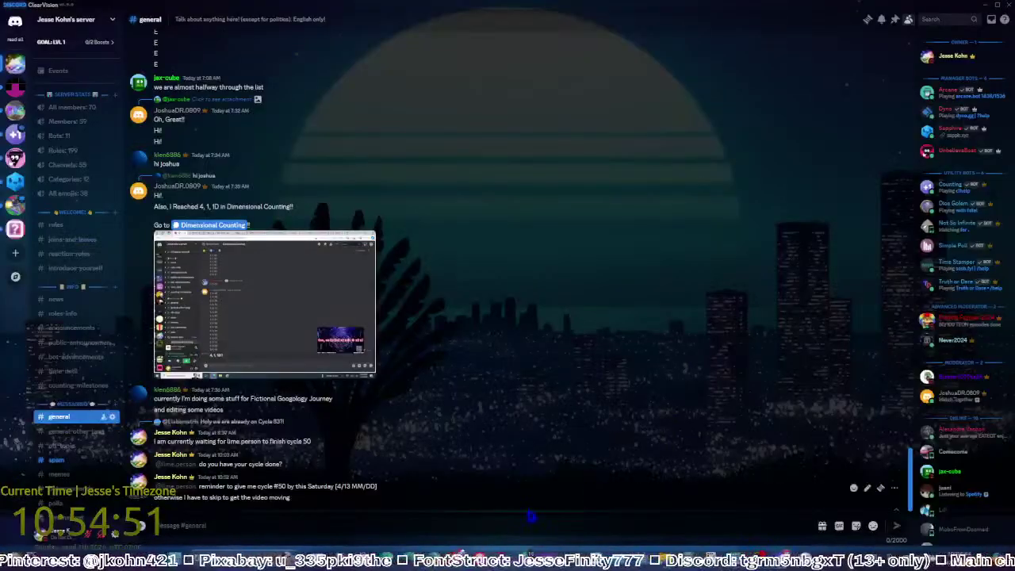
pyautogui.hotkey('alt', 'Tab')
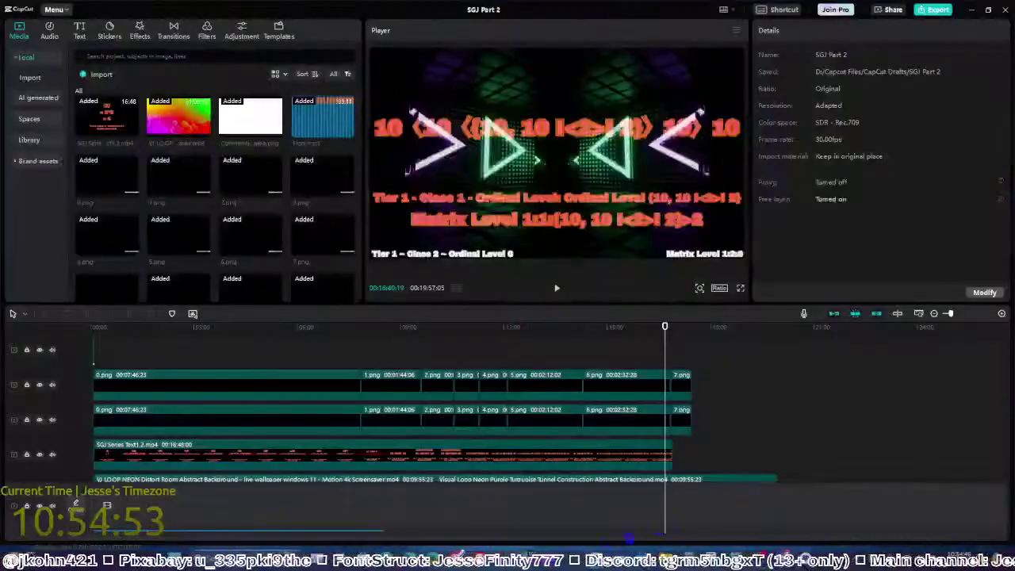
pyautogui.hotkey('alt', 'Tab')
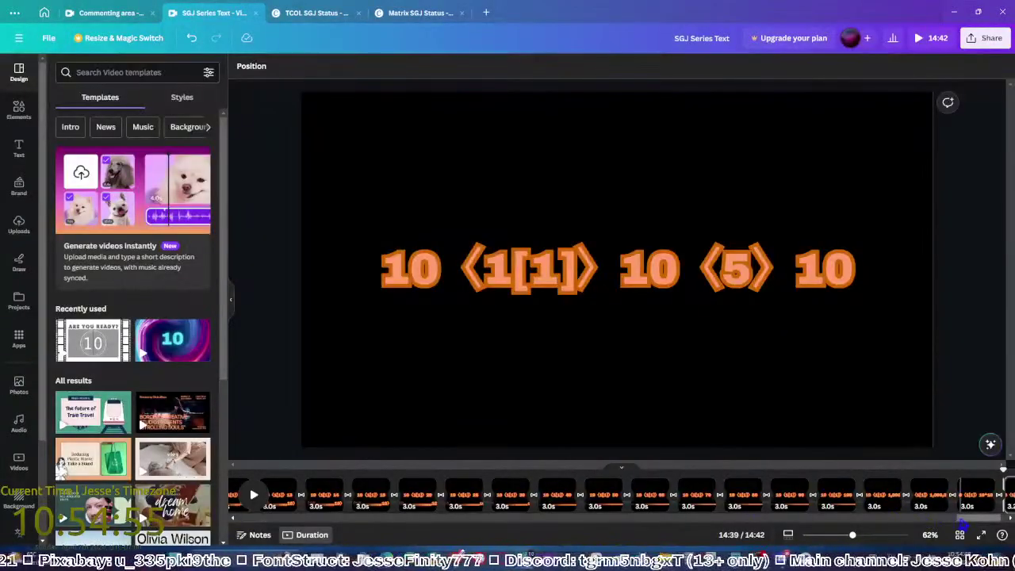
# Duplicate the 10〈1[1]〉10〈5〉10 page and change the 5 in the copy's second bracket to 10
pyautogui.click(929, 492)
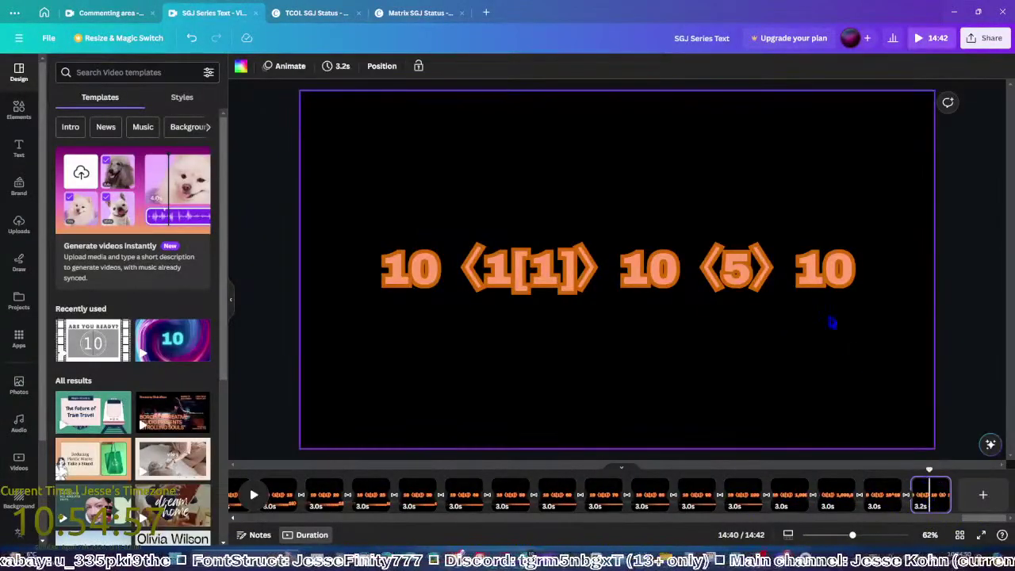
pyautogui.doubleClick(759, 286)
pyautogui.press('BackSpace')
pyautogui.write('10')
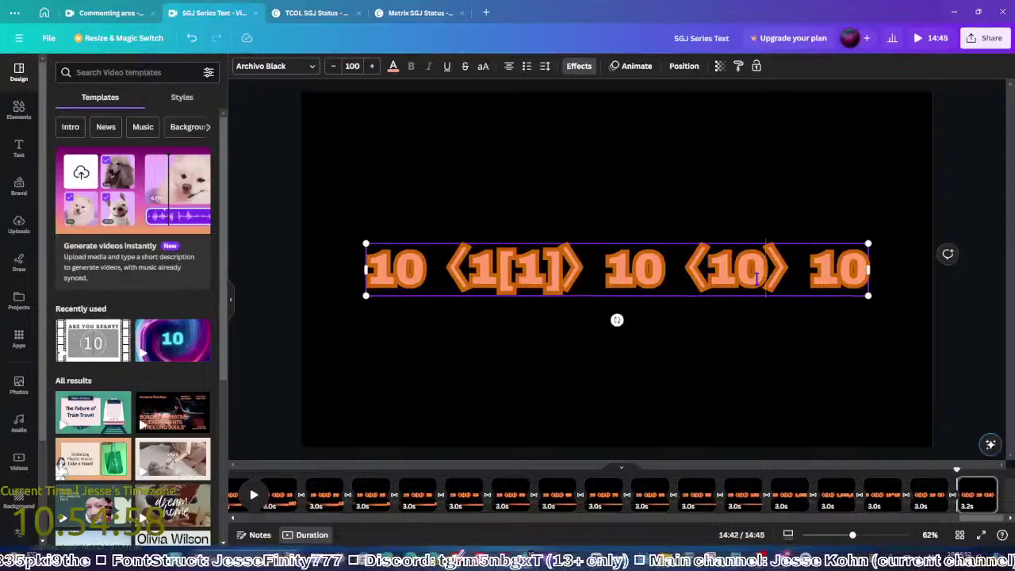
pyautogui.click(942, 366)
# Duplicate the 10〈1[1]〉10〈10〉10 page and extend the copy's second bracket to 〈10,1〉
pyautogui.click(901, 390)
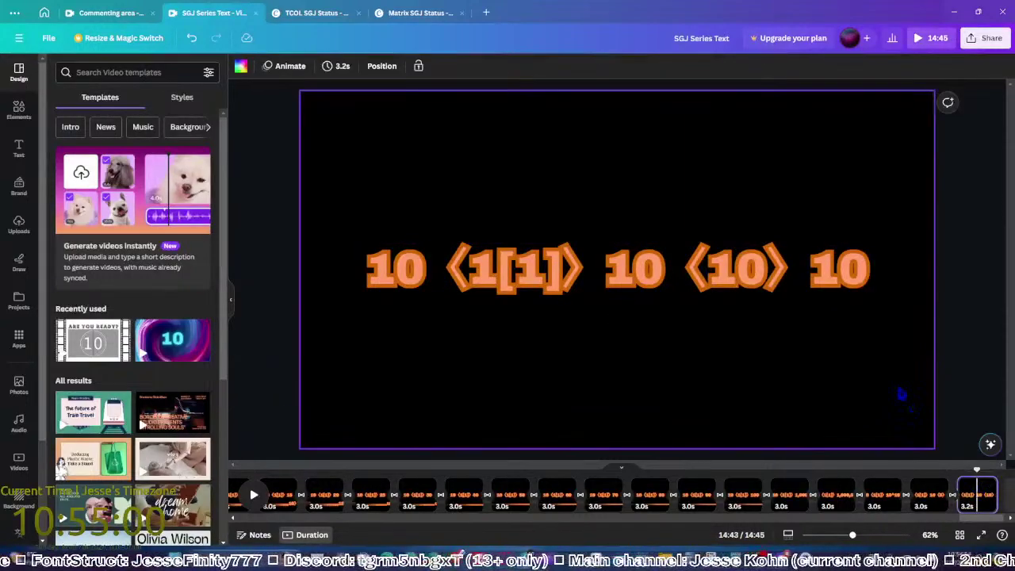
pyautogui.click(752, 293)
pyautogui.click(768, 282)
pyautogui.write(',1')
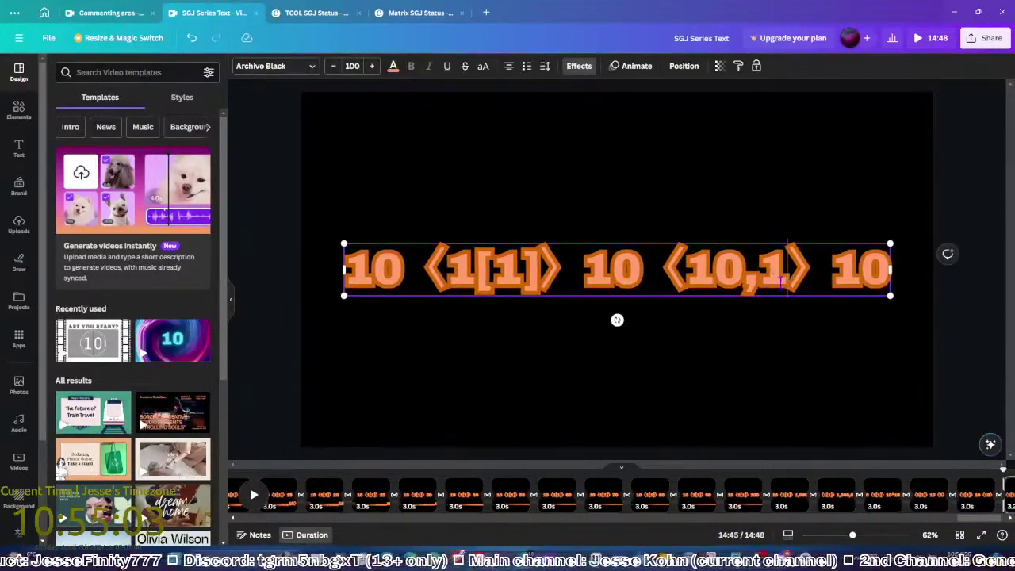
pyautogui.click(897, 356)
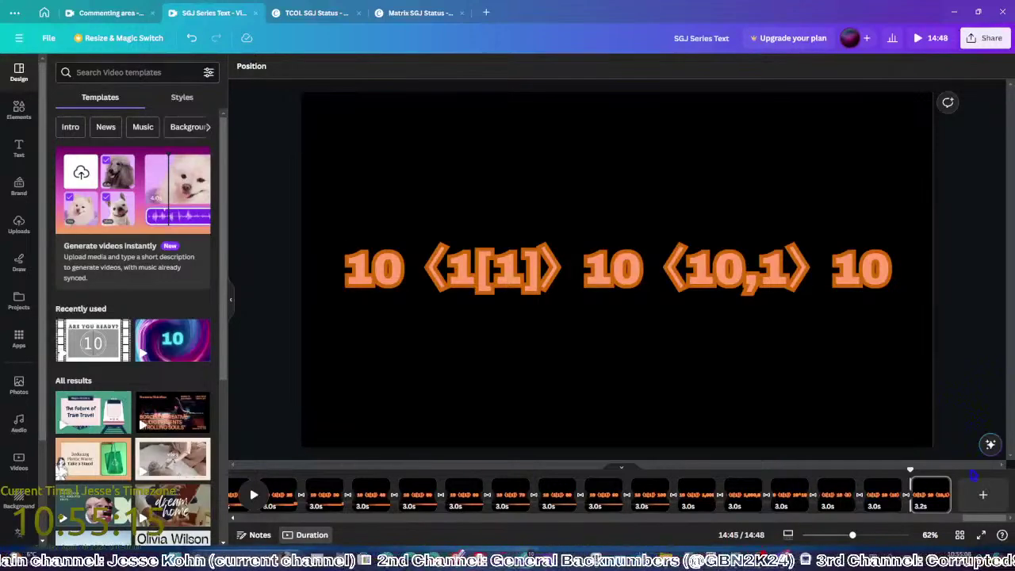
# Duplicate the 〈10,1〉 page and change the copy's second bracket to 〈10,10〉
pyautogui.click(879, 421)
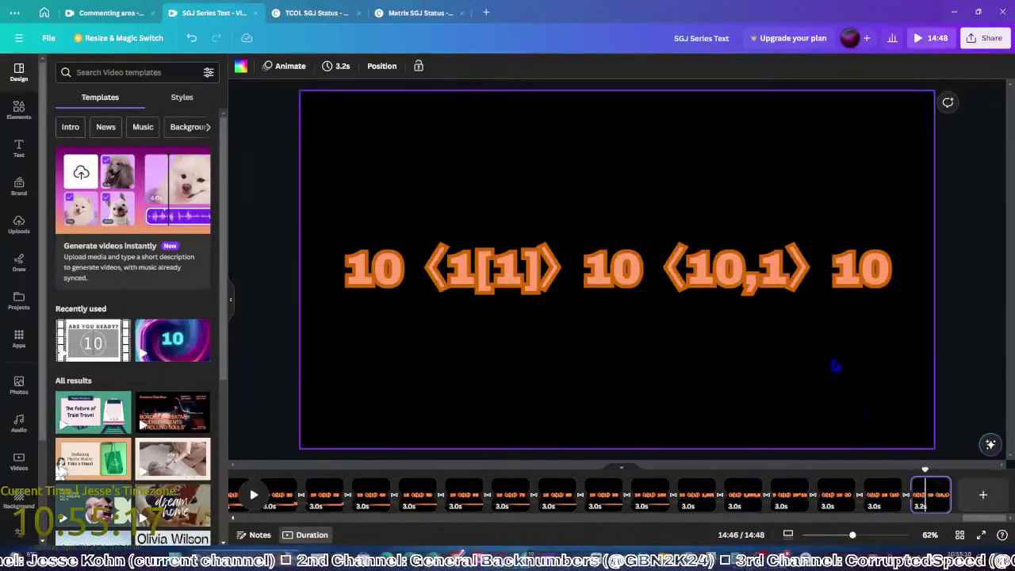
pyautogui.click(780, 284)
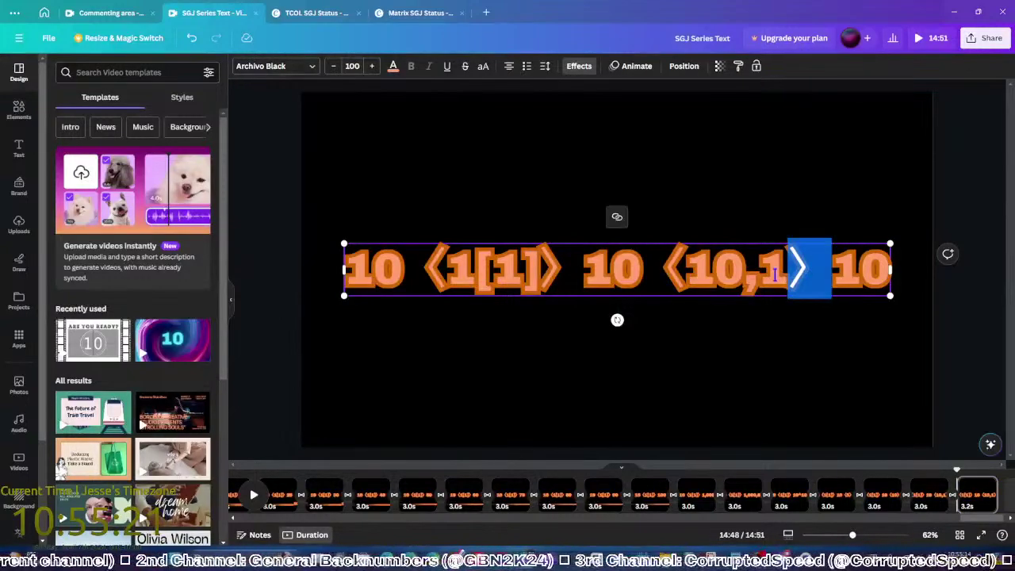
pyautogui.write('0')
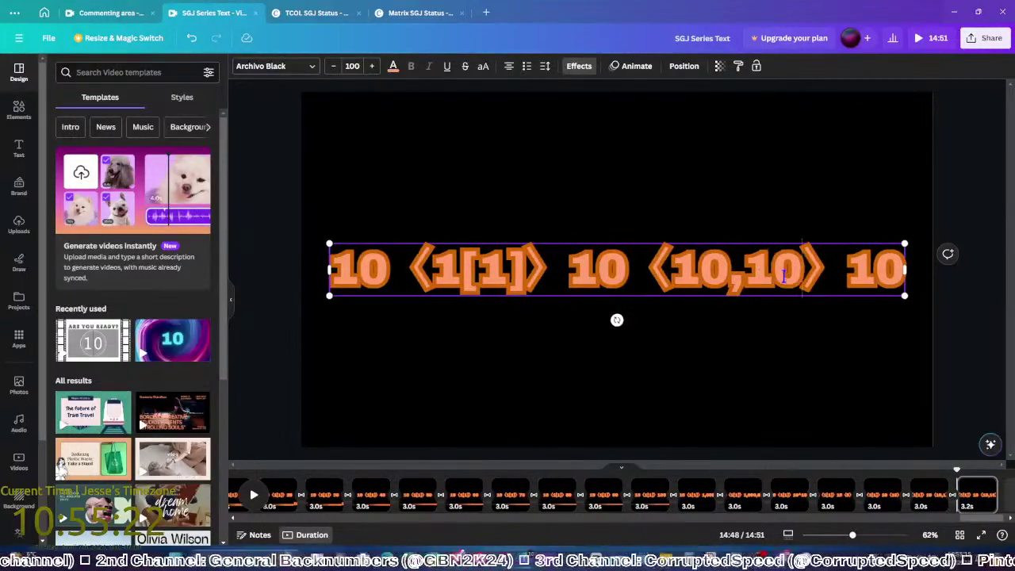
pyautogui.click(956, 367)
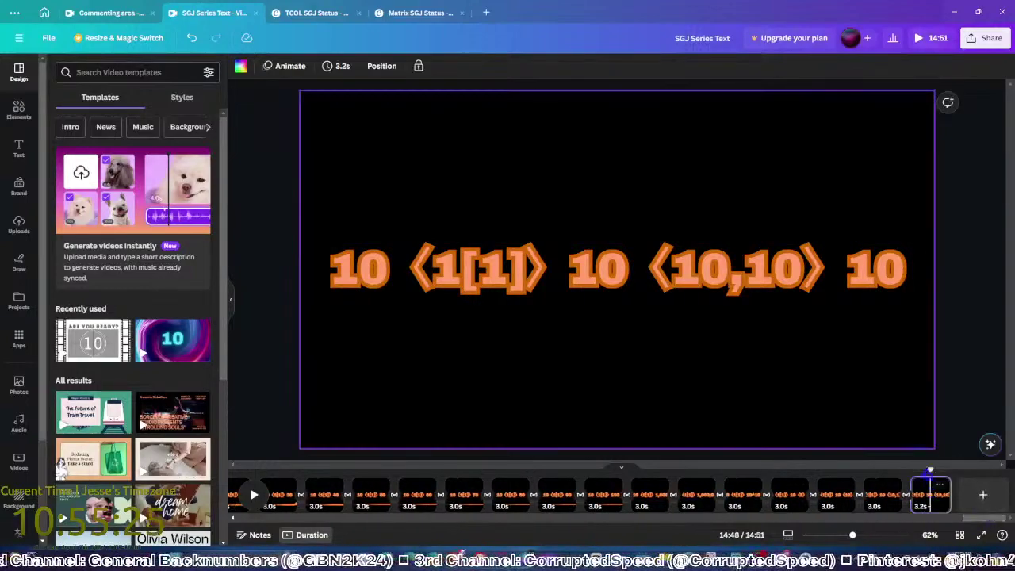
# Duplicate the 〈10,10〉 page, extend the copy's second bracket to 〈10,10,10〉, and reduce its font size to 95
pyautogui.hotkey('ctrl', 'd')
pyautogui.click(792, 275)
pyautogui.click(792, 275)
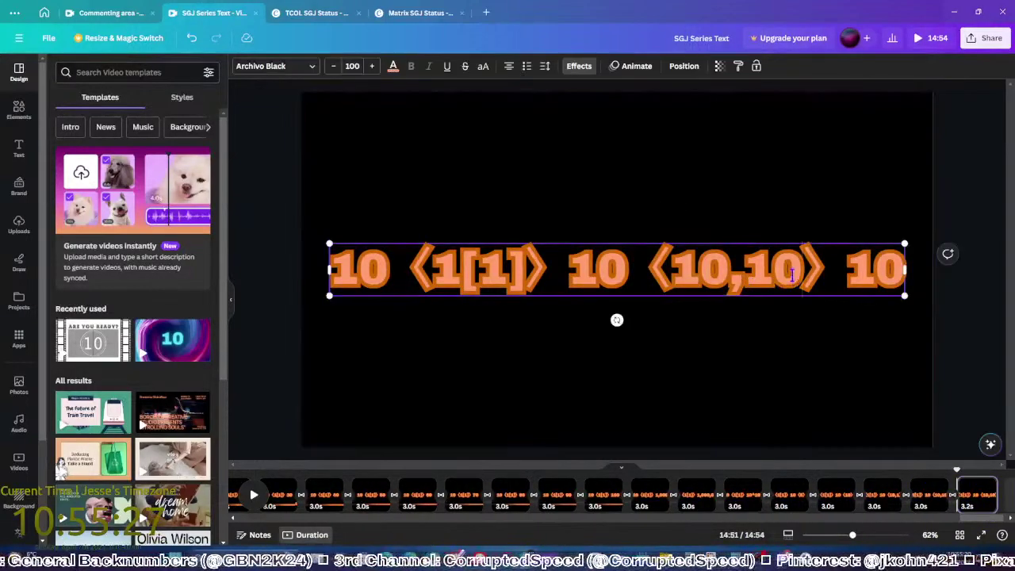
pyautogui.write(',10')
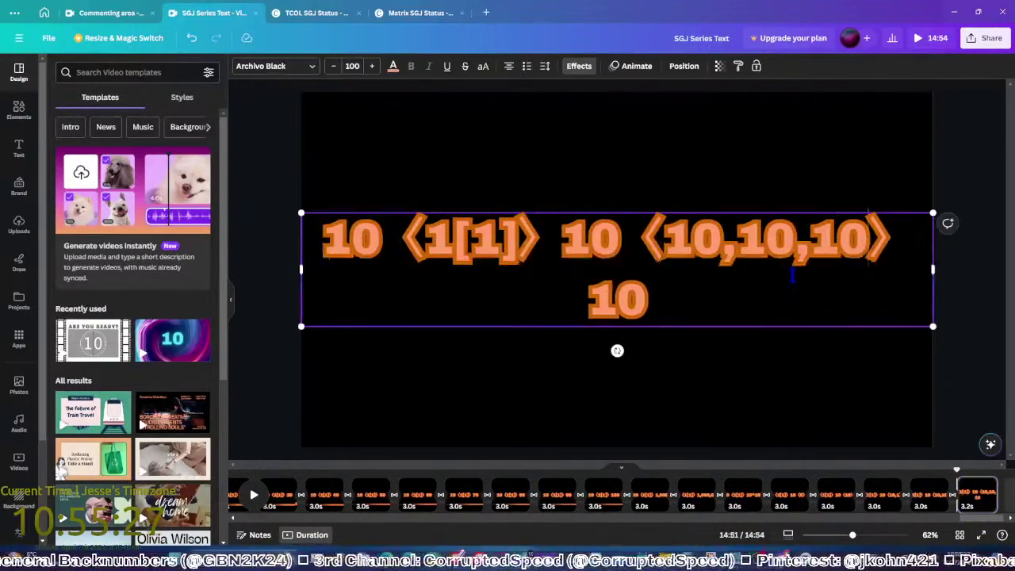
pyautogui.click(333, 67)
pyautogui.click(334, 67)
pyautogui.click(333, 67)
pyautogui.click(334, 67)
pyautogui.click(333, 67)
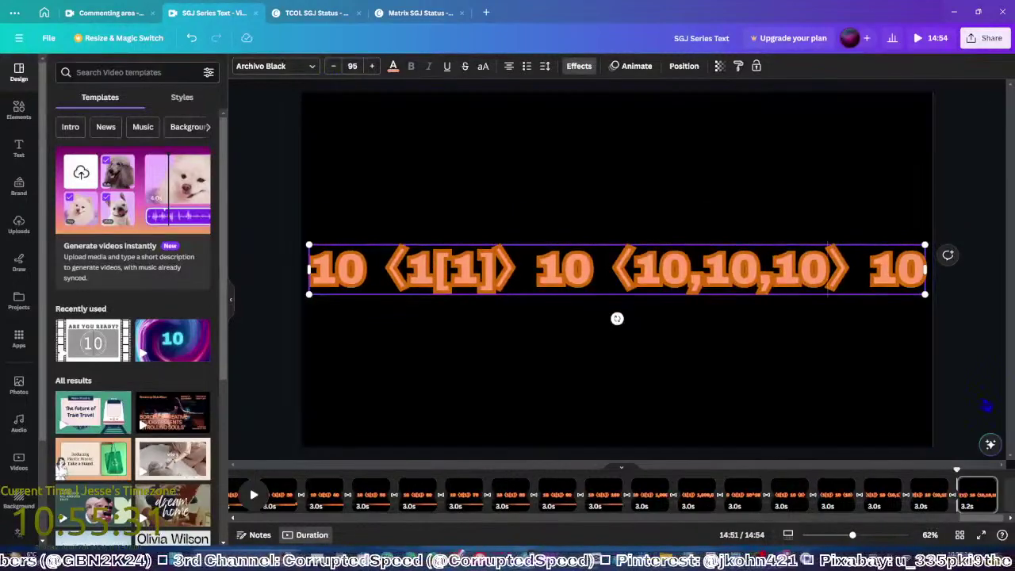
pyautogui.click(825, 298)
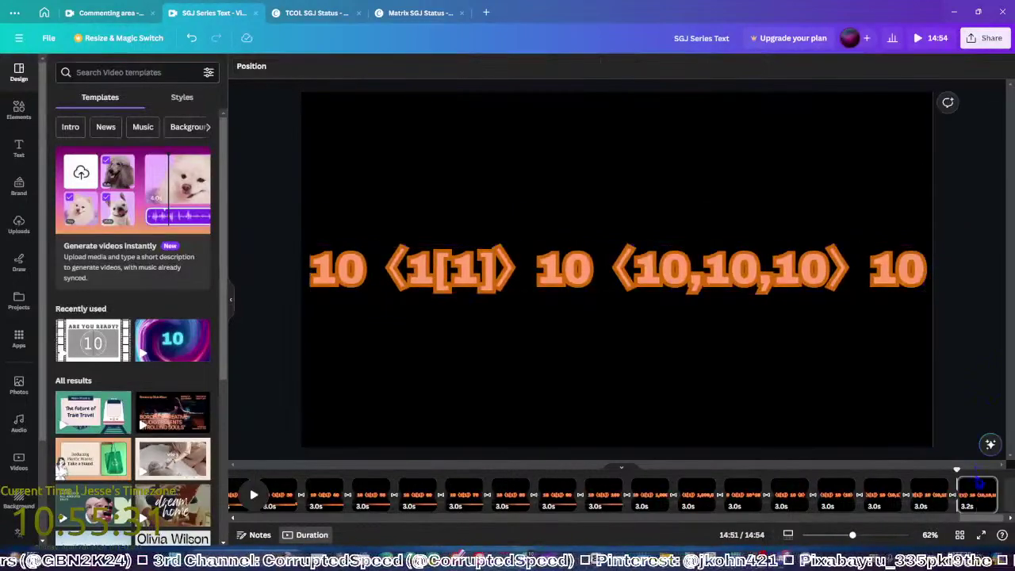
# Duplicate the 〈10,10,10〉 page, change the copy's second bracket to 〈10,,1〉, and enlarge its text
pyautogui.click(818, 277)
pyautogui.moveTo(829, 273); pyautogui.dragTo(703, 274)
pyautogui.write(',1')
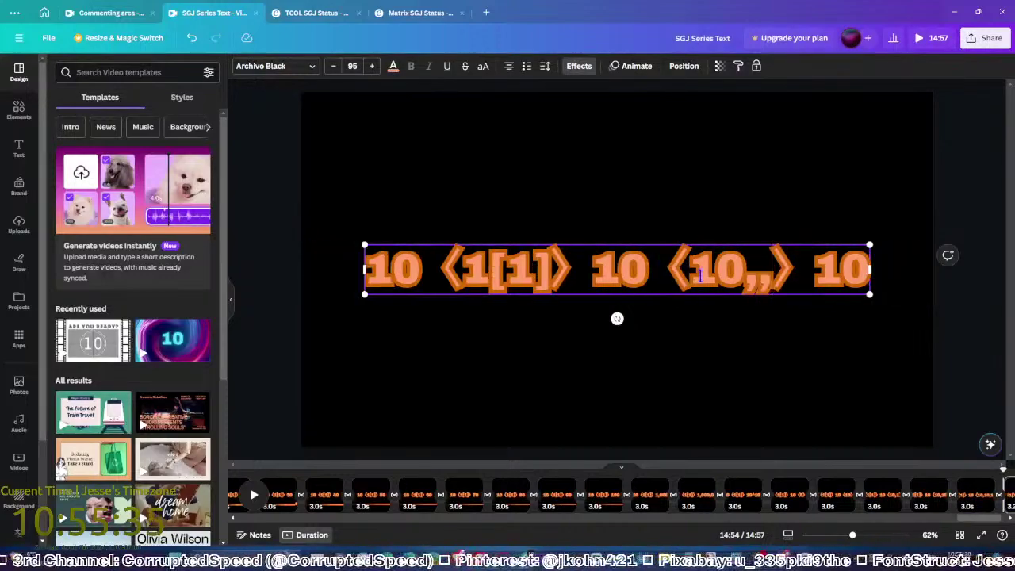
pyautogui.click(372, 66)
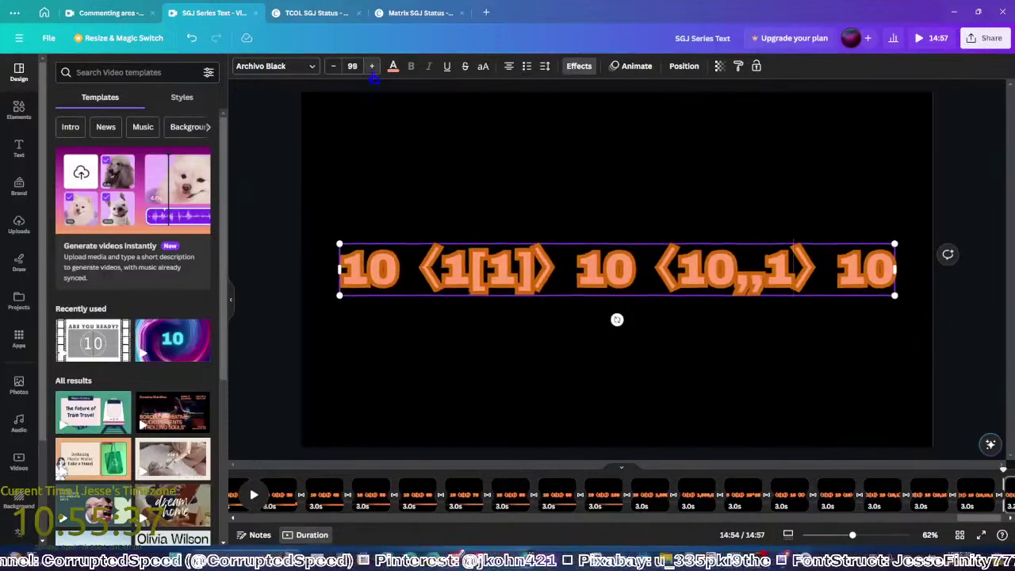
pyautogui.click(961, 419)
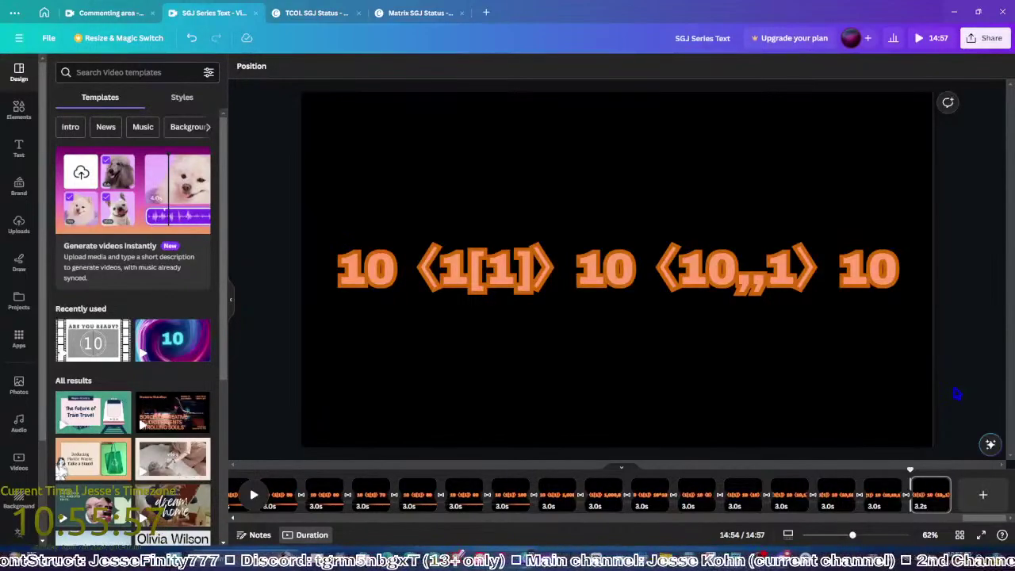
pyautogui.click(925, 488)
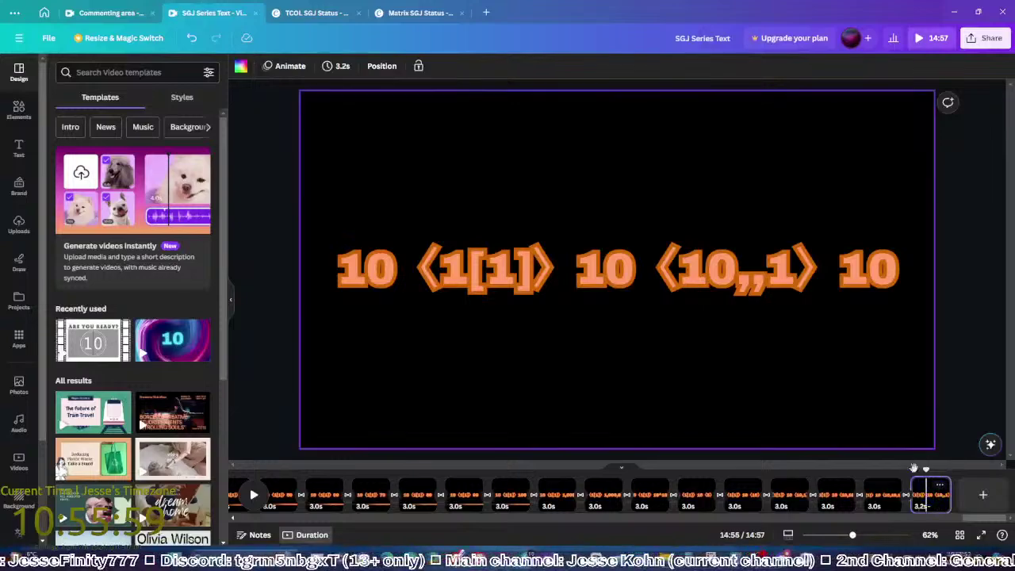
# Duplicate the 〈10,,1〉 page and change the copy's second bracket to 〈10,,,1〉
pyautogui.hotkey('ctrl', 'd')
pyautogui.doubleClick(753, 295)
pyautogui.write(',')
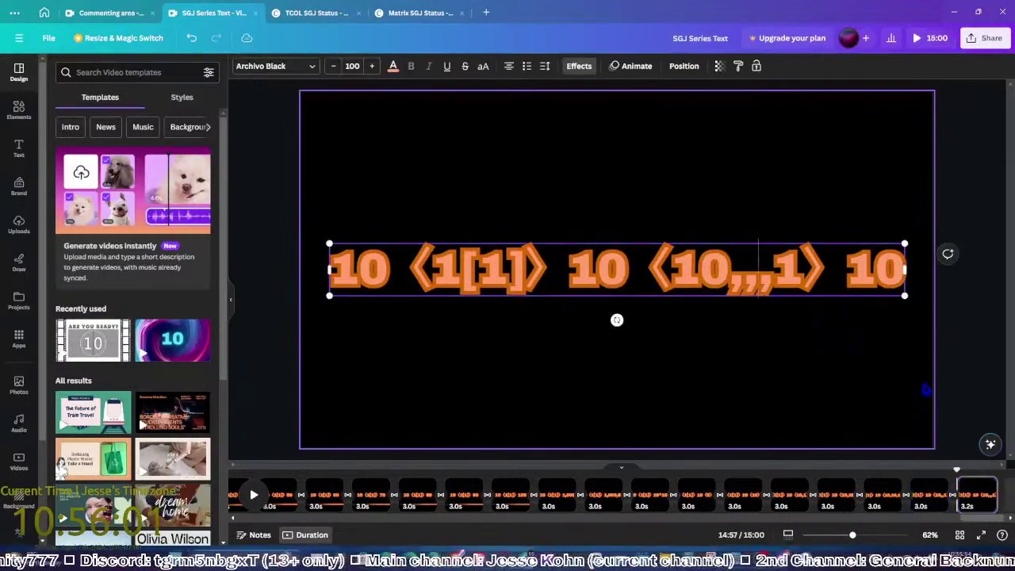
pyautogui.click(946, 394)
pyautogui.click(970, 504)
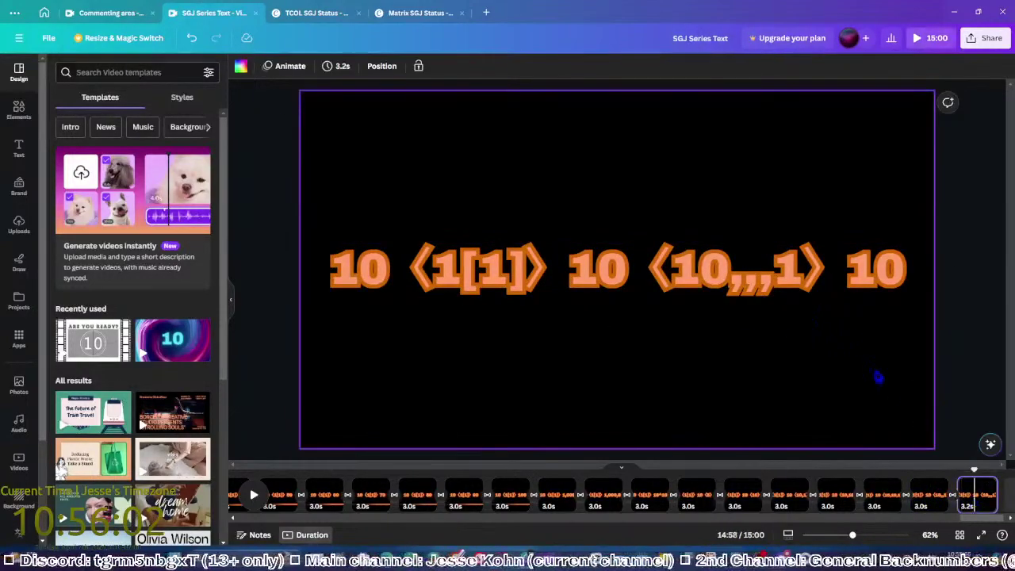
# Duplicate the 〈10,,,1〉 page and change the copy's second bracket to 〈1[1]〉
pyautogui.hotkey('ctrl', 'd')
pyautogui.click(774, 303)
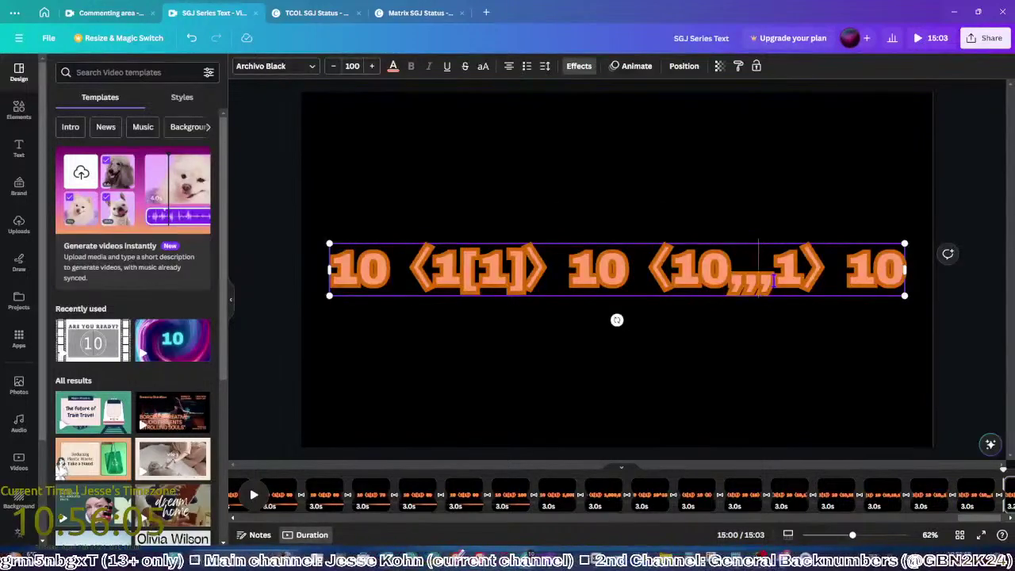
pyautogui.moveTo(792, 276); pyautogui.dragTo(730, 278)
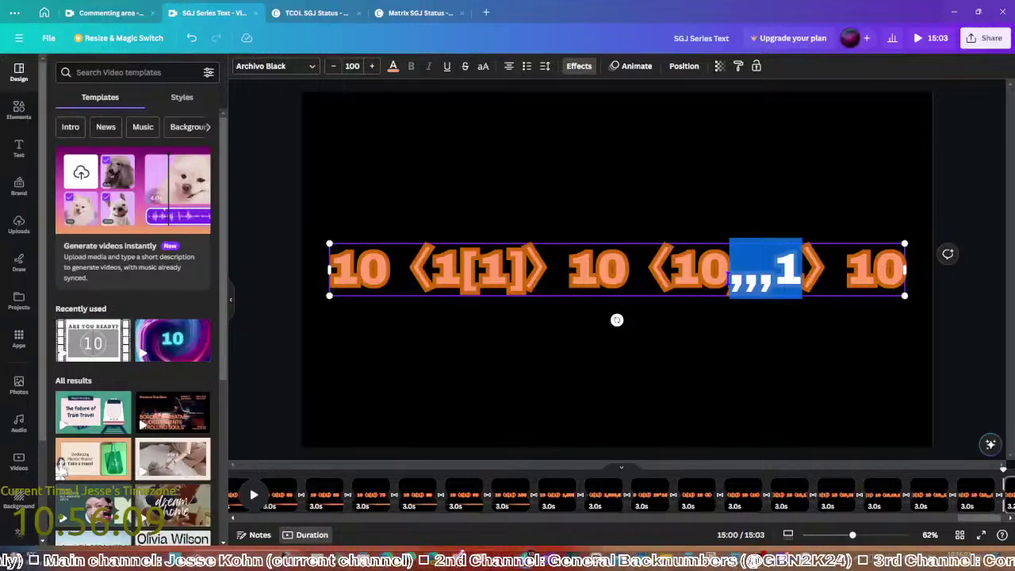
pyautogui.press('BackSpace')
pyautogui.press('BackSpace')
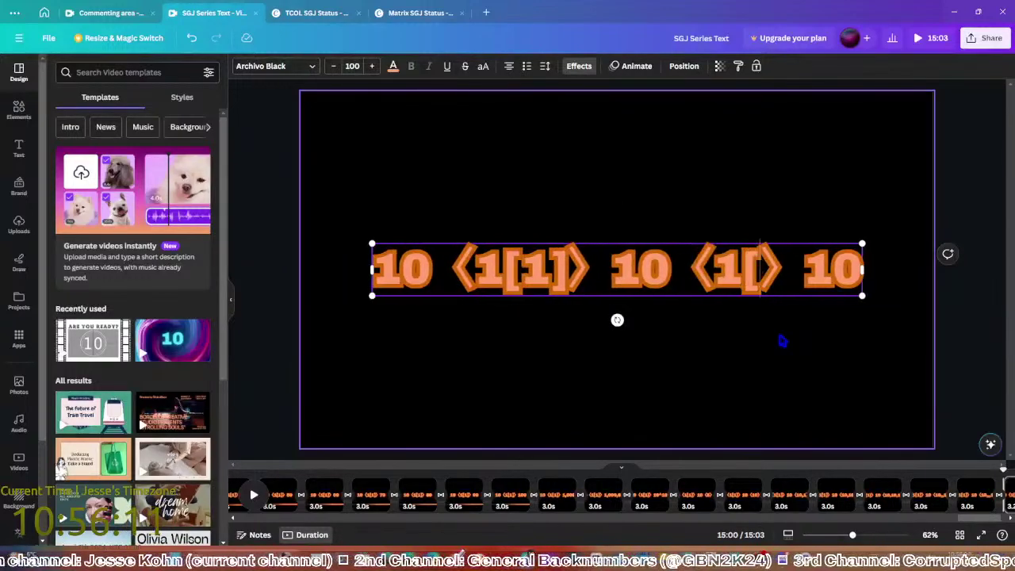
pyautogui.write('[1]')
pyautogui.click(938, 387)
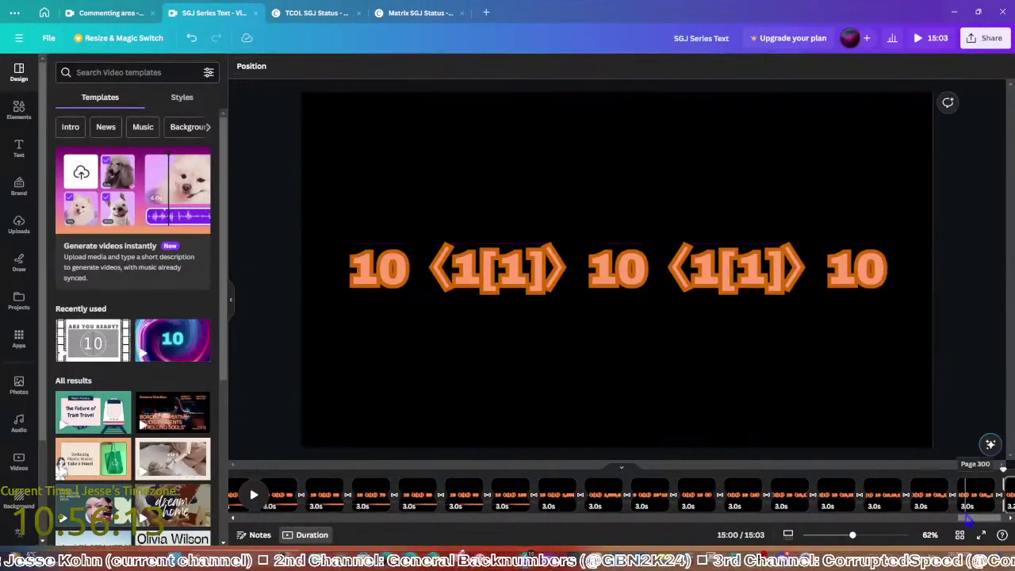
# Duplicate the 10〈1[1]〉10〈1[1]〉10 page and place a copy of the expression above the original line
pyautogui.click(968, 494)
pyautogui.hotkey('ctrl', 'd')
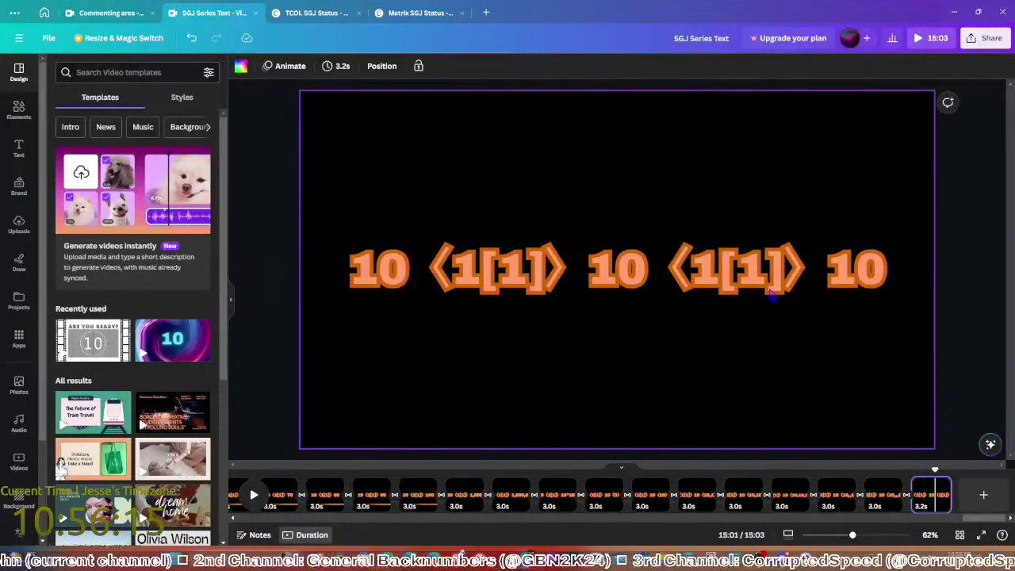
pyautogui.click(771, 291)
pyautogui.moveTo(664, 252); pyautogui.dragTo(661, 173)
# Change the upper expression to 10〈2[1]〉4
pyautogui.doubleClick(661, 173)
pyautogui.click(588, 168)
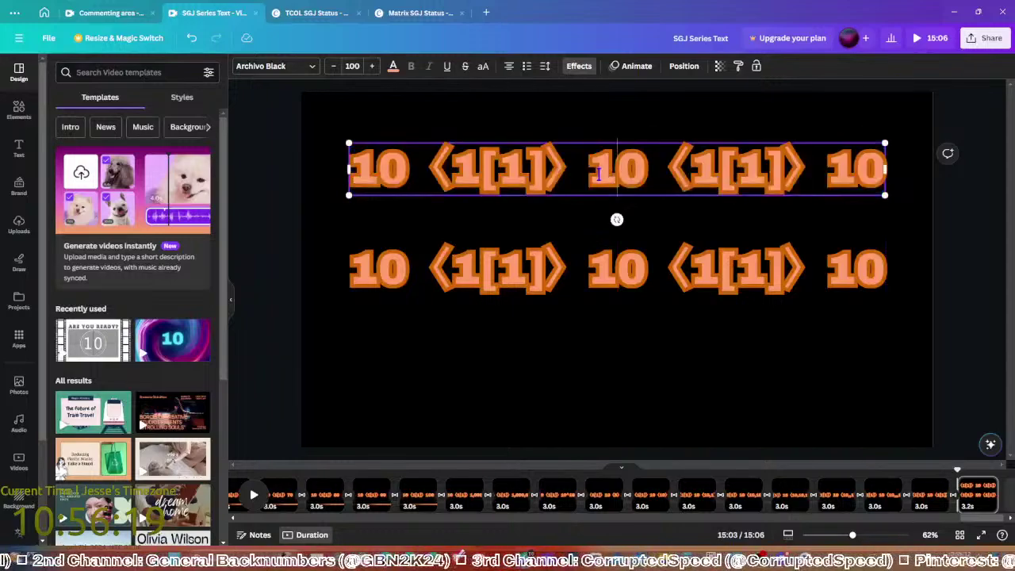
pyautogui.moveTo(588, 168); pyautogui.dragTo(875, 176)
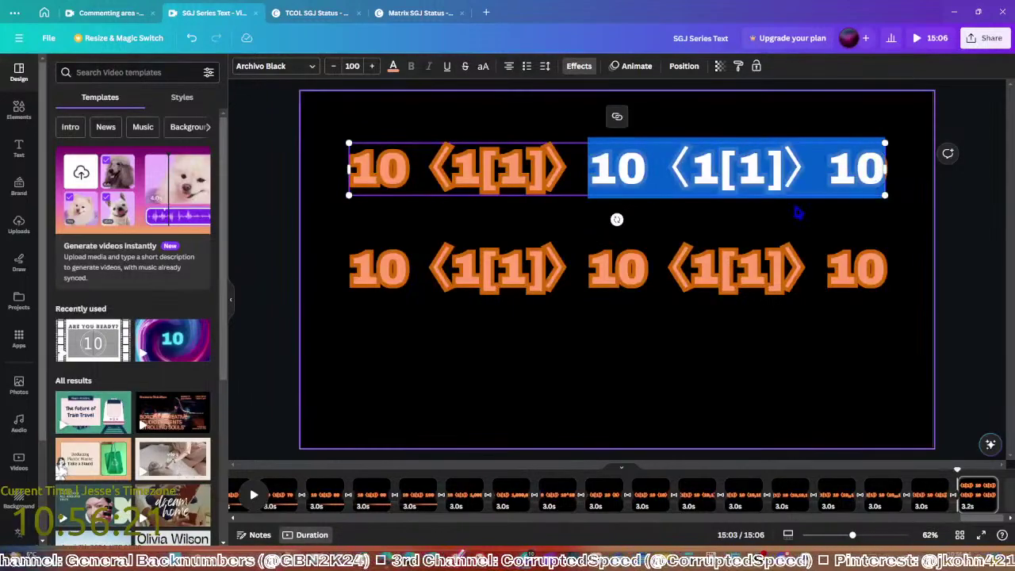
pyautogui.write('3')
pyautogui.press('BackSpace')
pyautogui.write('4')
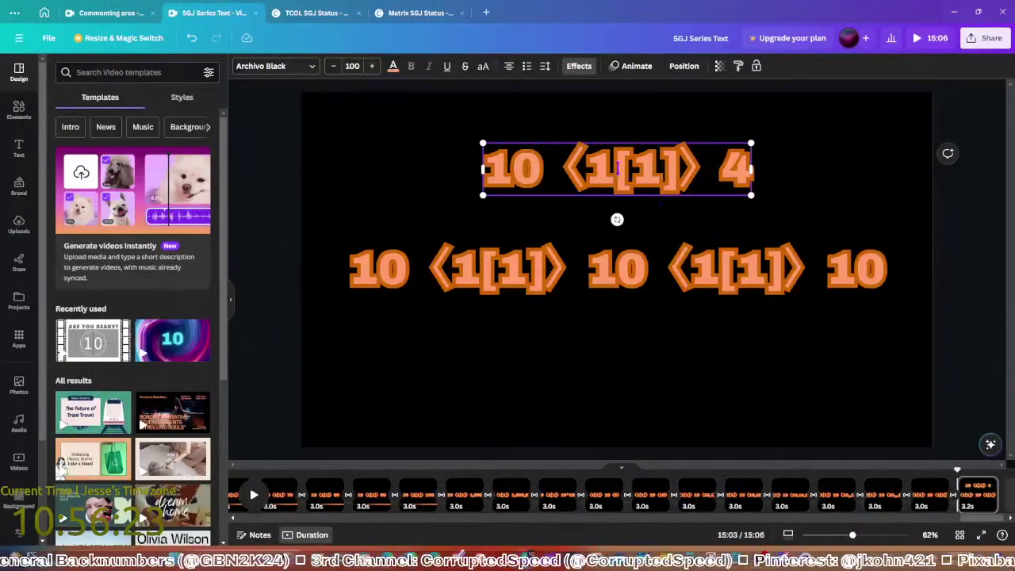
pyautogui.doubleClick(599, 167)
pyautogui.write('2')
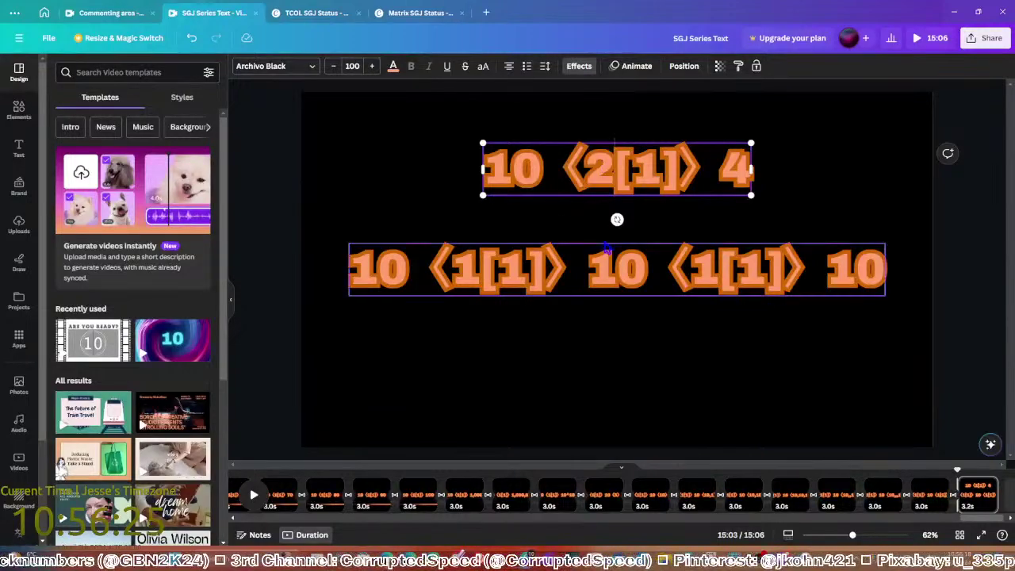
# Set the font size of the lower 10〈1[1]〉10〈1[1]〉10 line to 70
pyautogui.click(597, 258)
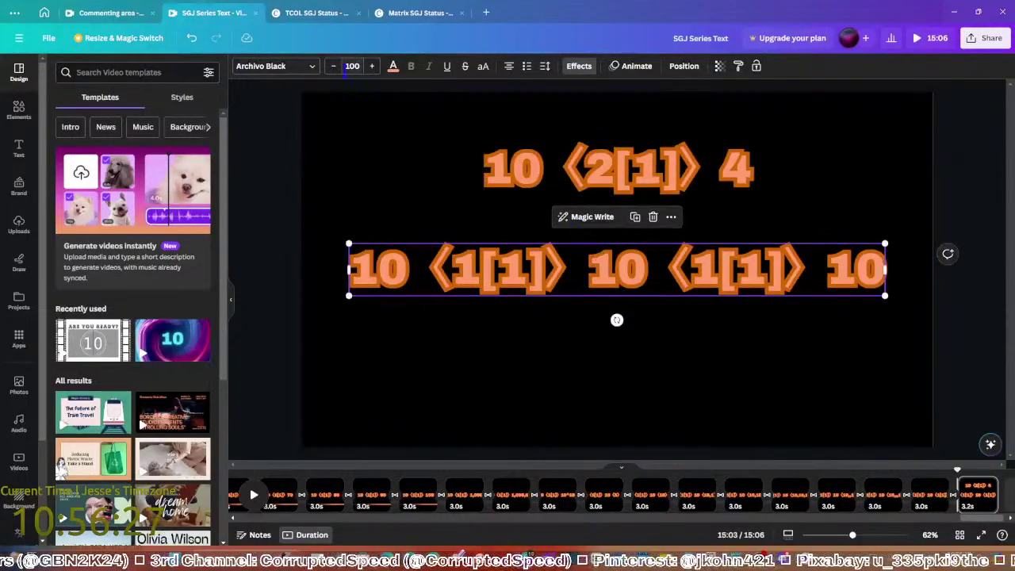
pyautogui.click(353, 72)
pyautogui.write('70')
pyautogui.press('Return')
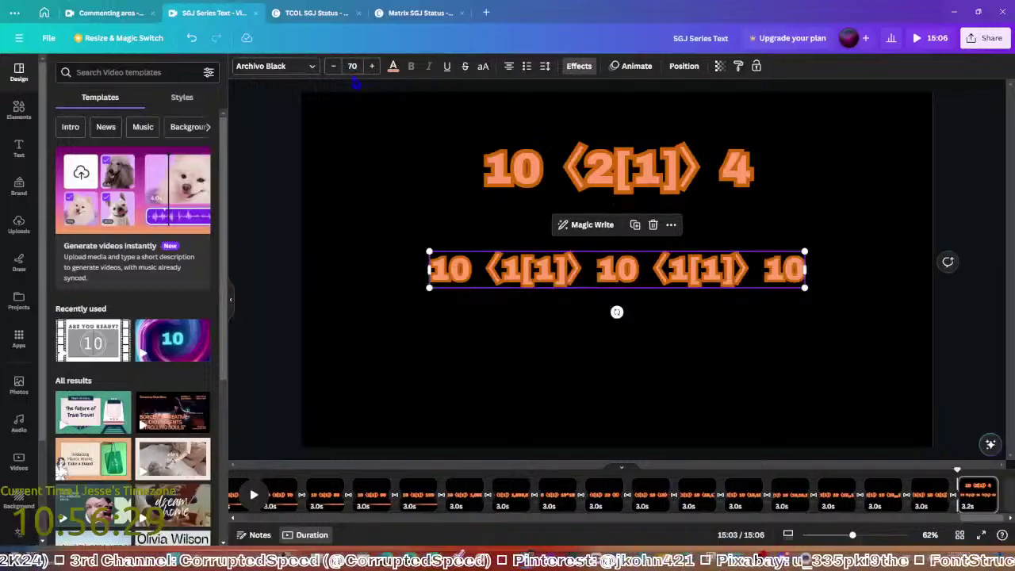
# Move both text lines down together to centre them vertically on the page
pyautogui.moveTo(526, 351); pyautogui.dragTo(560, 190)
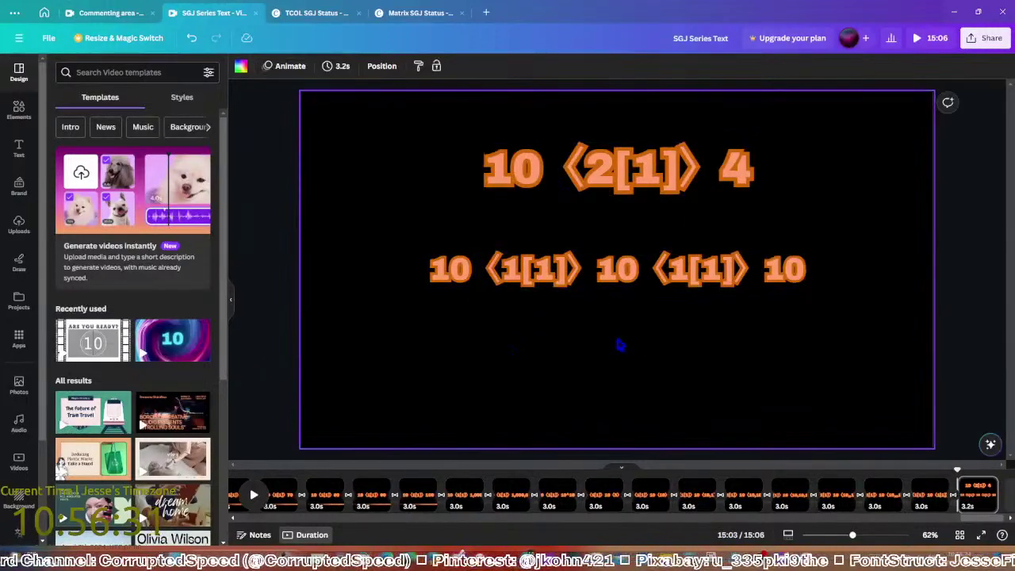
pyautogui.moveTo(619, 345); pyautogui.dragTo(545, 193)
pyautogui.moveTo(617, 198); pyautogui.dragTo(618, 229)
pyautogui.click(962, 401)
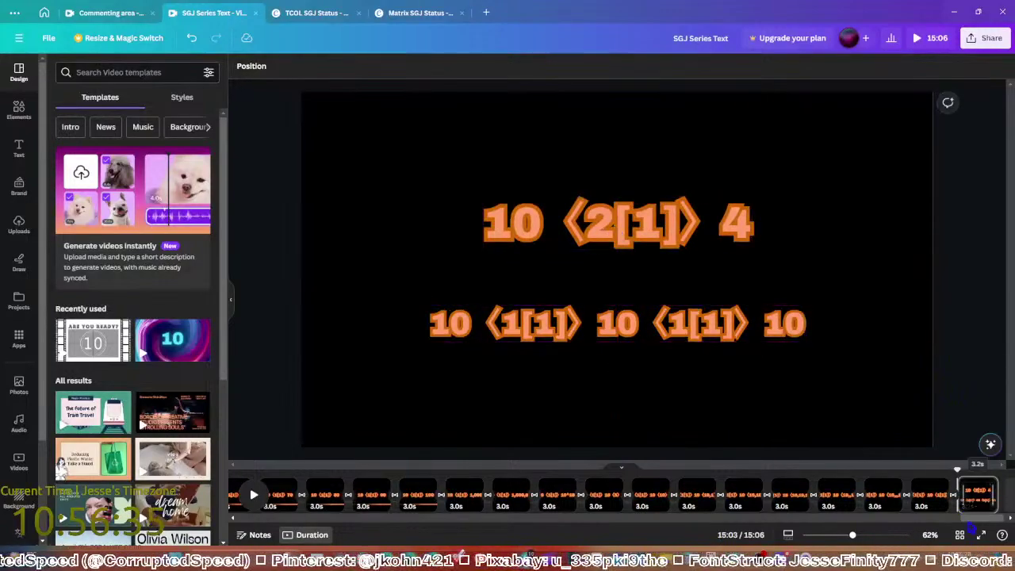
pyautogui.click(982, 407)
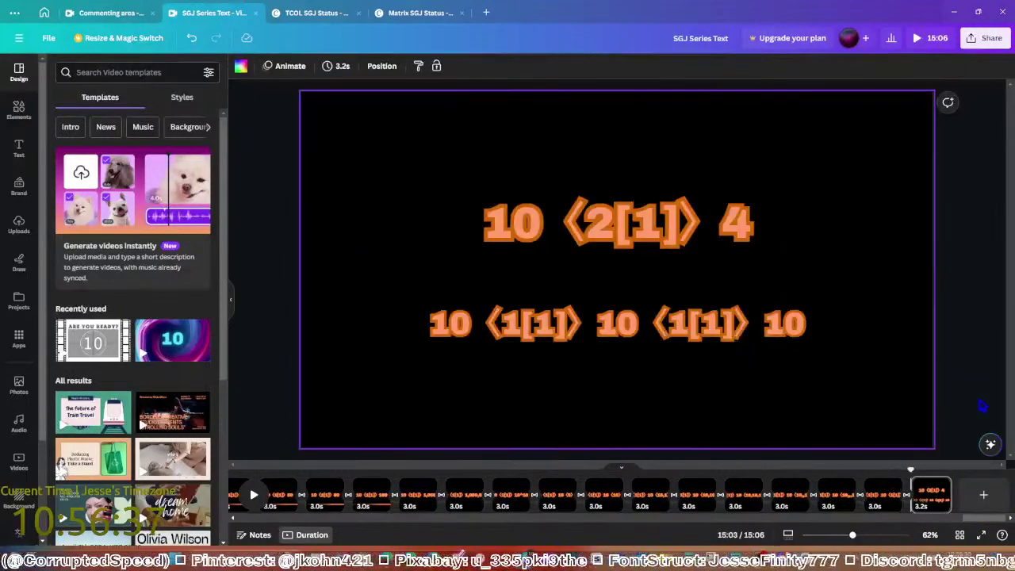
# Copy the lower line's final 〈1[1]〉10 segment and append it to the end of that line
pyautogui.click(600, 321)
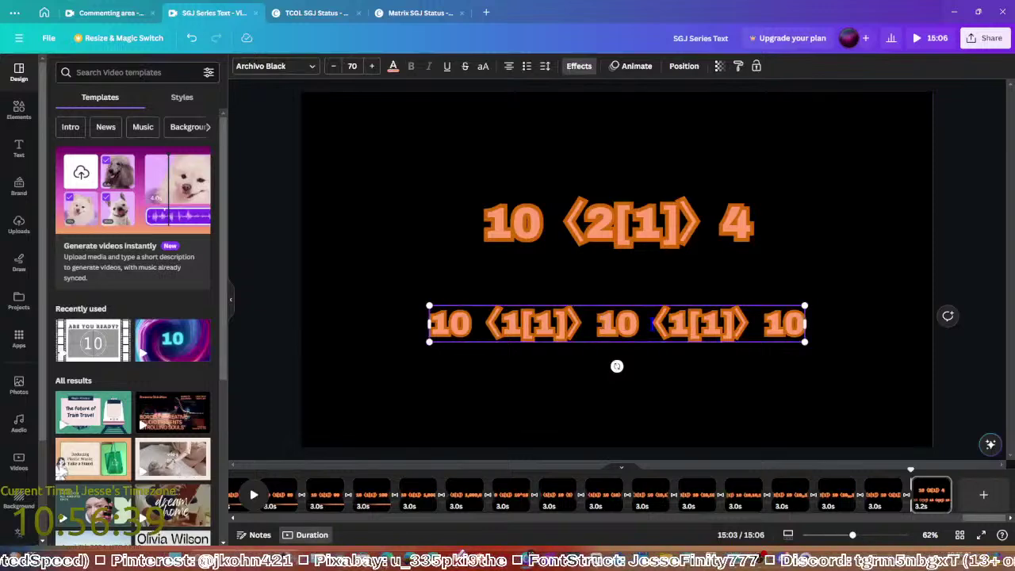
pyautogui.moveTo(651, 323); pyautogui.dragTo(796, 325)
pyautogui.hotkey('ctrl', 'c')
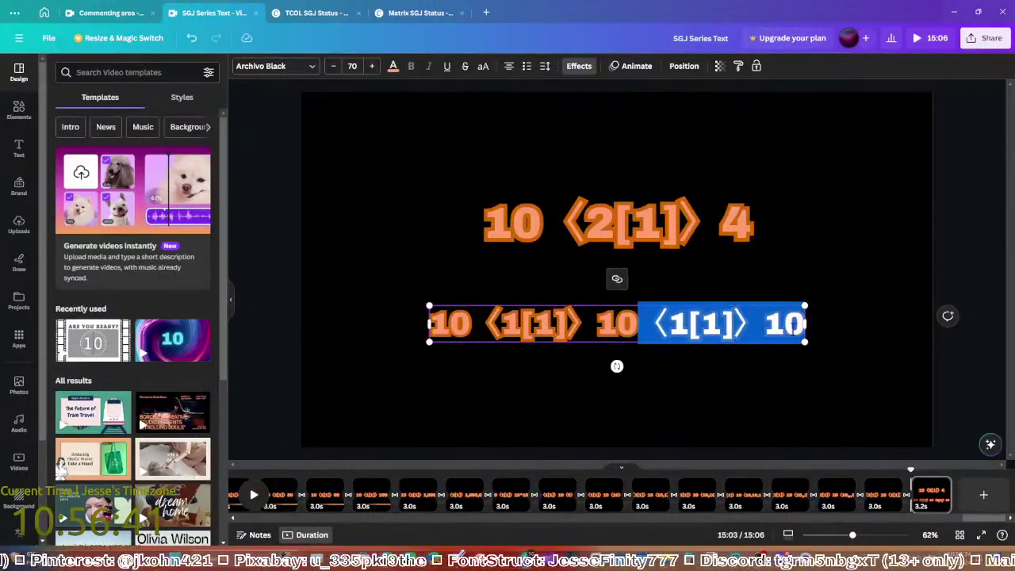
pyautogui.click(793, 326)
pyautogui.hotkey('ctrl', 'v')
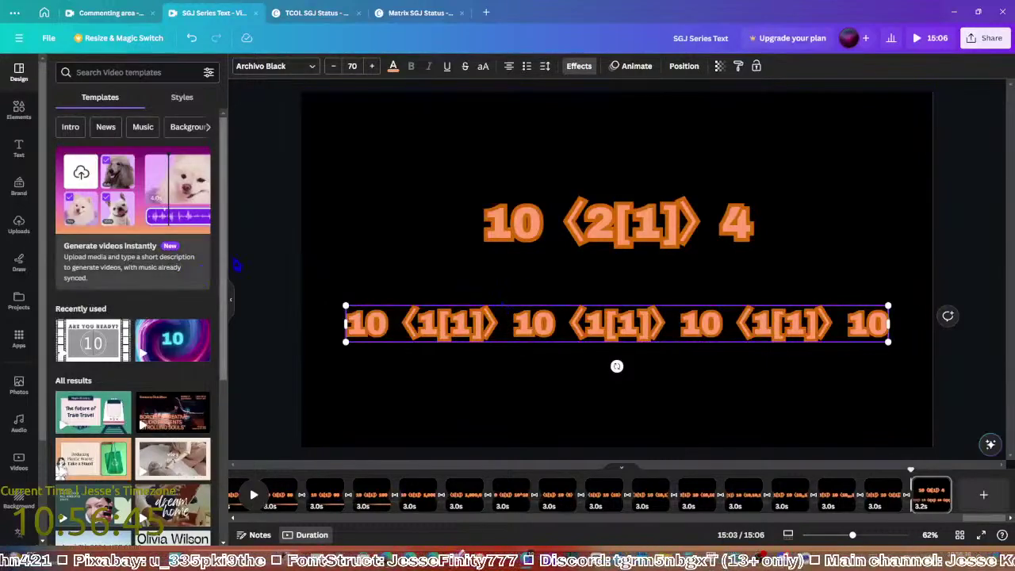
# Bring the two lines slightly closer by lowering the upper expression and raising the lower one, keeping them vertically centred
pyautogui.click(270, 325)
pyautogui.click(659, 238)
pyautogui.moveTo(658, 238); pyautogui.dragTo(658, 250)
pyautogui.keyDown('shift'); pyautogui.click(601, 332); pyautogui.keyUp('shift')
pyautogui.moveTo(600, 332); pyautogui.dragTo(594, 317)
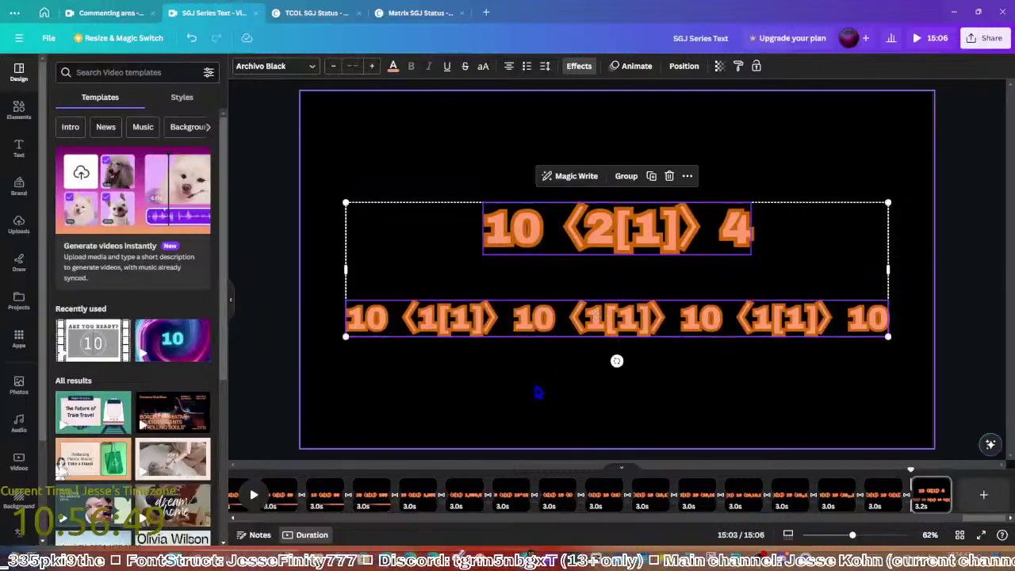
pyautogui.click(537, 389)
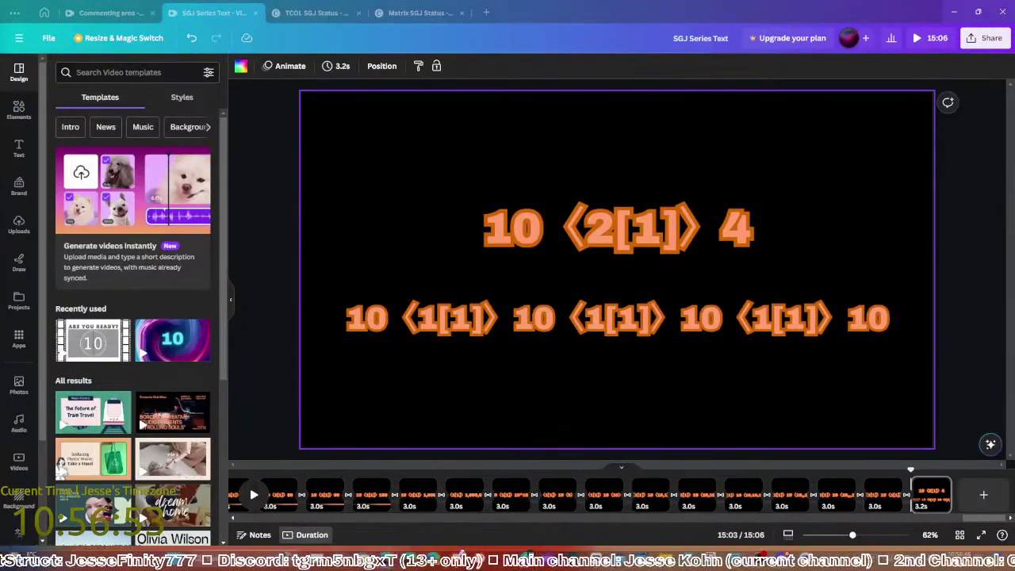
pyautogui.click(265, 363)
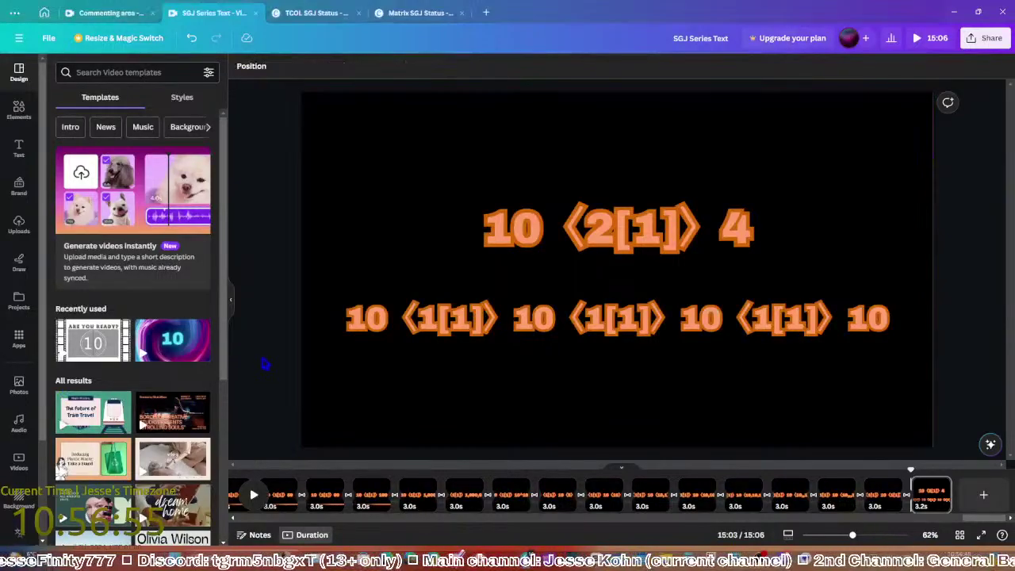
pyautogui.press('pageup')
pyautogui.press('pagedown')
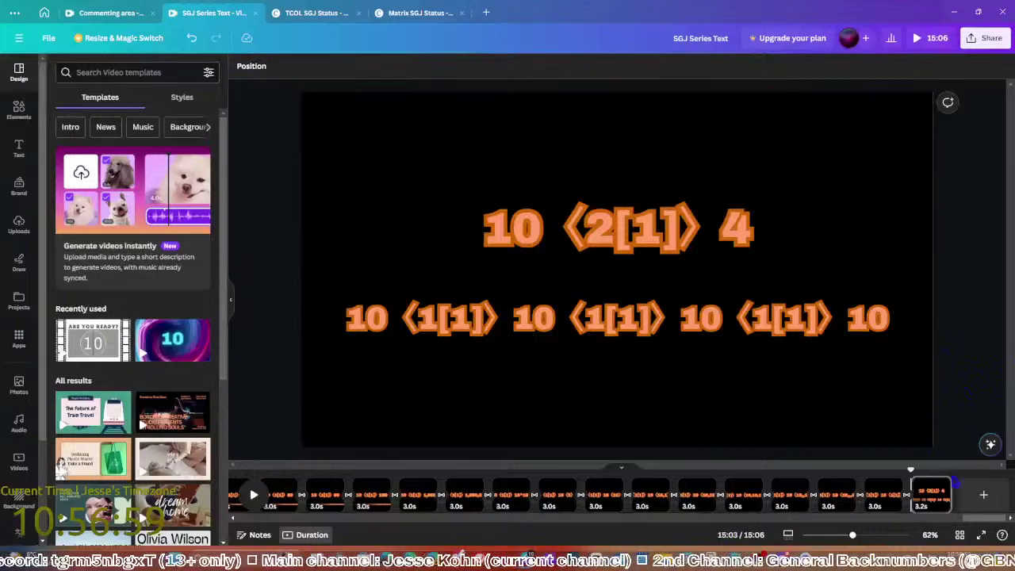
# Duplicate the 10〈2[1]〉4 page, change the copy's upper expression to 10〈2[1]〉5, and append another 〈1[1]〉10 to the lower line
pyautogui.hotkey('ctrl', 'd')
pyautogui.click(742, 242)
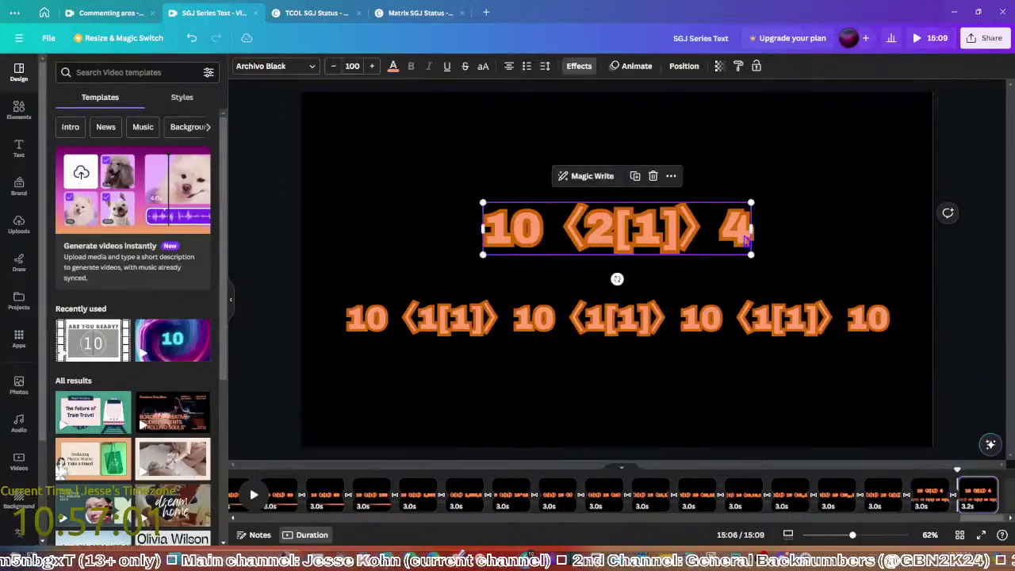
pyautogui.doubleClick(742, 238)
pyautogui.write('5')
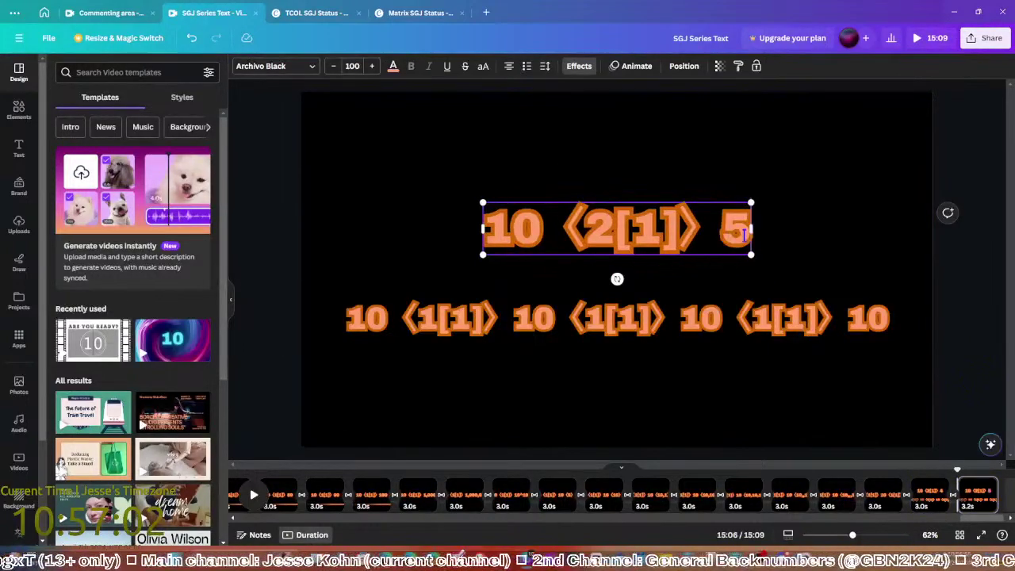
pyautogui.doubleClick(883, 330)
pyautogui.hotkey('ctrl', 'v')
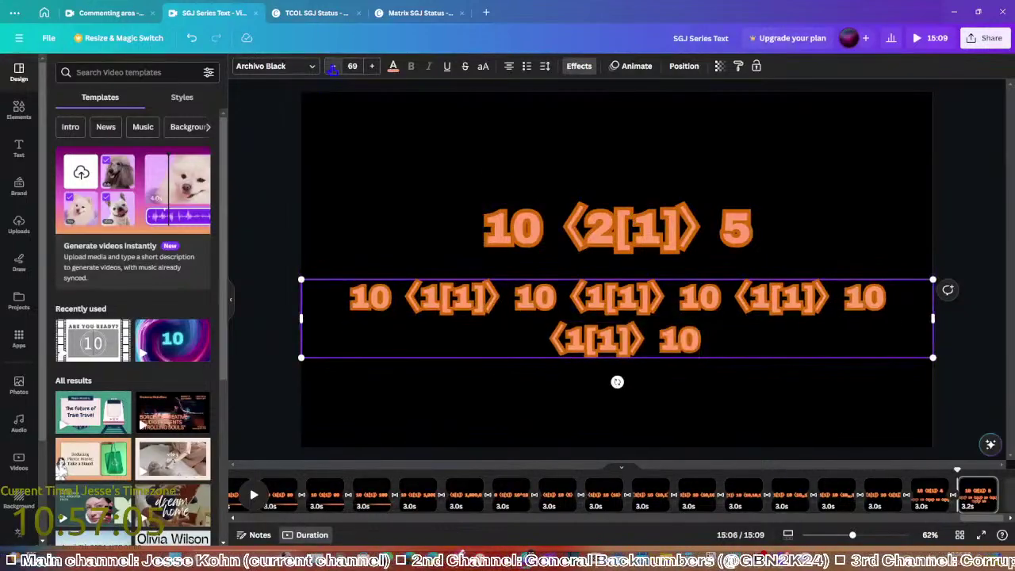
# Reduce the lower line's font size to 60 so the expanded chain fits on one line
pyautogui.click(332, 67)
pyautogui.click(333, 66)
pyautogui.click(332, 66)
pyautogui.click(332, 67)
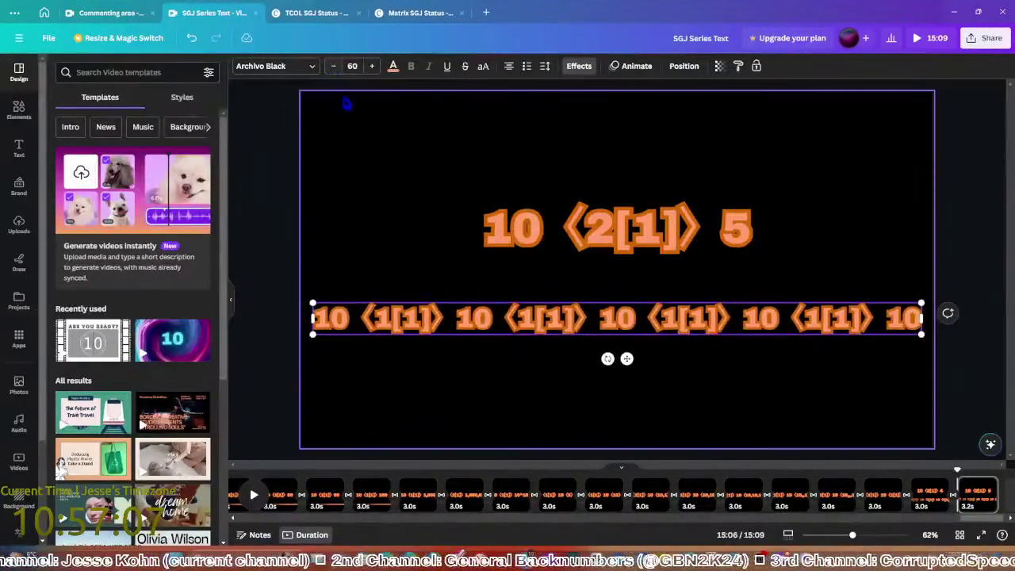
pyautogui.click(342, 169)
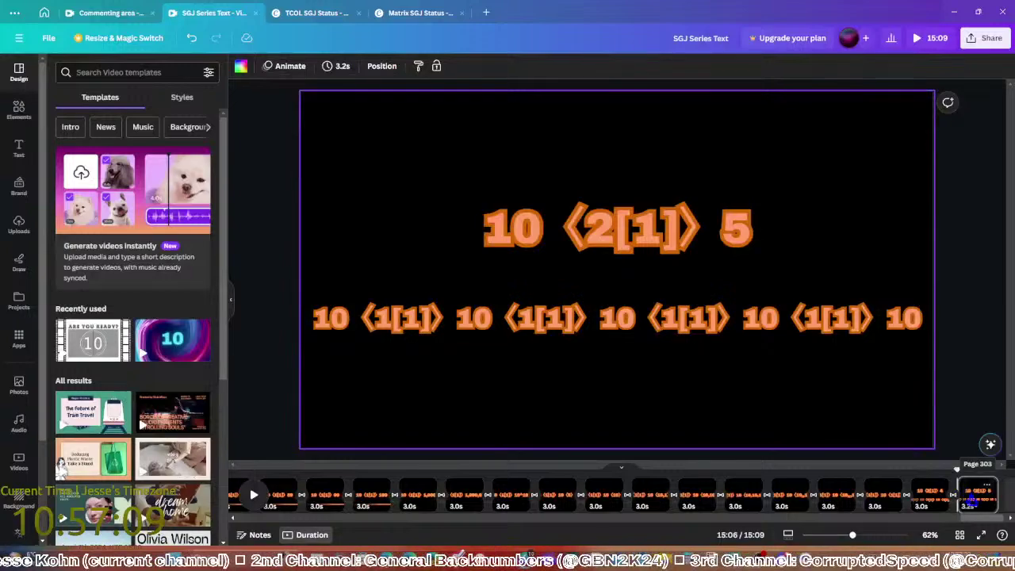
# Duplicate the 10〈2[1]〉5 page, change the copy's upper expression to 10〈2[1]〉6, and append another 〈1[1]〉10 to the lower line
pyautogui.hotkey('ctrl', 'd')
pyautogui.doubleClick(736, 230)
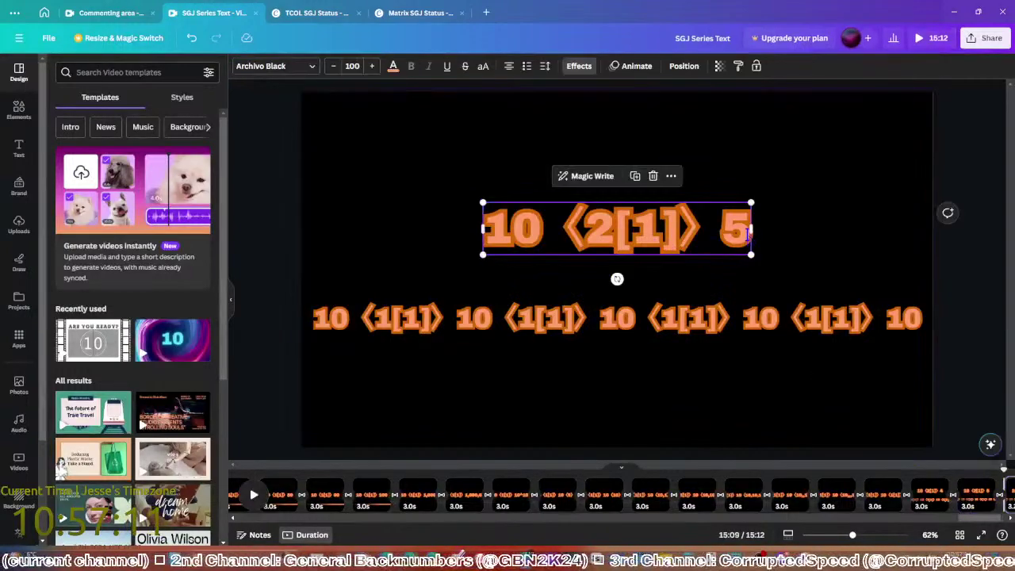
pyautogui.write('6')
pyautogui.click(768, 321)
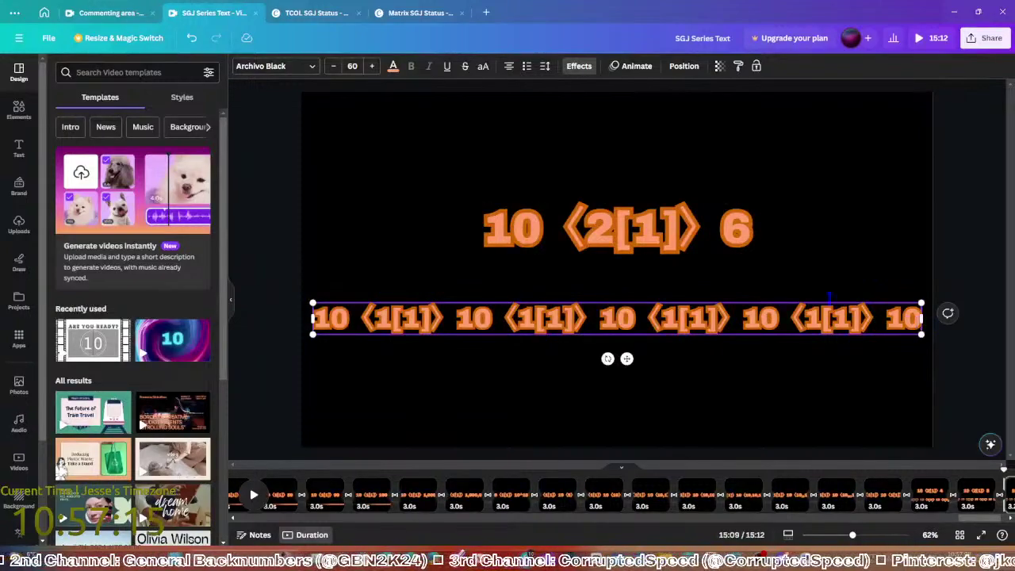
# Reduce the font size of the expanded chain below 10〈2[1]〉6 to 49
pyautogui.click(331, 67)
pyautogui.click(331, 67)
pyautogui.click(332, 67)
pyautogui.click(331, 66)
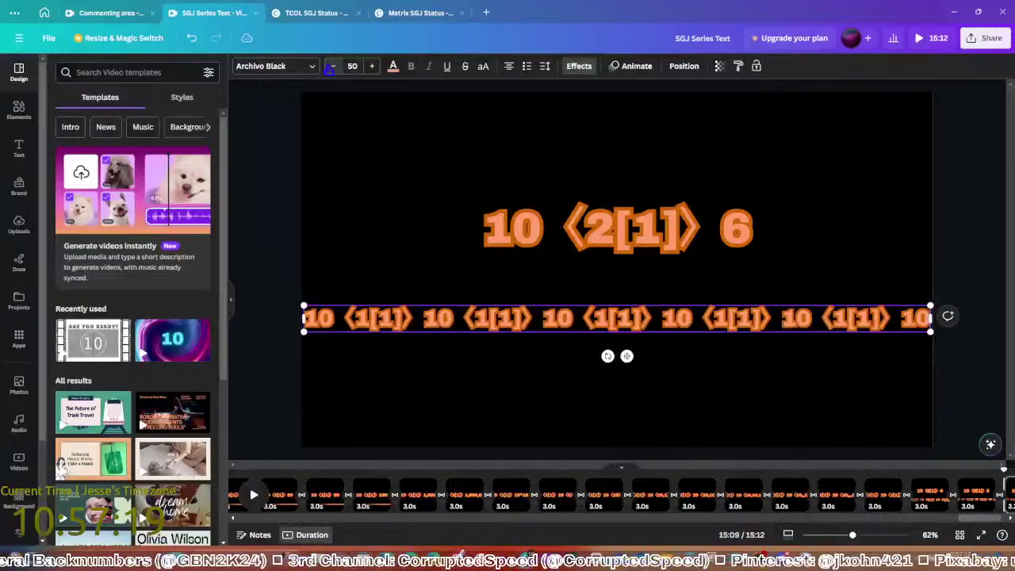
pyautogui.click(964, 386)
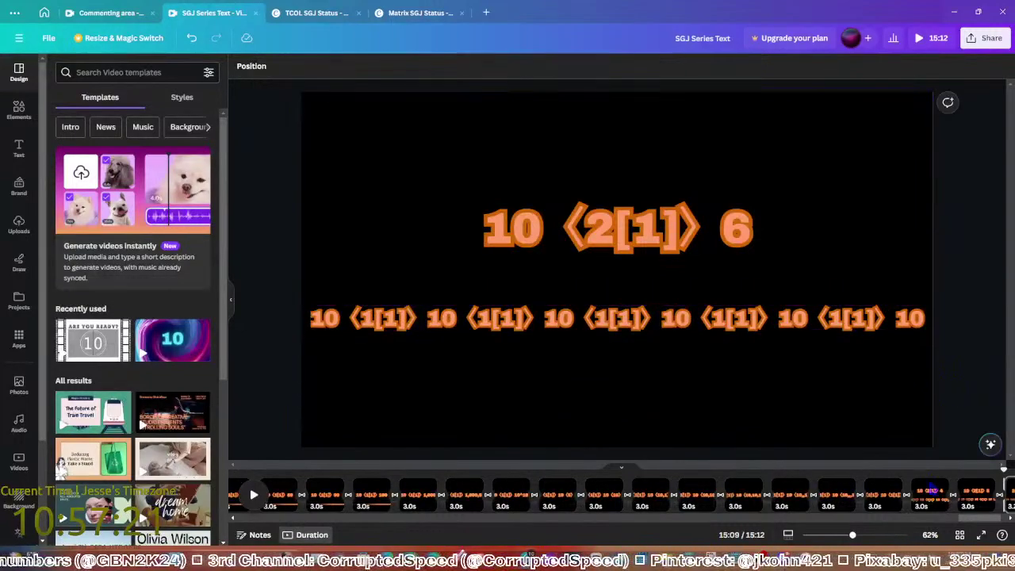
# Duplicate the 10〈2[1]〉6 page, change the copy's upper expression to 10〈2[1]〉7, and append another 〈1[1]〉10 to the lower line
pyautogui.hotkey('ctrl', 'd')
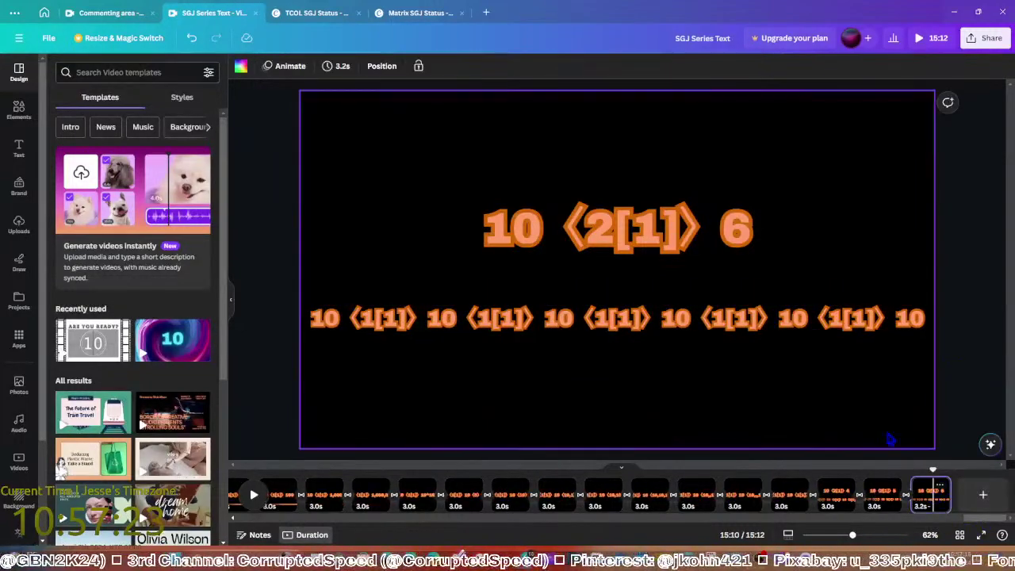
pyautogui.click(744, 238)
pyautogui.doubleClick(744, 238)
pyautogui.write('7')
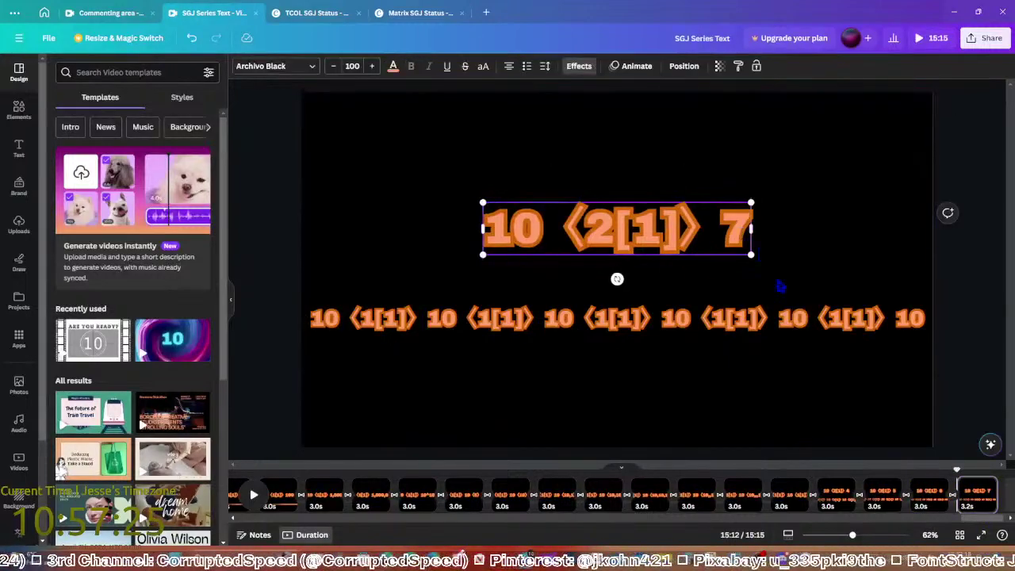
pyautogui.click(923, 321)
pyautogui.hotkey('ctrl', 'v')
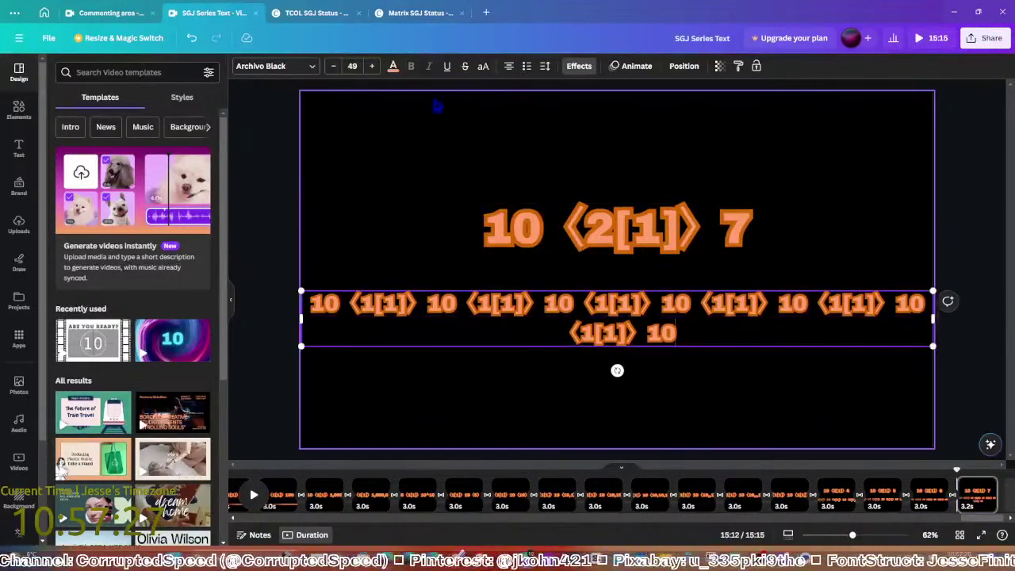
# Reduce the font size of the expanded chain below 10〈2[1]〉7 to 42 so it fits on one line
pyautogui.click(333, 66)
pyautogui.click(333, 66)
pyautogui.click(334, 66)
pyautogui.click(333, 66)
pyautogui.click(334, 66)
pyautogui.click(333, 66)
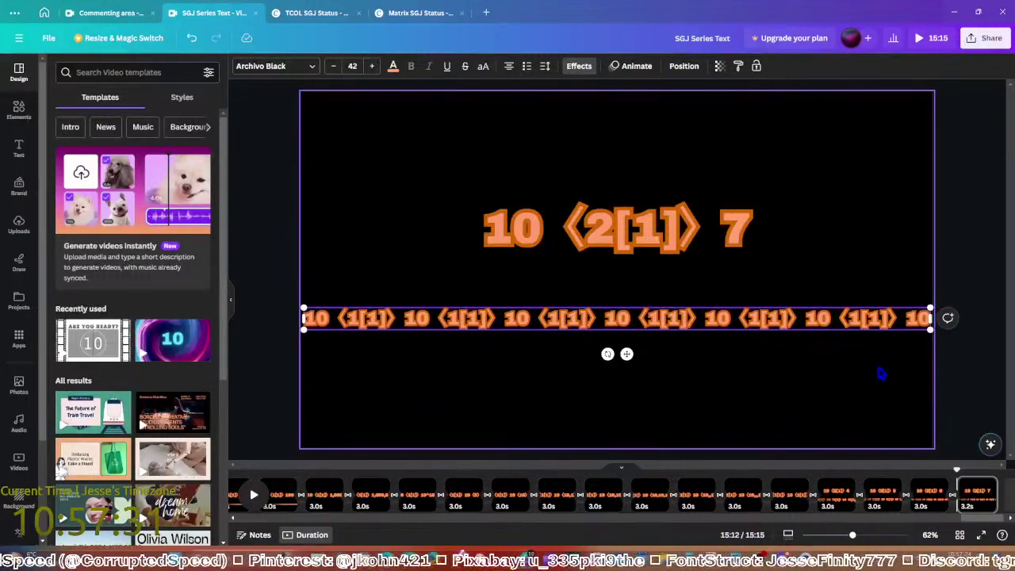
pyautogui.click(961, 415)
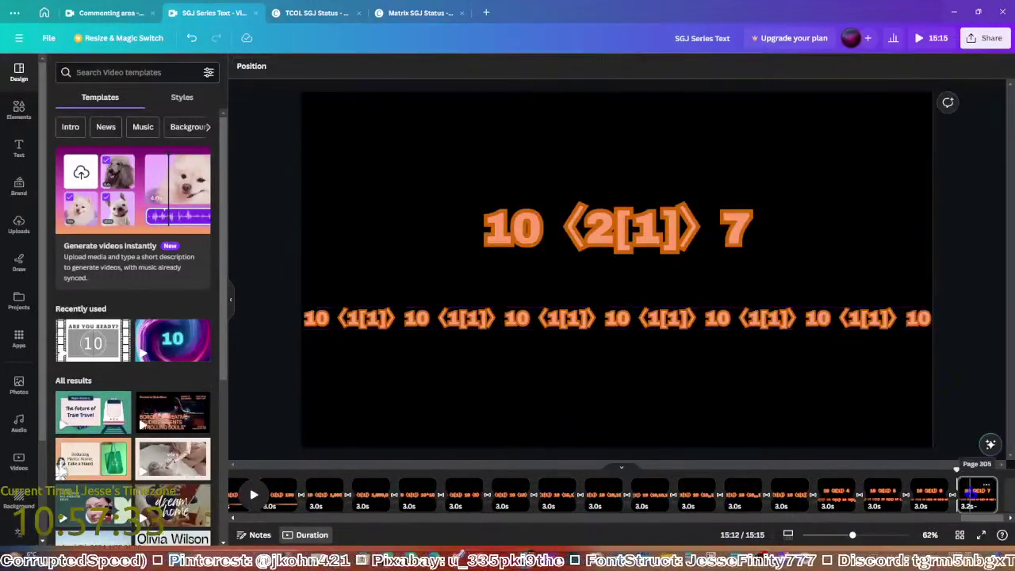
# Duplicate the 10〈2[1]〉7 page, change the copy's upper expression to 10〈2[1]〉8, and append another 〈1[1]〉10 to the lower line
pyautogui.click(977, 493)
pyautogui.doubleClick(743, 236)
pyautogui.press('BackSpace')
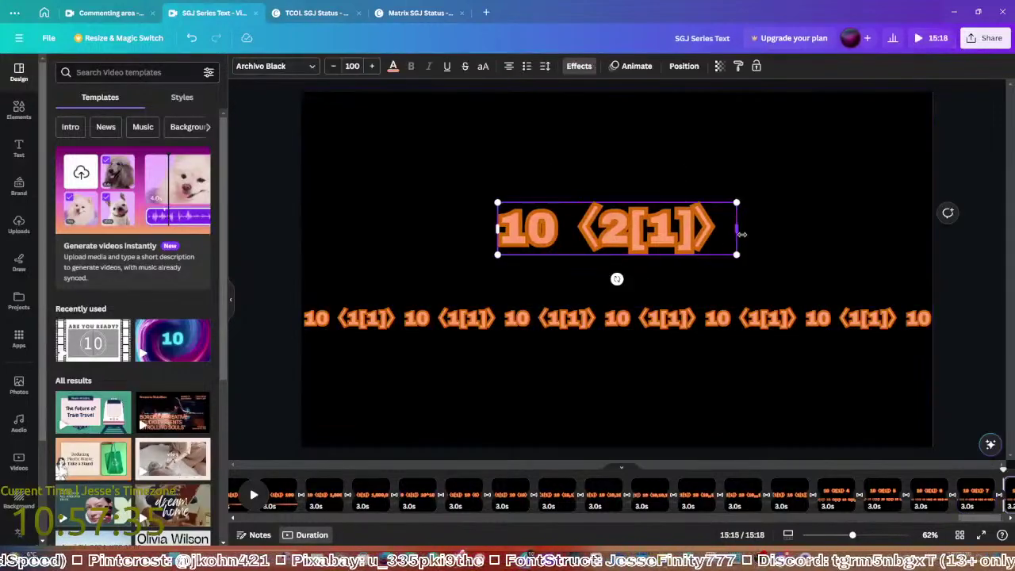
pyautogui.write('8')
pyautogui.click(929, 324)
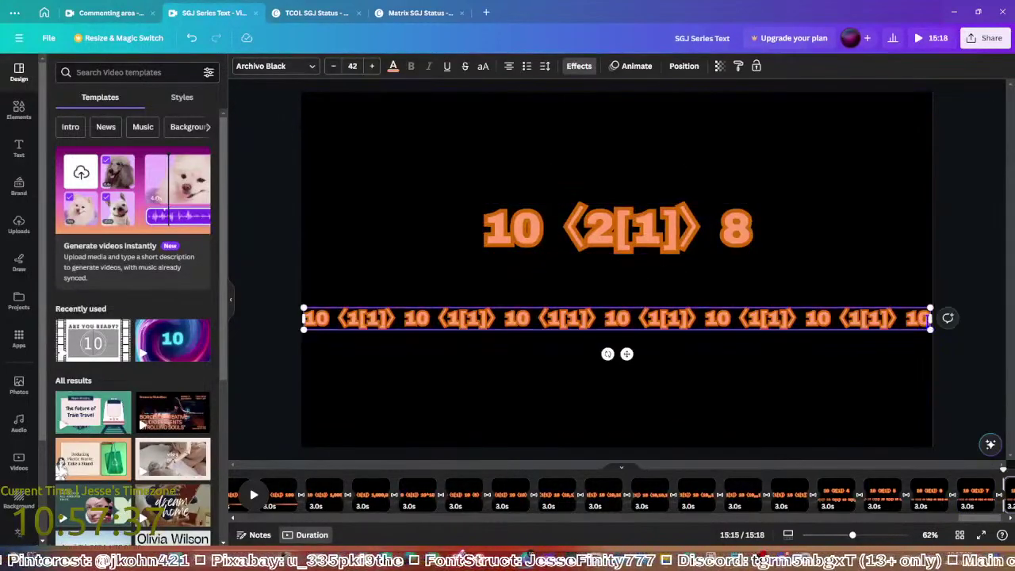
# Reduce the font size of the expanded chain below 10〈2[1]〉8 to 35
pyautogui.click(334, 66)
pyautogui.click(334, 66)
pyautogui.click(334, 66)
pyautogui.click(334, 66)
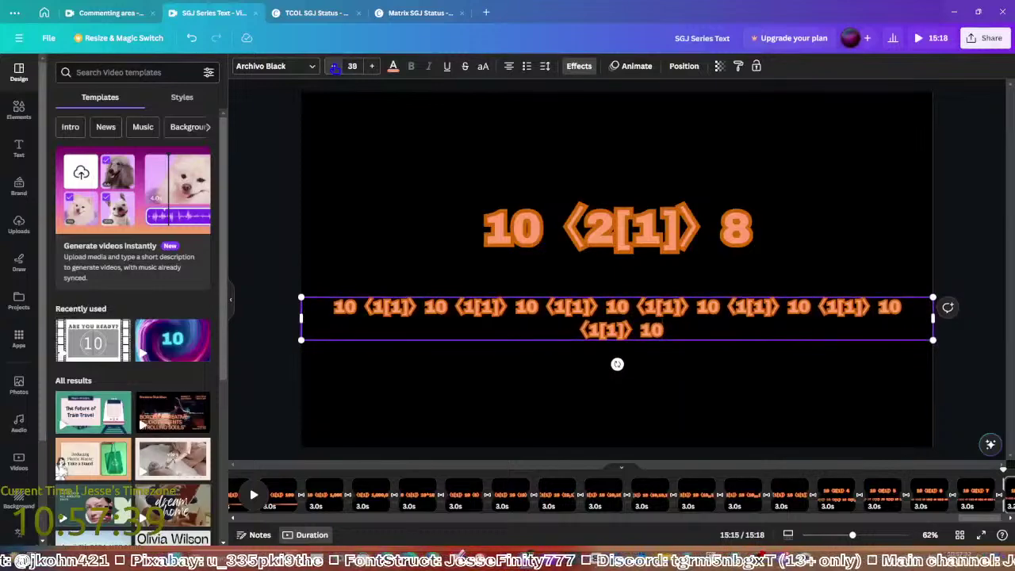
pyautogui.click(334, 66)
pyautogui.click(334, 66)
pyautogui.click(334, 66)
pyautogui.click(886, 352)
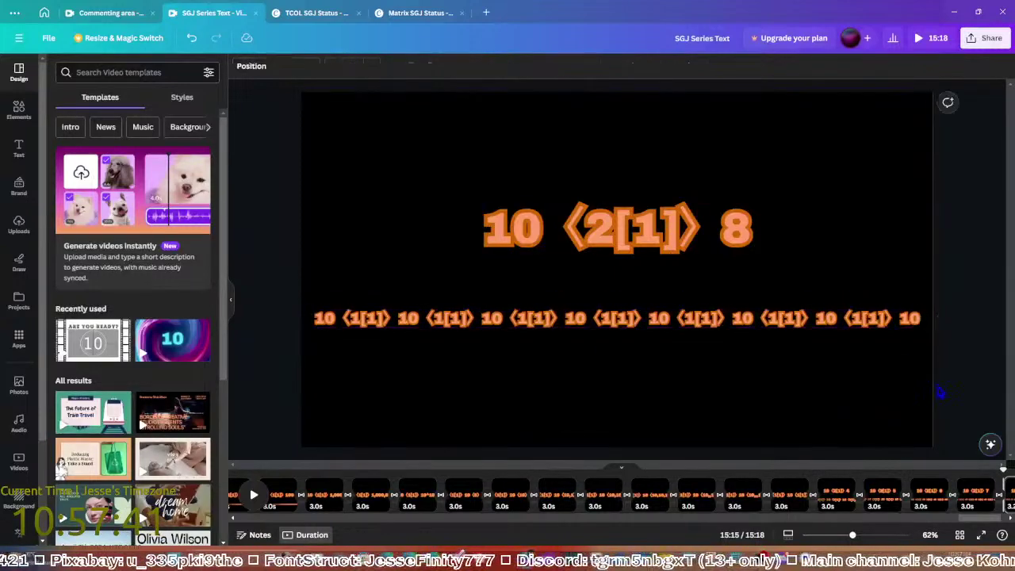
# Duplicate the 10〈2[1]〉8 page as 10〈2[1]〉9, with another 〈1[1]〉10 appended to the lower line at font size 32
pyautogui.hscroll(2, 982, 520)
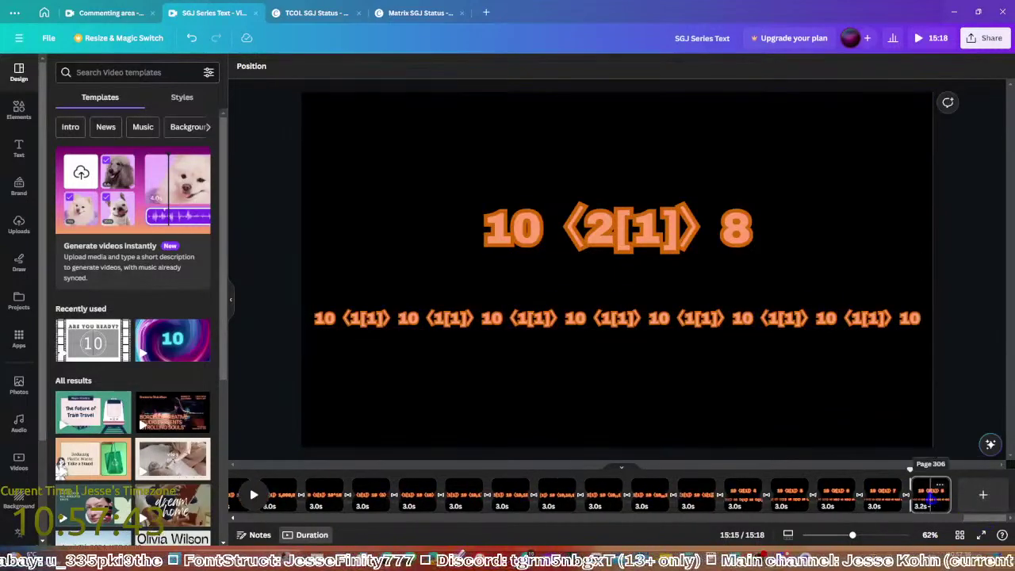
pyautogui.click(983, 495)
pyautogui.click(745, 246)
pyautogui.click(746, 246)
pyautogui.press('BackSpace')
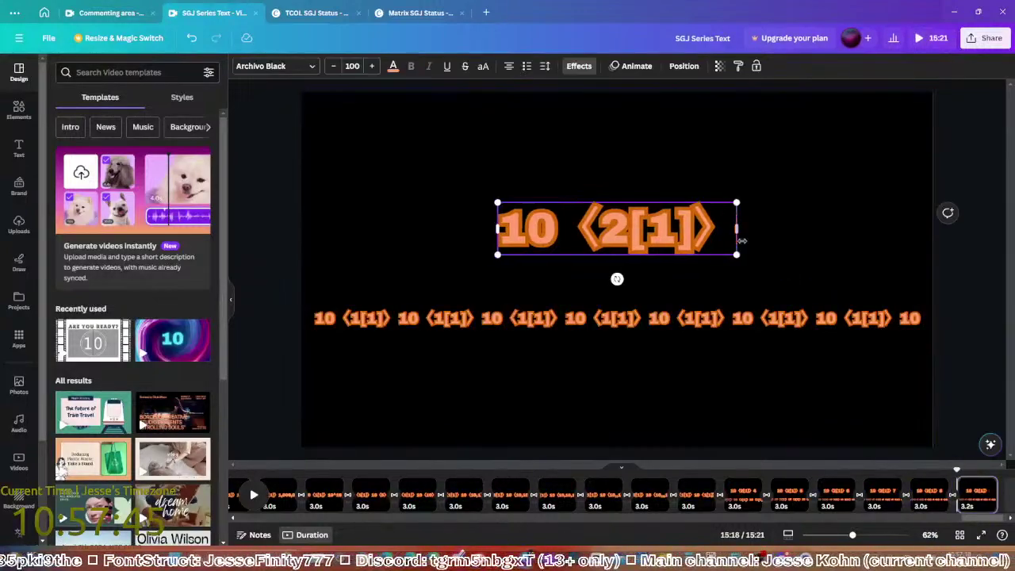
pyautogui.write('9')
pyautogui.click(927, 321)
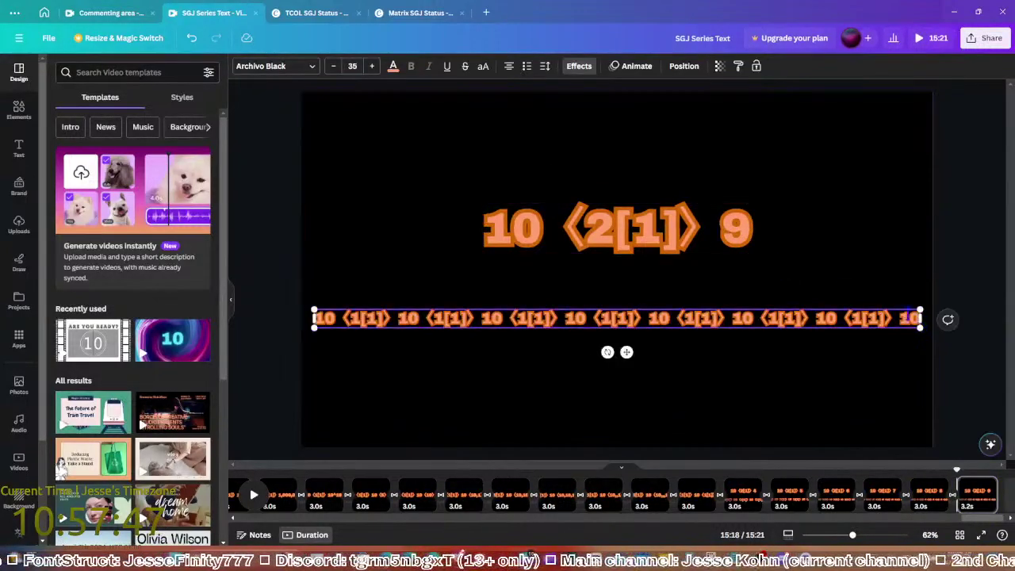
pyautogui.click(333, 67)
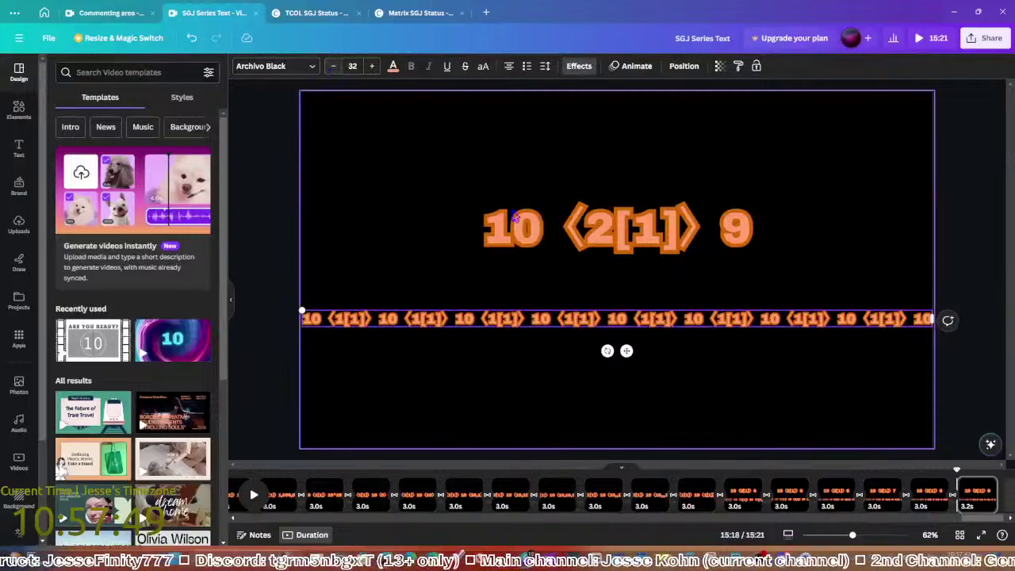
# Duplicate the 10〈2[1]〉9 page, change the copy's upper expression to 10〈2[1]〉10, and append another 〈1[1]〉10 to the lower line
pyautogui.click(981, 474)
pyautogui.click(832, 297)
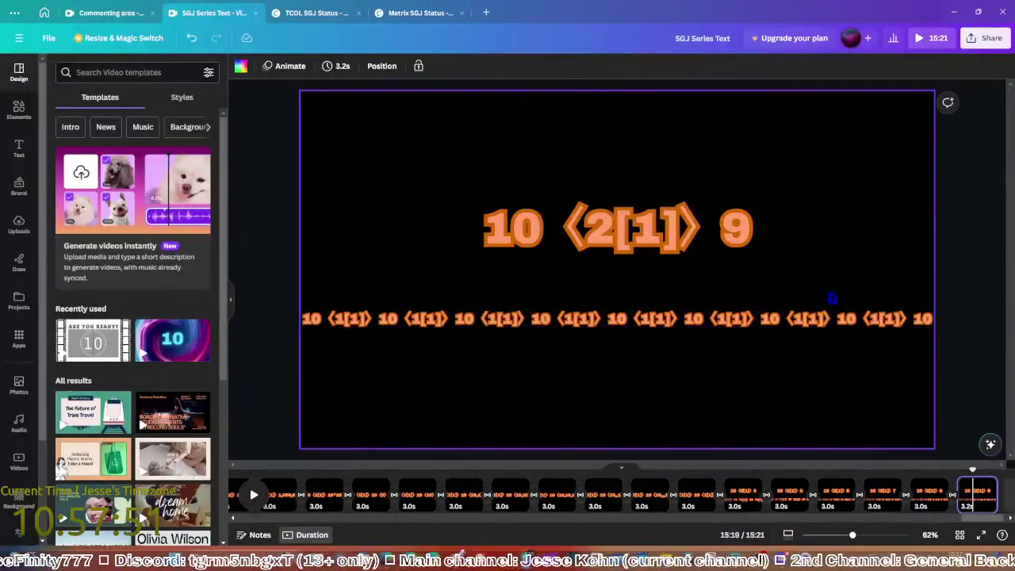
pyautogui.click(748, 231)
pyautogui.doubleClick(747, 231)
pyautogui.write('10')
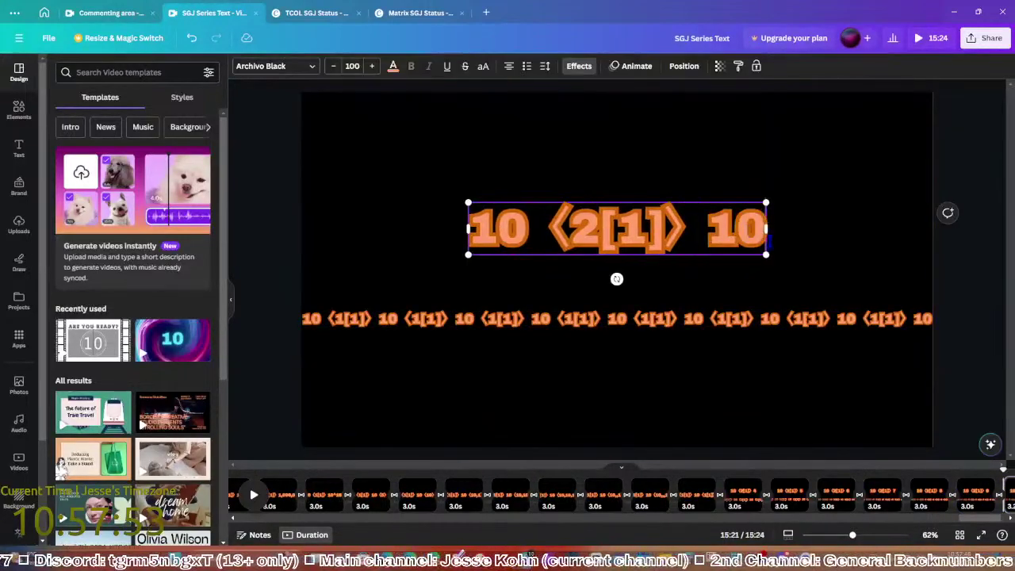
pyautogui.click(927, 321)
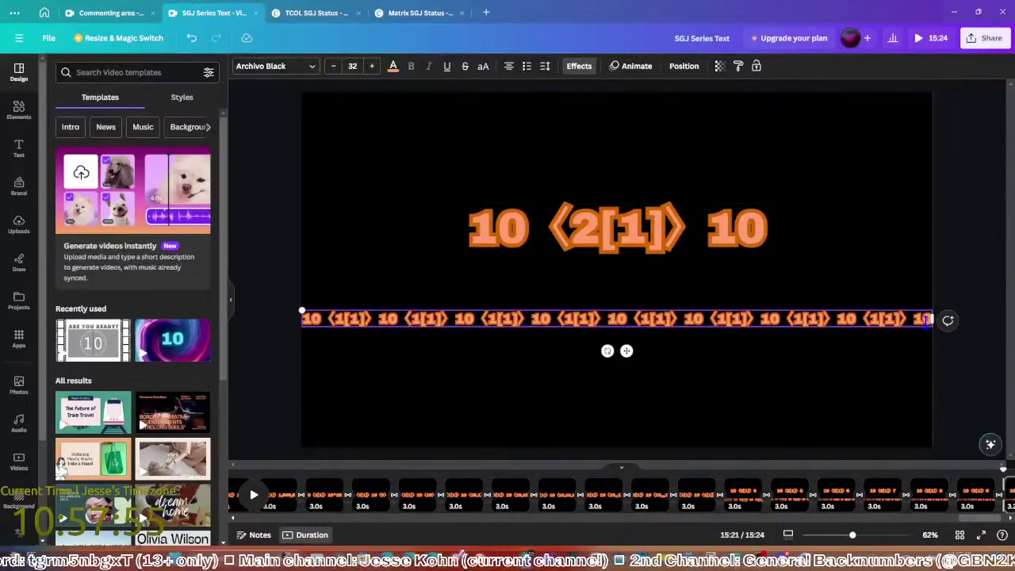
# Reduce the font size of the expanded chain below 10〈2[1]〉10 until it fits on one line
pyautogui.click(333, 67)
pyautogui.click(332, 67)
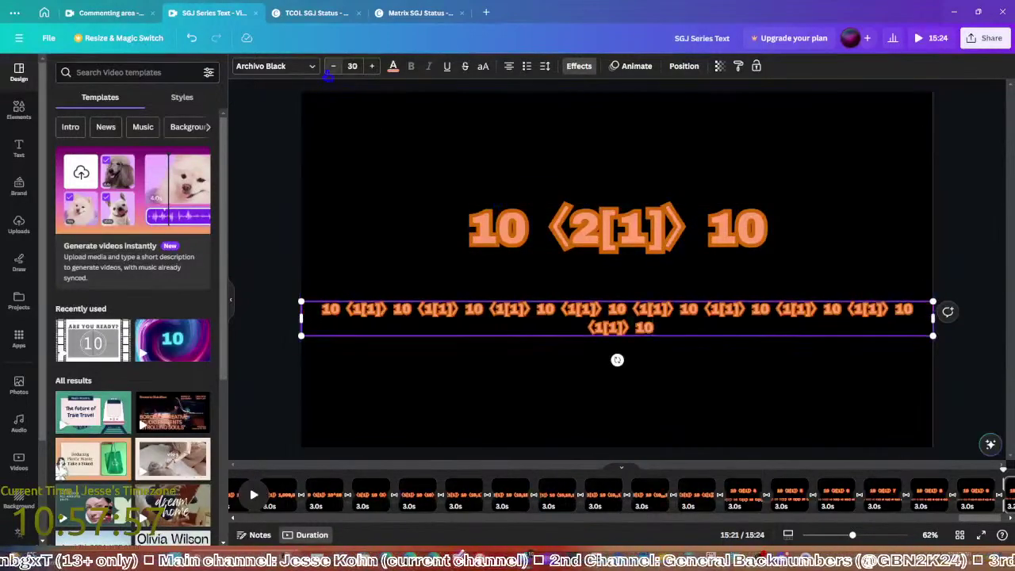
pyautogui.click(333, 67)
pyautogui.click(333, 67)
pyautogui.click(290, 196)
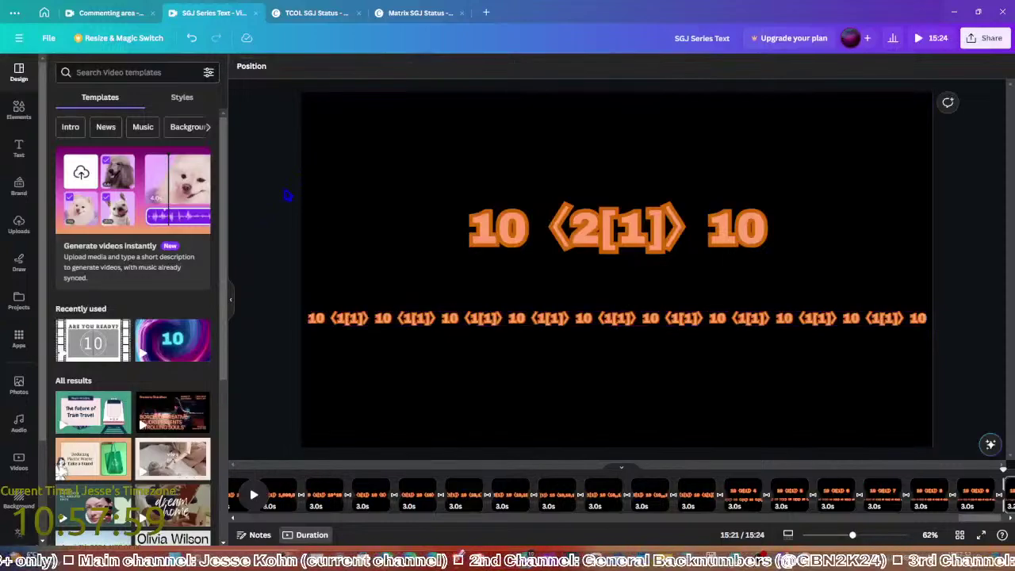
# Change the fill color of both text lines on the 10〈2[1]〉10 page from orange to yellow by shifting the hue
pyautogui.moveTo(403, 199); pyautogui.dragTo(602, 365)
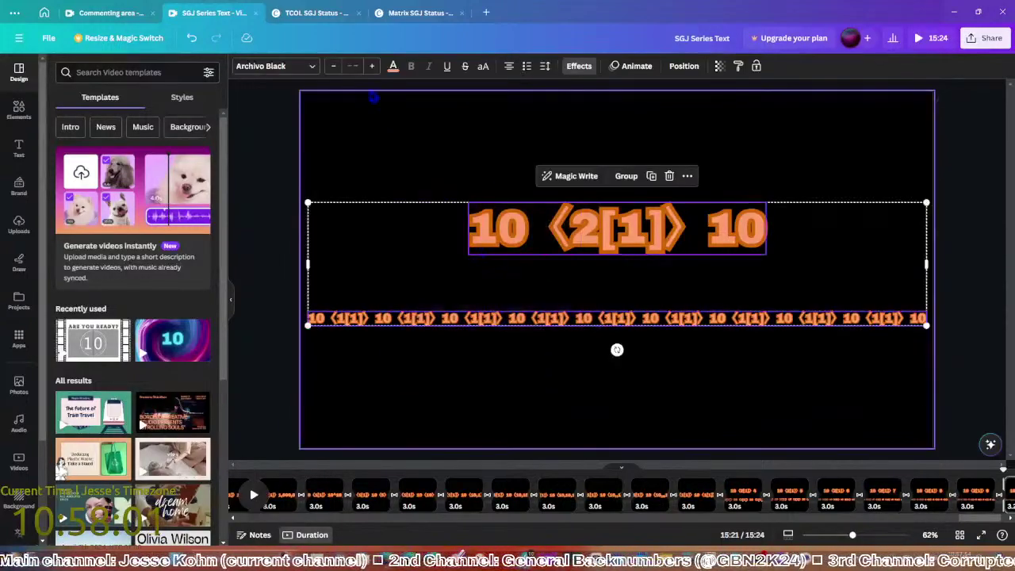
pyautogui.click(393, 66)
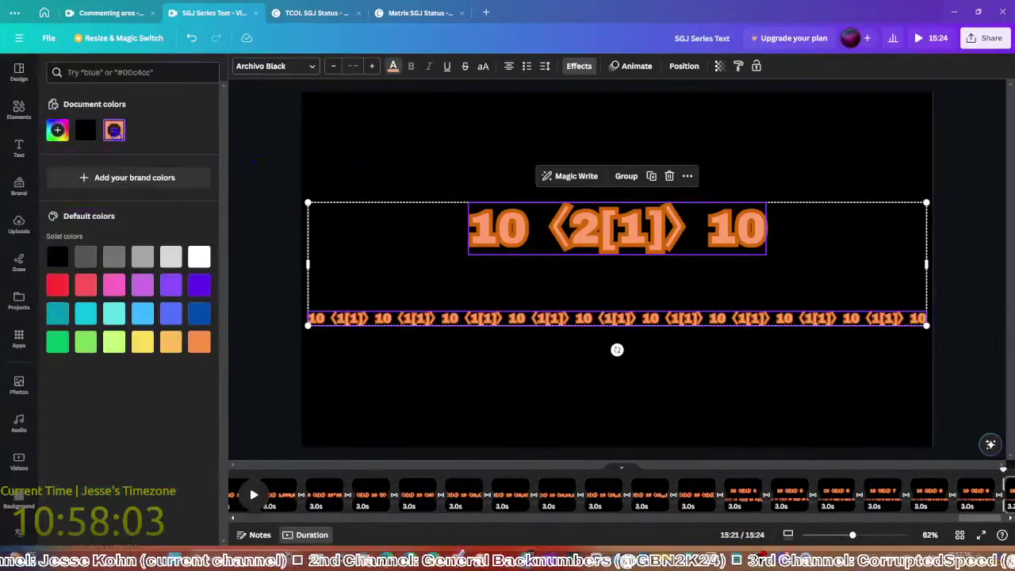
pyautogui.click(57, 130)
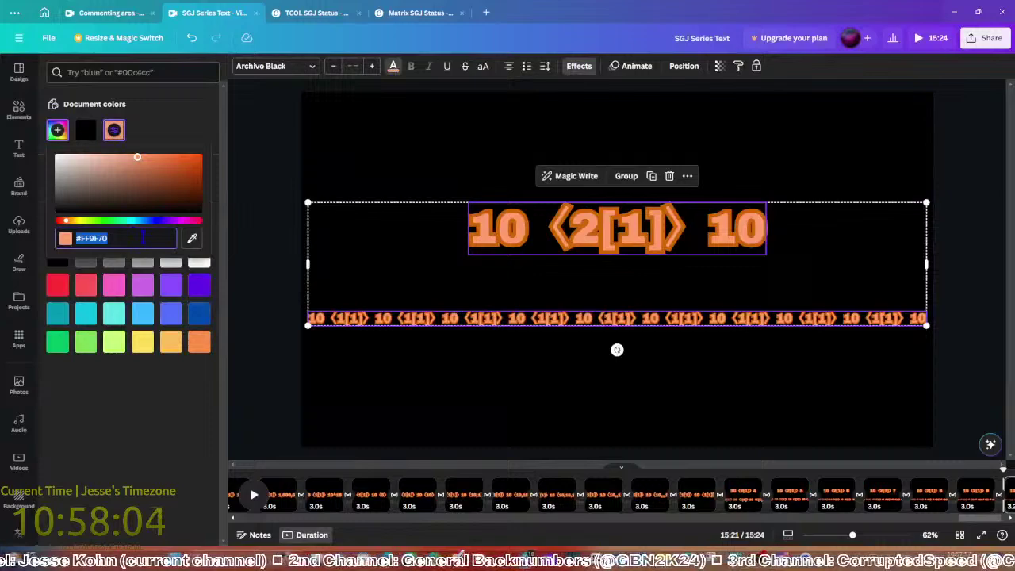
pyautogui.click(76, 222)
pyautogui.click(268, 326)
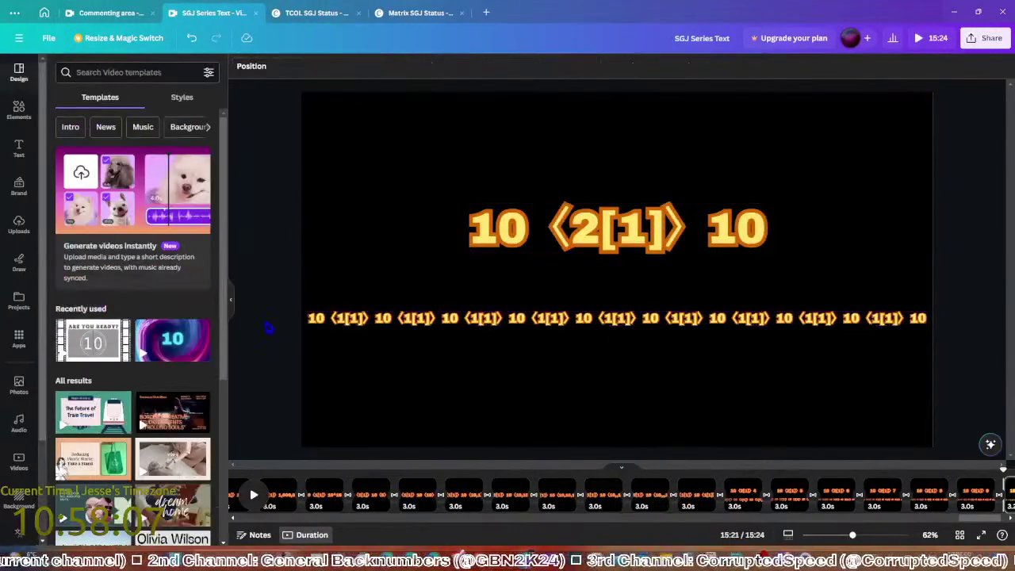
pyautogui.click(273, 329)
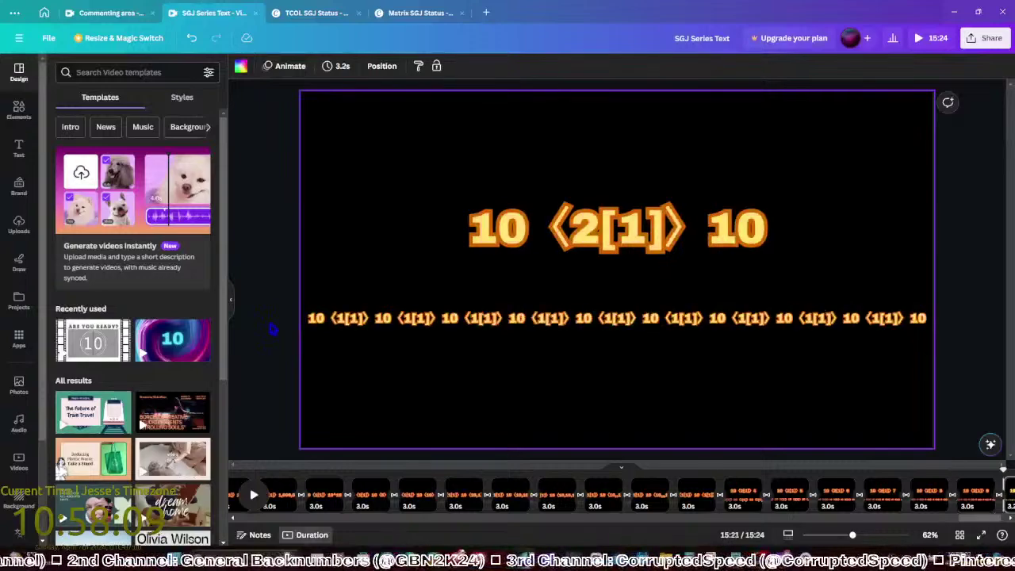
pyautogui.click(248, 282)
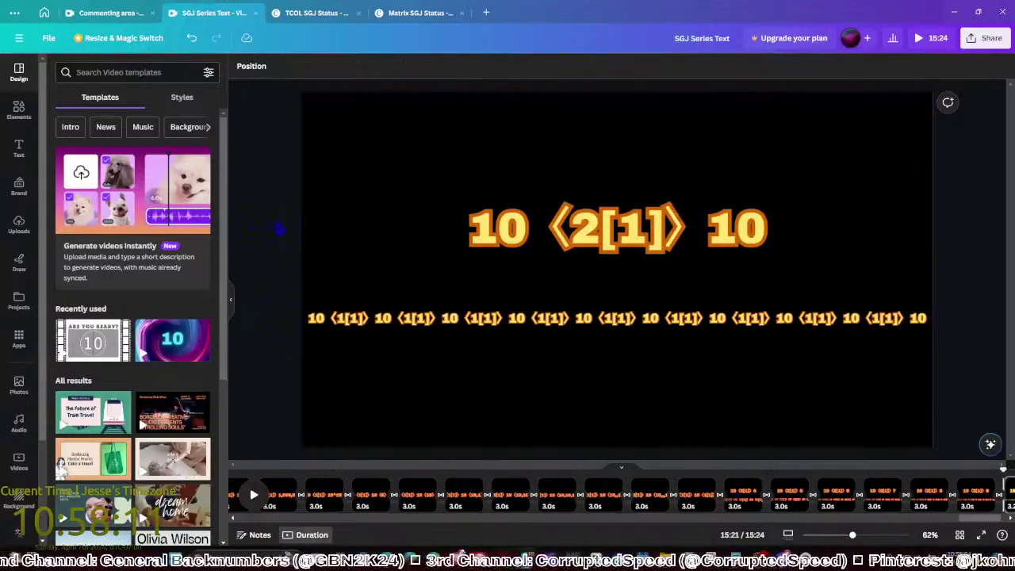
# Download all pages of the design as a 1080p MP4 video
pyautogui.click(48, 37)
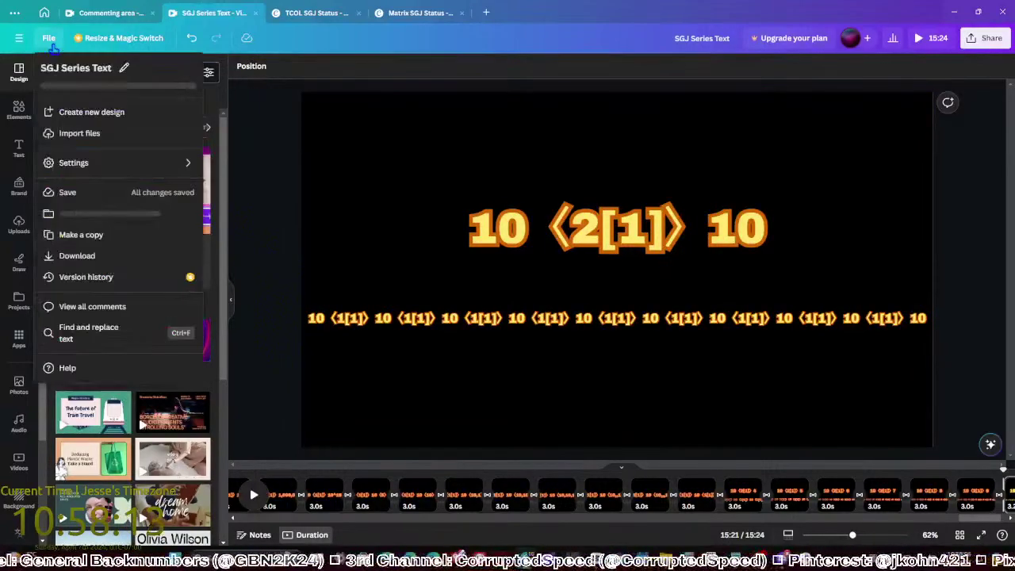
pyautogui.click(112, 262)
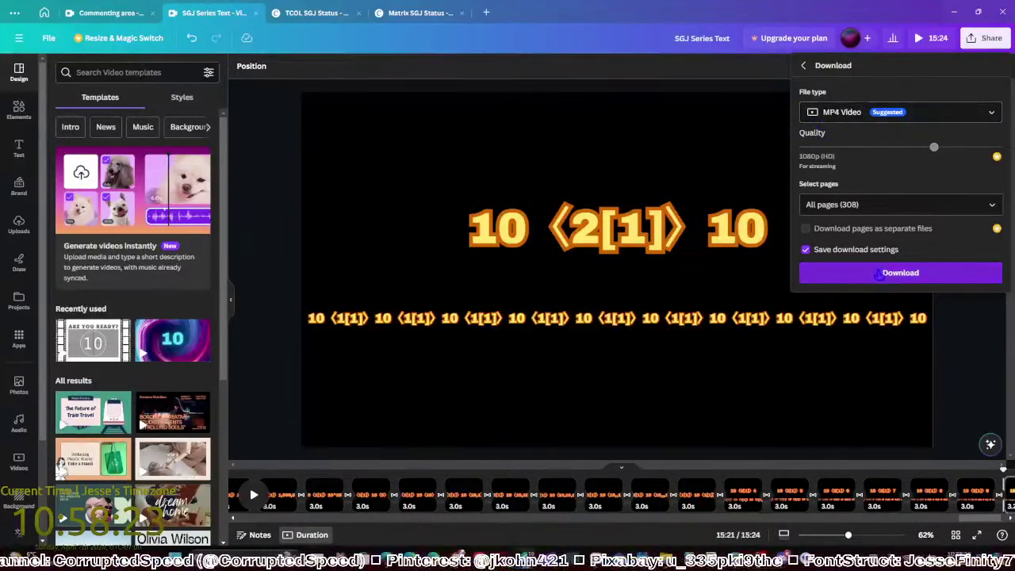
pyautogui.click(879, 274)
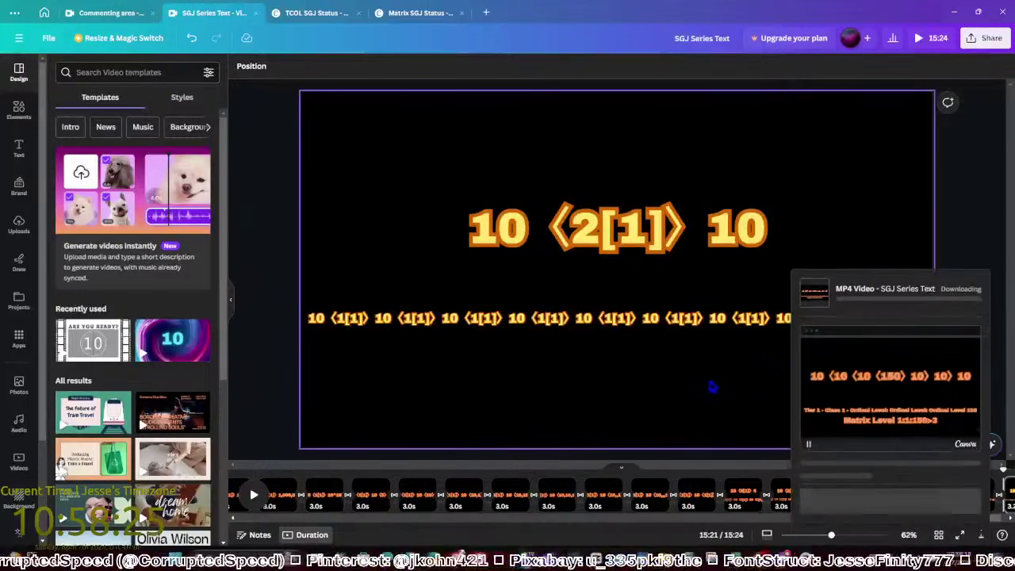
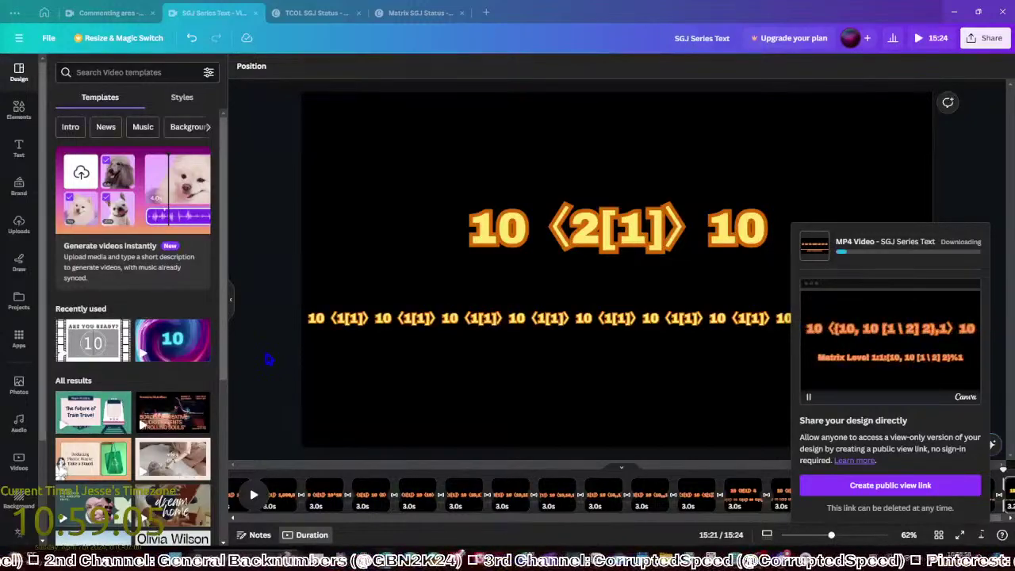
# Choose the New Project Development folder as the save location for the exported video
pyautogui.hotkey('alt', 'Tab')
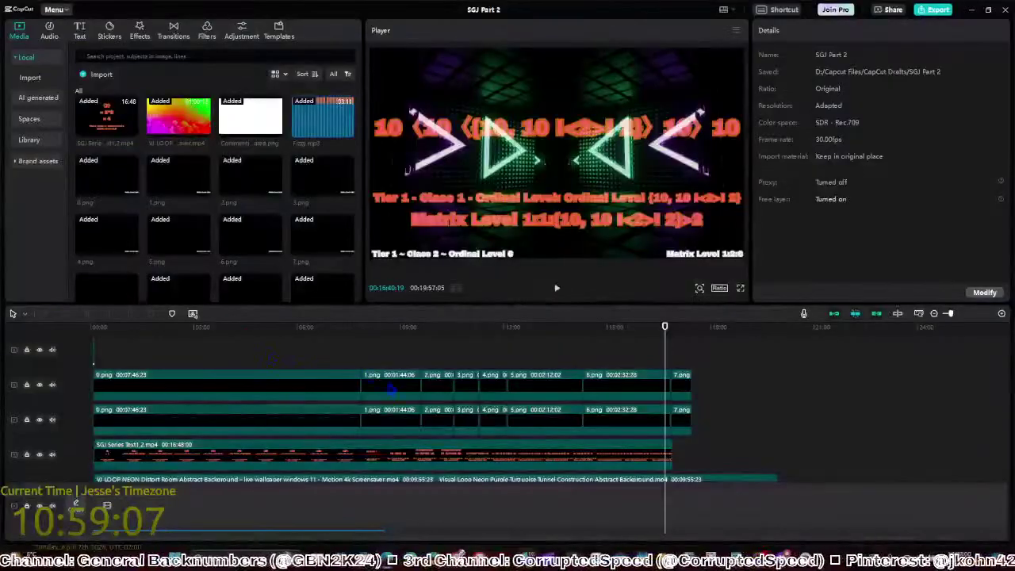
pyautogui.hotkey('alt', 'Tab')
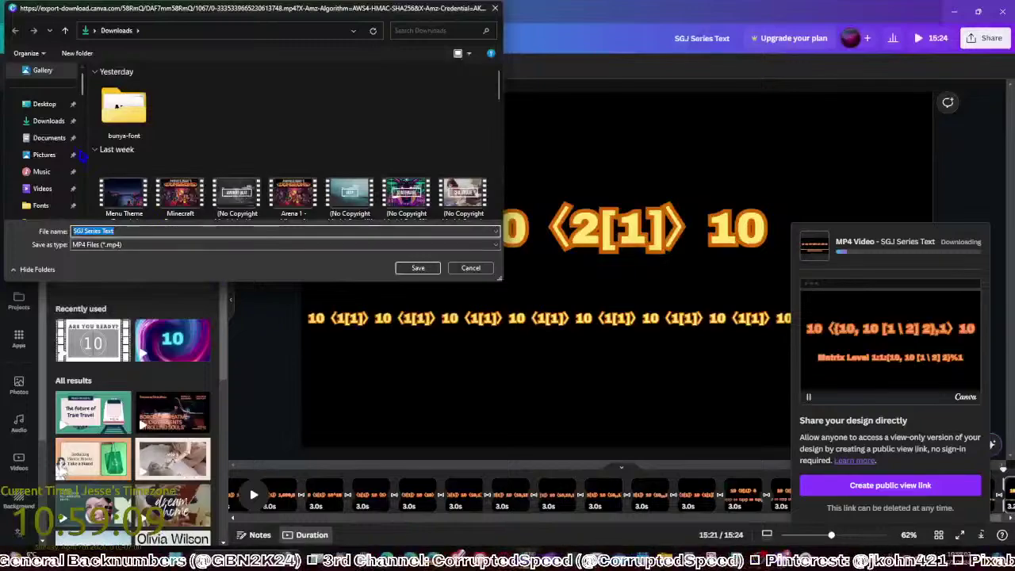
pyautogui.scroll(-2, 28, 155)
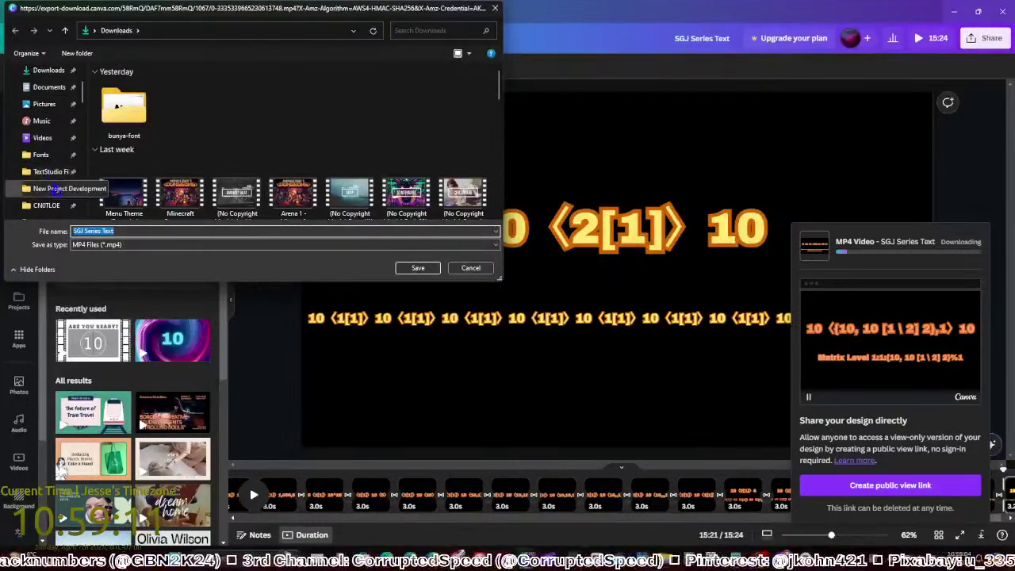
pyautogui.click(56, 190)
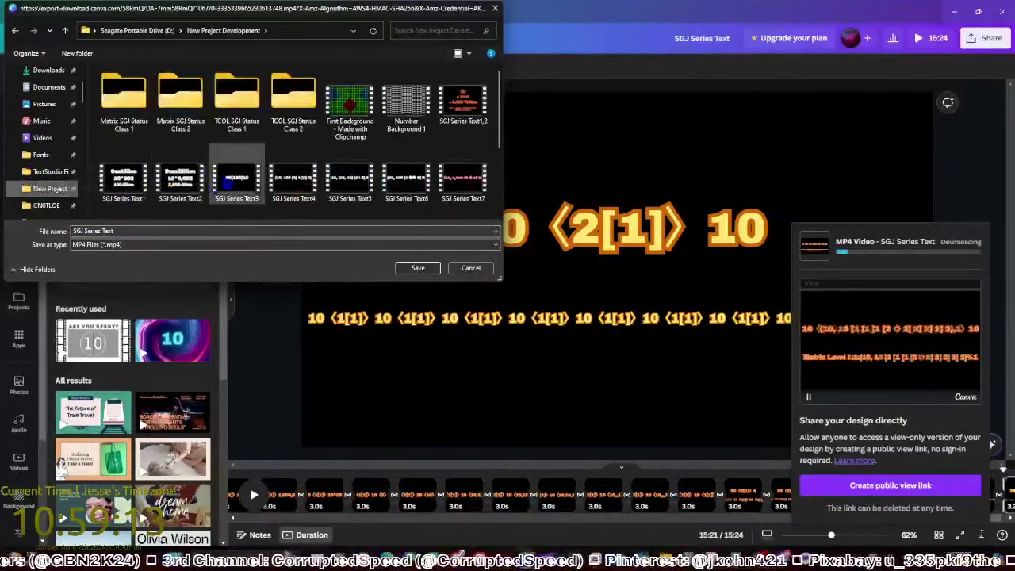
pyautogui.scroll(-3, 236, 187)
pyautogui.scroll(3, 236, 187)
# Name the exported video SGJ Series Text2,2, based on the existing SGJ Series Text1,2 file name, and save it
pyautogui.click(463, 99)
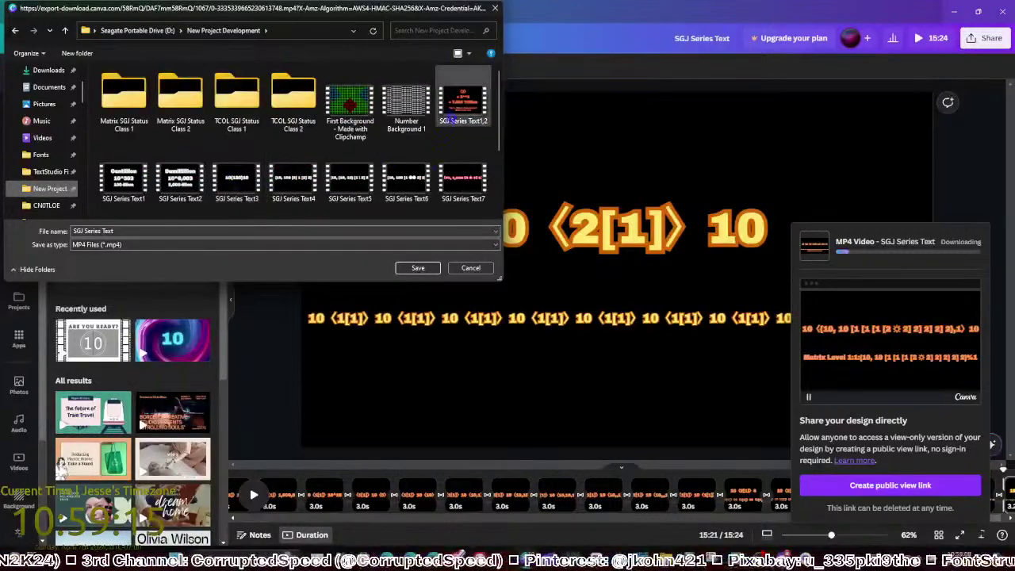
pyautogui.click(142, 231)
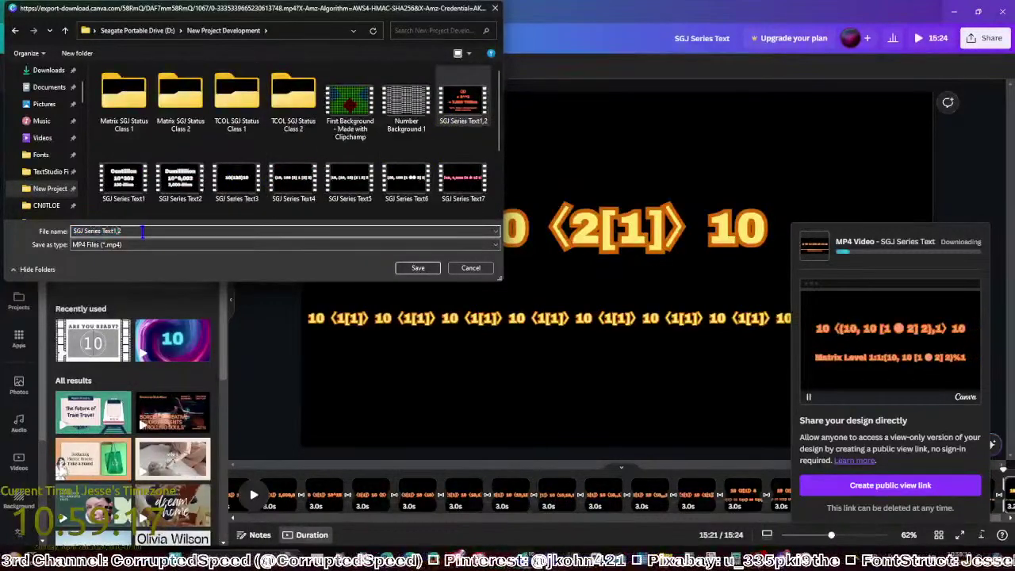
pyautogui.press('BackSpace')
pyautogui.press('BackSpace')
pyautogui.press('BackSpace')
pyautogui.write('2,2')
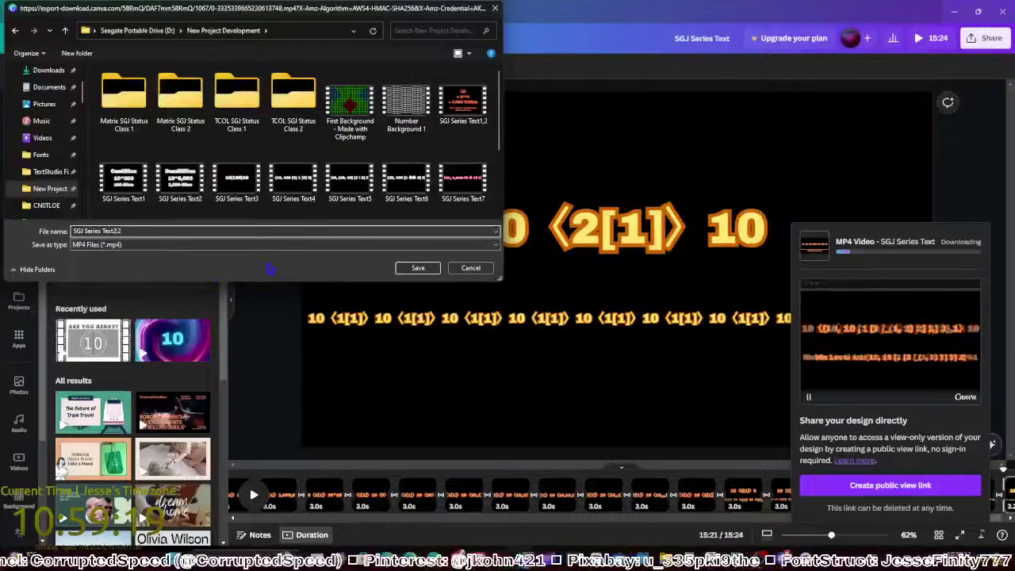
pyautogui.click(418, 268)
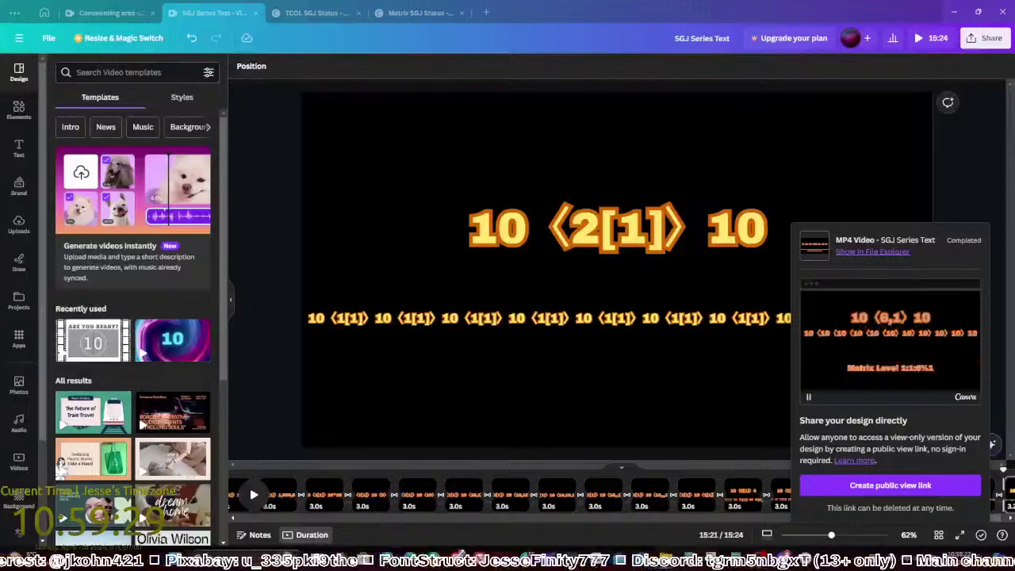
# Dismiss the download notice and switch to the SGJ Part 2 project in CapCut
pyautogui.click(283, 376)
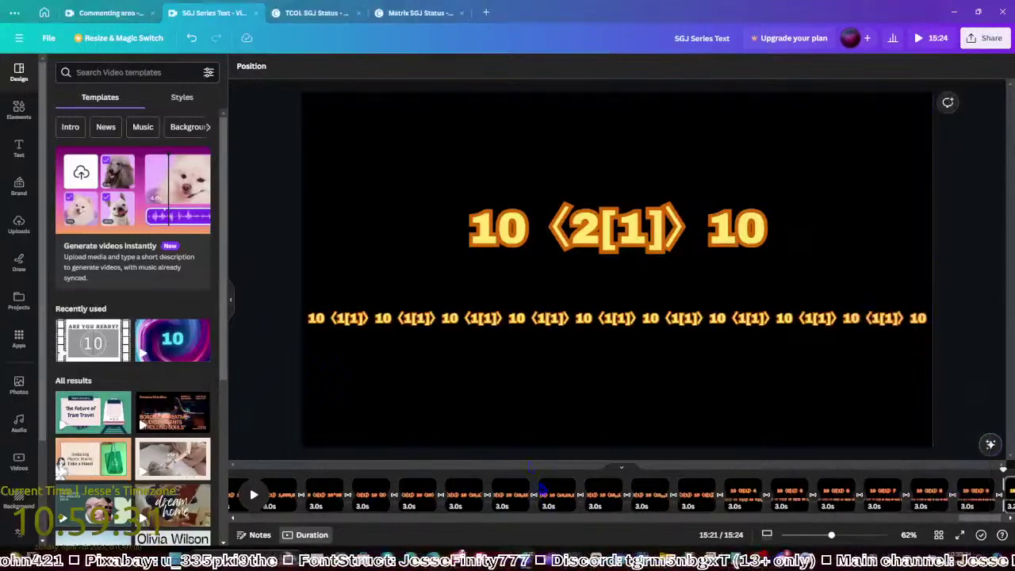
pyautogui.hotkey('alt', 'Tab')
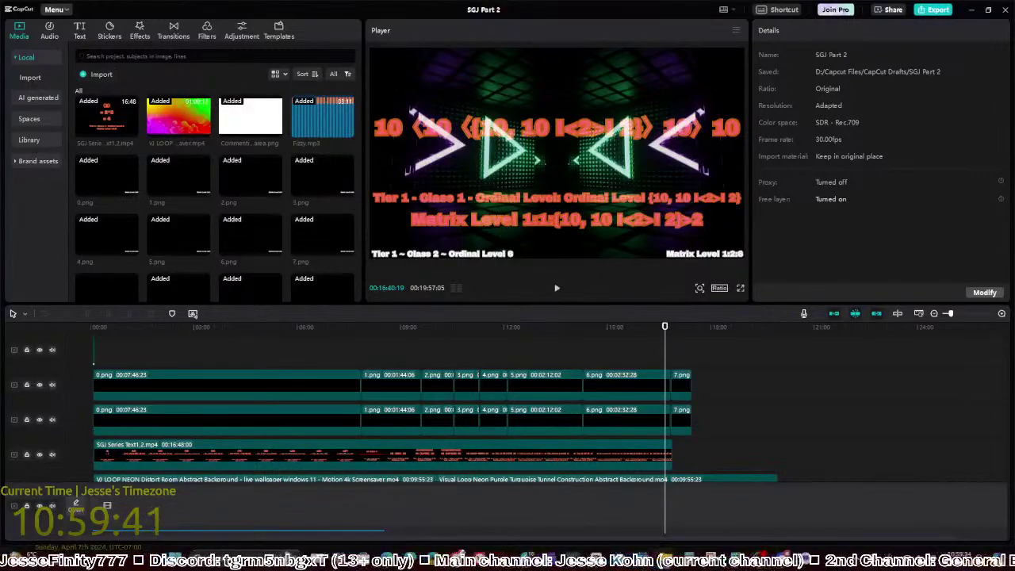
# Import SGJ Series Text2,2.mp4 and place it directly after SGJ Series Text1,2.mp4 on the same timeline track
pyautogui.moveTo(198, 407); pyautogui.dragTo(258, 270)
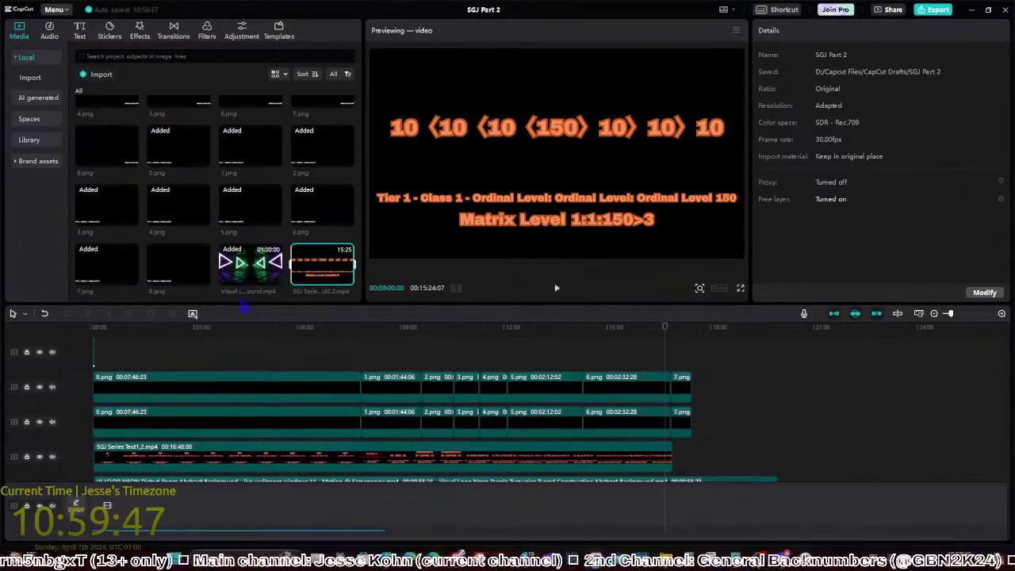
pyautogui.moveTo(322, 268); pyautogui.dragTo(676, 462)
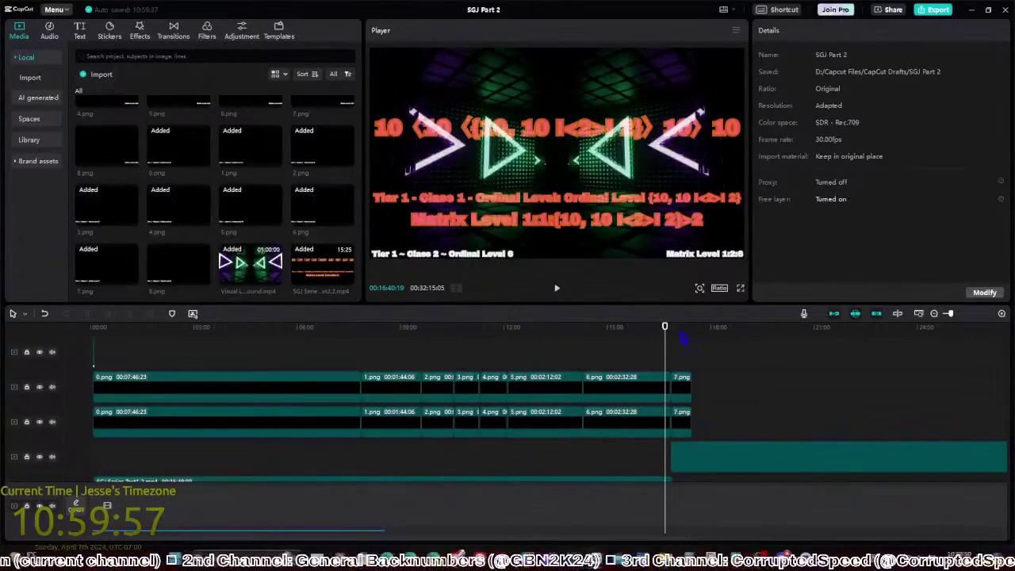
pyautogui.click(678, 399)
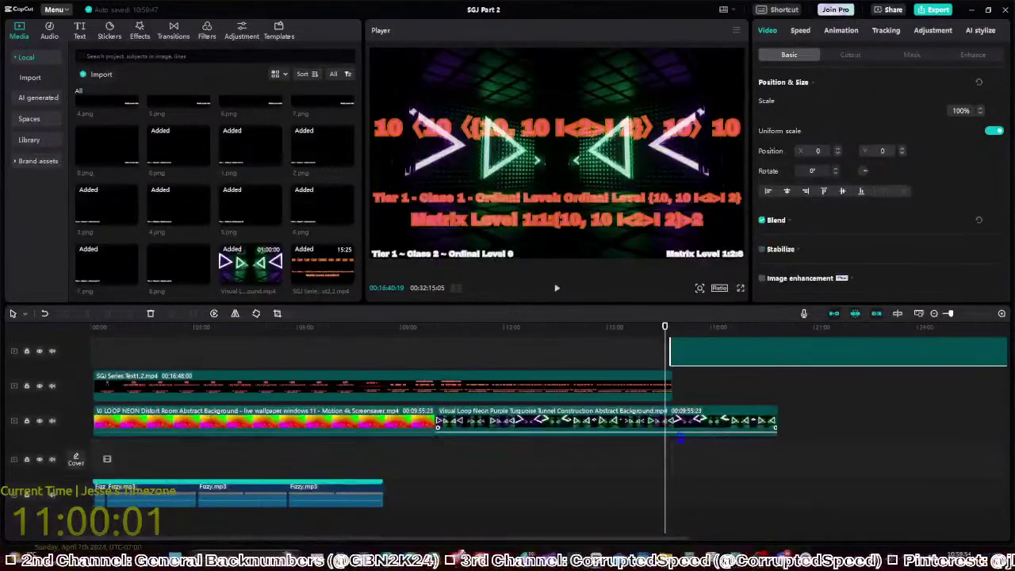
pyautogui.scroll(2, 681, 438)
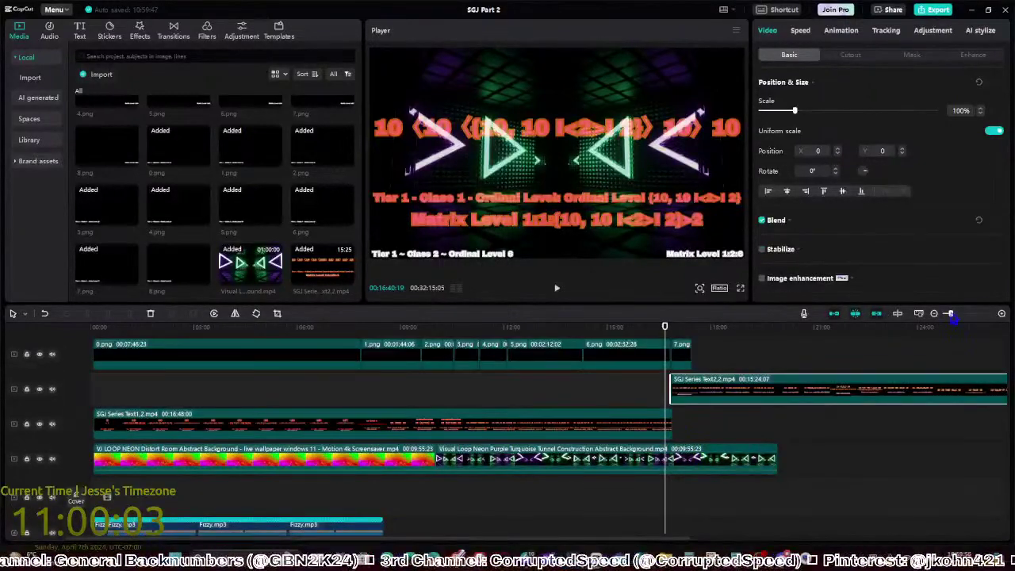
pyautogui.moveTo(951, 315); pyautogui.dragTo(953, 314)
pyautogui.moveTo(704, 401); pyautogui.dragTo(705, 433)
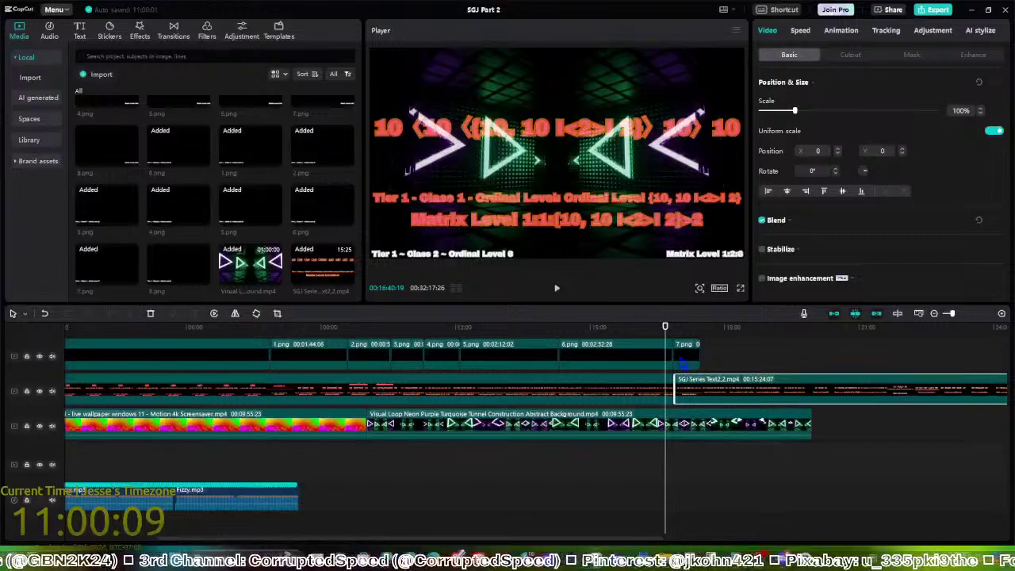
# Set the blend mode of the SGJ Series Text2,2.mp4 clip to Screen
pyautogui.click(675, 342)
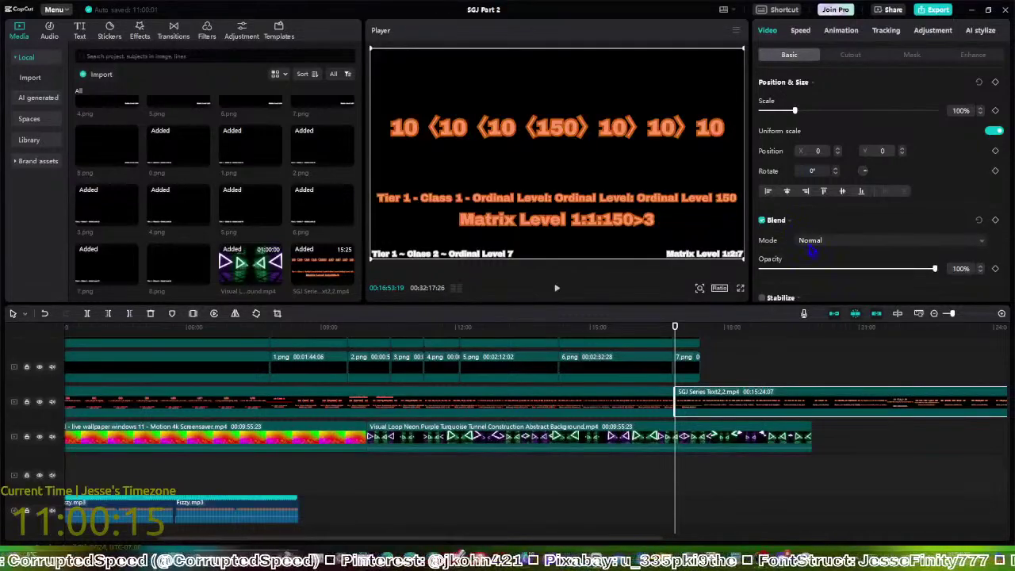
pyautogui.click(812, 244)
pyautogui.click(818, 291)
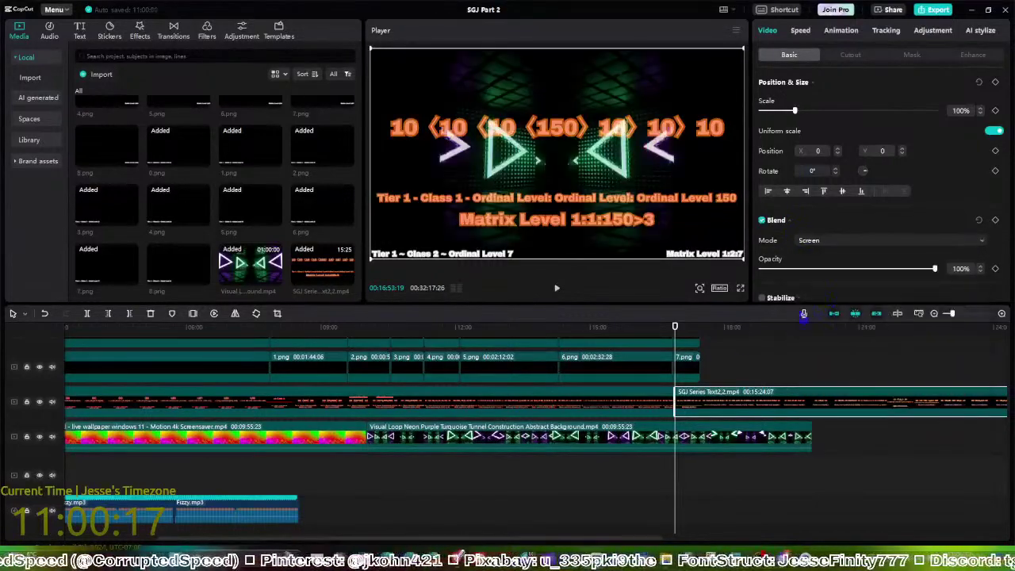
# Play back the timeline briefly from about 00:17:15 to check the new text over the neon background
pyautogui.click(713, 369)
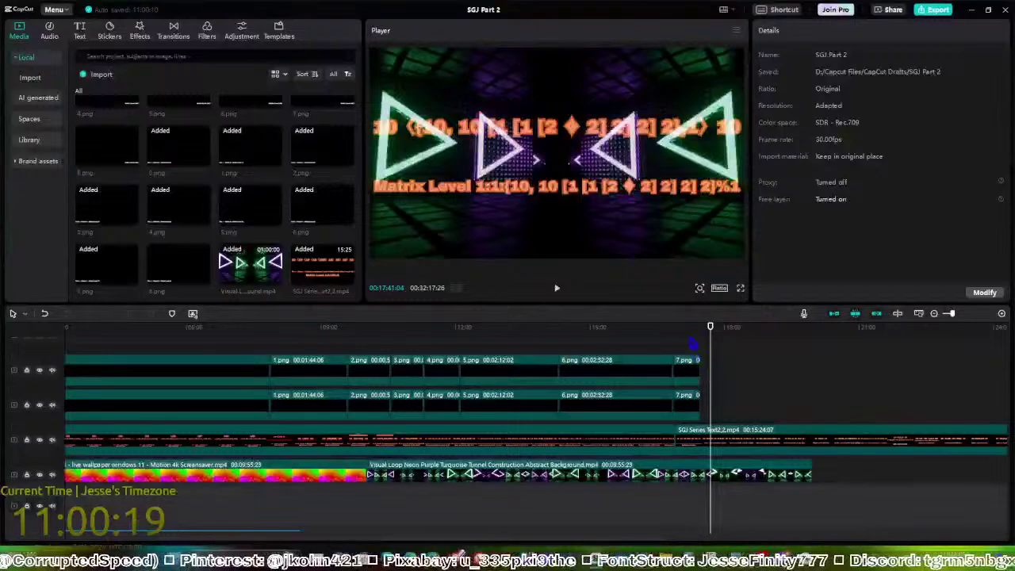
pyautogui.click(691, 343)
pyautogui.press('space')
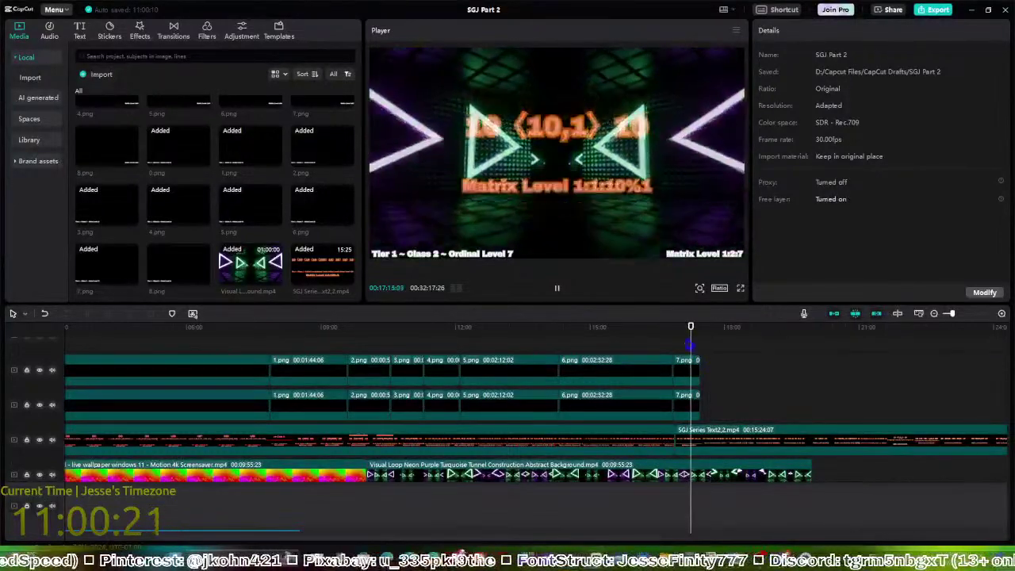
pyautogui.press('space')
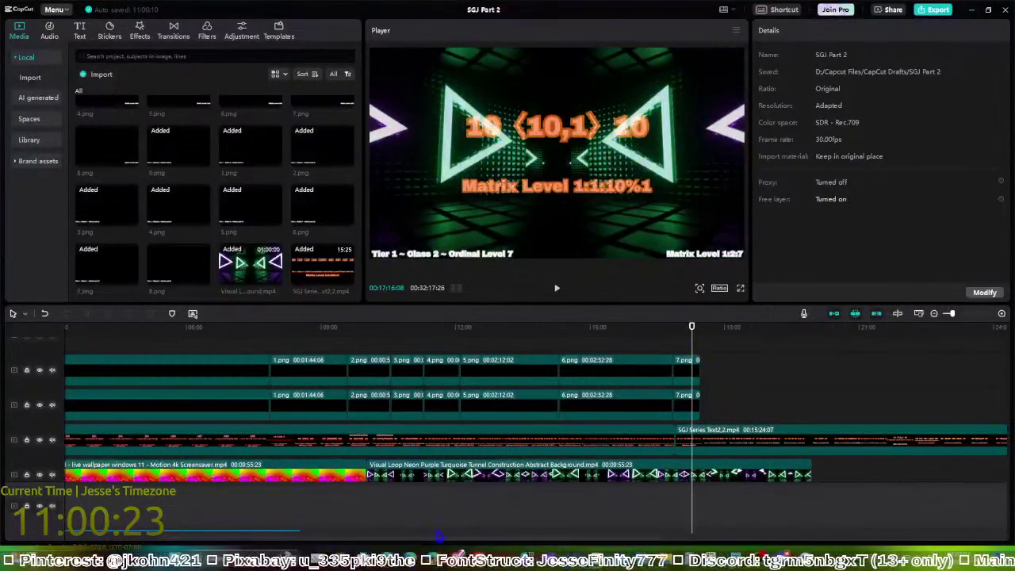
# Extend both 7.png overlay clips to about 00:03:24 and split them at 00:19:50:29
pyautogui.moveTo(442, 539); pyautogui.dragTo(578, 540)
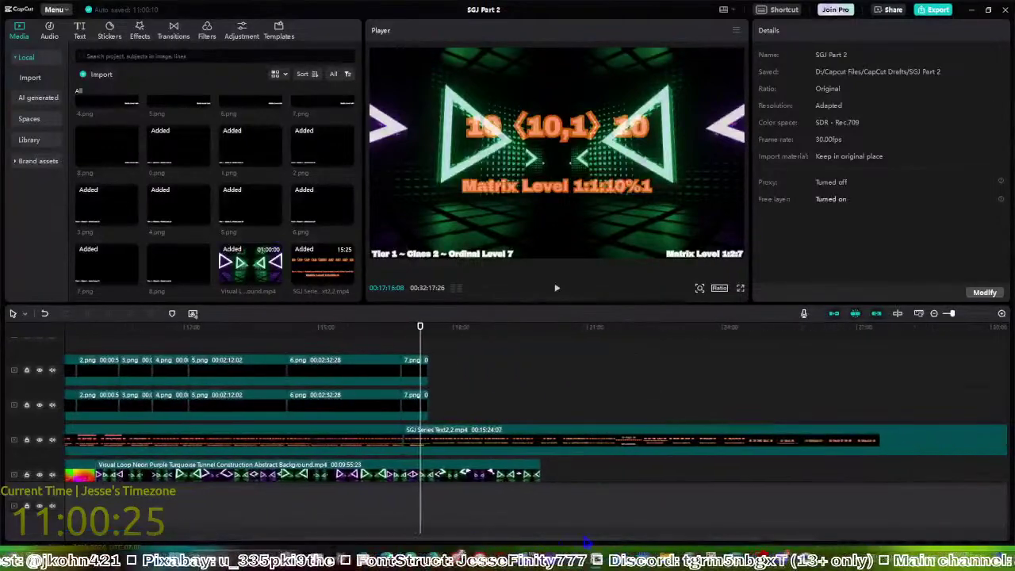
pyautogui.click(470, 374)
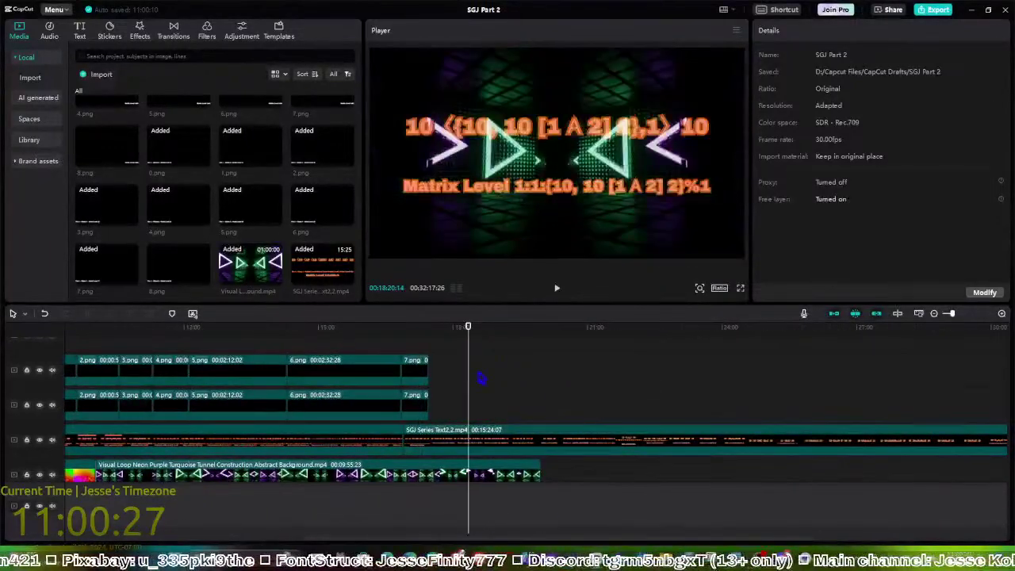
pyautogui.moveTo(476, 387); pyautogui.dragTo(532, 411)
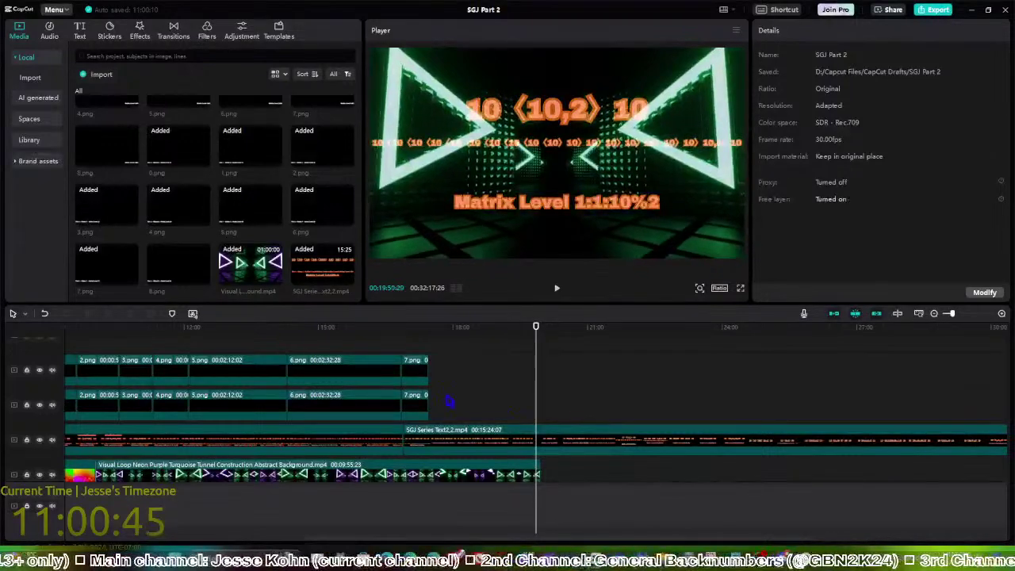
pyautogui.moveTo(449, 403); pyautogui.dragTo(556, 369)
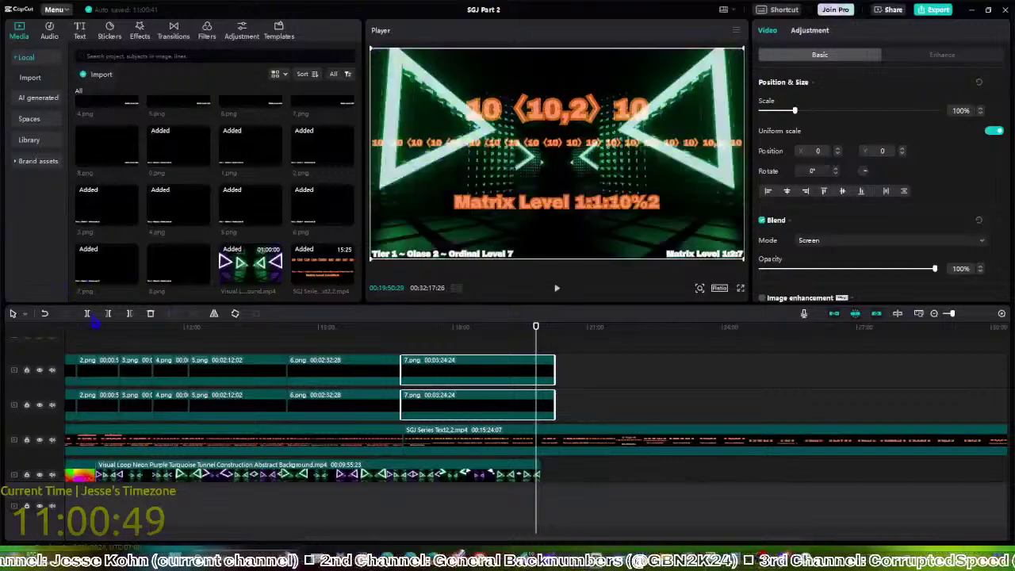
pyautogui.hotkey('ctrl', 'b')
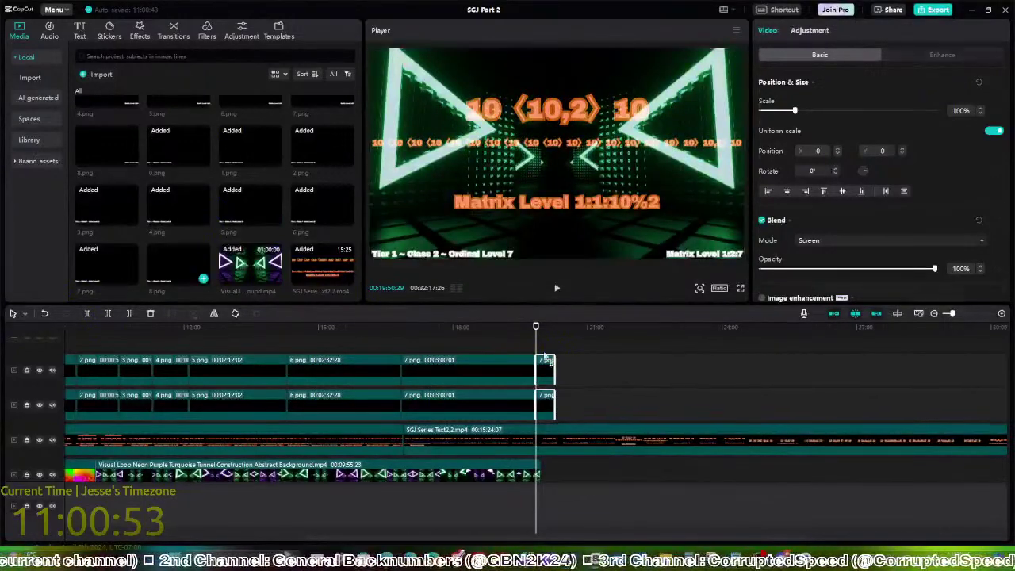
pyautogui.moveTo(181, 270); pyautogui.dragTo(550, 359)
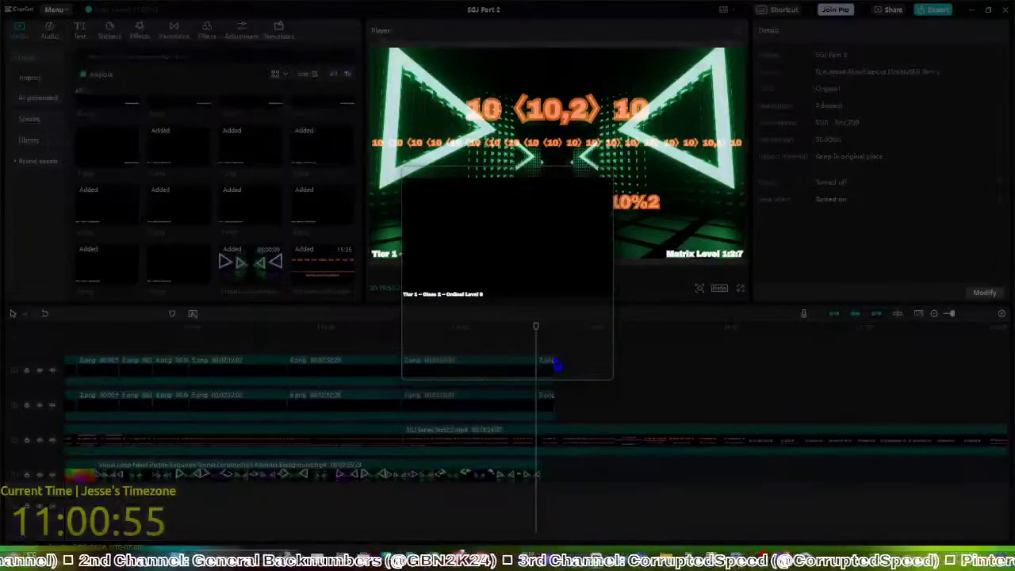
pyautogui.click(540, 364)
pyautogui.click(515, 369)
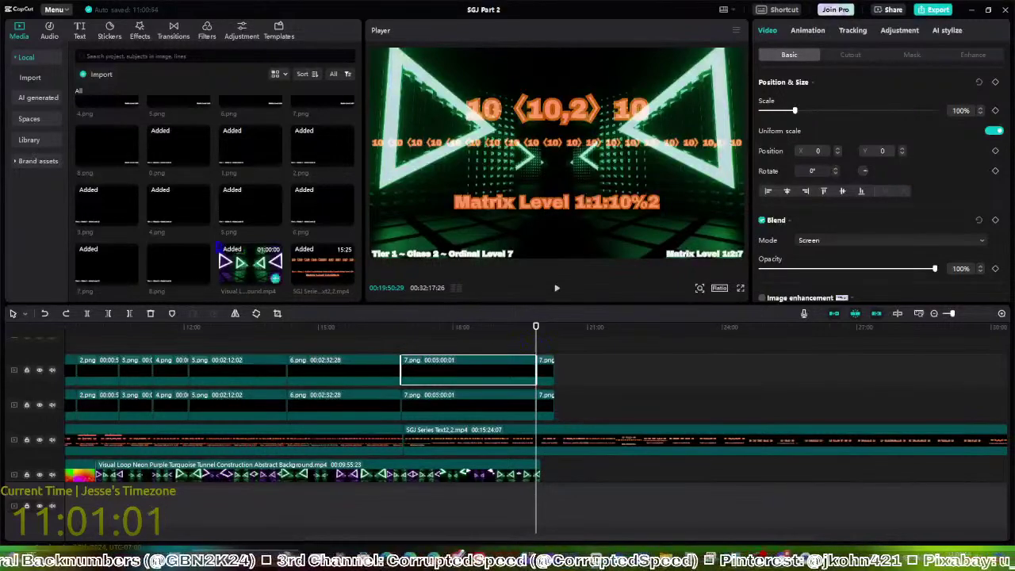
# Replace the split-off ends of both 7.png overlays with the two 8.png images, keeping the original video effect
pyautogui.moveTo(189, 266); pyautogui.dragTo(544, 408)
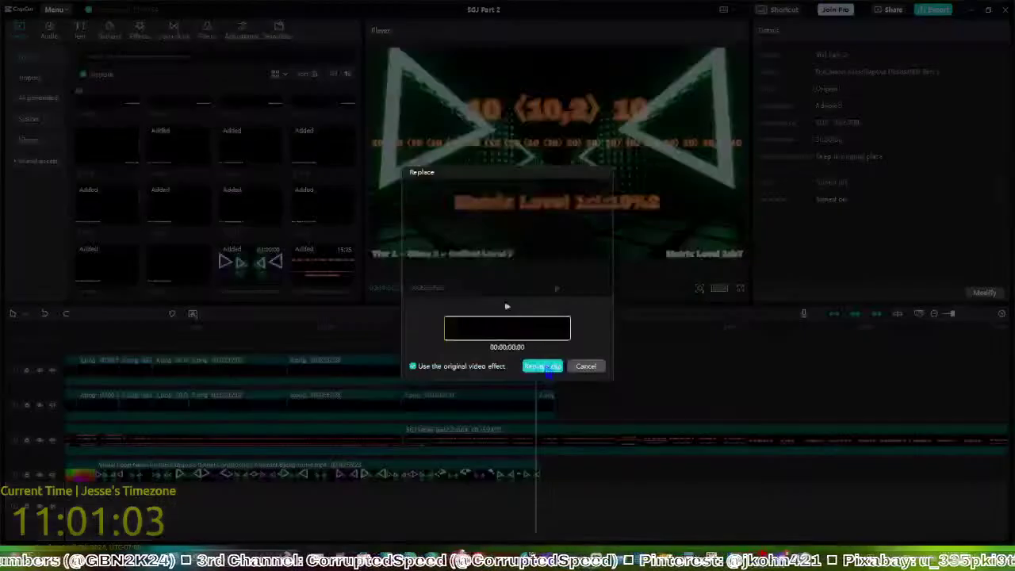
pyautogui.click(542, 364)
pyautogui.moveTo(116, 161); pyautogui.dragTo(555, 342)
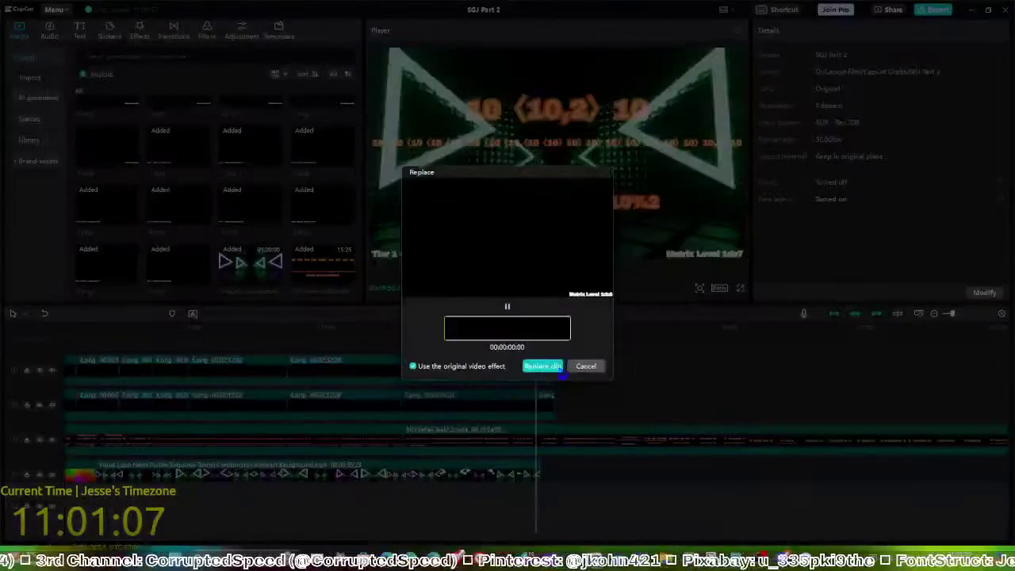
pyautogui.click(544, 364)
# Paste a copy of the Visual Loop Neon Purple Turquoise Tunnel background clip directly after the existing one, at 00:19:57:05
pyautogui.click(541, 350)
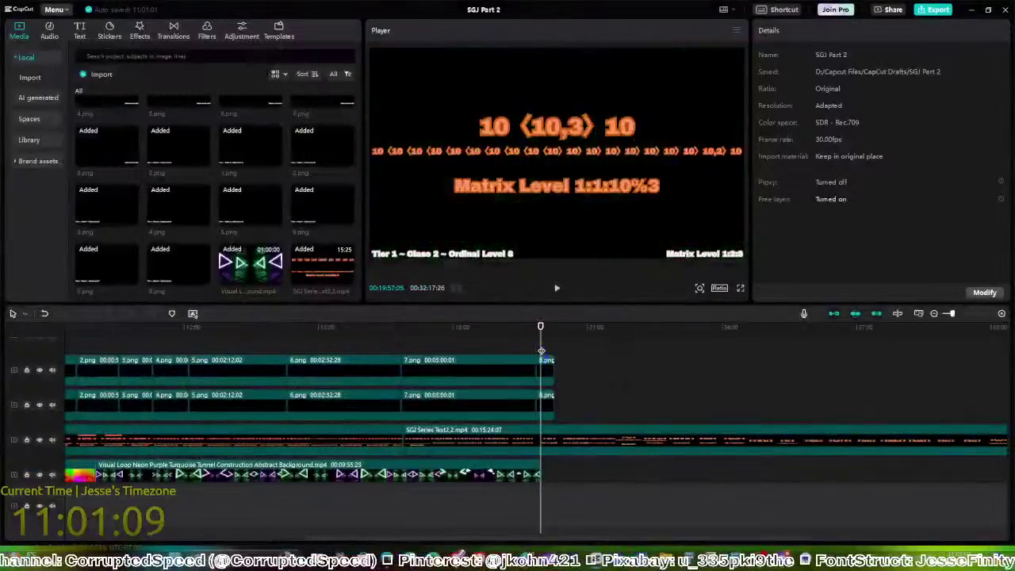
pyautogui.scroll(-2, 565, 395)
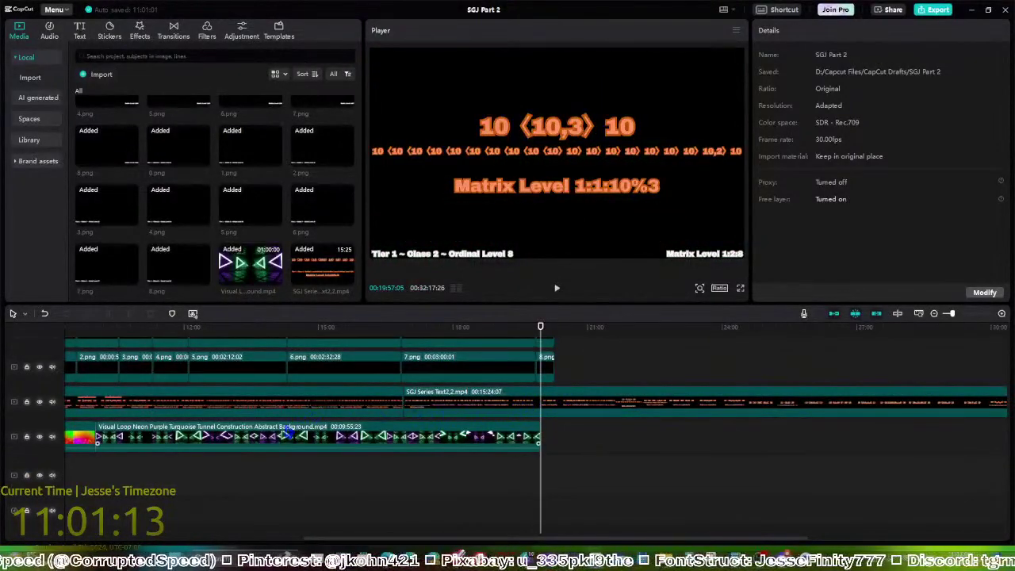
pyautogui.click(431, 445)
pyautogui.hotkey('ctrl', 'v')
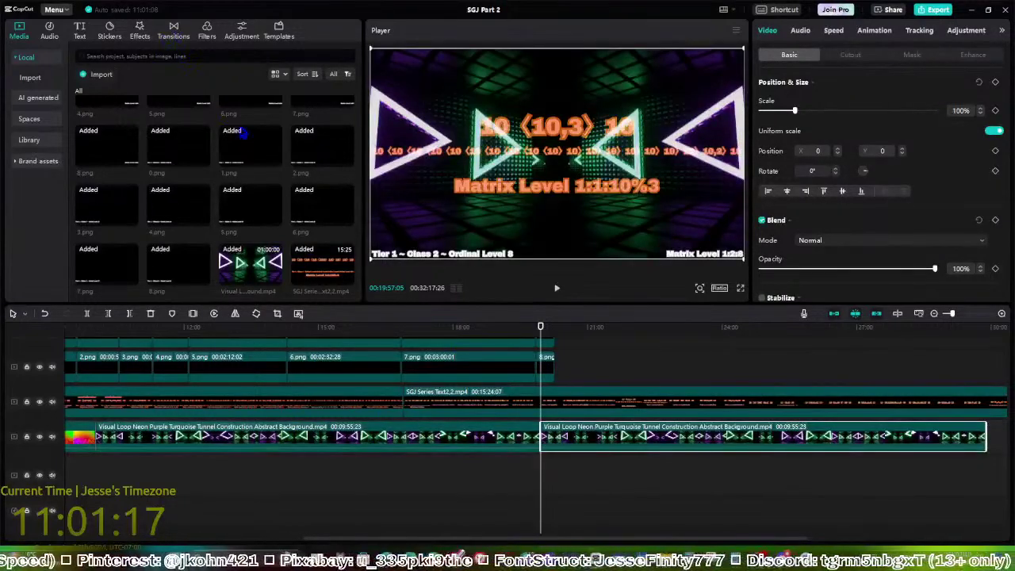
# Find the Dissolve transition, add it between the two Visual Loop Neon background clips, and set its duration to 1.1 s
pyautogui.click(174, 30)
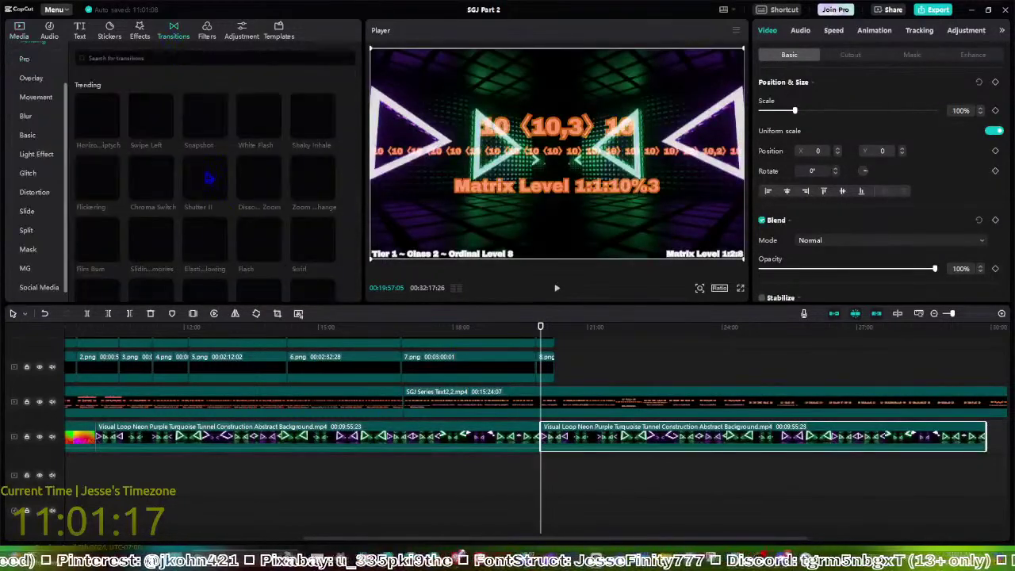
pyautogui.click(139, 60)
pyautogui.write('dissolv')
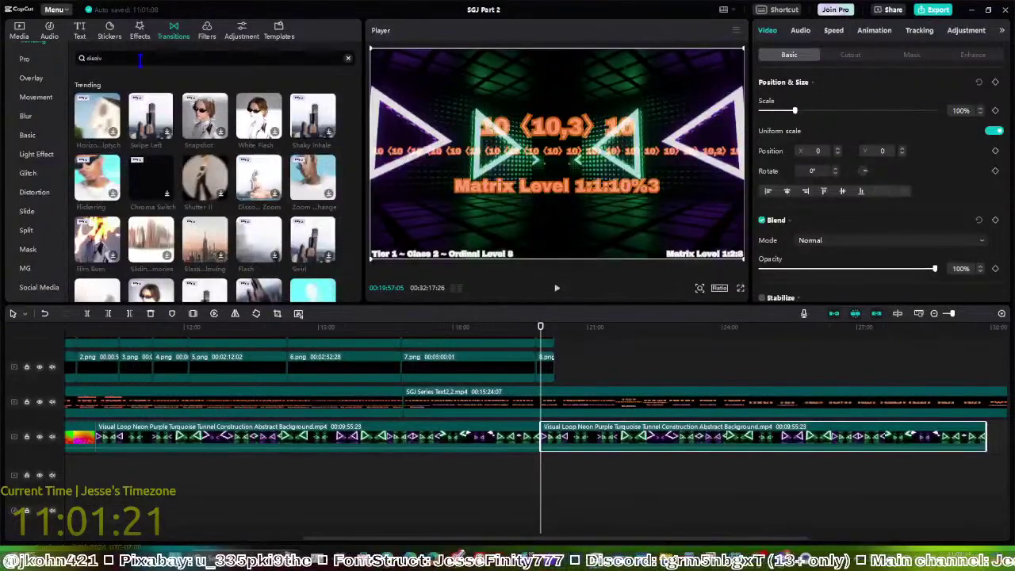
pyautogui.write('e')
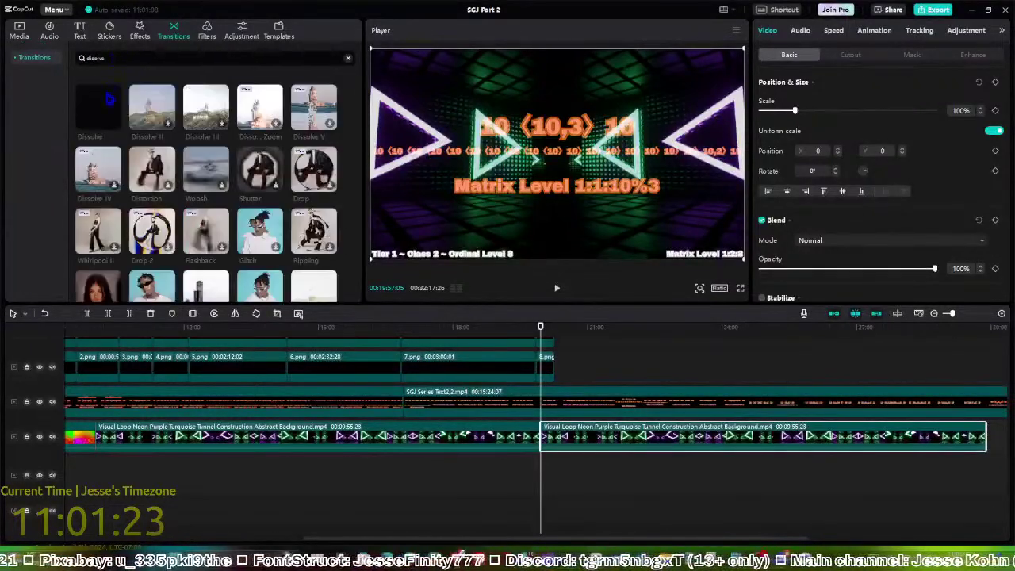
pyautogui.click(611, 371)
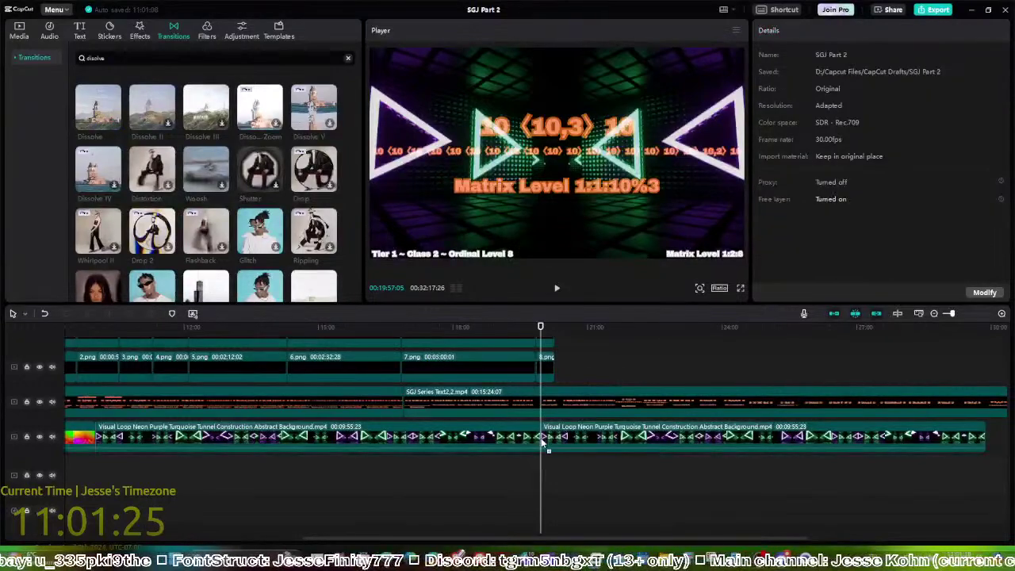
pyautogui.moveTo(544, 444); pyautogui.dragTo(544, 445)
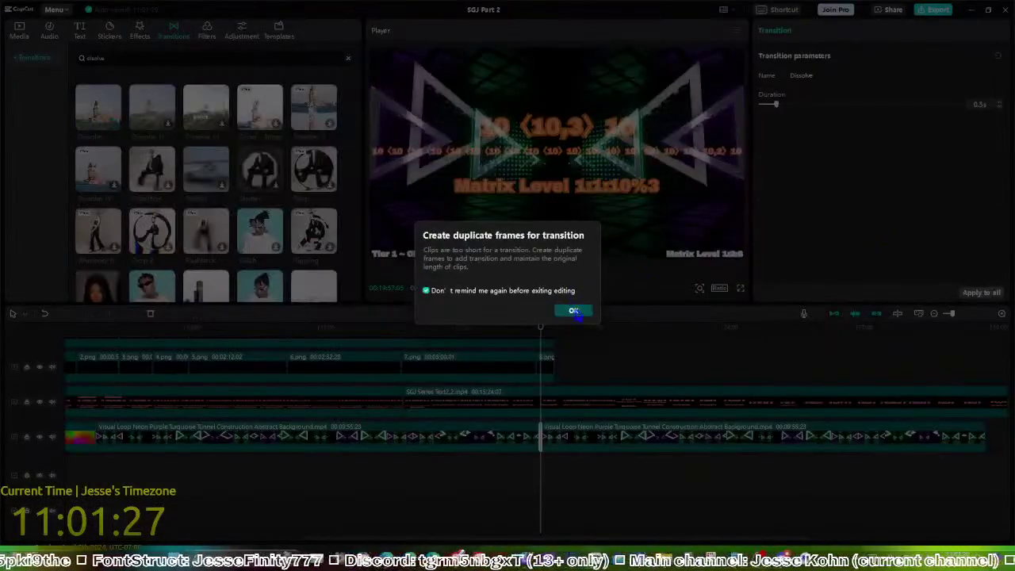
pyautogui.click(575, 311)
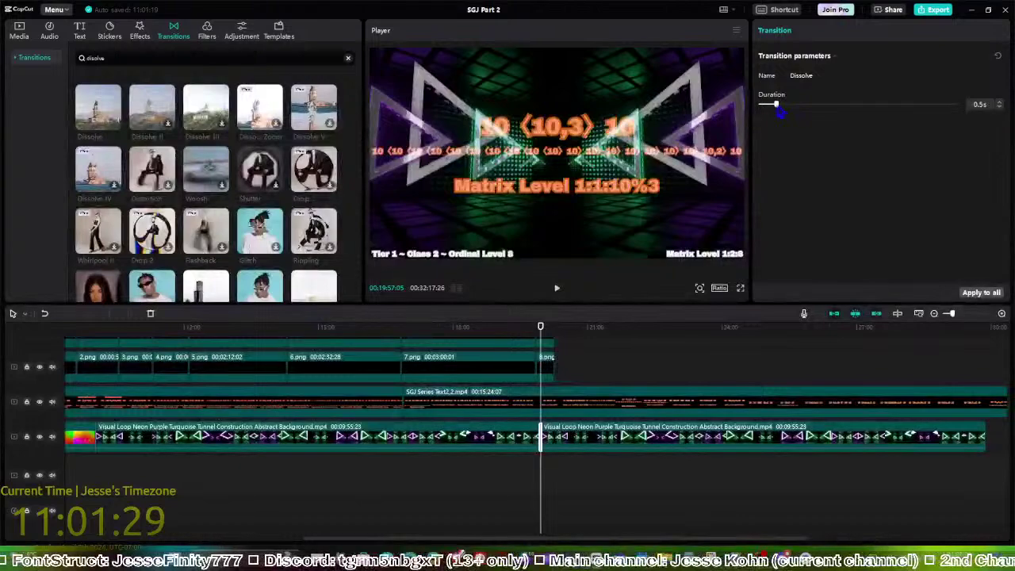
pyautogui.moveTo(790, 108); pyautogui.dragTo(793, 108)
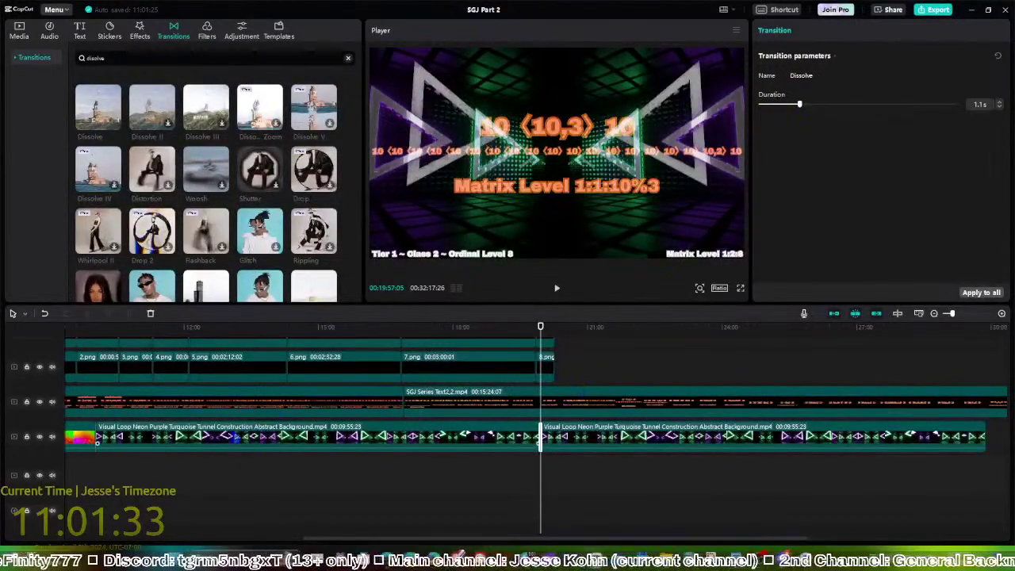
# Add a 0.9 s Dissolve transition between the VJ LOOP NEON background clip and the first Visual Loop clip
pyautogui.click(93, 439)
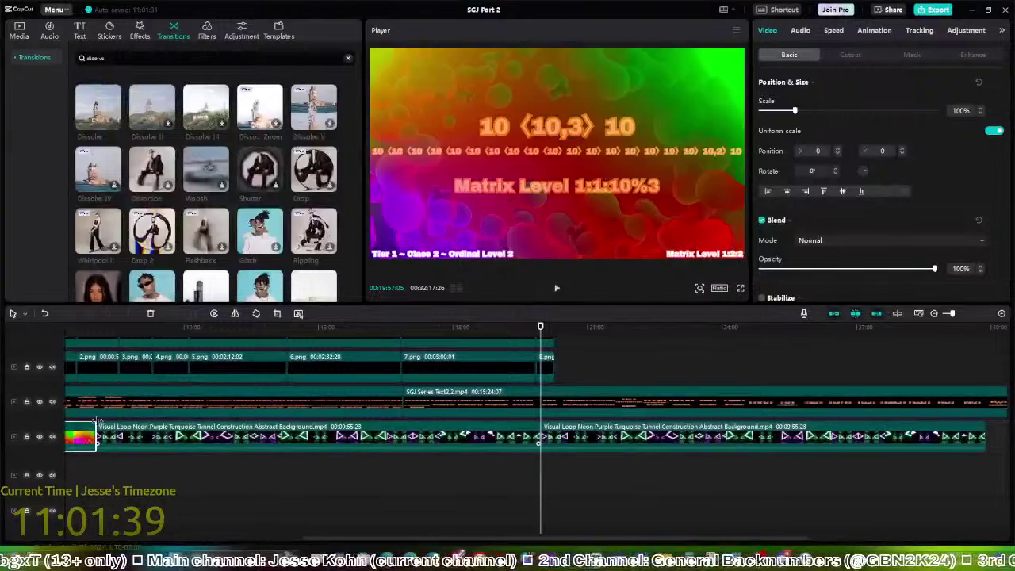
pyautogui.click(126, 417)
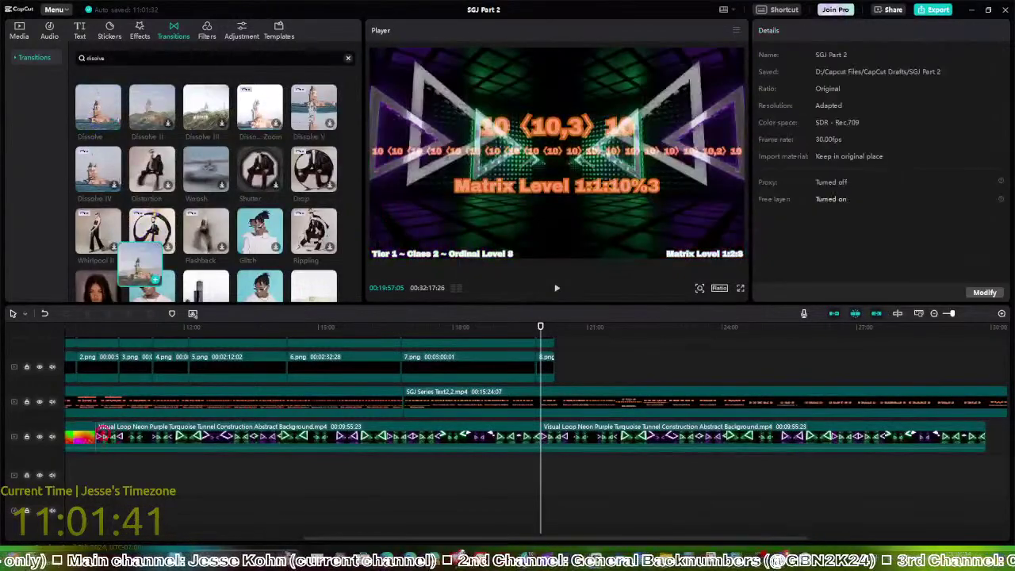
pyautogui.click(95, 441)
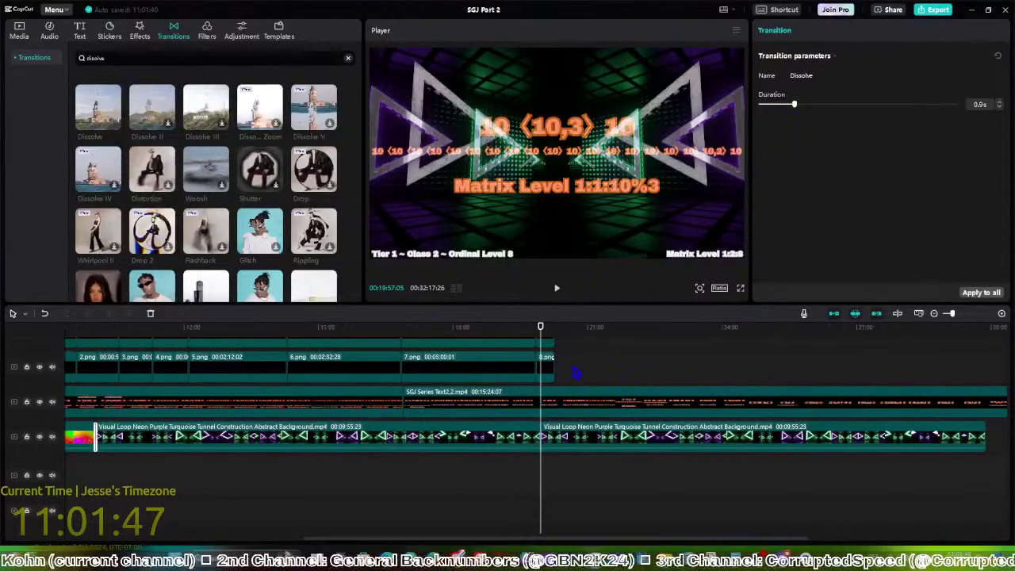
pyautogui.click(577, 373)
# Check the composite over the 8.png overlays at about 00:20:05
pyautogui.click(548, 357)
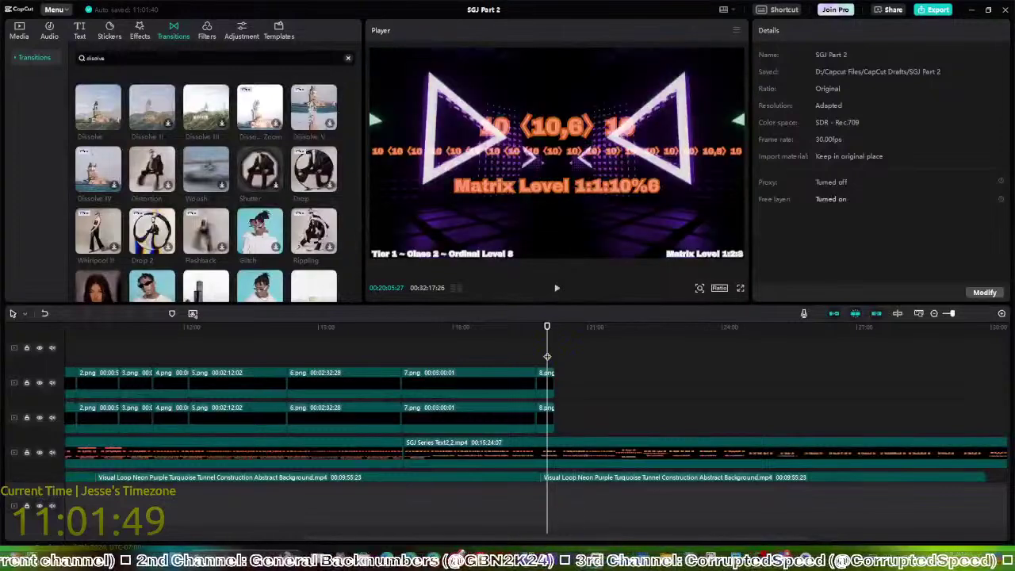
pyautogui.scroll(-2, 547, 361)
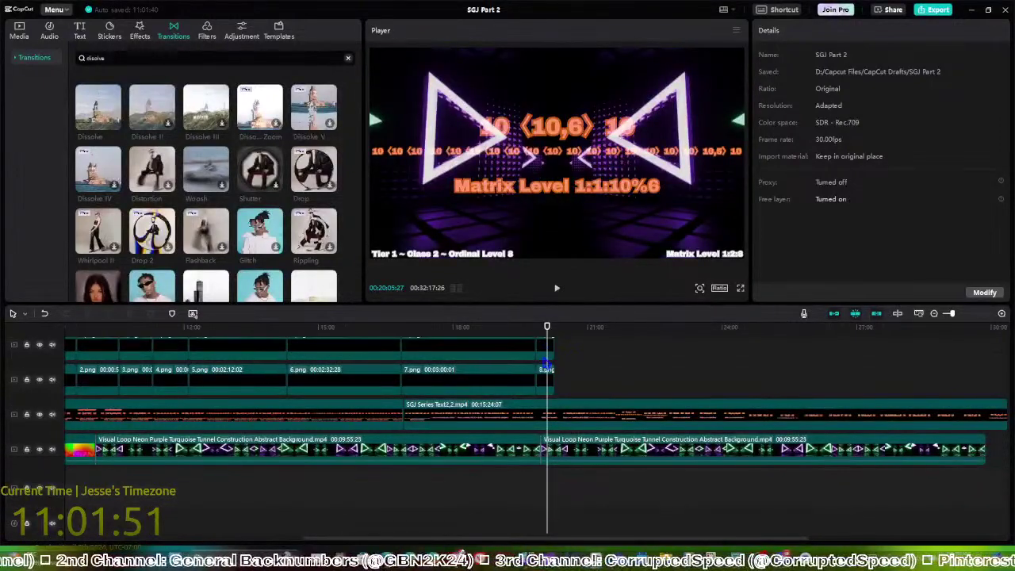
pyautogui.scroll(1, 547, 365)
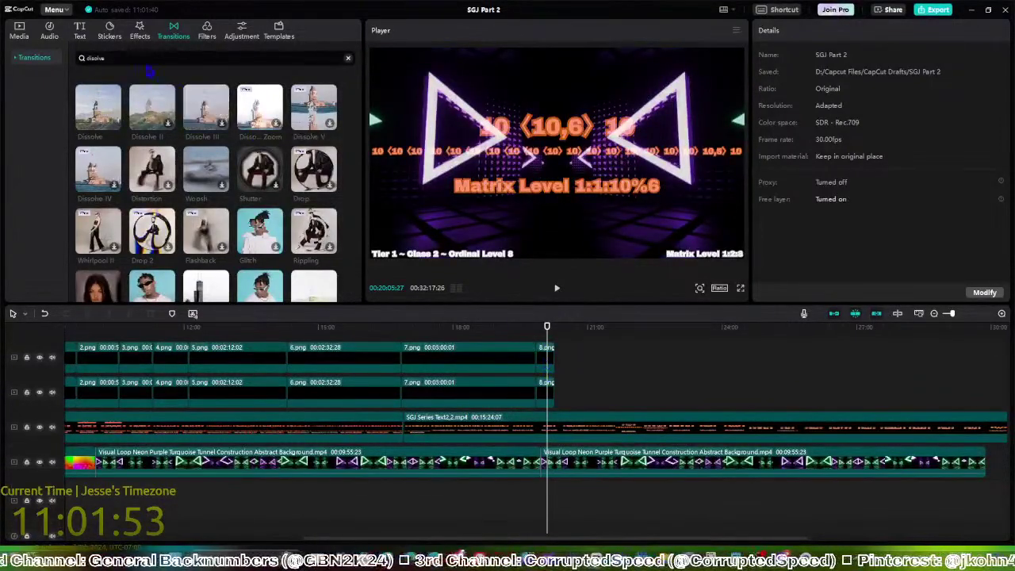
# Examine the matrix level text from about 00:20:15 to 00:21:20 to find where the next level should begin
pyautogui.click(19, 32)
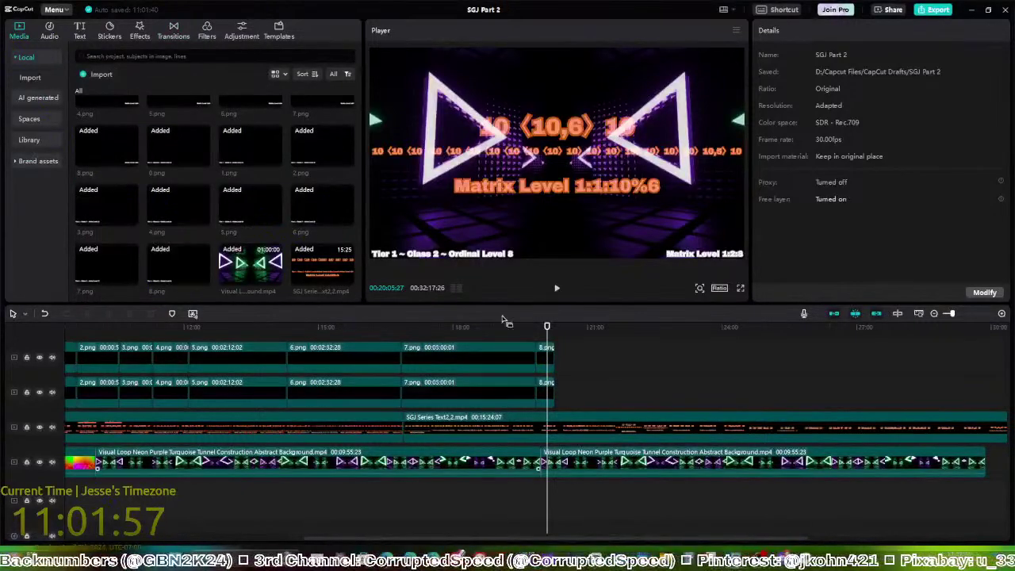
pyautogui.scroll(1, 579, 378)
pyautogui.click(568, 386)
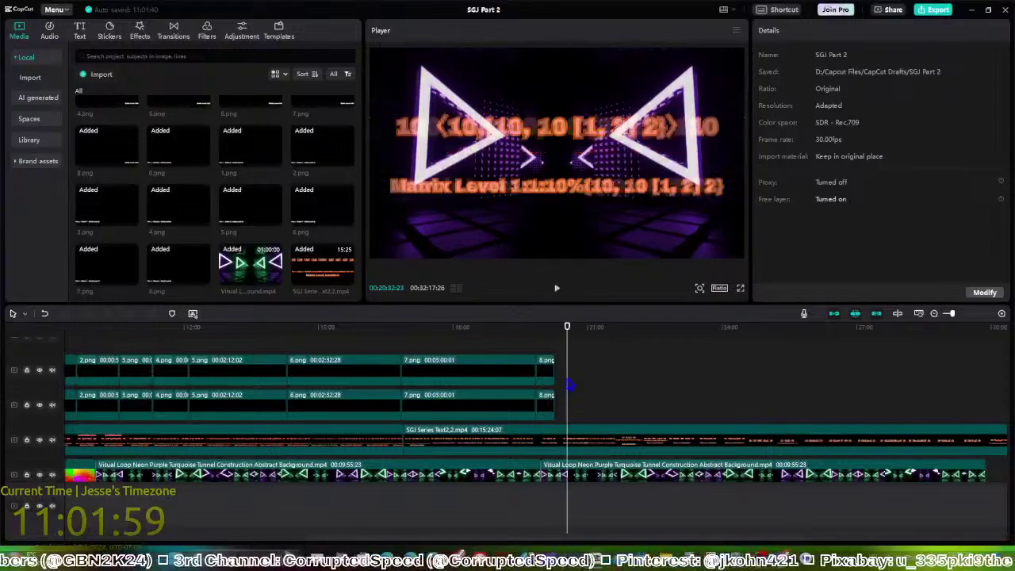
pyautogui.click(580, 382)
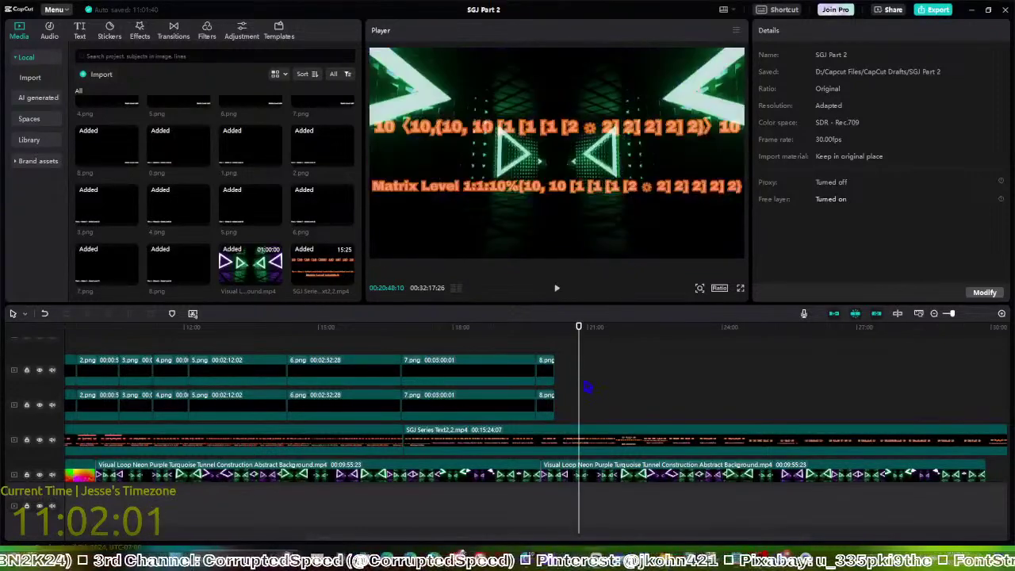
pyautogui.click(587, 386)
pyautogui.click(597, 388)
pyautogui.click(603, 391)
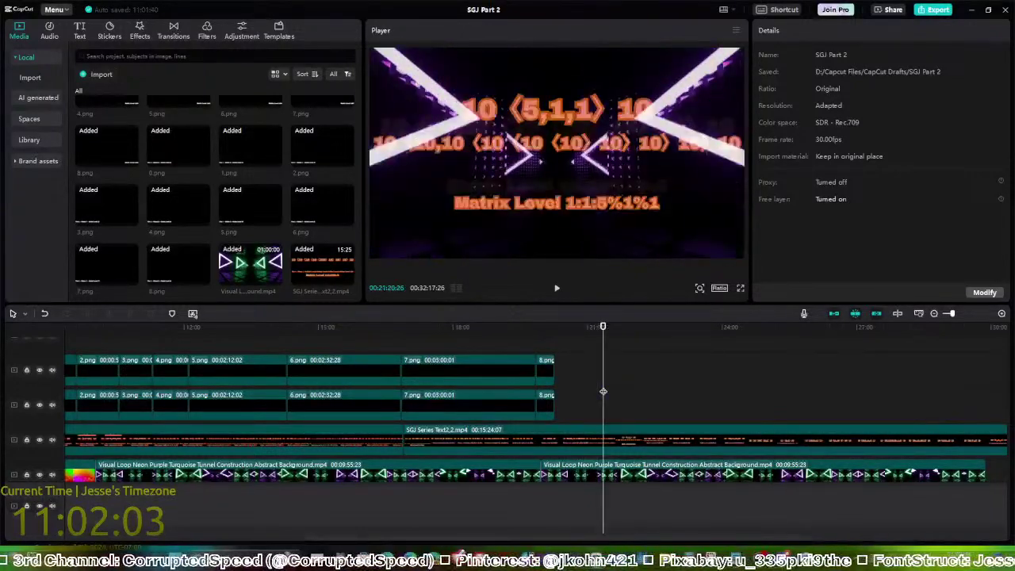
pyautogui.click(554, 354)
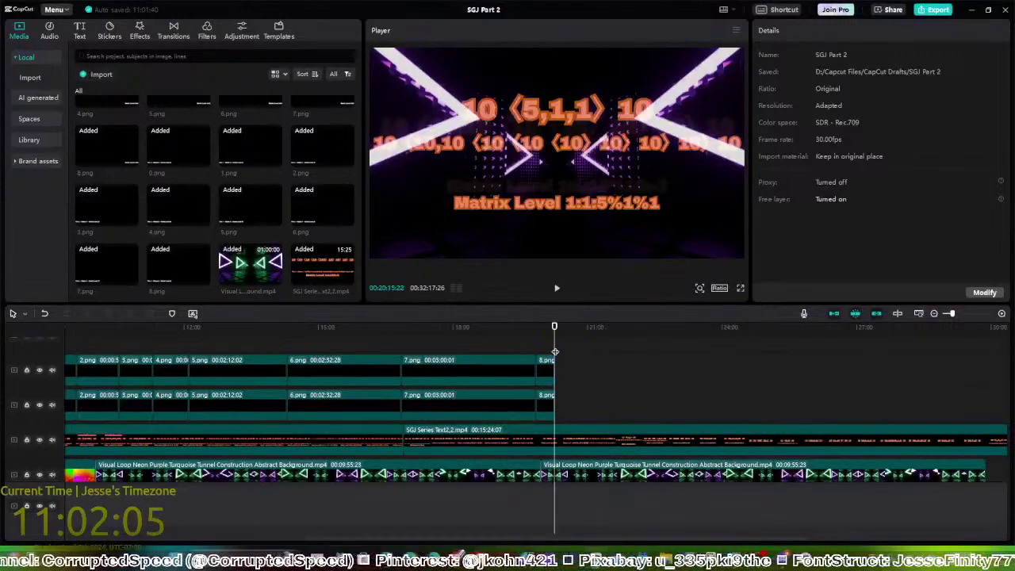
pyautogui.click(562, 356)
pyautogui.click(583, 367)
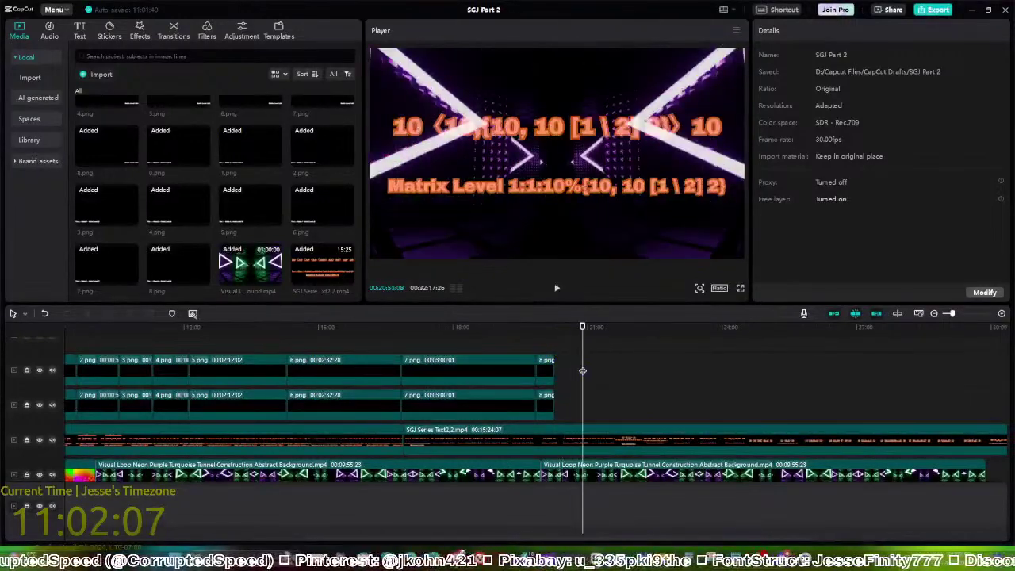
pyautogui.click(588, 373)
pyautogui.click(593, 377)
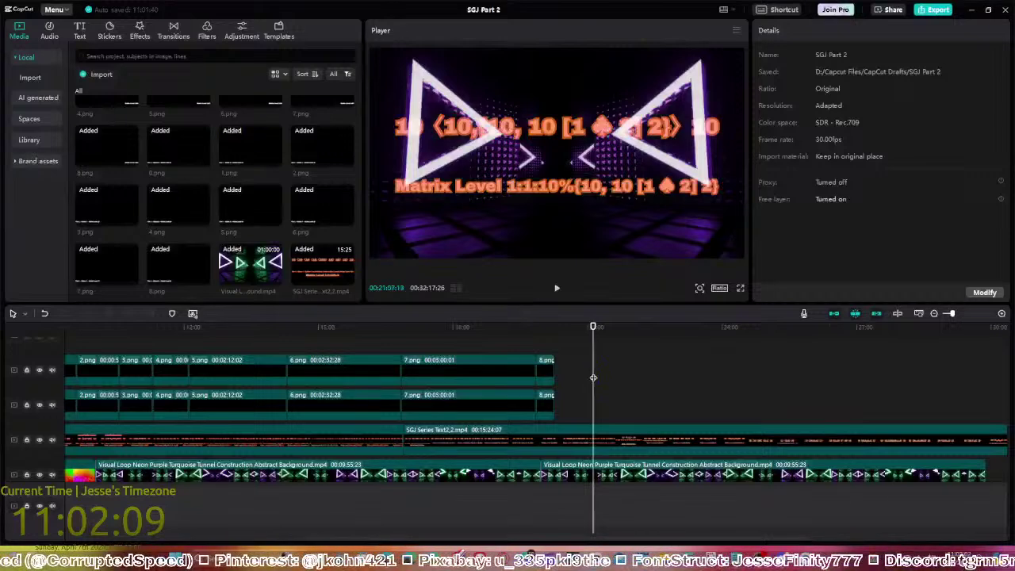
pyautogui.click(598, 378)
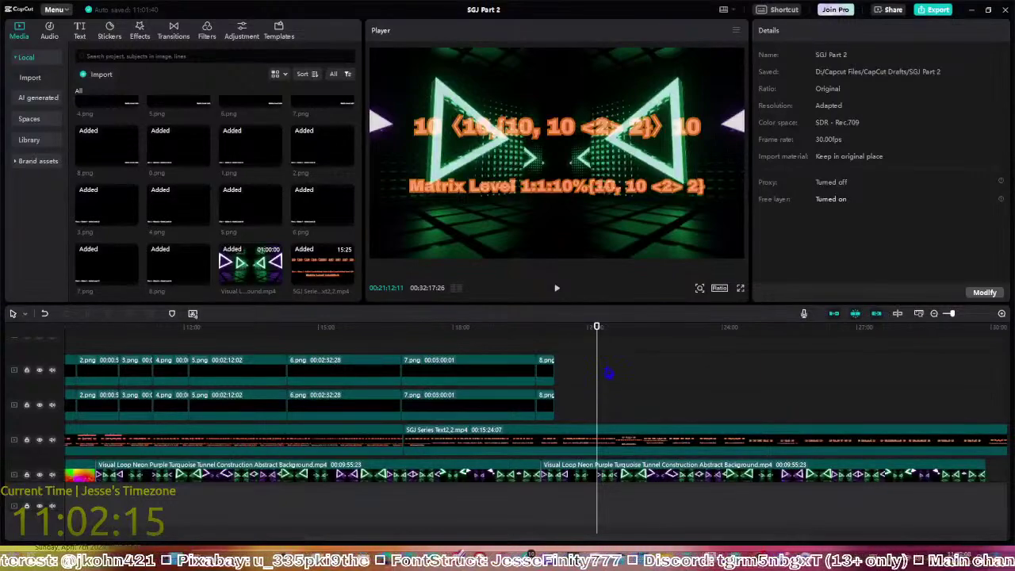
# Extend both 8.png overlays to a duration of 00:03:08:05 and split them at 00:21:36:01
pyautogui.click(607, 372)
pyautogui.click(613, 375)
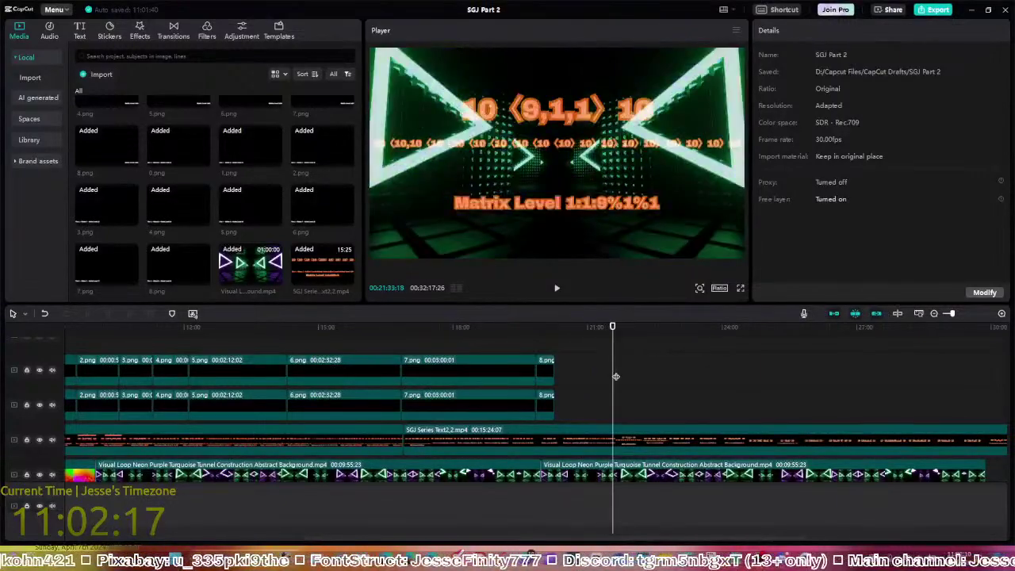
pyautogui.click(615, 377)
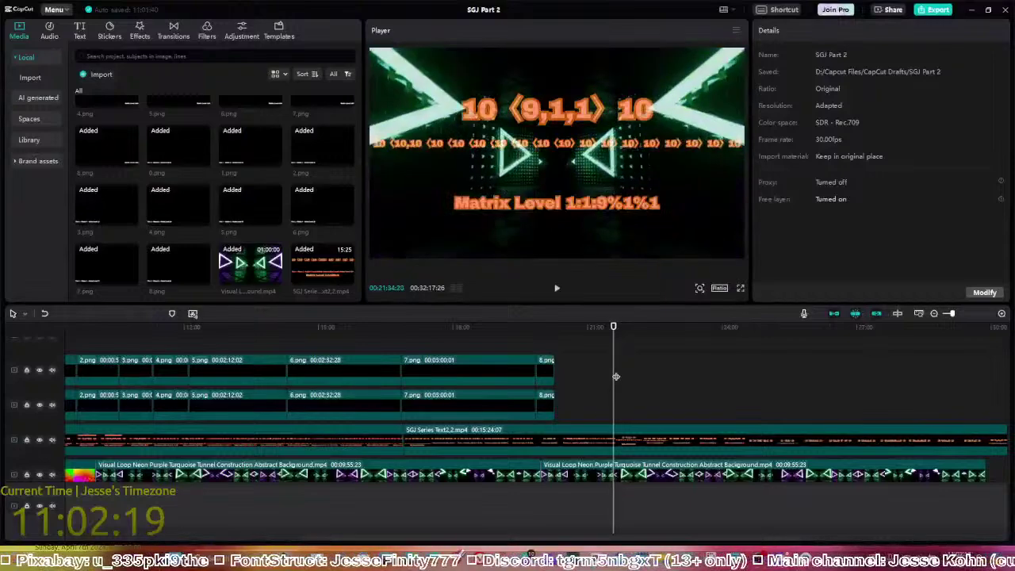
pyautogui.click(617, 377)
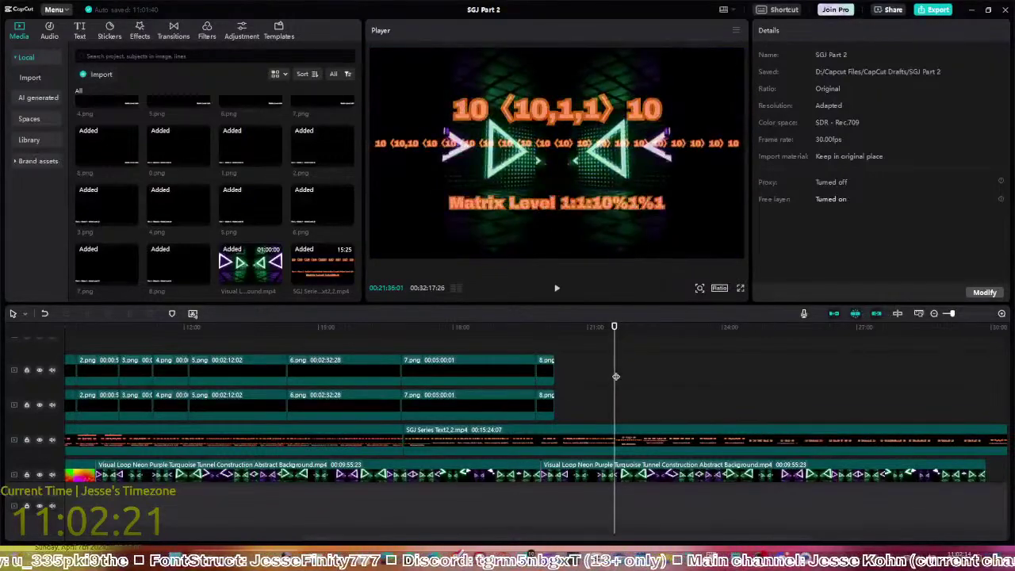
pyautogui.click(552, 367)
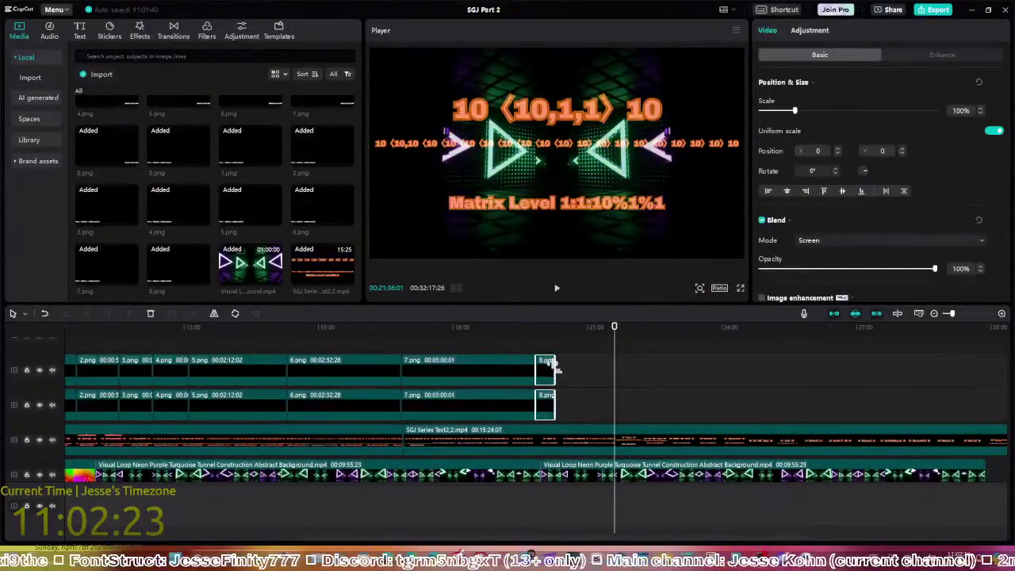
pyautogui.moveTo(557, 367); pyautogui.dragTo(677, 373)
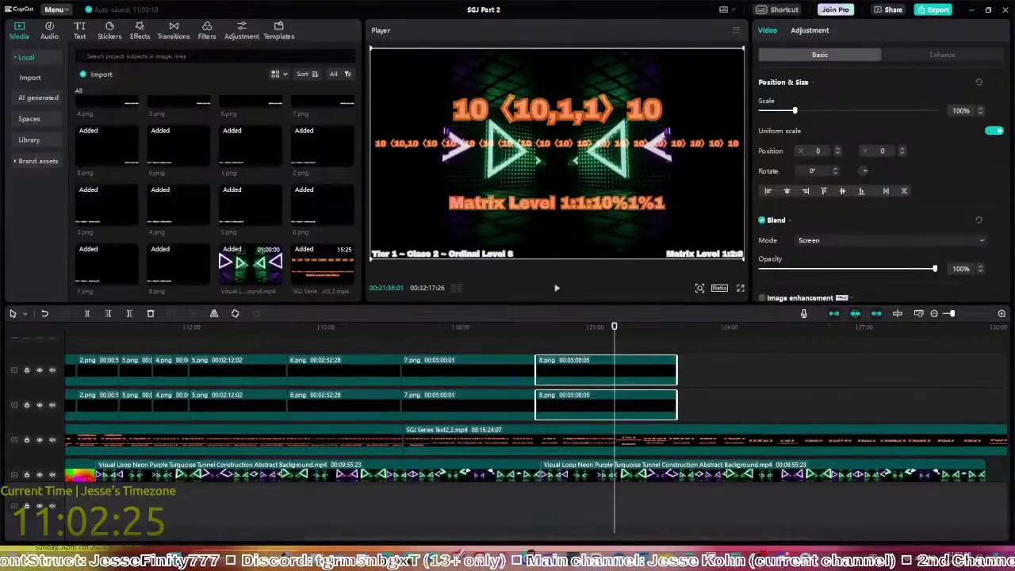
pyautogui.click(86, 313)
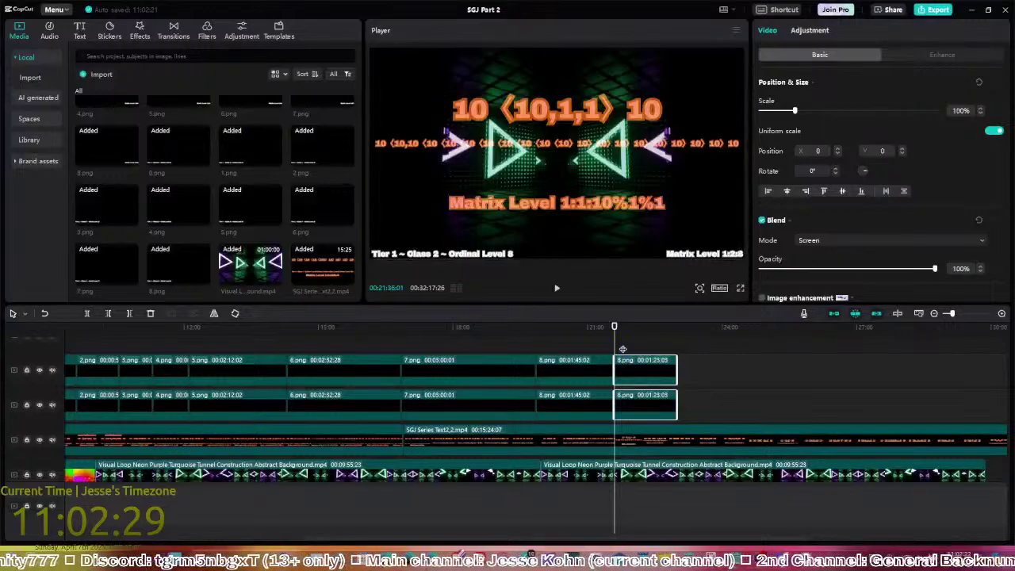
pyautogui.click(622, 347)
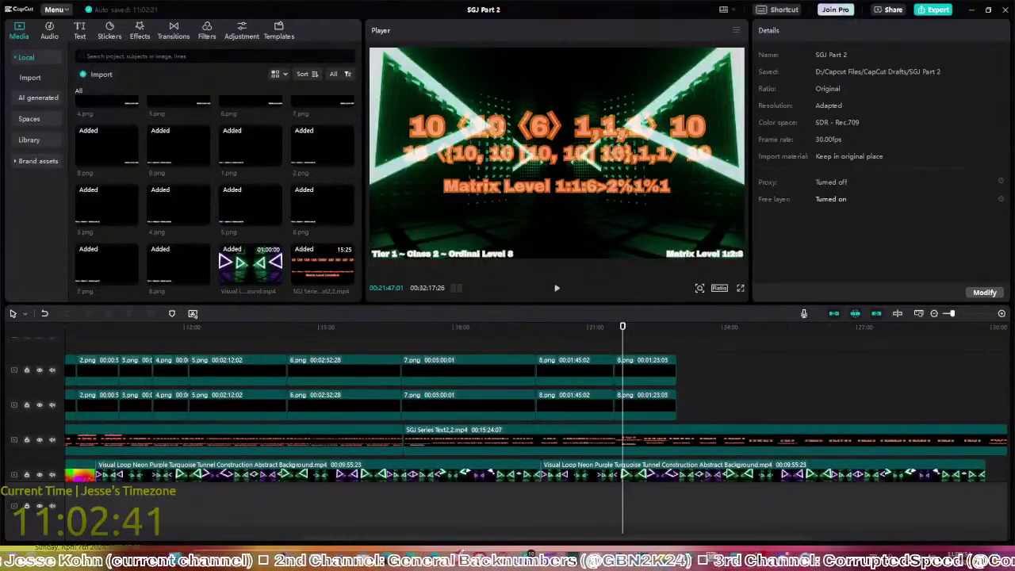
# Import the Ordinal Level and Matrix Level image sets, 9.png to 17.png each, into the project media
pyautogui.moveTo(0, 333); pyautogui.dragTo(162, 233)
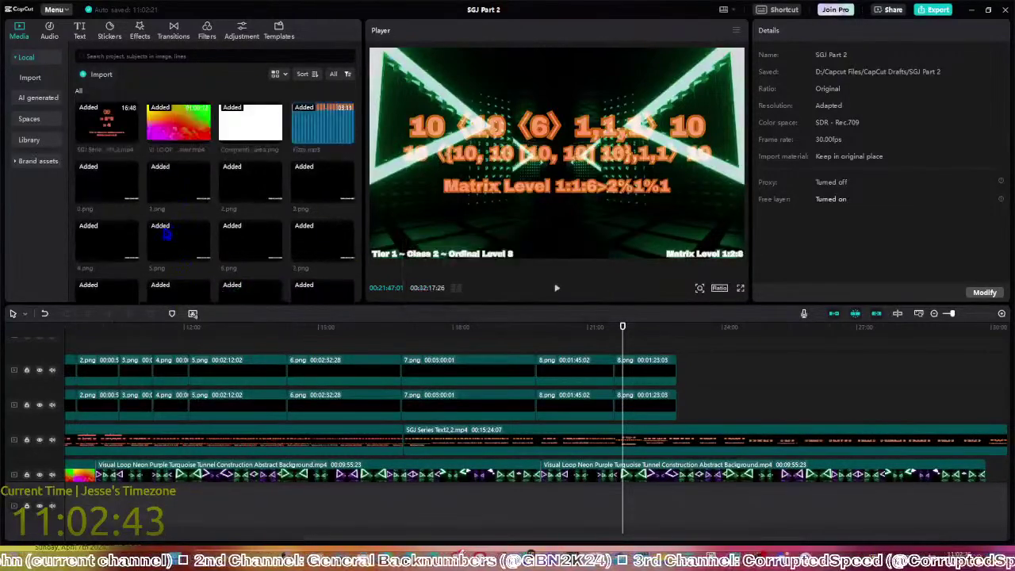
pyautogui.click(158, 273)
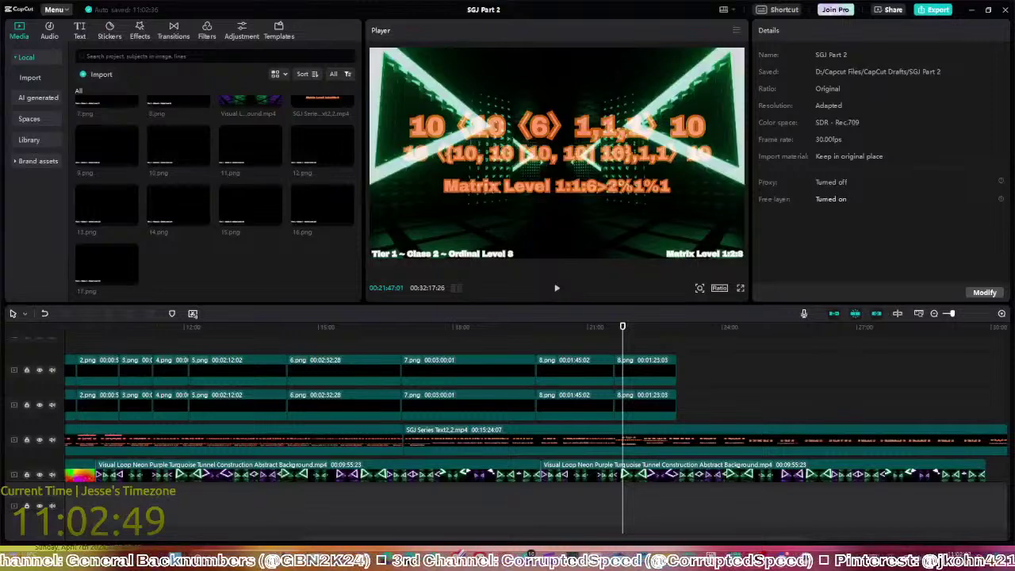
pyautogui.moveTo(0, 222); pyautogui.dragTo(159, 230)
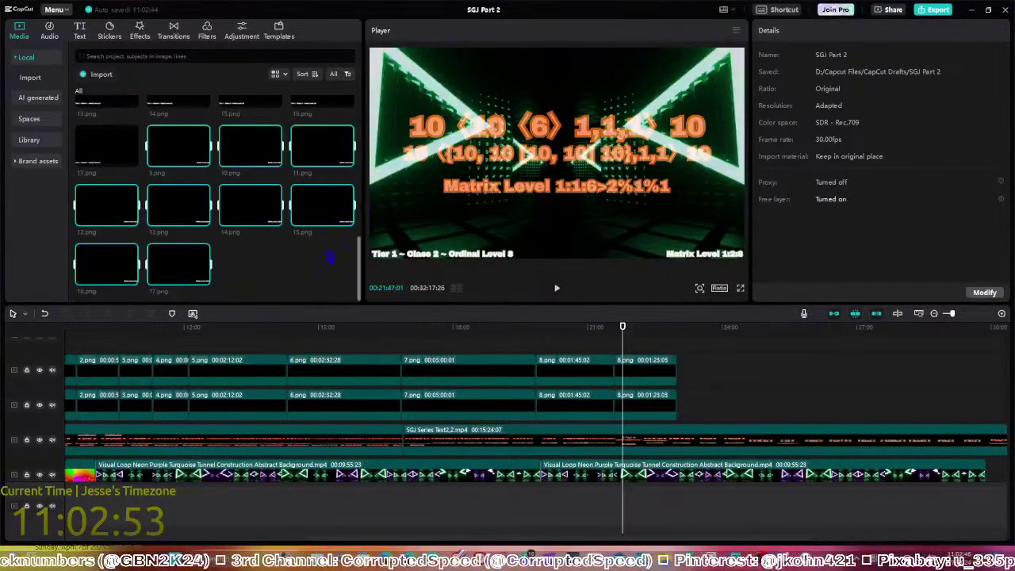
pyautogui.scroll(2, 254, 267)
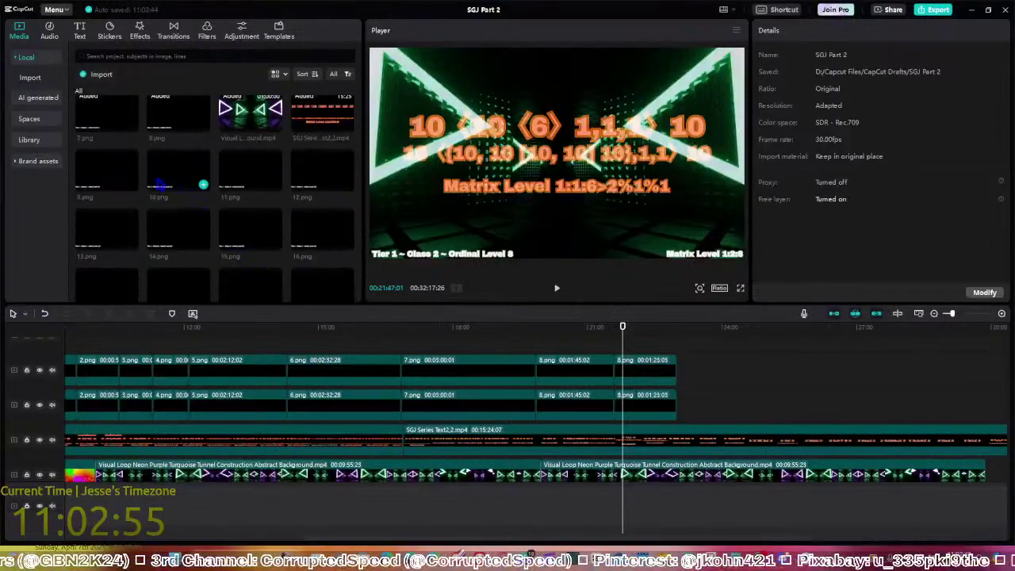
# Replace the second 8.png segment on both overlay tracks with the matching 9.png images, keeping the original video effect
pyautogui.moveTo(107, 181); pyautogui.dragTo(659, 399)
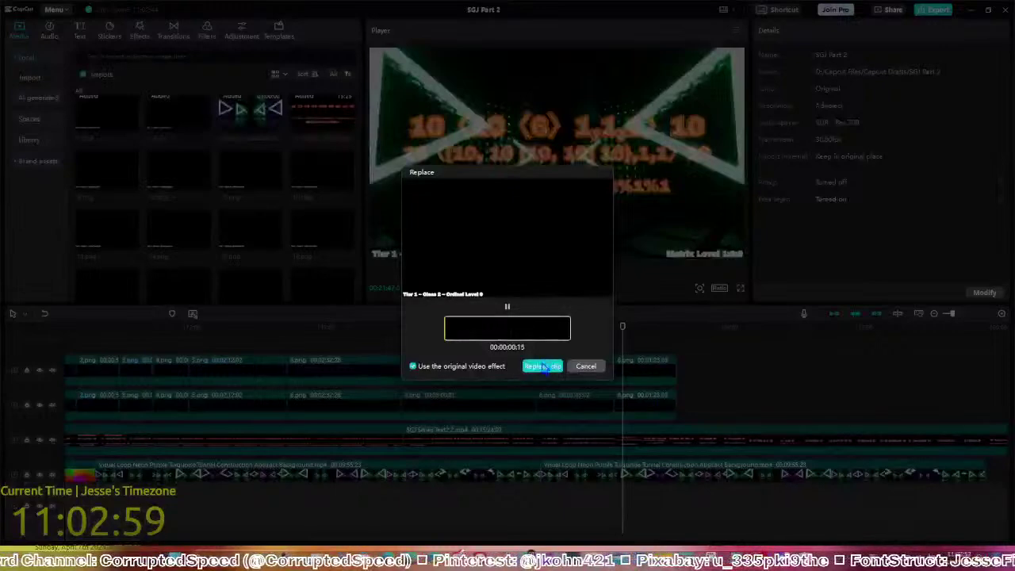
pyautogui.click(543, 366)
pyautogui.scroll(-3, 275, 220)
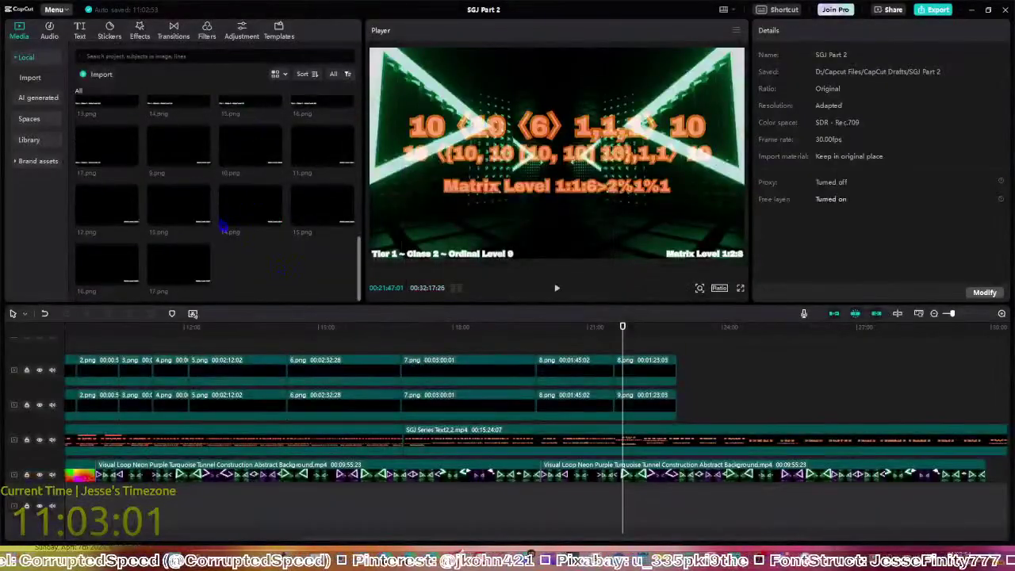
pyautogui.moveTo(205, 220); pyautogui.dragTo(644, 370)
pyautogui.click(543, 366)
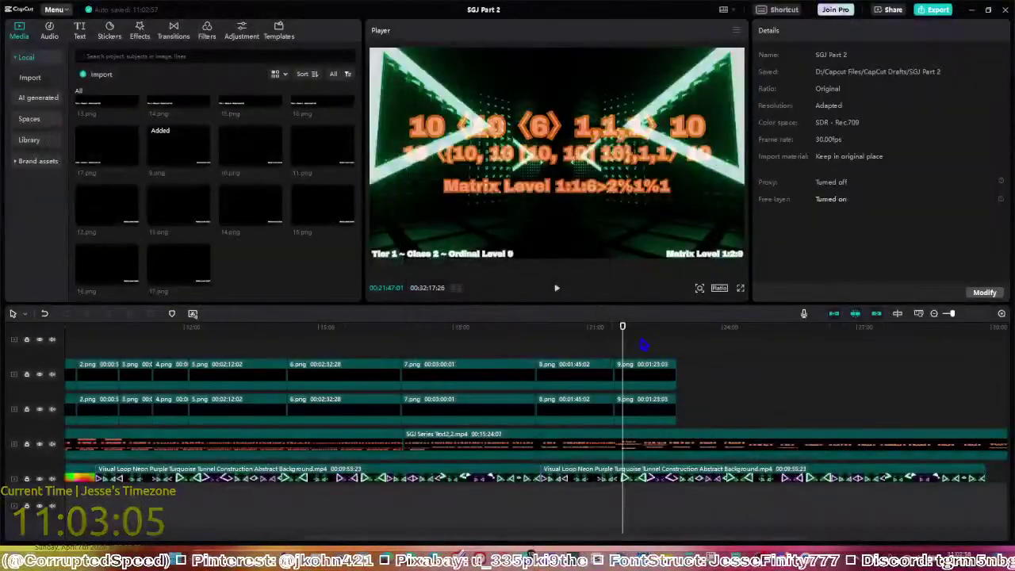
# Extend both 9.png overlays to a duration of 00:03:58:22 and split them at 00:24:04:09, where the level text changes
pyautogui.scroll(1, 639, 351)
pyautogui.click(635, 354)
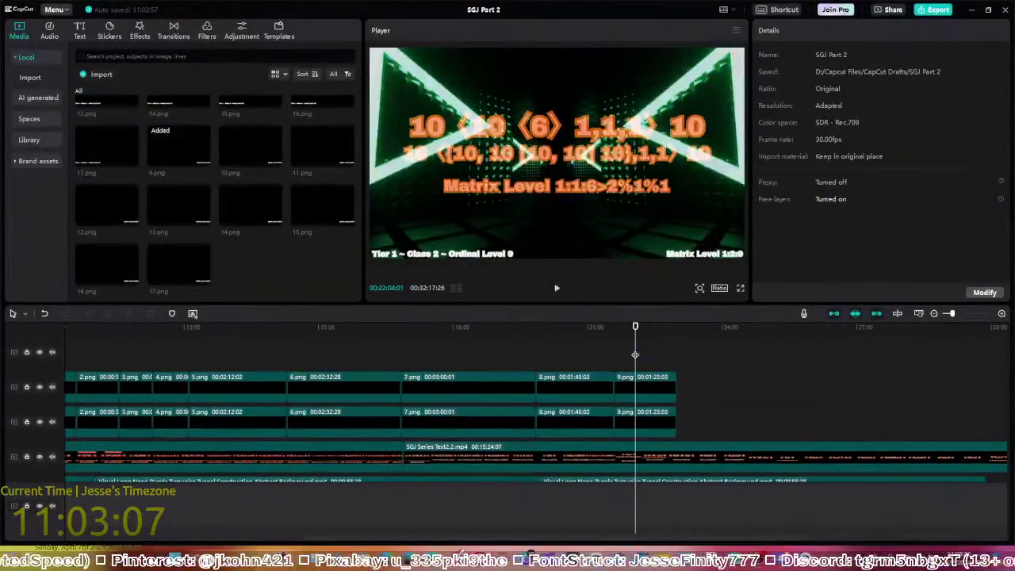
pyautogui.click(652, 359)
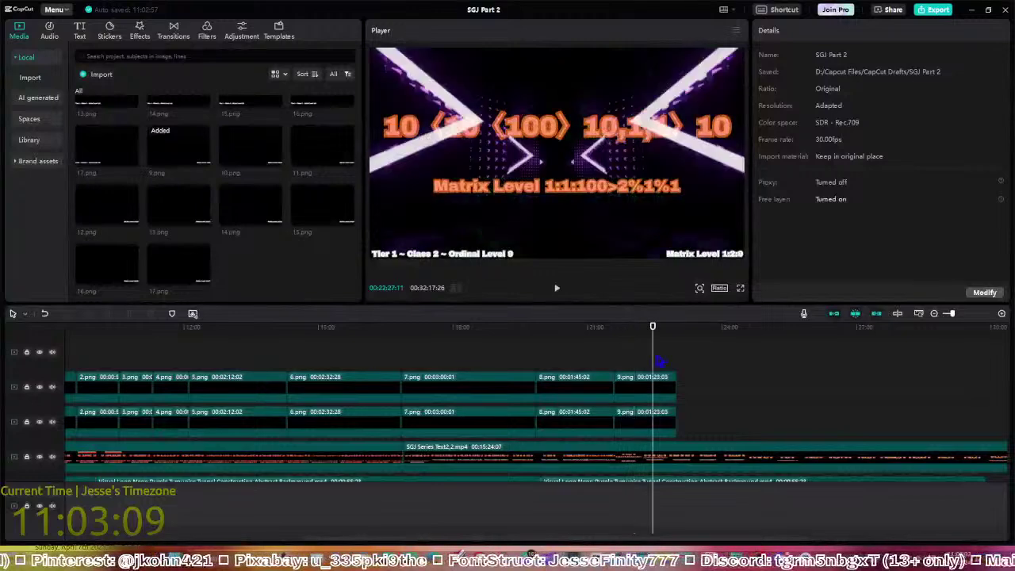
pyautogui.click(659, 359)
pyautogui.click(675, 358)
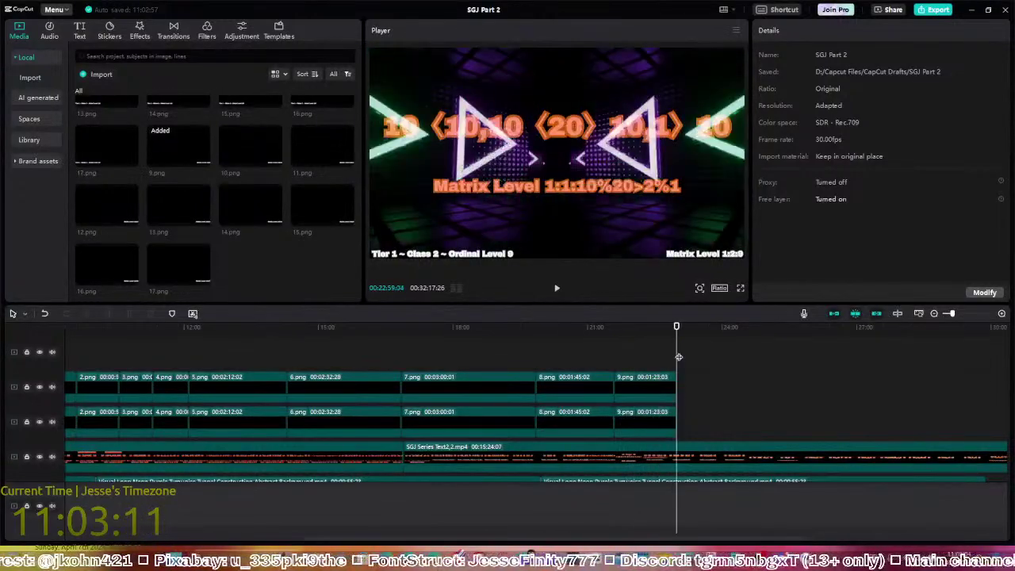
pyautogui.click(683, 357)
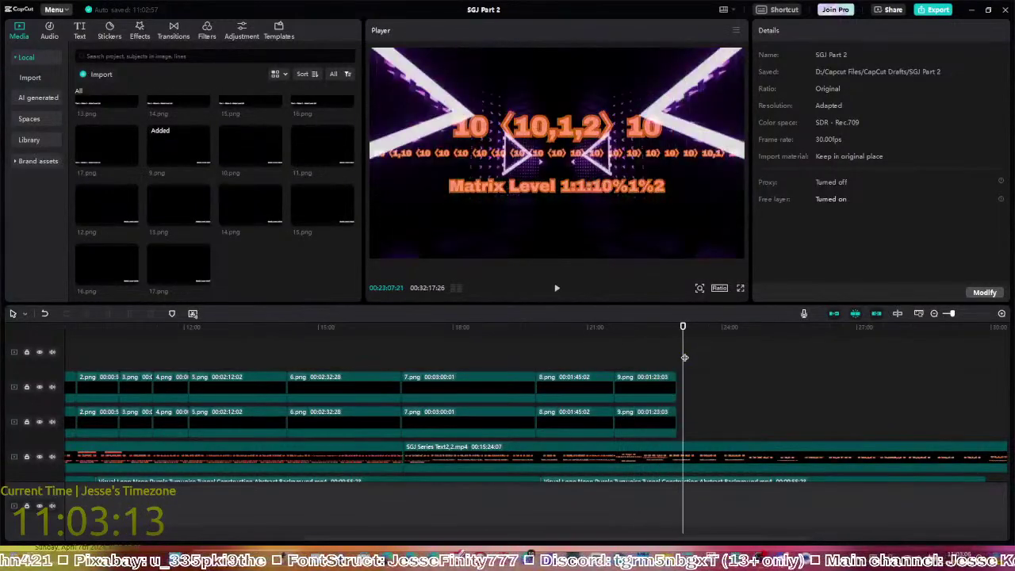
pyautogui.click(698, 358)
pyautogui.click(704, 358)
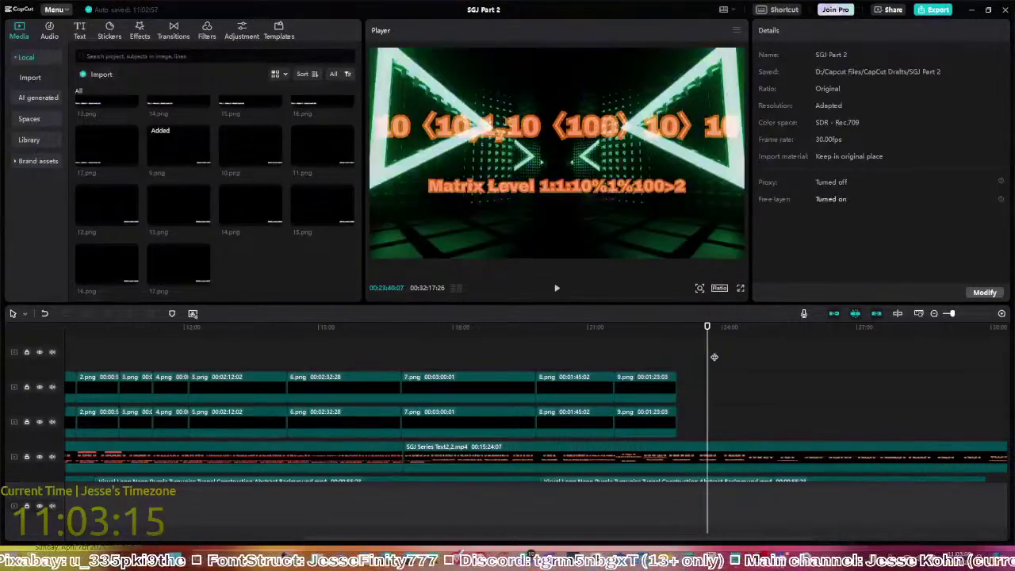
pyautogui.click(714, 357)
pyautogui.click(721, 359)
pyautogui.click(725, 358)
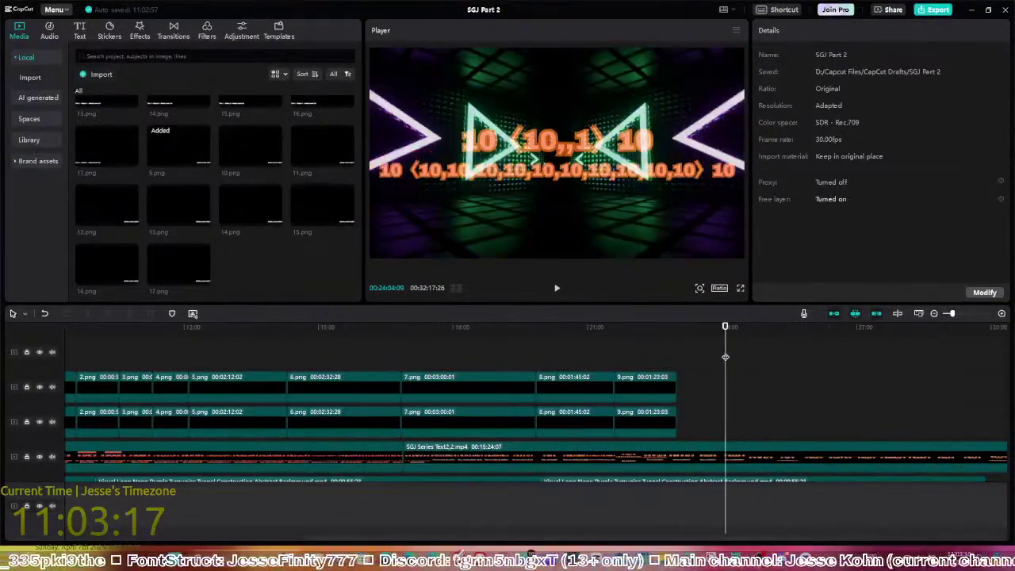
pyautogui.moveTo(696, 426); pyautogui.dragTo(793, 386)
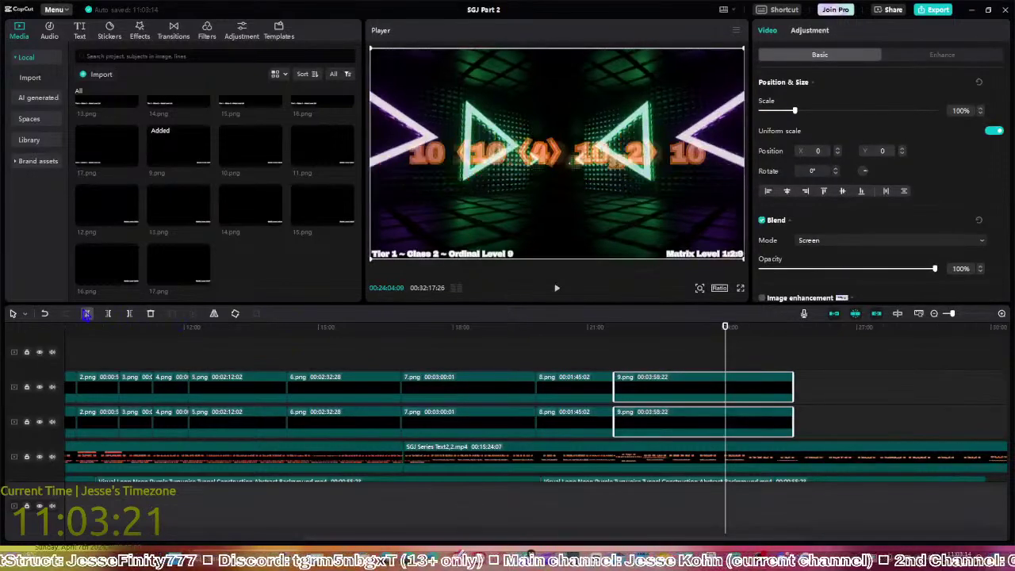
pyautogui.click(88, 315)
# Replace the second 9.png segment on both overlay tracks with the matching 10.png images, keeping the original video effect
pyautogui.moveTo(262, 164); pyautogui.dragTo(764, 388)
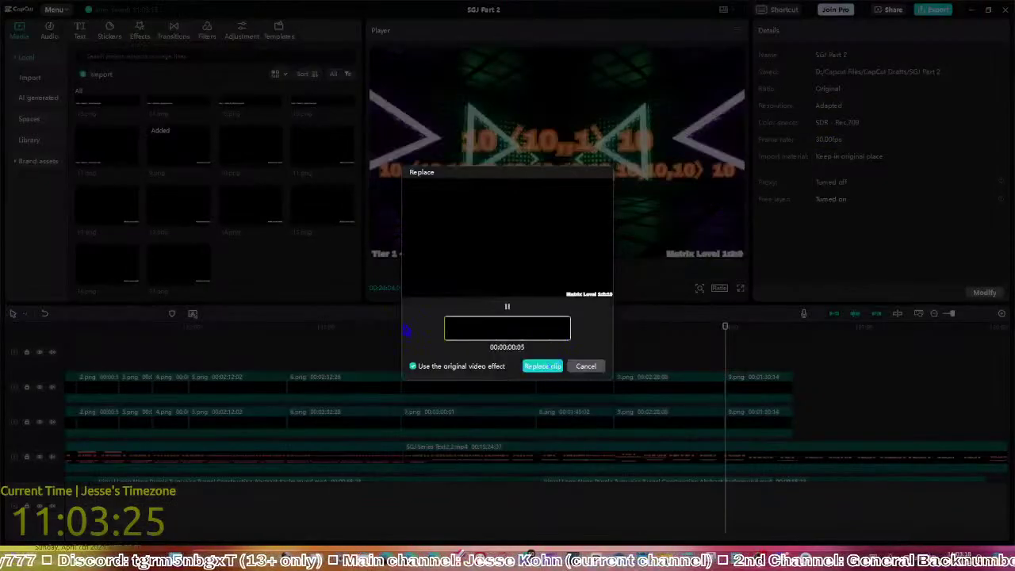
pyautogui.press('Return')
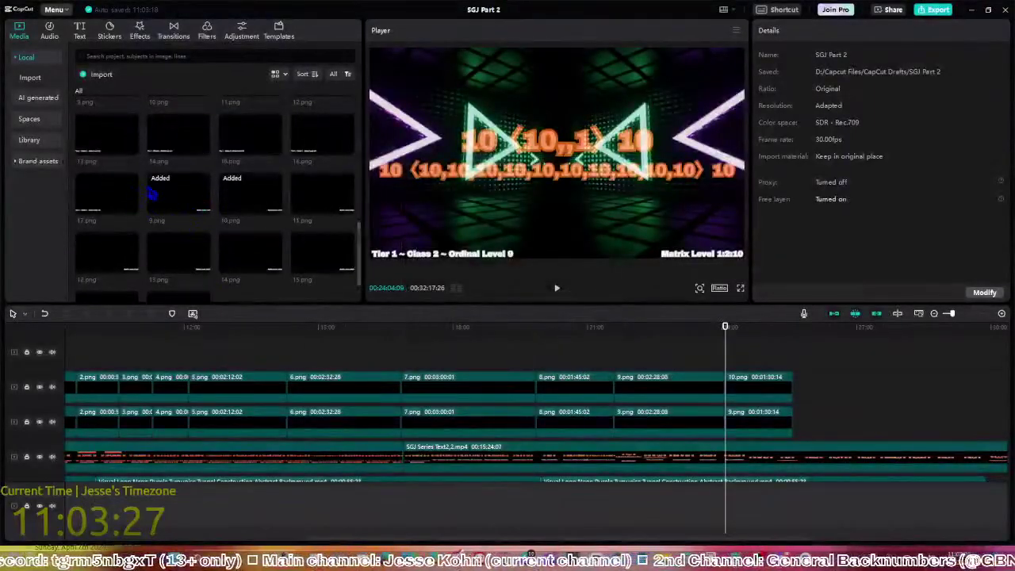
pyautogui.moveTo(152, 194); pyautogui.dragTo(760, 425)
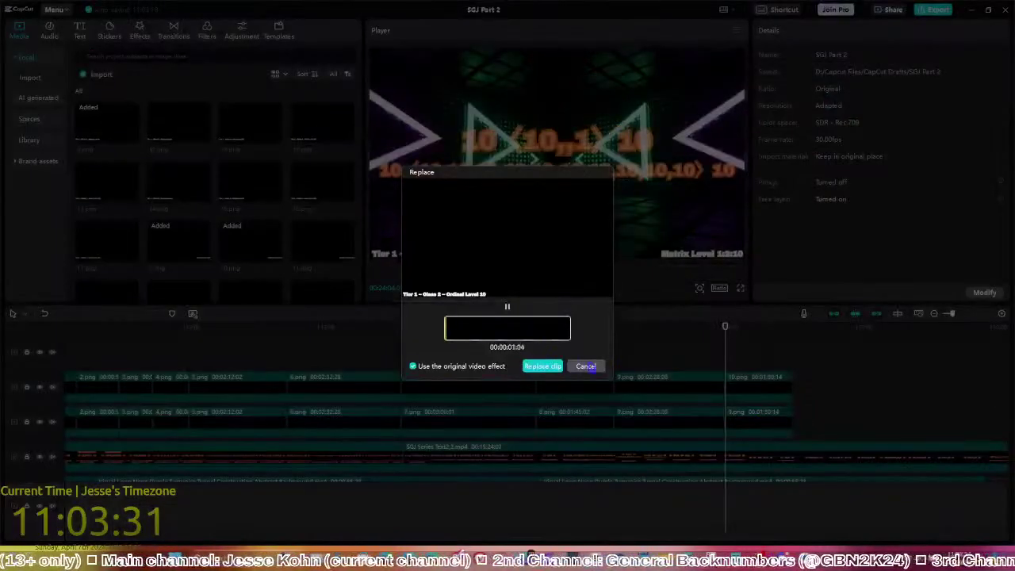
pyautogui.click(543, 367)
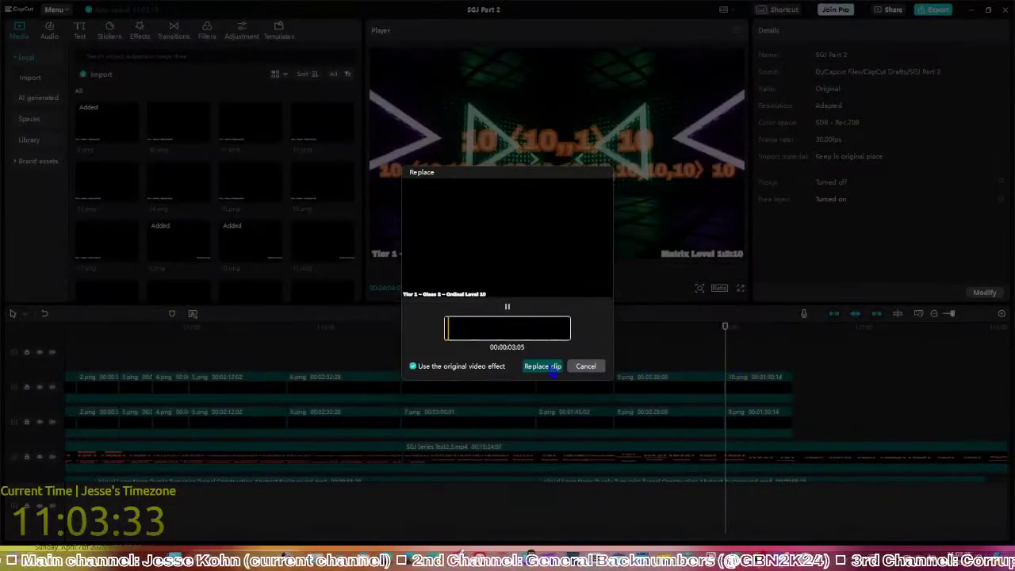
# Extend both 10.png overlays past 00:25:53:29 and split them there, where the Quadroador text appears
pyautogui.click(735, 361)
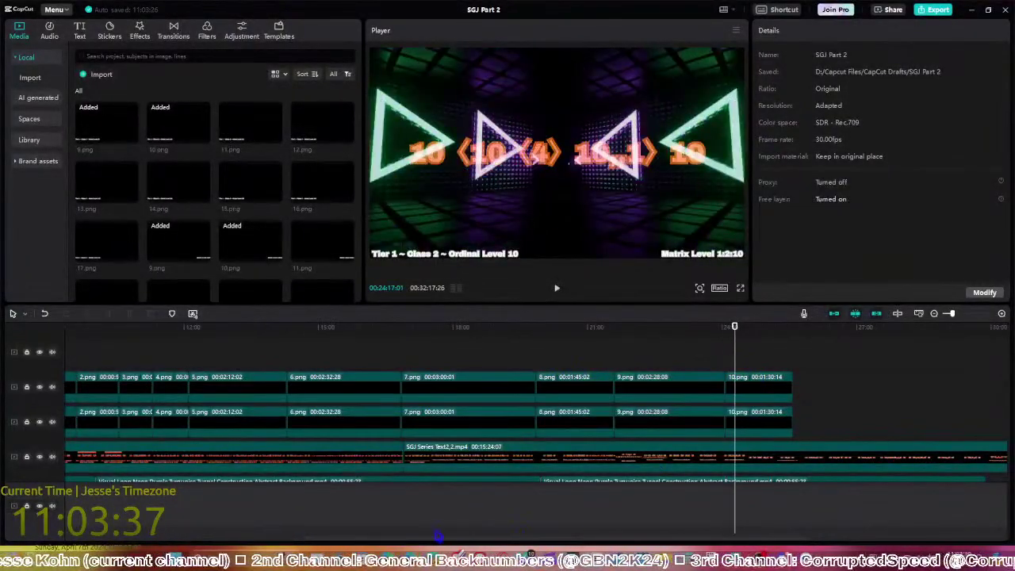
pyautogui.moveTo(450, 544); pyautogui.dragTo(544, 541)
pyautogui.click(482, 361)
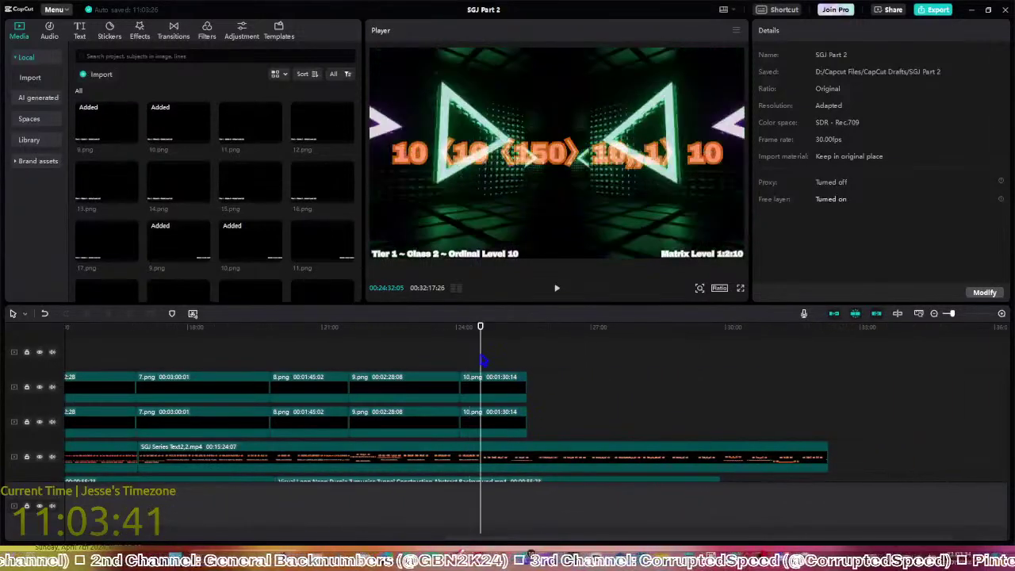
pyautogui.moveTo(482, 360); pyautogui.dragTo(487, 358)
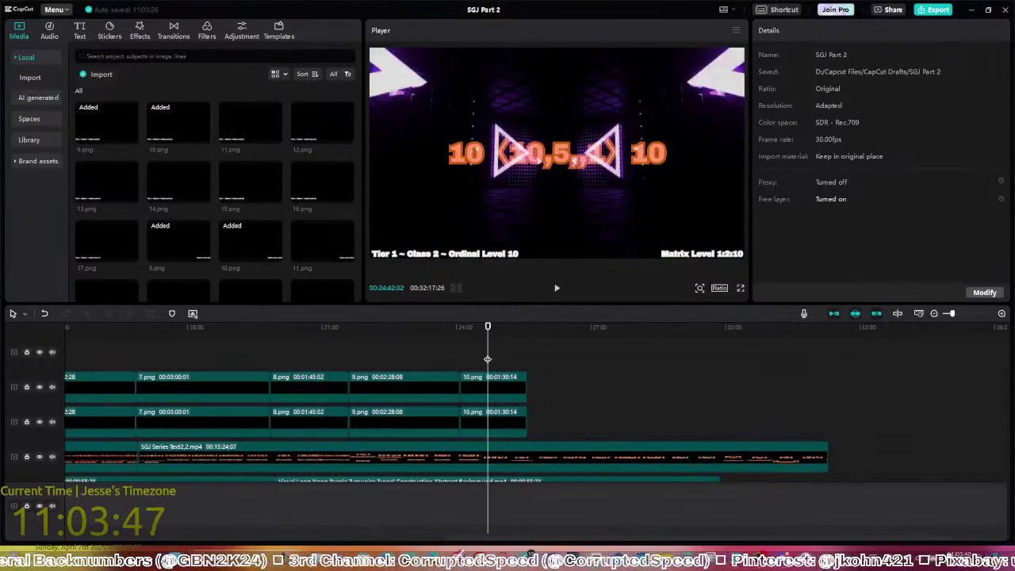
pyautogui.moveTo(494, 359); pyautogui.dragTo(544, 363)
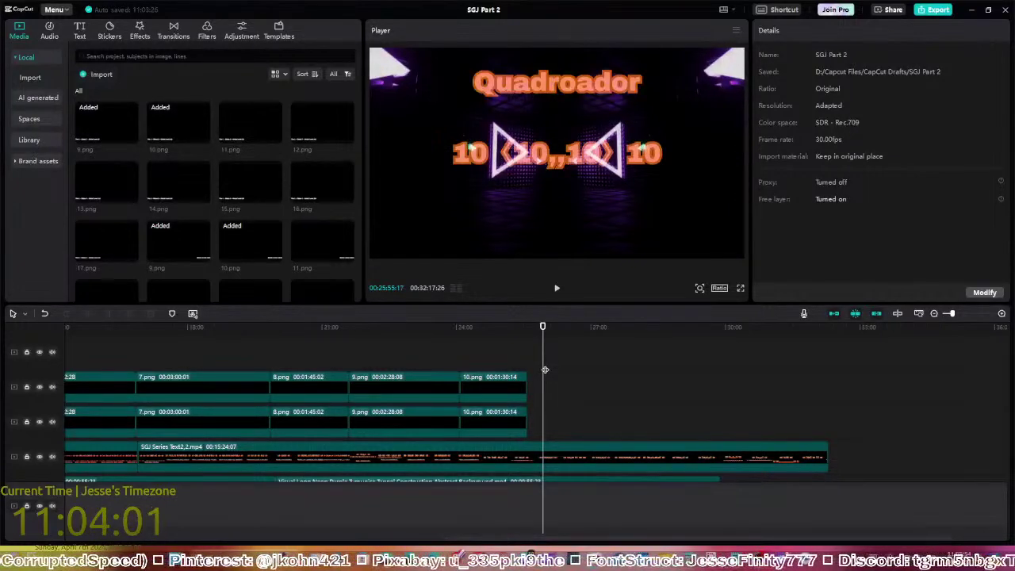
pyautogui.click(545, 369)
pyautogui.click(546, 370)
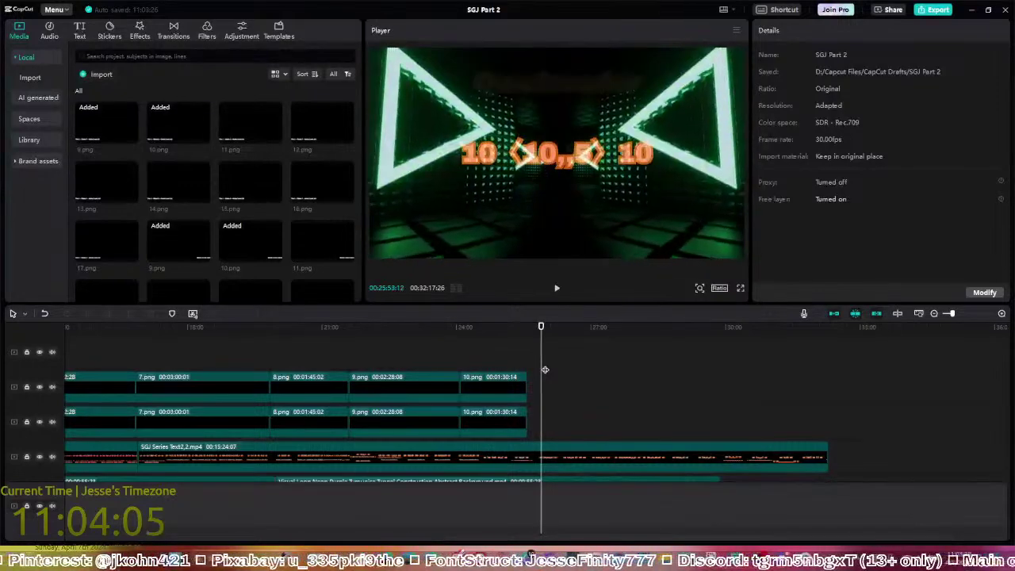
pyautogui.click(545, 370)
pyautogui.click(545, 370)
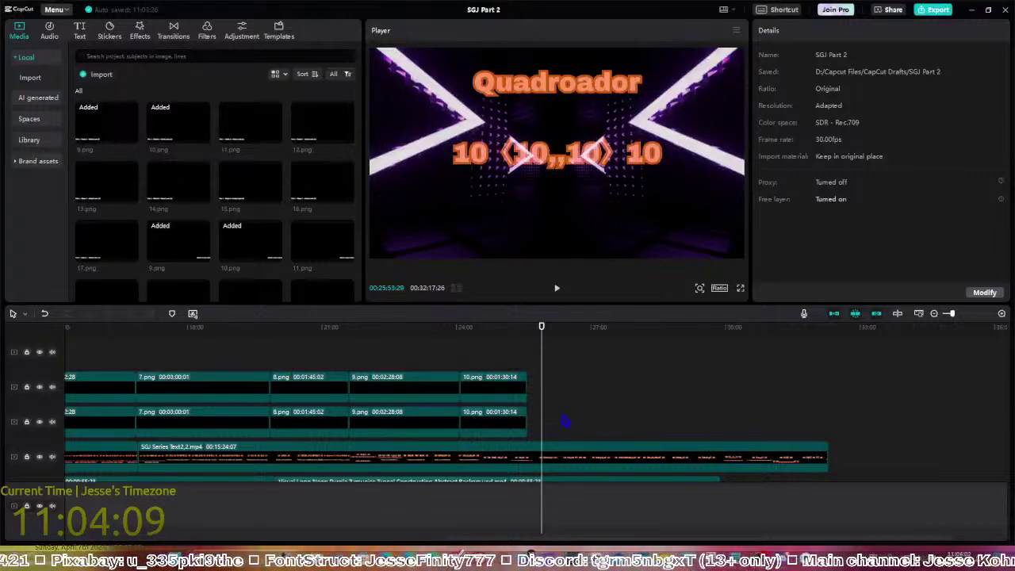
pyautogui.moveTo(564, 421); pyautogui.dragTo(595, 383)
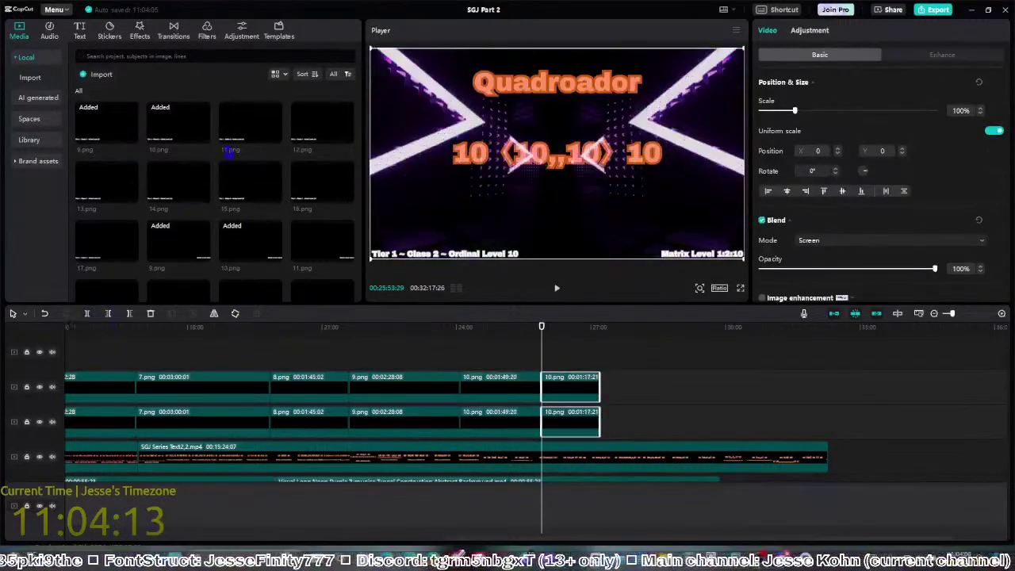
pyautogui.hotkey('ctrl', 'b')
# Replace the second 10.png segment on both overlay tracks with the matching 11.png images, keeping the original video effect
pyautogui.moveTo(580, 406); pyautogui.dragTo(613, 442)
pyautogui.press('Return')
pyautogui.scroll(-2, 273, 244)
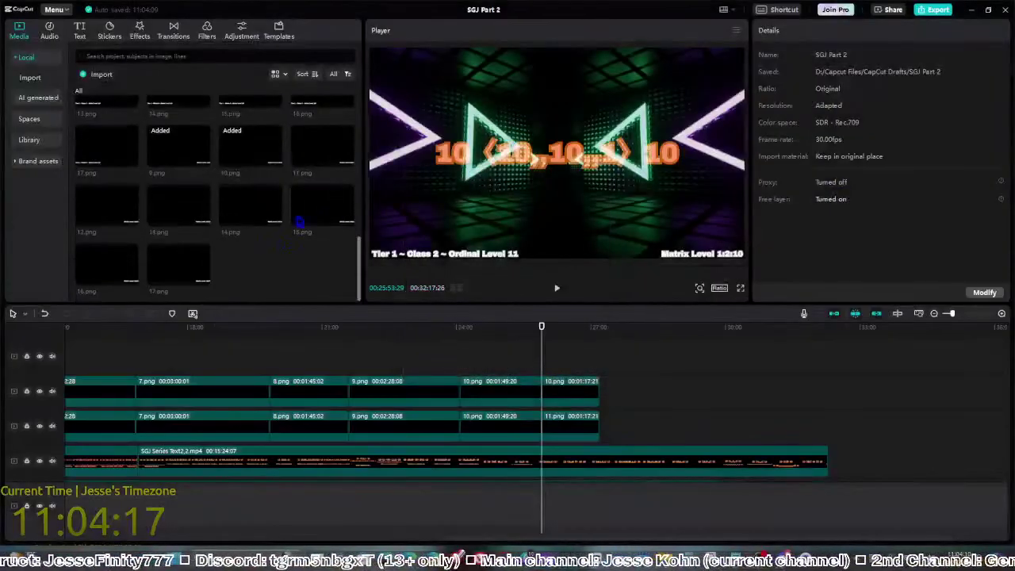
pyautogui.moveTo(300, 223); pyautogui.dragTo(559, 389)
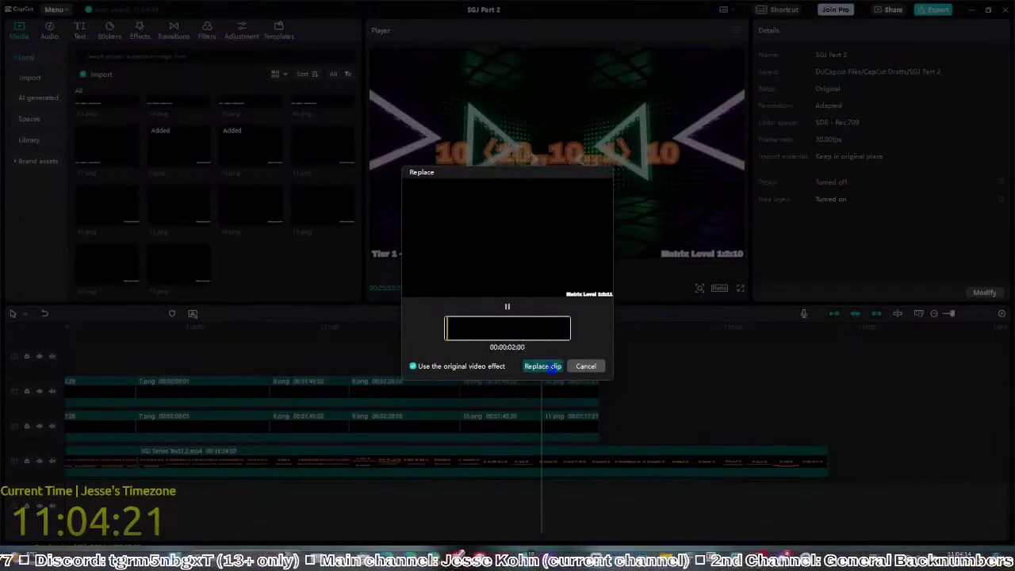
pyautogui.click(555, 366)
# Extend both 11.png overlays to a duration of 00:04:20:06 and split them at 00:28:20:28, where the text changes to 10 ⟨10,,,1⟩ 10
pyautogui.click(557, 357)
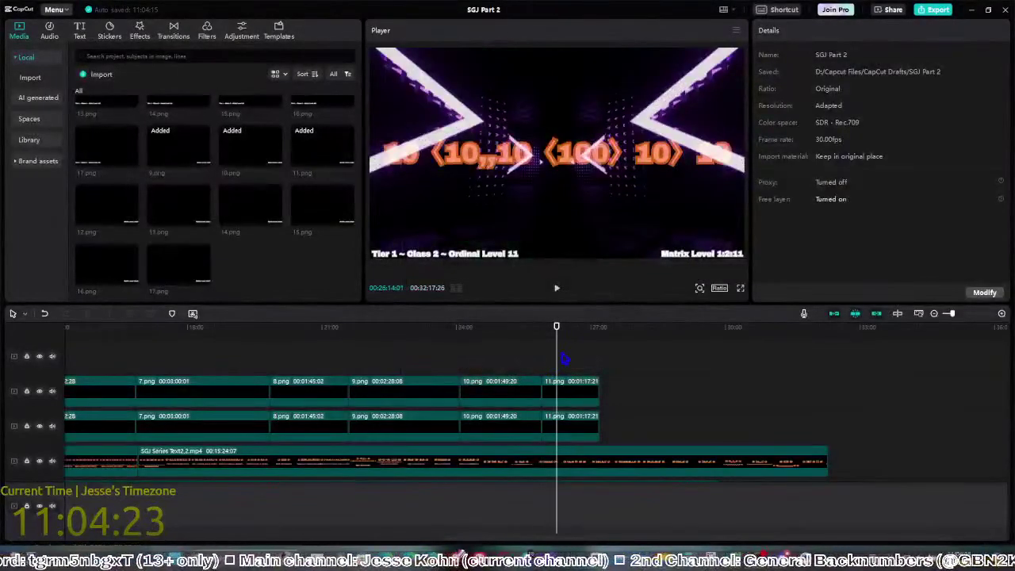
pyautogui.click(569, 359)
pyautogui.click(594, 364)
pyautogui.click(608, 366)
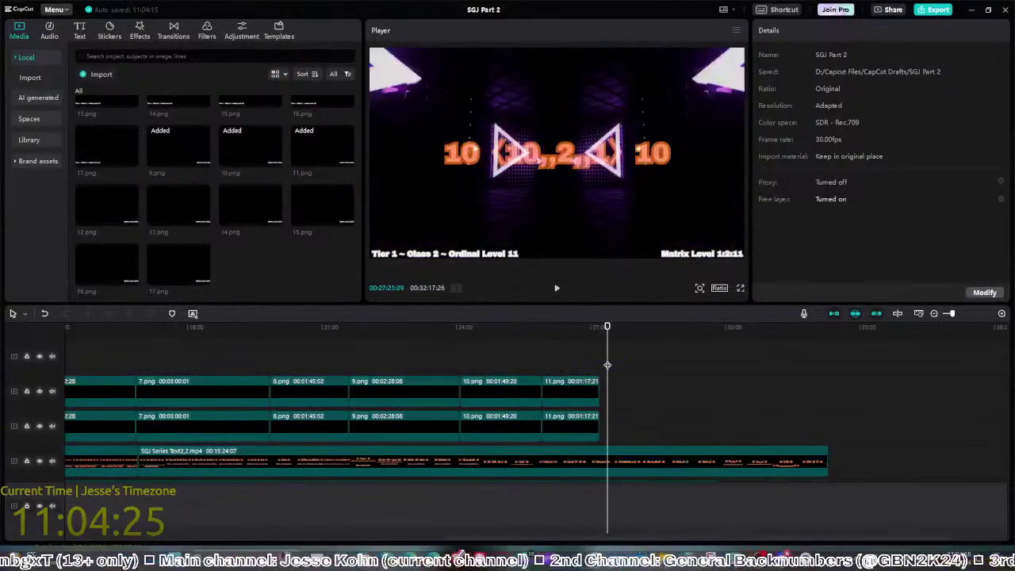
pyautogui.click(618, 367)
pyautogui.click(627, 367)
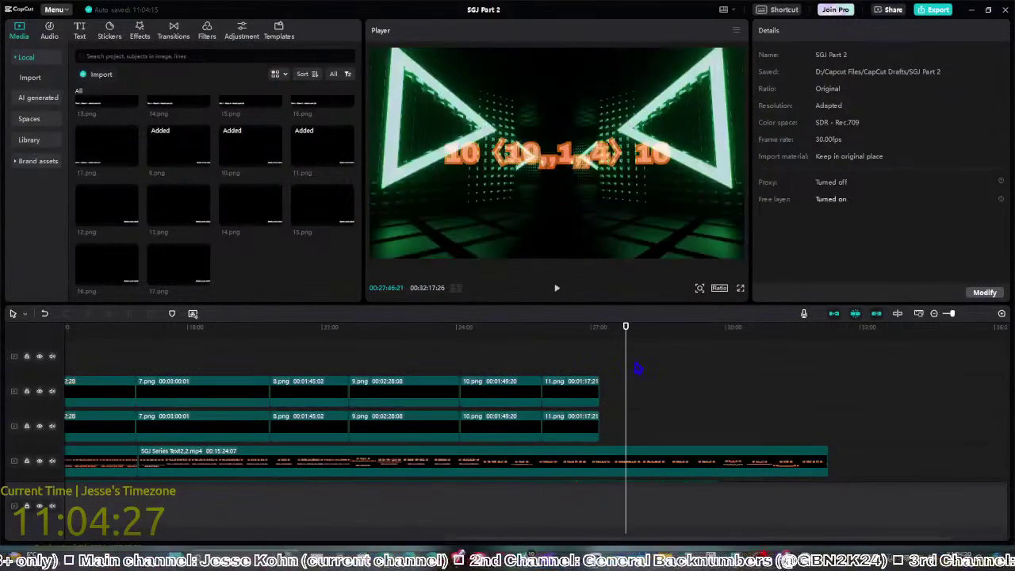
pyautogui.click(635, 368)
pyautogui.click(588, 363)
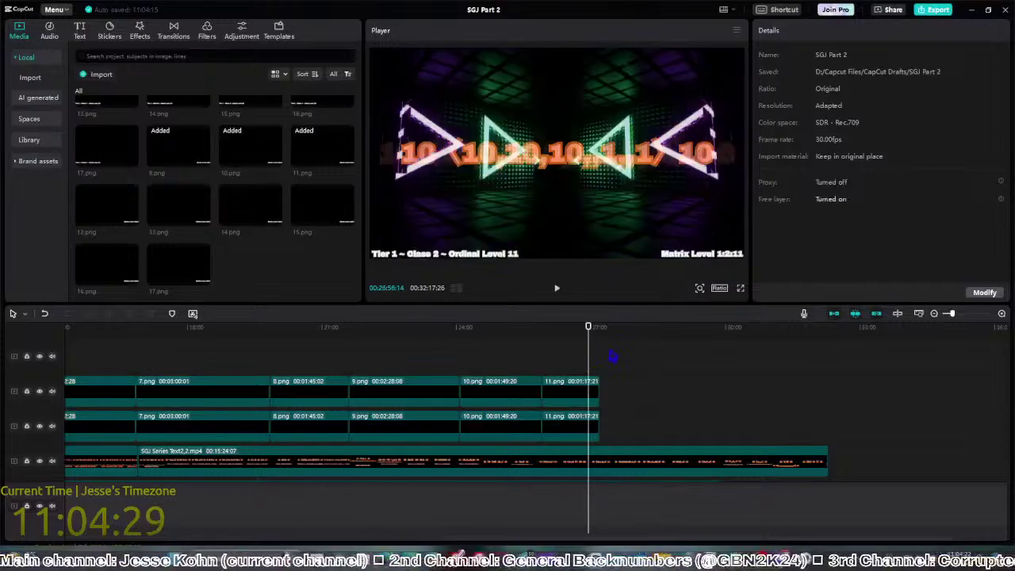
pyautogui.click(574, 364)
pyautogui.click(542, 365)
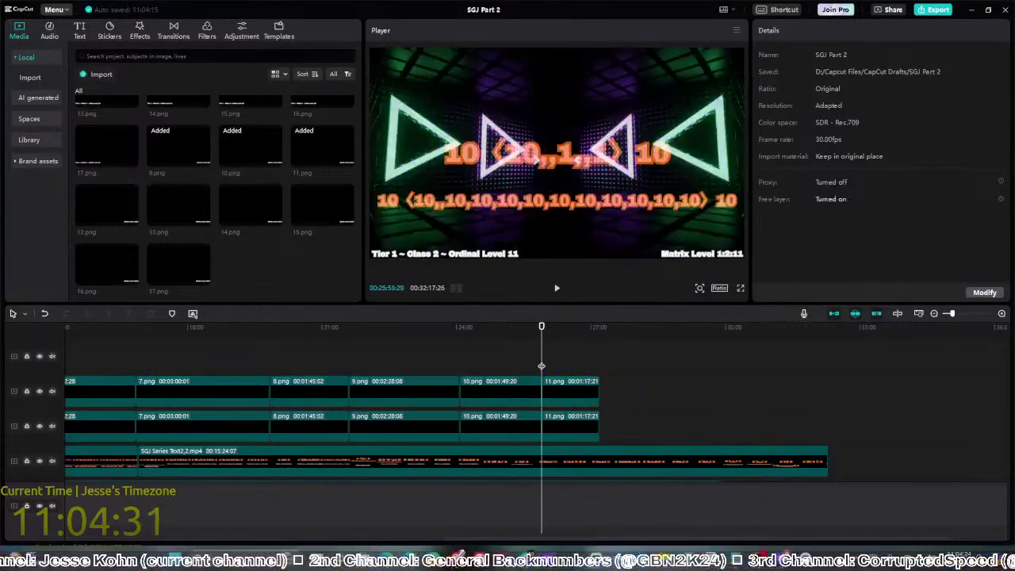
pyautogui.click(600, 365)
pyautogui.click(614, 364)
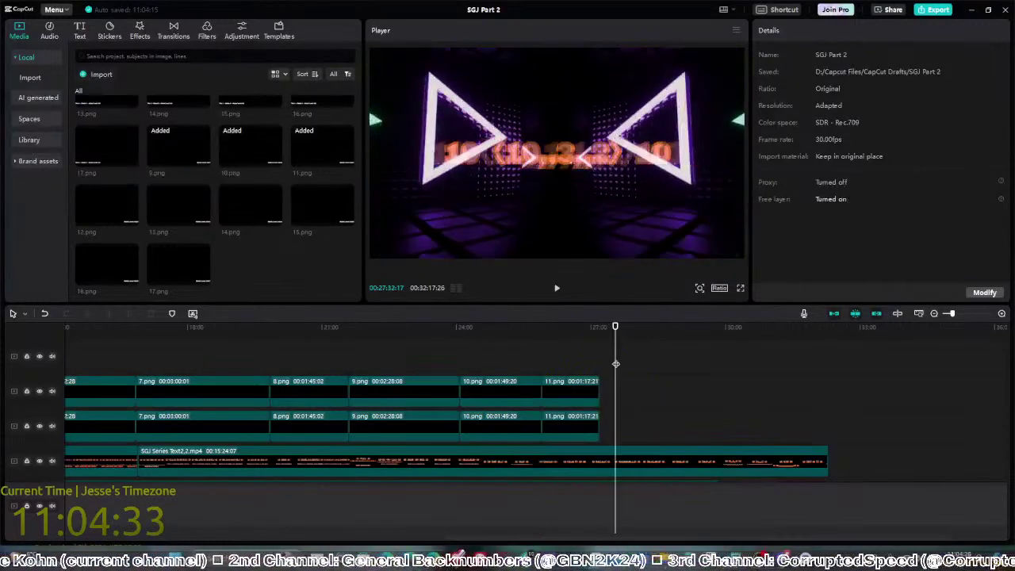
pyautogui.click(625, 365)
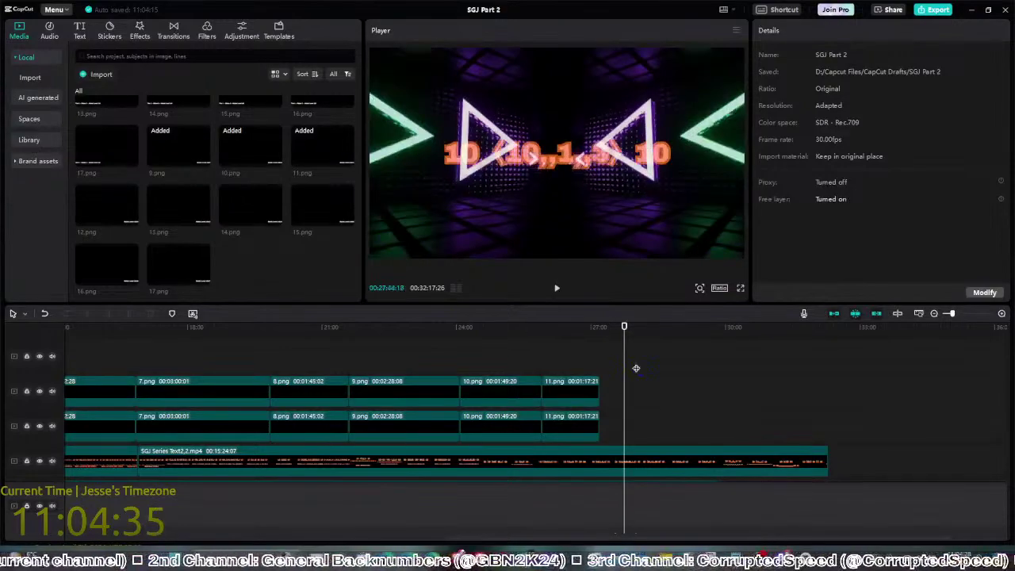
pyautogui.click(637, 368)
pyautogui.click(647, 375)
pyautogui.click(647, 375)
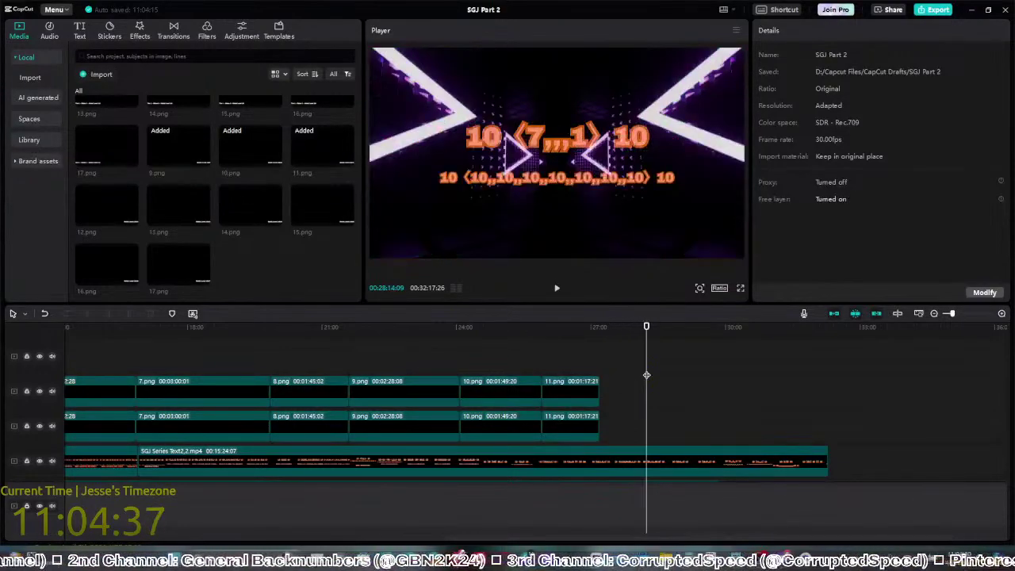
pyautogui.click(650, 374)
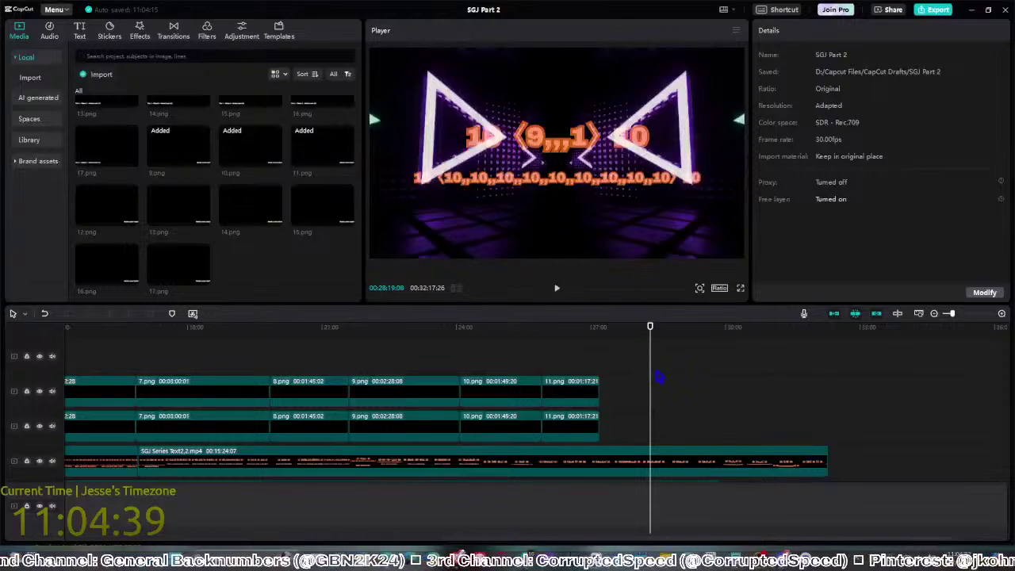
pyautogui.click(656, 373)
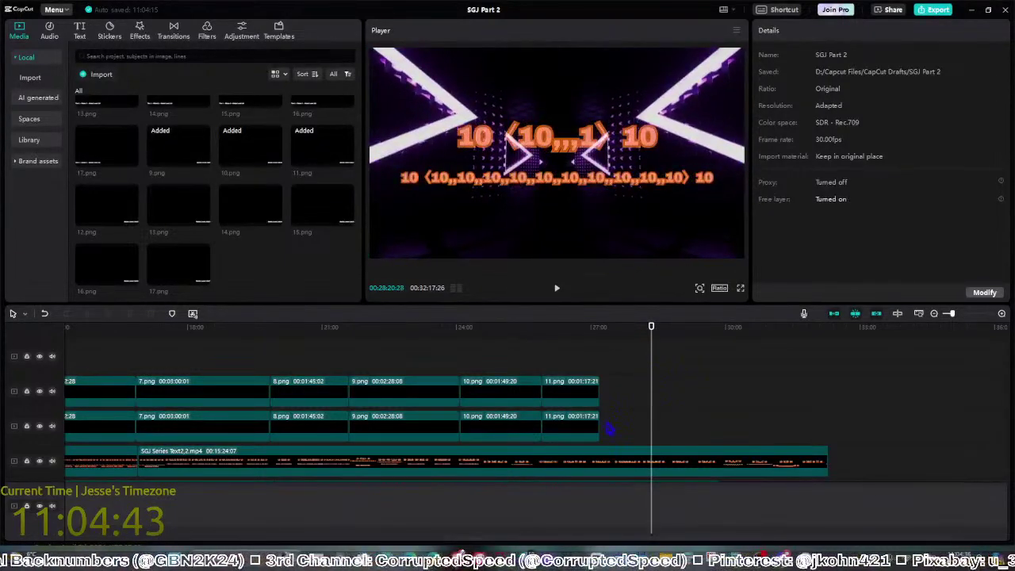
pyautogui.click(583, 396)
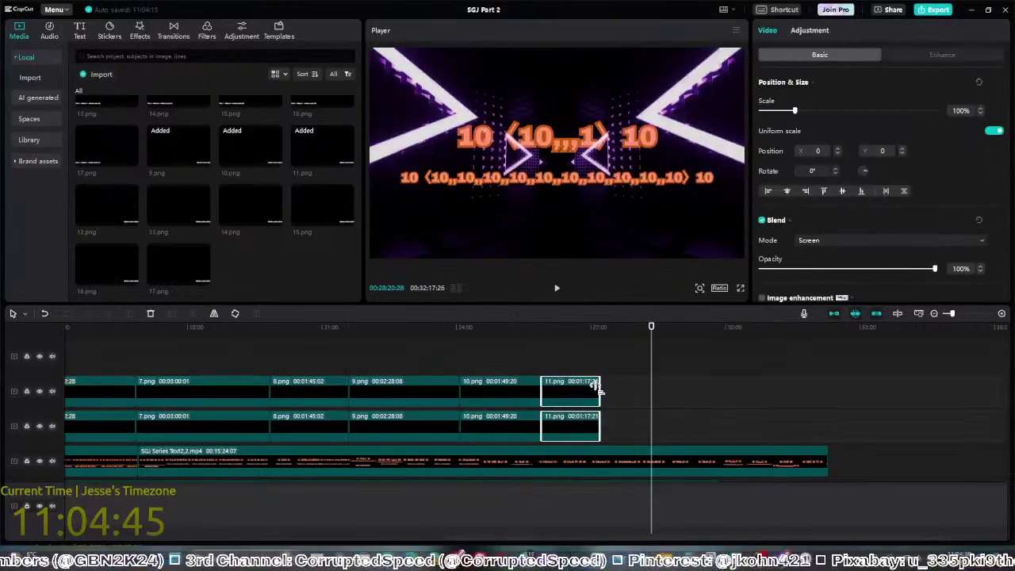
pyautogui.moveTo(599, 387); pyautogui.dragTo(736, 387)
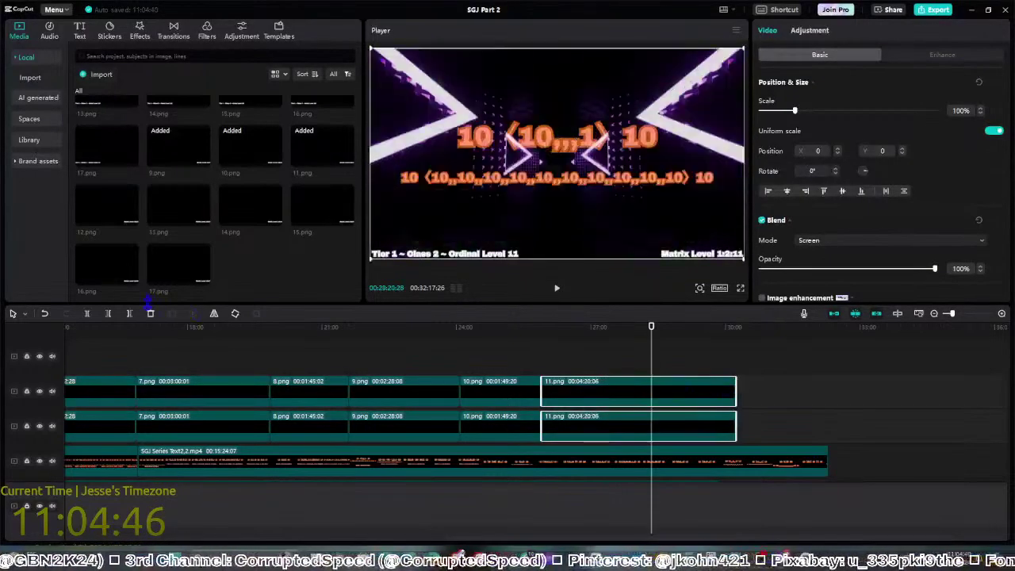
pyautogui.click(87, 314)
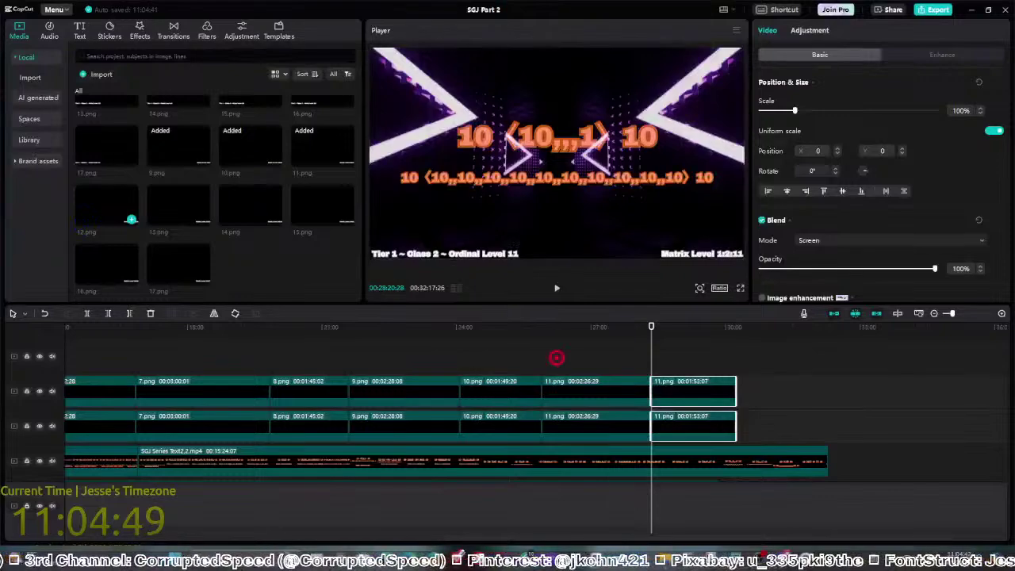
# Replace the second 11.png segment on the ordinal overlay track with the Matrix Level 12.png image
pyautogui.click(557, 358)
pyautogui.moveTo(658, 417); pyautogui.dragTo(671, 424)
pyautogui.click(546, 366)
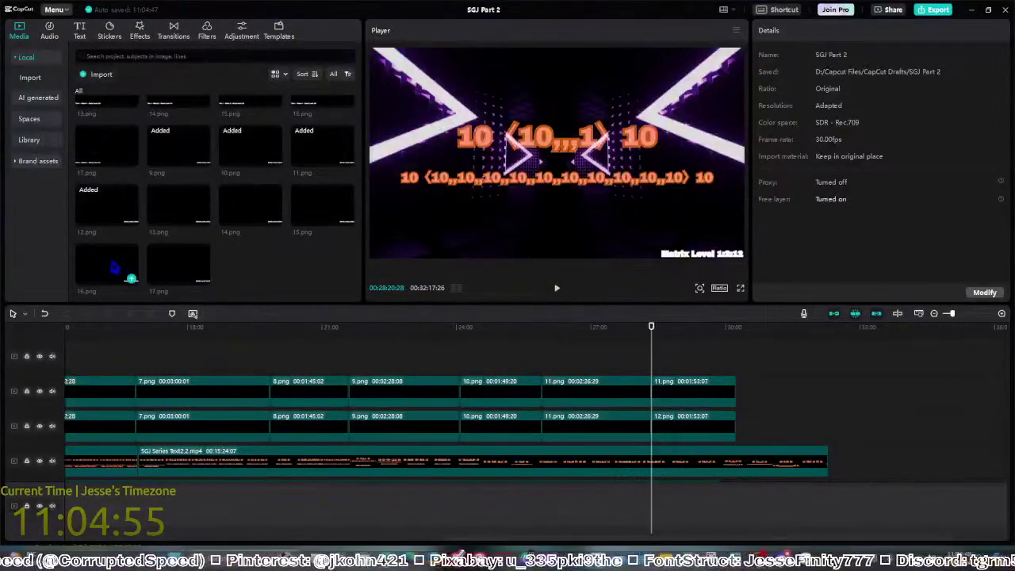
# Put the Matrix Level 12.png on the last matrix overlay segment and the Ordinal Level 12.png on the last ordinal segment, keeping the original effect
pyautogui.moveTo(119, 215); pyautogui.dragTo(669, 386)
pyautogui.click(542, 367)
pyautogui.scroll(1, 213, 249)
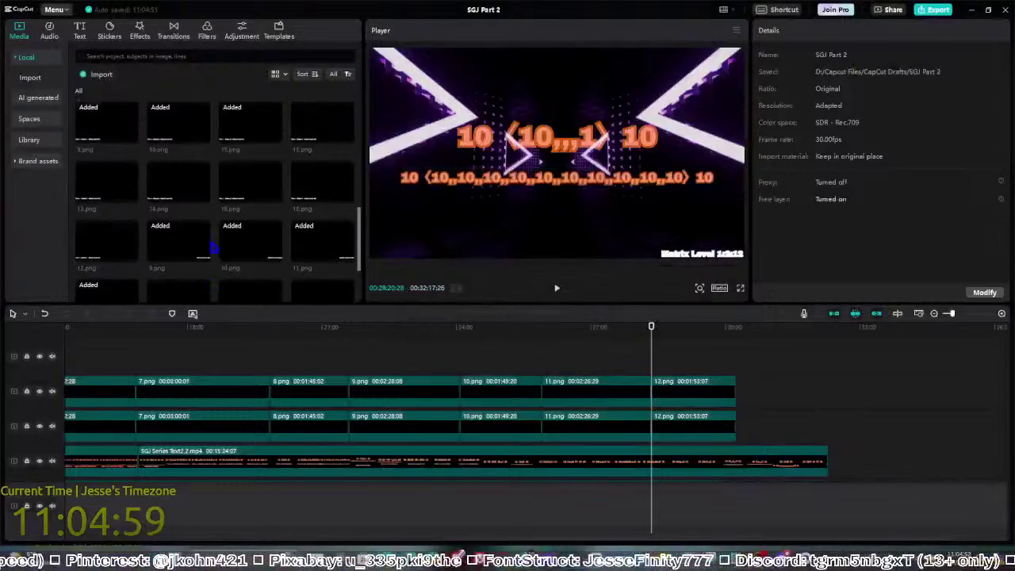
pyautogui.moveTo(345, 135); pyautogui.dragTo(681, 433)
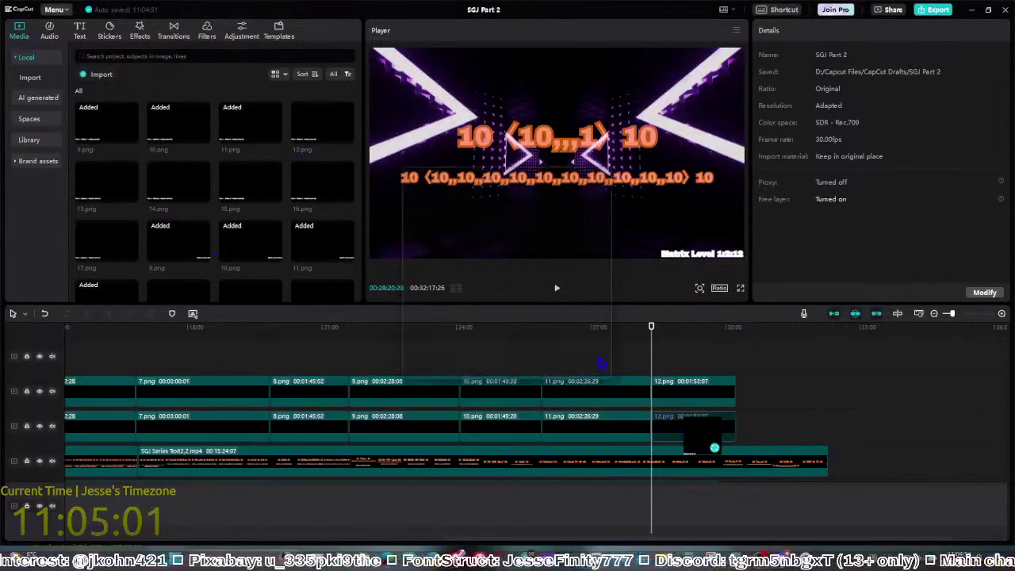
pyautogui.click(541, 365)
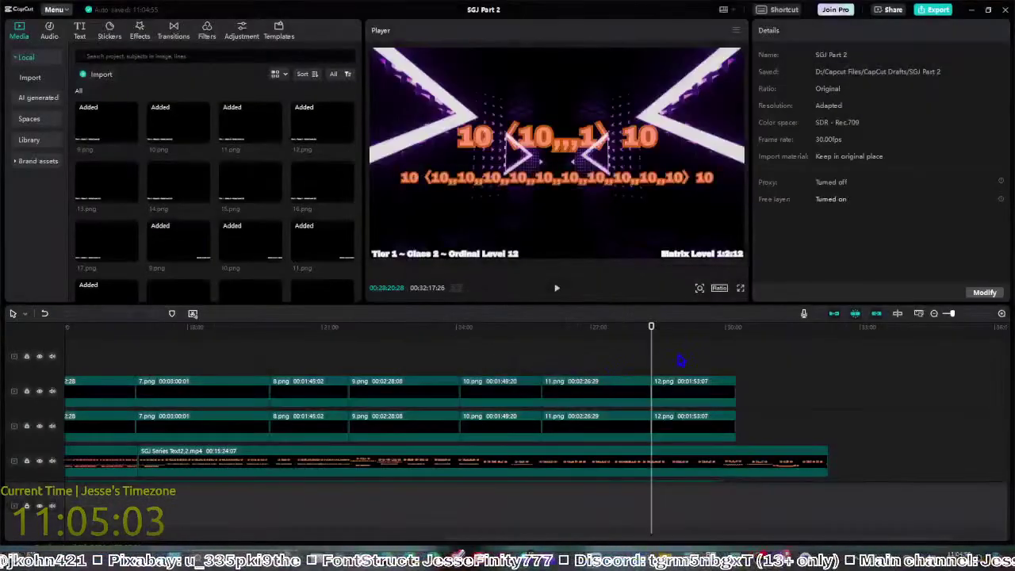
# Scrub through the rest of the SGJ Series Text2,2 video to check where the text enters the next level
pyautogui.click(679, 362)
pyautogui.click(690, 362)
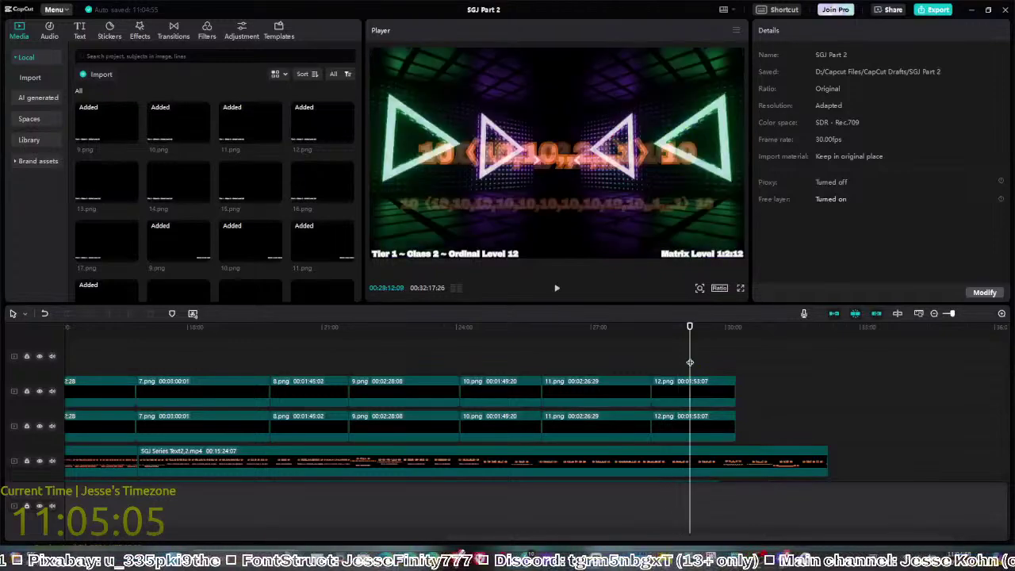
pyautogui.click(741, 365)
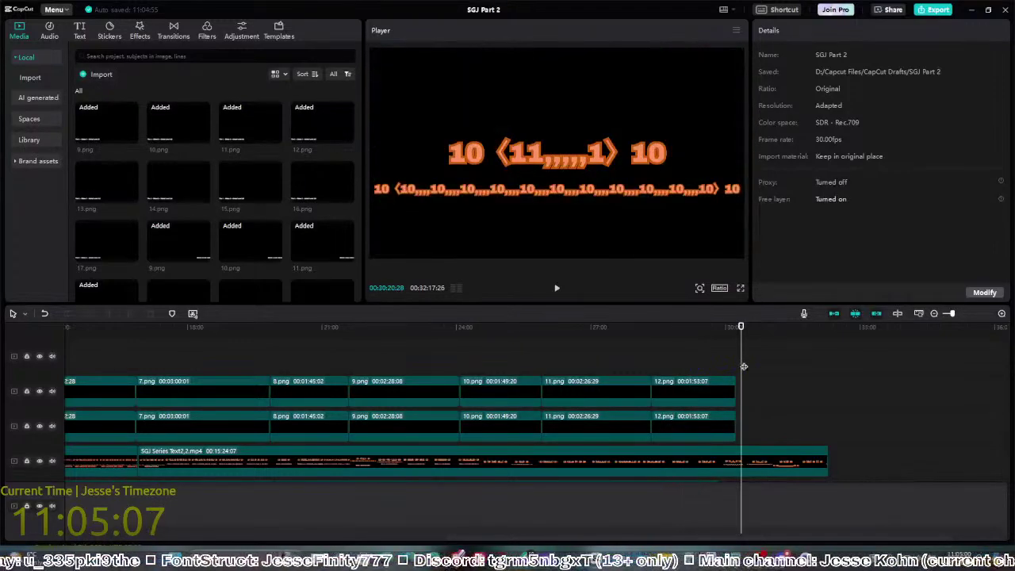
pyautogui.click(748, 363)
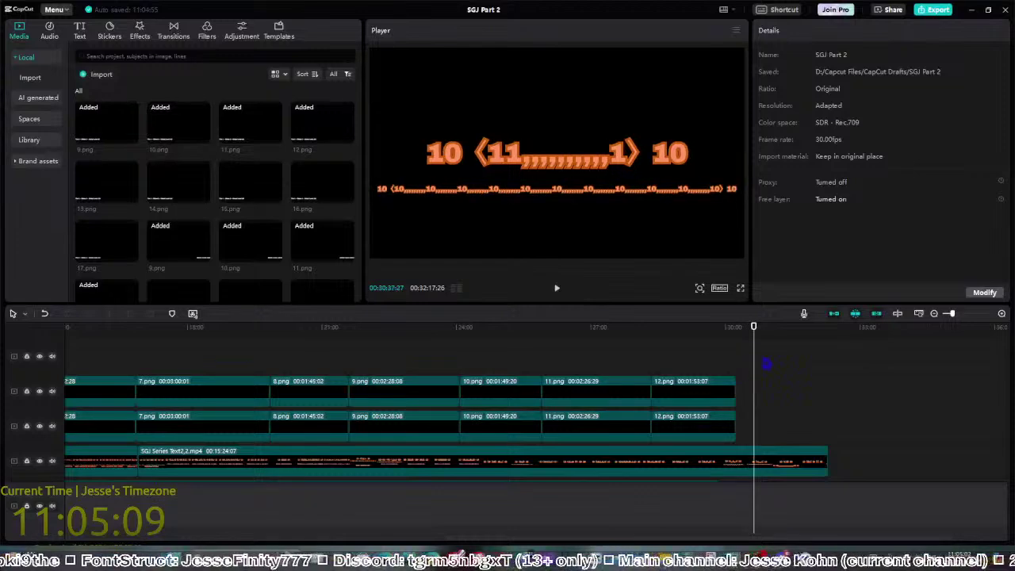
pyautogui.click(767, 363)
pyautogui.click(774, 364)
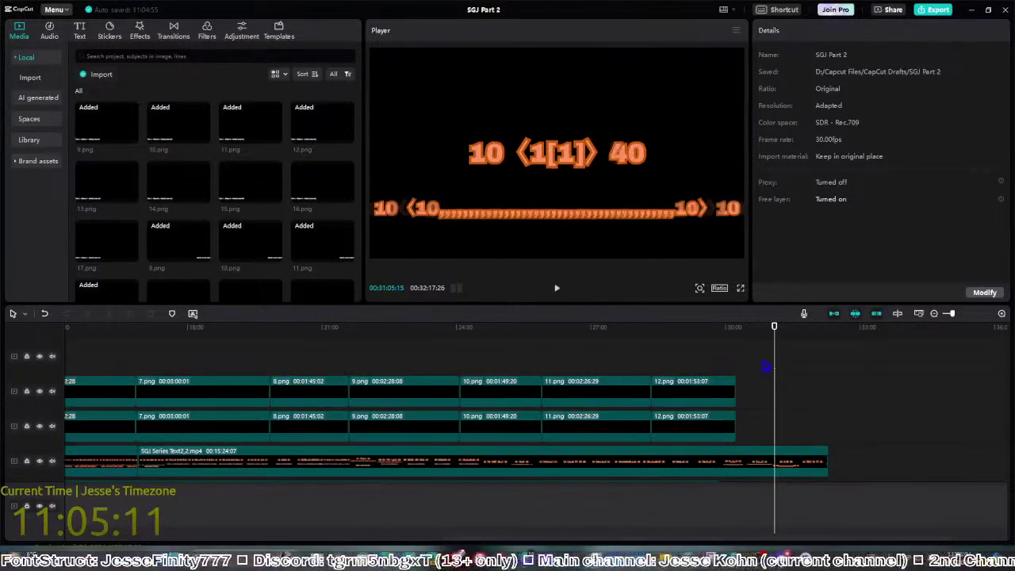
pyautogui.click(798, 367)
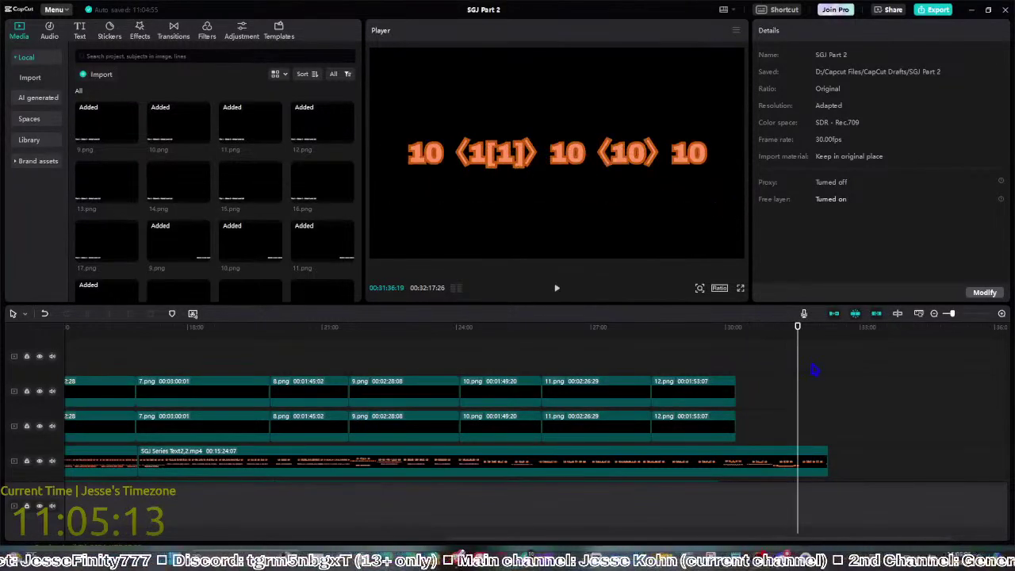
pyautogui.press('Left')
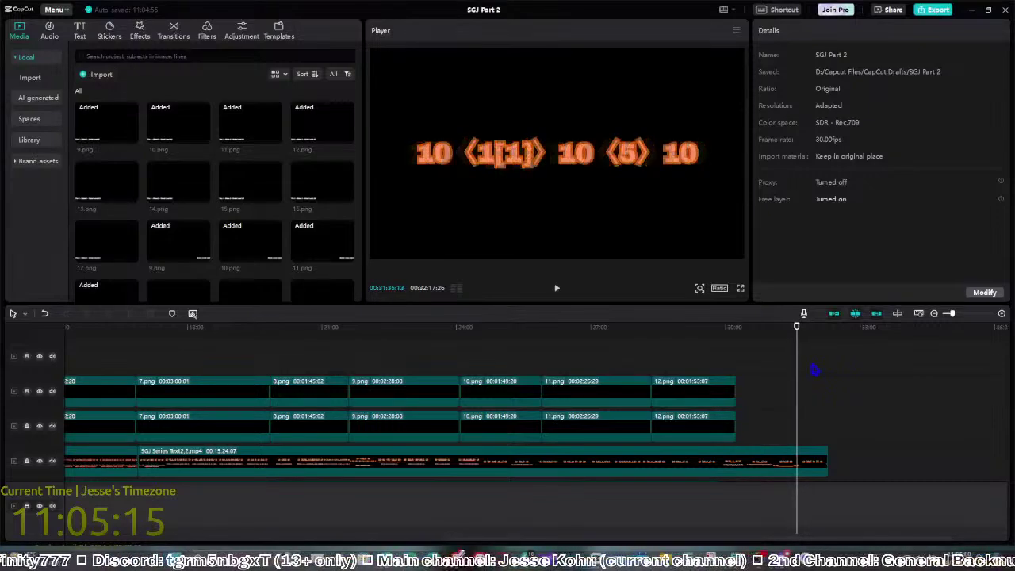
pyautogui.press('Left')
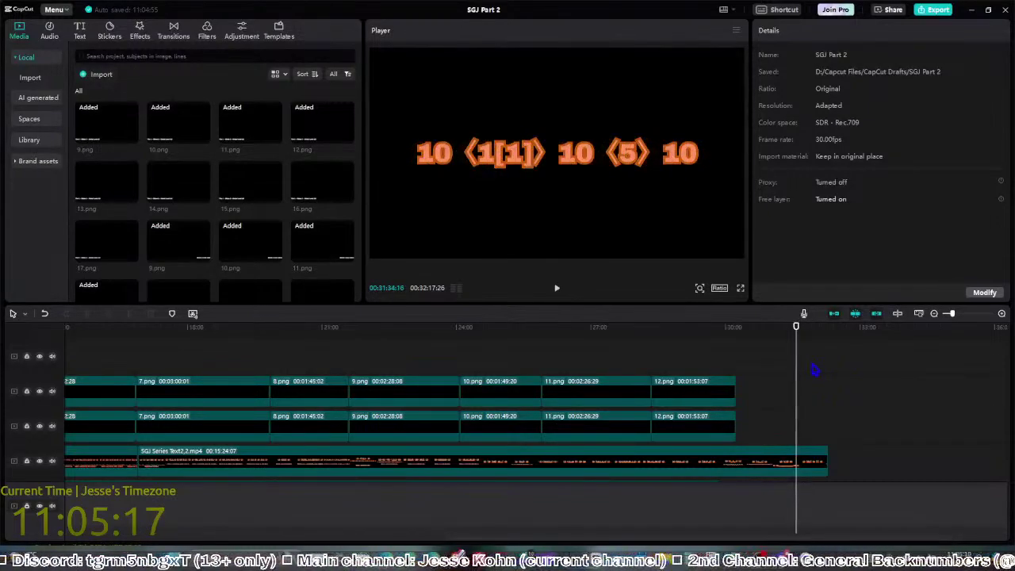
# Extend both 12.png overlays to a duration of 00:04:05:15 and split them at 00:31:21:00, where the text reads 10 ⟨1[1]⟩ 100
pyautogui.click(788, 357)
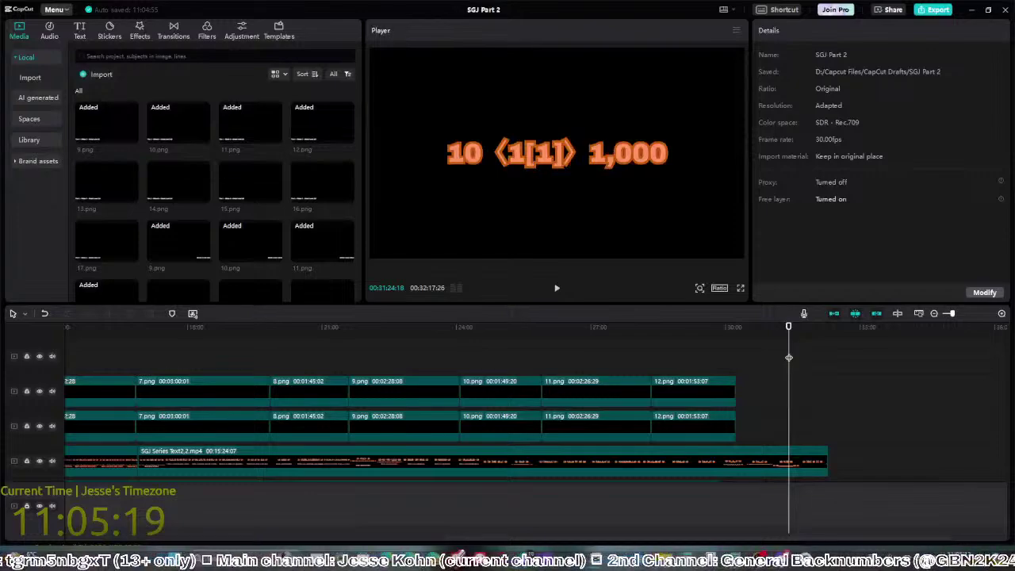
pyautogui.click(785, 360)
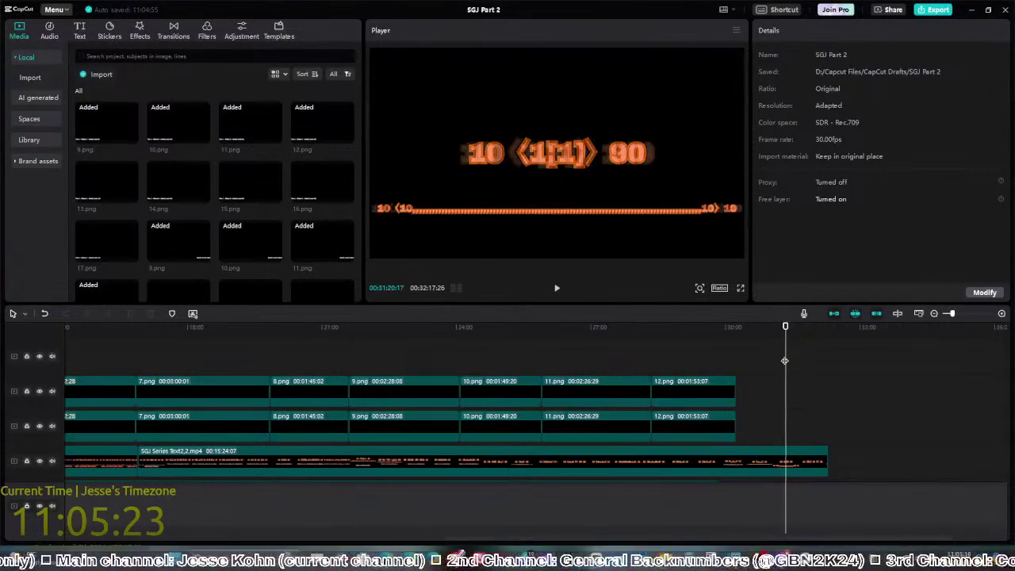
pyautogui.click(785, 361)
pyautogui.click(784, 361)
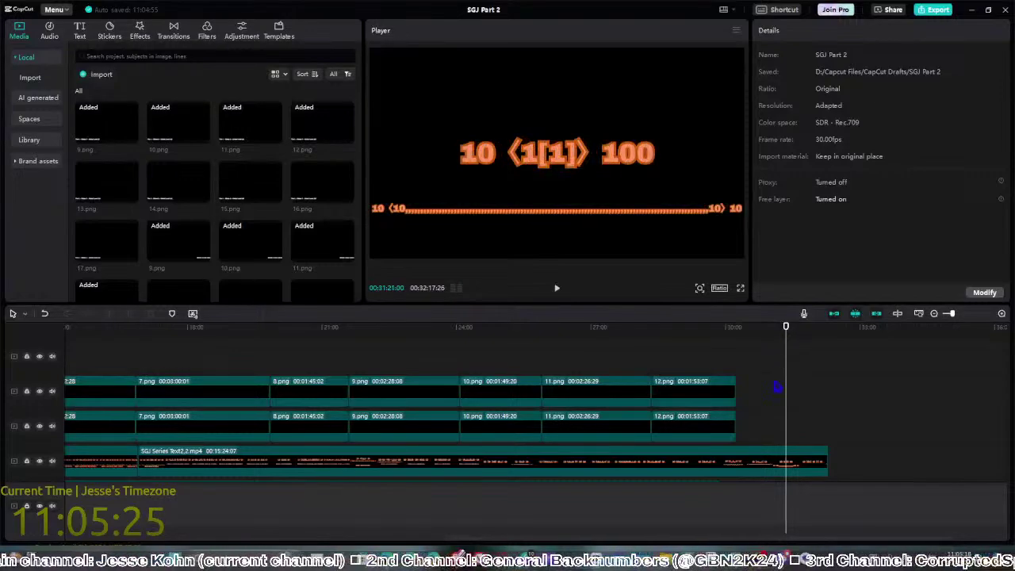
pyautogui.moveTo(747, 417); pyautogui.dragTo(835, 388)
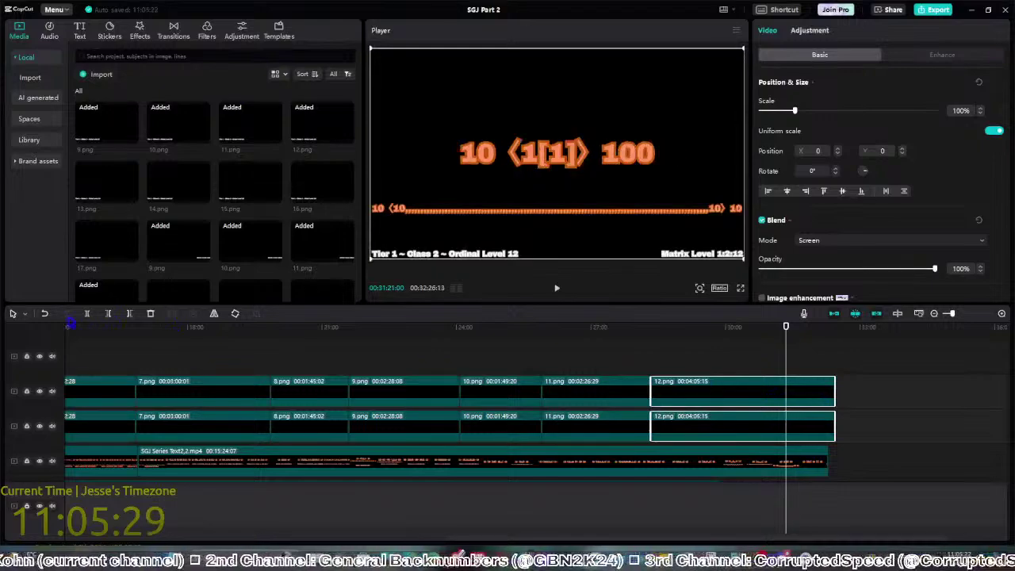
pyautogui.click(88, 313)
# Replace the last 12.png segment on both overlay tracks with the matching Ordinal Level 13 and Matrix Level 13 images
pyautogui.moveTo(147, 191); pyautogui.dragTo(798, 426)
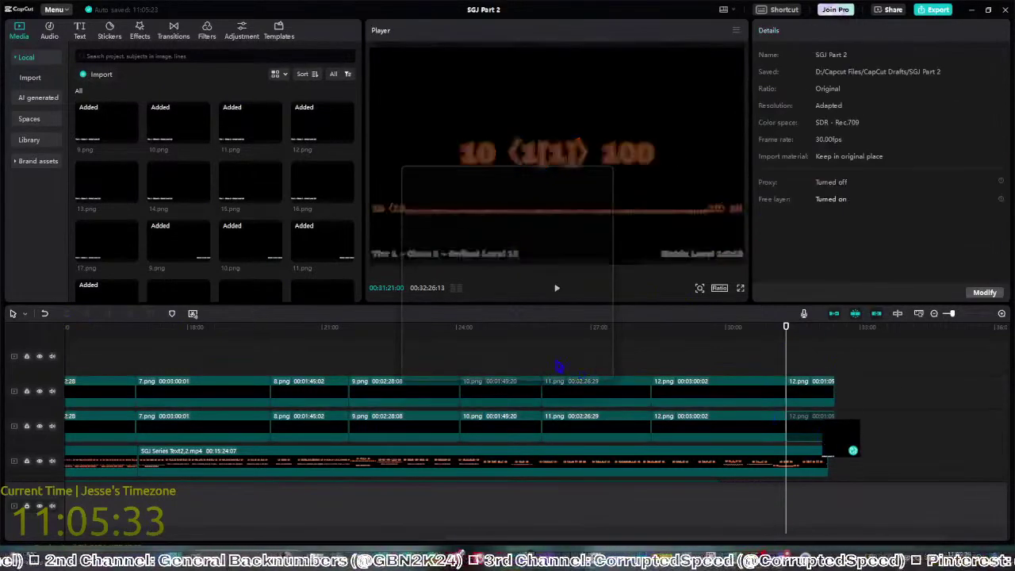
pyautogui.press('Return')
pyautogui.scroll(-2, 232, 236)
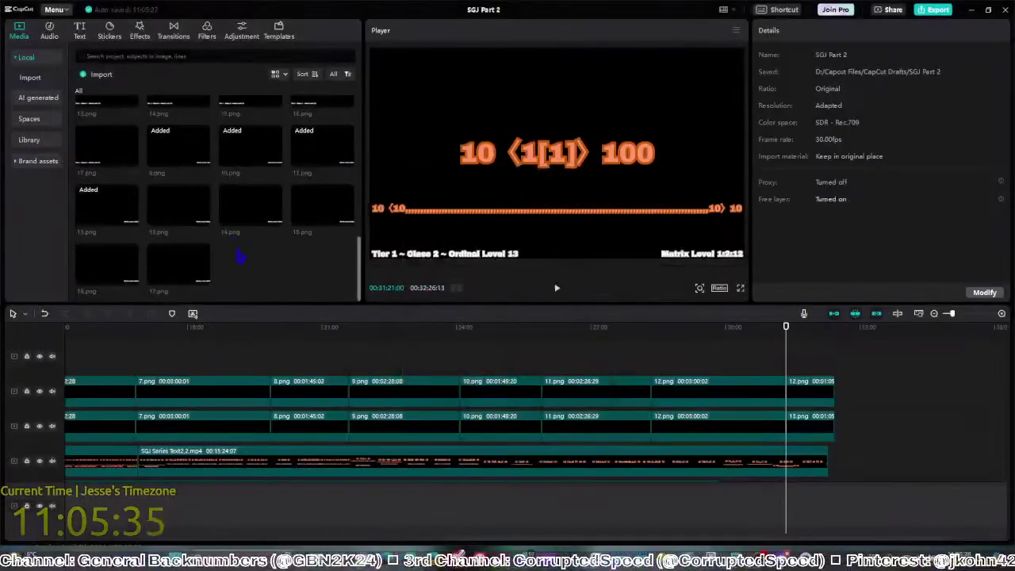
pyautogui.moveTo(204, 220); pyautogui.dragTo(818, 403)
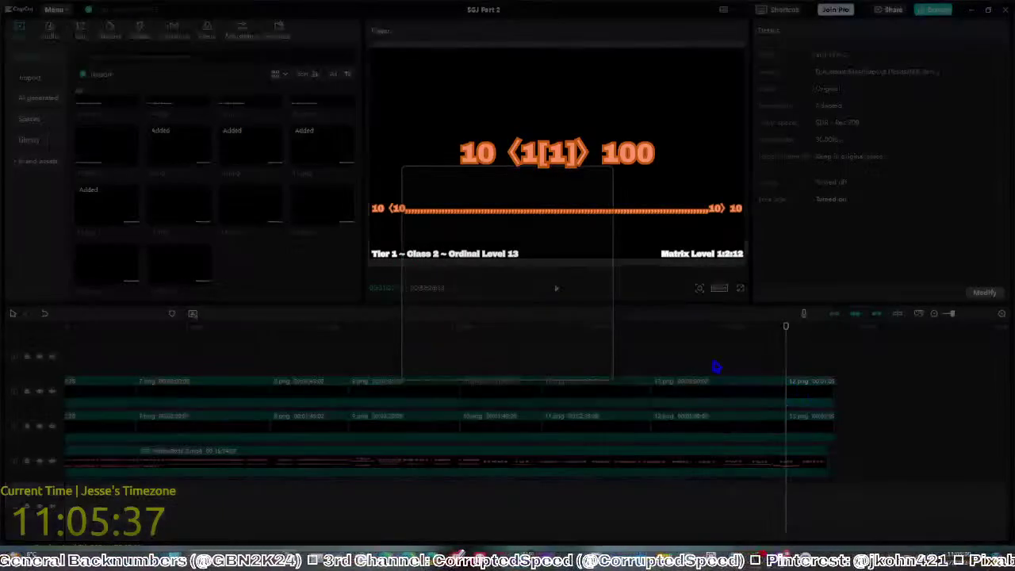
pyautogui.click(548, 367)
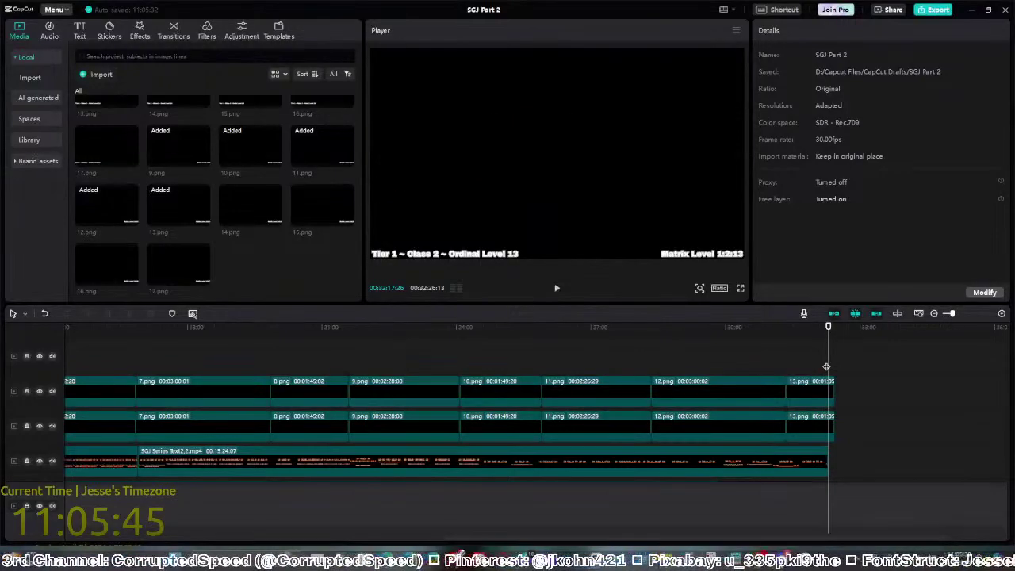
# Import the 4k Colored Kaleidoscope video, replace the last neon tunnel background clip with it keeping the original effect, and preview the result
pyautogui.scroll(-2, 825, 366)
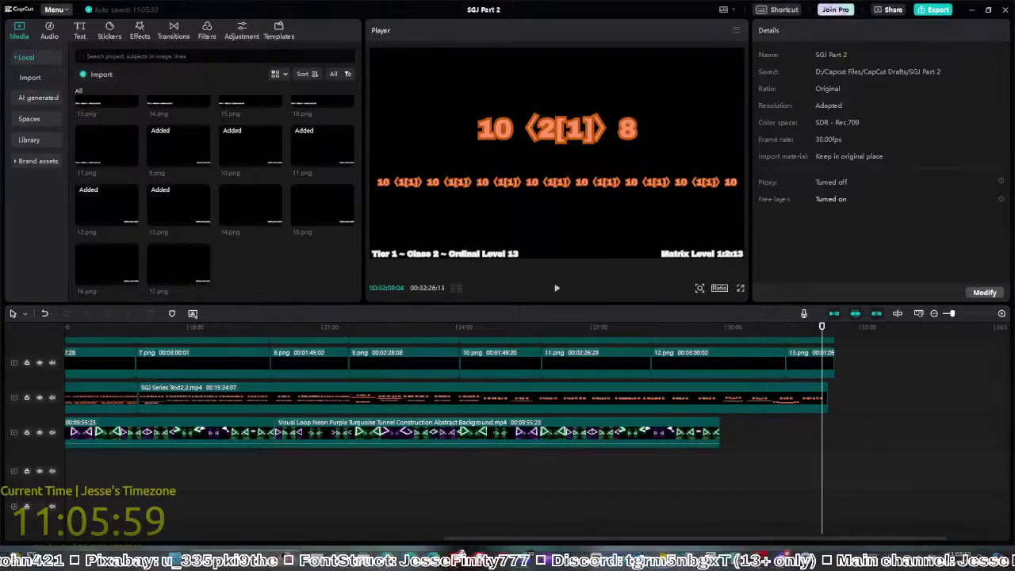
pyautogui.moveTo(148, 227); pyautogui.dragTo(169, 249)
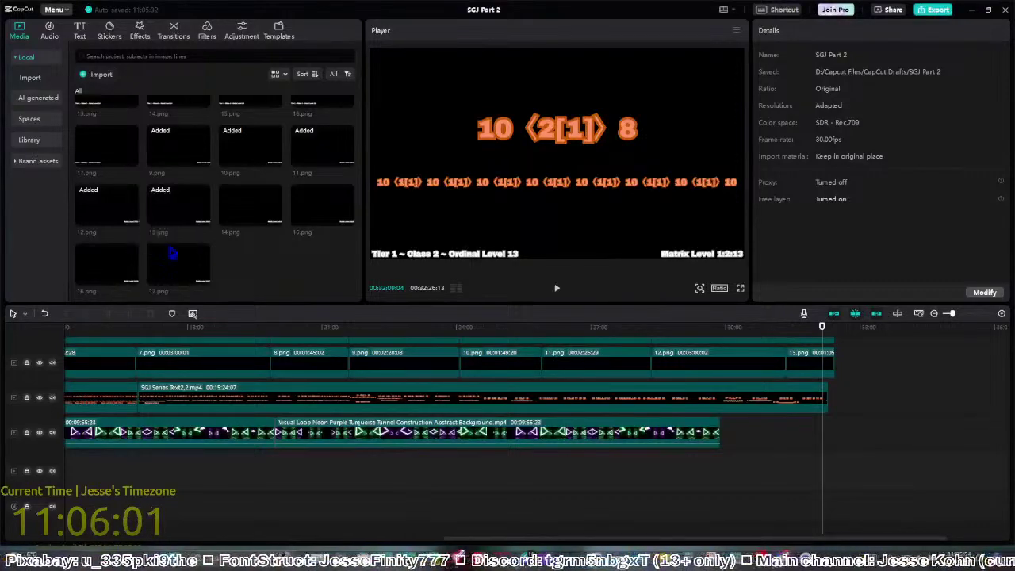
pyautogui.moveTo(264, 290); pyautogui.dragTo(522, 439)
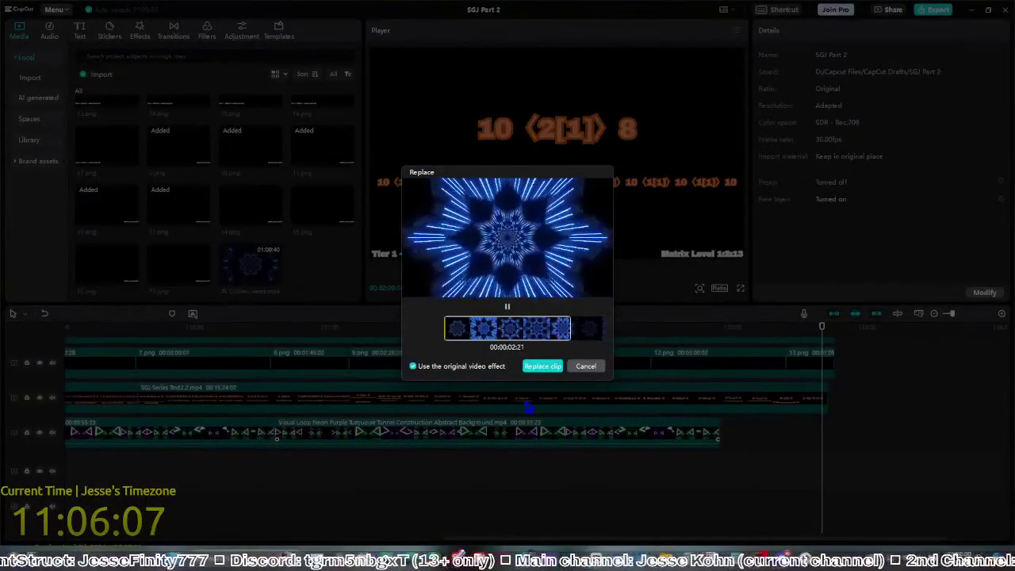
pyautogui.click(543, 366)
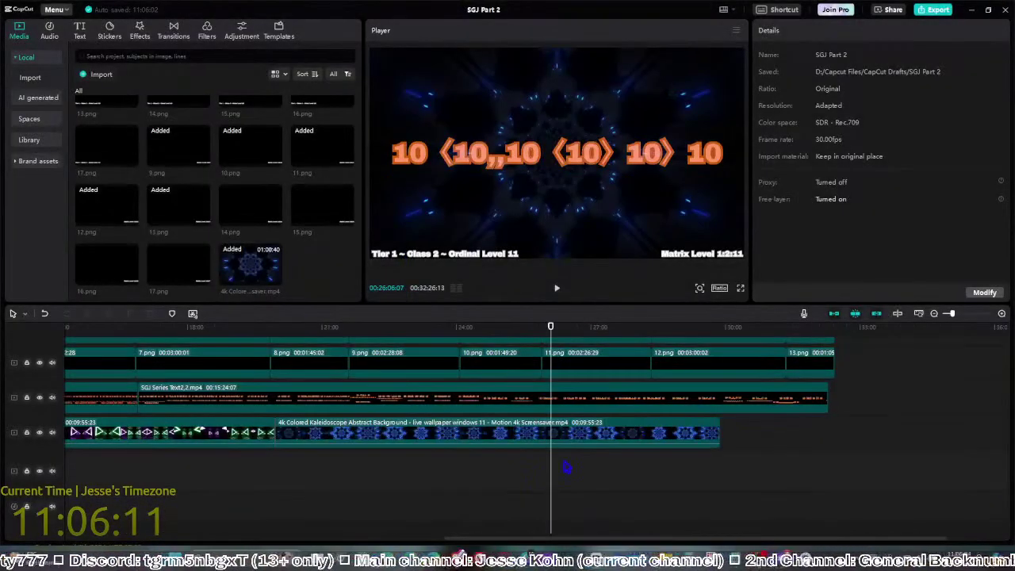
pyautogui.click(556, 289)
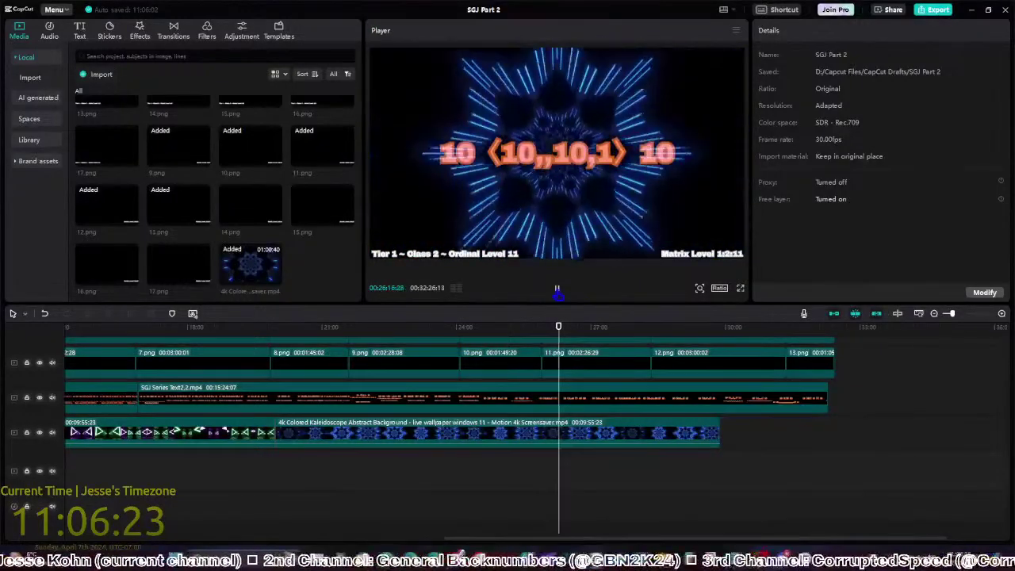
pyautogui.click(558, 292)
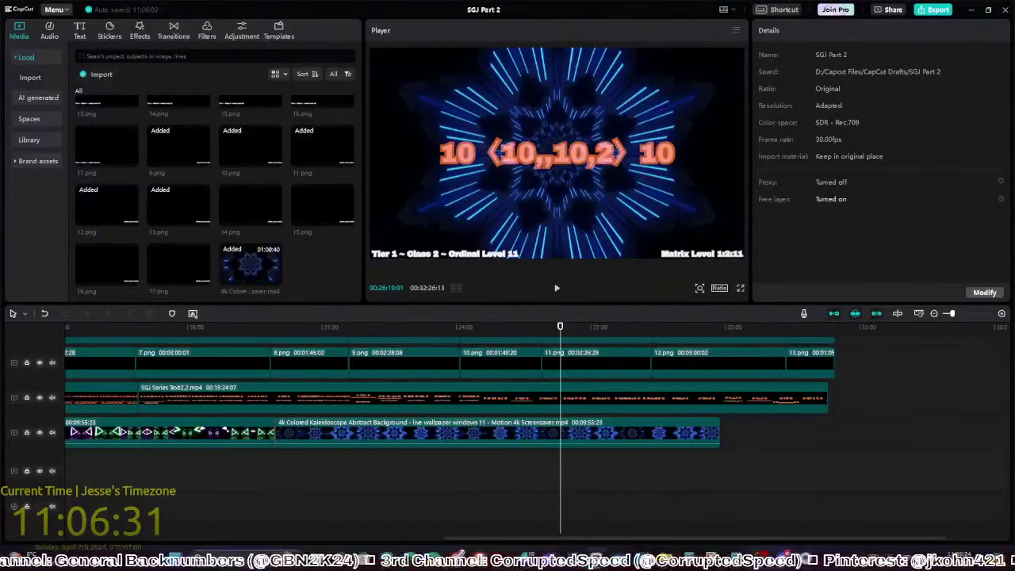
# Import the 4k Abstract Waves video and use it to replace a copy of the kaleidoscope clip pasted at 00:29:52:28, keeping the original effect
pyautogui.moveTo(171, 349); pyautogui.dragTo(182, 258)
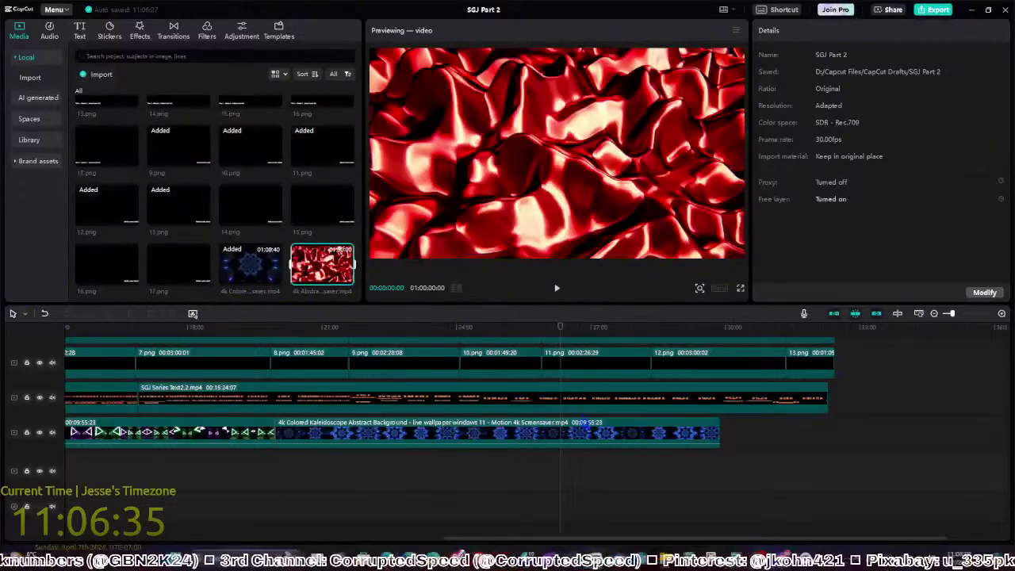
pyautogui.click(714, 435)
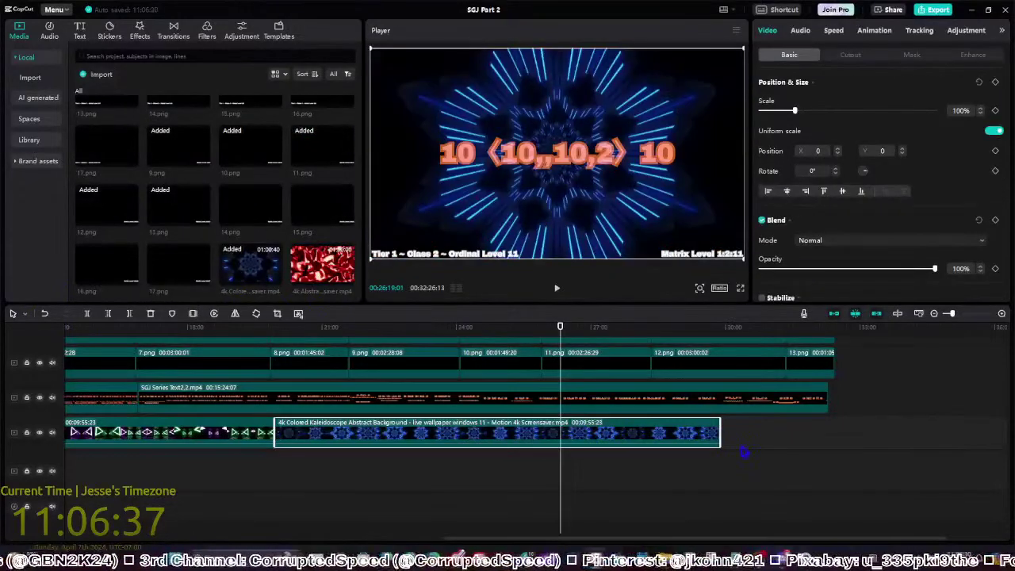
pyautogui.click(737, 451)
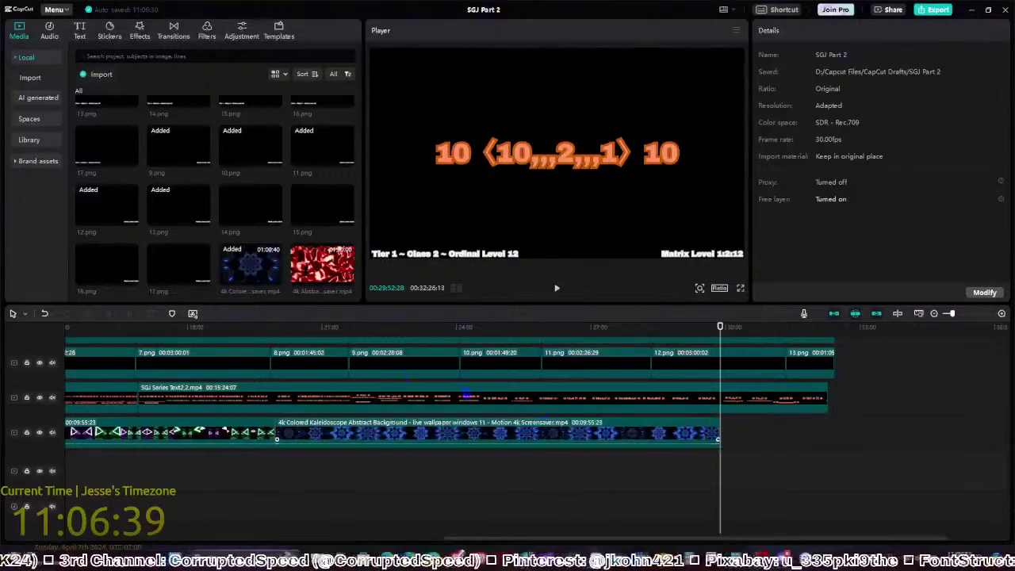
pyautogui.hotkey('ctrl', 'v')
pyautogui.moveTo(703, 409); pyautogui.dragTo(743, 435)
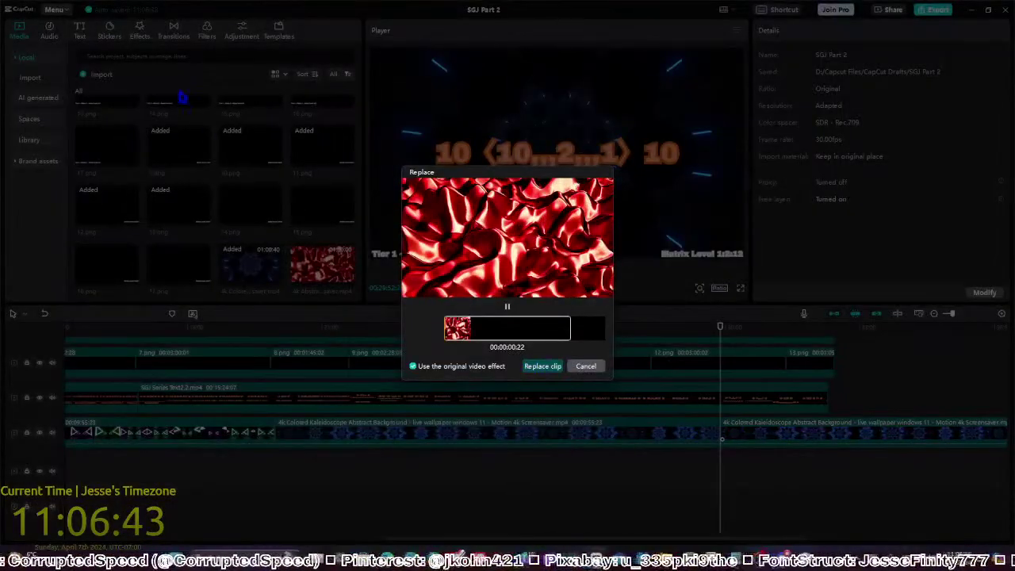
pyautogui.click(541, 366)
# Add a Dissolve transition between the kaleidoscope and Abstract Waves background clips with a duration of 1.0 s
pyautogui.click(173, 32)
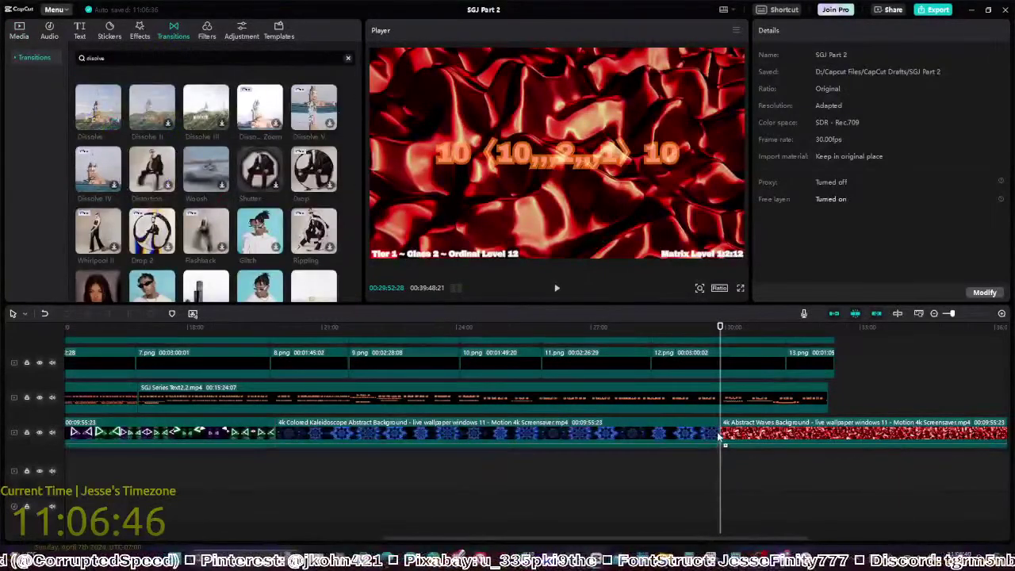
pyautogui.click(720, 433)
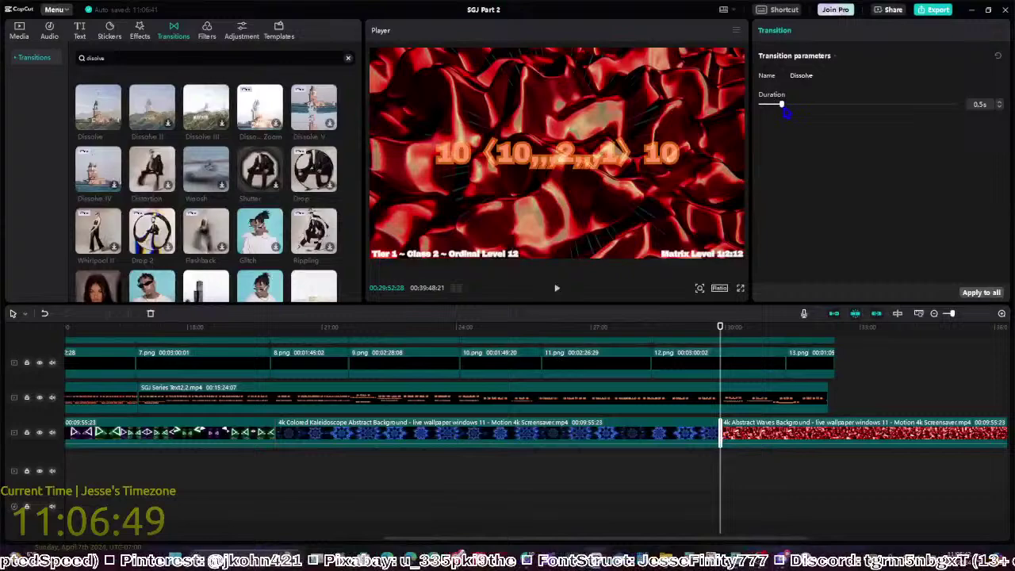
pyautogui.moveTo(787, 112); pyautogui.dragTo(791, 112)
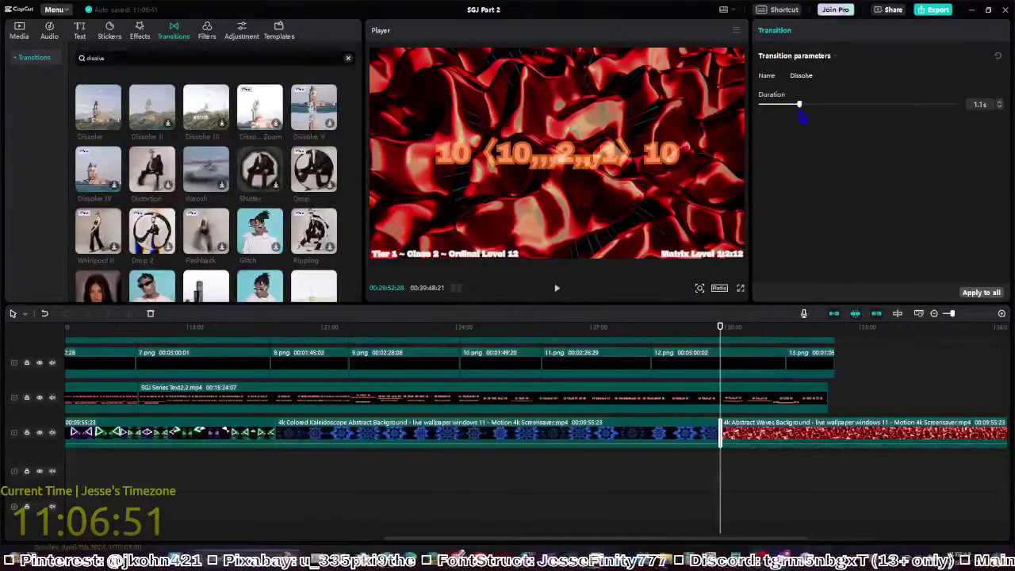
# Check the level 12 and 13 overlays and text against the Abstract Waves background near the end of the timeline
pyautogui.scroll(1, 803, 395)
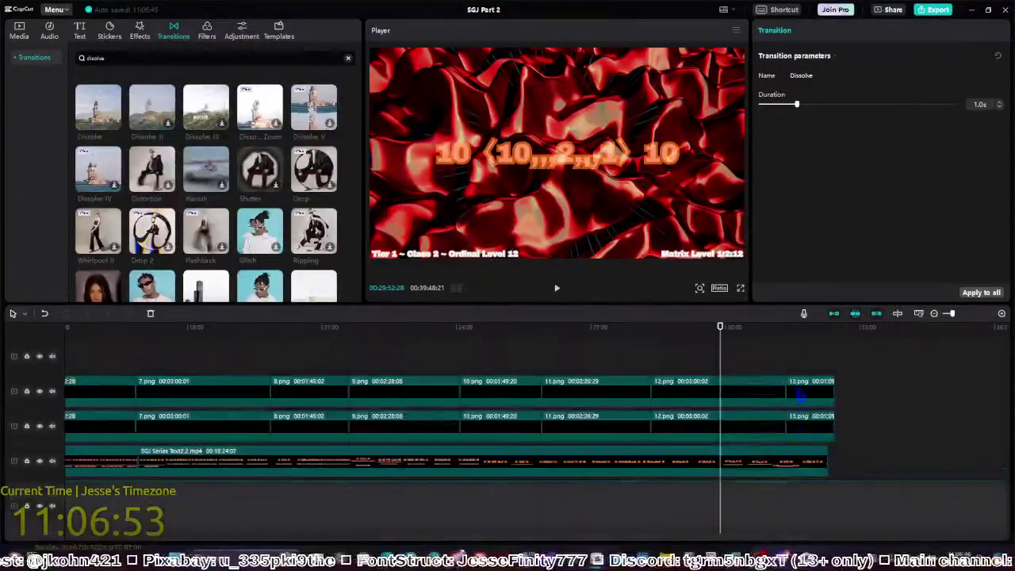
pyautogui.click(746, 359)
pyautogui.press('space')
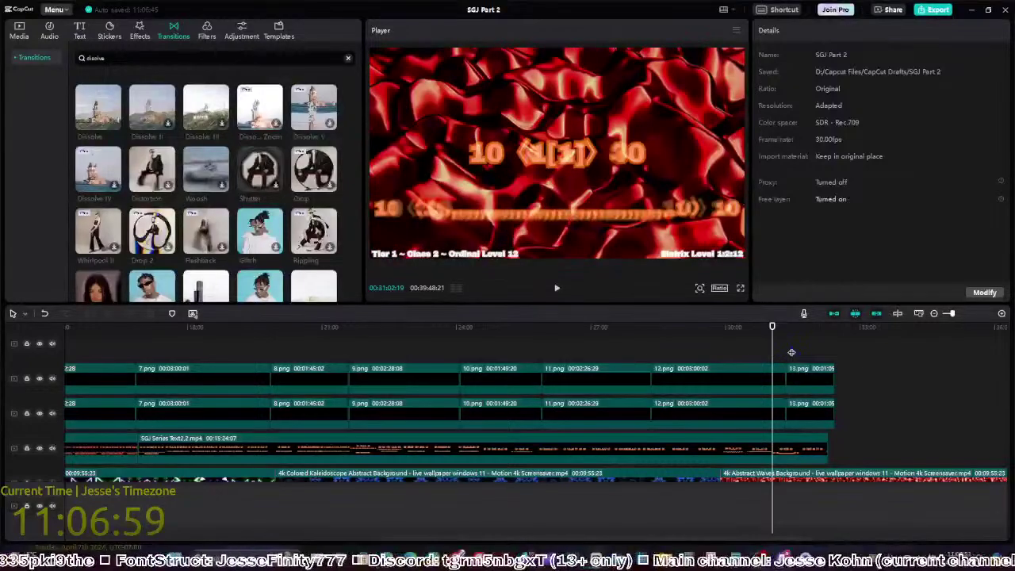
pyautogui.press('space')
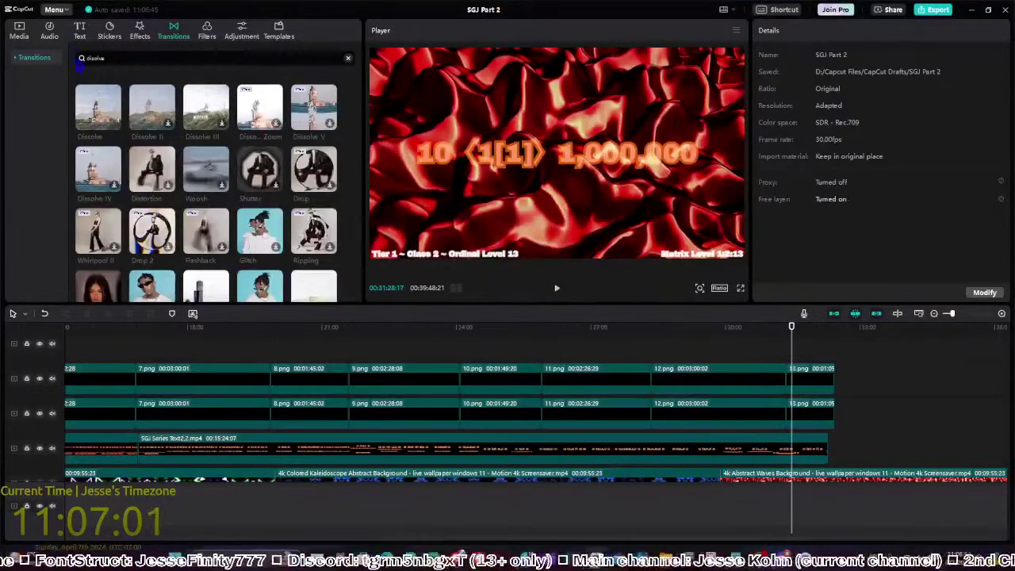
pyautogui.click(24, 41)
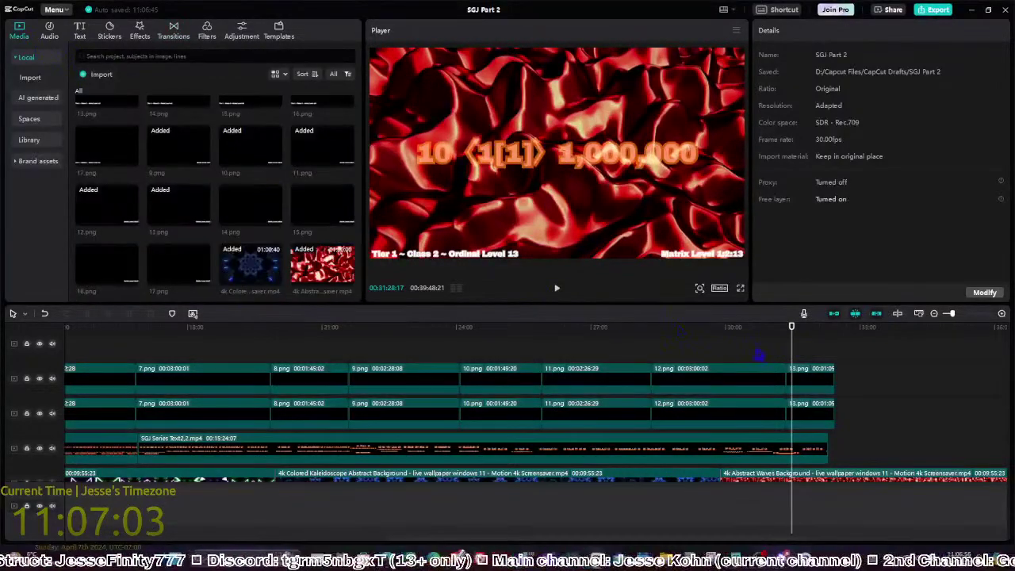
pyautogui.click(800, 361)
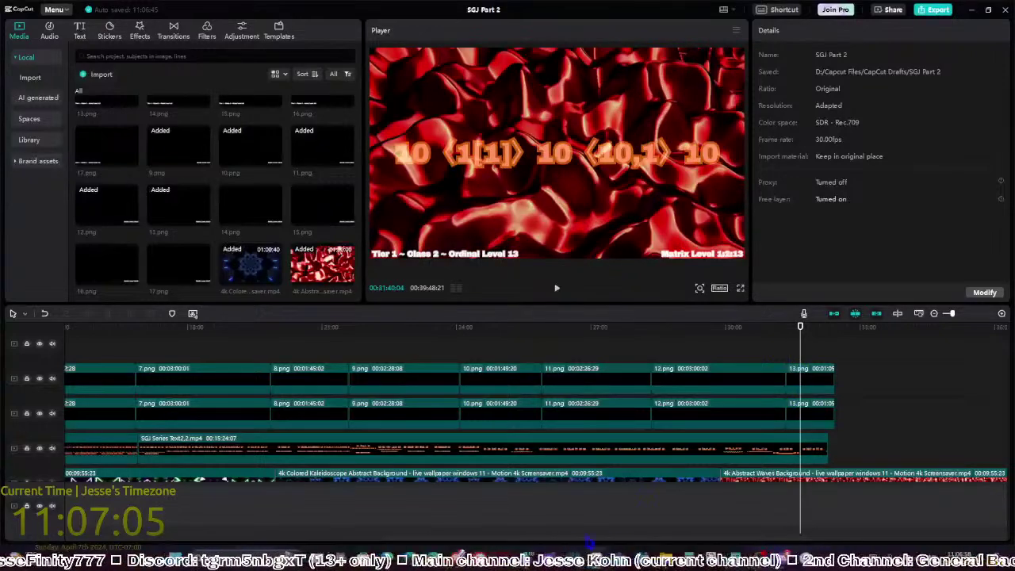
pyautogui.moveTo(584, 539); pyautogui.dragTo(663, 540)
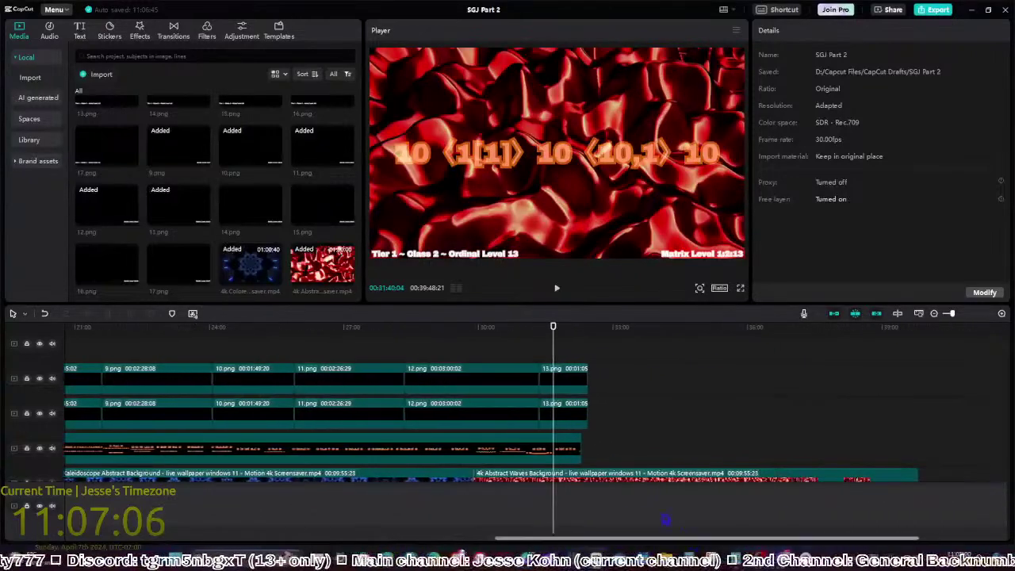
# Scrub through the end of the timeline, from the 12.png section to the last frame of the number text clip, checking the sequence
pyautogui.click(421, 350)
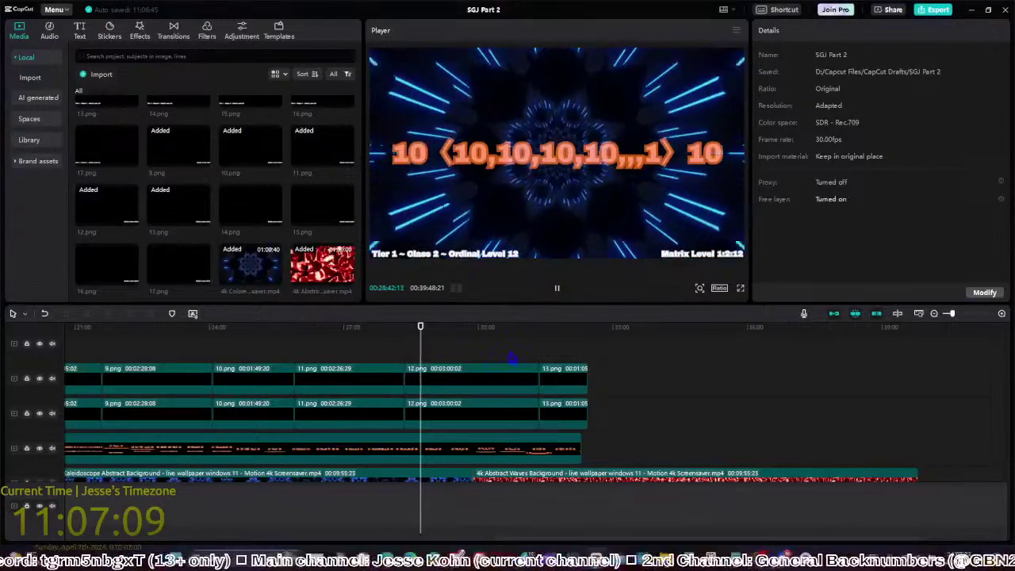
pyautogui.click(510, 353)
pyautogui.click(552, 354)
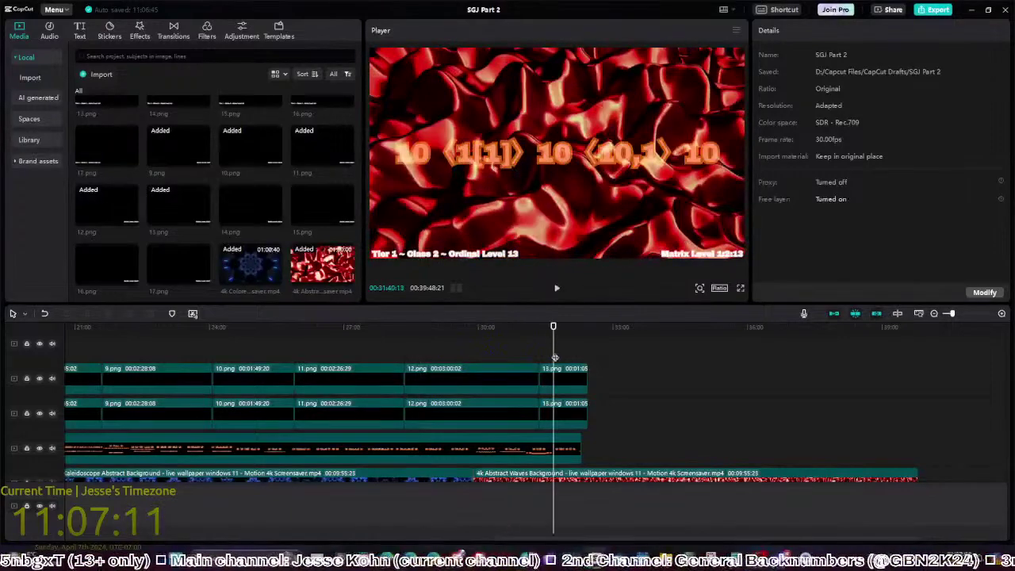
pyautogui.hotkey('alt', 'Tab')
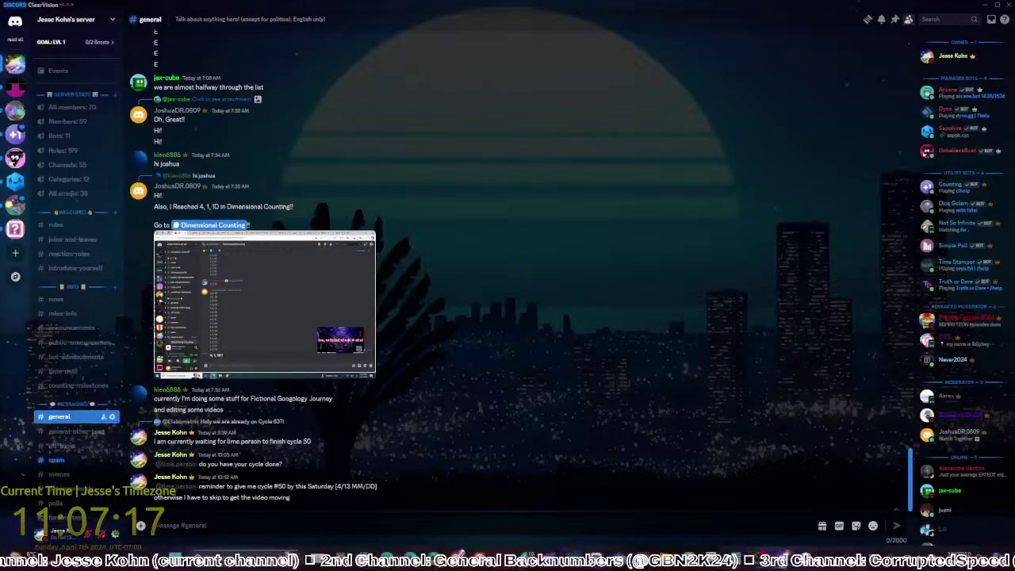
pyautogui.hotkey('alt', 'Tab')
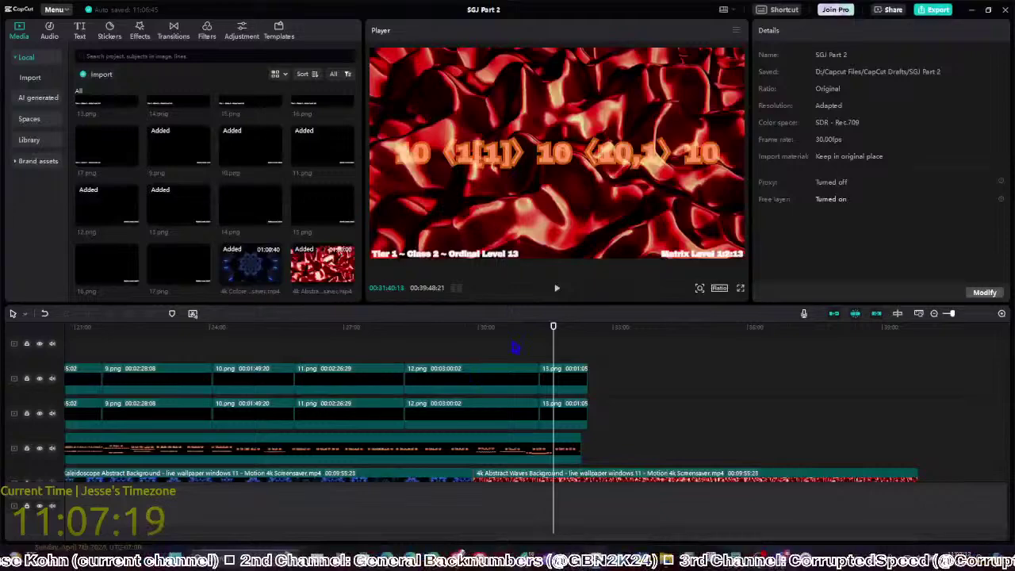
pyautogui.click(514, 347)
pyautogui.click(550, 355)
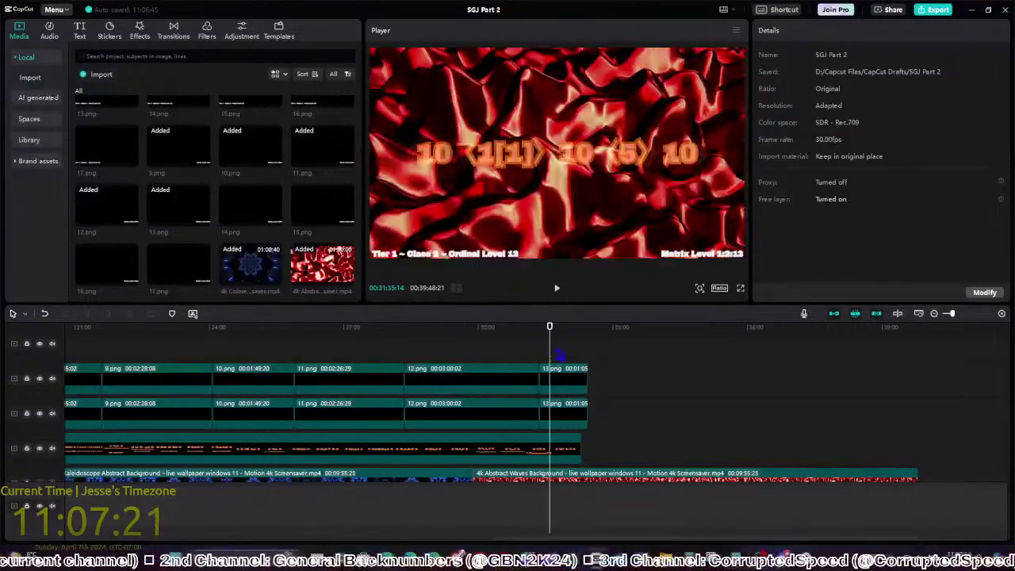
pyautogui.click(558, 354)
pyautogui.click(563, 354)
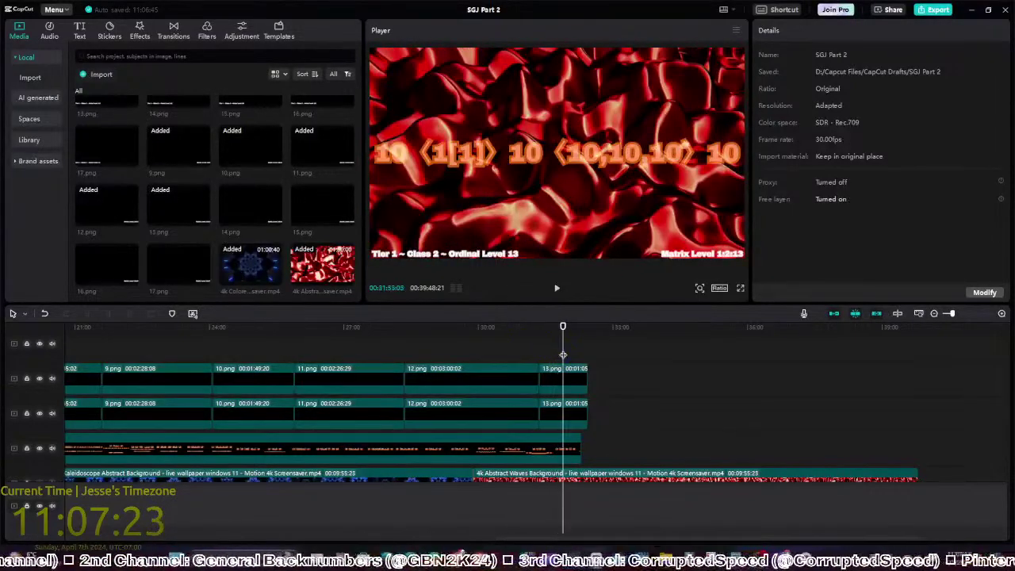
pyautogui.click(569, 354)
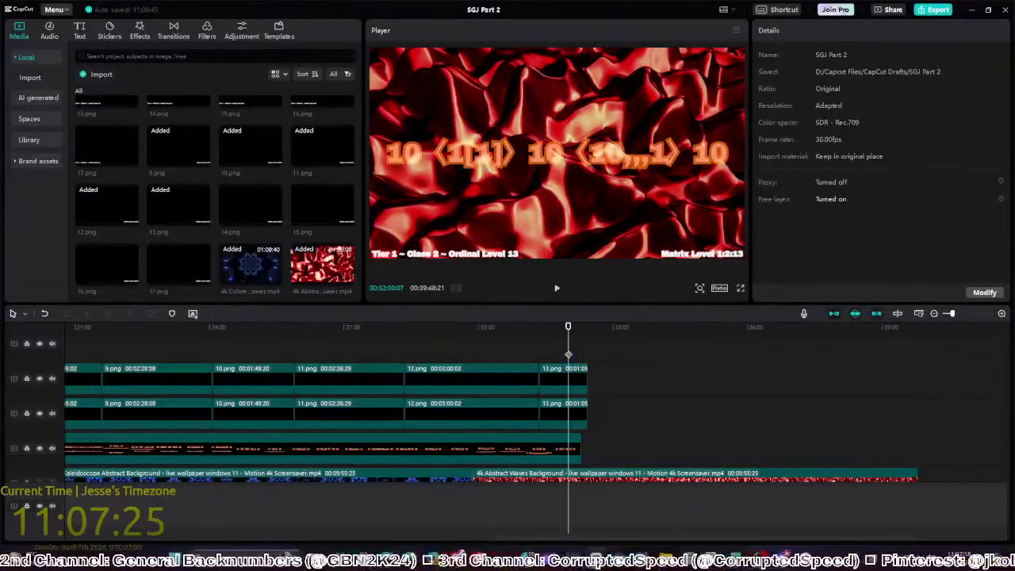
pyautogui.click(574, 355)
pyautogui.click(576, 355)
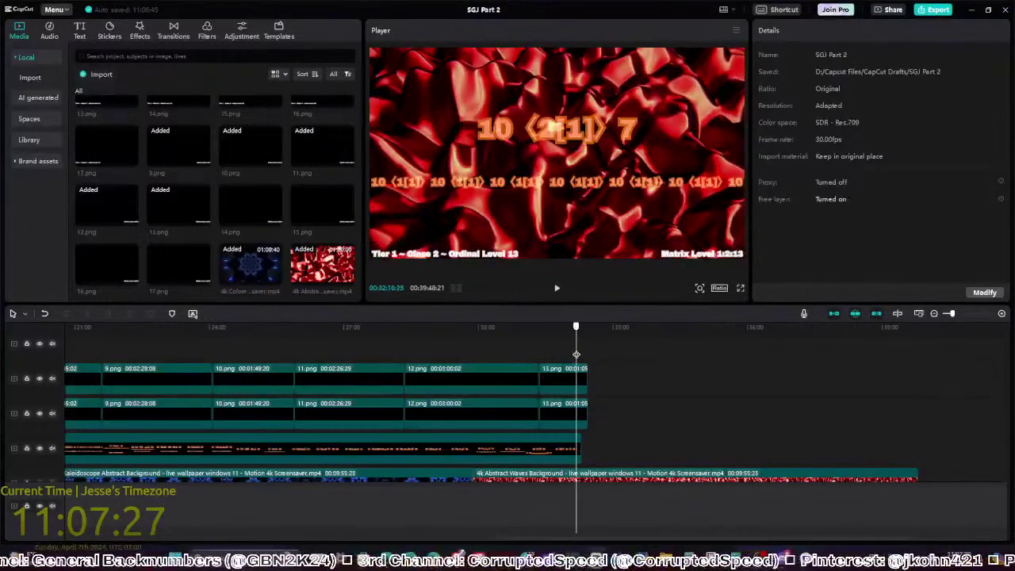
pyautogui.click(580, 355)
pyautogui.click(581, 355)
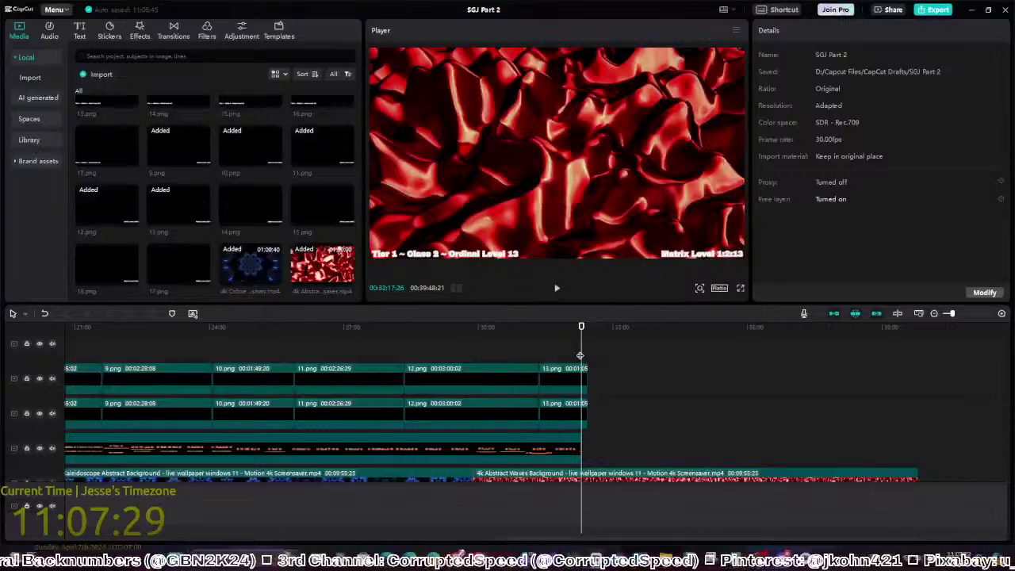
pyautogui.click(581, 356)
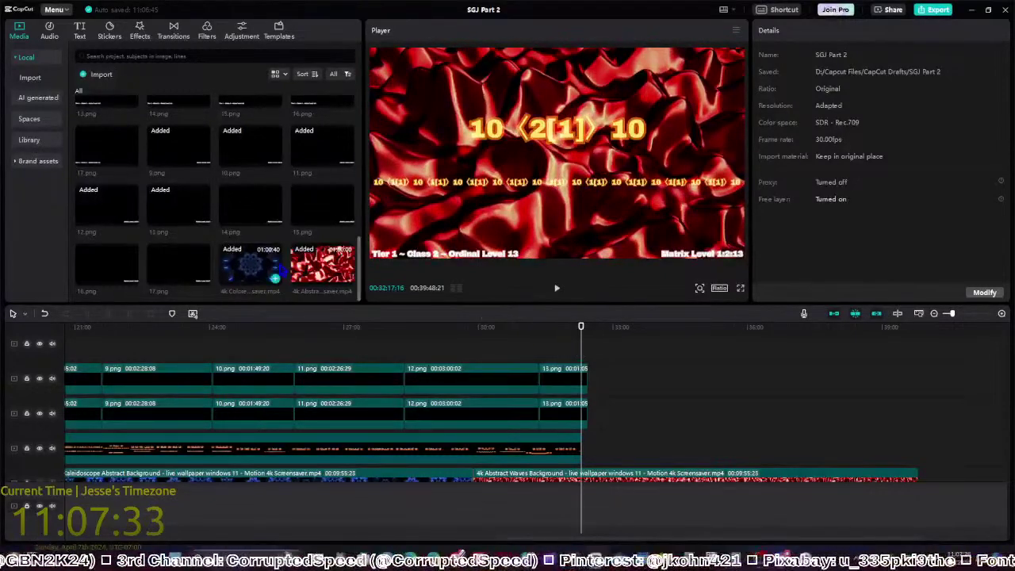
pyautogui.moveTo(298, 279)
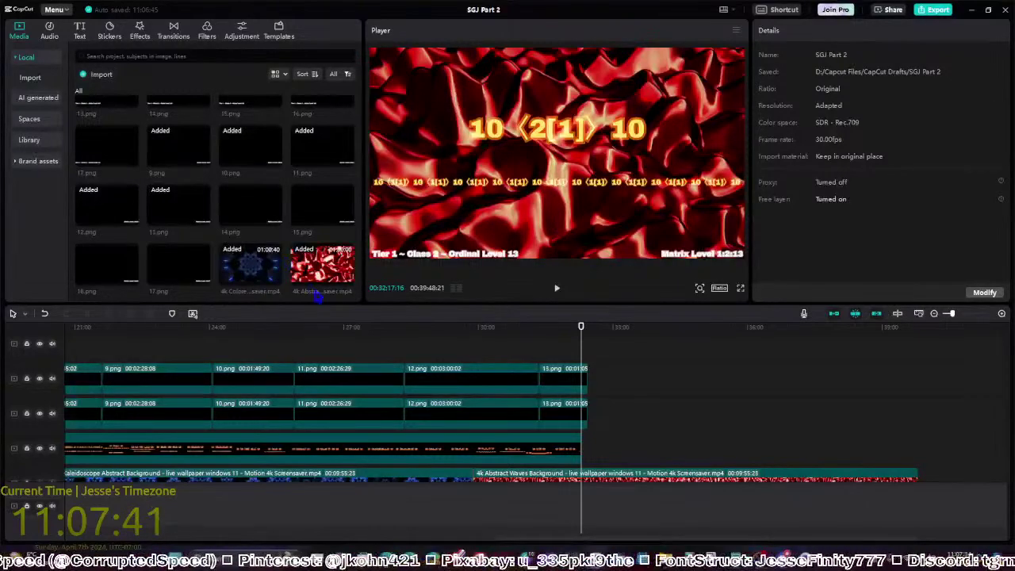
pyautogui.moveTo(319, 298); pyautogui.dragTo(326, 307)
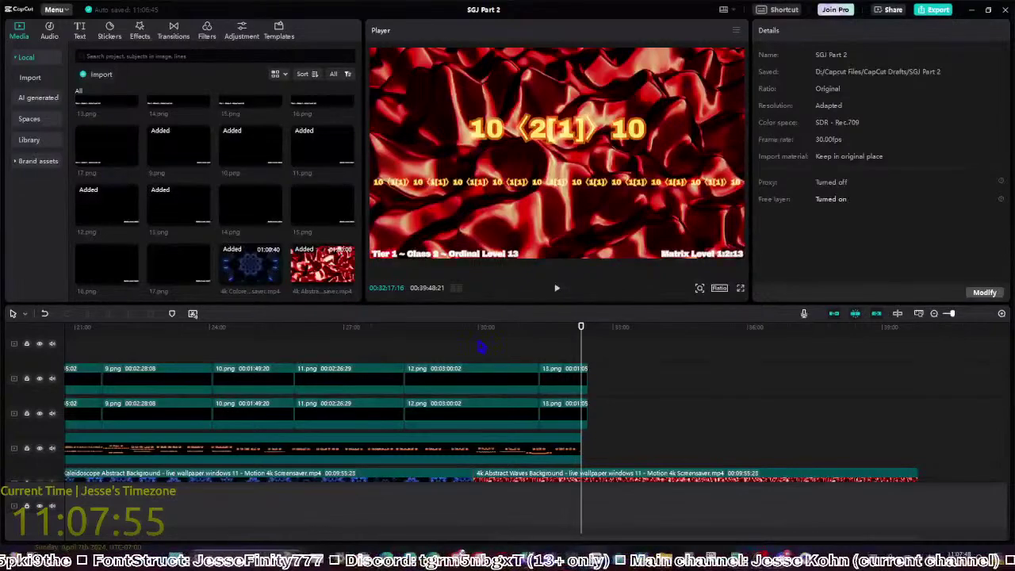
# Play the timeline from the start of the red abstract waves background and check the numbers into the 13.png section
pyautogui.click(490, 350)
pyautogui.click(556, 288)
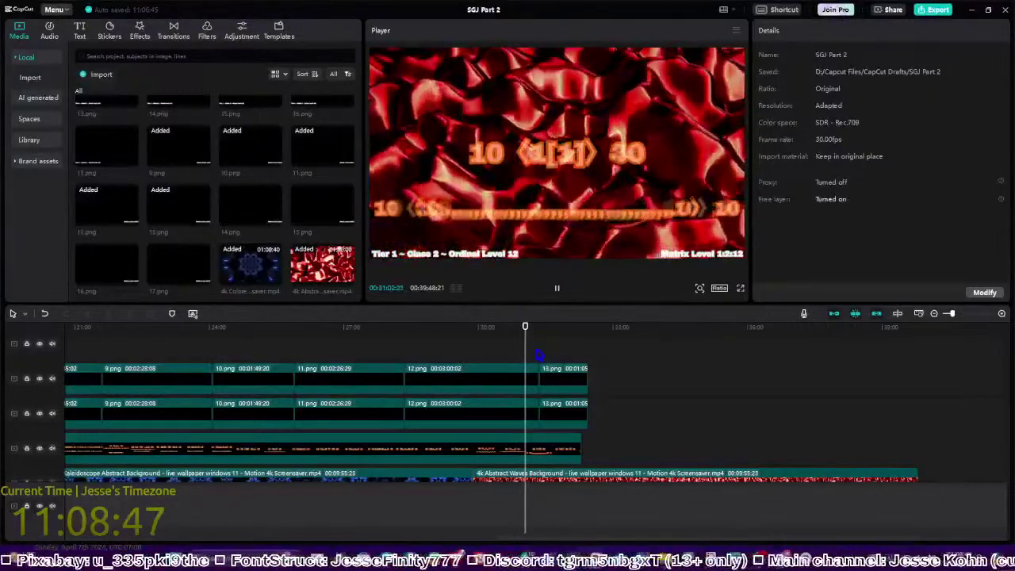
pyautogui.click(547, 346)
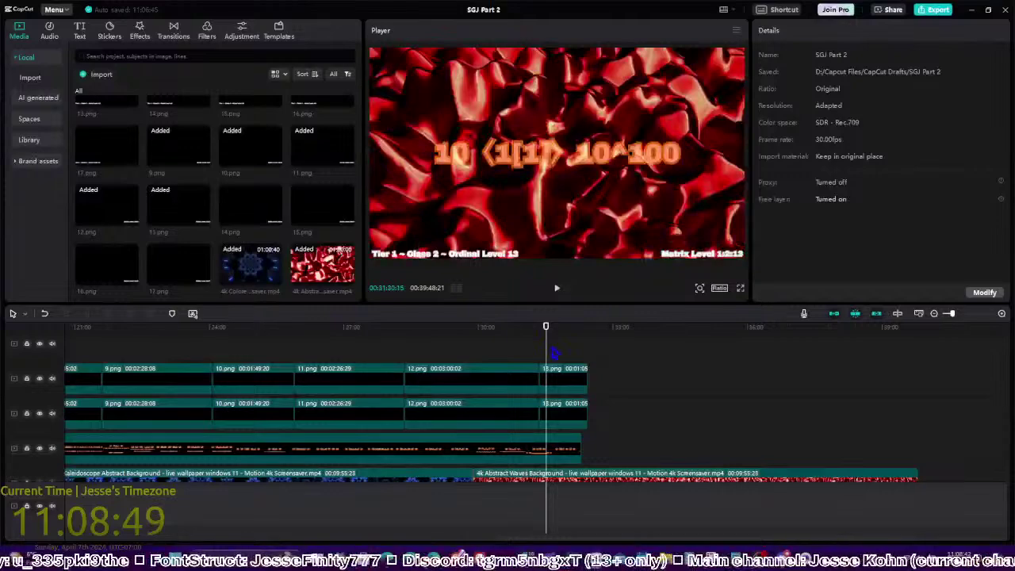
pyautogui.click(557, 357)
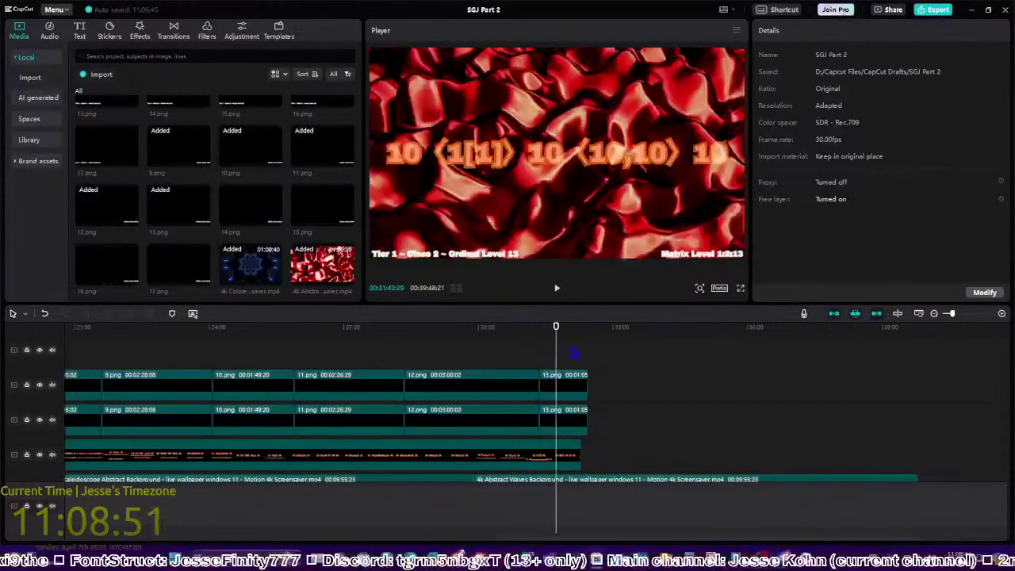
pyautogui.scroll(-1, 558, 387)
pyautogui.scroll(1, 558, 387)
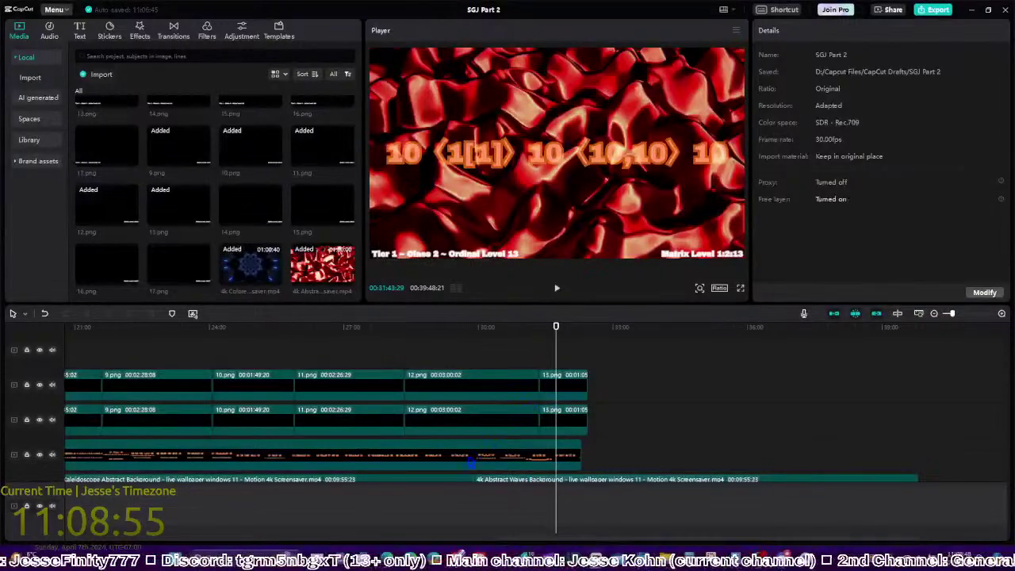
# Open the Standard Googology Journey Rulebook in the browser and read the nesting rules under Tier 1 ~ Class 2
pyautogui.moveTo(386, 559)
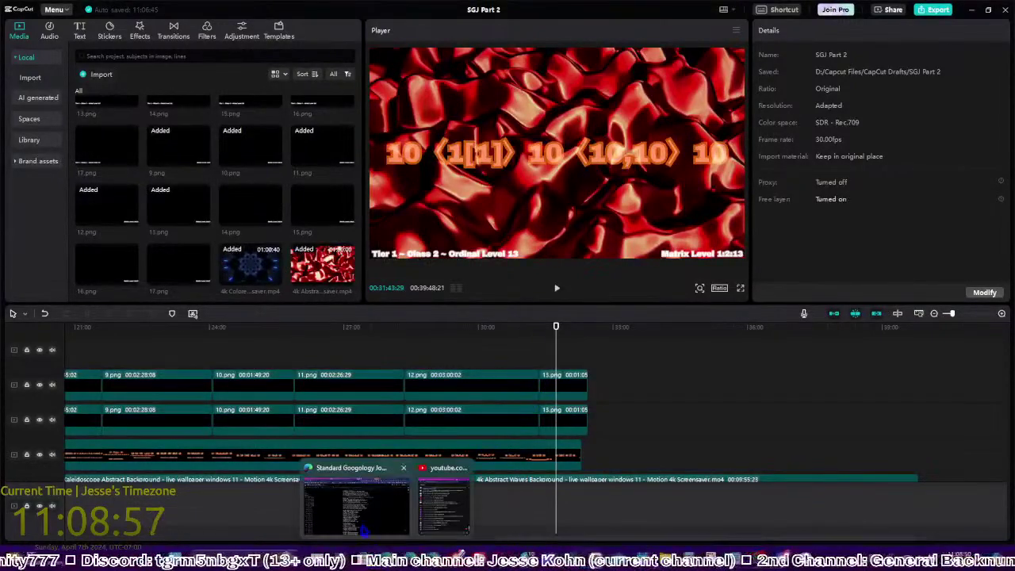
pyautogui.click(373, 496)
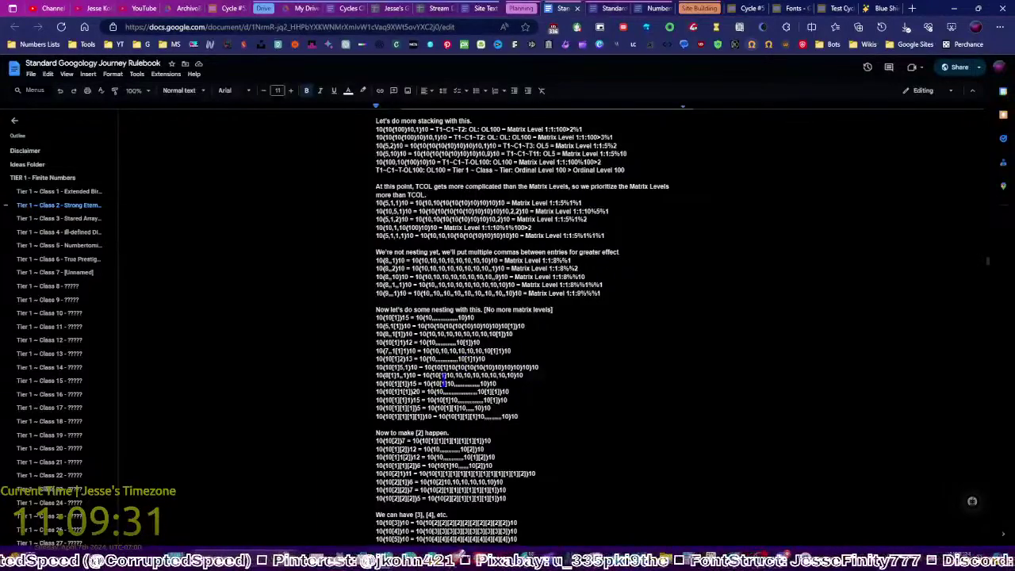
# Switch to the SGJ Series Text design in Canva and delete all pages except the final 10〈2[1]〉10 page
pyautogui.hotkey('alt', 'Tab')
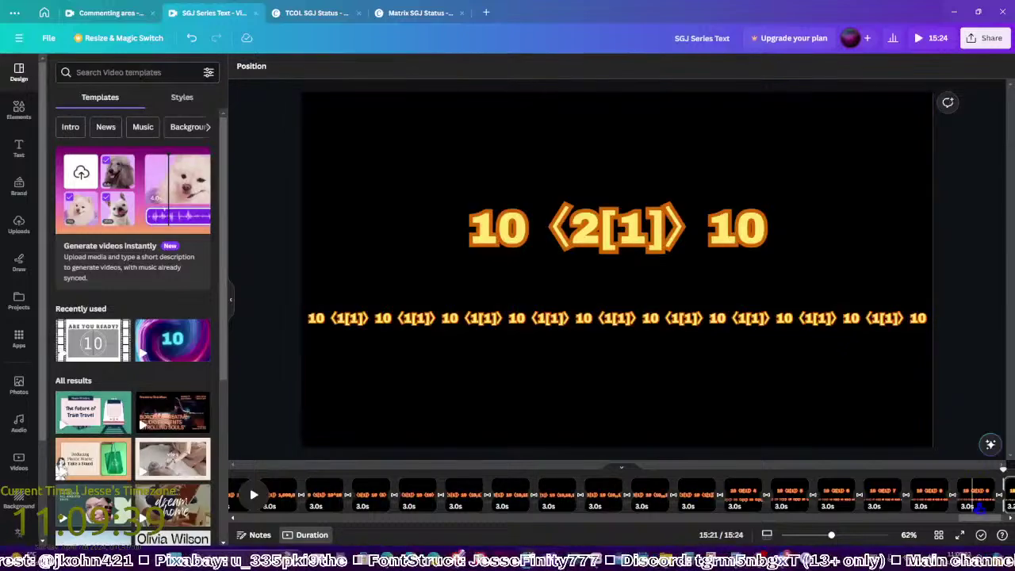
pyautogui.click(972, 500)
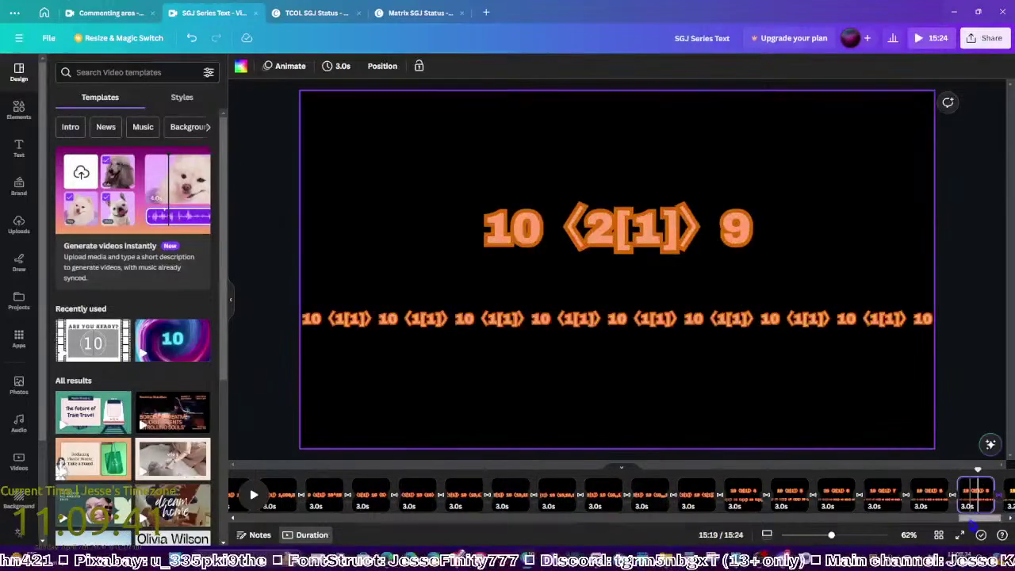
pyautogui.hscroll(-10, 373, 500)
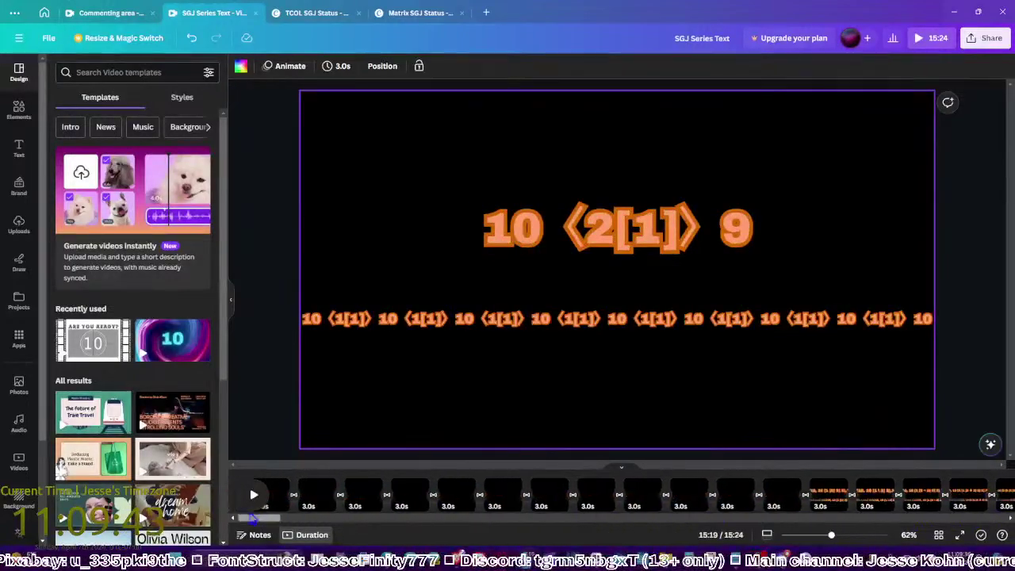
pyautogui.hotkey('ctrl', 'a')
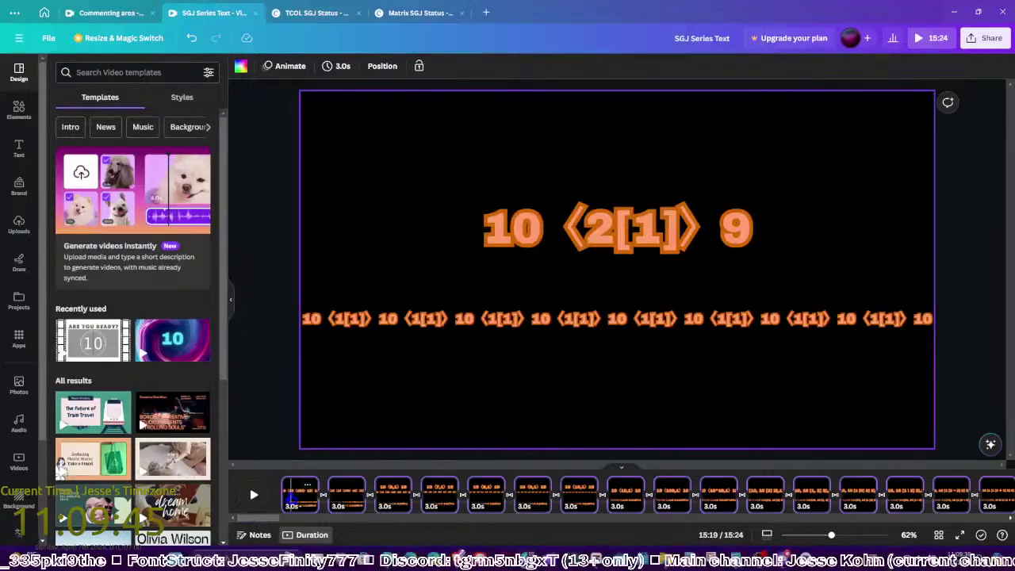
pyautogui.press('Delete')
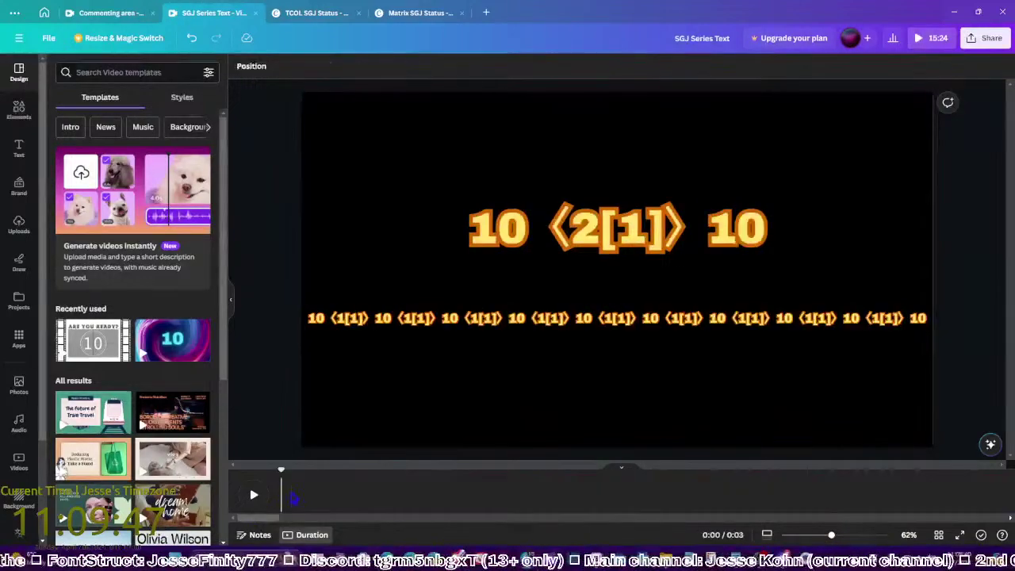
# Delete the small expanded expression under 10〈2[1]〉10 and center the main expression vertically on the page
pyautogui.click(597, 318)
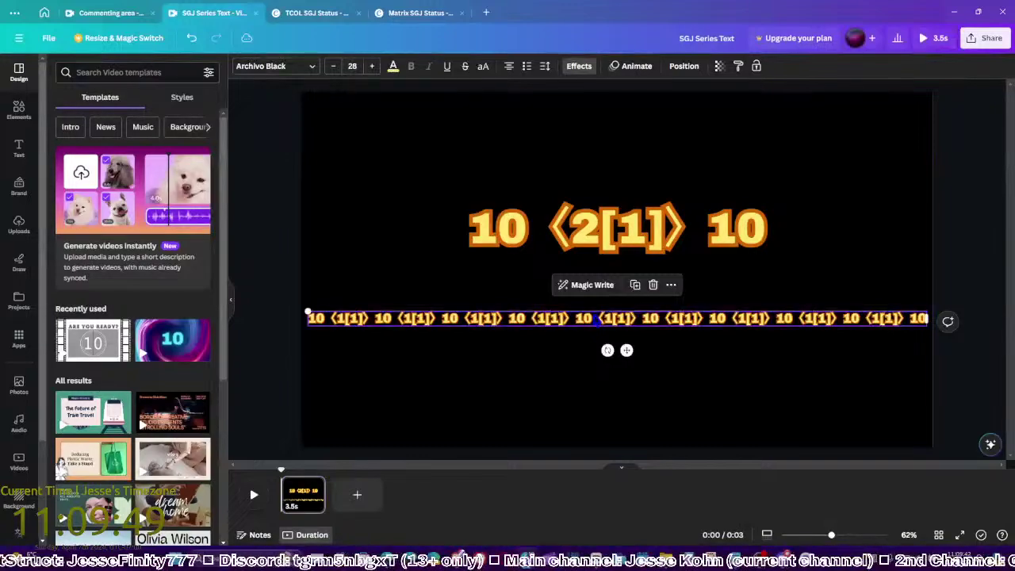
pyautogui.press('Delete')
pyautogui.click(600, 246)
pyautogui.moveTo(600, 246); pyautogui.dragTo(596, 278)
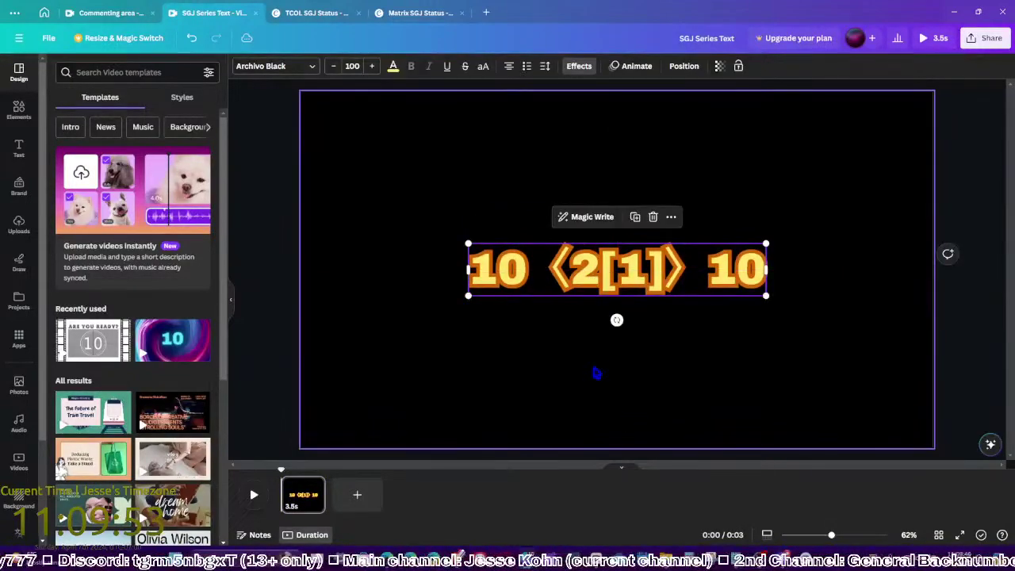
pyautogui.click(590, 351)
# Change the first number inside the angle brackets to 3 so the expression reads 10〈3[1]〉10
pyautogui.click(592, 279)
pyautogui.doubleClick(592, 280)
pyautogui.write('3')
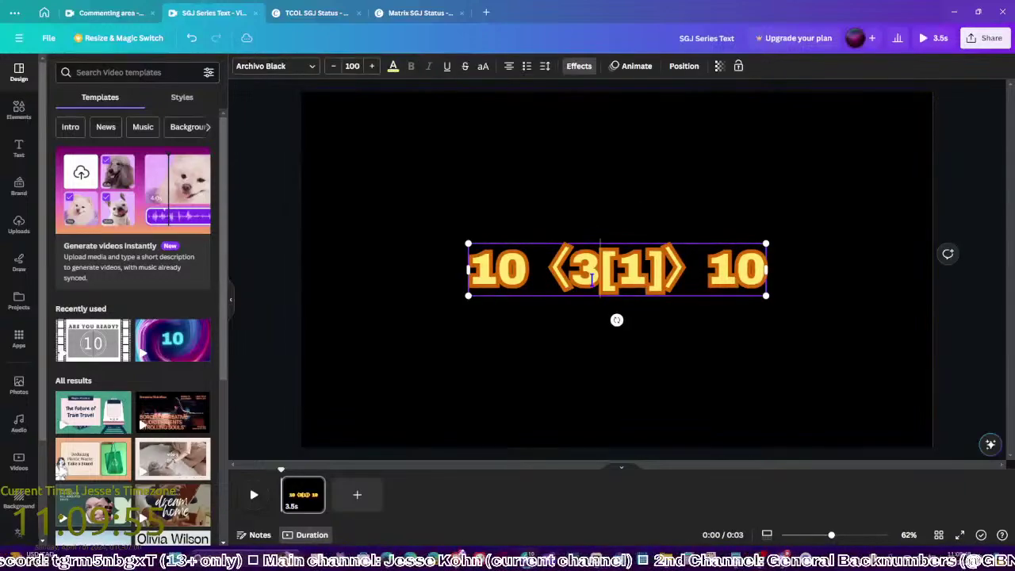
pyautogui.click(516, 370)
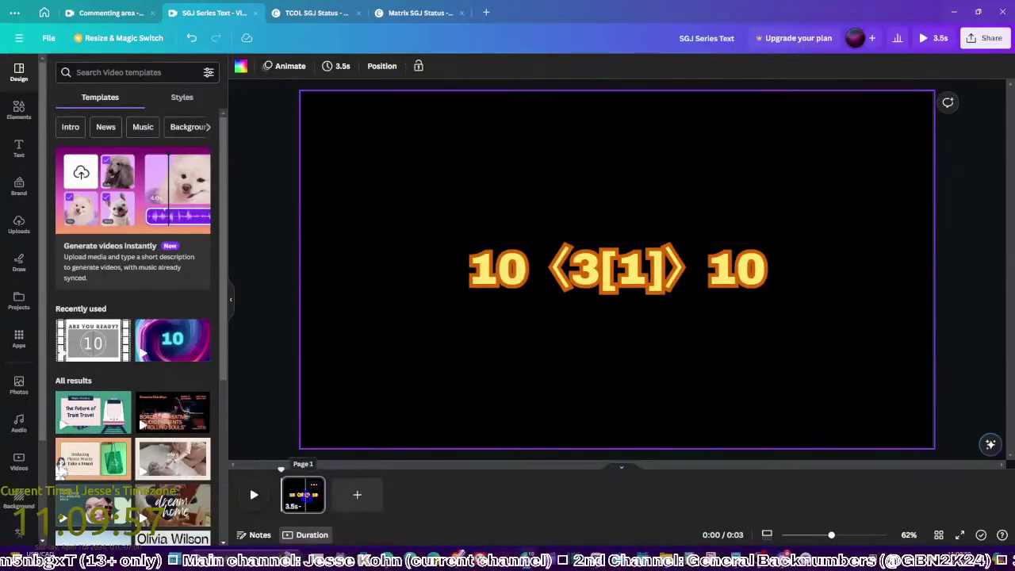
# Duplicate the 10〈3[1]〉10 page and change the copy's expression to 10〈4[1]〉10
pyautogui.hotkey('ctrl', 'd')
pyautogui.doubleClick(592, 279)
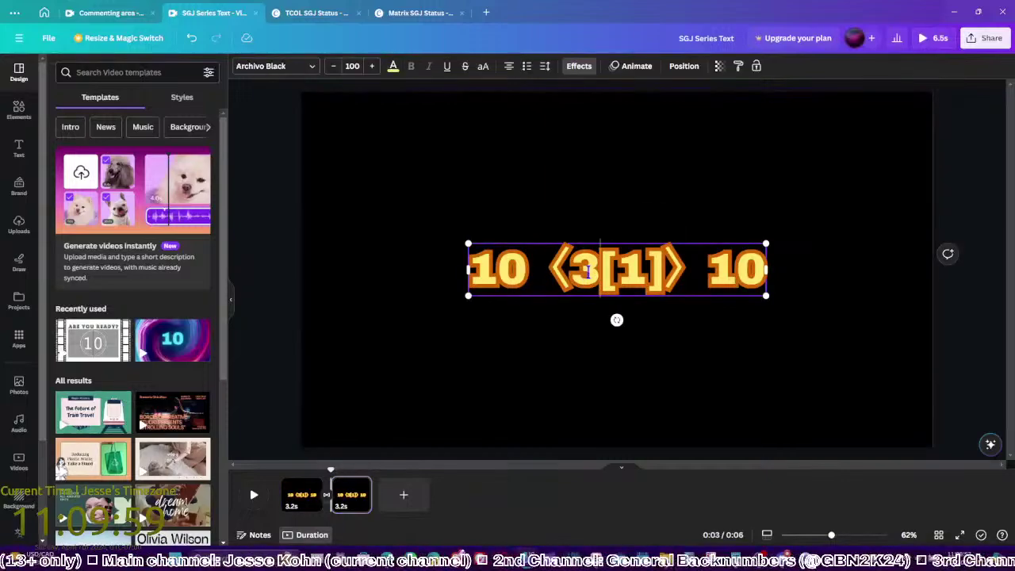
pyautogui.press('BackSpace')
pyautogui.write('4')
pyautogui.click(412, 437)
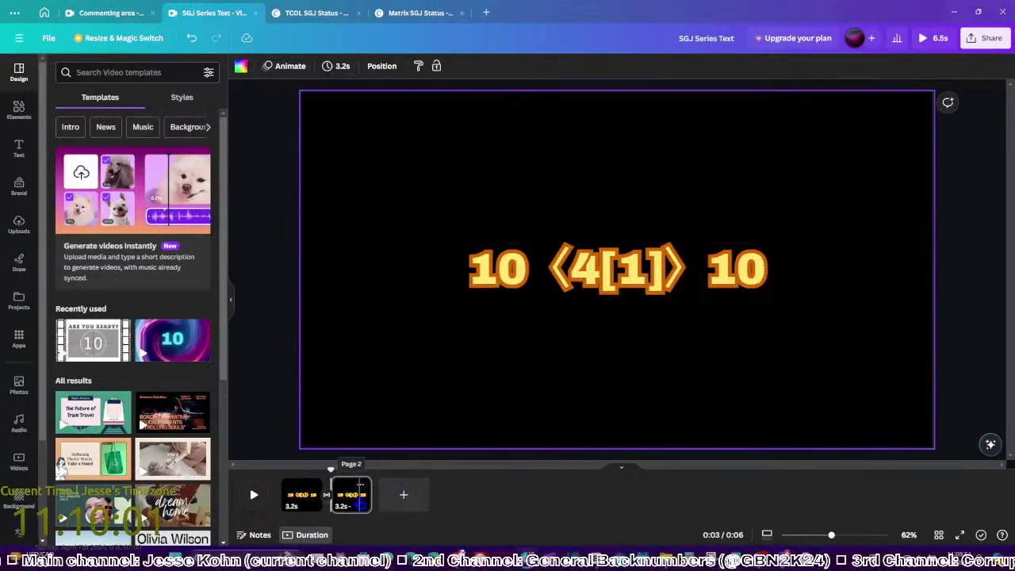
# Duplicate the 10〈4[1]〉10 page and edit the new page's text to read 10〈5[1]〉10
pyautogui.hotkey('ctrl', 'd')
pyautogui.doubleClick(592, 274)
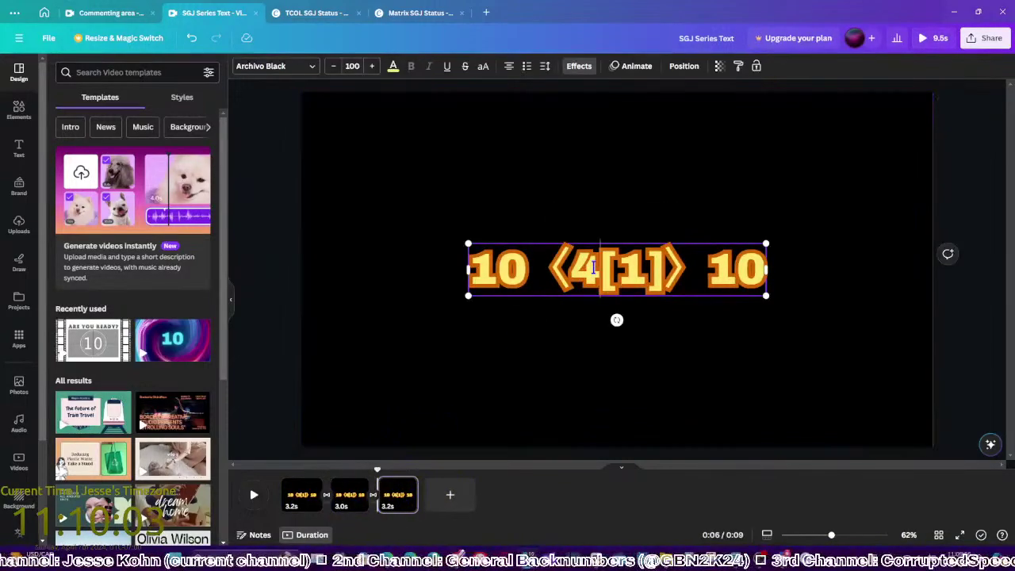
pyautogui.press('BackSpace')
pyautogui.write('5')
pyautogui.click(502, 424)
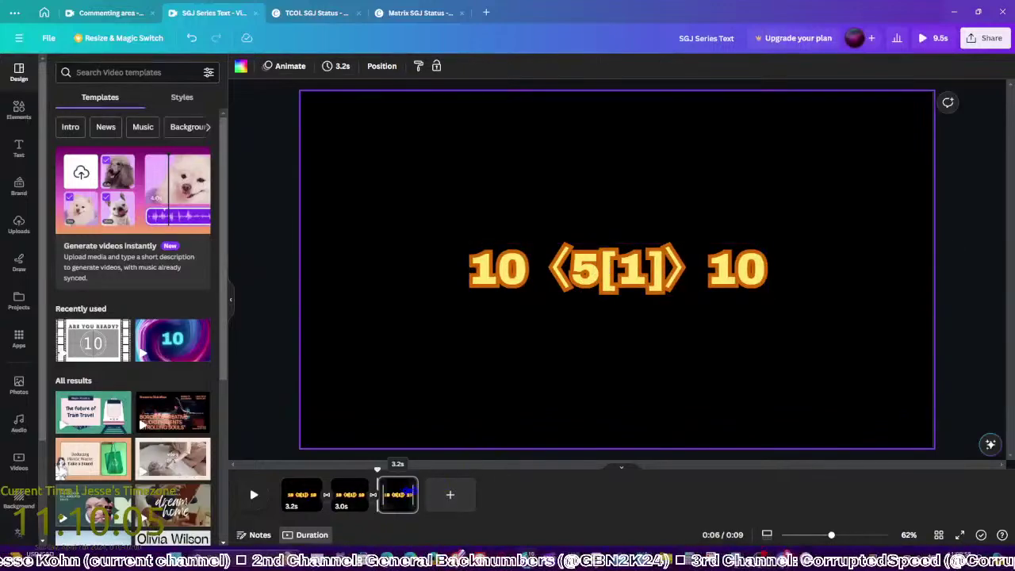
# Duplicate the 10〈5[1]〉10 page and change the copy's expression to 10〈7[1]〉10
pyautogui.hotkey('ctrl', 'd')
pyautogui.click(591, 287)
pyautogui.doubleClick(592, 287)
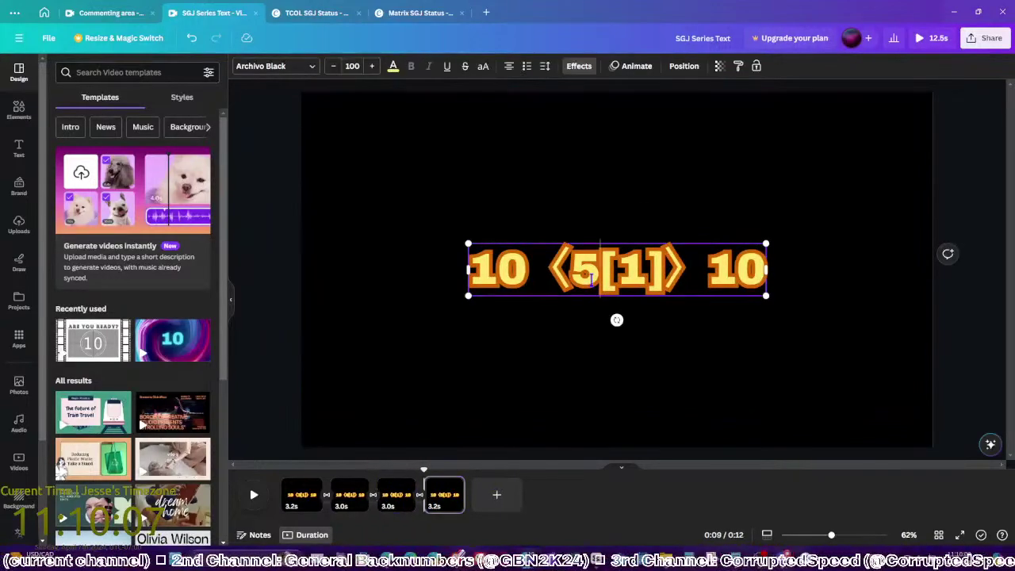
pyautogui.press('BackSpace')
pyautogui.write('7')
pyautogui.click(537, 354)
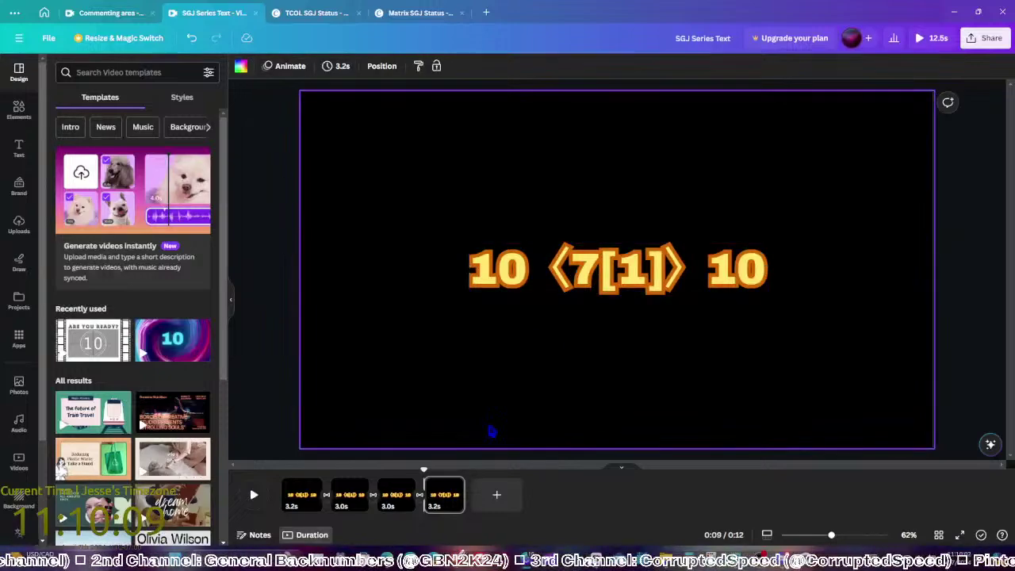
# Duplicate the 10〈7[1]〉10 page and edit the new page's text to read 10〈10[1]〉10
pyautogui.hotkey('ctrl', 'd')
pyautogui.click(601, 279)
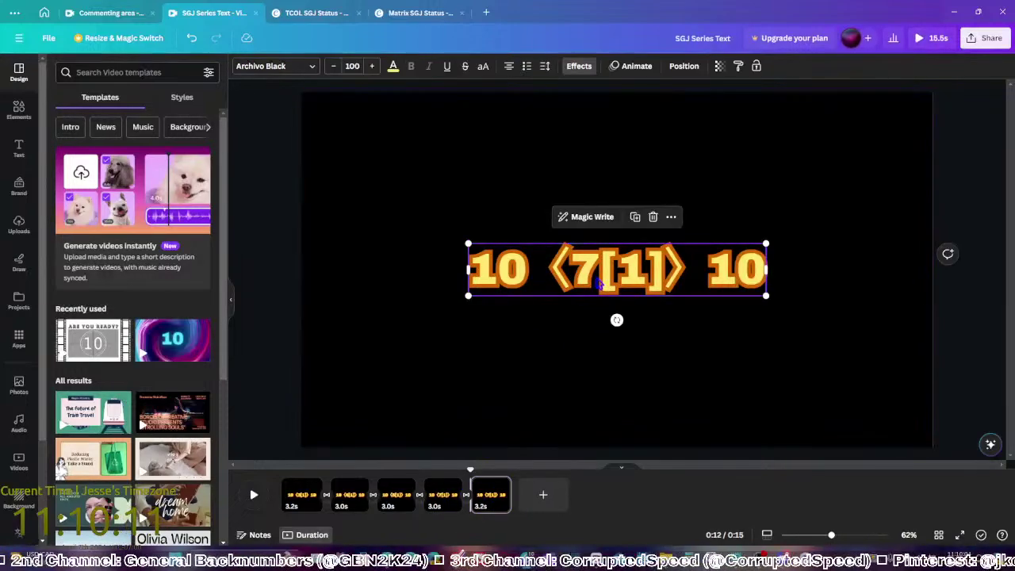
pyautogui.doubleClick(597, 278)
pyautogui.press('BackSpace')
pyautogui.write('10')
pyautogui.click(526, 357)
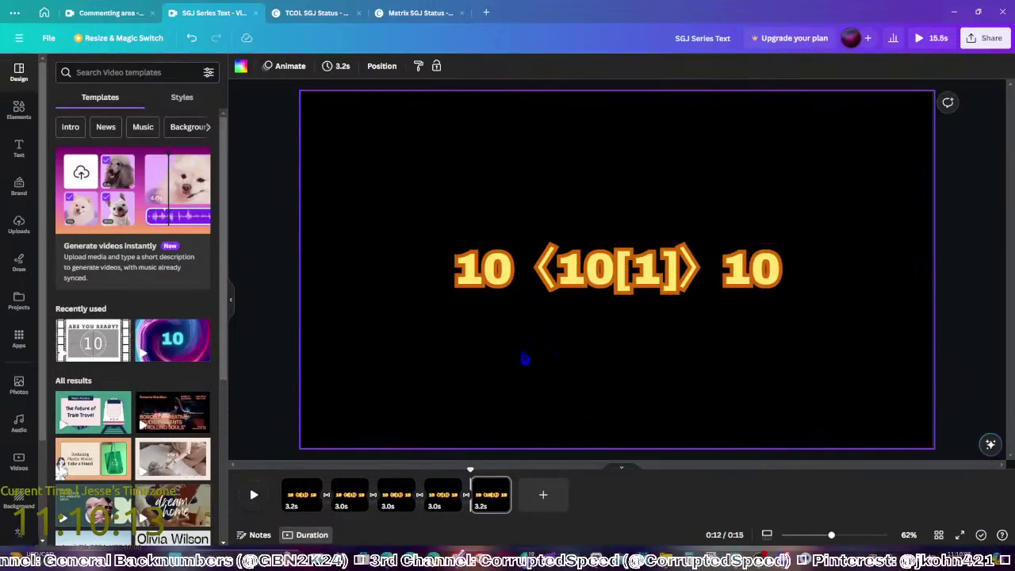
# Duplicate the 10〈10[1]〉10 page and edit the copy's expression to read 10〈10〈4〉10[1]〉10
pyautogui.click(493, 492)
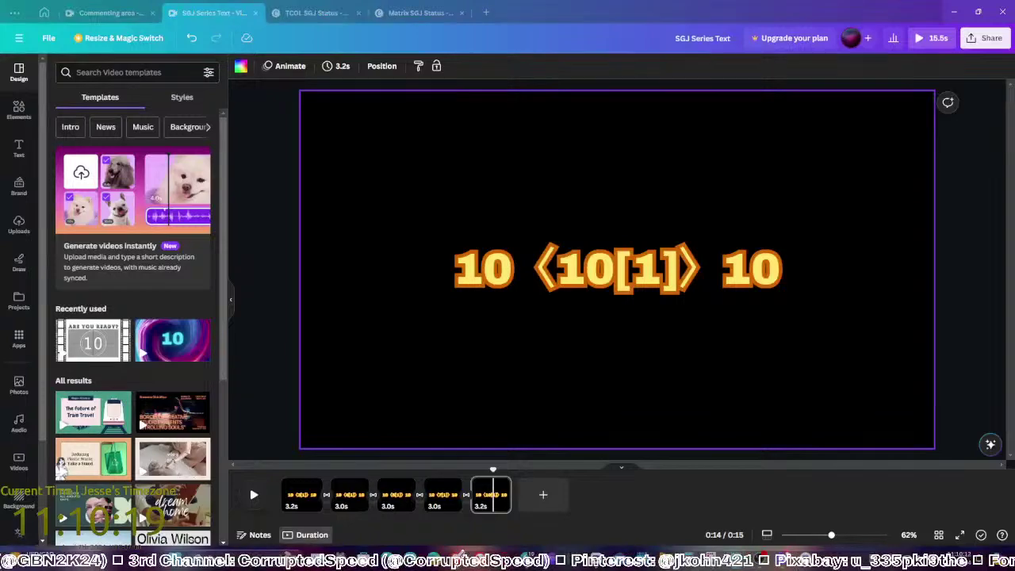
pyautogui.click(275, 376)
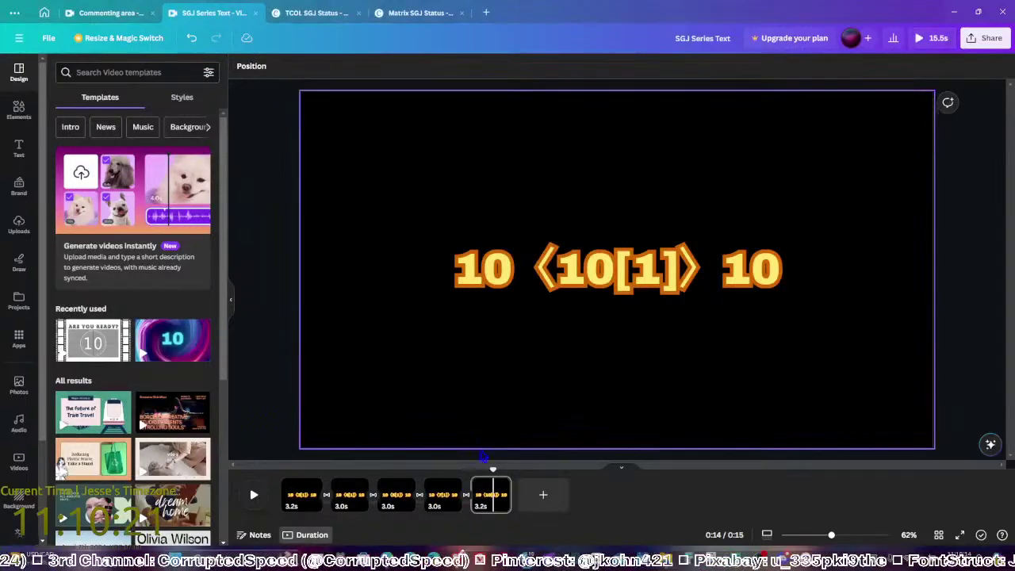
pyautogui.click(580, 339)
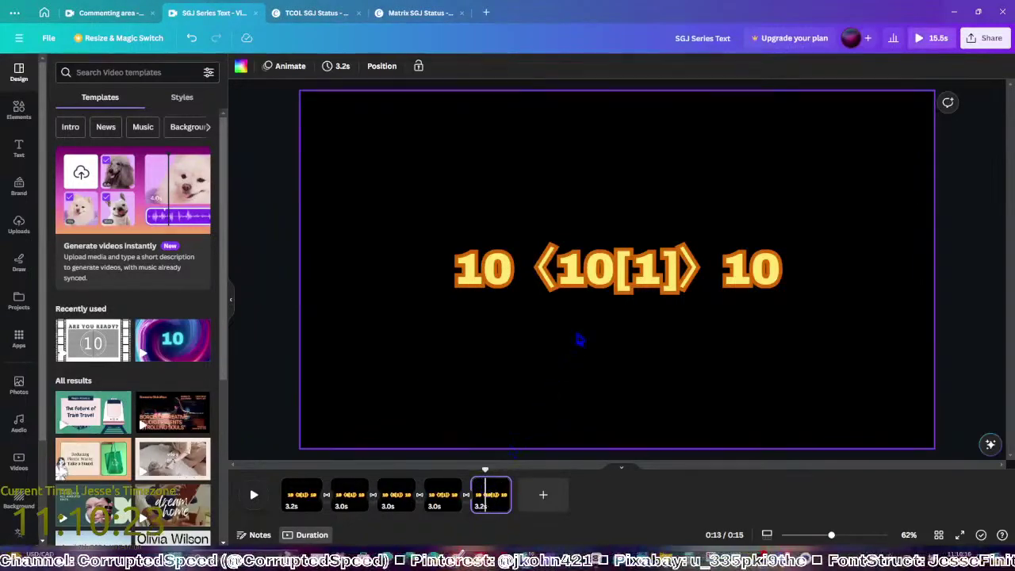
pyautogui.hotkey('ctrl', 'd')
pyautogui.click(596, 294)
pyautogui.click(610, 283)
pyautogui.write('〈〉')
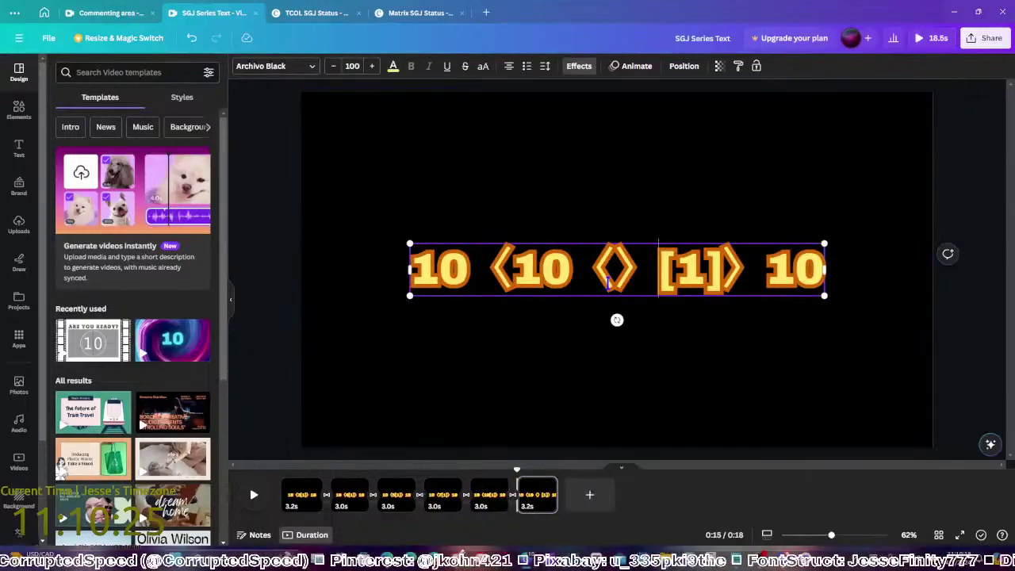
pyautogui.write('10')
pyautogui.press('Left')
pyautogui.press('Left')
pyautogui.press('Left')
pyautogui.press('Left')
pyautogui.press('Left')
pyautogui.press('Left')
pyautogui.press('Right')
pyautogui.press('Right')
pyautogui.write('4')
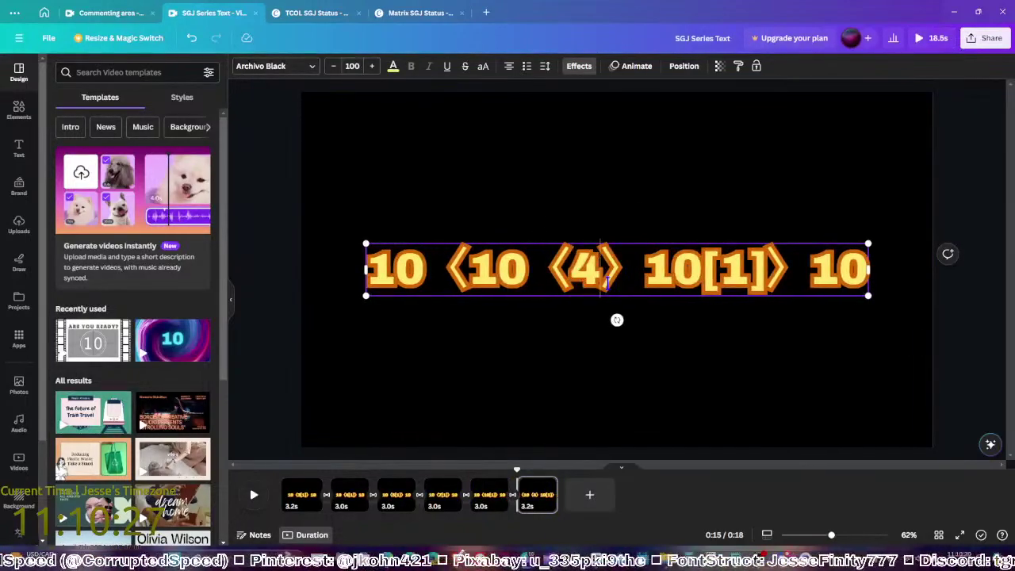
# Duplicate the 10〈10〈4〉10[1]〉10 page and change the copy's inner value to 7, giving 10〈10〈7〉10[1]〉10
pyautogui.click(562, 357)
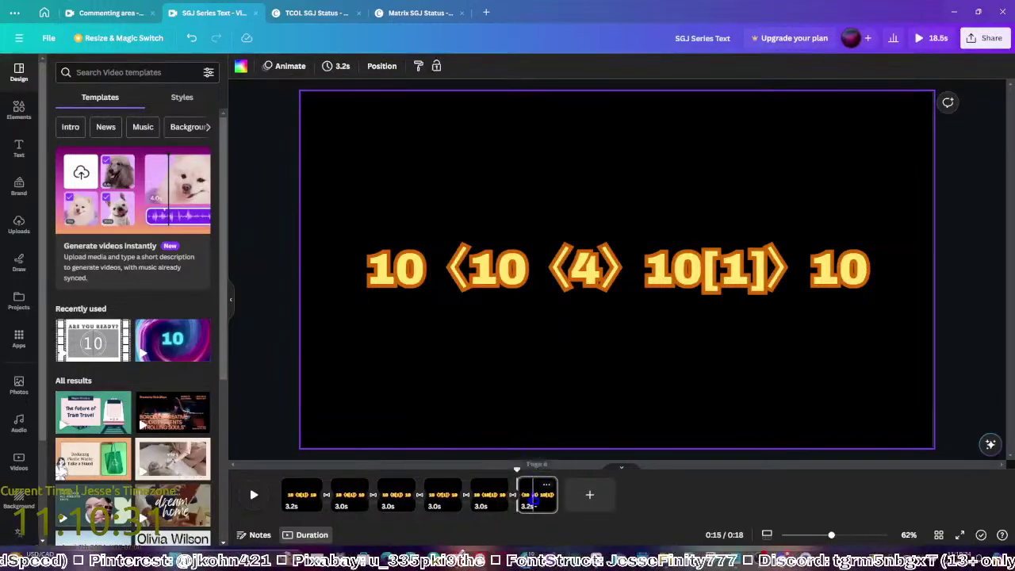
pyautogui.hotkey('ctrl', 'd')
pyautogui.click(601, 272)
pyautogui.click(601, 272)
pyautogui.press('BackSpace')
pyautogui.write('7')
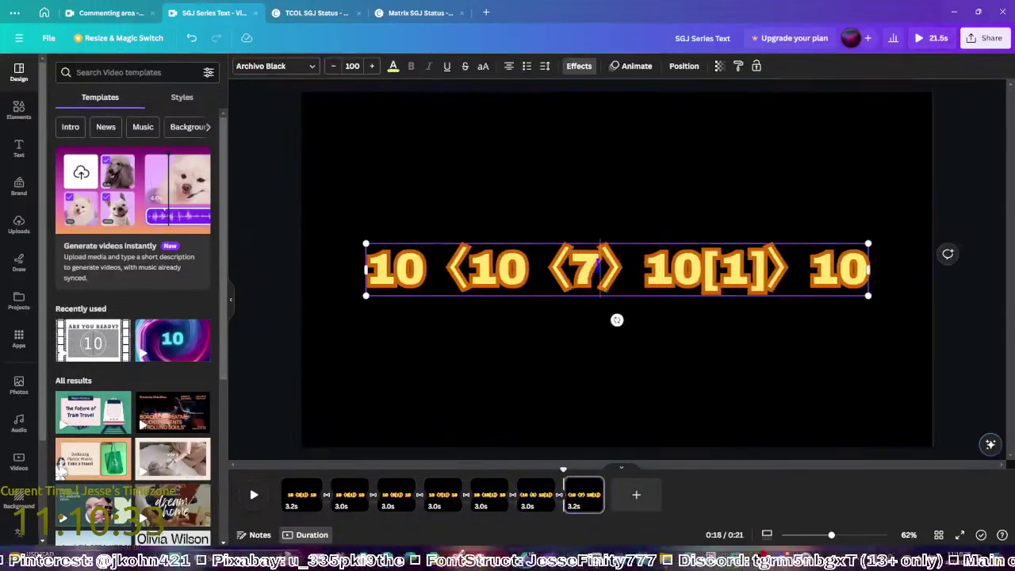
# Duplicate the 10〈10〈7〉10[1]〉10 page and edit the new page's text to read 10〈10〈10〉10[1]〉10
pyautogui.click(626, 381)
pyautogui.hotkey('ctrl', 'd')
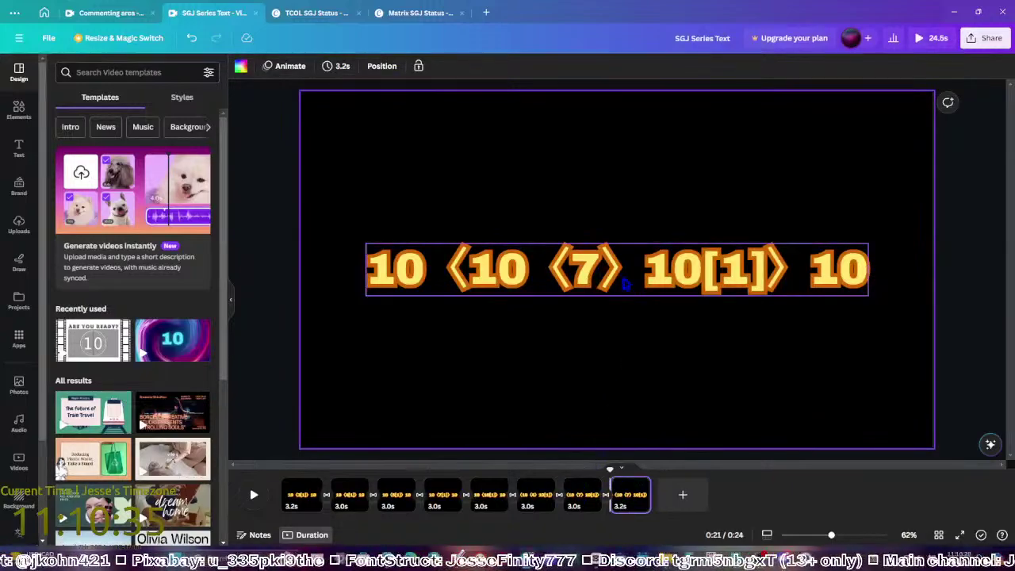
pyautogui.click(600, 271)
pyautogui.click(600, 272)
pyautogui.press('BackSpace')
pyautogui.write('10')
# Duplicate the 10〈10〈10〉10[1]〉10 page and change the copy's expression to 10〈10〈50〉10[1]〉10
pyautogui.click(536, 369)
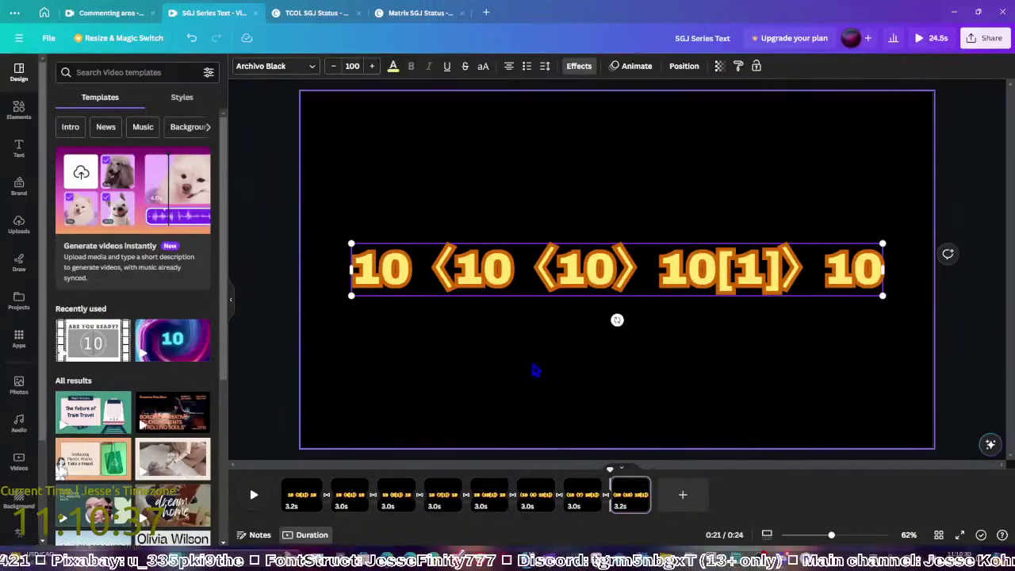
pyautogui.hotkey('ctrl', 'd')
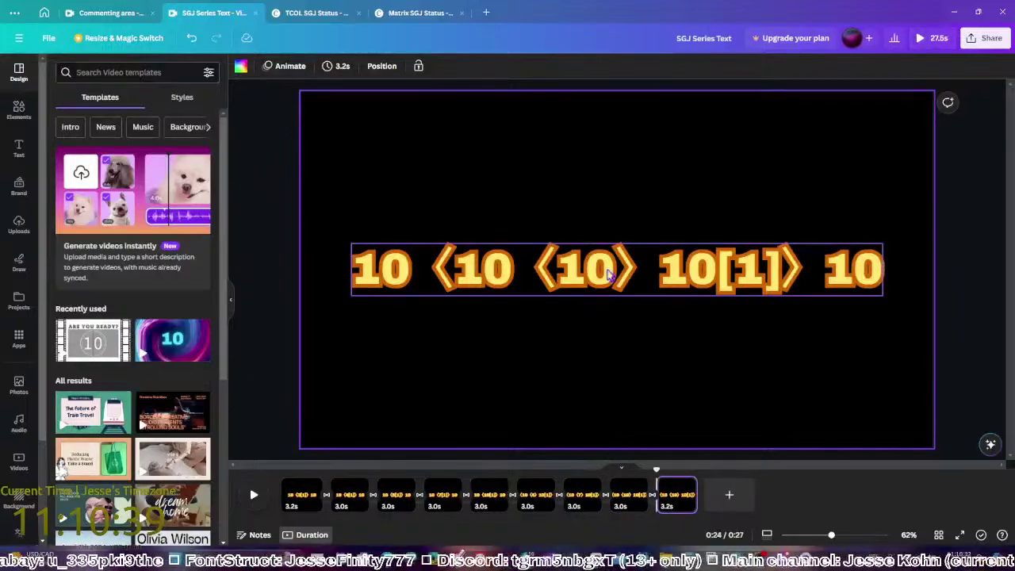
pyautogui.click(601, 272)
pyautogui.click(590, 270)
pyautogui.moveTo(589, 270); pyautogui.dragTo(558, 270)
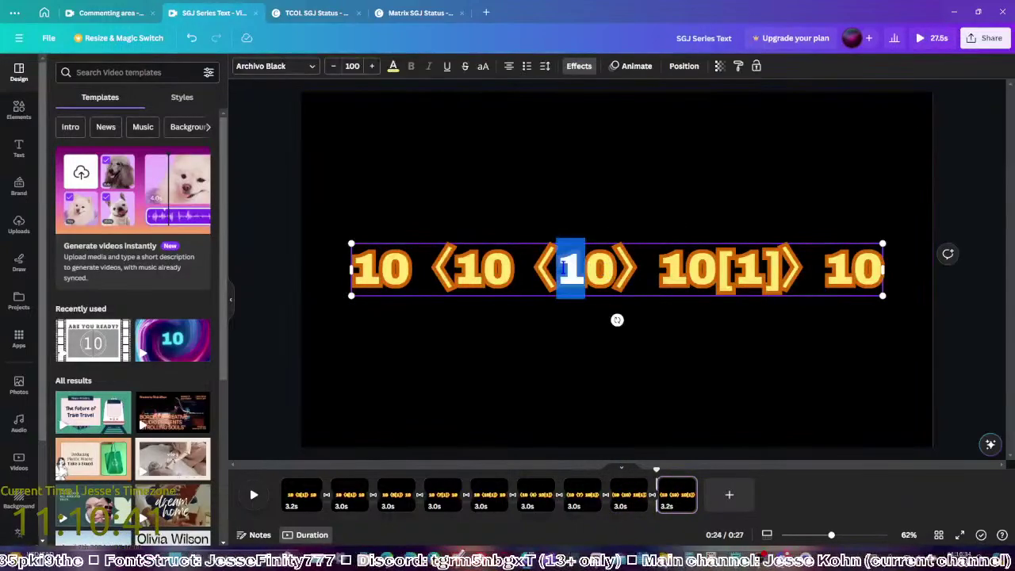
pyautogui.write('5')
# Duplicate the 10〈10〈50〉10[1]〉10 page and edit the new page's text to read 10〈10〈100〉10[1]〉10
pyautogui.click(637, 416)
pyautogui.hotkey('ctrl', 'd')
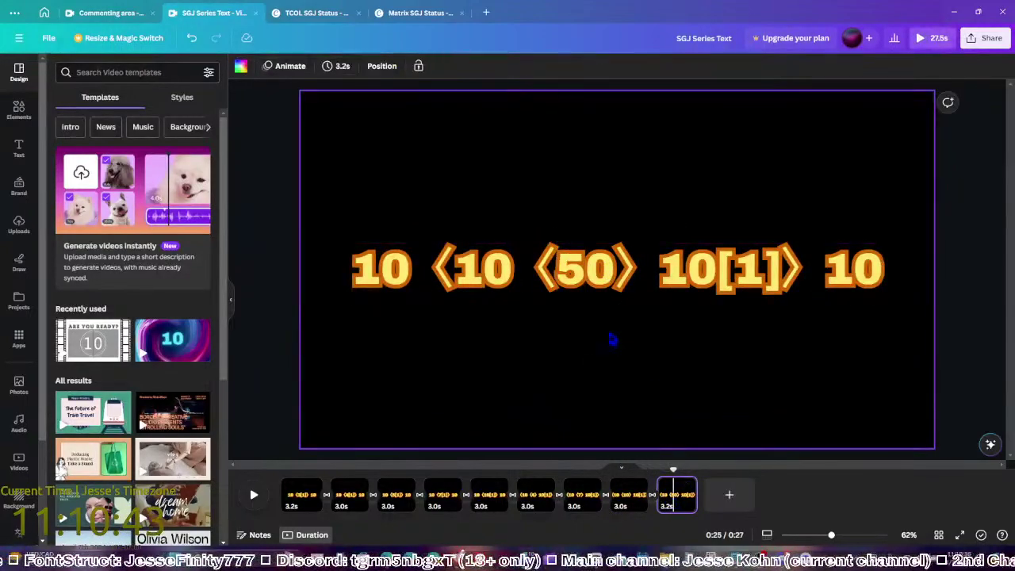
pyautogui.click(611, 274)
pyautogui.press('BackSpace')
pyautogui.write('10')
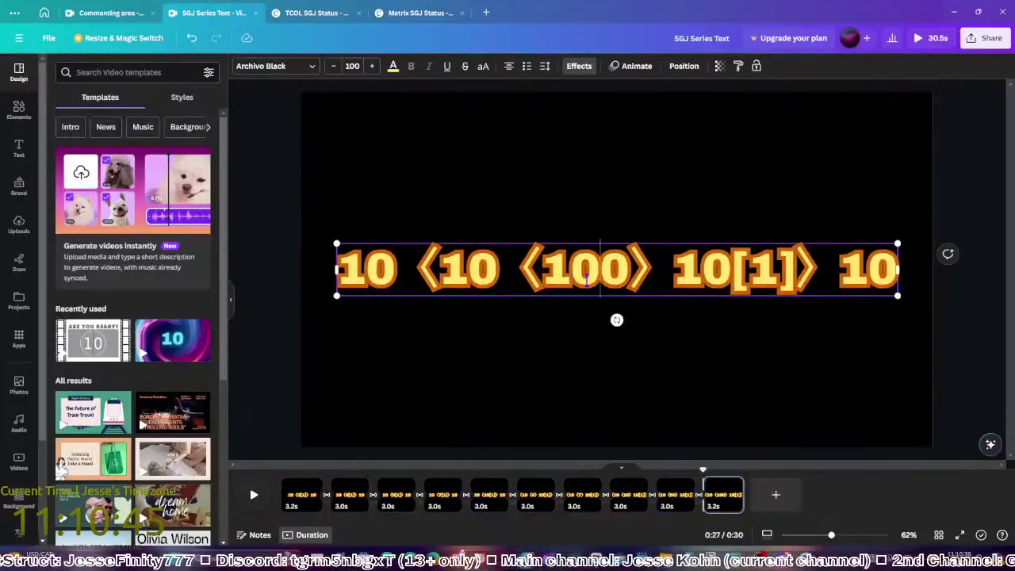
# Duplicate the 10〈10〈100〉10[1]〉10 page and replace the copy's nested part with ",1" so it reads 10〈10,1[1]〉10
pyautogui.click(576, 341)
pyautogui.hotkey('ctrl', 'd')
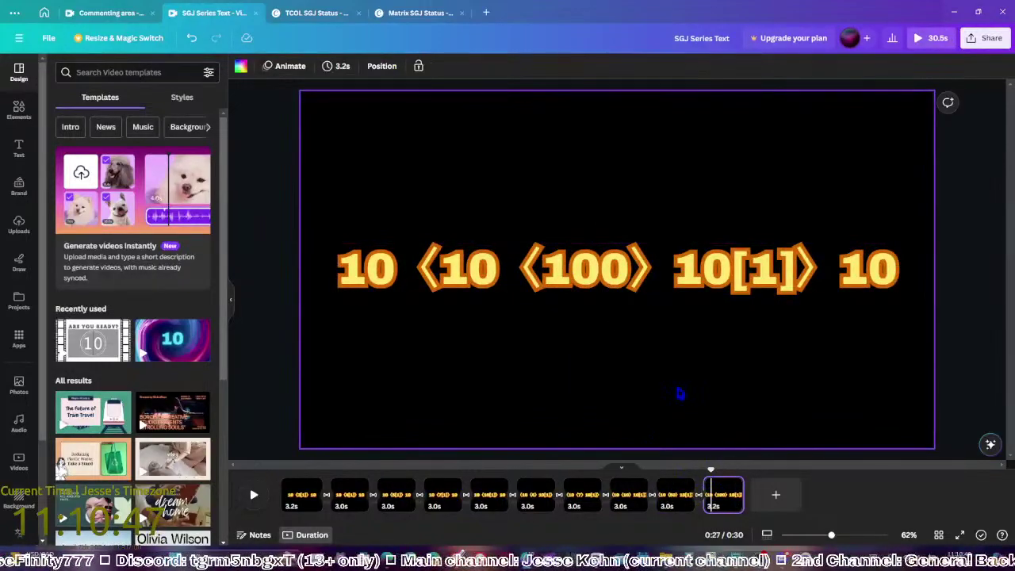
pyautogui.click(607, 284)
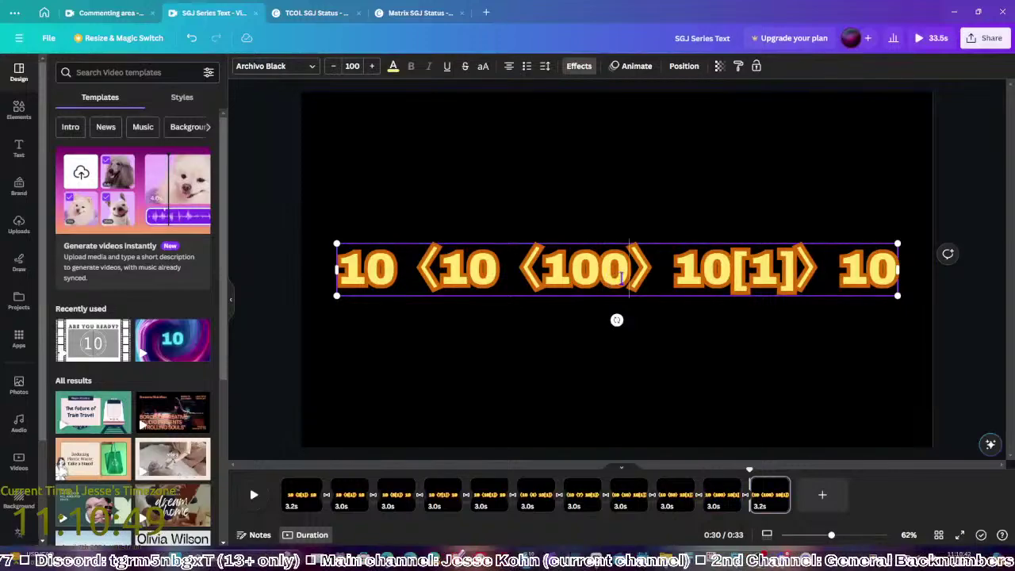
pyautogui.doubleClick(619, 274)
pyautogui.click(568, 274)
pyautogui.moveTo(722, 274); pyautogui.dragTo(500, 274)
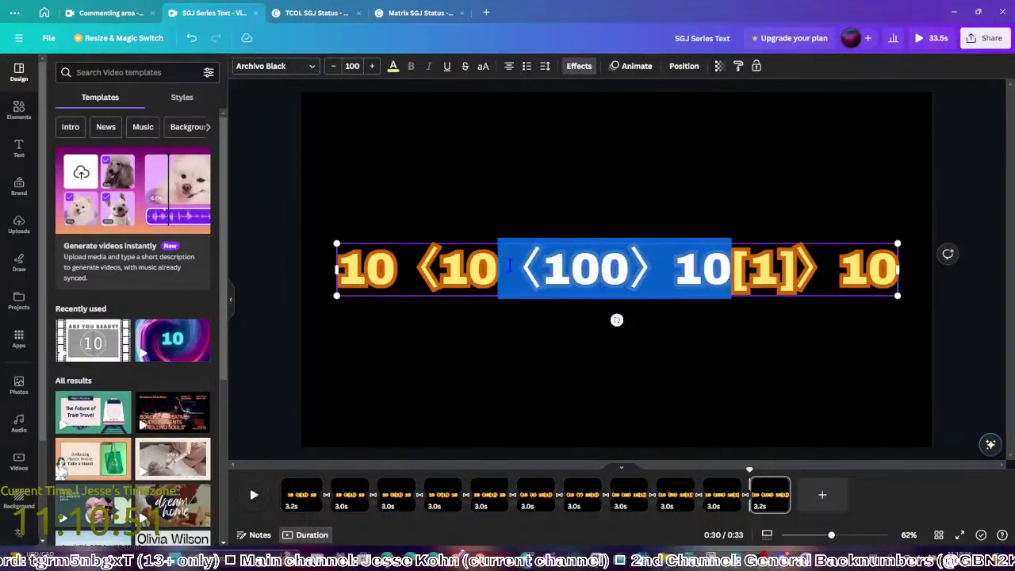
pyautogui.write(',1')
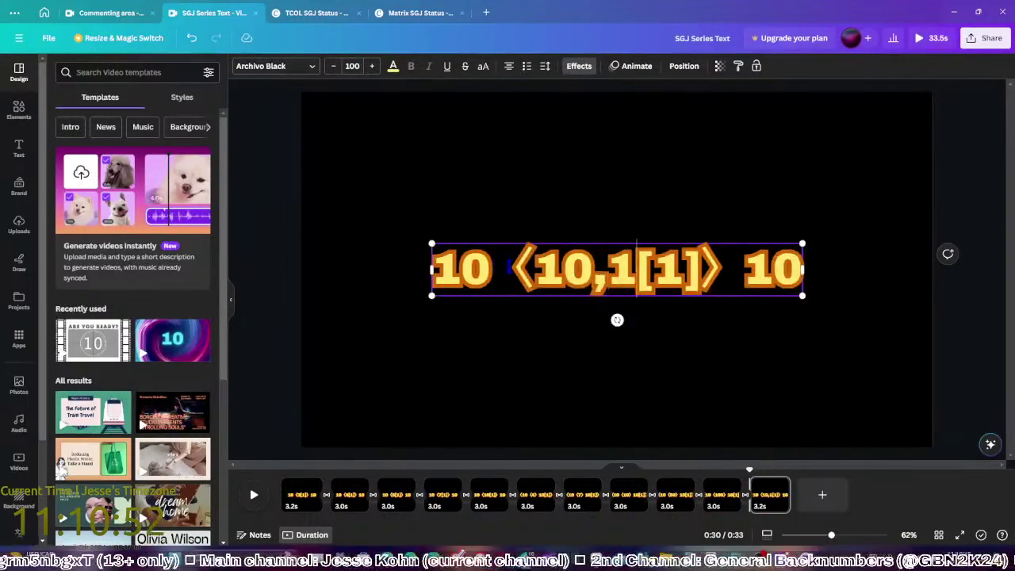
# Duplicate the 10〈10,1[1]〉10 page and change the copy's expression to 10〈10,2[1]〉10
pyautogui.click(577, 392)
pyautogui.hotkey('ctrl', 'd')
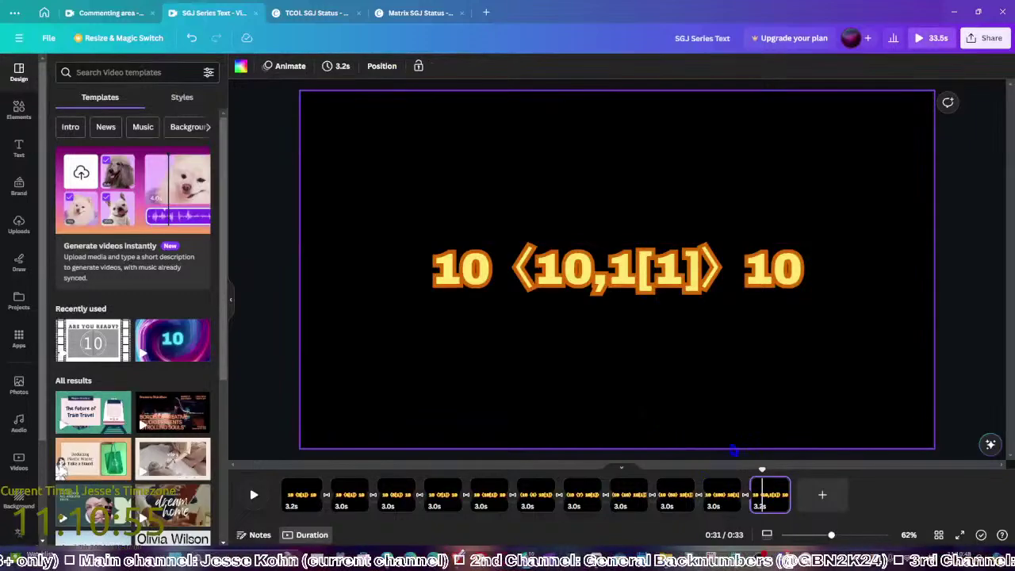
pyautogui.click(627, 287)
pyautogui.doubleClick(627, 287)
pyautogui.write('2')
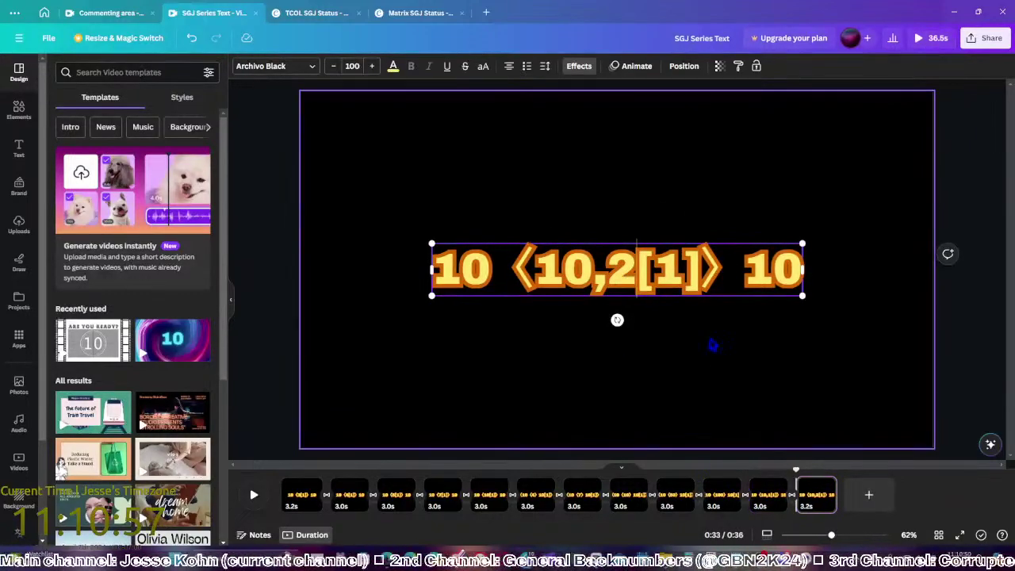
# Duplicate the 10〈10,2[1]〉10 page and edit the new page's text to read 10〈10,3[1]〉10
pyautogui.click(720, 370)
pyautogui.hotkey('ctrl', 'd')
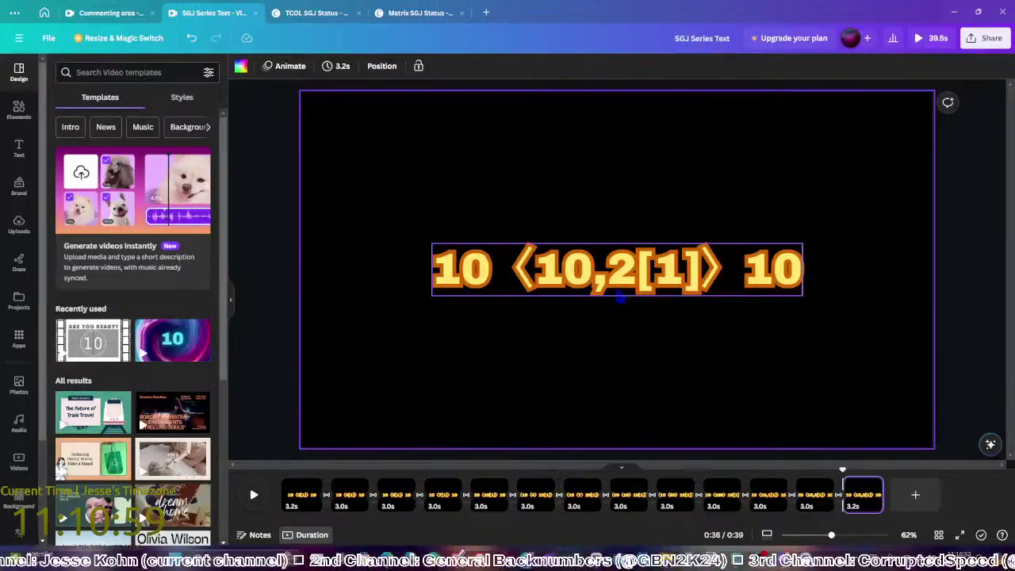
pyautogui.click(620, 274)
pyautogui.doubleClick(620, 274)
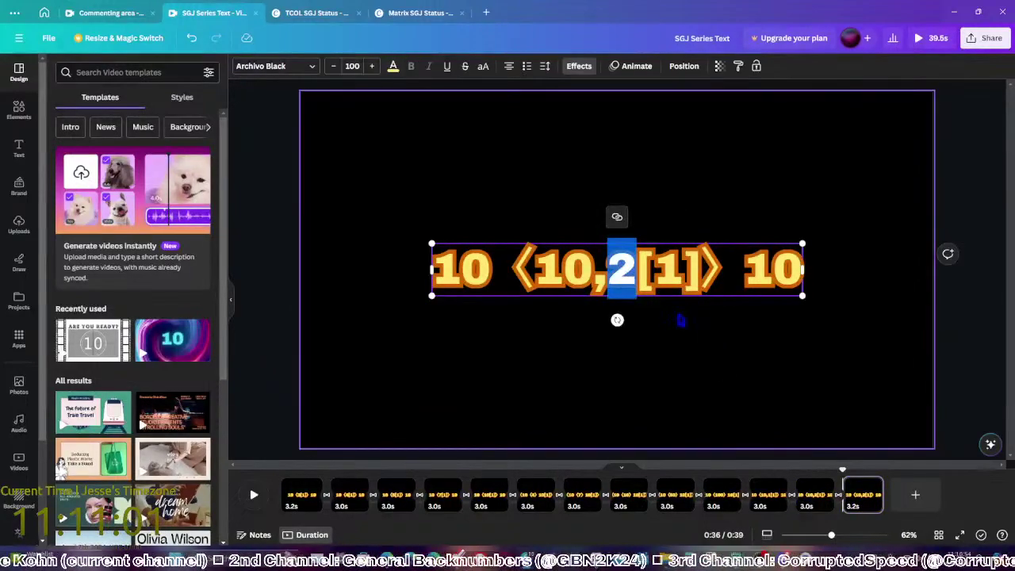
pyautogui.write('3')
# Duplicate the 10〈10,3[1]〉10 page and change the copy's expression to 10〈10,5[1]〉10
pyautogui.click(782, 415)
pyautogui.hotkey('ctrl', 'd')
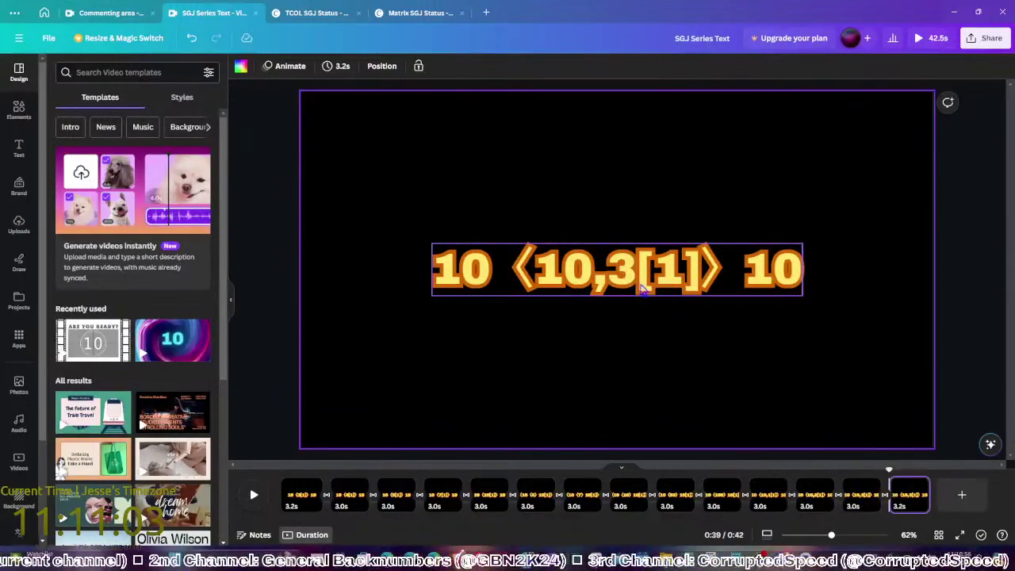
pyautogui.click(635, 286)
pyautogui.doubleClick(633, 276)
pyautogui.write('5')
# Duplicate the 10〈10,5[1]〉10 page and edit the new page's text to read 10〈10,7[1]〉10
pyautogui.click(749, 391)
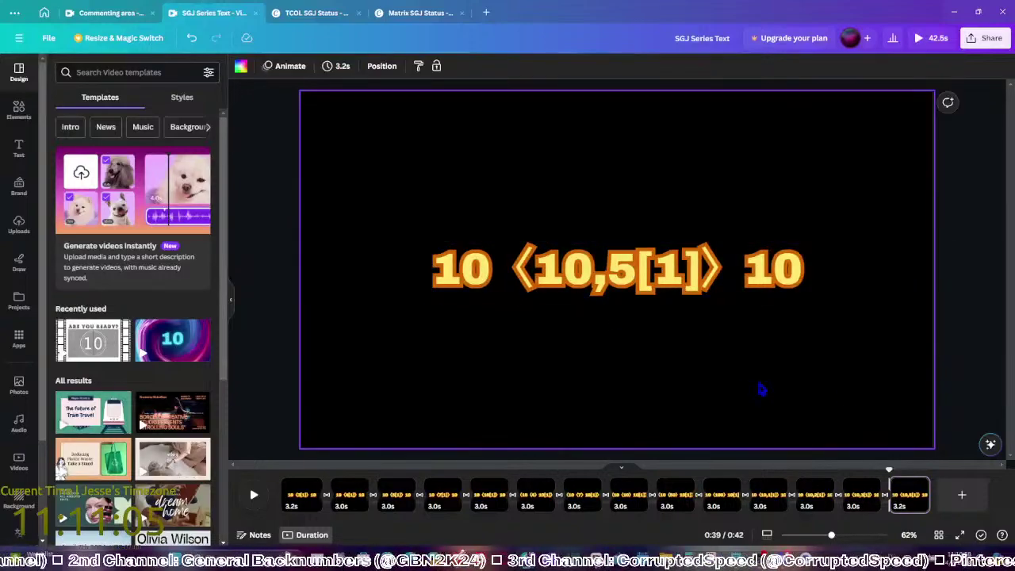
pyautogui.hotkey('ctrl', 'd')
pyautogui.click(635, 274)
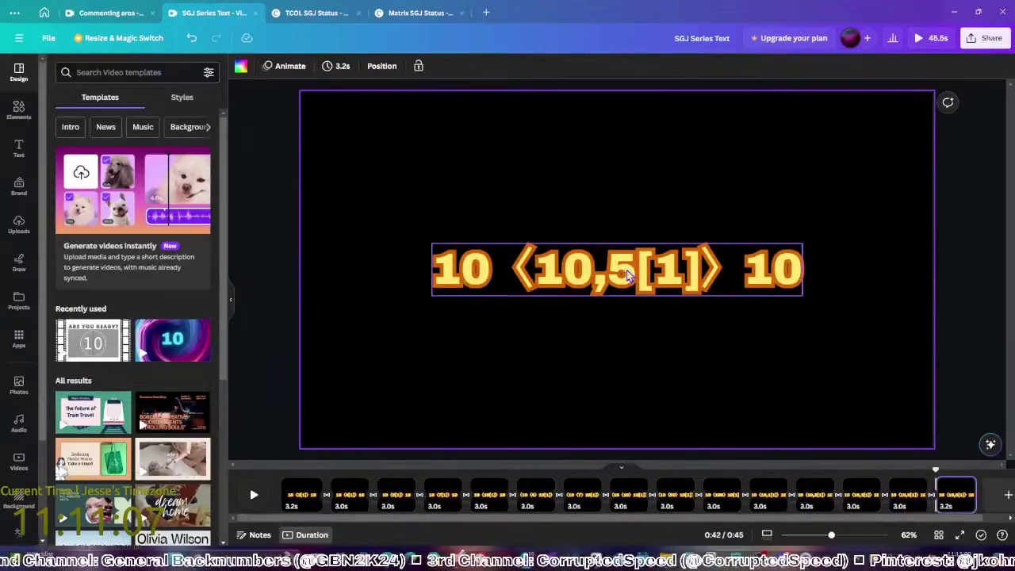
pyautogui.doubleClick(626, 269)
pyautogui.write('7')
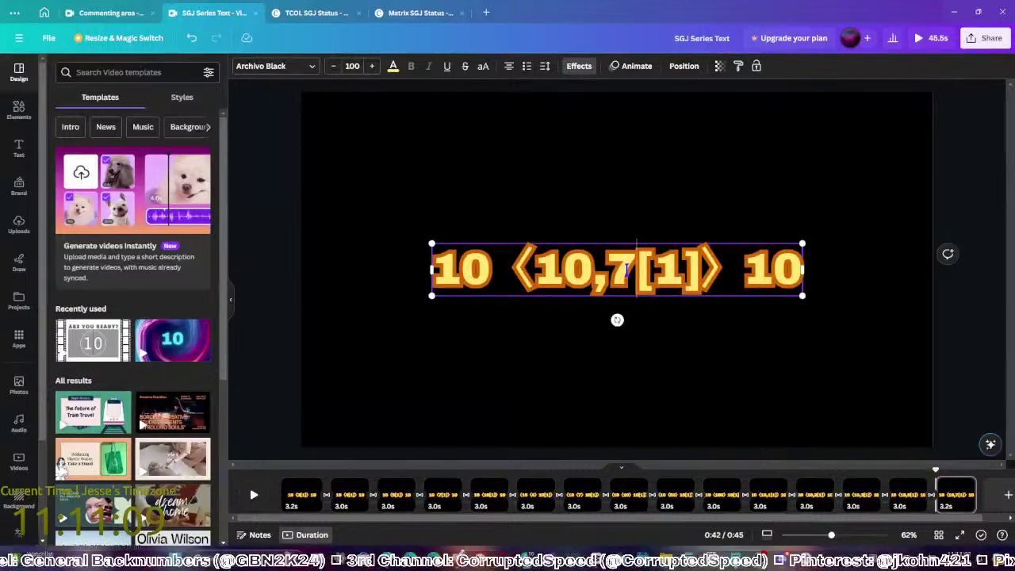
# Duplicate the 10〈10,7[1]〉10 page and change the copy's expression to 10〈10,10[1]〉10
pyautogui.click(964, 452)
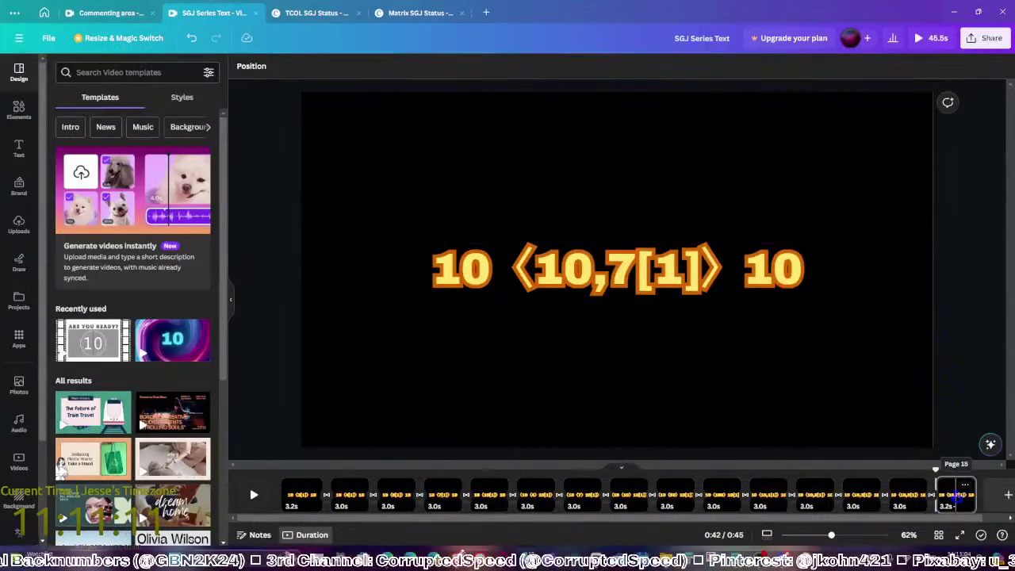
pyautogui.hotkey('ctrl', 'd')
pyautogui.click(632, 274)
pyautogui.write('10')
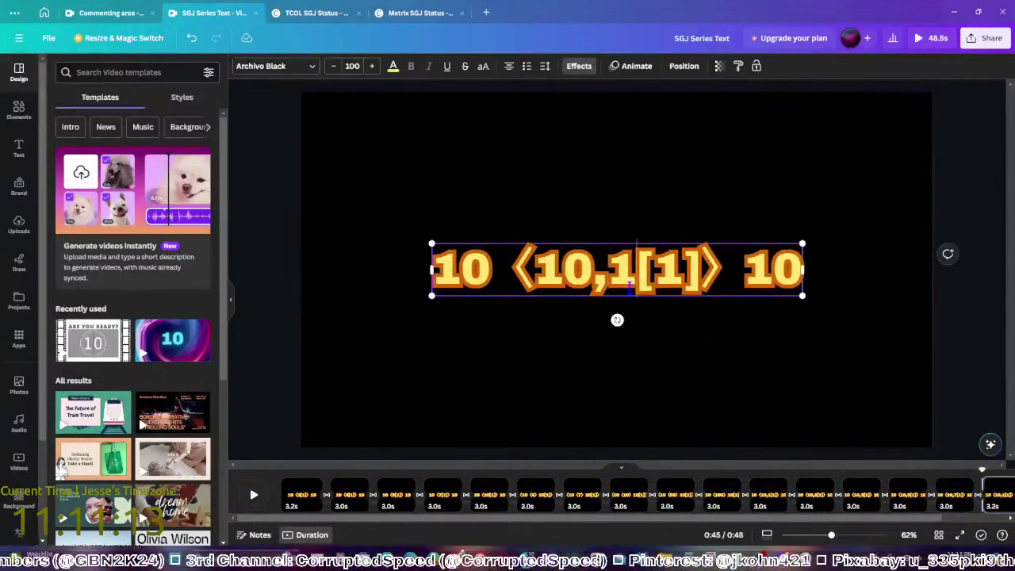
pyautogui.press('Escape')
pyautogui.press('Escape')
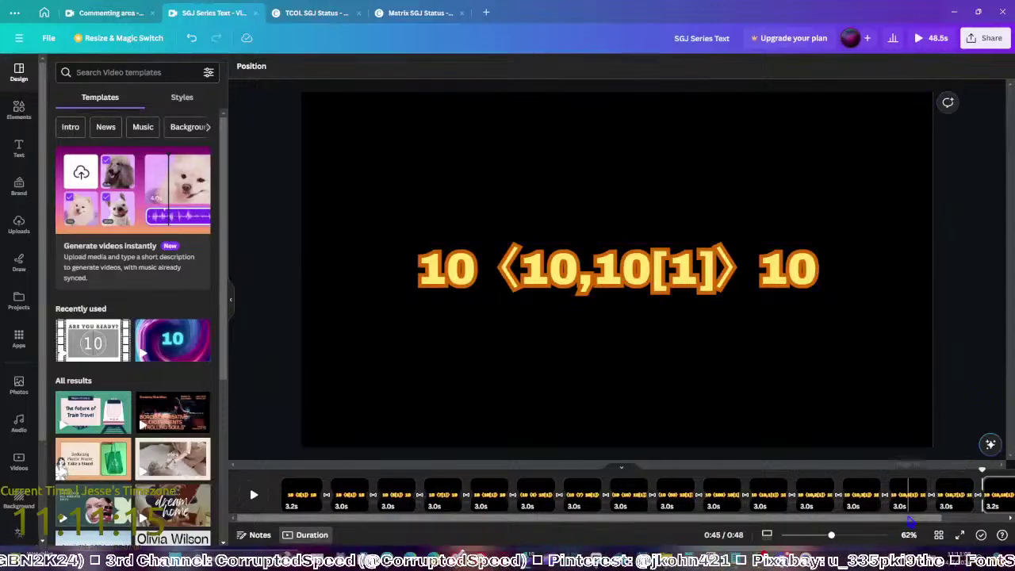
# Duplicate the 10〈10,10[1]〉10 page and add another ",10" so the copy reads 10〈10,10,10[1]〉10
pyautogui.click(995, 496)
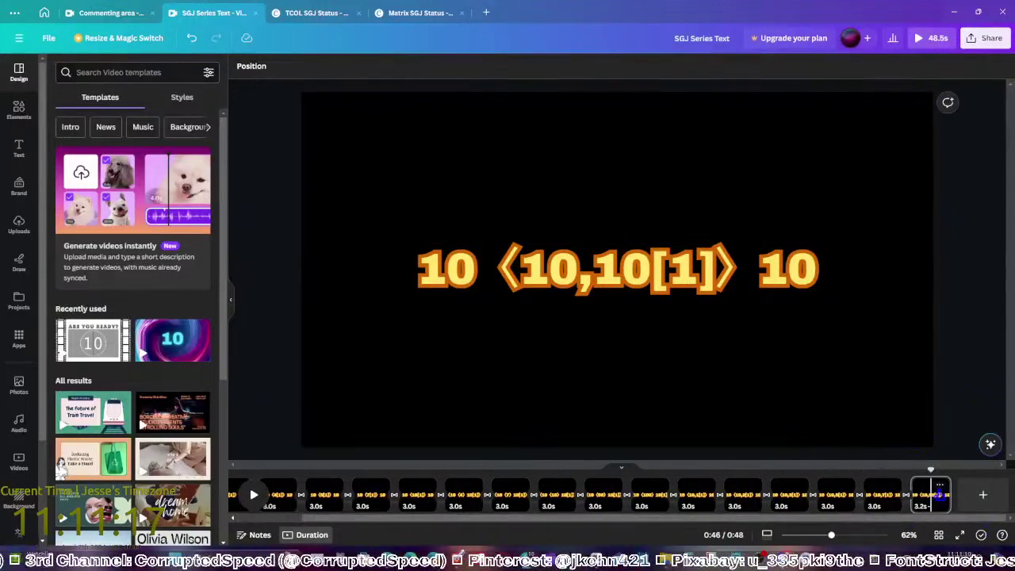
pyautogui.click(934, 490)
pyautogui.hotkey('ctrl', 'd')
pyautogui.click(652, 286)
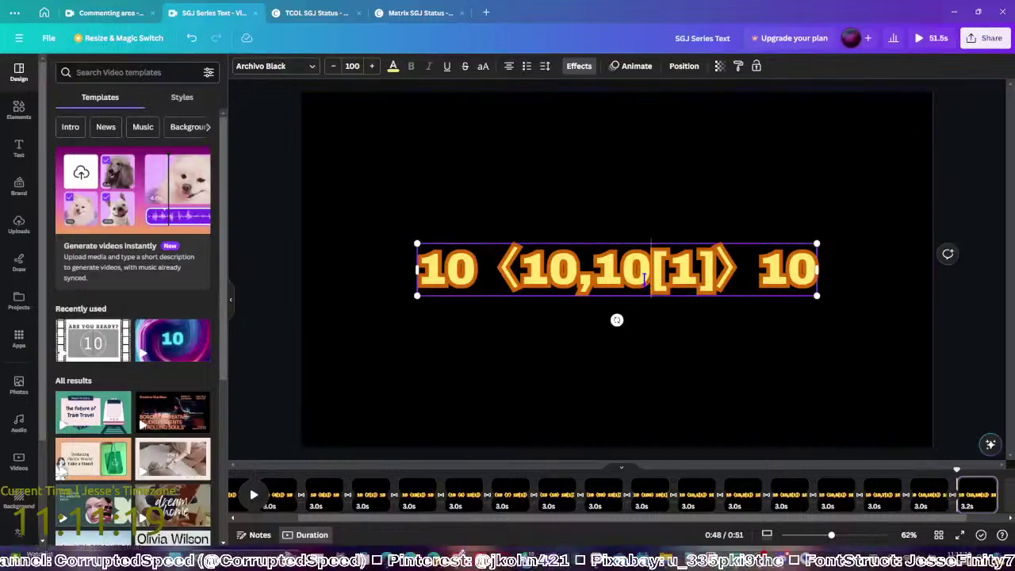
pyautogui.click(652, 285)
pyautogui.write(',10')
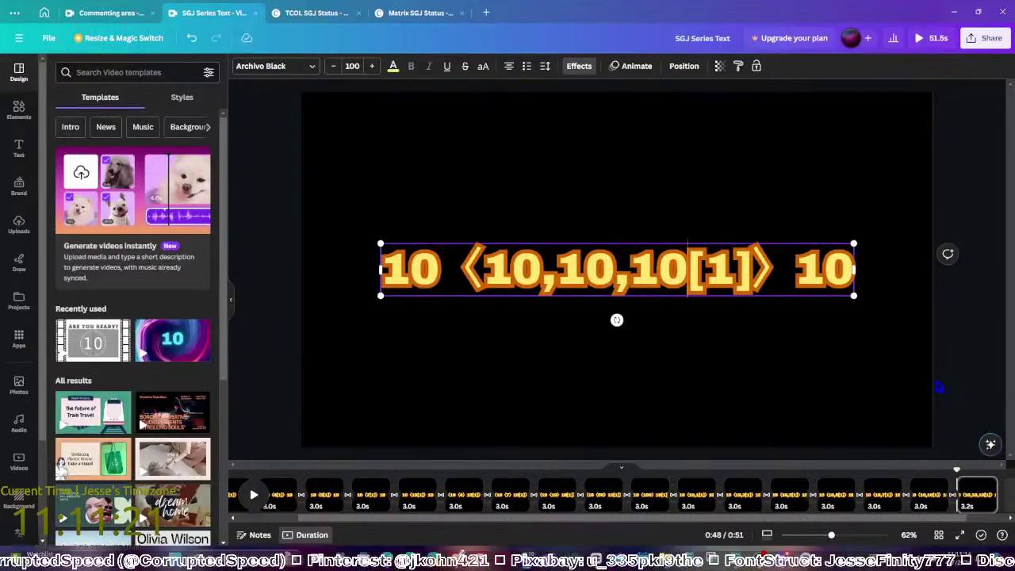
# Duplicate the 10〈10,10,10[1]〉10 page and extend the copy's expression to 10〈10,10,10,10[1]〉10
pyautogui.click(910, 399)
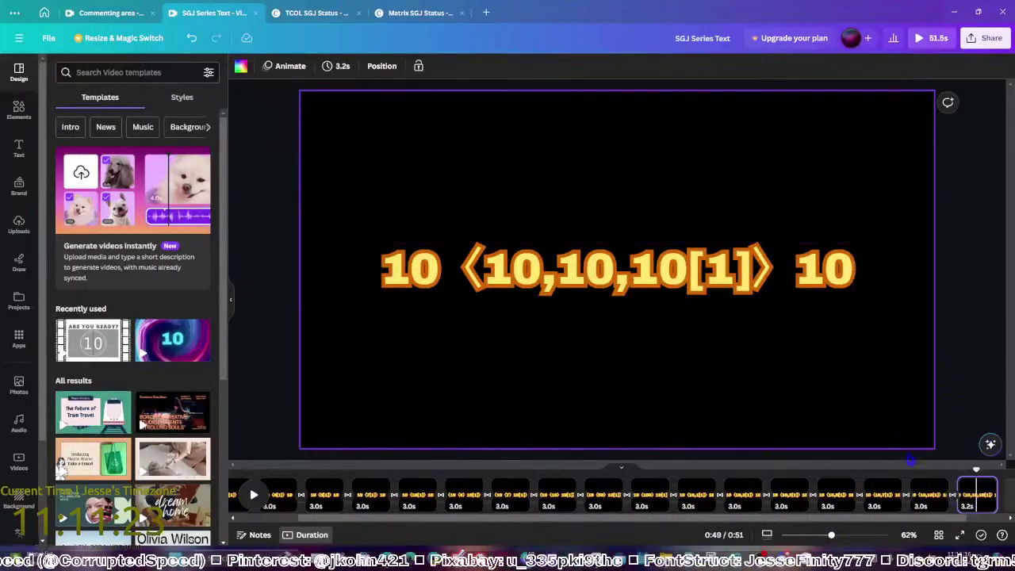
pyautogui.hotkey('ctrl', 'd')
pyautogui.click(676, 276)
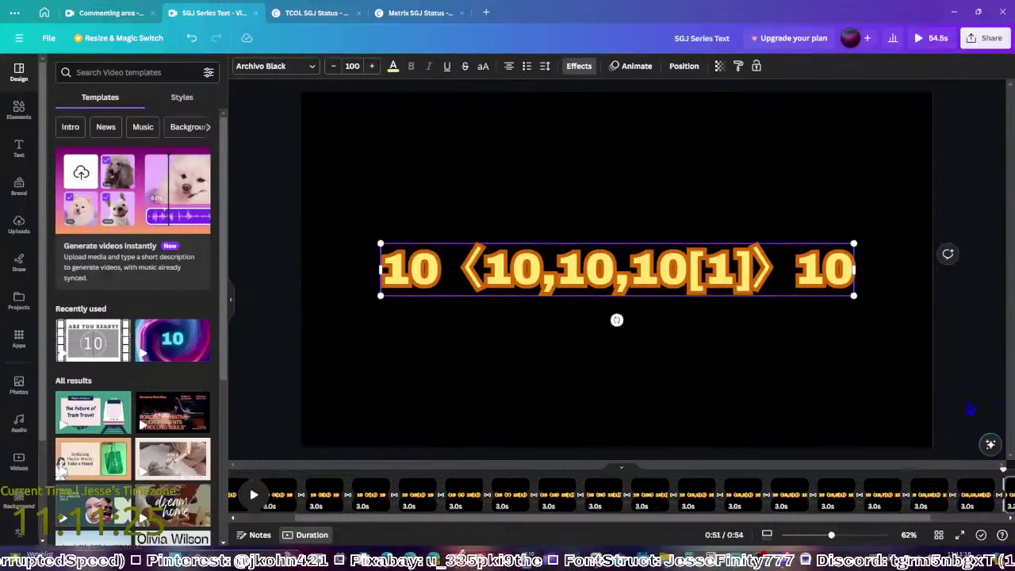
pyautogui.click(752, 298)
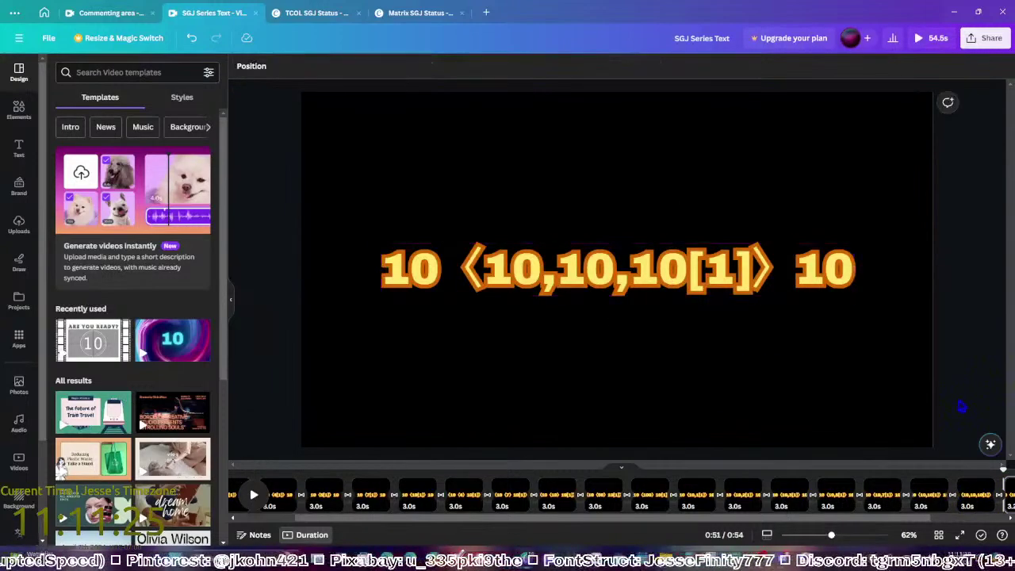
pyautogui.doubleClick(680, 272)
pyautogui.write(',10')
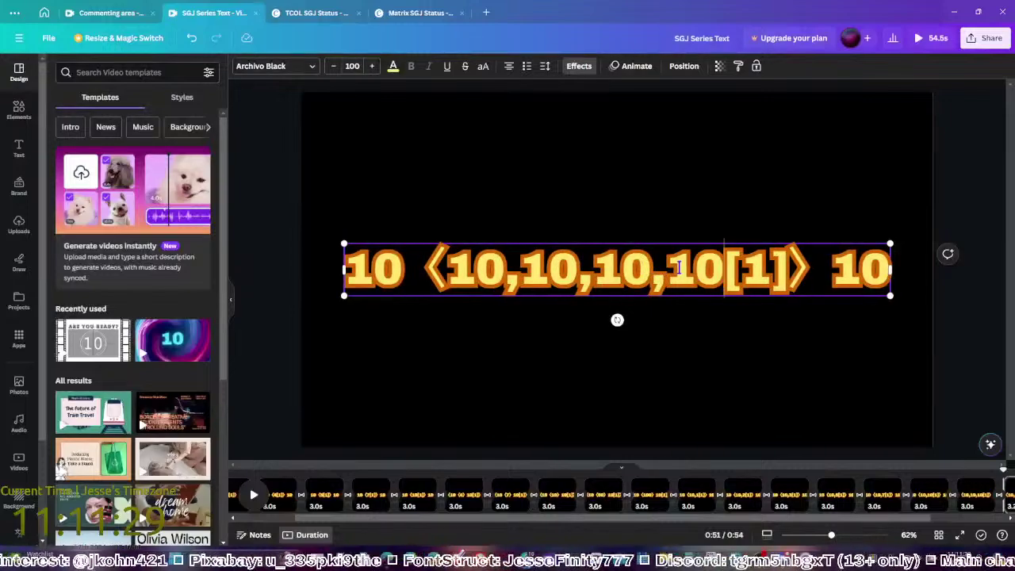
# Duplicate the last page, which reads 10〈10,10,10,10[1]〉10
pyautogui.click(918, 351)
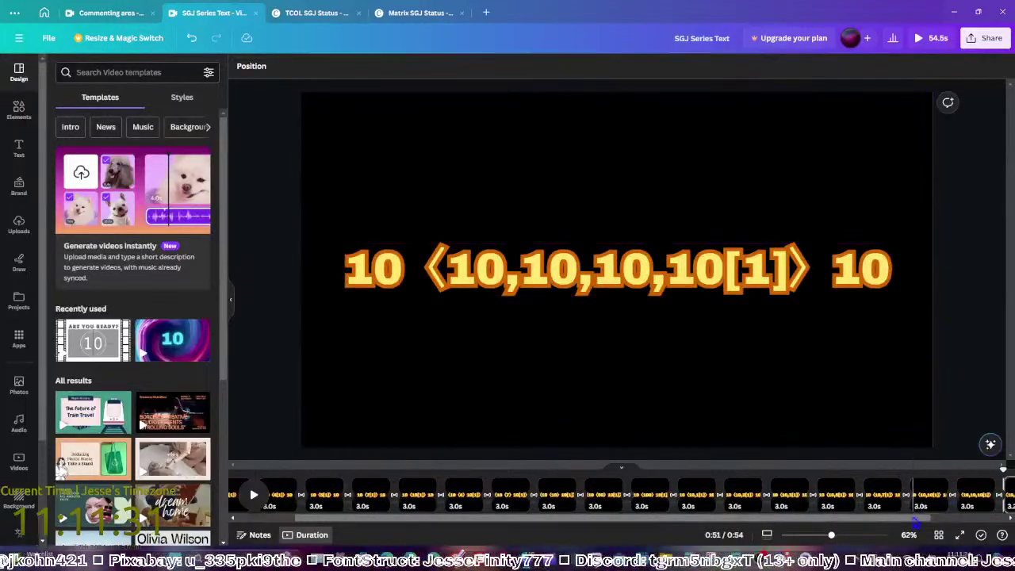
pyautogui.hscroll(3, 920, 496)
pyautogui.click(931, 498)
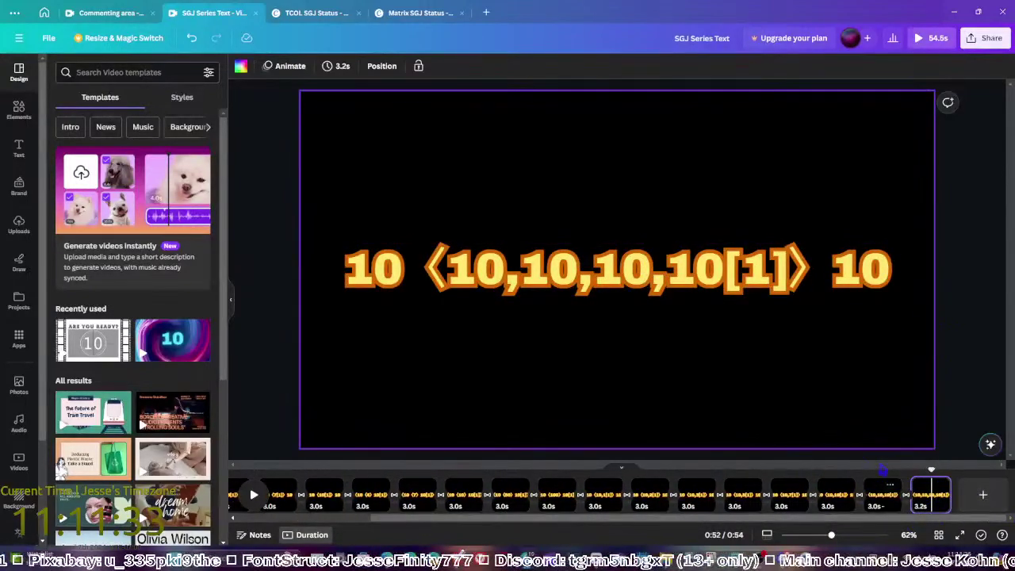
pyautogui.click(684, 285)
pyautogui.moveTo(722, 279); pyautogui.dragTo(547, 278)
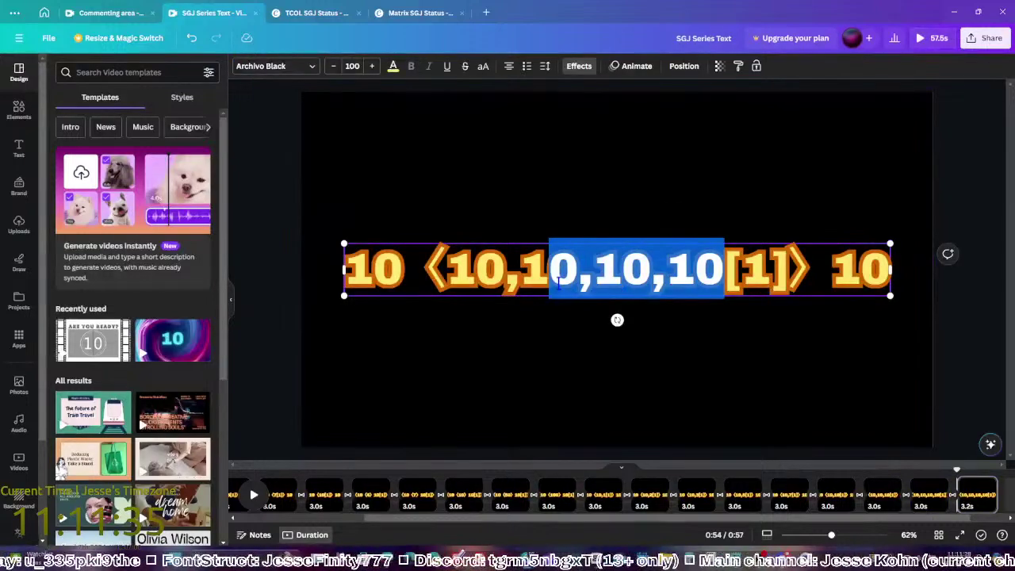
pyautogui.click(603, 342)
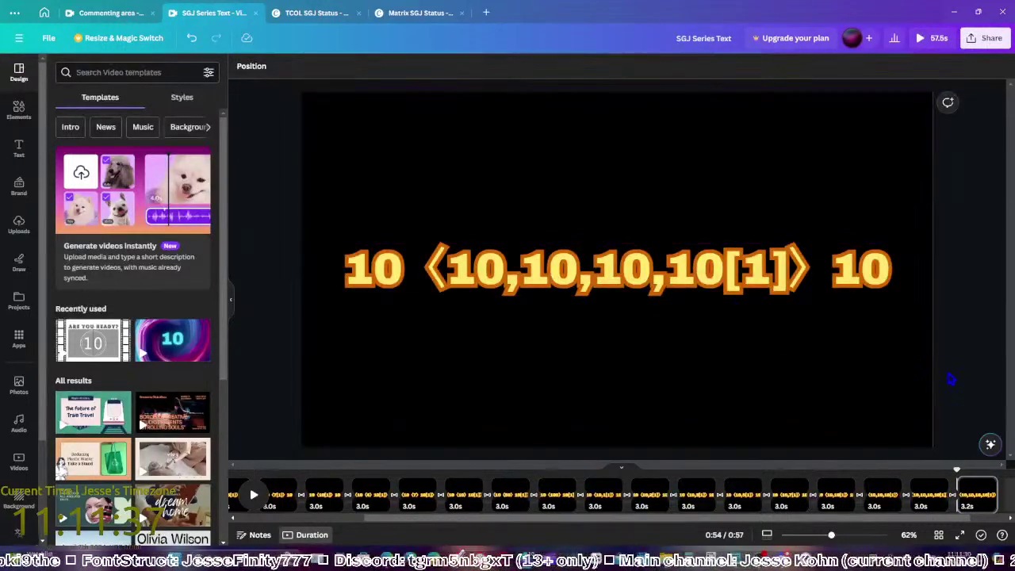
# Switch to the Standard Googology Journey Rulebook document, examine its rules on nesting with [1], and return to Canva
pyautogui.moveTo(387, 562)
pyautogui.click(359, 500)
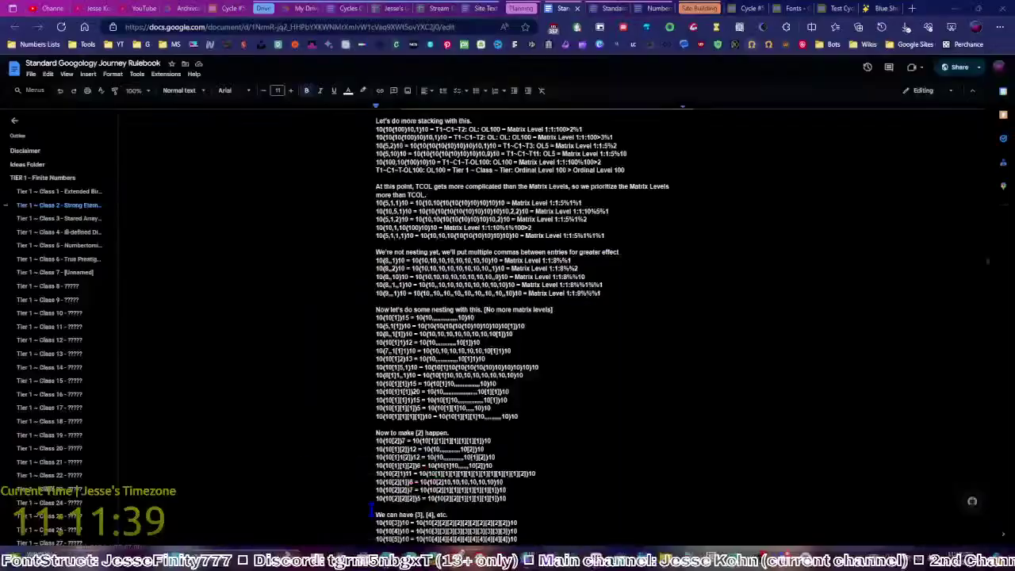
pyautogui.scroll(-1, 434, 384)
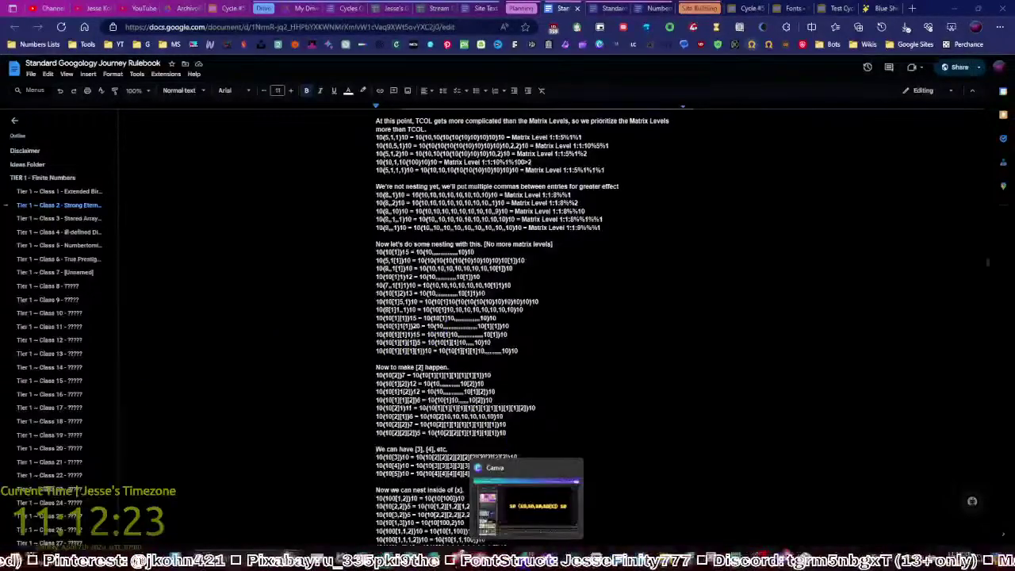
pyautogui.click(539, 480)
# Extend the expression on the last page to 10〈10,10,10,10,10[1]〉10
pyautogui.click(786, 358)
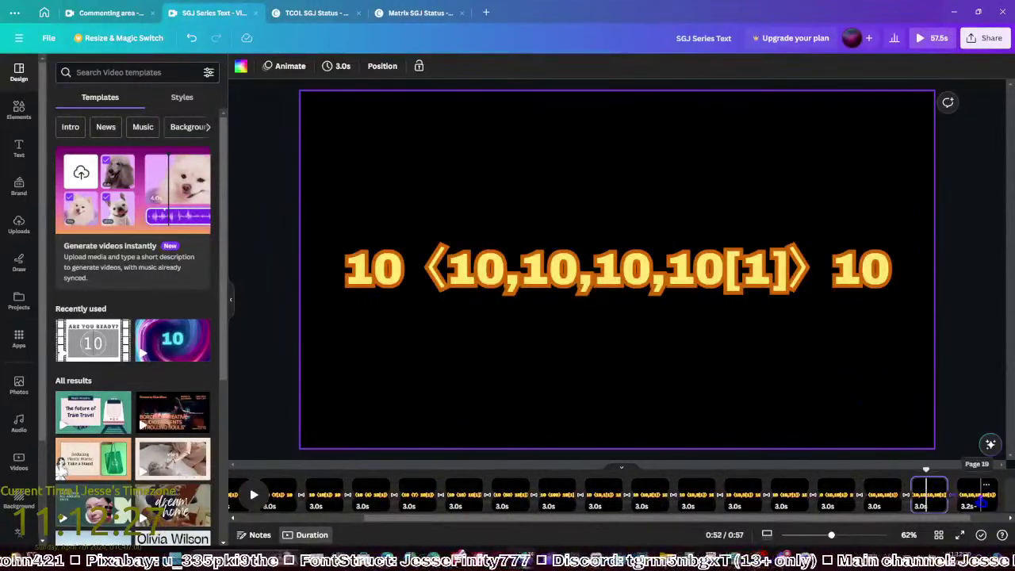
pyautogui.click(980, 492)
pyautogui.click(719, 278)
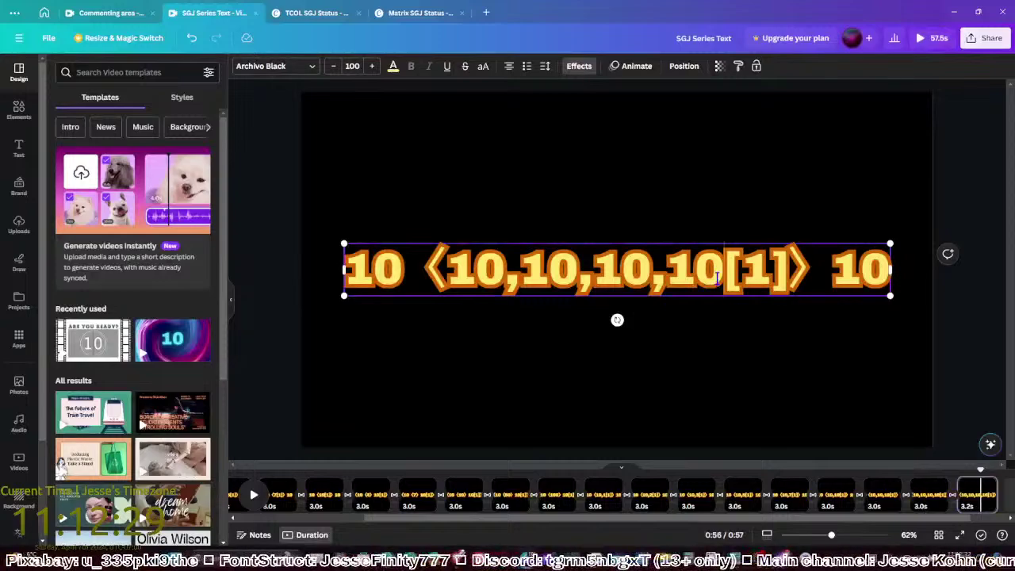
pyautogui.click(791, 357)
# Place a copy of the expression above the original and edit the copy to read 10〈5,,1[1]〉10
pyautogui.click(746, 270)
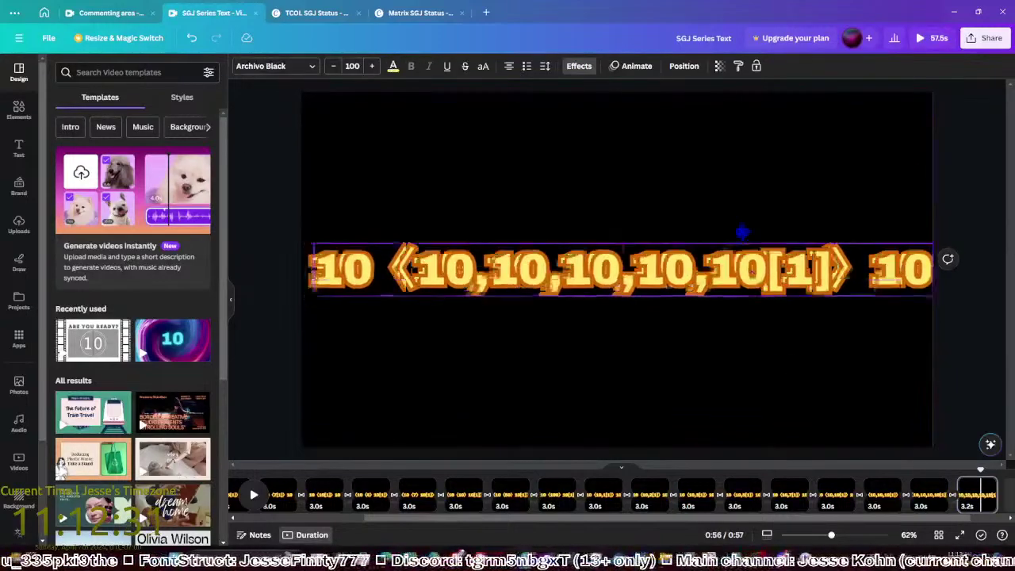
pyautogui.moveTo(743, 232); pyautogui.dragTo(483, 190)
pyautogui.write(',')
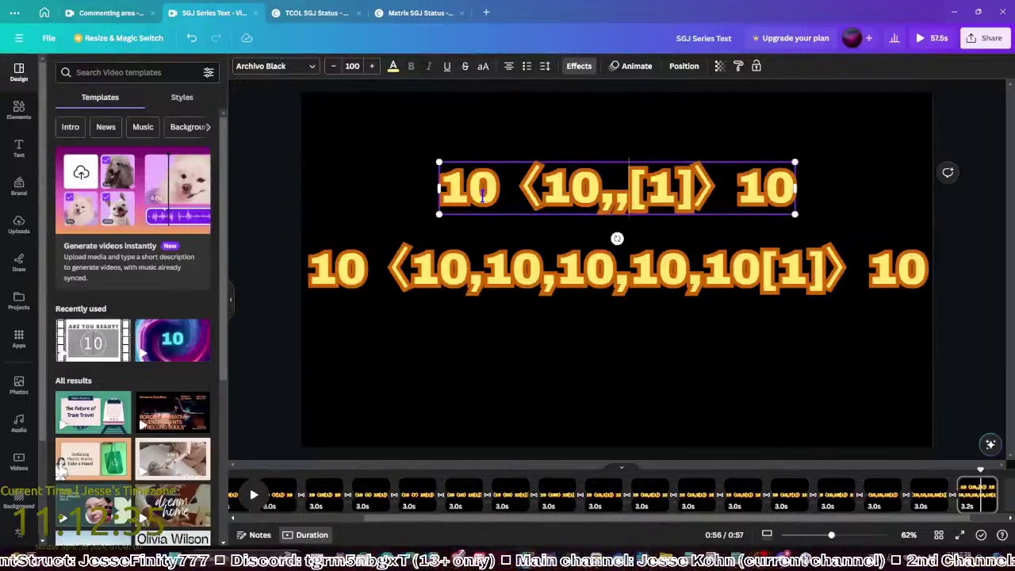
pyautogui.write('1')
pyautogui.press('Left')
pyautogui.press('Left')
pyautogui.press('Left')
pyautogui.press('BackSpace')
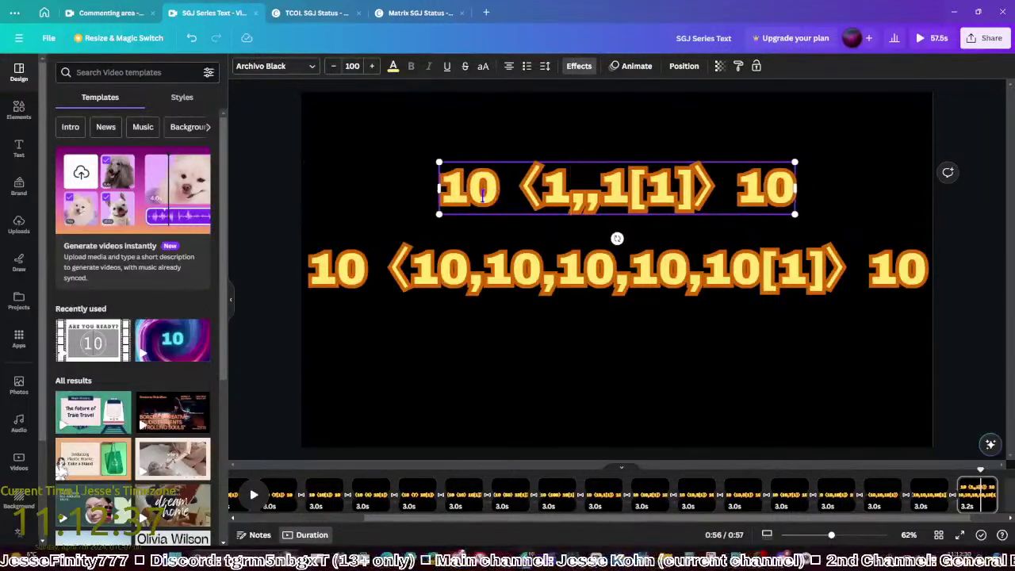
pyautogui.write('1')
pyautogui.press('BackSpace')
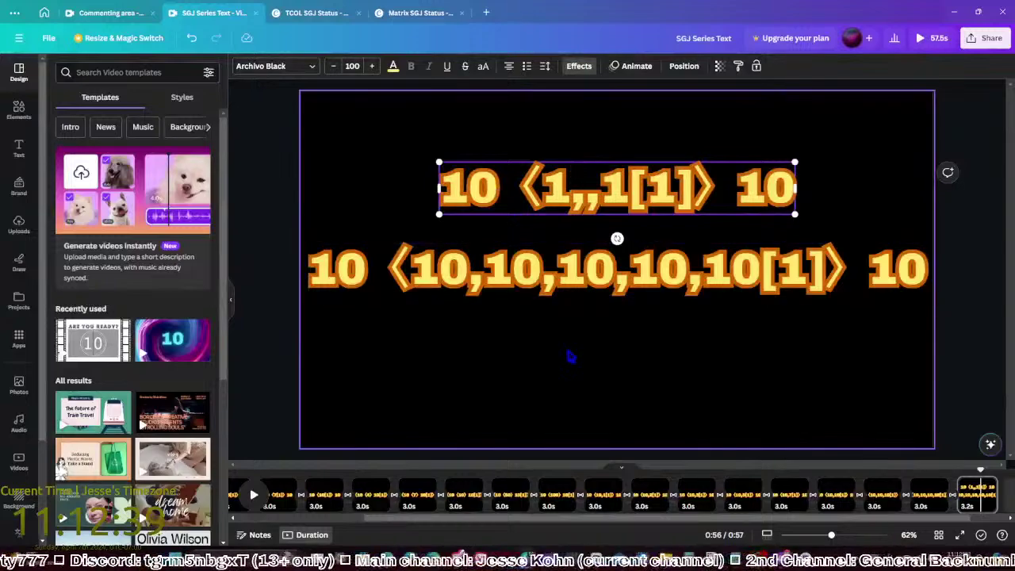
pyautogui.press('BackSpace')
pyautogui.write('5')
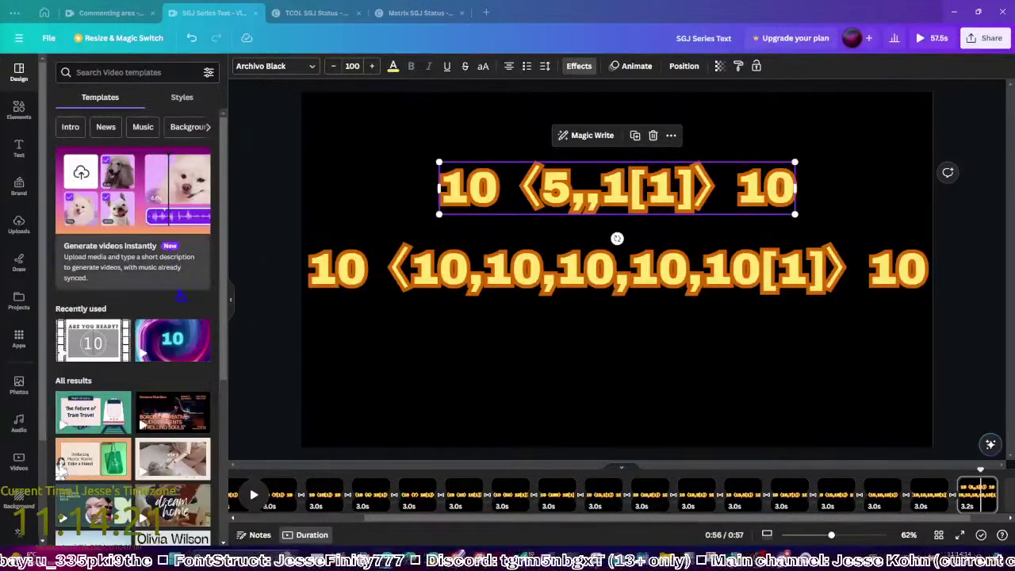
# Set the font size of the lower expression, 10〈10,10,10,10,10[1]〉10, to 50
pyautogui.click(270, 352)
pyautogui.scroll(1, 270, 352)
pyautogui.scroll(-1, 270, 352)
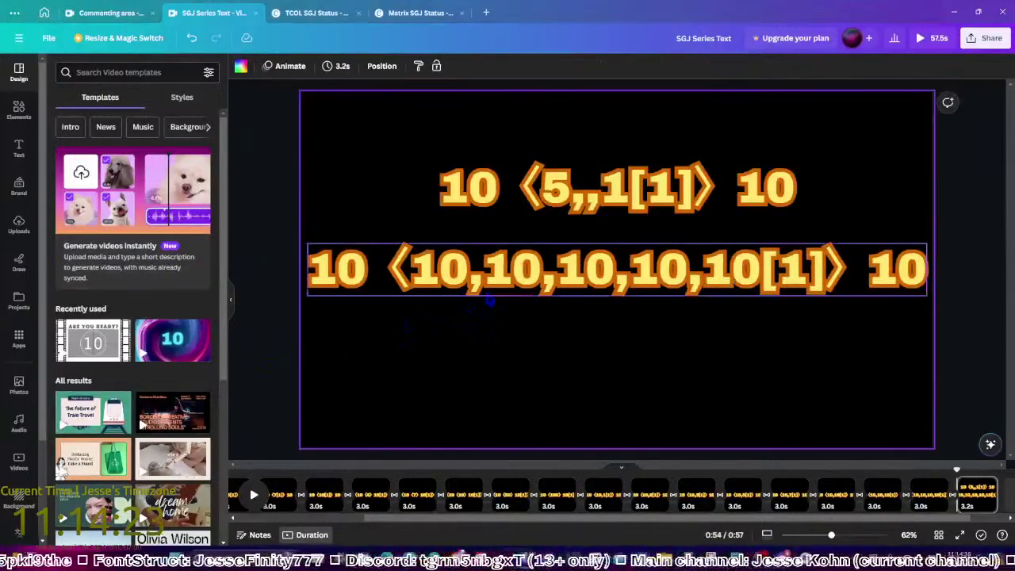
pyautogui.click(598, 284)
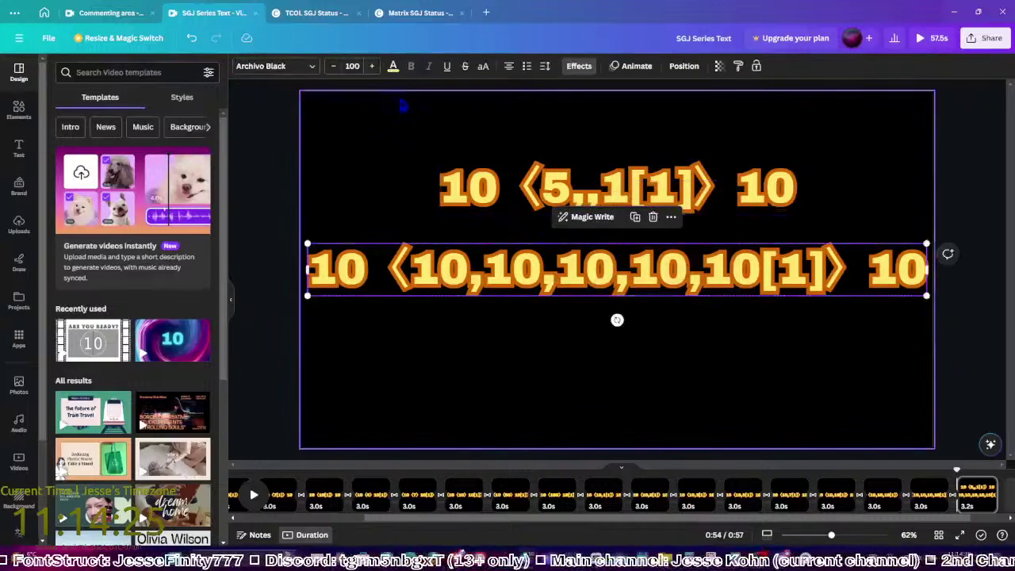
pyautogui.click(352, 66)
pyautogui.press('Return')
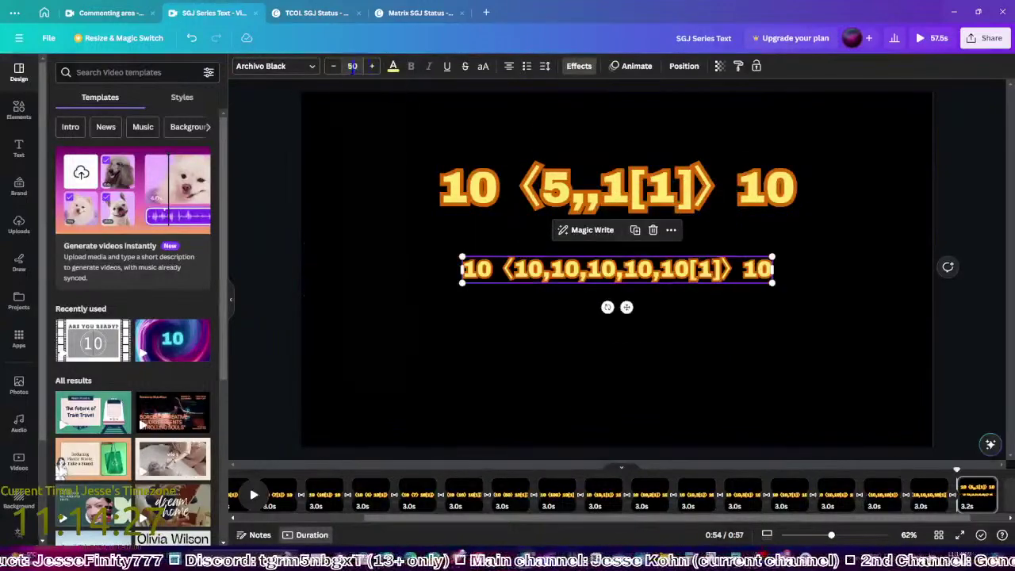
pyautogui.click(482, 340)
# Select both expressions and move them down together toward the vertical middle of the page
pyautogui.click(572, 266)
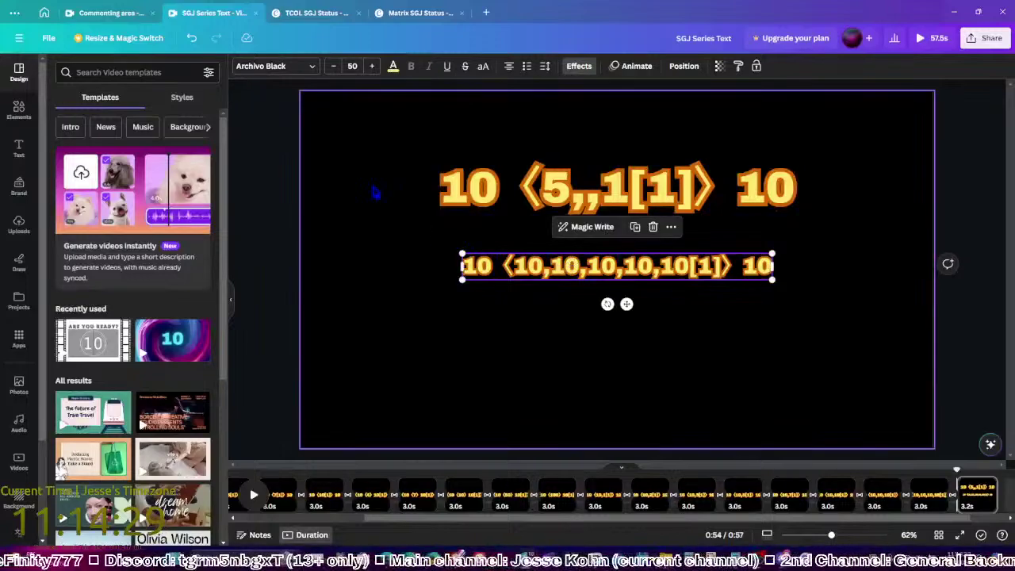
pyautogui.moveTo(378, 149); pyautogui.dragTo(695, 323)
pyautogui.moveTo(647, 175); pyautogui.dragTo(641, 225)
pyautogui.click(960, 373)
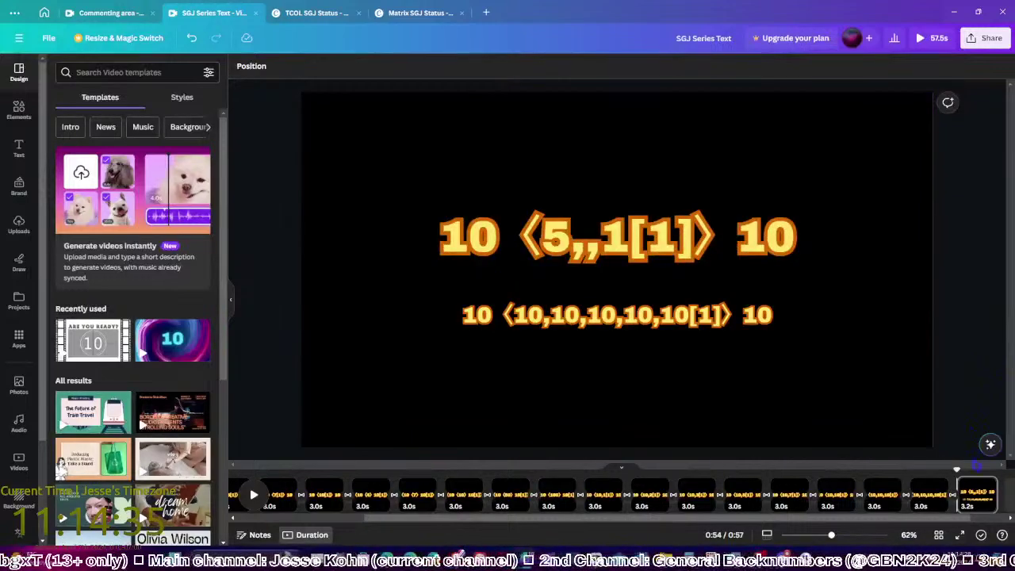
# Duplicate the 10〈5,,1[1]〉10 page and change the copy to 10〈6,,1[1]〉10 with 10〈10,10,10,10,10,10[1]〉10 beneath it
pyautogui.click(977, 464)
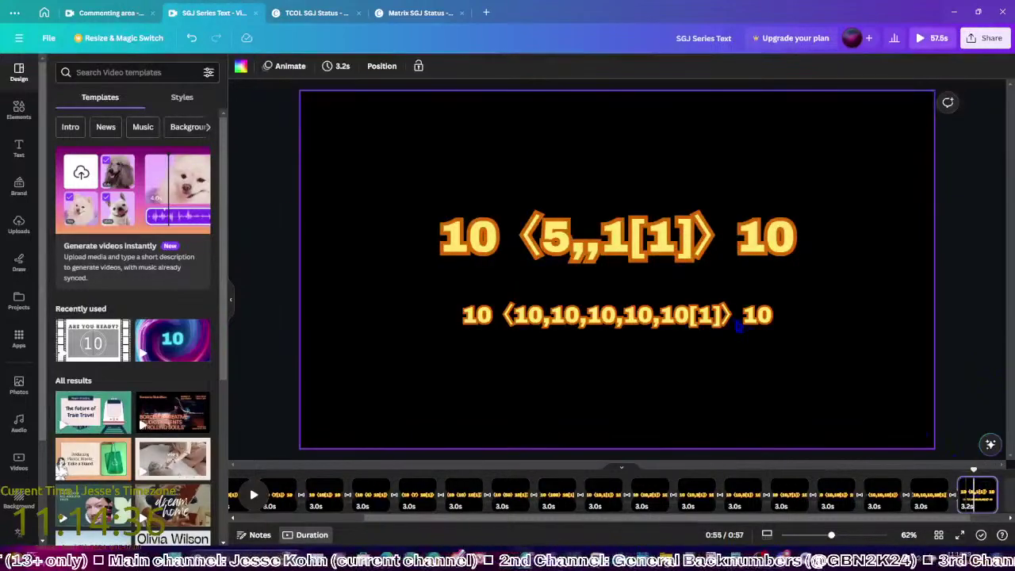
pyautogui.click(567, 261)
pyautogui.click(565, 252)
pyautogui.press('BackSpace')
pyautogui.write('6')
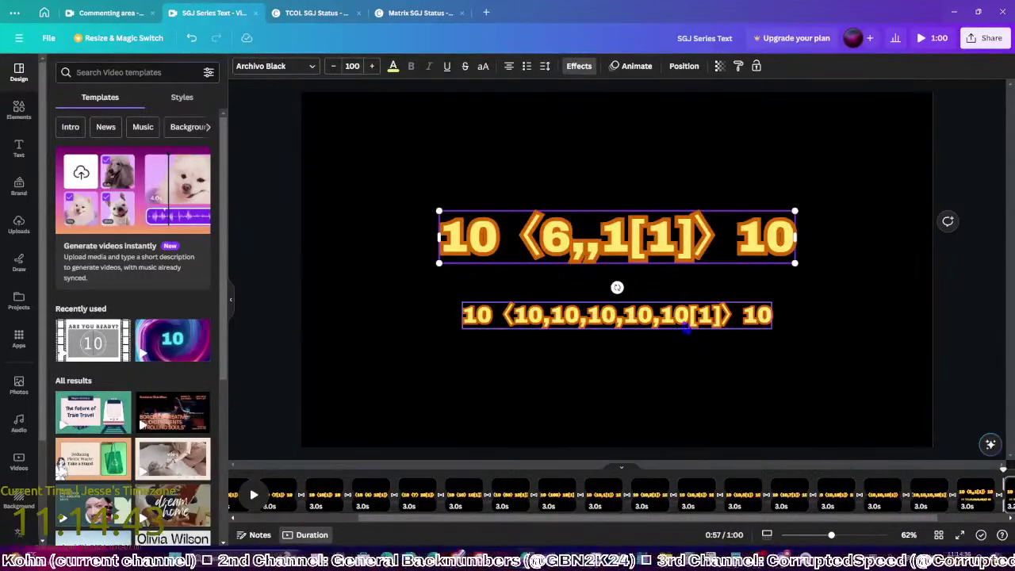
pyautogui.click(687, 321)
pyautogui.click(688, 318)
pyautogui.write(',10')
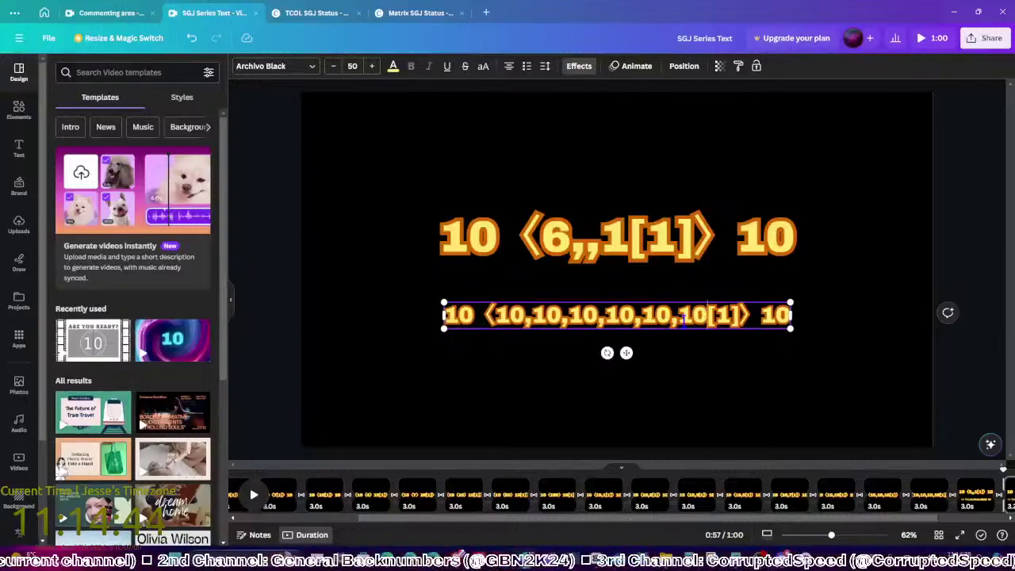
pyautogui.click(944, 379)
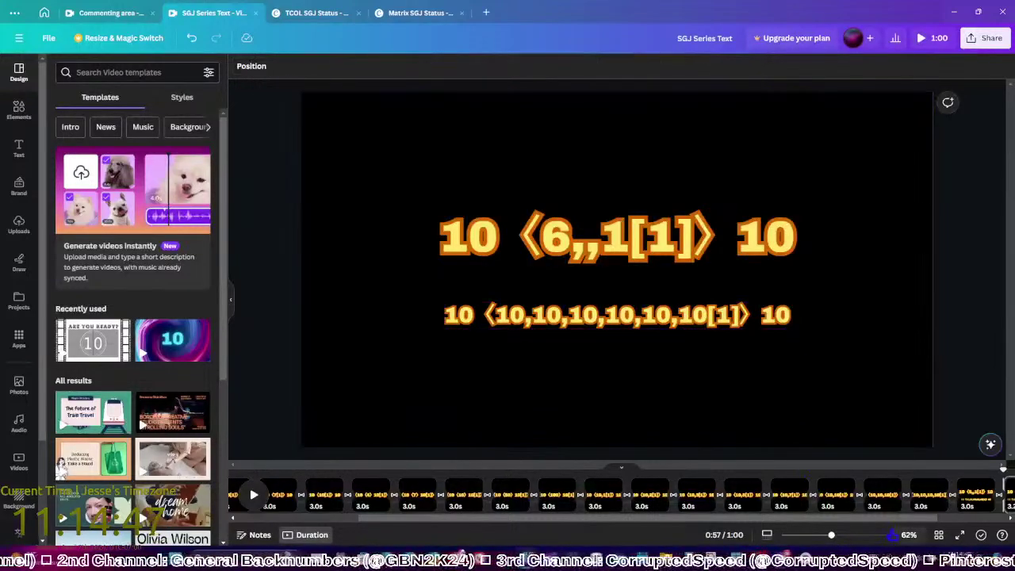
# Duplicate the 10〈6,,1[1]〉10 page and change the copy to 10〈7,,1[1]〉10 with one more ",10" in the smaller expression
pyautogui.hscroll(2, 893, 495)
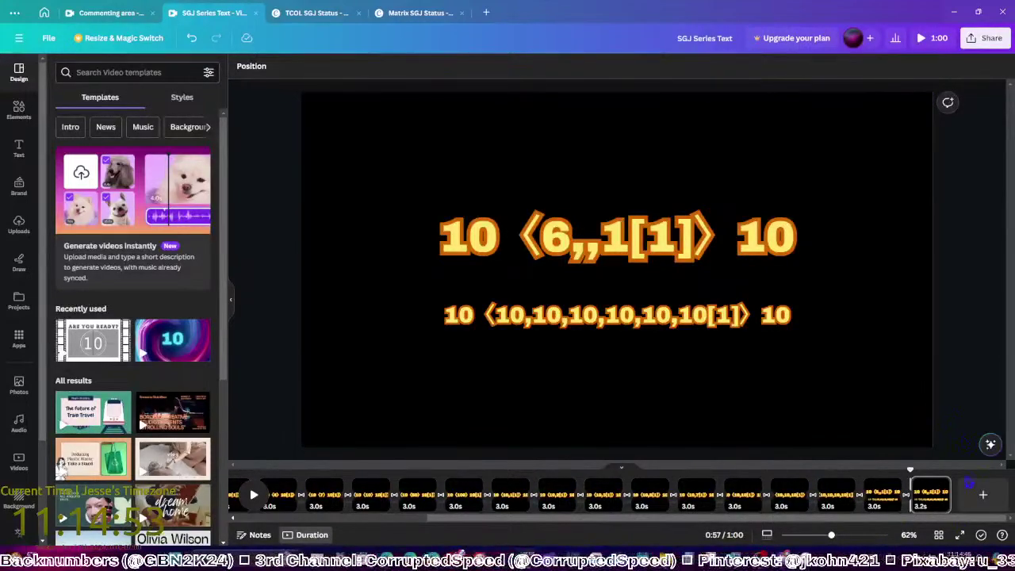
pyautogui.click(927, 498)
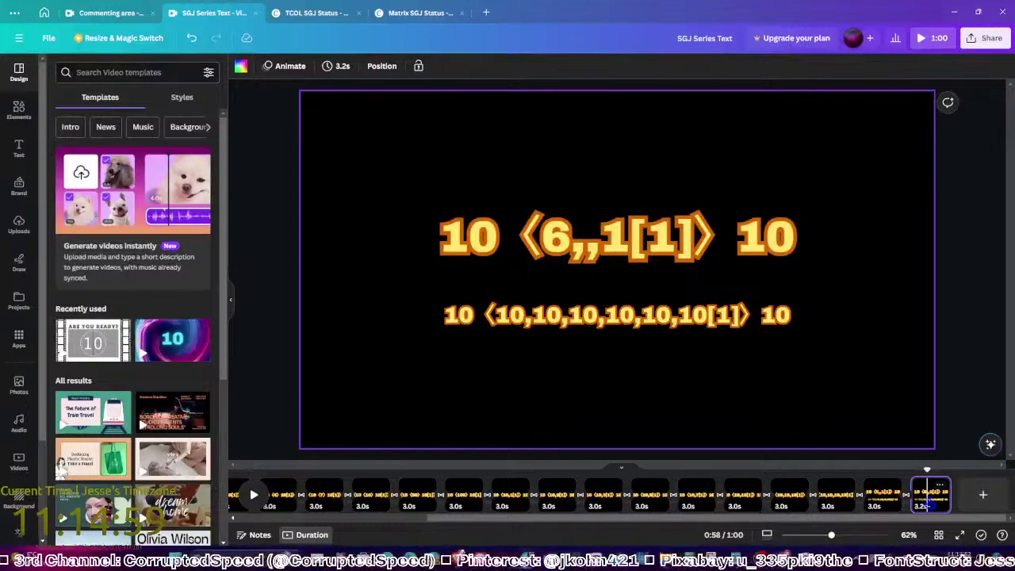
pyautogui.click(567, 247)
pyautogui.doubleClick(566, 248)
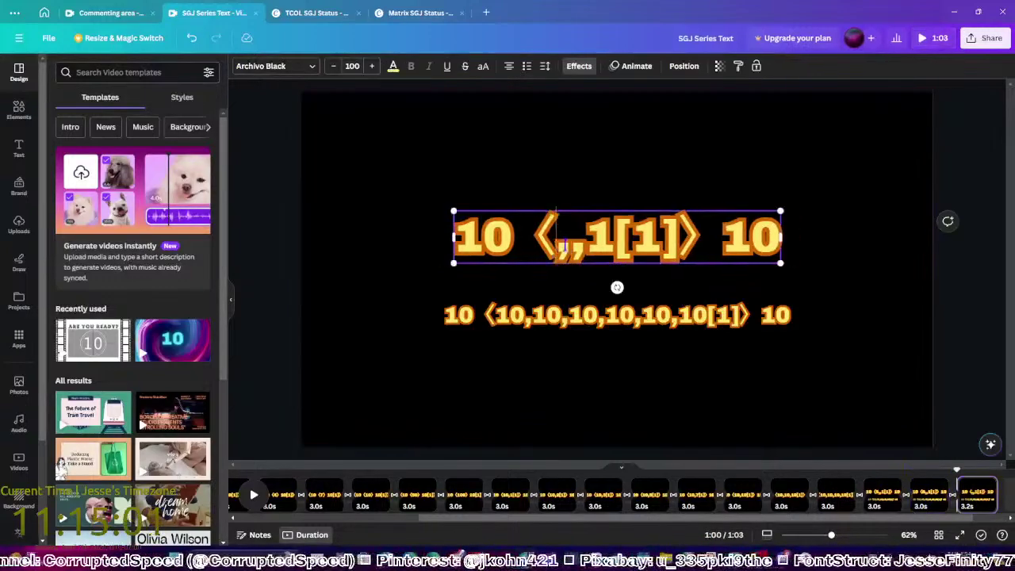
pyautogui.write('7')
pyautogui.click(702, 319)
pyautogui.write(',10')
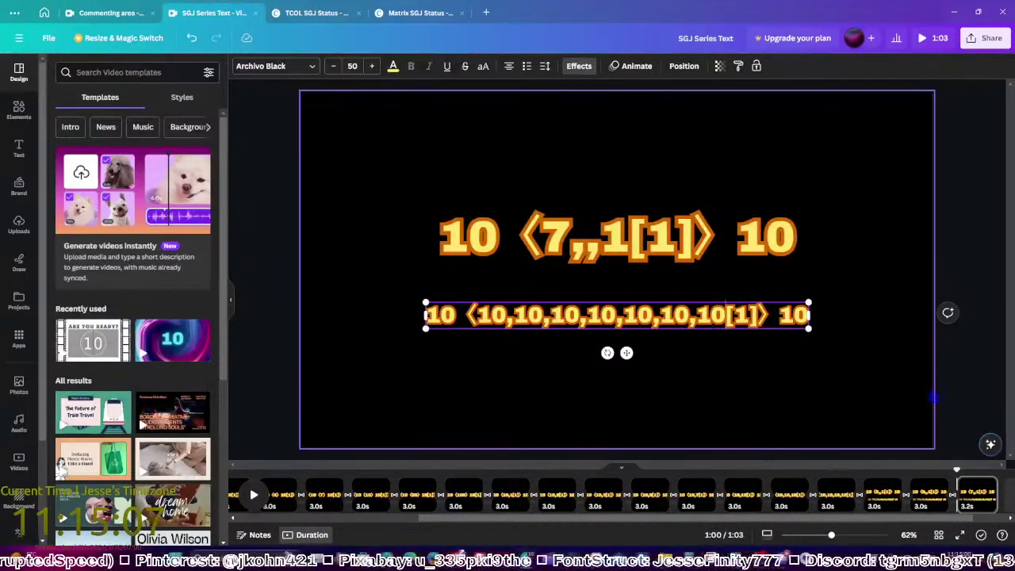
pyautogui.click(967, 394)
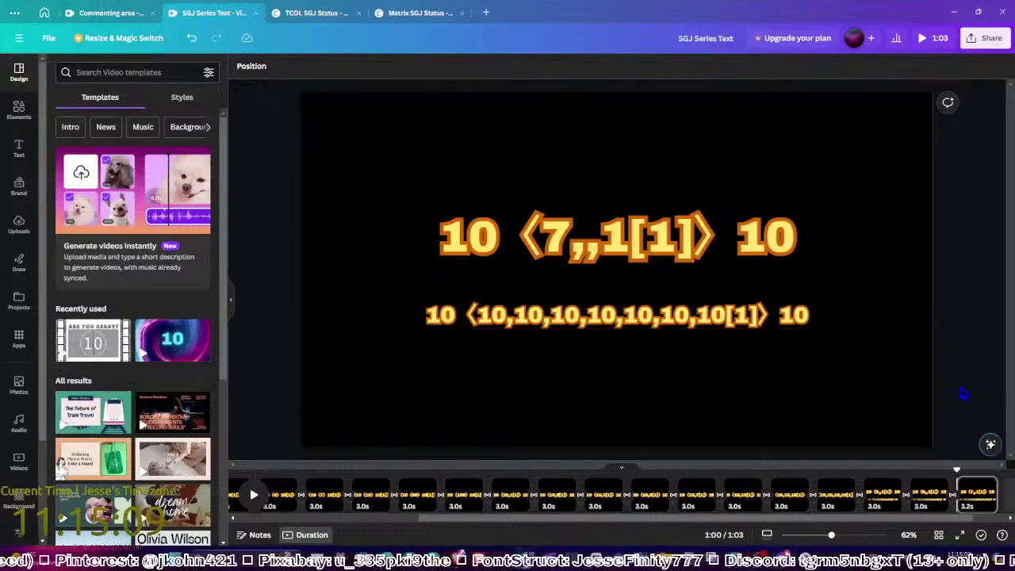
# Duplicate the 10〈7,,1[1]〉10 page, edit the copy's upper text to 10〈8,,1[1]〉10 and add another ",10" to the smaller expression
pyautogui.hscroll(1, 930, 496)
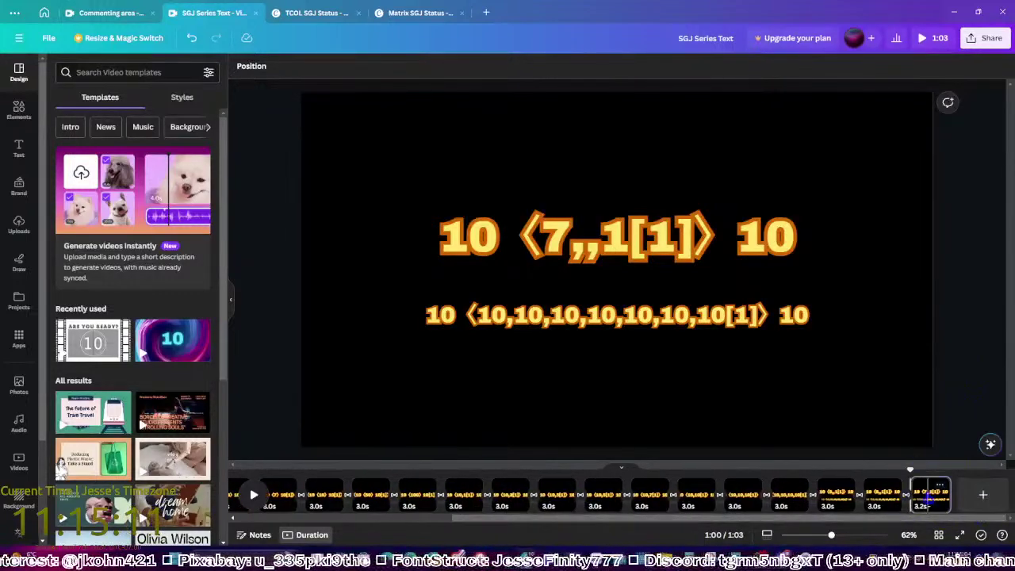
pyautogui.hotkey('ctrl', 'd')
pyautogui.doubleClick(560, 238)
pyautogui.press('BackSpace')
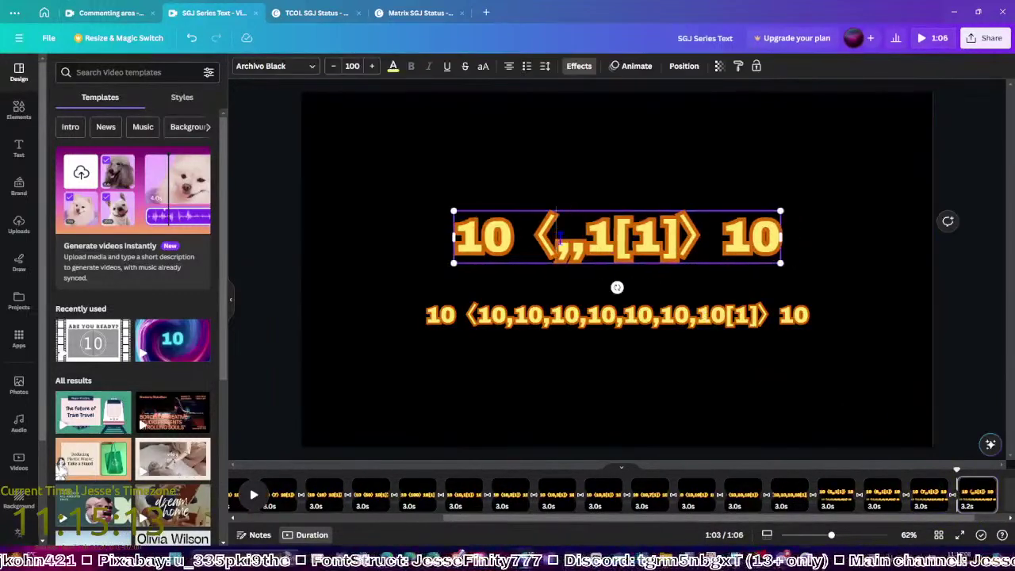
pyautogui.write('8')
pyautogui.click(726, 316)
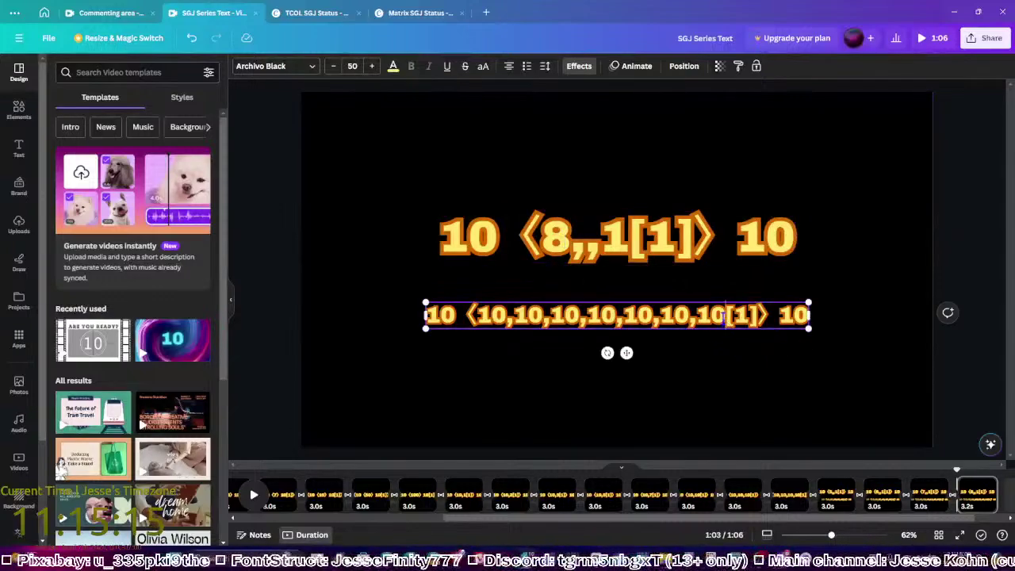
pyautogui.click(724, 316)
pyautogui.write(',10')
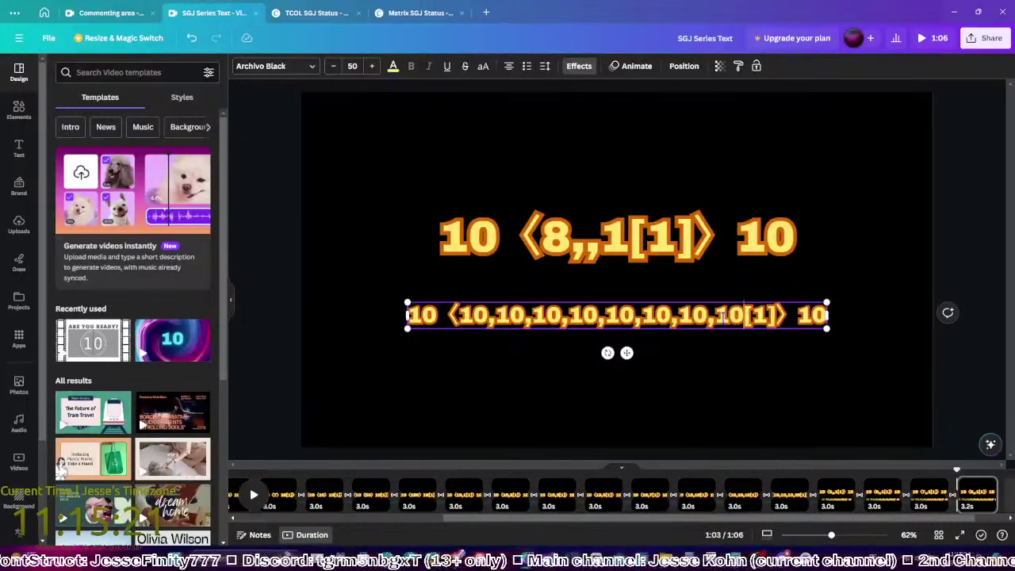
pyautogui.click(975, 372)
pyautogui.press('space')
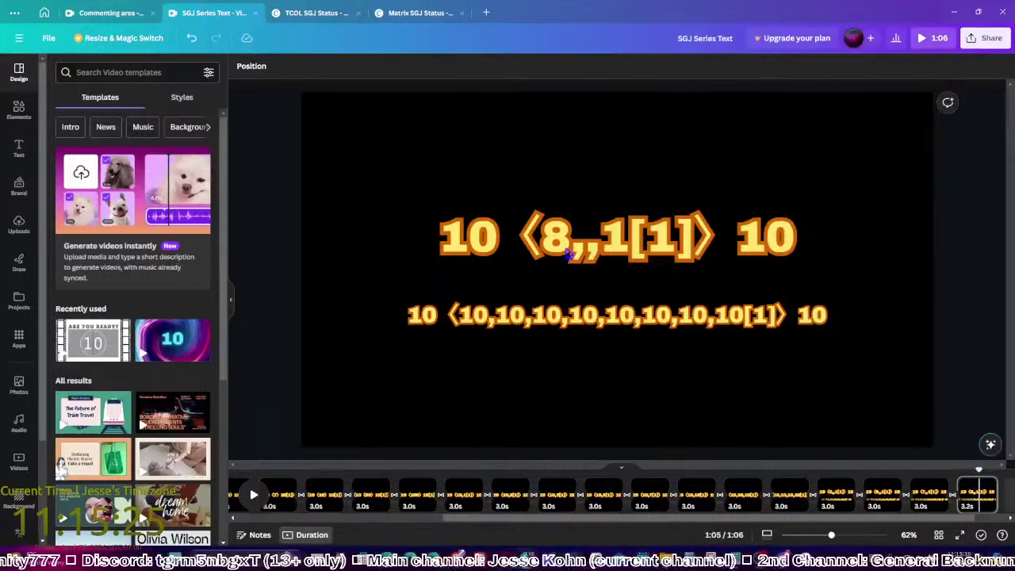
# Duplicate the 10〈8,,1[1]〉10 page, change the copy's upper text to 10〈9,,1[1]〉10 and add another ",10" to the smaller expression
pyautogui.click(932, 493)
pyautogui.click(979, 494)
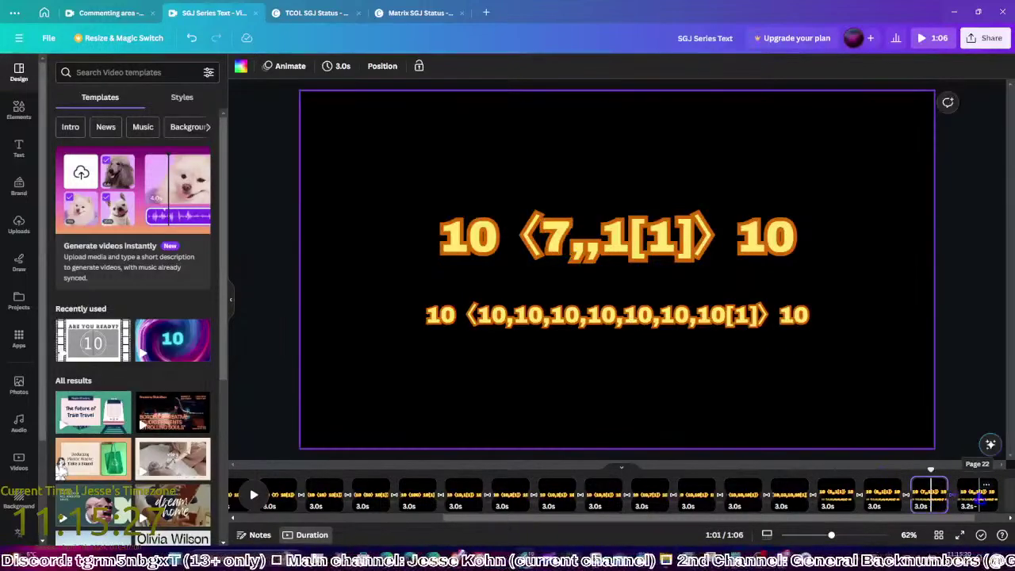
pyautogui.hotkey('ctrl', 'd')
pyautogui.doubleClick(565, 247)
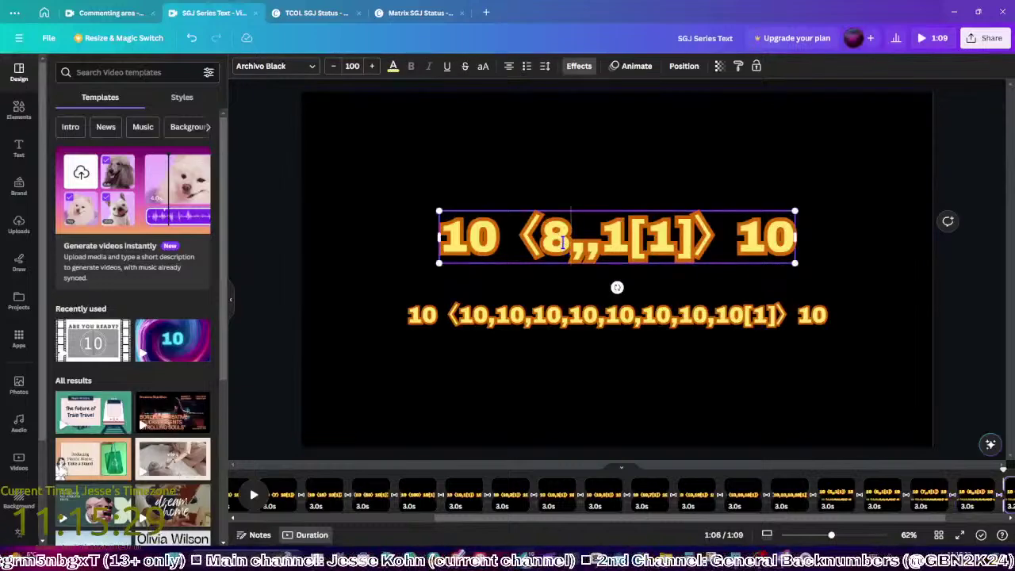
pyautogui.press('BackSpace')
pyautogui.write('9')
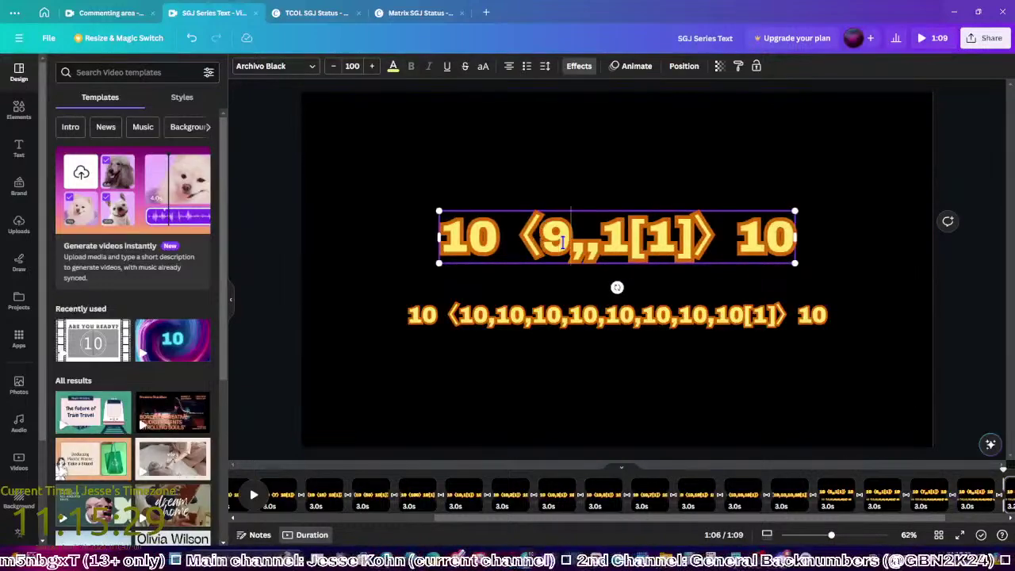
pyautogui.doubleClick(741, 318)
pyautogui.write(',10')
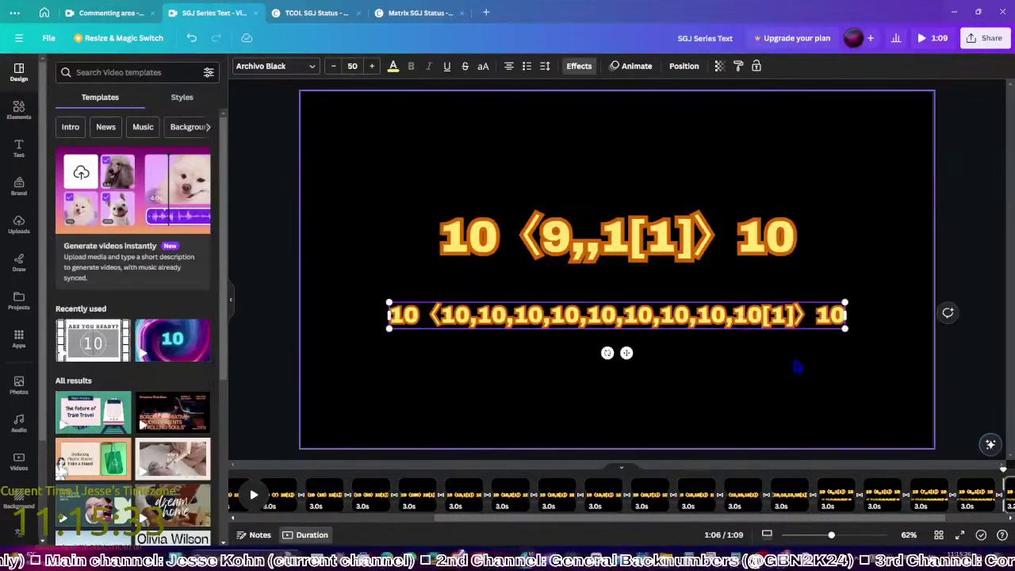
pyautogui.click(920, 428)
# Duplicate the 10〈9,,1[1]〉10 page and change the copy to 10〈10,,1[1]〉10 with one more ",10" in the smaller expression
pyautogui.click(937, 488)
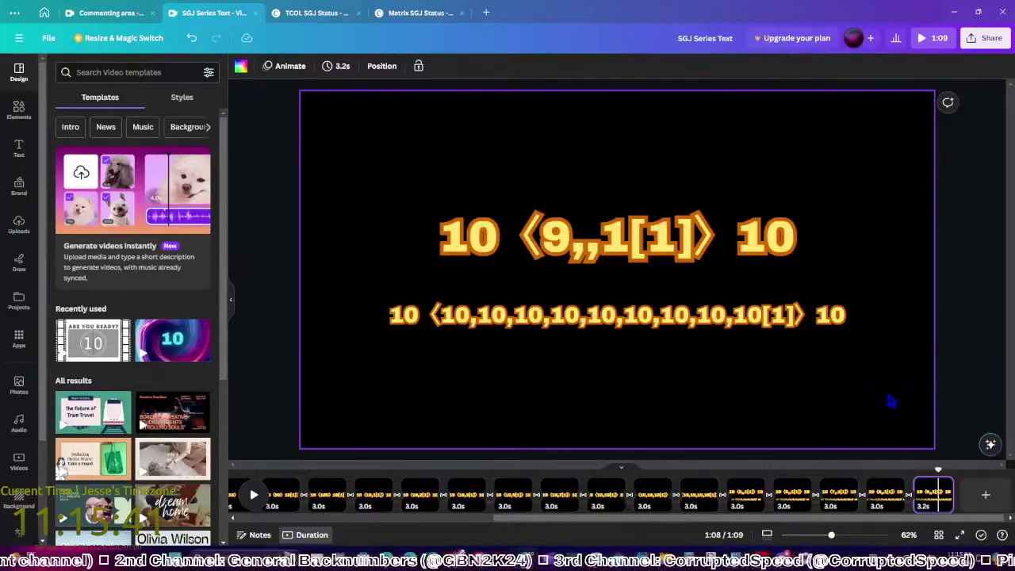
pyautogui.hotkey('ctrl', 'd')
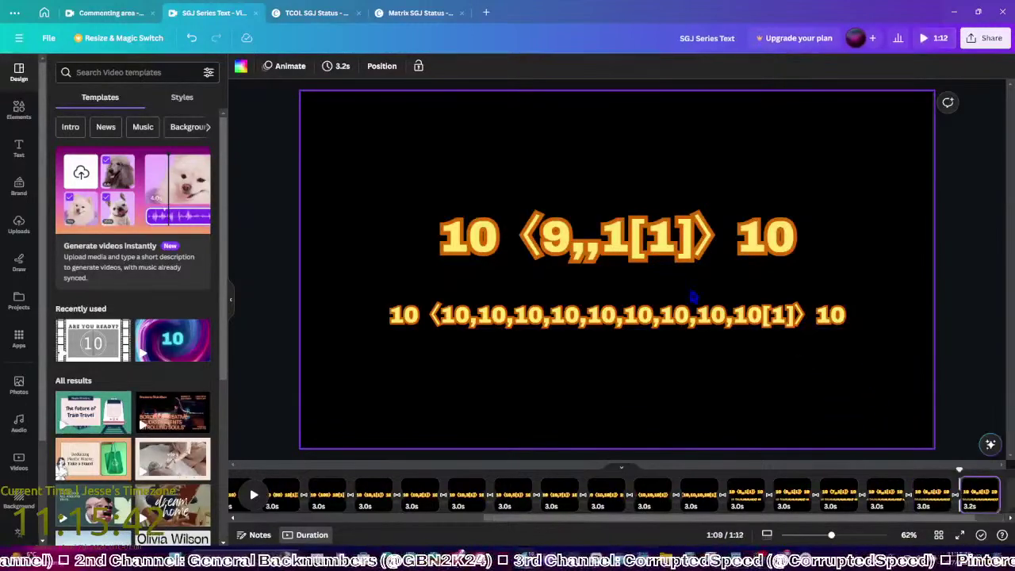
pyautogui.doubleClick(571, 250)
pyautogui.write('10')
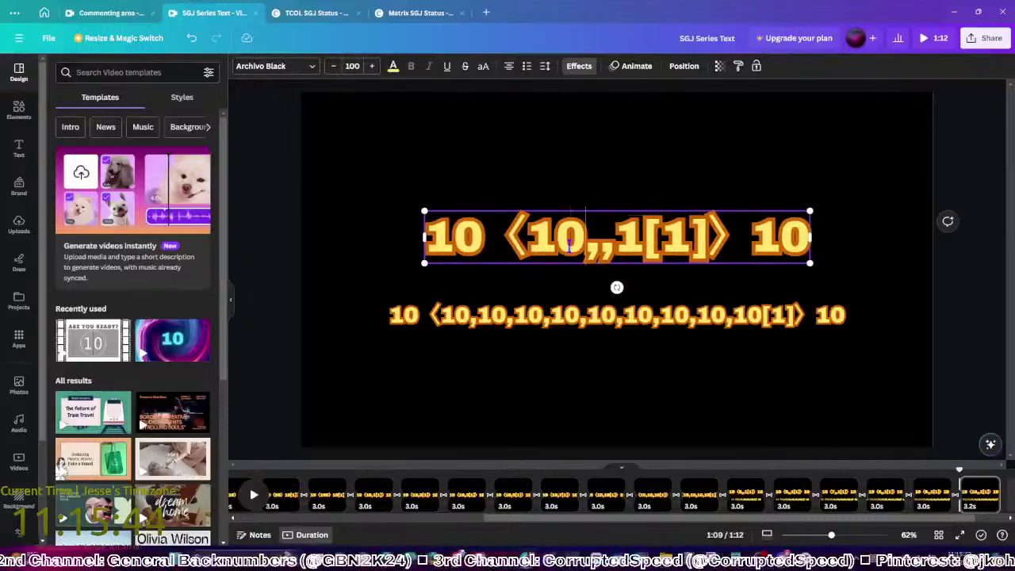
pyautogui.doubleClick(759, 322)
pyautogui.write(',10')
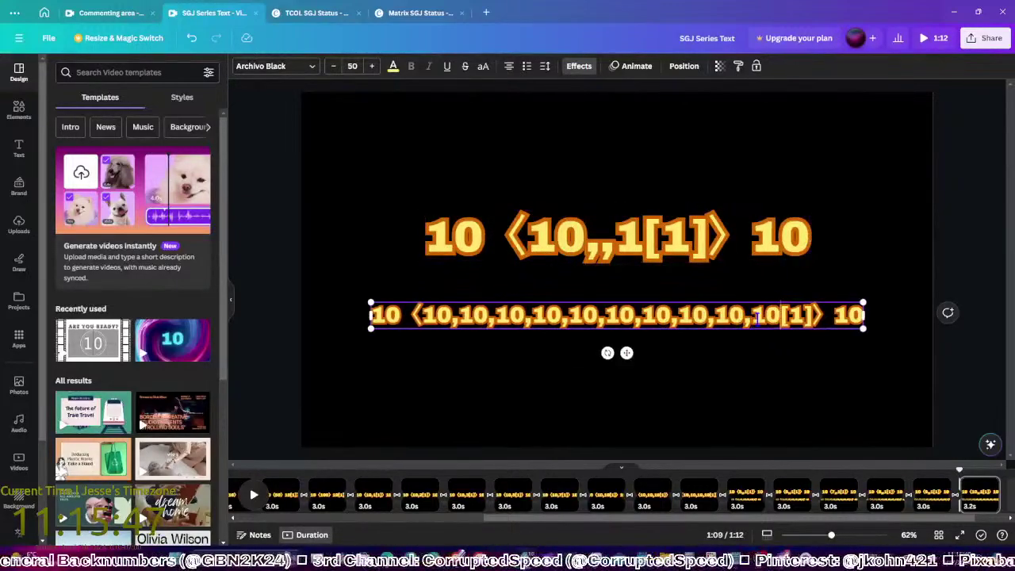
pyautogui.click(954, 453)
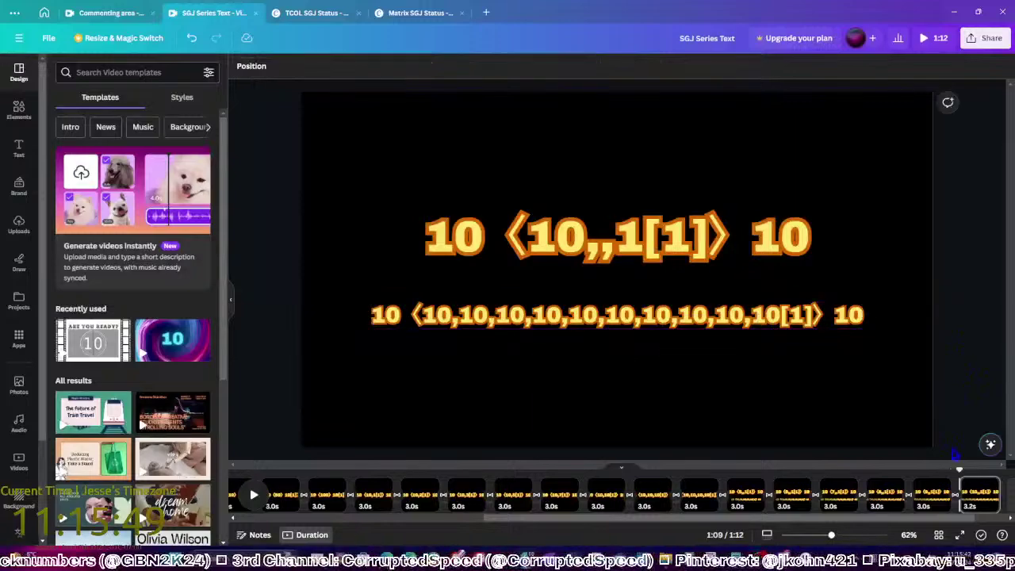
# Duplicate the 10〈10,,1[1]〉10 page, delete the copy's smaller expression and move the remaining large text down to the page centre
pyautogui.hotkey('ctrl', 'd')
pyautogui.click(645, 317)
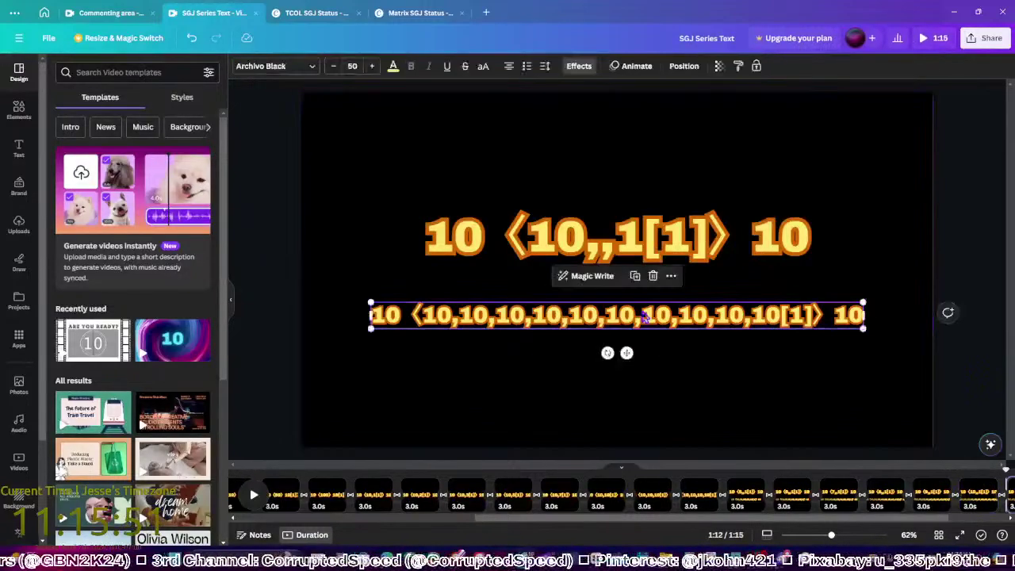
pyautogui.press('Delete')
pyautogui.moveTo(631, 251); pyautogui.dragTo(632, 285)
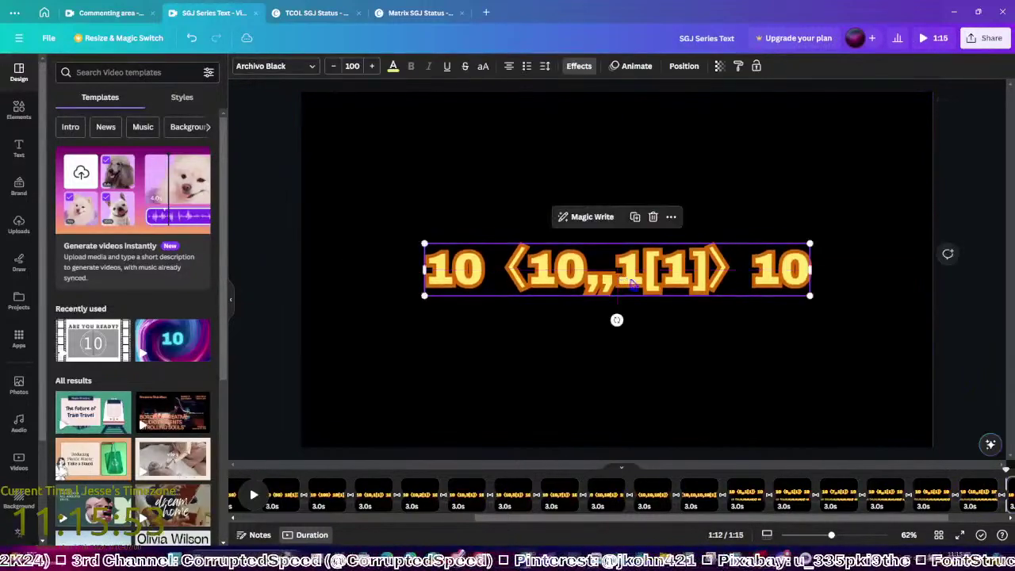
# Change the centred expression on the new page to 10〈10,,2[1]〉10
pyautogui.click(632, 285)
pyautogui.doubleClick(632, 285)
pyautogui.write('2')
pyautogui.click(950, 393)
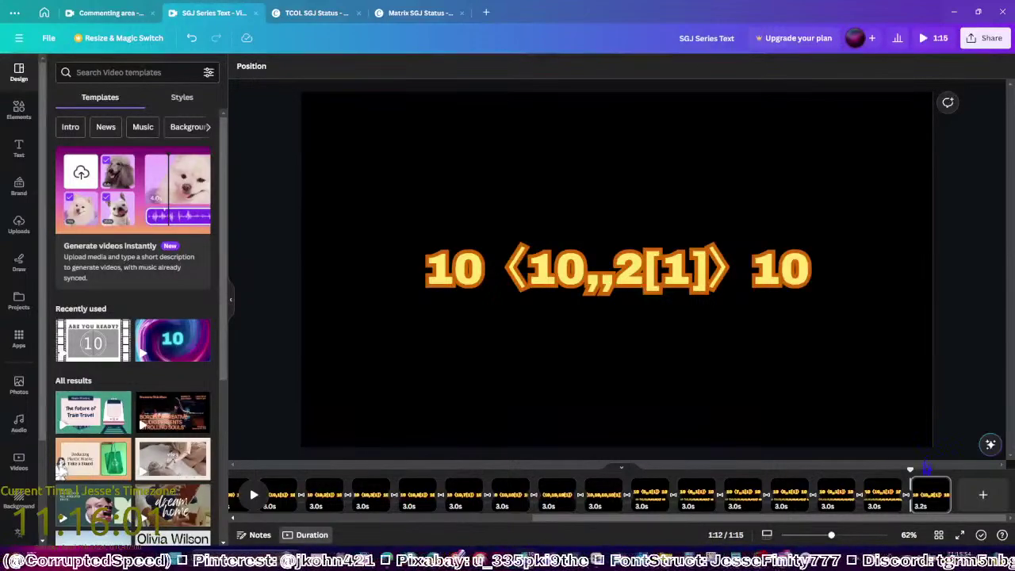
# Duplicate the 10〈10,,2[1]〉10 page and change the copy's text to 10〈10,,3[1]〉10
pyautogui.click(927, 470)
pyautogui.click(646, 289)
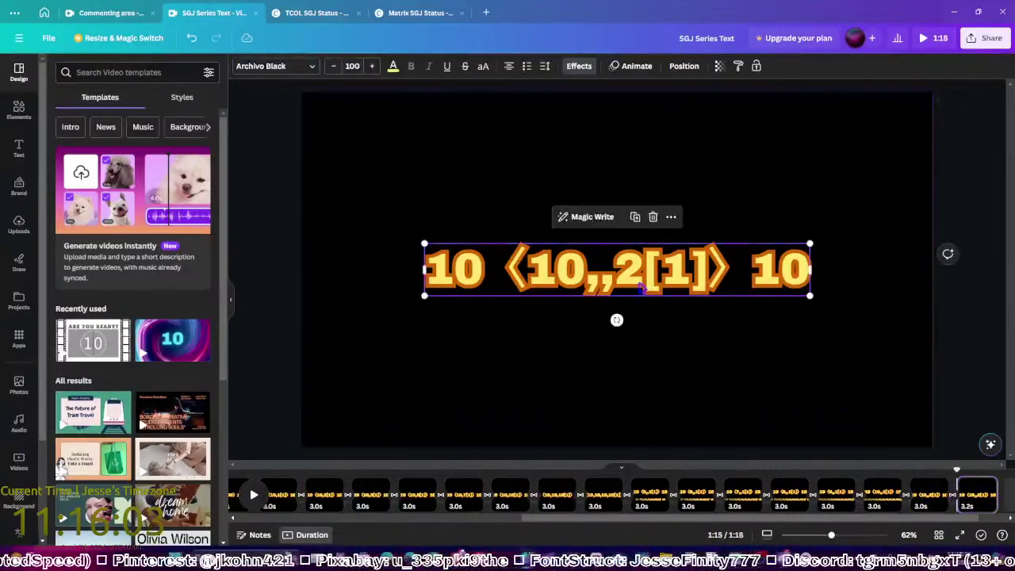
pyautogui.click(646, 289)
pyautogui.press('BackSpace')
pyautogui.write('3')
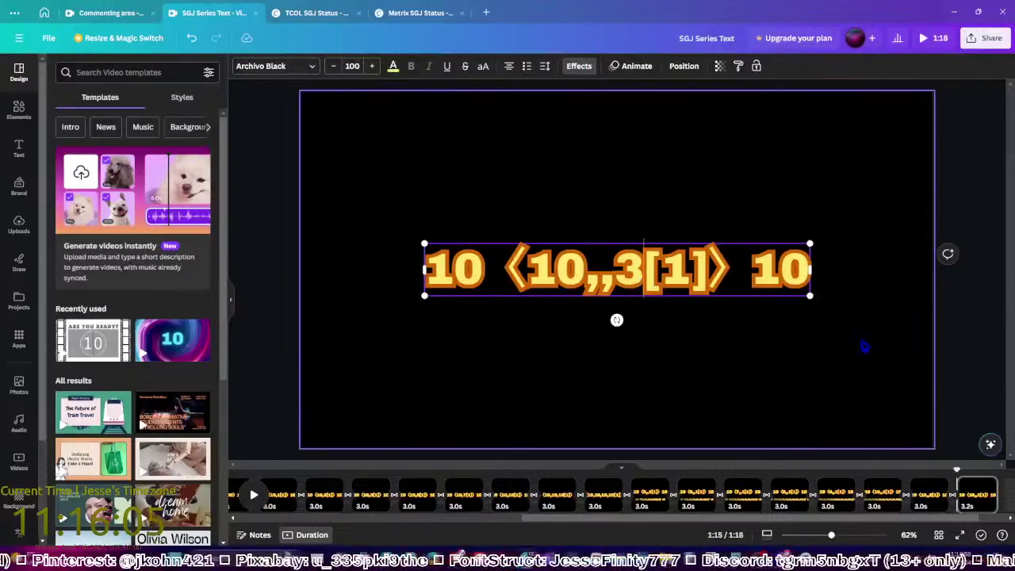
pyautogui.click(964, 357)
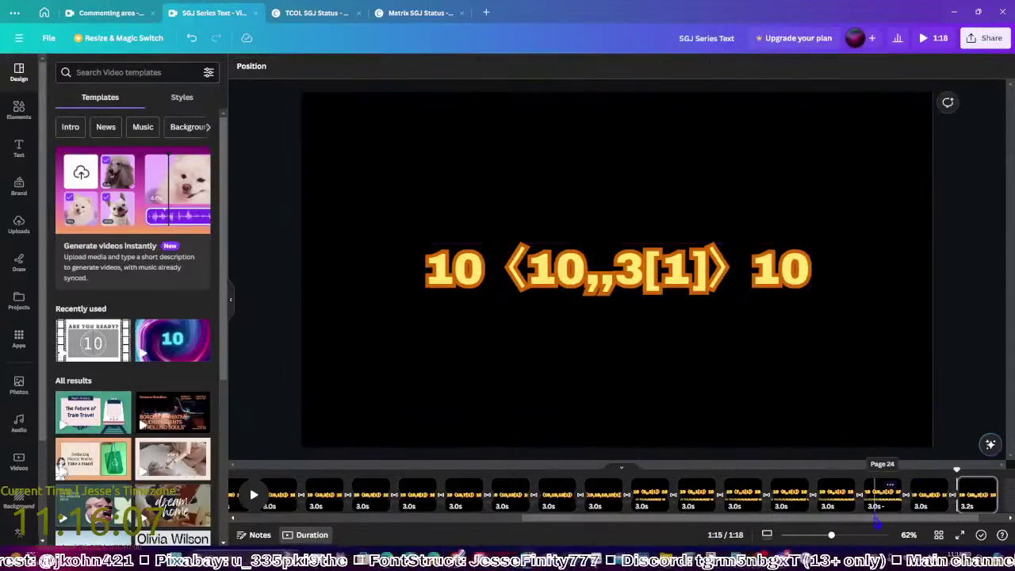
# Duplicate the 10〈10,,3[1]〉10 page and edit the copy to read 10〈10,,5[1]〉10
pyautogui.hscroll(2, 897, 499)
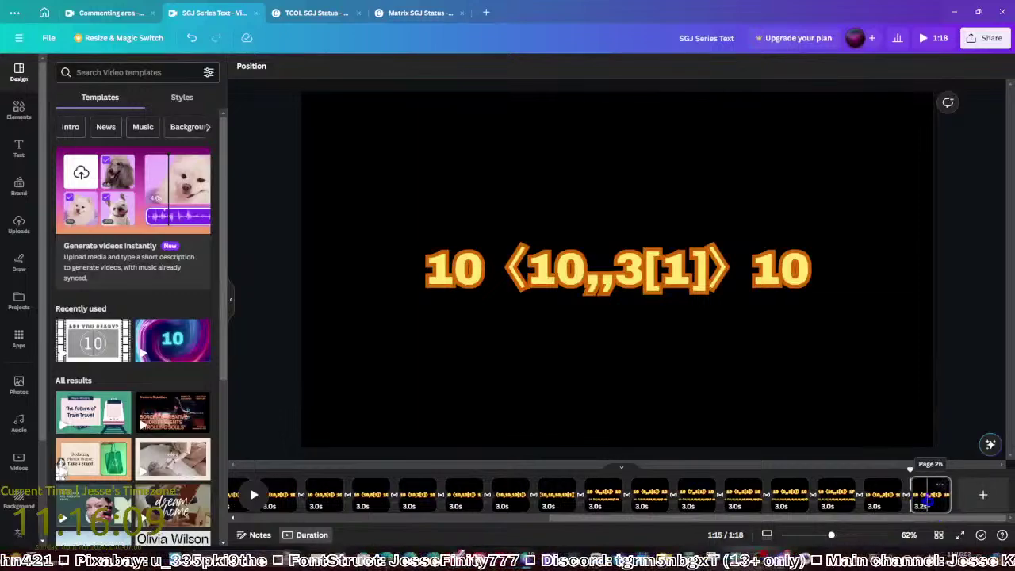
pyautogui.click(928, 500)
pyautogui.hotkey('ctrl', 'd')
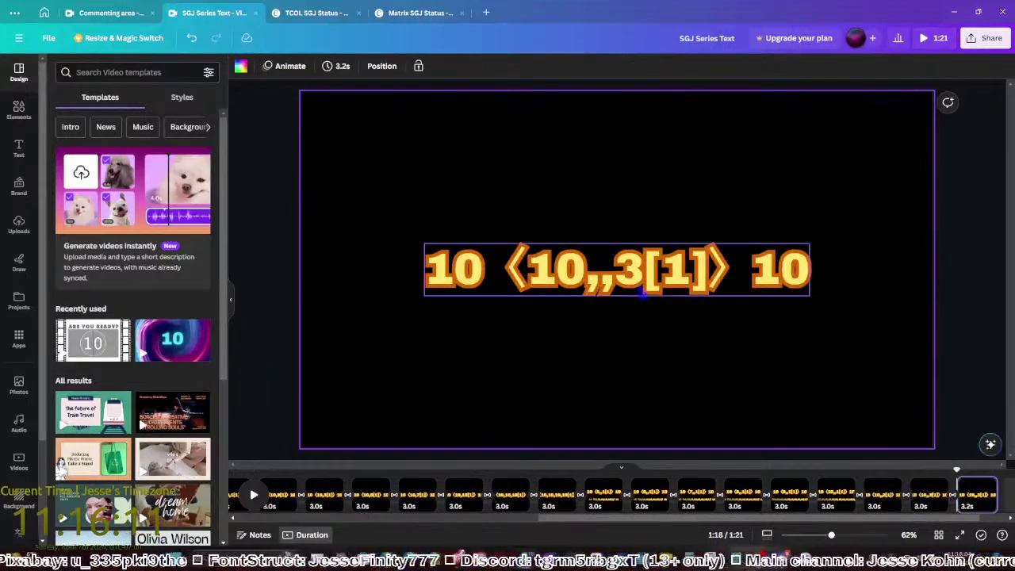
pyautogui.click(640, 286)
pyautogui.click(639, 285)
pyautogui.press('BackSpace')
pyautogui.write('5')
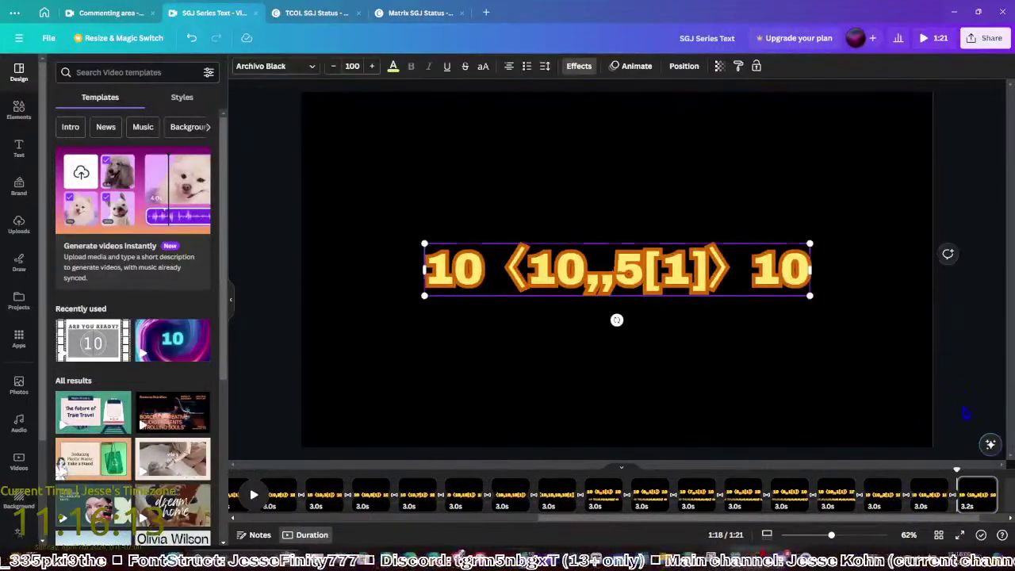
pyautogui.click(768, 356)
# Duplicate the 10〈10,,5[1]〉10 page and change the copy's expression to 10〈10,,7[1]〉10
pyautogui.hotkey('ctrl', 'd')
pyautogui.doubleClick(644, 274)
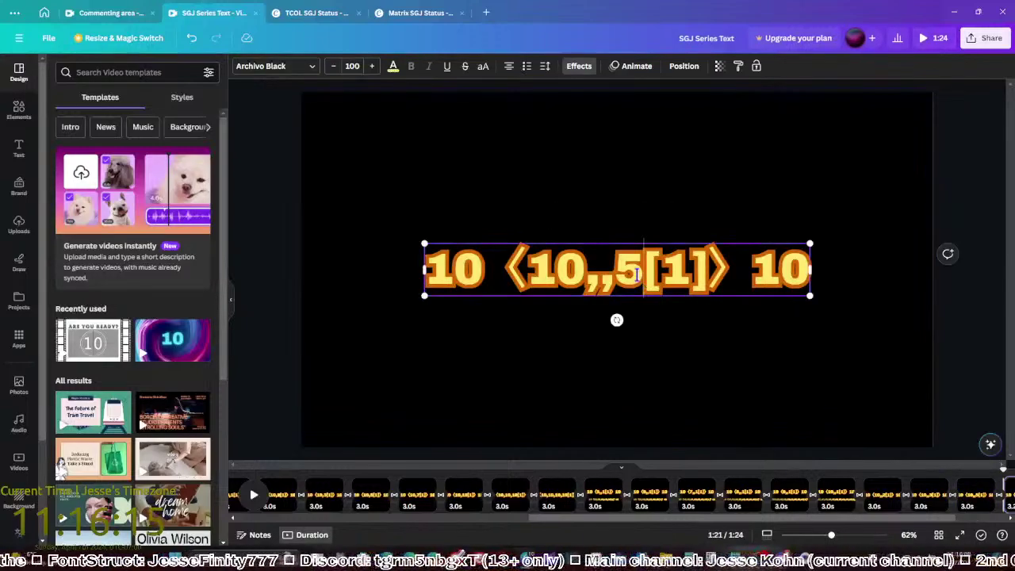
pyautogui.hotkey('shift', 'Left')
pyautogui.write('7')
pyautogui.click(941, 371)
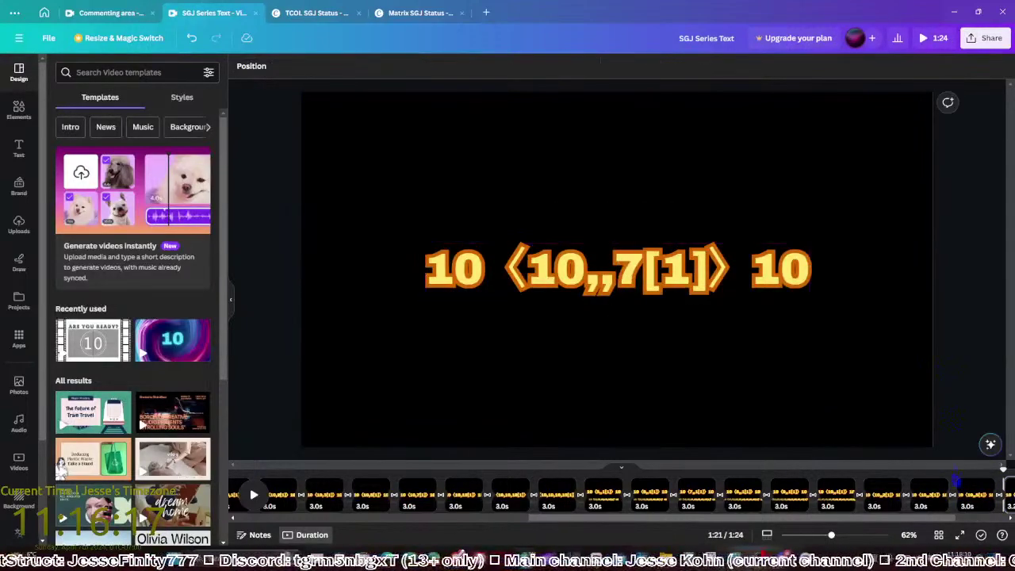
# Duplicate the 10〈10,,7[1]〉10 page and set the copy's expression to 10〈10,,10[1]〉10
pyautogui.hscroll(1, 958, 488)
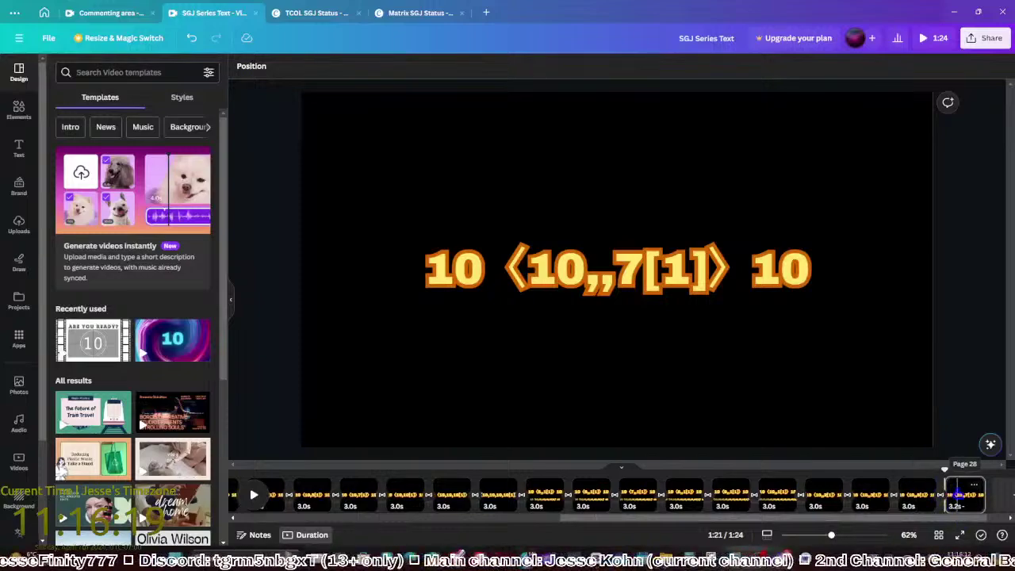
pyautogui.hotkey('ctrl', 'd')
pyautogui.doubleClick(645, 271)
pyautogui.hotkey('shift', 'Left')
pyautogui.write('10')
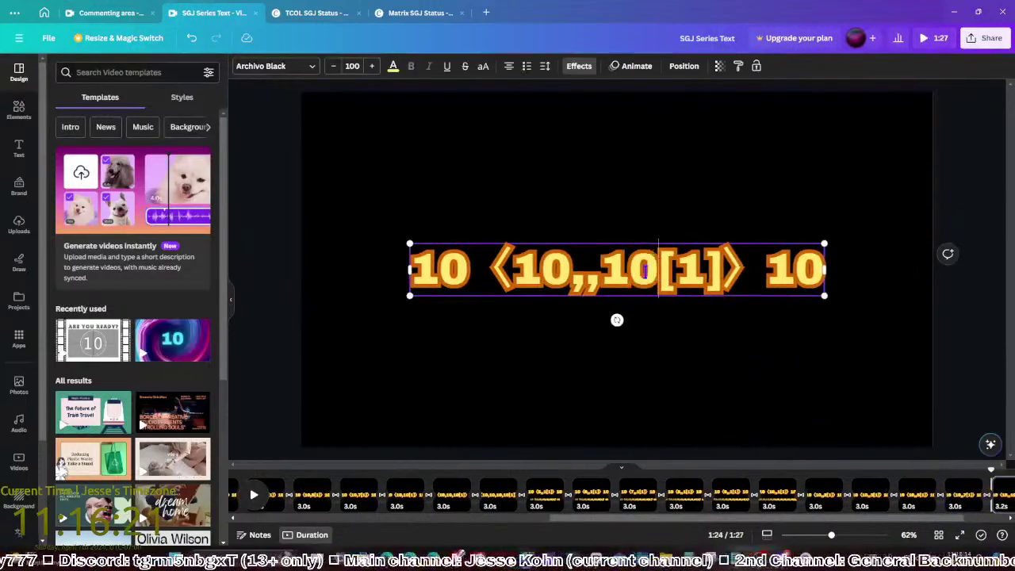
pyautogui.click(945, 386)
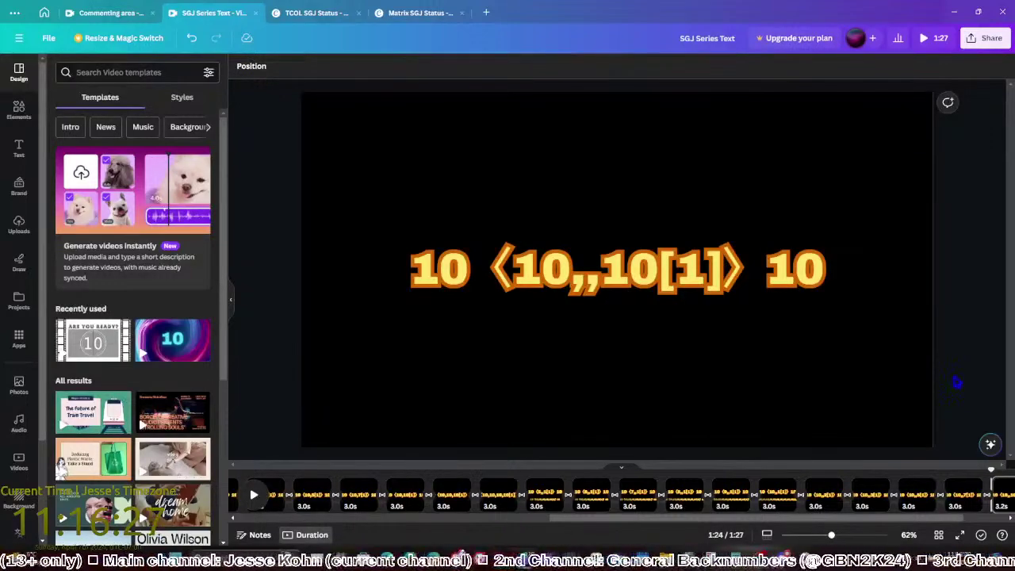
# Flip back through the newest pages to the two-line expansions and forward again to the last page to review the number sequence
pyautogui.hscroll(2, 960, 458)
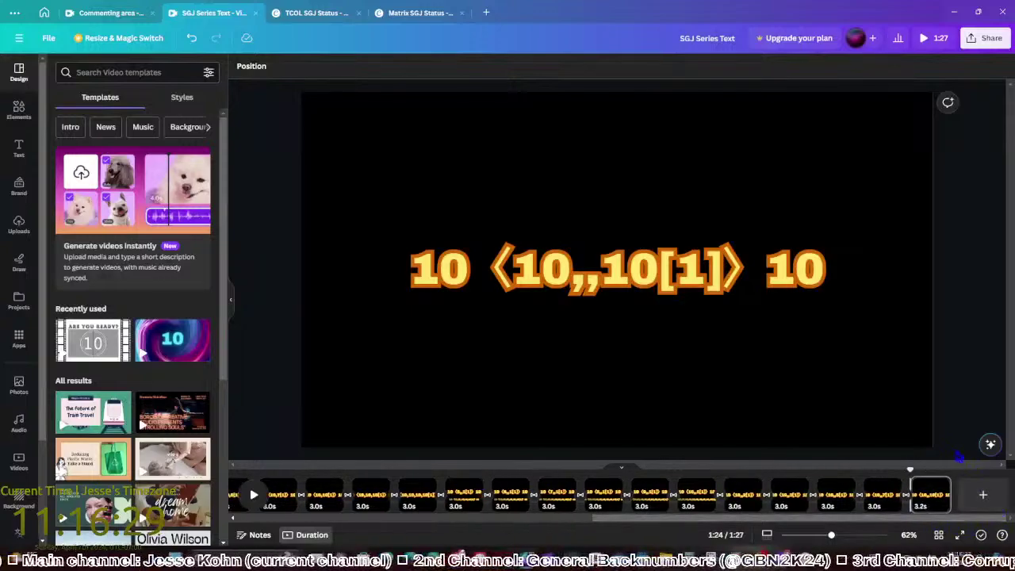
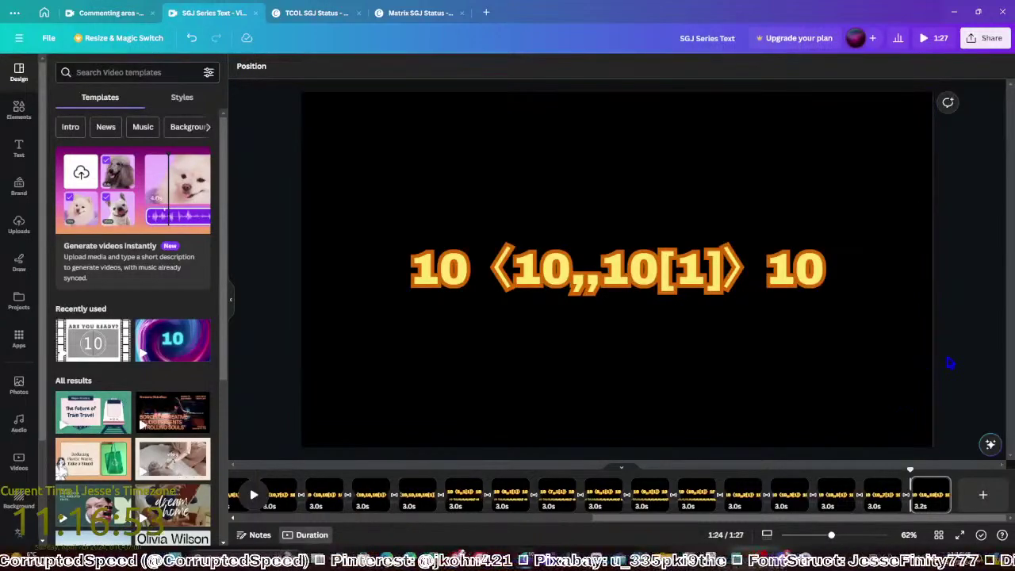
pyautogui.press('Left')
pyautogui.press('Left')
pyautogui.press('Left')
pyautogui.press('Left')
pyautogui.press('Left')
pyautogui.press('Left')
pyautogui.press('Left')
pyautogui.press('Left')
pyautogui.press('Left')
pyautogui.press('Left')
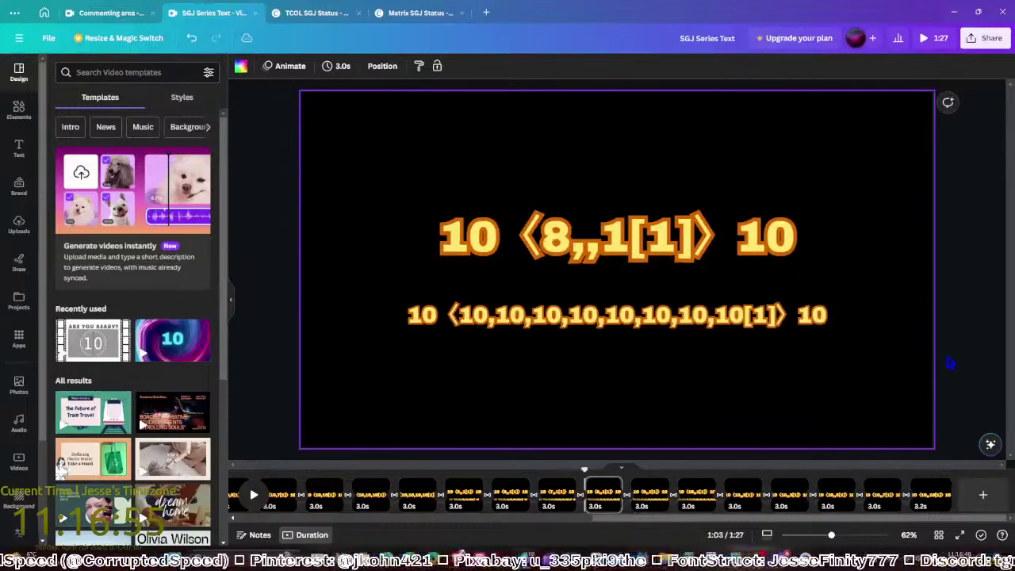
pyautogui.press('Left')
pyautogui.press('Right')
pyautogui.press('Right')
pyautogui.press('Right')
pyautogui.press('Right')
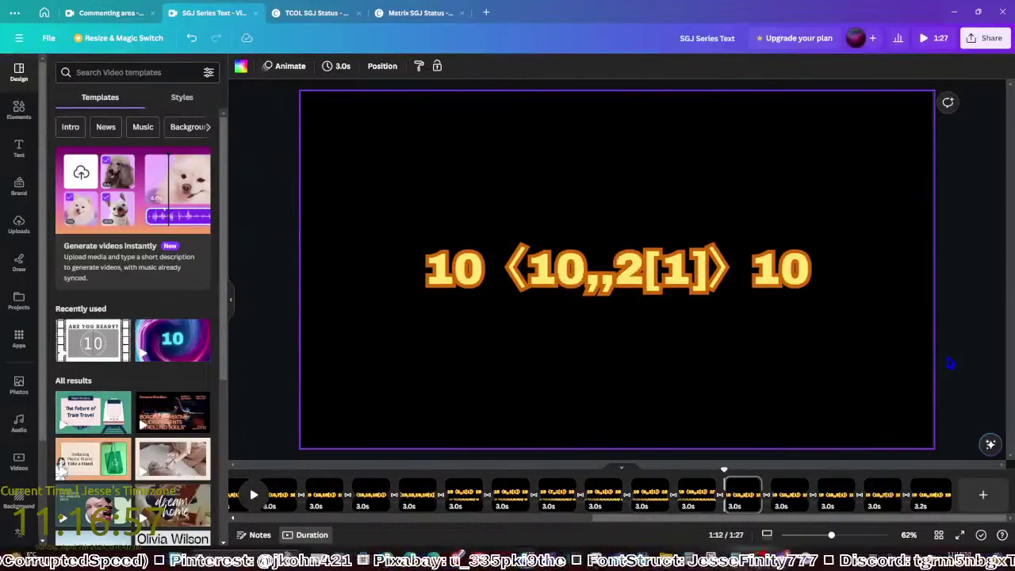
pyautogui.press('Right')
pyautogui.press('Right')
pyautogui.press('Right')
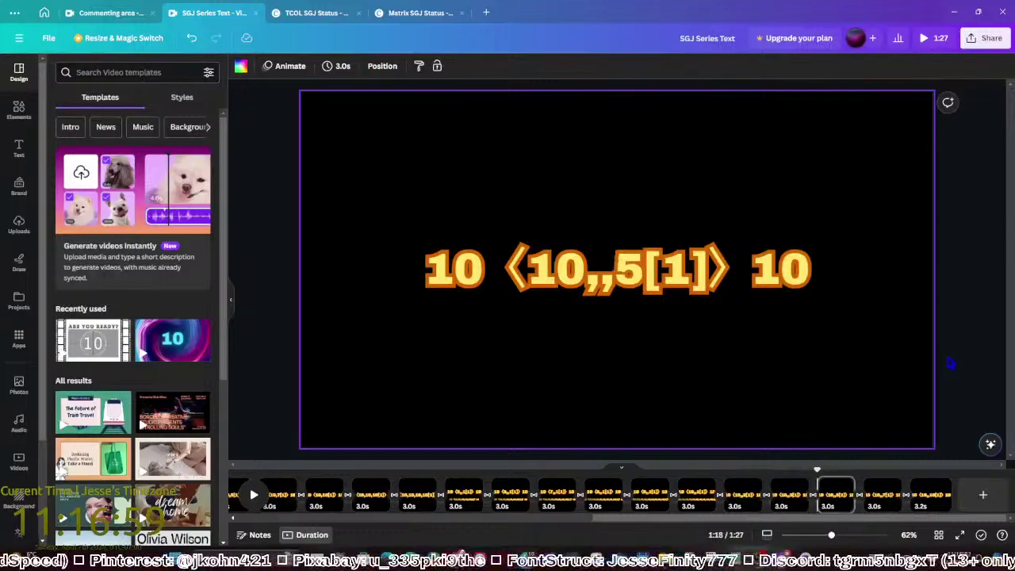
pyautogui.click(950, 363)
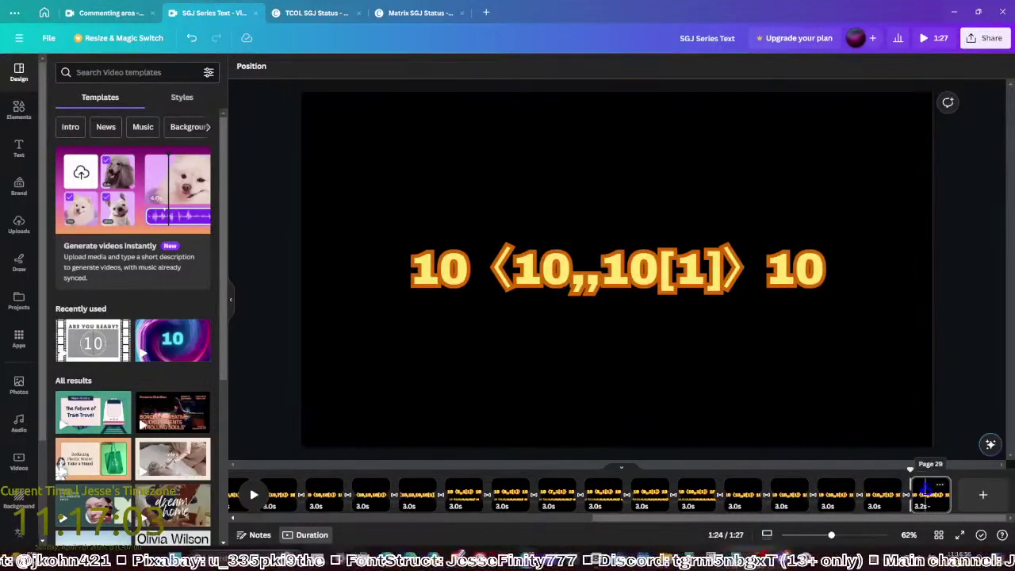
# Duplicate the 10〈10,,10[1]〉10 page and change the copy's text to 10〈10,,,1[1]〉10
pyautogui.hotkey('ctrl', 'd')
pyautogui.click(645, 268)
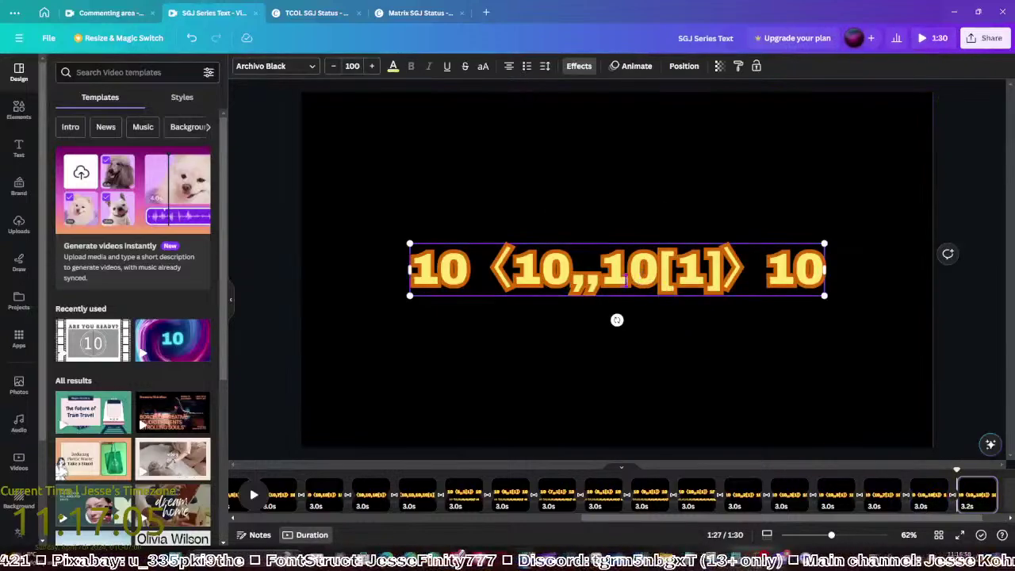
pyautogui.moveTo(650, 284); pyautogui.dragTo(604, 277)
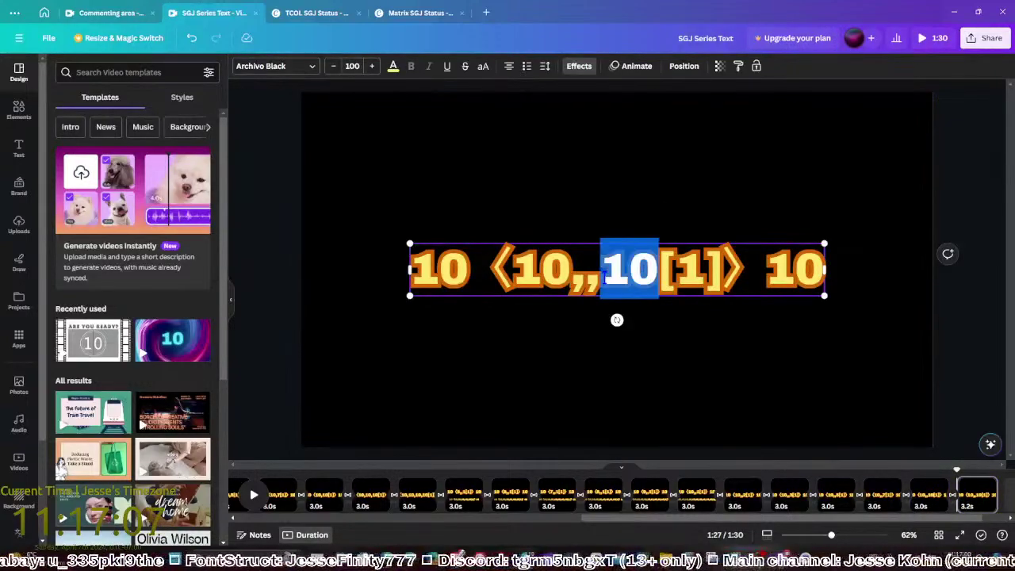
pyautogui.write(',1')
pyautogui.click(937, 370)
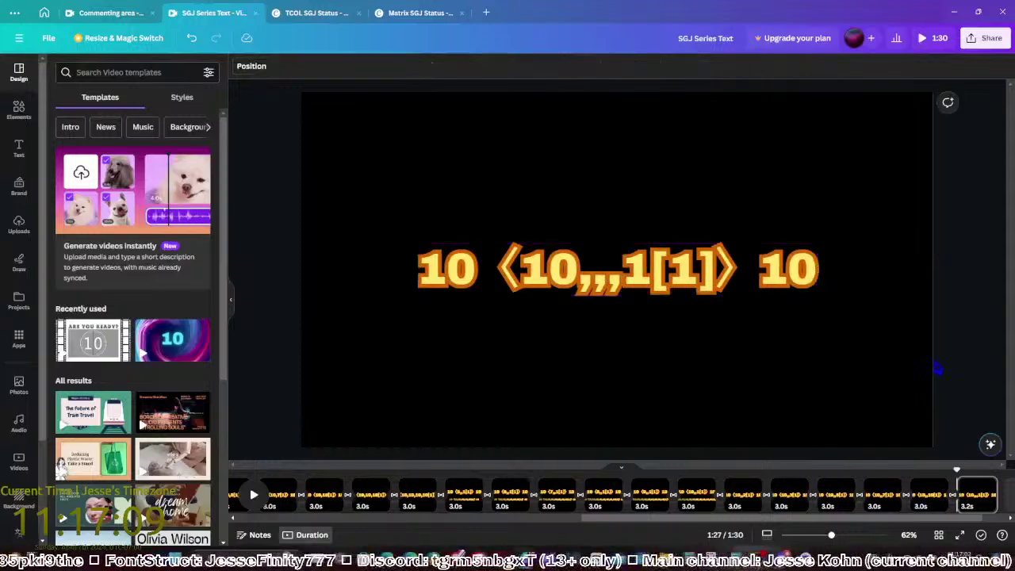
# Duplicate the 10〈10,,,1[1]〉10 page, change the copy to 10〈10,,,2[1]〉10 and select that new last page
pyautogui.hotkey('ctrl', 'd')
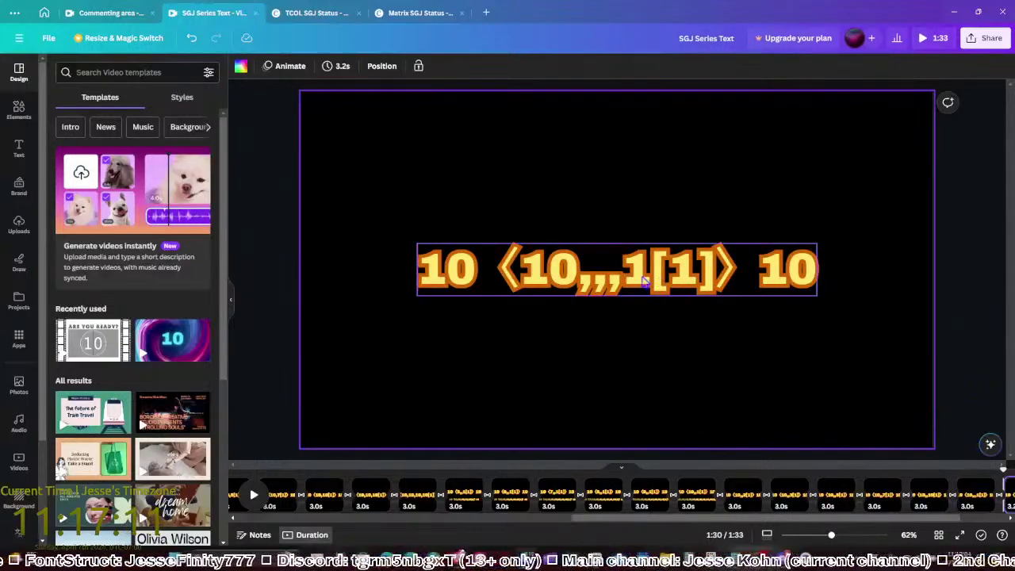
pyautogui.click(644, 279)
pyautogui.doubleClick(643, 277)
pyautogui.write('2')
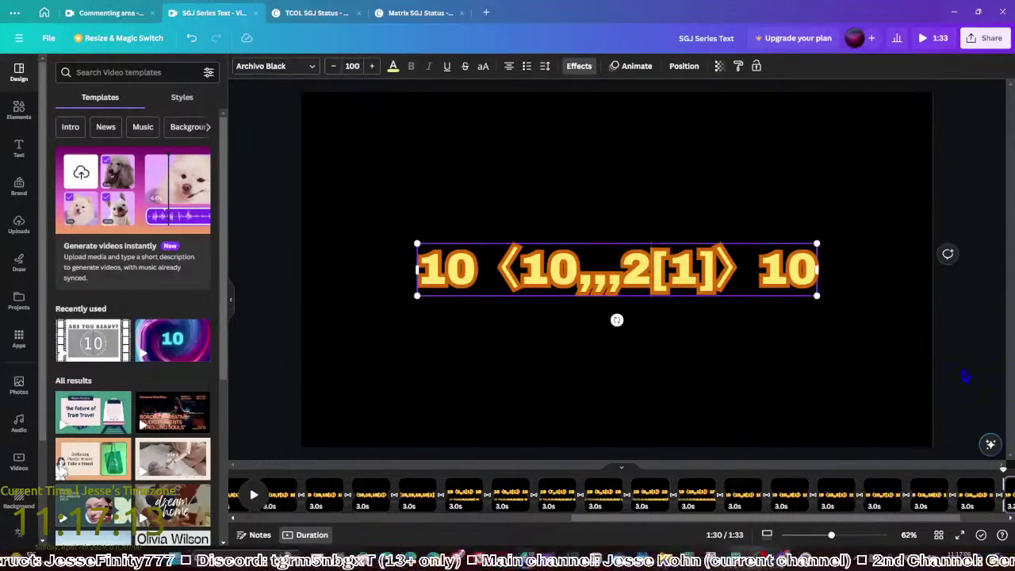
pyautogui.click(965, 376)
pyautogui.hscroll(2, 930, 493)
pyautogui.click(930, 494)
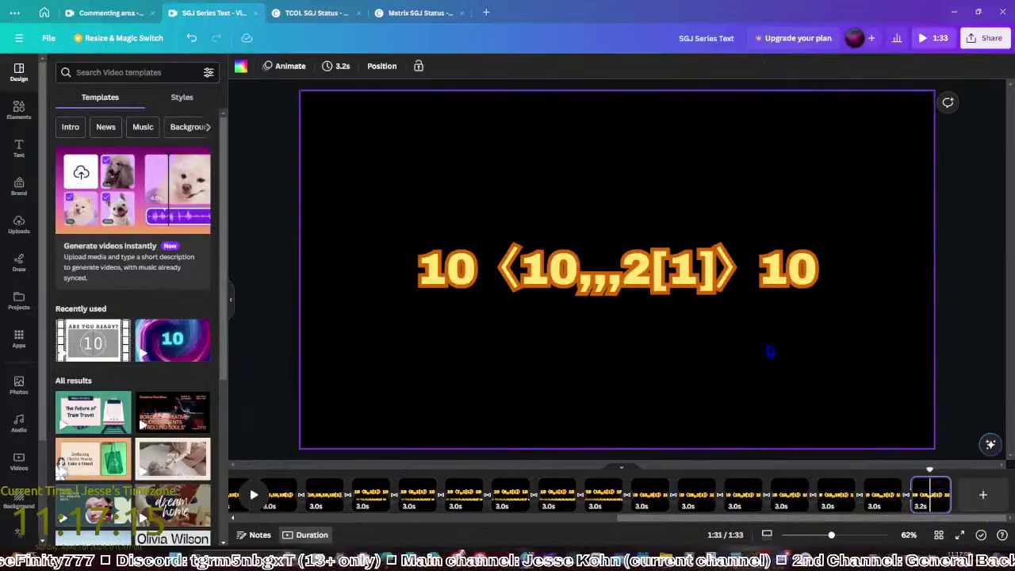
# Duplicate the 10〈10,,,2[1]〉10 page and change the copy's expression to 10〈10,,,5[1]〉10
pyautogui.hotkey('ctrl', 'd')
pyautogui.doubleClick(637, 271)
pyautogui.write('5')
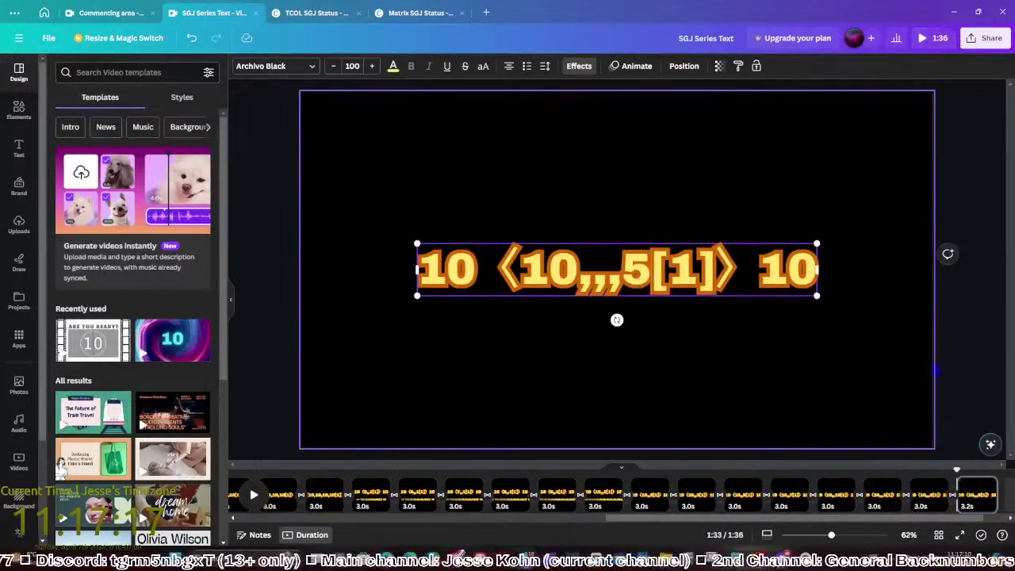
pyautogui.click(830, 396)
# Duplicate the 10〈10,,,5[1]〉10 page and set the copy's expression to 10〈10,,,10[1]〉10
pyautogui.hotkey('ctrl', 'd')
pyautogui.click(648, 286)
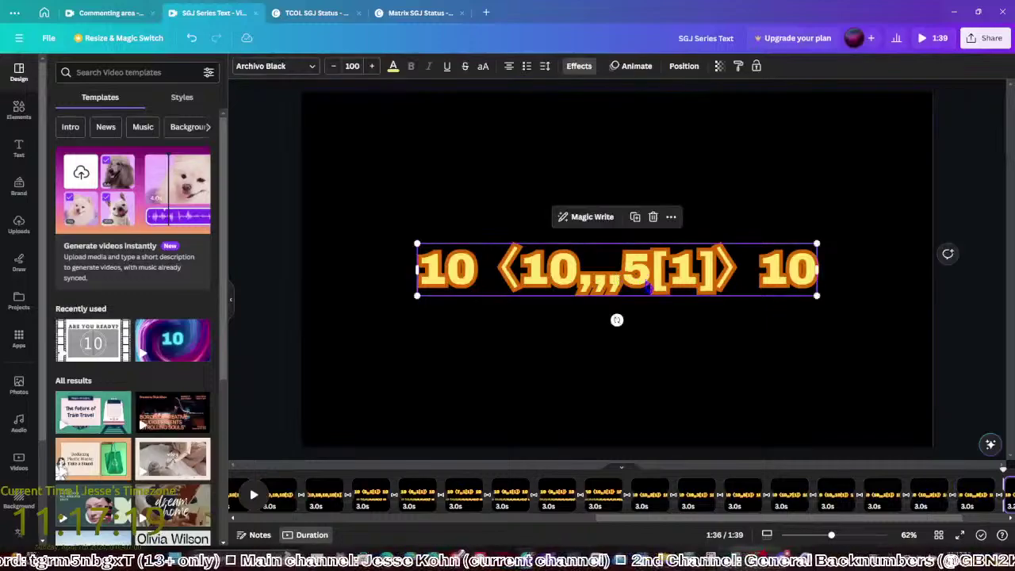
pyautogui.click(648, 287)
pyautogui.press('BackSpace')
pyautogui.write('10')
pyautogui.click(974, 422)
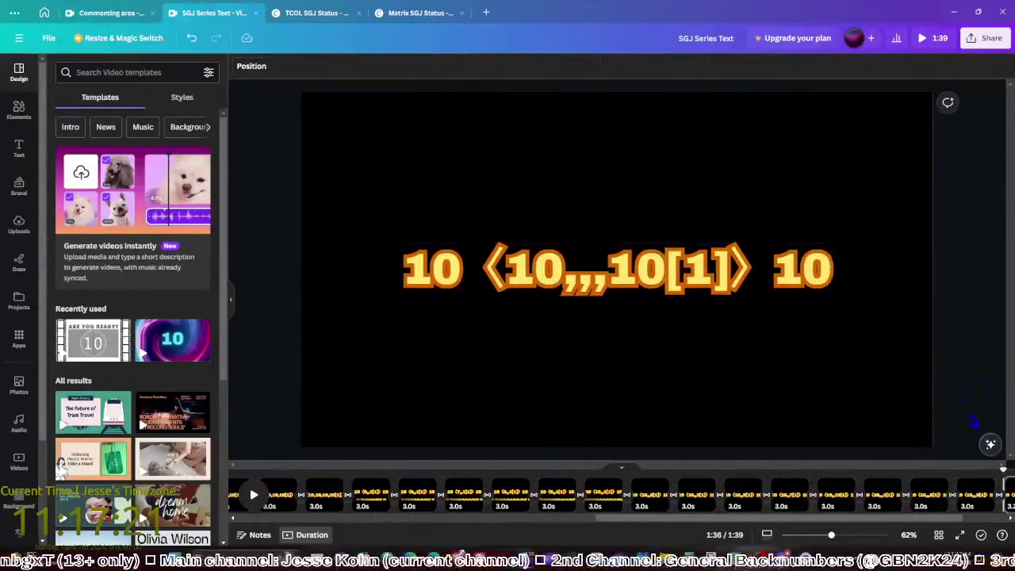
pyautogui.moveTo(948, 516); pyautogui.dragTo(1006, 514)
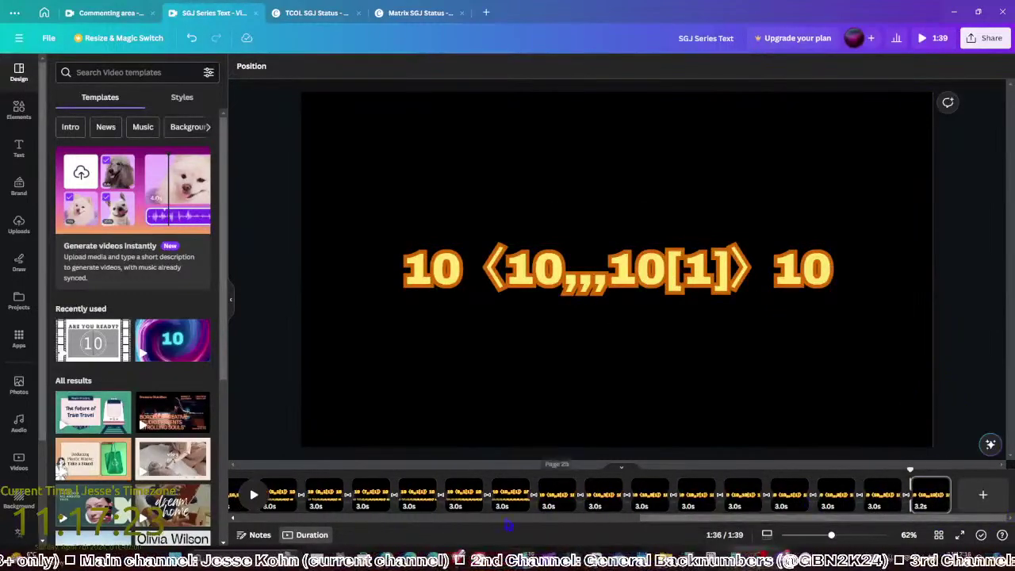
# Switch to the Standard Googology Journey Rulebook, check its multi-comma and nesting examples, and return to the Canva design
pyautogui.hotkey('alt', 'Tab')
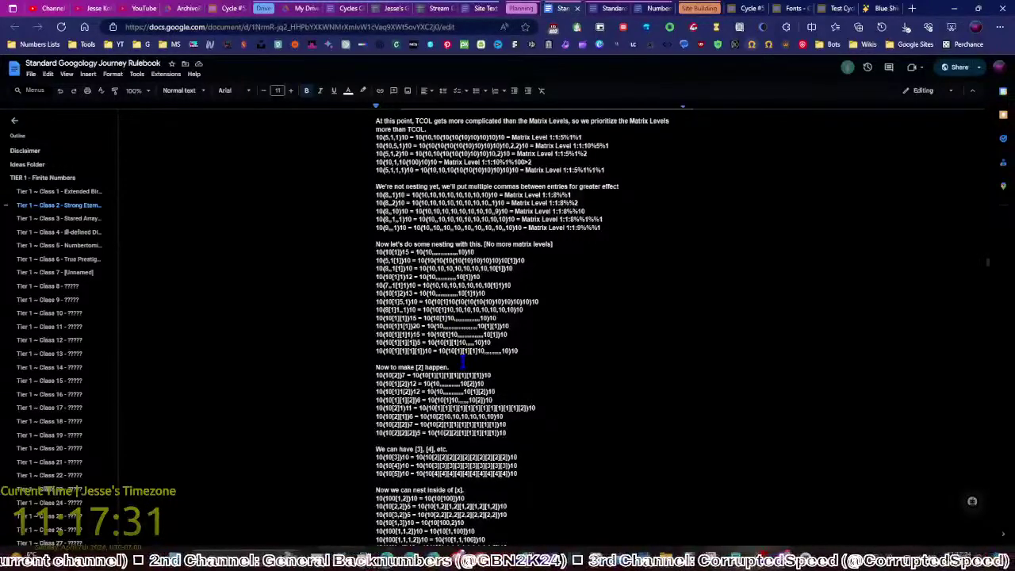
pyautogui.moveTo(458, 562)
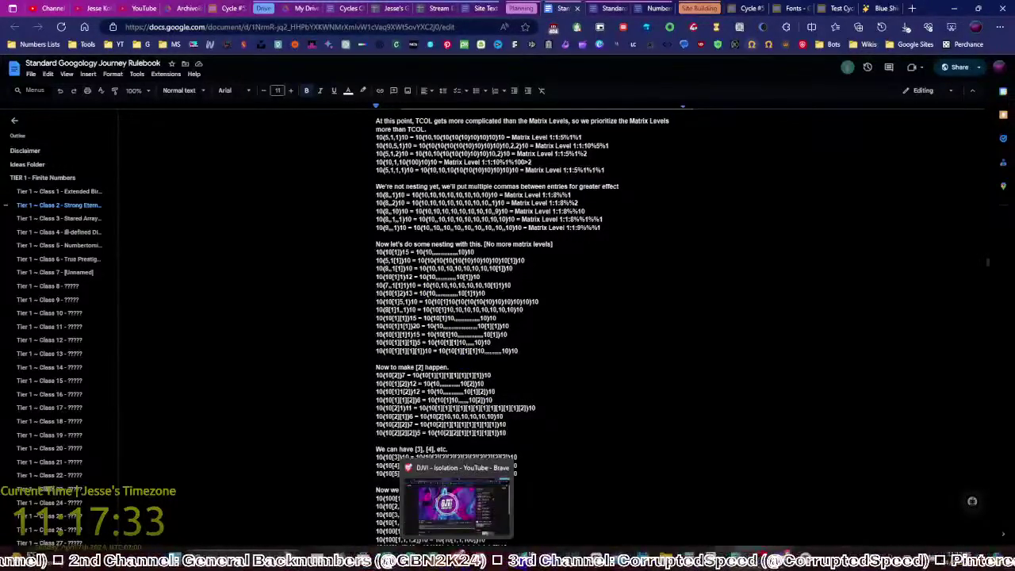
pyautogui.click(459, 502)
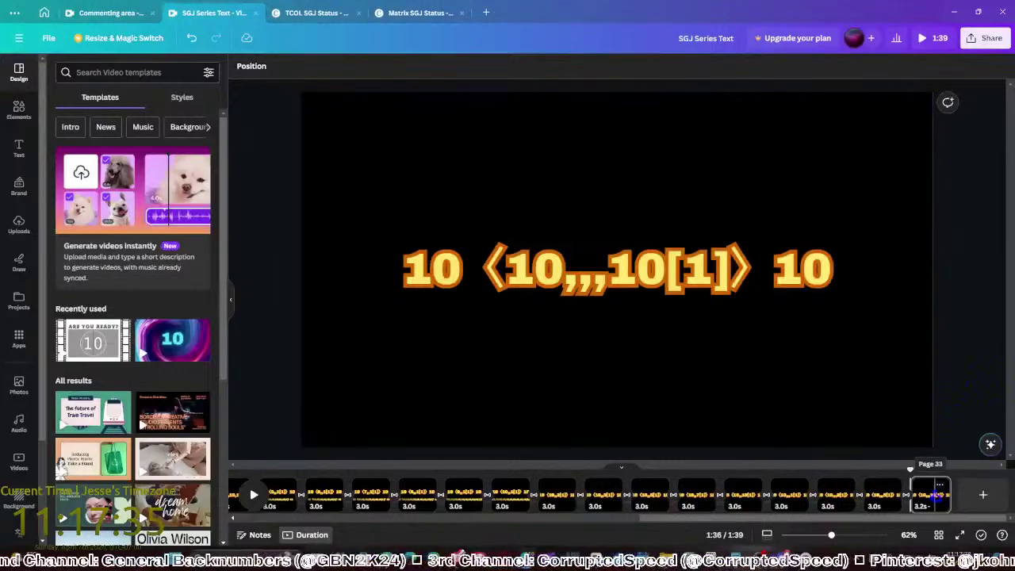
# Duplicate the 10〈10,,,10[1]〉10 page and add a comma so the copy reads 10〈10,,,,10[1]〉10
pyautogui.click(936, 496)
pyautogui.click(637, 268)
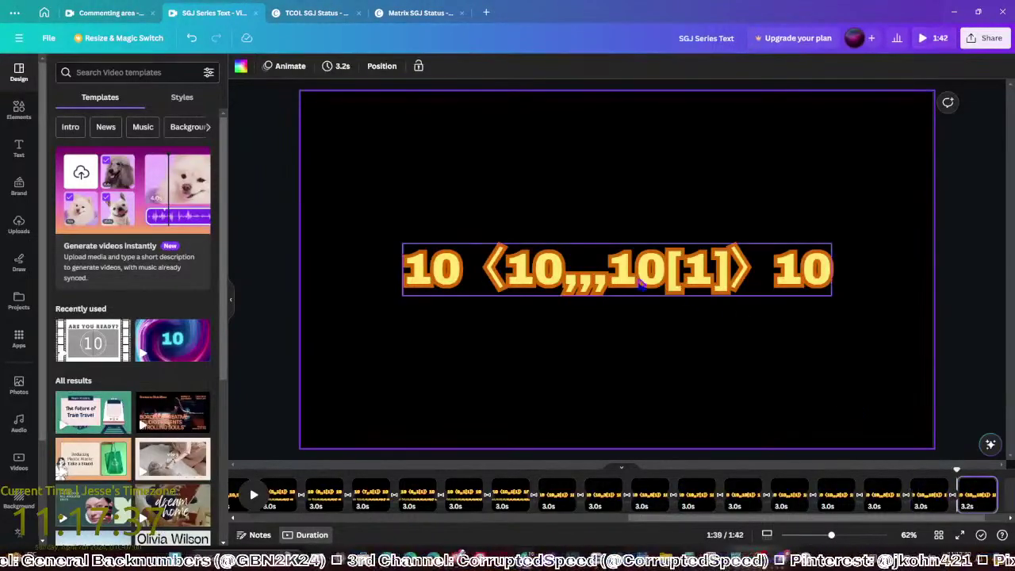
pyautogui.write(',')
pyautogui.click(918, 352)
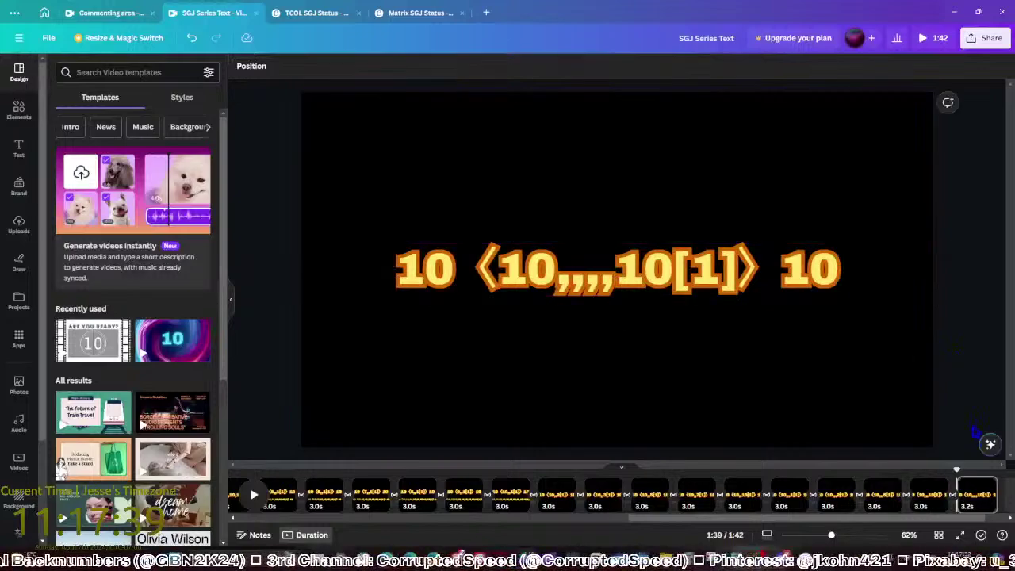
# Duplicate the four-comma page and add a comma so the copy reads 10〈10,,,,,10[1]〉10
pyautogui.hotkey('ctrl', 'd')
pyautogui.click(597, 282)
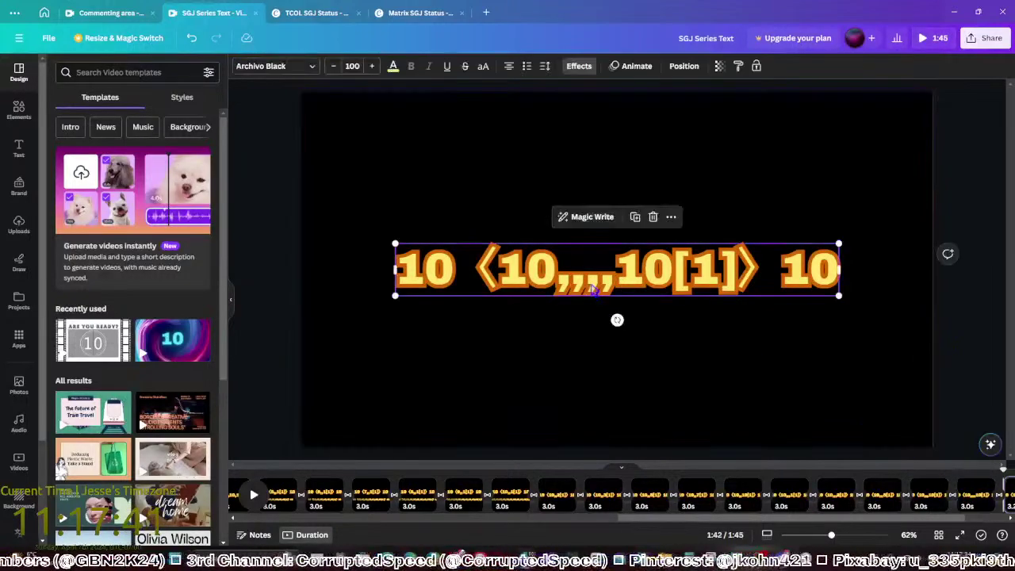
pyautogui.write(',')
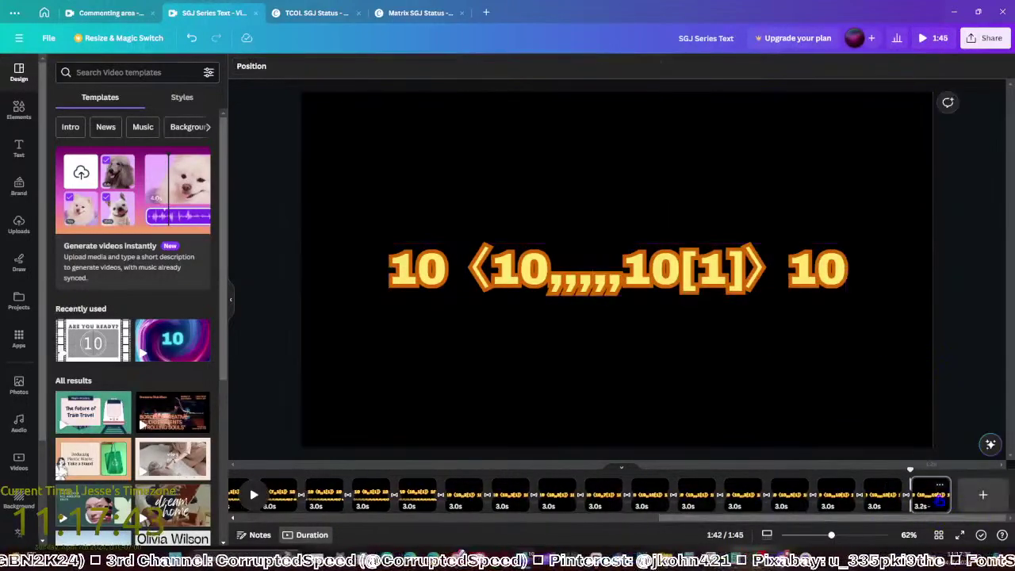
pyautogui.click(627, 305)
# Duplicate the five-comma page and add a comma so the copy reads 10〈10,,,,,,10[1]〉10
pyautogui.hotkey('ctrl', 'd')
pyautogui.click(611, 287)
pyautogui.write(',')
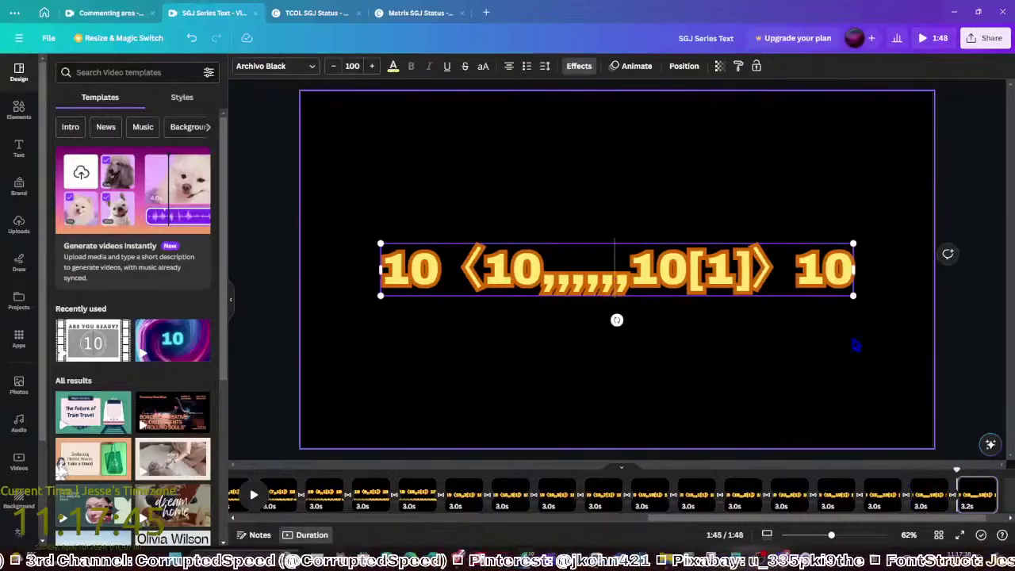
pyautogui.click(955, 379)
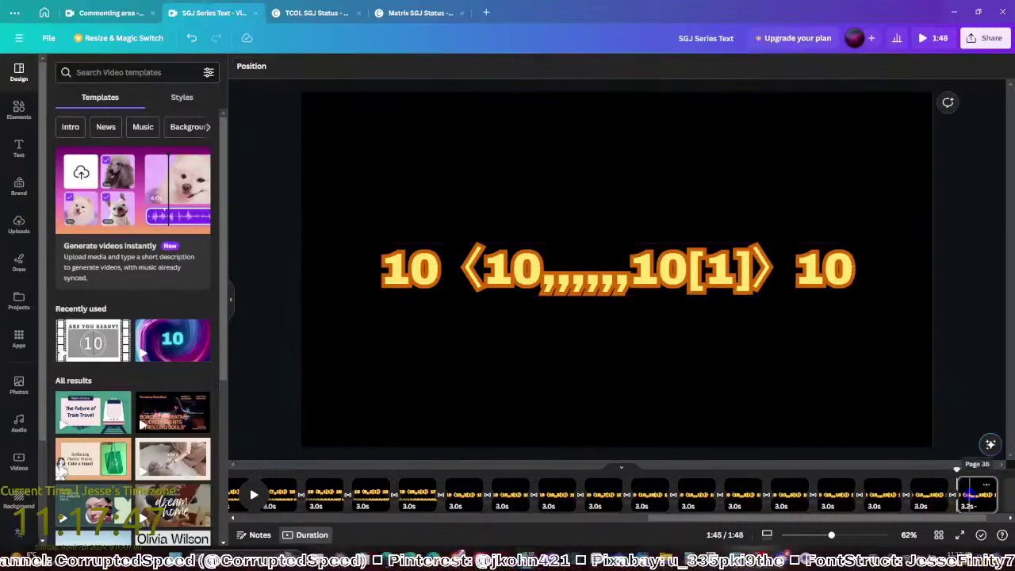
# Duplicate the six-comma page and add a comma so the copy reads 10〈10,,,,,,,10[1]〉10
pyautogui.click(743, 381)
pyautogui.hotkey('ctrl', 'd')
pyautogui.click(607, 273)
pyautogui.write(',')
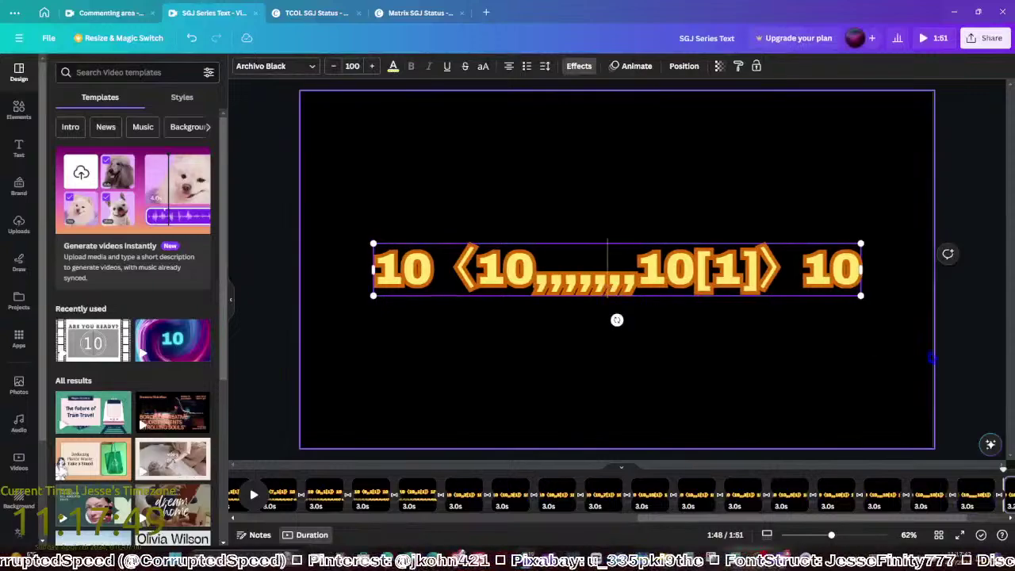
pyautogui.click(988, 430)
pyautogui.moveTo(962, 520); pyautogui.dragTo(1002, 520)
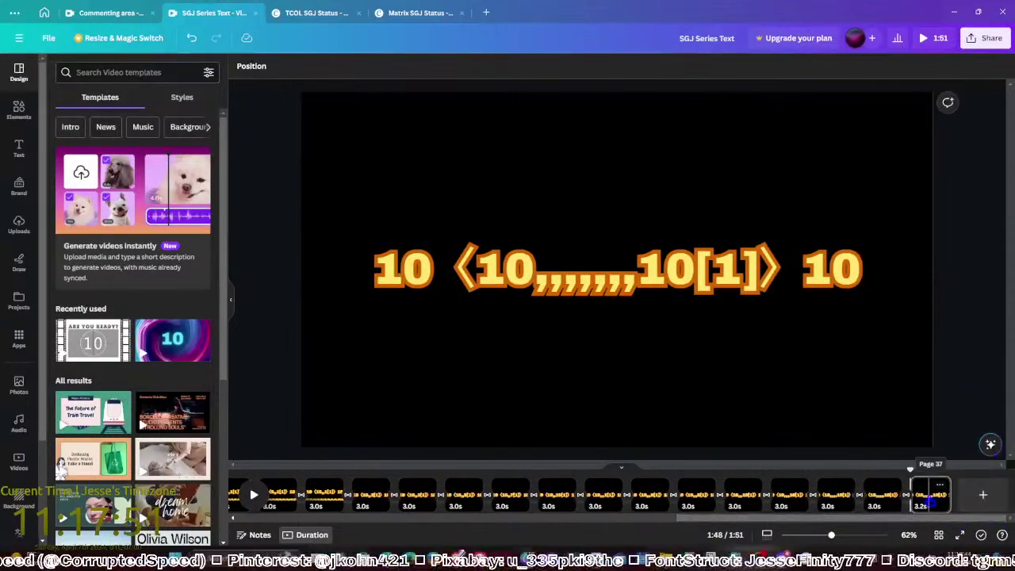
# Duplicate the seven-comma page and add a comma so the copy reads 10〈10,,,,,,,,10[1]〉10
pyautogui.click(932, 496)
pyautogui.hotkey('ctrl', 'd')
pyautogui.click(600, 269)
pyautogui.write(',')
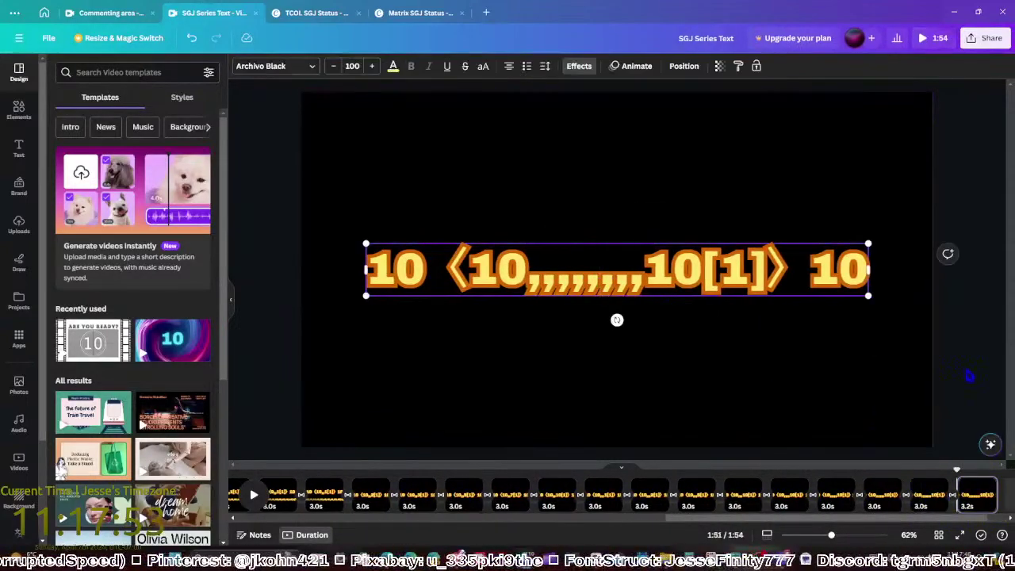
pyautogui.click(969, 376)
# Duplicate the eight-comma page and add a comma so the copy reads 10〈10,,,,,,,,,10[1]〉10
pyautogui.click(977, 496)
pyautogui.hotkey('ctrl', 'd')
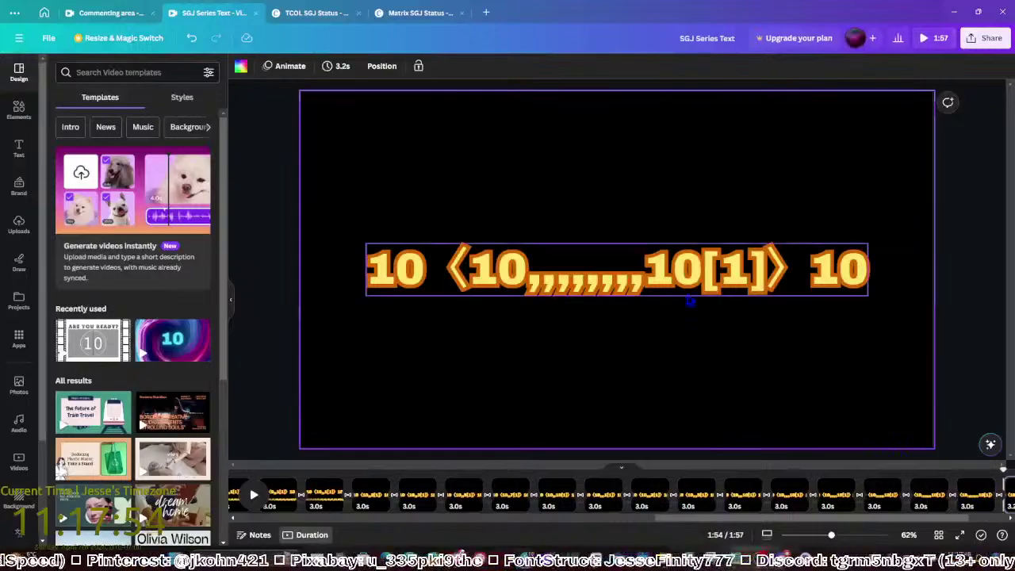
pyautogui.click(633, 288)
pyautogui.write(',')
pyautogui.click(1004, 363)
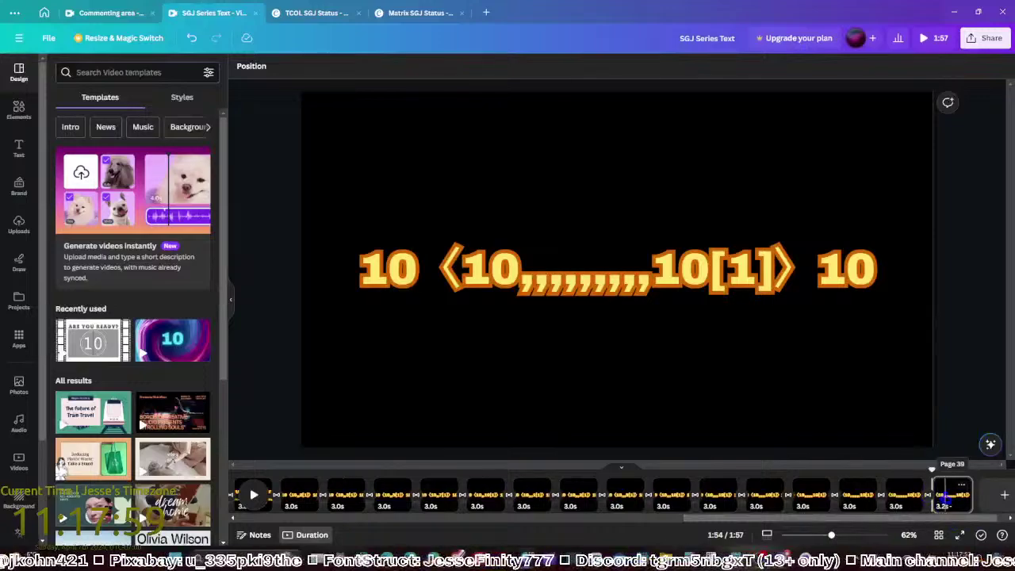
# Duplicate the nine-comma page and add a comma so the copy reads 10〈10,,,,,,,,,,10[1]〉10
pyautogui.click(942, 494)
pyautogui.hotkey('ctrl', 'd')
pyautogui.click(613, 288)
pyautogui.write(',')
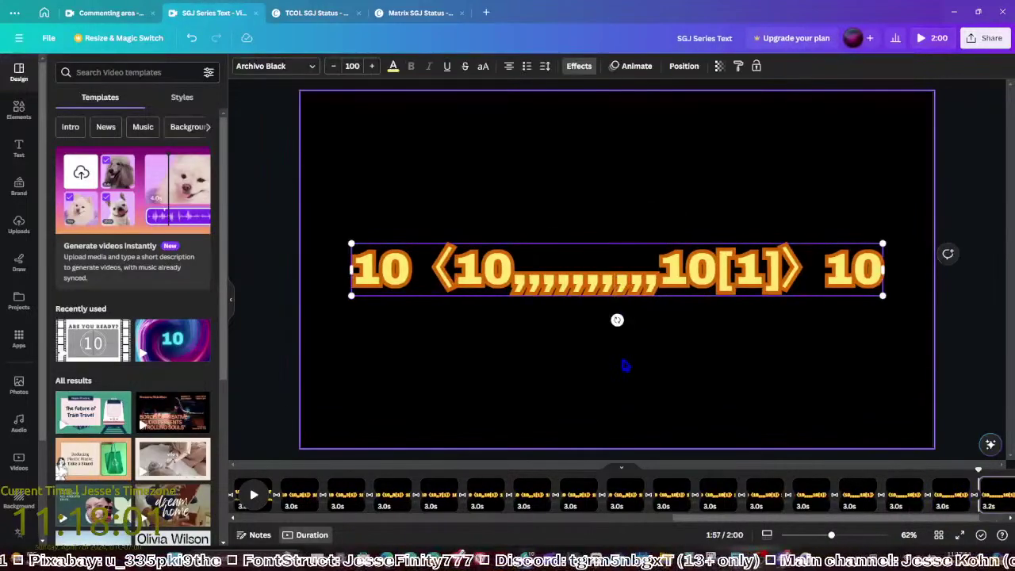
pyautogui.click(625, 365)
# Duplicate the ten-comma expression within its page and place the copy directly above the original
pyautogui.click(627, 283)
pyautogui.hotkey('ctrl', 'd')
pyautogui.moveTo(627, 283); pyautogui.dragTo(515, 202)
# Rewrite the upper expression on the ten-comma page as 10〈1[1]1〉10
pyautogui.doubleClick(658, 202)
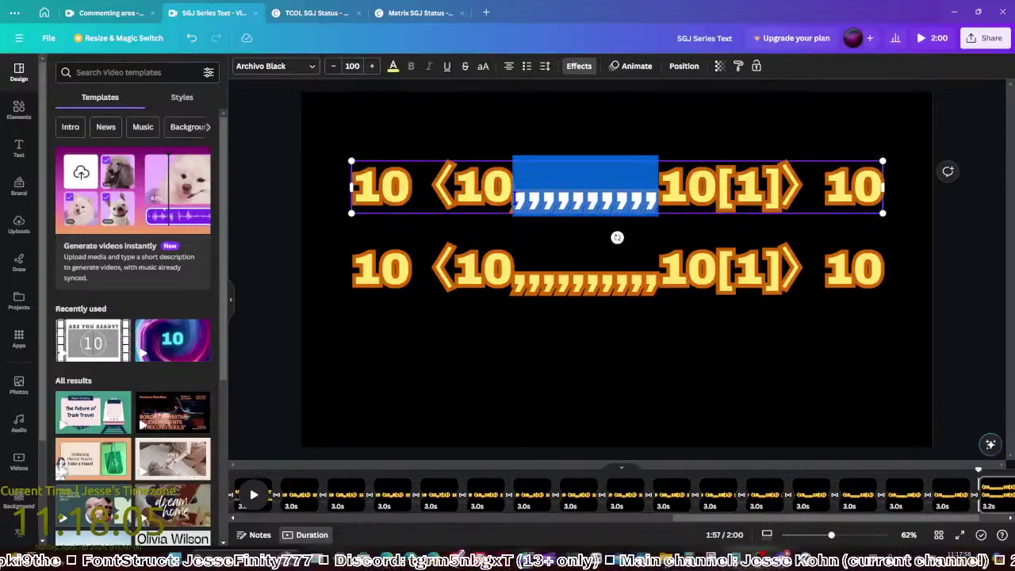
pyautogui.click(709, 194)
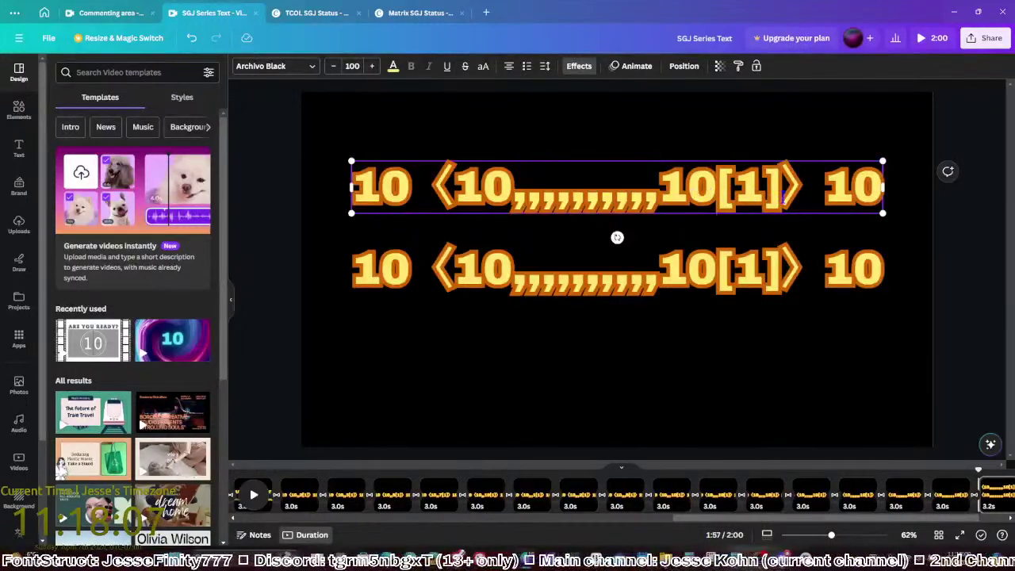
pyautogui.write('1')
pyautogui.moveTo(702, 194); pyautogui.dragTo(500, 196)
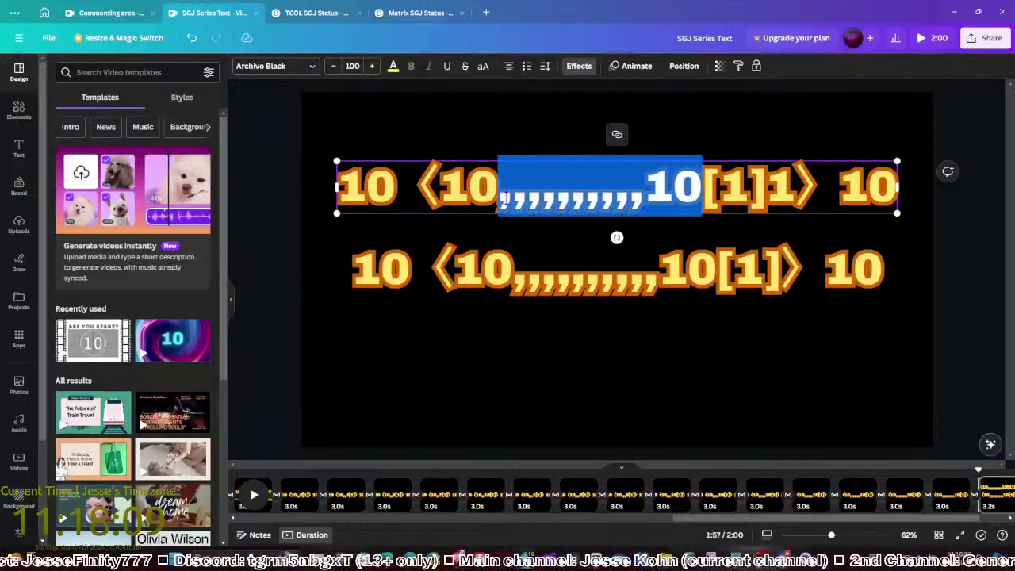
pyautogui.press('BackSpace')
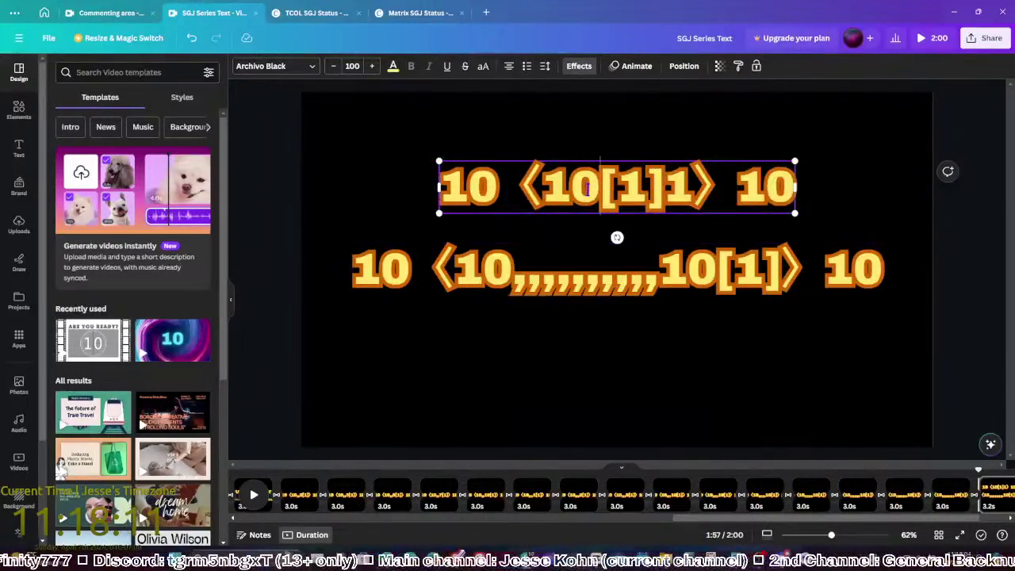
pyautogui.hotkey('shift', 'Left')
pyautogui.press('BackSpace')
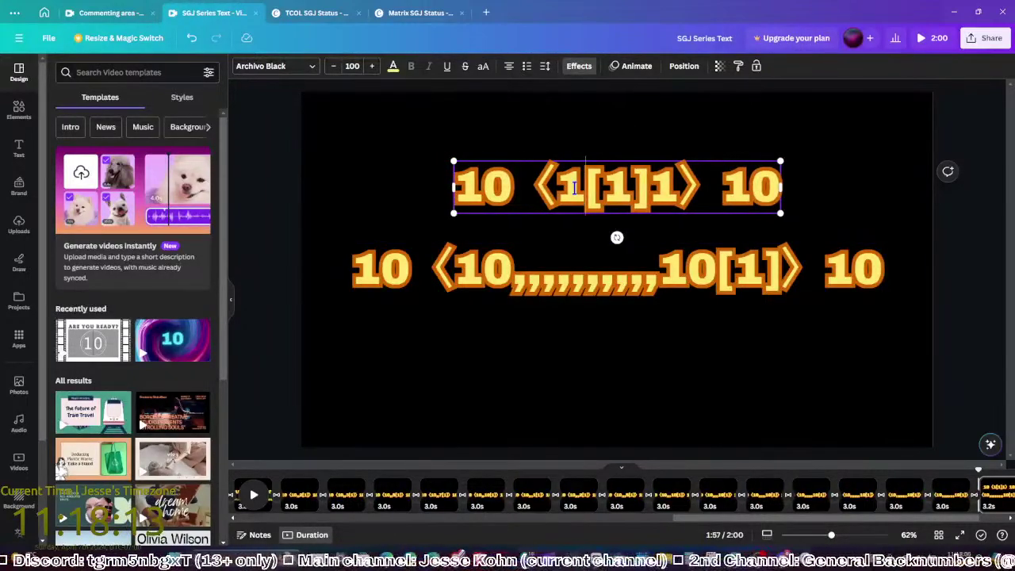
# Select both expression lines and move them down together to centre them vertically on the page
pyautogui.click(605, 363)
pyautogui.hotkey('ctrl', 'a')
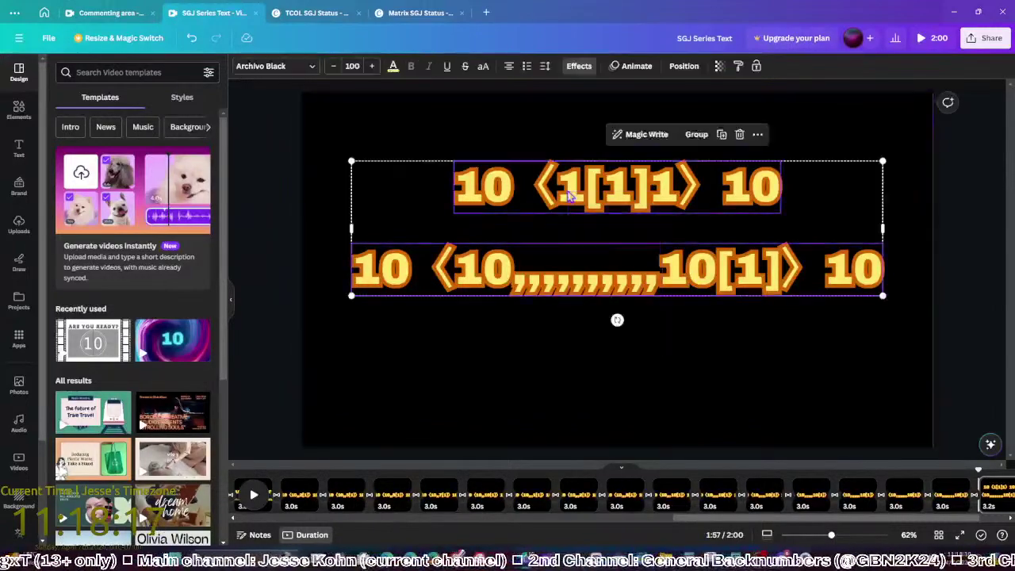
pyautogui.moveTo(571, 194); pyautogui.dragTo(571, 236)
pyautogui.click(940, 417)
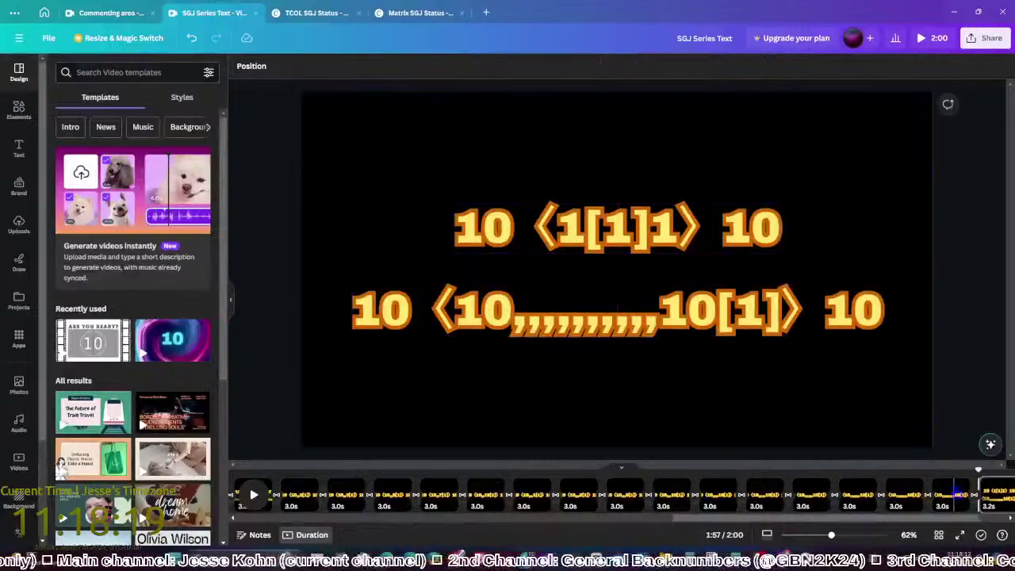
# Duplicate the two-line 10〈1[1]1〉10 page and change the copy's upper expression to 10〈1[1]1〉15
pyautogui.hscroll(2, 952, 492)
pyautogui.hotkey('ctrl', 'd')
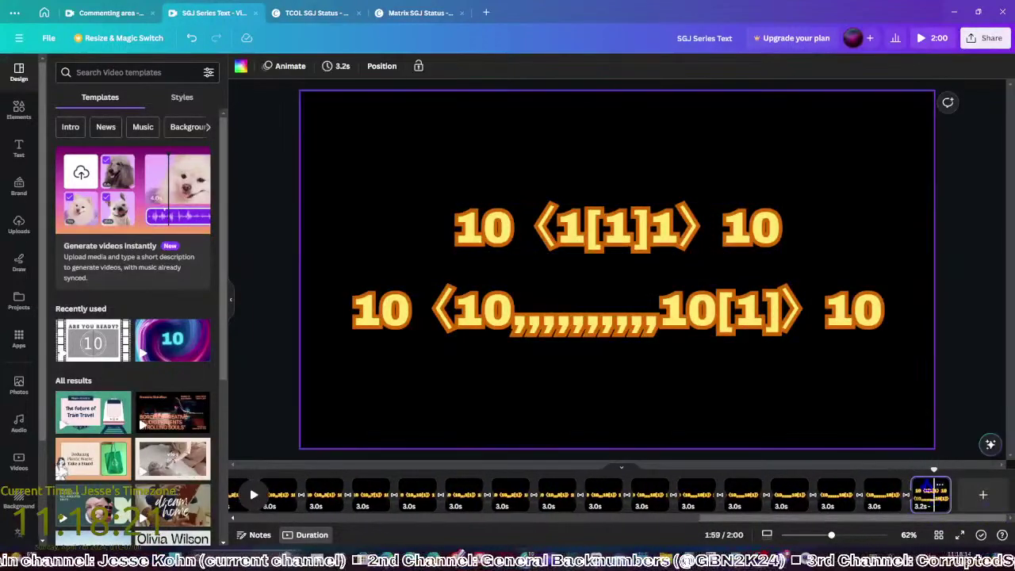
pyautogui.click(754, 228)
pyautogui.moveTo(782, 229); pyautogui.dragTo(771, 228)
pyautogui.write('5')
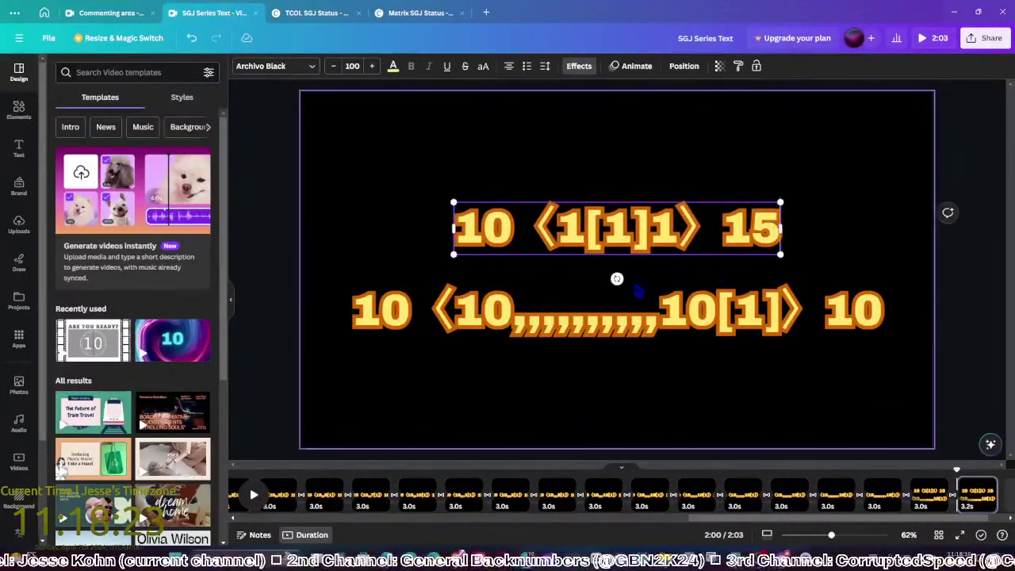
# Extend the lower expression on the 10〈1[1]1〉15 page to fifteen commas between the two inner 10s
pyautogui.click(617, 311)
pyautogui.moveTo(659, 312); pyautogui.dragTo(585, 311)
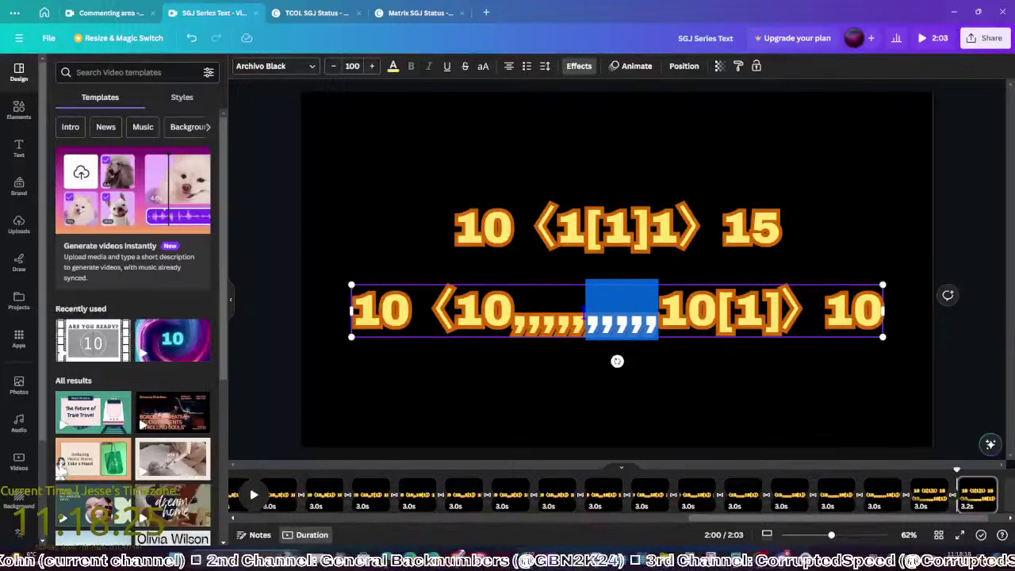
pyautogui.write(',,,,,,,,,,')
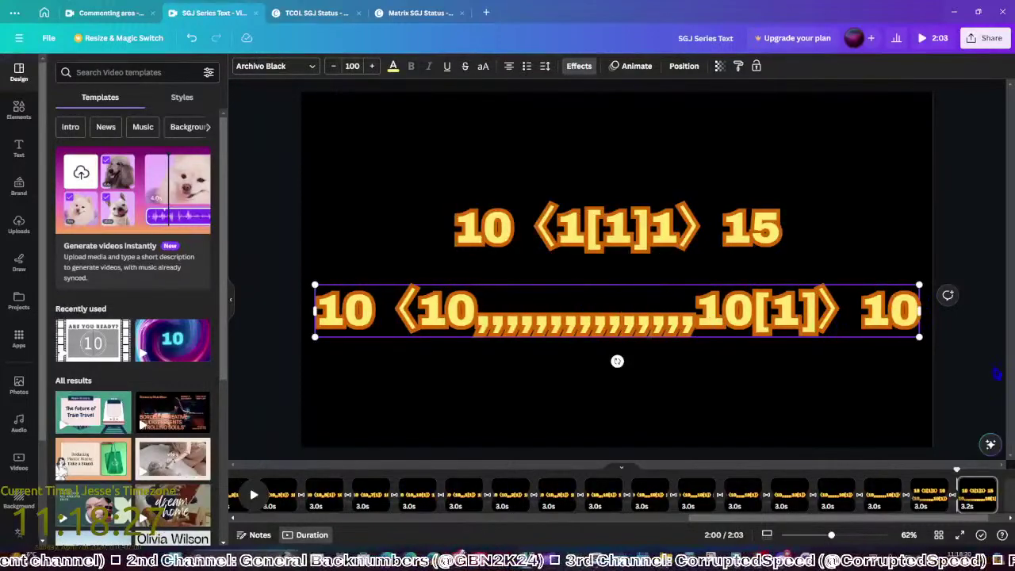
pyautogui.click(974, 446)
# Duplicate the 10〈1[1]1〉15 page and change the copy's upper expression to 10〈1[1]1〉20
pyautogui.click(724, 230)
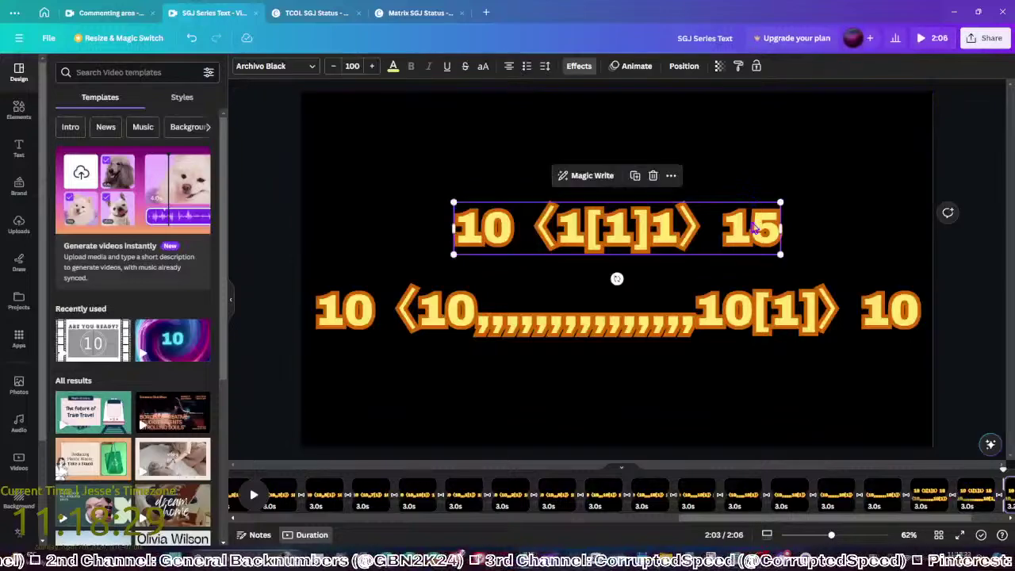
pyautogui.moveTo(722, 230); pyautogui.dragTo(781, 231)
pyautogui.write('20')
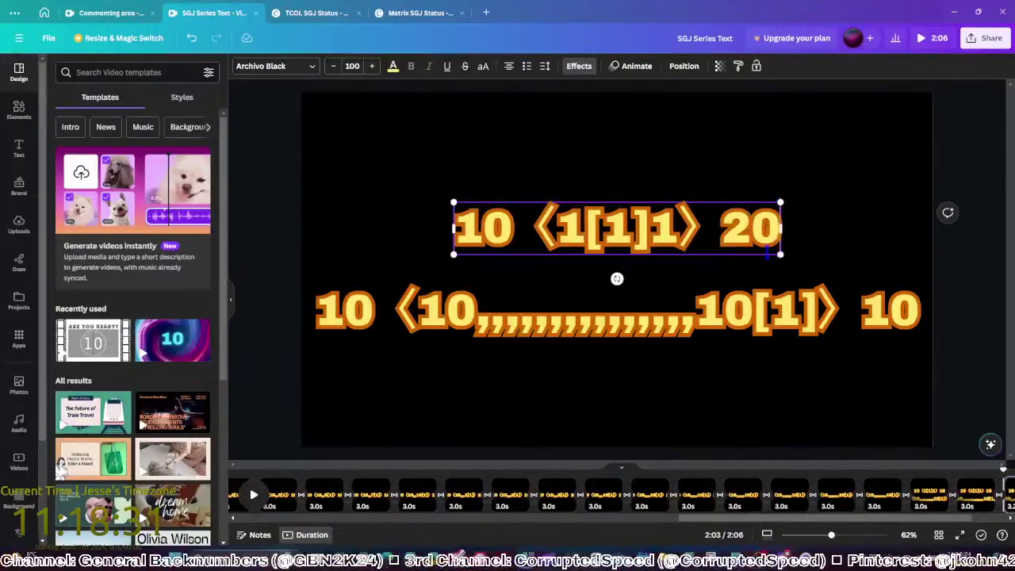
# Extend the lower expression under 10〈1[1]1〉20 to twenty commas and reduce its font size until it fits on one line
pyautogui.doubleClick(552, 314)
pyautogui.write(',,,,,')
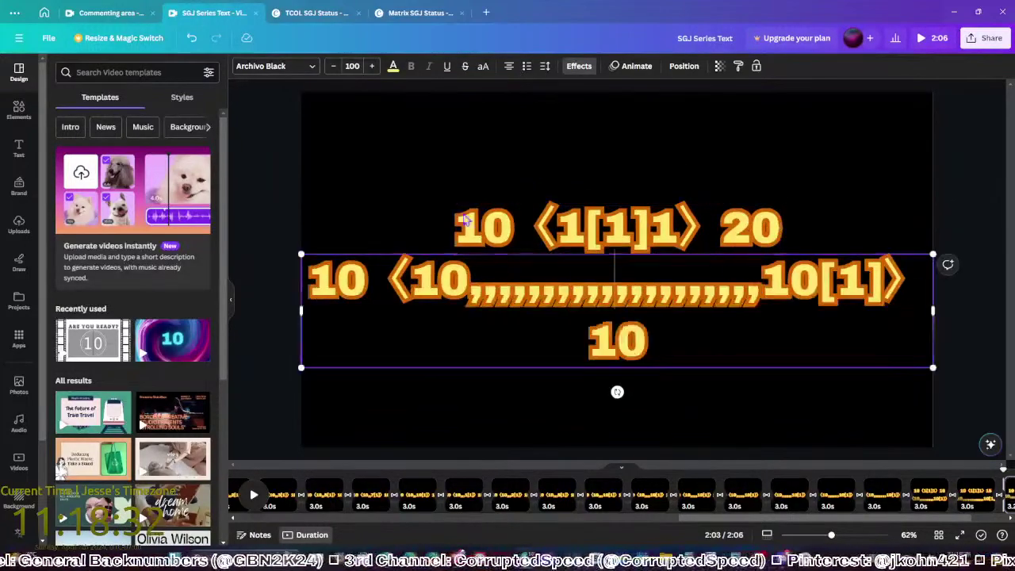
pyautogui.click(333, 67)
pyautogui.click(333, 67)
pyautogui.click(333, 67)
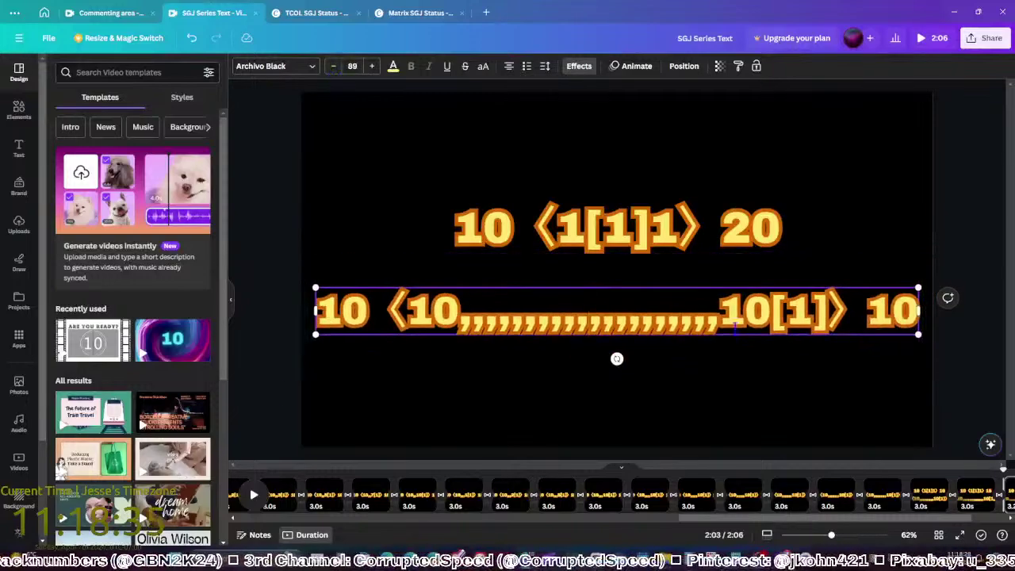
pyautogui.click(952, 402)
pyautogui.moveTo(946, 519); pyautogui.dragTo(956, 519)
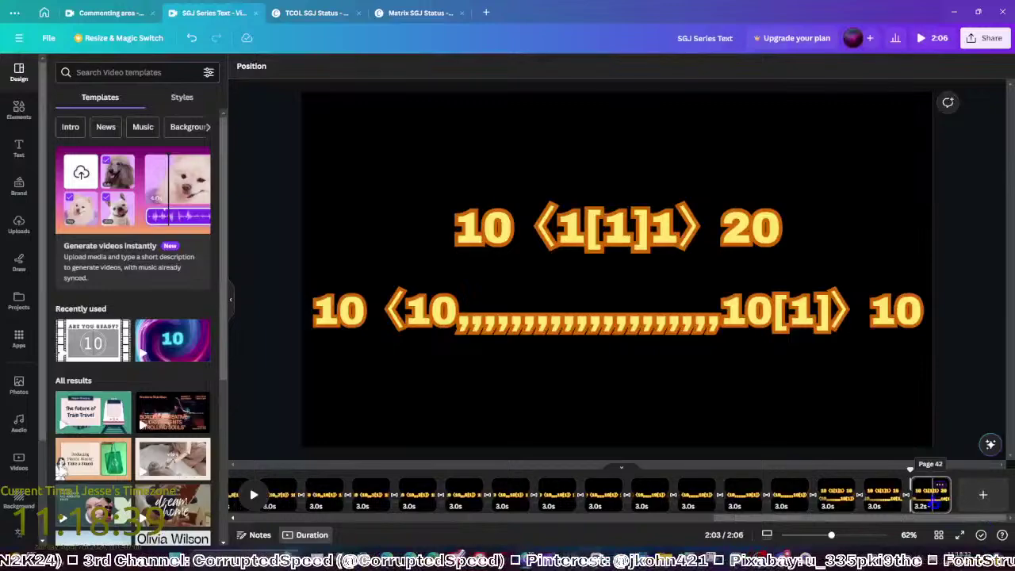
# Duplicate the two-line 10〈1[1]1〉20 page and change the copy's upper expression to 10〈1[1]1〉25
pyautogui.click(933, 493)
pyautogui.hotkey('ctrl', 'd')
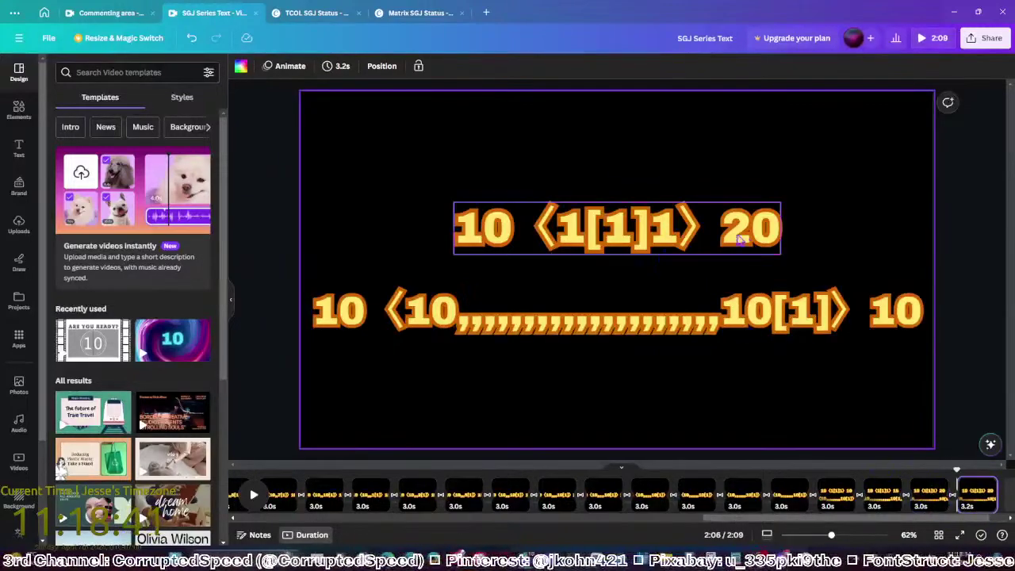
pyautogui.click(766, 242)
pyautogui.click(766, 242)
pyautogui.hotkey('shift', 'Right')
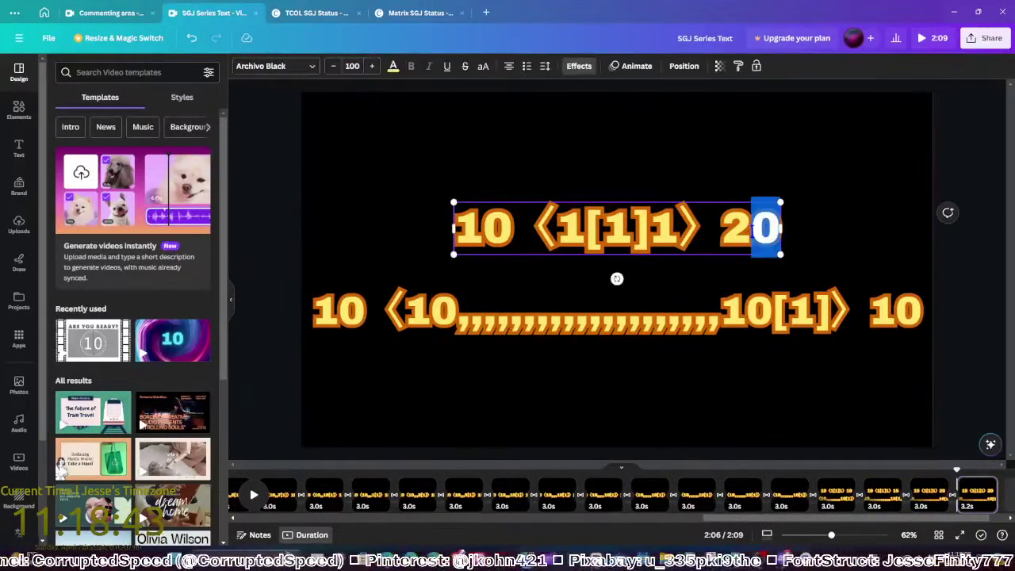
pyautogui.write('5')
# Extend the lower expression under 10〈1[1]1〉25 to twenty-five commas and reduce its font size to 82 so it fits on one line
pyautogui.click(652, 327)
pyautogui.click(652, 327)
pyautogui.write(',,,,,,,,')
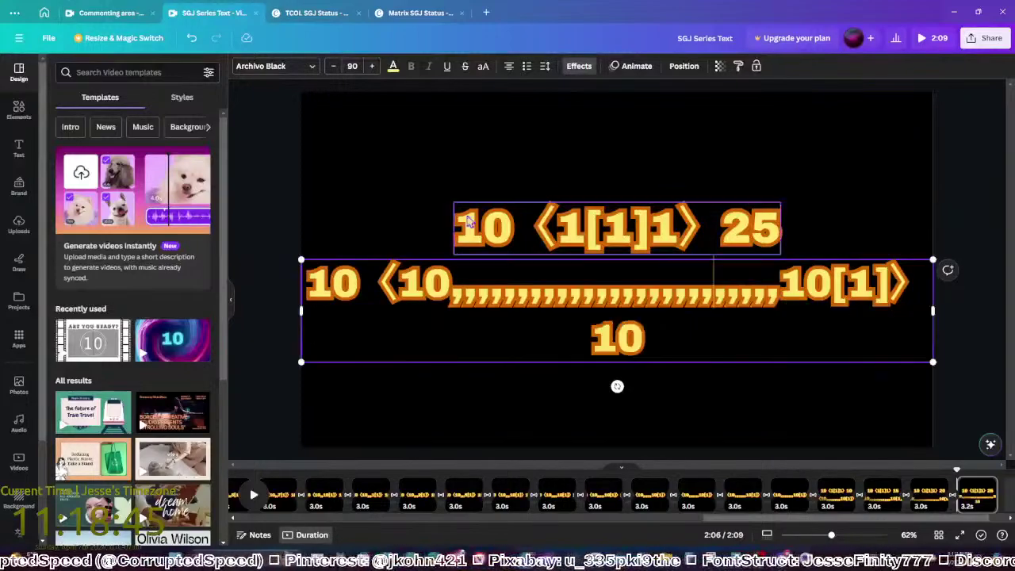
pyautogui.click(333, 65)
pyautogui.click(333, 66)
pyautogui.click(333, 65)
pyautogui.click(333, 66)
pyautogui.click(333, 66)
pyautogui.click(333, 66)
pyautogui.click(333, 66)
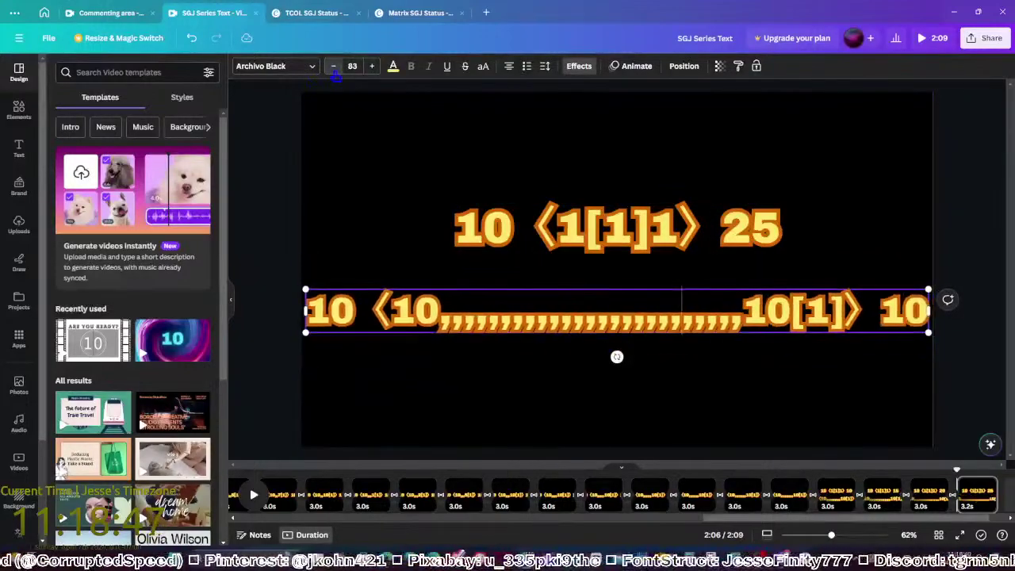
pyautogui.click(334, 66)
# Duplicate the 10〈1[1]1〉25 page and change the copy's upper expression to 10〈1[1]1〉30
pyautogui.click(969, 486)
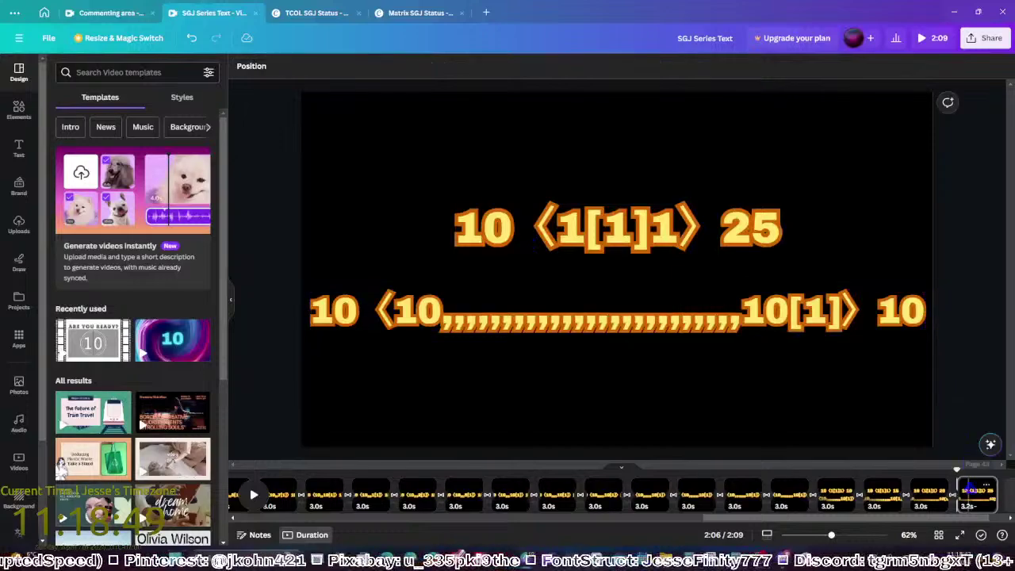
pyautogui.click(772, 233)
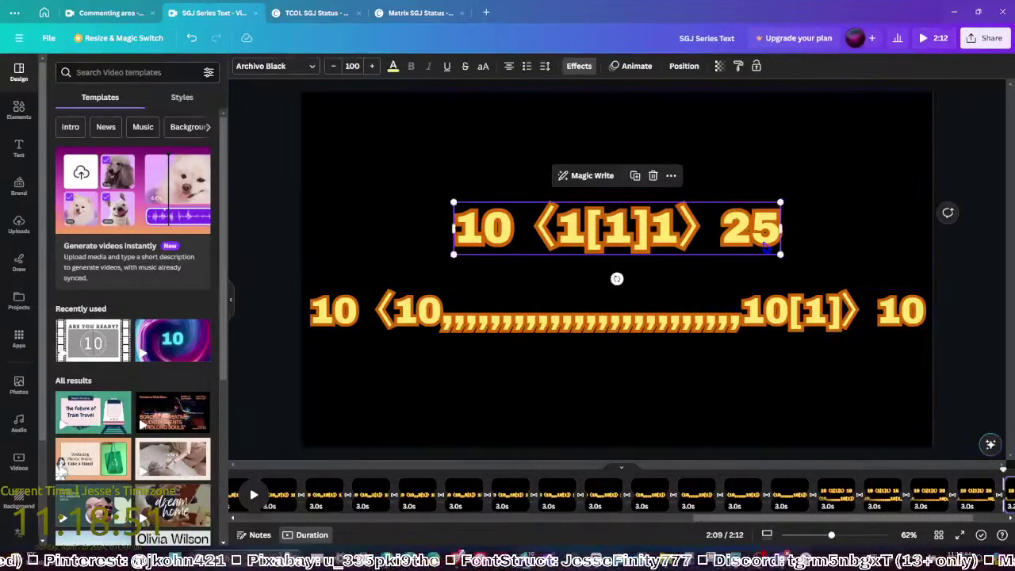
pyautogui.moveTo(774, 233); pyautogui.dragTo(722, 233)
pyautogui.write('30')
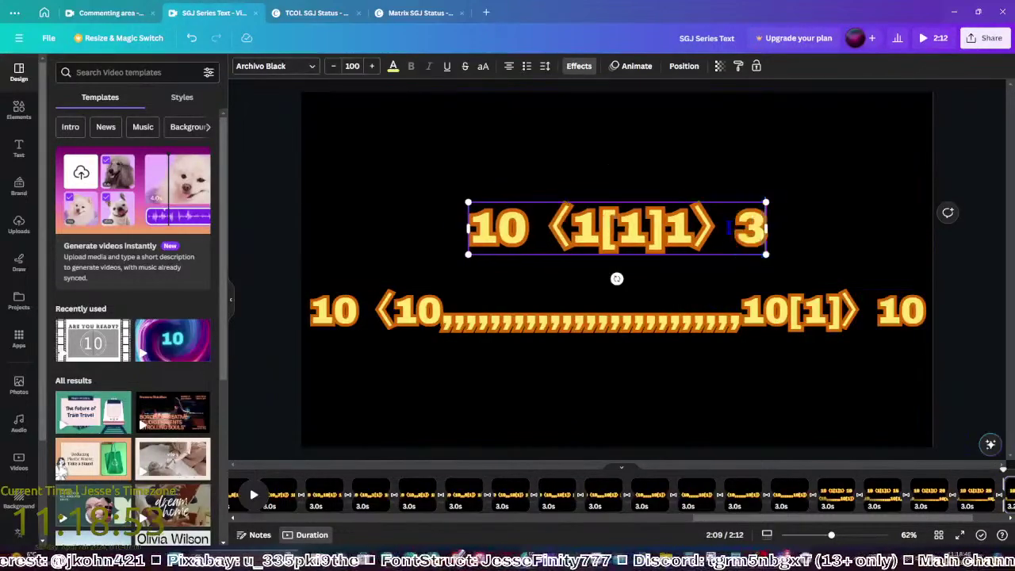
# Extend the lower expression under 10〈1[1]1〉30 to thirty commas and reduce its font size to 75 so it fits on one line
pyautogui.doubleClick(625, 318)
pyautogui.write(',,,,,,,,,,,,')
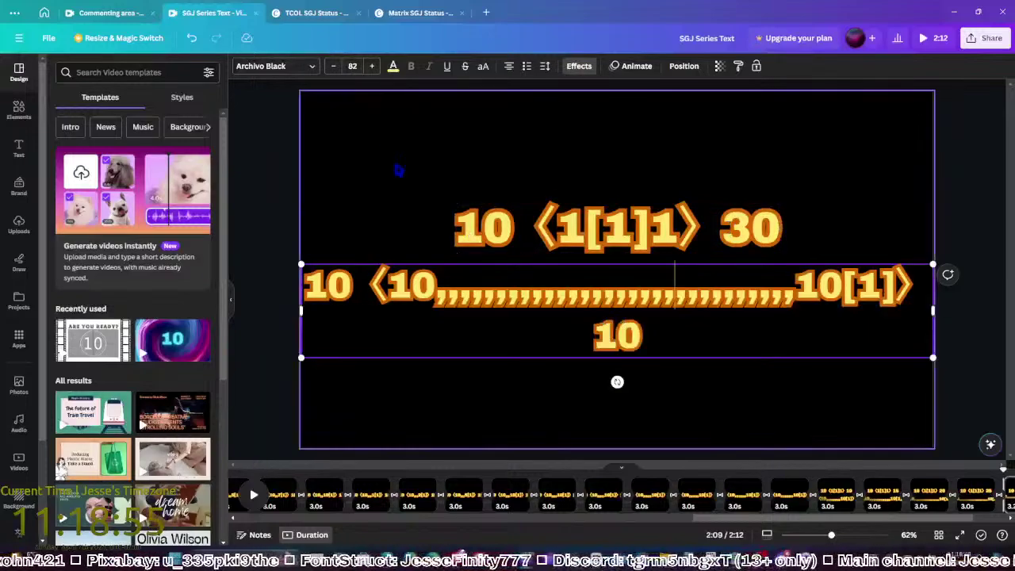
pyautogui.click(333, 68)
pyautogui.click(334, 68)
pyautogui.click(333, 68)
pyautogui.click(334, 68)
pyautogui.click(333, 68)
pyautogui.click(333, 69)
pyautogui.click(333, 68)
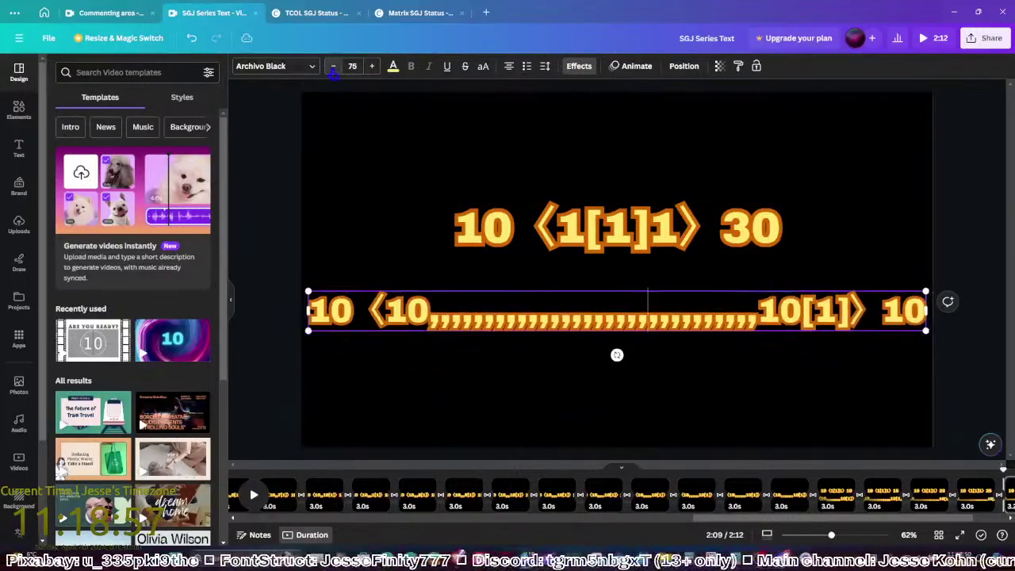
pyautogui.click(301, 194)
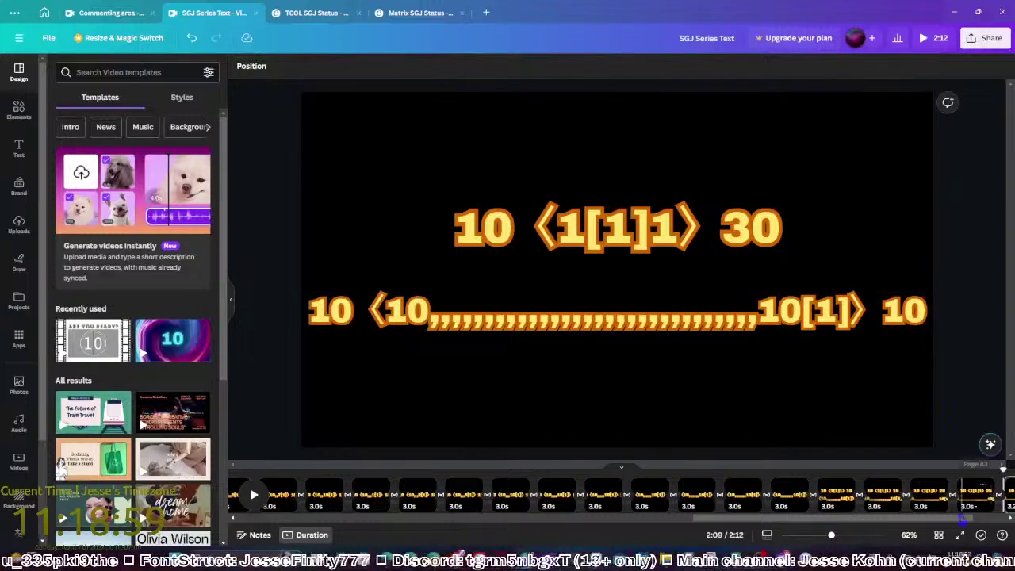
# Duplicate the 10〈1[1]1〉30 page and change the copy's upper expression to 10〈1[1]1〉40
pyautogui.click(932, 491)
pyautogui.hotkey('ctrl', 'd')
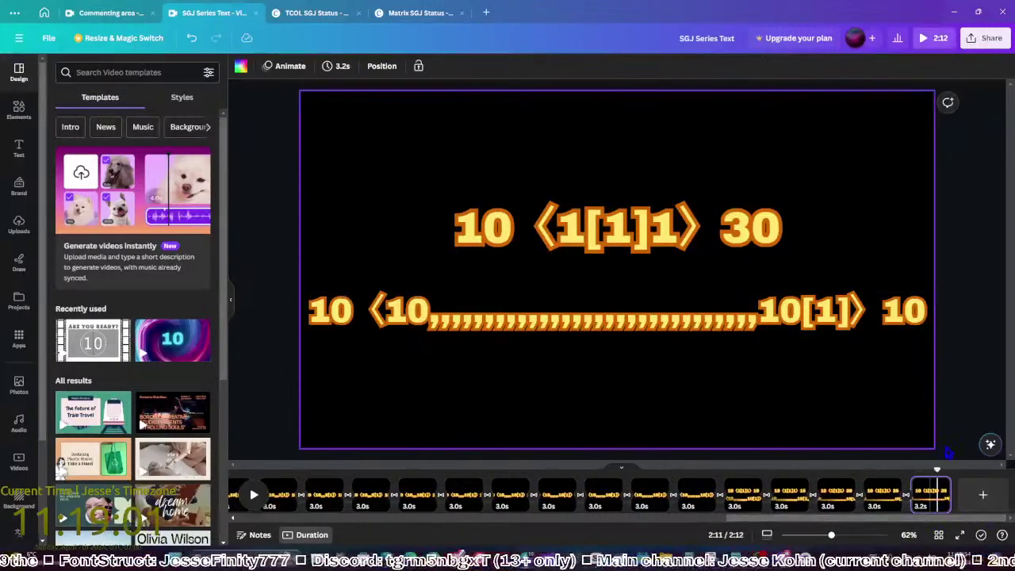
pyautogui.click(753, 238)
pyautogui.moveTo(752, 230); pyautogui.dragTo(722, 230)
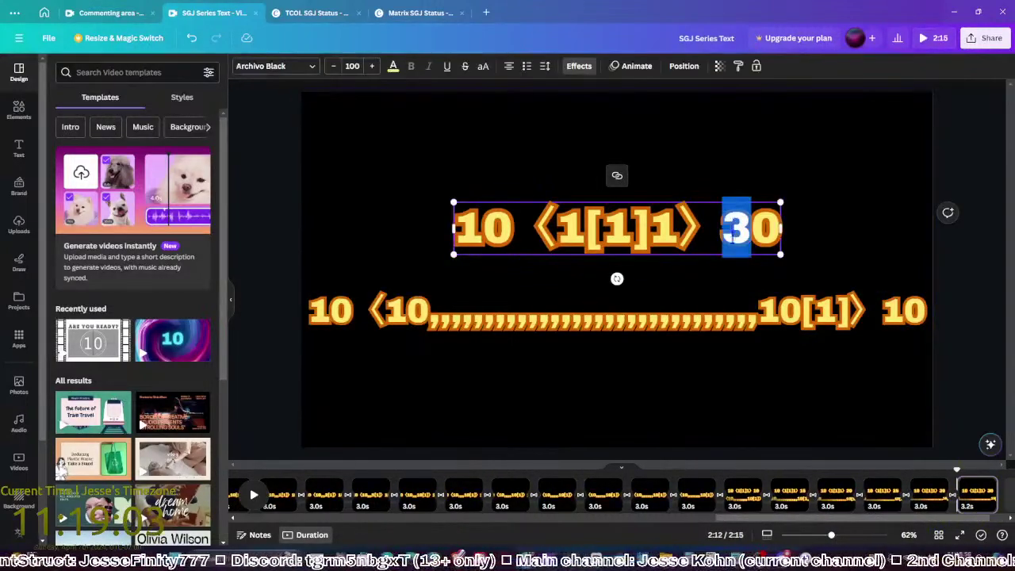
pyautogui.write('4')
# Extend the lower expression under 10〈1[1]1〉40 to forty commas and reduce its font size to 63 so it fits on one line
pyautogui.click(682, 313)
pyautogui.click(683, 313)
pyautogui.write(',,,,,,,,,,,,,,,,,,,')
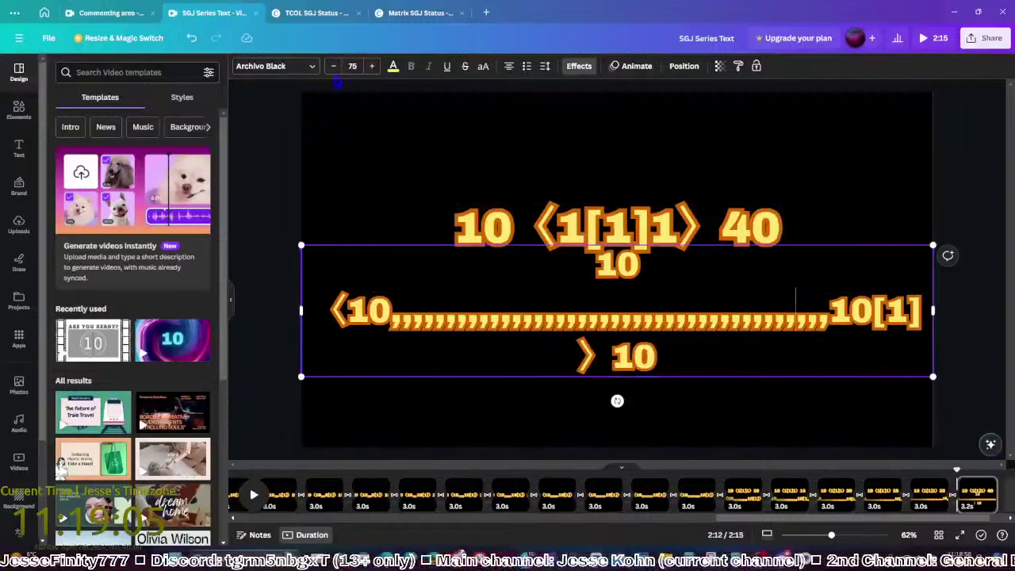
pyautogui.doubleClick(334, 68)
pyautogui.doubleClick(334, 68)
pyautogui.doubleClick(334, 68)
pyautogui.click(334, 68)
pyautogui.doubleClick(334, 68)
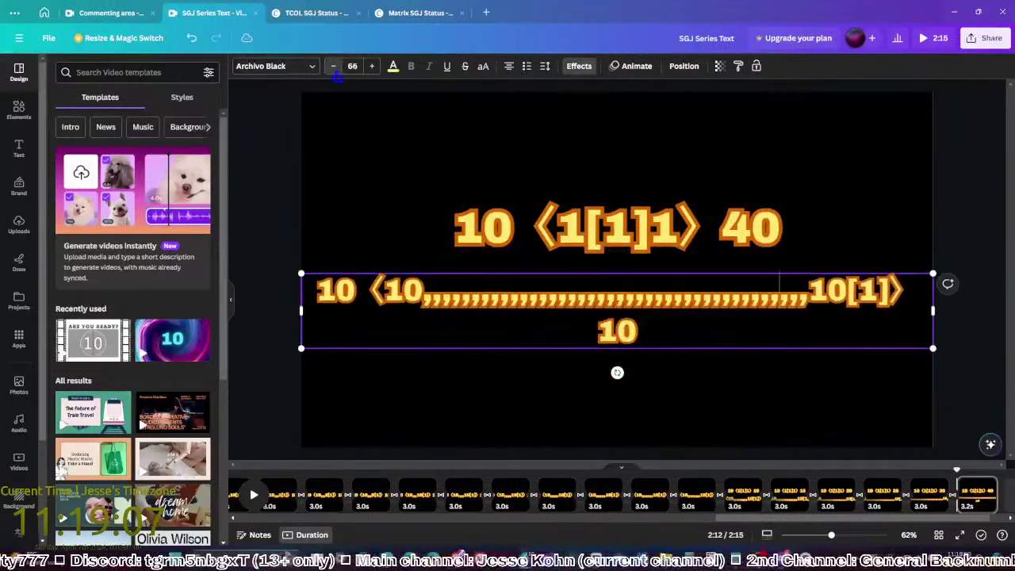
pyautogui.doubleClick(334, 68)
pyautogui.click(334, 67)
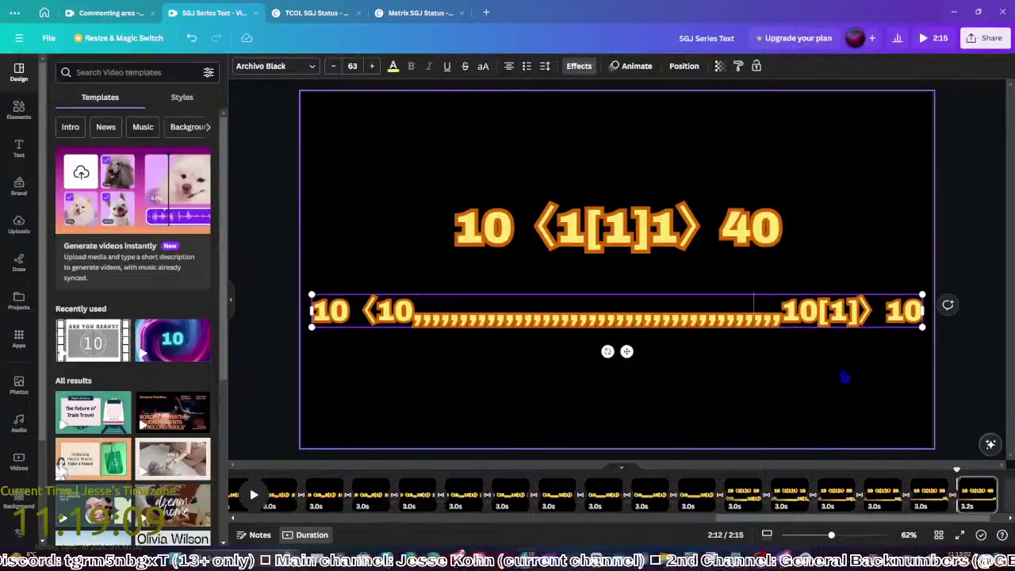
# Duplicate the 10〈1[1]1〉40 page and change the copy's upper expression to 10〈1[1]1〉50
pyautogui.click(917, 388)
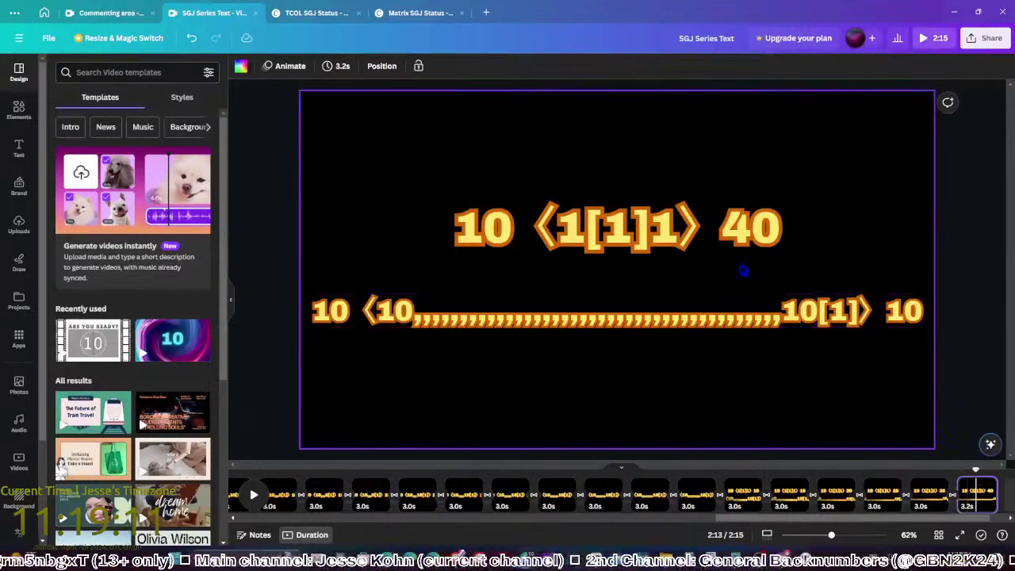
pyautogui.click(749, 232)
pyautogui.doubleClick(749, 232)
pyautogui.write('50')
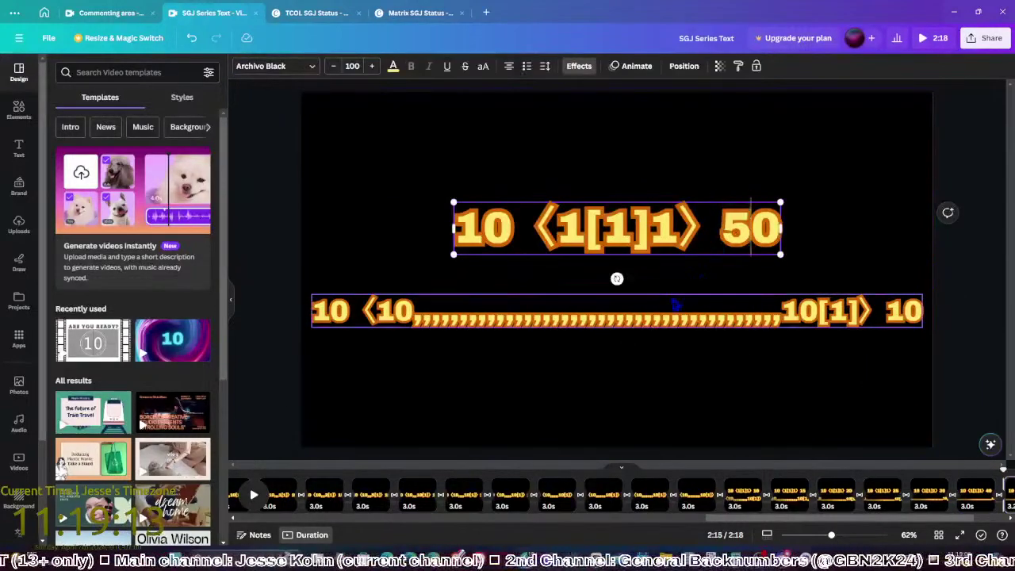
# Extend the lower expression under 10〈1[1]1〉50 to fifty commas and set its font size to 56 so it fits on one line
pyautogui.click(674, 304)
pyautogui.click(673, 304)
pyautogui.hotkey('ctrl', 'z')
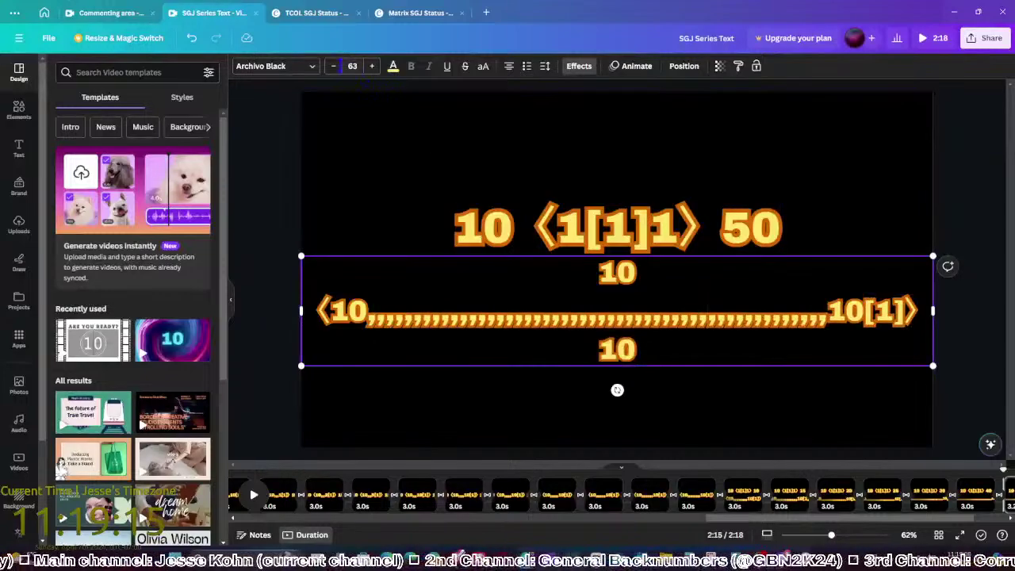
pyautogui.click(334, 66)
pyautogui.click(333, 66)
pyautogui.click(333, 66)
pyautogui.click(334, 66)
pyautogui.click(333, 66)
pyautogui.click(333, 66)
pyautogui.click(333, 66)
pyautogui.click(333, 66)
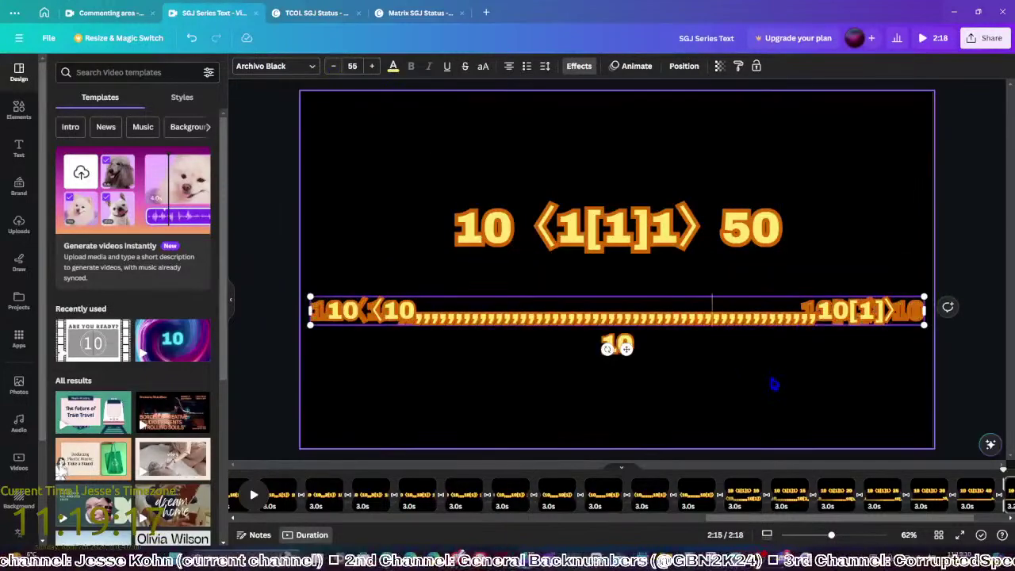
pyautogui.click(371, 66)
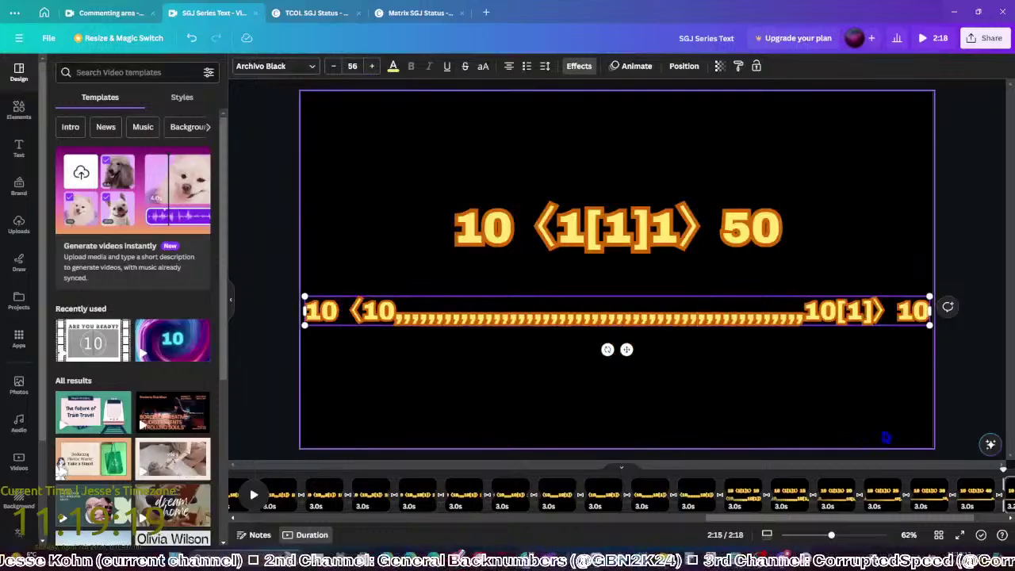
# Duplicate the 10〈1[1]1〉50 page and change the copy's upper expression to 10〈1[1]1〉70
pyautogui.click(886, 437)
pyautogui.hotkey('ctrl', 'd')
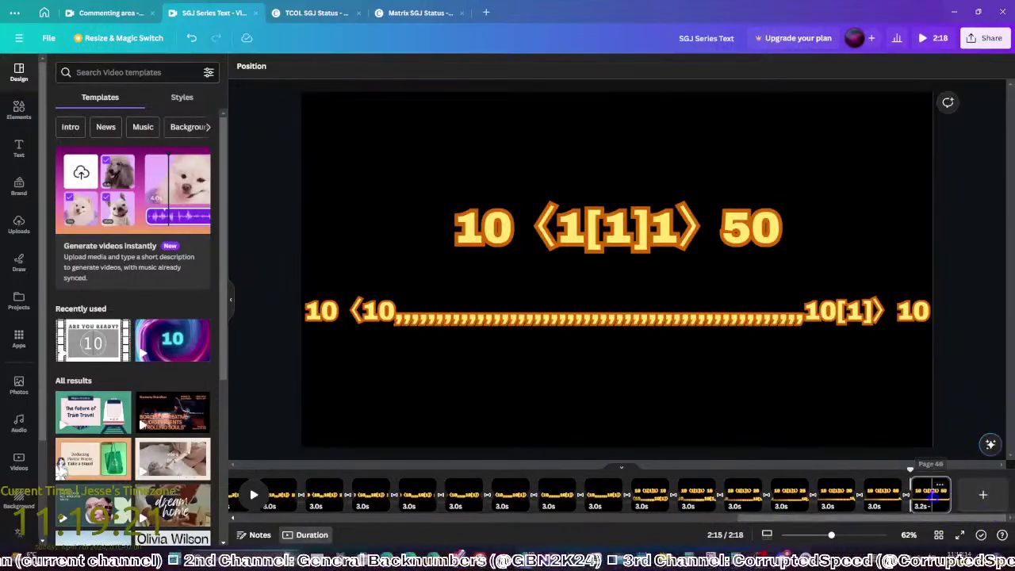
pyautogui.click(758, 231)
pyautogui.click(758, 232)
pyautogui.hotkey('shift', 'Left')
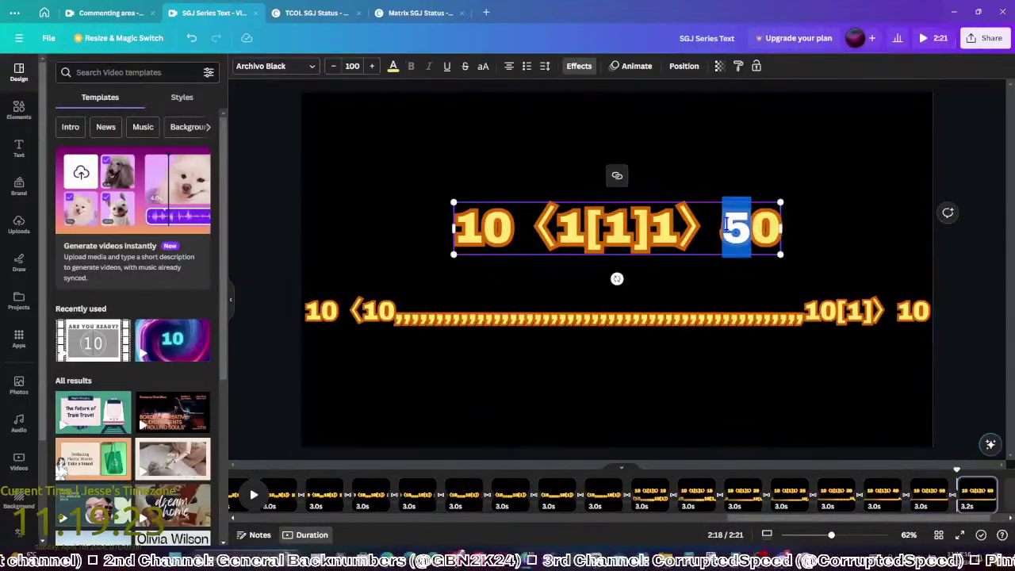
pyautogui.write('7')
# Extend the lower expression under 10〈1[1]1〉70 to seventy commas and reduce its font size to 44 so it fits on one line
pyautogui.click(623, 321)
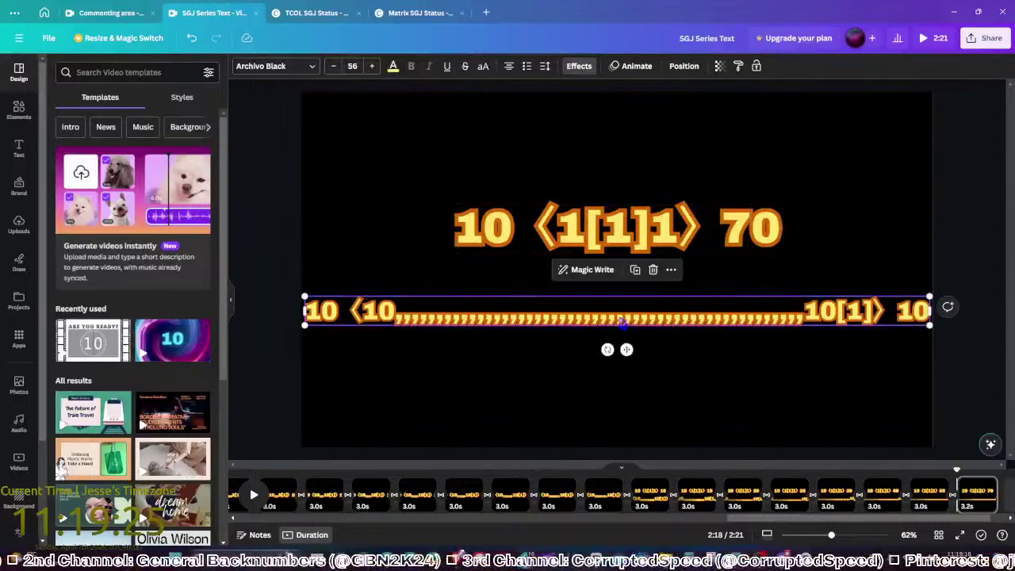
pyautogui.click(622, 321)
pyautogui.write(',,,,,,,,,,,,,,,,,,,,,,,,,')
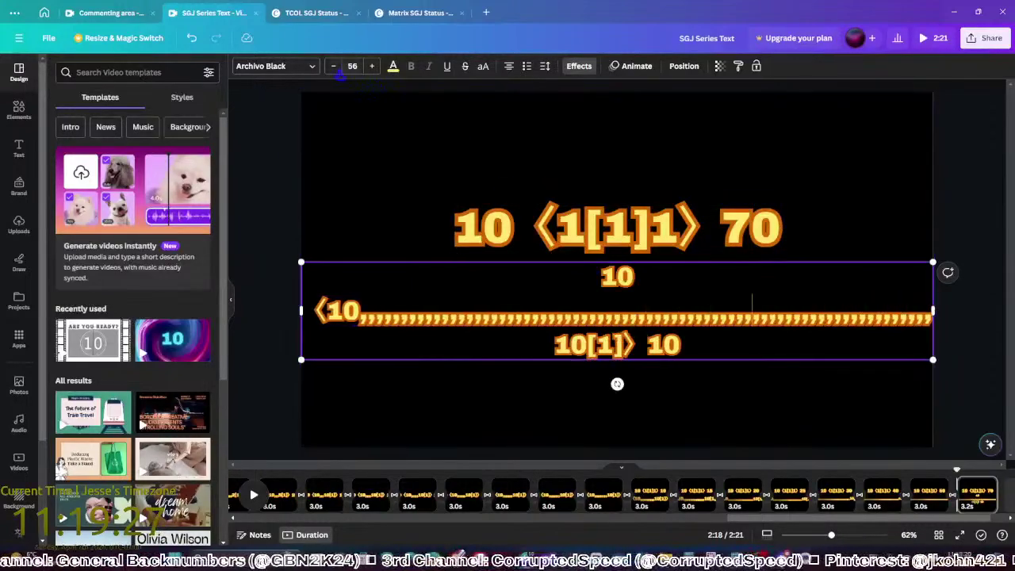
pyautogui.click(333, 67)
pyautogui.click(334, 67)
pyautogui.click(333, 66)
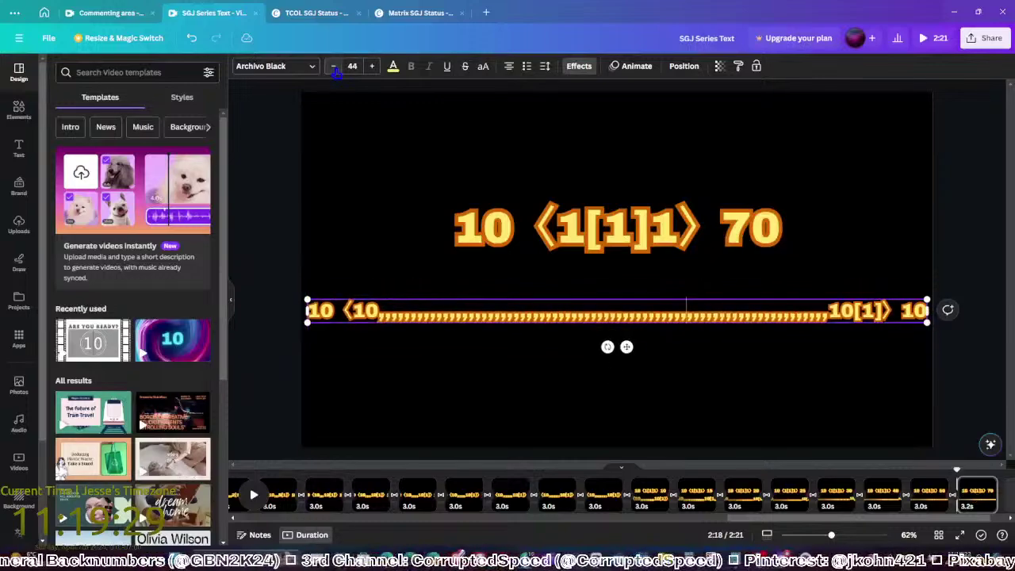
# Duplicate the 10〈1[1]1〉70 page and change the copy's upper expression to 10〈1[1]1〉100
pyautogui.click(845, 369)
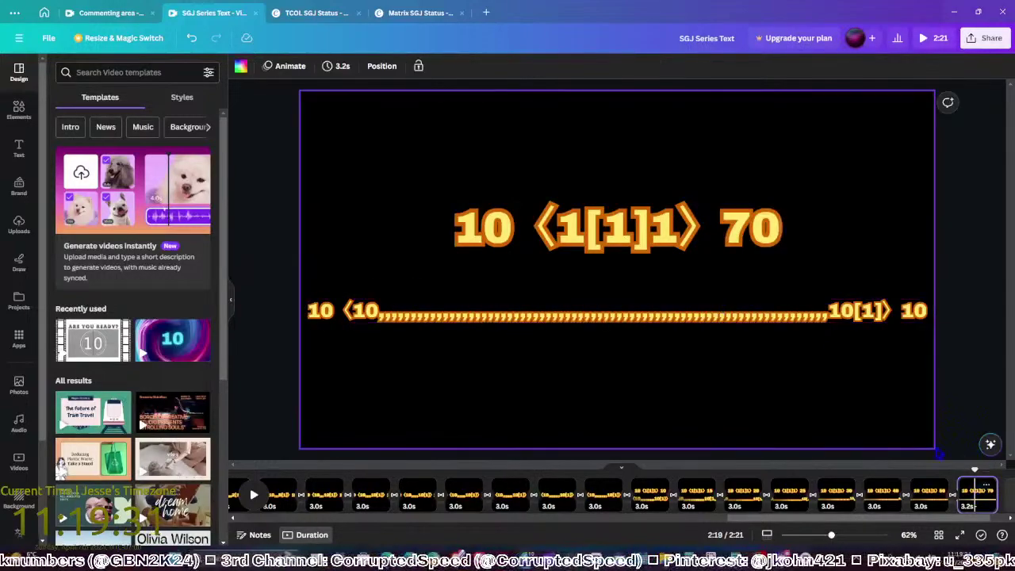
pyautogui.click(744, 216)
pyautogui.doubleClick(744, 218)
pyautogui.write('100')
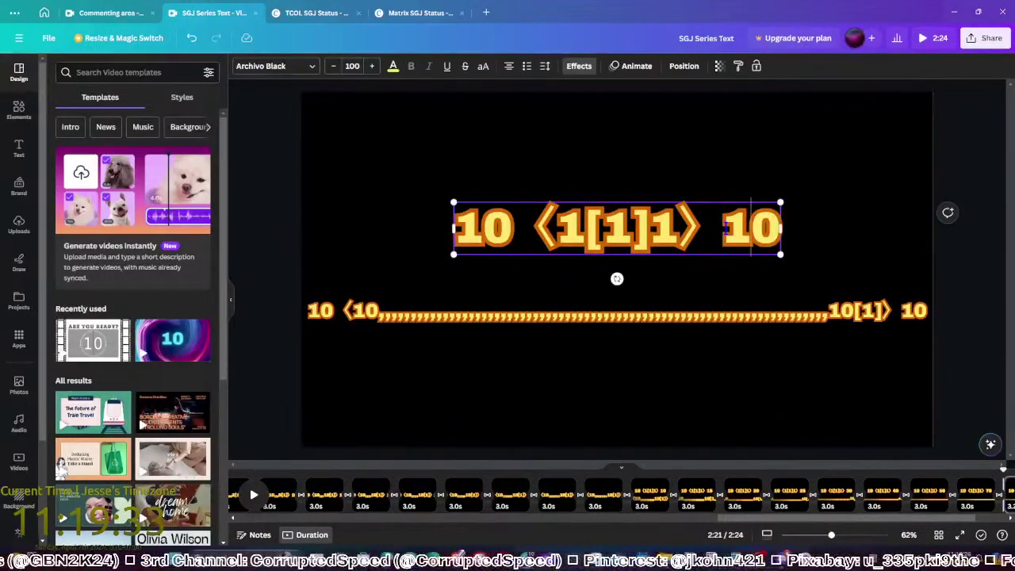
# Extend the lower expression under 10〈1[1]1〉100 to one hundred commas and reduce its font size until it fits on one line
pyautogui.click(713, 311)
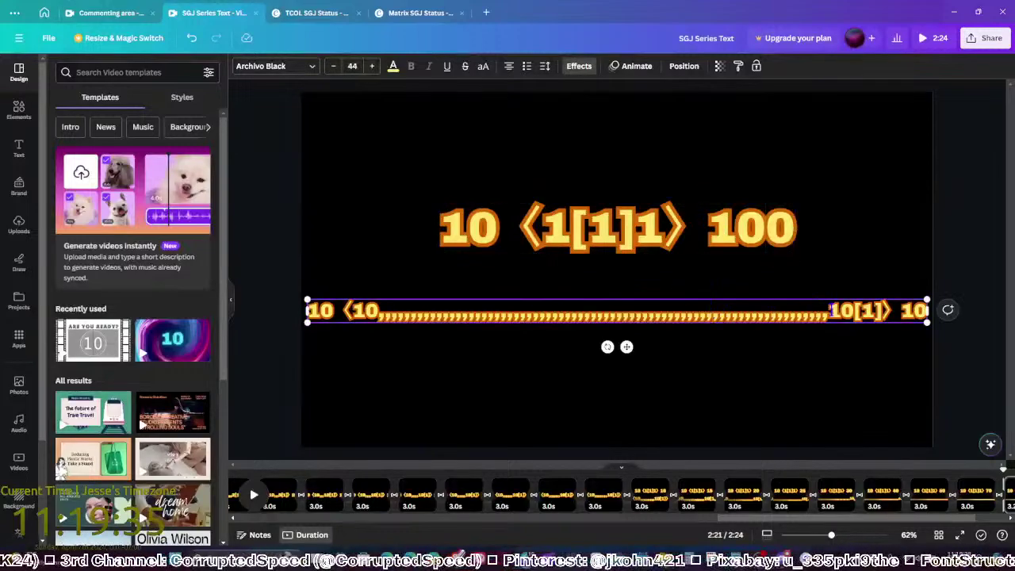
pyautogui.click(825, 311)
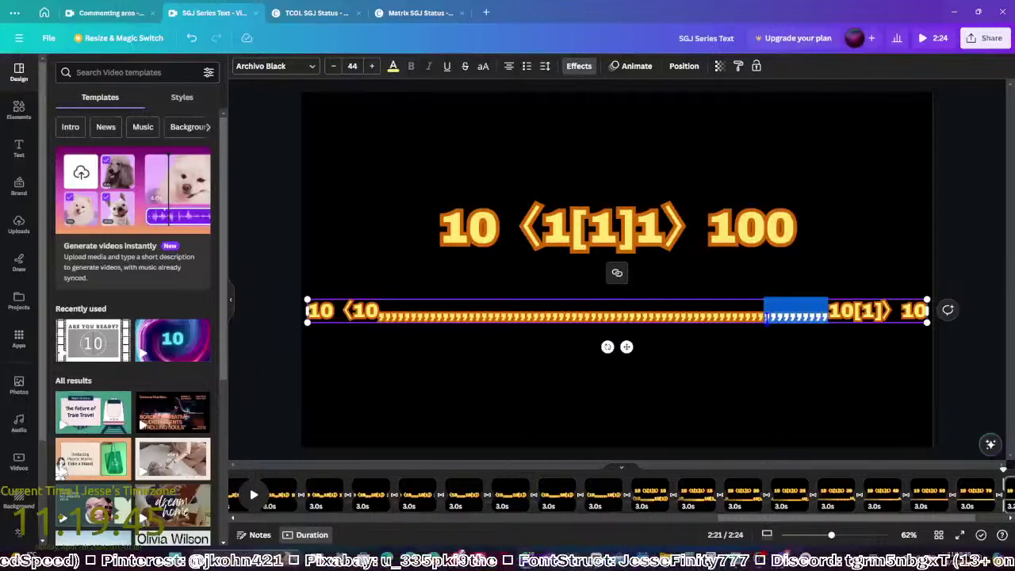
pyautogui.press('Left')
pyautogui.write(',,,,,,,,,,,,,,,,,,,,,,,,,,,,')
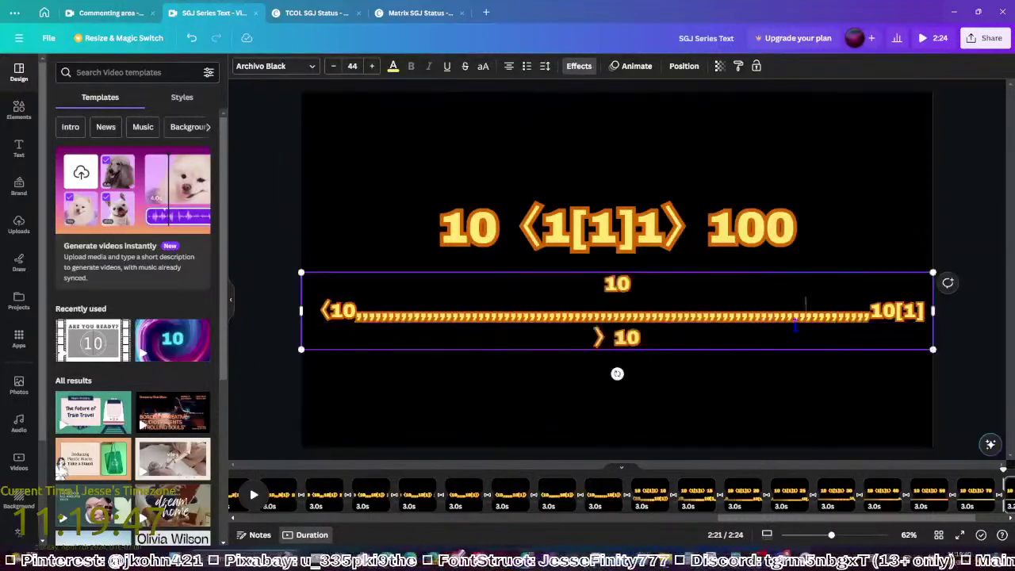
pyautogui.click(334, 67)
pyautogui.click(334, 67)
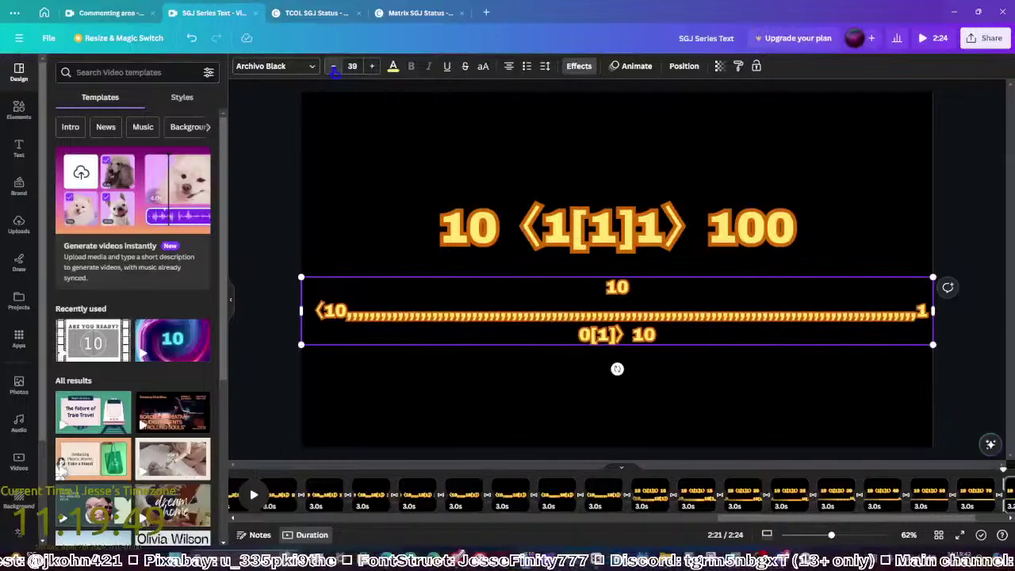
pyautogui.click(334, 67)
pyautogui.click(334, 67)
pyautogui.click(968, 397)
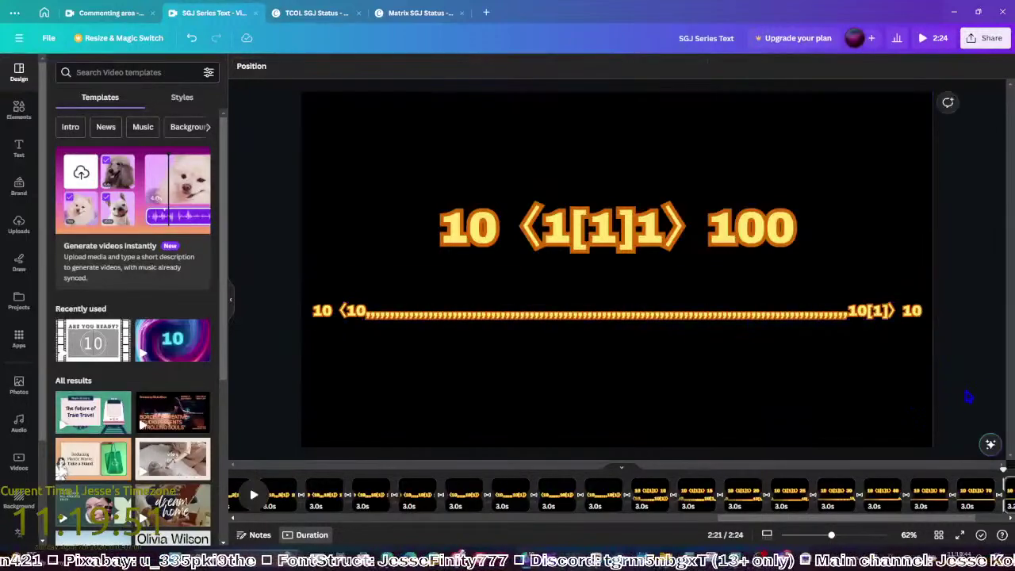
# Duplicate the 10〈1[1]1〉100 page at the end of the timeline
pyautogui.click(964, 433)
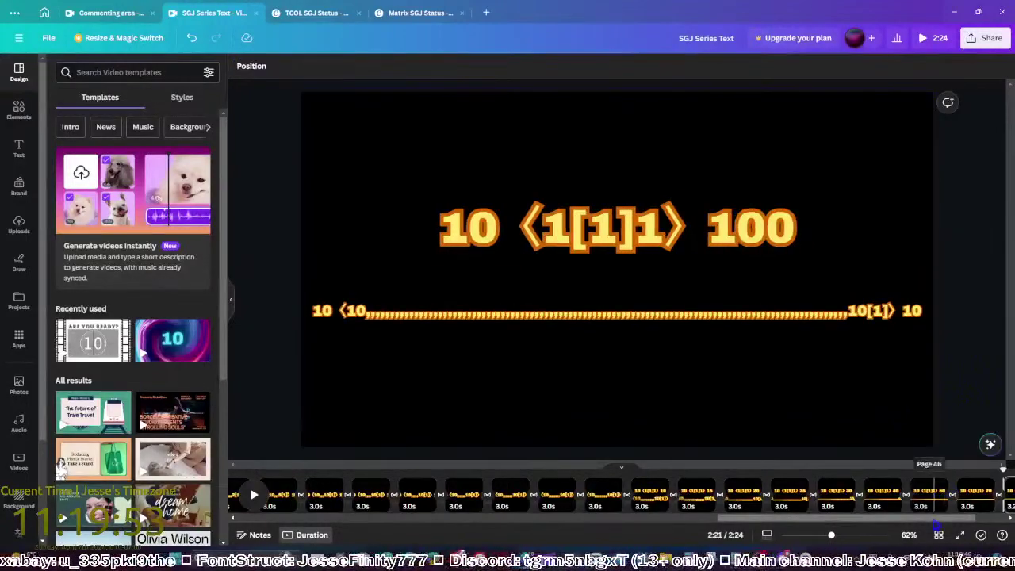
pyautogui.moveTo(936, 528); pyautogui.dragTo(982, 529)
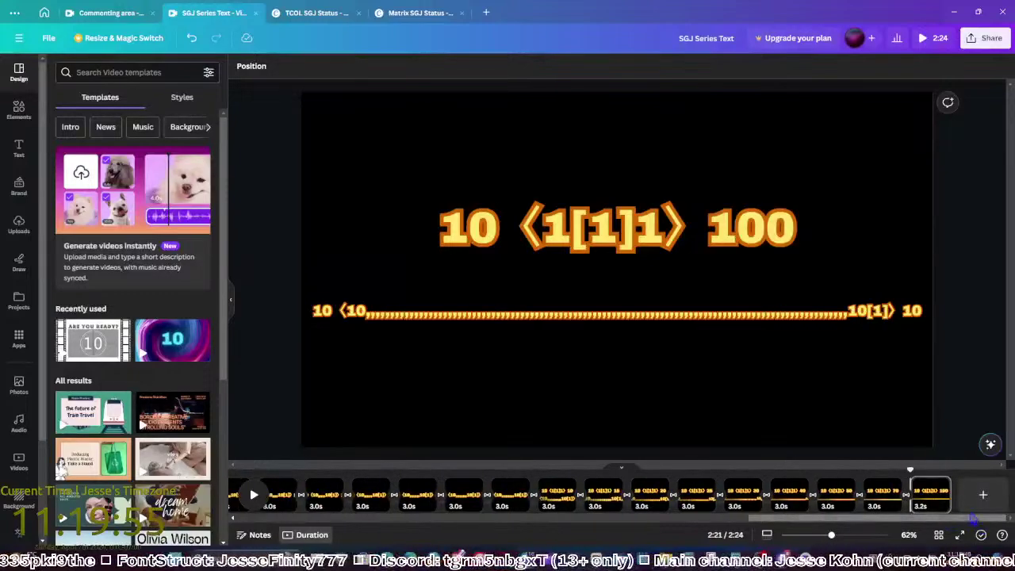
pyautogui.hotkey('ctrl', 'd')
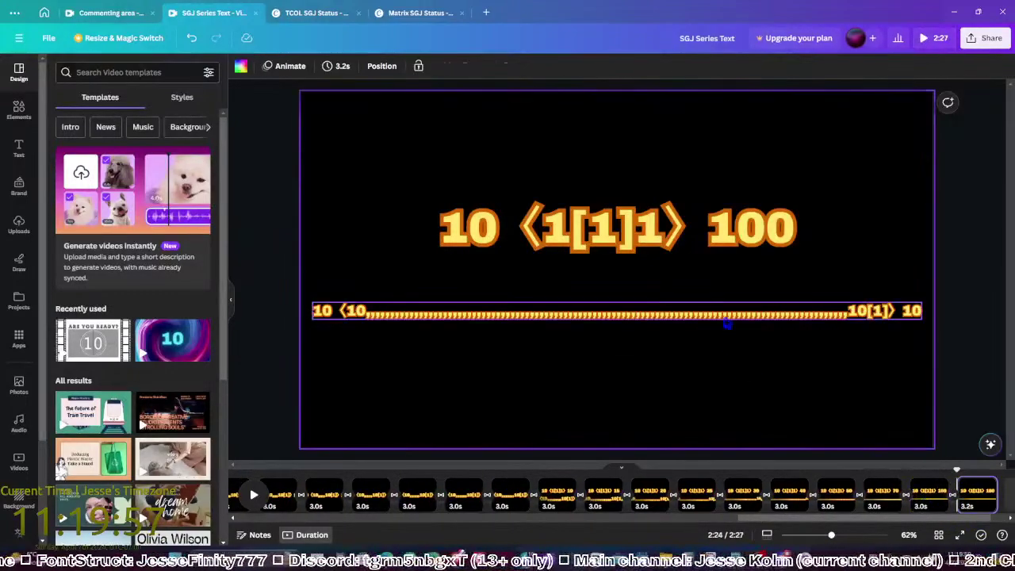
# Delete the lower comma expression on the last page and move the 10〈1[1]1〉100 text down to the page's vertical centre
pyautogui.click(728, 323)
pyautogui.press('Delete')
pyautogui.moveTo(672, 236); pyautogui.dragTo(674, 279)
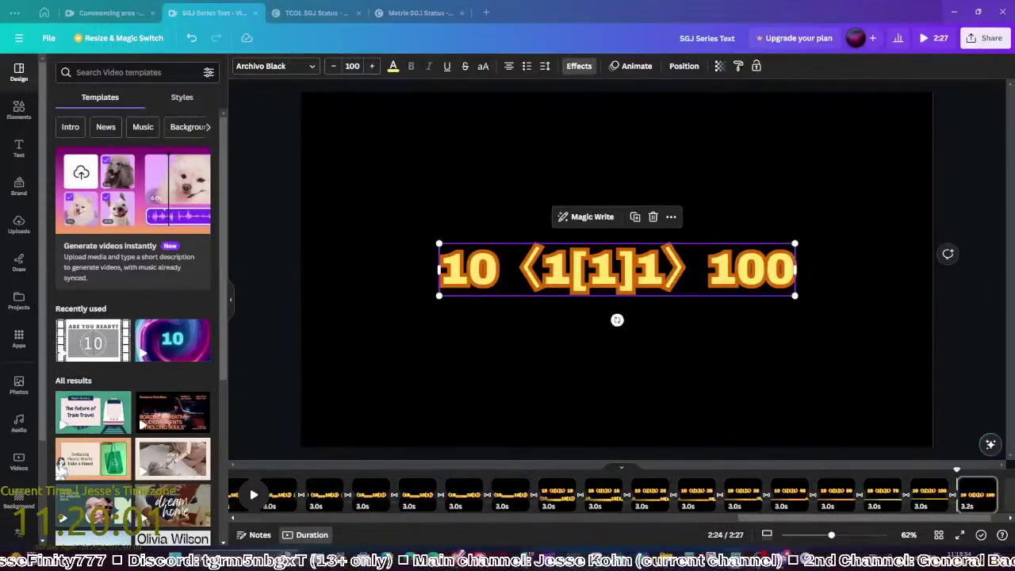
# Change the centred expression on the last page to 10〈1[1]1〉10〈4〉10
pyautogui.click(702, 275)
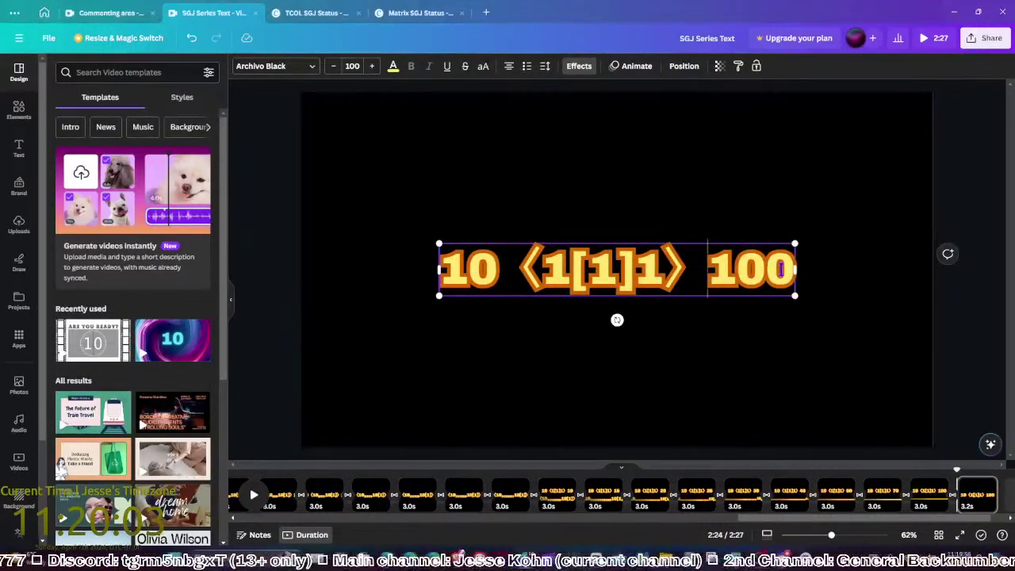
pyautogui.hotkey('shift', 'Left')
pyautogui.write('〈〉 1')
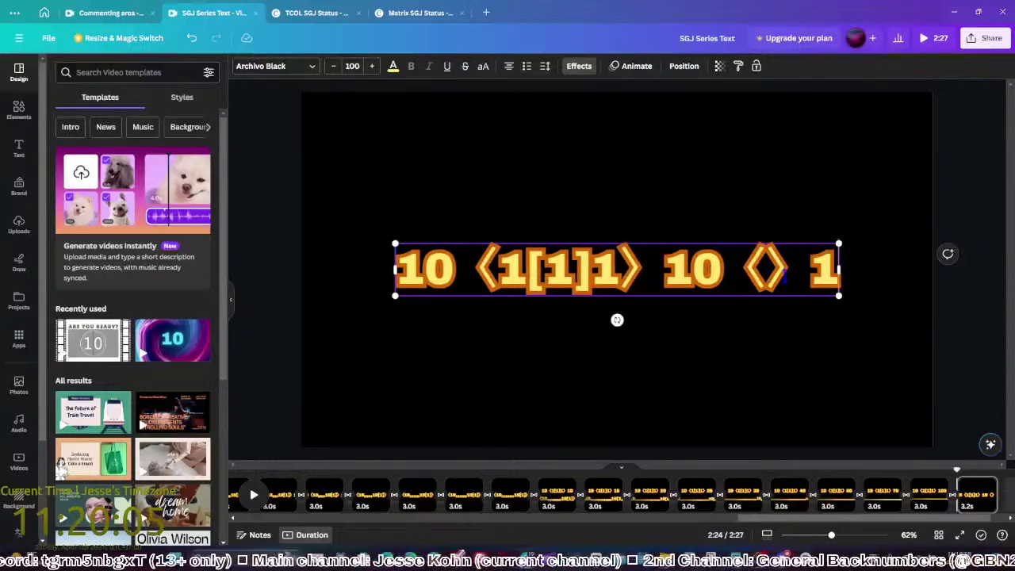
pyautogui.write('0')
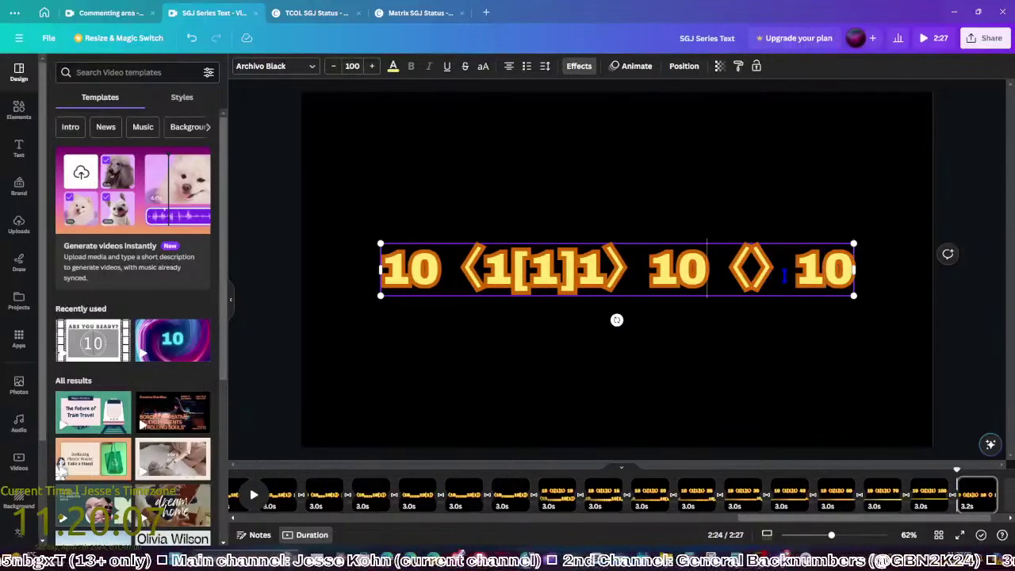
pyautogui.press('Right')
pyautogui.write('4')
pyautogui.click(960, 450)
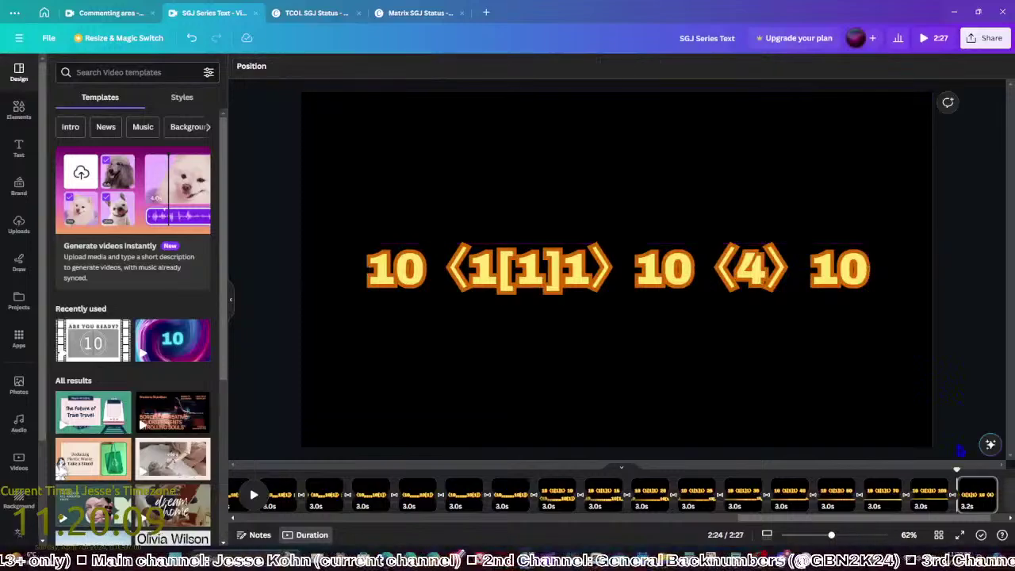
# Duplicate the 10〈1[1]1〉10〈4〉10 page and change the copy's 4 to 7
pyautogui.hotkey('ctrl', 'd')
pyautogui.click(929, 494)
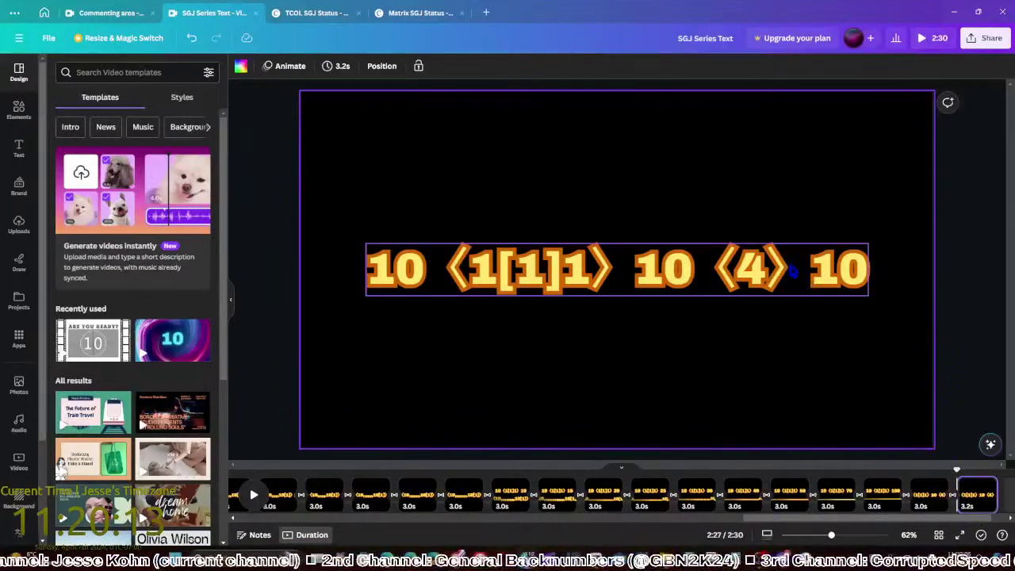
pyautogui.click(755, 276)
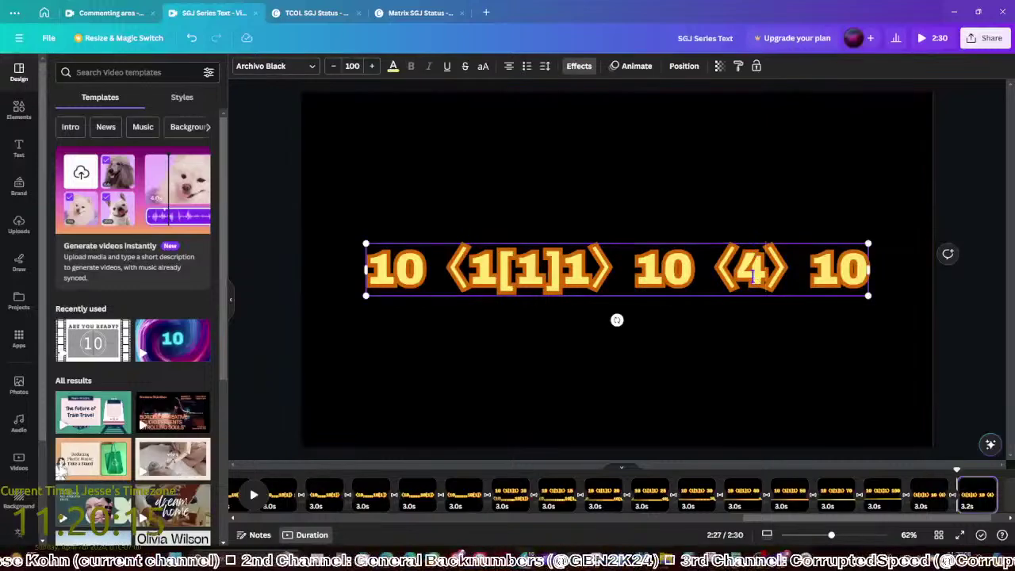
pyautogui.doubleClick(754, 276)
pyautogui.press('BackSpace')
pyautogui.write('7')
pyautogui.click(979, 388)
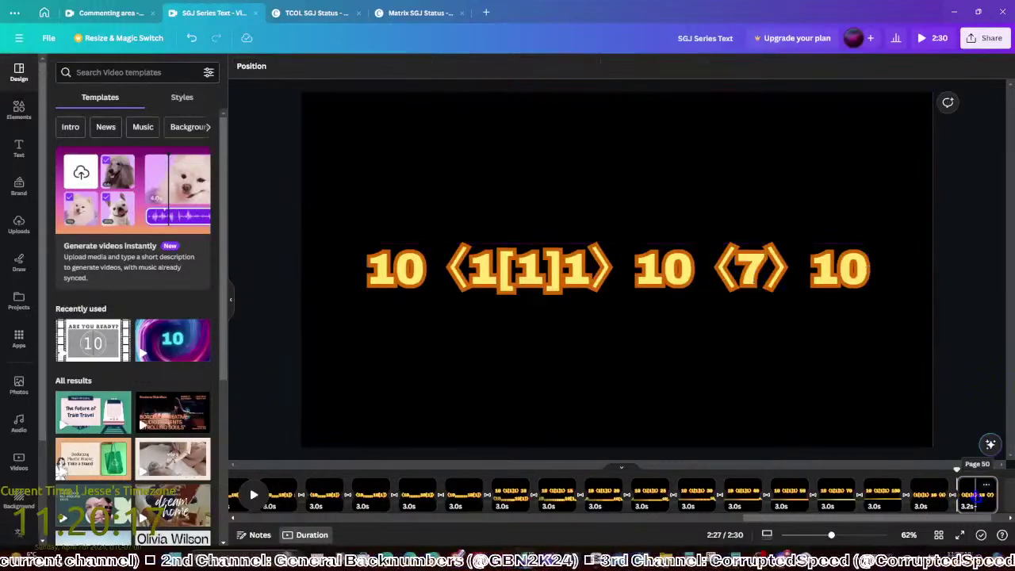
# Duplicate the 10〈1[1]1〉10〈7〉10 page and change the copy's 7 to 10
pyautogui.hotkey('ctrl', 'd')
pyautogui.write('10')
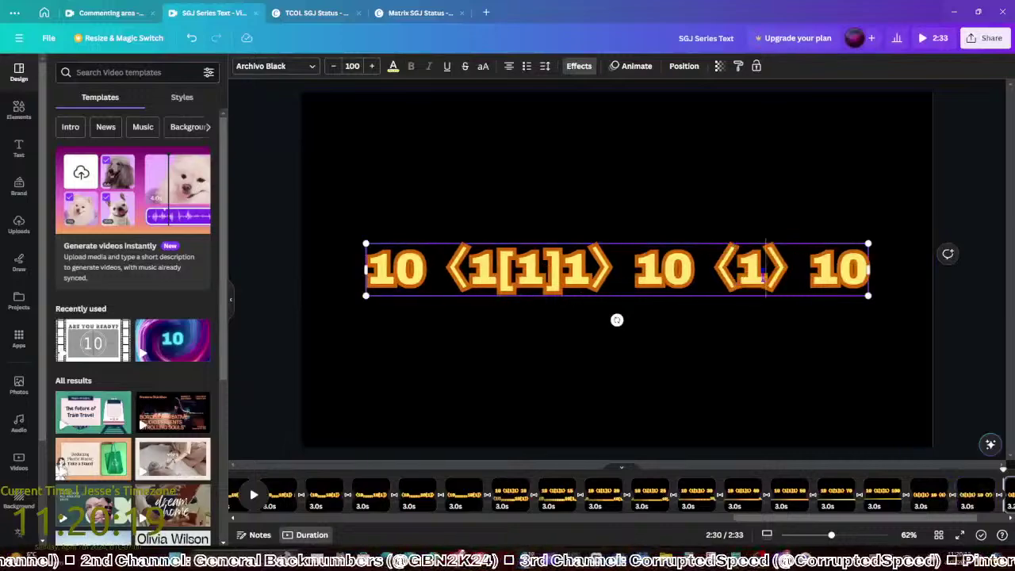
pyautogui.click(952, 469)
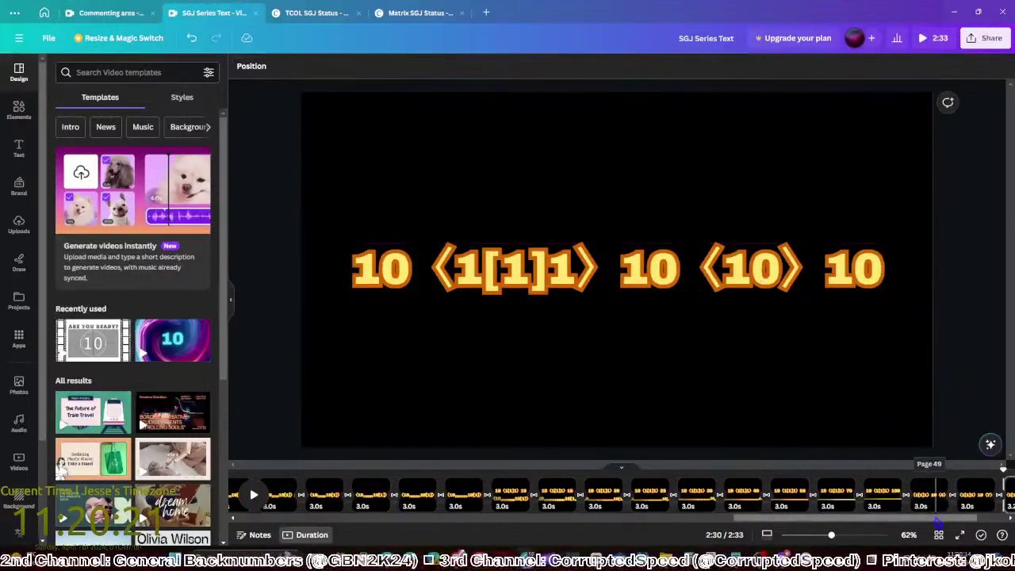
# Duplicate the 10〈1[1]1〉10〈10〉10 page and change the copy's second bracket to 〈100〉
pyautogui.click(937, 490)
pyautogui.hotkey('ctrl', 'd')
pyautogui.click(782, 278)
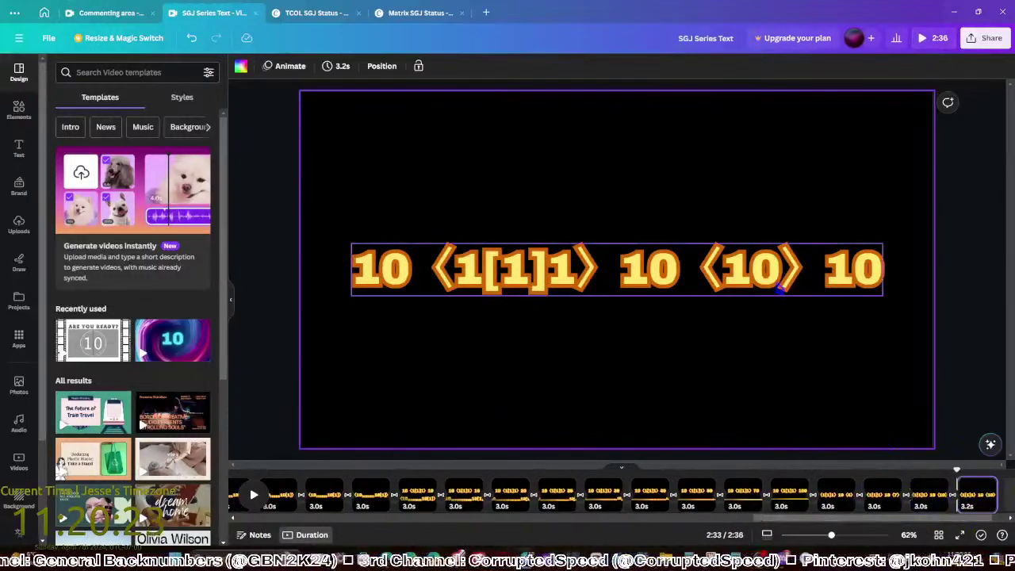
pyautogui.write('0')
pyautogui.click(896, 341)
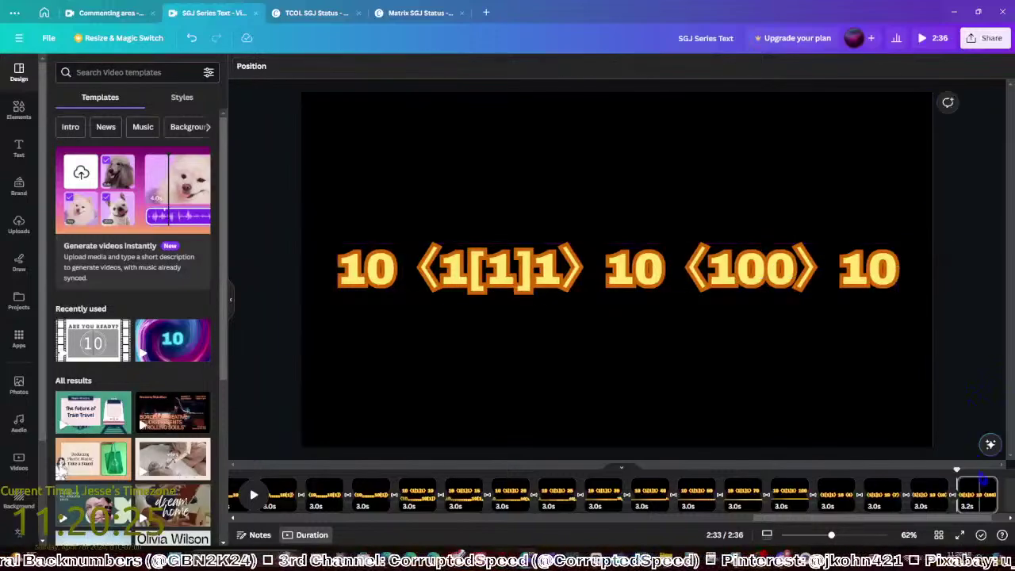
# Duplicate the 10〈1[1]1〉10〈100〉10 page and change the copy's second bracket to 〈10,1〉
pyautogui.click(868, 364)
pyautogui.click(796, 269)
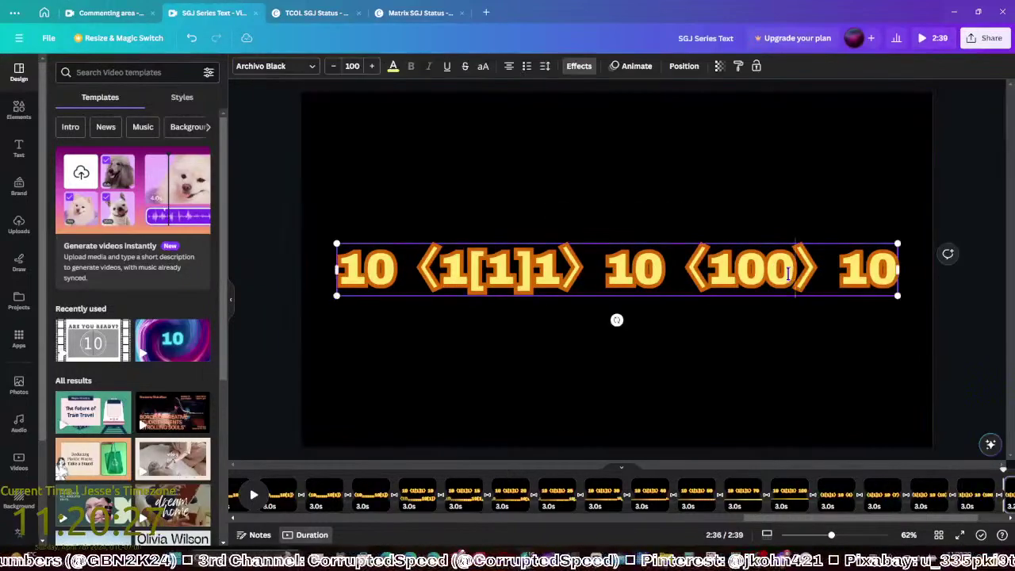
pyautogui.moveTo(795, 269); pyautogui.dragTo(768, 280)
pyautogui.write(',1')
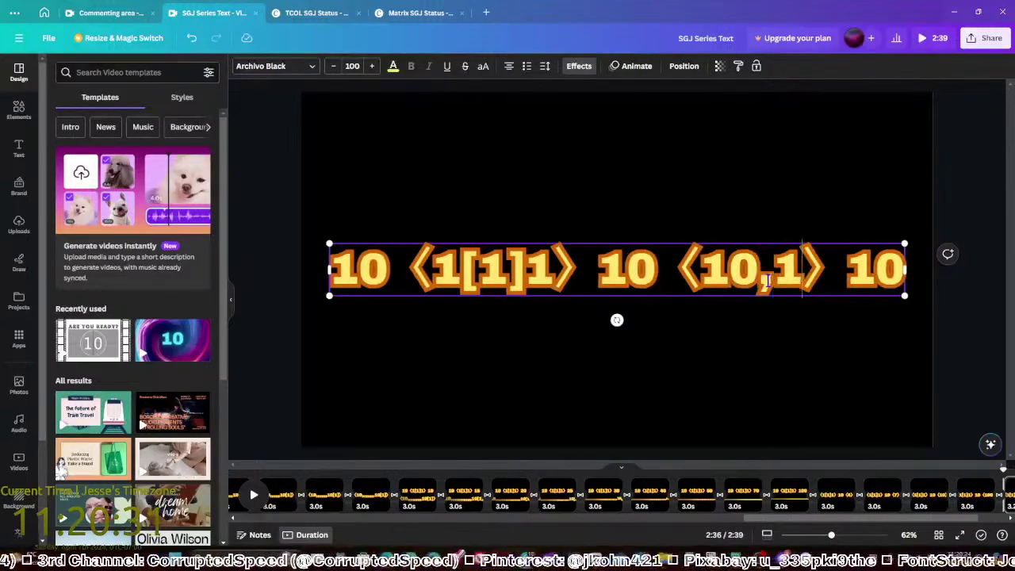
# Duplicate the 10〈1[1]1〉10〈10,1〉10 page and change the copy's second bracket to 〈10,2〉
pyautogui.click(929, 492)
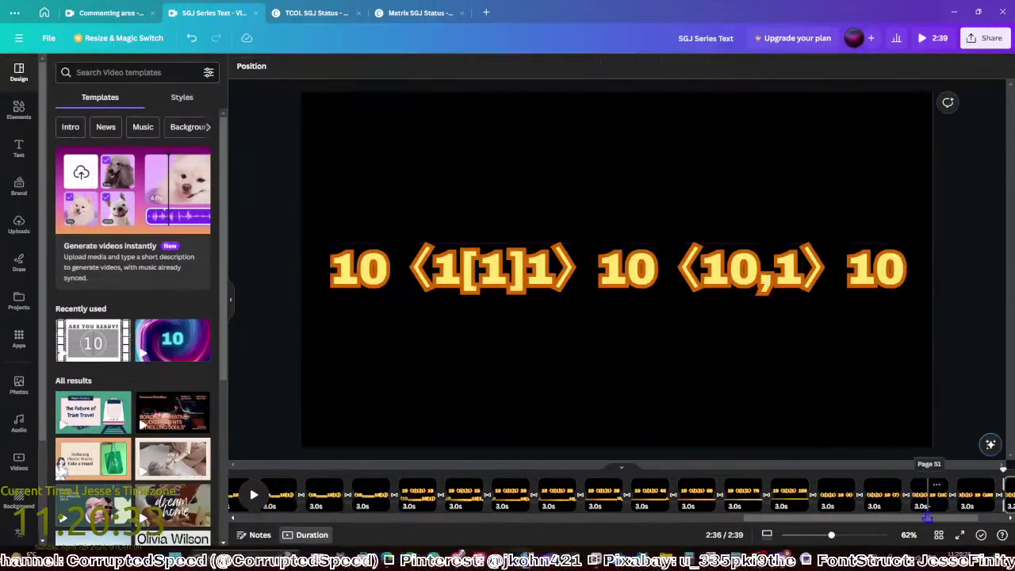
pyautogui.hotkey('ctrl', 'd')
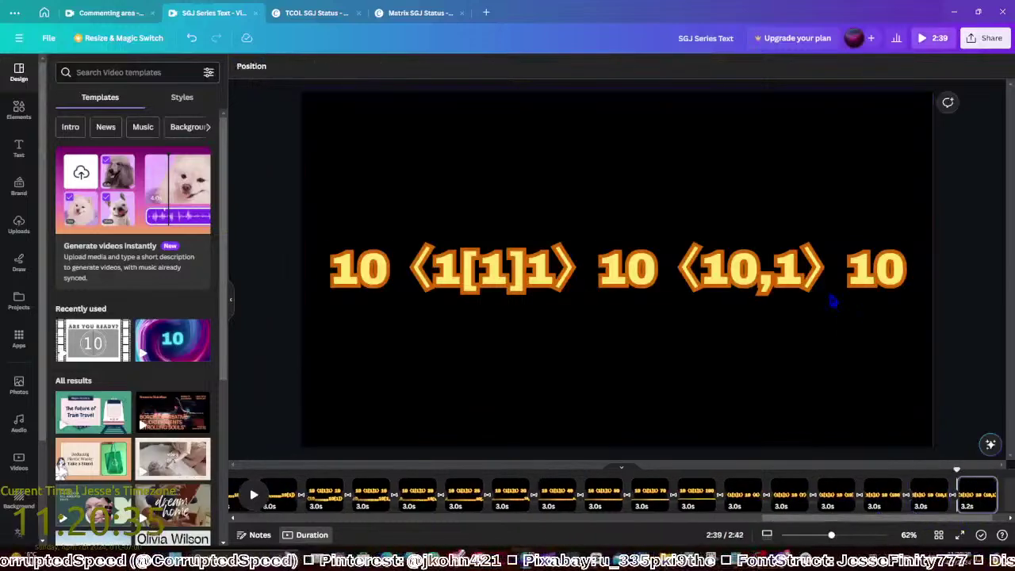
pyautogui.click(803, 271)
pyautogui.press('BackSpace')
pyautogui.write('2')
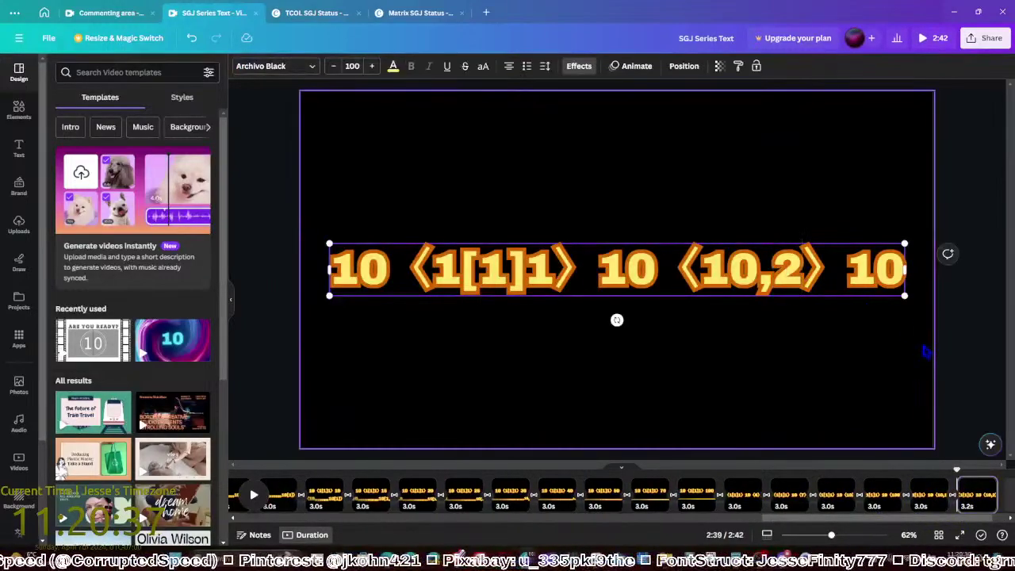
pyautogui.click(943, 371)
# Duplicate the 10〈1[1]1〉10〈10,2〉10 page and change the copy's second bracket to 〈10,5〉
pyautogui.hotkey('ctrl', 'd')
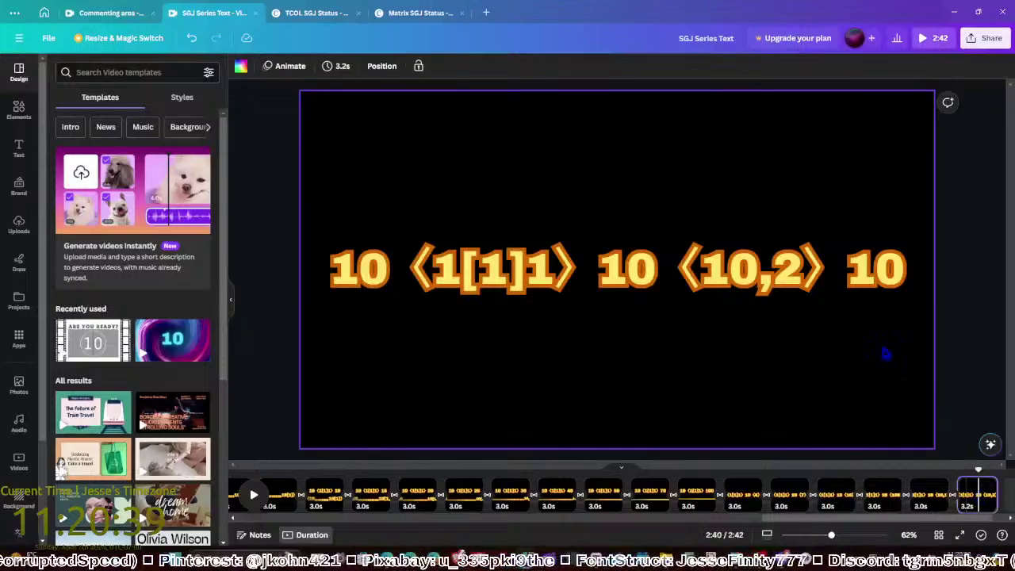
pyautogui.click(802, 269)
pyautogui.doubleClick(797, 266)
pyautogui.write('5')
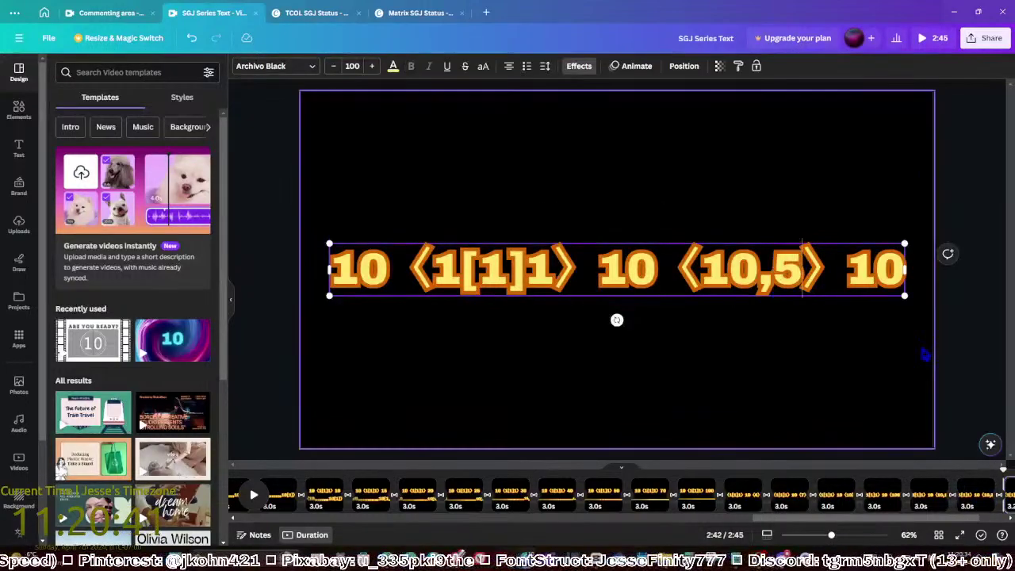
pyautogui.click(927, 355)
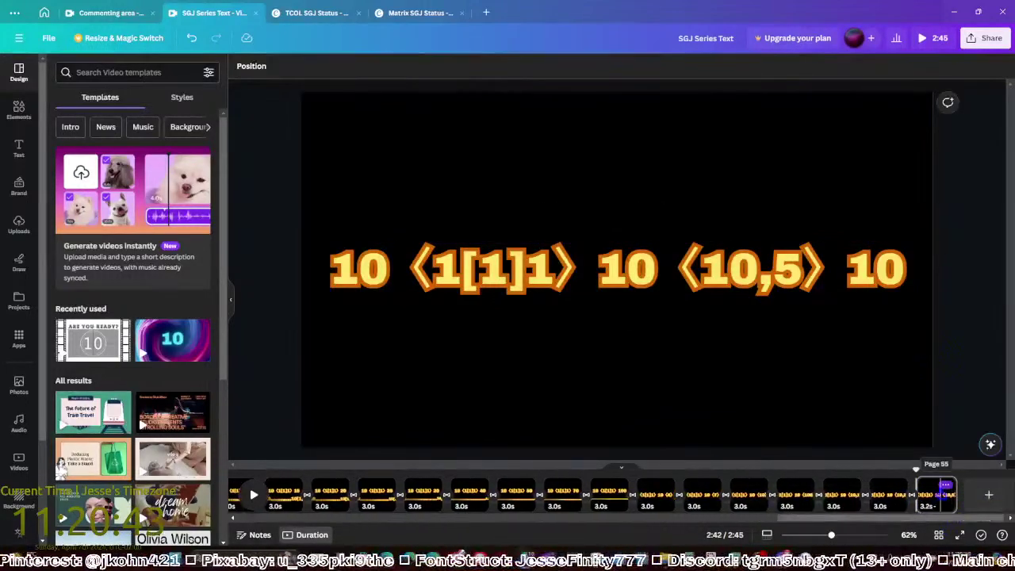
# Duplicate the 10〈1[1]1〉10〈10,5〉10 page and change the copy's second bracket to 〈10,10〉
pyautogui.click(947, 484)
pyautogui.hotkey('ctrl', 'd')
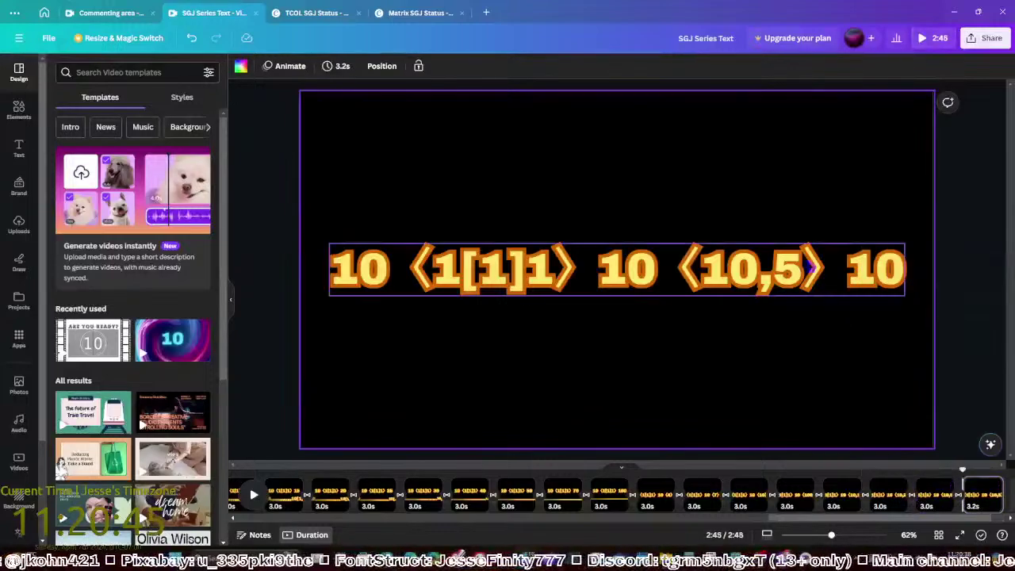
pyautogui.click(797, 270)
pyautogui.click(803, 268)
pyautogui.press('BackSpace')
pyautogui.write('10')
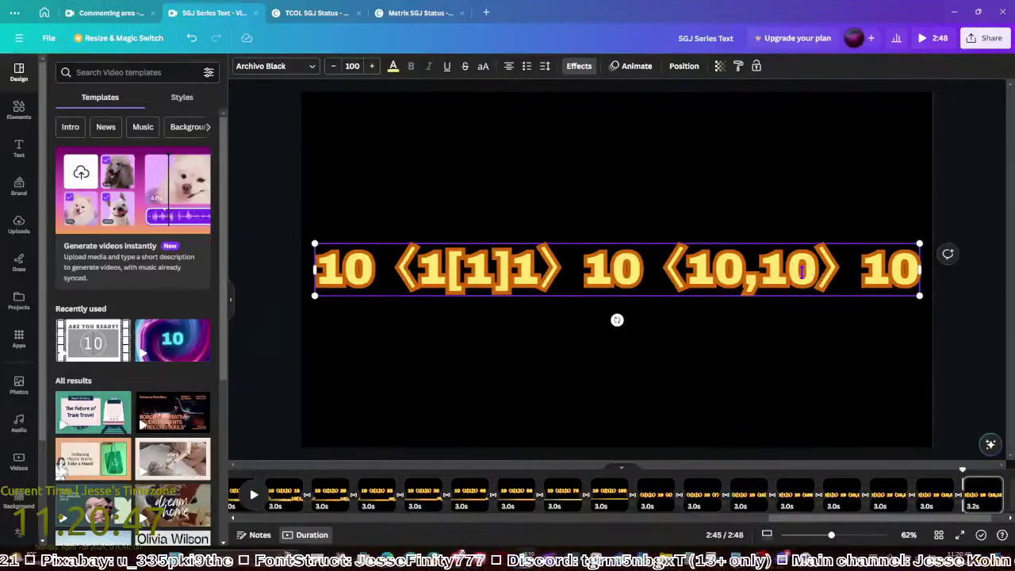
pyautogui.click(953, 369)
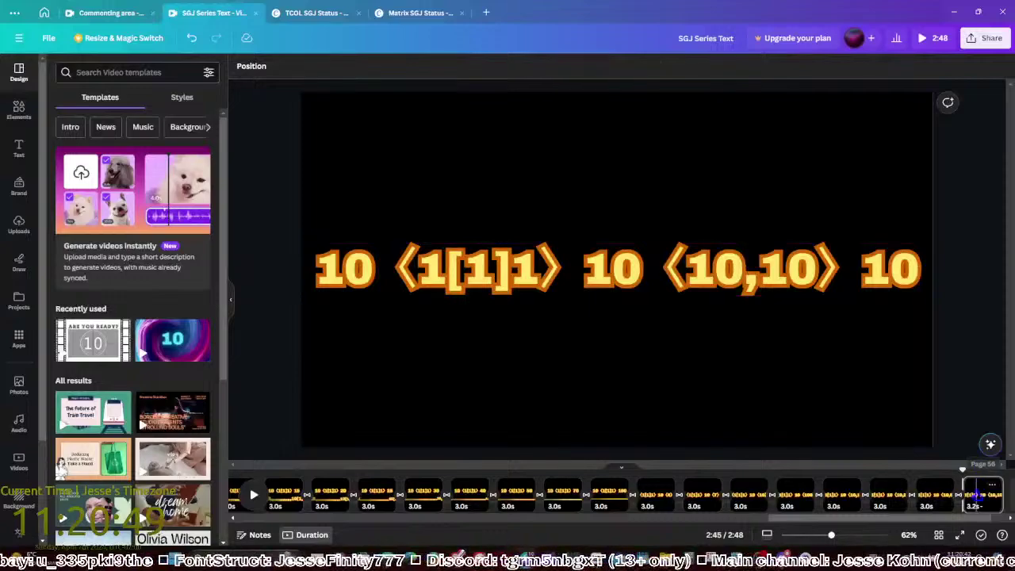
# Duplicate the 10〈1[1]1〉10〈10,10〉10 page and add a comma in the copy so its second bracket reads 〈10,,10〉
pyautogui.hotkey('ctrl', 'd')
pyautogui.click(766, 270)
pyautogui.write(',')
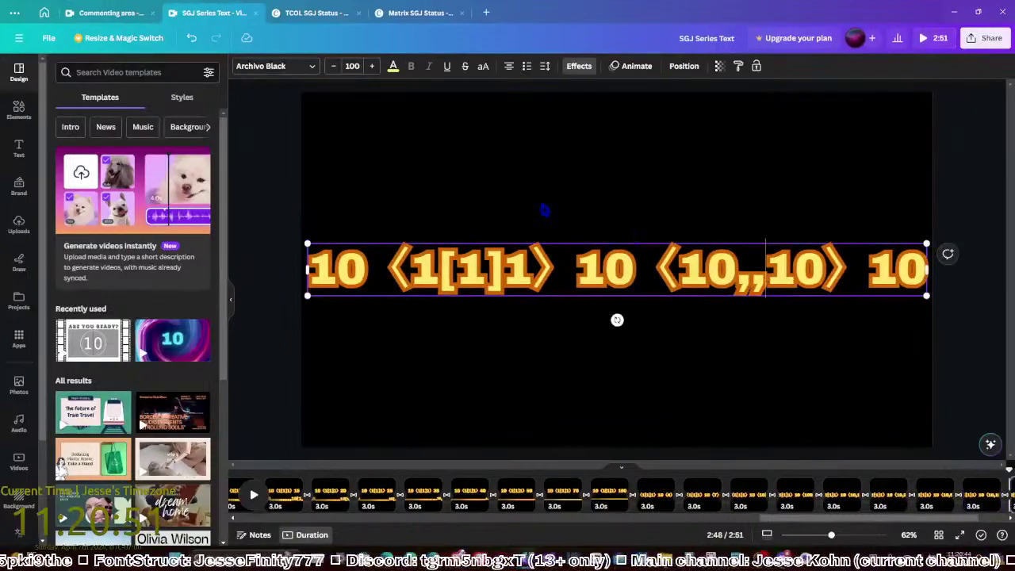
pyautogui.click(773, 381)
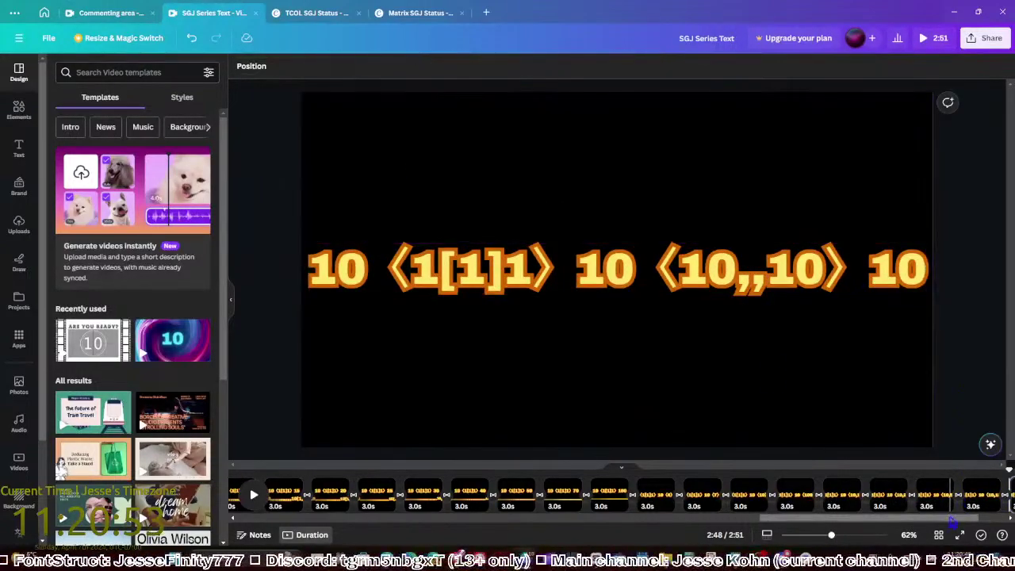
# Duplicate the 10〈1[1]1〉10〈10,,10〉10 page and add a comma in the copy so its second bracket reads 〈10,,,10〉
pyautogui.moveTo(952, 521); pyautogui.dragTo(994, 519)
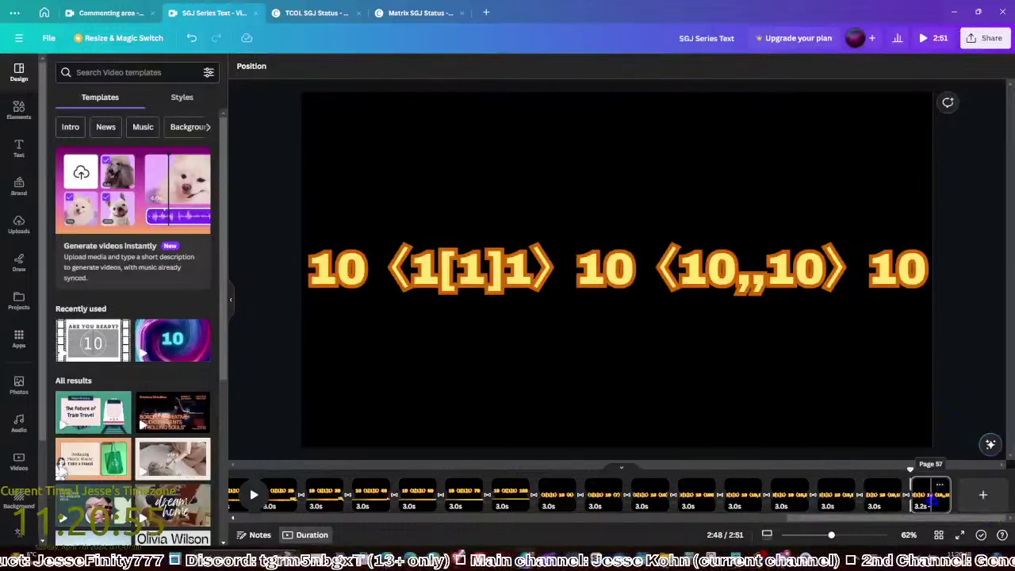
pyautogui.hotkey('ctrl', 'd')
pyautogui.click(617, 286)
pyautogui.write(',')
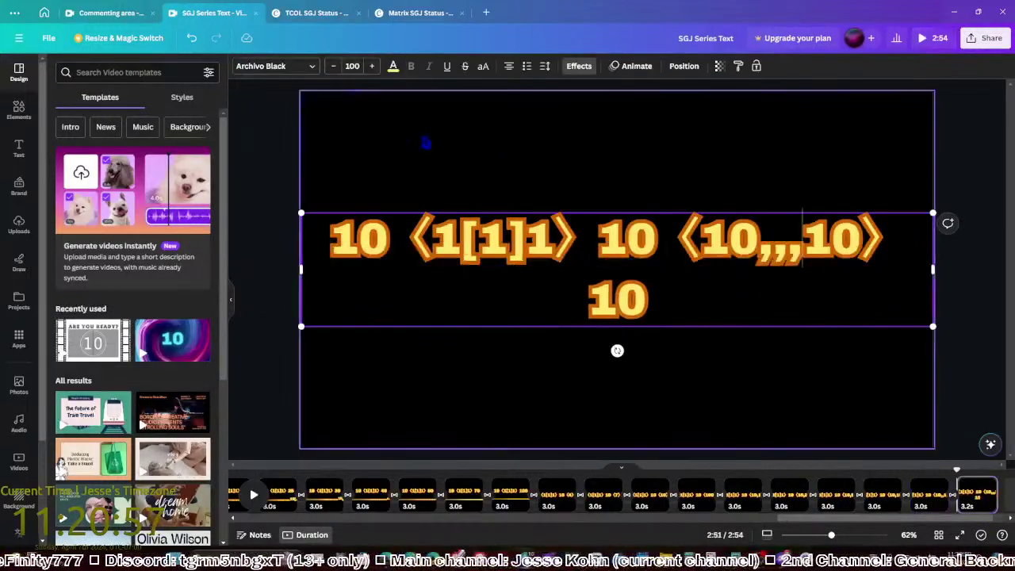
# Reduce the font size of the 10〈1[1]1〉10〈10,,,10〉10 text to 95 so it fits on one line
pyautogui.click(334, 66)
pyautogui.click(333, 66)
pyautogui.click(334, 66)
pyautogui.click(333, 65)
pyautogui.click(333, 66)
pyautogui.click(333, 65)
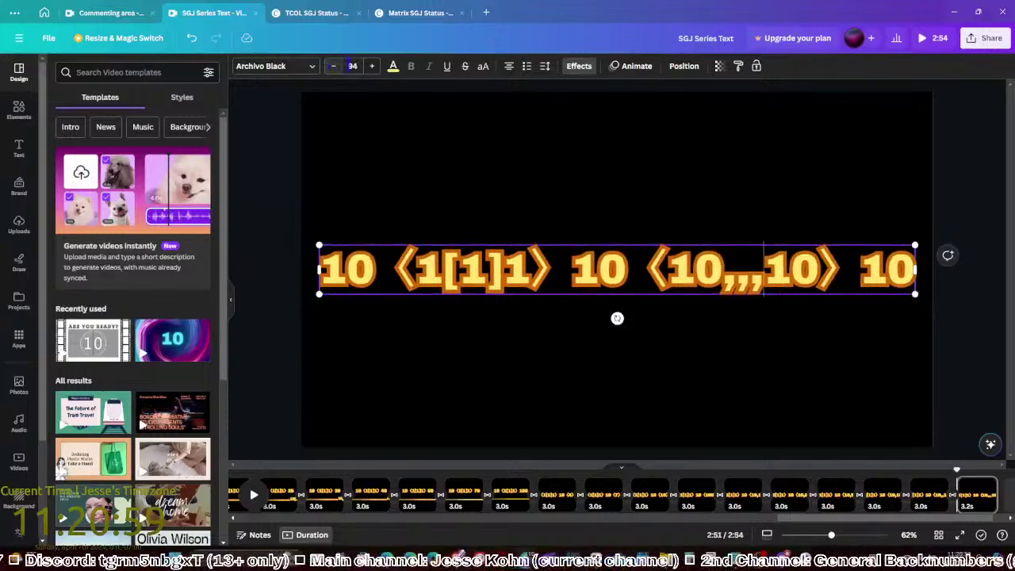
pyautogui.click(896, 345)
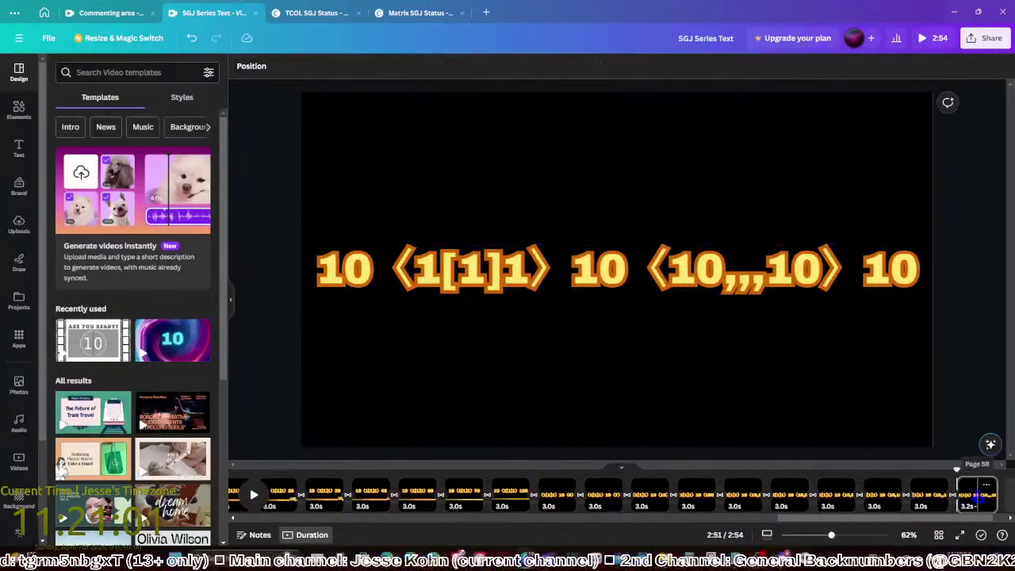
# Duplicate the 10〈1[1]1〉10〈10,,,10〉10 page and replace the copy's commas and following 10 with [1], giving 〈10[1]〉
pyautogui.hotkey('ctrl', 'd')
pyautogui.click(754, 274)
pyautogui.click(742, 272)
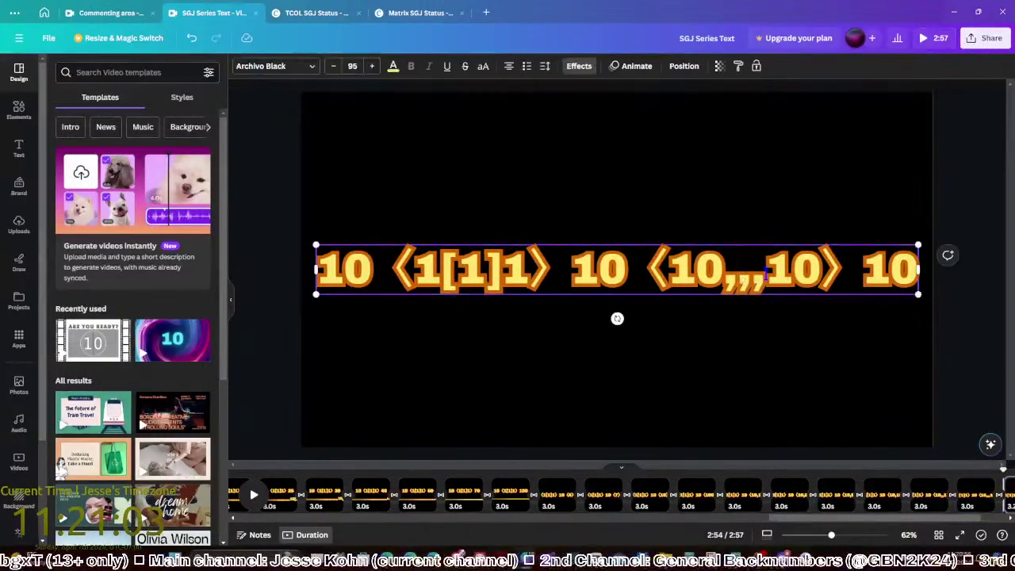
pyautogui.moveTo(822, 274); pyautogui.dragTo(726, 270)
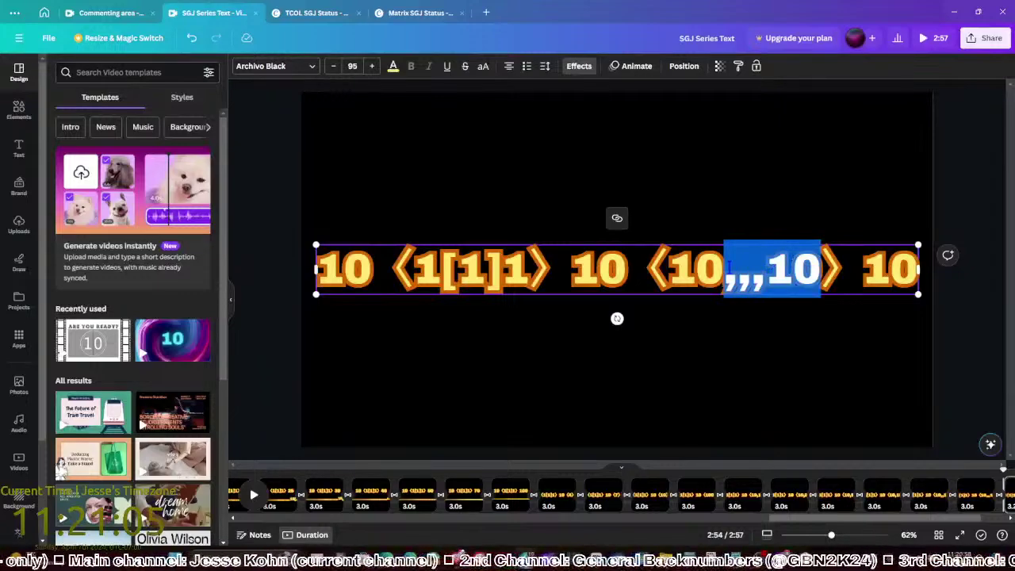
pyautogui.write('[1]')
pyautogui.click(813, 329)
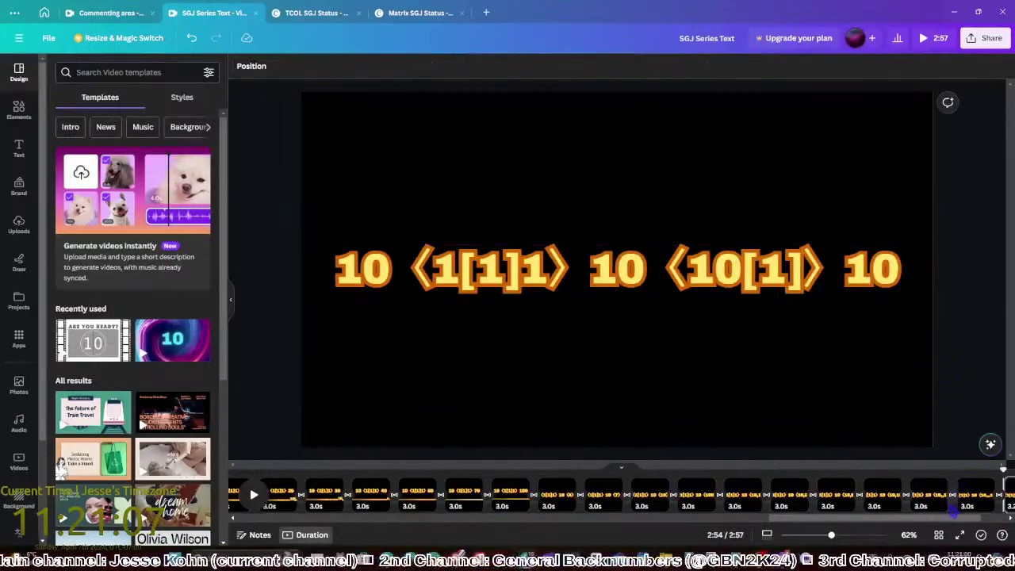
# Change the second bracket on the last page from 〈10[1]〉 to 〈1[1]〉 and select that page in the timeline
pyautogui.hscroll(3, 946, 499)
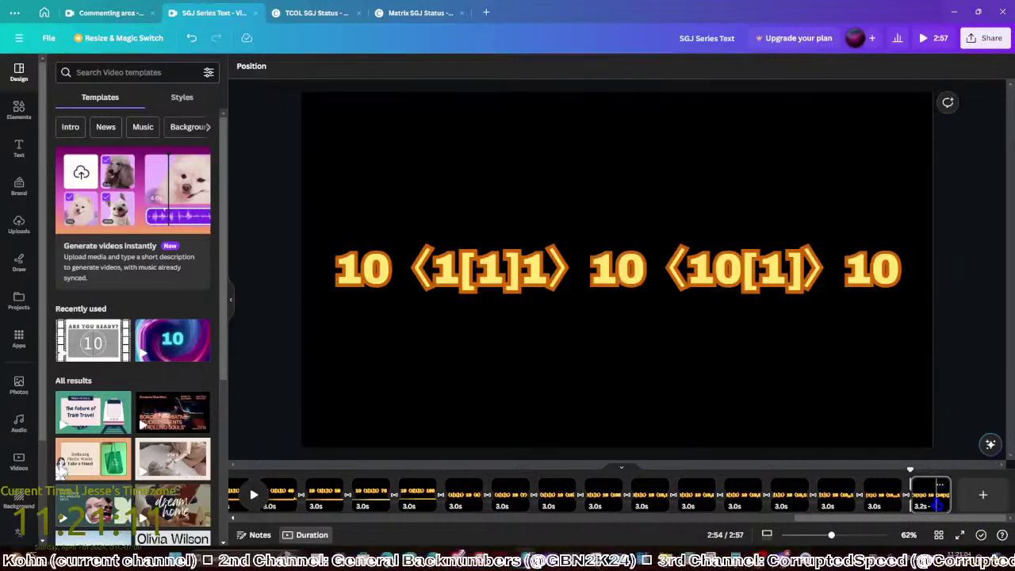
pyautogui.click(744, 289)
pyautogui.click(742, 289)
pyautogui.press('BackSpace')
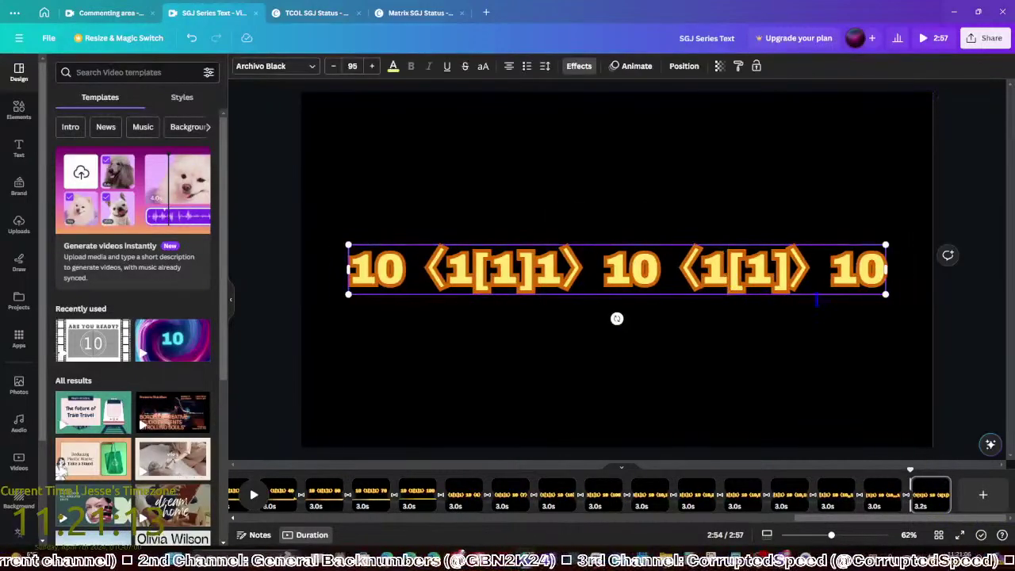
pyautogui.click(969, 395)
pyautogui.click(927, 490)
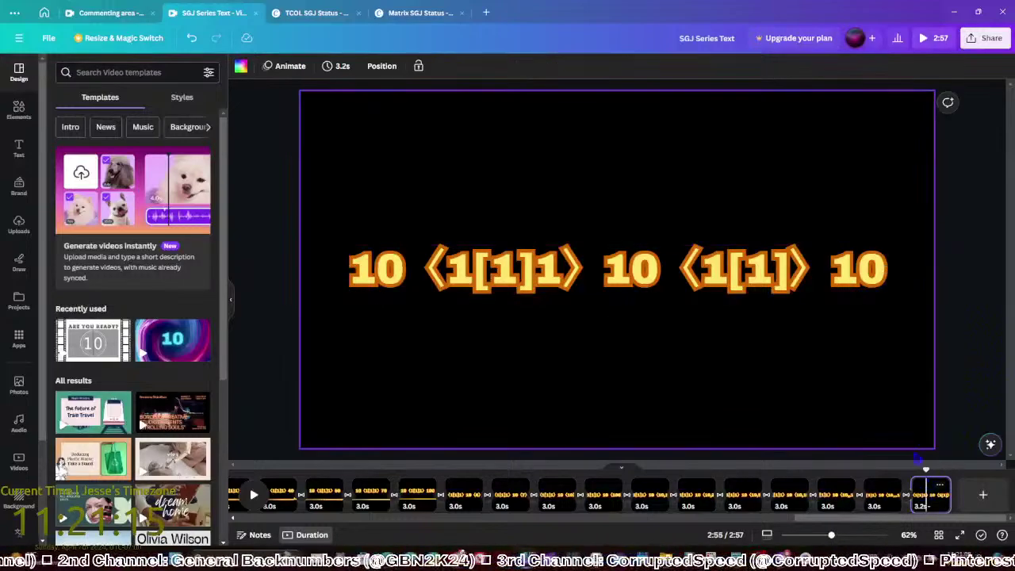
# Append 〈4〉 10 to the 10〈1[1]1〉10〈1[1]〉10 text on the last page and reduce its font size to 83 so it fits on one line
pyautogui.click(871, 287)
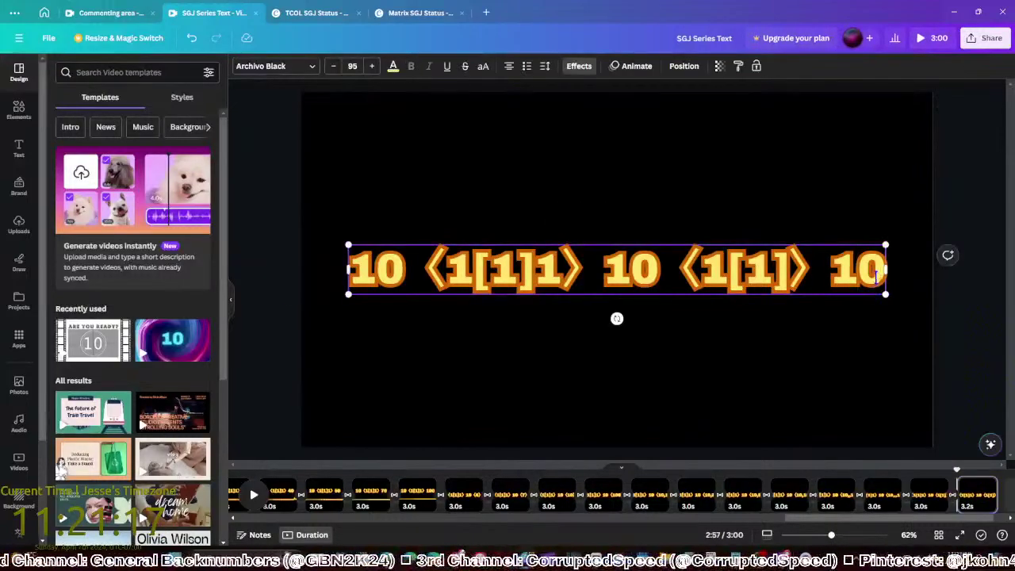
pyautogui.write('〈〉')
pyautogui.write('10 ⟨')
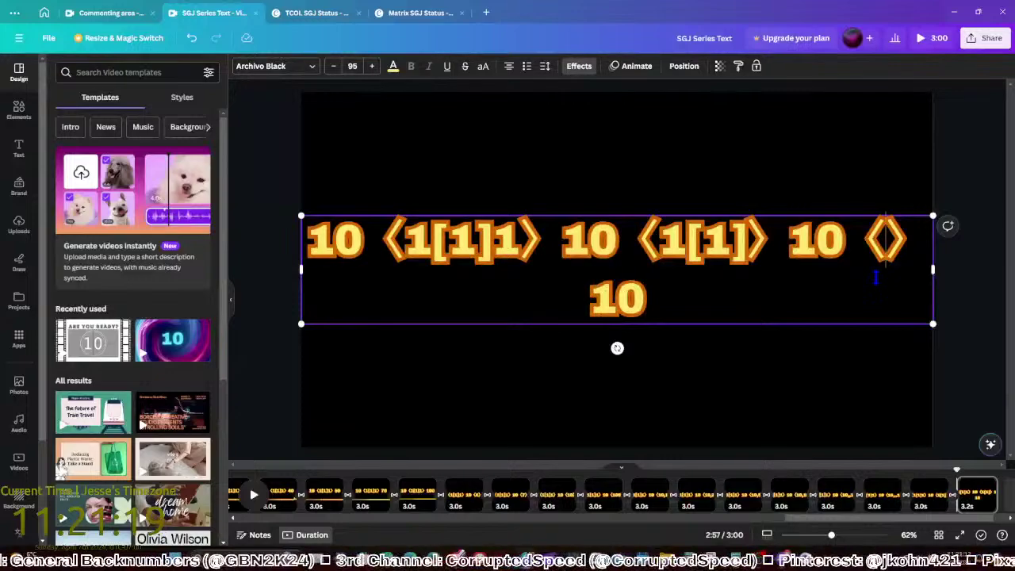
pyautogui.write('4')
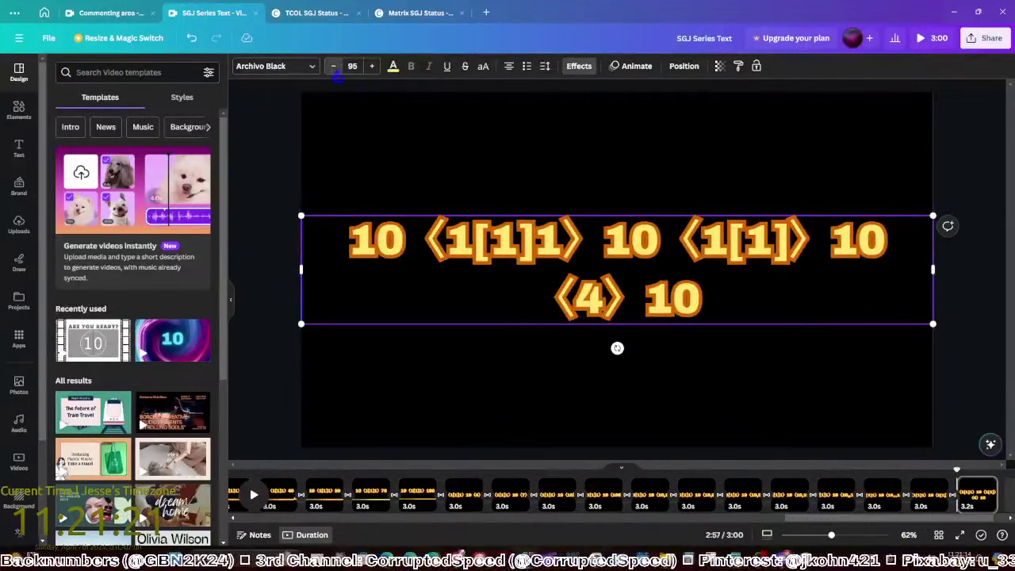
pyautogui.click(334, 68)
pyautogui.click(334, 67)
pyautogui.click(334, 68)
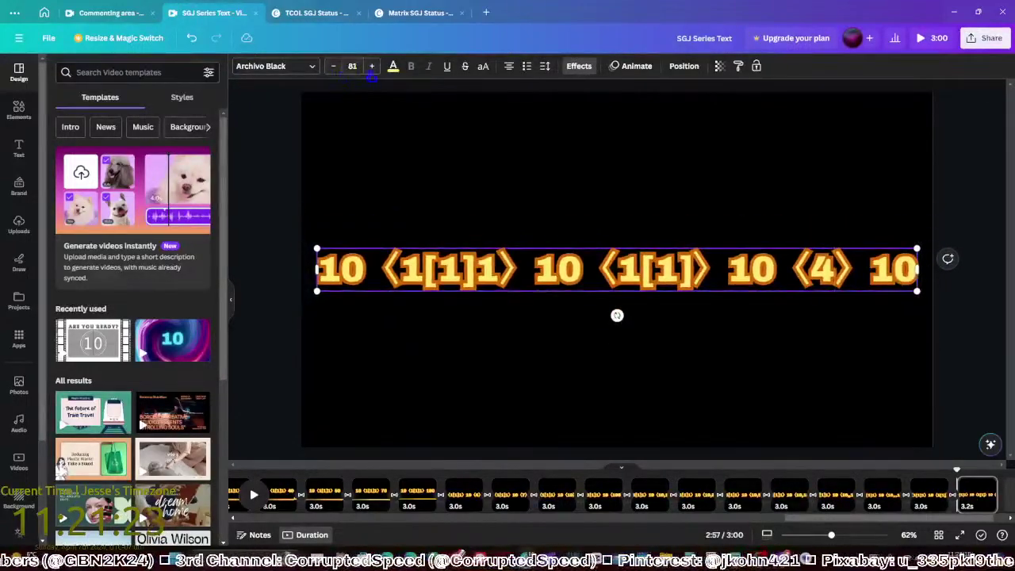
pyautogui.click(986, 374)
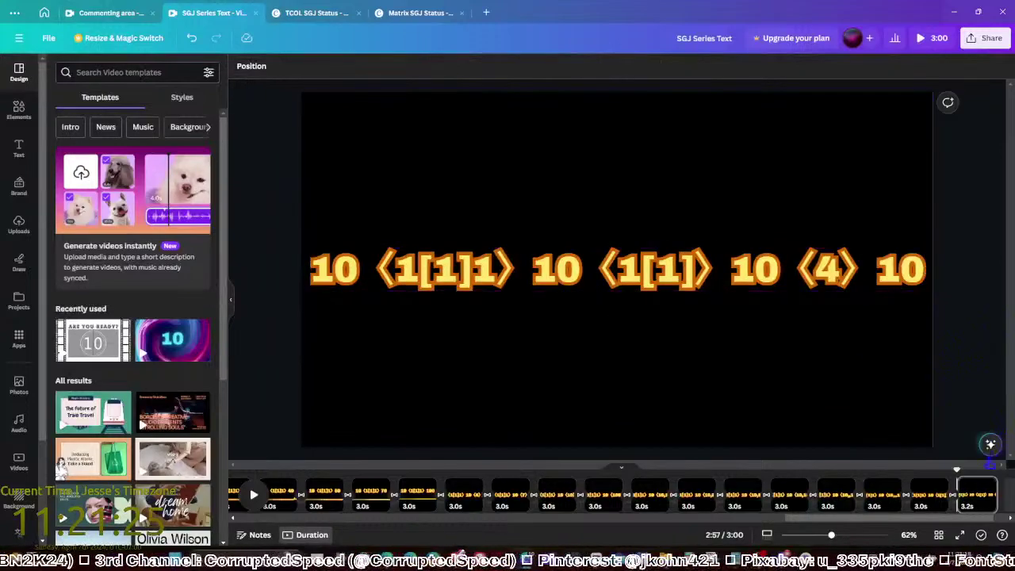
# Duplicate the 〈4〉 page, try 〈7〉 in the copy's third bracket, and undo that text change
pyautogui.hotkey('ctrl', 'd')
pyautogui.click(833, 274)
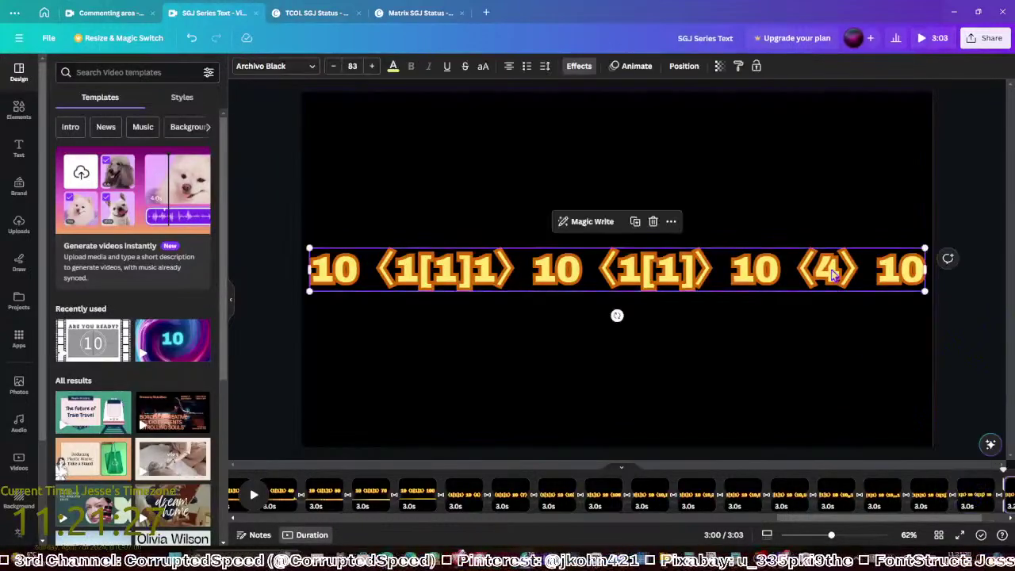
pyautogui.doubleClick(833, 274)
pyautogui.write('7')
pyautogui.click(996, 386)
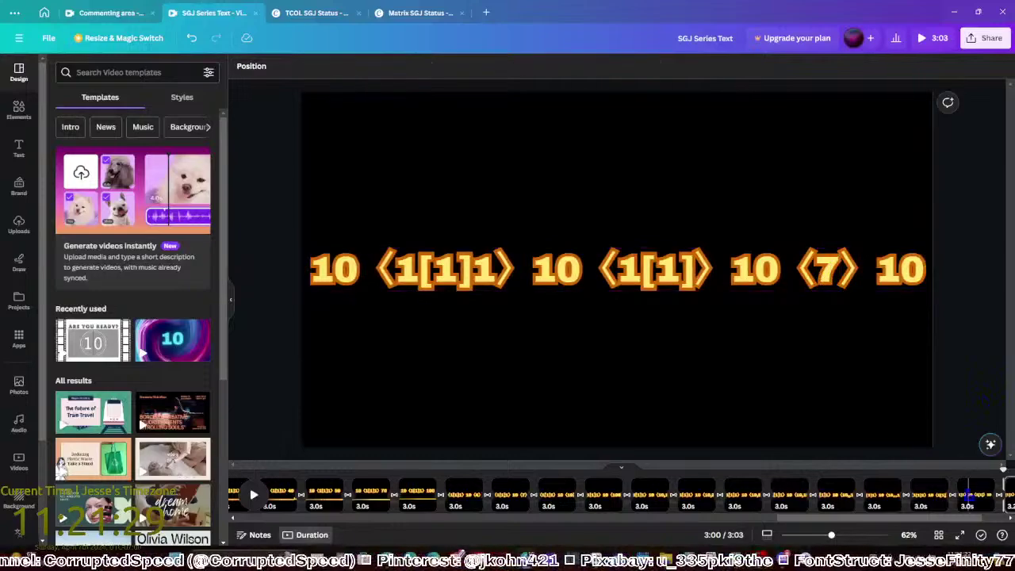
pyautogui.hotkey('ctrl', 'z')
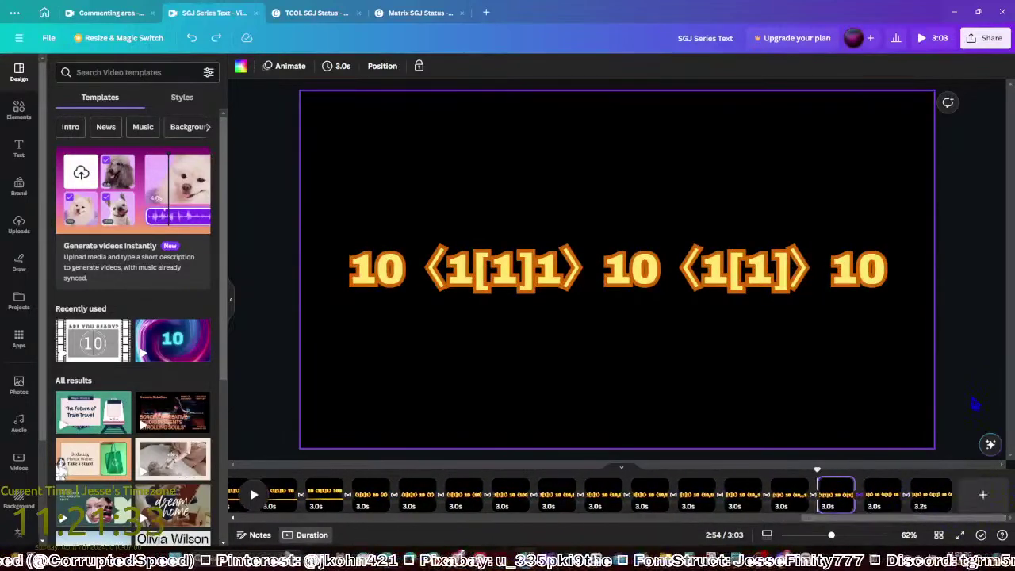
pyautogui.hotkey('ctrl', 'z')
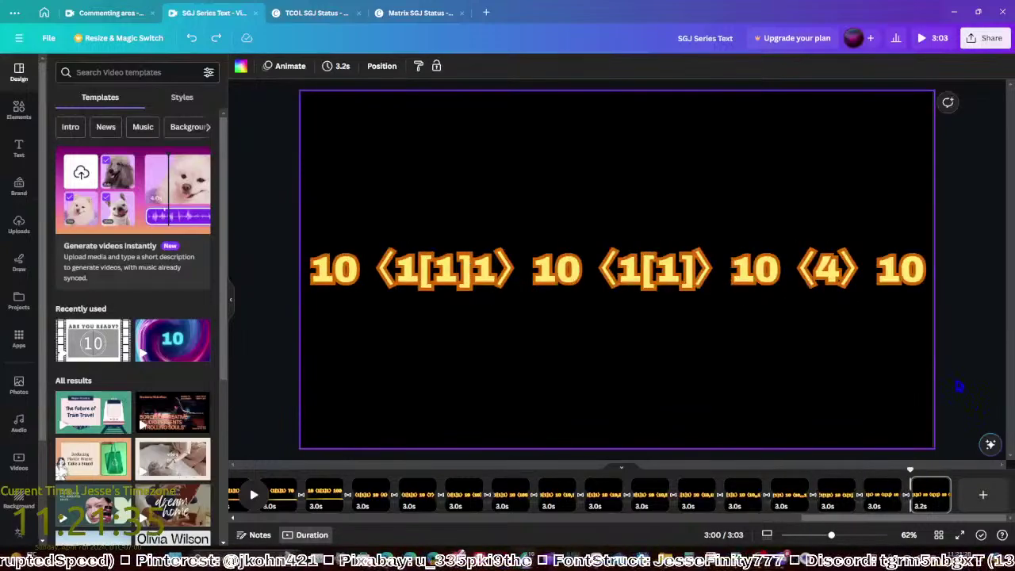
# Replace the 4 in the last page's third bracket with 7 and duplicate that page
pyautogui.click(827, 270)
pyautogui.doubleClick(827, 270)
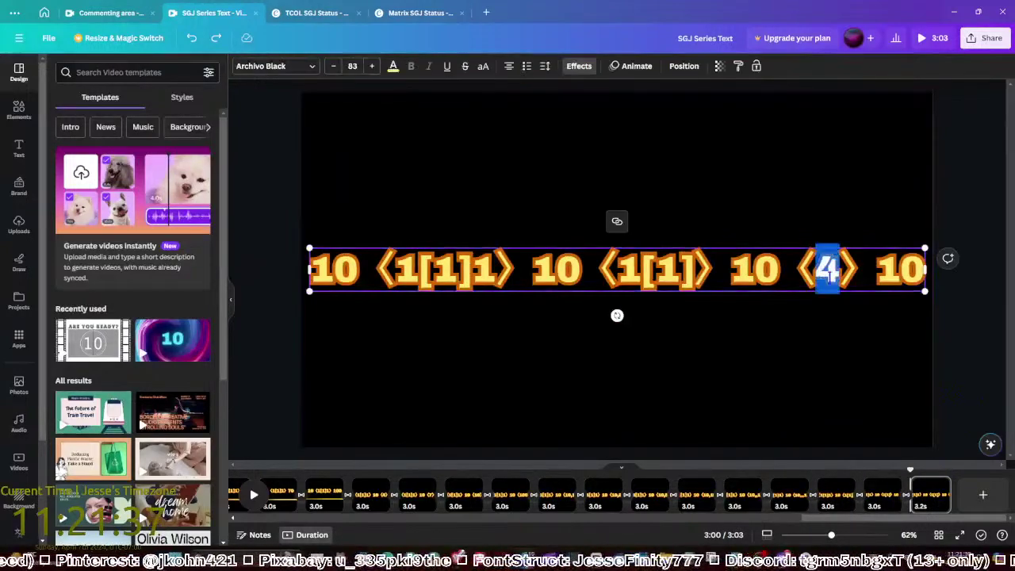
pyautogui.write('7')
pyautogui.press('Escape')
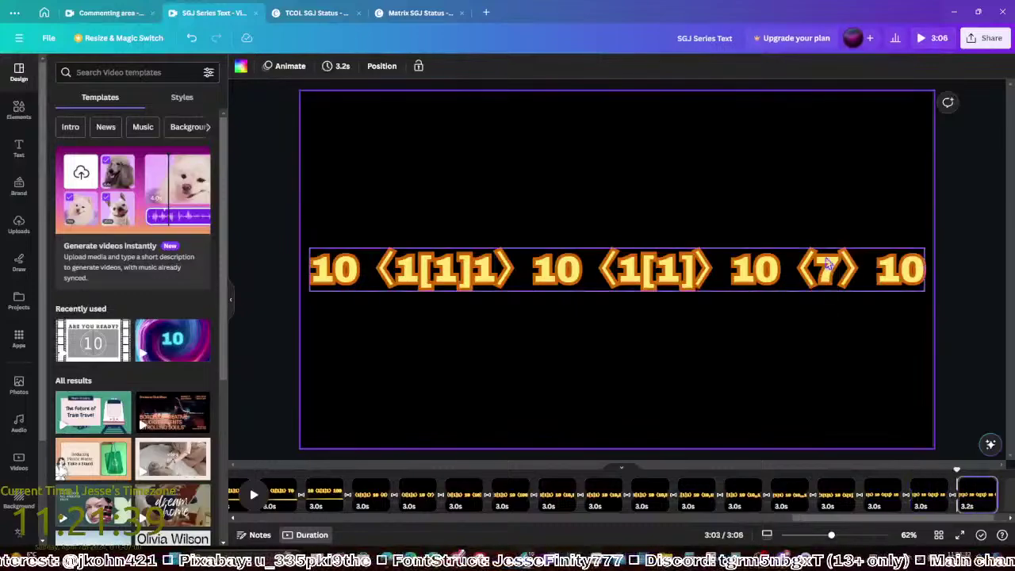
# Change the third bracket on the duplicated page to 〈10〉 and reduce the text's font size to 81 to keep one line
pyautogui.click(827, 266)
pyautogui.tripleClick(832, 268)
pyautogui.click(833, 268)
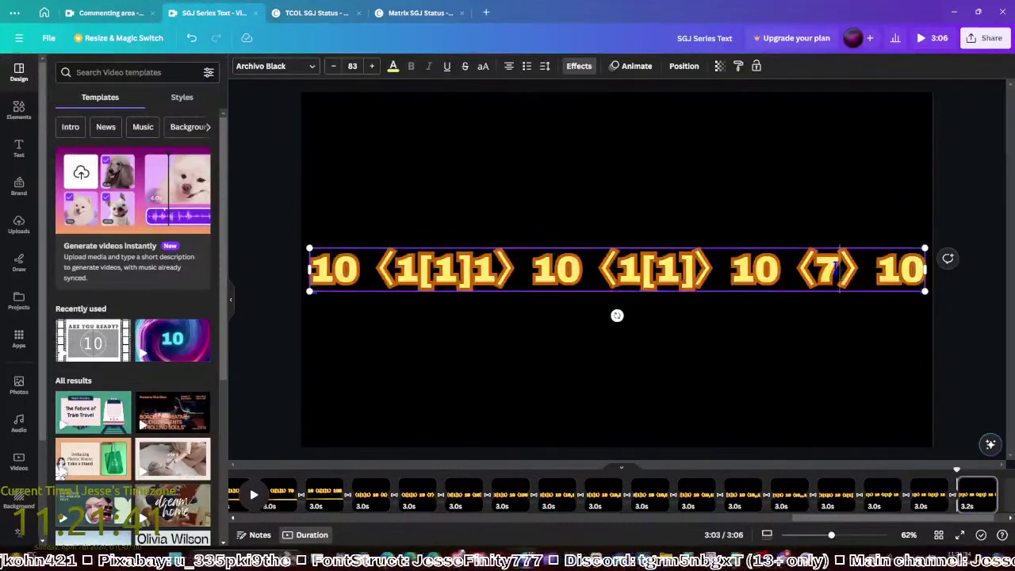
pyautogui.press('BackSpace')
pyautogui.write('10')
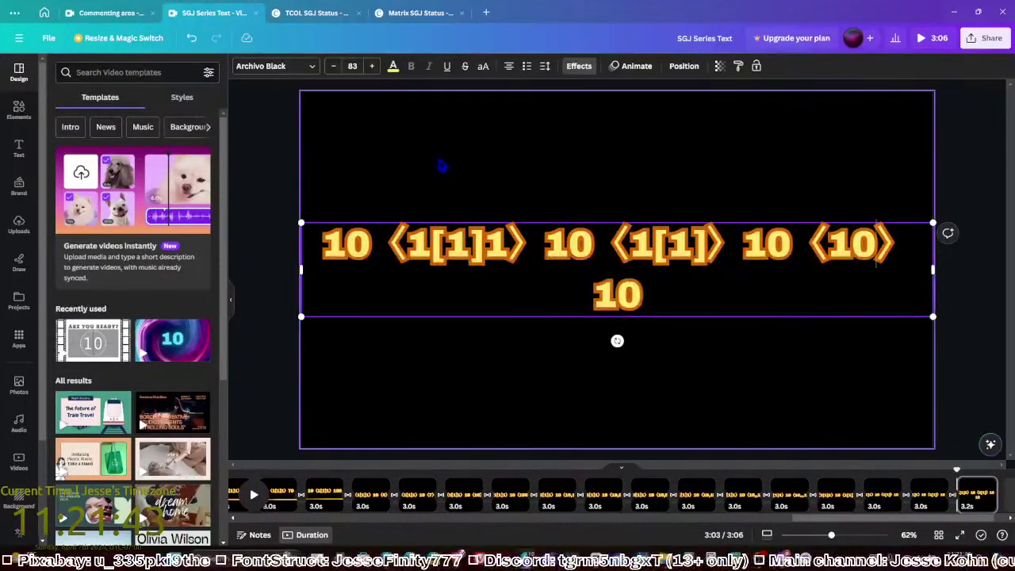
pyautogui.click(333, 66)
pyautogui.click(333, 65)
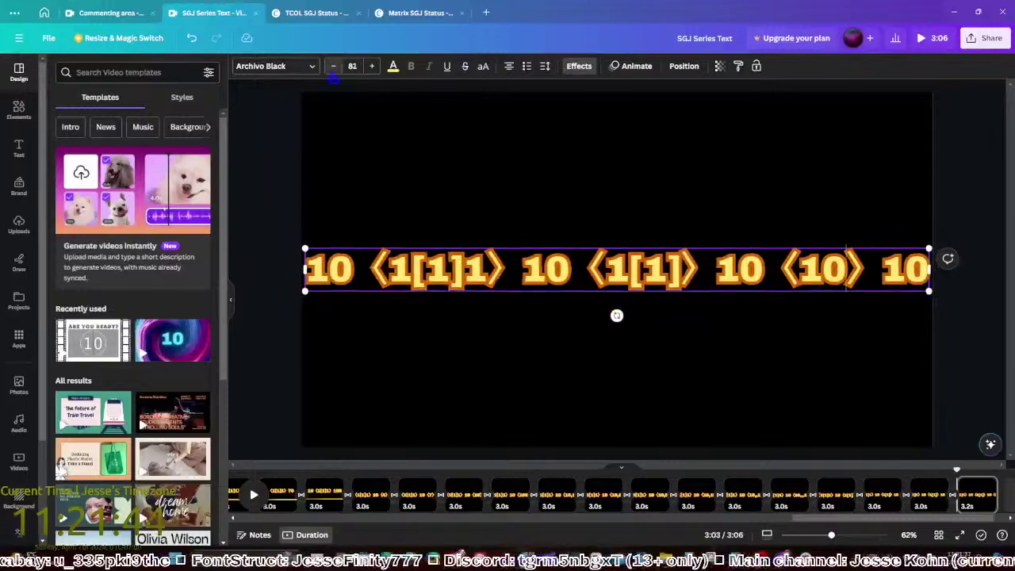
pyautogui.click(352, 119)
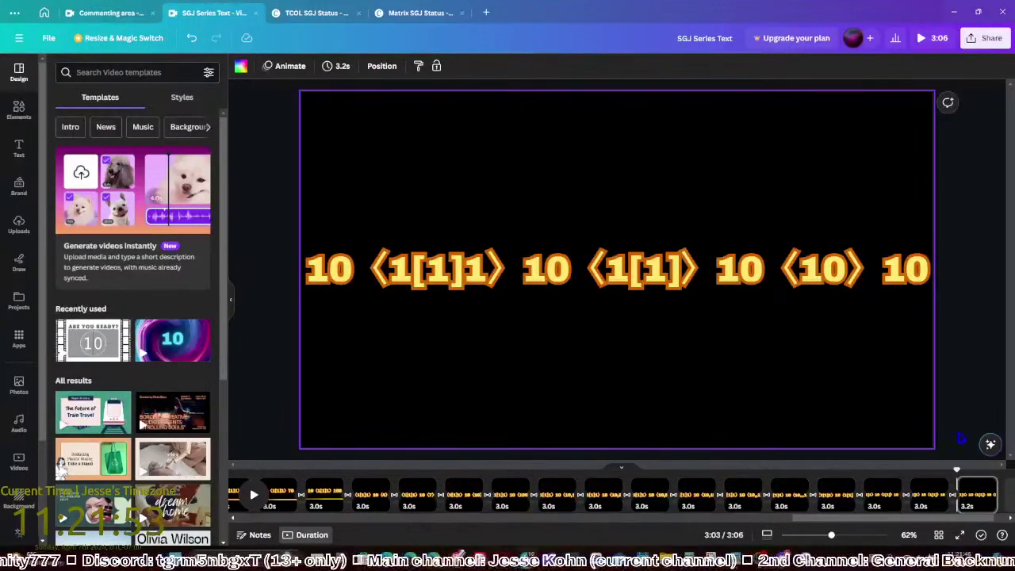
# Duplicate the 10〈1[1]1〉10〈1[1]〉10〈10〉10 page and extend the copy's third bracket to 〈10,10〉
pyautogui.hotkey('ctrl', 'd')
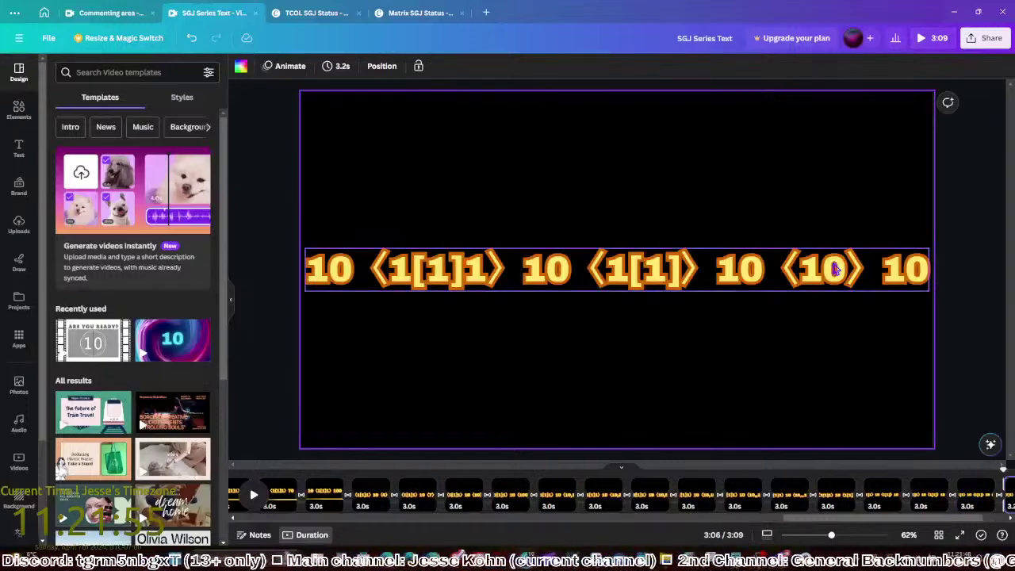
pyautogui.click(835, 270)
pyautogui.doubleClick(835, 270)
pyautogui.click(834, 274)
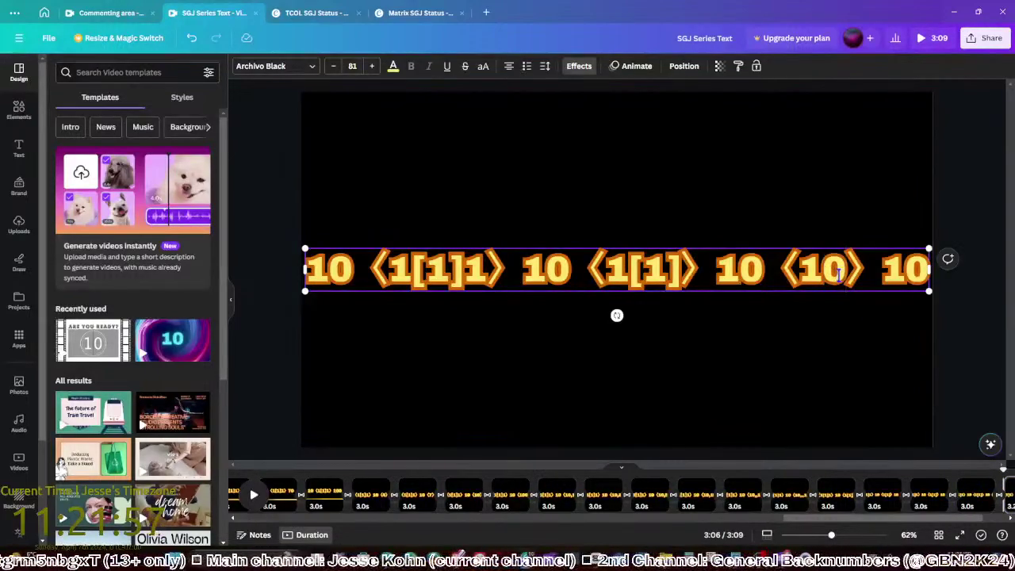
pyautogui.write(',10')
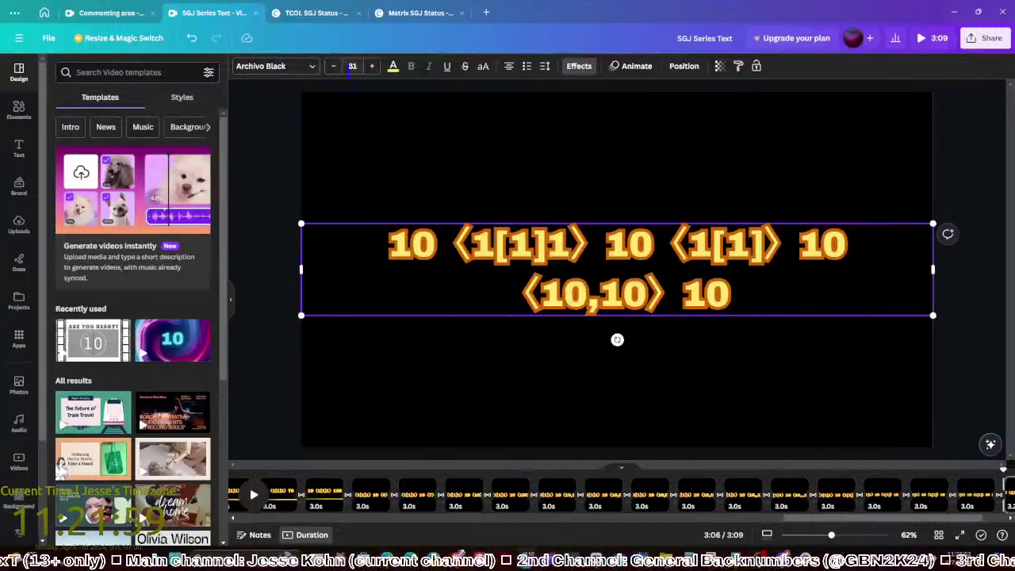
# Reduce the font size of the 10〈1[1]1〉10〈1[1]〉10〈10,10〉10 text to 73 so it fits on one line
pyautogui.click(334, 69)
pyautogui.click(334, 68)
pyautogui.click(334, 69)
pyautogui.click(334, 69)
pyautogui.click(334, 68)
pyautogui.click(334, 68)
pyautogui.click(334, 68)
pyautogui.click(334, 69)
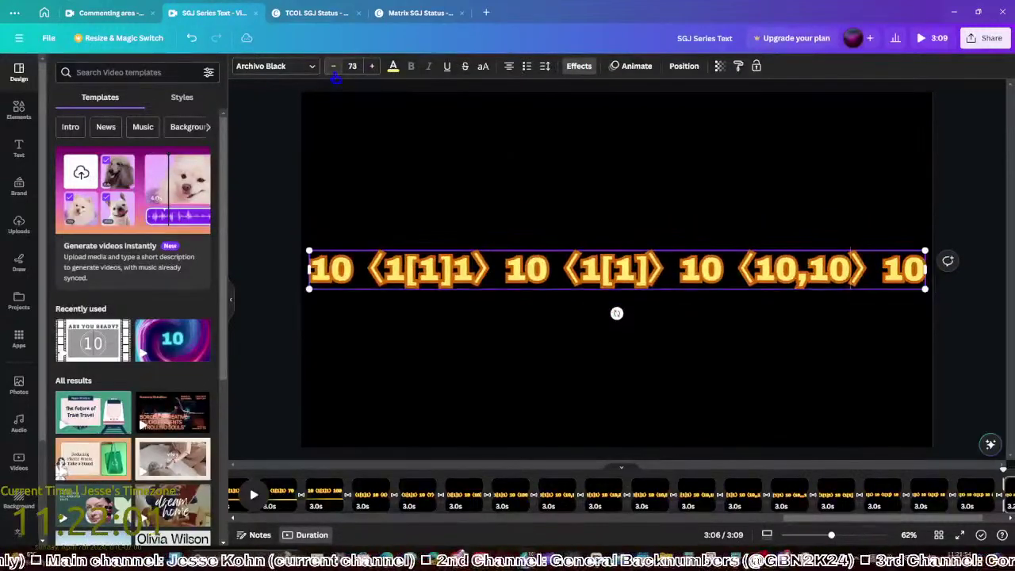
pyautogui.click(961, 406)
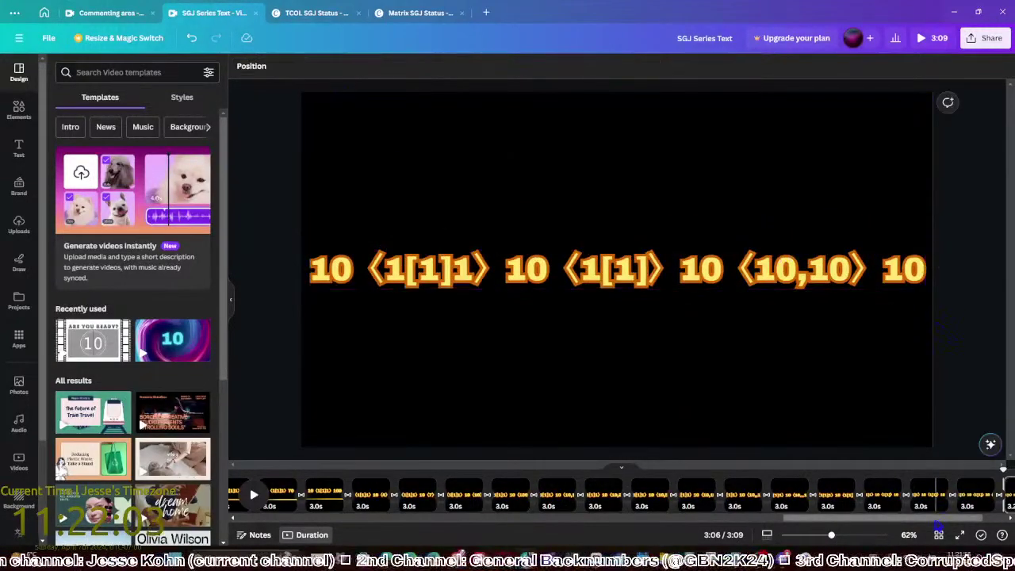
# Duplicate the 〈10,10〉 page and add a comma in the copy so its third bracket reads 〈10,,10〉
pyautogui.click(936, 494)
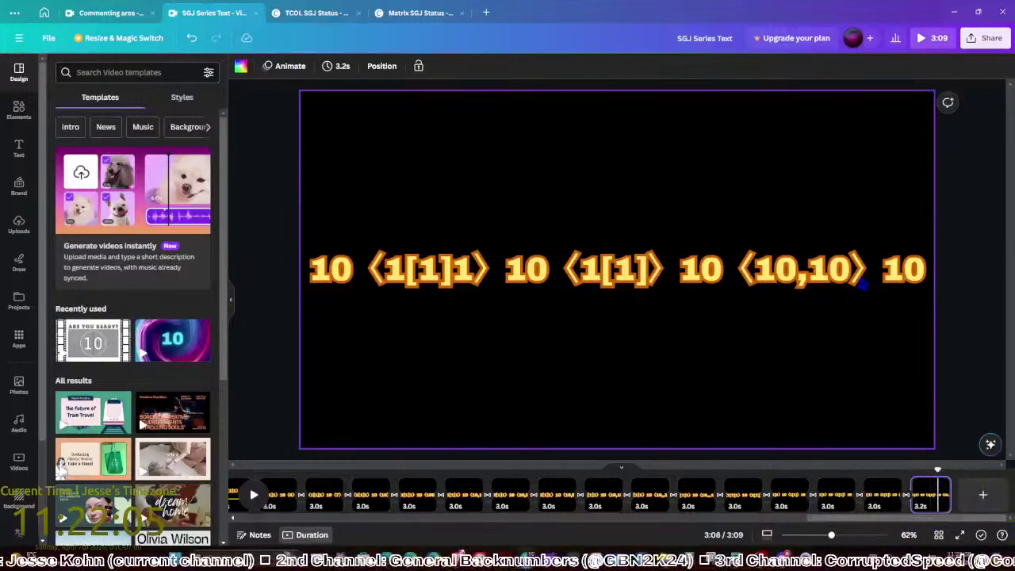
pyautogui.hotkey('ctrl', 'd')
pyautogui.click(846, 271)
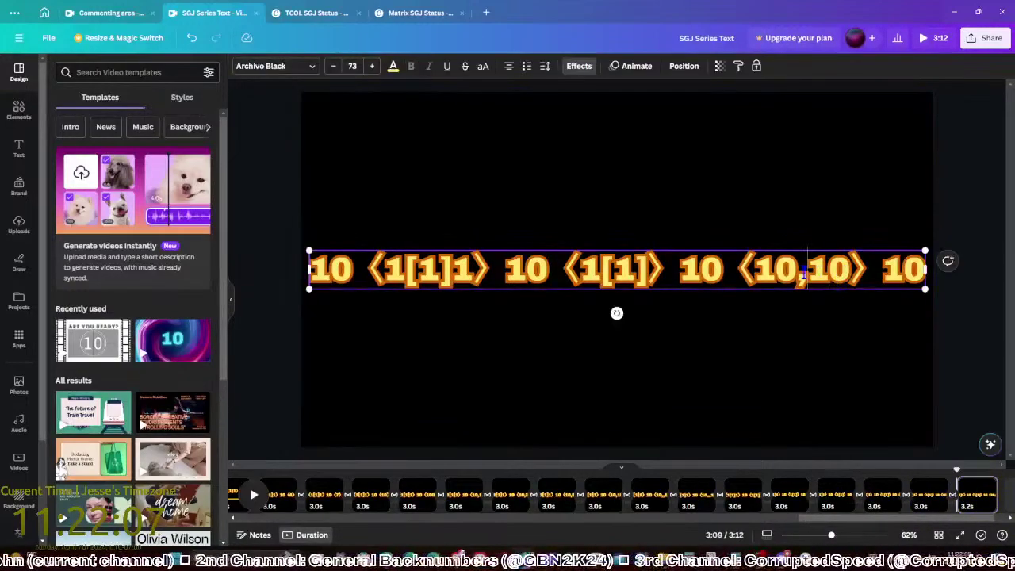
pyautogui.write(',')
pyautogui.click(930, 382)
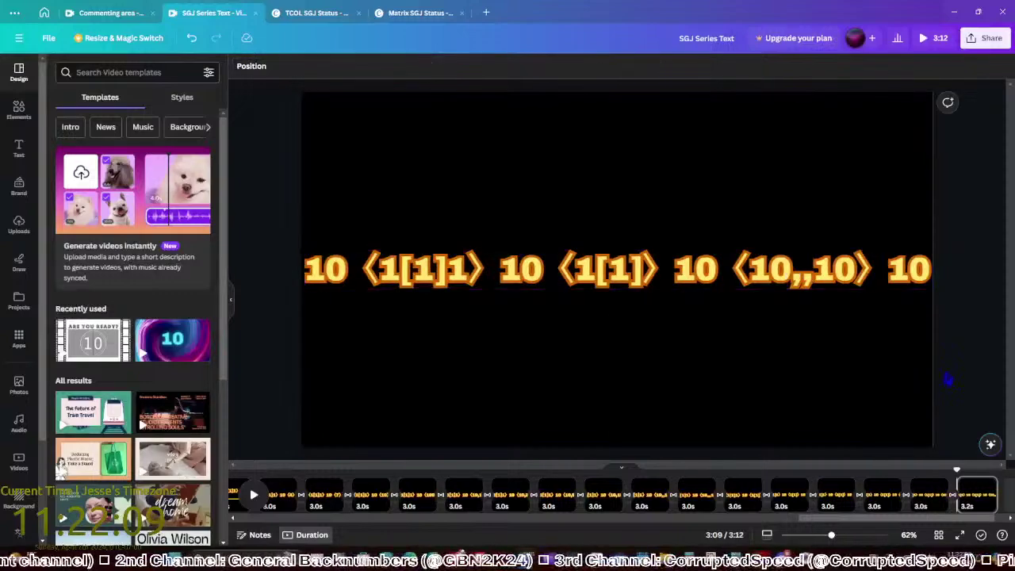
# Duplicate the 〈10,,10〉 page, change the copy's second bracket to 〈2[1]〉 and delete everything after the 10 that follows it
pyautogui.click(977, 485)
pyautogui.hotkey('ctrl', 'd')
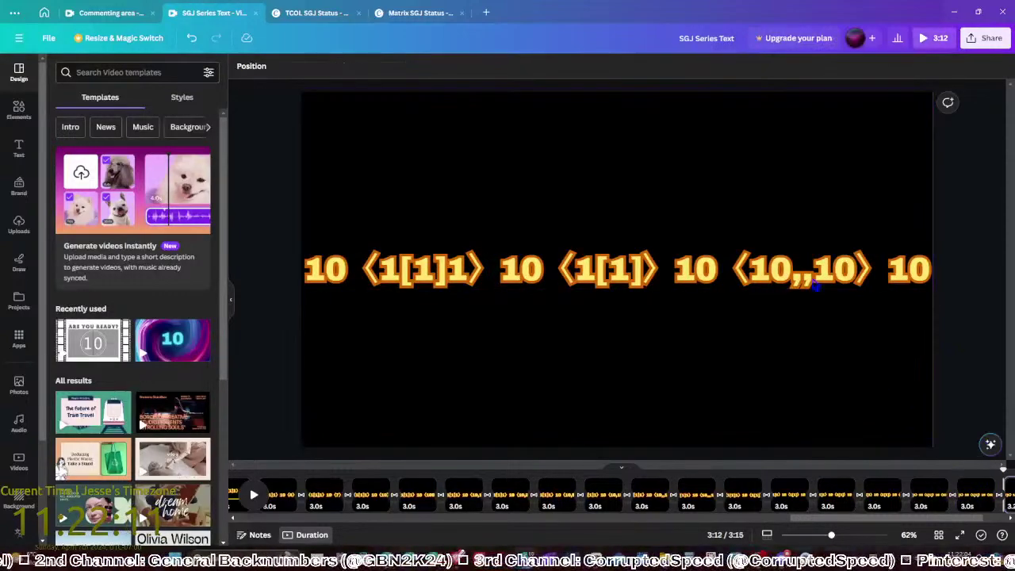
pyautogui.click(841, 270)
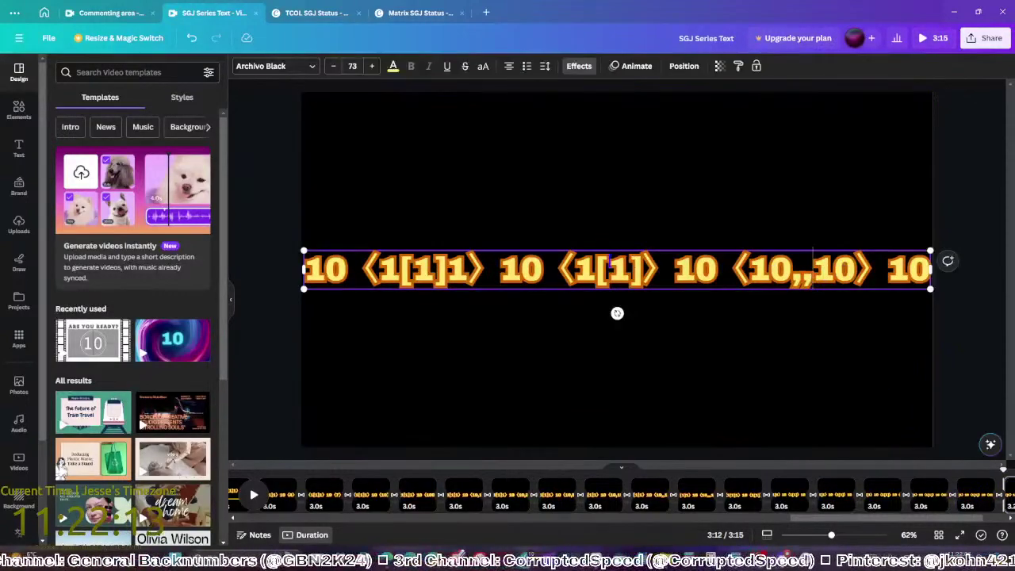
pyautogui.write('2')
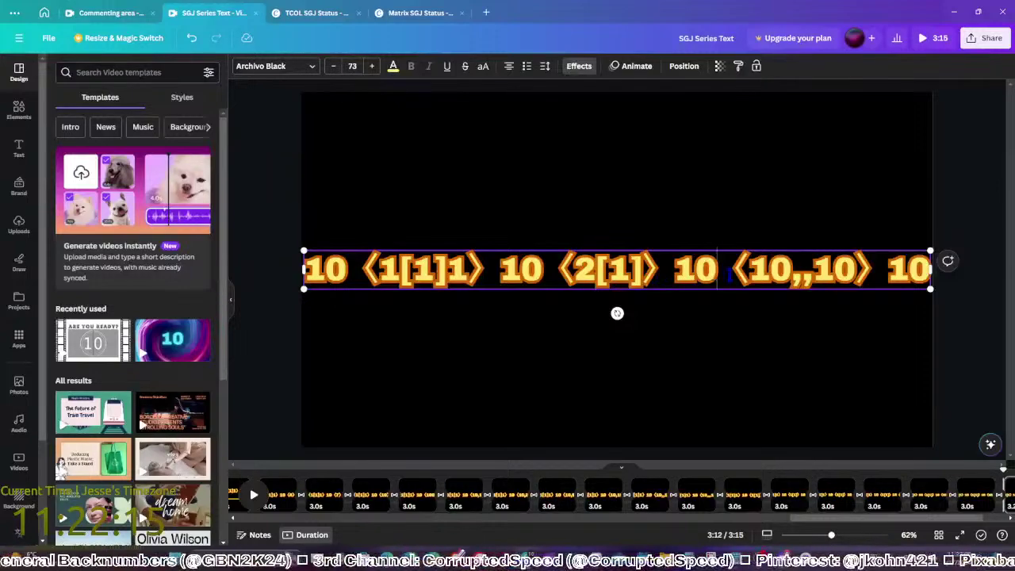
pyautogui.hotkey('shift', 'End')
pyautogui.press('BackSpace')
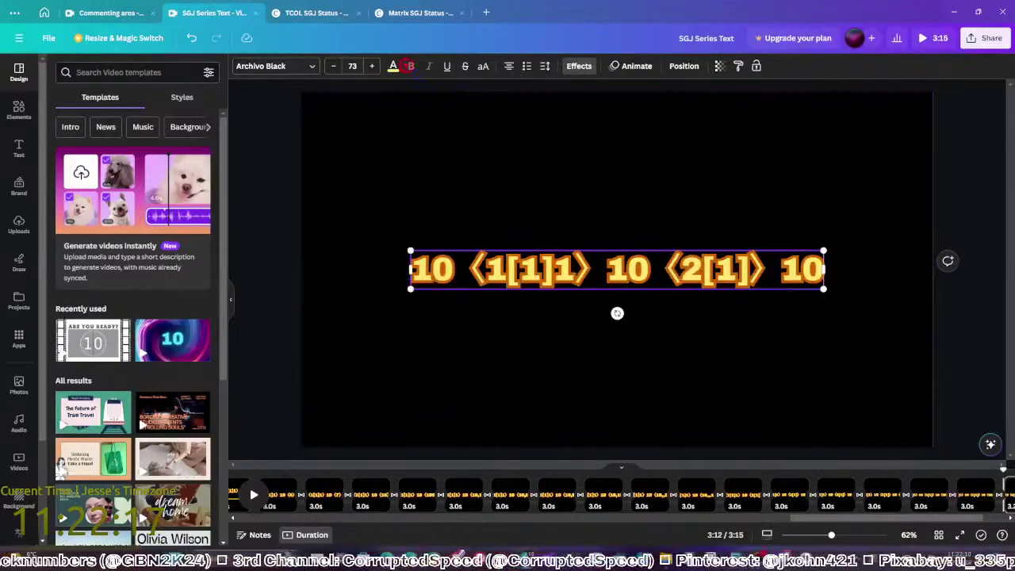
# Increase the font size of the 10〈1[1]1〉10〈2[1]〉10 text to 100
pyautogui.click(372, 67)
pyautogui.click(372, 67)
pyautogui.click(372, 66)
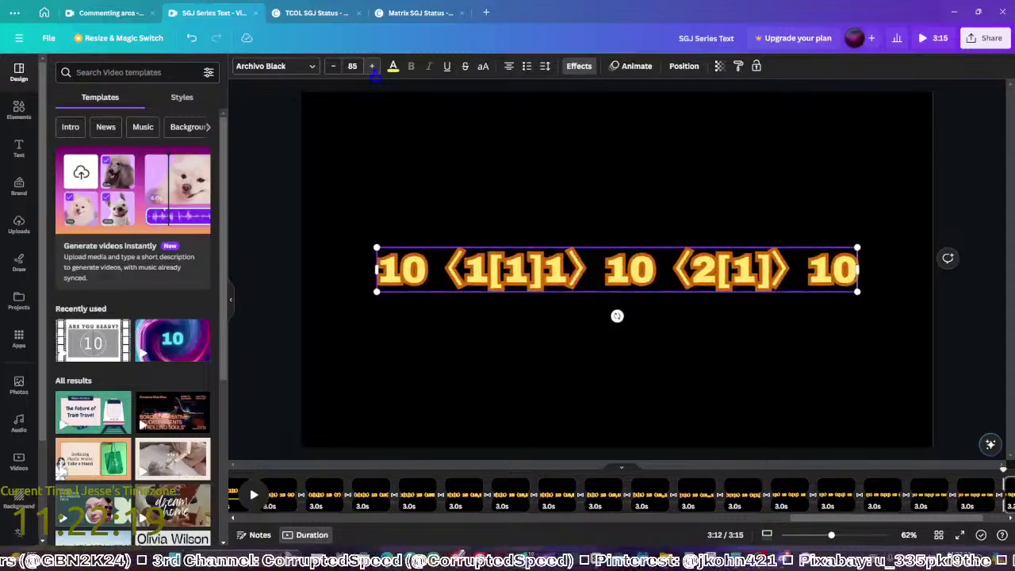
pyautogui.click(372, 67)
pyautogui.click(373, 67)
pyautogui.click(372, 66)
pyautogui.click(372, 67)
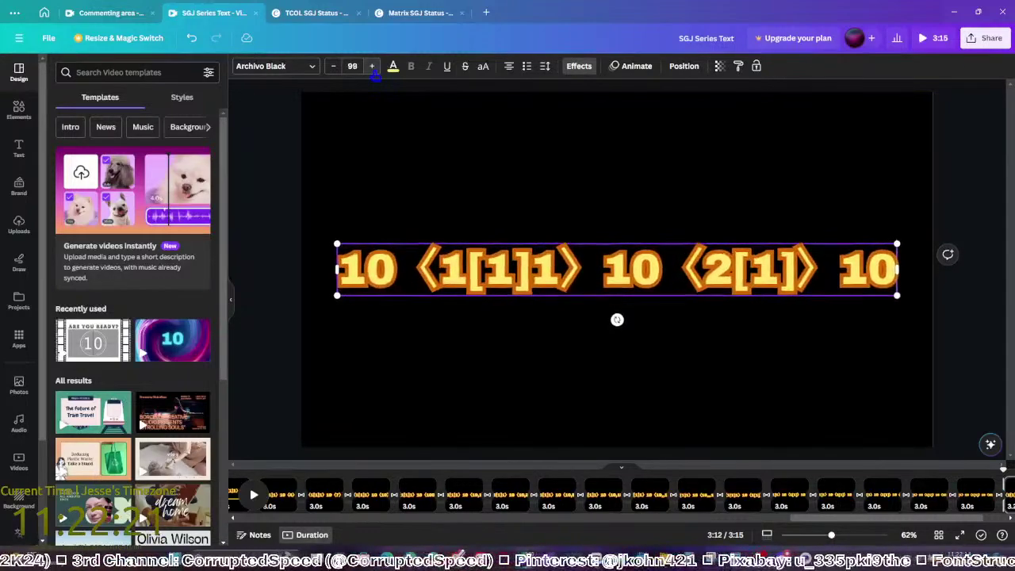
pyautogui.click(372, 66)
pyautogui.click(965, 410)
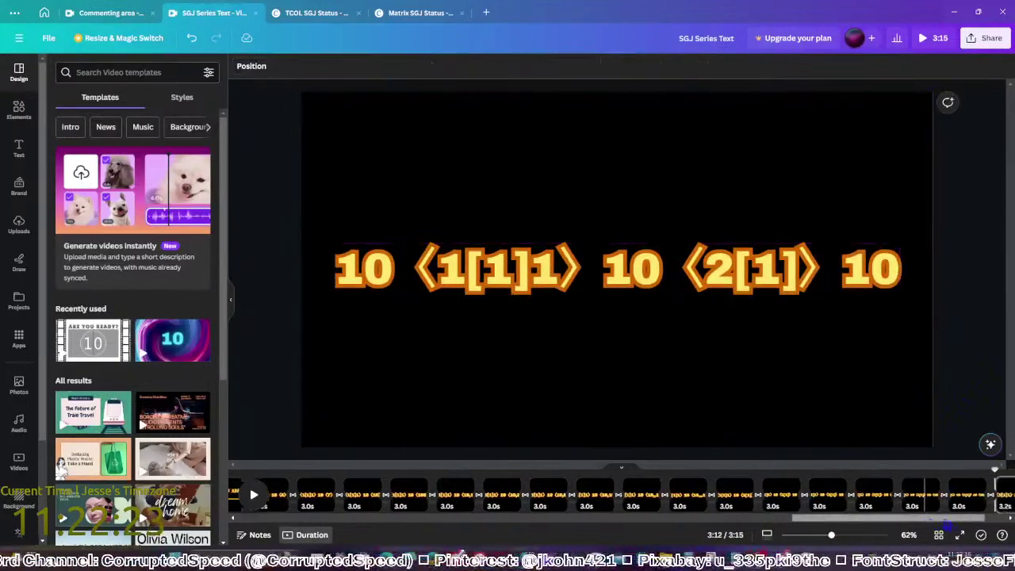
# Duplicate the 10〈1[1]1〉10〈2[1]〉10 page and change the copy's second bracket to 〈10[1]〉
pyautogui.click(834, 410)
pyautogui.hotkey('ctrl', 'd')
pyautogui.click(721, 277)
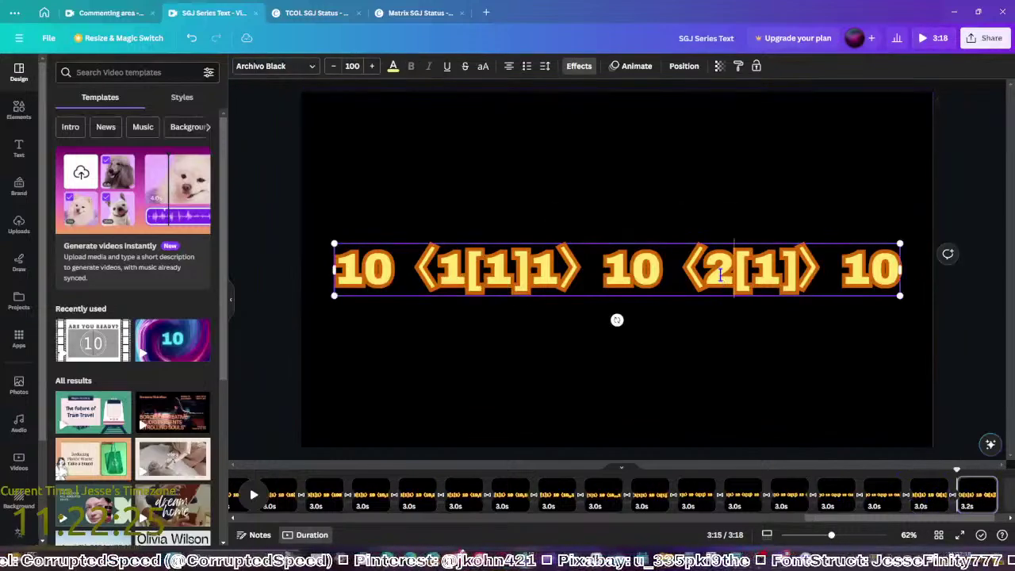
pyautogui.doubleClick(721, 275)
pyautogui.write('10')
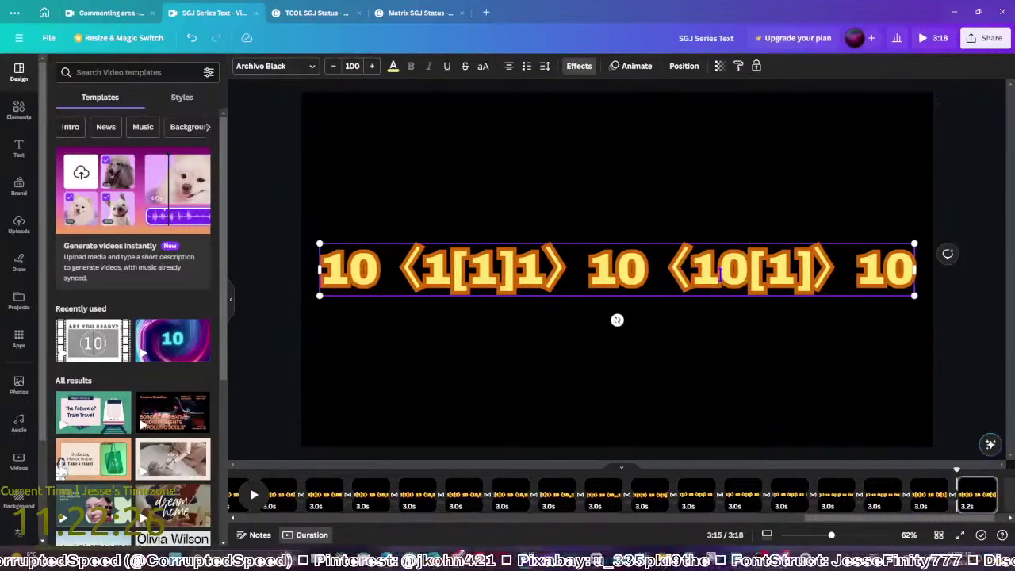
pyautogui.click(973, 367)
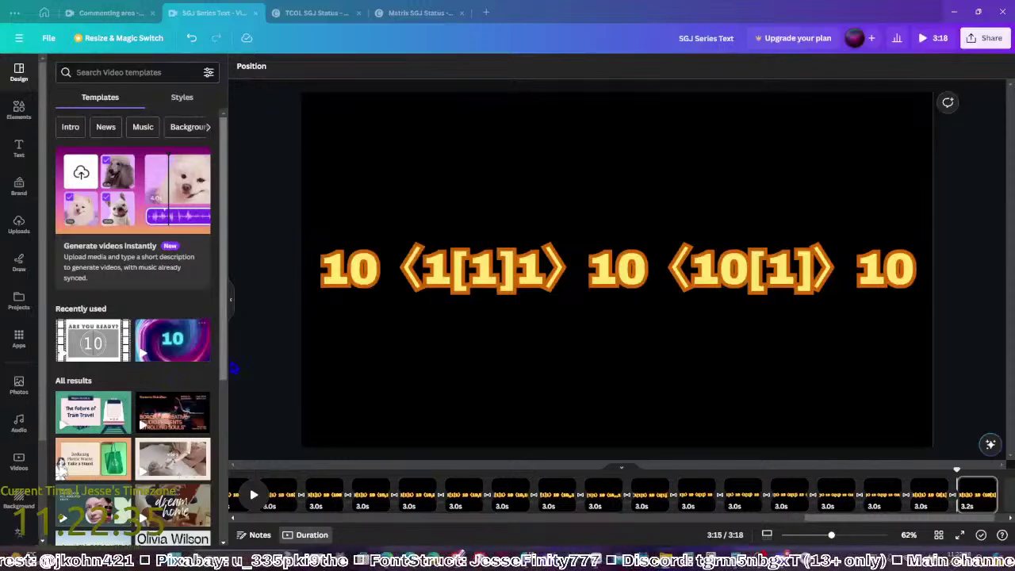
# Duplicate the 10〈1[1]1〉10〈10[1]〉10 page and change the copy's second bracket to 〈10,10[1]〉
pyautogui.click(264, 372)
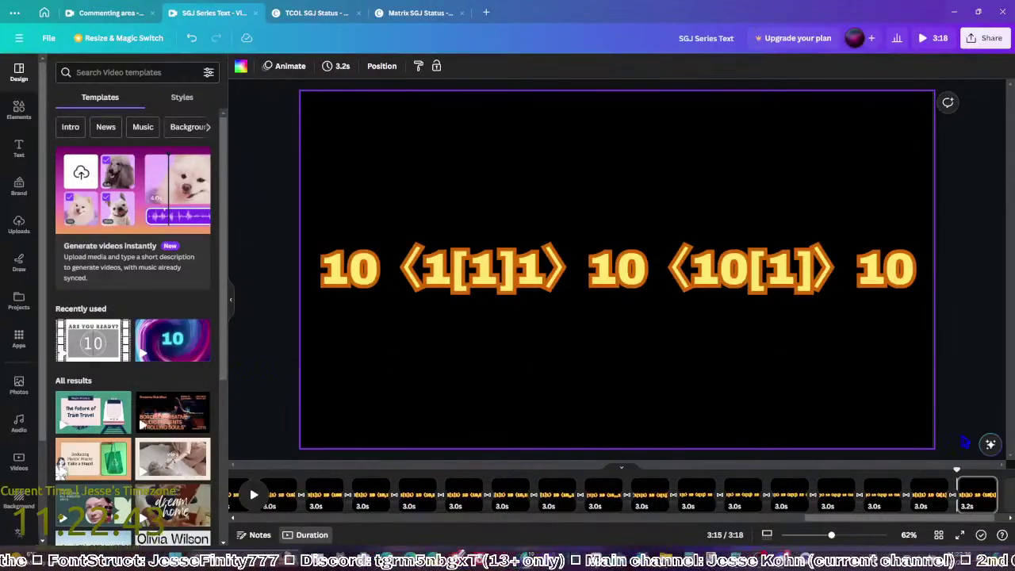
pyautogui.hotkey('ctrl', 'd')
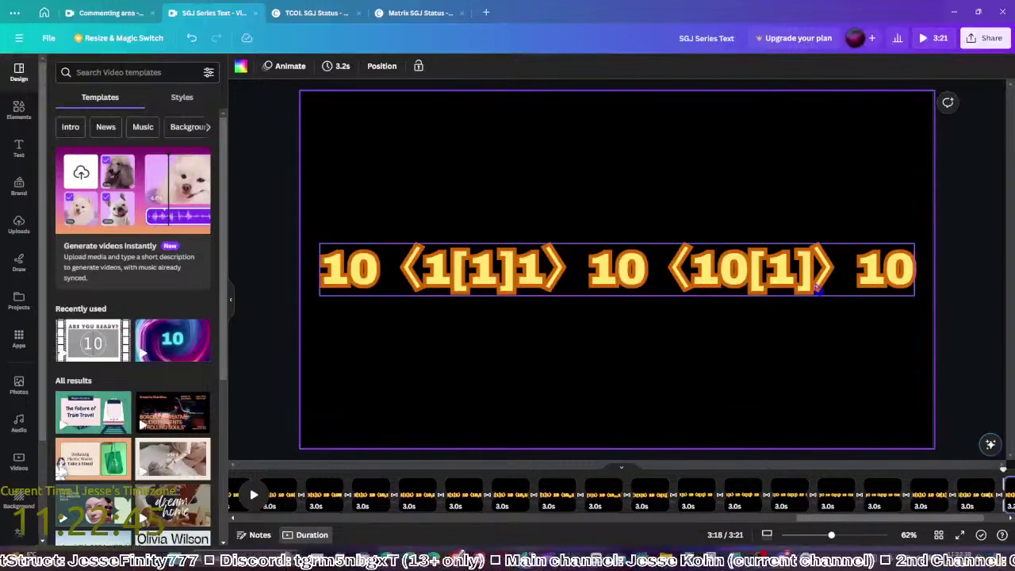
pyautogui.click(817, 290)
pyautogui.write(',10')
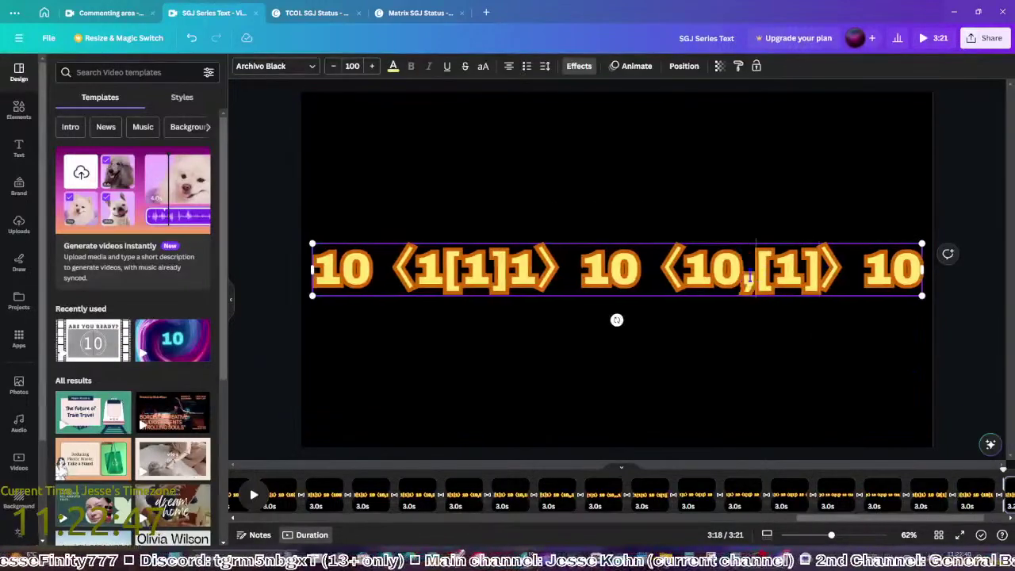
# Reduce the font size of the 10〈1[1]1〉10〈10,10[1]〉10 text to 92
pyautogui.click(332, 69)
pyautogui.click(332, 68)
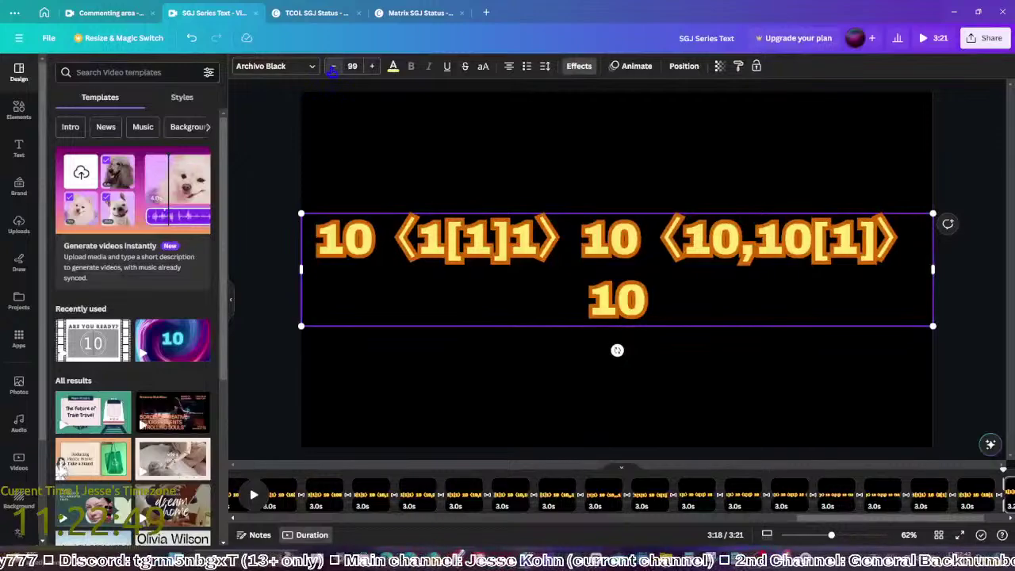
pyautogui.click(331, 68)
pyautogui.click(331, 68)
pyautogui.click(331, 68)
pyautogui.click(332, 69)
pyautogui.click(332, 68)
pyautogui.click(332, 68)
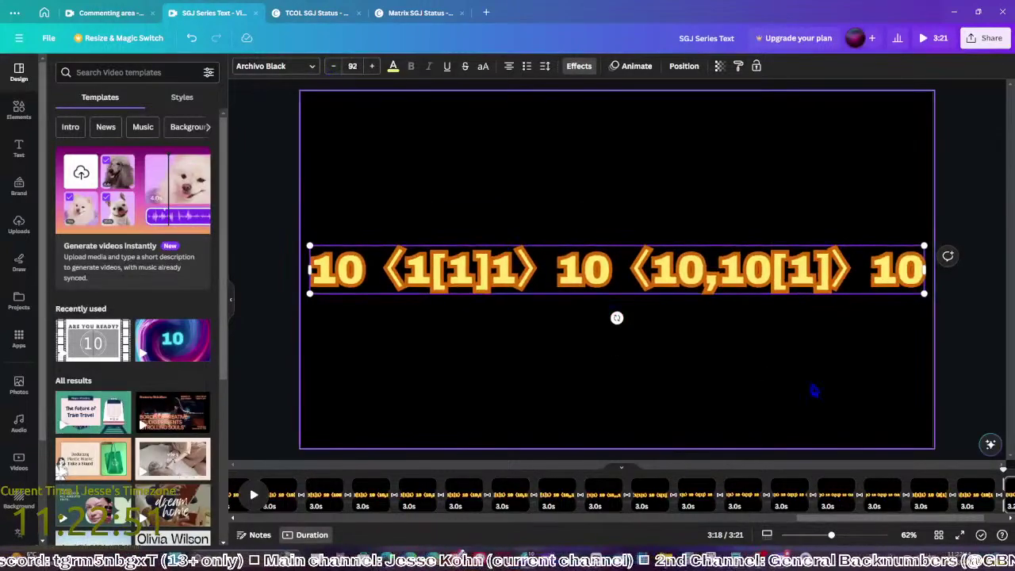
pyautogui.click(961, 406)
# Duplicate the 〈10,10[1]〉 page and make the copy's second bracket read 〈10,,10[1]〉 at font size 91
pyautogui.hotkey('ctrl', 'd')
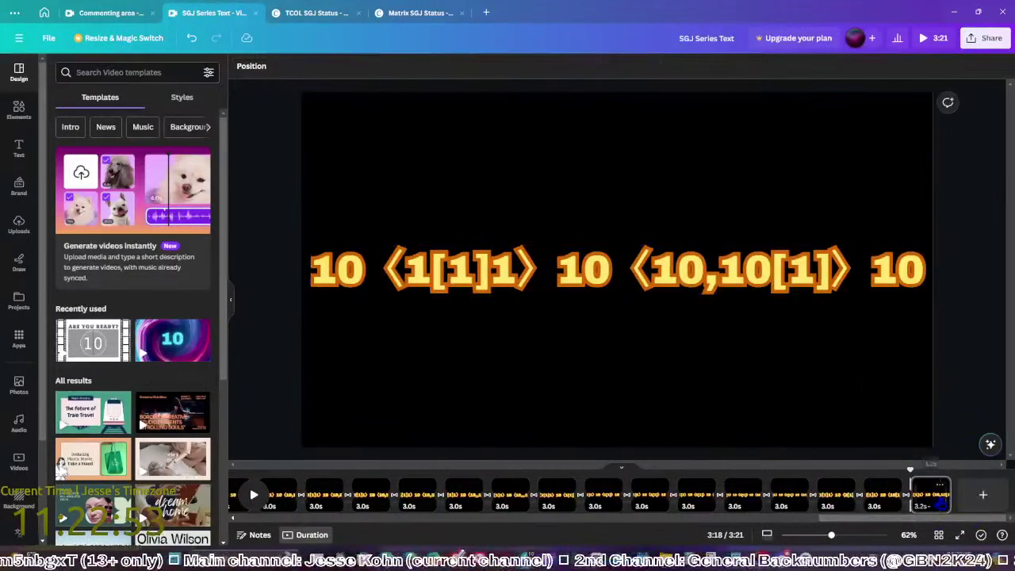
pyautogui.click(714, 275)
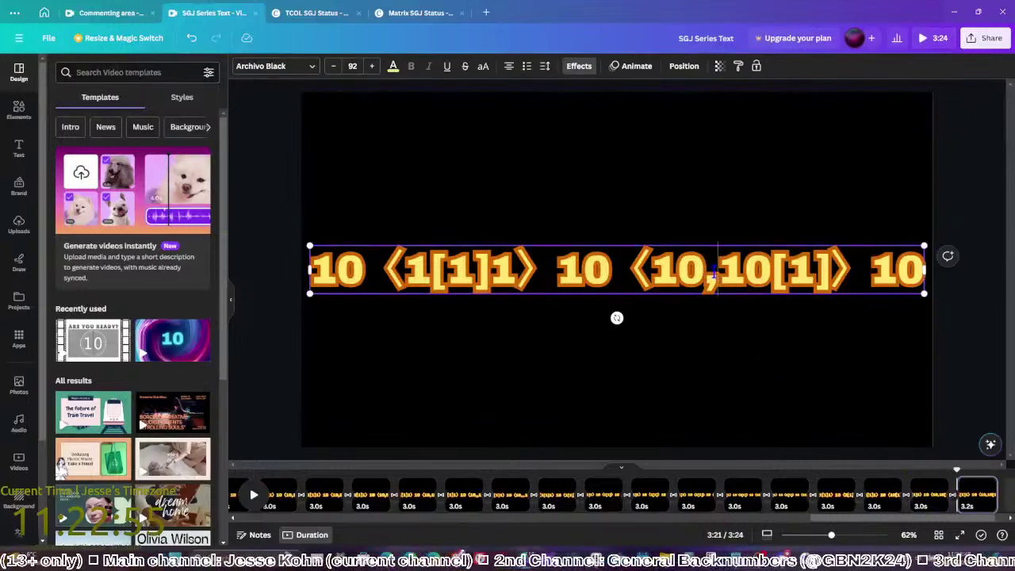
pyautogui.click(713, 278)
pyautogui.write(',')
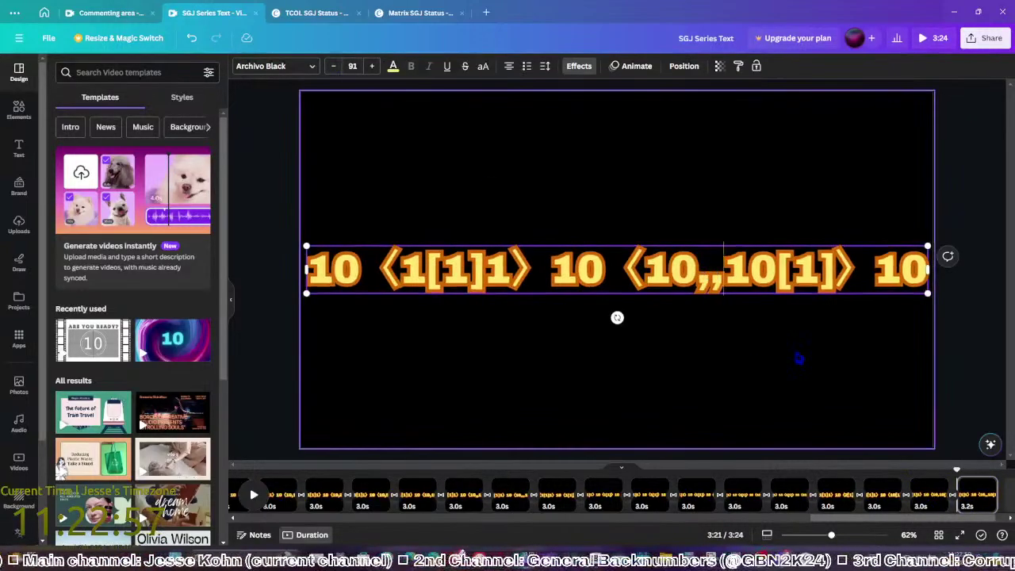
pyautogui.click(970, 410)
# Duplicate the 〈10,,10[1]〉 page and change the copy's second bracket to 〈1[1]1〉
pyautogui.click(855, 386)
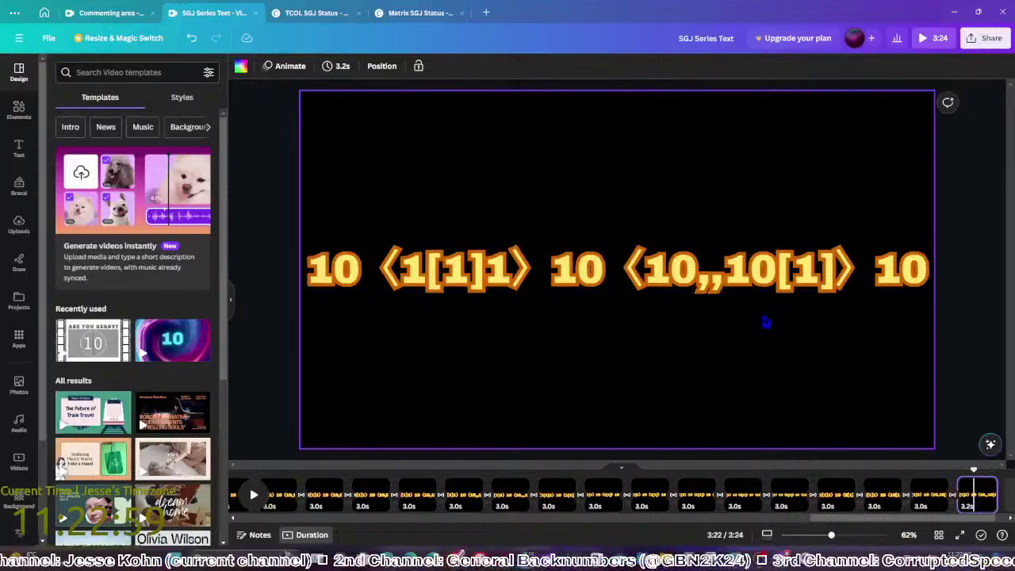
pyautogui.click(727, 292)
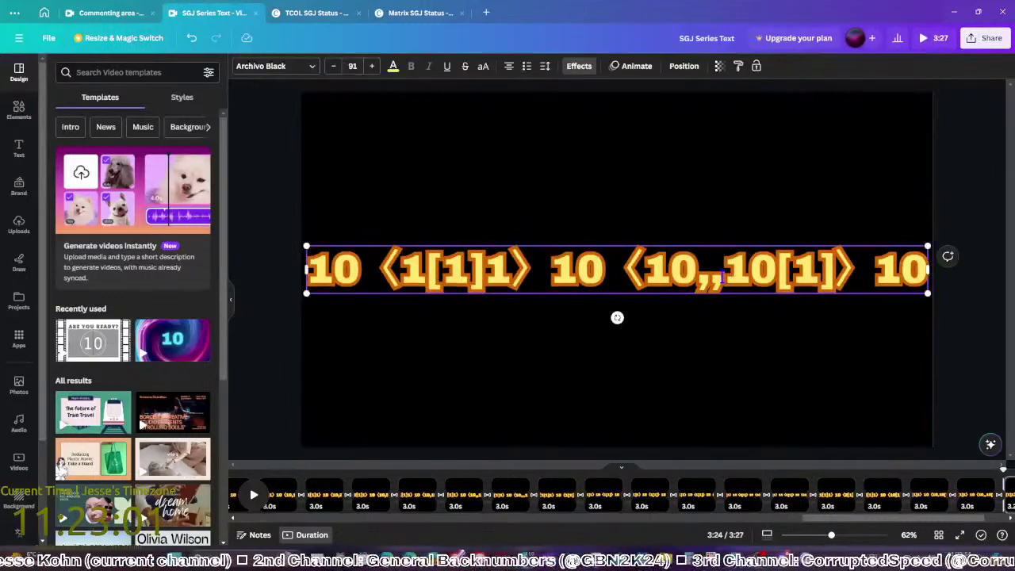
pyautogui.moveTo(724, 278); pyautogui.dragTo(698, 275)
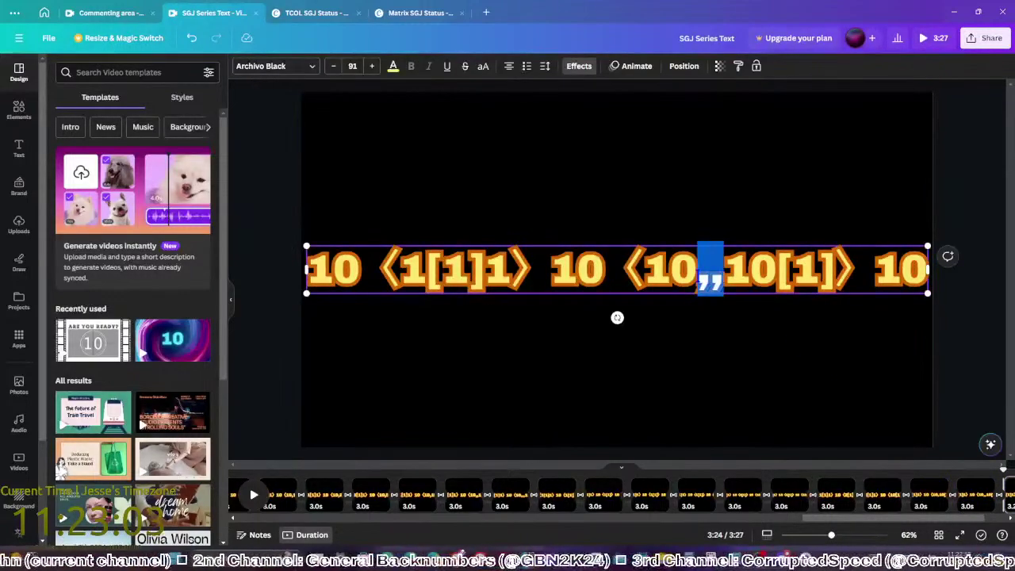
pyautogui.click(774, 274)
pyautogui.hotkey('shift', 'Left')
pyautogui.hotkey('shift', 'Left')
pyautogui.hotkey('shift', 'Left')
pyautogui.hotkey('shift', 'Left')
pyautogui.hotkey('shift', 'Left')
pyautogui.press('BackSpace')
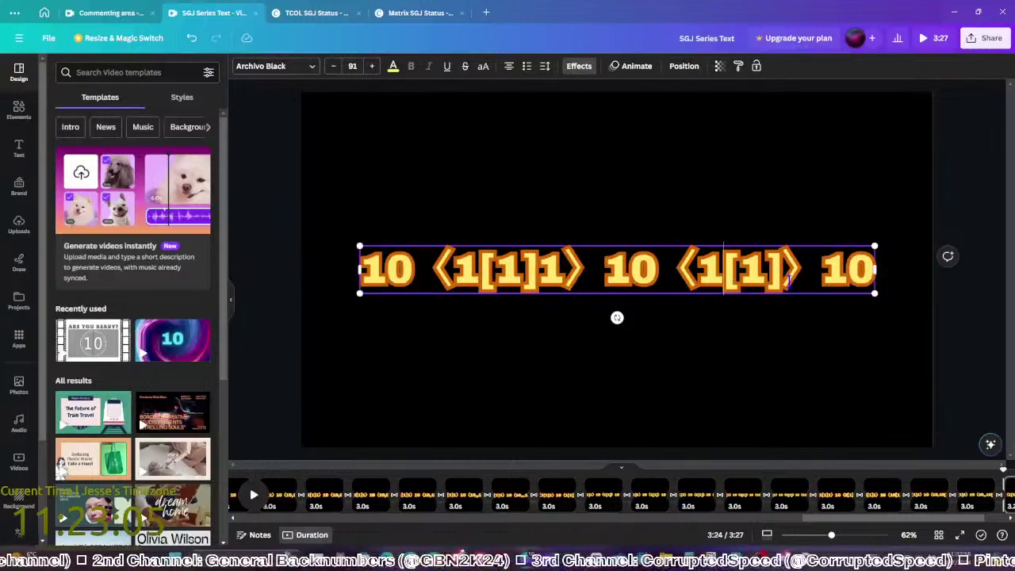
pyautogui.write('1')
pyautogui.press('Escape')
pyautogui.press('Escape')
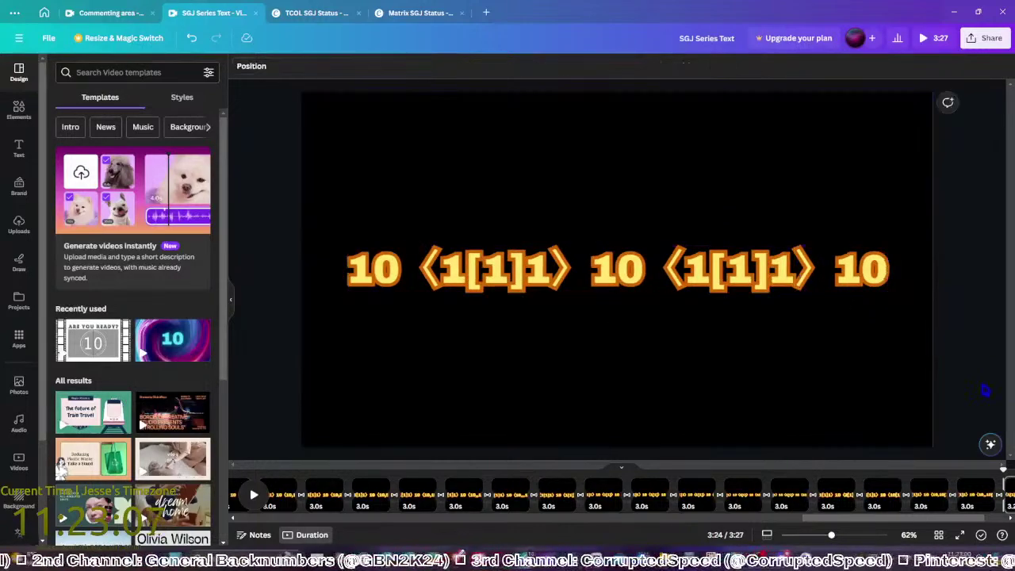
# Duplicate the 10〈1[1]1〉10〈1[1]1〉10 page and place a copy of its text line directly below the original
pyautogui.moveTo(926, 520); pyautogui.dragTo(952, 518)
pyautogui.click(931, 504)
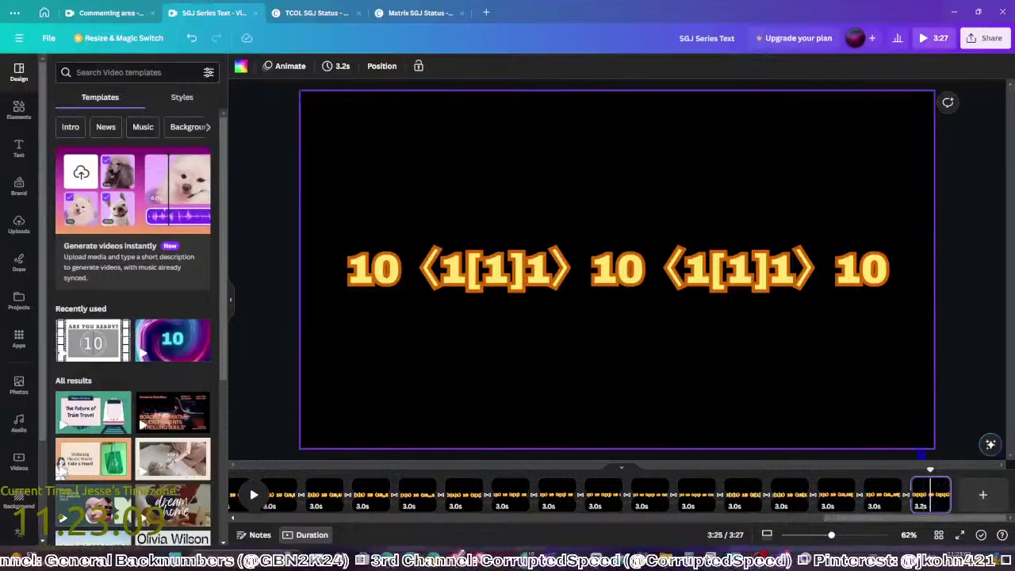
pyautogui.click(738, 268)
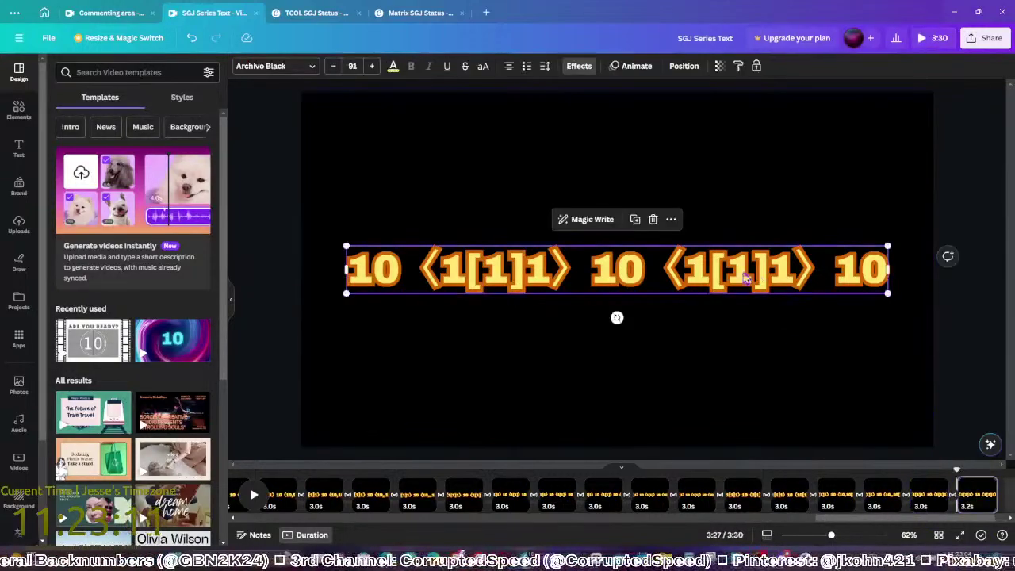
pyautogui.moveTo(738, 268); pyautogui.dragTo(738, 340)
# Edit the upper text line to read 10〈2[1]1〉10 and move it slightly higher on the page
pyautogui.click(637, 270)
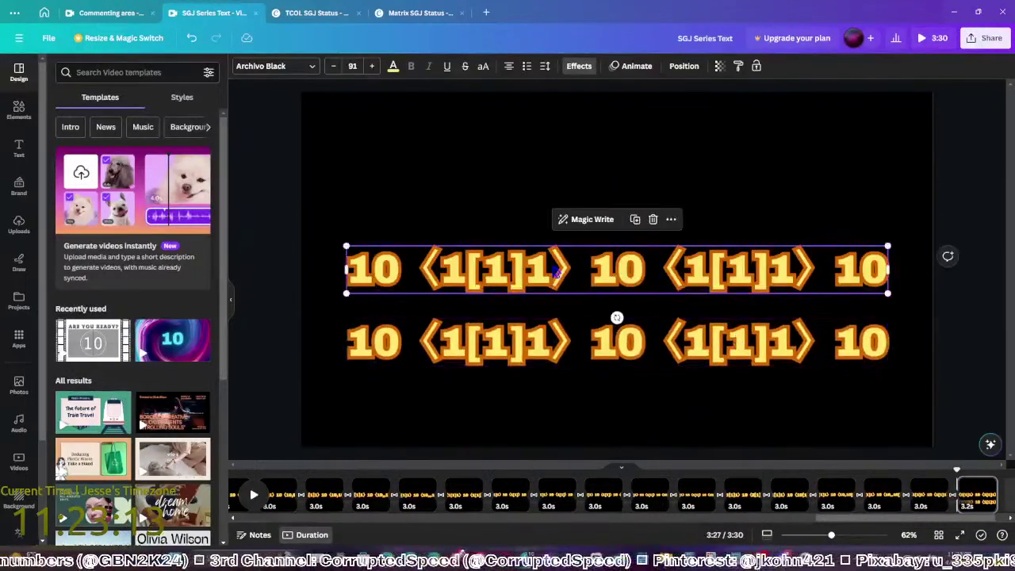
pyautogui.moveTo(644, 269); pyautogui.dragTo(888, 270)
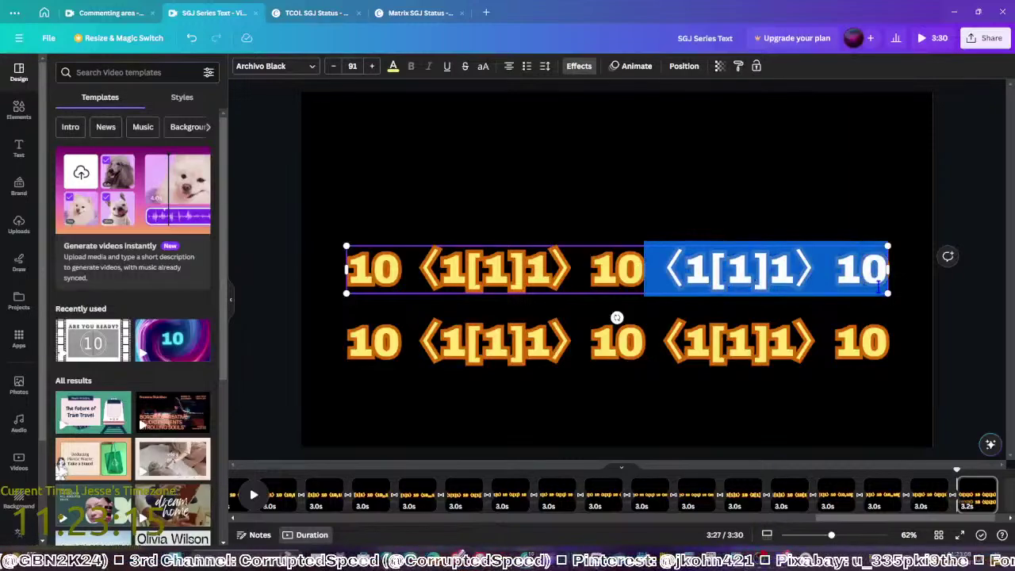
pyautogui.press('BackSpace')
pyautogui.doubleClick(579, 262)
pyautogui.write('2')
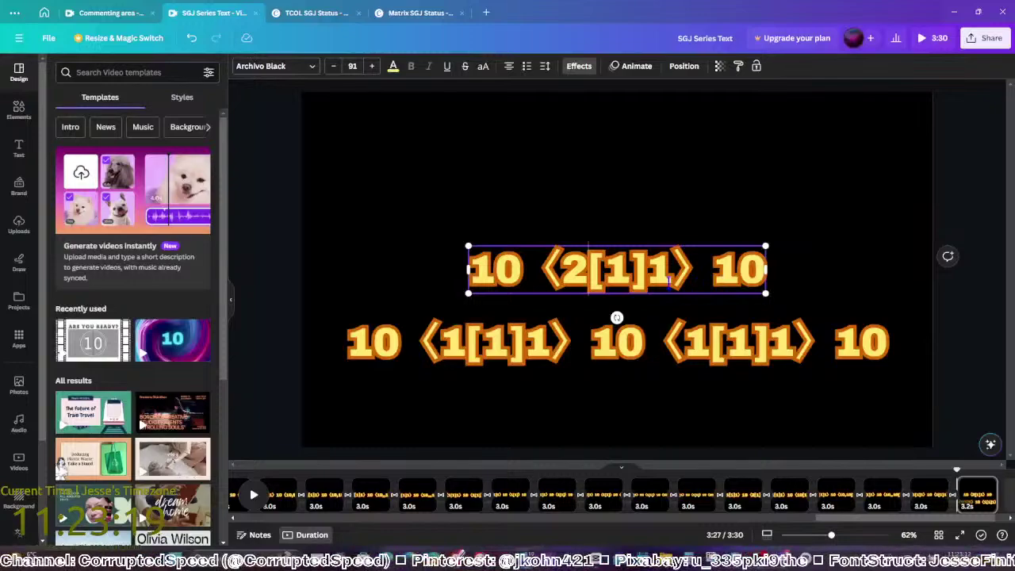
pyautogui.moveTo(689, 274); pyautogui.dragTo(689, 246)
# Copy the final 〈1[1]1〉10 of the lower text line and append it once at the end of that line
pyautogui.click(873, 349)
pyautogui.tripleClick(873, 349)
pyautogui.click(873, 349)
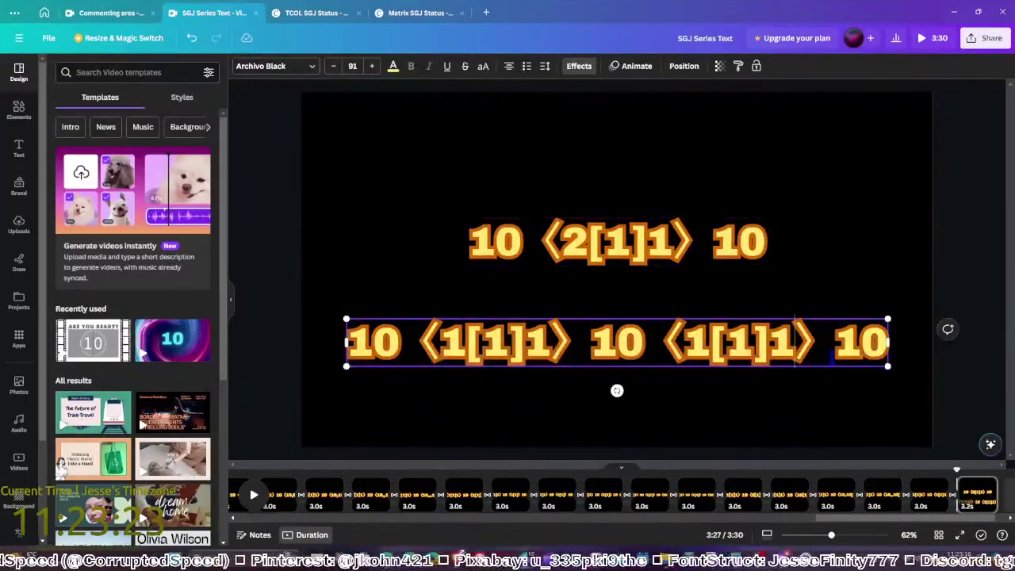
pyautogui.hotkey('shift', 'Left')
pyautogui.hotkey('shift', 'Left')
pyautogui.hotkey('shift', 'Left')
pyautogui.hotkey('shift', 'Left')
pyautogui.hotkey('shift', 'Left')
pyautogui.hotkey('shift', 'Left')
pyautogui.hotkey('shift', 'Left')
pyautogui.hotkey('shift', 'Left')
pyautogui.hotkey('shift', 'Left')
pyautogui.hotkey('shift', 'Left')
pyautogui.hotkey('ctrl', 'c')
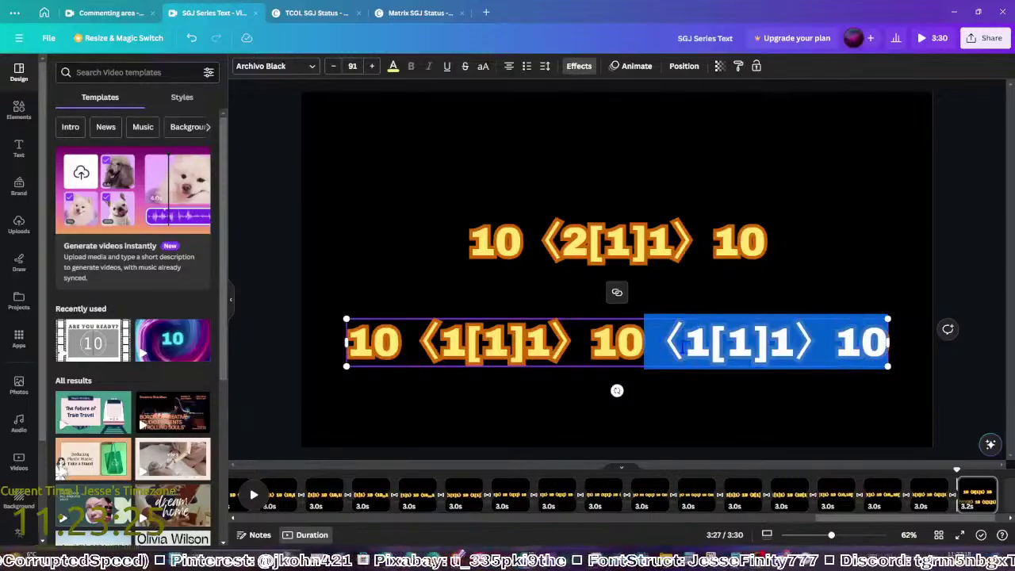
pyautogui.press('Left')
pyautogui.hotkey('ctrl', 'v')
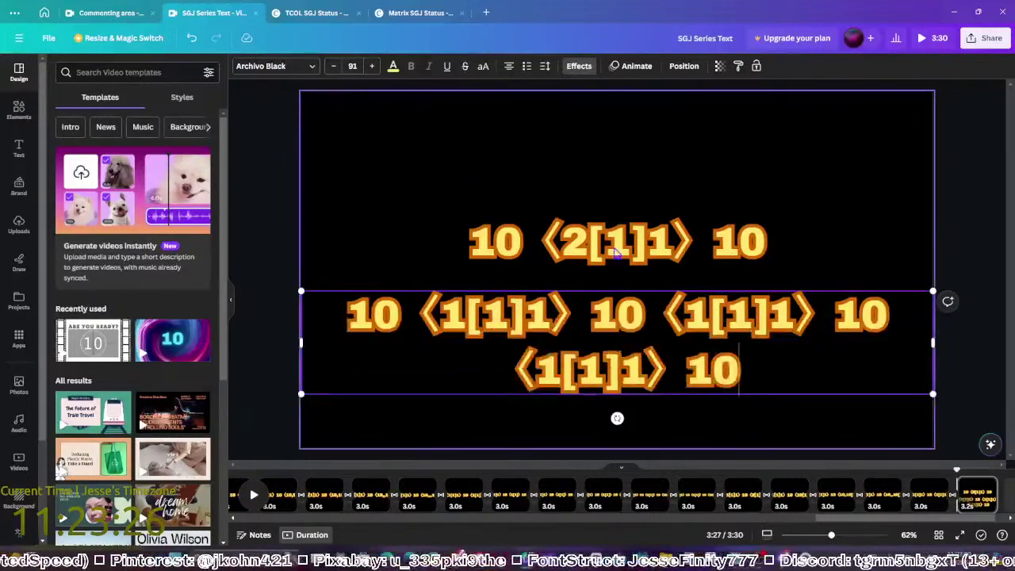
# Set the lower text's font size to 40 and append 〈1[1]1〉10 six more times, making nine brackets
pyautogui.click(352, 67)
pyautogui.write('40')
pyautogui.press('Return')
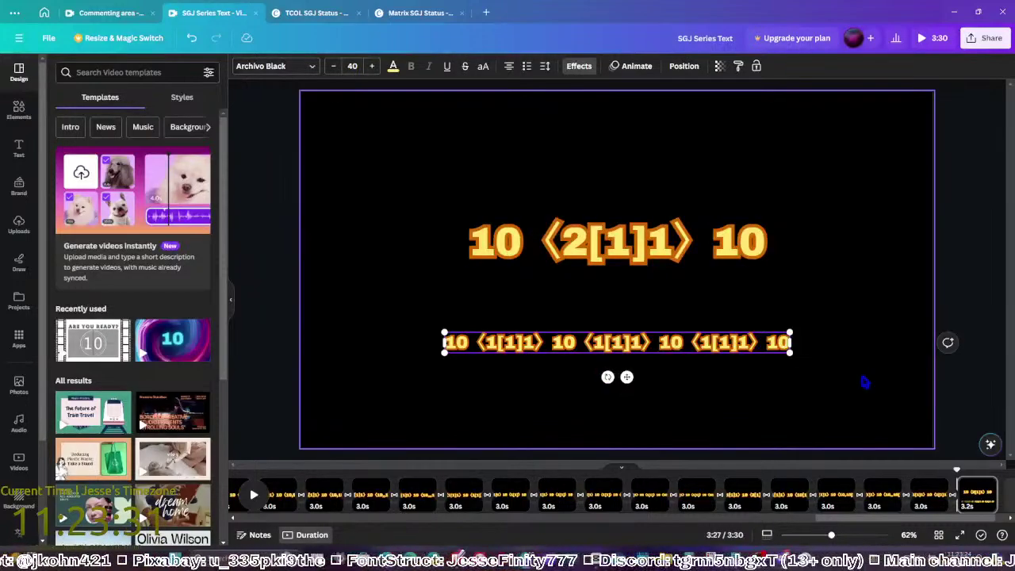
pyautogui.hotkey('ctrl', 'v')
pyautogui.hotkey('ctrl', 'v')
pyautogui.hotkey('ctrl', 'v')
pyautogui.hotkey('ctrl', 'v')
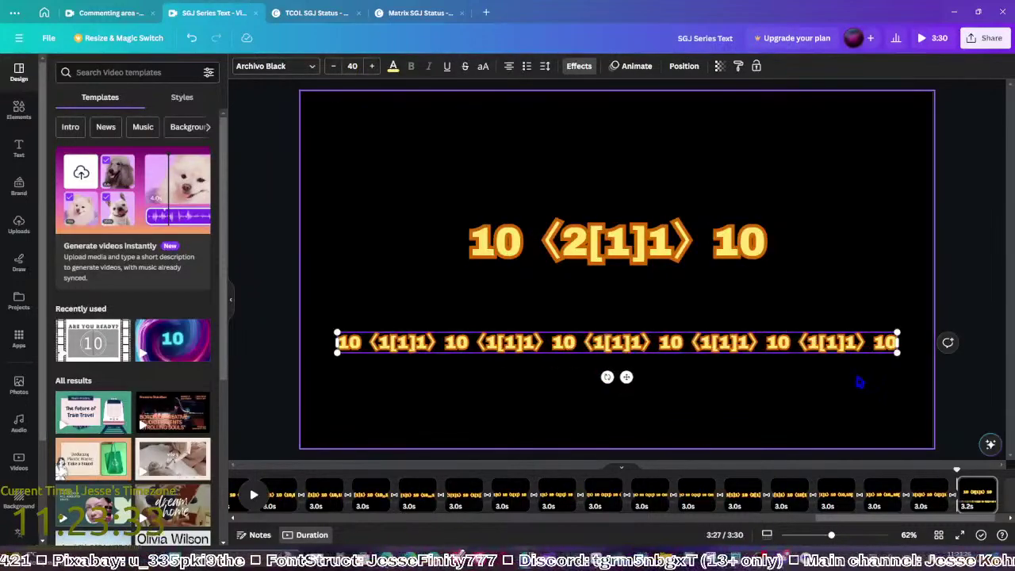
pyautogui.hotkey('ctrl', 'v')
pyautogui.hotkey('ctrl', 'v')
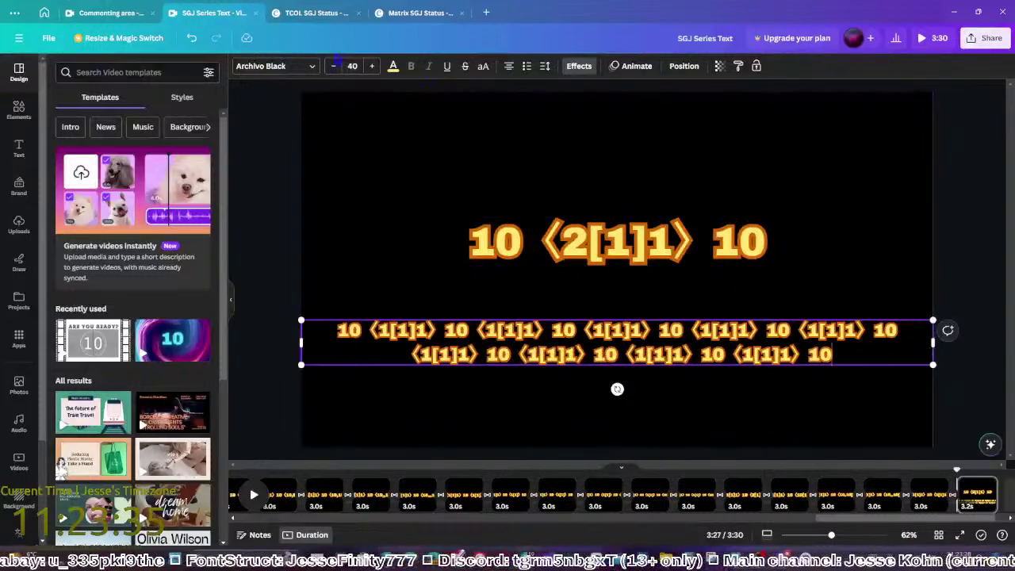
# Reduce the lower text's font size to 24 so the whole chain fits on one line
pyautogui.click(333, 65)
pyautogui.click(333, 65)
pyautogui.click(333, 66)
pyautogui.click(333, 66)
pyautogui.click(333, 66)
pyautogui.click(334, 66)
pyautogui.click(333, 66)
pyautogui.click(334, 65)
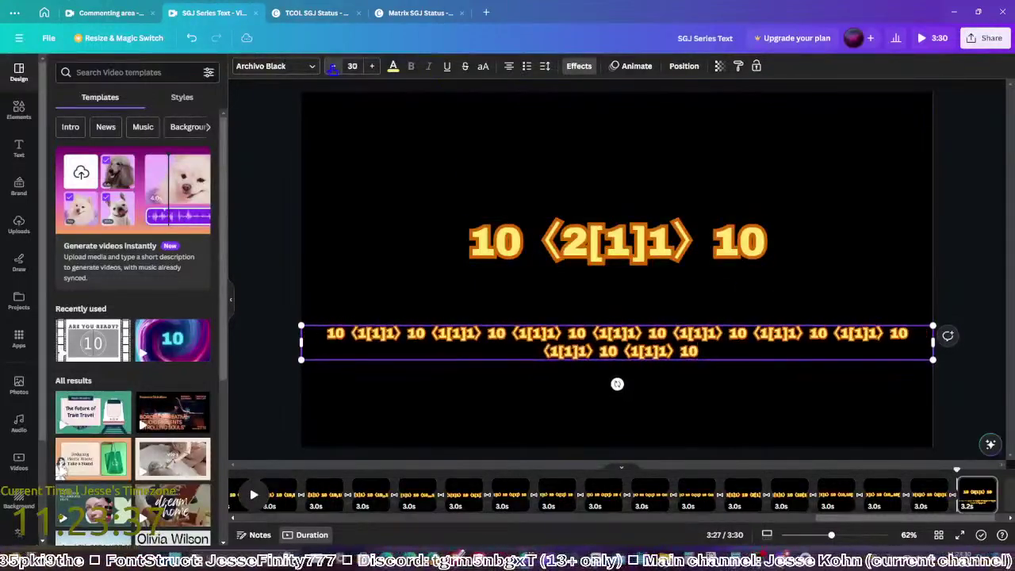
pyautogui.click(333, 66)
pyautogui.click(334, 66)
pyautogui.click(334, 66)
pyautogui.click(334, 66)
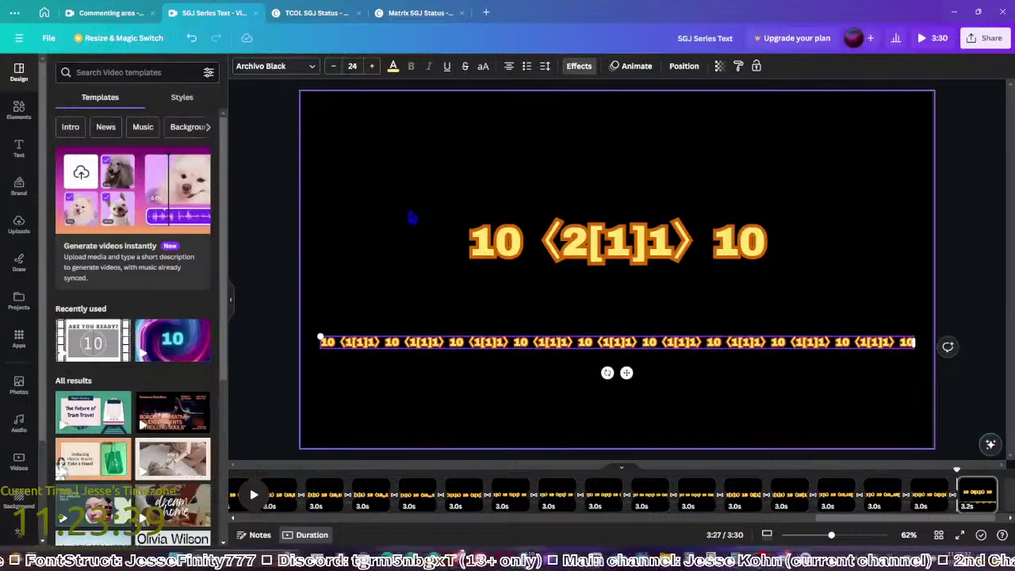
# Move the 10〈2[1]1〉10 text back to the page centre and nudge the small chain below it slightly down
pyautogui.click(607, 260)
pyautogui.moveTo(607, 260); pyautogui.dragTo(607, 290)
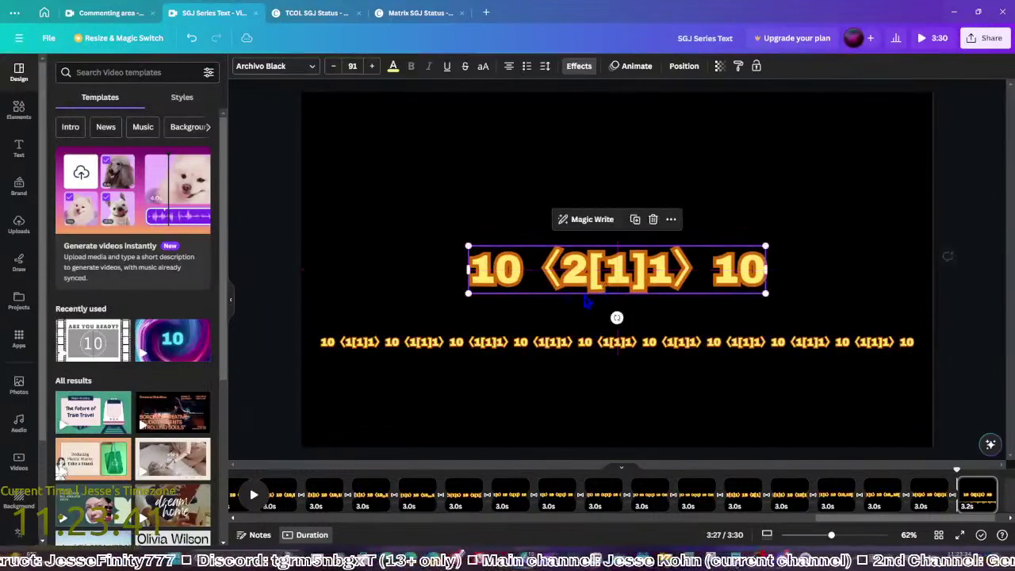
pyautogui.click(516, 362)
pyautogui.click(557, 343)
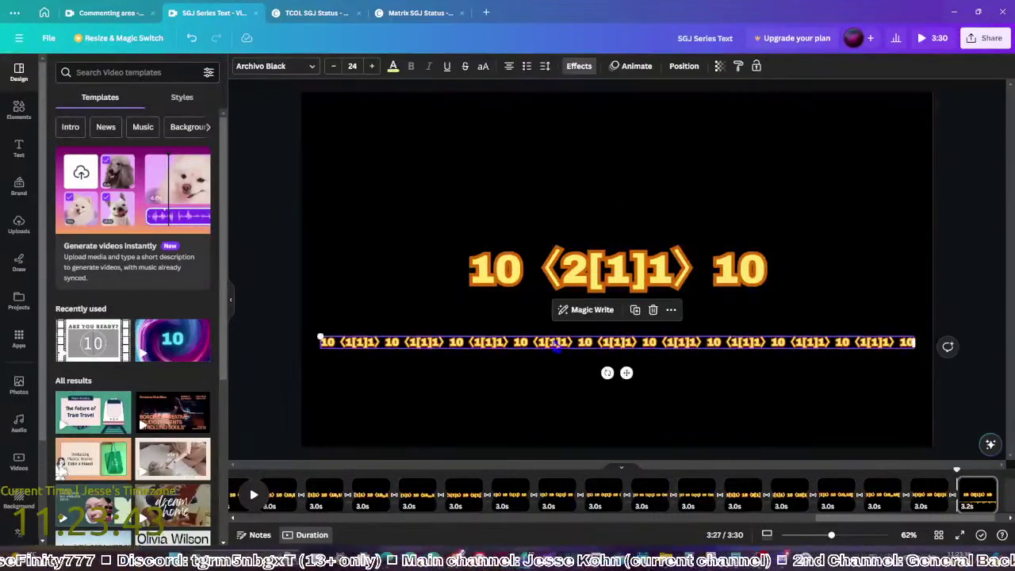
pyautogui.moveTo(557, 346); pyautogui.dragTo(557, 343)
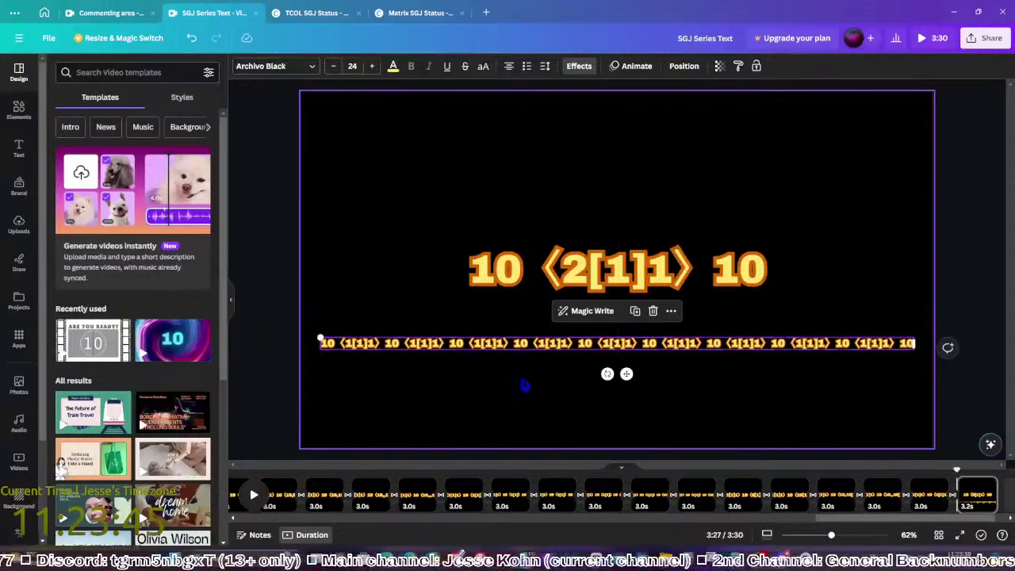
# Duplicate the 10〈2[1]1〉10 page, delete the small chain from the copy and change its bracket to 〈3[1]1〉
pyautogui.click(826, 394)
pyautogui.hotkey('ctrl', 'd')
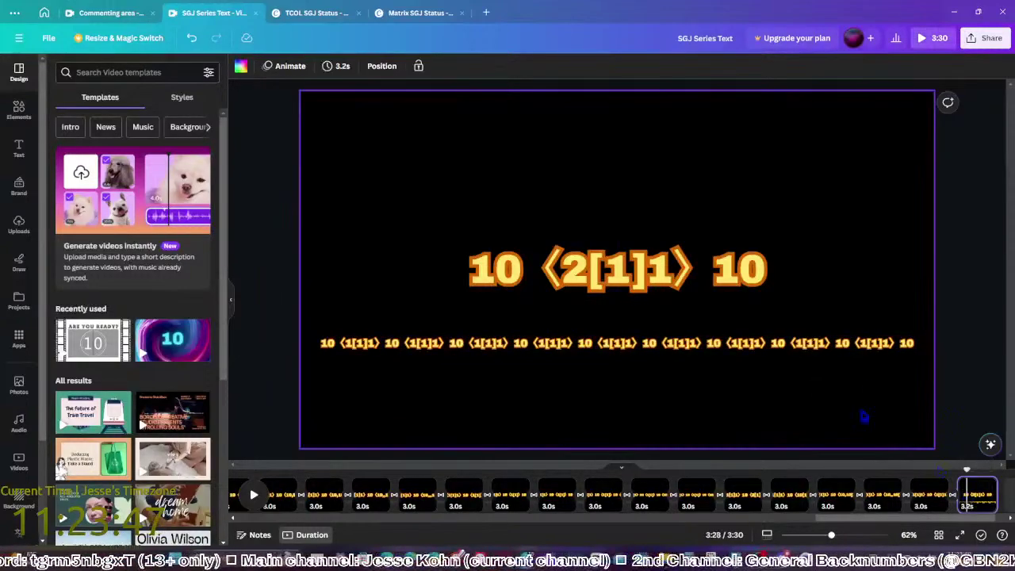
pyautogui.click(645, 341)
pyautogui.press('Delete')
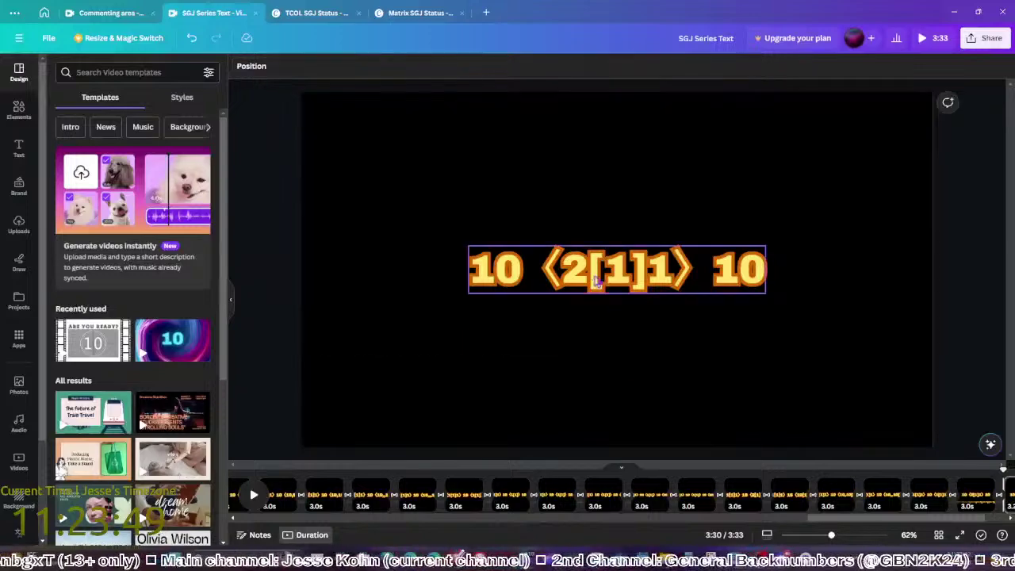
pyautogui.click(579, 265)
pyautogui.press('BackSpace')
pyautogui.write('3')
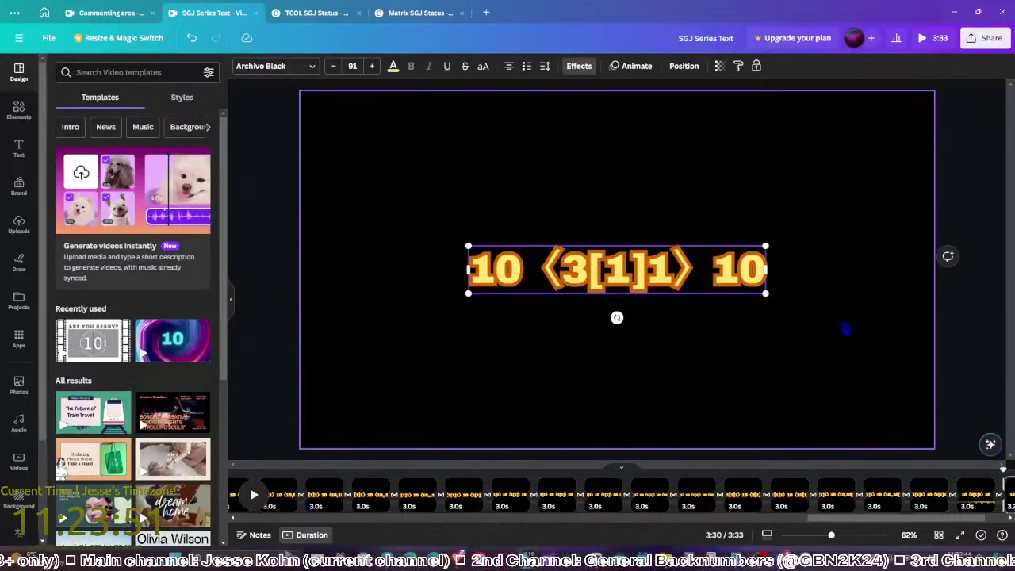
pyautogui.click(997, 352)
# Duplicate the 10〈3[1]1〉10 page and change the copy's bracket to 〈5[1]1〉
pyautogui.hscroll(2, 961, 495)
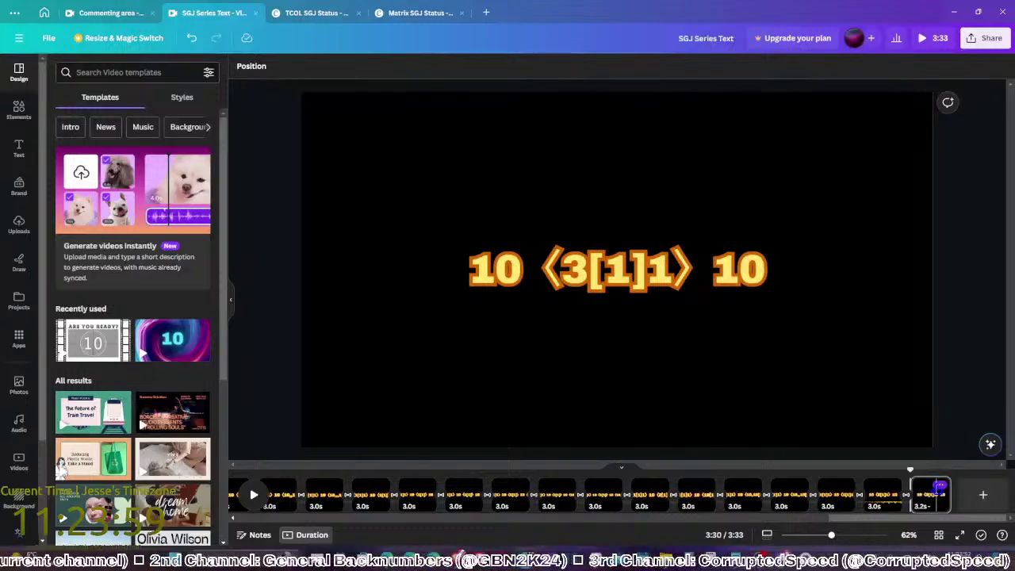
pyautogui.click(941, 488)
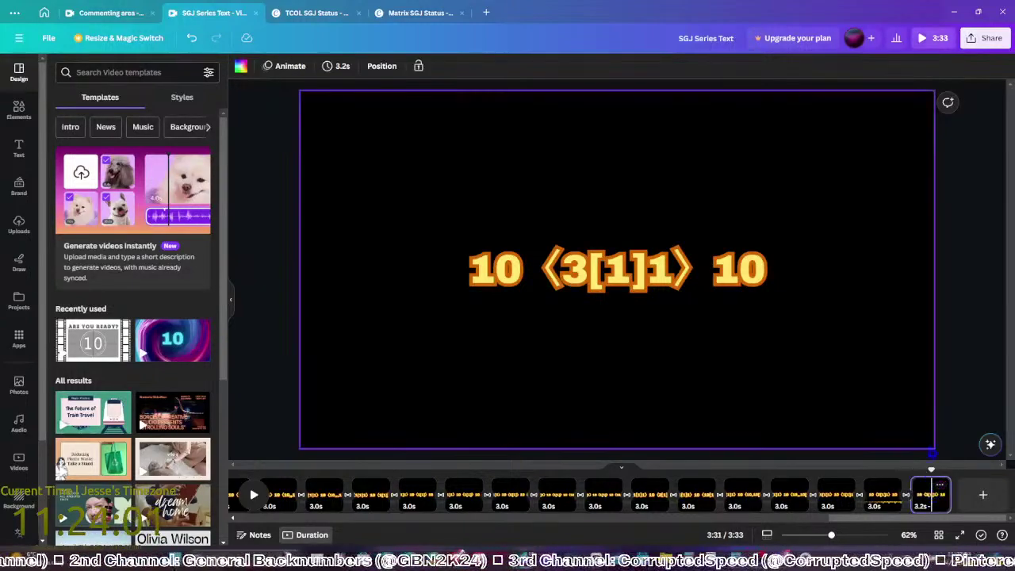
pyautogui.click(583, 285)
pyautogui.doubleClick(576, 271)
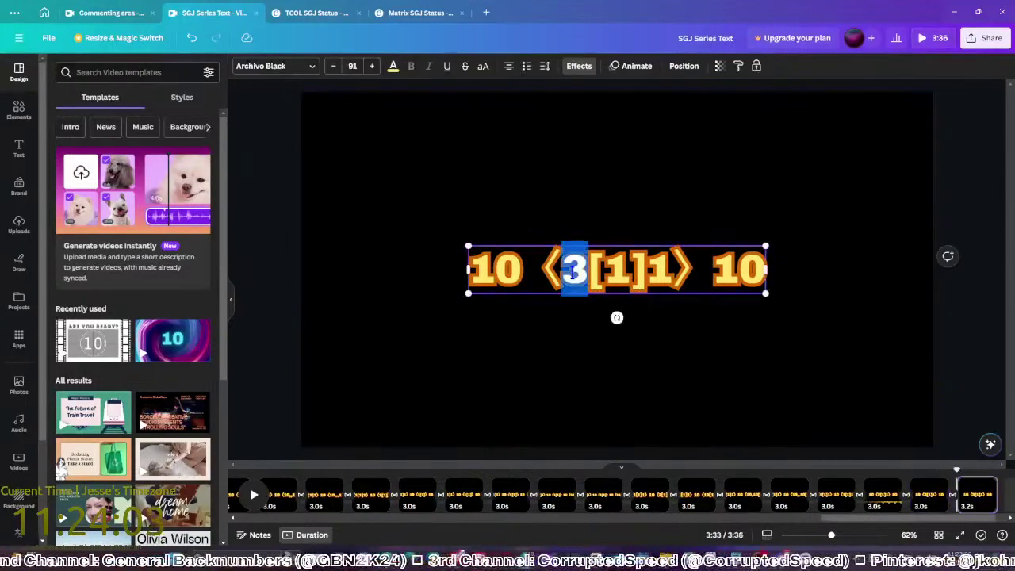
pyautogui.write('5')
# Duplicate the 10〈5[1]1〉10 page and change the copy's bracket to 〈10[1]1〉
pyautogui.click(977, 493)
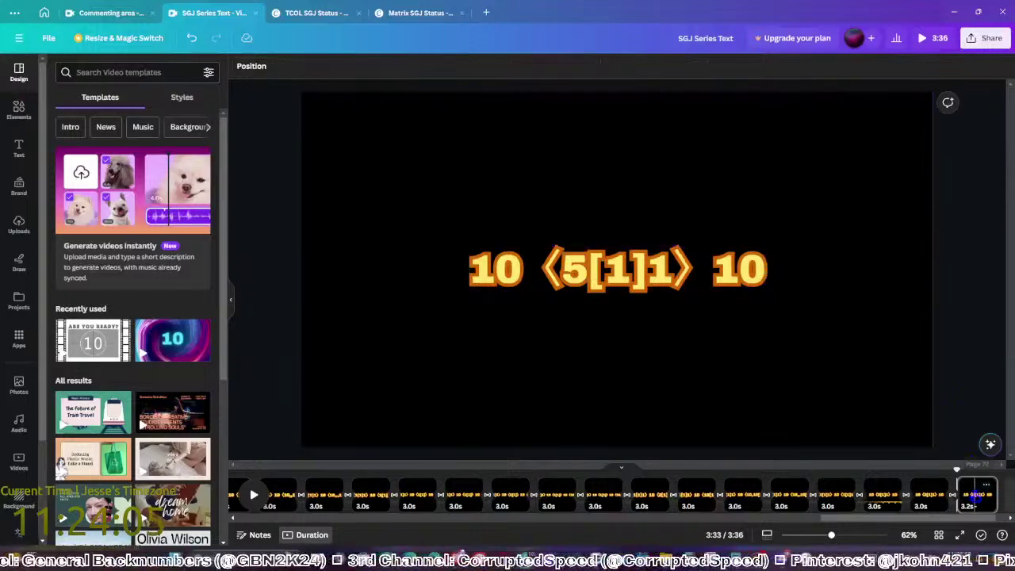
pyautogui.click(591, 273)
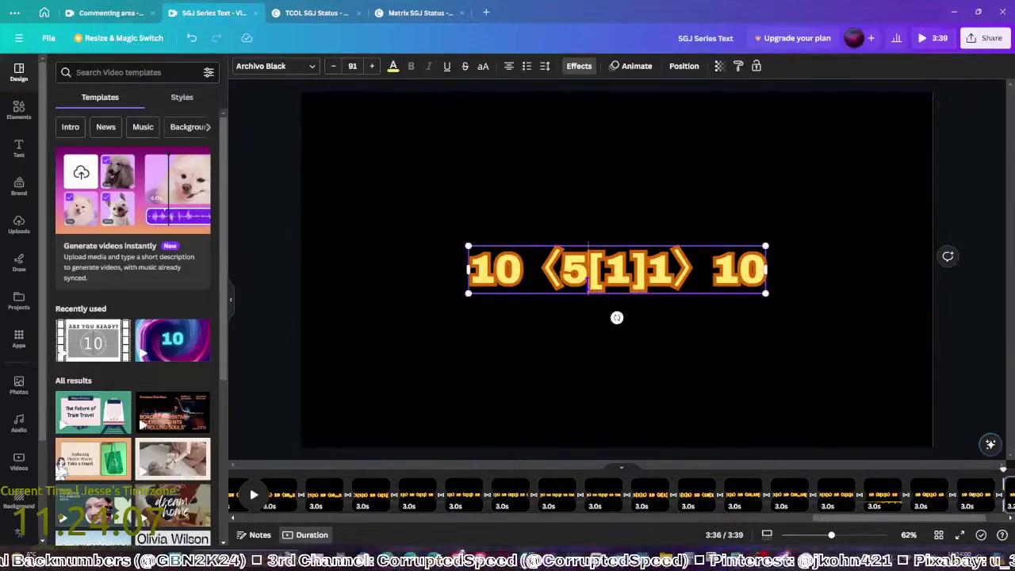
pyautogui.press('BackSpace')
pyautogui.write('10')
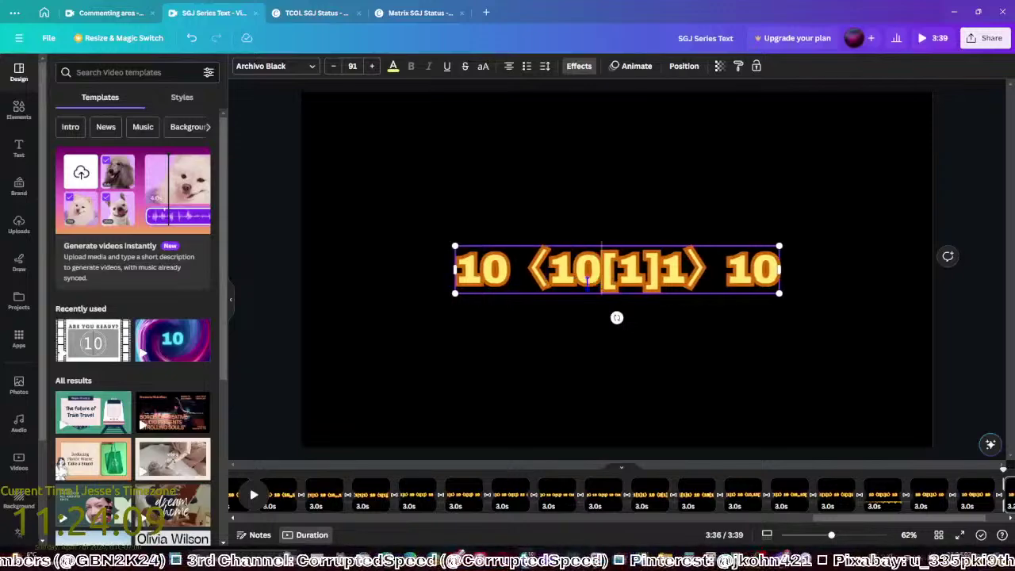
pyautogui.press('Escape')
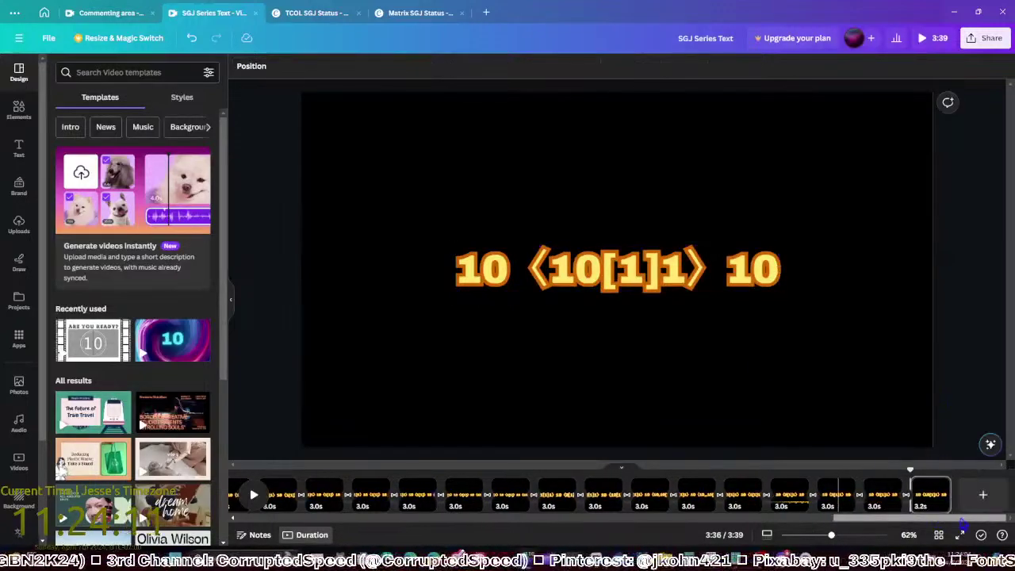
# Duplicate the 10〈10[1]1〉10 page and extend the copy's bracket to 〈10,1[1]1〉
pyautogui.click(931, 498)
pyautogui.hotkey('ctrl', 'd')
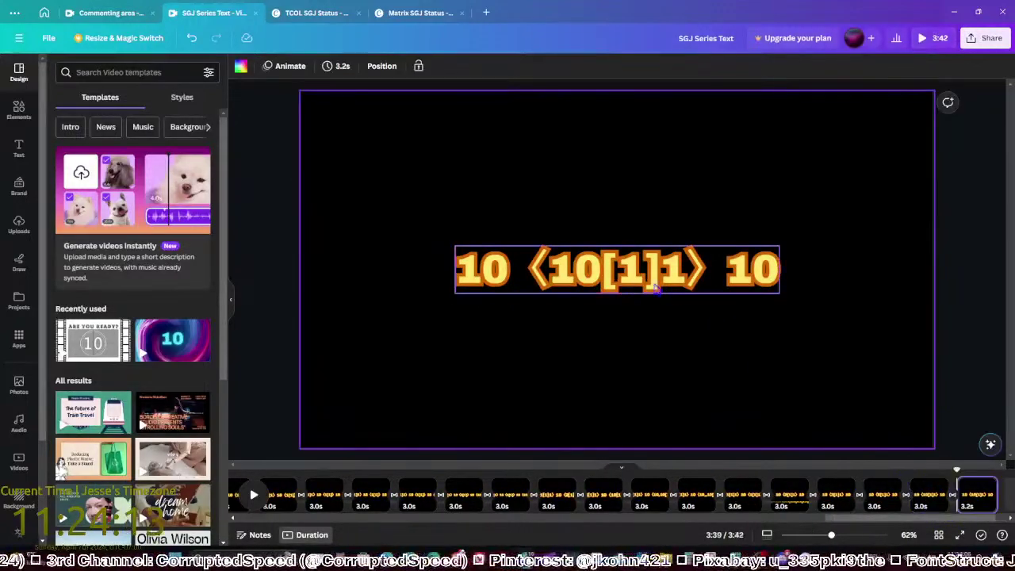
pyautogui.click(595, 274)
pyautogui.moveTo(576, 273); pyautogui.dragTo(551, 274)
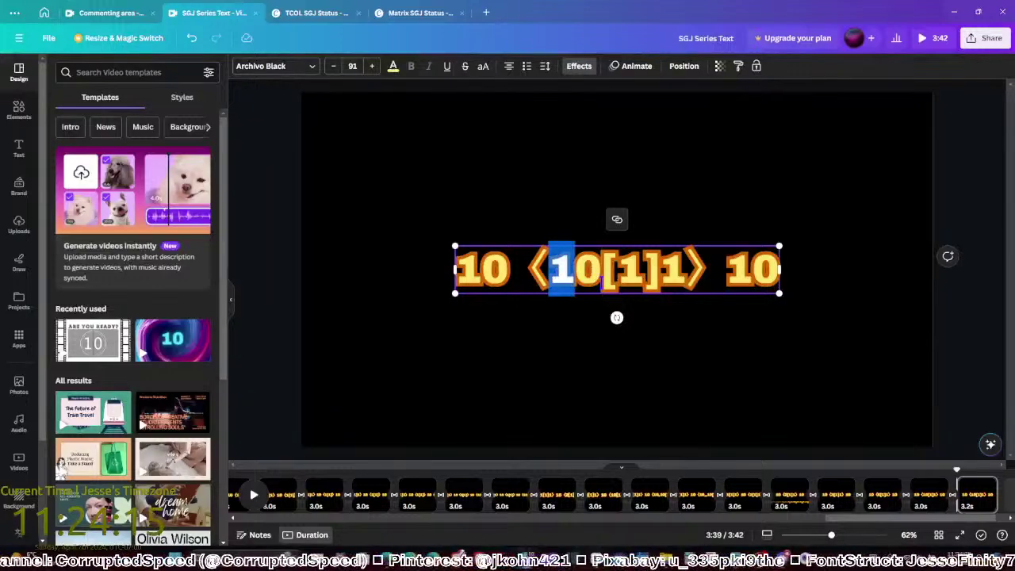
pyautogui.click(600, 282)
pyautogui.write(',2')
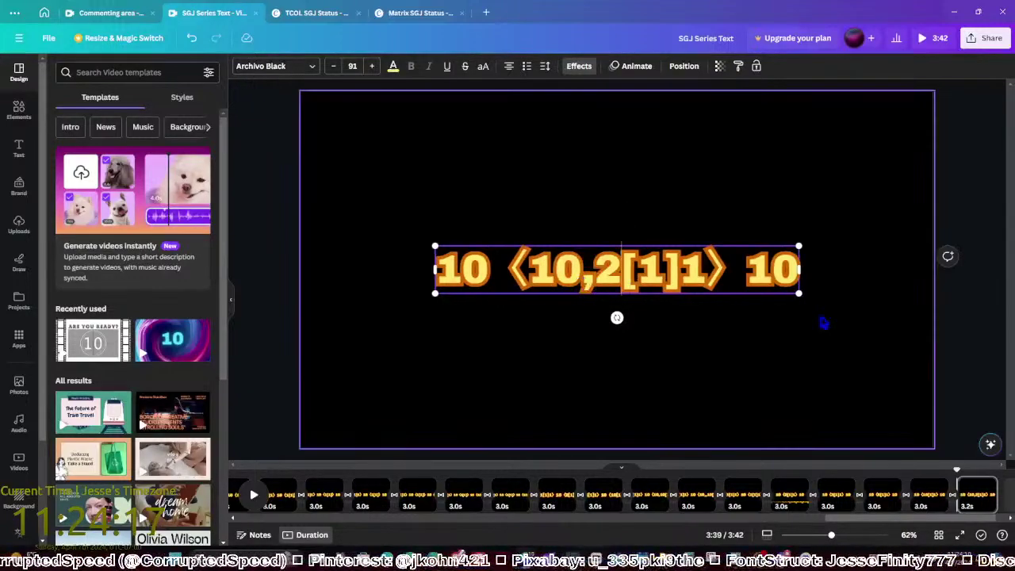
pyautogui.press('BackSpace')
pyautogui.write('1')
pyautogui.click(968, 360)
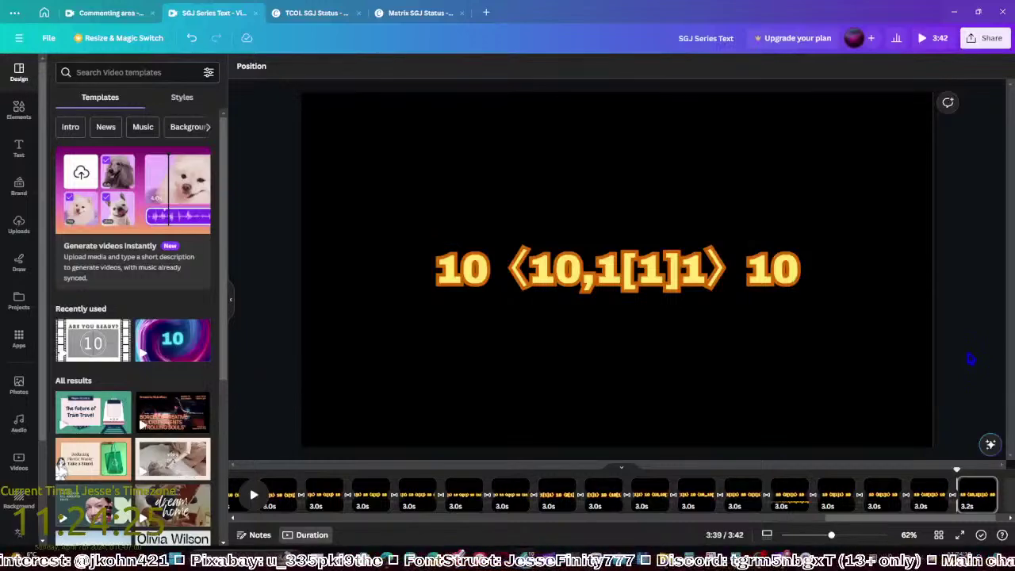
pyautogui.click(969, 359)
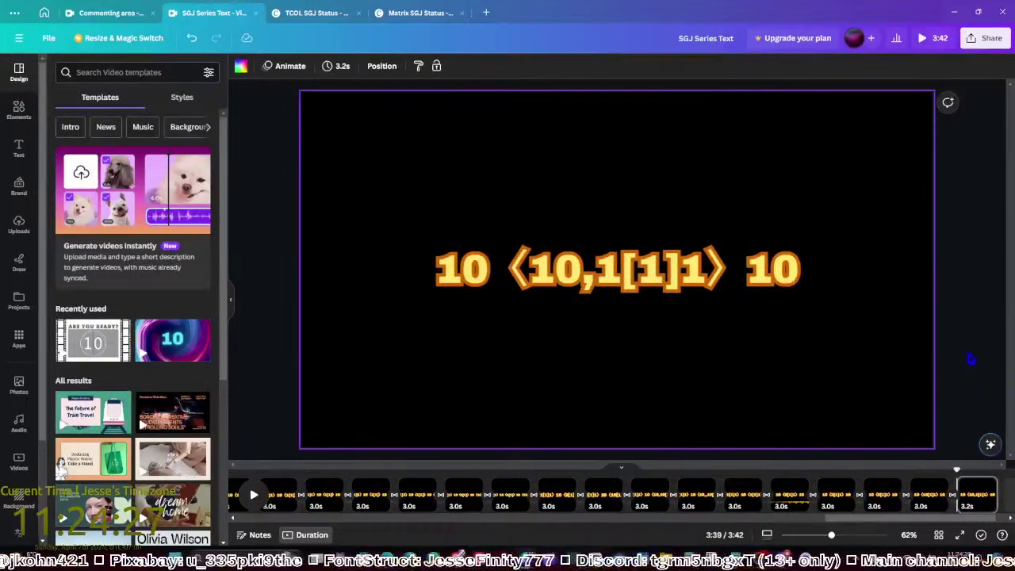
# Duplicate the 10〈10,1[1]1〉10 page and change the copy's bracket to 〈10,2[1]1〉
pyautogui.click(980, 467)
pyautogui.click(609, 286)
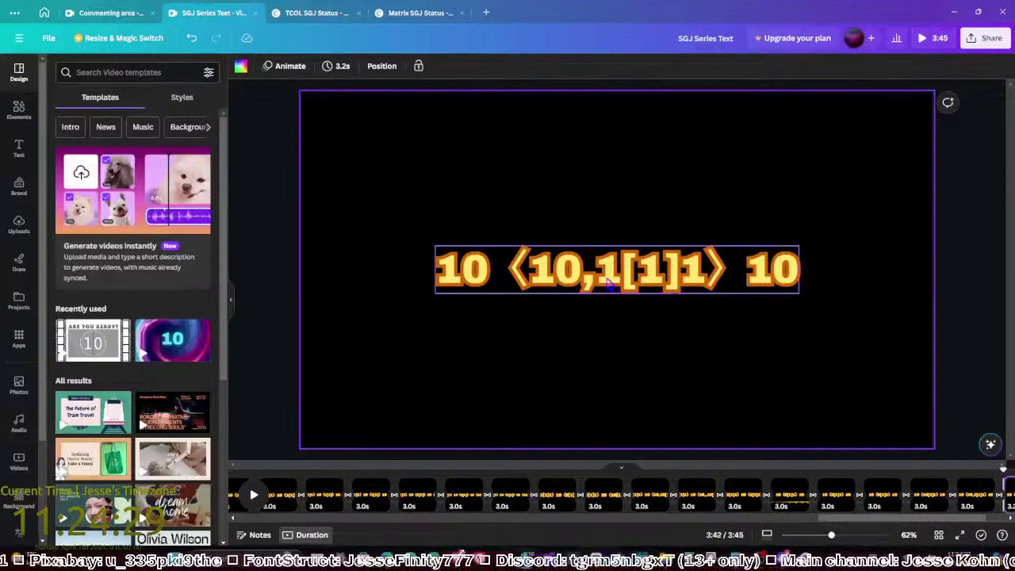
pyautogui.click(612, 277)
pyautogui.hotkey('shift', 'Left')
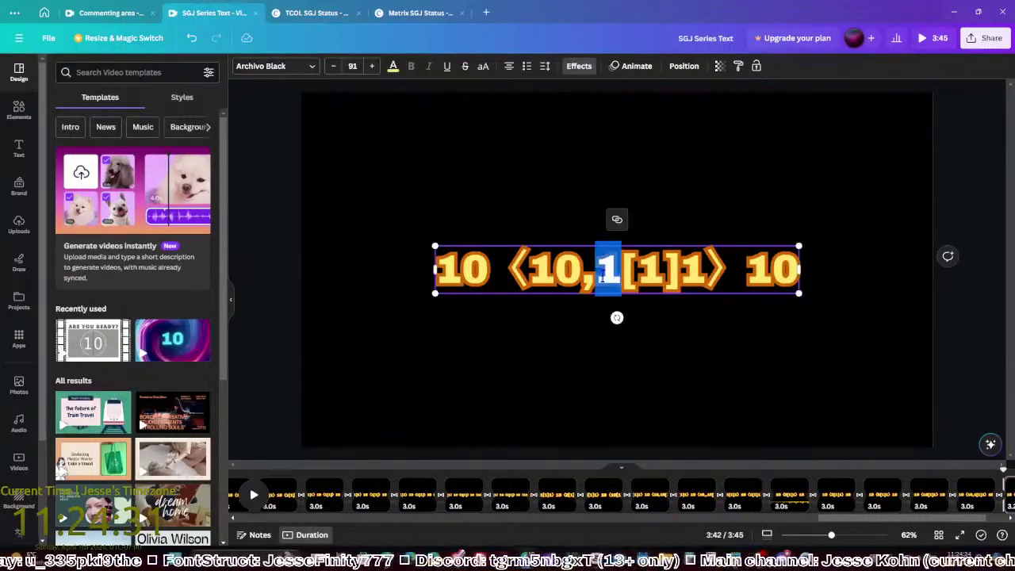
pyautogui.write('2')
pyautogui.click(941, 399)
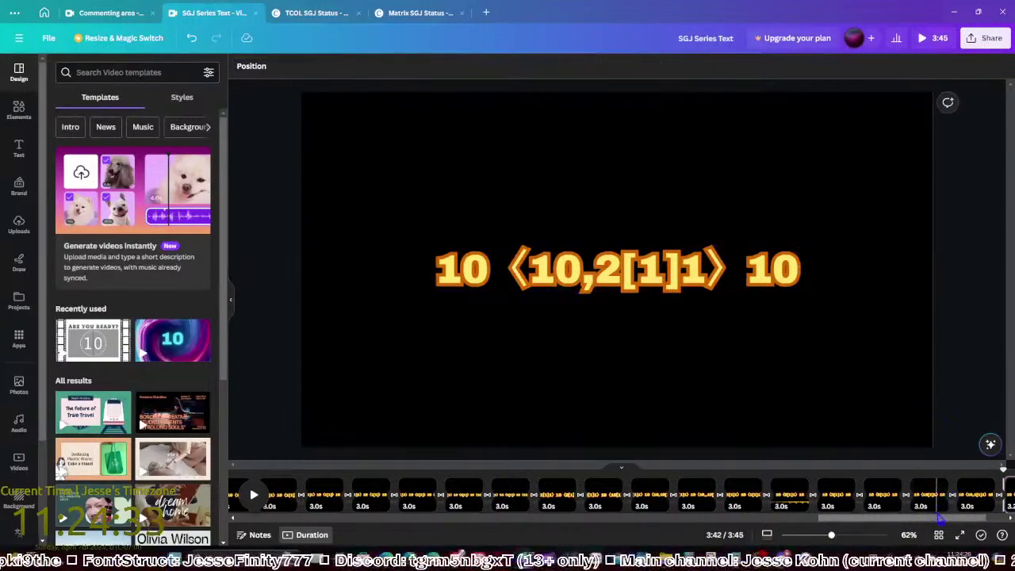
# Duplicate the 10〈10,2[1]1〉10 page and change the copy's bracket to 〈10,10[1]1〉
pyautogui.click(937, 486)
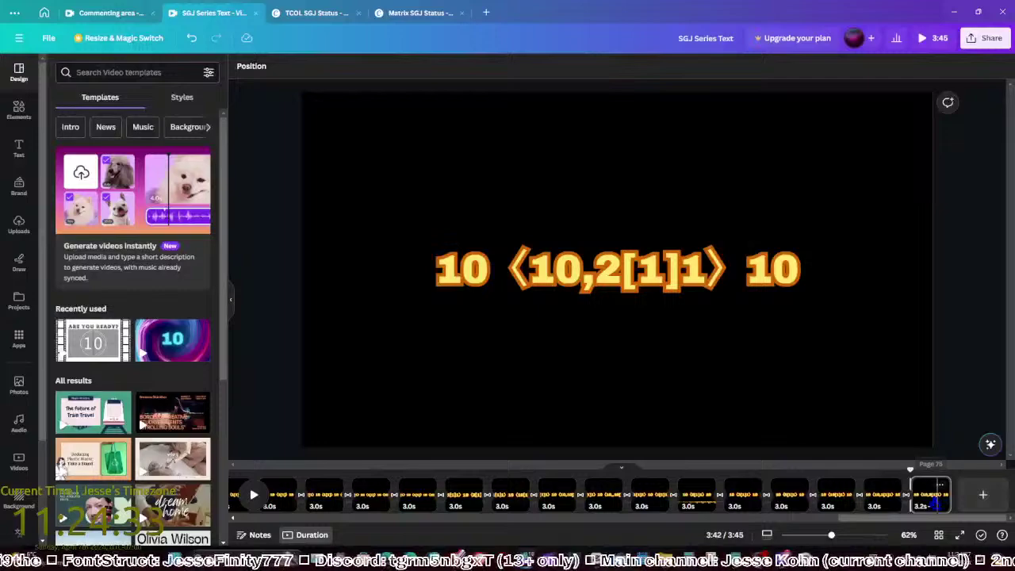
pyautogui.click(626, 291)
pyautogui.click(627, 292)
pyautogui.hotkey('shift', 'Left')
pyautogui.write('10')
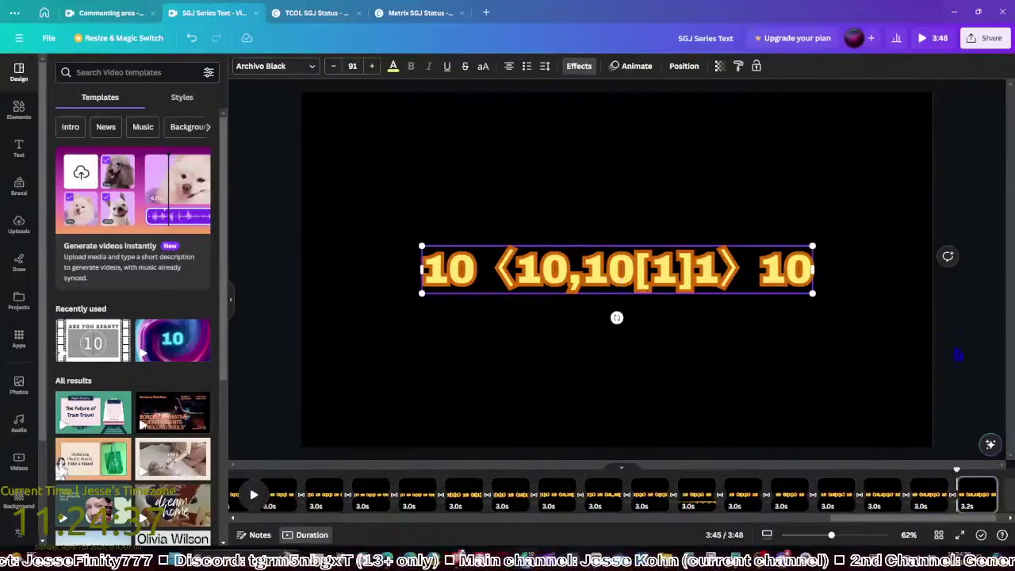
pyautogui.click(959, 355)
# Duplicate the 10〈10,10[1]1〉10 page and add a second comma so the copy's bracket reads 〈10,,10[1]1〉
pyautogui.click(1002, 486)
pyautogui.click(585, 288)
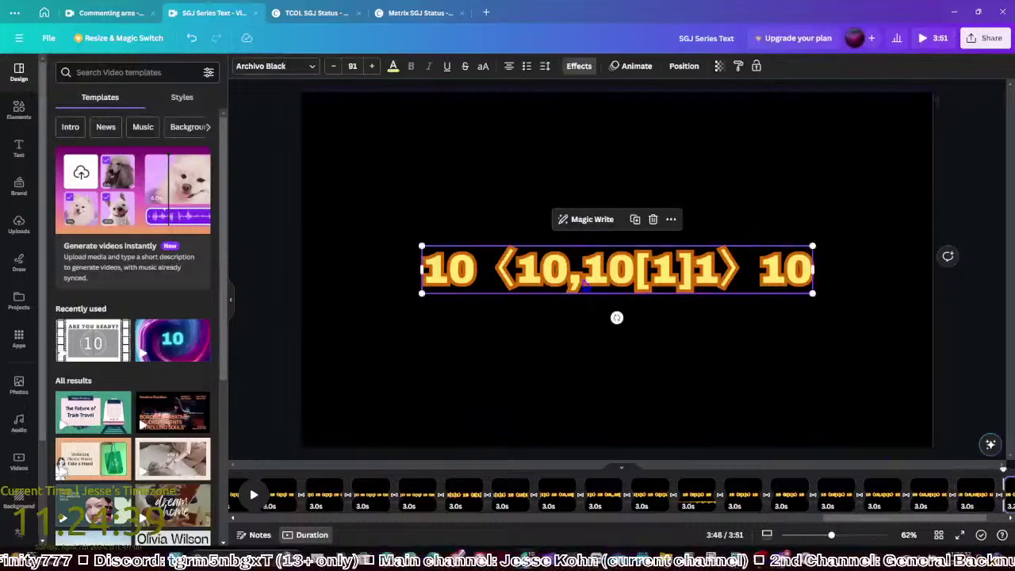
pyautogui.write(',')
pyautogui.press('Escape')
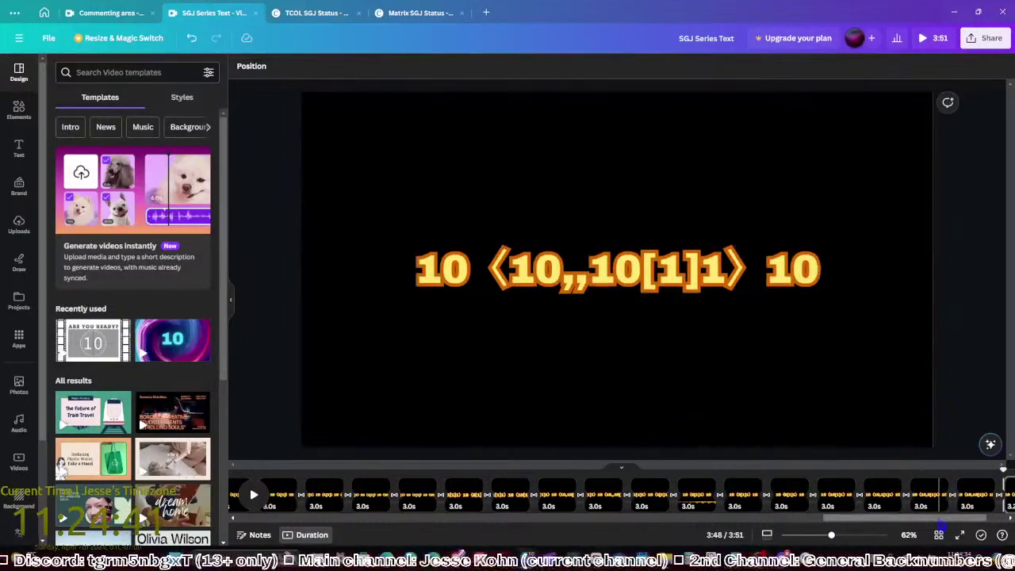
# Duplicate the 10〈10,,10[1]1〉10 page and add three commas to the copy, making its bracket 〈10,,,,,10[1]1〉
pyautogui.click(1006, 485)
pyautogui.click(583, 275)
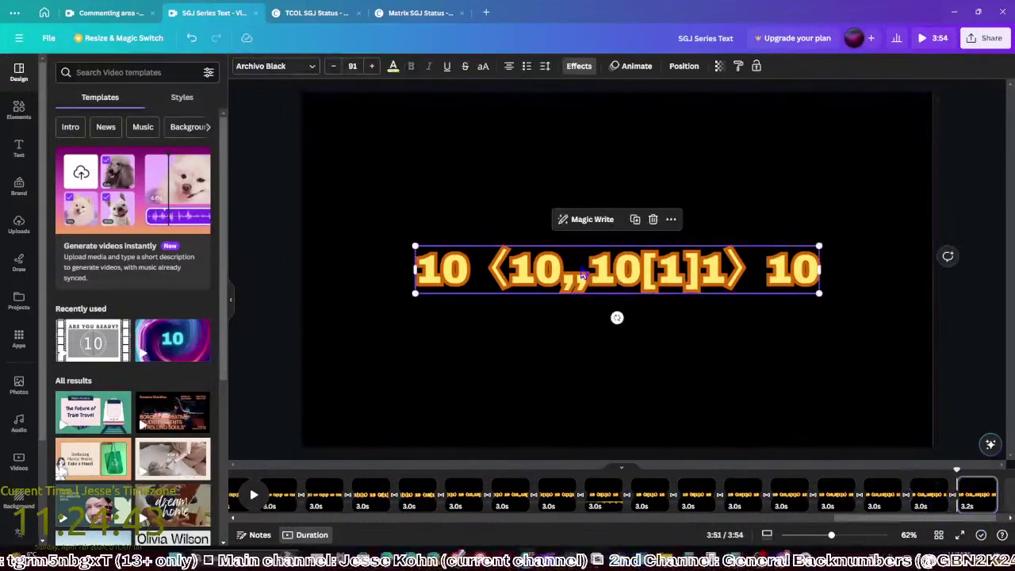
pyautogui.write(',,,')
pyautogui.press('Escape')
pyautogui.click(847, 421)
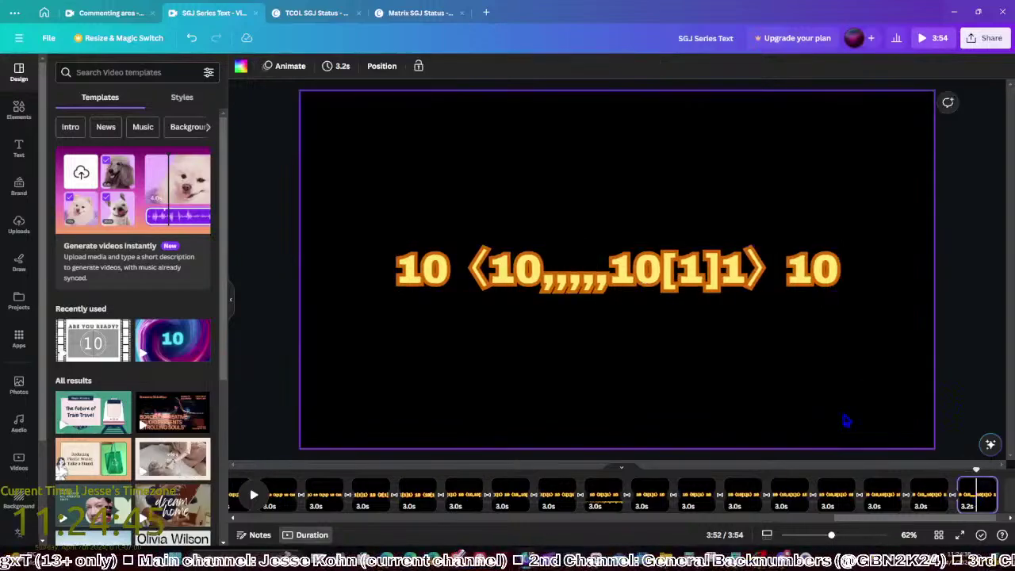
# Duplicate the five-comma page and add five more commas to the copy, making ten commas between the two 10s in the bracket
pyautogui.hotkey('ctrl', 'd')
pyautogui.click(584, 274)
pyautogui.click(576, 276)
pyautogui.write(',')
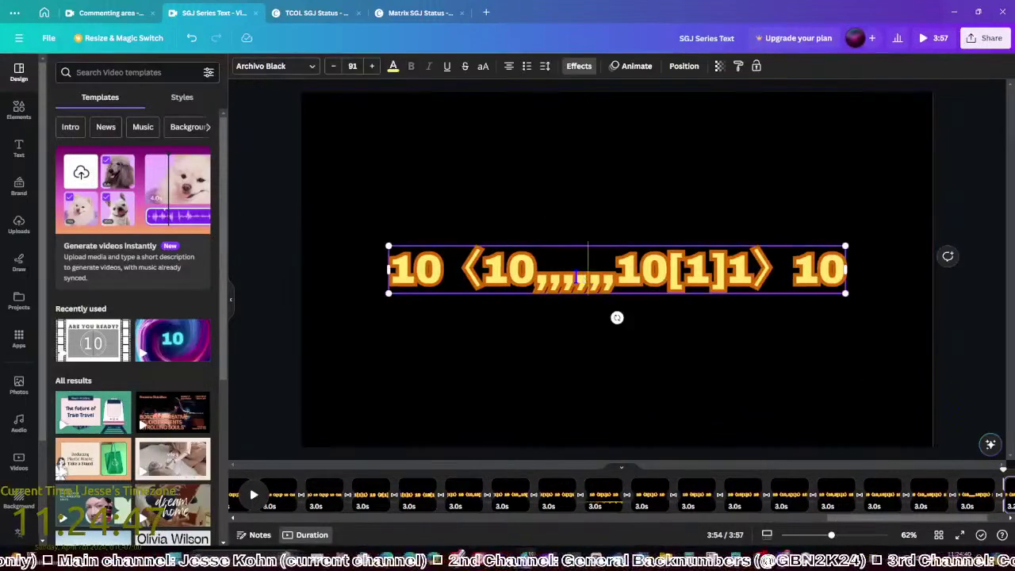
pyautogui.write(',,,,')
pyautogui.press('Escape')
pyautogui.press('Escape')
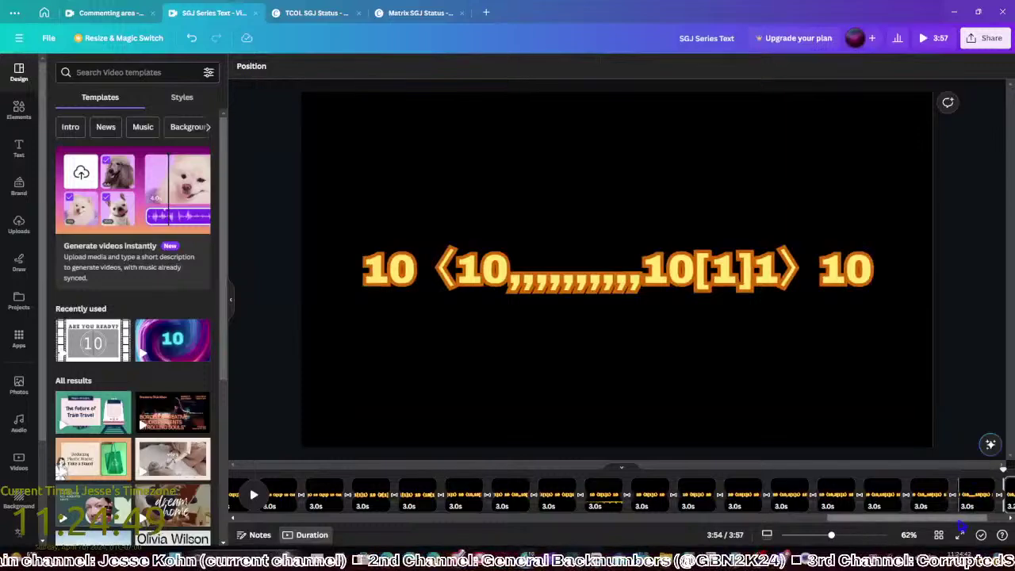
# Duplicate the ten-comma page and shorten the copy's bracket to 〈1[1]2〉
pyautogui.hotkey('ctrl', 'd')
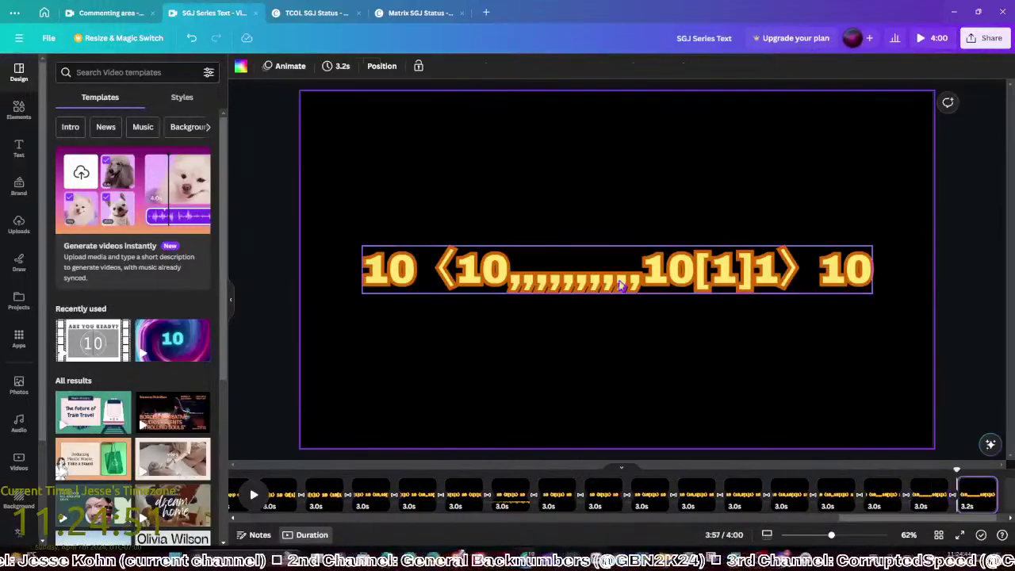
pyautogui.click(623, 285)
pyautogui.moveTo(693, 273); pyautogui.dragTo(498, 272)
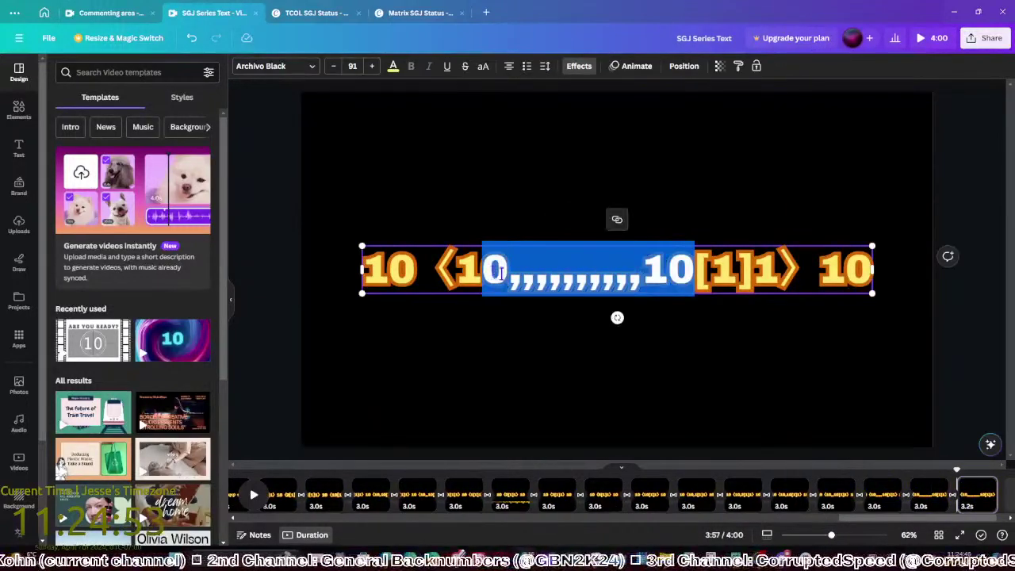
pyautogui.press('BackSpace')
pyautogui.press('Right')
pyautogui.press('Right')
pyautogui.press('Right')
pyautogui.hotkey('shift', 'Right')
pyautogui.write('2')
pyautogui.click(956, 442)
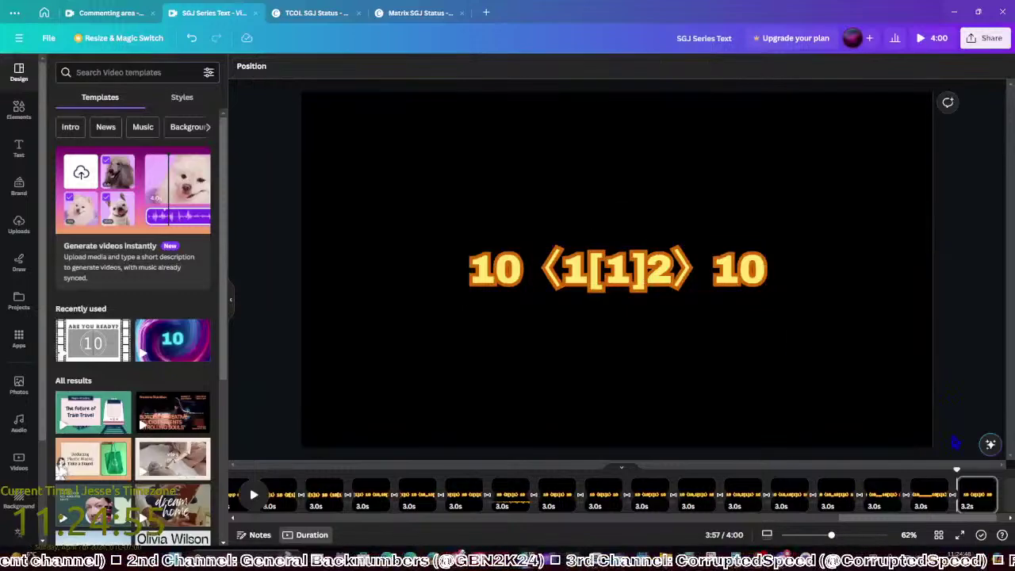
# Duplicate the 10〈1[1]2〉10 text on the same page and place the copy centred directly below the original
pyautogui.click(635, 291)
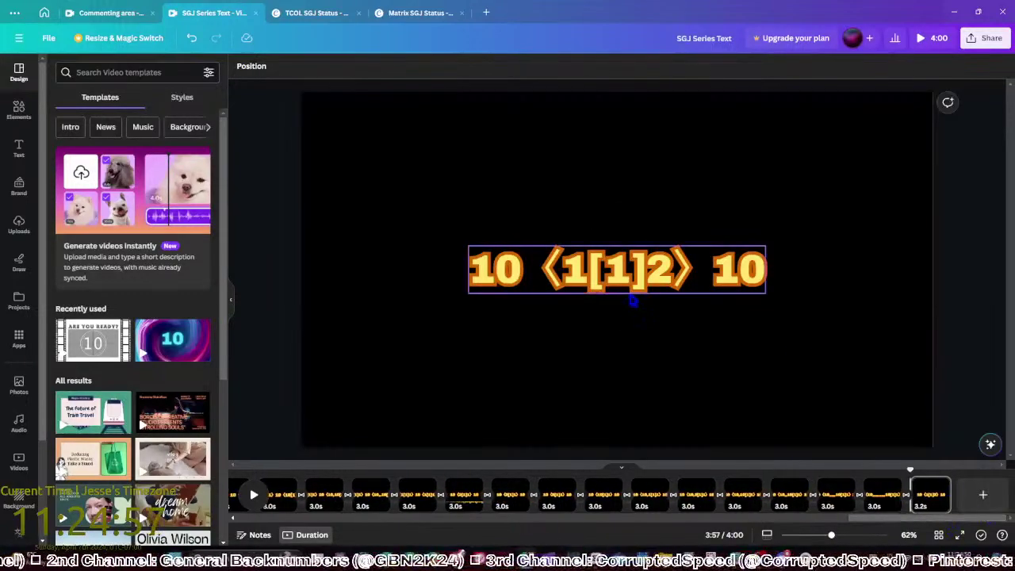
pyautogui.hotkey('ctrl', 'd')
pyautogui.moveTo(616, 315); pyautogui.dragTo(620, 361)
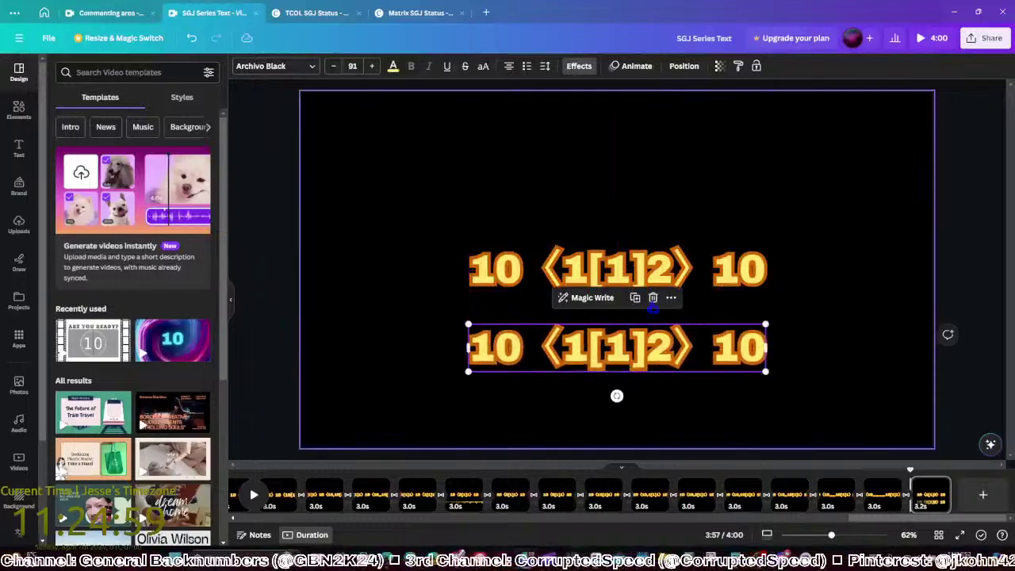
# Change the lower text's bracket to 〈10,,,,,,,,,,10[1]1〉 with ten commas between the two 10s
pyautogui.doubleClick(684, 351)
pyautogui.click(681, 349)
pyautogui.hotkey('shift', 'Left')
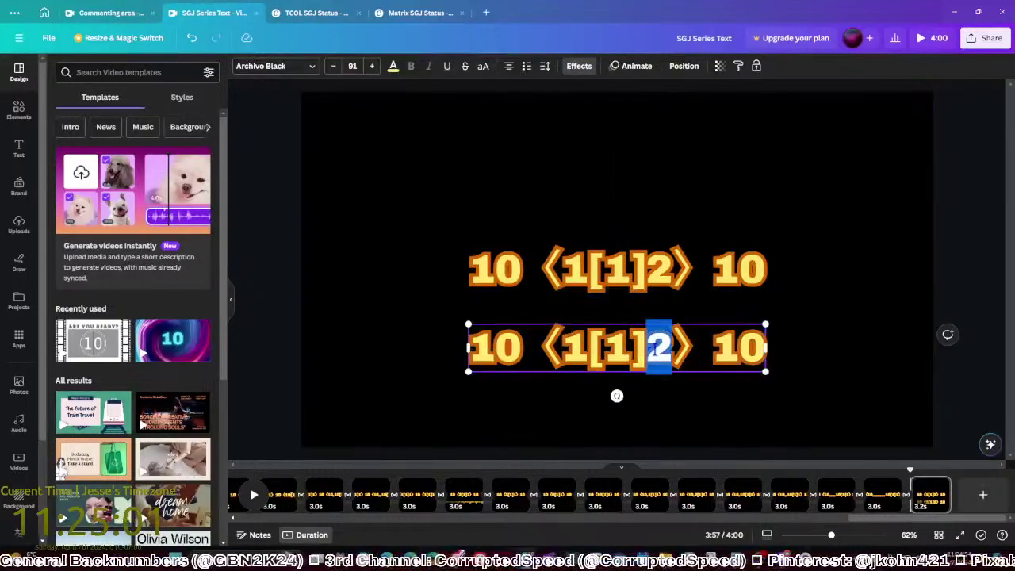
pyautogui.write('1')
pyautogui.write('0,,,,')
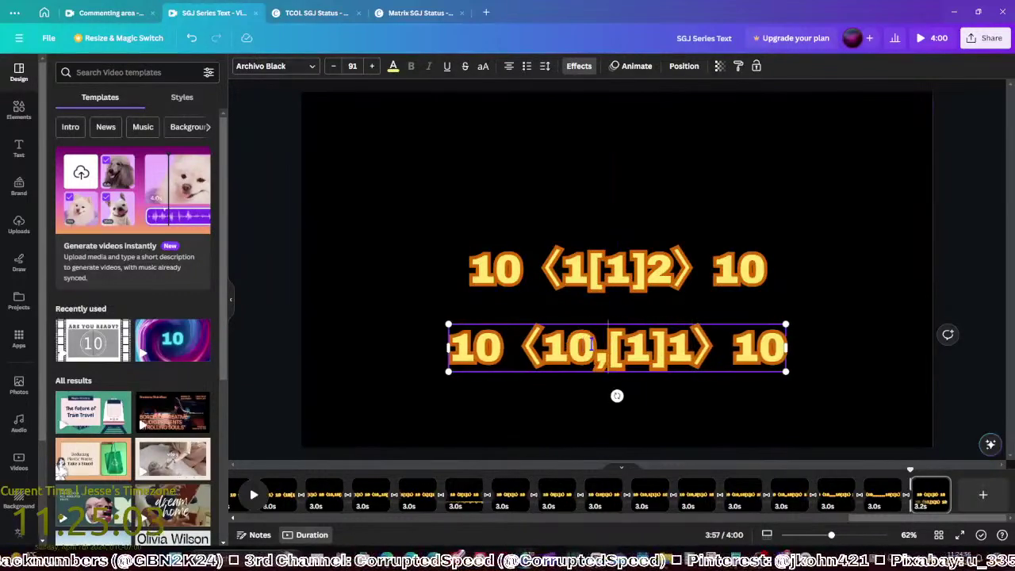
pyautogui.write(',,,,,,')
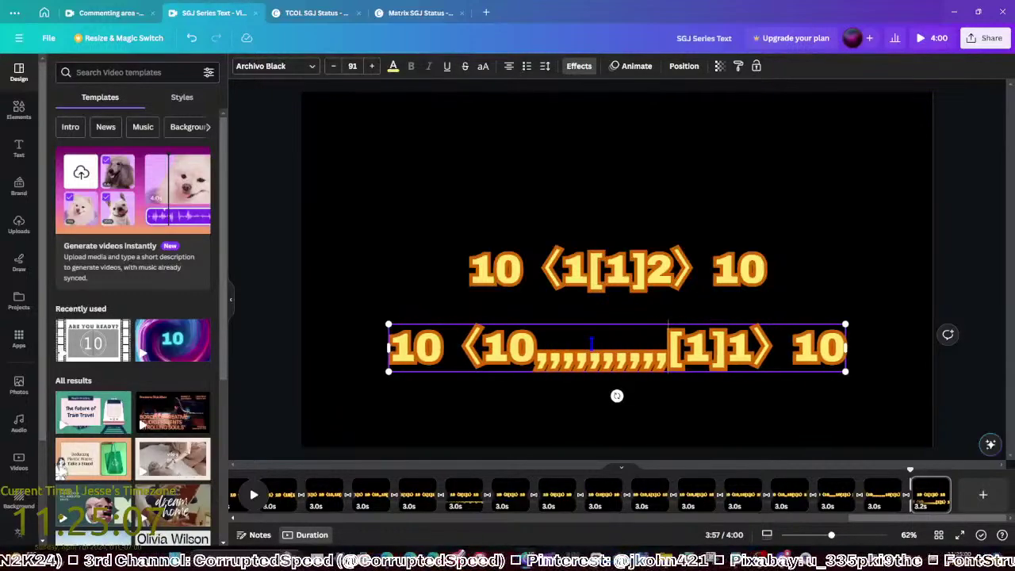
pyautogui.write('10')
pyautogui.click(909, 362)
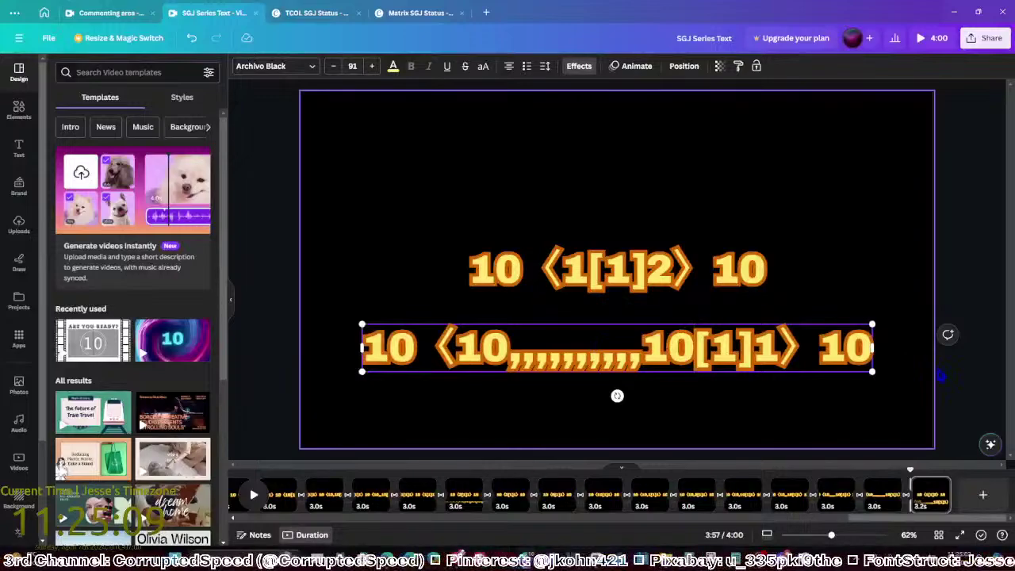
pyautogui.click(964, 384)
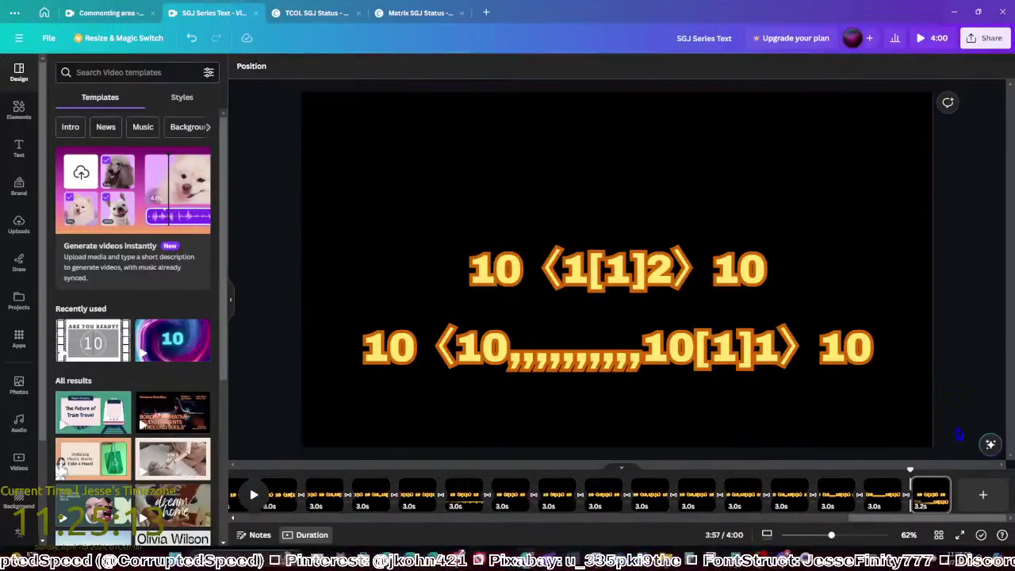
# Duplicate the two-line page, then change the copy's upper bracket to 〈1[1]3〉 and the lower bracket's ending to [1]2
pyautogui.hotkey('ctrl', 'd')
pyautogui.click(688, 282)
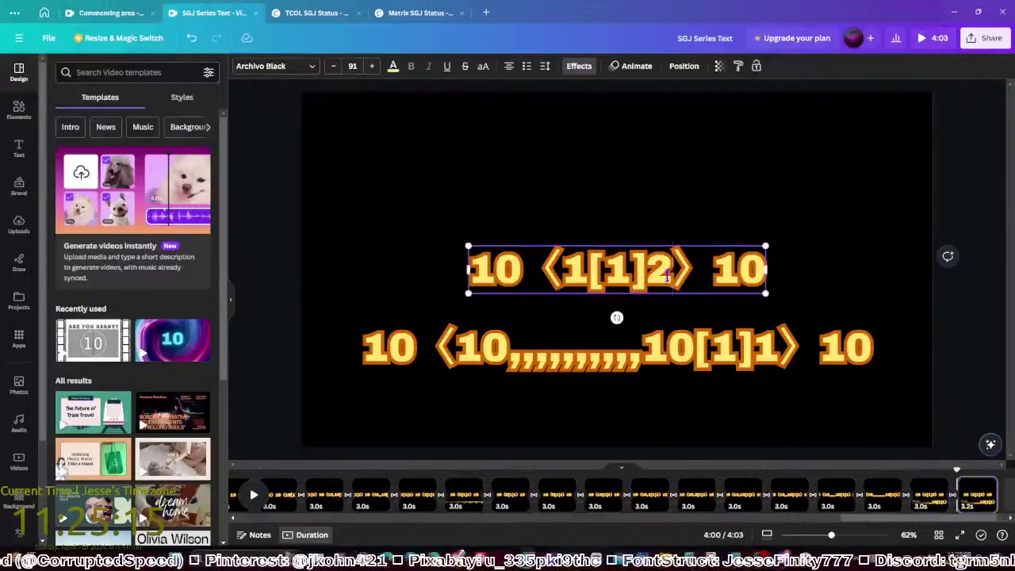
pyautogui.doubleClick(660, 270)
pyautogui.write('3')
pyautogui.click(778, 349)
pyautogui.press('BackSpace')
pyautogui.write('2')
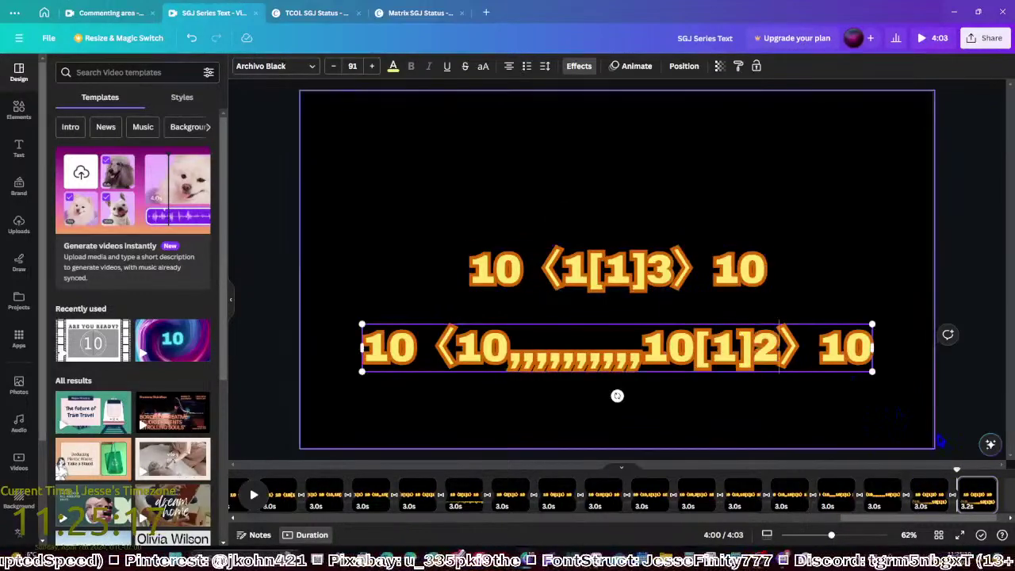
# Duplicate the current two-line page, then change the copy's upper bracket to 〈1[1]4〉 and the lower bracket's ending to [1]3
pyautogui.press('Escape')
pyautogui.click(978, 493)
pyautogui.hotkey('ctrl', 'd')
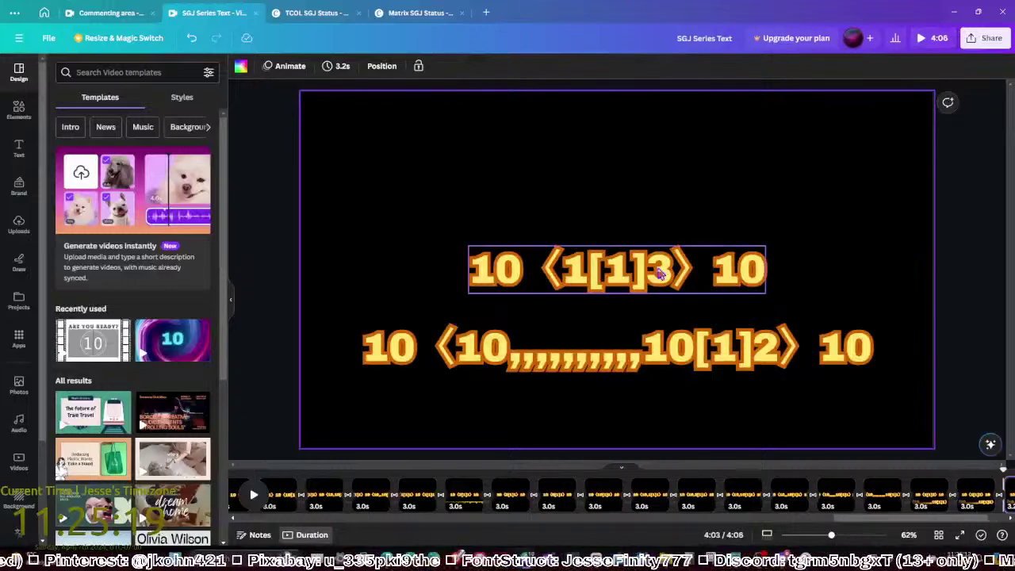
pyautogui.click(663, 270)
pyautogui.doubleClick(660, 269)
pyautogui.write('4')
pyautogui.click(763, 353)
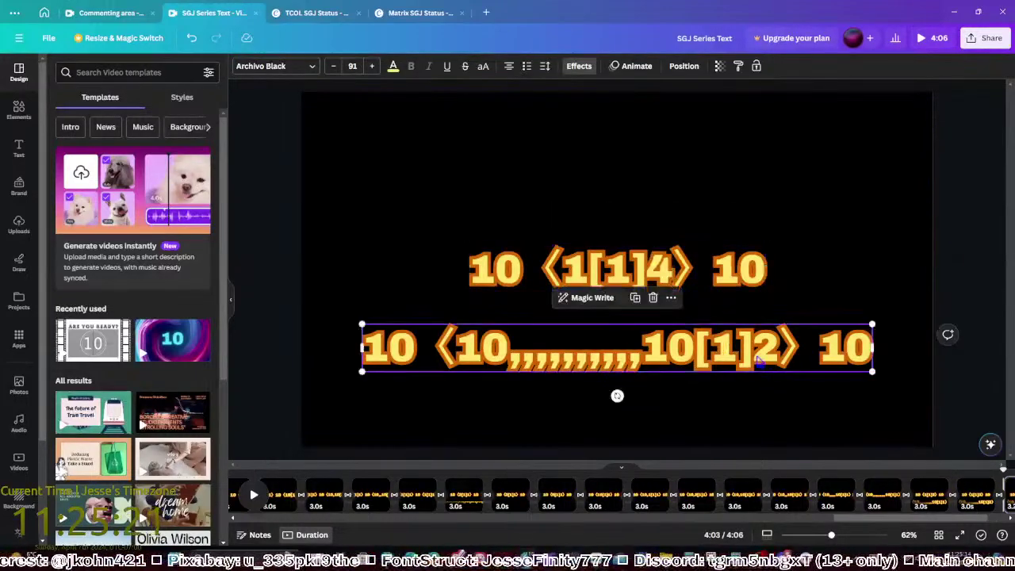
pyautogui.doubleClick(764, 353)
pyautogui.write('3')
pyautogui.click(940, 423)
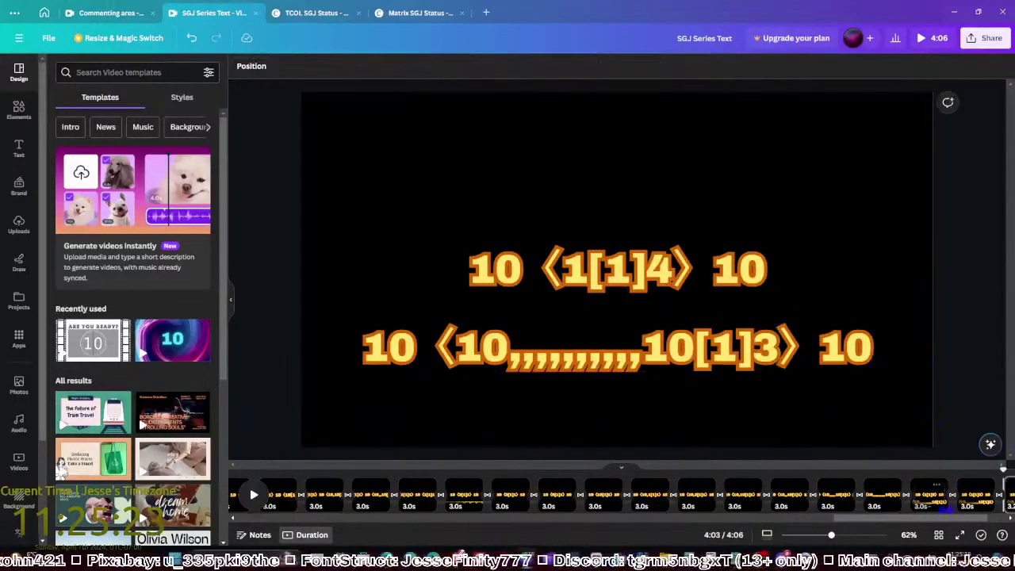
# Duplicate the 〈1[1]4〉 page, then change the copy's upper bracket to 〈1[1]5〉 and the lower bracket's ending to [1]4
pyautogui.hotkey('ctrl', 'd')
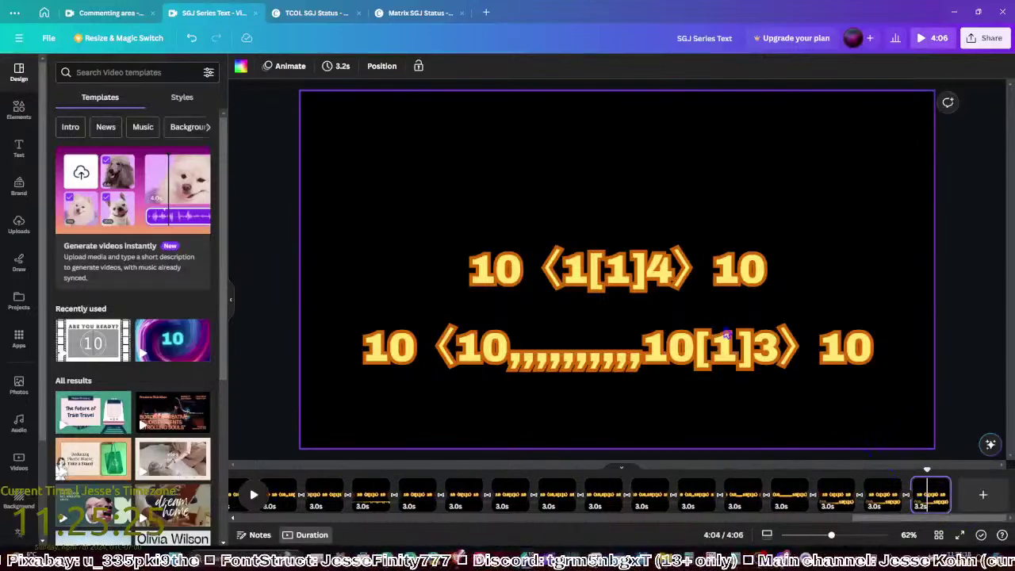
pyautogui.click(662, 273)
pyautogui.doubleClick(660, 273)
pyautogui.write('5')
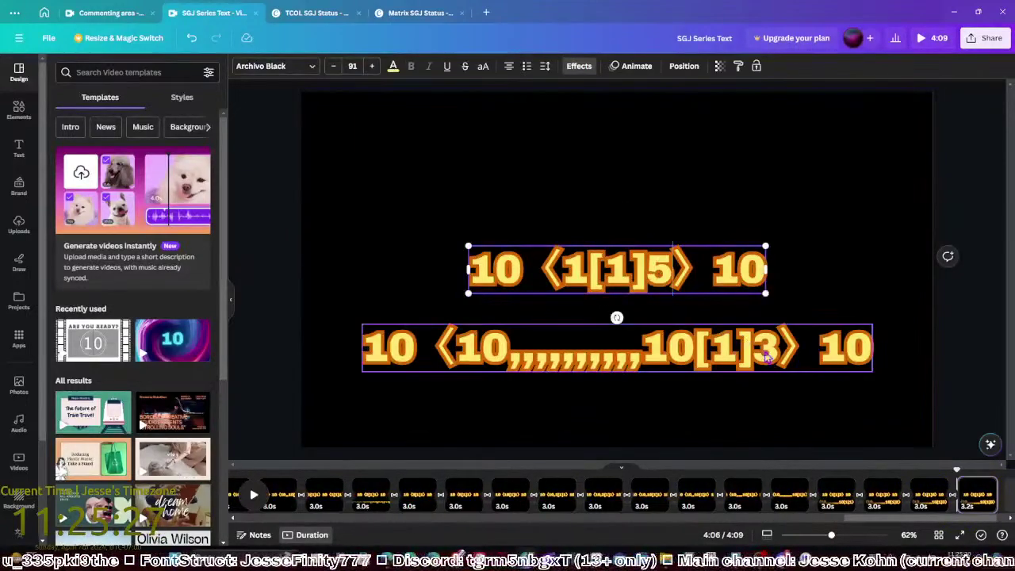
pyautogui.click(763, 353)
pyautogui.doubleClick(763, 353)
pyautogui.write('4')
# Duplicate the 〈1[1]5〉 page, delete the copy's lower text line and change the remaining bracket to 〈1[1]10〉
pyautogui.click(980, 468)
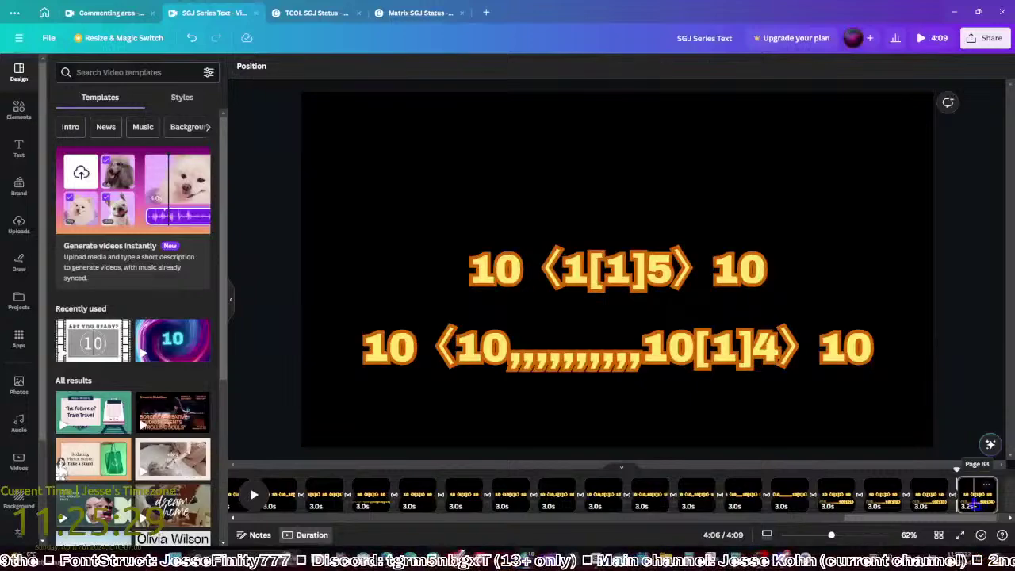
pyautogui.hotkey('ctrl', 'd')
pyautogui.click(671, 347)
pyautogui.press('Delete')
pyautogui.click(673, 270)
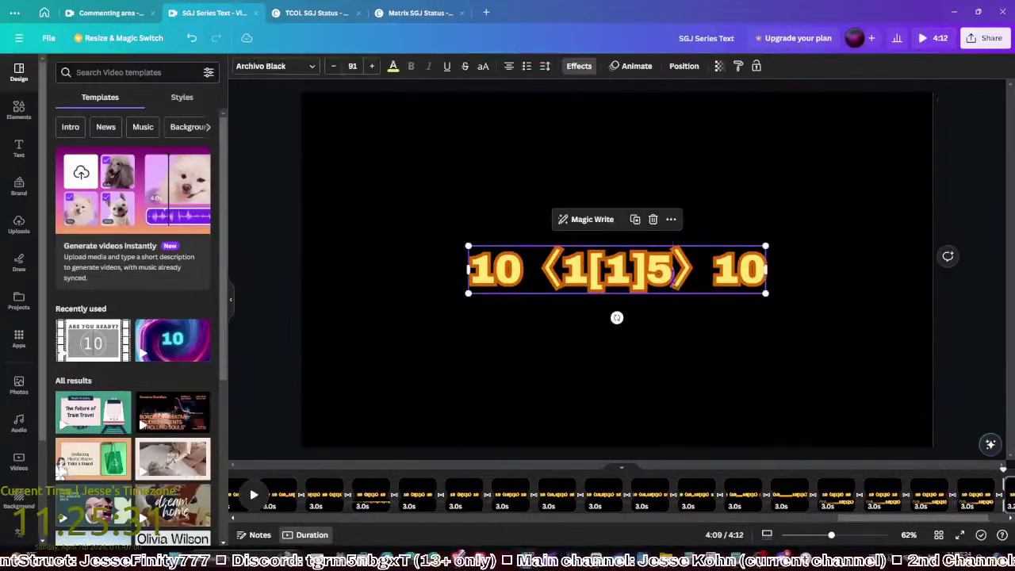
pyautogui.doubleClick(673, 270)
pyautogui.write('10')
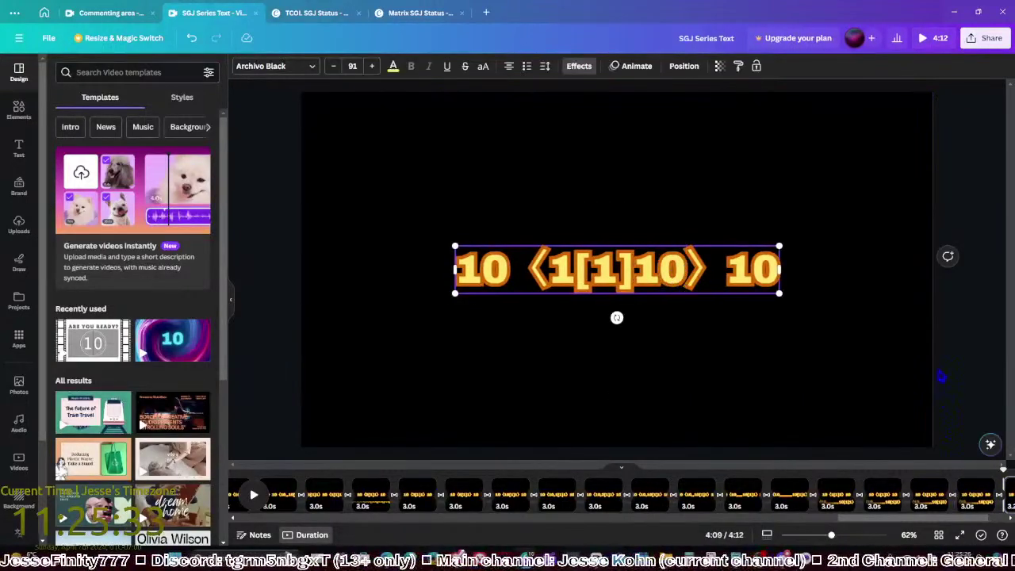
pyautogui.press('Escape')
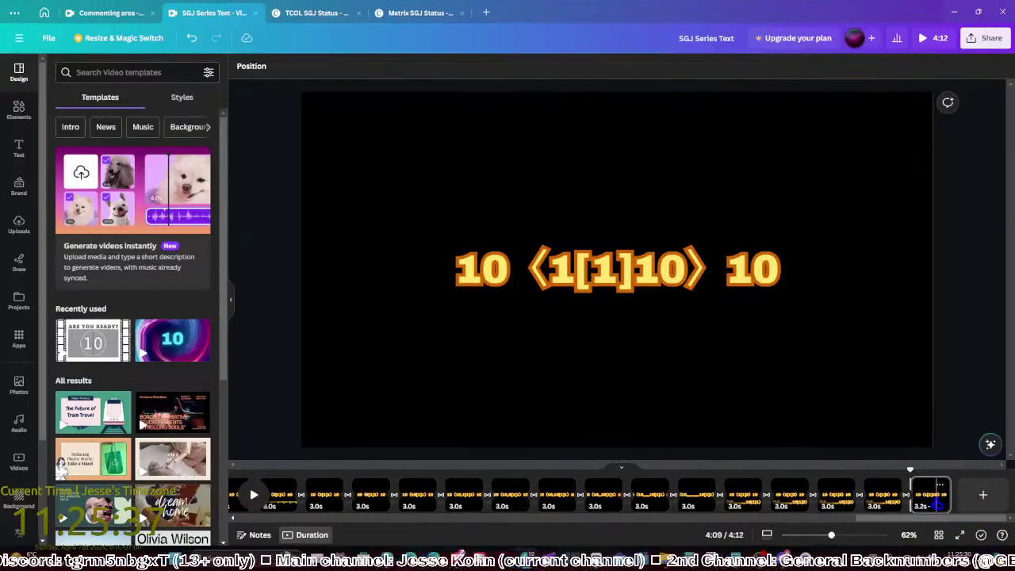
# Duplicate the 〈1[1]10〉 page and extend the copy's bracket to 〈1[1]100〉
pyautogui.hotkey('ctrl', 'd')
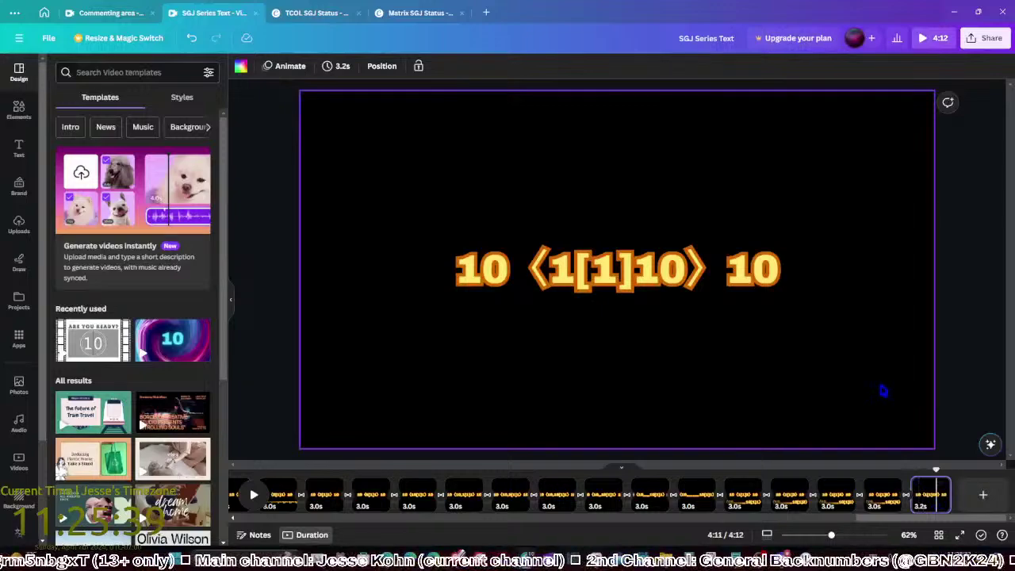
pyautogui.click(695, 278)
pyautogui.click(695, 278)
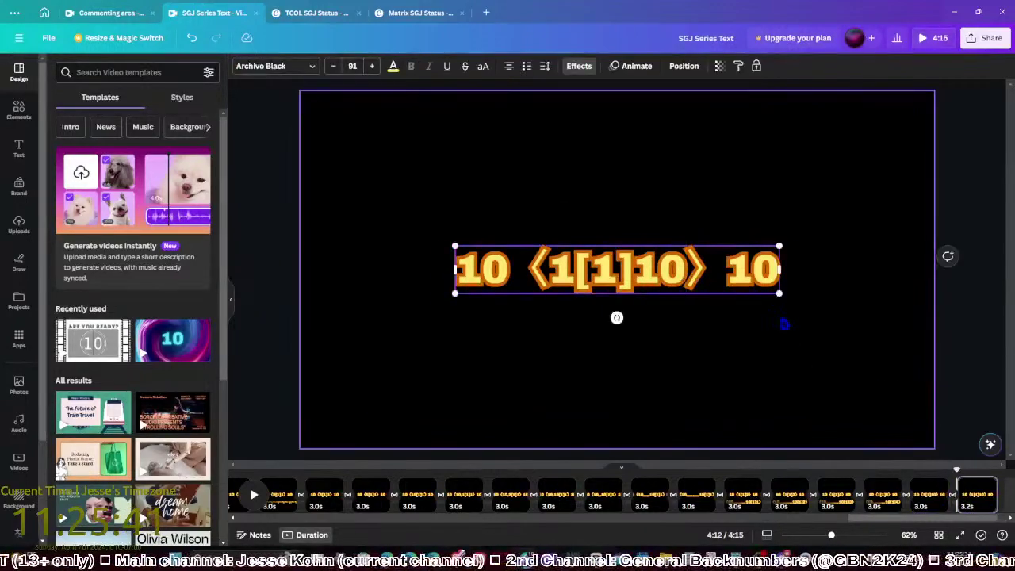
pyautogui.write('0')
pyautogui.click(973, 484)
pyautogui.hotkey('ctrl', 'd')
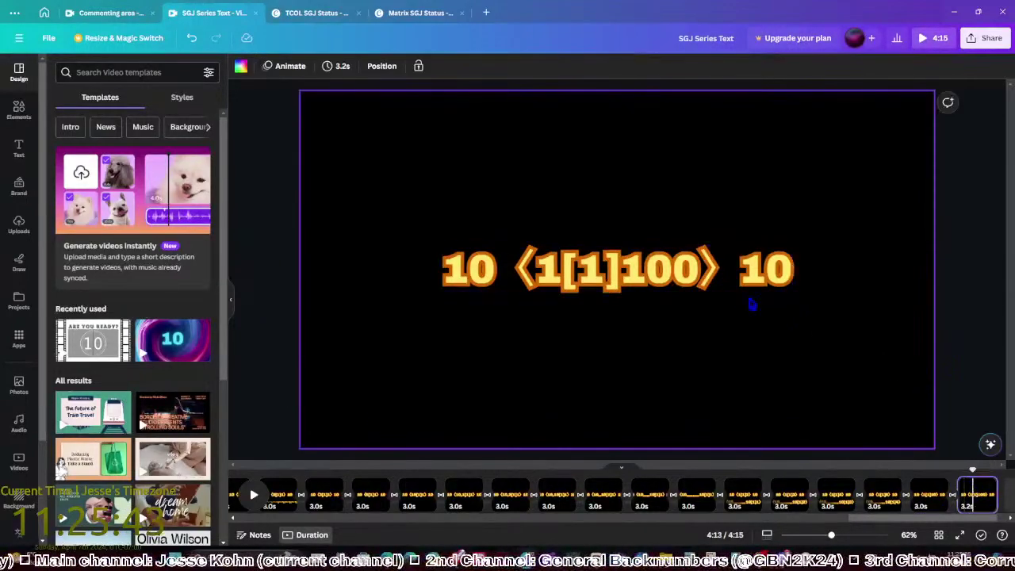
pyautogui.click(699, 274)
pyautogui.moveTo(699, 274)
pyautogui.mouseDown()
pyautogui.moveTo(649, 271)
pyautogui.moveTo(700, 273)
pyautogui.mouseUp()
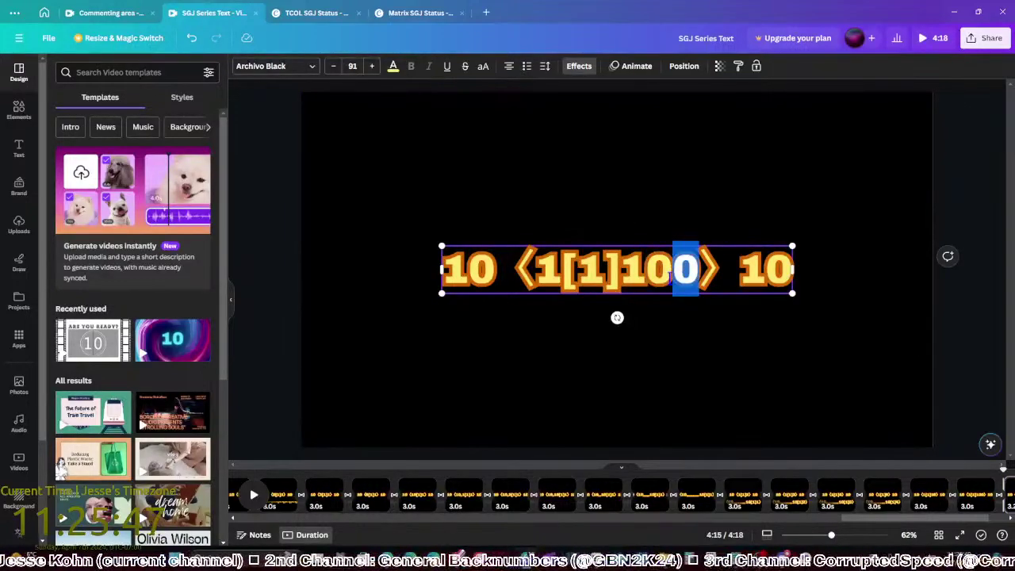
pyautogui.click(966, 377)
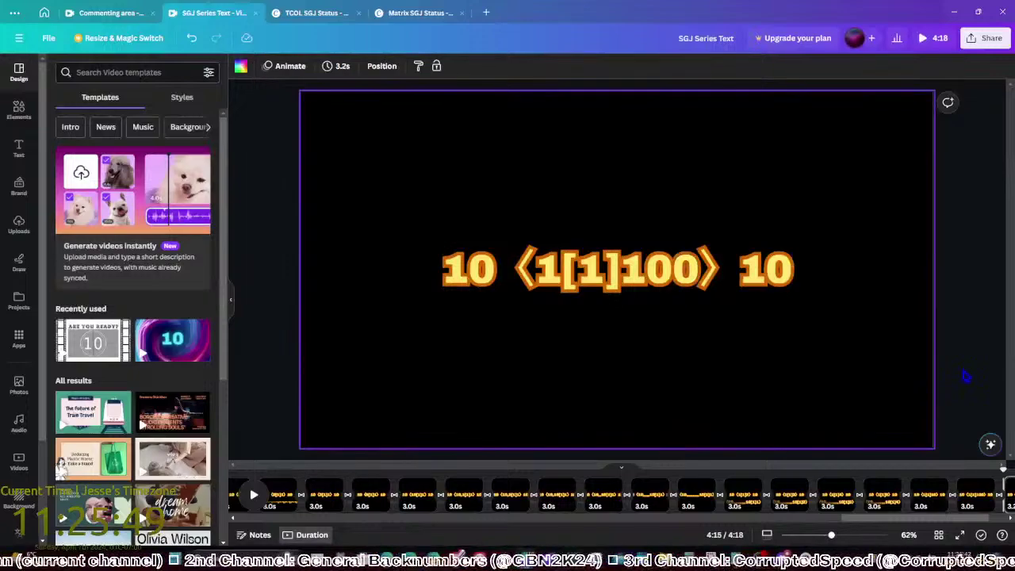
pyautogui.click(960, 496)
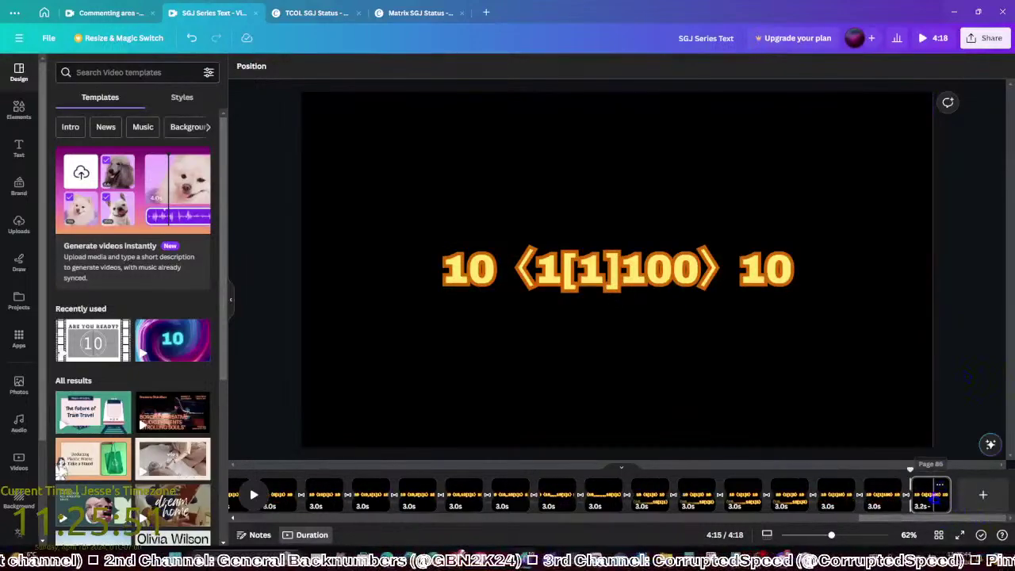
pyautogui.press('Delete')
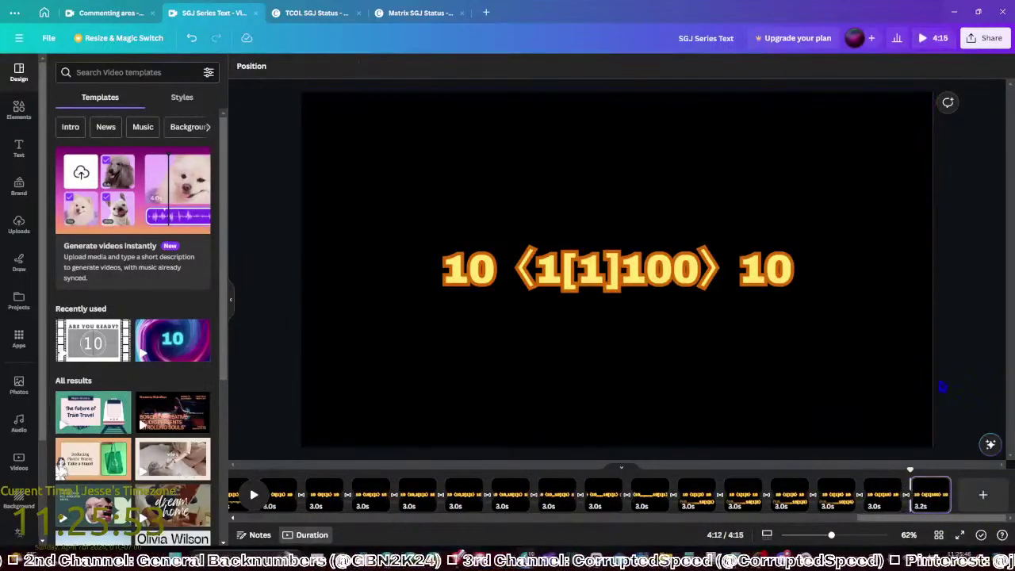
# Switch to Discord, check the latest messages in the general and spam channels, and return to general
pyautogui.hotkey('alt', 'Tab')
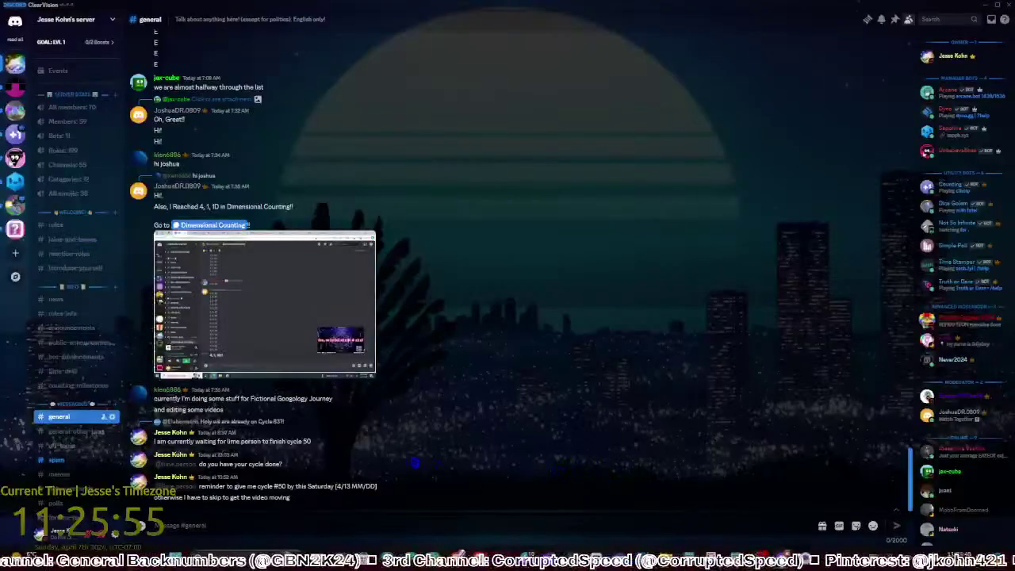
pyautogui.scroll(-3, 959, 496)
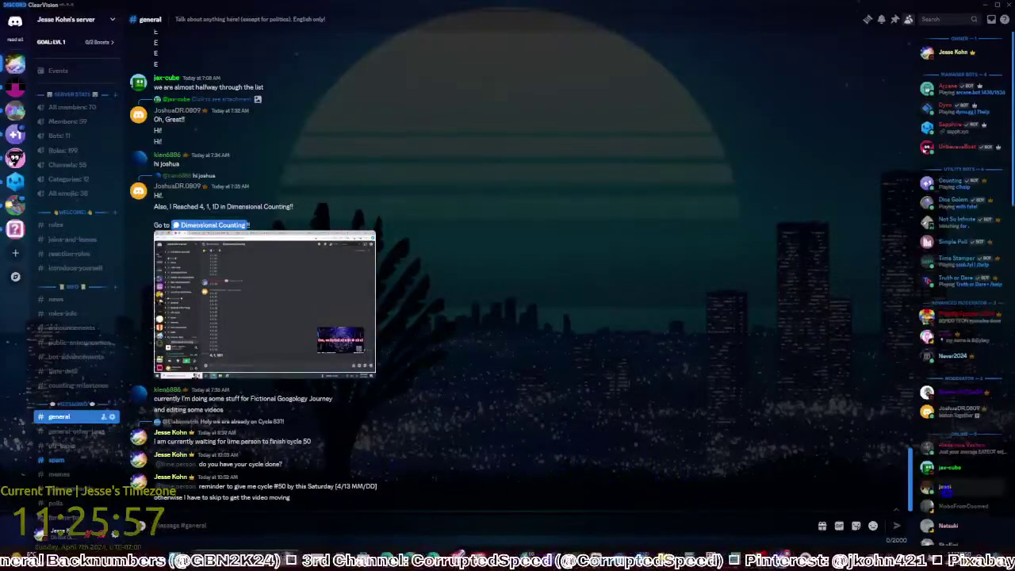
pyautogui.scroll(3, 960, 476)
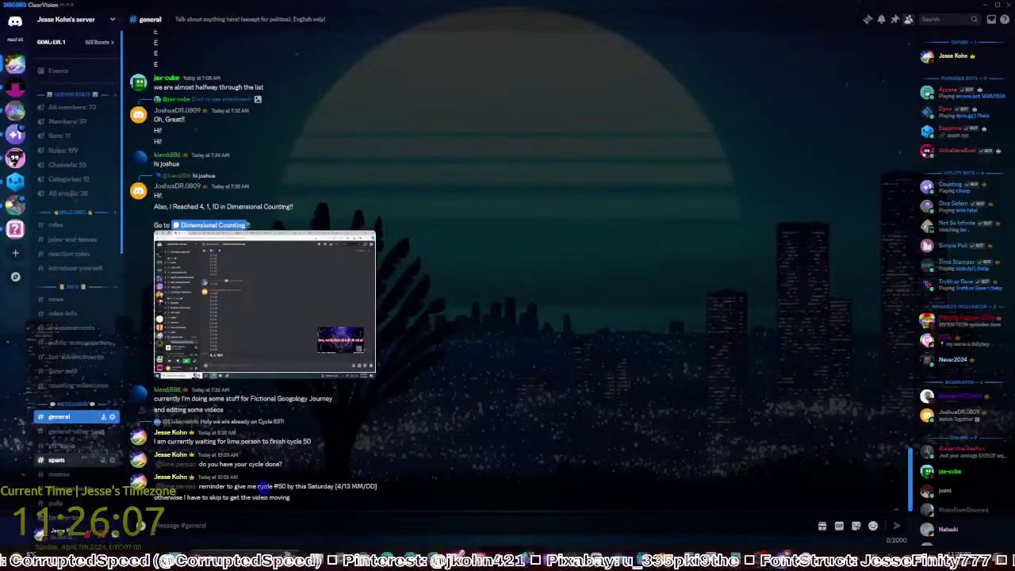
pyautogui.click(59, 461)
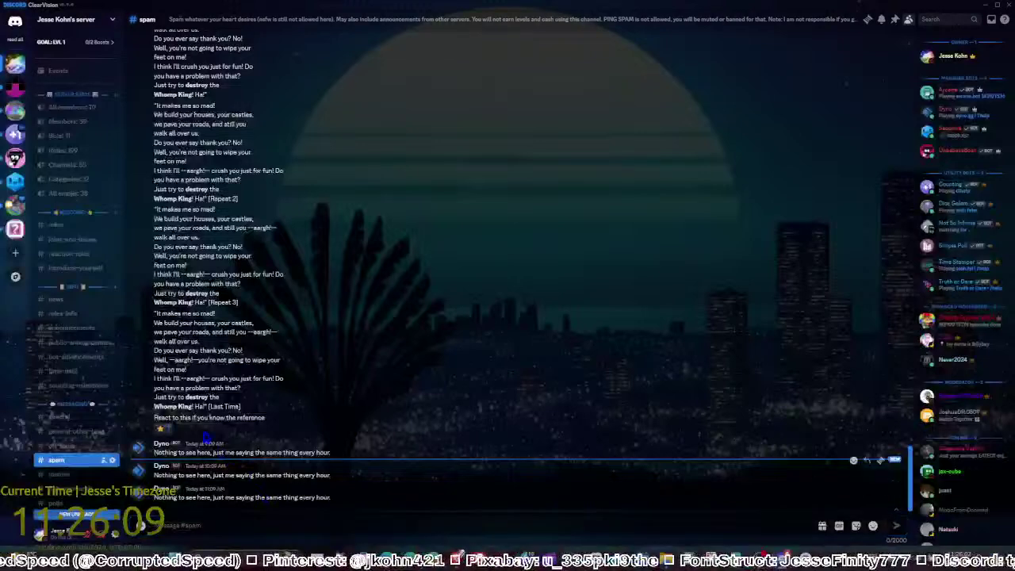
pyautogui.moveTo(161, 433)
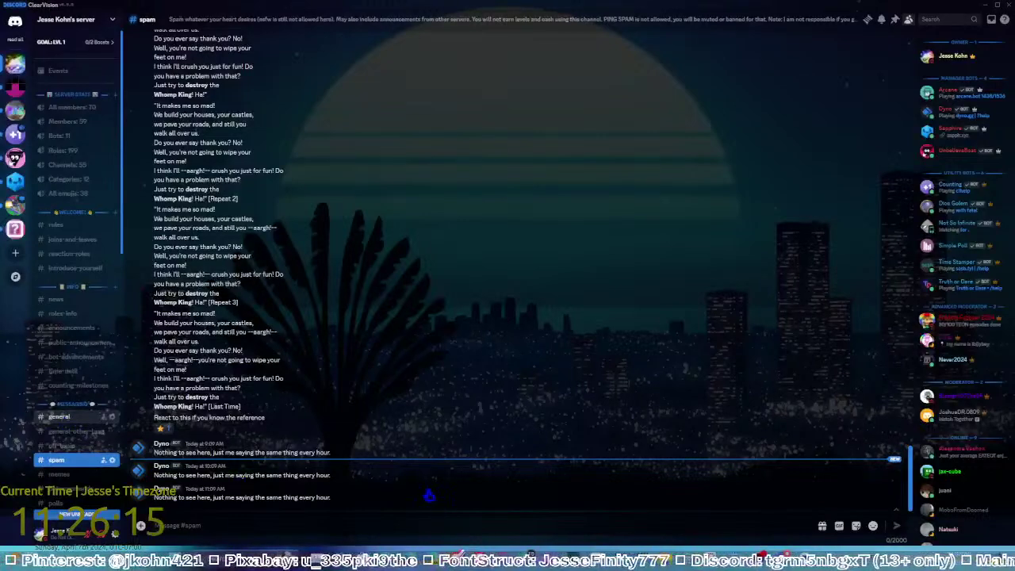
pyautogui.hotkey('alt', 'Left')
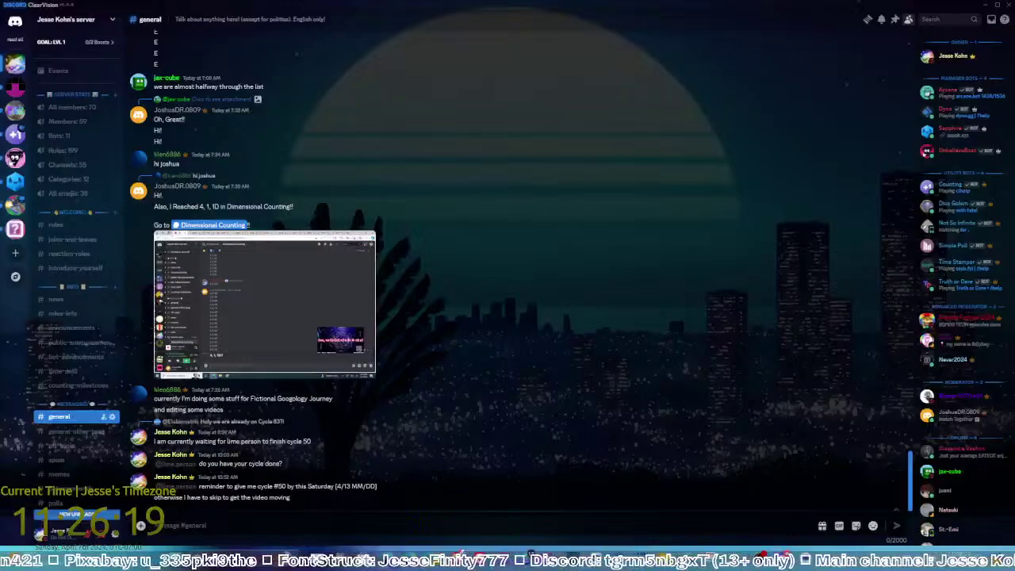
# Check the Standard Googology Journey Rulebook document in the browser, then switch back to the SGJ Series Text design in Canva
pyautogui.click(378, 499)
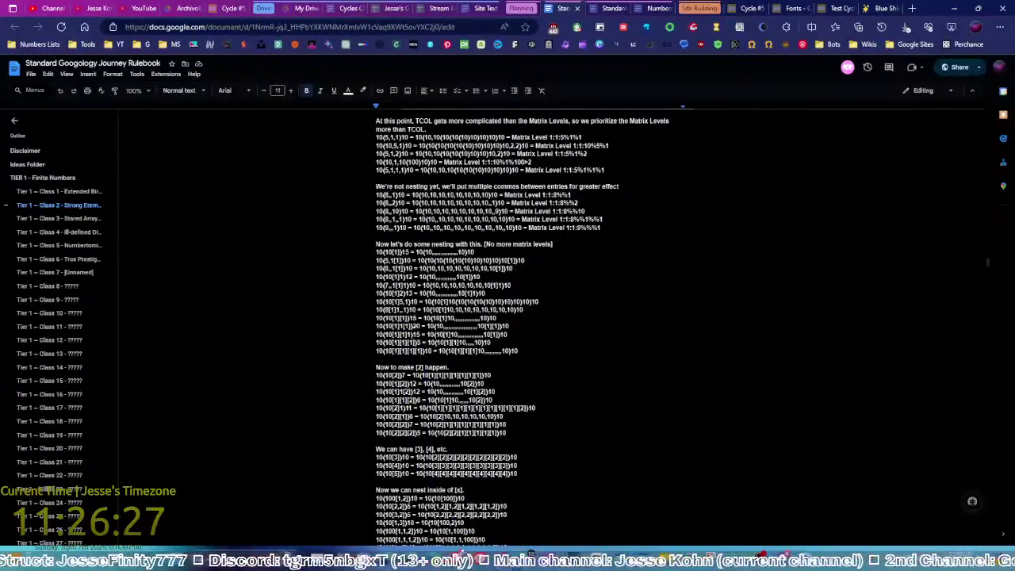
pyautogui.moveTo(524, 559)
pyautogui.click(523, 491)
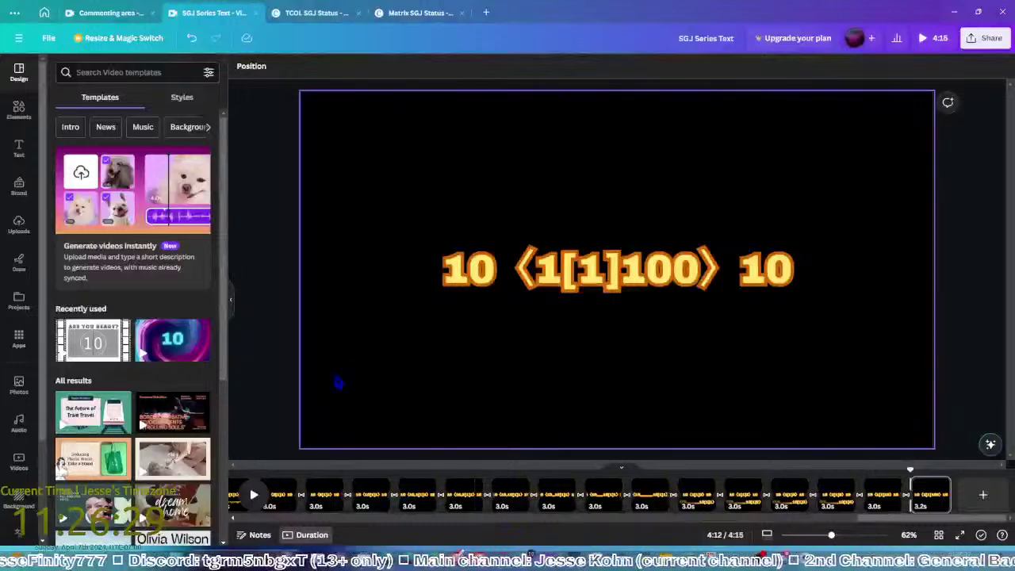
pyautogui.click(286, 375)
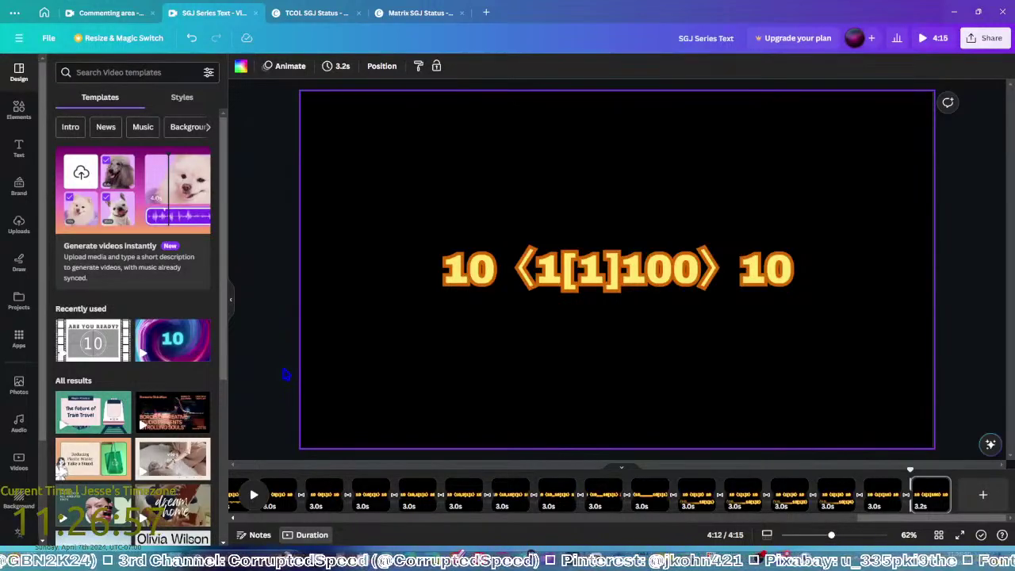
pyautogui.click(354, 395)
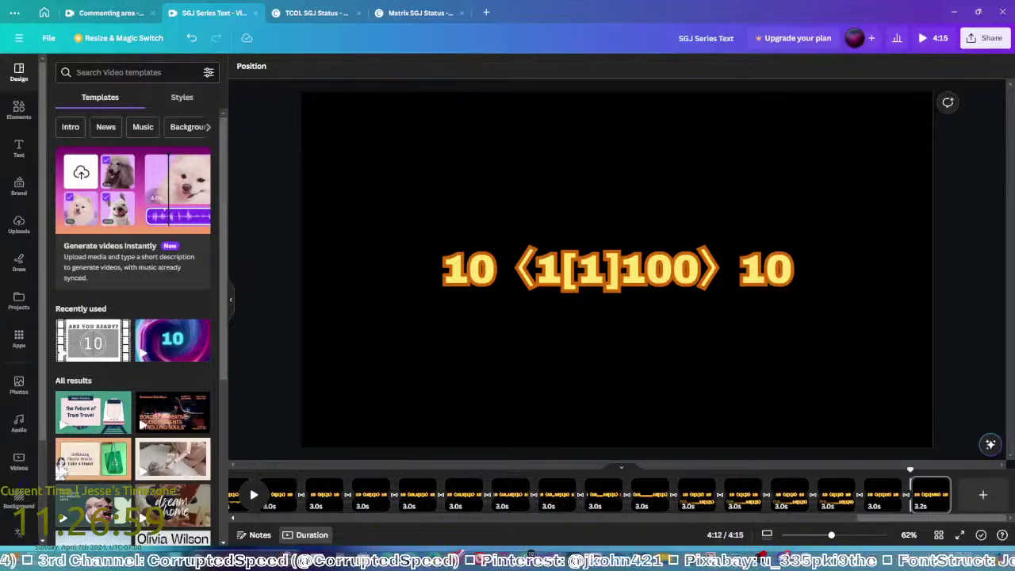